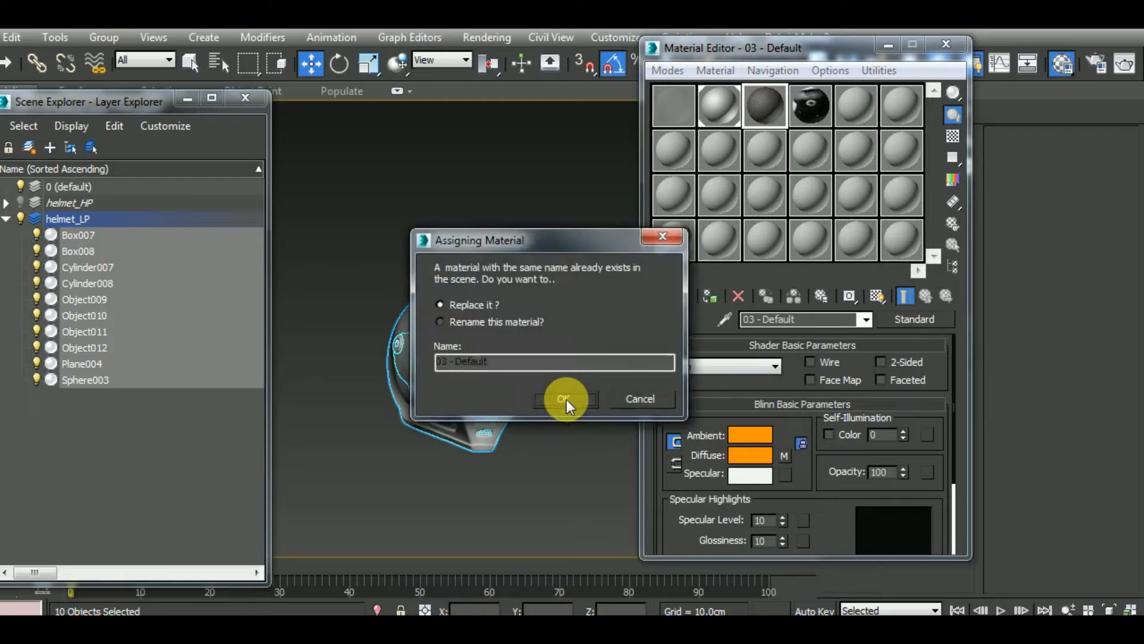
# Assign the 03 - Default checker material to the selected helmet_LP objects, replacing the same-named scene material, and close the Material Editor
pyautogui.click(565, 398)
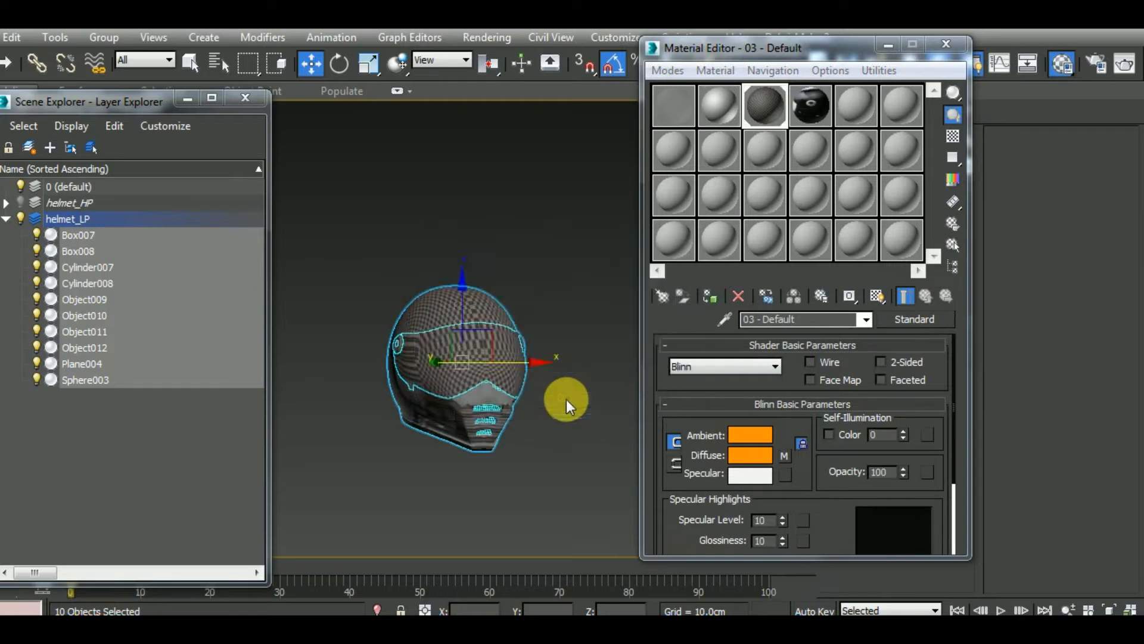
pyautogui.click(708, 297)
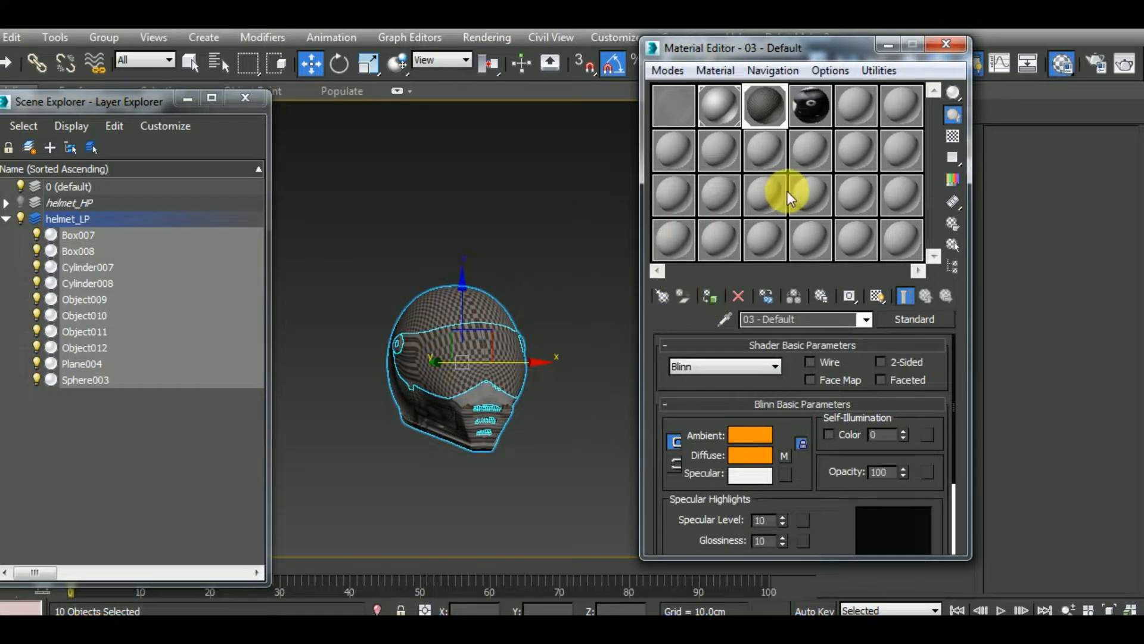
pyautogui.click(945, 48)
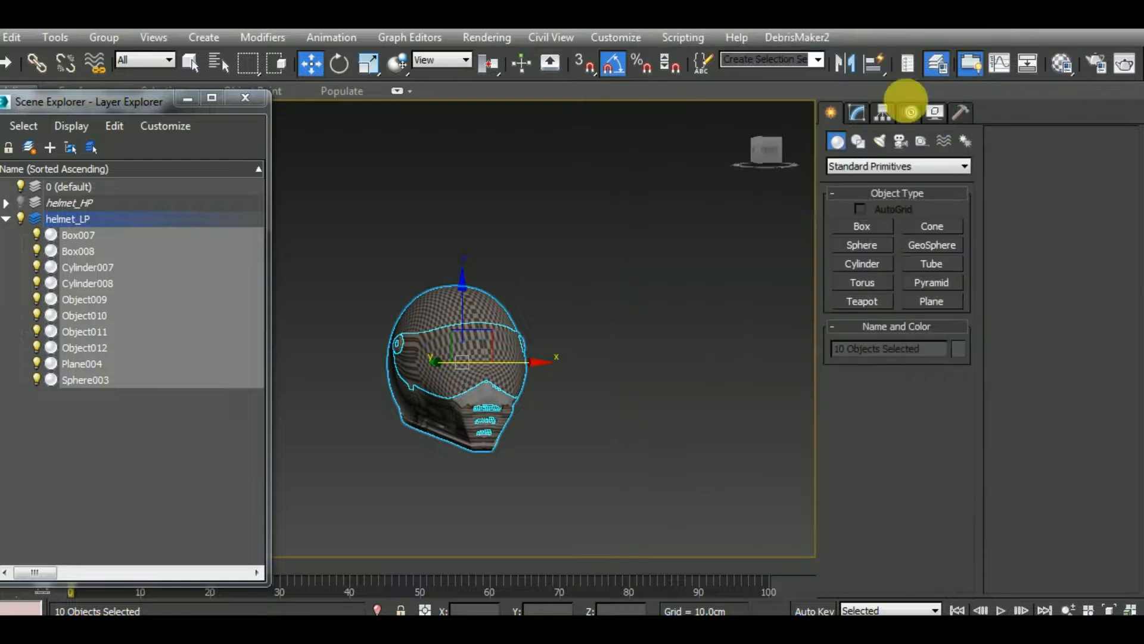
# Compare the helmet_HP and helmet_LP layers by toggling their visibility, leaving only helmet_LP shown
pyautogui.moveTo(521, 467); pyautogui.dragTo(549, 471, button='middle')
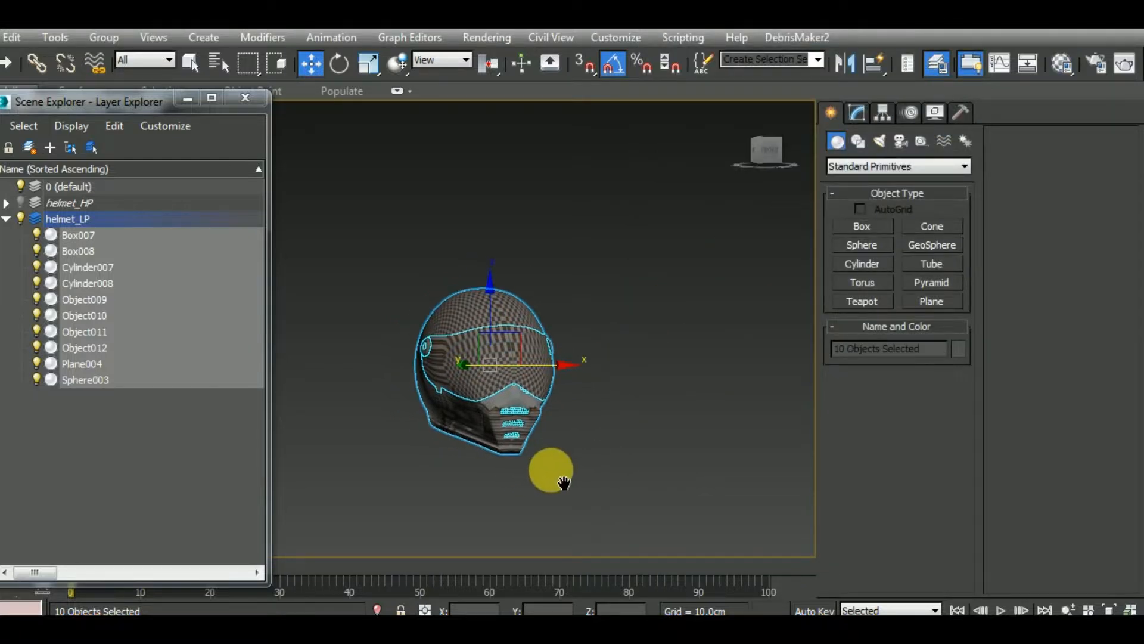
pyautogui.click(19, 219)
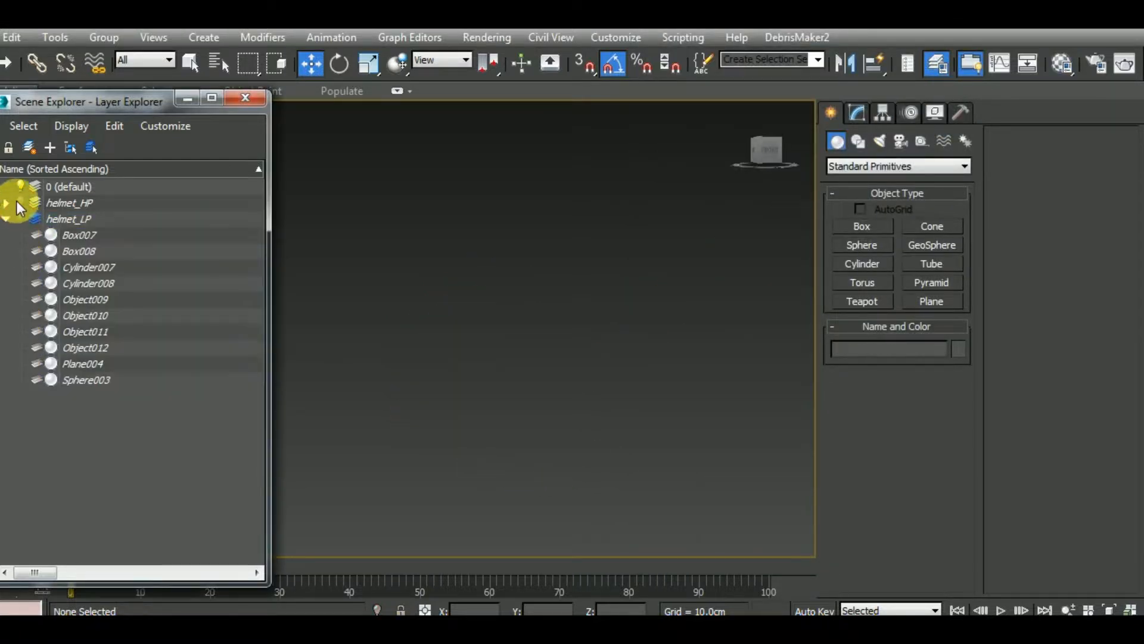
pyautogui.click(17, 201)
pyautogui.click(16, 203)
pyautogui.click(23, 219)
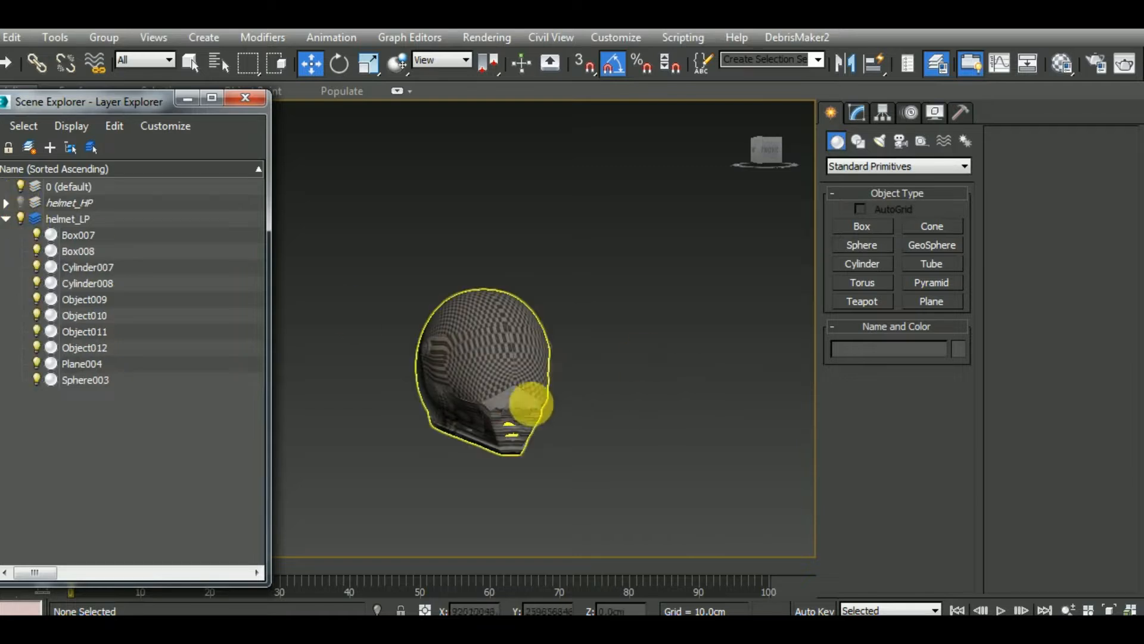
# Close the Layer Explorer and delete the TurboSmooth modifier from the main helmet shell, Sphere003
pyautogui.click(514, 413)
pyautogui.click(245, 98)
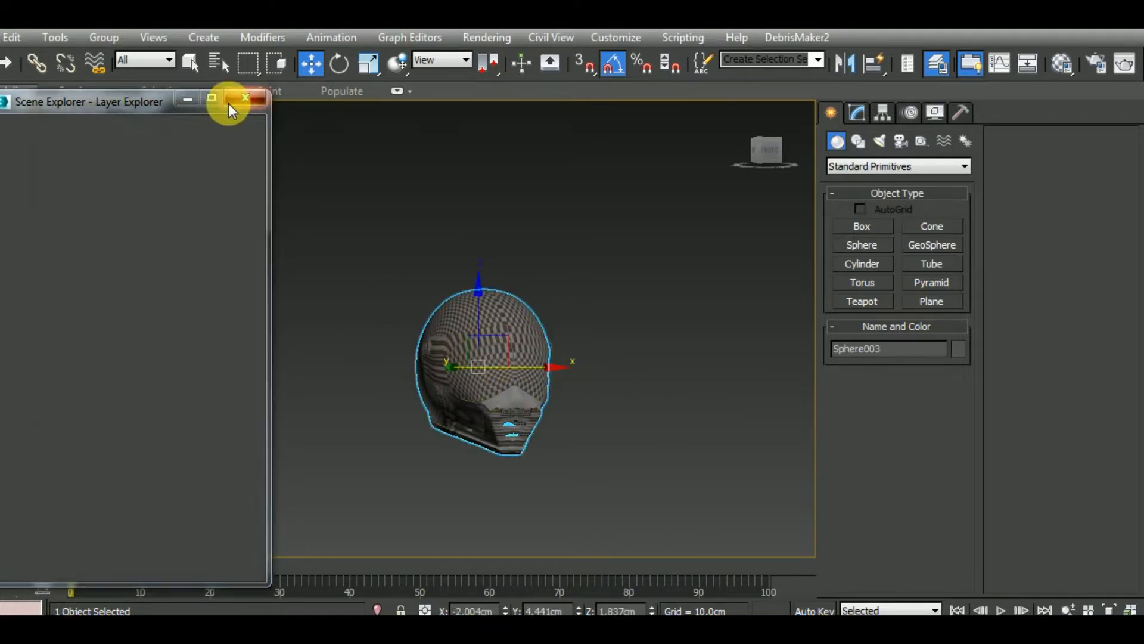
pyautogui.click(857, 112)
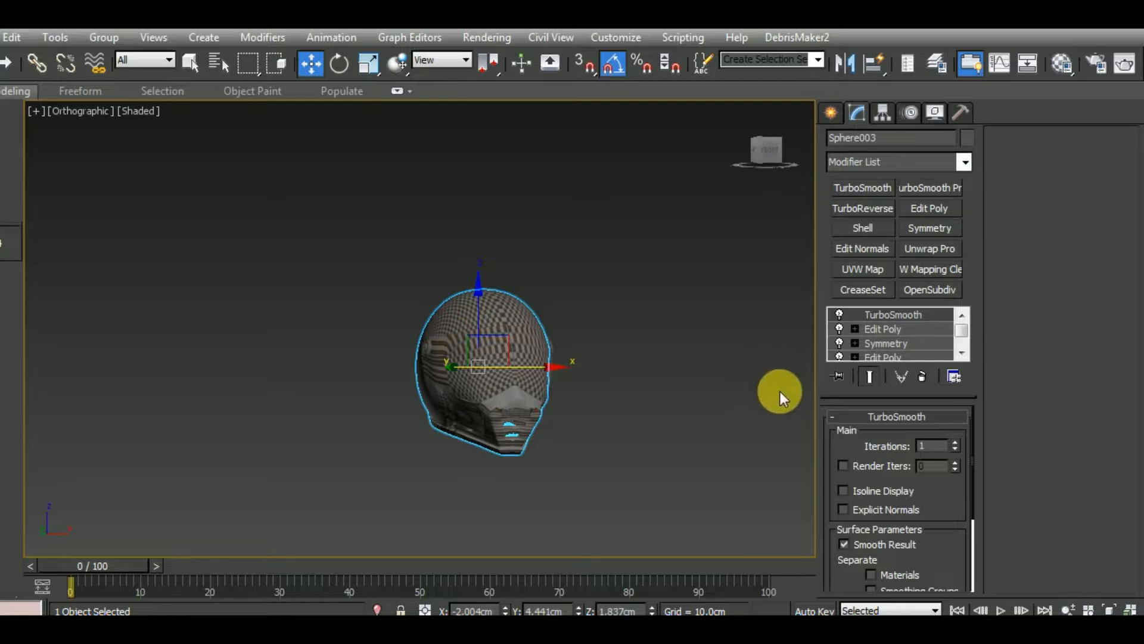
pyautogui.rightClick(894, 314)
pyautogui.click(863, 290)
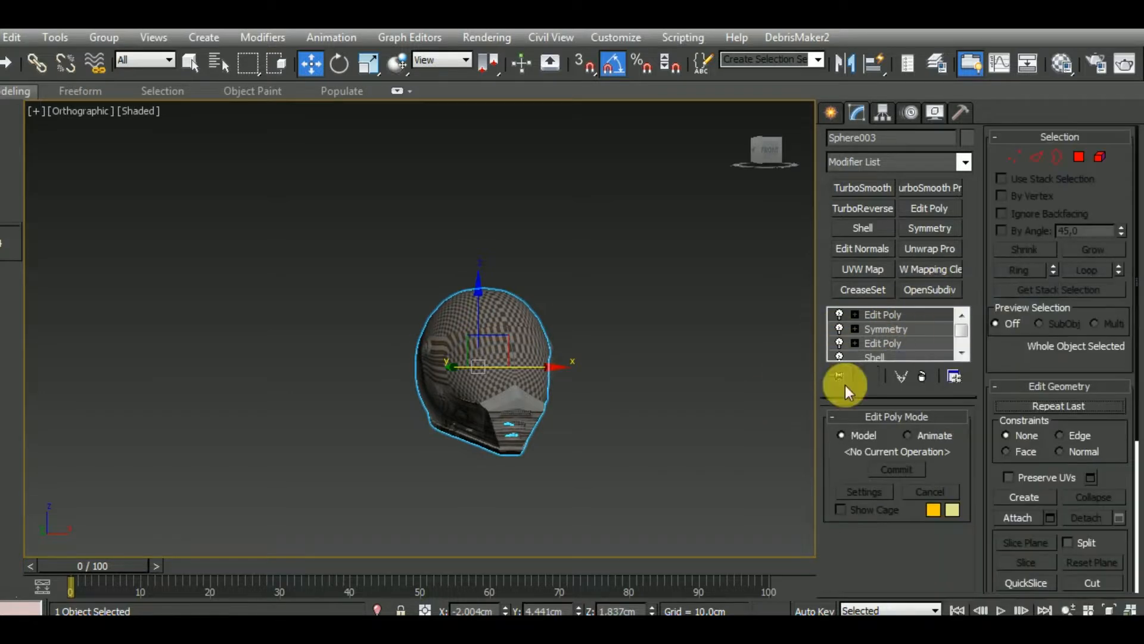
# Display edged faces and remove the two support edge loops along the ledge above the helmet shell's lower rim
pyautogui.keyDown('alt'); pyautogui.moveTo(646, 417); pyautogui.dragTo(676, 473, button='middle'); pyautogui.keyUp('alt')
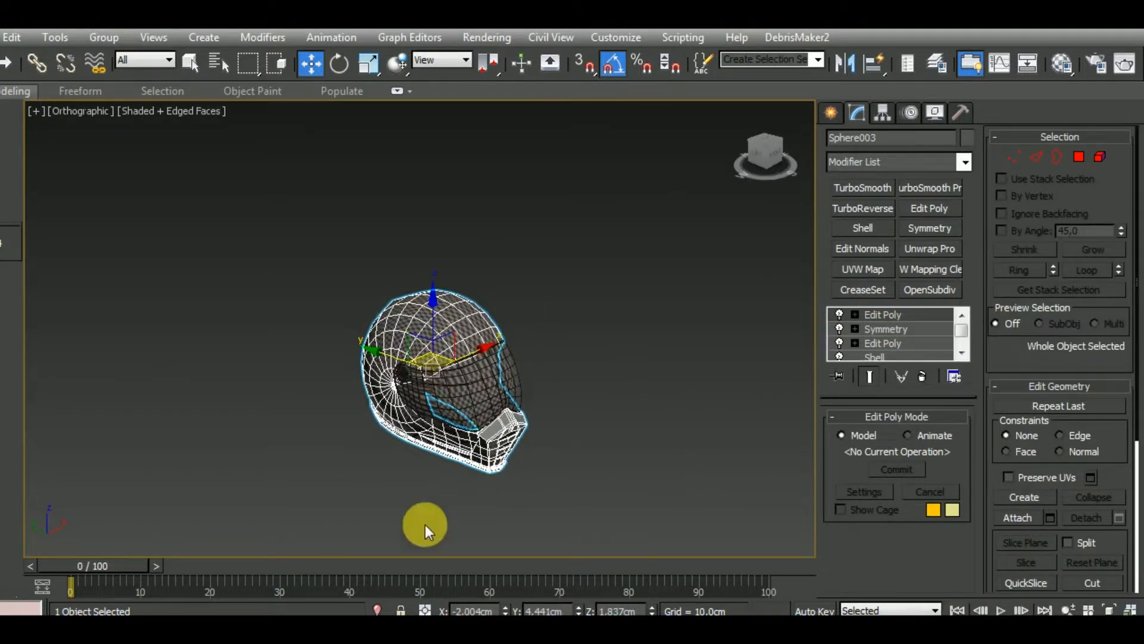
pyautogui.keyDown('alt'); pyautogui.moveTo(477, 525); pyautogui.dragTo(632, 453, button='middle'); pyautogui.keyUp('alt')
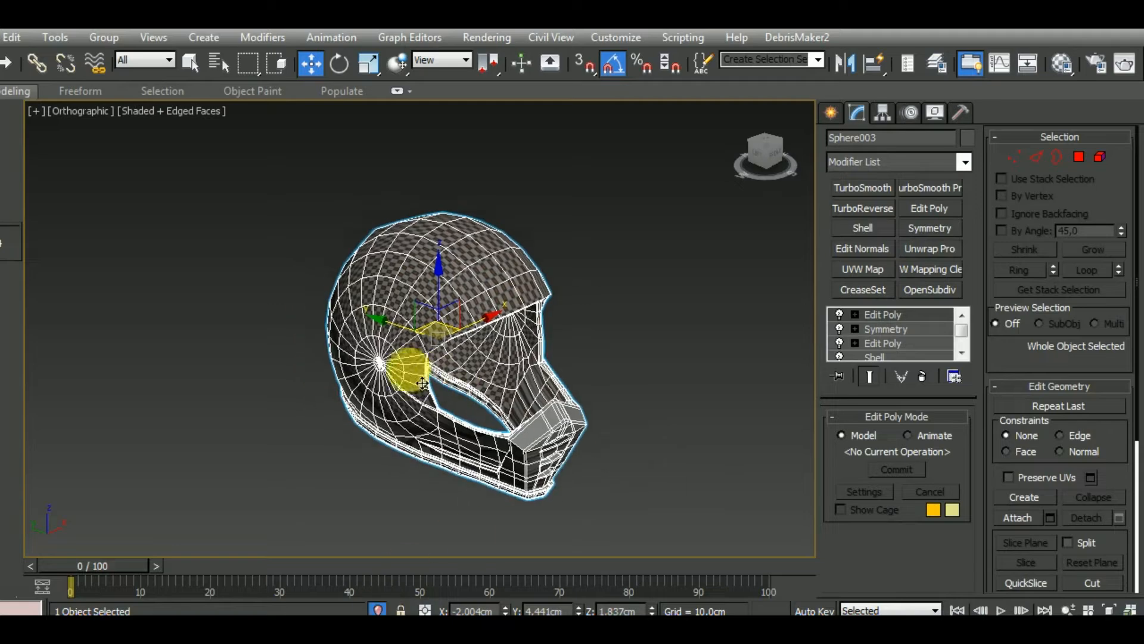
pyautogui.scroll(5, 420, 383)
pyautogui.scroll(-8, 421, 383)
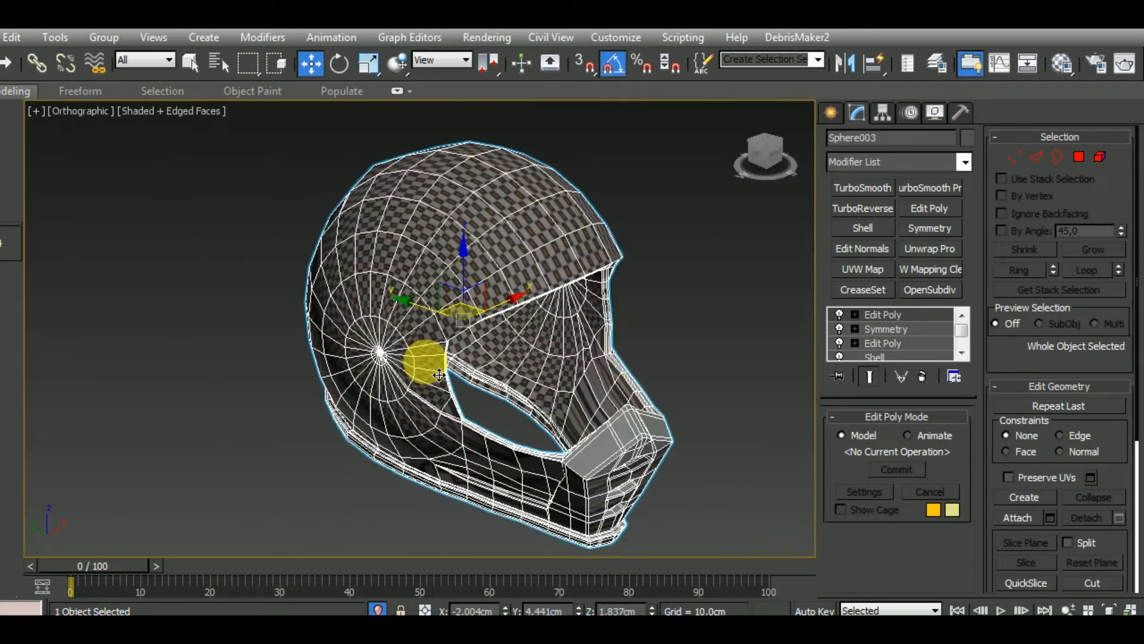
pyautogui.keyDown('alt'); pyautogui.moveTo(667, 466); pyautogui.dragTo(679, 409, button='middle'); pyautogui.keyUp('alt')
pyautogui.scroll(5, 567, 472)
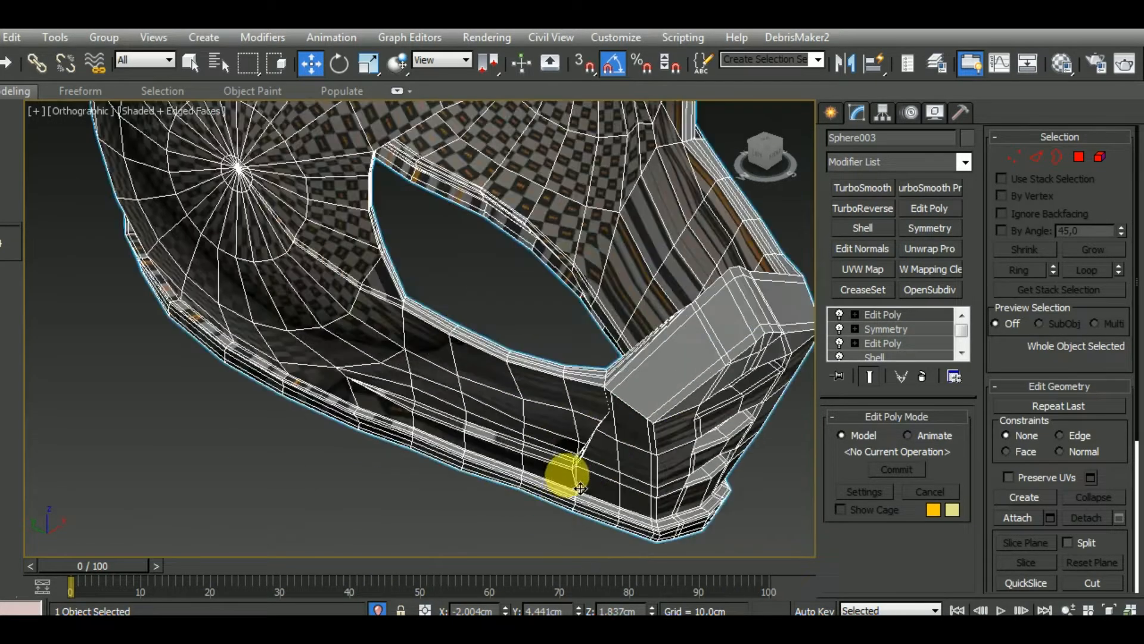
pyautogui.press('2')
pyautogui.doubleClick(507, 490)
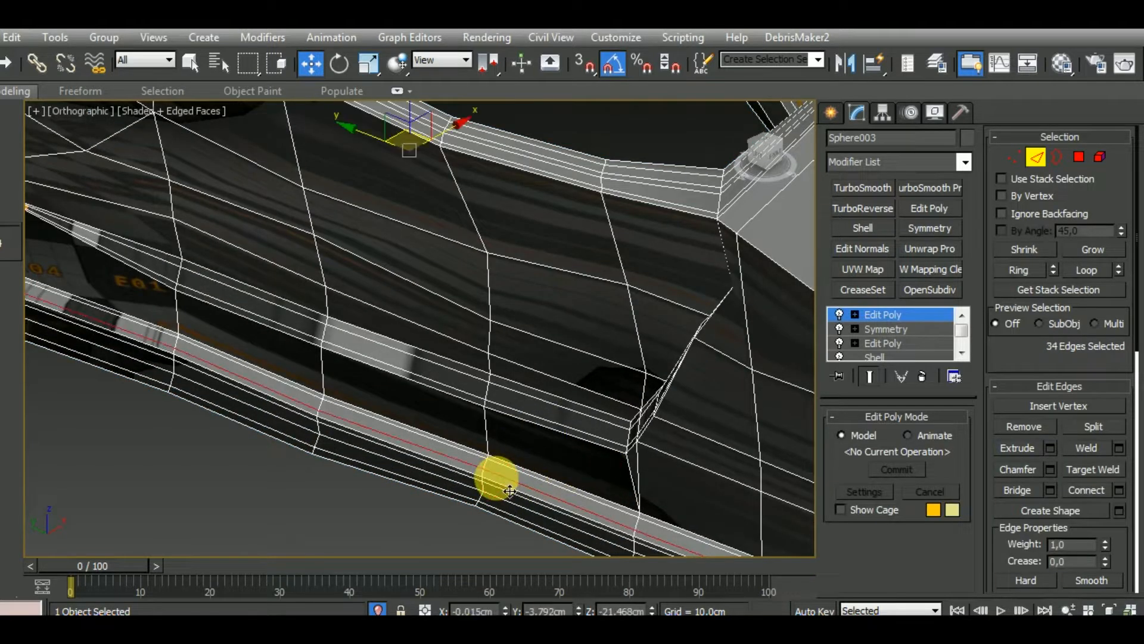
pyautogui.keyDown('ctrl'); pyautogui.doubleClick(521, 480); pyautogui.keyUp('ctrl')
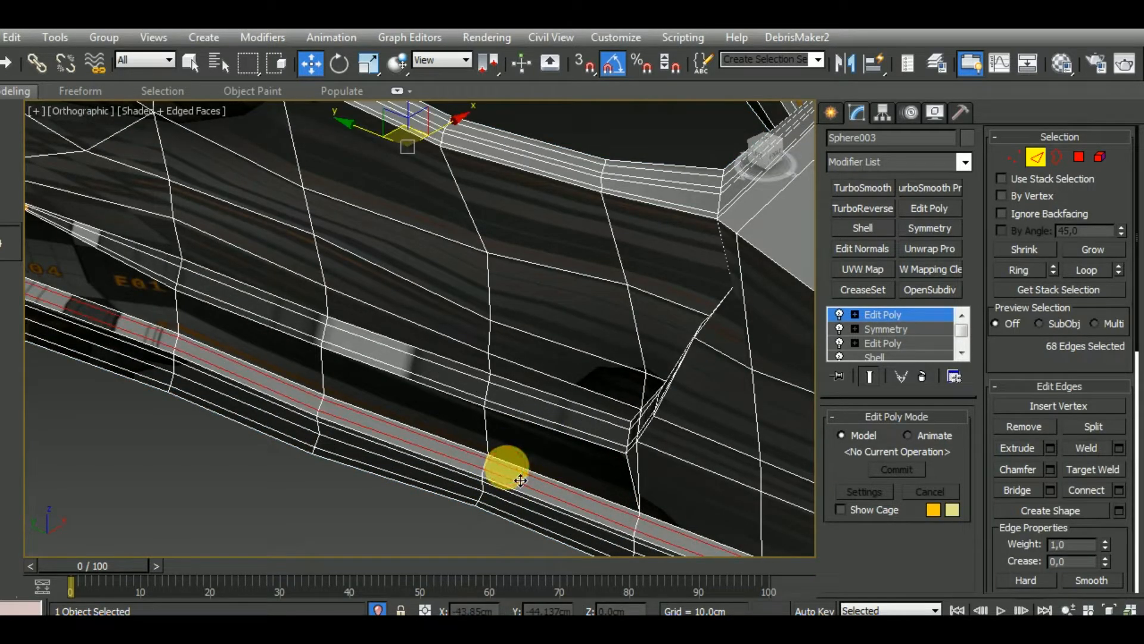
pyautogui.click(1015, 428)
# Remove the support edge loops that follow the recessed side grooves on both sides of the helmet's jaw
pyautogui.moveTo(666, 438); pyautogui.dragTo(658, 454, button='middle')
pyautogui.doubleClick(585, 432)
pyautogui.scroll(-2, 588, 416)
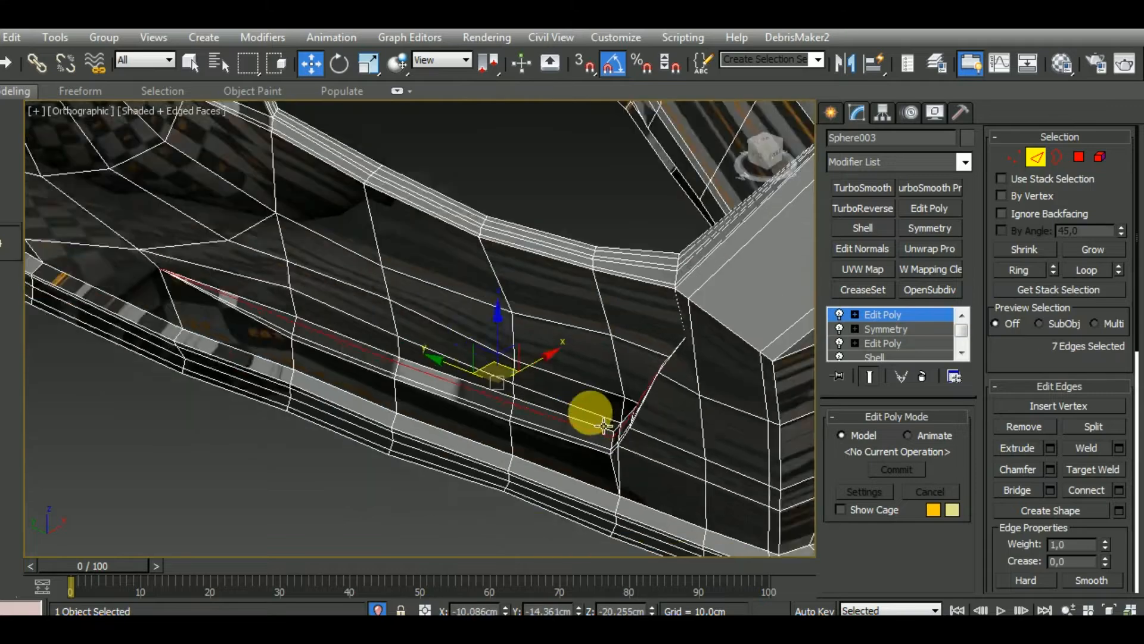
pyautogui.keyDown('alt'); pyautogui.moveTo(604, 425); pyautogui.dragTo(789, 438, button='middle'); pyautogui.keyUp('alt')
pyautogui.scroll(2, 643, 346)
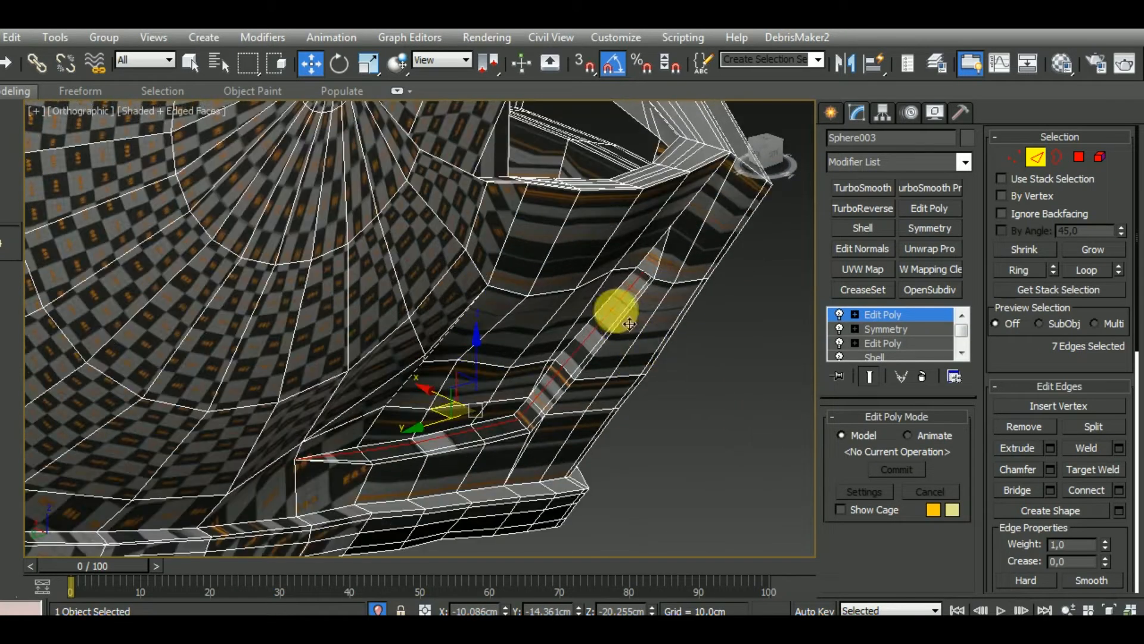
pyautogui.keyDown('ctrl'); pyautogui.doubleClick(624, 308); pyautogui.keyUp('ctrl')
pyautogui.click(1019, 428)
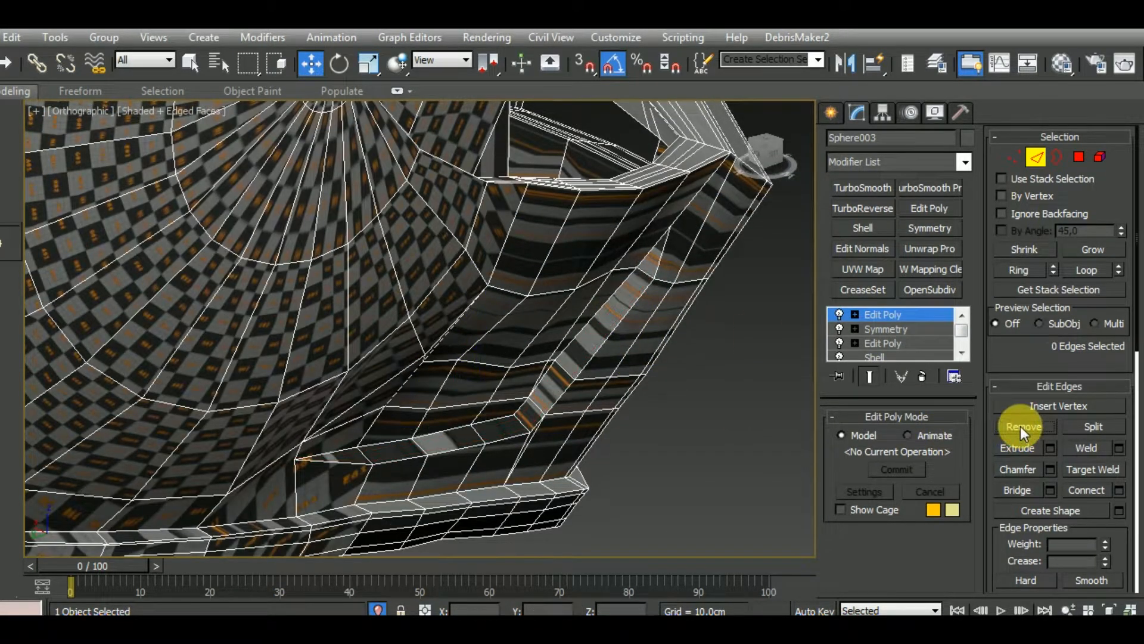
# Remove the two support edge loops running around the outer face of the helmet's bottom rim
pyautogui.keyDown('alt'); pyautogui.moveTo(685, 426); pyautogui.dragTo(677, 385, button='middle'); pyautogui.keyUp('alt')
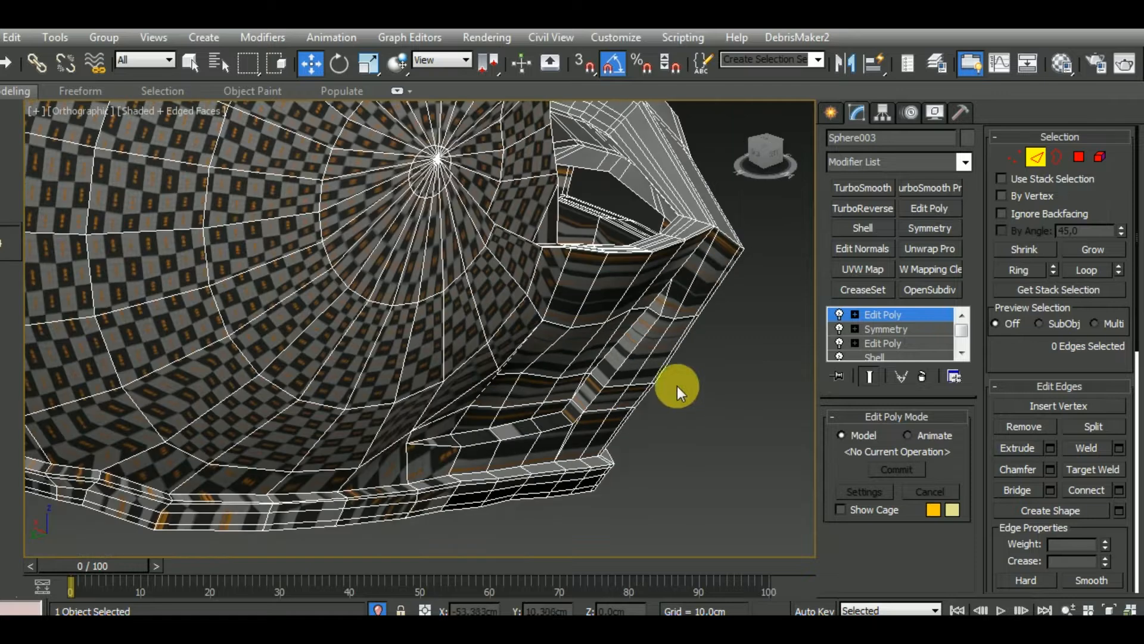
pyautogui.doubleClick(408, 512)
pyautogui.scroll(3, 410, 514)
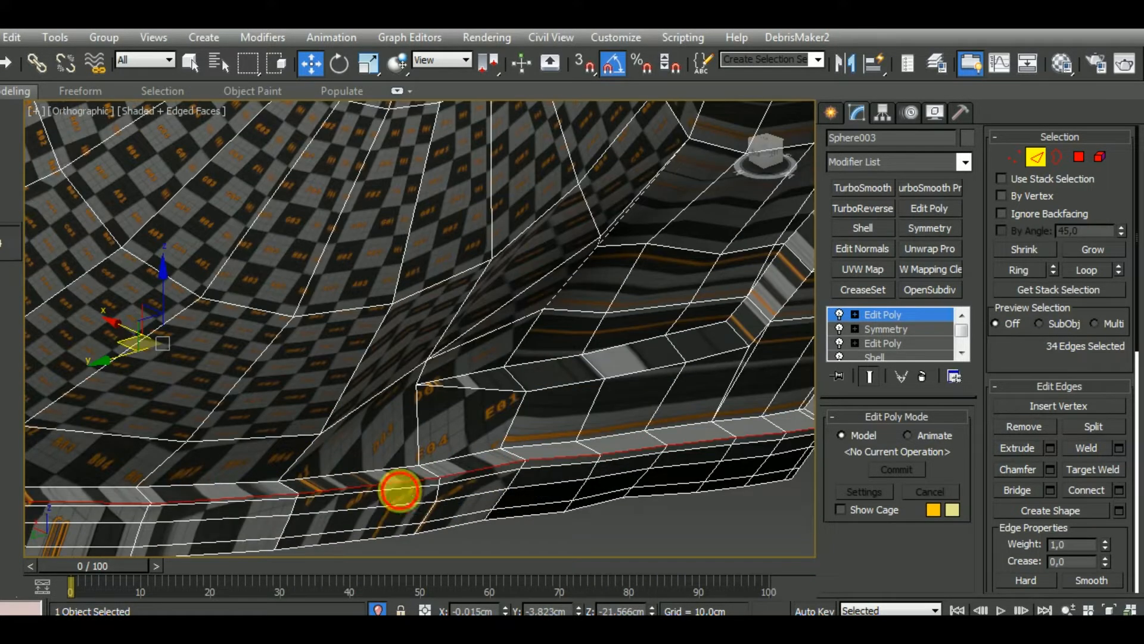
pyautogui.moveTo(399, 490); pyautogui.dragTo(403, 496)
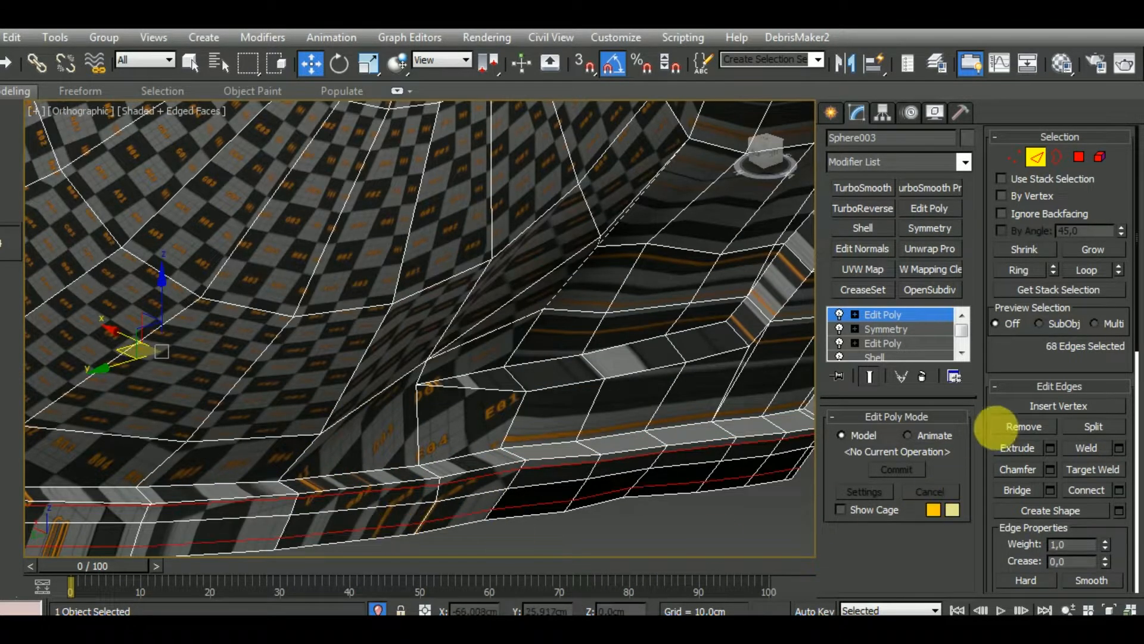
pyautogui.click(1007, 427)
# Remove the small circular edge loop around the pole on the side of the helmet shell
pyautogui.keyDown('alt'); pyautogui.moveTo(723, 460); pyautogui.dragTo(613, 468, button='middle'); pyautogui.keyUp('alt')
pyautogui.scroll(-5, 606, 473)
pyautogui.scroll(-3, 592, 449)
pyautogui.scroll(6, 486, 301)
pyautogui.scroll(3, 490, 368)
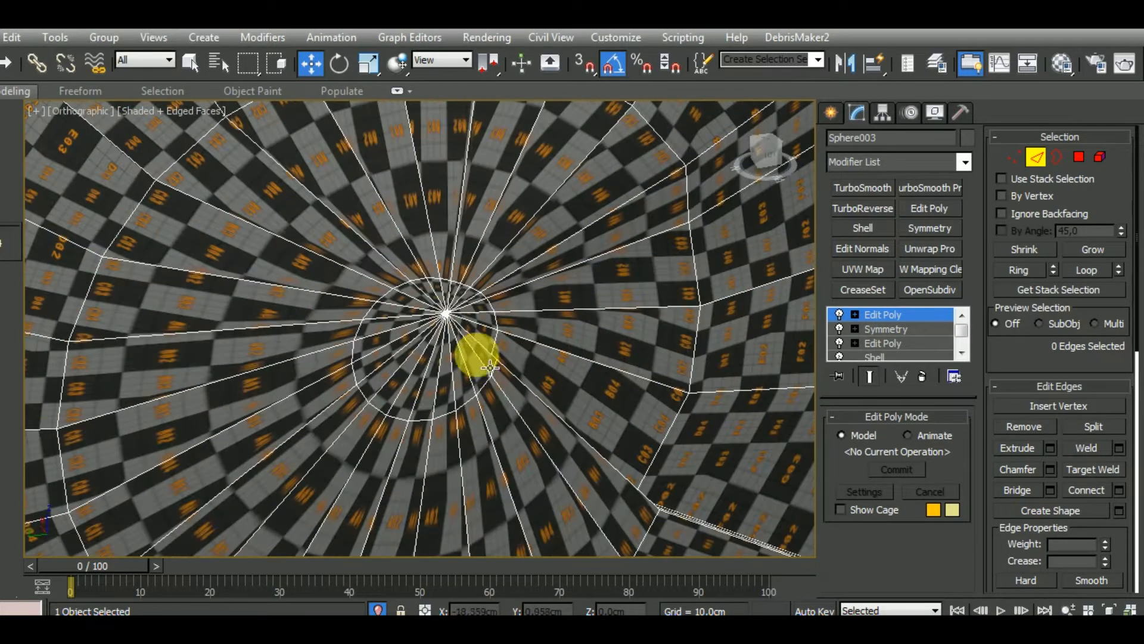
pyautogui.doubleClick(495, 400)
pyautogui.click(1024, 425)
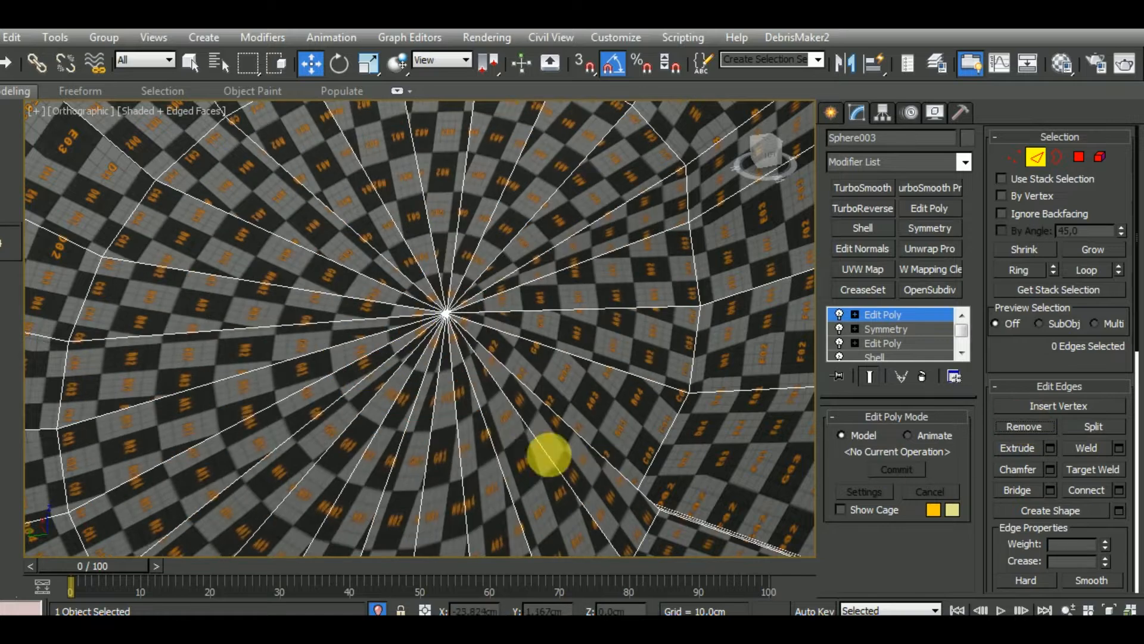
# Remove the support edge loops along the upper and lower borders of the chin guard's nose plate
pyautogui.scroll(-8, 547, 455)
pyautogui.scroll(3, 456, 411)
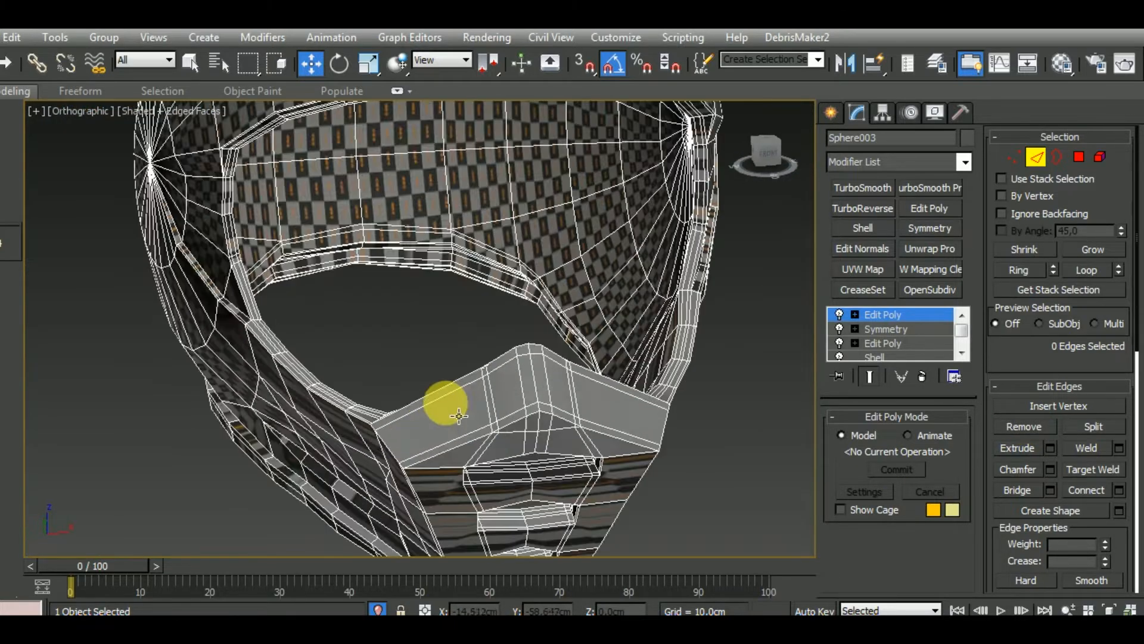
pyautogui.keyDown('ctrl'); pyautogui.doubleClick(464, 438); pyautogui.keyUp('ctrl')
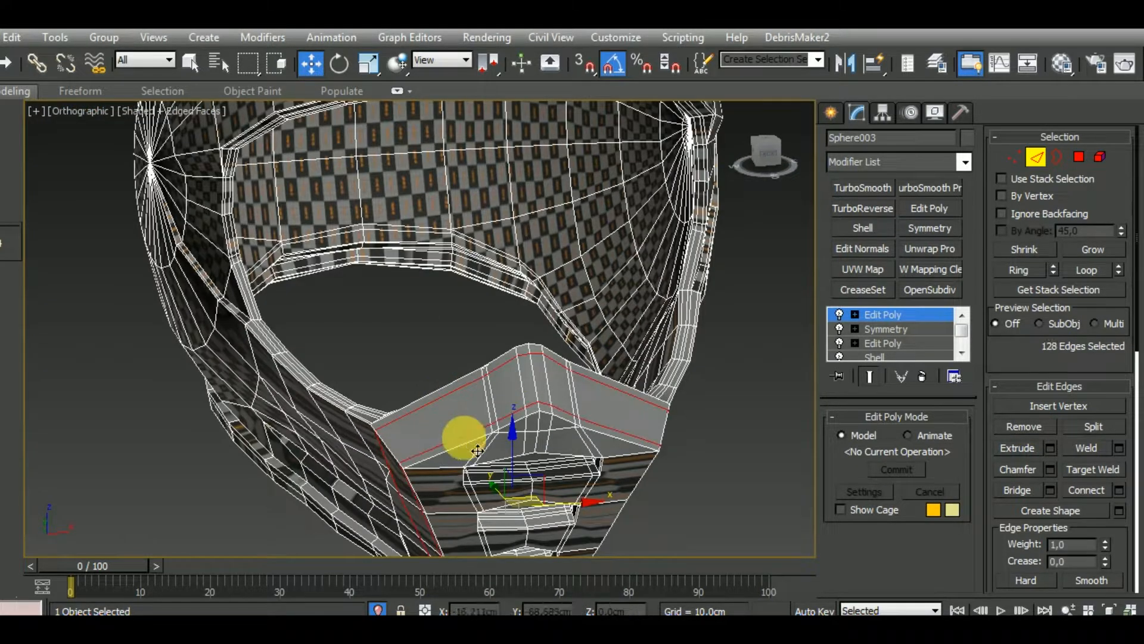
pyautogui.click(1016, 430)
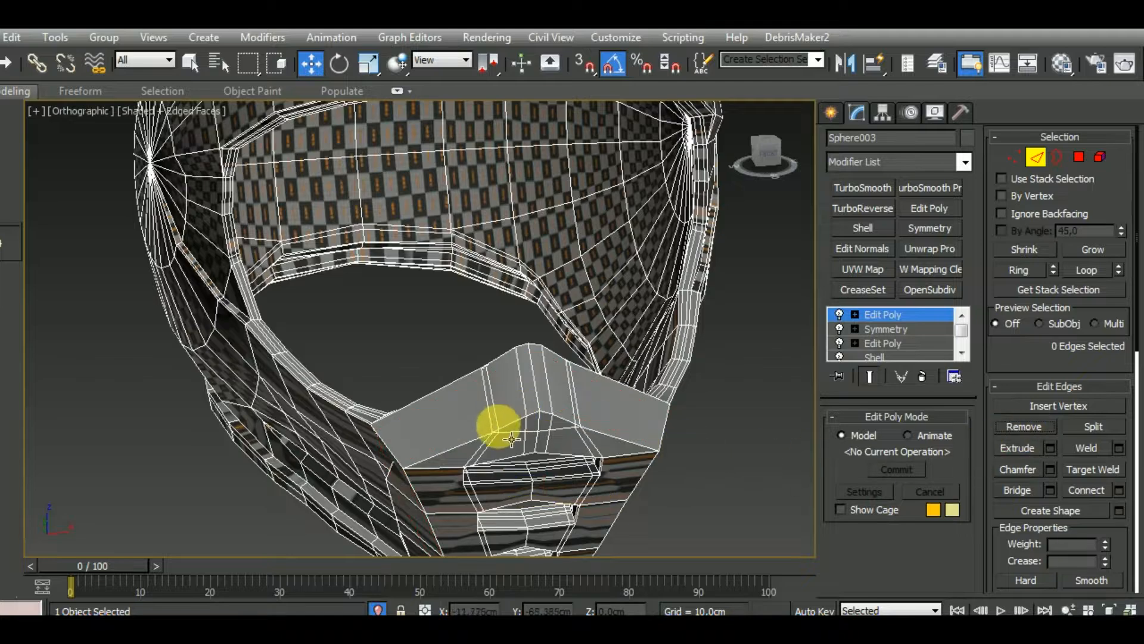
# Remove the vertical support edges on both sides of the chin guard, from the nose plate past all vents to the bottom rim
pyautogui.click(494, 417)
pyautogui.keyDown('alt'); pyautogui.moveTo(516, 431); pyautogui.dragTo(566, 408, button='middle'); pyautogui.keyUp('alt')
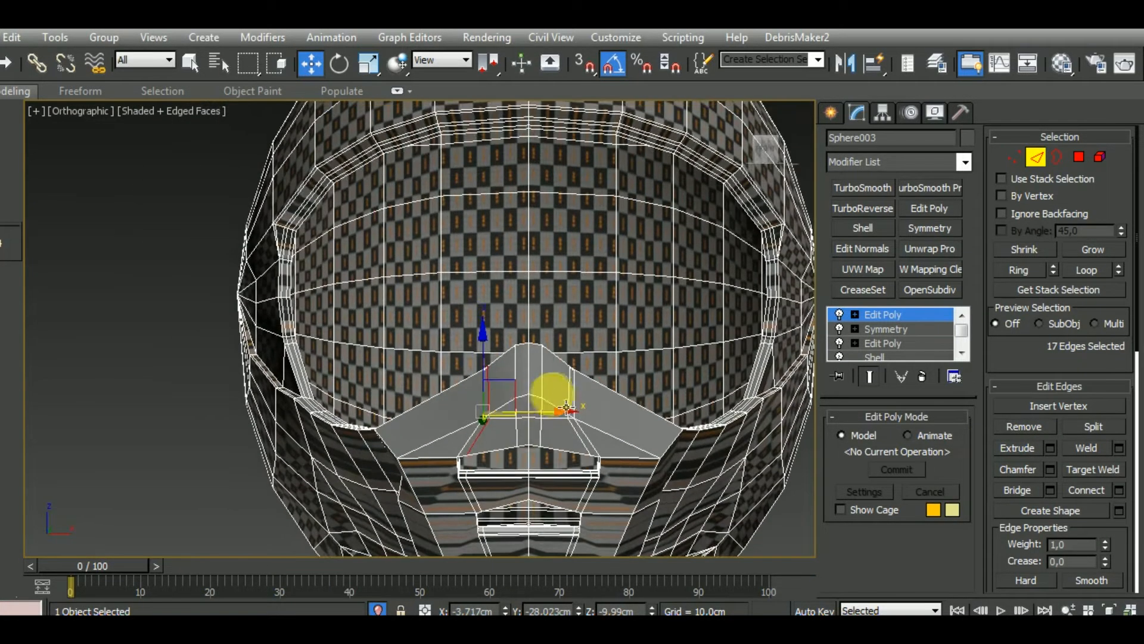
pyautogui.scroll(6, 600, 435)
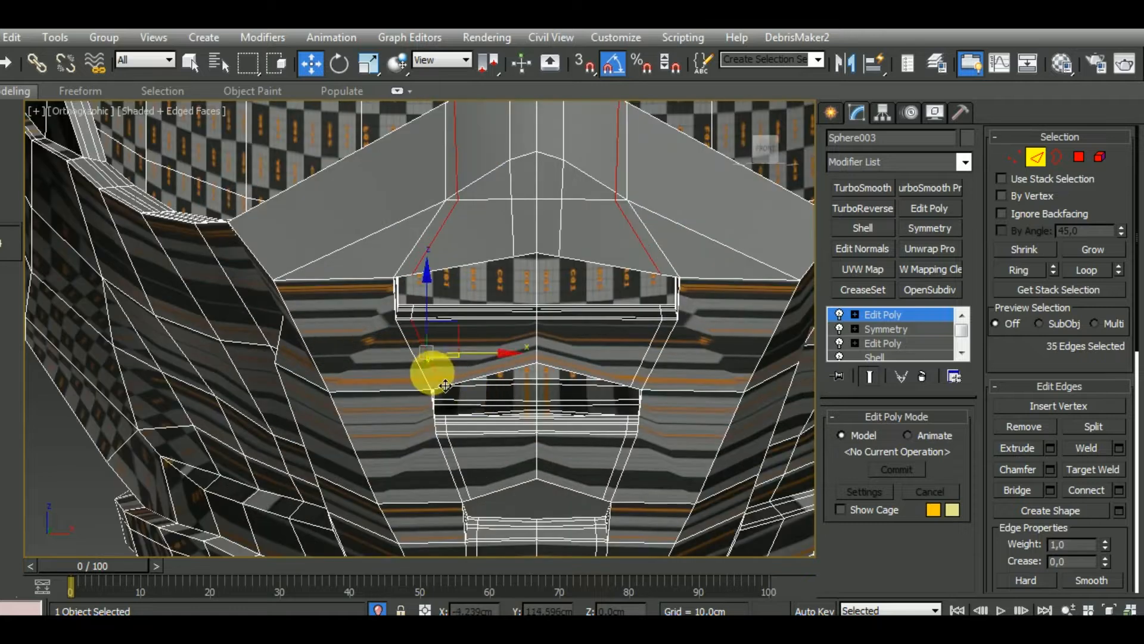
pyautogui.keyDown('ctrl'); pyautogui.doubleClick(446, 386); pyautogui.keyUp('ctrl')
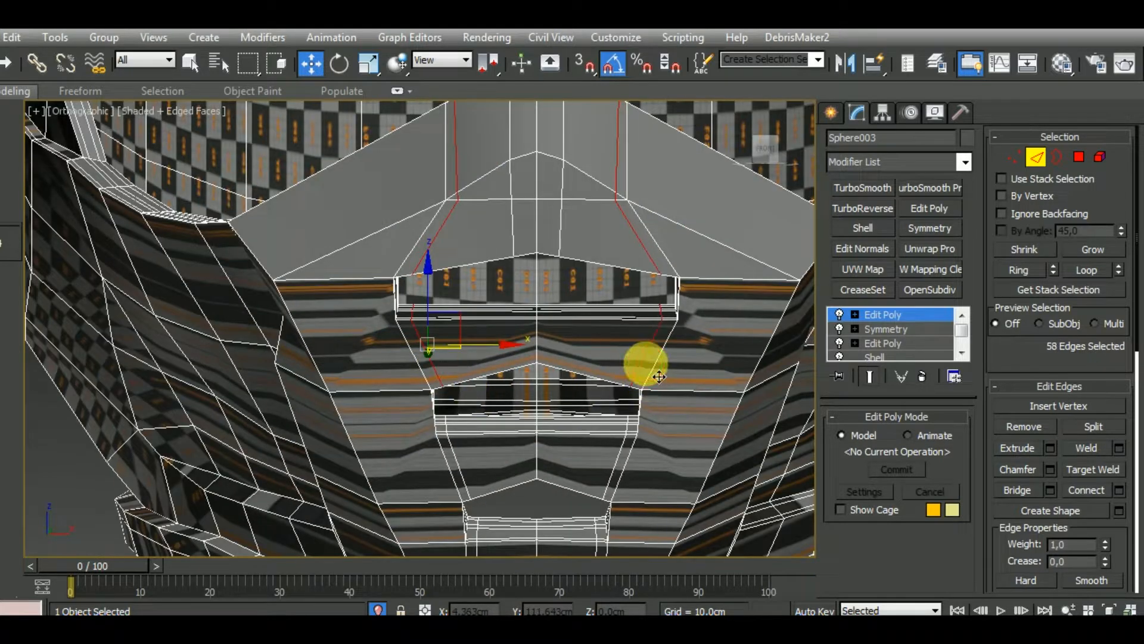
pyautogui.keyDown('ctrl'); pyautogui.doubleClick(623, 456); pyautogui.keyUp('ctrl')
pyautogui.moveTo(545, 464); pyautogui.dragTo(544, 332, button='middle')
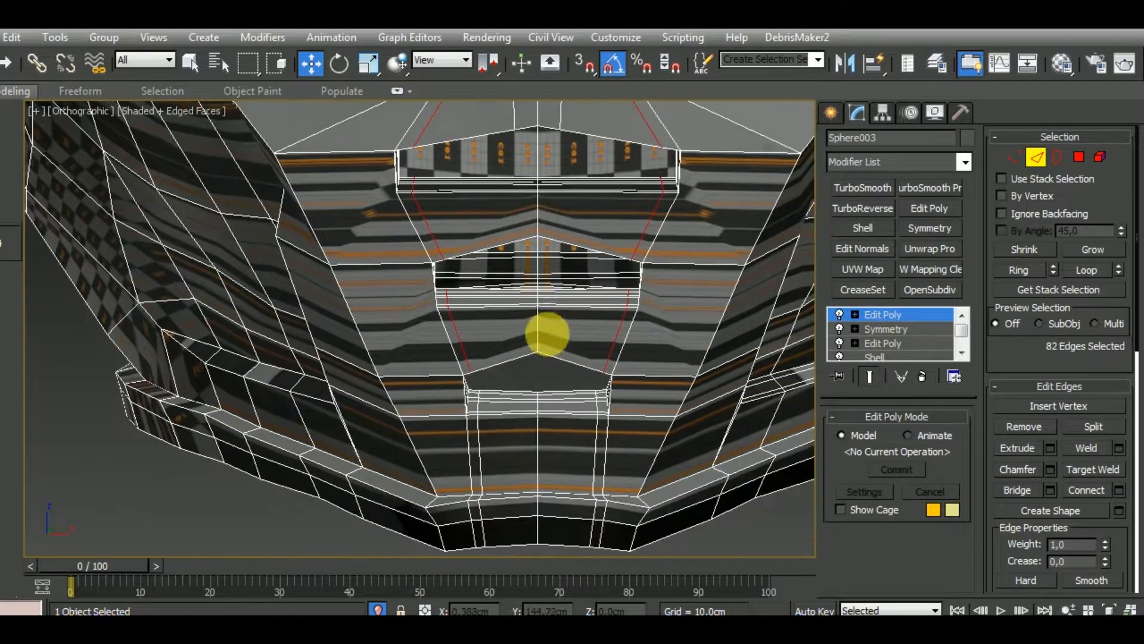
pyautogui.keyDown('ctrl'); pyautogui.doubleClick(480, 427); pyautogui.keyUp('ctrl')
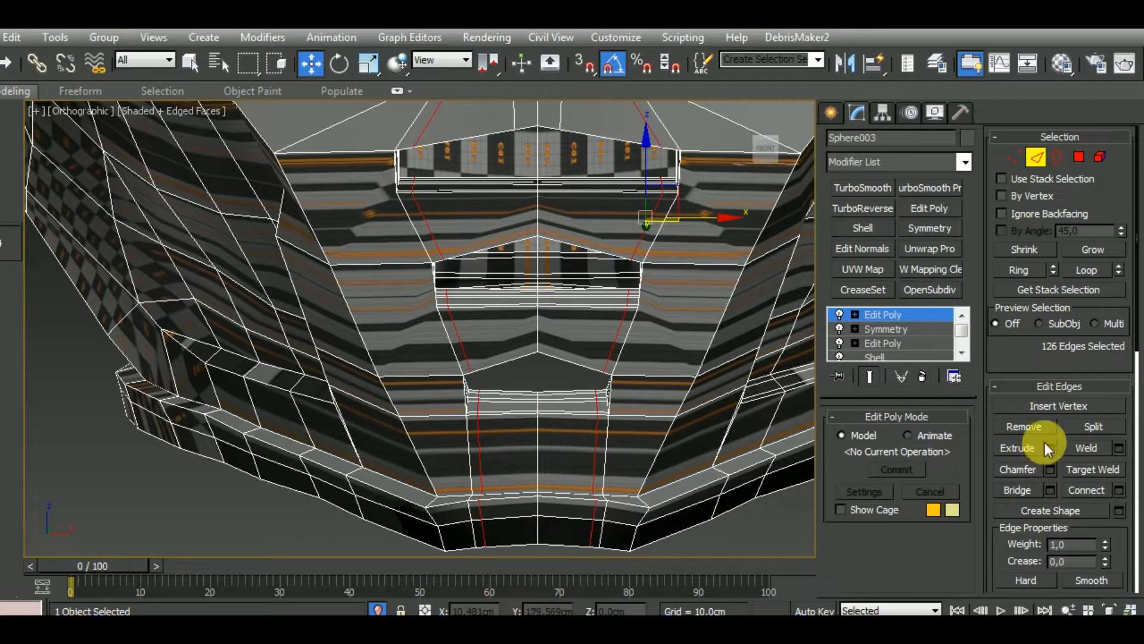
pyautogui.click(1031, 429)
# Remove the support edge loops inside the lowest chin vent
pyautogui.scroll(4, 536, 471)
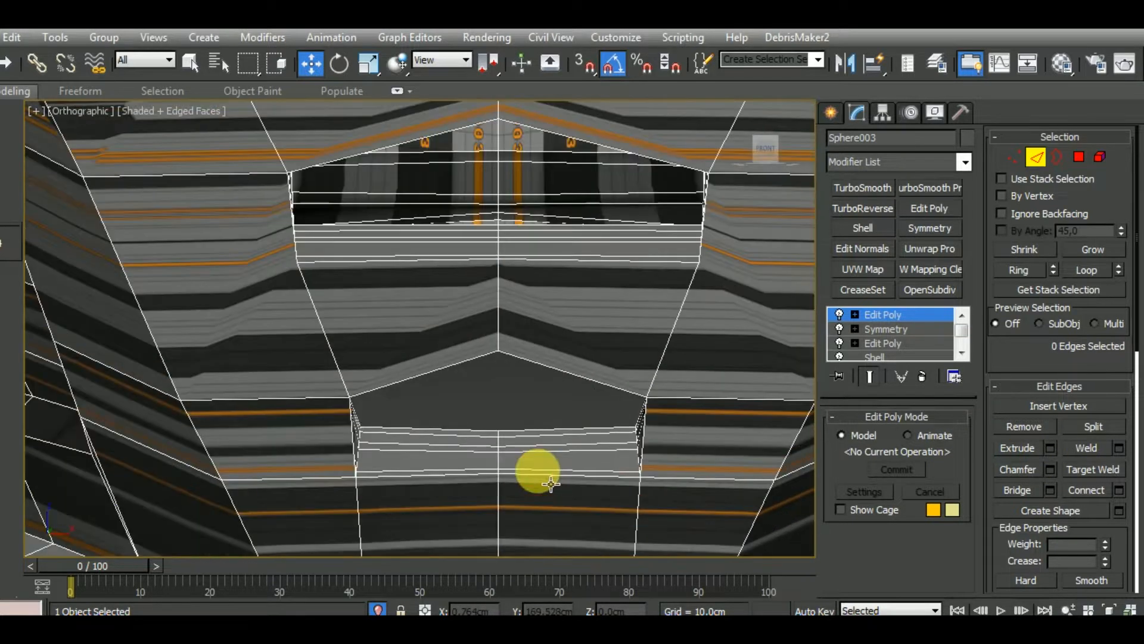
pyautogui.doubleClick(538, 467)
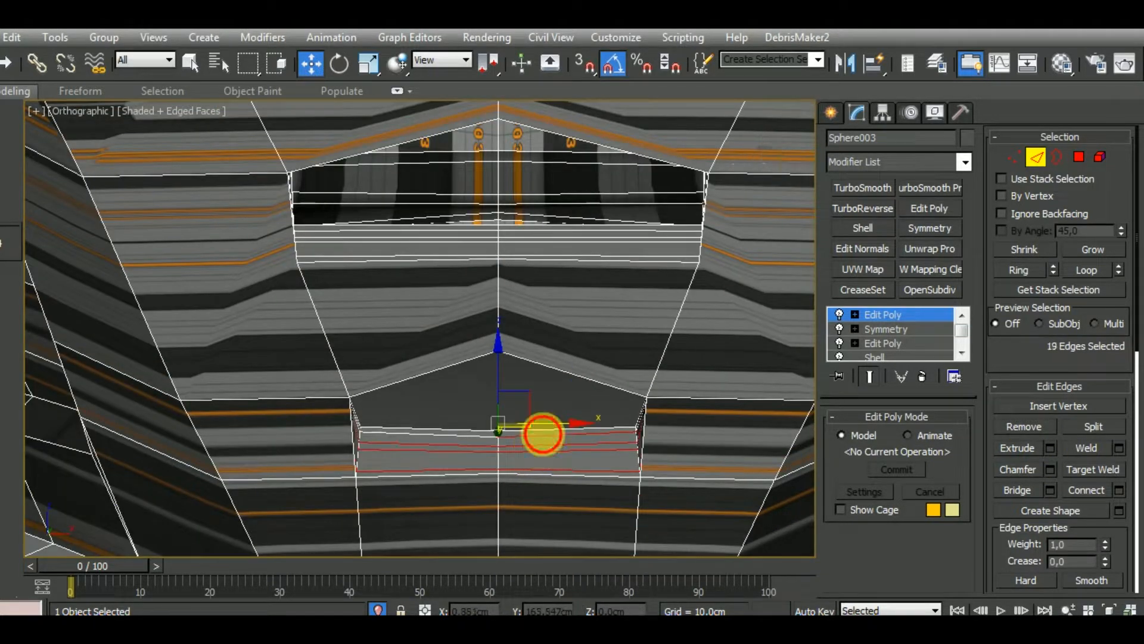
pyautogui.keyDown('ctrl'); pyautogui.doubleClick(543, 434); pyautogui.keyUp('ctrl')
pyautogui.click(1017, 427)
# Remove the support edge loops inside the chin vent directly above the lowest one
pyautogui.moveTo(592, 439); pyautogui.dragTo(574, 517, button='middle')
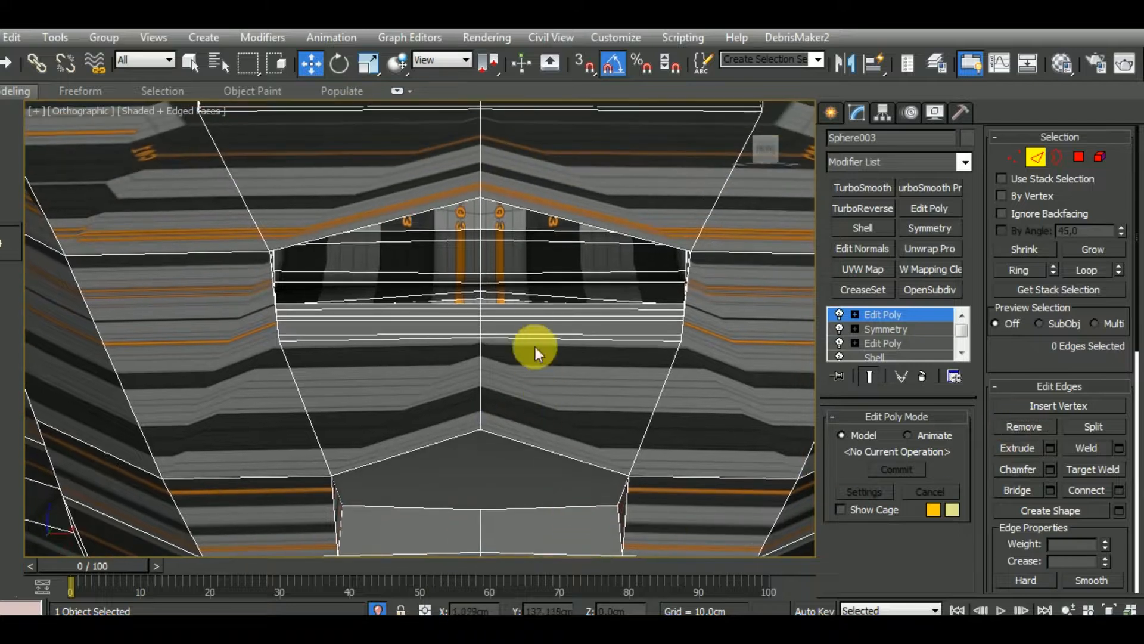
pyautogui.moveTo(554, 348)
pyautogui.keyDown('alt'); pyautogui.mouseDown(button='middle')
pyautogui.moveTo(538, 366)
pyautogui.moveTo(606, 409)
pyautogui.moveTo(539, 310)
pyautogui.moveTo(560, 337)
pyautogui.mouseUp(button='middle'); pyautogui.keyUp('alt')
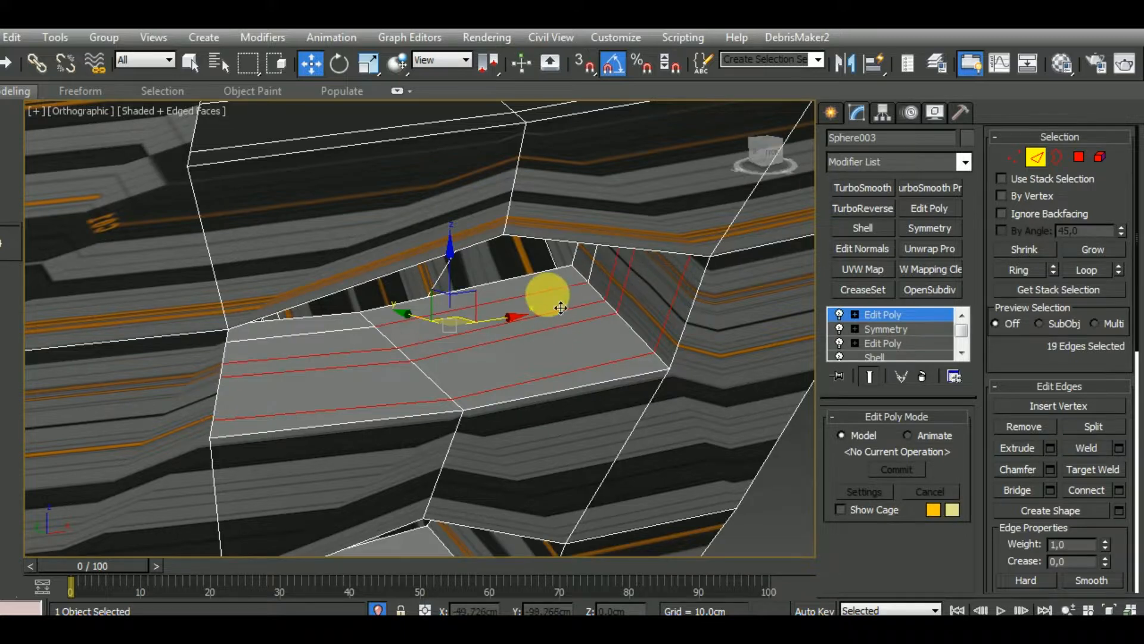
pyautogui.click(1024, 427)
# Remove the four support edge loops inside the uppermost chin vent, just below the nose plate
pyautogui.keyDown('alt'); pyautogui.moveTo(643, 383); pyautogui.dragTo(654, 348, button='middle'); pyautogui.keyUp('alt')
pyautogui.doubleClick(638, 322)
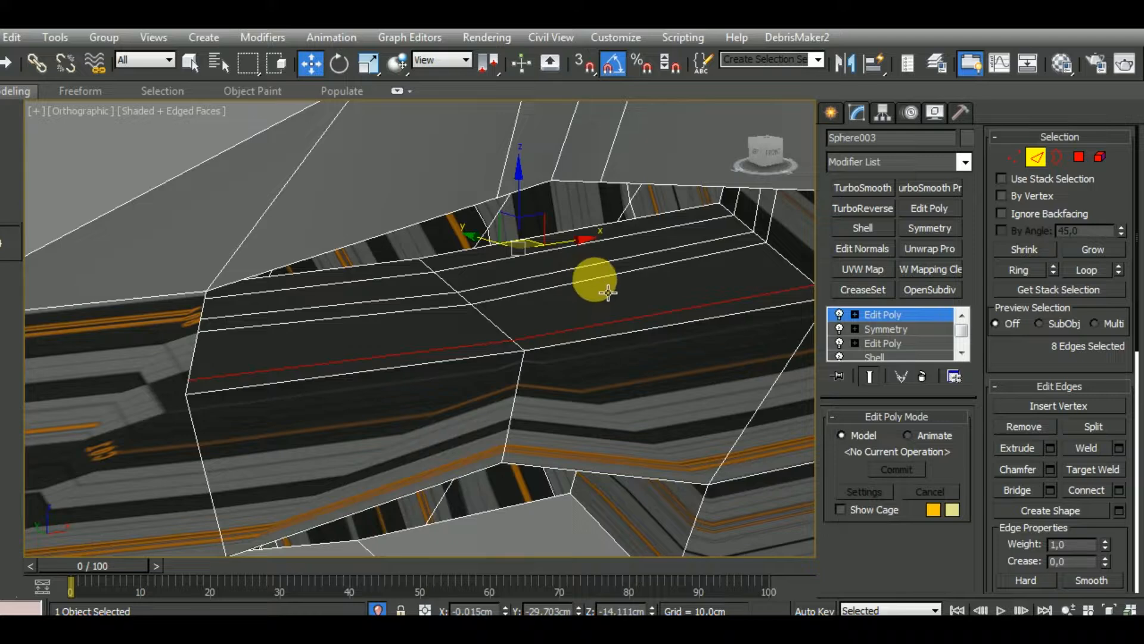
pyautogui.keyDown('ctrl'); pyautogui.doubleClick(595, 263); pyautogui.keyUp('ctrl')
pyautogui.keyDown('ctrl'); pyautogui.doubleClick(613, 235); pyautogui.keyUp('ctrl')
pyautogui.keyDown('ctrl'); pyautogui.doubleClick(673, 265); pyautogui.keyUp('ctrl')
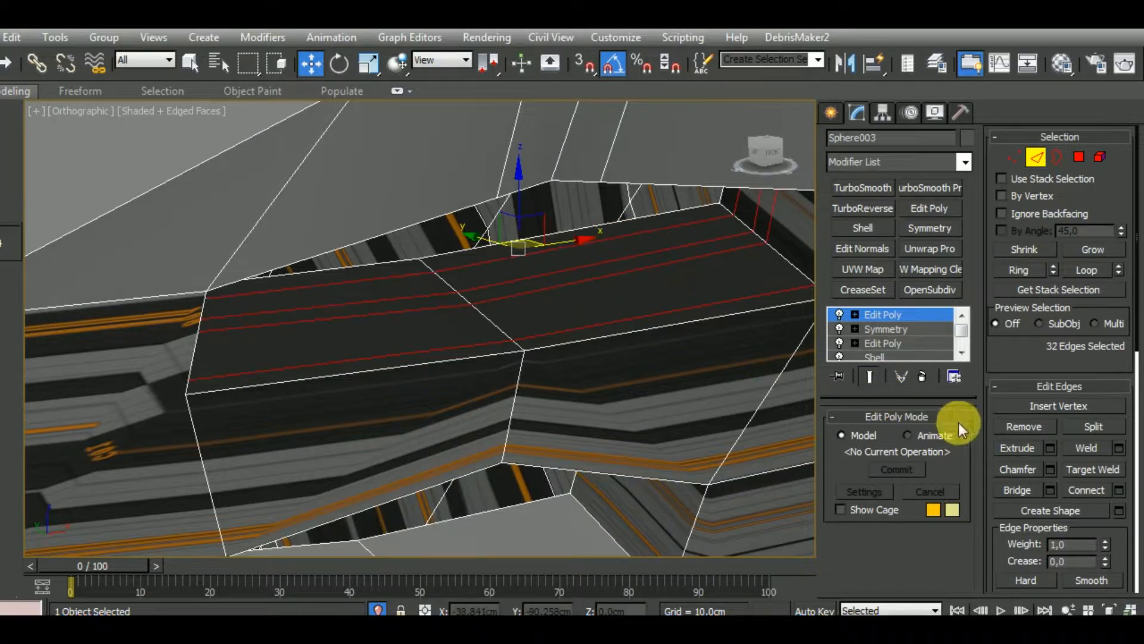
pyautogui.click(1013, 427)
# Remove the two support edge lines running along the side of the chin guard above the bottom rim
pyautogui.keyDown('alt'); pyautogui.moveTo(531, 319); pyautogui.dragTo(485, 332, button='middle'); pyautogui.keyUp('alt')
pyautogui.scroll(8, 365, 340)
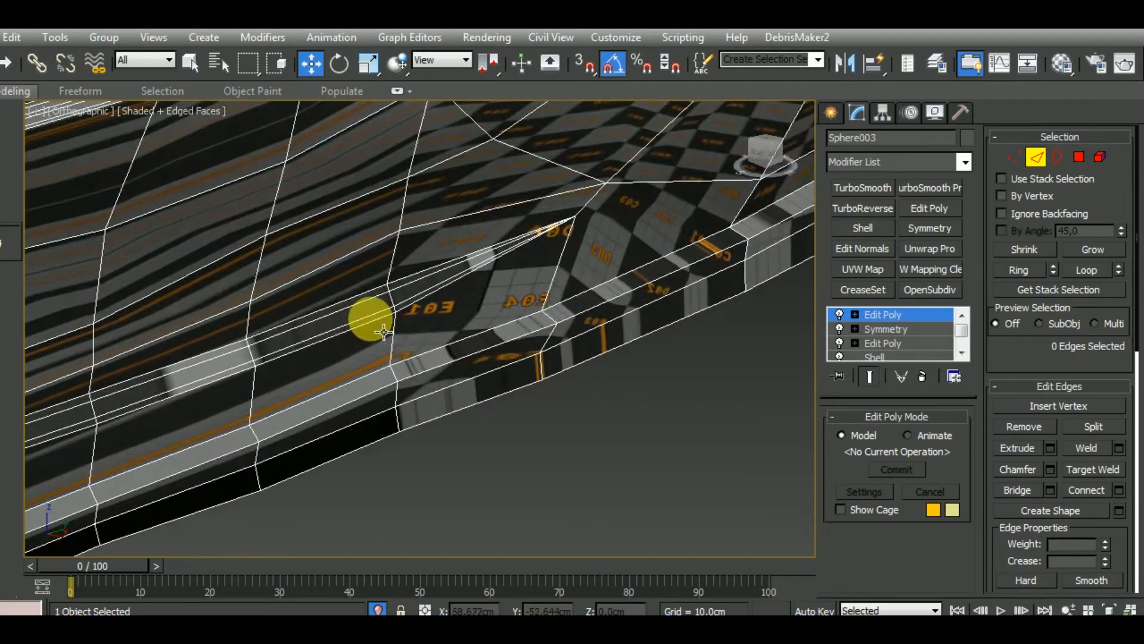
pyautogui.doubleClick(377, 327)
pyautogui.keyDown('ctrl'); pyautogui.doubleClick(377, 319); pyautogui.keyUp('ctrl')
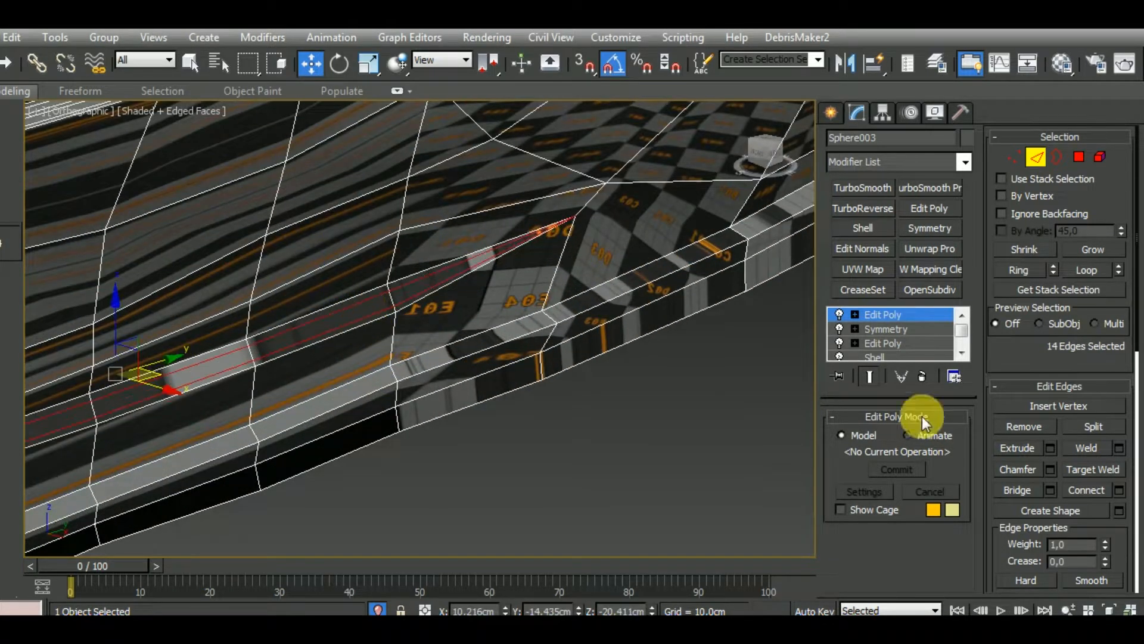
pyautogui.click(1018, 428)
# Remove a support edge loop along the rim of the helmet's visor opening
pyautogui.scroll(-8, 730, 396)
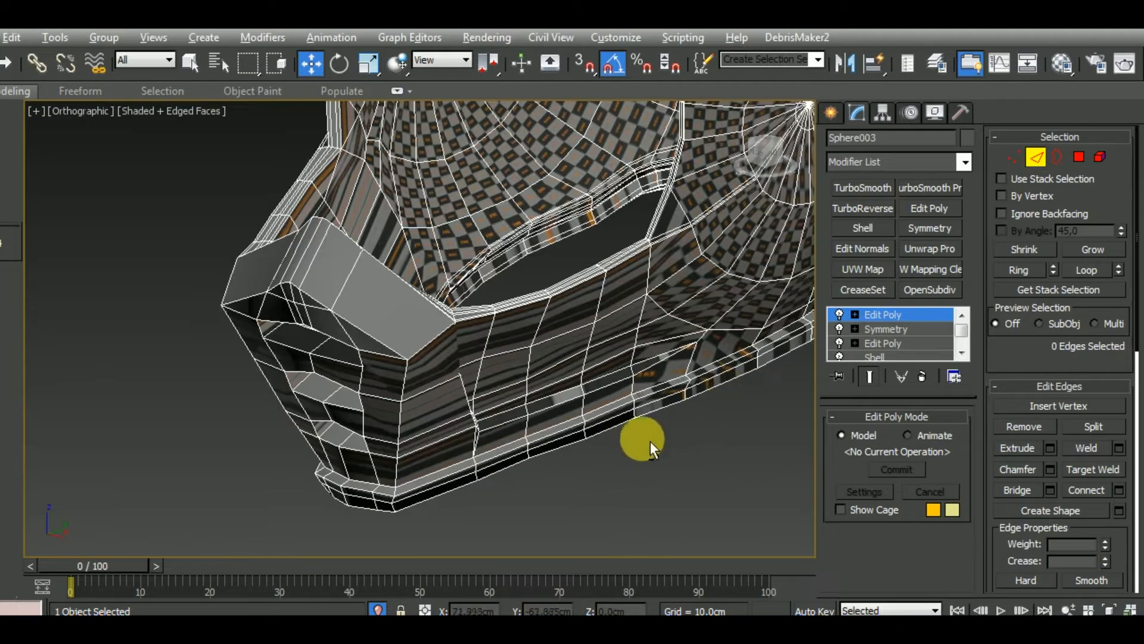
pyautogui.keyDown('alt'); pyautogui.moveTo(650, 441); pyautogui.dragTo(654, 273, button='middle'); pyautogui.keyUp('alt')
pyautogui.scroll(6, 499, 380)
pyautogui.doubleClick(629, 239)
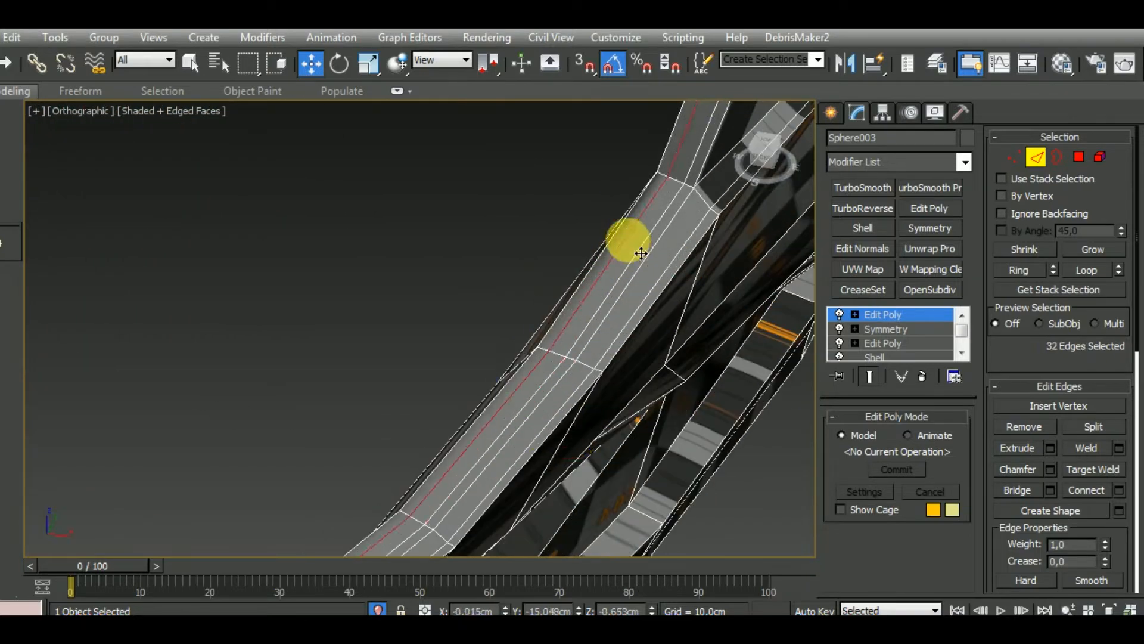
pyautogui.scroll(-6, 637, 236)
pyautogui.keyDown('alt'); pyautogui.moveTo(685, 310); pyautogui.dragTo(694, 434, button='middle'); pyautogui.keyUp('alt')
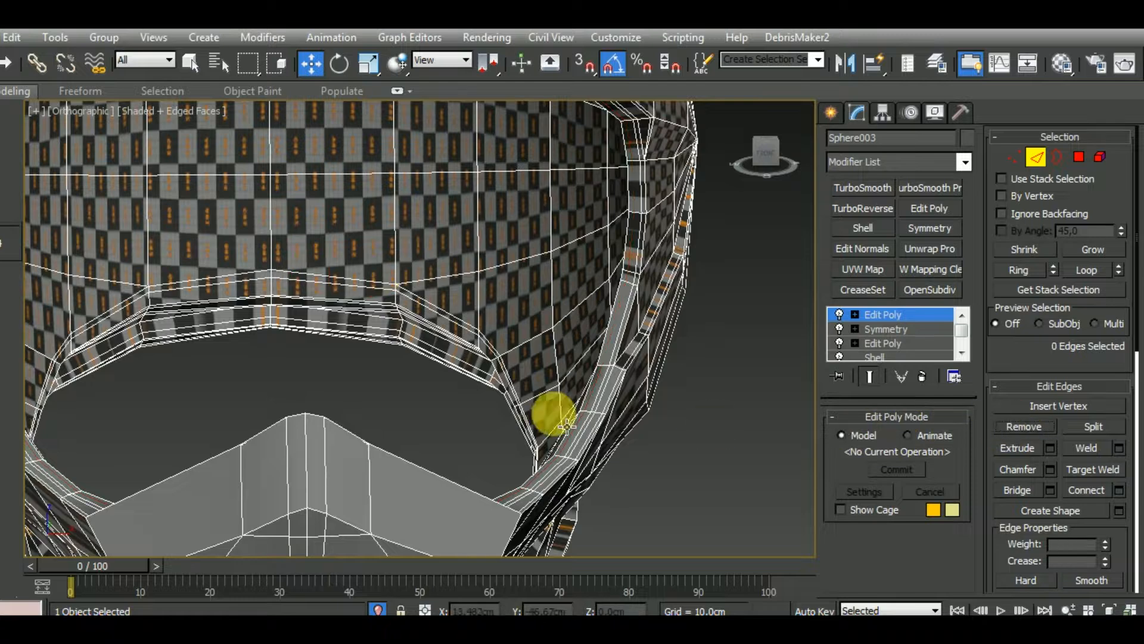
# Remove the remaining support edge loops around the full rim of the visor opening, including the nose plate's upper border
pyautogui.keyDown('alt'); pyautogui.moveTo(566, 424); pyautogui.dragTo(626, 347, button='middle'); pyautogui.keyUp('alt')
pyautogui.doubleClick(633, 371)
pyautogui.scroll(5, 628, 367)
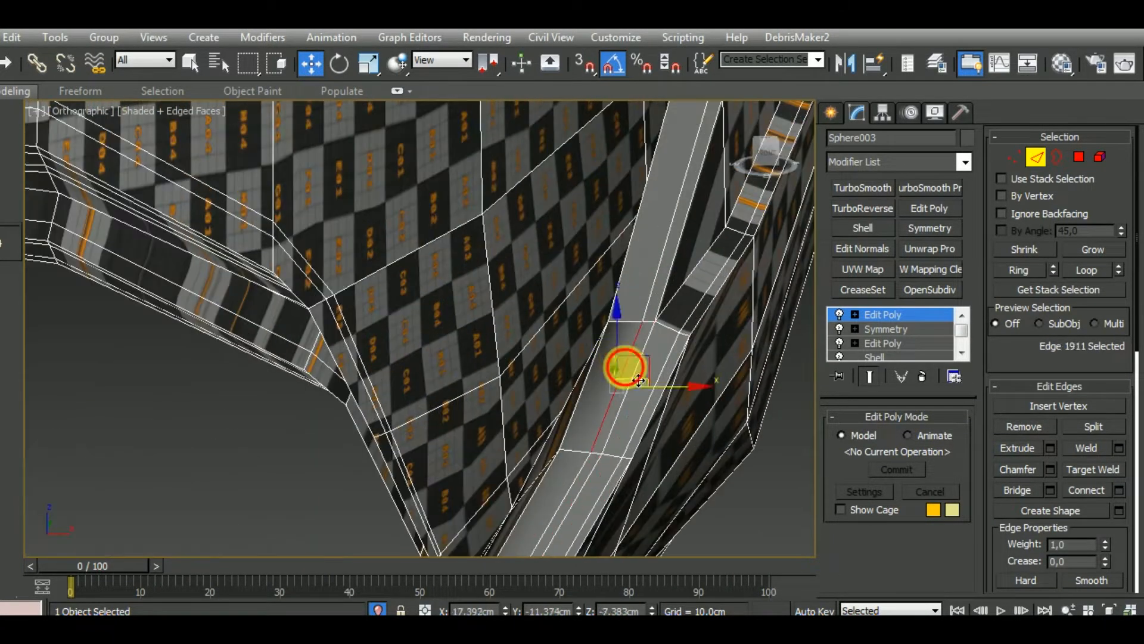
pyautogui.doubleClick(639, 381)
pyautogui.scroll(-5, 650, 363)
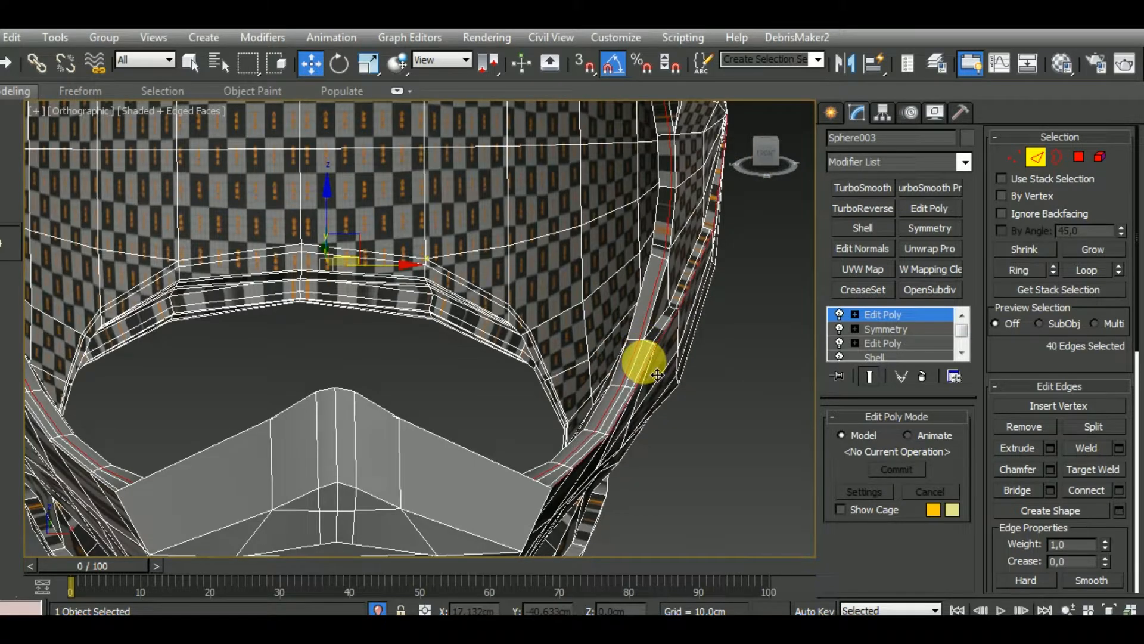
pyautogui.hotkey('ctrl', 'z')
pyautogui.scroll(4, 658, 373)
pyautogui.keyDown('ctrl'); pyautogui.doubleClick(660, 369); pyautogui.keyUp('ctrl')
pyautogui.scroll(-6, 661, 369)
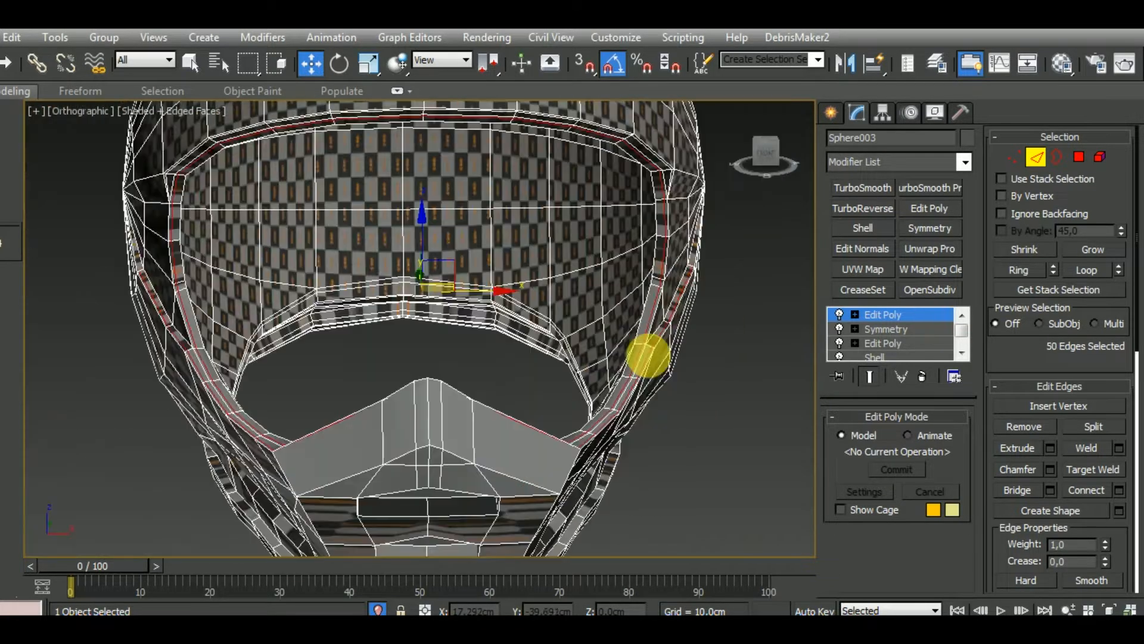
pyautogui.keyDown('alt'); pyautogui.moveTo(662, 369); pyautogui.dragTo(439, 333, button='middle'); pyautogui.keyUp('alt')
pyautogui.click(1022, 426)
# Remove the two support edge loops on the narrow face of the helmet's bottom opening rim
pyautogui.scroll(-6, 475, 377)
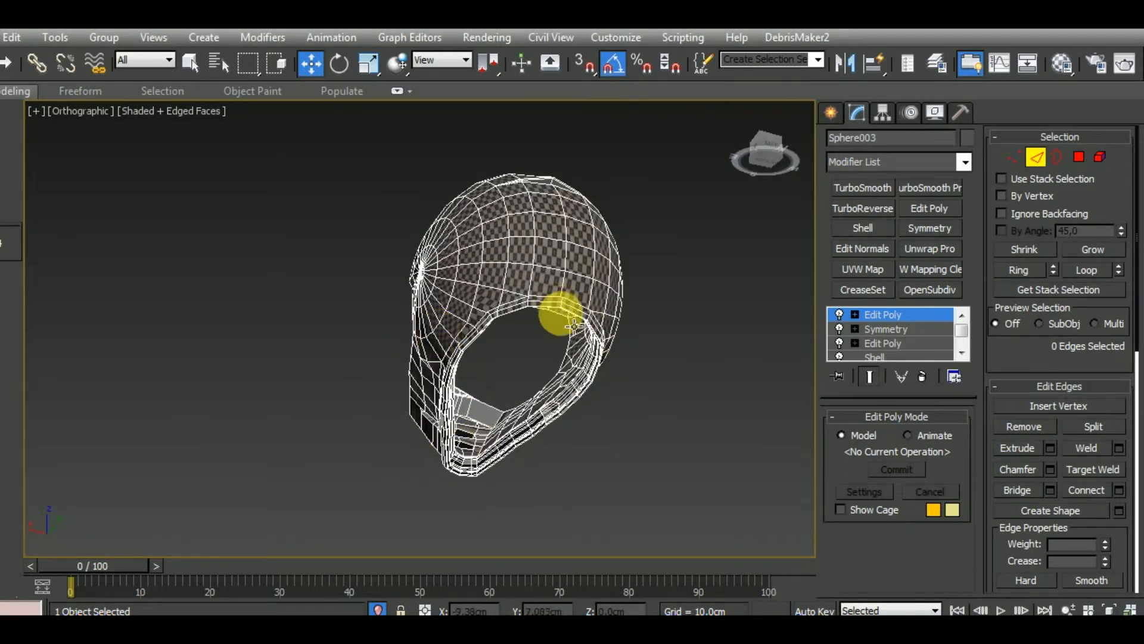
pyautogui.keyDown('alt'); pyautogui.moveTo(556, 312); pyautogui.dragTo(660, 324, button='middle'); pyautogui.keyUp('alt')
pyautogui.scroll(5, 582, 266)
pyautogui.scroll(2, 571, 278)
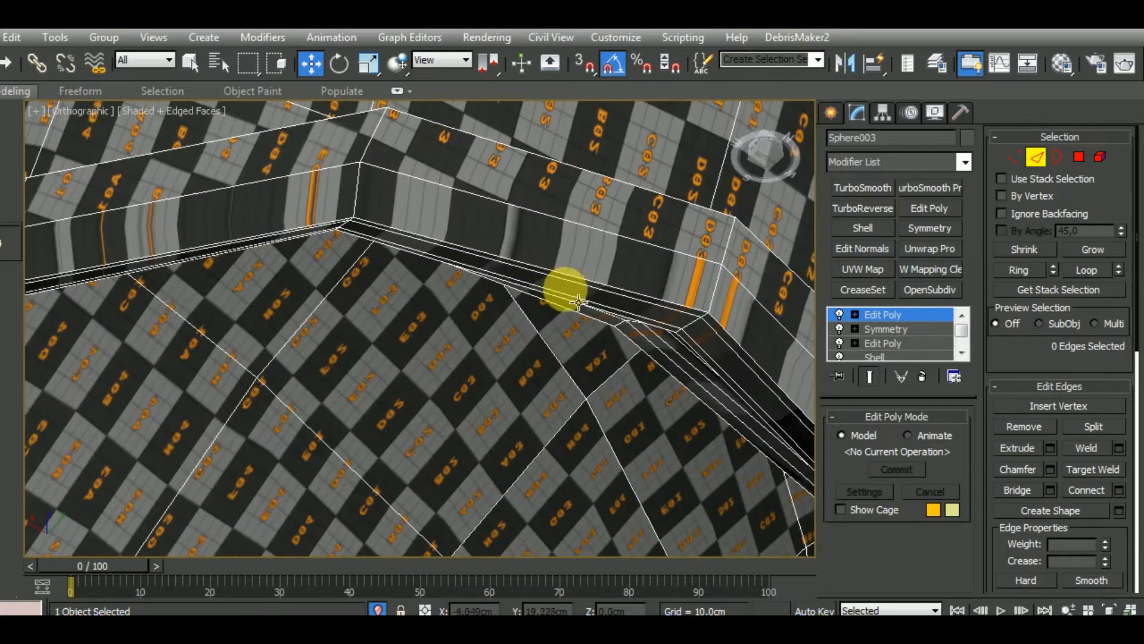
pyautogui.click(566, 281)
pyautogui.doubleClick(592, 303)
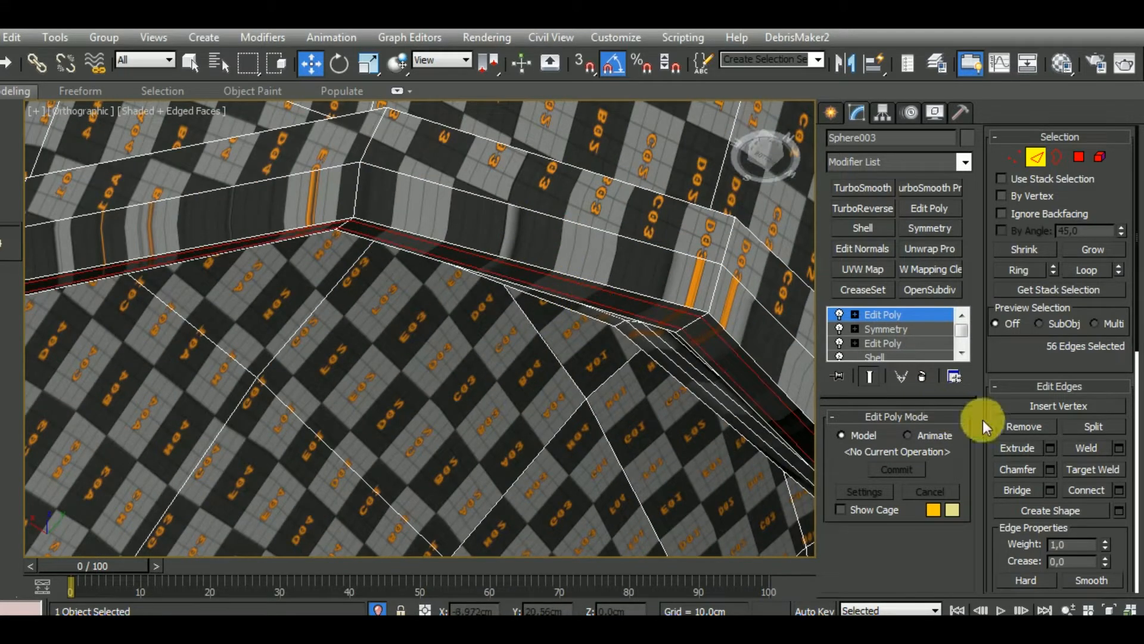
pyautogui.click(1018, 428)
# Remove the two support edge loops near the outer edge of the bottom opening's rim
pyautogui.scroll(-6, 495, 199)
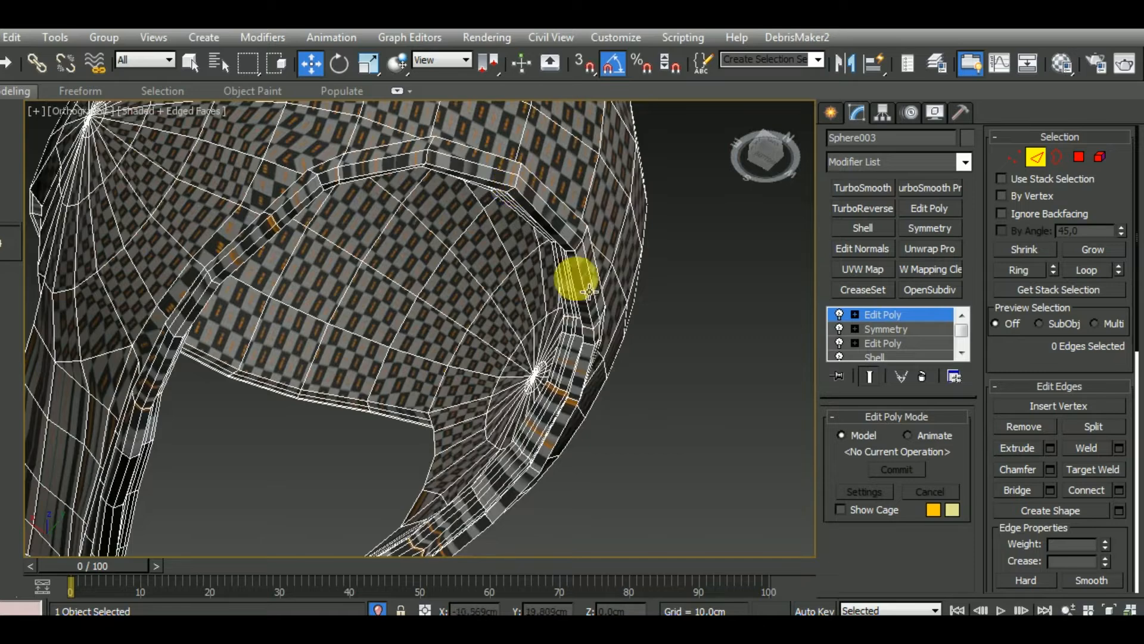
pyautogui.keyDown('alt'); pyautogui.moveTo(588, 291); pyautogui.dragTo(620, 504, button='middle'); pyautogui.keyUp('alt')
pyautogui.scroll(7, 620, 485)
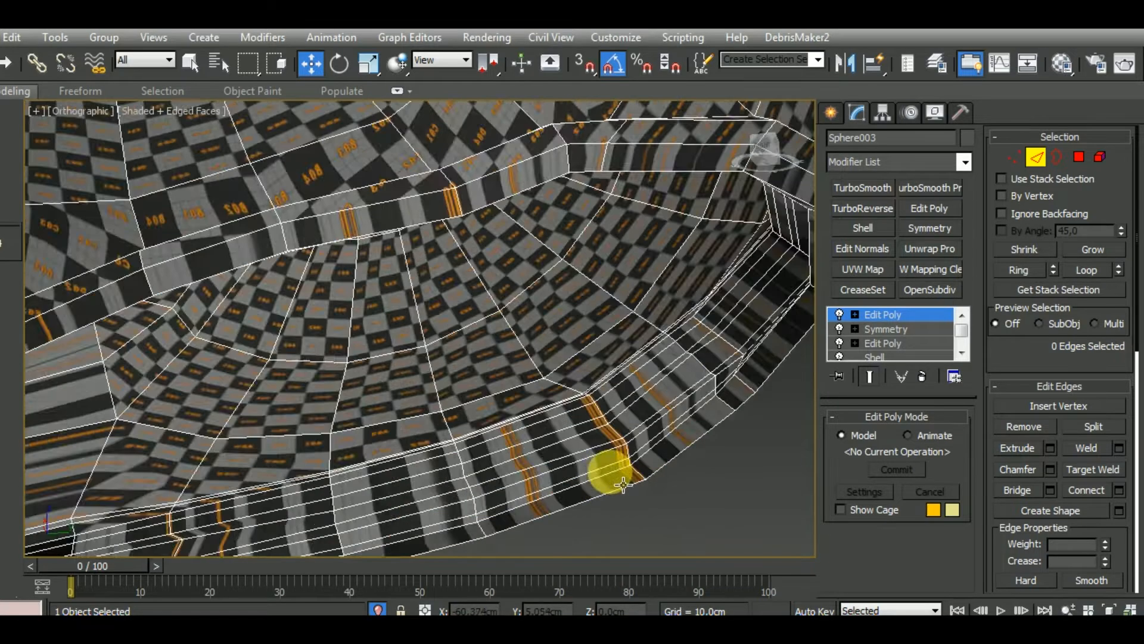
pyautogui.doubleClick(592, 471)
pyautogui.keyDown('ctrl'); pyautogui.doubleClick(631, 444); pyautogui.keyUp('ctrl')
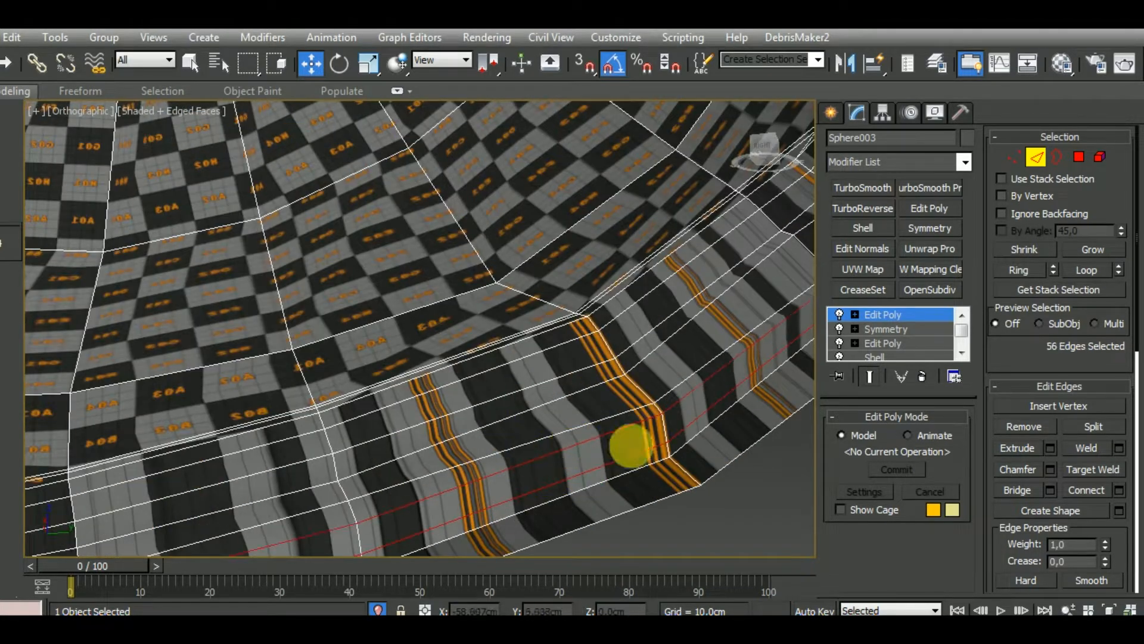
pyautogui.click(1013, 427)
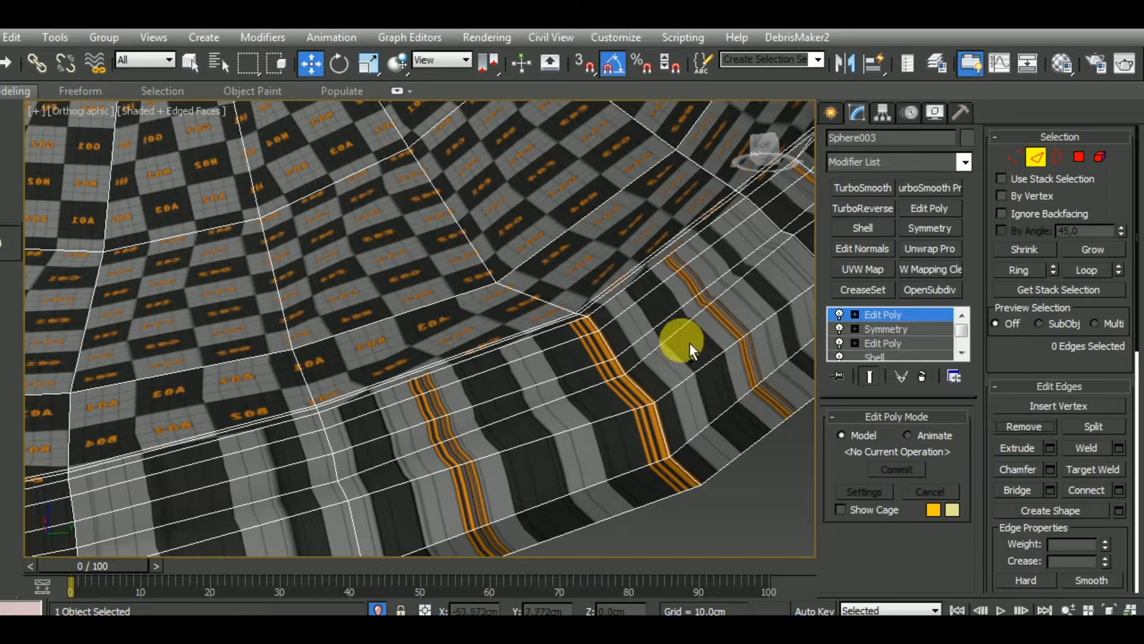
# Remove the three support edge loops on the inner part of the bottom opening's rim
pyautogui.doubleClick(656, 346)
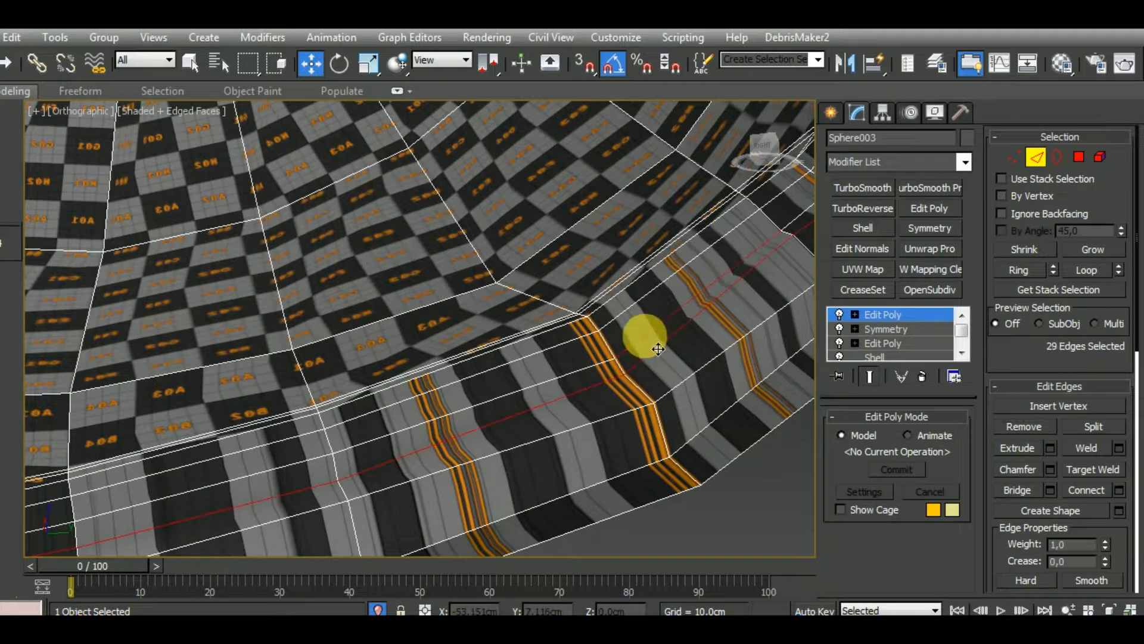
pyautogui.keyDown('ctrl'); pyautogui.doubleClick(644, 336); pyautogui.keyUp('ctrl')
pyautogui.keyDown('ctrl'); pyautogui.doubleClick(631, 309); pyautogui.keyUp('ctrl')
pyautogui.click(1011, 426)
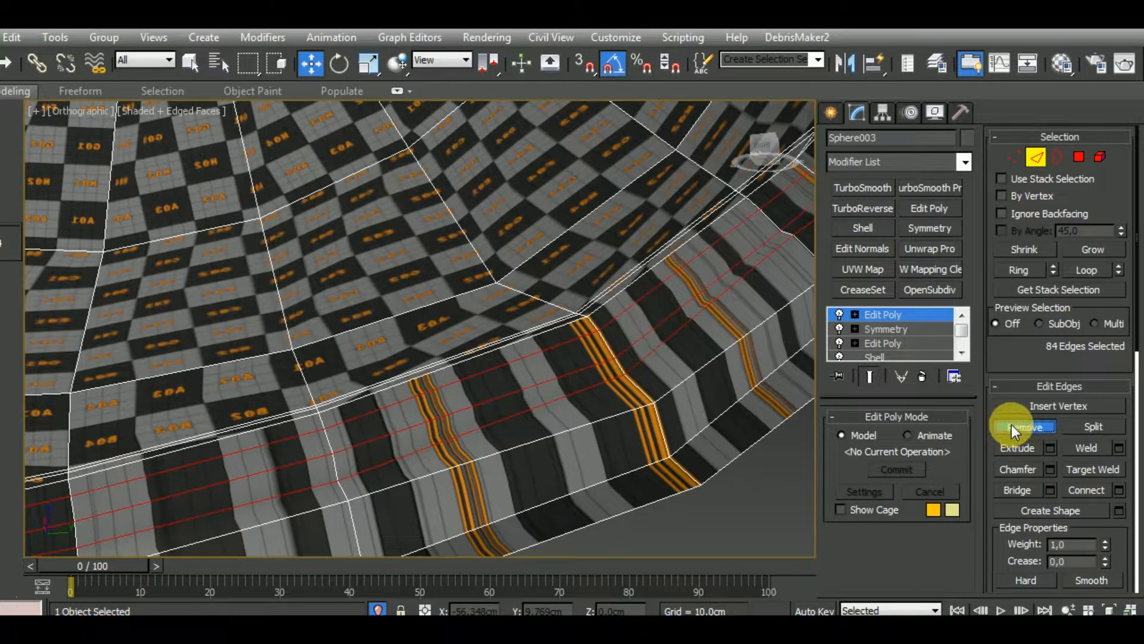
# Remove the two support edge loops along the inside of the chin guard, just above the bottom rim
pyautogui.scroll(-7, 695, 378)
pyautogui.keyDown('alt'); pyautogui.moveTo(618, 427); pyautogui.dragTo(544, 402, button='middle'); pyautogui.keyUp('alt')
pyautogui.scroll(6, 528, 375)
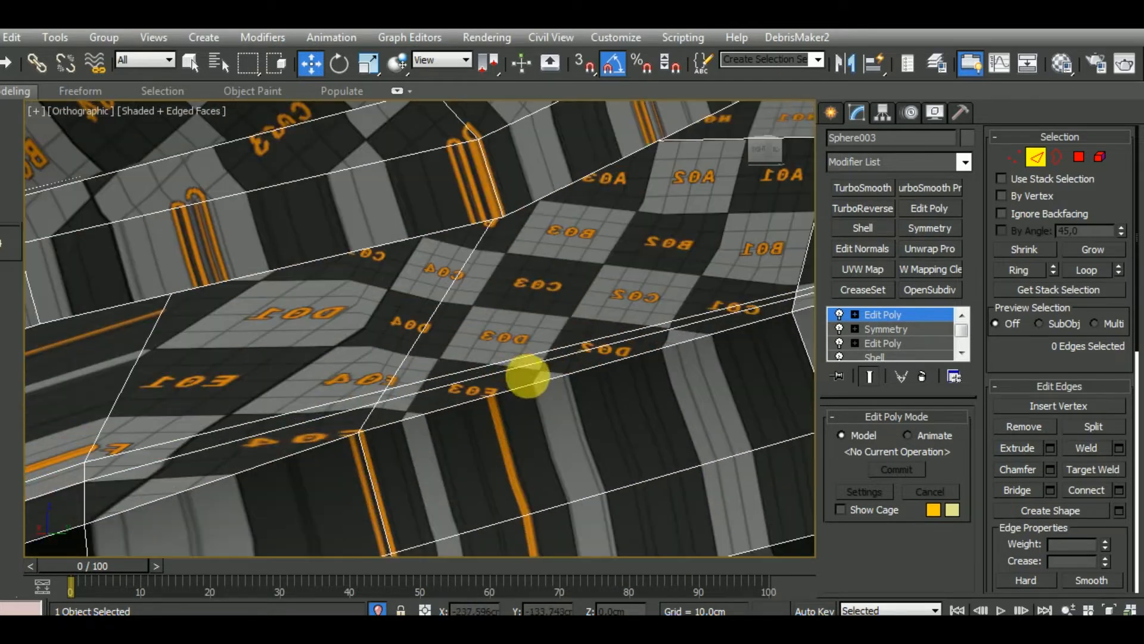
pyautogui.doubleClick(518, 360)
pyautogui.keyDown('ctrl'); pyautogui.doubleClick(518, 369); pyautogui.keyUp('ctrl')
pyautogui.scroll(-5, 518, 369)
pyautogui.keyDown('alt'); pyautogui.moveTo(568, 371); pyautogui.dragTo(418, 406, button='middle'); pyautogui.keyUp('alt')
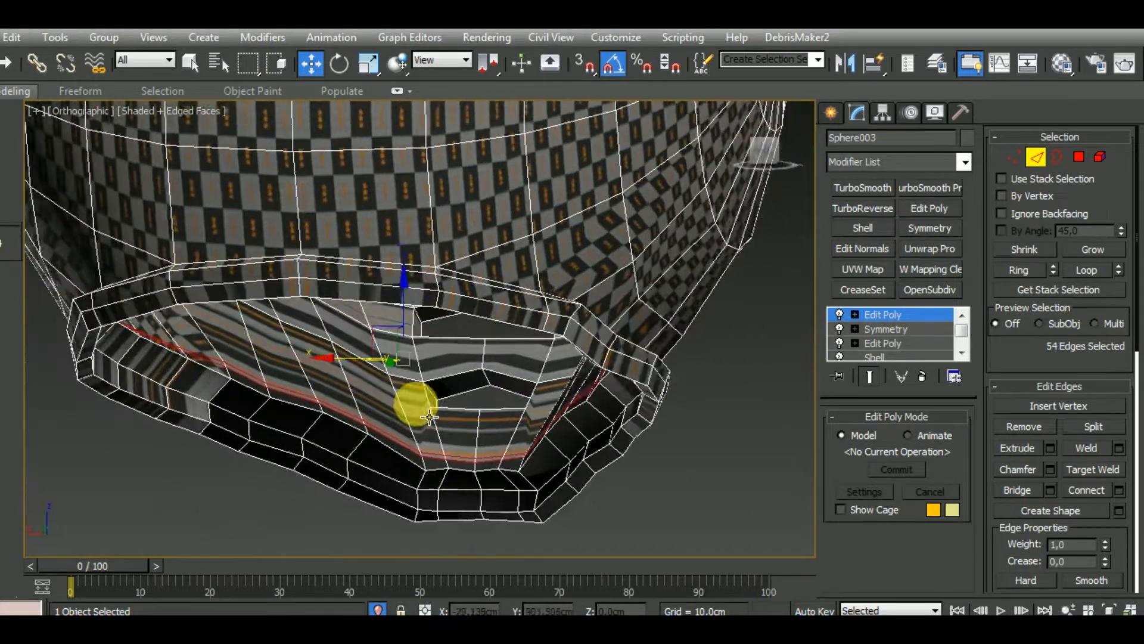
pyautogui.click(1024, 426)
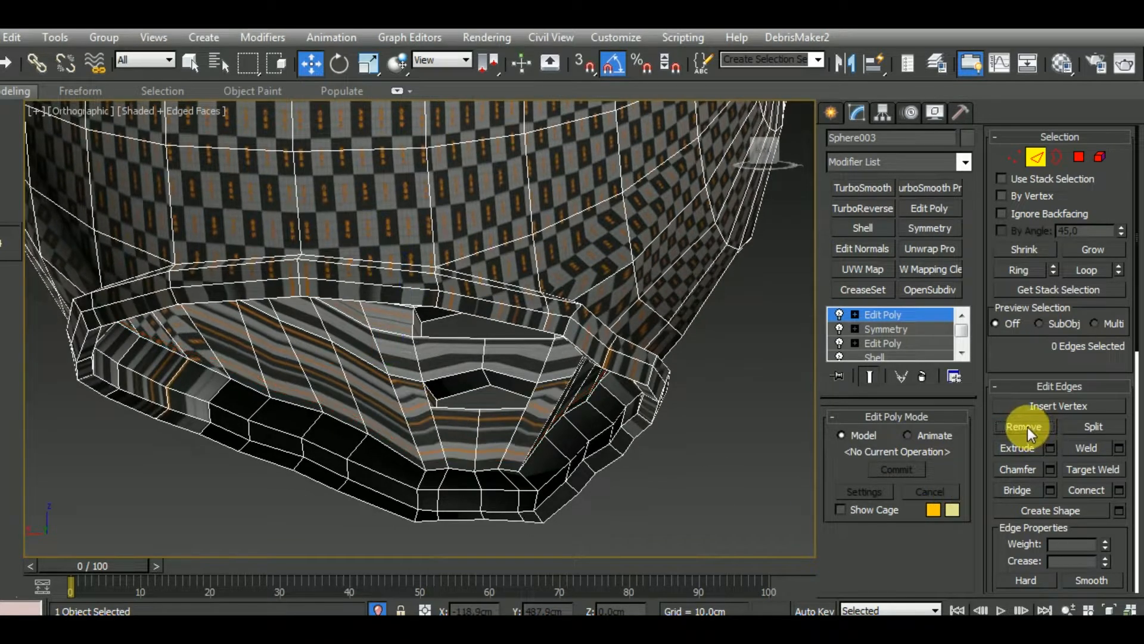
# Remove the support edge line along the upper lip of the slot at the back of the helmet
pyautogui.moveTo(529, 472); pyautogui.dragTo(693, 517, button='middle')
pyautogui.scroll(-5, 542, 453)
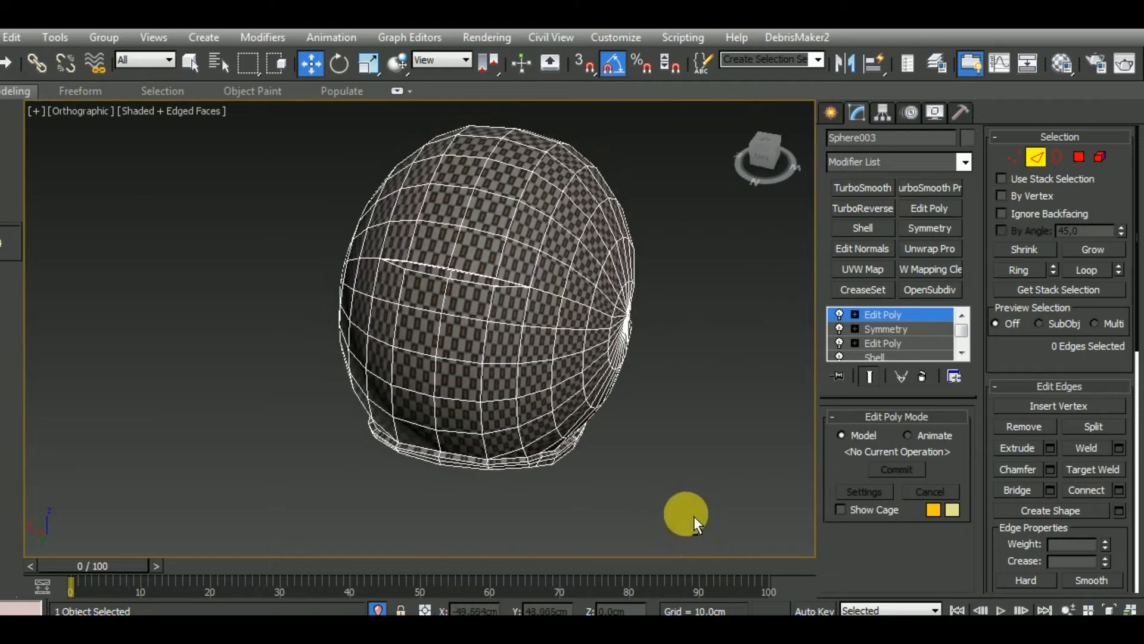
pyautogui.scroll(8, 448, 292)
pyautogui.scroll(-3, 461, 287)
pyautogui.keyDown('alt'); pyautogui.moveTo(538, 307); pyautogui.dragTo(507, 438, button='middle'); pyautogui.keyUp('alt')
pyautogui.scroll(5, 501, 250)
pyautogui.doubleClick(493, 249)
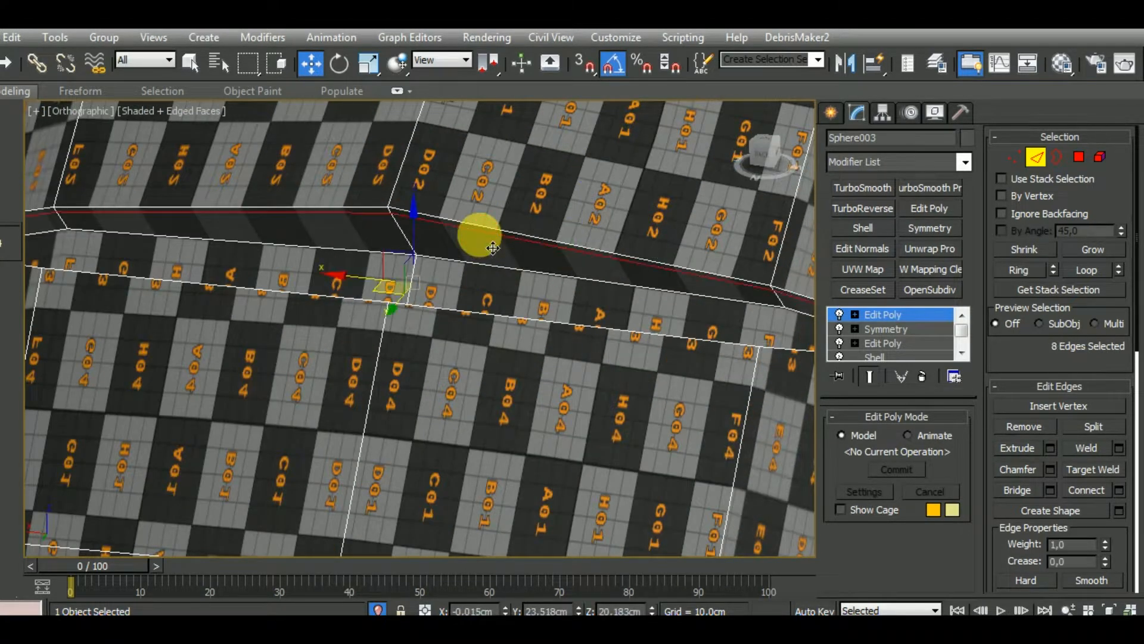
pyautogui.scroll(-3, 486, 239)
pyautogui.click(1009, 427)
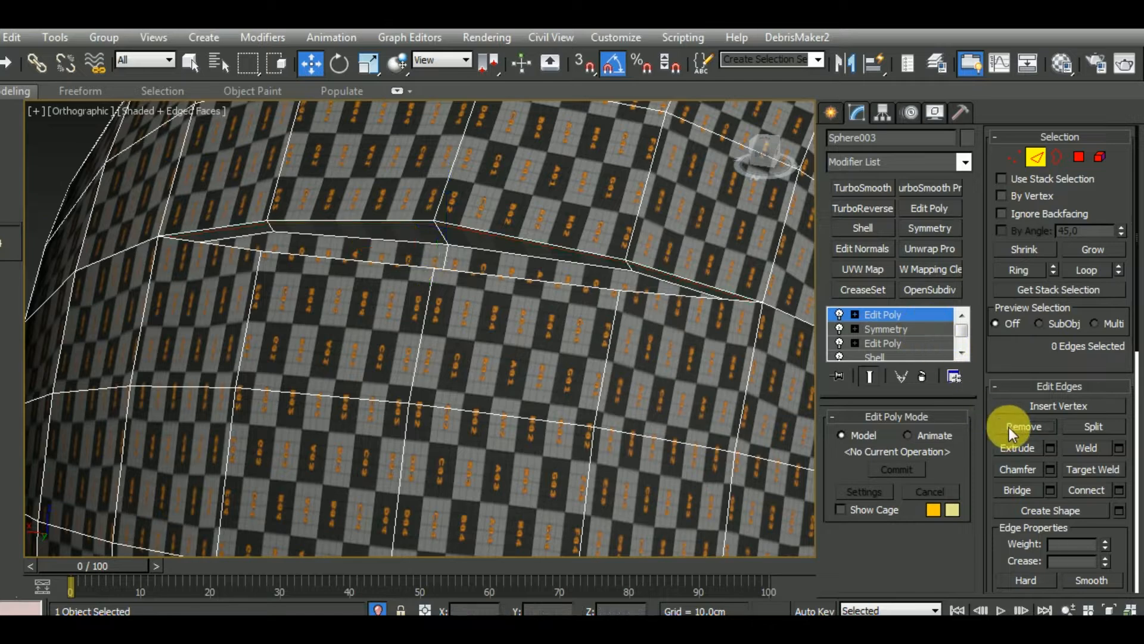
# Switch to vertex level and select the two vertices at one bend of the rear slot for cleanup
pyautogui.scroll(-5, 600, 344)
pyautogui.keyDown('alt'); pyautogui.moveTo(569, 342); pyautogui.dragTo(511, 396, button='middle'); pyautogui.keyUp('alt')
pyautogui.scroll(3, 511, 398)
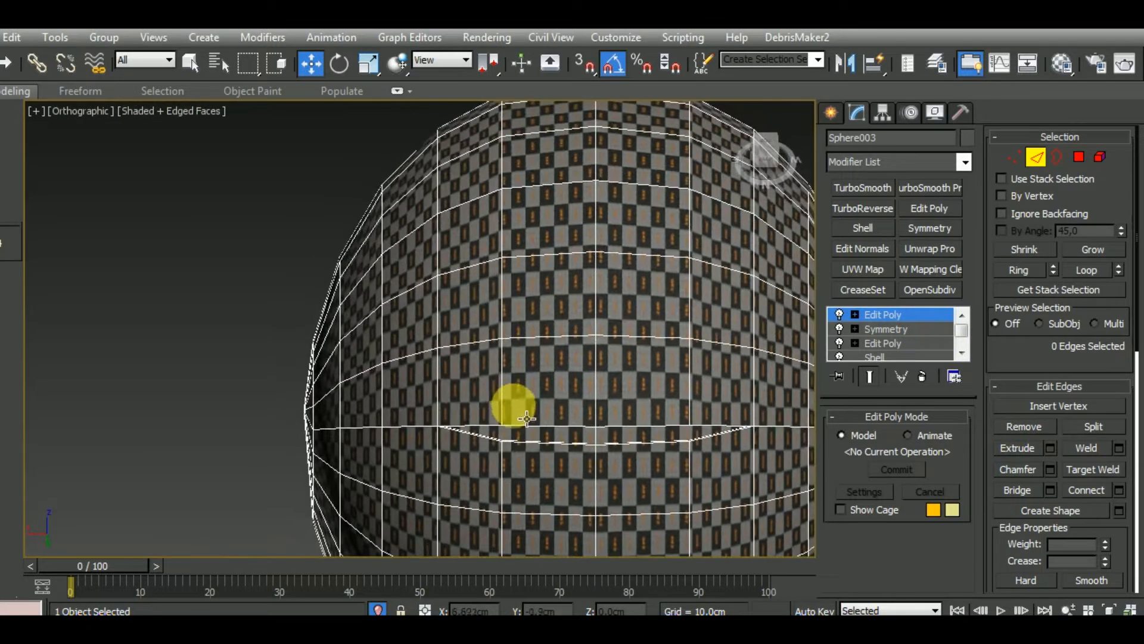
pyautogui.scroll(3, 524, 429)
pyautogui.click(1015, 157)
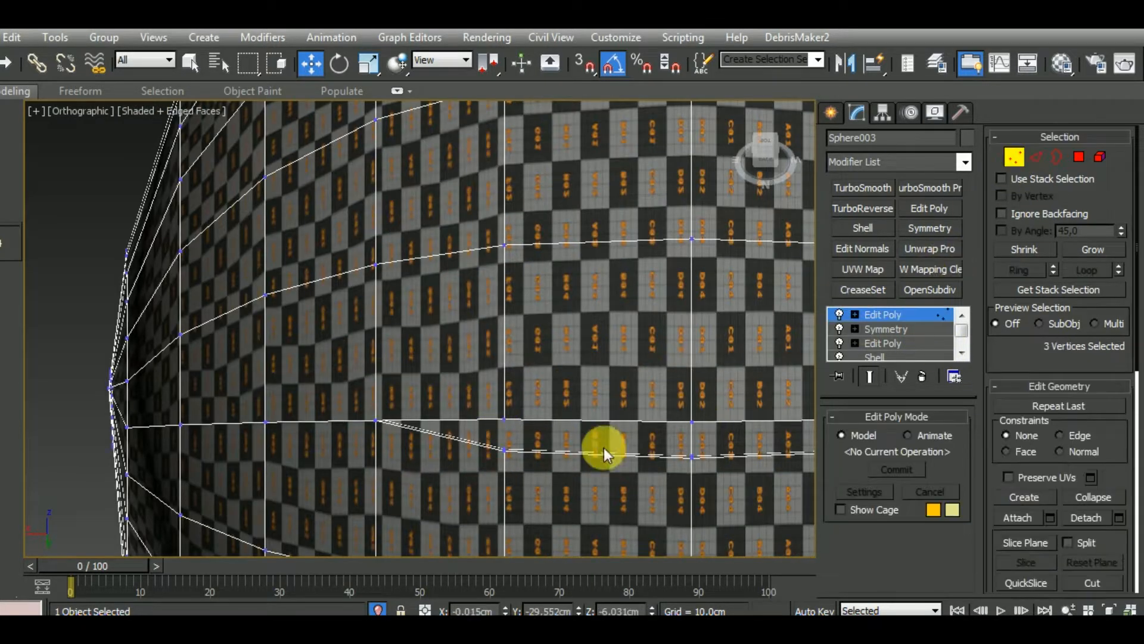
pyautogui.scroll(6, 500, 467)
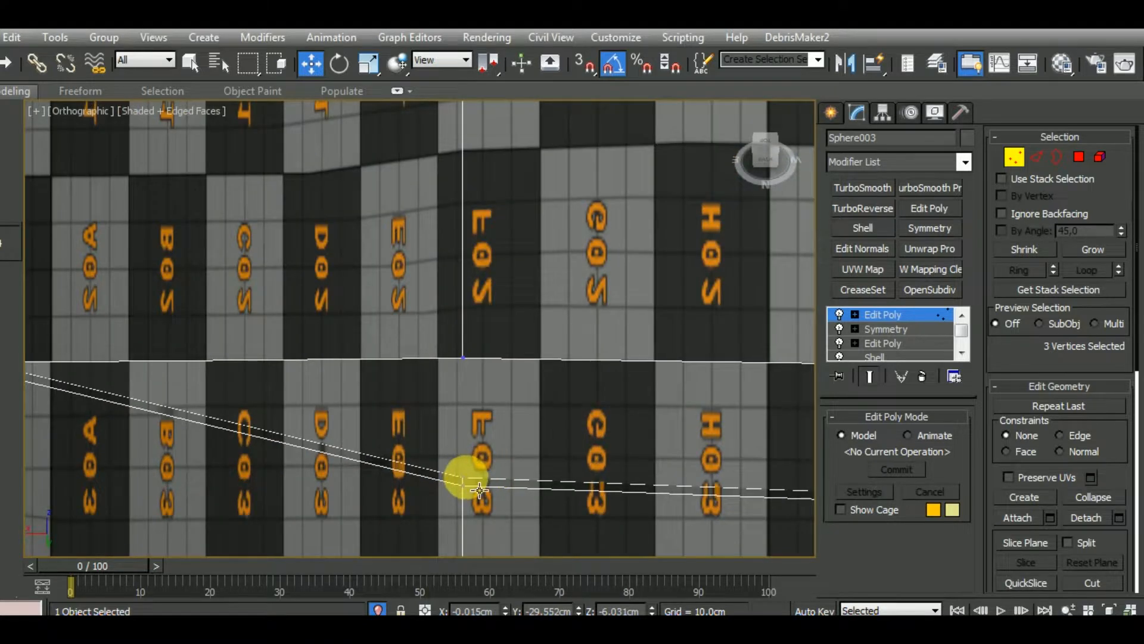
pyautogui.click(479, 490)
pyautogui.keyDown('alt'); pyautogui.moveTo(479, 490); pyautogui.dragTo(508, 380, button='middle'); pyautogui.keyUp('alt')
pyautogui.keyDown('ctrl'); pyautogui.click(468, 360); pyautogui.keyUp('ctrl')
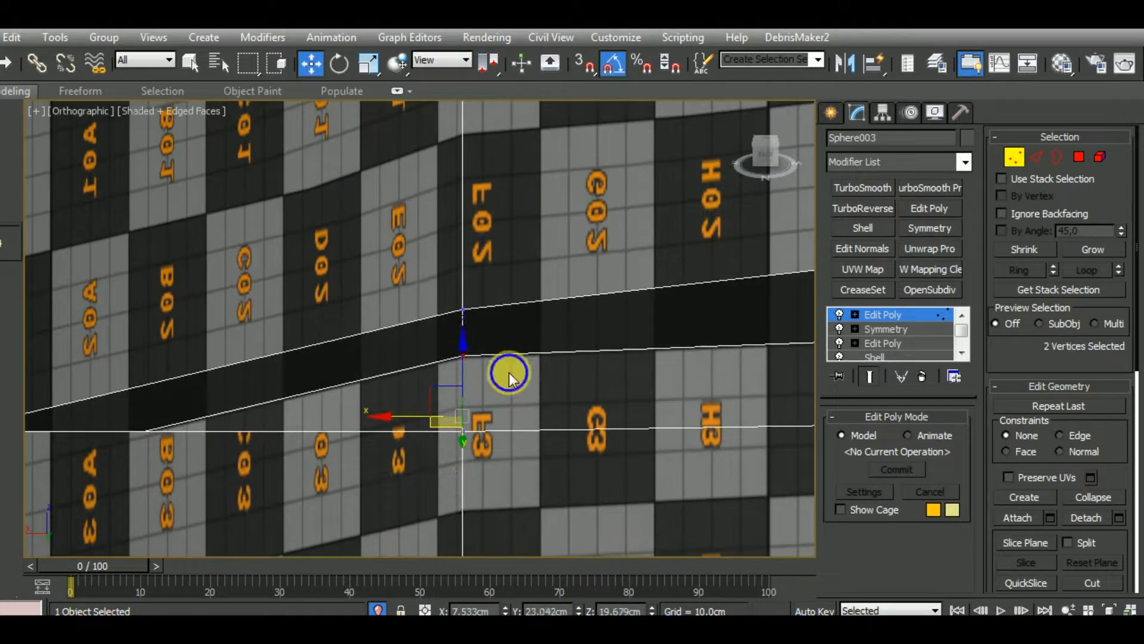
pyautogui.rightClick(505, 362)
pyautogui.click(487, 425)
# Select the matching two vertices at the opposite bend of the rear slot and clean them up likewise
pyautogui.moveTo(685, 448); pyautogui.dragTo(298, 404, button='middle')
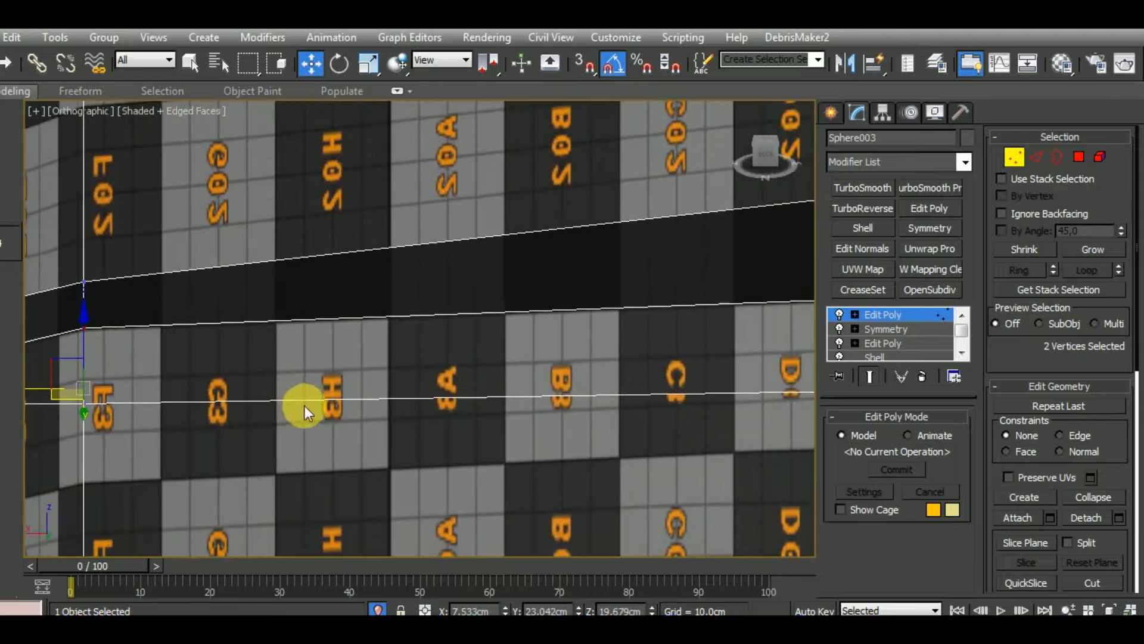
pyautogui.moveTo(684, 374); pyautogui.dragTo(154, 367, button='middle')
pyautogui.moveTo(583, 370); pyautogui.dragTo(96, 353, button='middle')
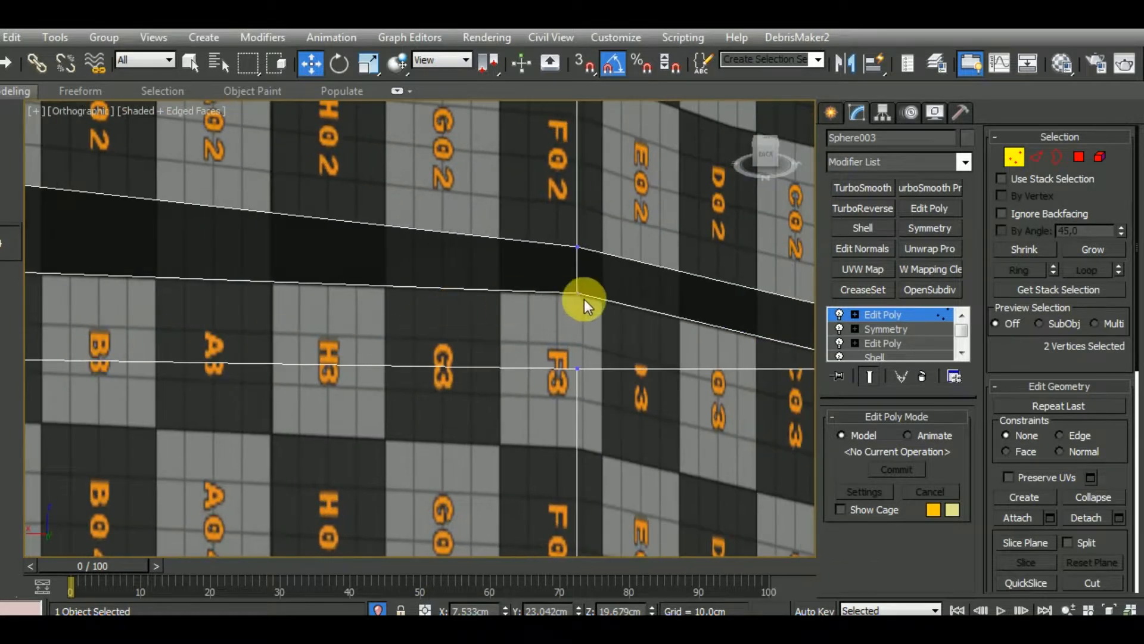
pyautogui.keyDown('alt'); pyautogui.moveTo(588, 309); pyautogui.dragTo(591, 356, button='middle'); pyautogui.keyUp('alt')
pyautogui.rightClick(608, 351)
pyautogui.click(596, 409)
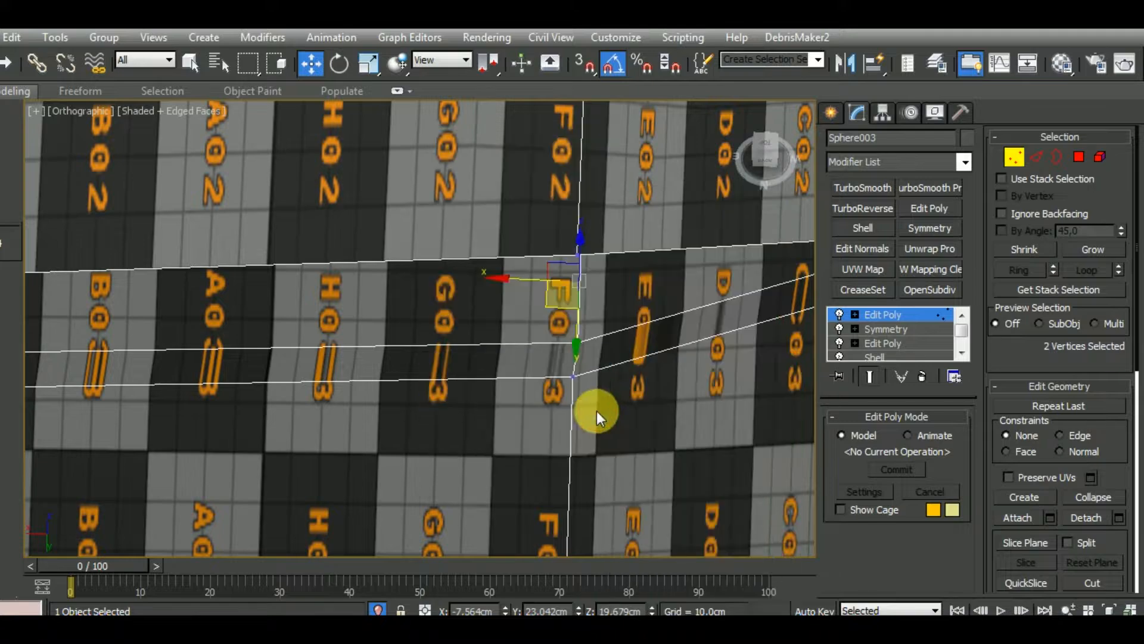
pyautogui.scroll(-10, 602, 355)
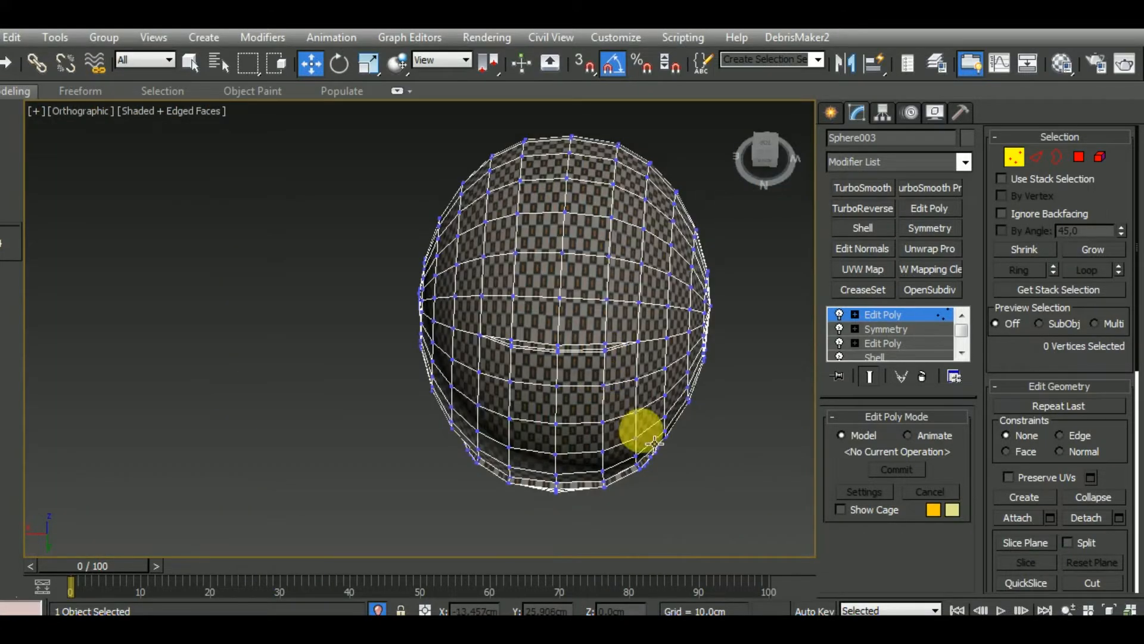
# Inspect the helmet's wireframe around the side, bottom rim and chin guard for leftover support edges
pyautogui.keyDown('alt'); pyautogui.moveTo(639, 429); pyautogui.dragTo(475, 378, button='middle'); pyautogui.keyUp('alt')
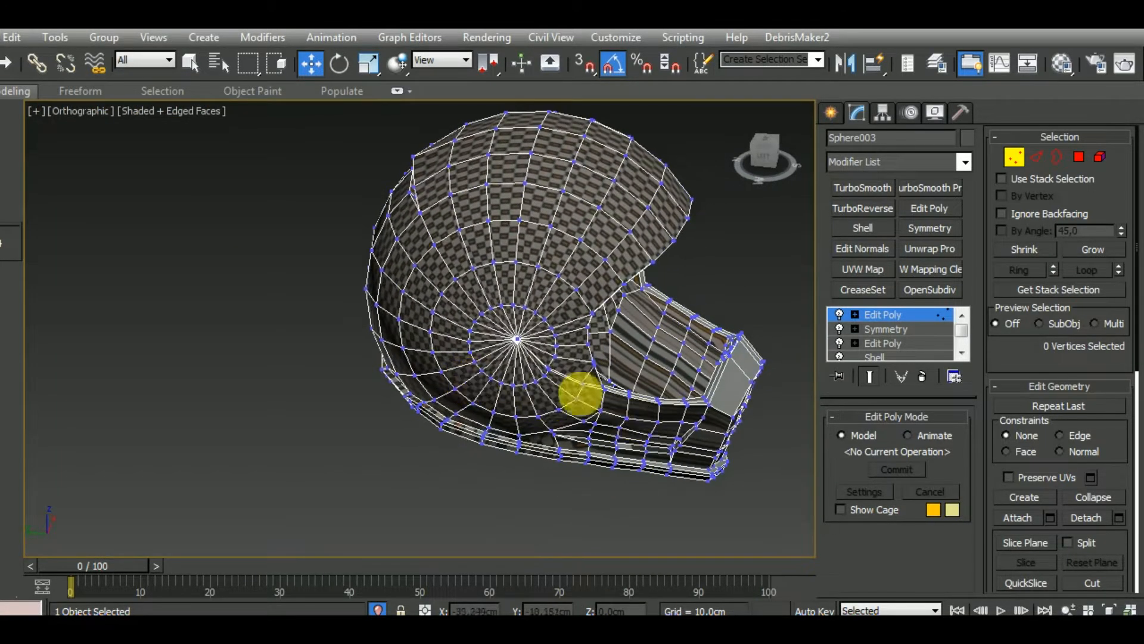
pyautogui.scroll(5, 590, 400)
pyautogui.scroll(-5, 594, 404)
pyautogui.keyDown('alt'); pyautogui.moveTo(613, 429); pyautogui.dragTo(380, 409, button='middle'); pyautogui.keyUp('alt')
pyautogui.scroll(4, 609, 390)
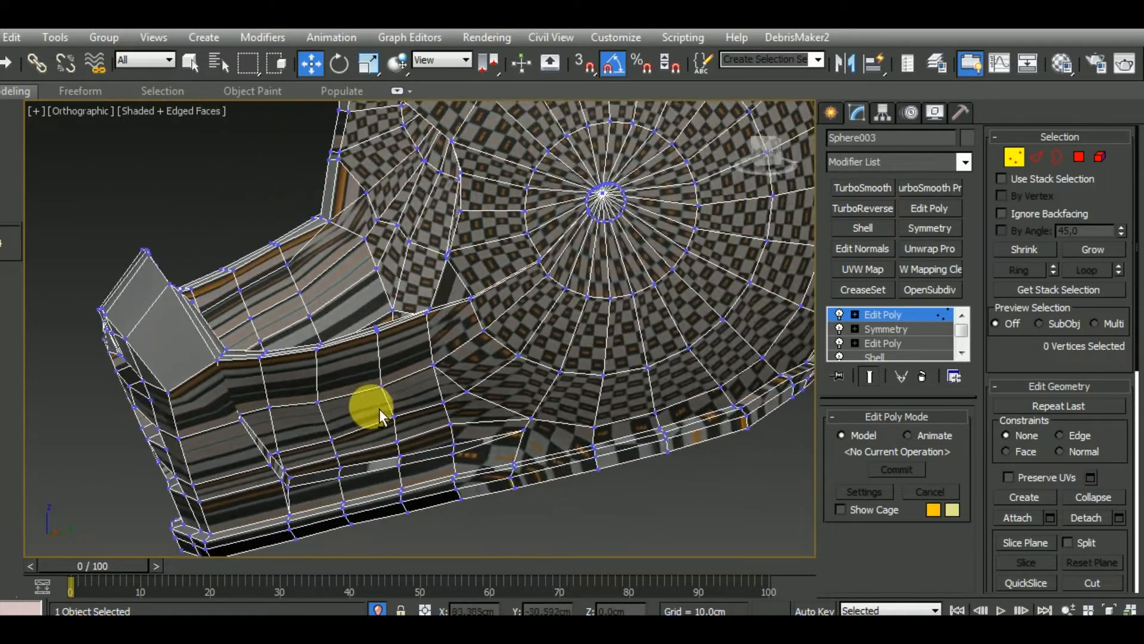
pyautogui.scroll(5, 474, 466)
pyautogui.scroll(-5, 577, 402)
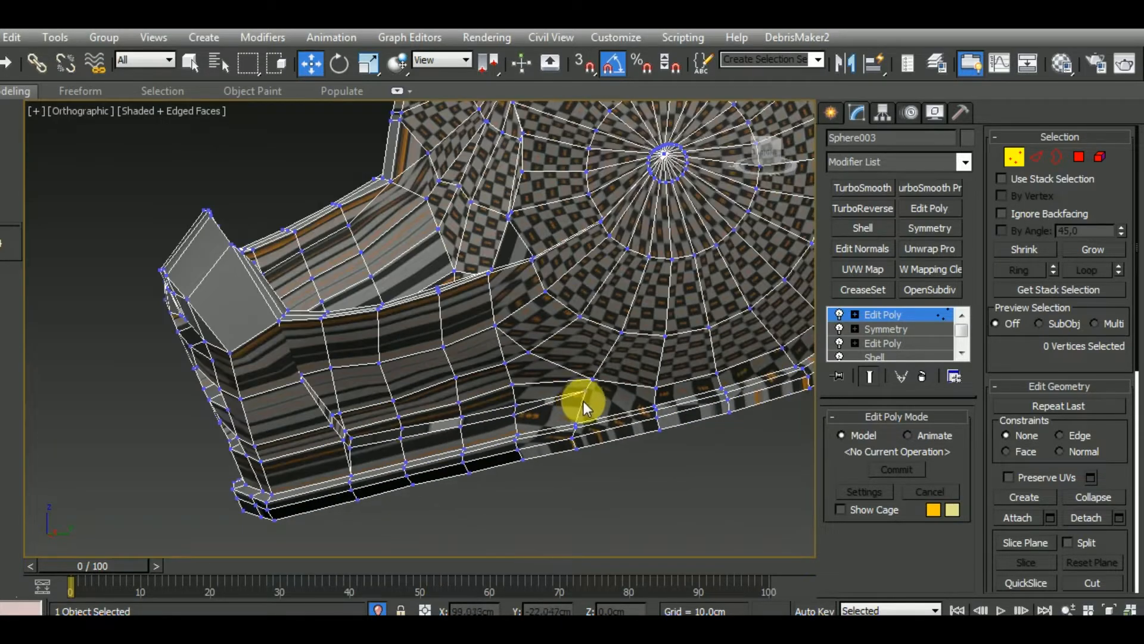
pyautogui.scroll(-3, 584, 407)
pyautogui.keyDown('alt'); pyautogui.moveTo(601, 401); pyautogui.dragTo(613, 483, button='middle'); pyautogui.keyUp('alt')
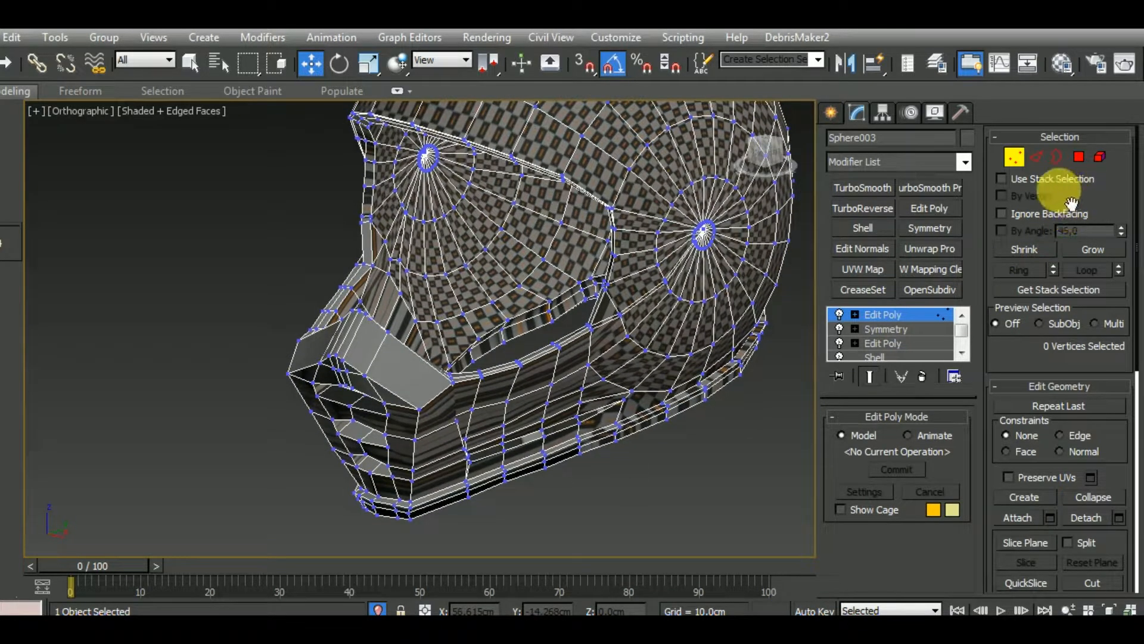
# Leave vertex level, switch to edge level and remove the small edge ring around the pole on one inner side of the shell
pyautogui.click(933, 314)
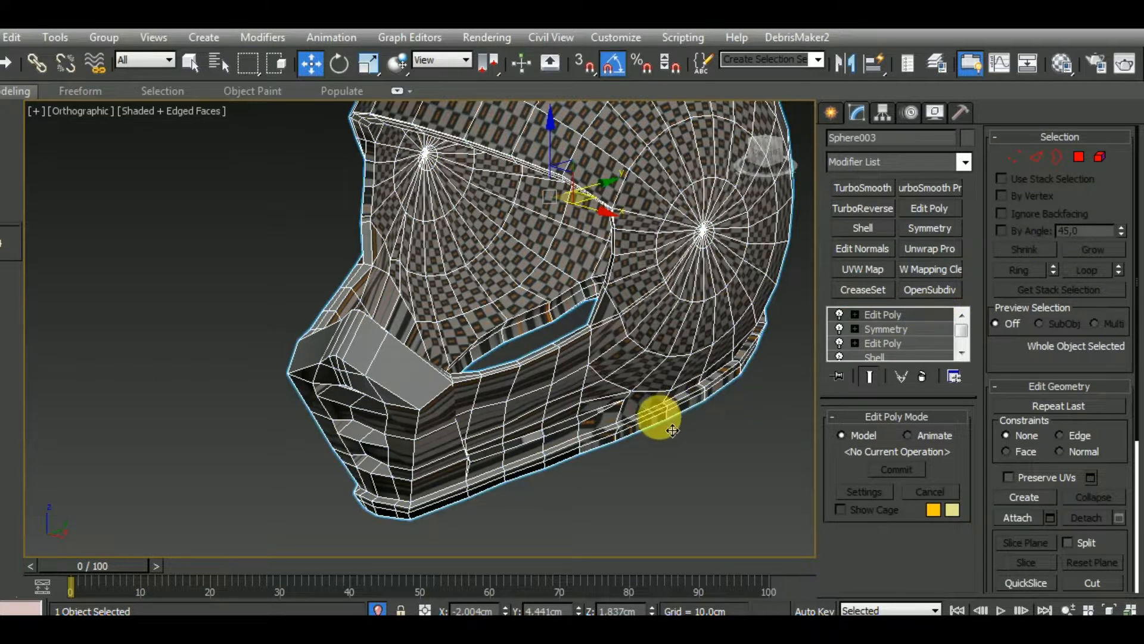
pyautogui.moveTo(672, 430); pyautogui.dragTo(637, 437, button='middle')
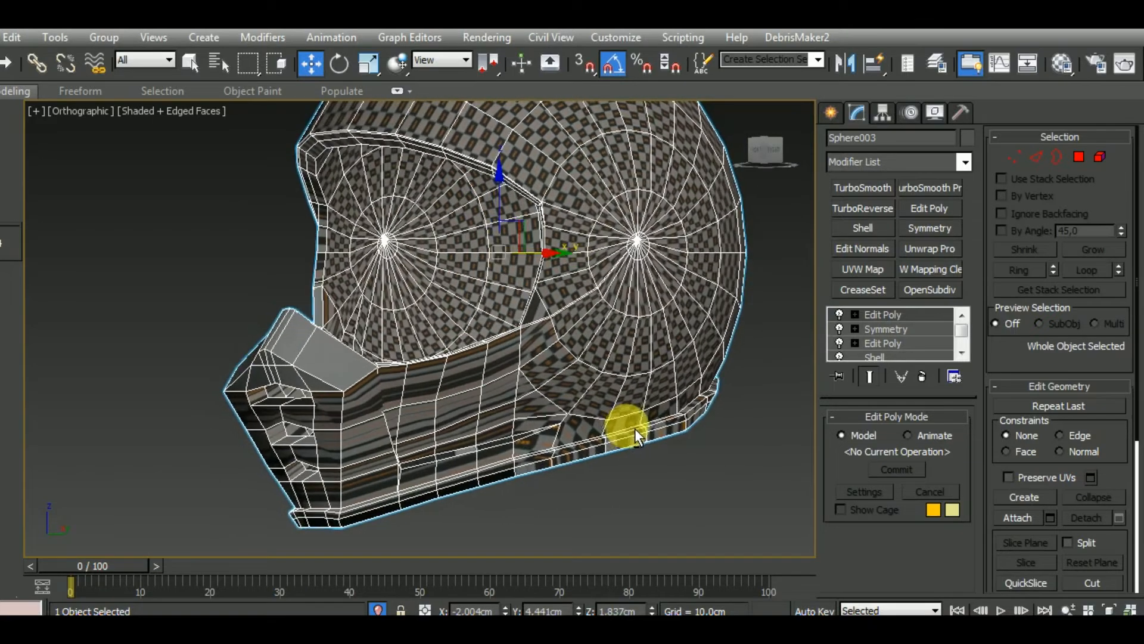
pyautogui.click(1035, 158)
pyautogui.scroll(10, 427, 225)
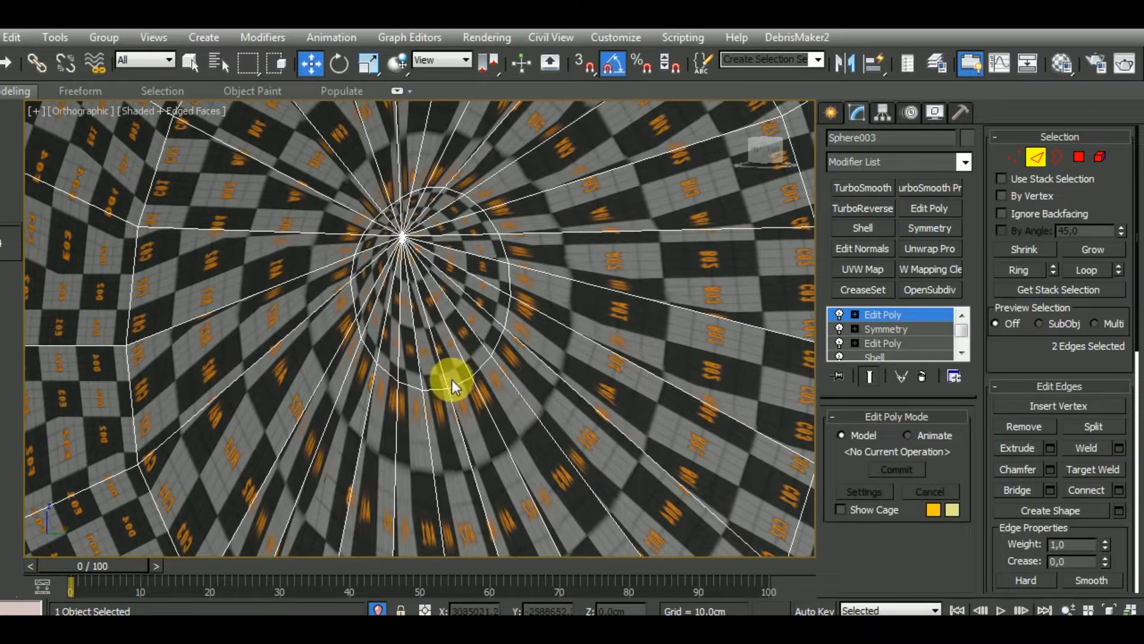
pyautogui.click(1006, 426)
# Remove the small edge ring around the pole on the opposite inner side of the shell
pyautogui.moveTo(551, 354); pyautogui.dragTo(405, 307, button='middle')
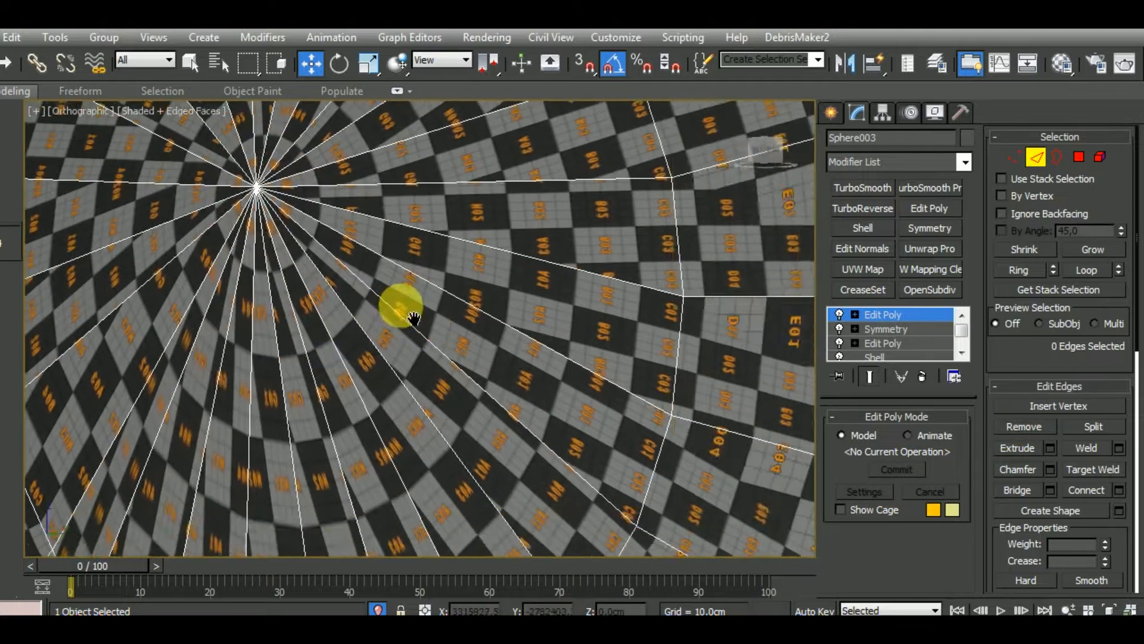
pyautogui.scroll(-10, 372, 268)
pyautogui.keyDown('alt'); pyautogui.moveTo(450, 337); pyautogui.dragTo(596, 365, button='middle'); pyautogui.keyUp('alt')
pyautogui.scroll(10, 556, 258)
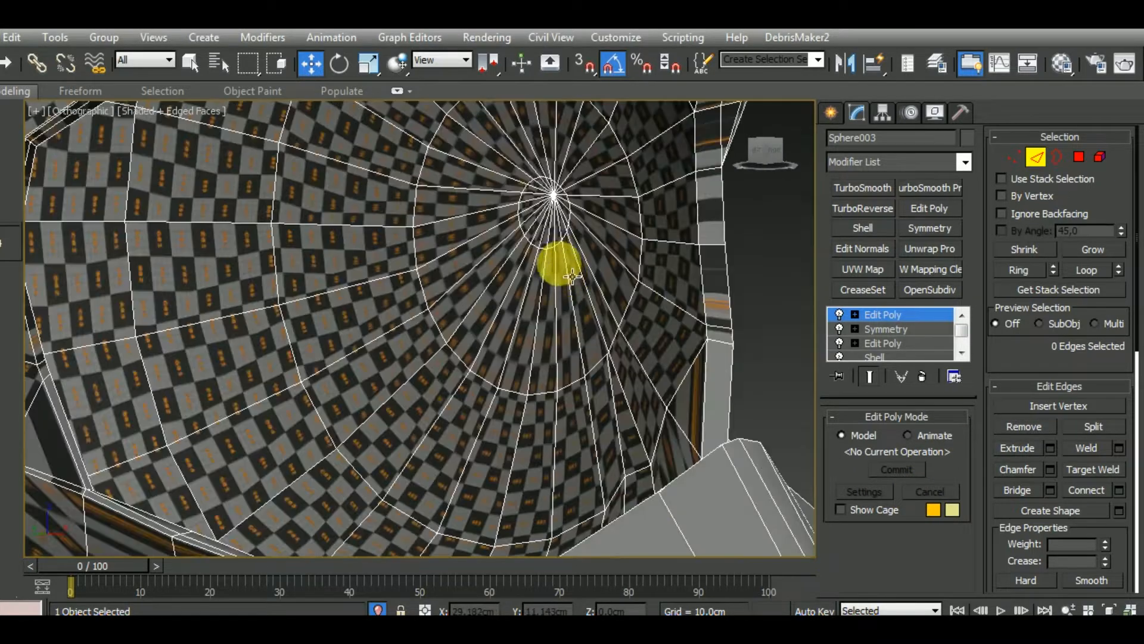
pyautogui.click(1024, 427)
pyautogui.scroll(-10, 585, 307)
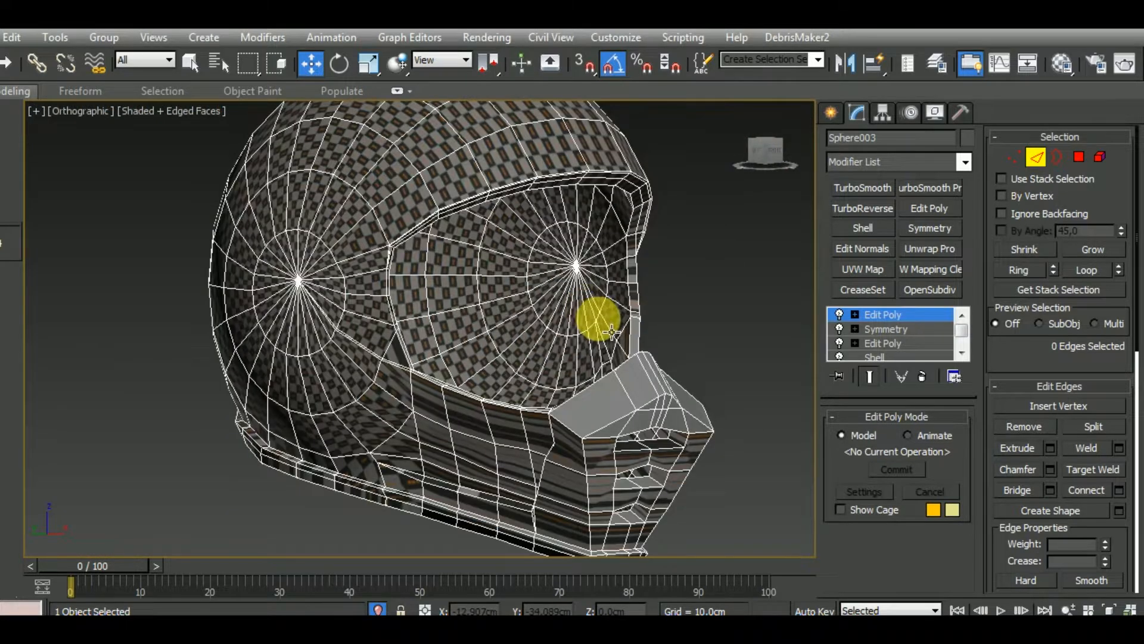
# Remove the support edge loop along the outer edge of the visor opening's upper rim
pyautogui.keyDown('alt'); pyautogui.moveTo(611, 332); pyautogui.dragTo(478, 220, button='middle'); pyautogui.keyUp('alt')
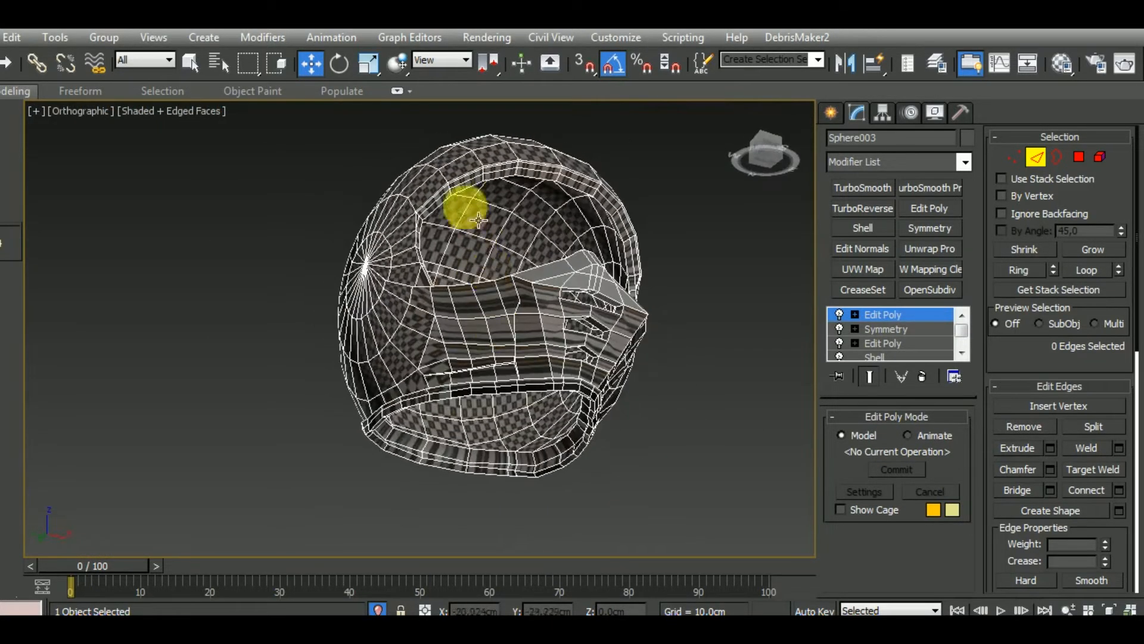
pyautogui.scroll(10, 455, 195)
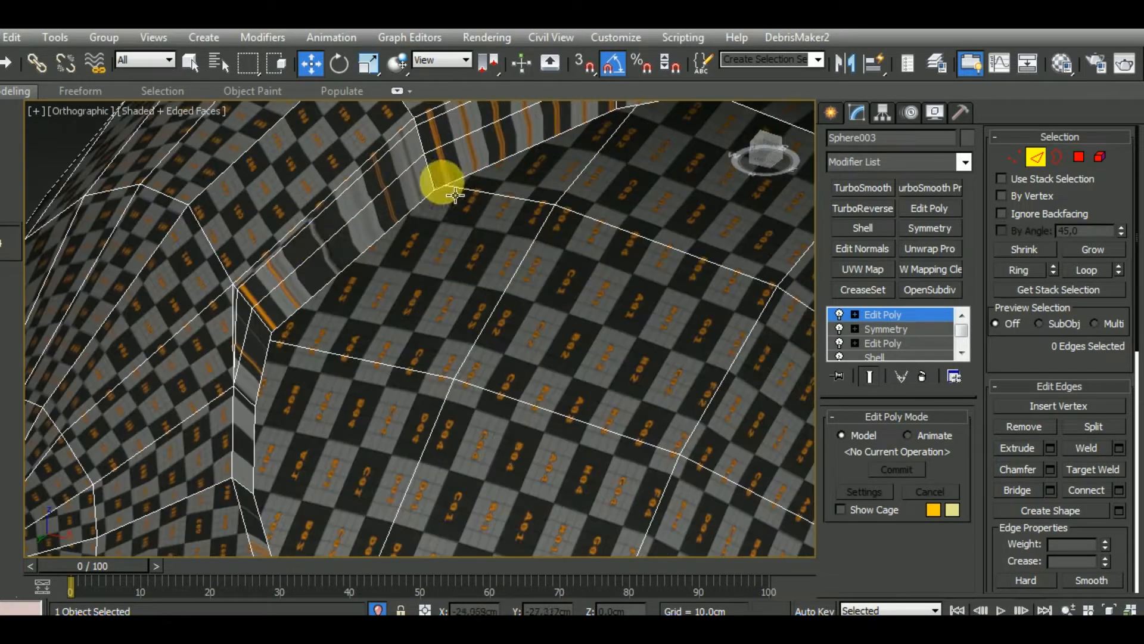
pyautogui.doubleClick(267, 263)
pyautogui.scroll(-7, 270, 262)
pyautogui.keyDown('alt'); pyautogui.moveTo(271, 265); pyautogui.dragTo(252, 313, button='middle'); pyautogui.keyUp('alt')
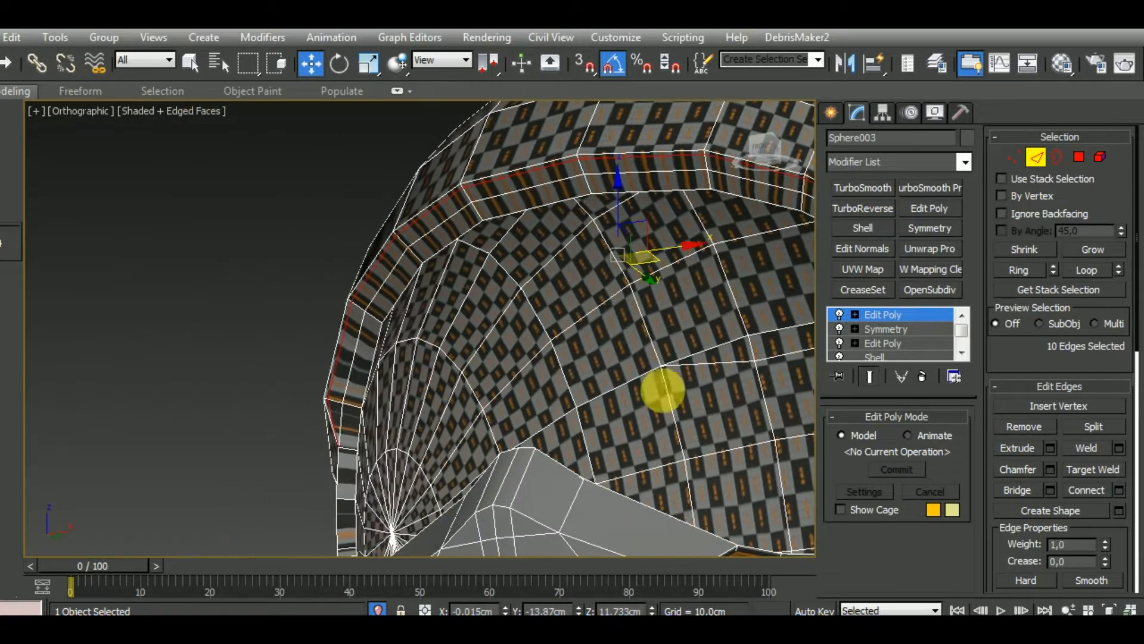
pyautogui.scroll(-6, 478, 331)
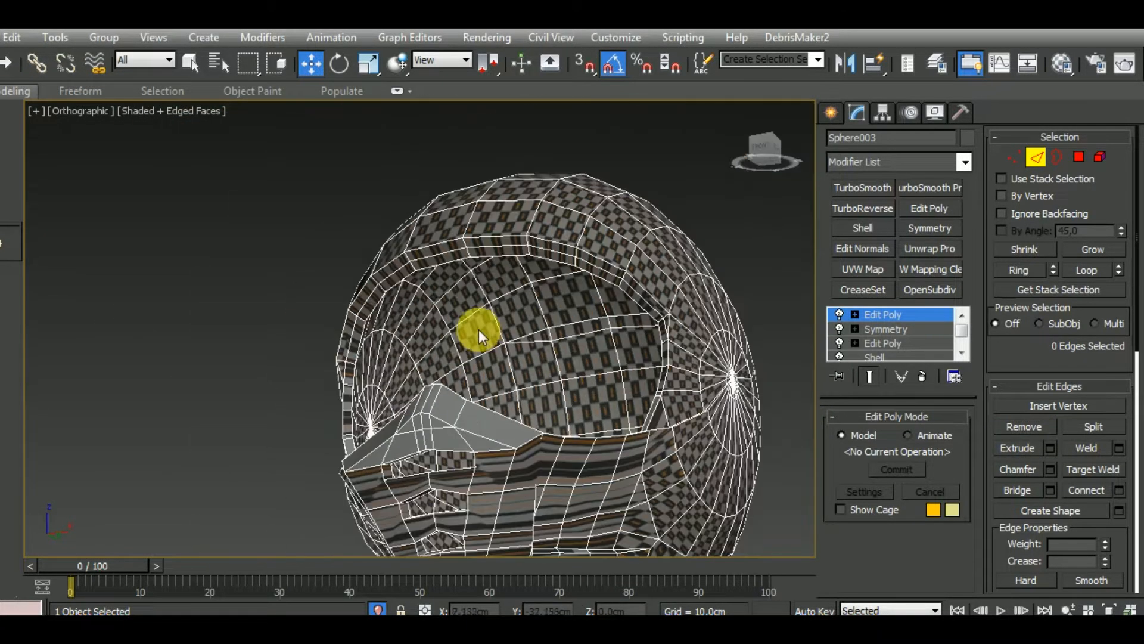
# Remove the second support edge line running along the middle of the visor opening's upper rim
pyautogui.keyDown('alt'); pyautogui.moveTo(478, 331); pyautogui.dragTo(462, 295, button='middle'); pyautogui.keyUp('alt')
pyautogui.scroll(5, 362, 363)
pyautogui.doubleClick(362, 391)
pyautogui.scroll(-5, 374, 361)
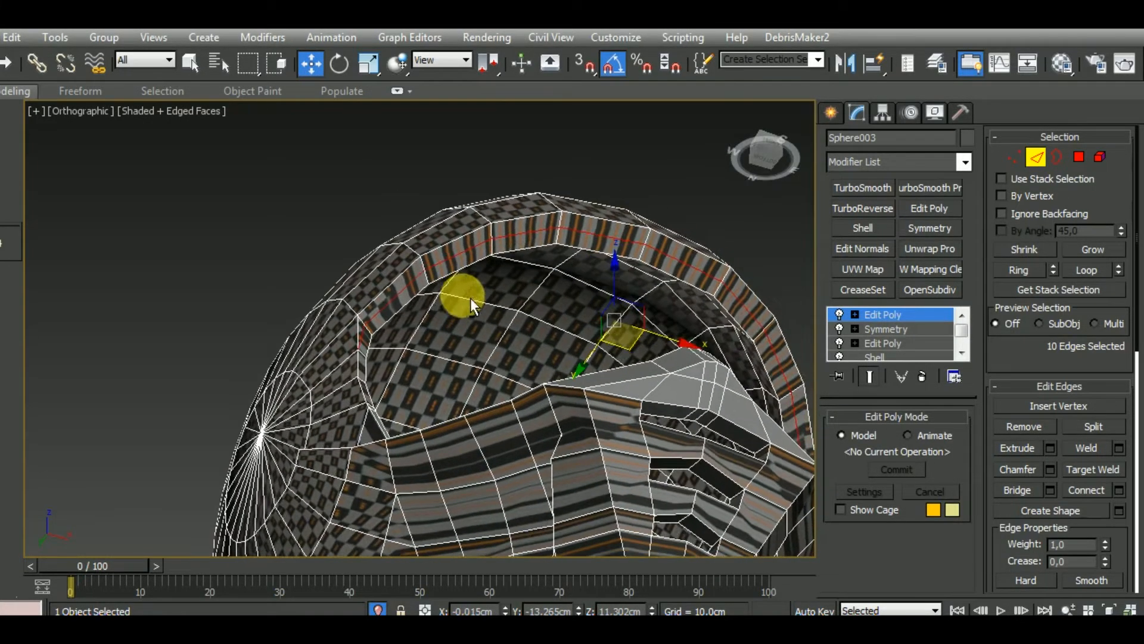
pyautogui.click(1013, 430)
pyautogui.scroll(-6, 634, 325)
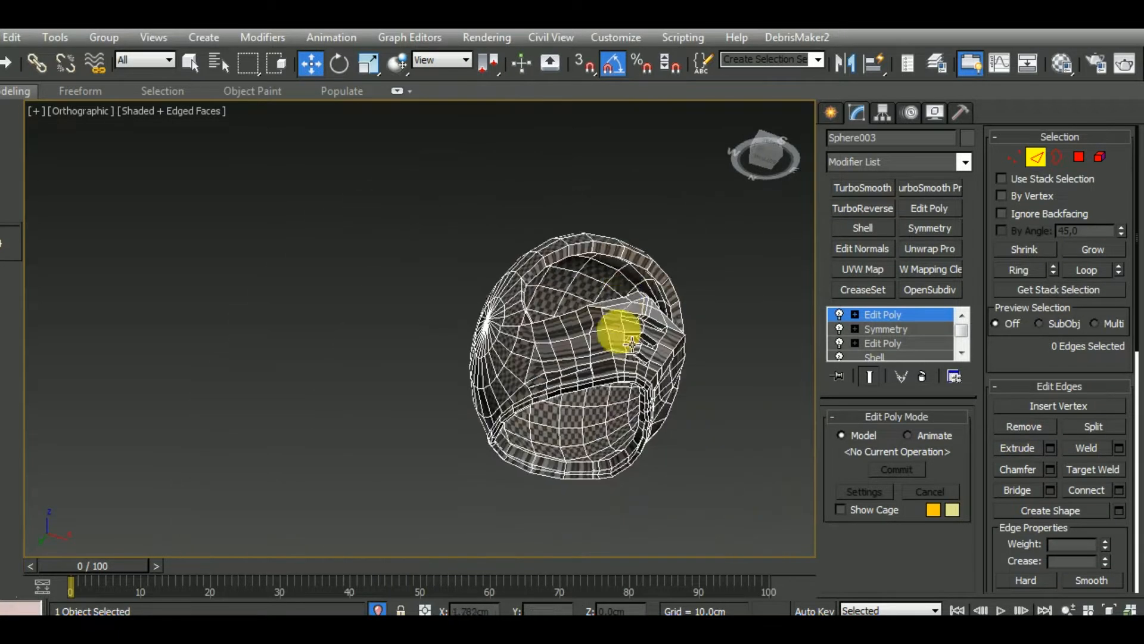
# Remove the support edge line along the visor opening's lower rim, on top of the chin guard
pyautogui.keyDown('alt'); pyautogui.moveTo(632, 344); pyautogui.dragTo(506, 439, button='middle'); pyautogui.keyUp('alt')
pyautogui.scroll(6, 557, 422)
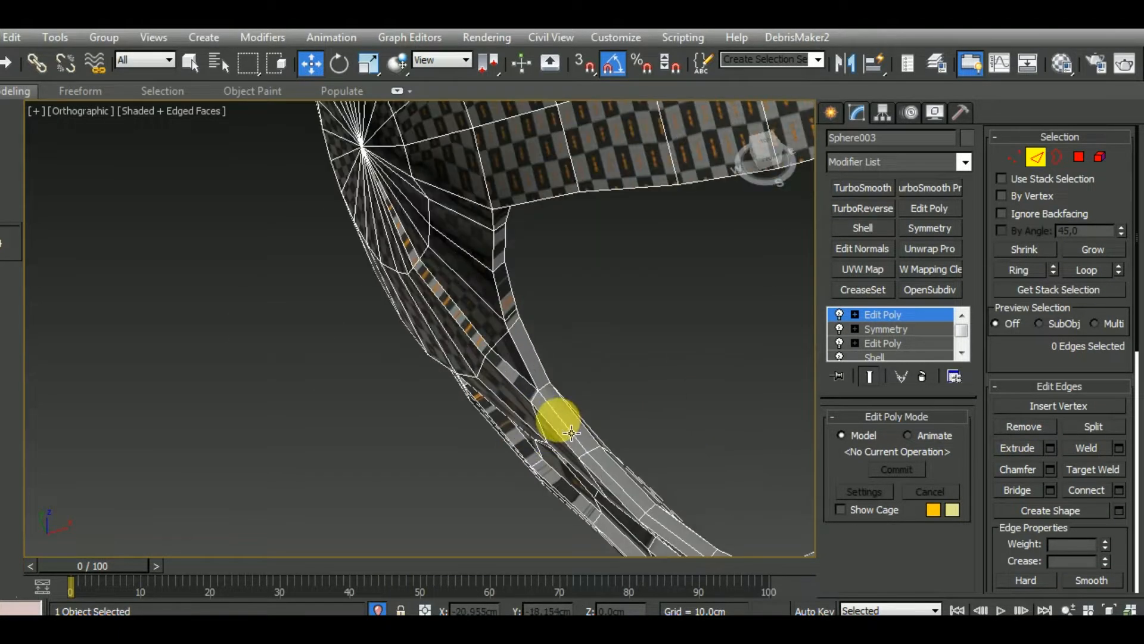
pyautogui.scroll(-4, 572, 426)
pyautogui.keyDown('alt'); pyautogui.moveTo(575, 421); pyautogui.dragTo(641, 419, button='middle'); pyautogui.keyUp('alt')
pyautogui.scroll(4, 564, 421)
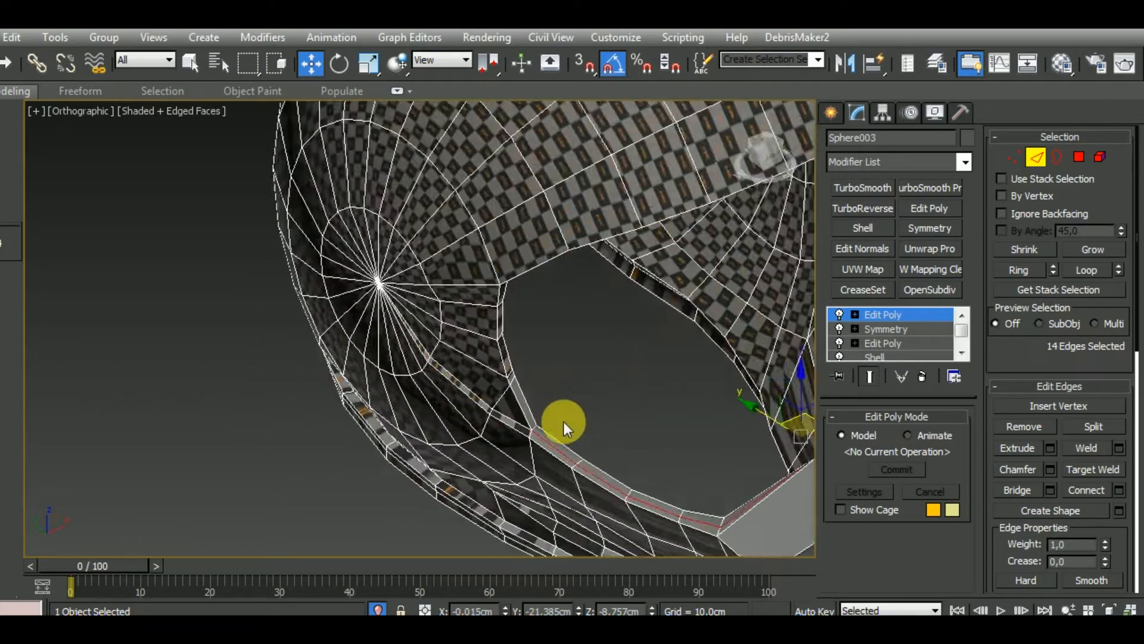
pyautogui.click(1020, 428)
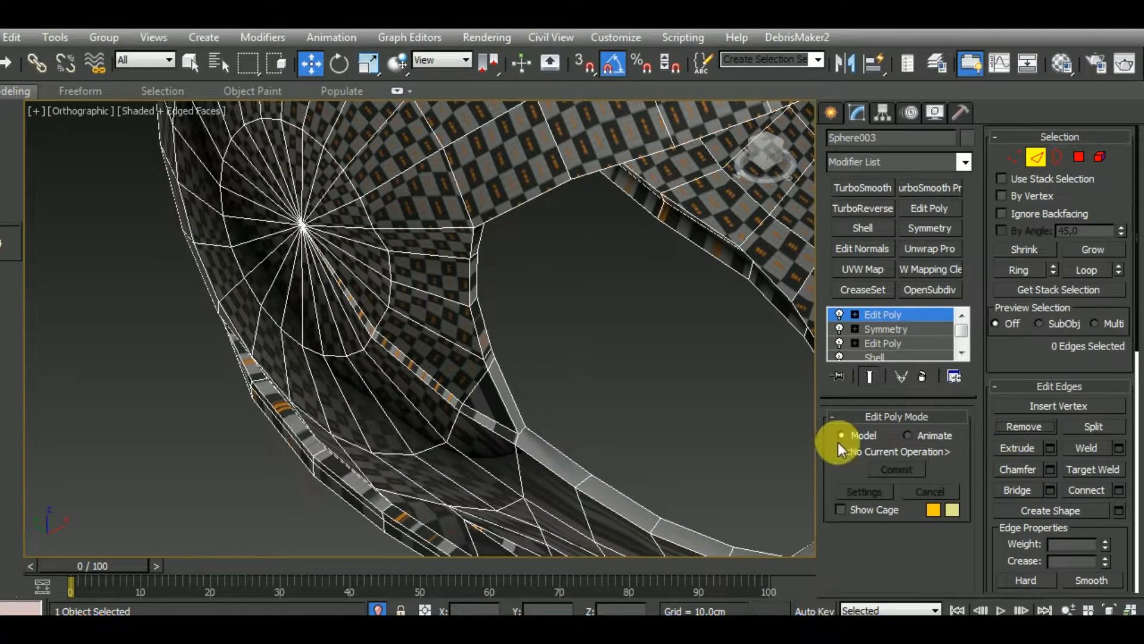
# Try removing the vertical edge loop across the side of the chin guard, and undo the removal
pyautogui.moveTo(604, 439); pyautogui.dragTo(572, 427, button='middle')
pyautogui.scroll(4, 485, 426)
pyautogui.scroll(-7, 538, 422)
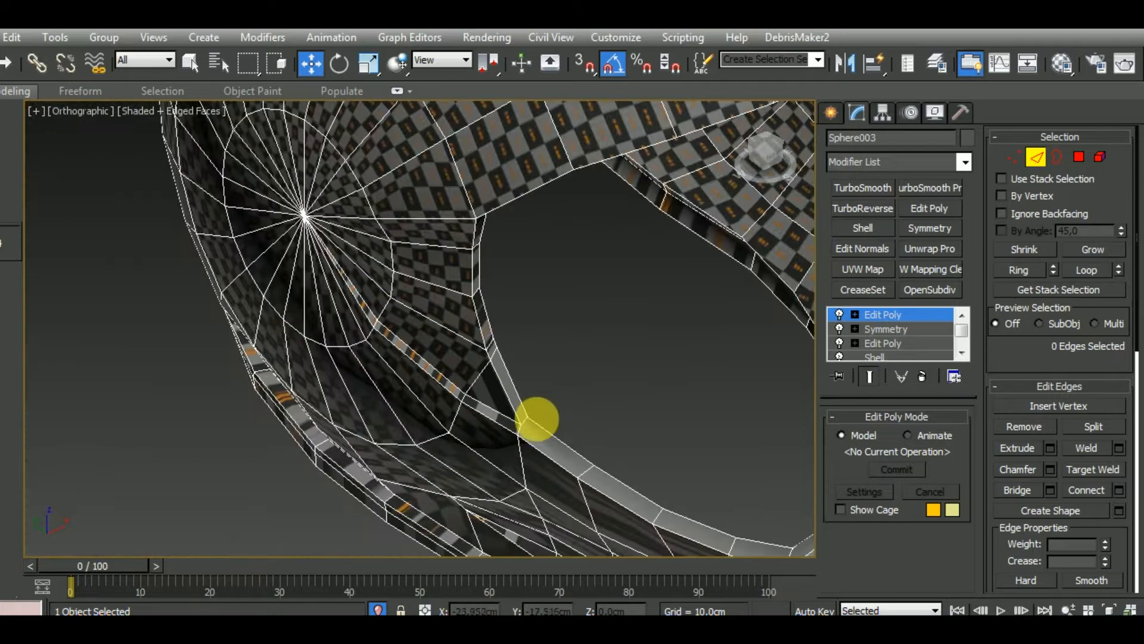
pyautogui.keyDown('alt'); pyautogui.moveTo(618, 468); pyautogui.dragTo(723, 438, button='middle'); pyautogui.keyUp('alt')
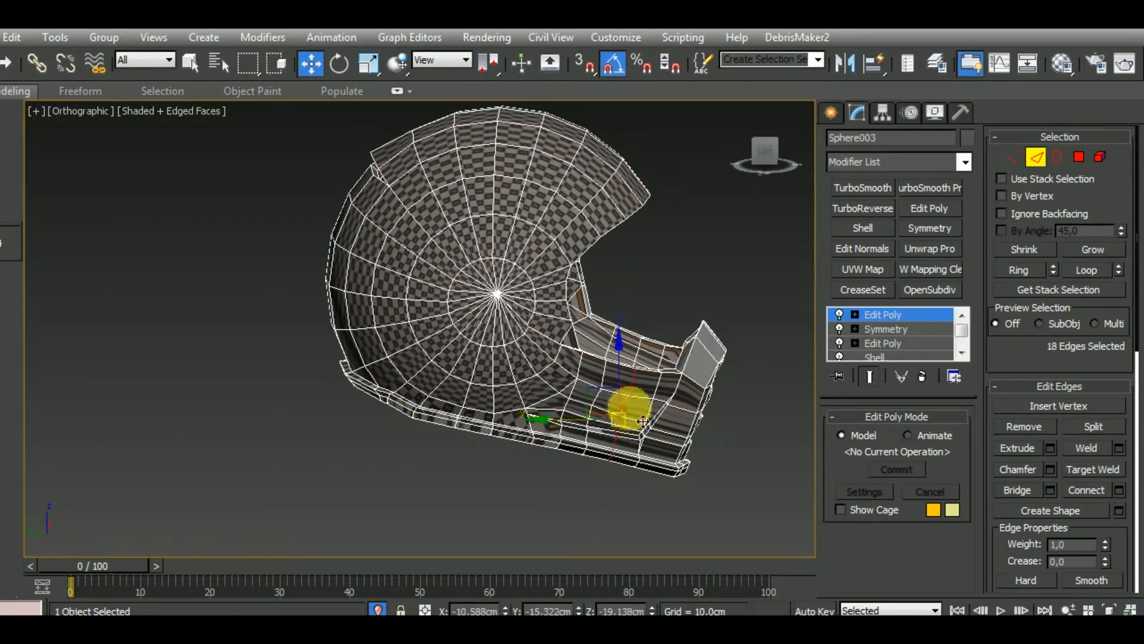
pyautogui.scroll(5, 639, 391)
pyautogui.keyDown('alt'); pyautogui.moveTo(639, 391); pyautogui.dragTo(639, 374, button='middle'); pyautogui.keyUp('alt')
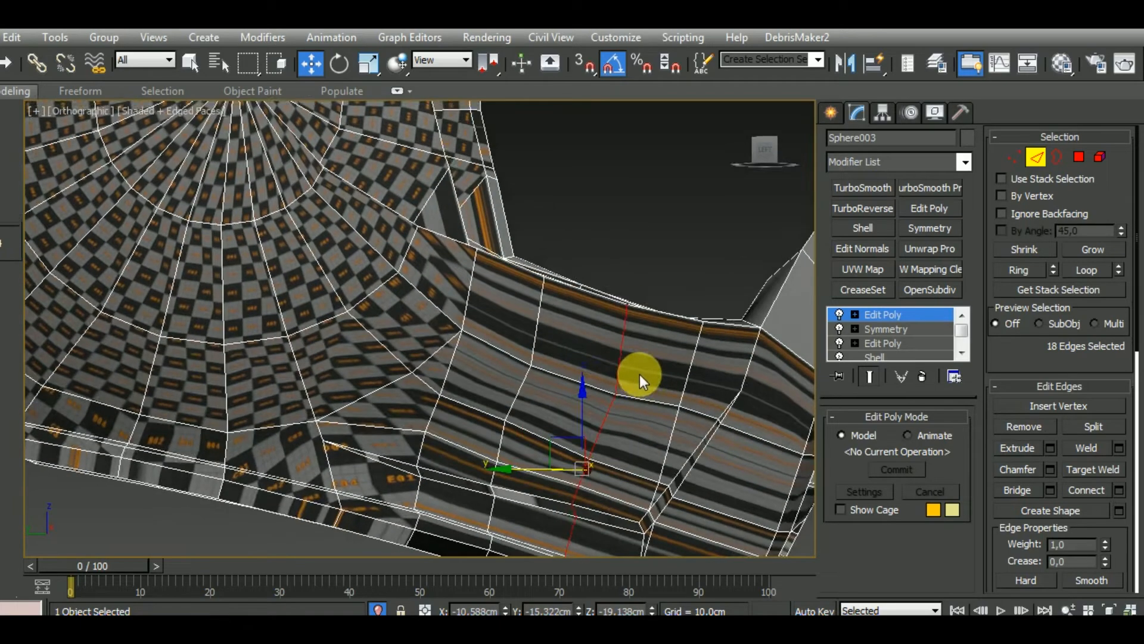
pyautogui.click(1031, 427)
pyautogui.hotkey('ctrl', 'z')
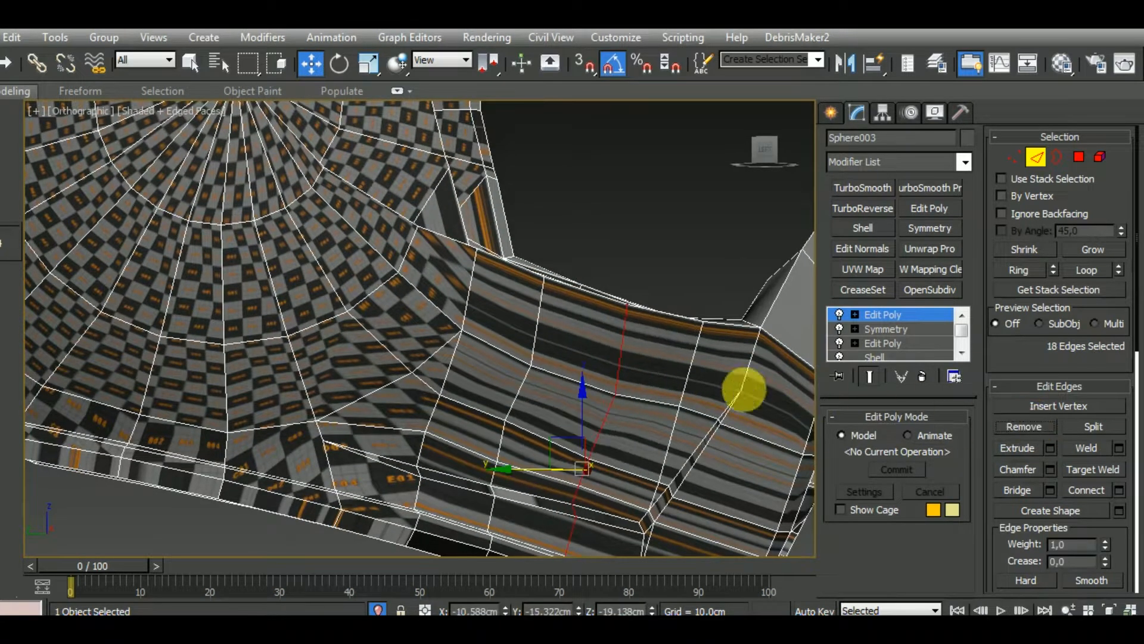
# Remove the extra diagonal edge between the side vent's lower corner and the bottom rim
pyautogui.moveTo(719, 414); pyautogui.dragTo(705, 355, button='middle')
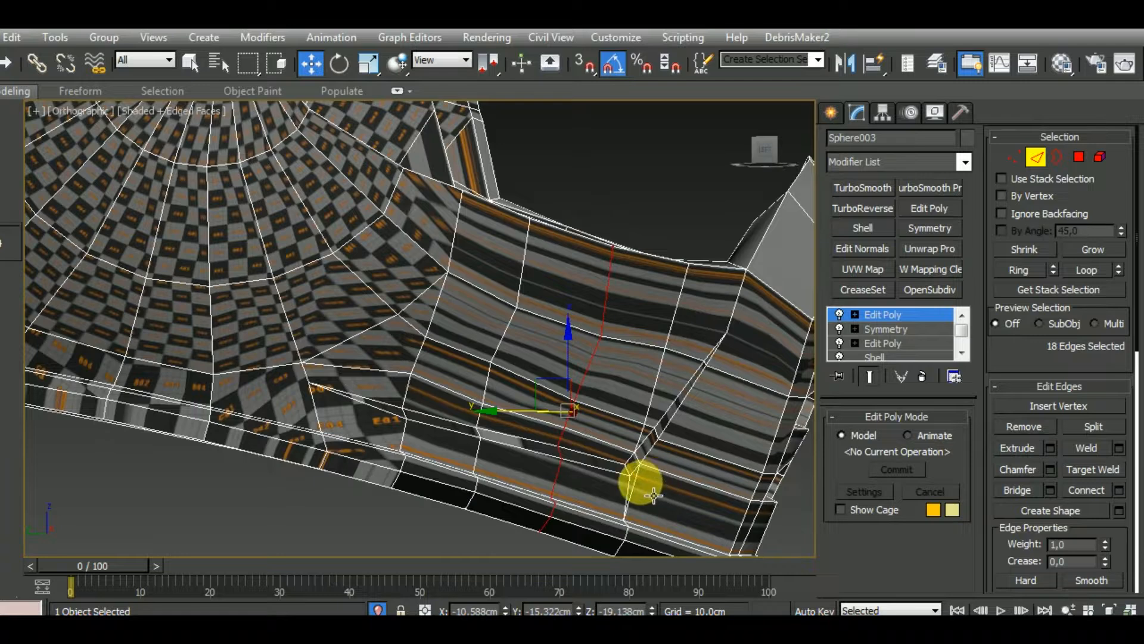
pyautogui.click(634, 480)
pyautogui.scroll(4, 650, 429)
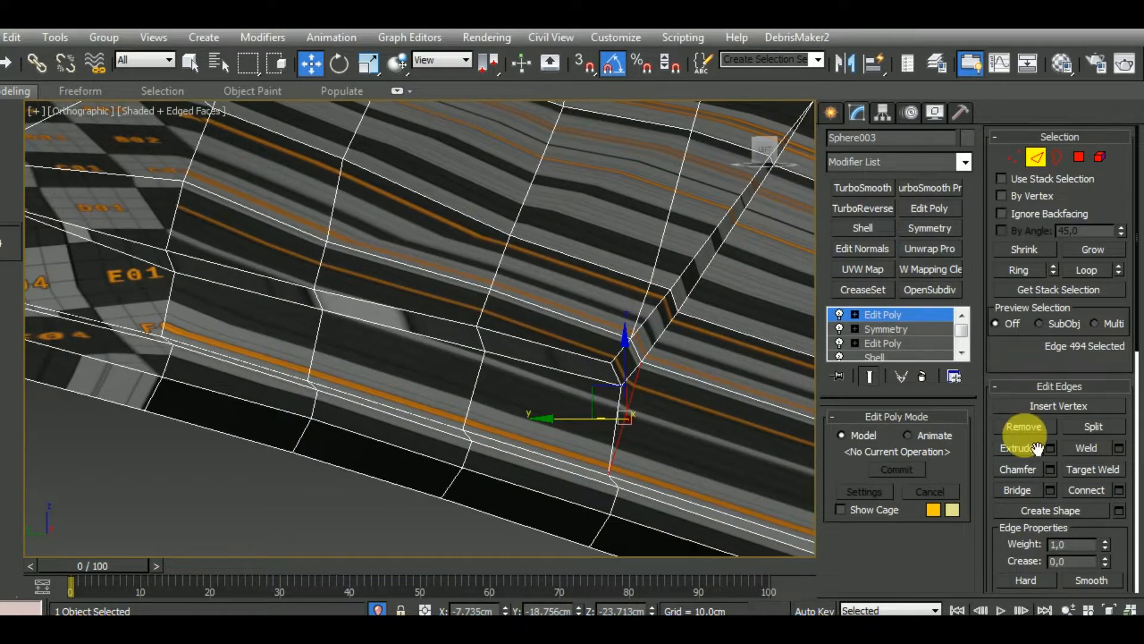
# Remove the matching extra edge below the side vent's corner on the opposite side of the chin guard
pyautogui.moveTo(717, 416); pyautogui.dragTo(312, 401, button='middle')
pyautogui.scroll(-5, 639, 388)
pyautogui.scroll(5, 333, 405)
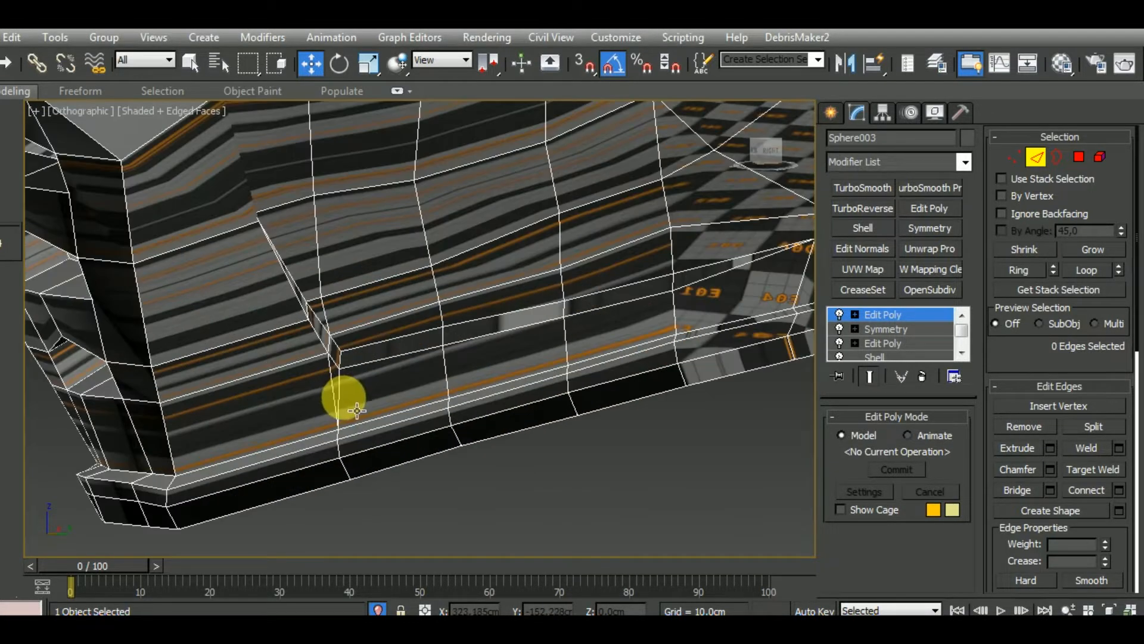
pyautogui.click(1017, 431)
pyautogui.moveTo(552, 418); pyautogui.dragTo(812, 439, button='middle')
pyautogui.scroll(-2, 554, 444)
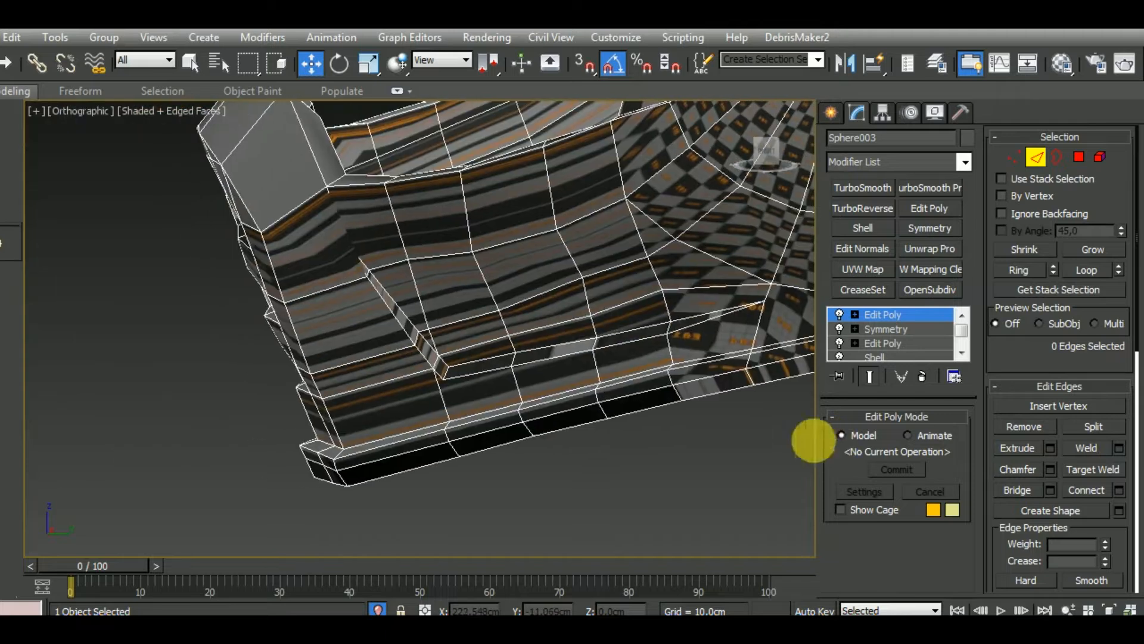
# Remove the small edge ring around the pole on the outer side of the shell
pyautogui.click(485, 413)
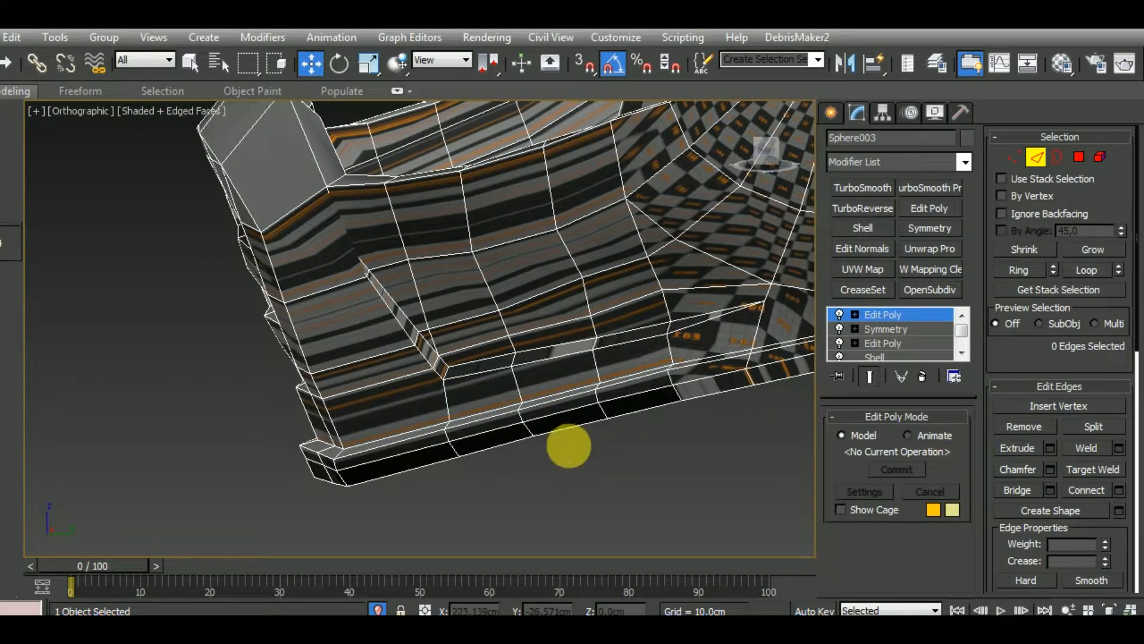
pyautogui.keyDown('alt'); pyautogui.moveTo(569, 446); pyautogui.dragTo(503, 403, button='middle'); pyautogui.keyUp('alt')
pyautogui.keyDown('alt'); pyautogui.moveTo(520, 464); pyautogui.dragTo(530, 491, button='middle'); pyautogui.keyUp('alt')
pyautogui.moveTo(561, 385); pyautogui.dragTo(510, 470, button='middle')
pyautogui.scroll(5, 620, 360)
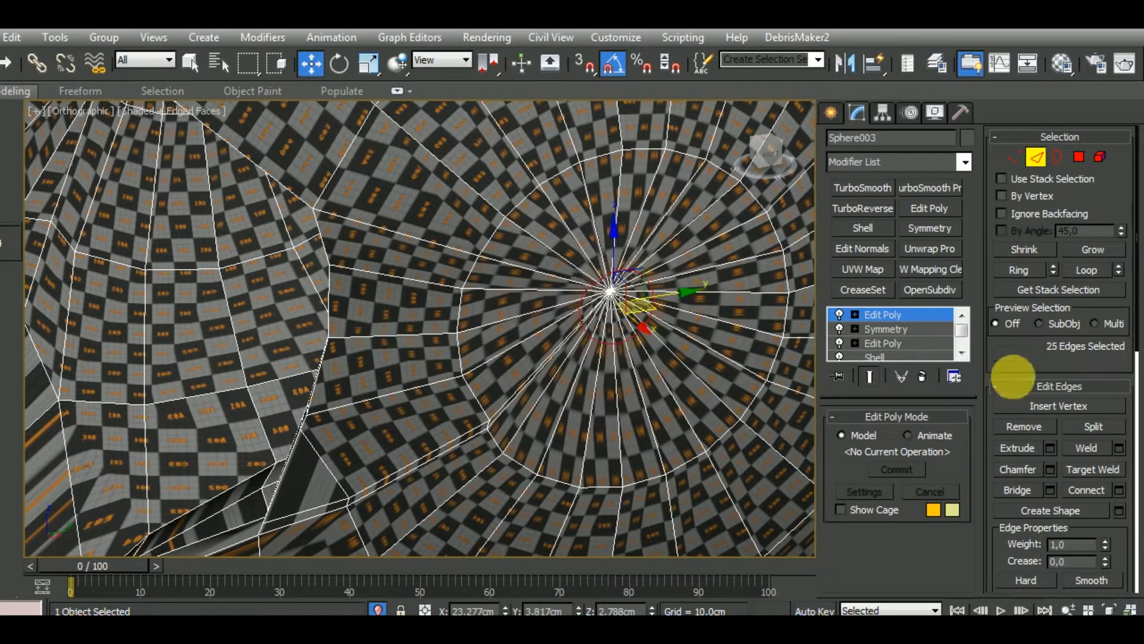
pyautogui.click(1016, 427)
pyautogui.moveTo(724, 414); pyautogui.dragTo(672, 409, button='middle')
pyautogui.scroll(-5, 590, 316)
pyautogui.keyDown('alt'); pyautogui.moveTo(590, 316); pyautogui.dragTo(554, 365, button='middle'); pyautogui.keyUp('alt')
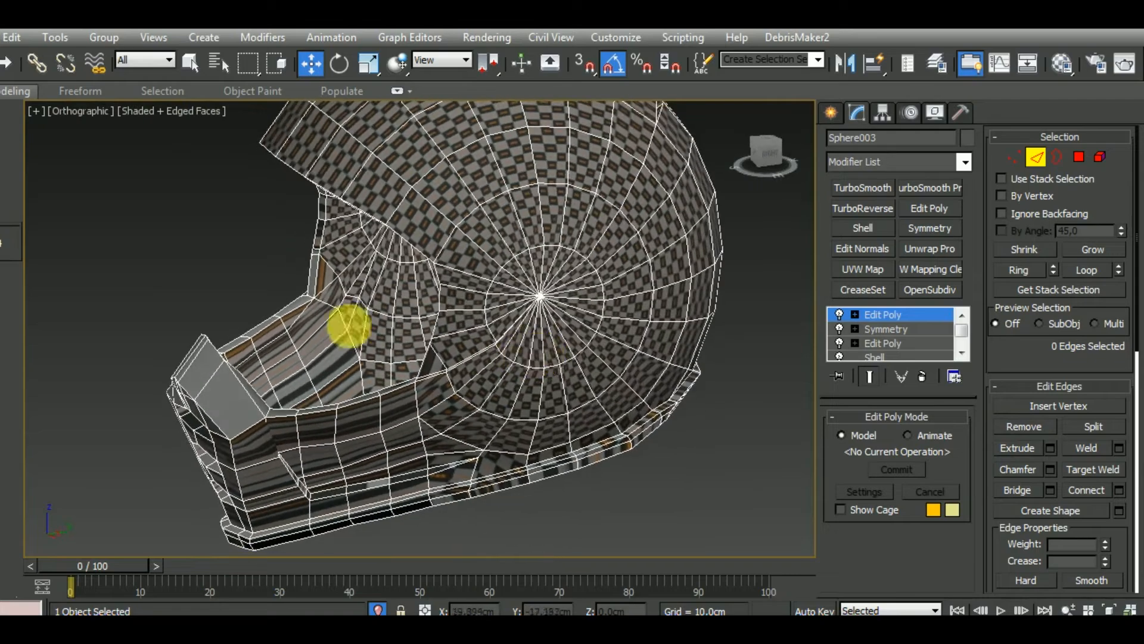
# Select the lengthwise edge line on both inner sides of the chin guard and remove it
pyautogui.keyDown('ctrl'); pyautogui.keyDown('alt'); pyautogui.moveTo(349, 324); pyautogui.dragTo(364, 273, button='middle'); pyautogui.keyUp('alt'); pyautogui.keyUp('ctrl')
pyautogui.doubleClick(395, 282)
pyautogui.scroll(-5, 444, 256)
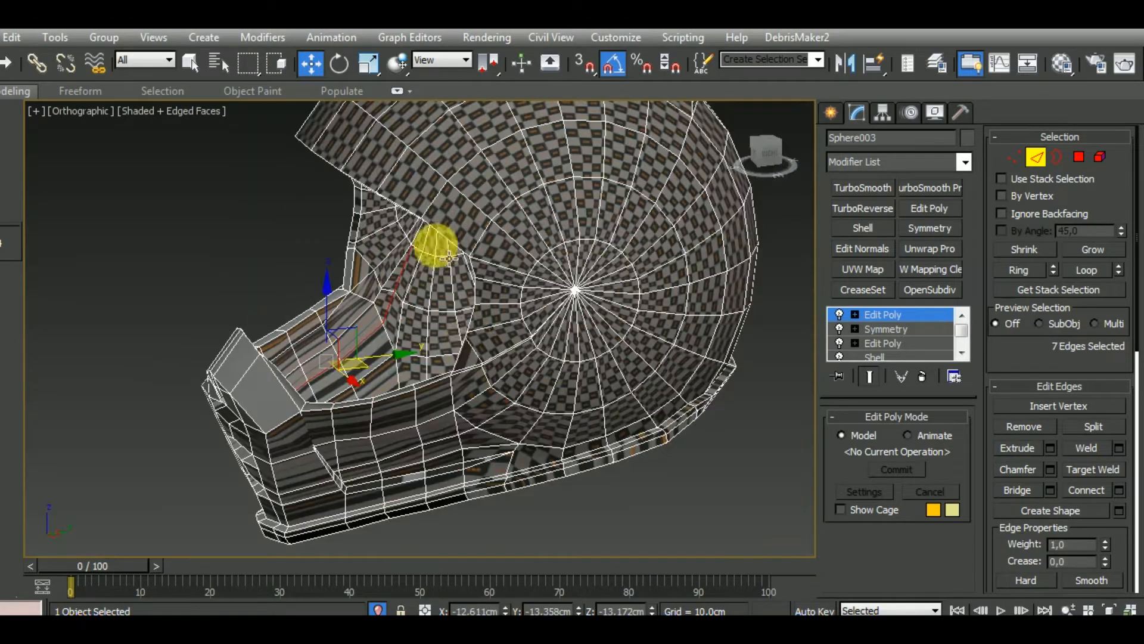
pyautogui.keyDown('alt'); pyautogui.moveTo(449, 260); pyautogui.dragTo(197, 370, button='middle'); pyautogui.keyUp('alt')
pyautogui.scroll(6, 198, 372)
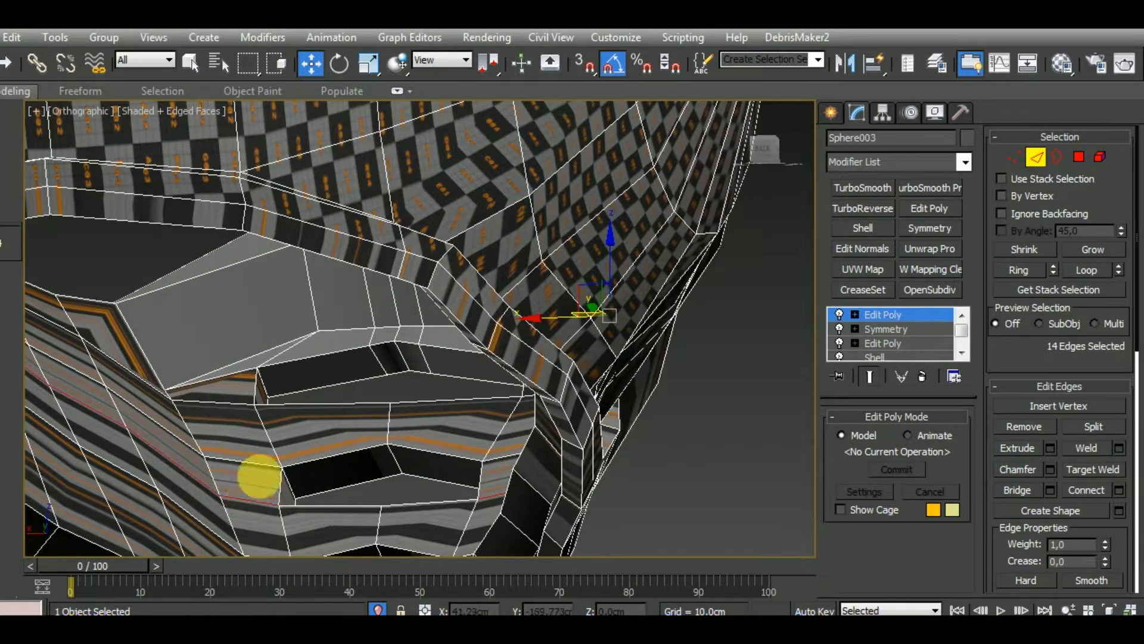
pyautogui.scroll(-6, 259, 476)
pyautogui.keyDown('alt'); pyautogui.moveTo(309, 409); pyautogui.dragTo(89, 468, button='middle'); pyautogui.keyUp('alt')
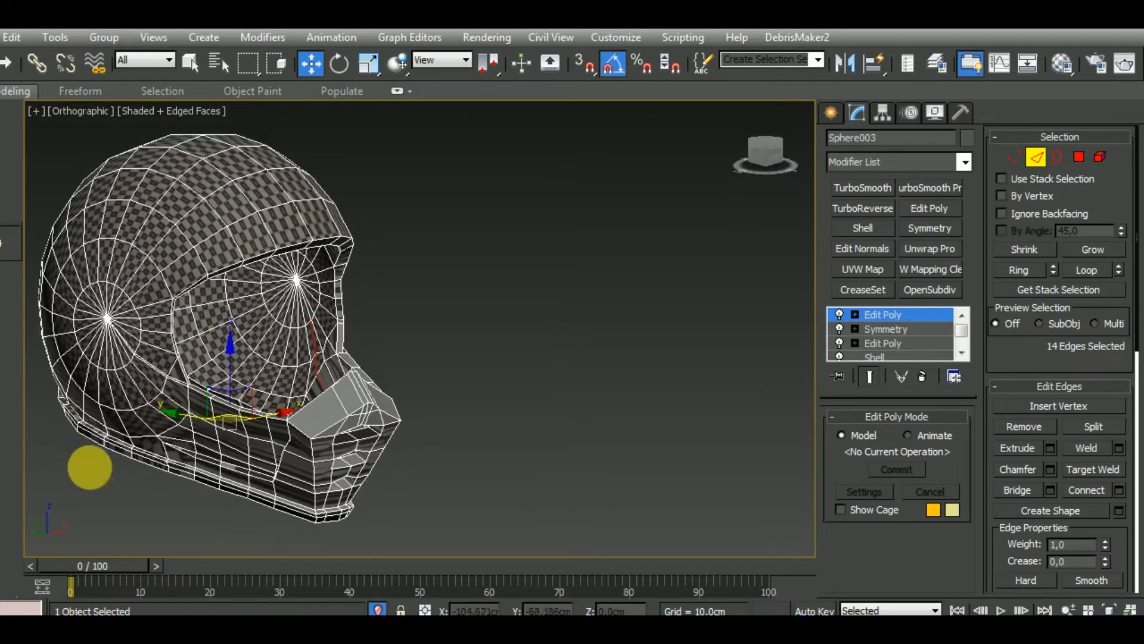
pyautogui.click(1024, 425)
# Examine the chin guard's vents, bottom rim and the whole helmet for remaining unneeded edges
pyautogui.keyDown('alt'); pyautogui.moveTo(460, 366); pyautogui.dragTo(421, 480, button='middle'); pyautogui.keyUp('alt')
pyautogui.scroll(5, 351, 419)
pyautogui.scroll(-5, 340, 396)
pyautogui.scroll(5, 334, 523)
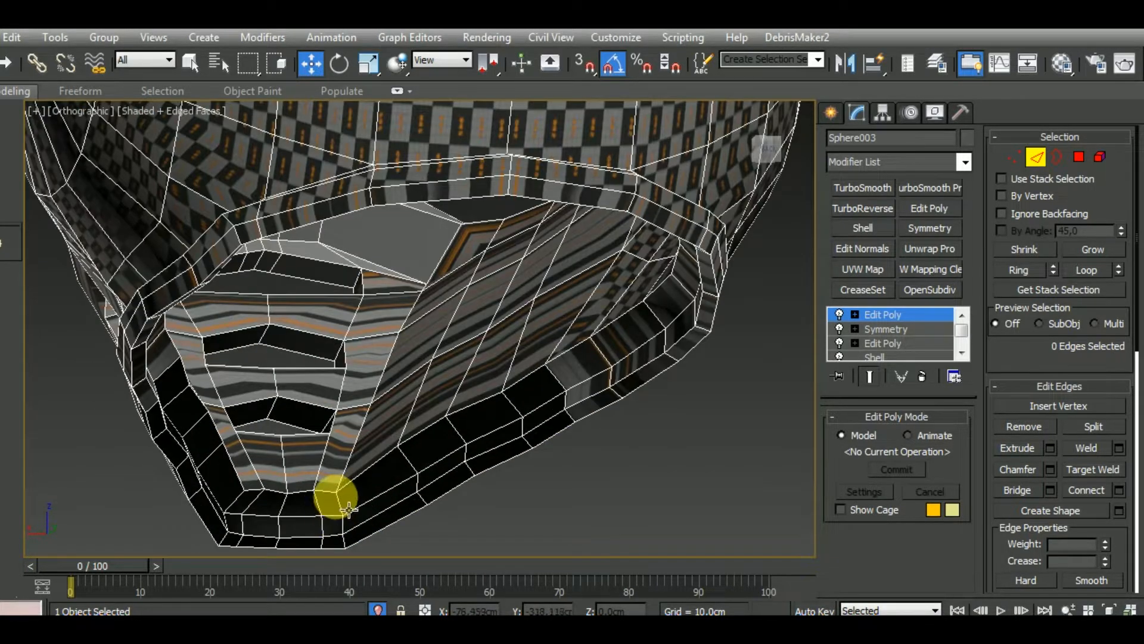
pyautogui.scroll(-7, 348, 508)
pyautogui.keyDown('alt'); pyautogui.moveTo(408, 475); pyautogui.dragTo(740, 488, button='middle'); pyautogui.keyUp('alt')
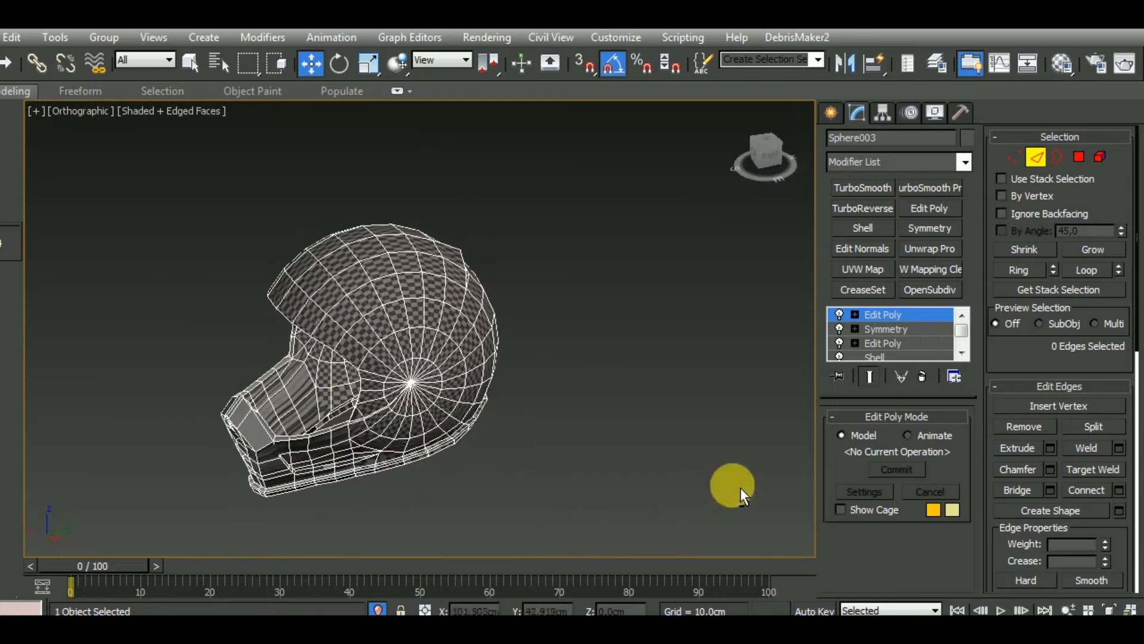
# Return to the whole helmet object and add an Unwrap UVW modifier on top of its Edit Poly modifier
pyautogui.click(885, 316)
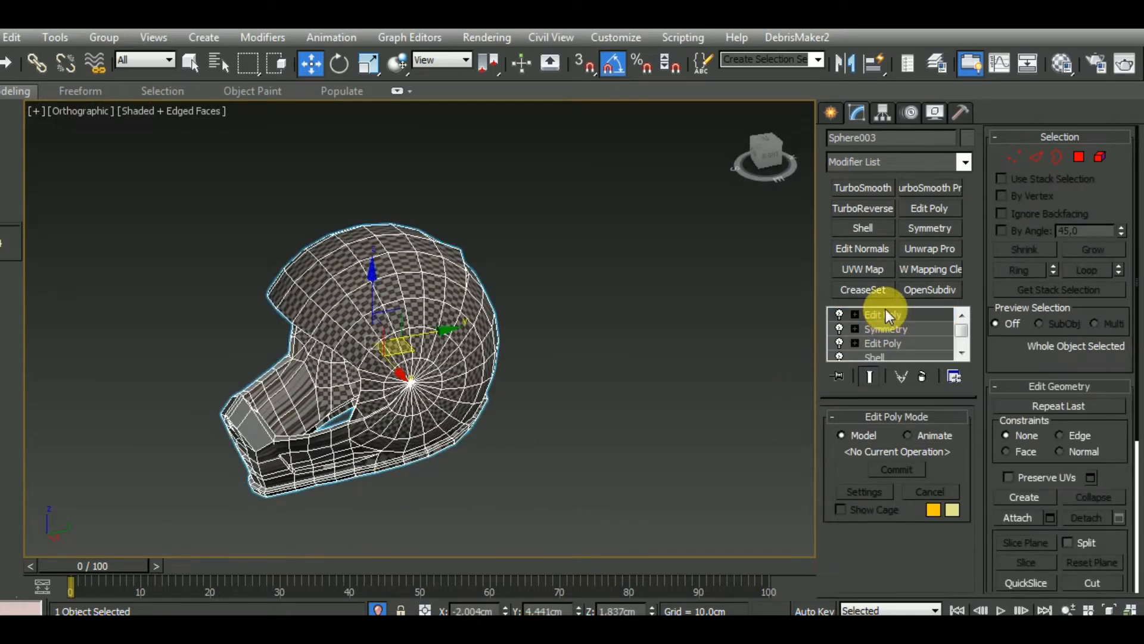
pyautogui.click(943, 248)
pyautogui.moveTo(630, 403); pyautogui.dragTo(579, 448, button='middle')
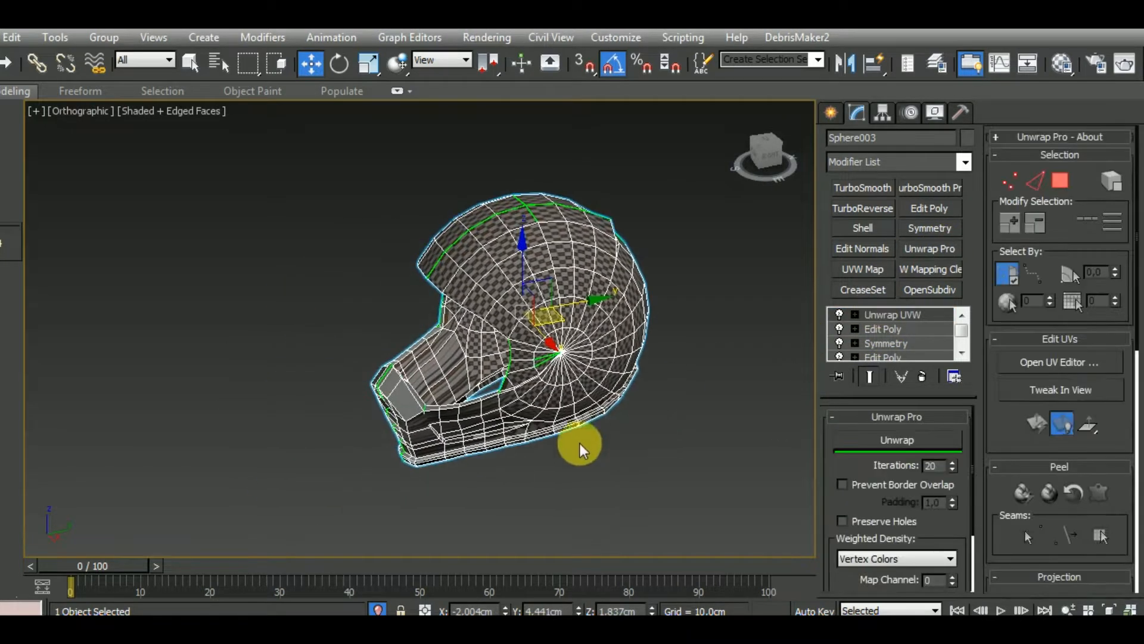
# Collapse the Peel, Projection, Channel and Wrap sections and turn off the Map Seams display
pyautogui.click(1103, 467)
pyautogui.click(1108, 485)
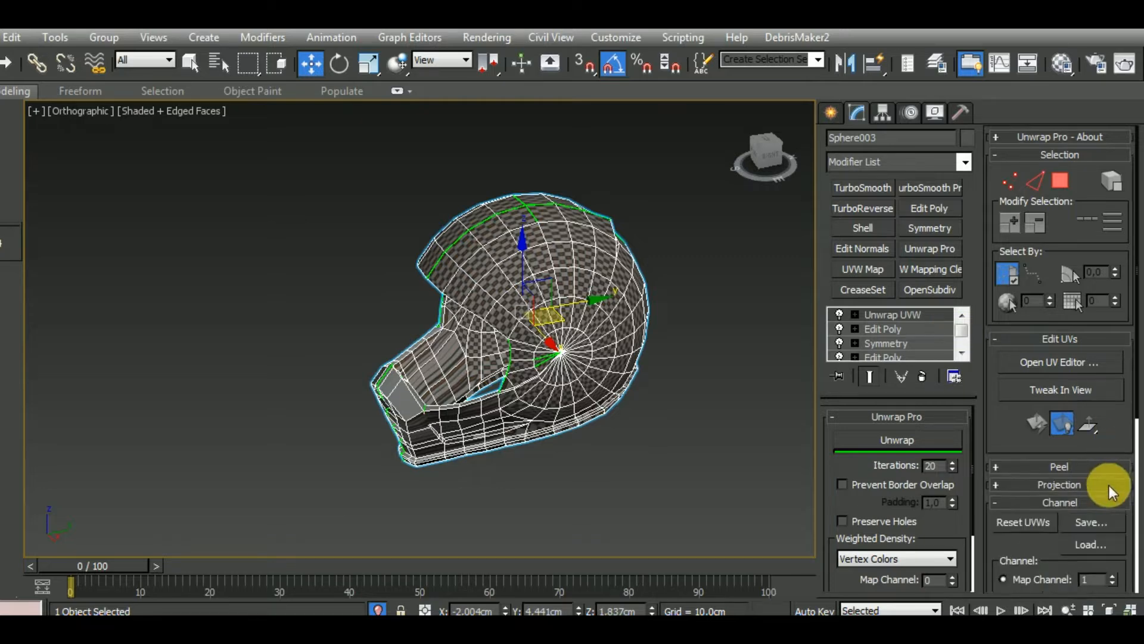
pyautogui.click(1110, 501)
pyautogui.click(1108, 520)
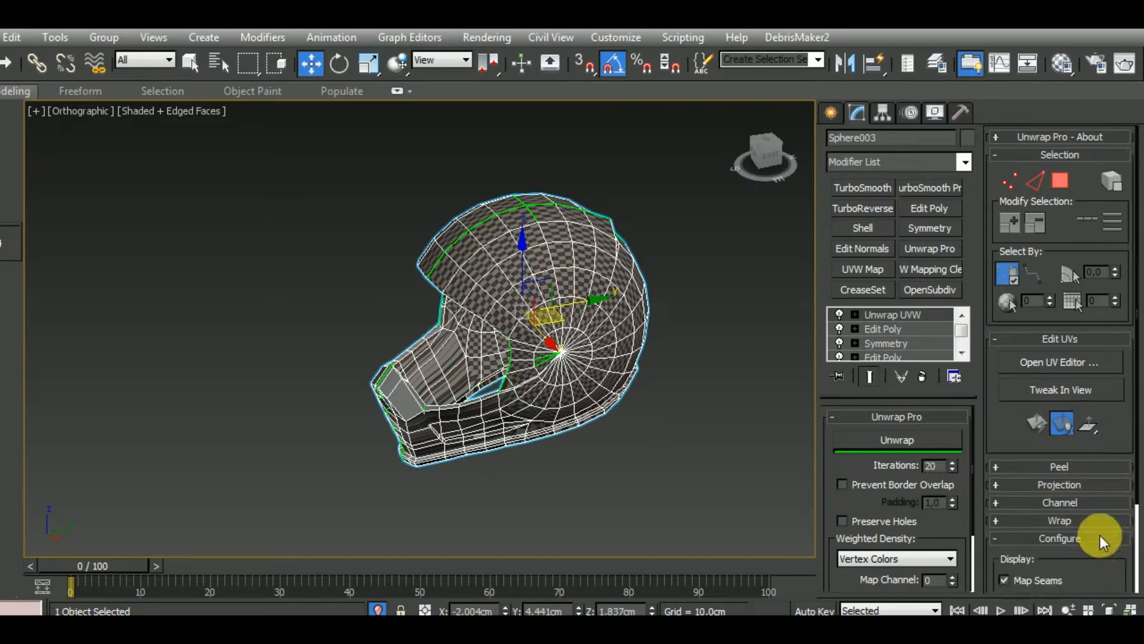
pyautogui.click(1043, 581)
pyautogui.keyDown('alt'); pyautogui.moveTo(784, 467); pyautogui.dragTo(569, 425, button='middle'); pyautogui.keyUp('alt')
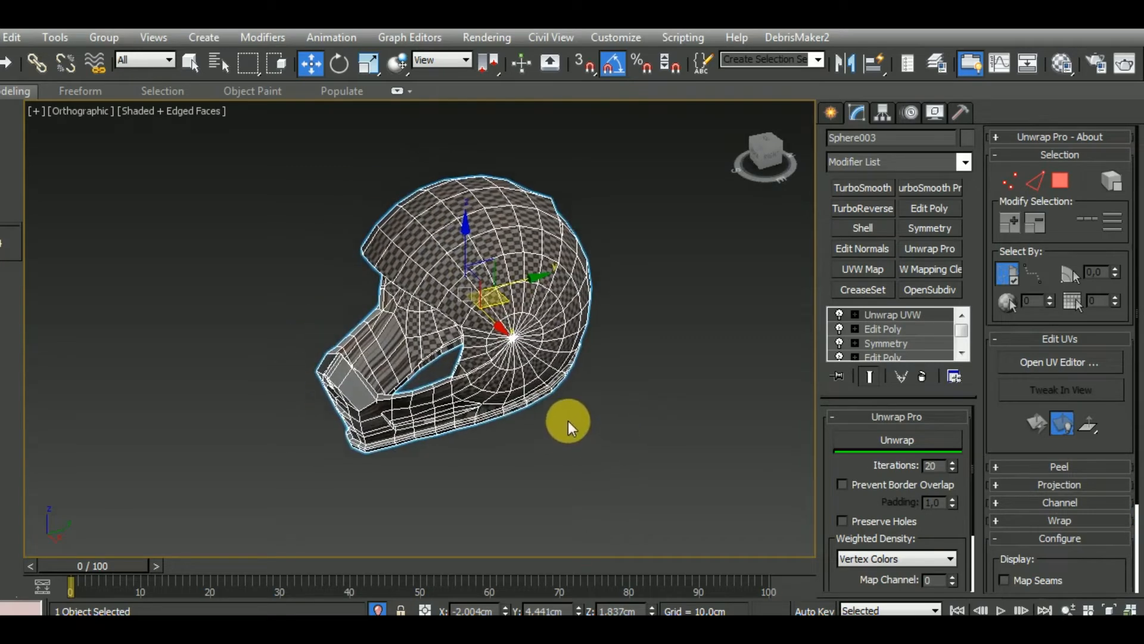
# Enter the unwrap modifier's polygon level and select all polygons of the helmet
pyautogui.scroll(5, 487, 402)
pyautogui.scroll(-4, 507, 408)
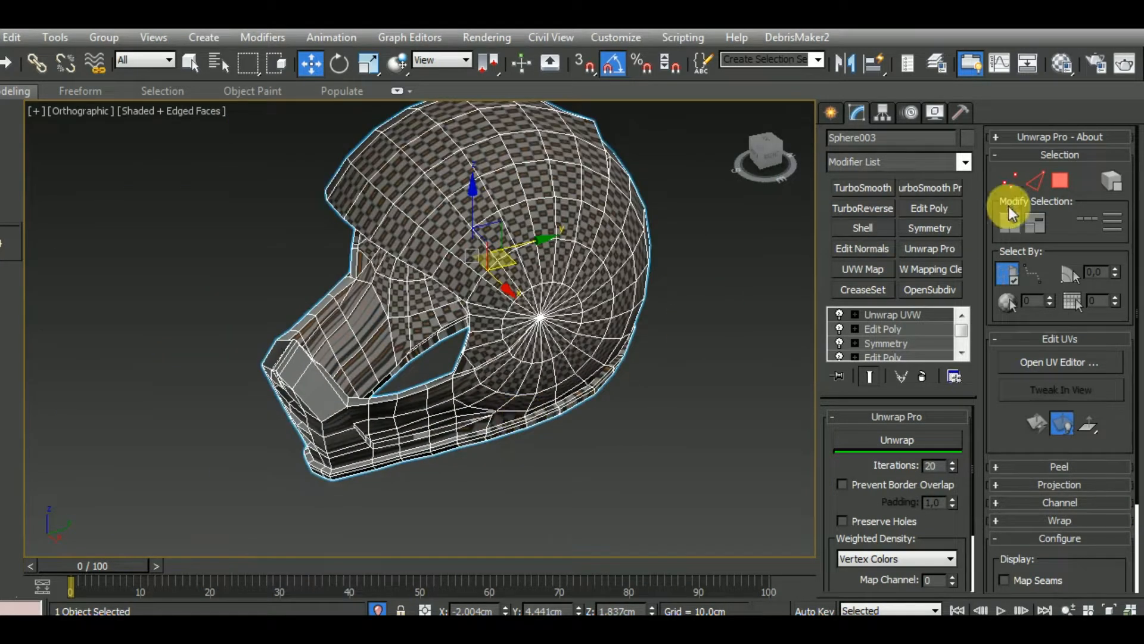
pyautogui.click(1060, 180)
pyautogui.click(376, 197)
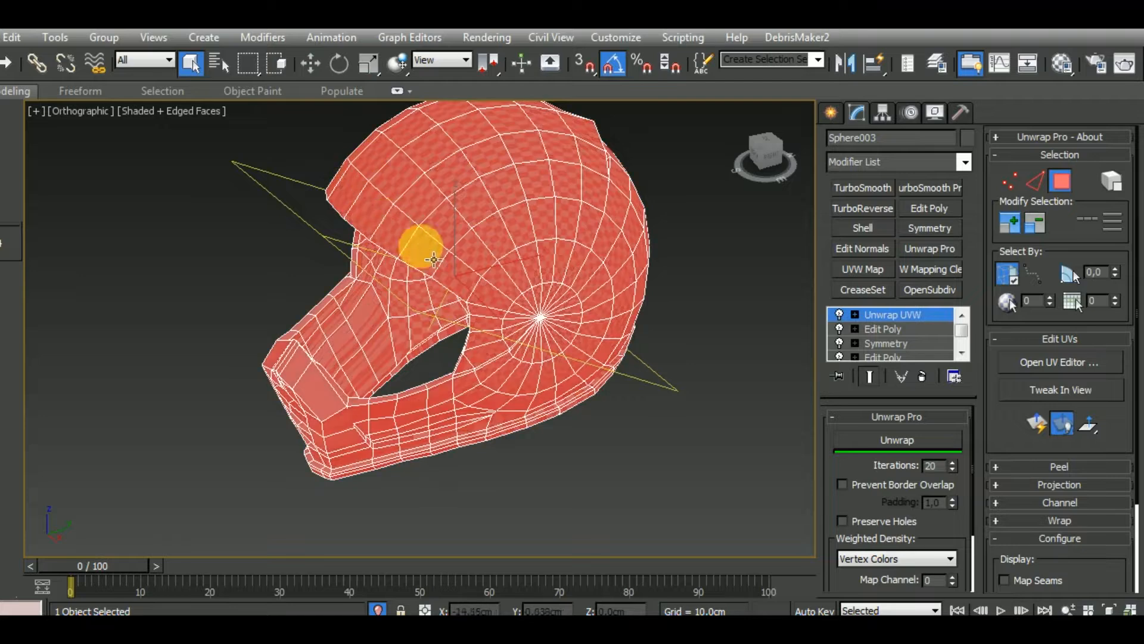
# With Ignore Backfacing off, deselect the chin guard's polygons up to the shell boundary on one side, including its lower edge
pyautogui.keyDown('alt'); pyautogui.moveTo(526, 386); pyautogui.dragTo(605, 449, button='middle'); pyautogui.keyUp('alt')
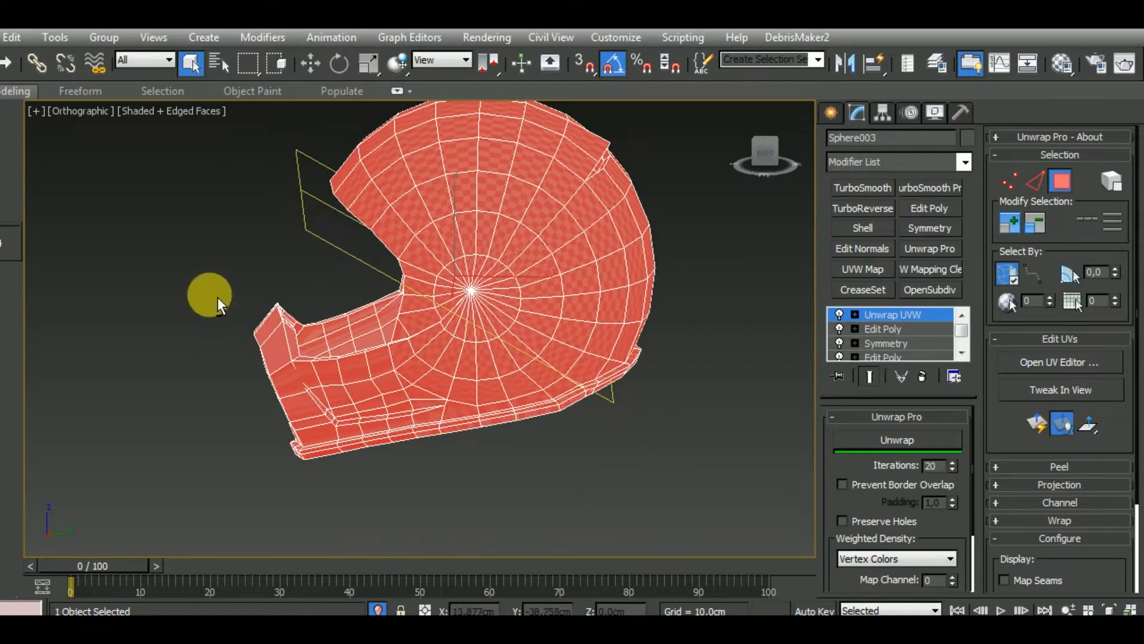
pyautogui.keyDown('alt'); pyautogui.moveTo(200, 268); pyautogui.dragTo(370, 490); pyautogui.keyUp('alt')
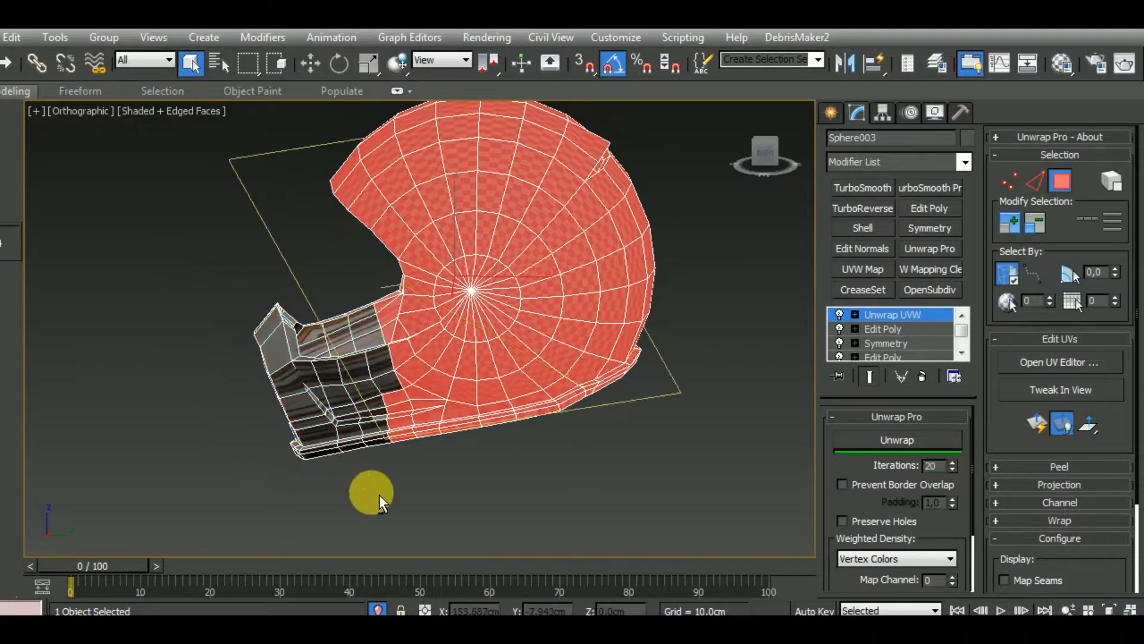
pyautogui.keyDown('alt'); pyautogui.moveTo(426, 453); pyautogui.dragTo(622, 446, button='middle'); pyautogui.keyUp('alt')
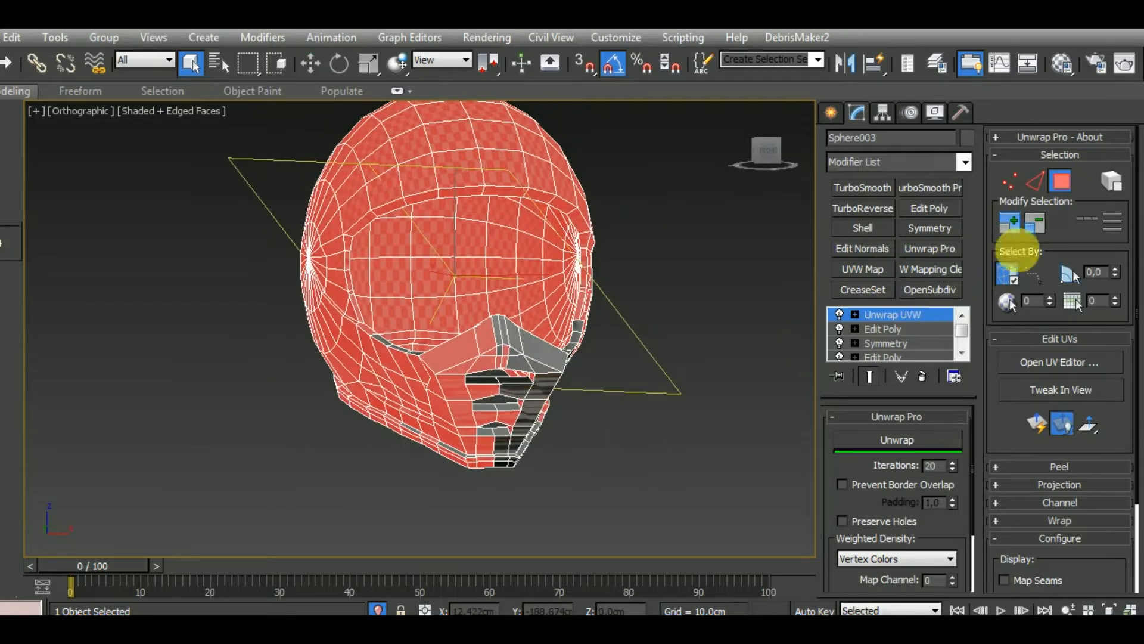
pyautogui.keyDown('alt'); pyautogui.moveTo(769, 381); pyautogui.dragTo(547, 403, button='middle'); pyautogui.keyUp('alt')
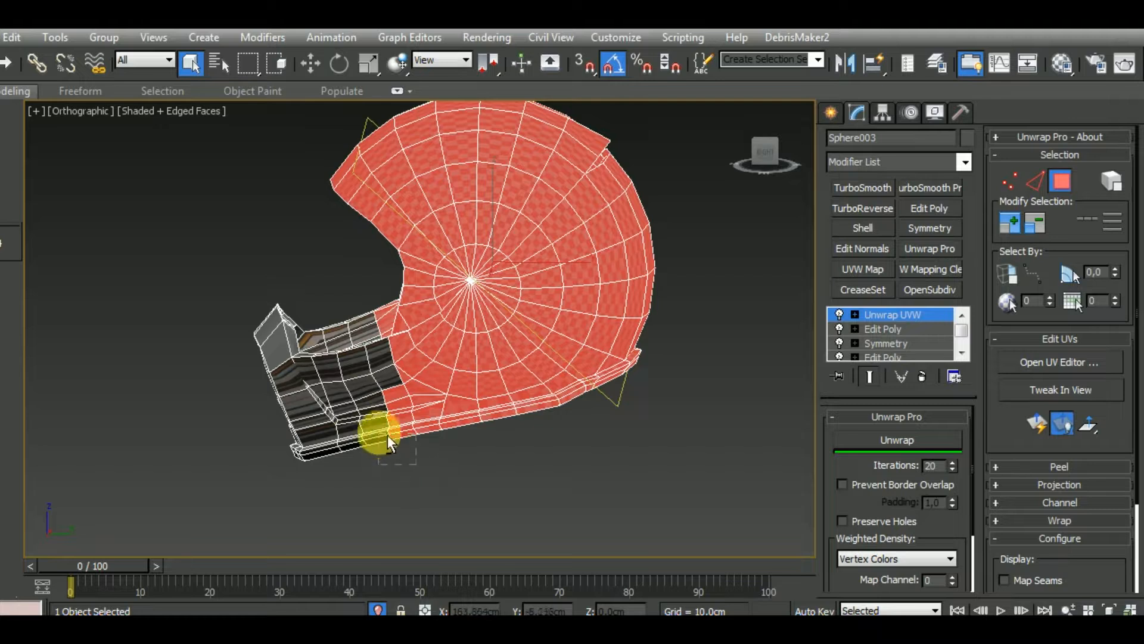
pyautogui.keyDown('alt'); pyautogui.moveTo(377, 402); pyautogui.dragTo(375, 399); pyautogui.keyUp('alt')
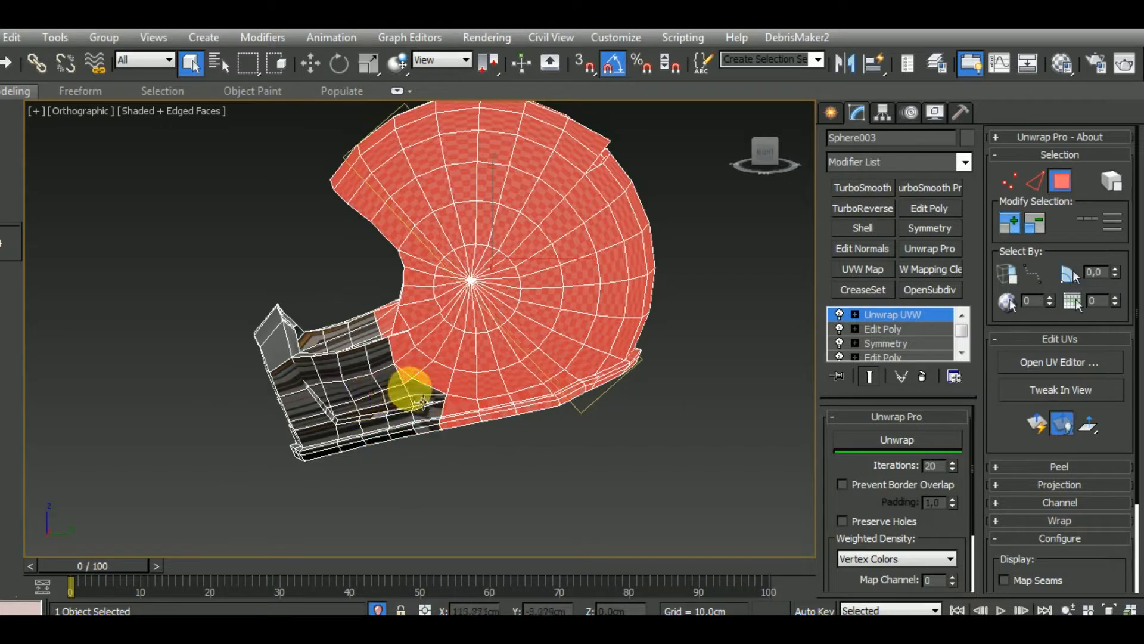
pyautogui.keyDown('alt'); pyautogui.click(404, 379); pyautogui.keyUp('alt')
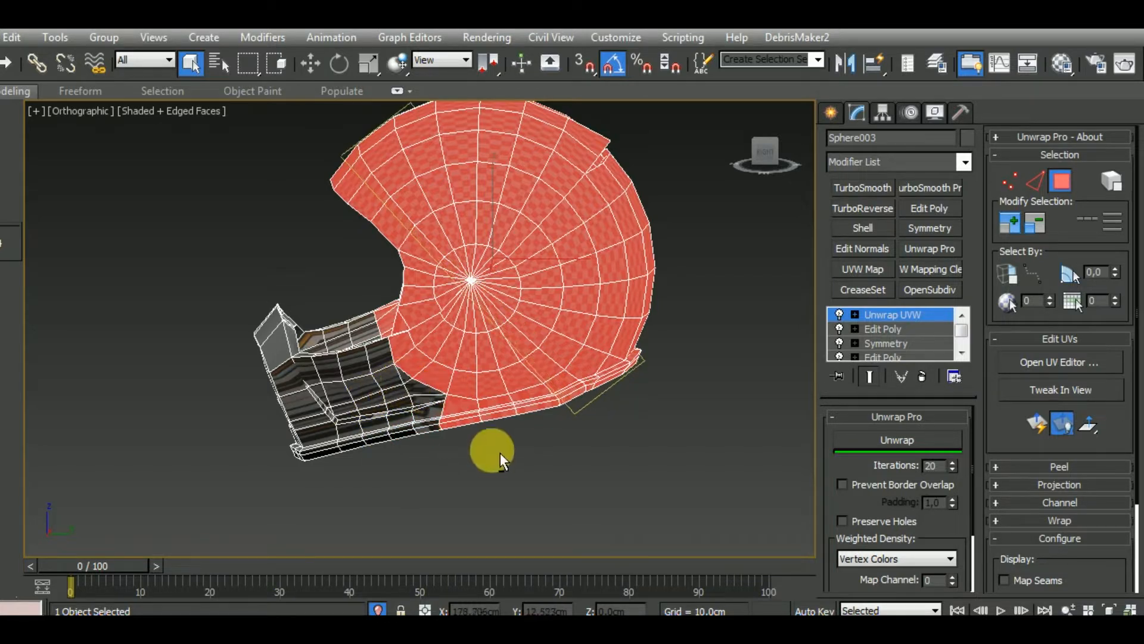
pyautogui.keyDown('alt'); pyautogui.moveTo(647, 450); pyautogui.dragTo(476, 423); pyautogui.keyUp('alt')
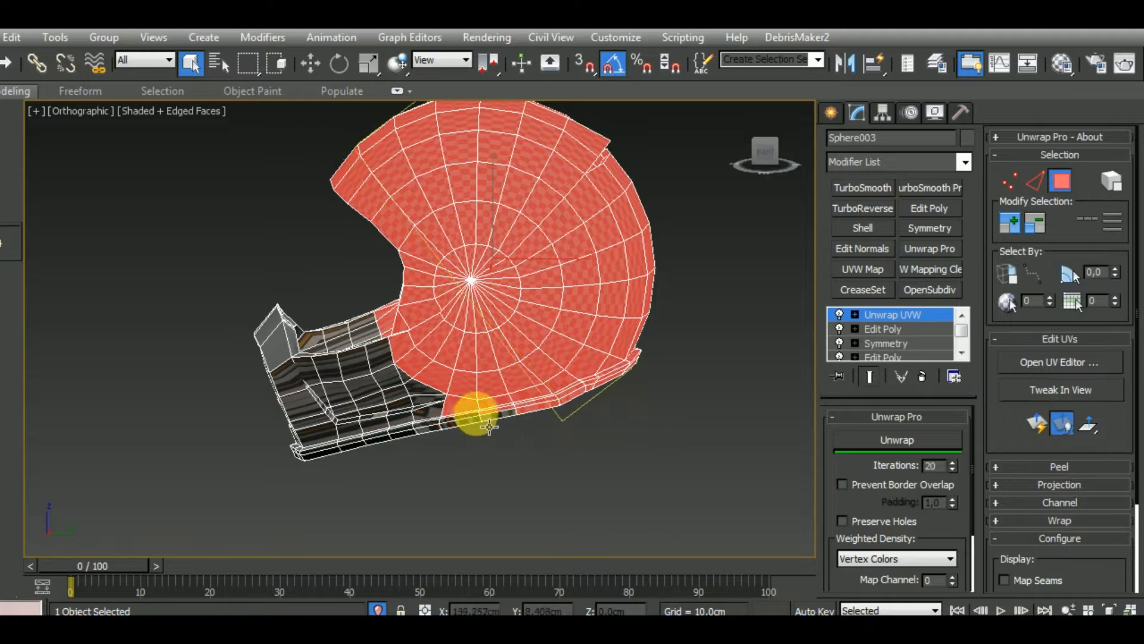
# Deselect the remaining chin guard polygons up to the shell boundary on the opposite side of the helmet
pyautogui.keyDown('alt'); pyautogui.moveTo(656, 455); pyautogui.dragTo(754, 444, button='middle'); pyautogui.keyUp('alt')
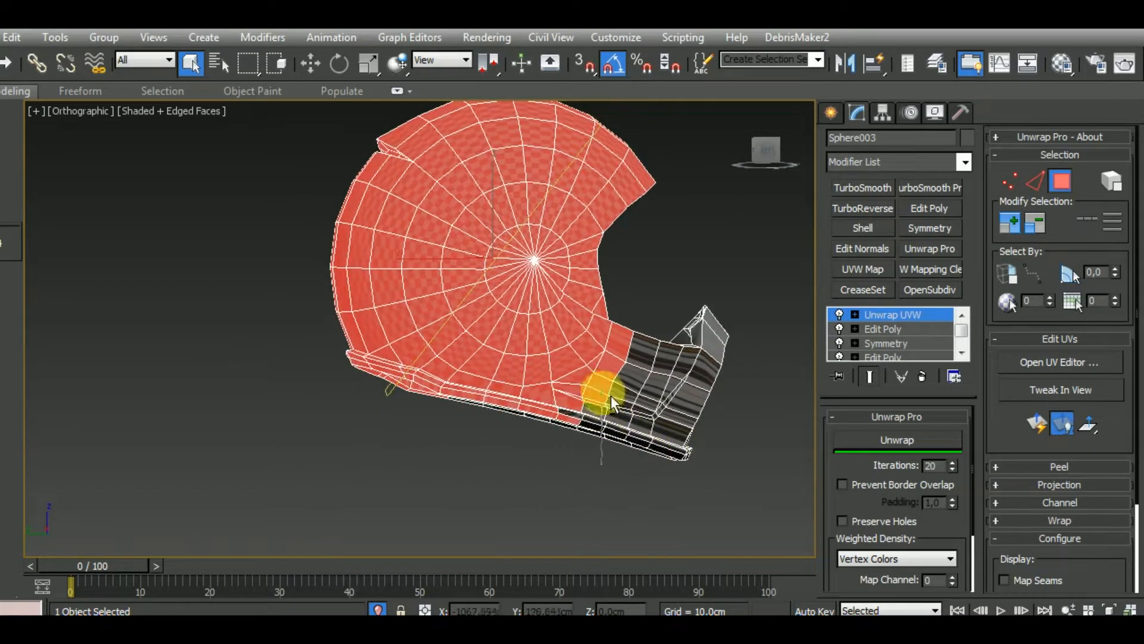
pyautogui.moveTo(587, 496); pyautogui.dragTo(502, 499, button='middle')
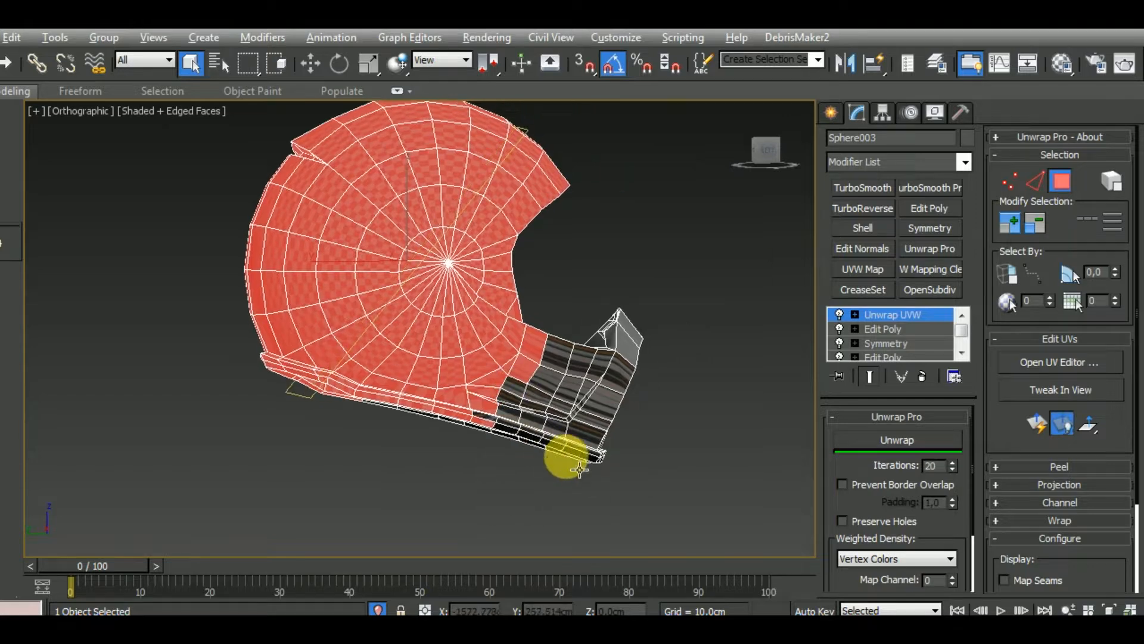
pyautogui.keyDown('alt'); pyautogui.click(535, 352); pyautogui.keyUp('alt')
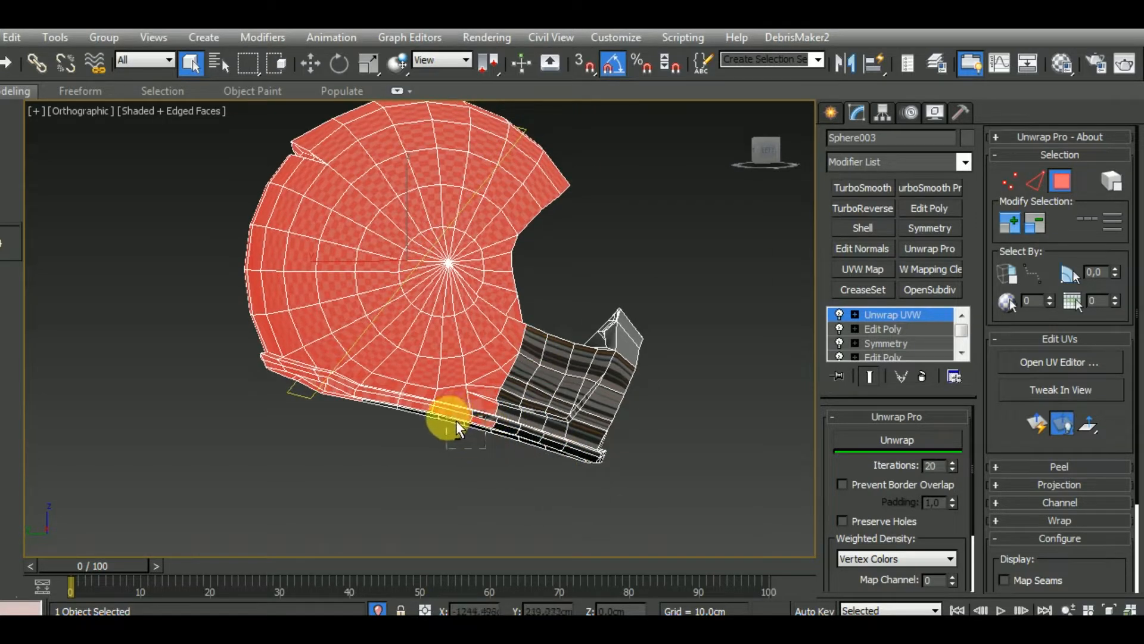
pyautogui.scroll(4, 460, 429)
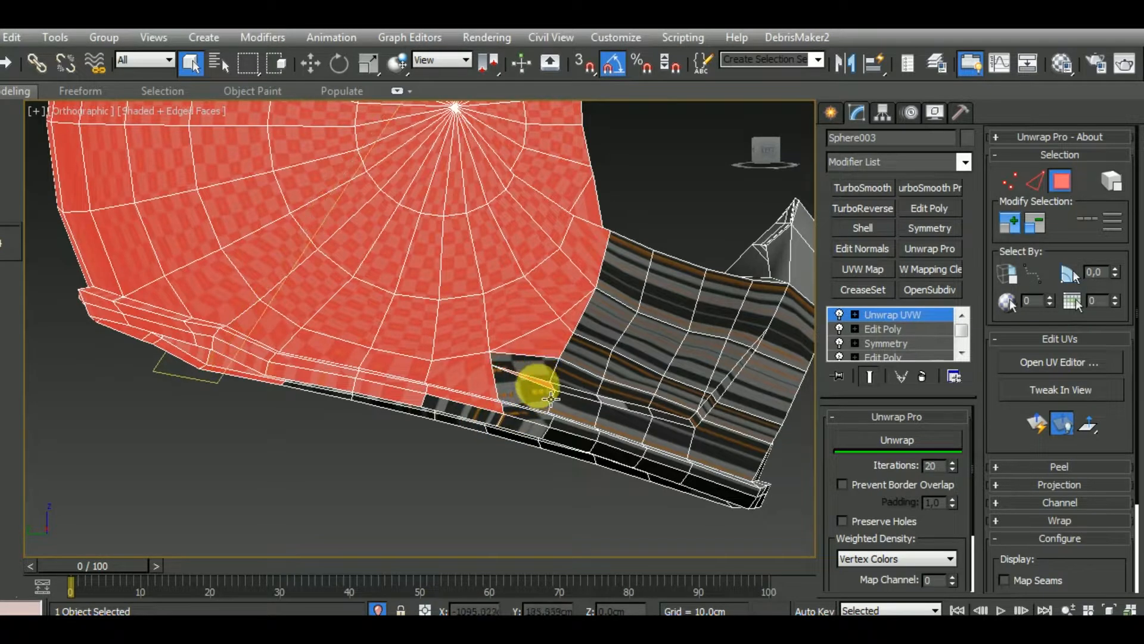
pyautogui.keyDown('alt'); pyautogui.click(556, 355); pyautogui.keyUp('alt')
pyautogui.keyDown('alt'); pyautogui.click(580, 329); pyautogui.keyUp('alt')
pyautogui.scroll(-4, 577, 354)
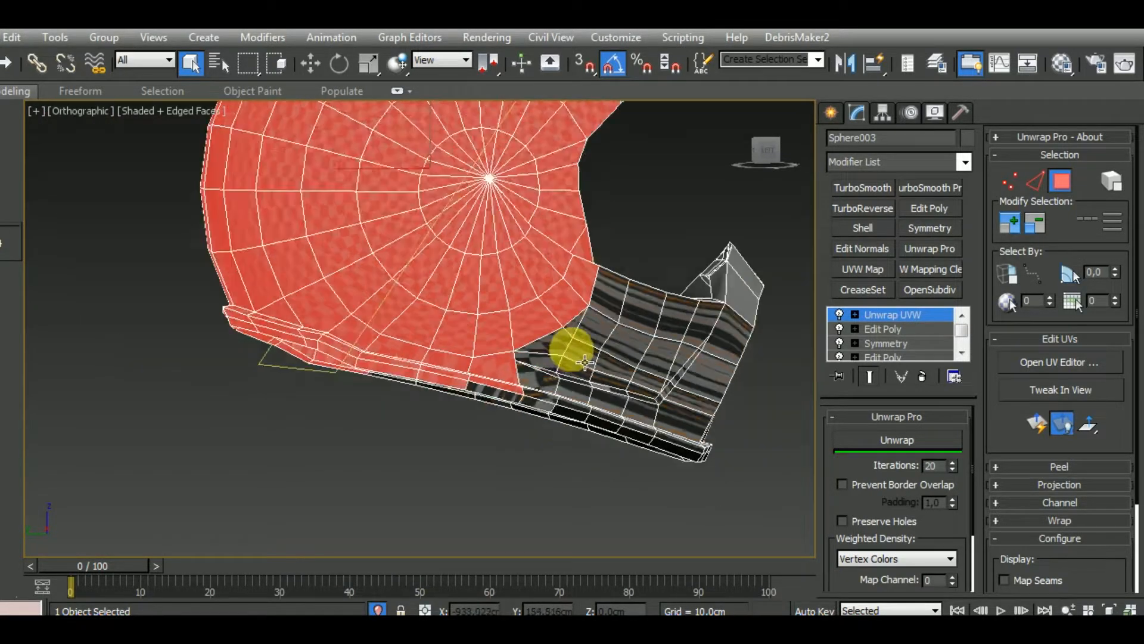
# Deselect the outer bottom rim polygons below the side pole, working from the chin guard towards the rear
pyautogui.keyDown('alt'); pyautogui.moveTo(531, 438); pyautogui.dragTo(534, 480, button='middle'); pyautogui.keyUp('alt')
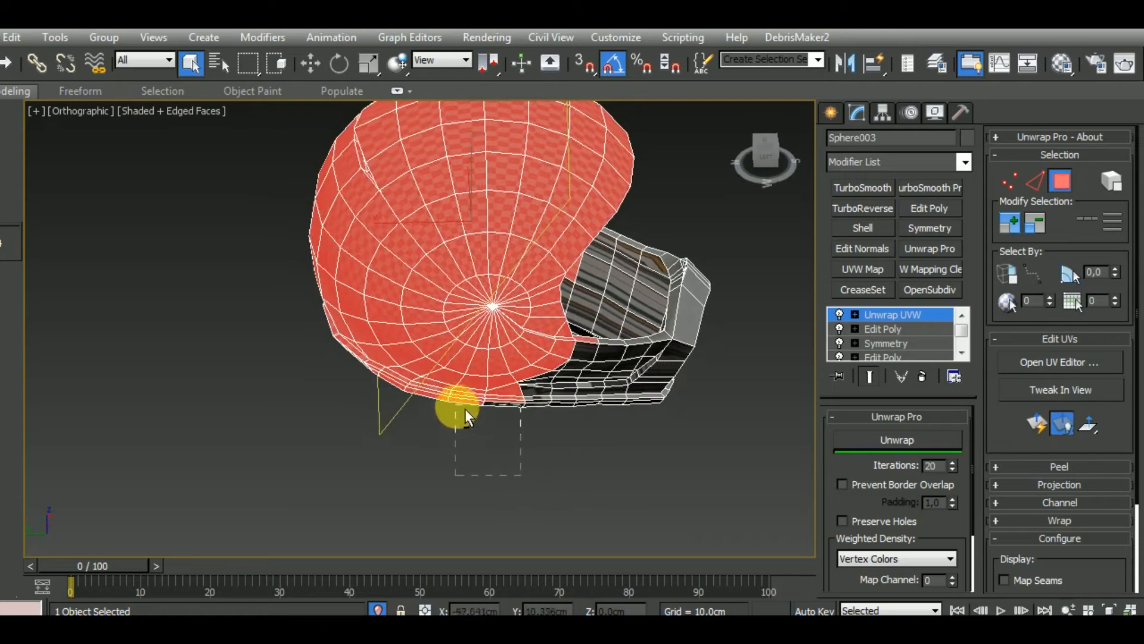
pyautogui.scroll(3, 463, 406)
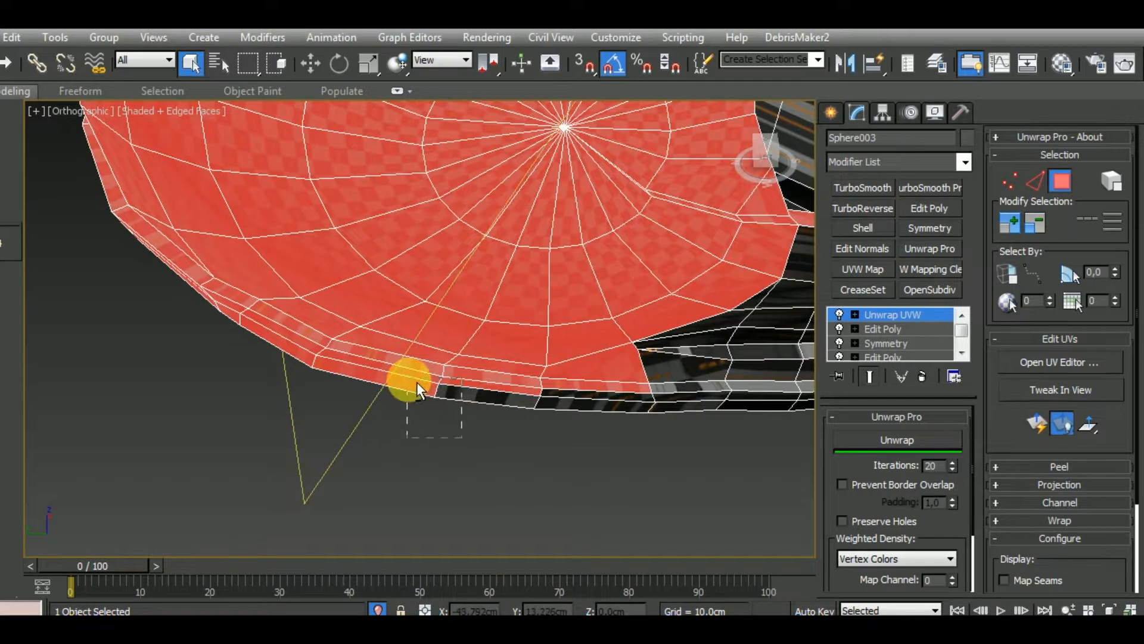
pyautogui.keyDown('alt'); pyautogui.moveTo(417, 382); pyautogui.dragTo(416, 381); pyautogui.keyUp('alt')
pyautogui.keyDown('alt'); pyautogui.moveTo(594, 422); pyautogui.dragTo(581, 392); pyautogui.keyUp('alt')
pyautogui.keyDown('alt'); pyautogui.click(436, 384); pyautogui.keyUp('alt')
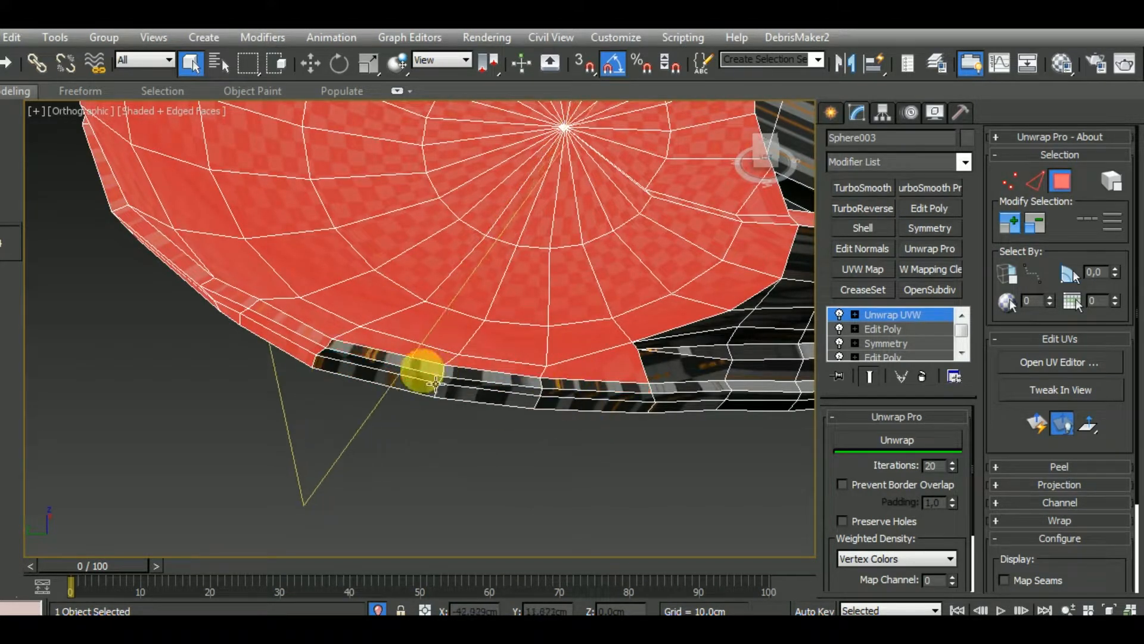
pyautogui.keyDown('alt'); pyautogui.moveTo(299, 340); pyautogui.dragTo(295, 414, button='middle'); pyautogui.keyUp('alt')
# Deselect the matching outer bottom rim polygons on the other side of the helmet
pyautogui.keyDown('alt'); pyautogui.moveTo(545, 434); pyautogui.dragTo(475, 458, button='middle'); pyautogui.keyUp('alt')
pyautogui.scroll(4, 393, 396)
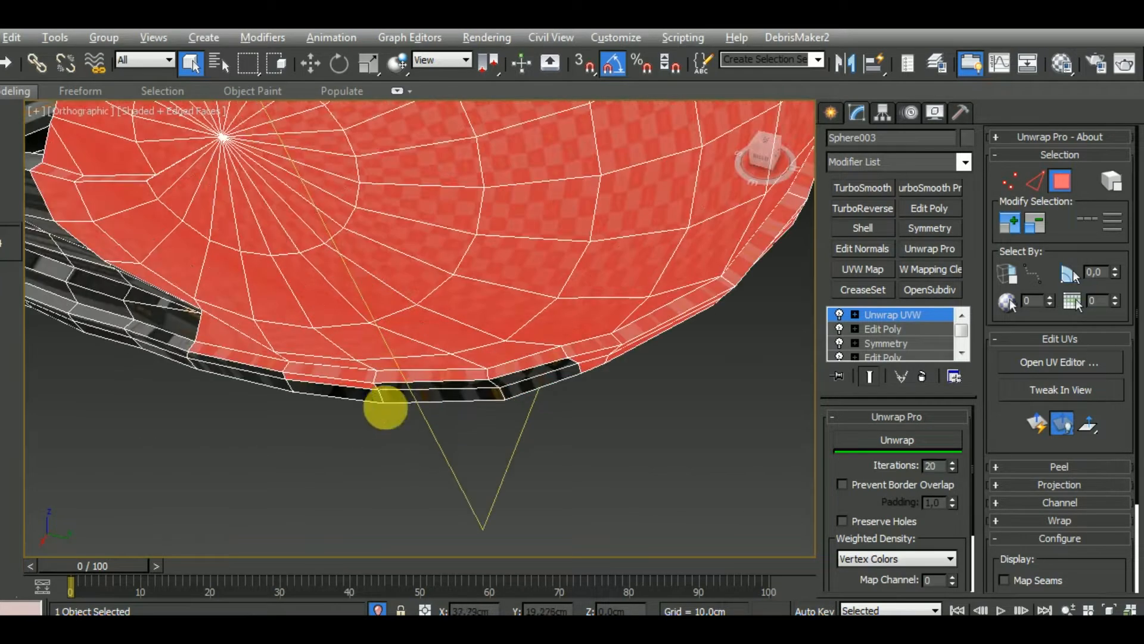
pyautogui.keyDown('alt'); pyautogui.click(271, 369); pyautogui.keyUp('alt')
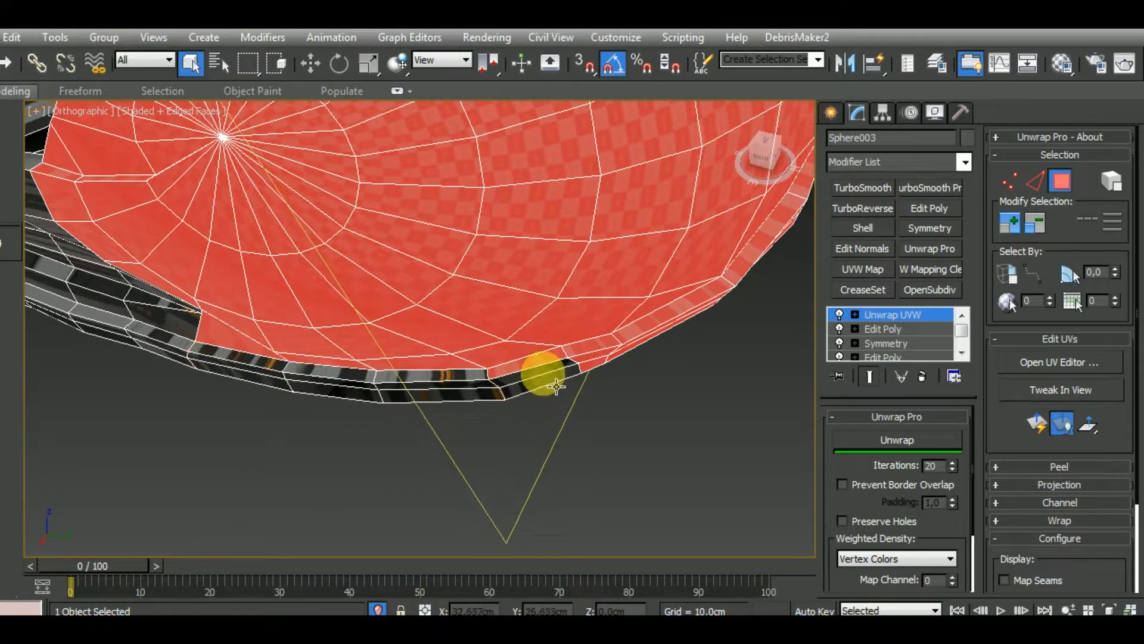
pyautogui.keyDown('alt'); pyautogui.click(587, 358); pyautogui.keyUp('alt')
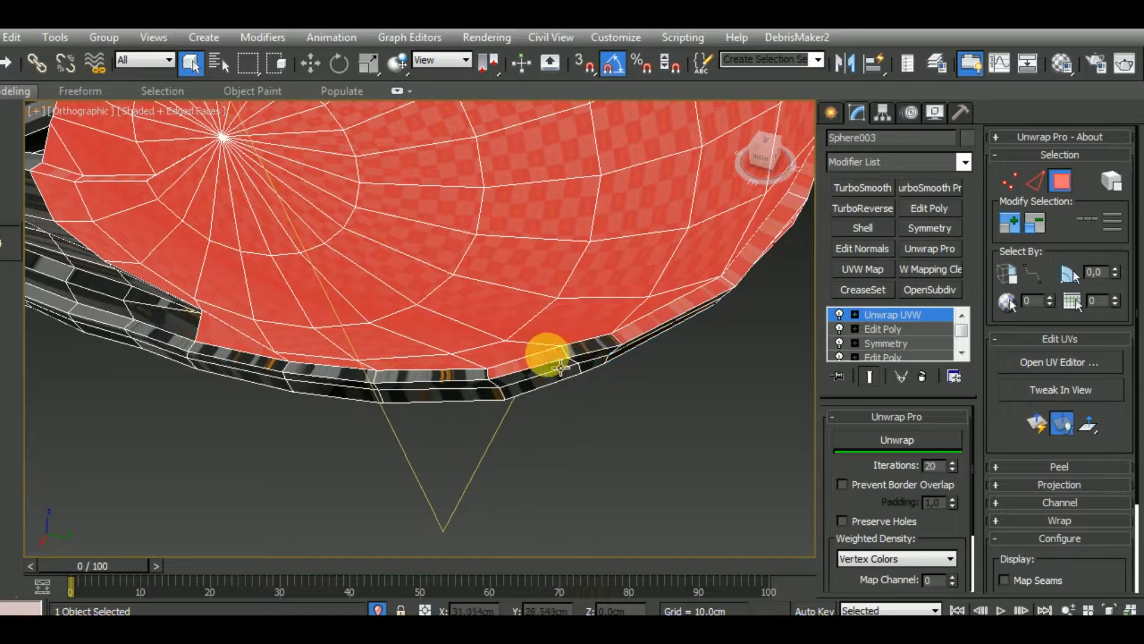
# Deselect the outer bottom rim polygons across the back of the helmet to link both sides
pyautogui.keyDown('alt'); pyautogui.moveTo(703, 416); pyautogui.dragTo(540, 453, button='middle'); pyautogui.keyUp('alt')
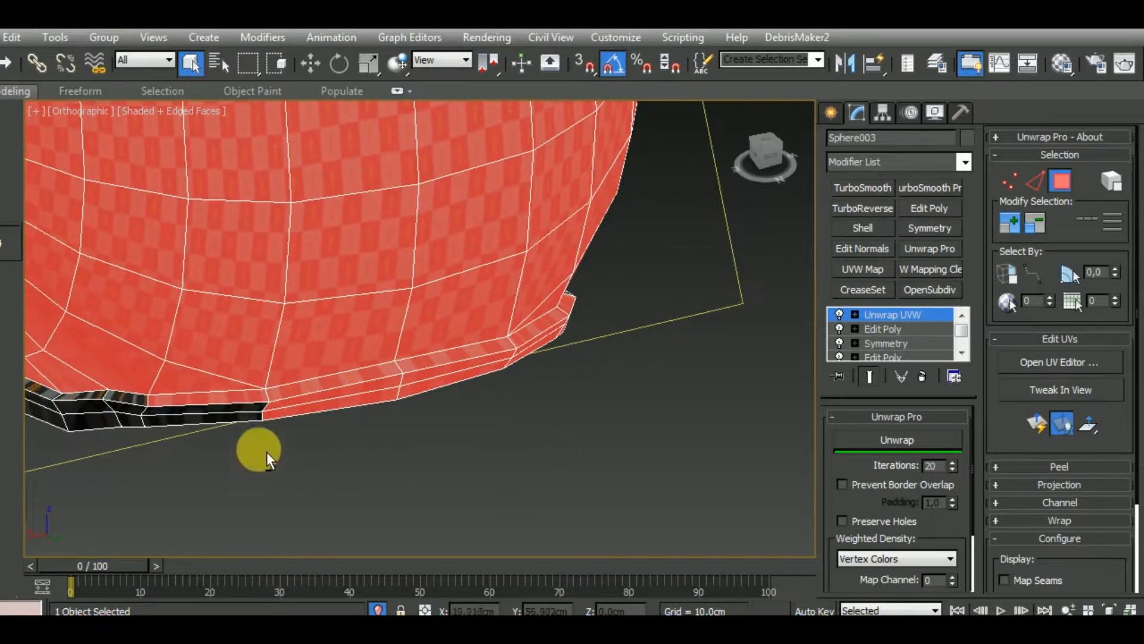
pyautogui.keyDown('alt'); pyautogui.click(258, 398); pyautogui.keyUp('alt')
pyautogui.keyDown('alt'); pyautogui.moveTo(424, 381); pyautogui.dragTo(409, 378); pyautogui.keyUp('alt')
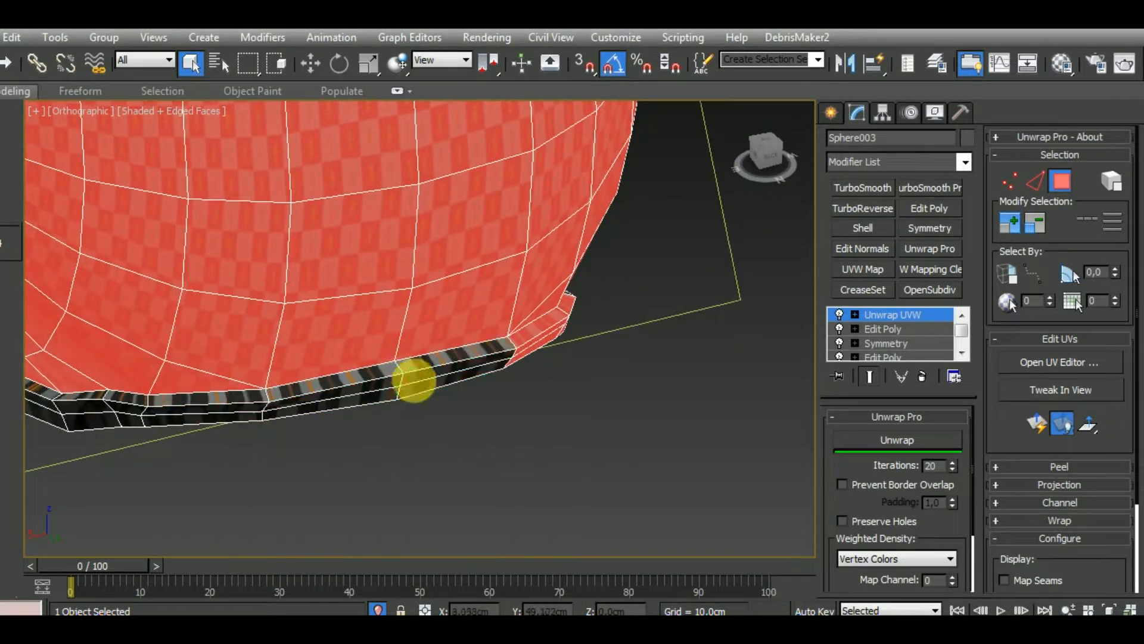
pyautogui.keyDown('alt'); pyautogui.moveTo(409, 378); pyautogui.dragTo(323, 479, button='middle'); pyautogui.keyUp('alt')
pyautogui.keyDown('alt'); pyautogui.click(258, 435); pyautogui.keyUp('alt')
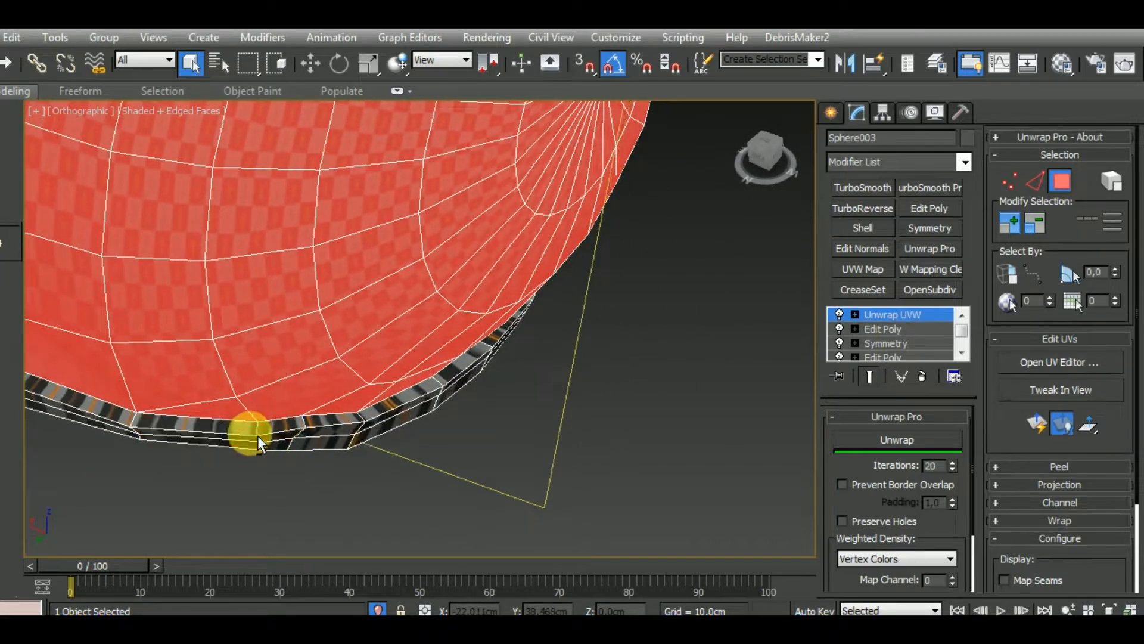
pyautogui.keyDown('alt'); pyautogui.moveTo(257, 435); pyautogui.dragTo(171, 419, button='middle'); pyautogui.keyUp('alt')
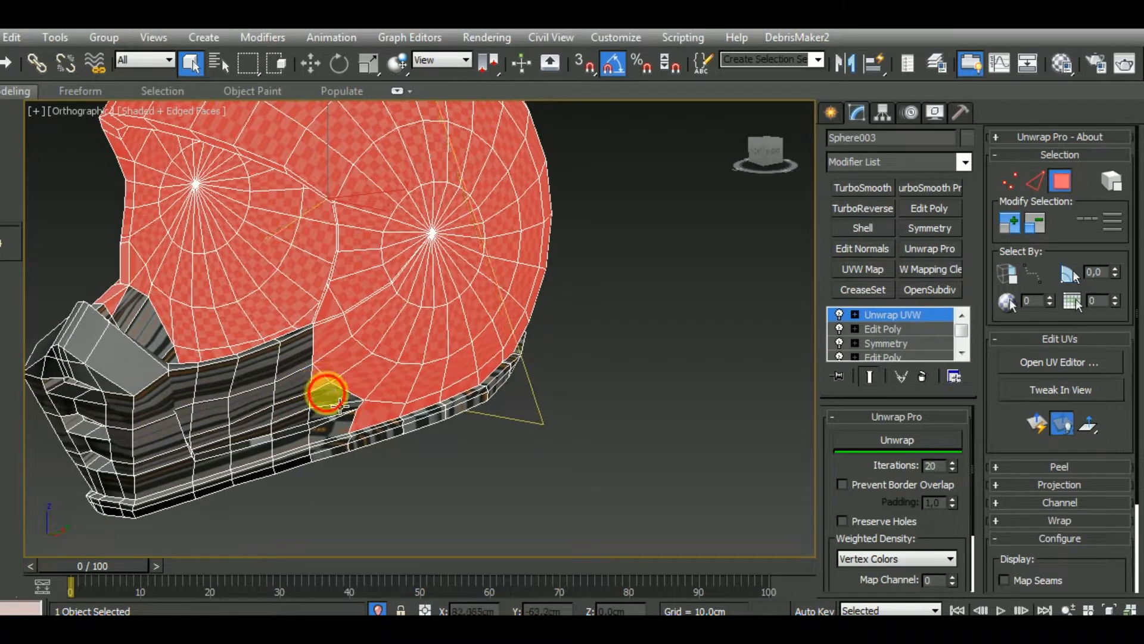
# Deselect the leftover polygons beside the boundary between the chin guard and the shell
pyautogui.click(326, 394)
pyautogui.scroll(8, 387, 436)
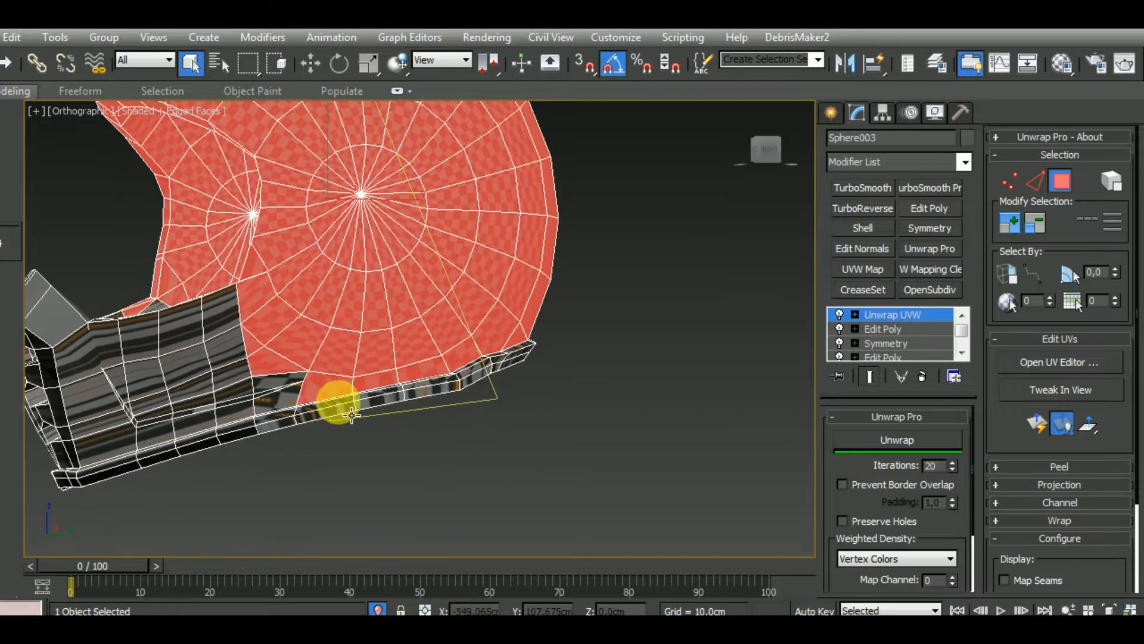
pyautogui.scroll(-5, 383, 422)
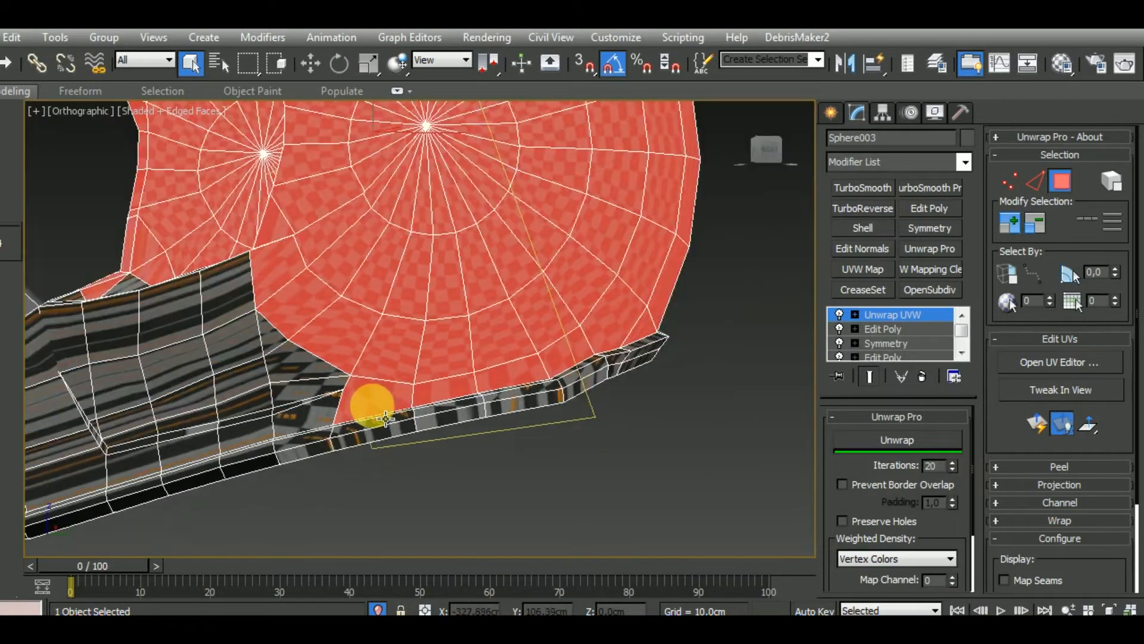
pyautogui.keyDown('alt'); pyautogui.moveTo(371, 403); pyautogui.dragTo(467, 447, button='middle'); pyautogui.keyUp('alt')
pyautogui.scroll(5, 290, 331)
pyautogui.keyDown('alt'); pyautogui.moveTo(290, 325); pyautogui.dragTo(336, 244, button='middle'); pyautogui.keyUp('alt')
pyautogui.keyDown('alt'); pyautogui.click(381, 183); pyautogui.keyUp('alt')
pyautogui.scroll(-5, 435, 292)
pyautogui.keyDown('alt'); pyautogui.moveTo(444, 310); pyautogui.dragTo(549, 332, button='middle'); pyautogui.keyUp('alt')
# Deselect the inner bottom rim polygons from one side of the chin guard round to the rear corner
pyautogui.scroll(5, 391, 420)
pyautogui.keyDown('alt'); pyautogui.moveTo(391, 420); pyautogui.dragTo(627, 412, button='middle'); pyautogui.keyUp('alt')
pyautogui.keyDown('alt'); pyautogui.click(527, 370); pyautogui.keyUp('alt')
pyautogui.keyDown('alt'); pyautogui.click(464, 365); pyautogui.keyUp('alt')
pyautogui.keyDown('alt'); pyautogui.click(414, 360); pyautogui.keyUp('alt')
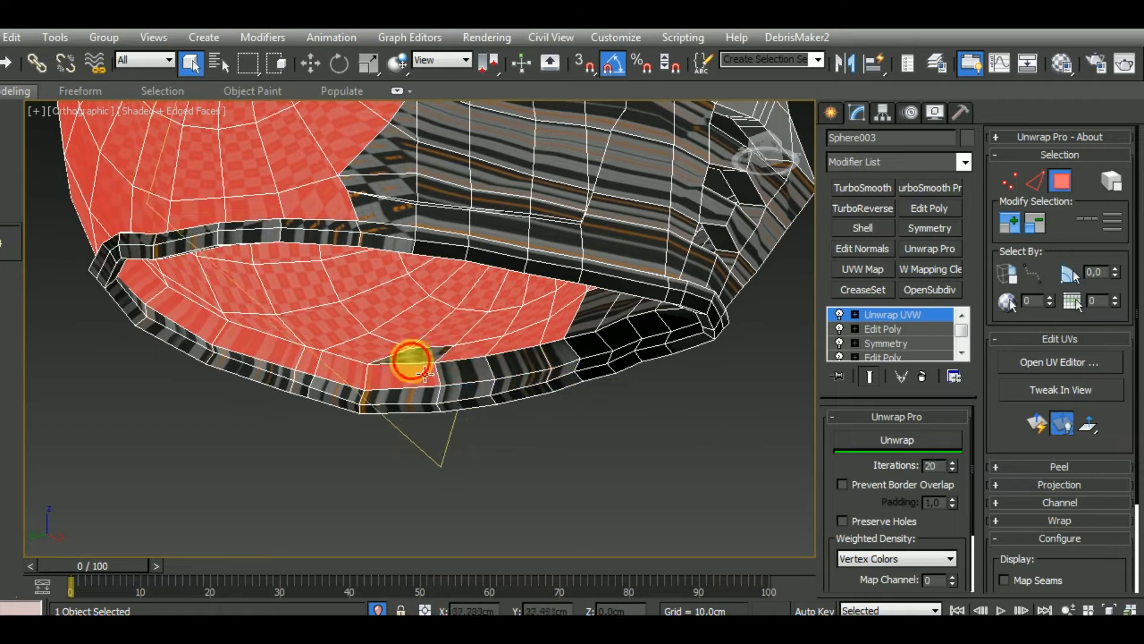
pyautogui.hotkey('ctrl', 'z')
pyautogui.keyDown('alt'); pyautogui.click(370, 375); pyautogui.keyUp('alt')
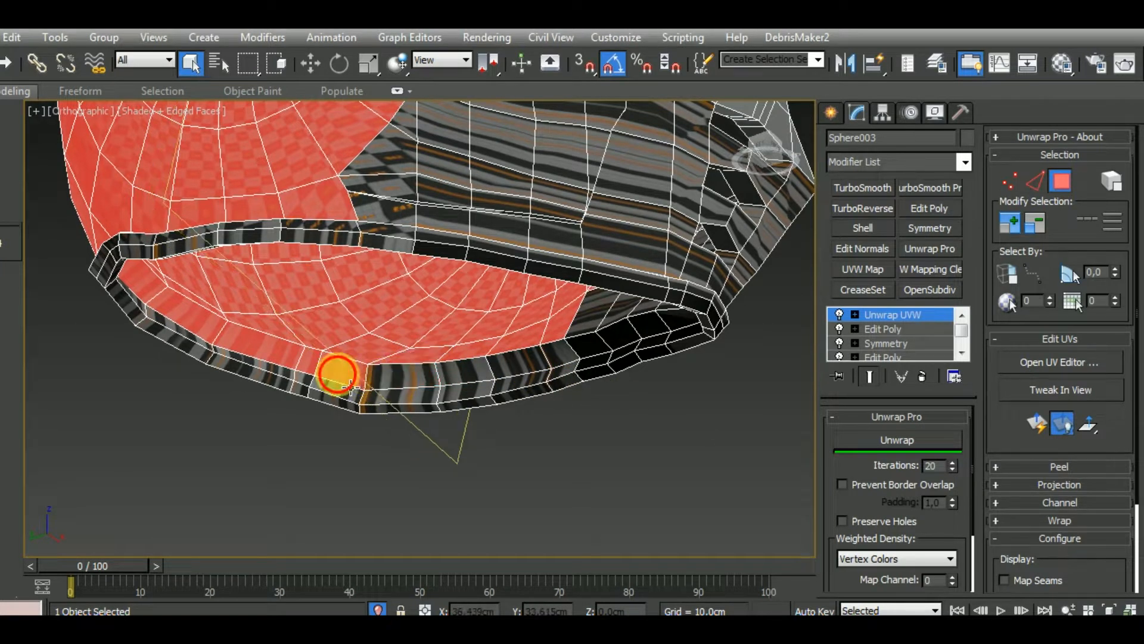
pyautogui.keyDown('alt'); pyautogui.click(337, 372); pyautogui.keyUp('alt')
pyautogui.keyDown('alt'); pyautogui.click(276, 359); pyautogui.keyUp('alt')
pyautogui.keyDown('alt'); pyautogui.click(208, 334); pyautogui.keyUp('alt')
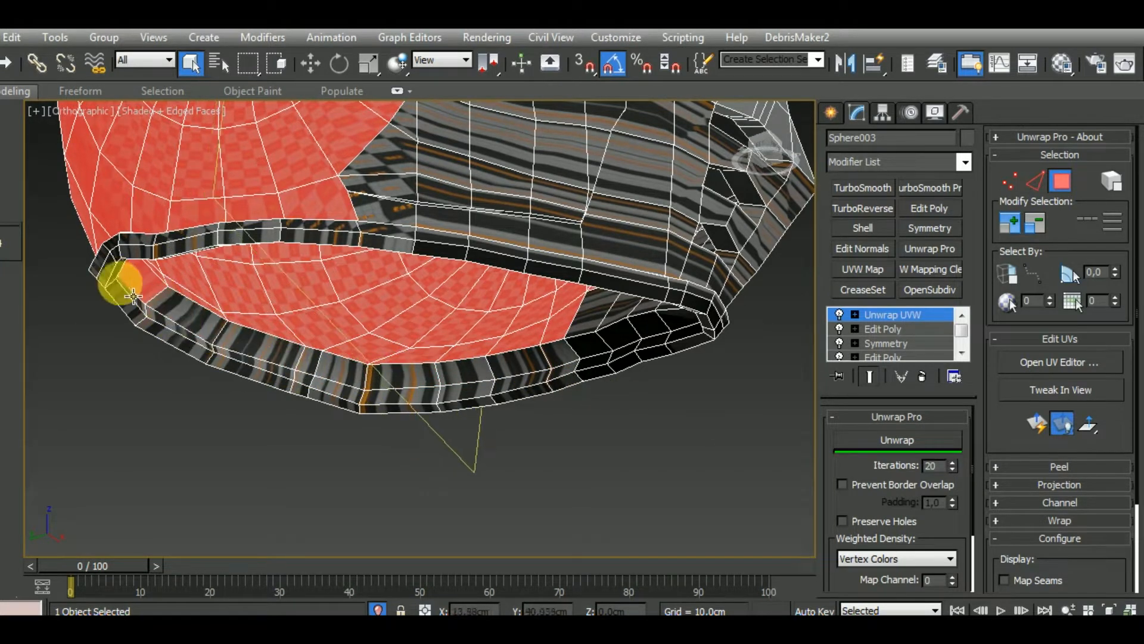
# Deselect the remaining inner bottom rim polygons on the opposite side of the helmet
pyautogui.keyDown('alt'); pyautogui.moveTo(128, 288); pyautogui.dragTo(141, 371, button='middle'); pyautogui.keyUp('alt')
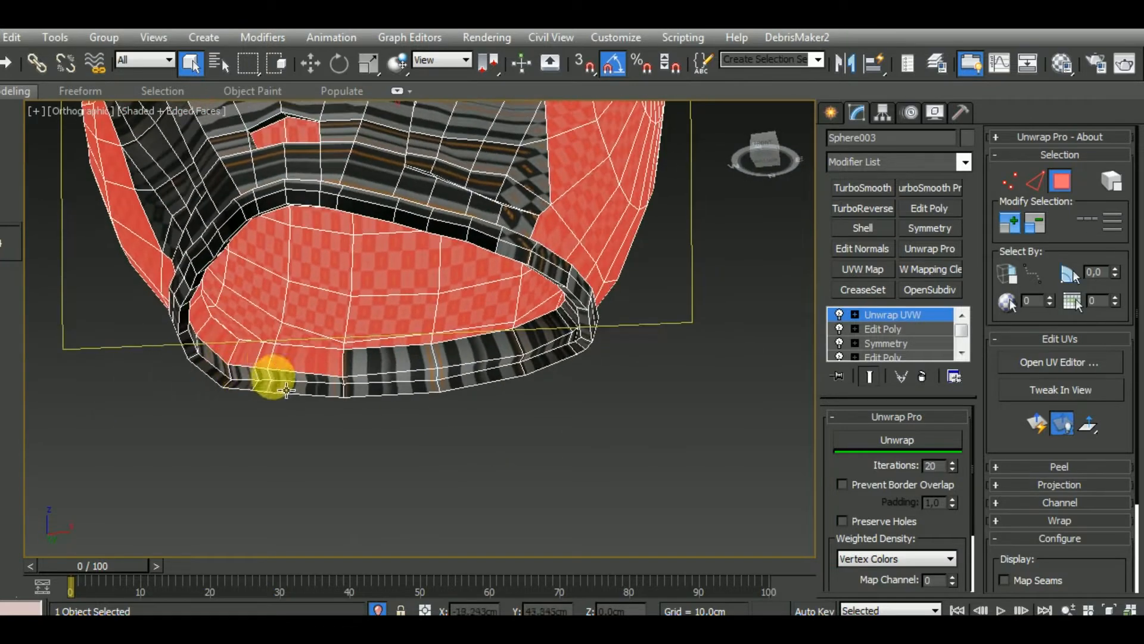
pyautogui.moveTo(286, 391)
pyautogui.keyDown('alt'); pyautogui.mouseDown(button='middle')
pyautogui.moveTo(260, 358)
pyautogui.moveTo(204, 346)
pyautogui.moveTo(215, 340)
pyautogui.moveTo(294, 443)
pyautogui.moveTo(301, 394)
pyautogui.mouseUp(button='middle'); pyautogui.keyUp('alt')
pyautogui.scroll(-5, 301, 402)
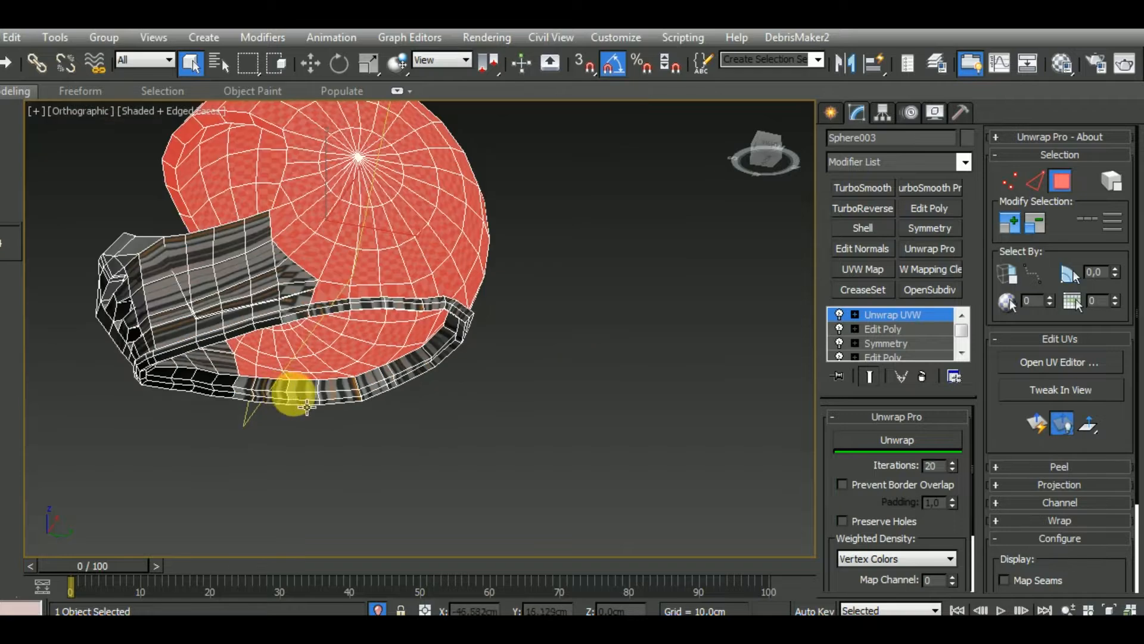
# Deselect the stray eye-opening rim polygon where the chin guard meets the shell
pyautogui.keyDown('alt'); pyautogui.moveTo(465, 429); pyautogui.dragTo(707, 557, button='middle'); pyautogui.keyUp('alt')
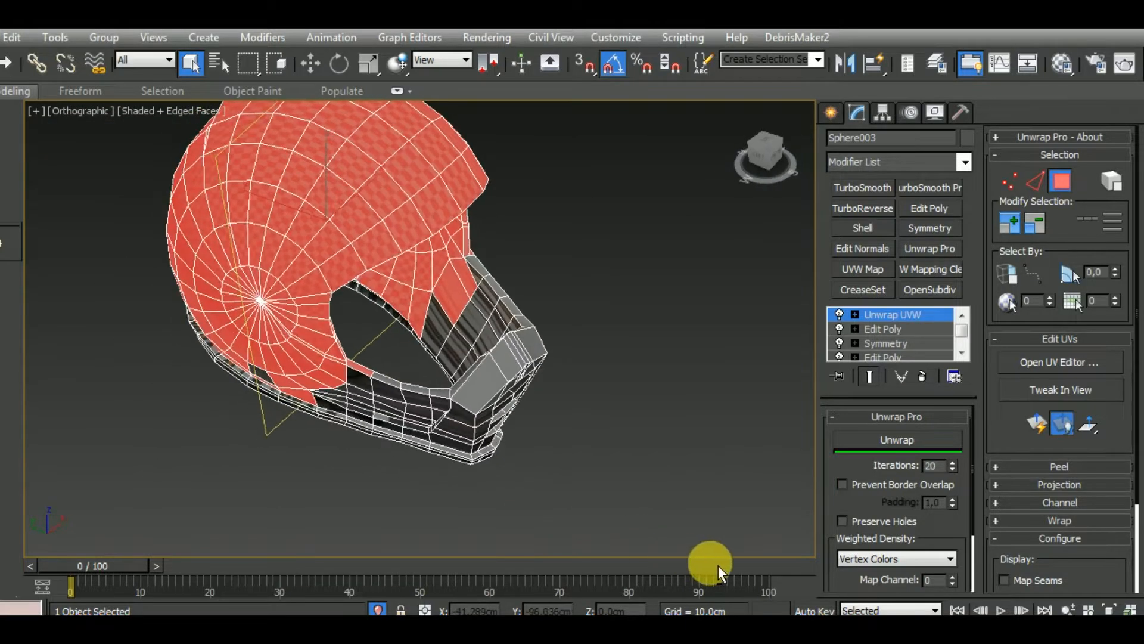
pyautogui.keyDown('alt'); pyautogui.moveTo(656, 399); pyautogui.dragTo(662, 337, button='middle'); pyautogui.keyUp('alt')
pyautogui.scroll(5, 471, 262)
pyautogui.scroll(2, 470, 261)
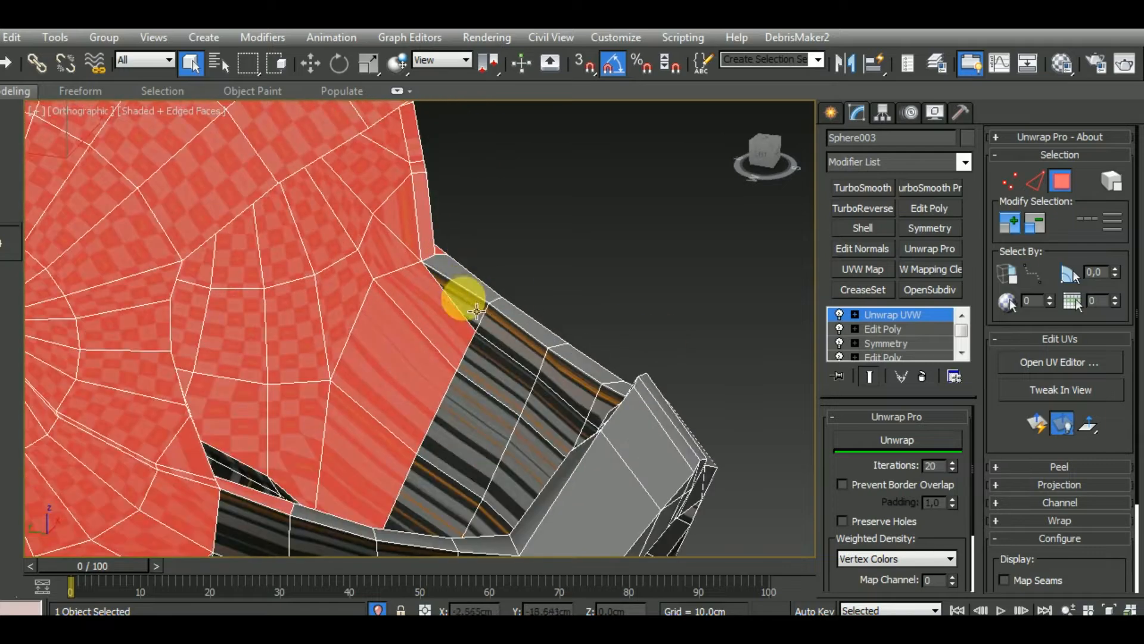
pyautogui.scroll(-5, 513, 321)
pyautogui.keyDown('alt'); pyautogui.moveTo(659, 383); pyautogui.dragTo(421, 384, button='middle'); pyautogui.keyUp('alt')
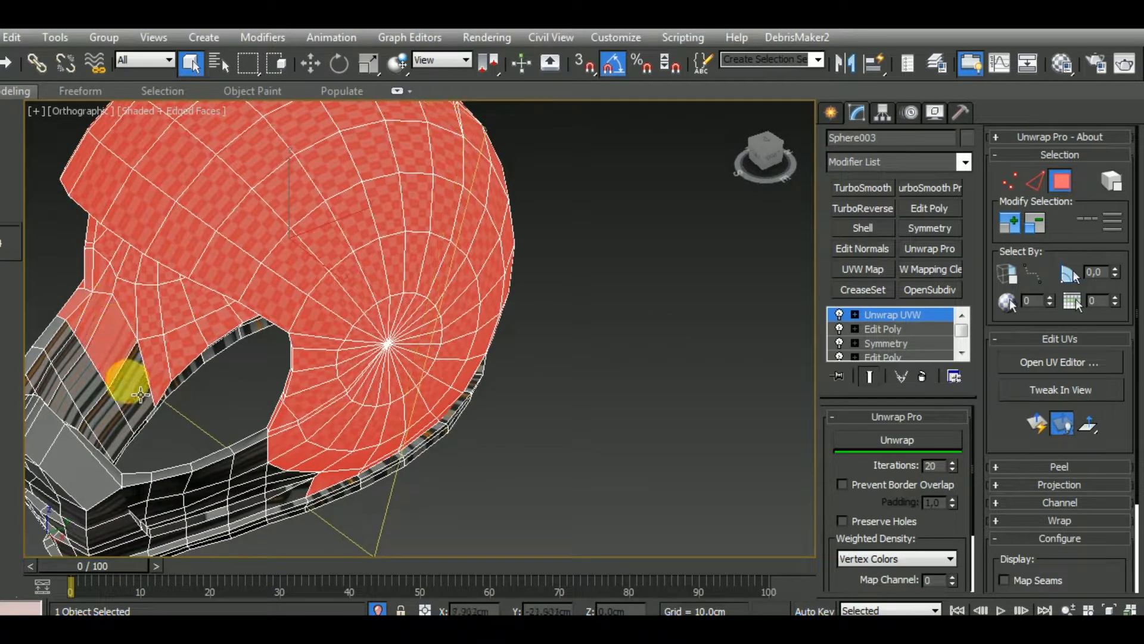
pyautogui.keyDown('alt'); pyautogui.moveTo(161, 401); pyautogui.dragTo(274, 401, button='middle'); pyautogui.keyUp('alt')
pyautogui.scroll(2, 310, 399)
pyautogui.keyDown('alt'); pyautogui.moveTo(345, 395); pyautogui.dragTo(240, 398, button='middle'); pyautogui.keyUp('alt')
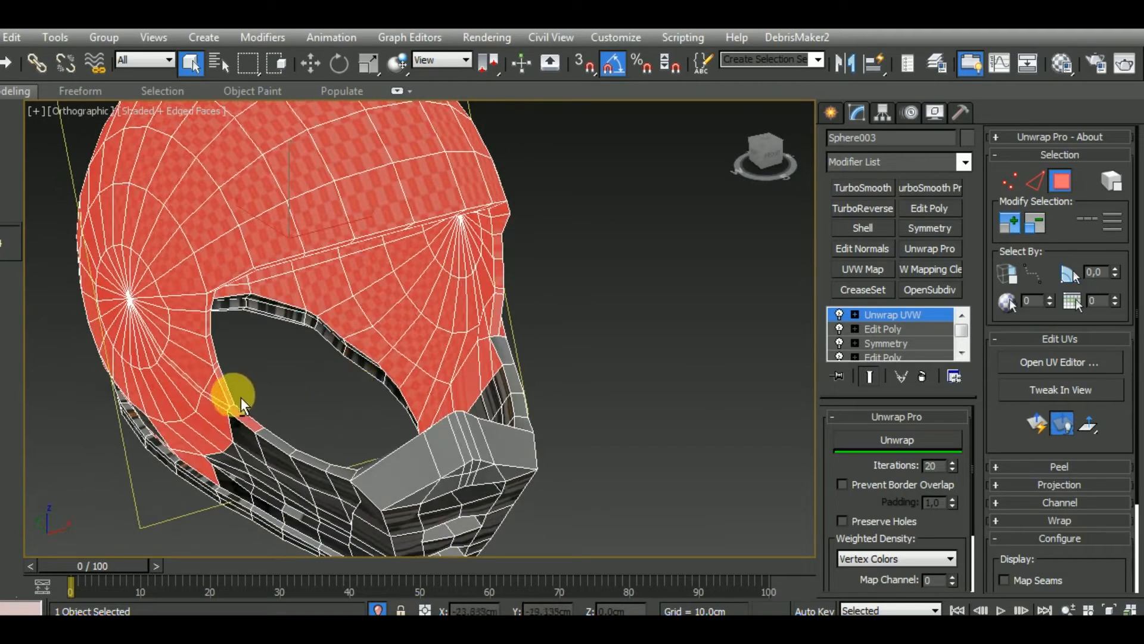
pyautogui.keyDown('alt'); pyautogui.click(241, 416); pyautogui.keyUp('alt')
# Deselect the leftover inner side polygons next to the chin guard on both sides of the helmet
pyautogui.keyDown('alt'); pyautogui.moveTo(288, 435); pyautogui.dragTo(146, 401, button='middle'); pyautogui.keyUp('alt')
pyautogui.keyDown('alt'); pyautogui.moveTo(106, 354); pyautogui.dragTo(506, 331, button='middle'); pyautogui.keyUp('alt')
pyautogui.keyDown('alt'); pyautogui.moveTo(605, 370); pyautogui.dragTo(417, 409, button='middle'); pyautogui.keyUp('alt')
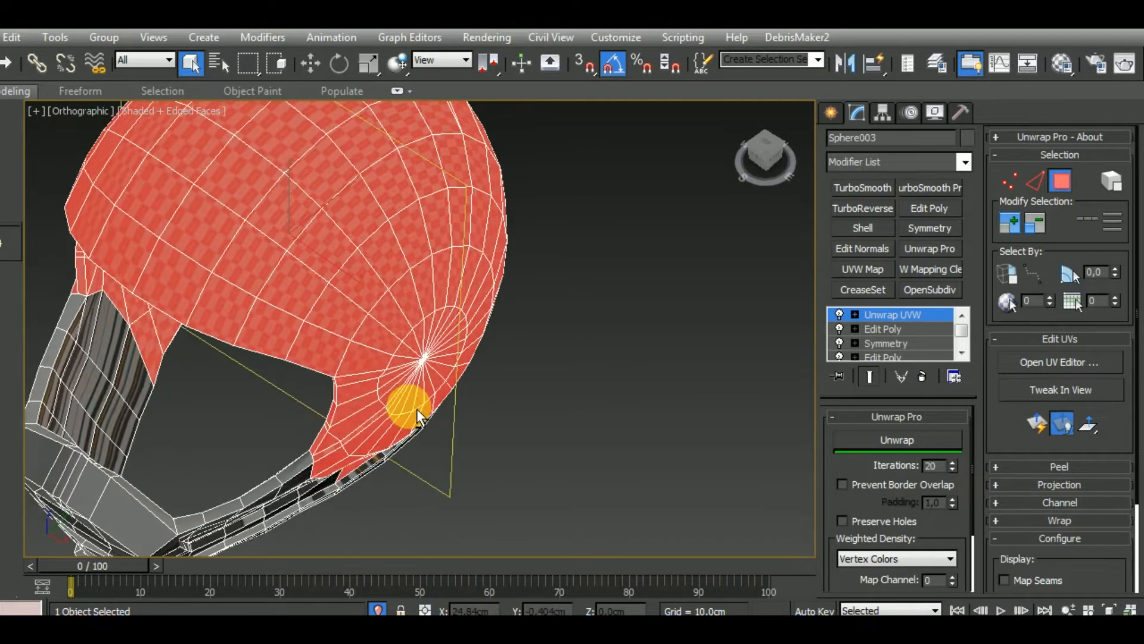
# Deselect the thin polygon strip running from the eye opening's lower corner to the side pole
pyautogui.scroll(4, 352, 458)
pyautogui.scroll(-4, 421, 421)
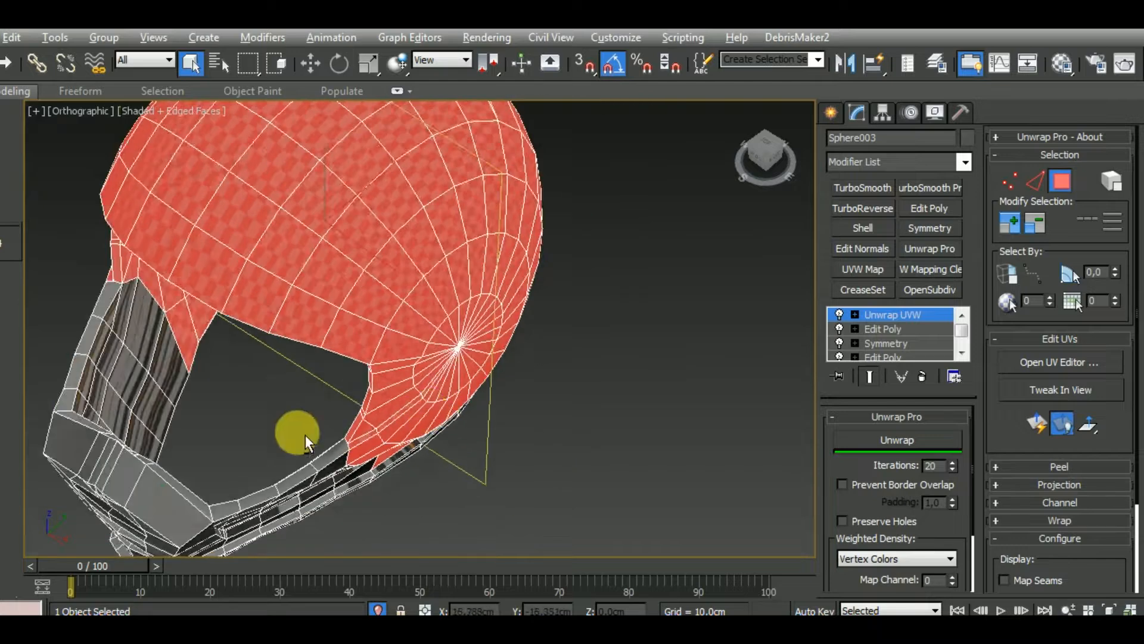
pyautogui.keyDown('alt'); pyautogui.moveTo(307, 438); pyautogui.dragTo(472, 433, button='middle'); pyautogui.keyUp('alt')
pyautogui.scroll(4, 297, 445)
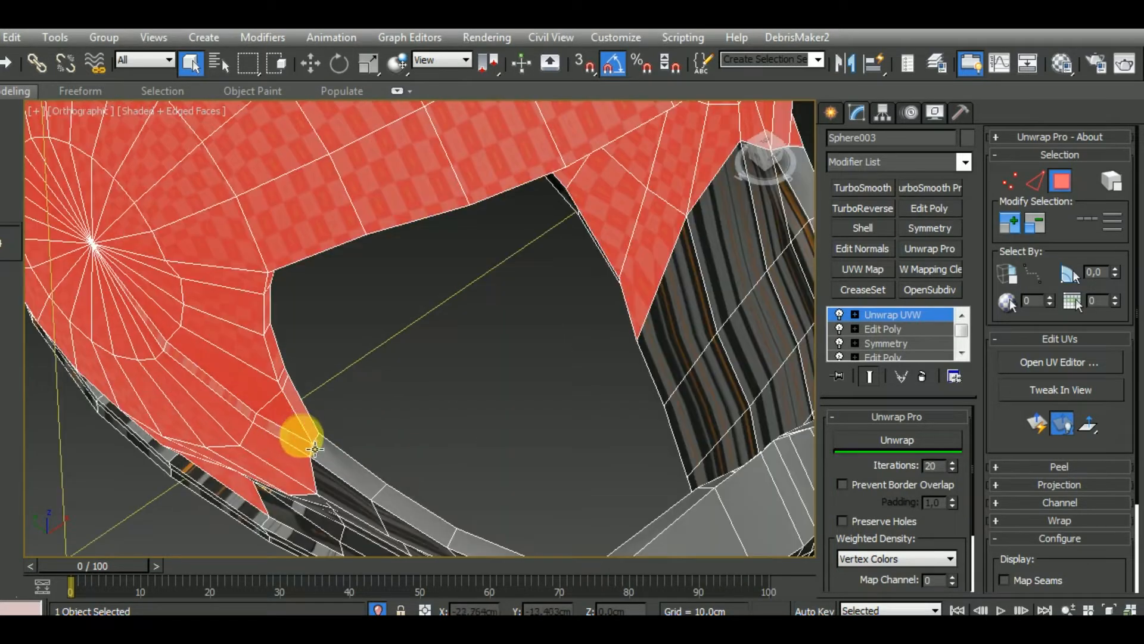
pyautogui.moveTo(311, 453)
pyautogui.mouseDown()
pyautogui.moveTo(263, 434)
pyautogui.moveTo(182, 345)
pyautogui.moveTo(170, 348)
pyautogui.mouseUp()
pyautogui.scroll(-4, 220, 359)
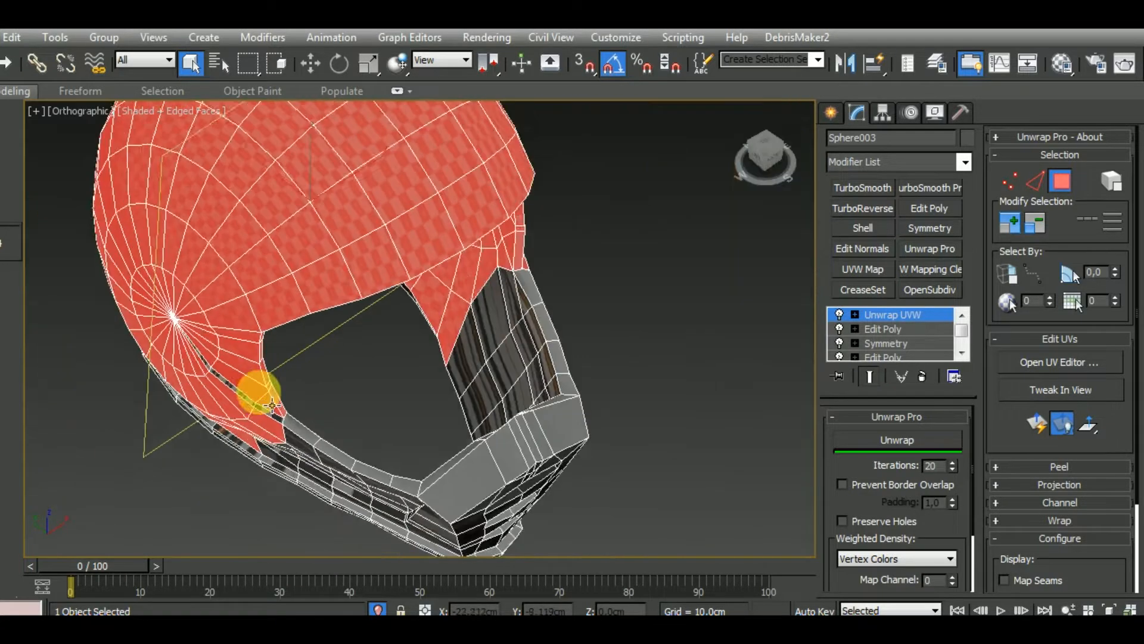
pyautogui.keyDown('alt'); pyautogui.moveTo(327, 418); pyautogui.dragTo(236, 353, button='middle'); pyautogui.keyUp('alt')
pyautogui.keyDown('alt'); pyautogui.click(198, 331); pyautogui.keyUp('alt')
# Deselect the narrow edge polygons around the eye opening, including the far side
pyautogui.moveTo(198, 331)
pyautogui.mouseDown()
pyautogui.moveTo(192, 222)
pyautogui.moveTo(268, 187)
pyautogui.moveTo(503, 194)
pyautogui.moveTo(523, 268)
pyautogui.mouseUp()
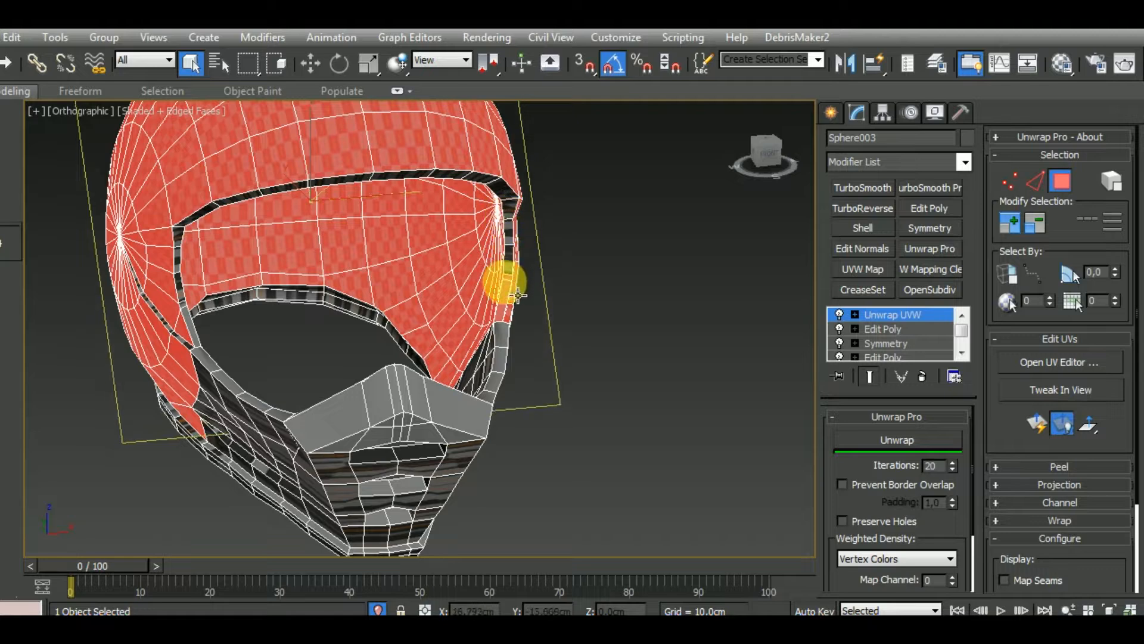
pyautogui.keyDown('alt'); pyautogui.click(511, 289); pyautogui.keyUp('alt')
pyautogui.keyDown('alt'); pyautogui.moveTo(594, 408); pyautogui.dragTo(548, 421, button='middle'); pyautogui.keyUp('alt')
pyautogui.scroll(3, 452, 389)
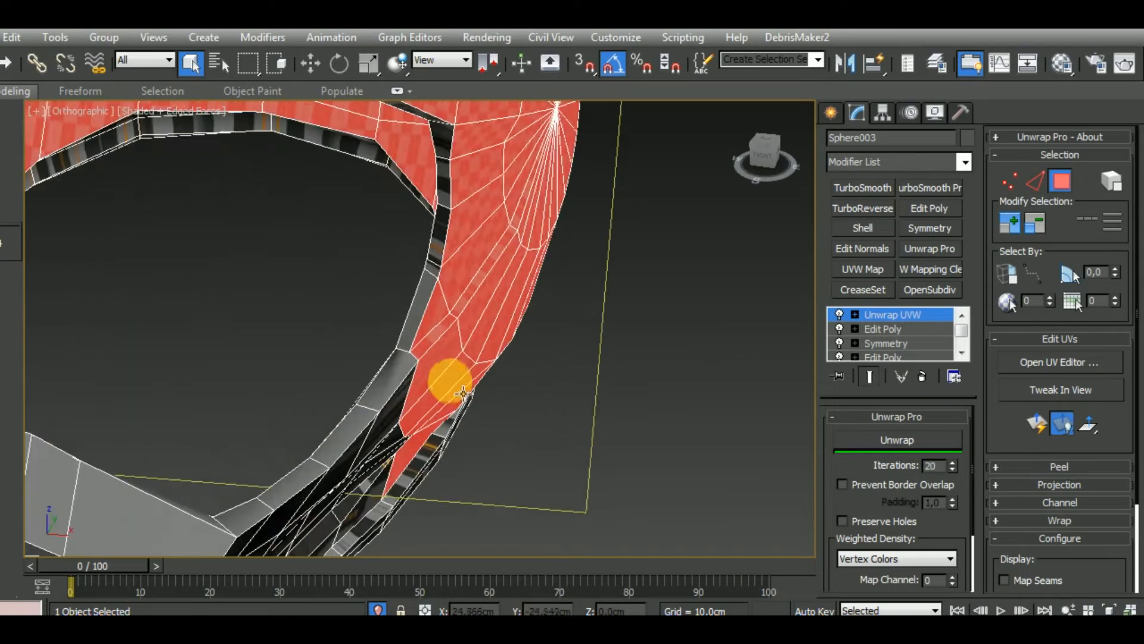
# Deselect the matching thin polygon strip leading to the pole on the other side of the helmet
pyautogui.keyDown('alt'); pyautogui.click(438, 332); pyautogui.keyUp('alt')
pyautogui.keyDown('alt'); pyautogui.click(477, 288); pyautogui.keyUp('alt')
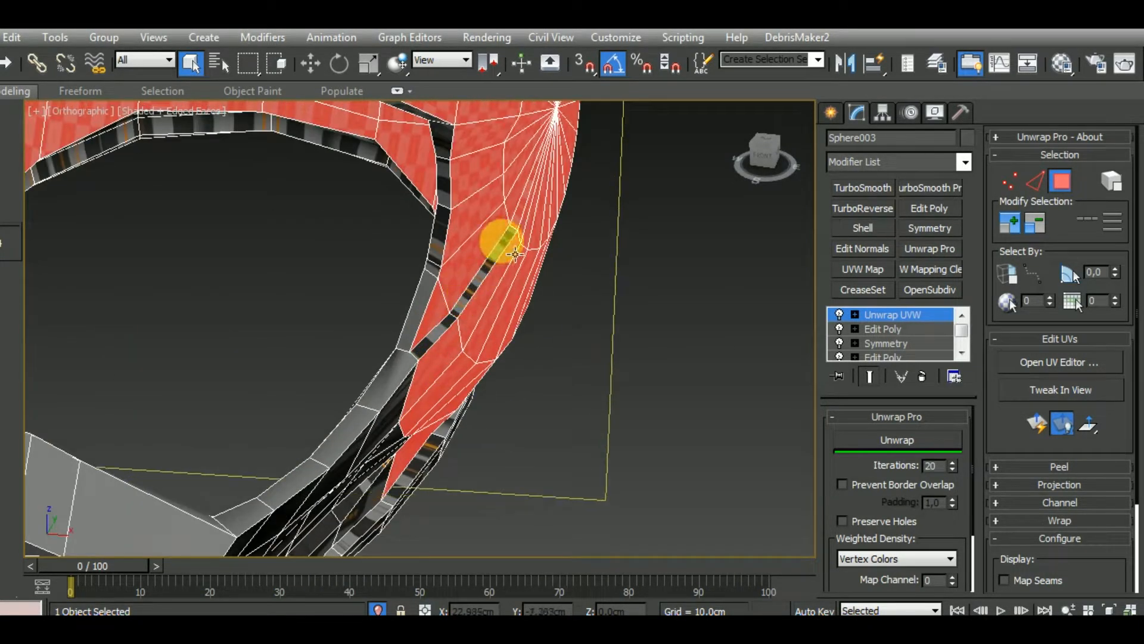
pyautogui.keyDown('alt'); pyautogui.click(525, 212); pyautogui.keyUp('alt')
# Open the UV editor for the selected shell polygons and place its window beside the helmet view
pyautogui.scroll(-4, 553, 310)
pyautogui.moveTo(566, 389)
pyautogui.keyDown('alt'); pyautogui.mouseDown(button='middle')
pyautogui.moveTo(542, 421)
pyautogui.moveTo(695, 439)
pyautogui.moveTo(424, 449)
pyautogui.moveTo(172, 499)
pyautogui.moveTo(56, 477)
pyautogui.moveTo(102, 442)
pyautogui.moveTo(197, 320)
pyautogui.moveTo(134, 291)
pyautogui.moveTo(166, 403)
pyautogui.moveTo(27, 417)
pyautogui.moveTo(445, 438)
pyautogui.moveTo(470, 407)
pyautogui.moveTo(465, 374)
pyautogui.moveTo(557, 442)
pyautogui.mouseUp(button='middle'); pyautogui.keyUp('alt')
pyautogui.scroll(2, 677, 490)
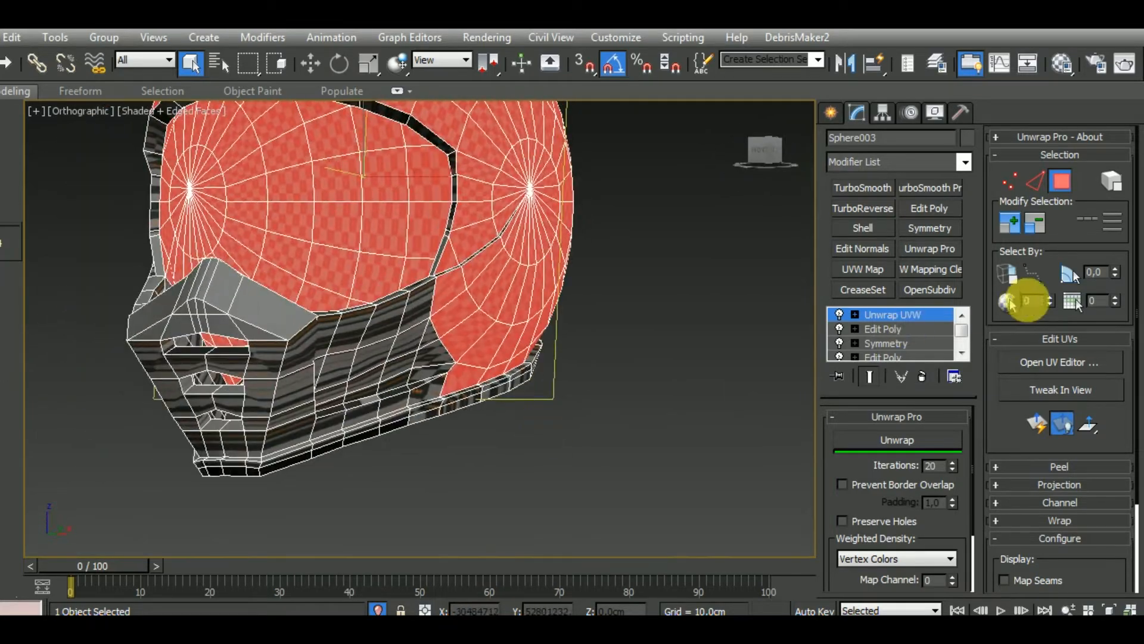
pyautogui.click(1053, 363)
pyautogui.moveTo(659, 401); pyautogui.dragTo(815, 405, button='middle')
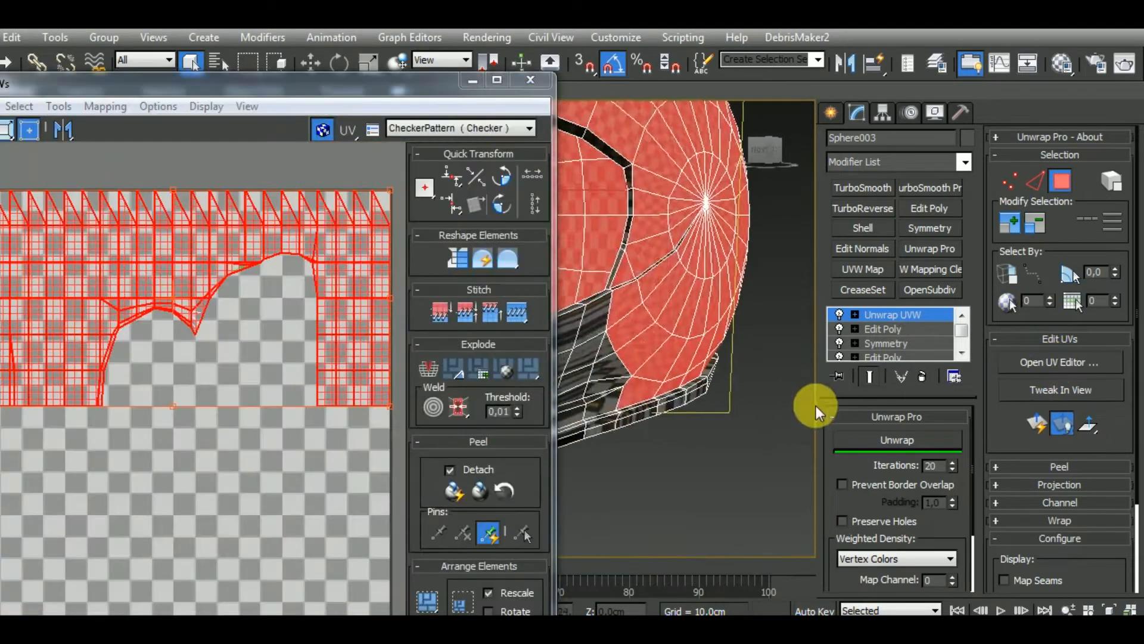
pyautogui.scroll(-3, 815, 405)
pyautogui.click(200, 90)
pyautogui.moveTo(246, 83); pyautogui.dragTo(428, 50)
pyautogui.click(253, 77)
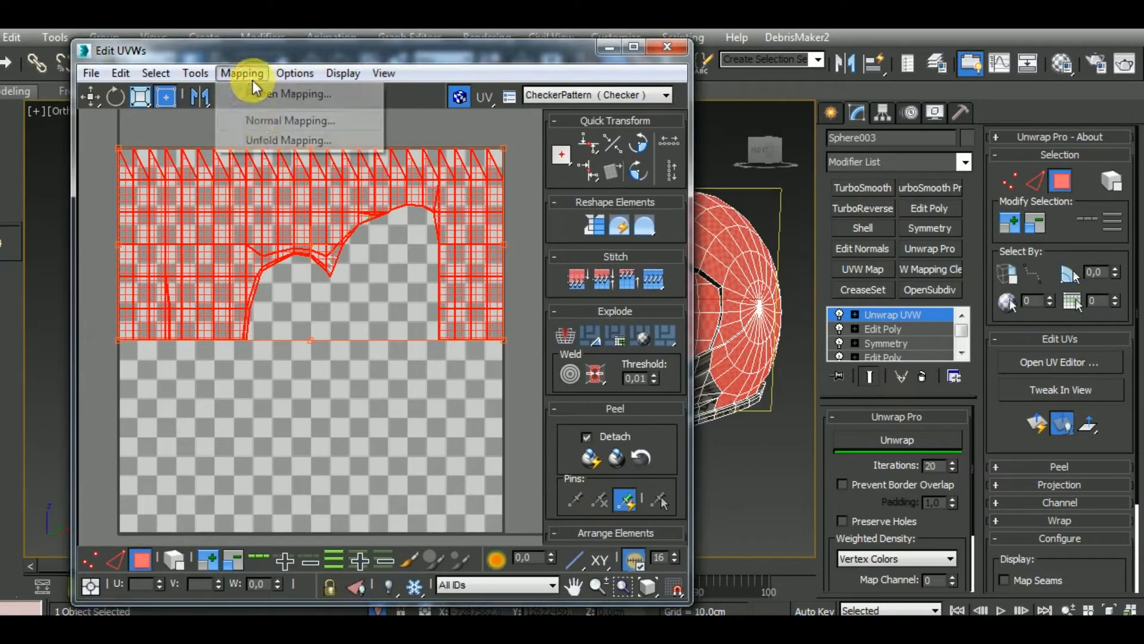
pyautogui.click(270, 122)
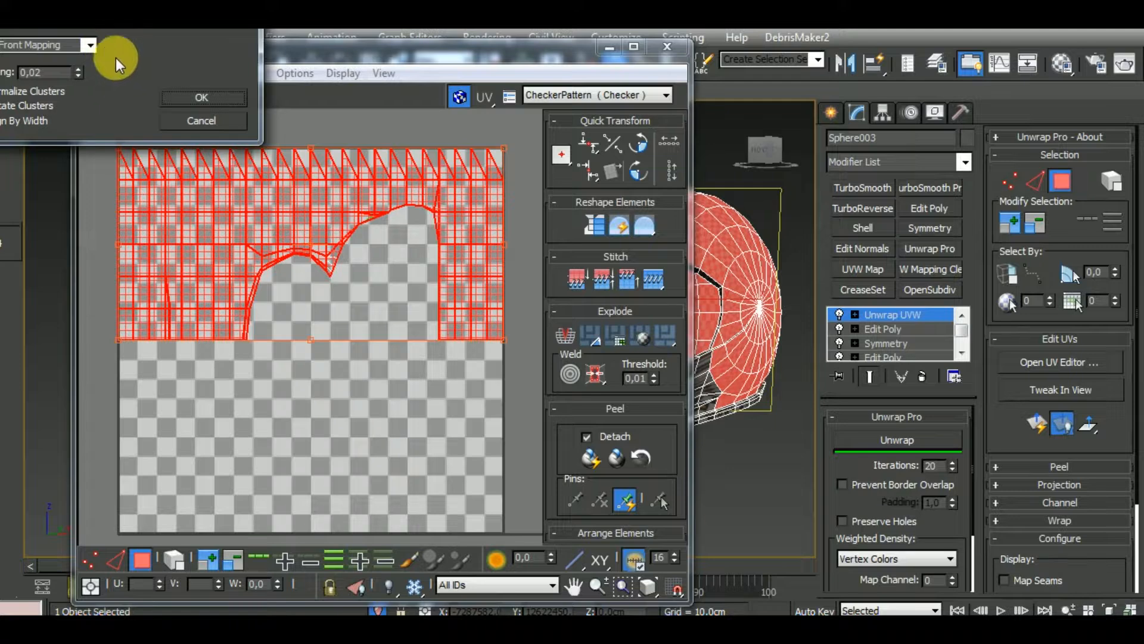
pyautogui.click(215, 120)
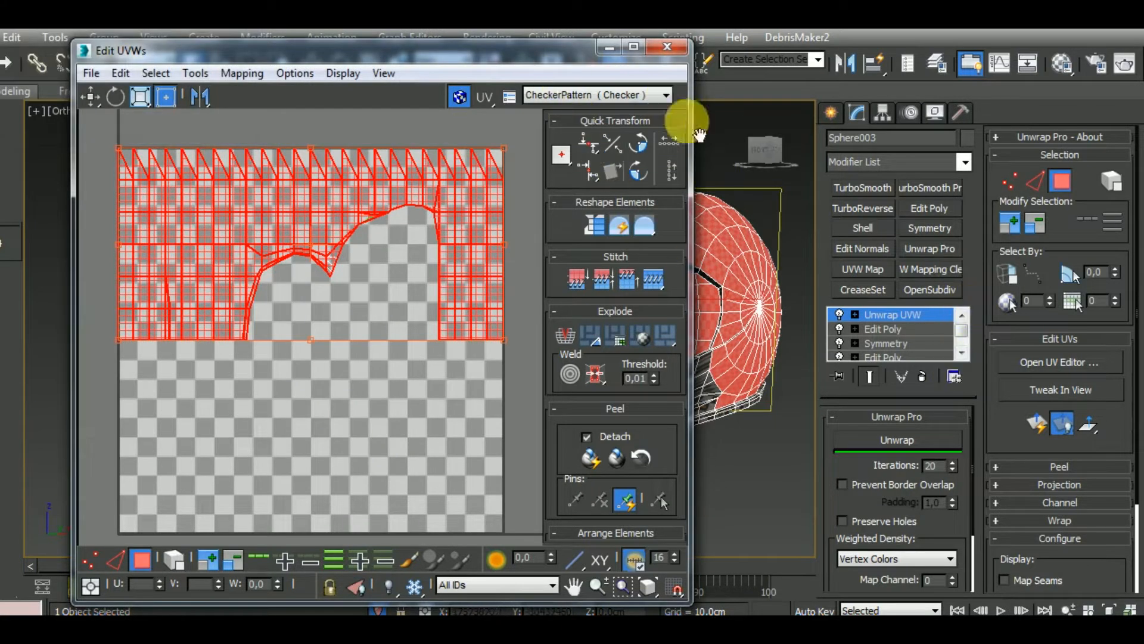
# Try to unwrap the selected shell polygons with Unwrap Pro
pyautogui.moveTo(547, 63); pyautogui.dragTo(482, 51)
pyautogui.click(946, 443)
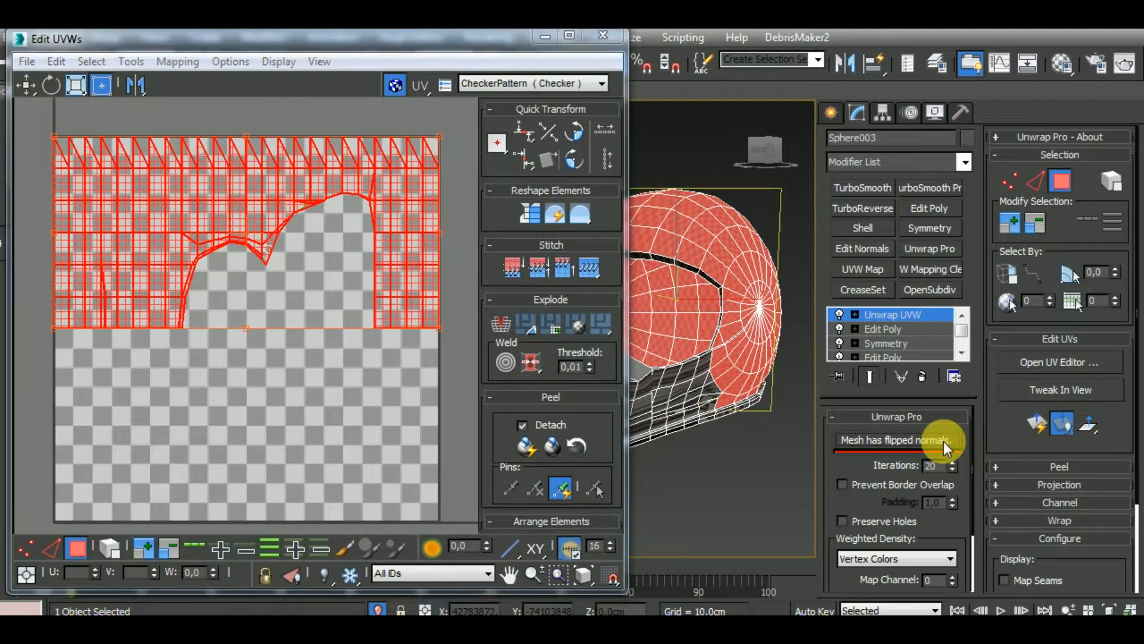
pyautogui.moveTo(309, 287); pyautogui.dragTo(315, 290, button='middle')
# Apply Normal Mapping to the selected shell polygons using Box Mapping with 0.02 spacing
pyautogui.click(177, 61)
pyautogui.click(212, 108)
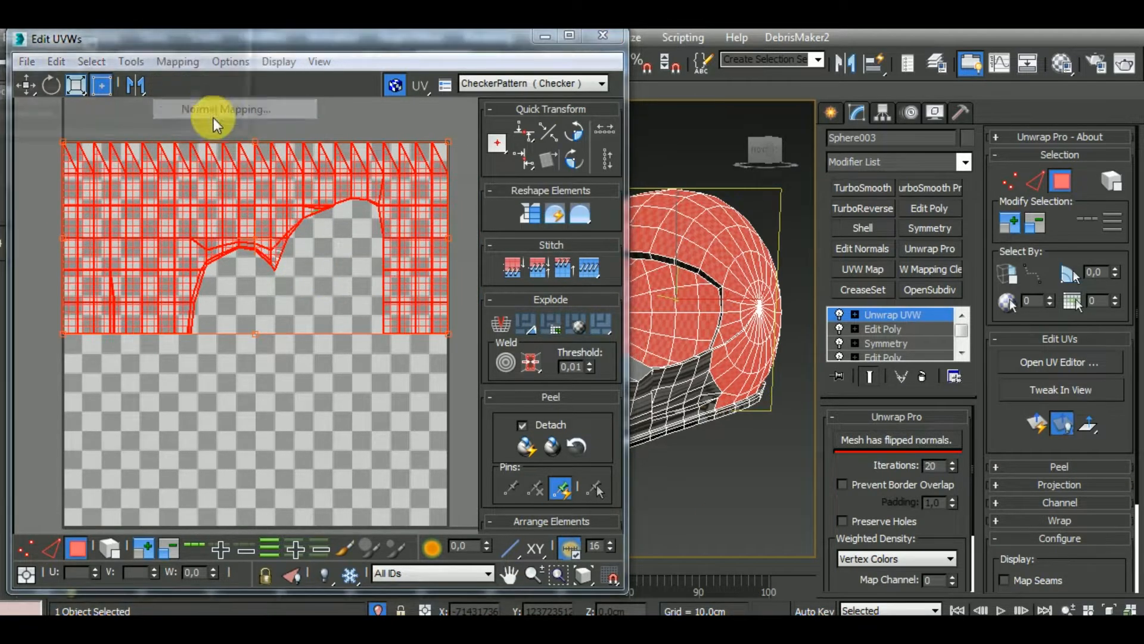
pyautogui.click(89, 45)
pyautogui.click(84, 107)
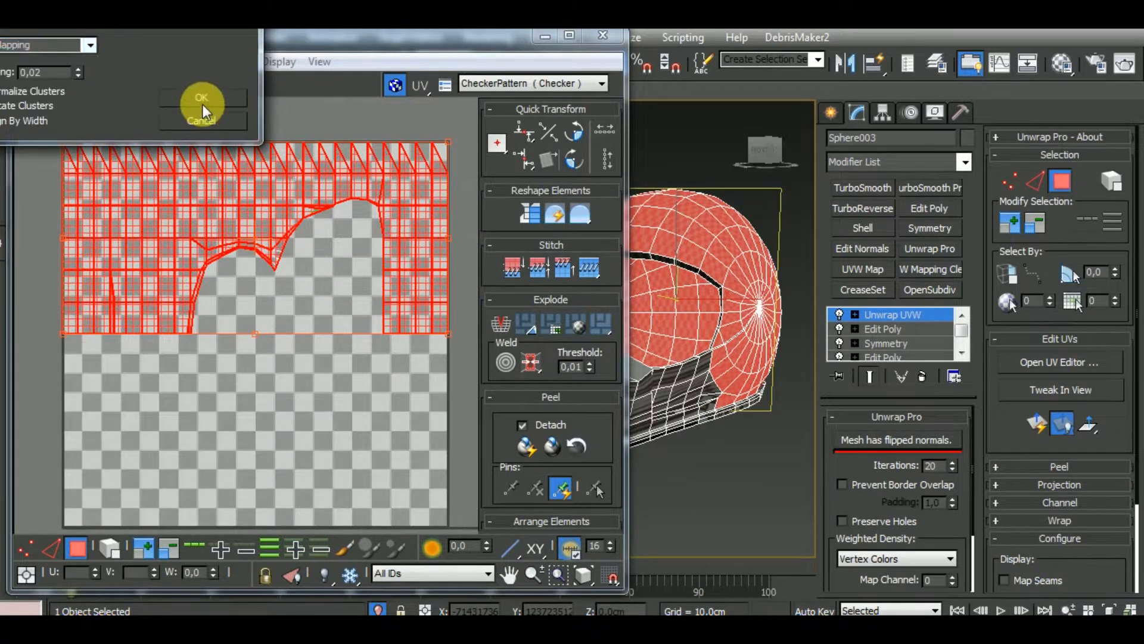
pyautogui.click(199, 98)
pyautogui.moveTo(774, 455); pyautogui.dragTo(787, 452, button='middle')
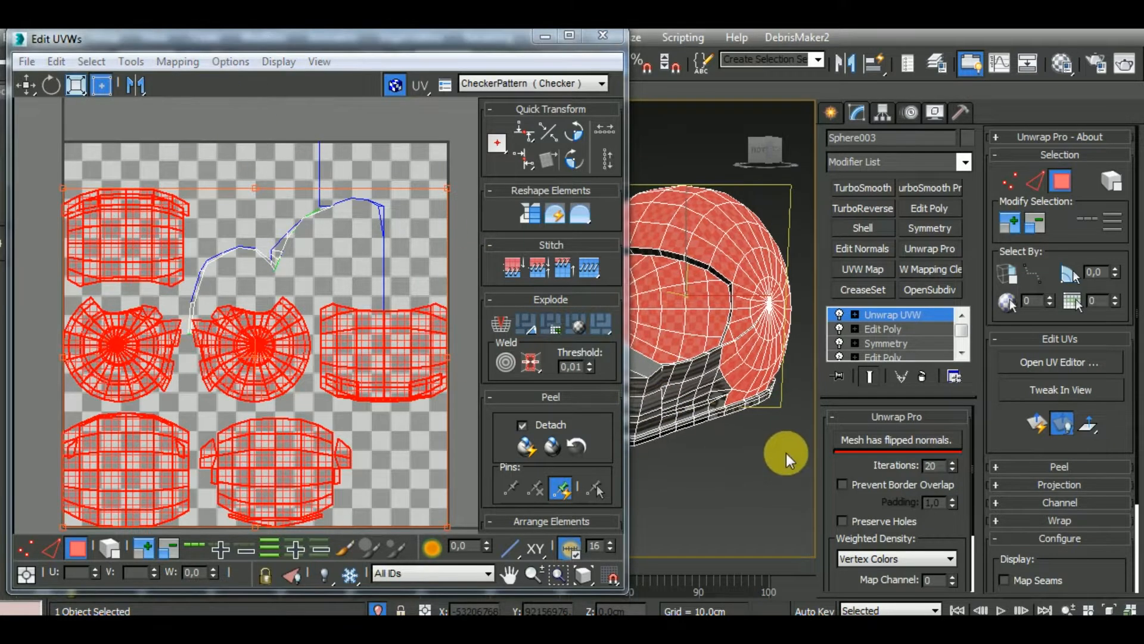
# Enable element selection for UVs and select only the grid-shaped cluster of the rear shell
pyautogui.click(480, 404)
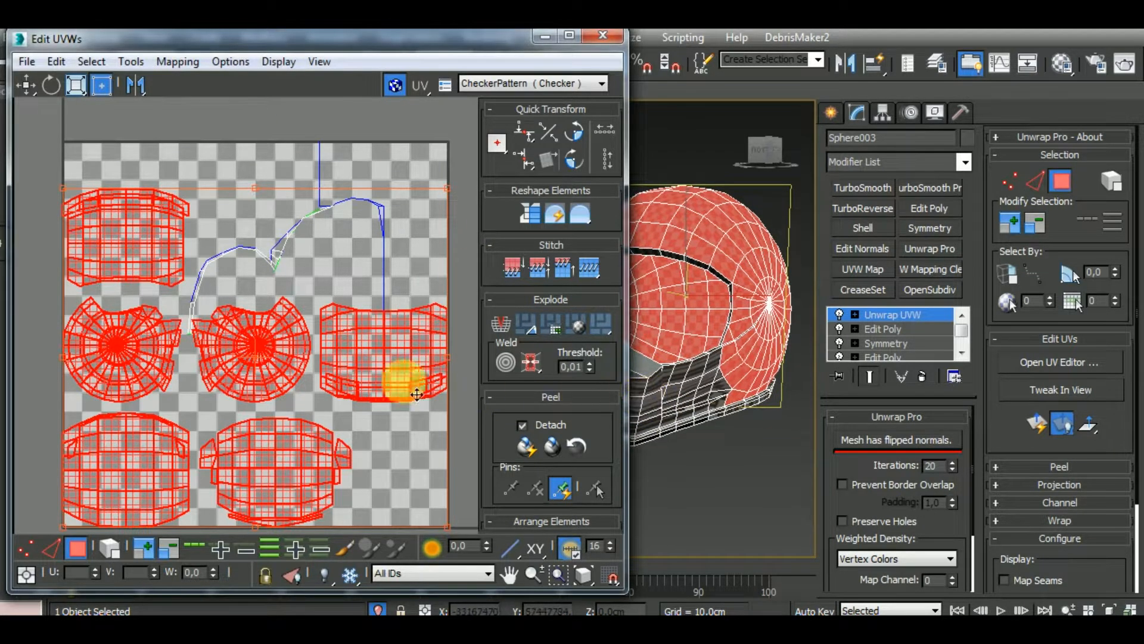
pyautogui.click(122, 550)
pyautogui.click(382, 464)
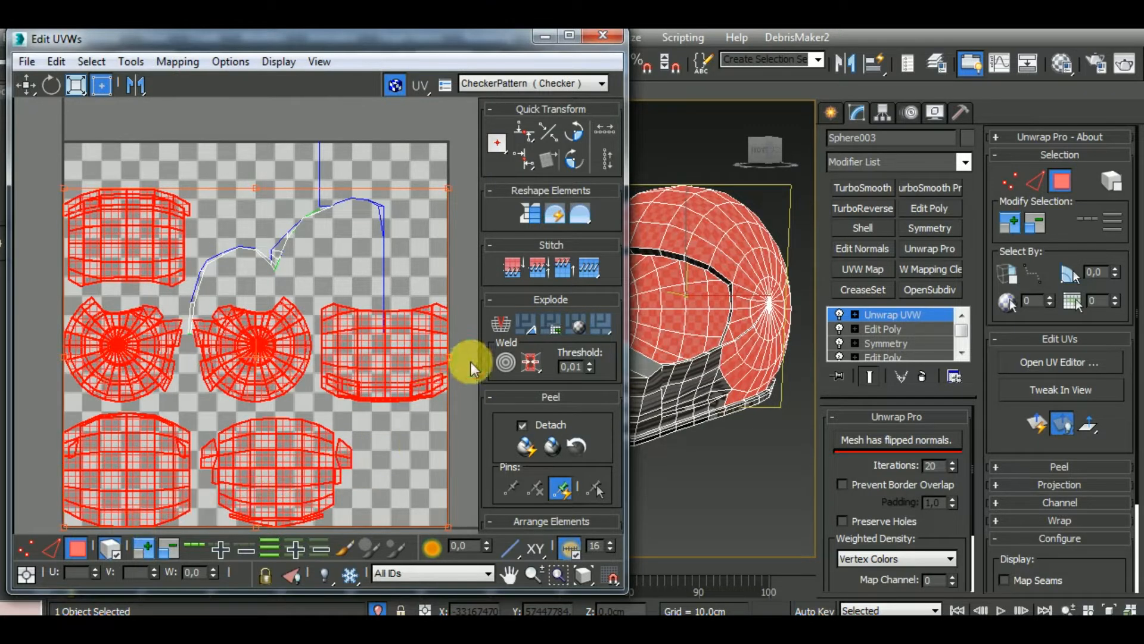
pyautogui.click(471, 368)
pyautogui.click(417, 339)
# Turn on Prevent Border Overlap in the Unwrap Pro settings
pyautogui.scroll(-2, 417, 342)
pyautogui.keyDown('alt'); pyautogui.moveTo(632, 340); pyautogui.dragTo(787, 422, button='middle'); pyautogui.keyUp('alt')
pyautogui.click(865, 442)
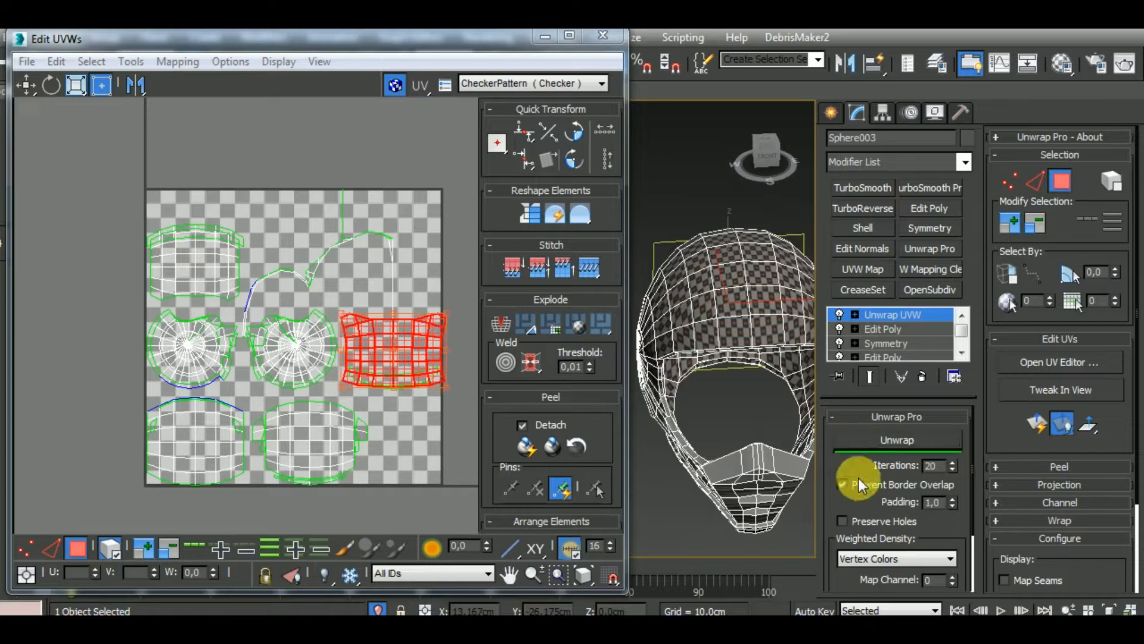
# Move the rear shell cluster out of the UV square into the empty space beside it
pyautogui.moveTo(459, 392); pyautogui.dragTo(384, 379, button='middle')
pyautogui.keyDown('alt'); pyautogui.moveTo(697, 380); pyautogui.dragTo(473, 331, button='middle'); pyautogui.keyUp('alt')
pyautogui.moveTo(363, 340); pyautogui.dragTo(306, 327, button='middle')
pyautogui.moveTo(306, 327); pyautogui.dragTo(518, 300)
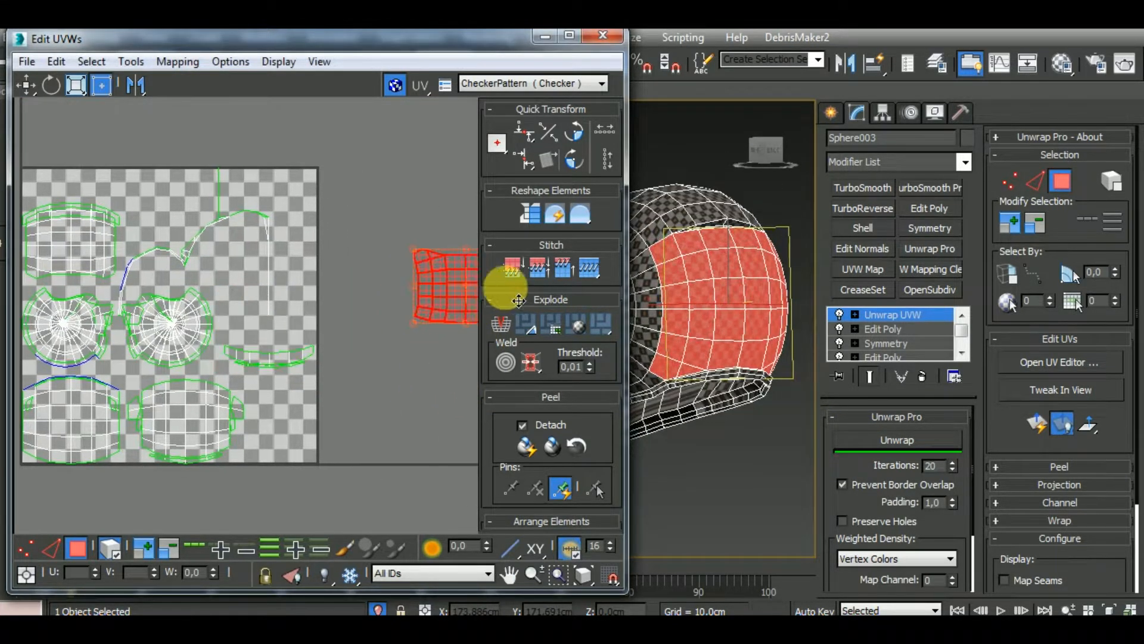
# Move both bottom-row grid clusters and one round side cluster out of the UV square
pyautogui.click(166, 409)
pyautogui.keyDown('alt'); pyautogui.moveTo(723, 375); pyautogui.dragTo(972, 311, button='middle'); pyautogui.keyUp('alt')
pyautogui.moveTo(212, 438); pyautogui.dragTo(451, 525)
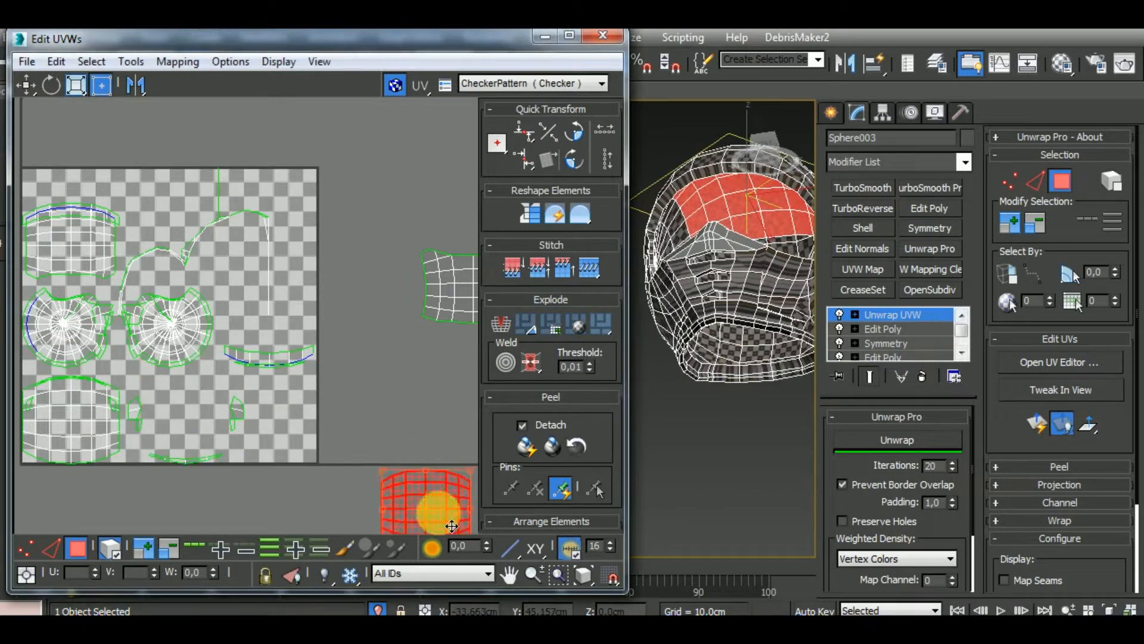
pyautogui.moveTo(79, 434); pyautogui.dragTo(476, 399)
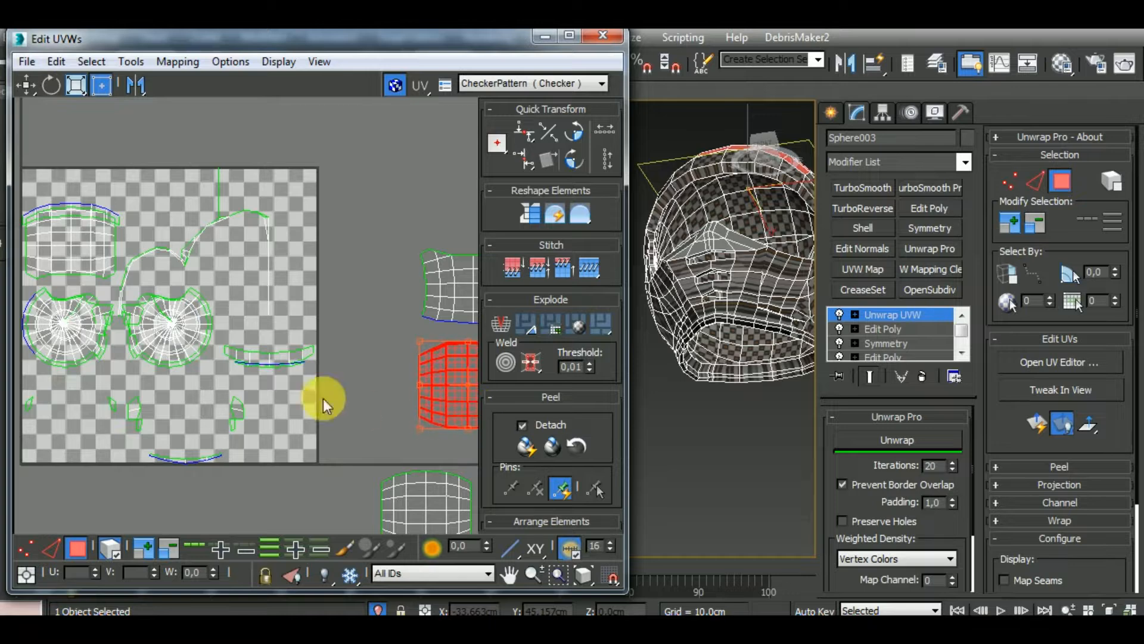
pyautogui.moveTo(173, 338); pyautogui.dragTo(386, 400)
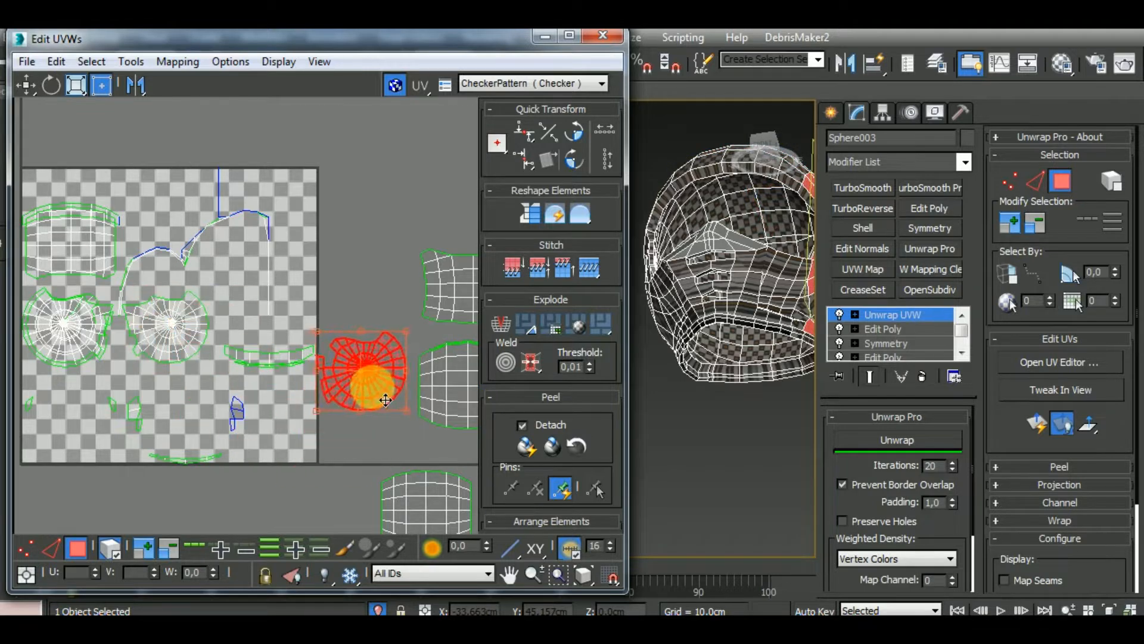
# Move another round side cluster out of the UV square and place it in the empty space below the square
pyautogui.scroll(-5, 278, 432)
pyautogui.click(153, 373)
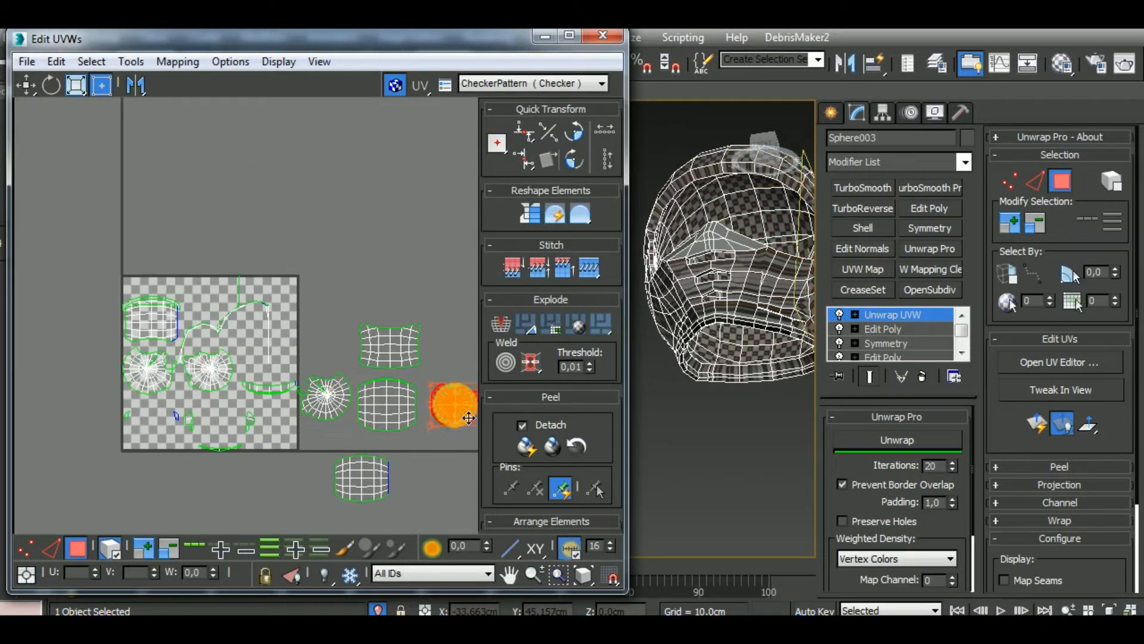
pyautogui.moveTo(469, 417); pyautogui.dragTo(470, 414)
pyautogui.keyDown('alt'); pyautogui.moveTo(701, 402); pyautogui.dragTo(784, 433, button='middle'); pyautogui.keyUp('alt')
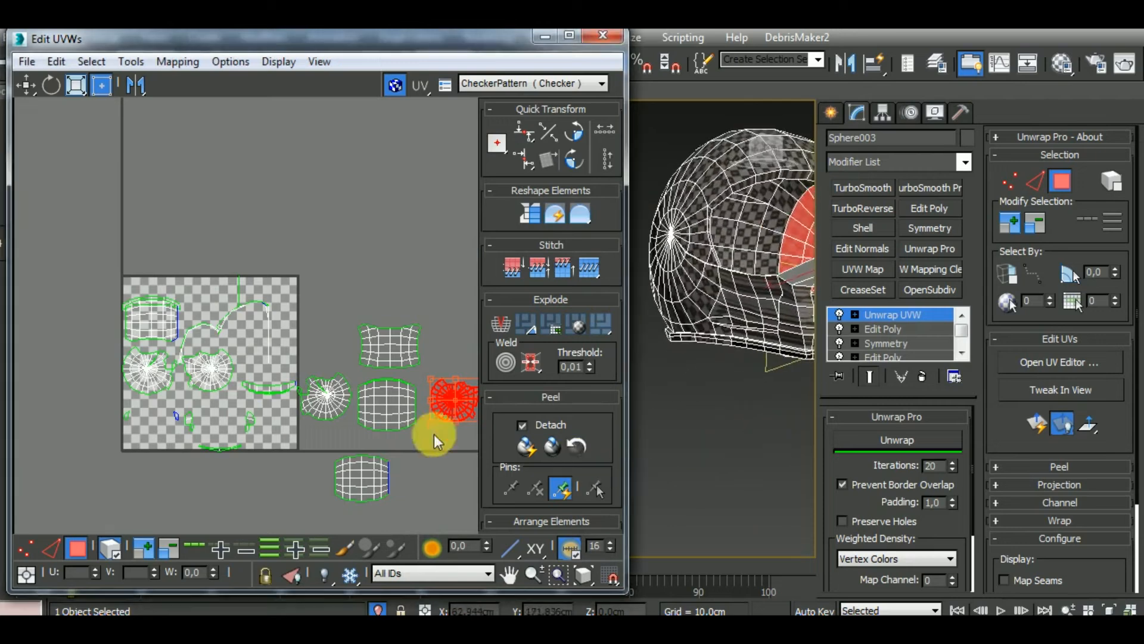
pyautogui.moveTo(463, 418); pyautogui.dragTo(288, 515)
# Move the two remaining round clusters and the upper grid cluster out of the UV square into separate empty spots around it
pyautogui.click(189, 384)
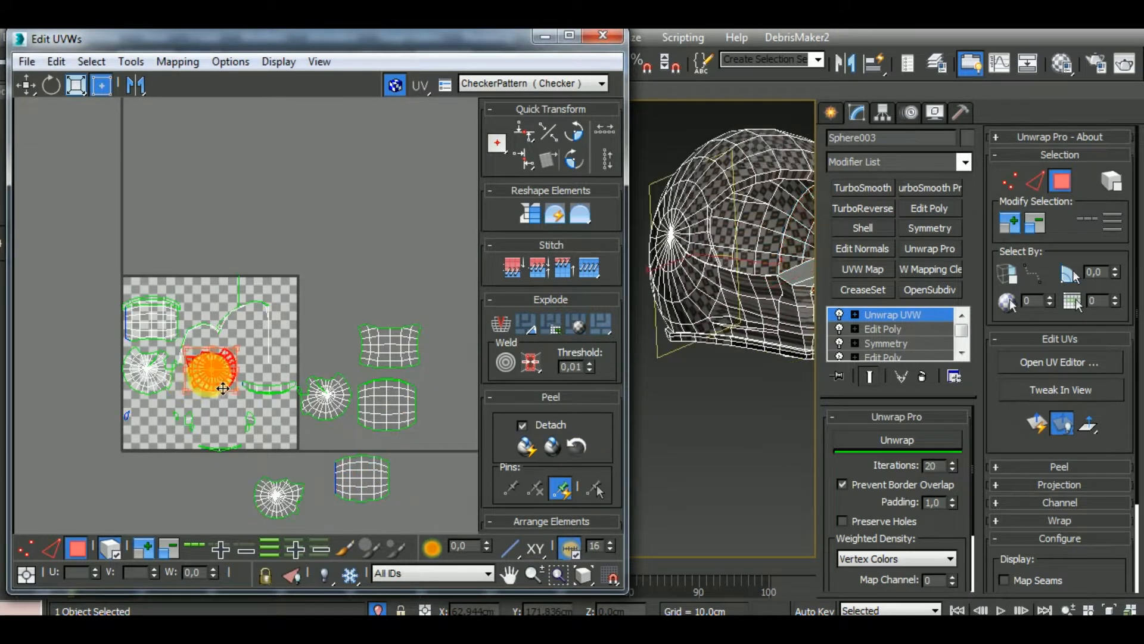
pyautogui.moveTo(231, 389); pyautogui.dragTo(458, 526)
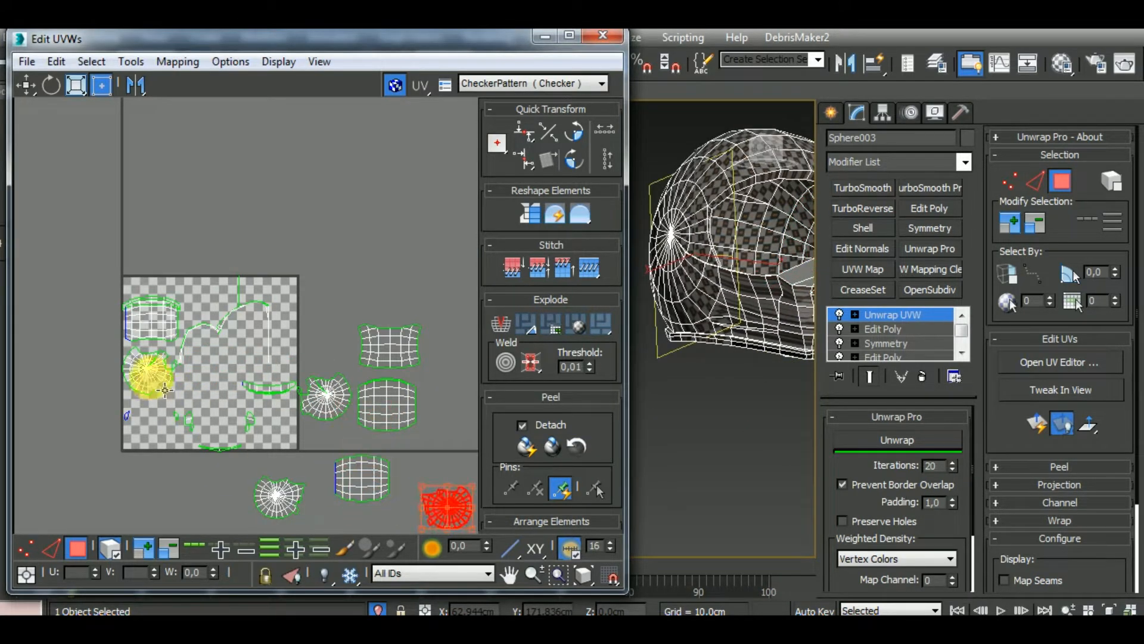
pyautogui.moveTo(166, 390); pyautogui.dragTo(456, 305)
pyautogui.click(149, 319)
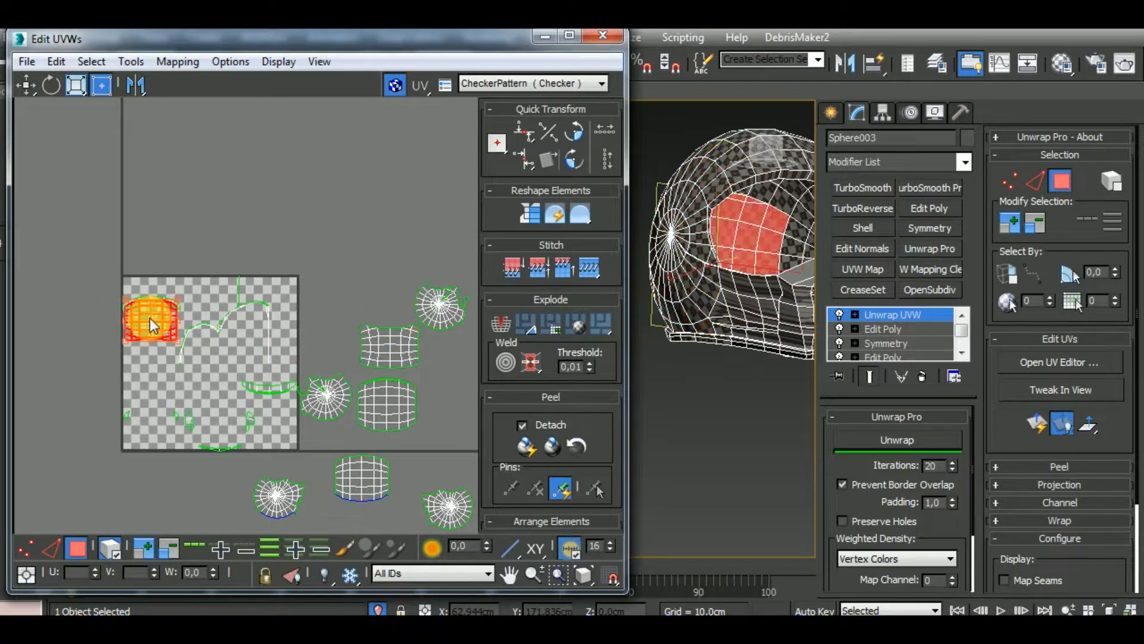
pyautogui.moveTo(166, 332); pyautogui.dragTo(344, 541)
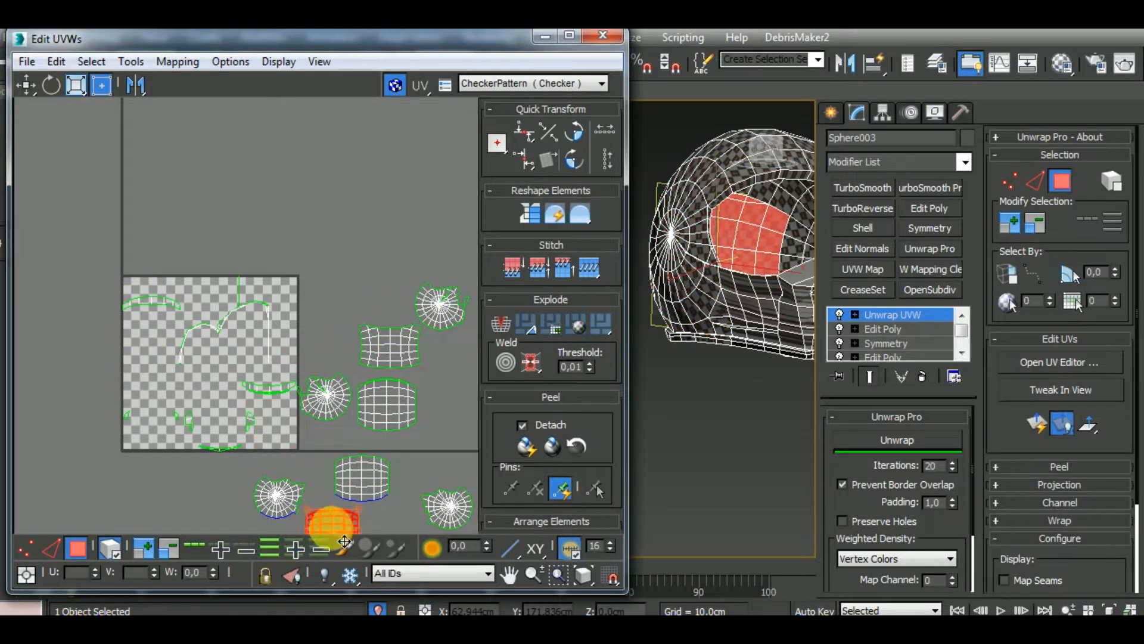
# Narrow the UV editor window to see the helmet, and move the thin curved strip cluster below the UV square
pyautogui.click(273, 392)
pyautogui.keyDown('alt'); pyautogui.moveTo(753, 366); pyautogui.dragTo(426, 400, button='middle'); pyautogui.keyUp('alt')
pyautogui.moveTo(739, 390); pyautogui.dragTo(555, 376, button='middle')
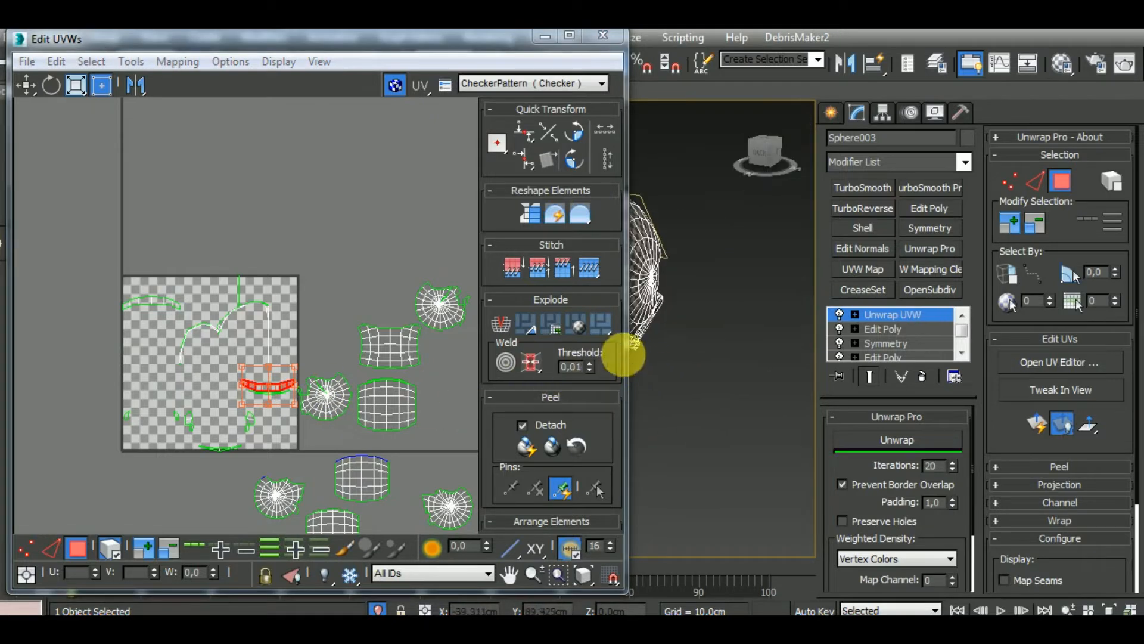
pyautogui.click(622, 356)
pyautogui.moveTo(636, 364); pyautogui.dragTo(470, 366)
pyautogui.keyDown('alt'); pyautogui.moveTo(531, 369); pyautogui.dragTo(638, 266, button='middle'); pyautogui.keyUp('alt')
pyautogui.moveTo(206, 394); pyautogui.dragTo(141, 527)
# Move the forehead band strip beside the UV square above the grid clusters, and widen the UV editor window
pyautogui.moveTo(84, 303); pyautogui.dragTo(313, 298)
pyautogui.keyDown('alt'); pyautogui.moveTo(607, 332); pyautogui.dragTo(721, 397, button='middle'); pyautogui.keyUp('alt')
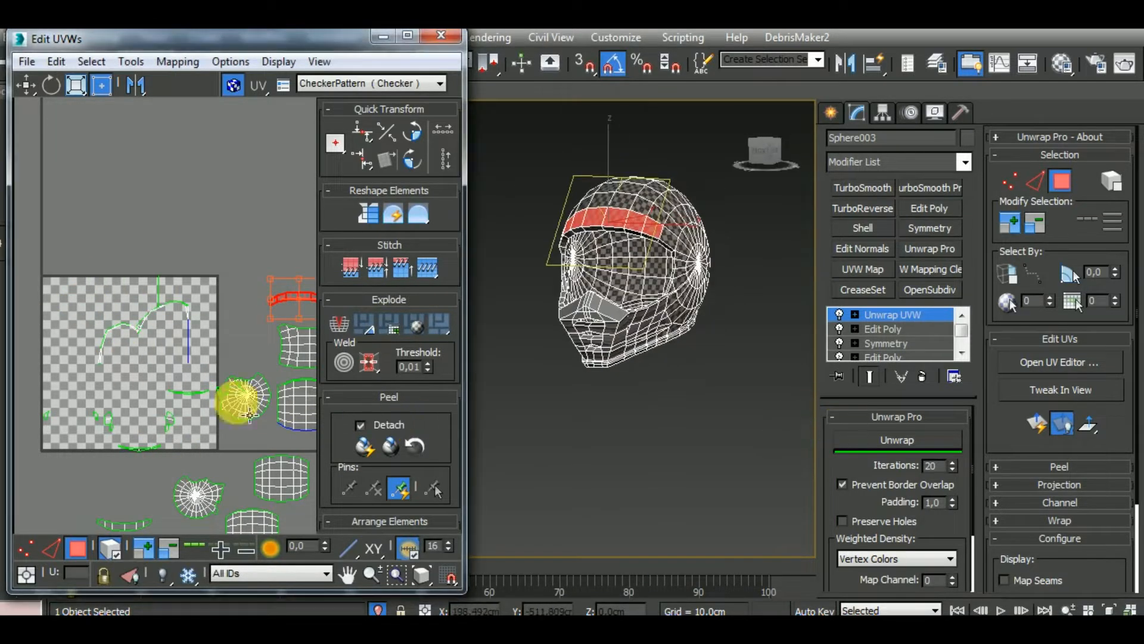
pyautogui.moveTo(238, 404); pyautogui.dragTo(152, 352, button='middle')
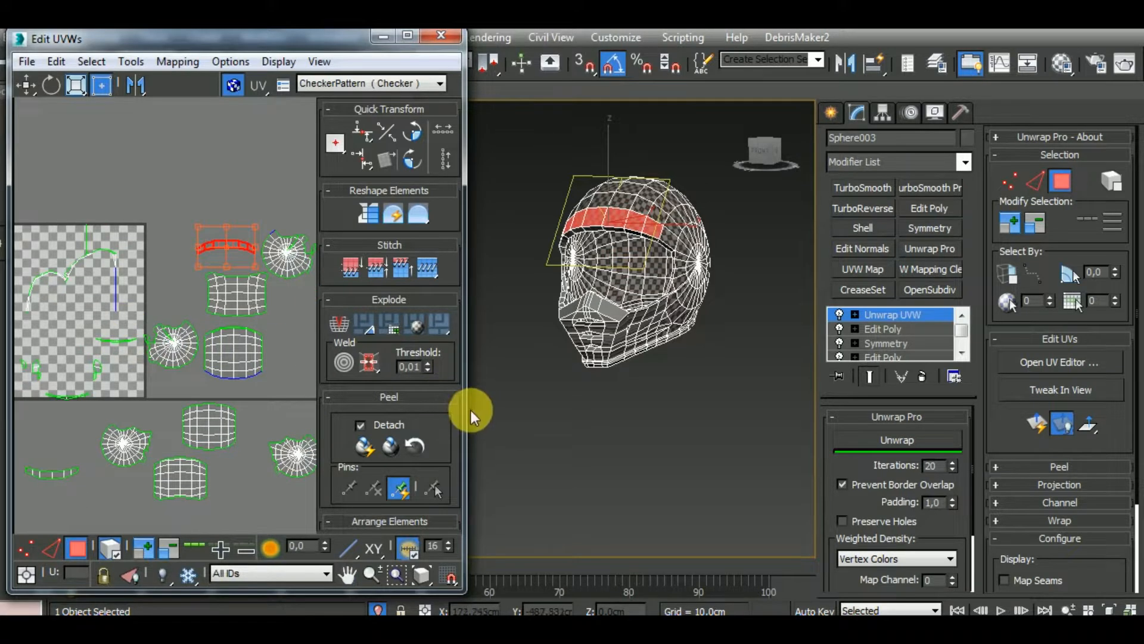
pyautogui.moveTo(486, 414); pyautogui.dragTo(592, 419)
pyautogui.keyDown('alt'); pyautogui.moveTo(593, 419); pyautogui.dragTo(727, 362, button='middle'); pyautogui.keyUp('alt')
pyautogui.scroll(3, 726, 361)
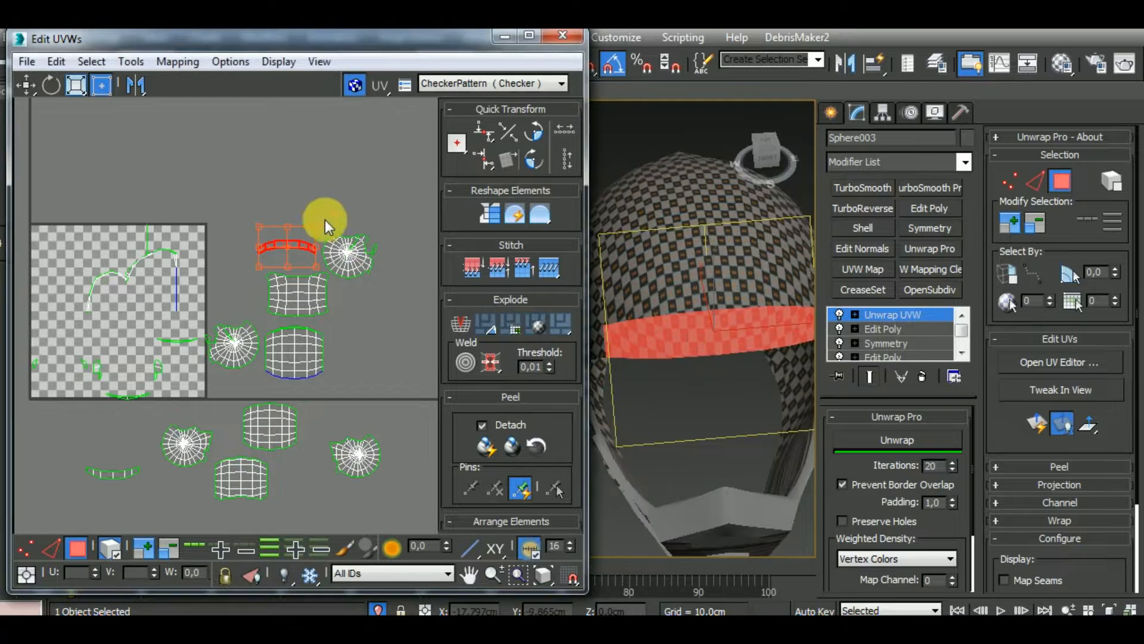
pyautogui.moveTo(390, 323); pyautogui.dragTo(360, 362, button='middle')
pyautogui.scroll(2, 280, 301)
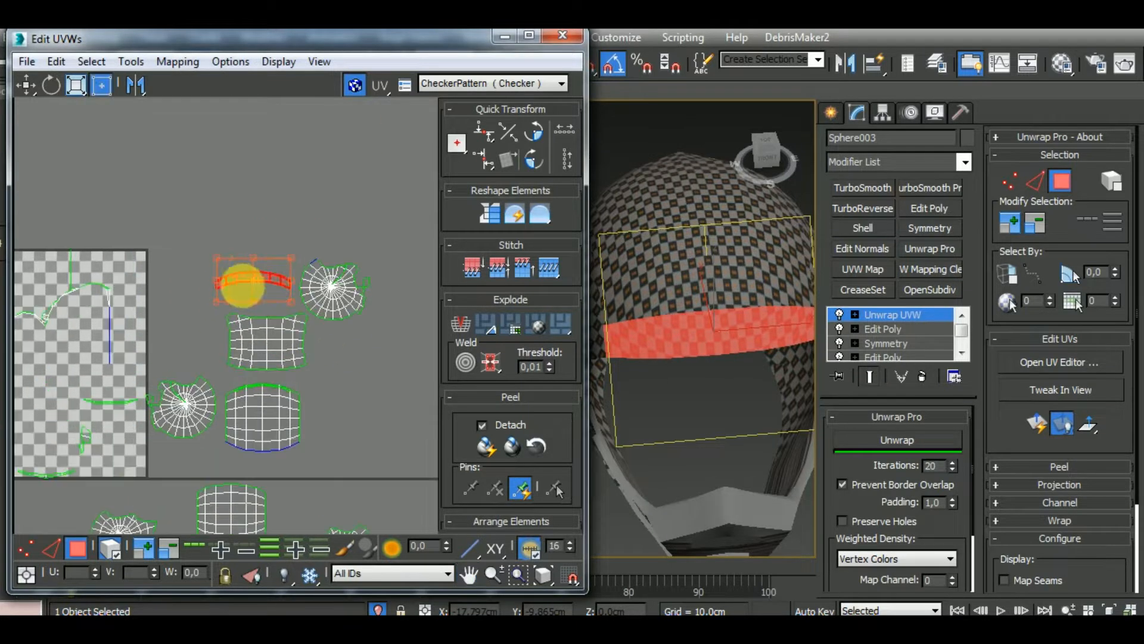
pyautogui.scroll(-2, 328, 370)
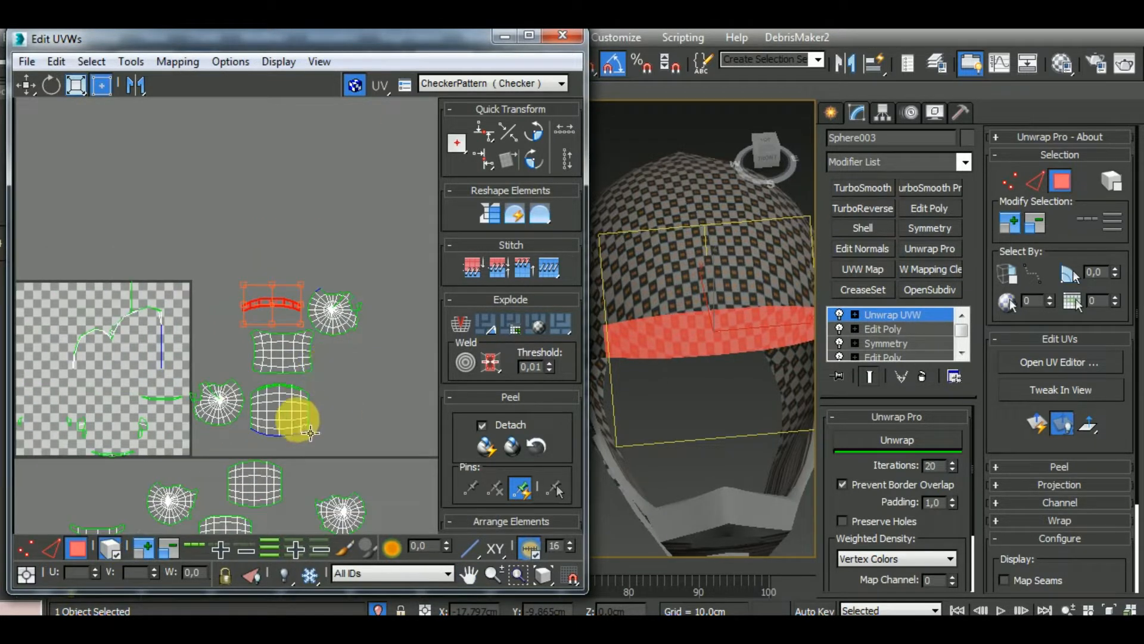
# Stitch the upper border edges of the forehead band strip to the adjoining front shell cluster in edge mode
pyautogui.click(54, 548)
pyautogui.moveTo(287, 325); pyautogui.dragTo(292, 355, button='middle')
pyautogui.scroll(2, 292, 356)
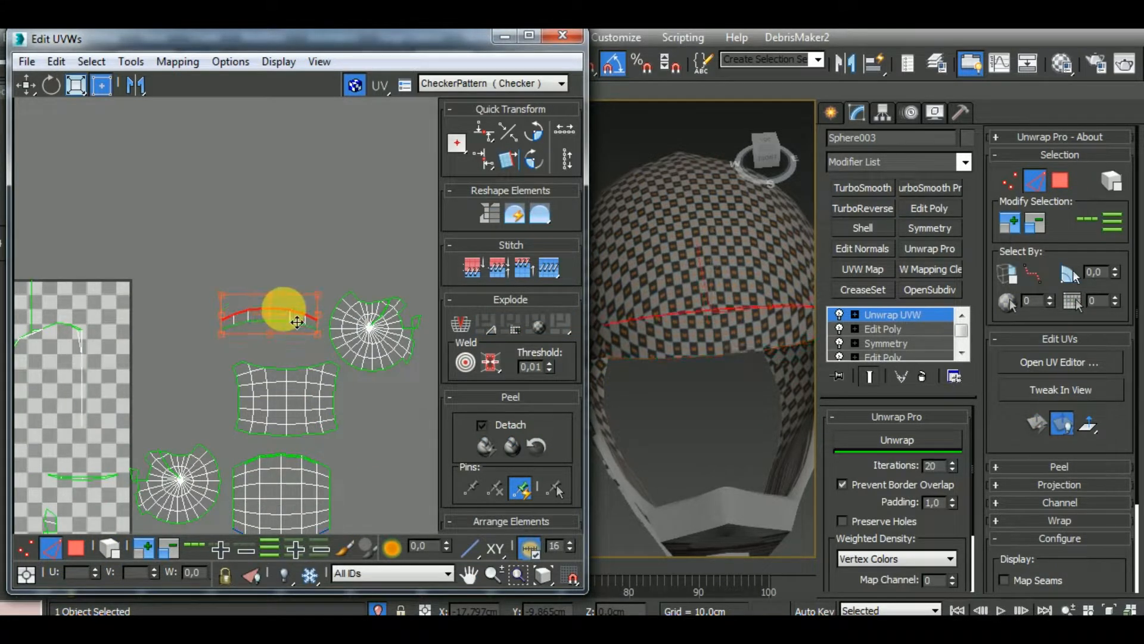
pyautogui.press('s')
pyautogui.scroll(5, 283, 258)
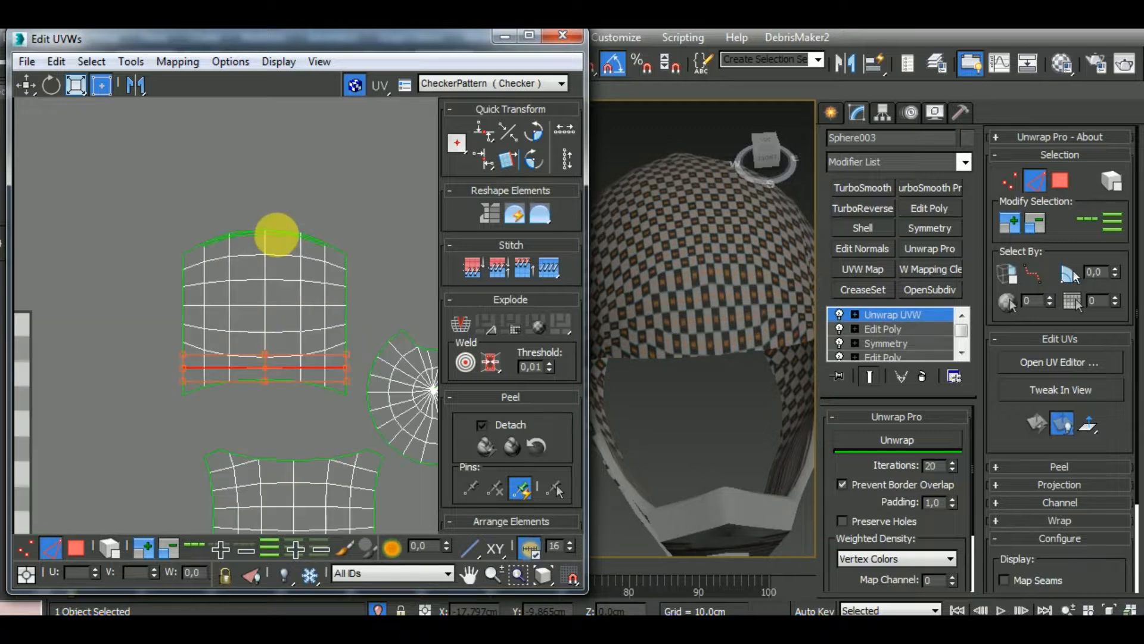
# Stitch the upper border edges of the combined front cluster to the neighbouring rear shell cluster, undoing the first edge attempt
pyautogui.scroll(-2, 290, 247)
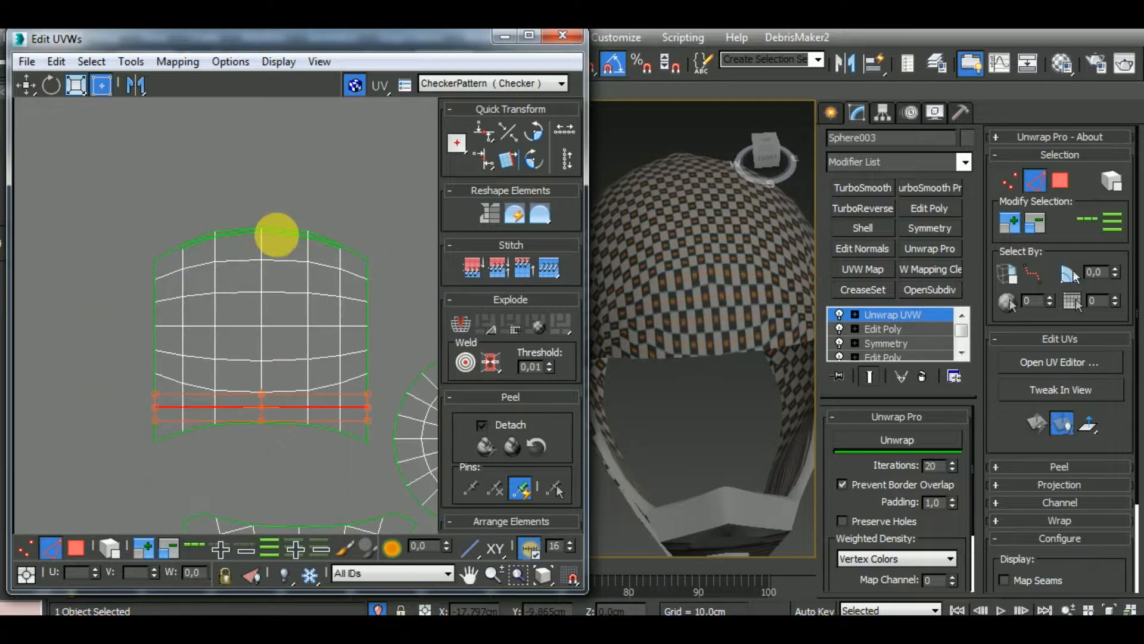
pyautogui.click(353, 251)
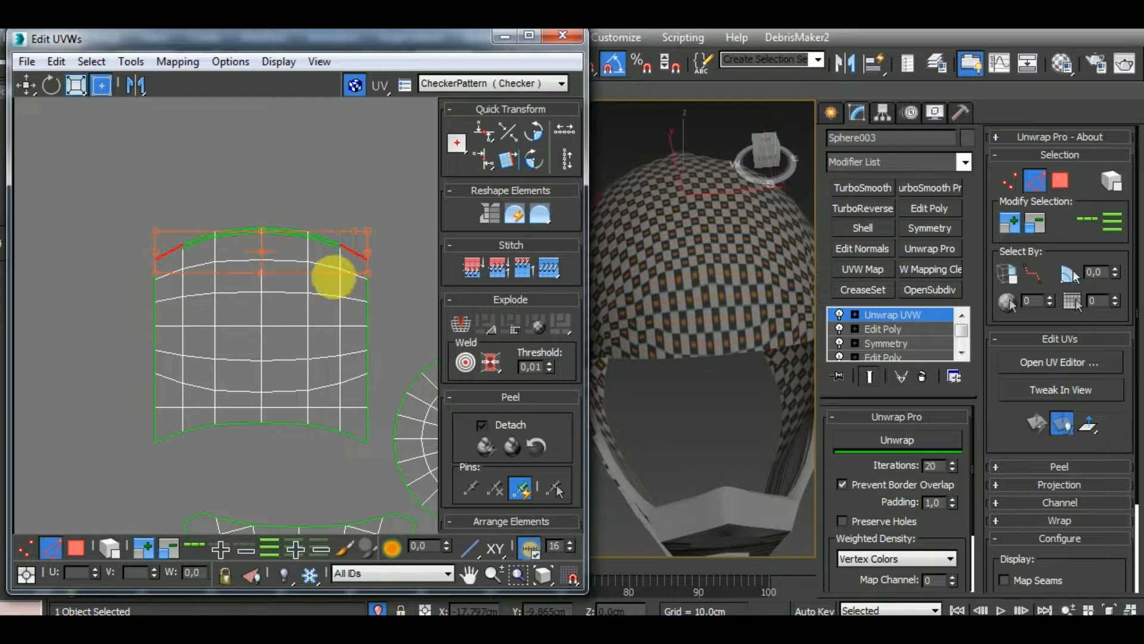
pyautogui.hotkey('ctrl', 'z')
pyautogui.scroll(-5, 690, 319)
pyautogui.keyDown('alt'); pyautogui.moveTo(683, 340); pyautogui.dragTo(341, 422, button='middle'); pyautogui.keyUp('alt')
pyautogui.scroll(1, 243, 338)
pyautogui.scroll(1, 244, 339)
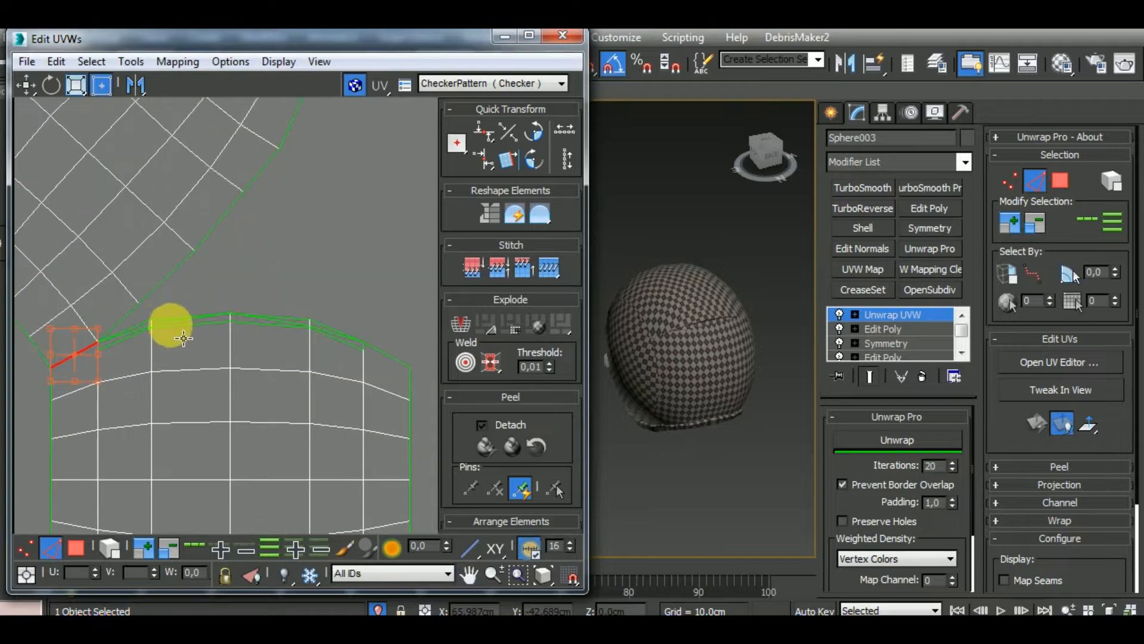
pyautogui.hotkey('ctrl', 'w')
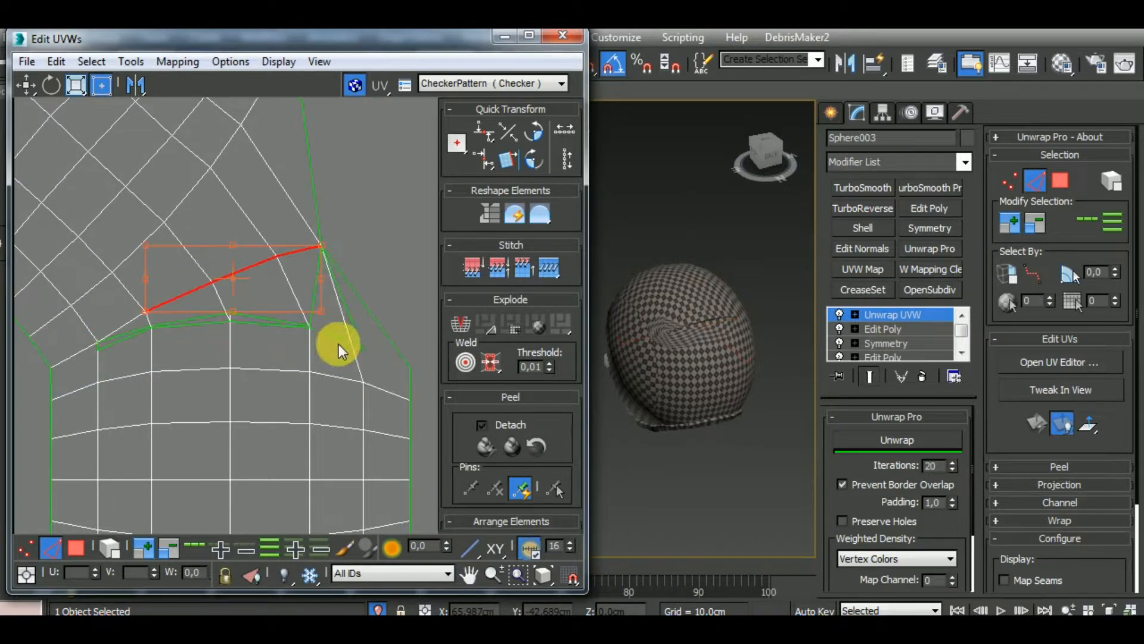
pyautogui.scroll(-5, 384, 292)
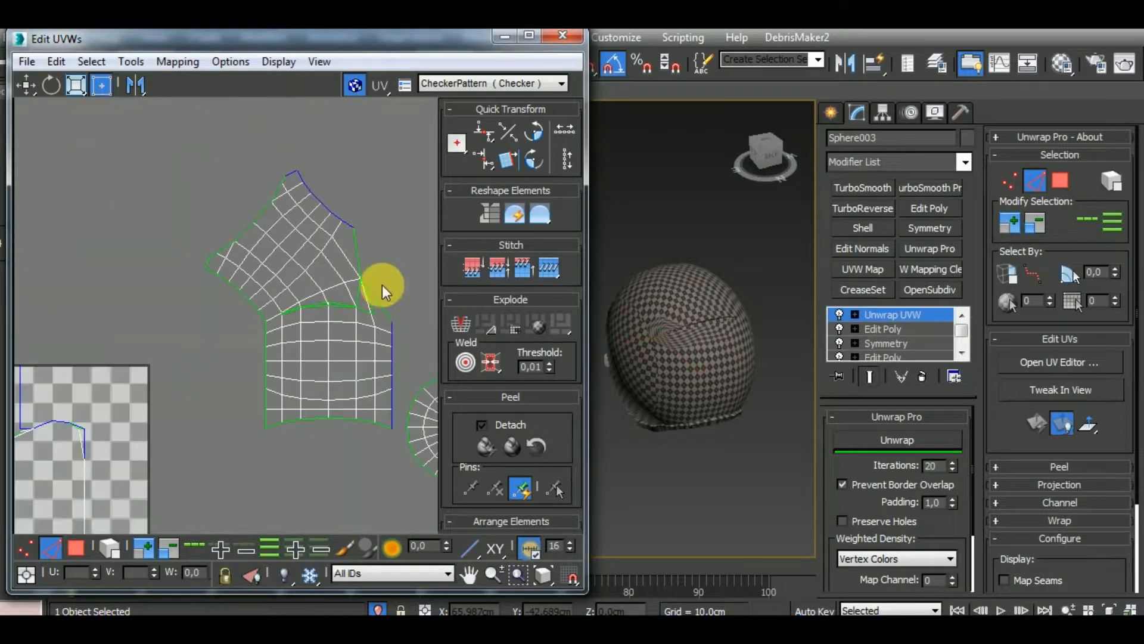
pyautogui.scroll(-2, 326, 386)
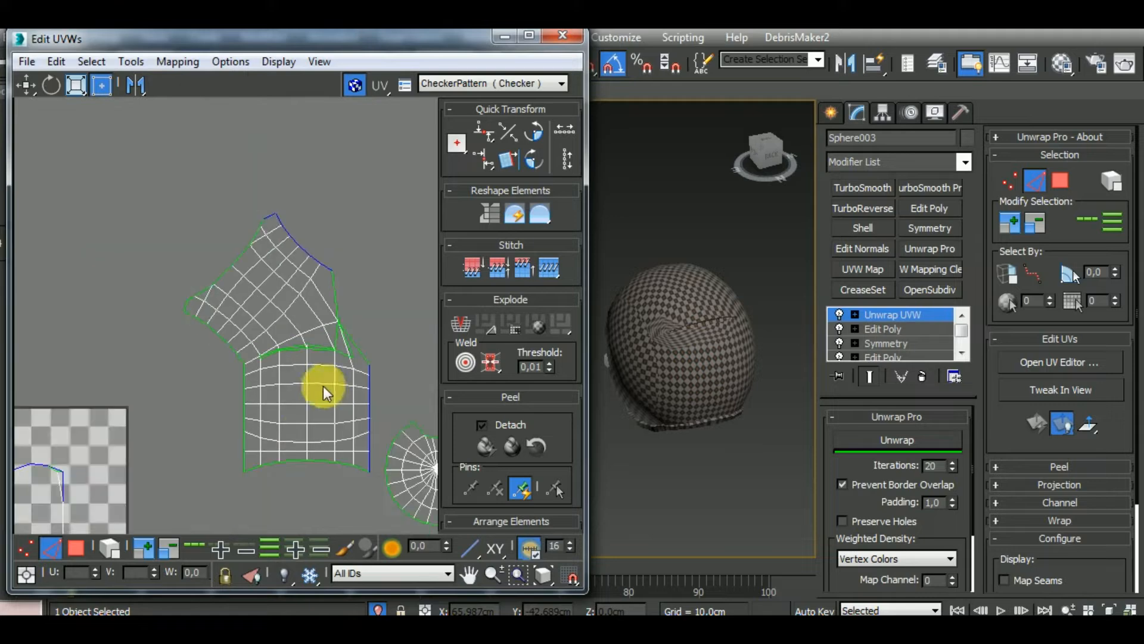
# Select the whole joined shell cluster as an element and run Unwrap on it, then clear its selection
pyautogui.click(112, 547)
pyautogui.click(332, 418)
pyautogui.click(913, 442)
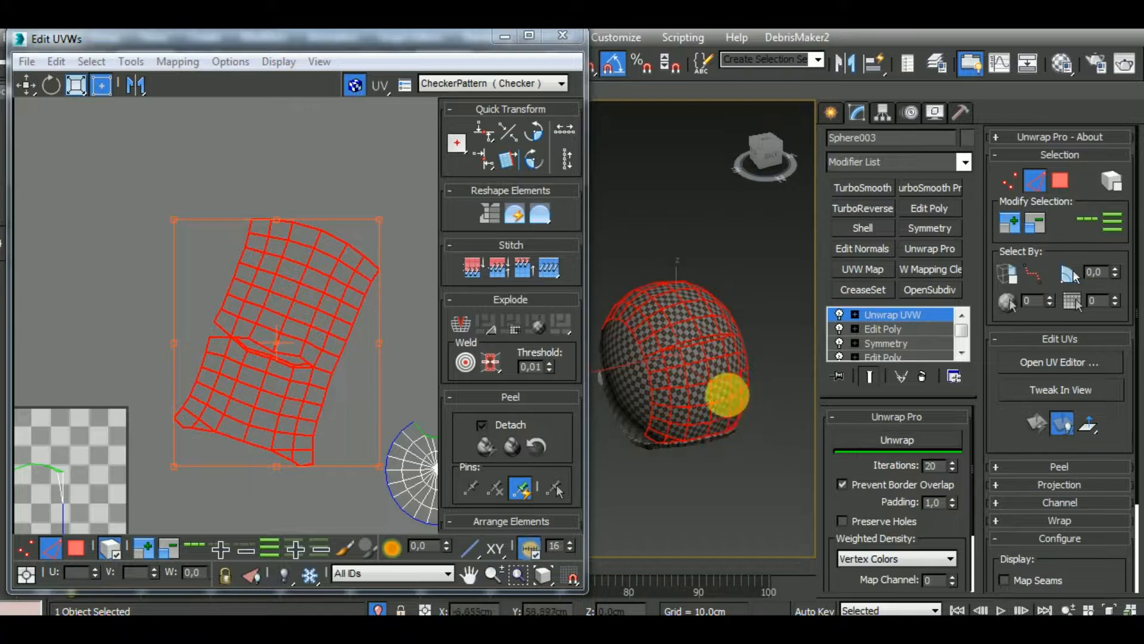
pyautogui.scroll(10, 685, 336)
pyautogui.scroll(-10, 702, 352)
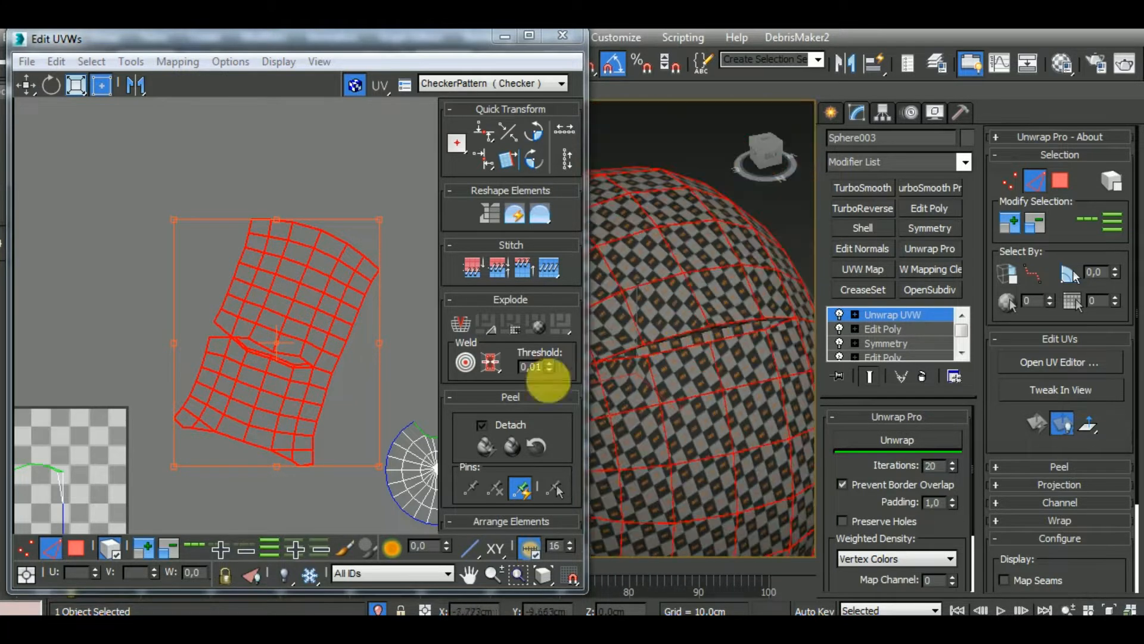
pyautogui.click(109, 320)
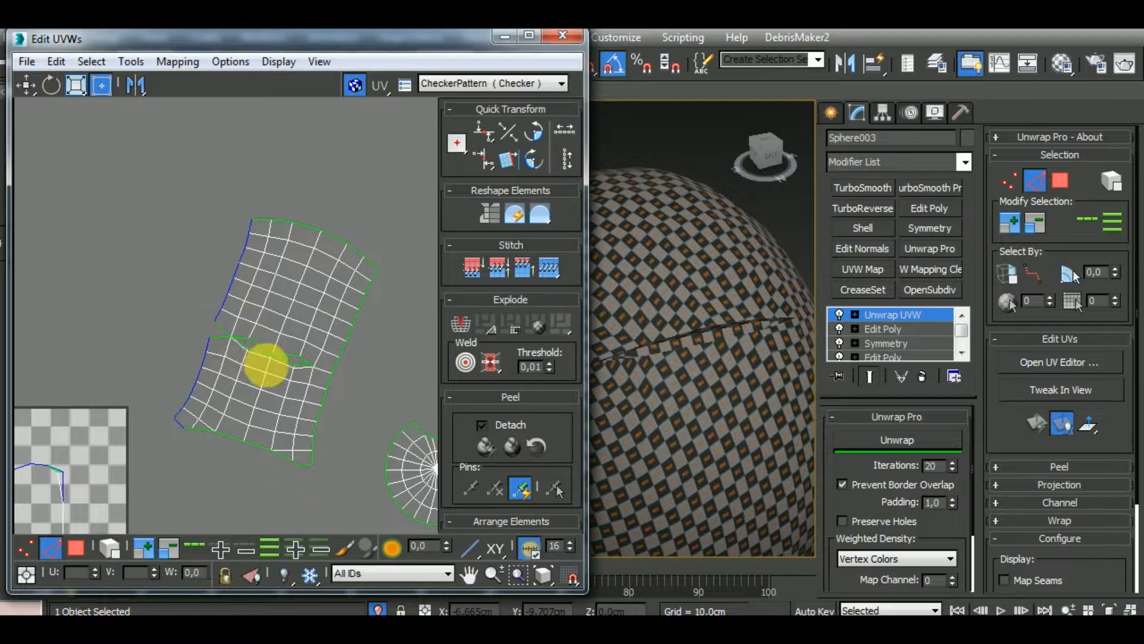
# Stitch the open border edges at both ends of the gap between the two halves of the shell cluster
pyautogui.scroll(-3, 231, 350)
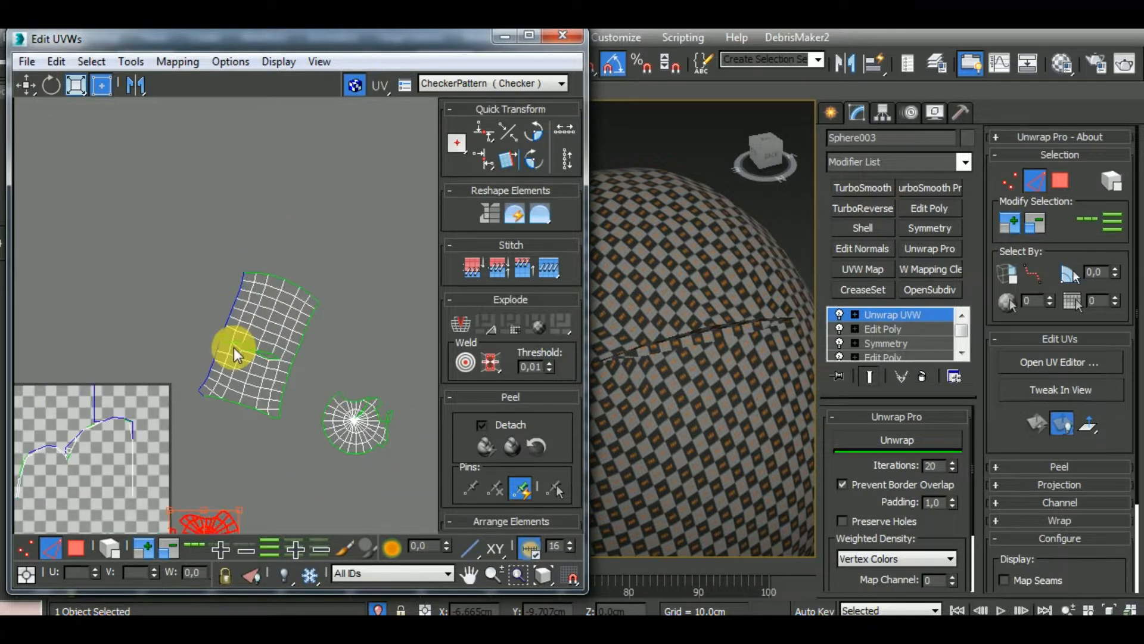
pyautogui.scroll(5, 242, 355)
pyautogui.scroll(5, 244, 357)
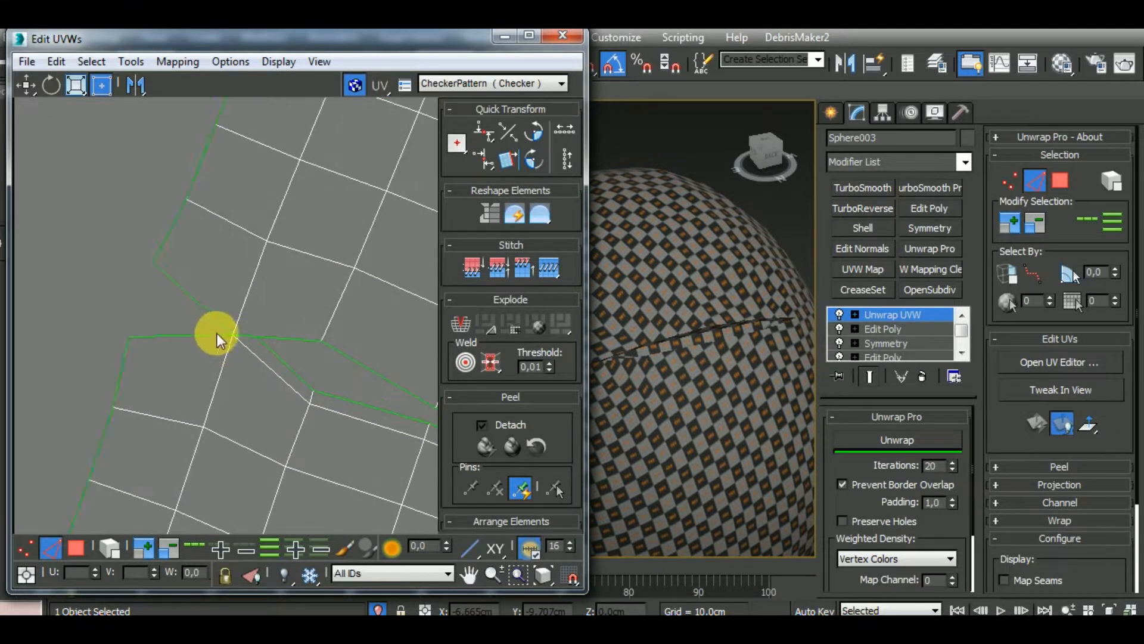
pyautogui.scroll(5, 226, 335)
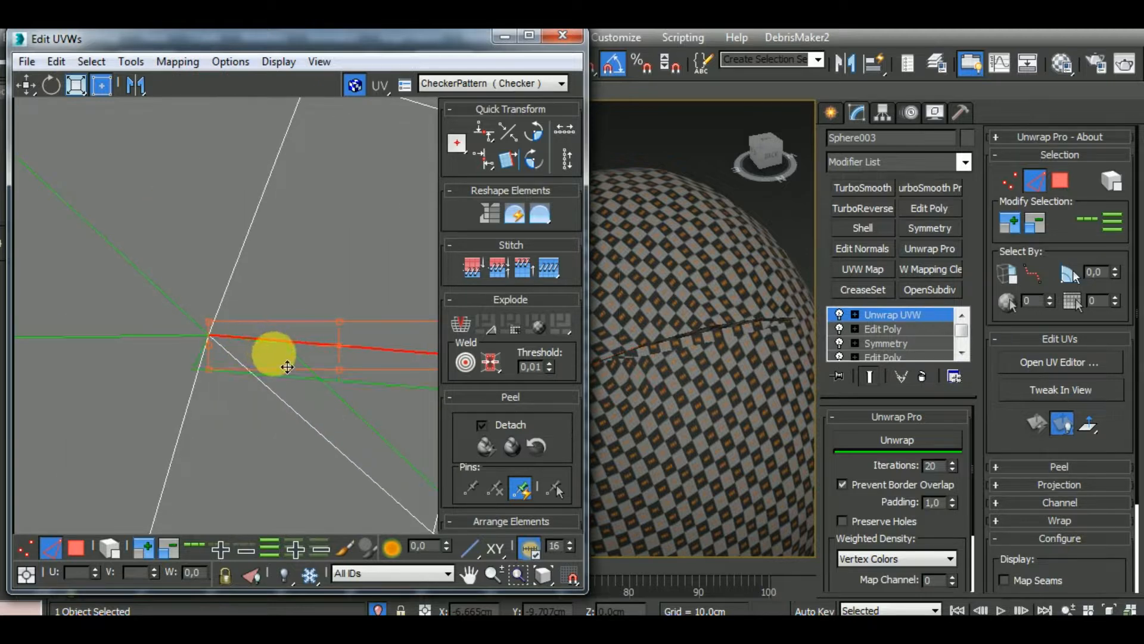
pyautogui.scroll(-4, 287, 366)
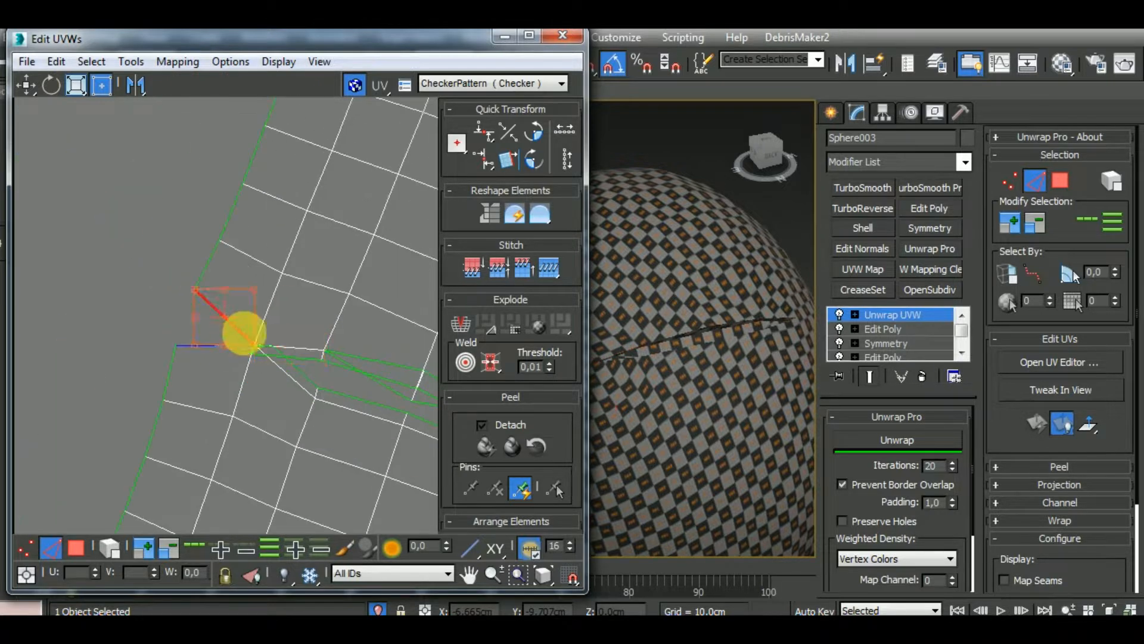
pyautogui.scroll(-2, 295, 360)
pyautogui.moveTo(361, 403); pyautogui.dragTo(228, 382, button='middle')
# Break the thin polygons along the gap off the shell cluster in polygon mode and move them to the empty space beside it
pyautogui.click(78, 547)
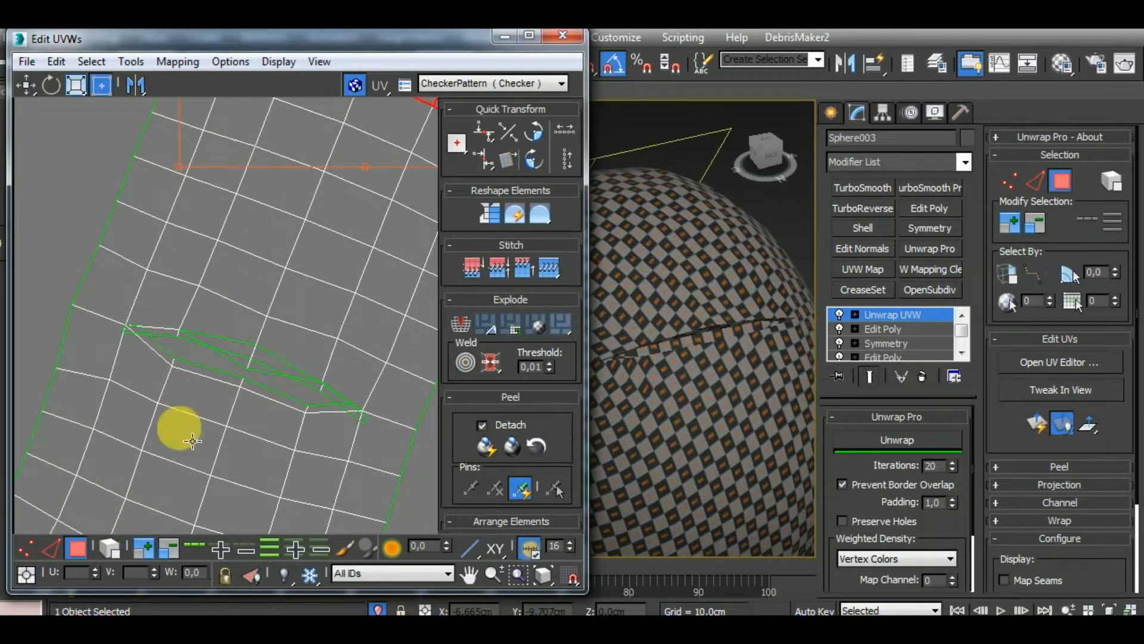
pyautogui.click(239, 358)
pyautogui.scroll(3, 238, 383)
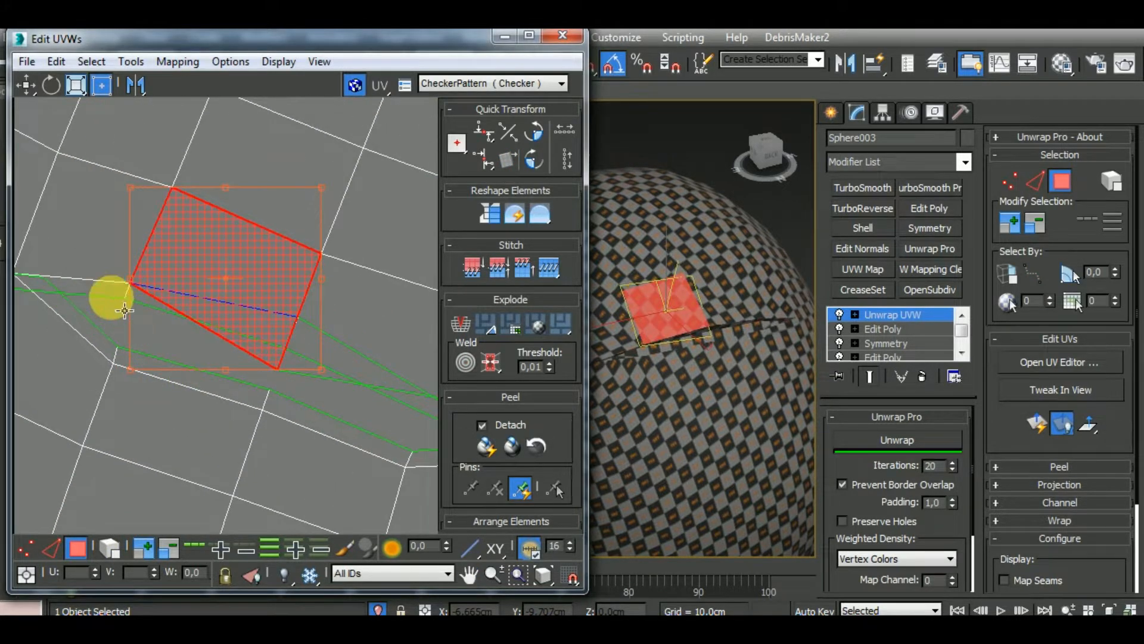
pyautogui.moveTo(125, 310); pyautogui.dragTo(177, 320)
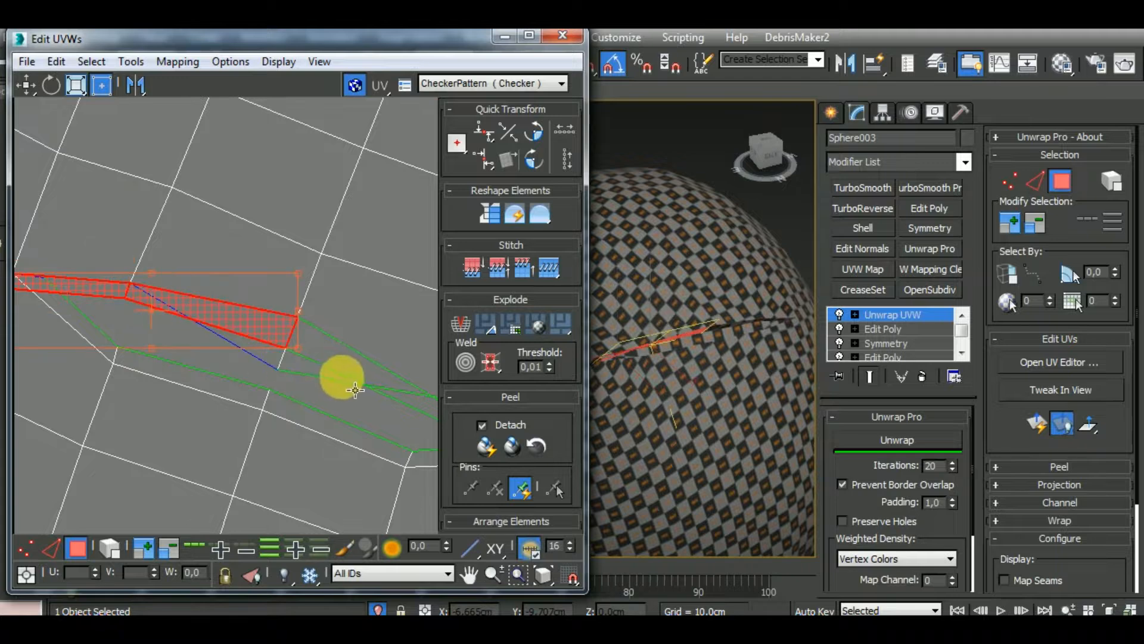
pyautogui.keyDown('ctrl'); pyautogui.click(427, 418); pyautogui.keyUp('ctrl')
pyautogui.keyDown('alt'); pyautogui.moveTo(737, 406); pyautogui.dragTo(717, 368, button='middle'); pyautogui.keyUp('alt')
pyautogui.keyDown('ctrl'); pyautogui.click(349, 434); pyautogui.keyUp('ctrl')
pyautogui.moveTo(356, 446); pyautogui.dragTo(225, 409, button='middle')
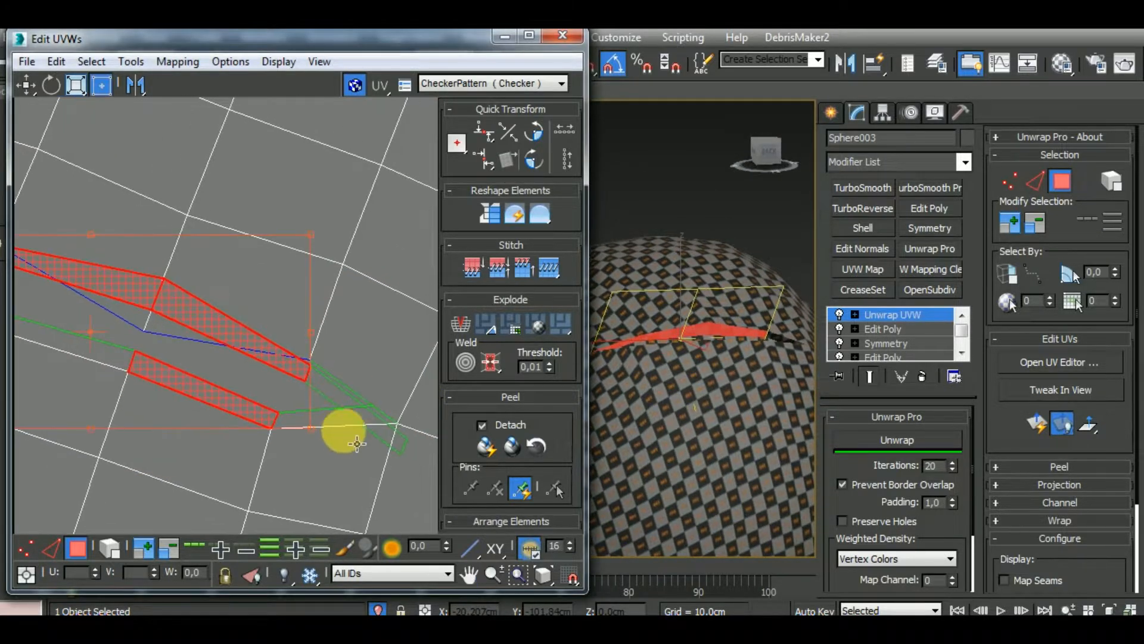
pyautogui.keyDown('ctrl'); pyautogui.click(343, 421); pyautogui.keyUp('ctrl')
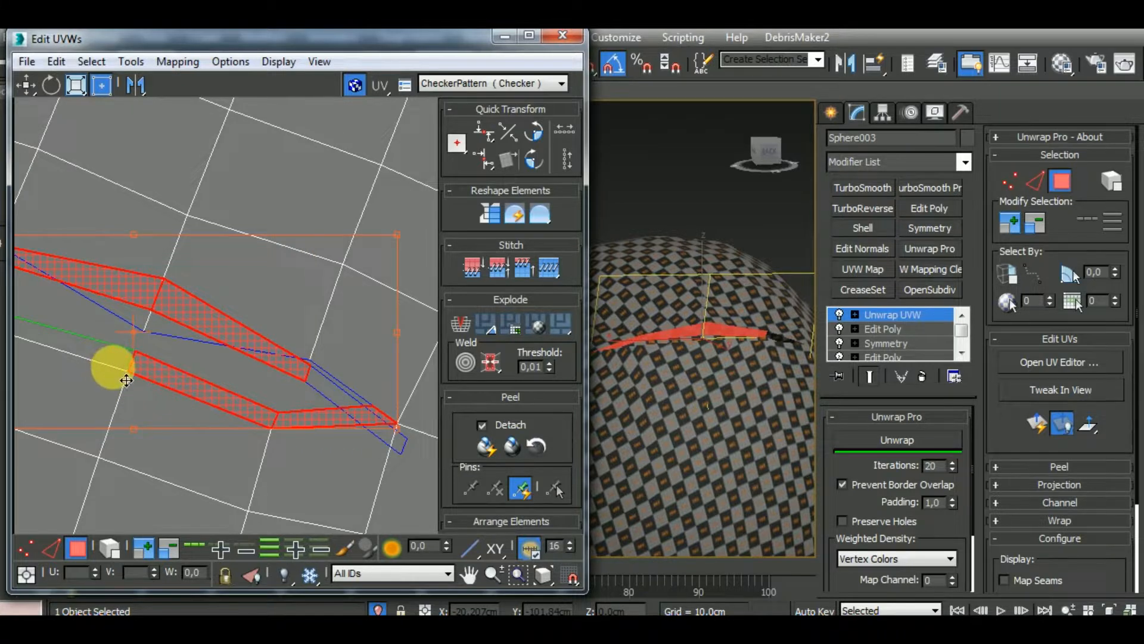
pyautogui.moveTo(89, 367); pyautogui.dragTo(247, 404, button='middle')
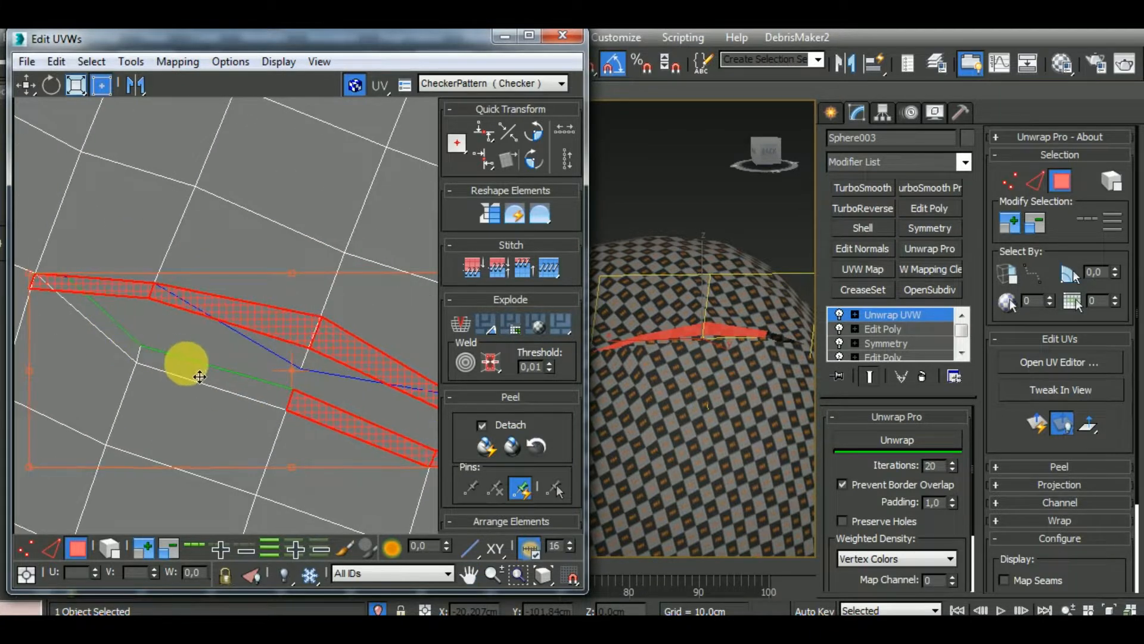
pyautogui.scroll(-6, 222, 346)
pyautogui.rightClick(257, 361)
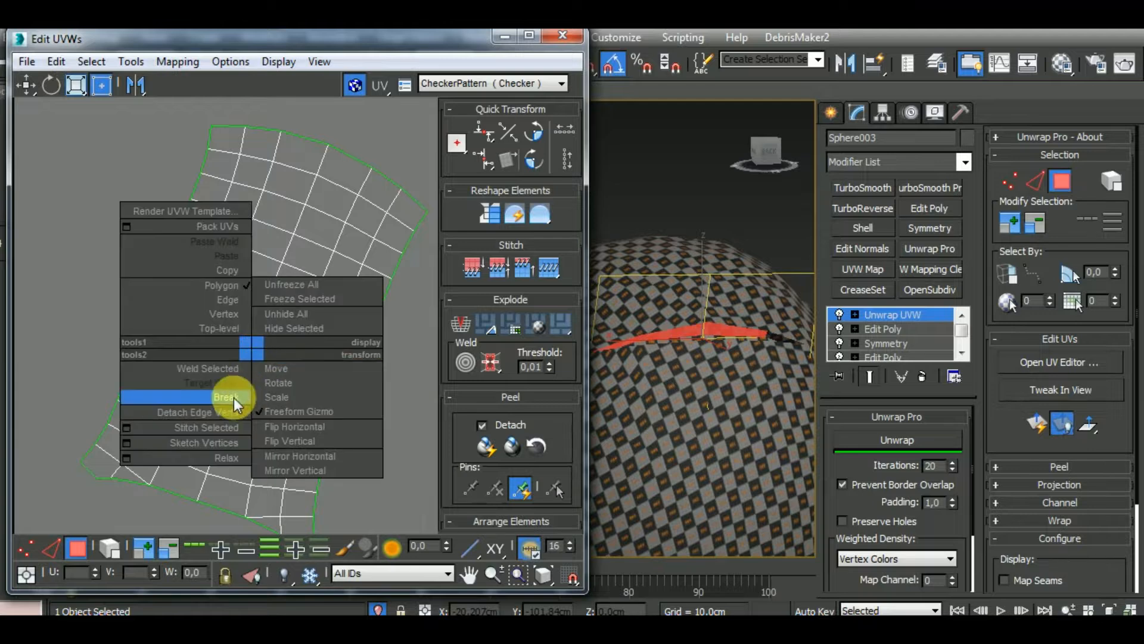
pyautogui.click(230, 396)
pyautogui.moveTo(268, 353); pyautogui.dragTo(111, 191)
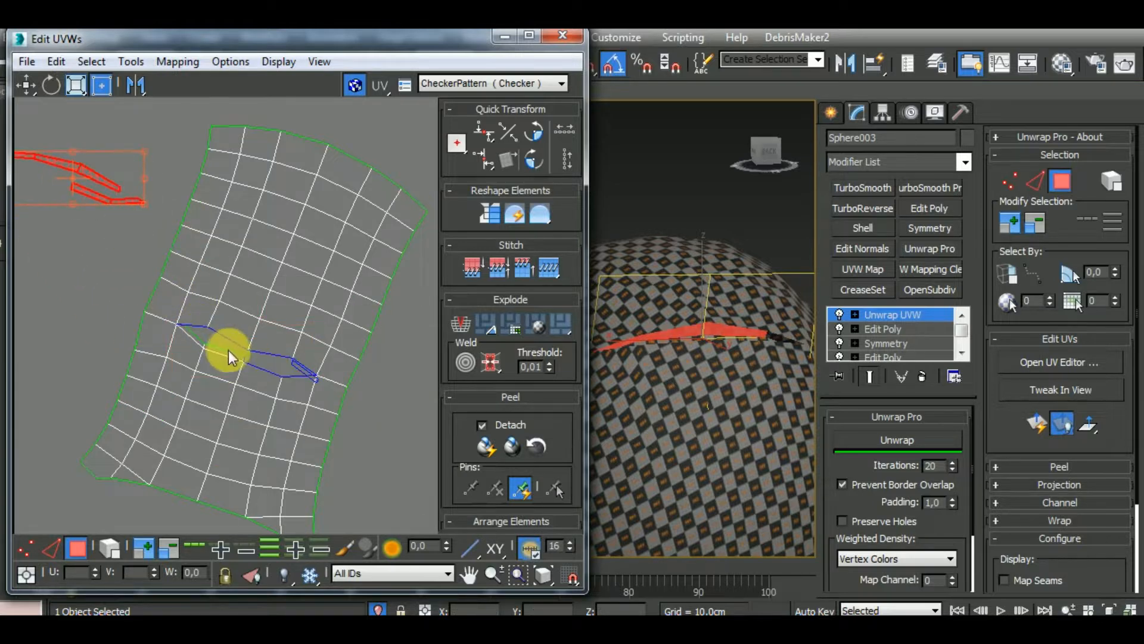
# Break the remaining thin polygons along the gap off the shell cluster and move them to the empty space beside it
pyautogui.click(244, 366)
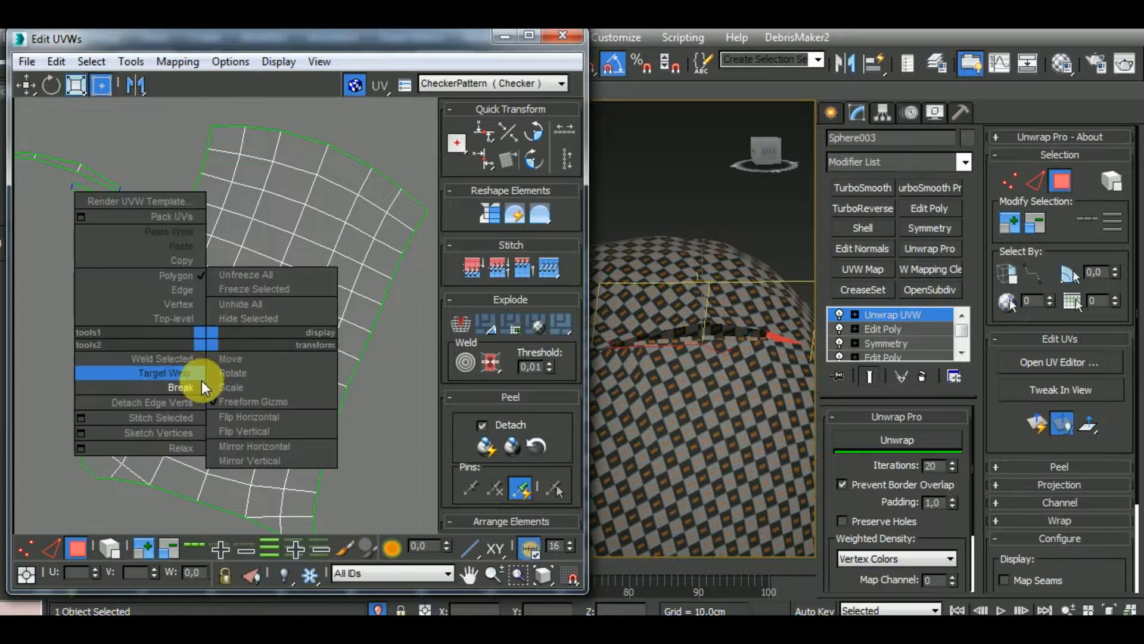
pyautogui.click(204, 389)
pyautogui.moveTo(92, 300); pyautogui.dragTo(31, 225)
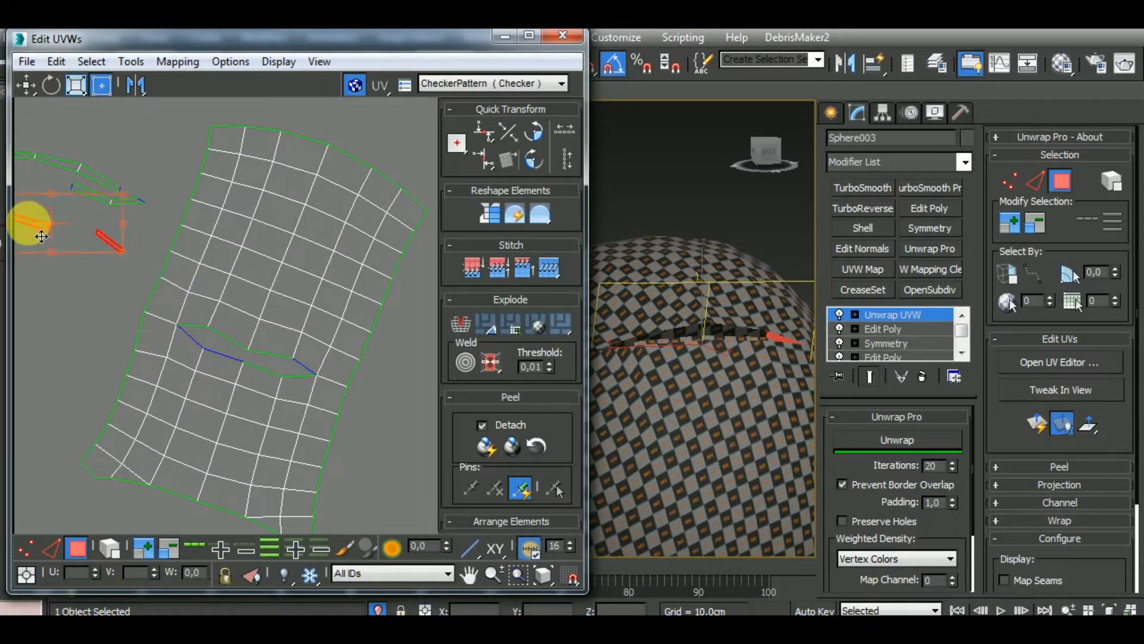
# Select the shell cluster as an element and run Unwrap on it, repeating the unwrap with Preserve Holes enabled
pyautogui.scroll(-4, 312, 353)
pyautogui.click(110, 546)
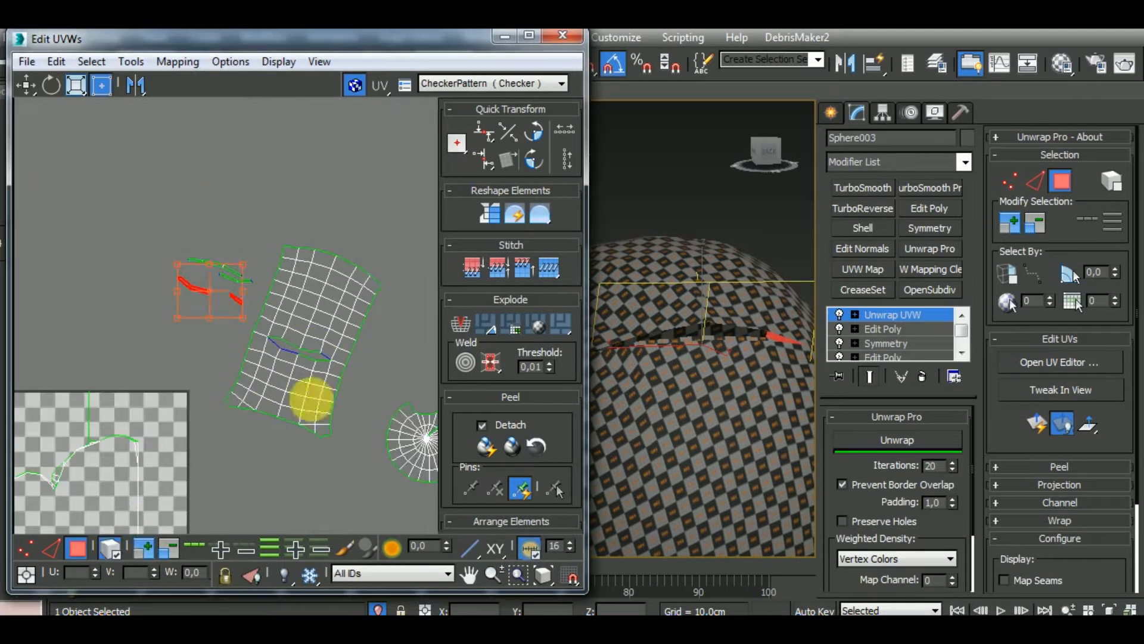
pyautogui.click(327, 388)
pyautogui.click(900, 440)
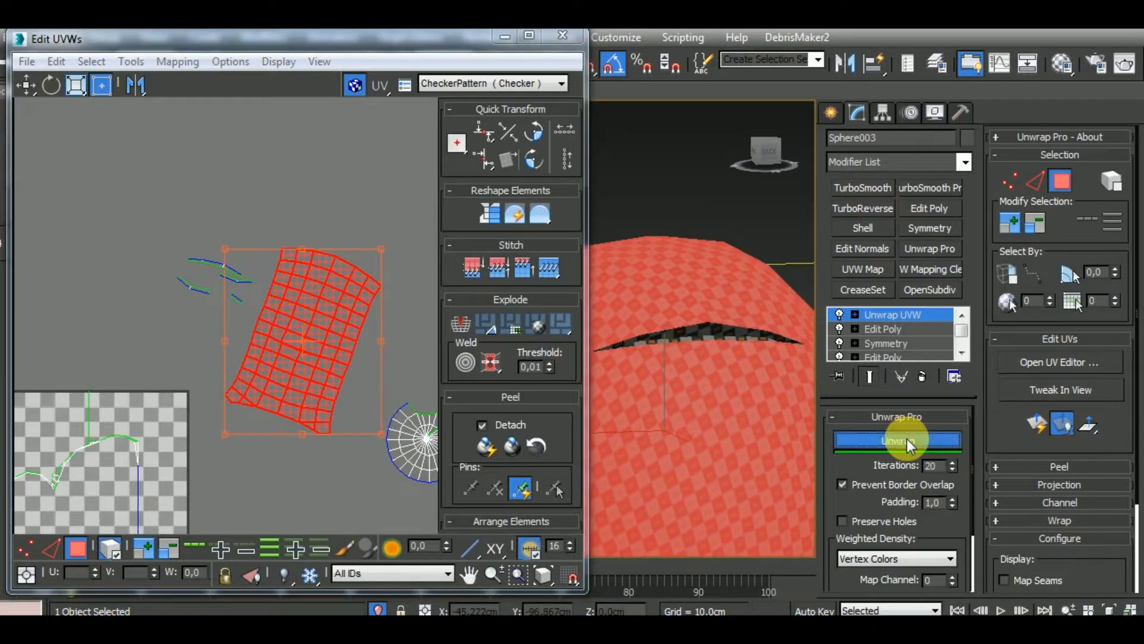
pyautogui.click(867, 516)
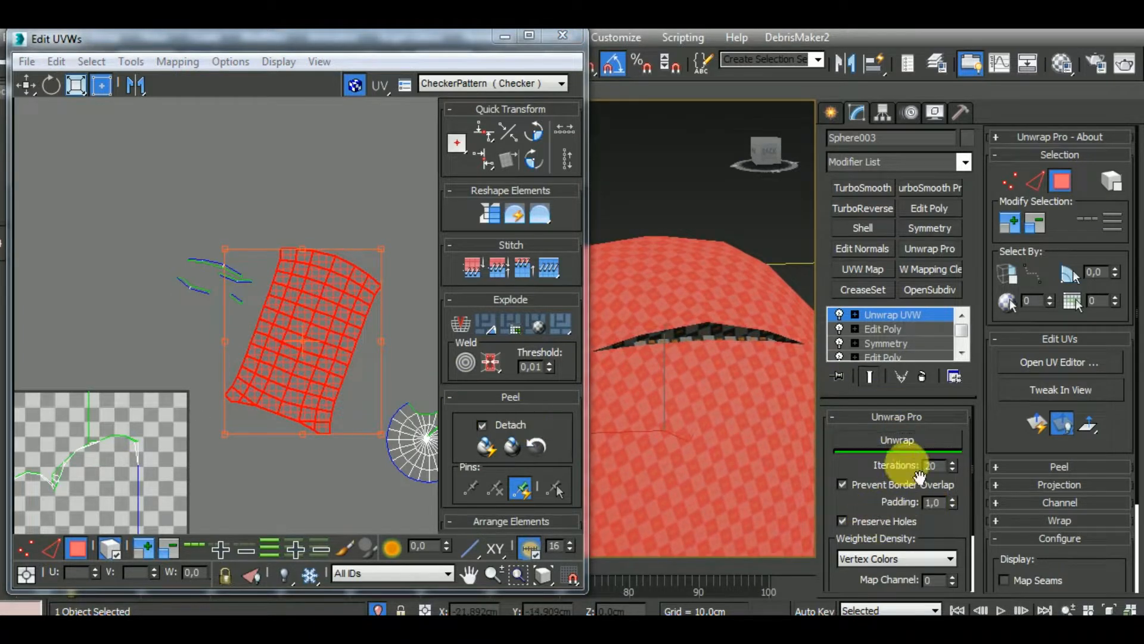
pyautogui.click(918, 440)
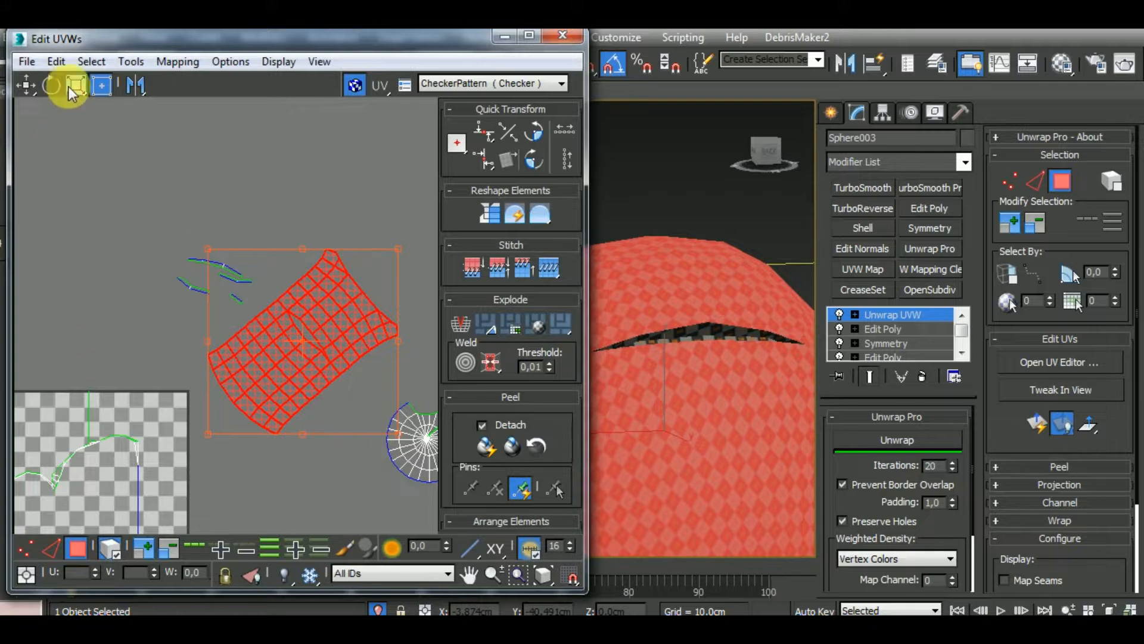
# Rotate the unwrapped shell cluster upright and move it closer to the broken-off thin pieces
pyautogui.moveTo(375, 328); pyautogui.dragTo(422, 212)
pyautogui.click(26, 85)
pyautogui.moveTo(370, 373); pyautogui.dragTo(182, 384, button='middle')
pyautogui.scroll(-3, 203, 354)
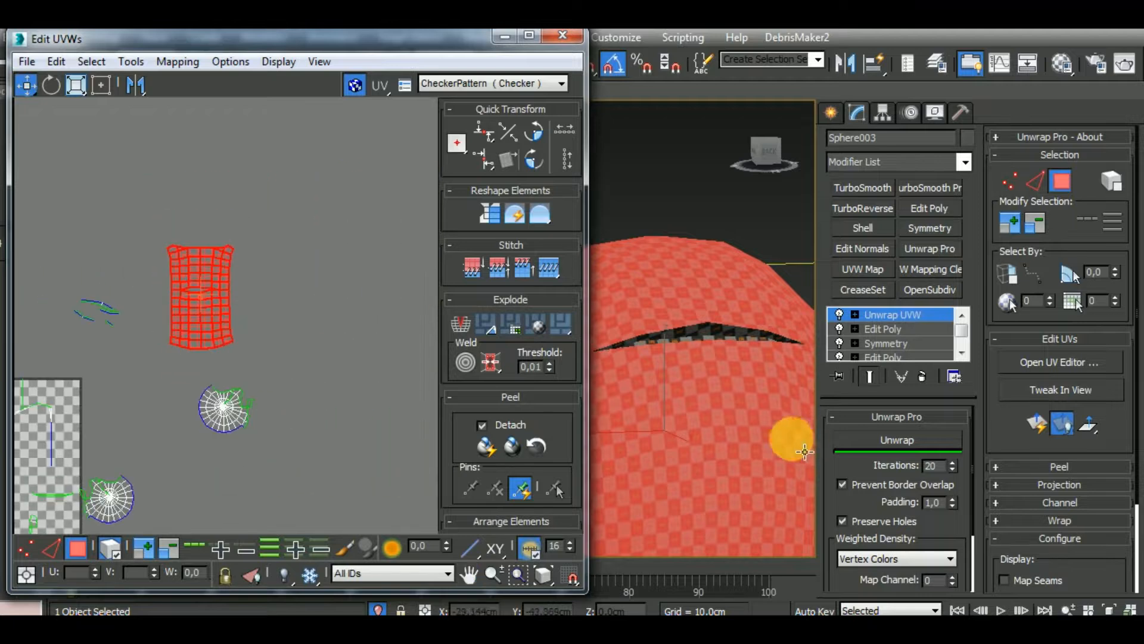
# Stitch both long side borders of the shell cluster to the matching round side clusters in edge mode
pyautogui.moveTo(730, 424); pyautogui.dragTo(772, 462, button='middle')
pyautogui.scroll(-4, 731, 394)
pyautogui.moveTo(259, 399); pyautogui.dragTo(276, 405, button='middle')
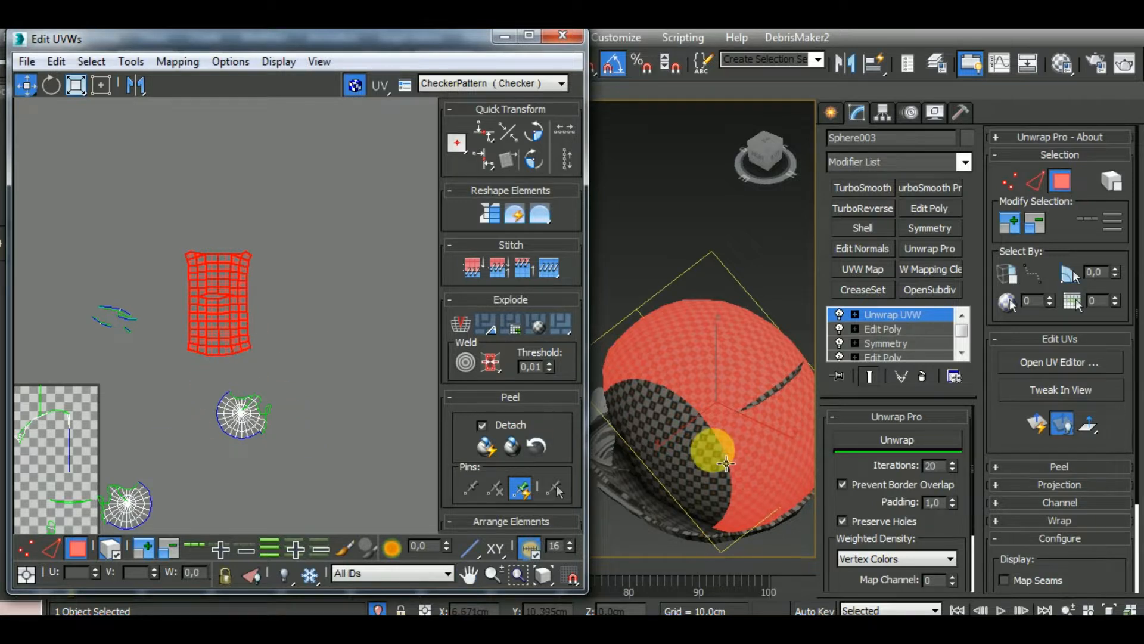
pyautogui.click(53, 549)
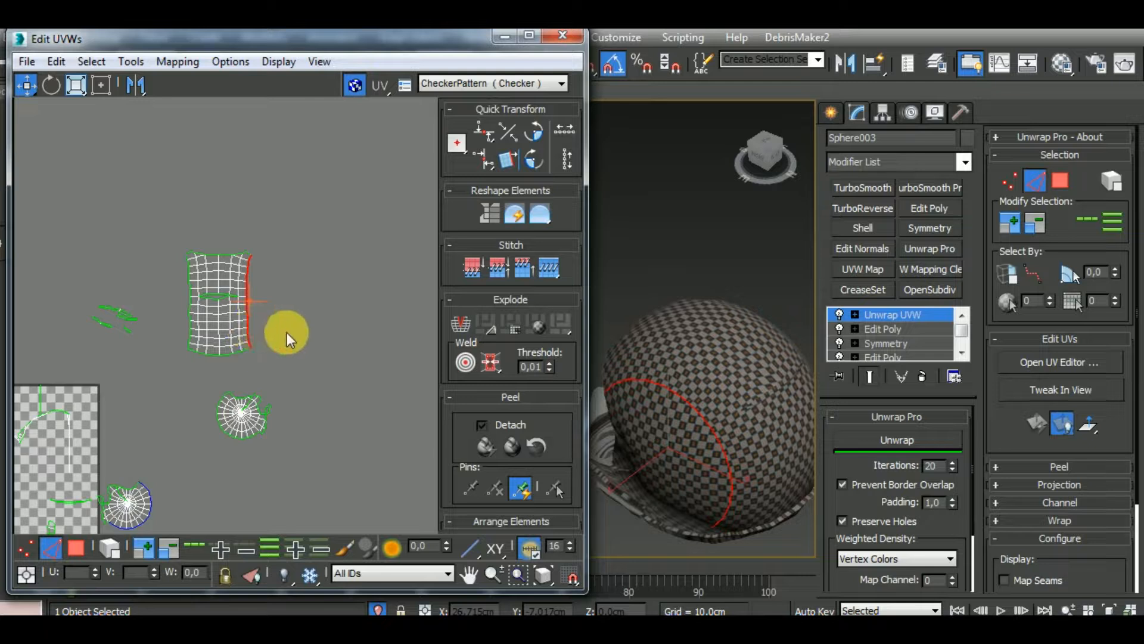
pyautogui.hotkey('ctrl', 'shift', 's')
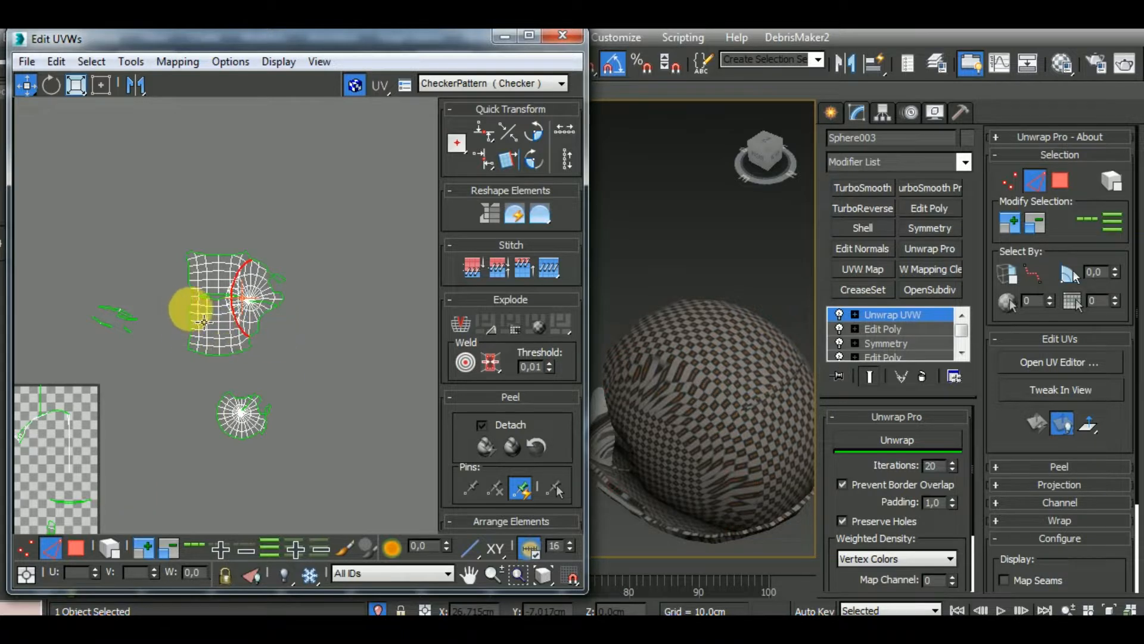
pyautogui.hotkey('ctrl', 'shift', 's')
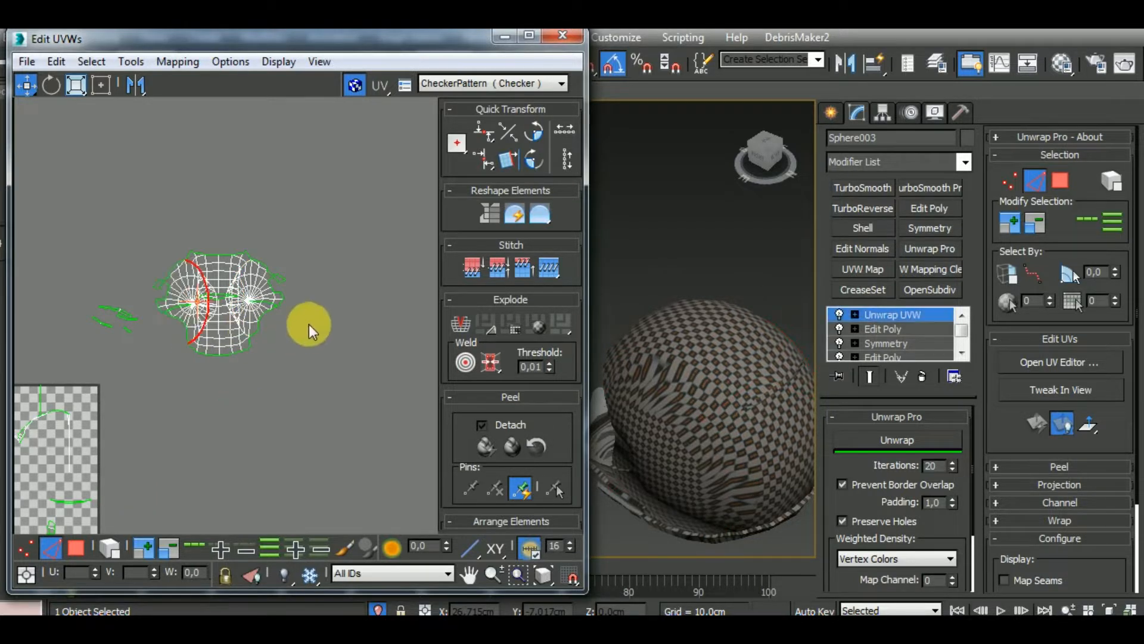
# Select the entire joined shell cluster and run Unwrap on it, then clear its selection
pyautogui.hotkey('ctrl', 'a')
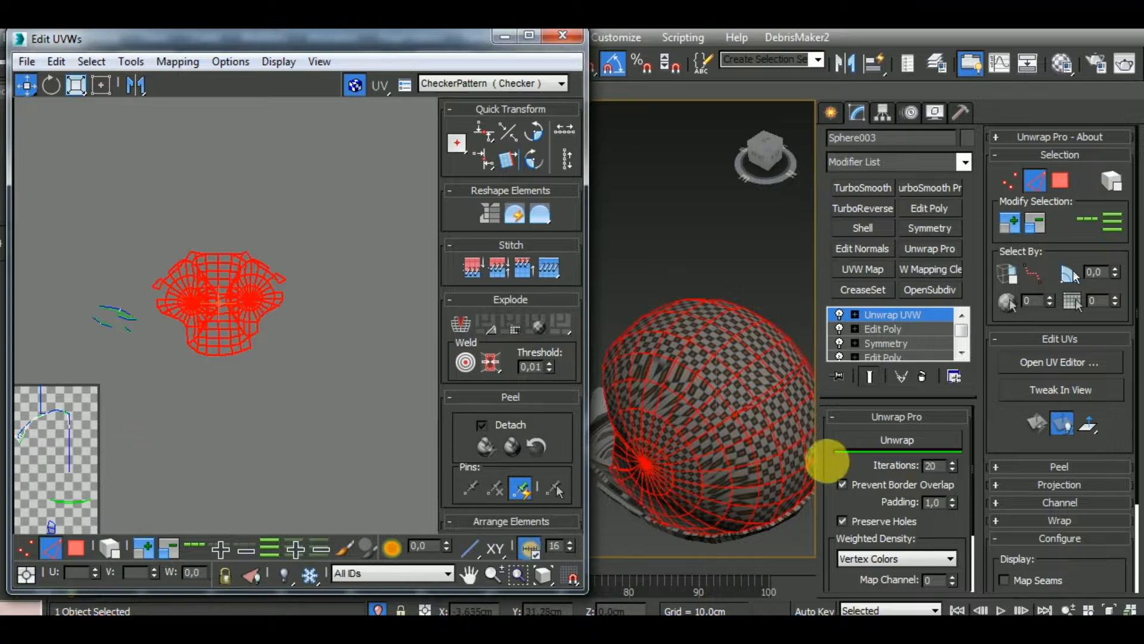
pyautogui.click(867, 444)
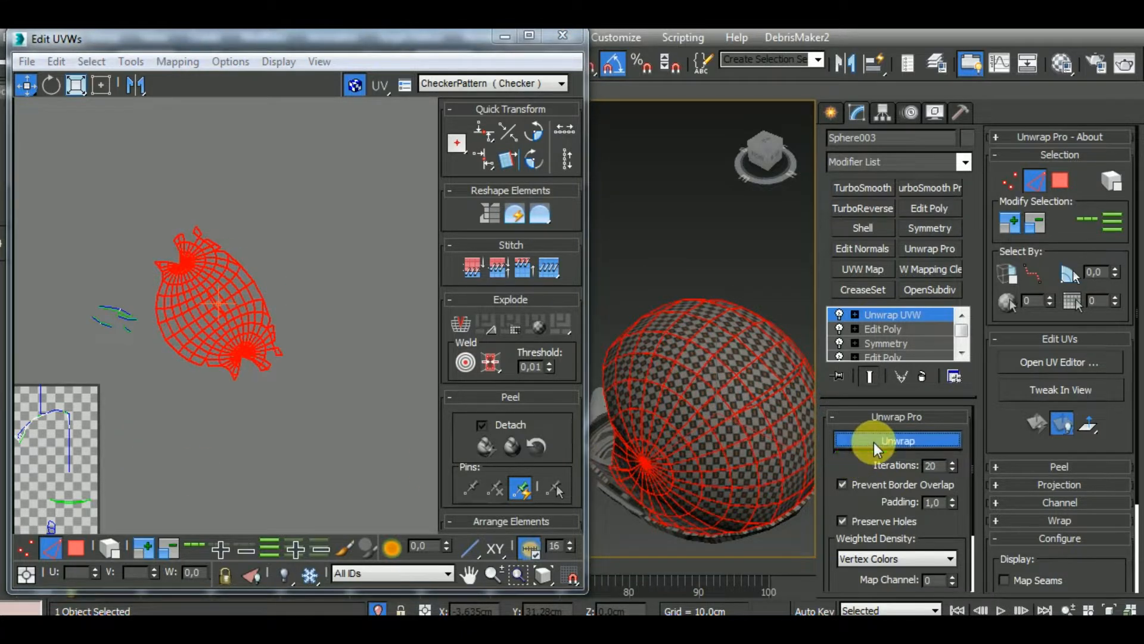
pyautogui.moveTo(311, 409); pyautogui.dragTo(329, 421, button='middle')
pyautogui.scroll(6, 316, 411)
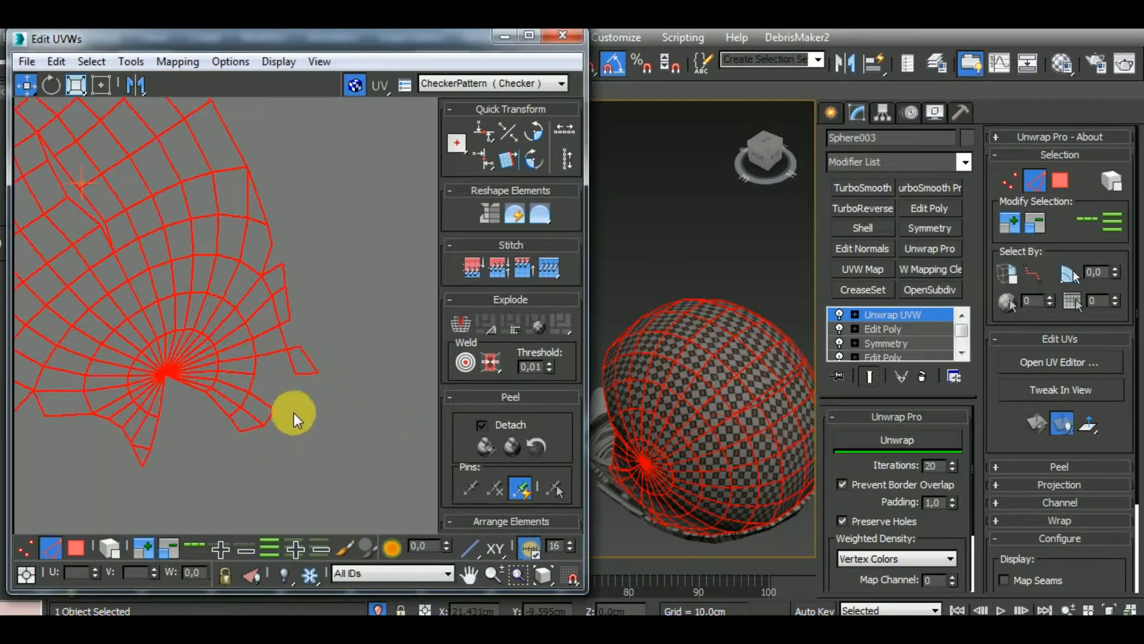
pyautogui.click(331, 427)
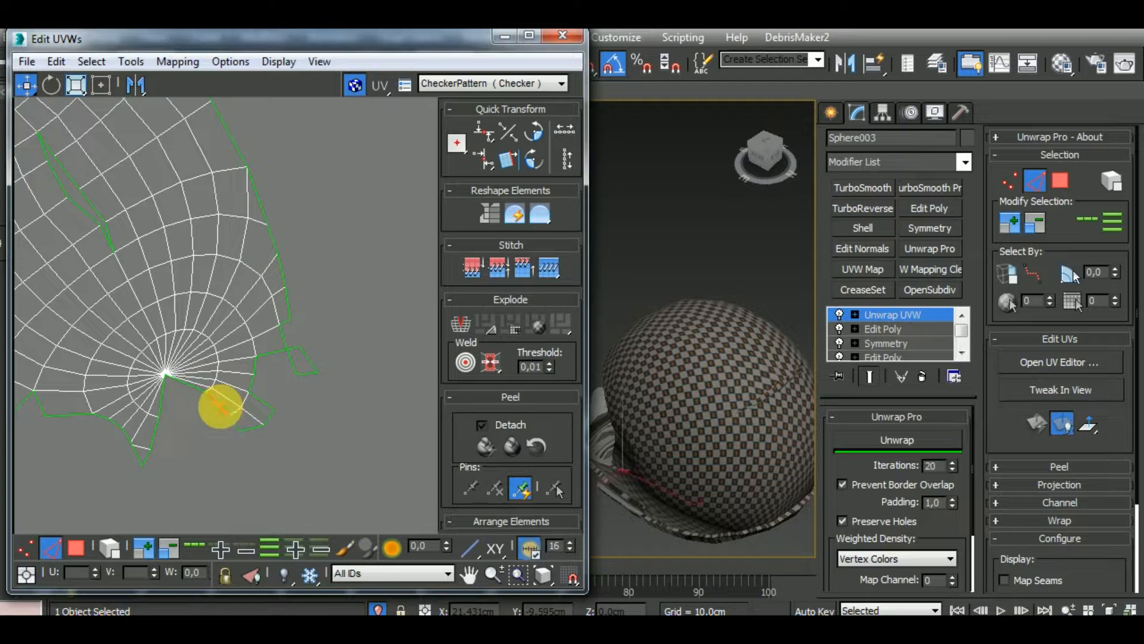
# Try to stitch the open border edges running from the round section's pole, then undo the stitch
pyautogui.doubleClick(221, 406)
pyautogui.keyDown('alt'); pyautogui.moveTo(708, 448); pyautogui.dragTo(803, 416, button='middle'); pyautogui.keyUp('alt')
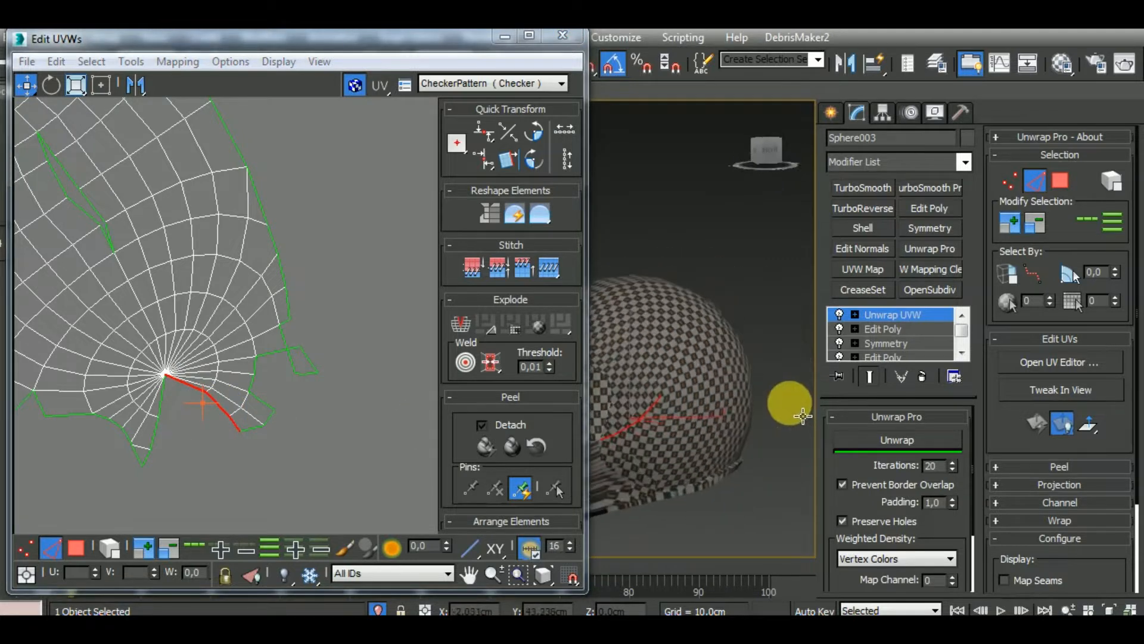
pyautogui.hotkey('ctrl', 'w')
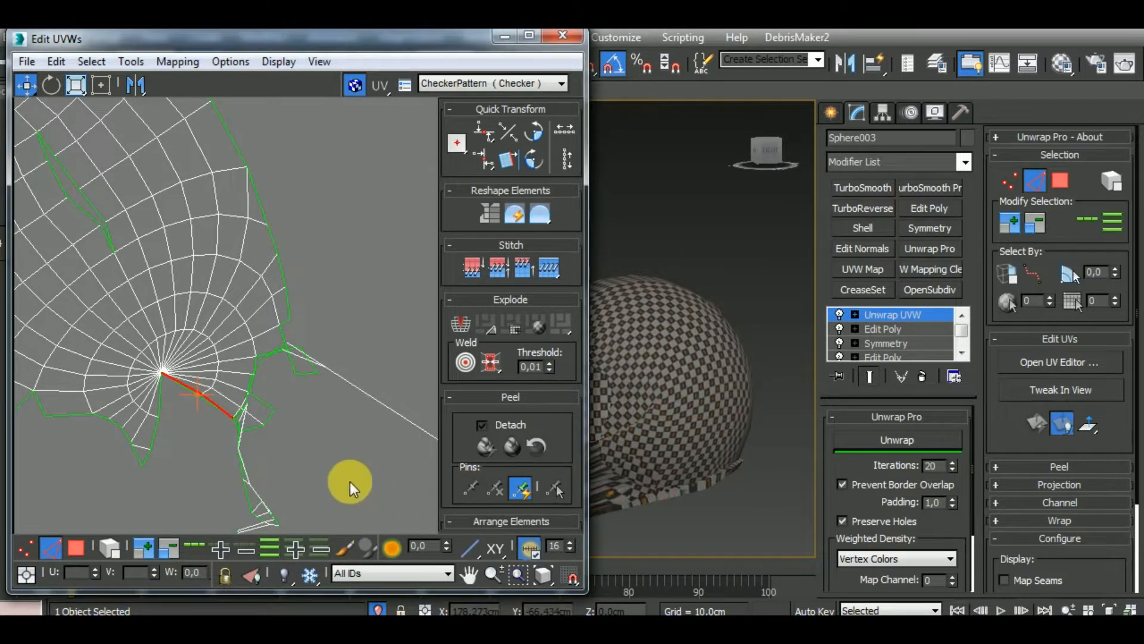
pyautogui.hotkey('ctrl', 'z')
# Turn on edged faces in the viewport and select border edges around the round section to locate them on the helmet
pyautogui.moveTo(351, 481); pyautogui.dragTo(393, 411, button='middle')
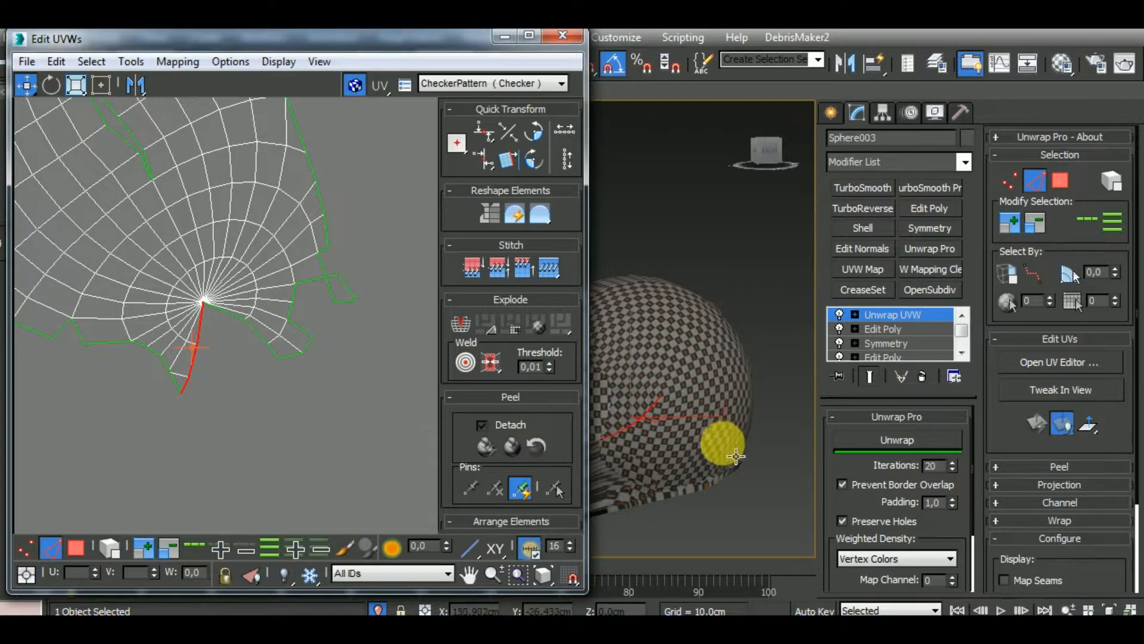
pyautogui.keyDown('alt'); pyautogui.moveTo(723, 439); pyautogui.dragTo(746, 471, button='middle'); pyautogui.keyUp('alt')
pyautogui.press('F4')
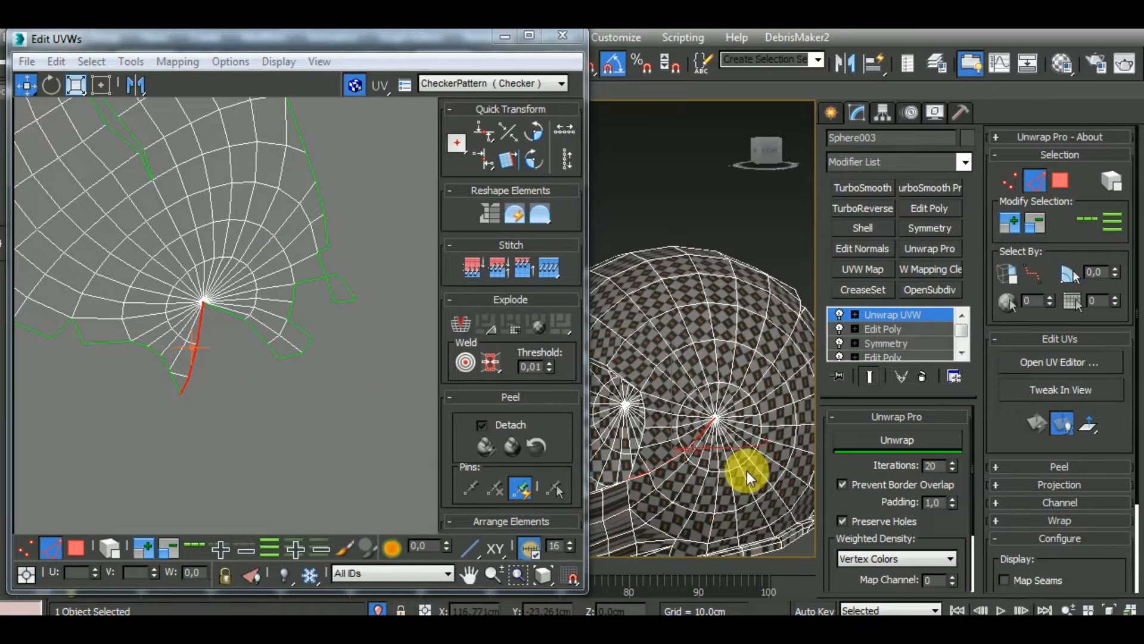
pyautogui.moveTo(335, 450); pyautogui.dragTo(331, 481, button='middle')
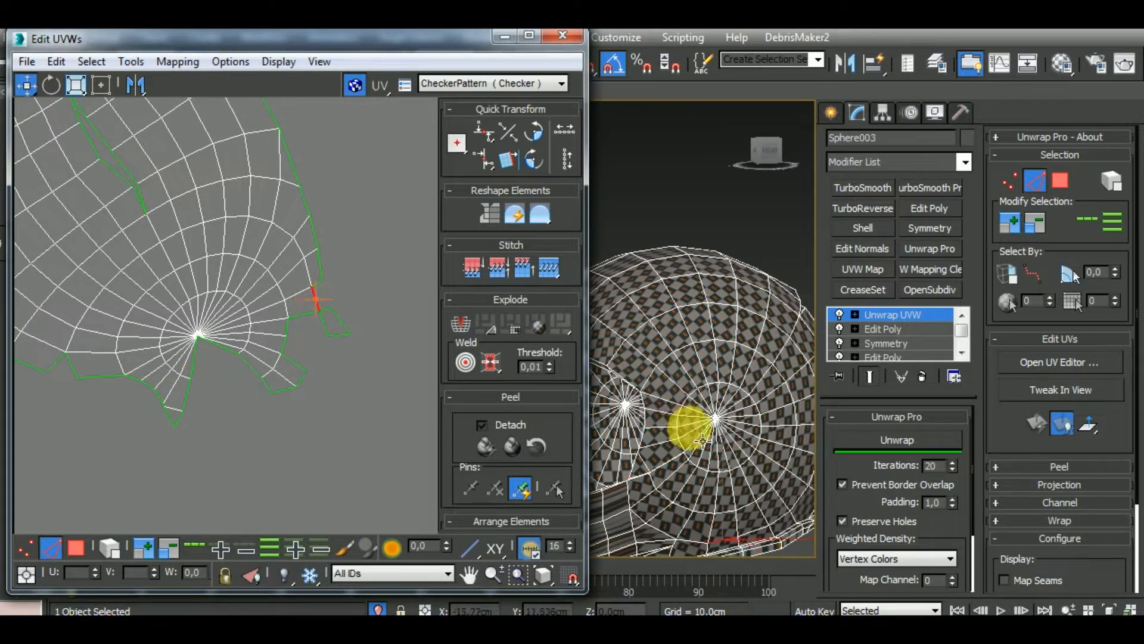
pyautogui.moveTo(684, 416); pyautogui.dragTo(682, 388, button='middle')
pyautogui.click(415, 369)
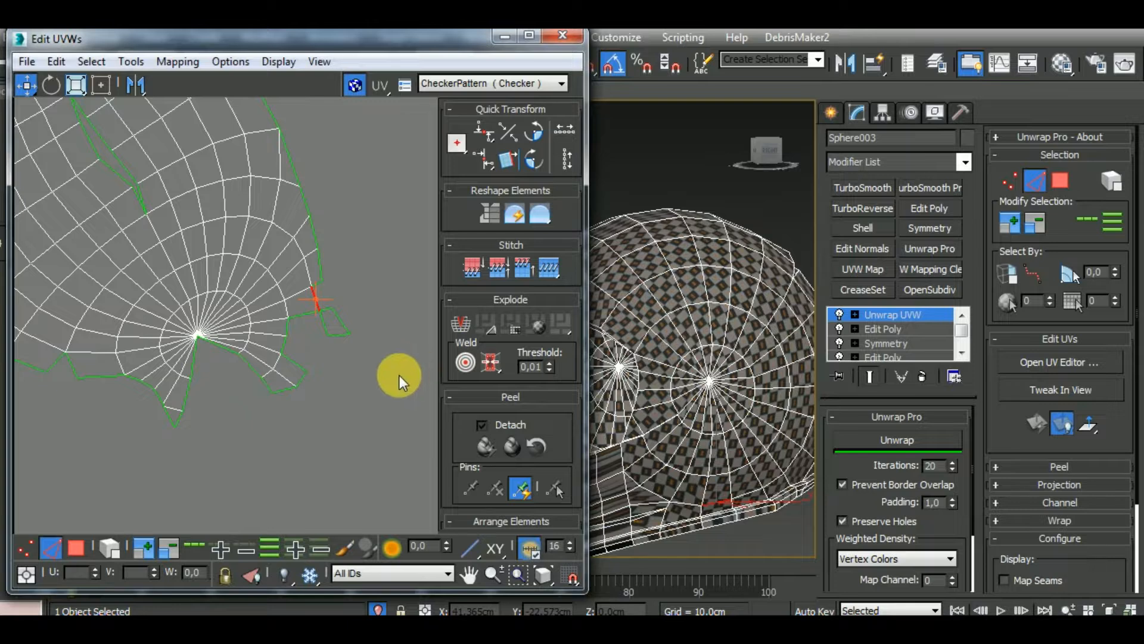
# Stitch the matching border edges of the small loose pieces to the outer rim of the round section, one seam at a time
pyautogui.scroll(4, 376, 375)
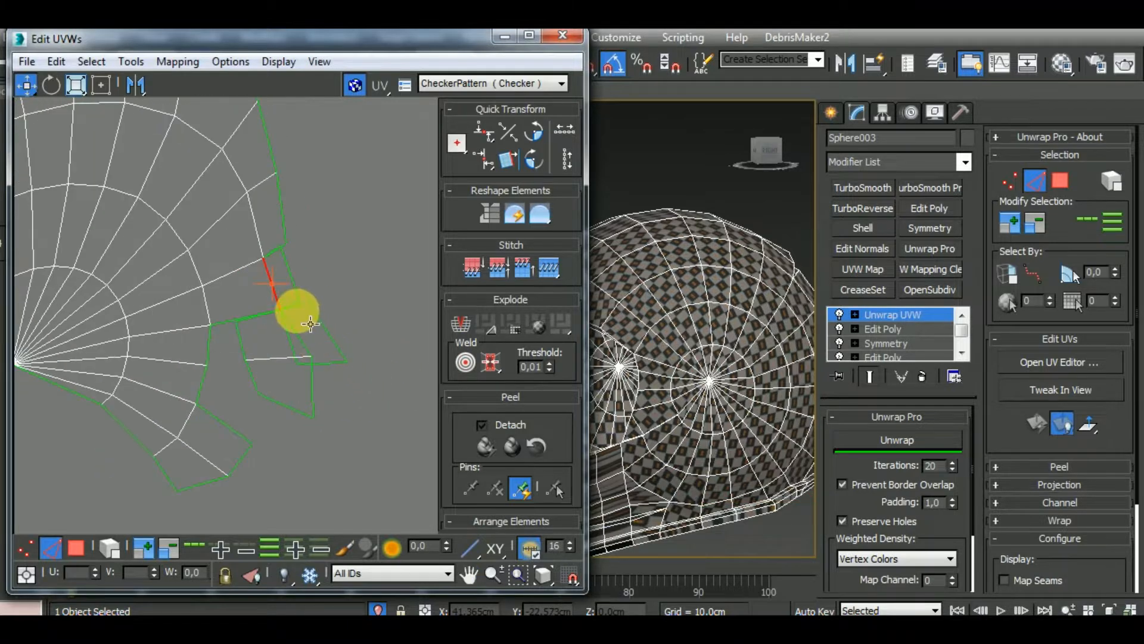
pyautogui.click(296, 304)
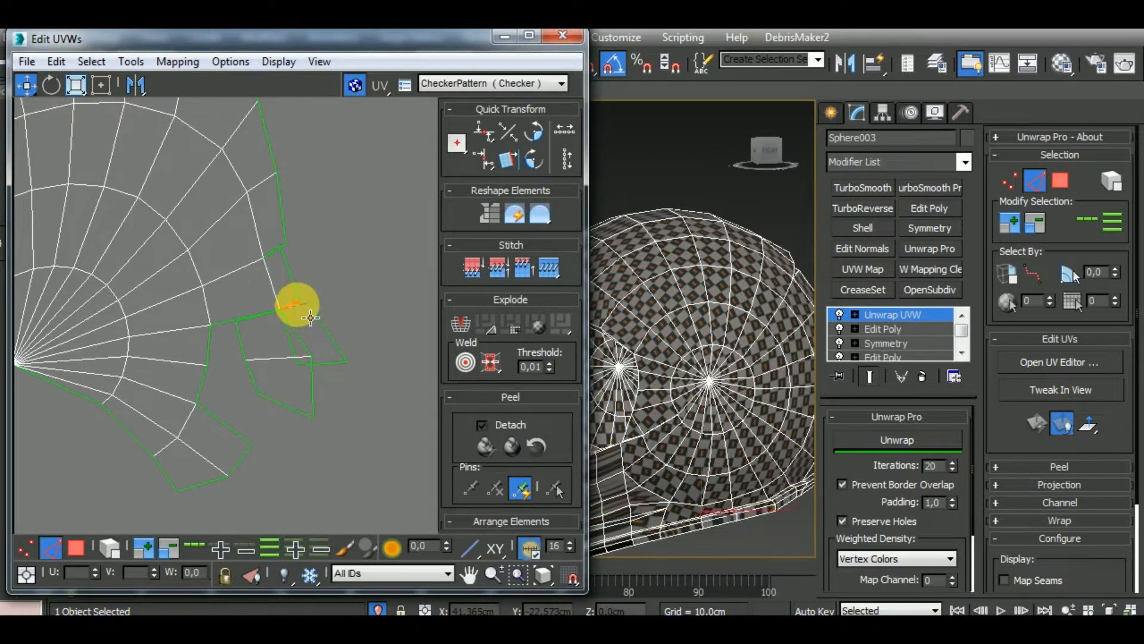
pyautogui.click(277, 253)
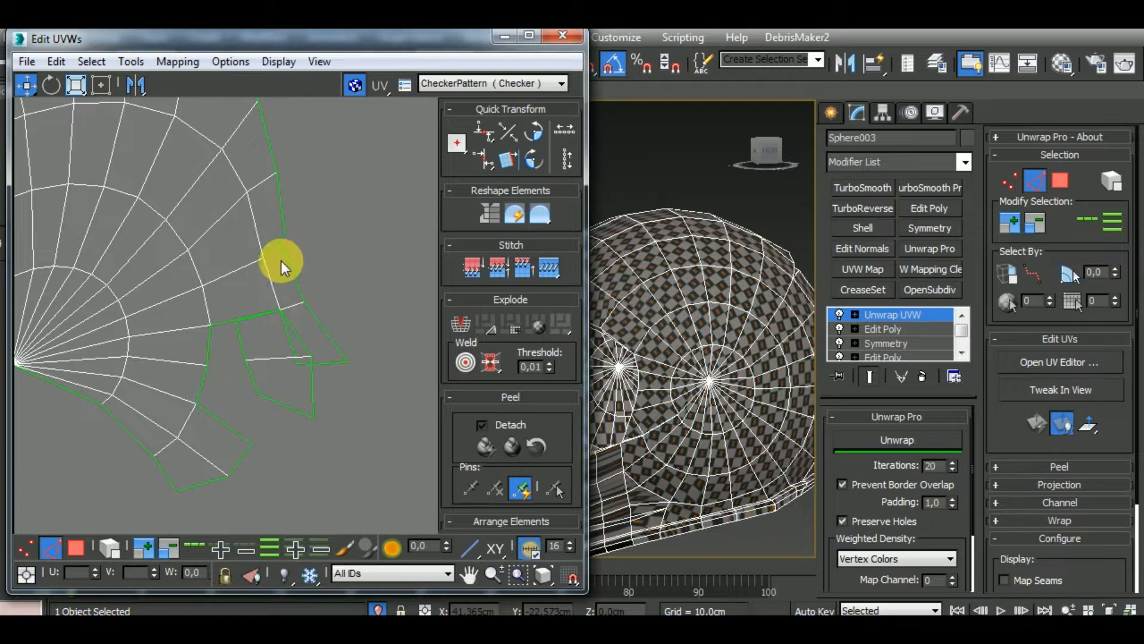
pyautogui.click(287, 339)
pyautogui.hotkey('ctrl', 'w')
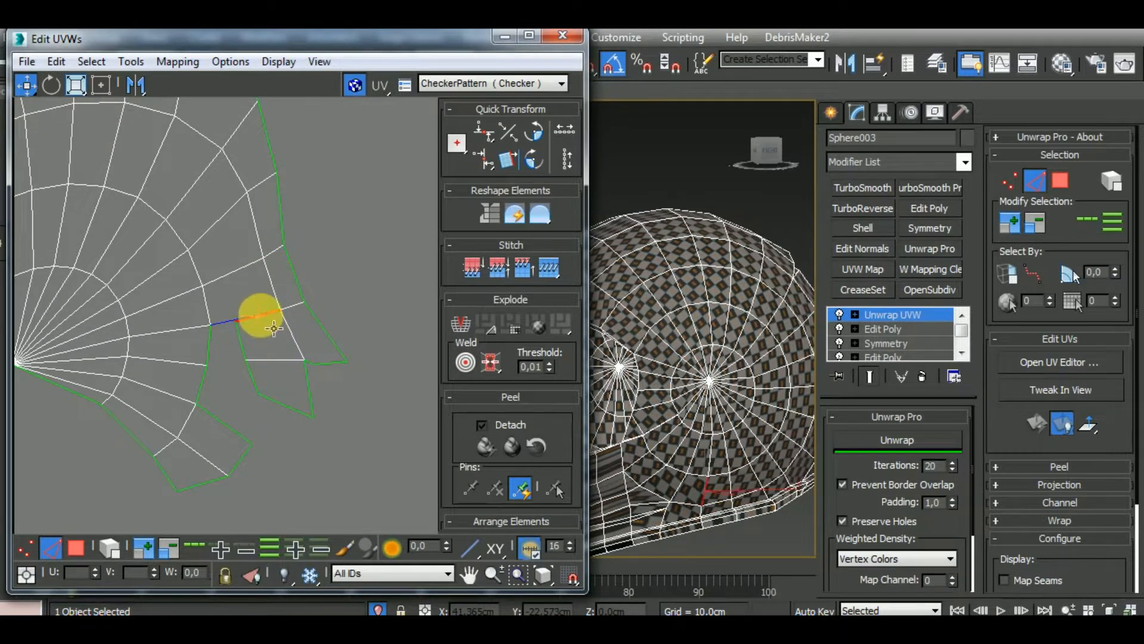
pyautogui.click(273, 328)
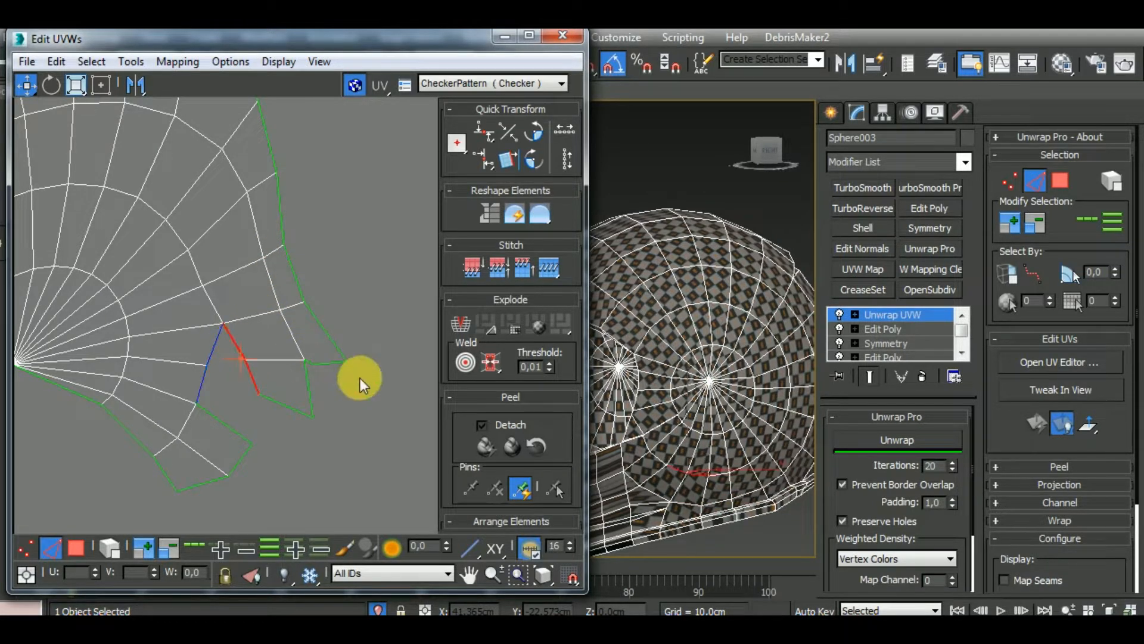
pyautogui.hotkey('ctrl', 'w')
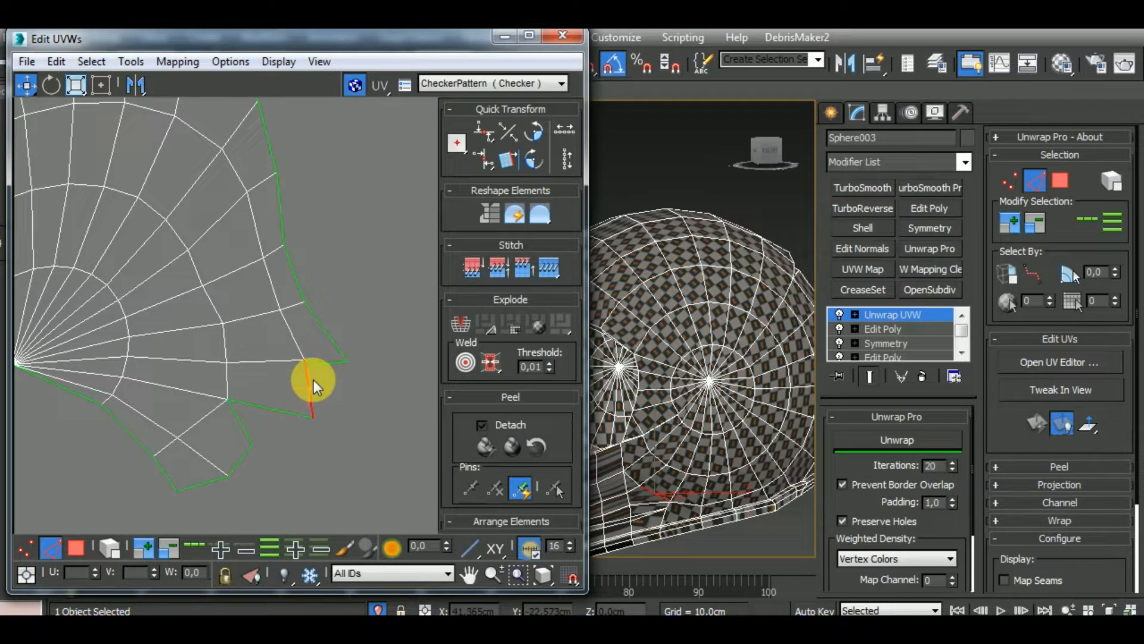
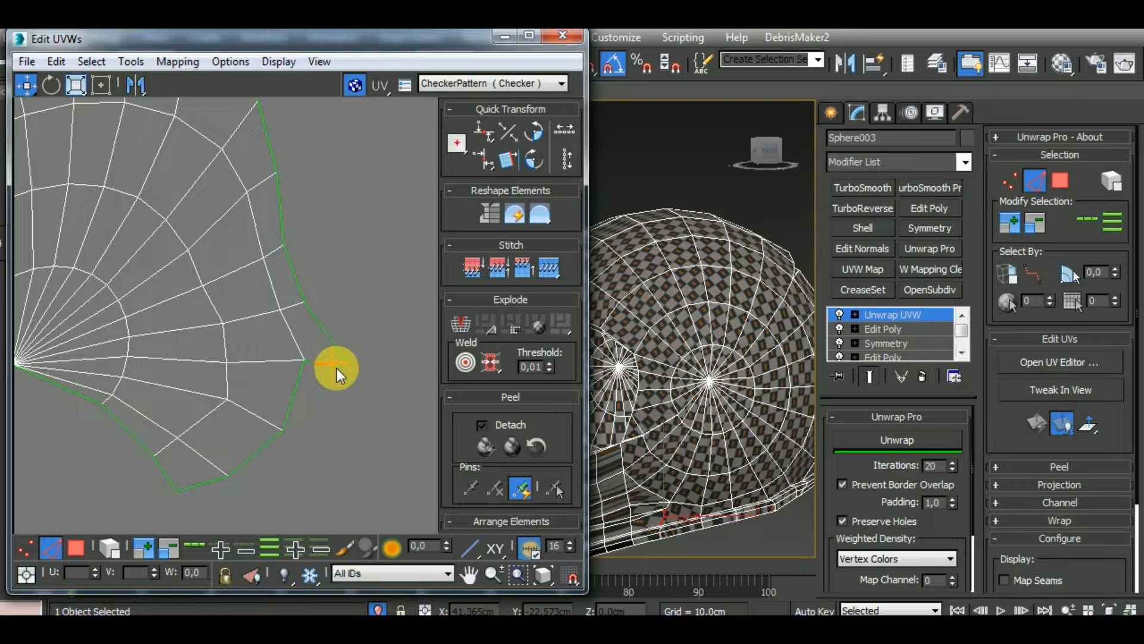
# Stitch the open border edge beside the round section's pole to close the wedge gap in its outer rim
pyautogui.scroll(5, 322, 366)
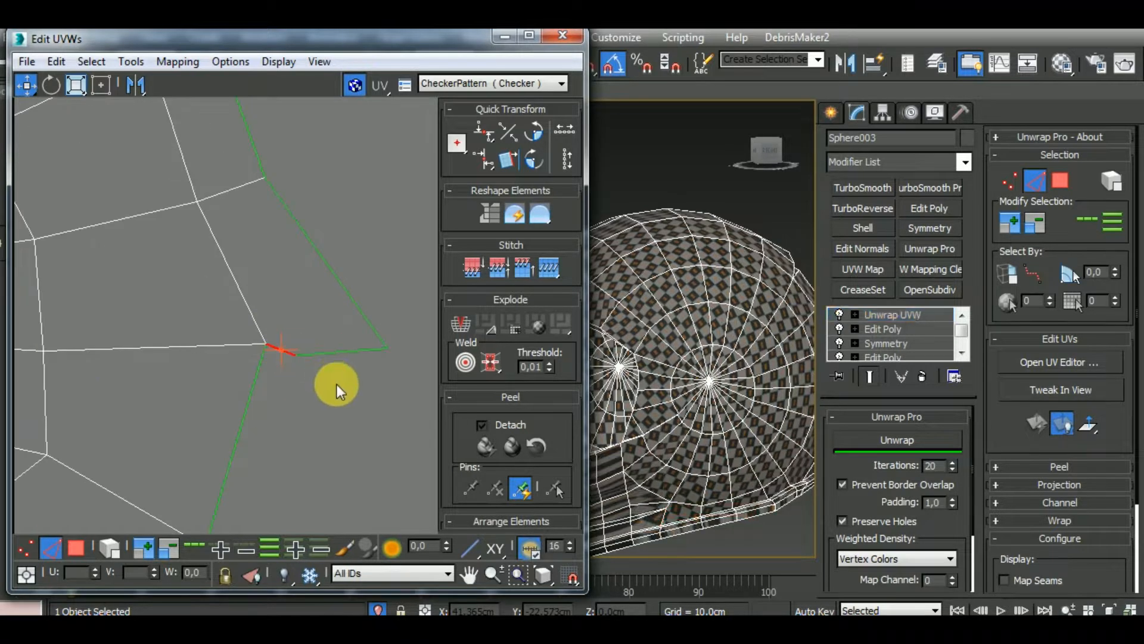
pyautogui.scroll(-12, 339, 351)
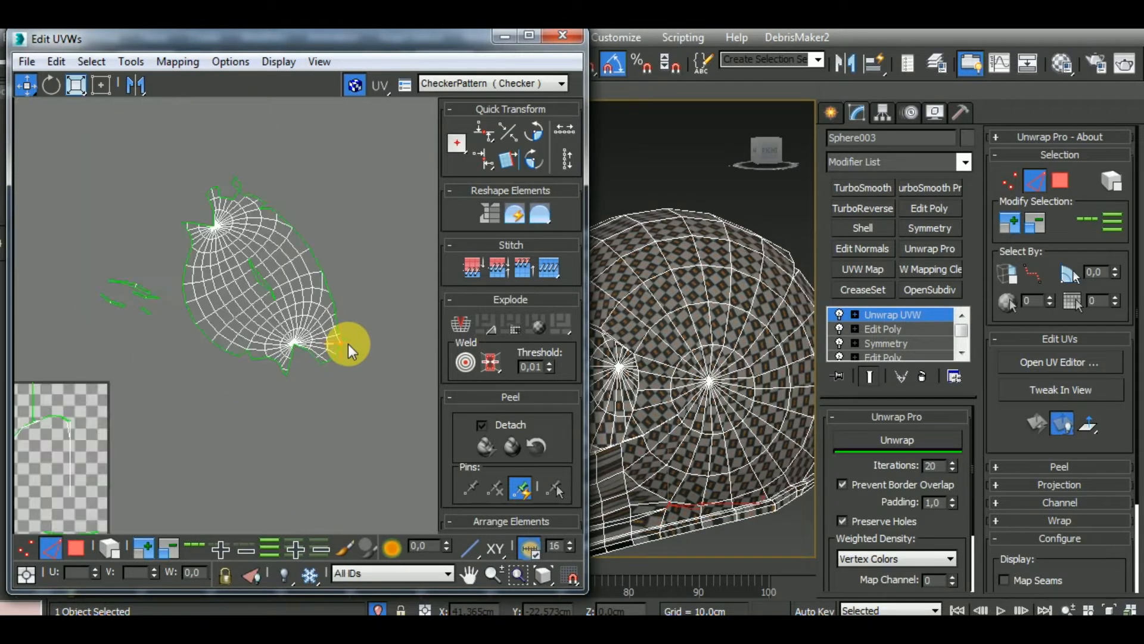
pyautogui.scroll(6, 243, 250)
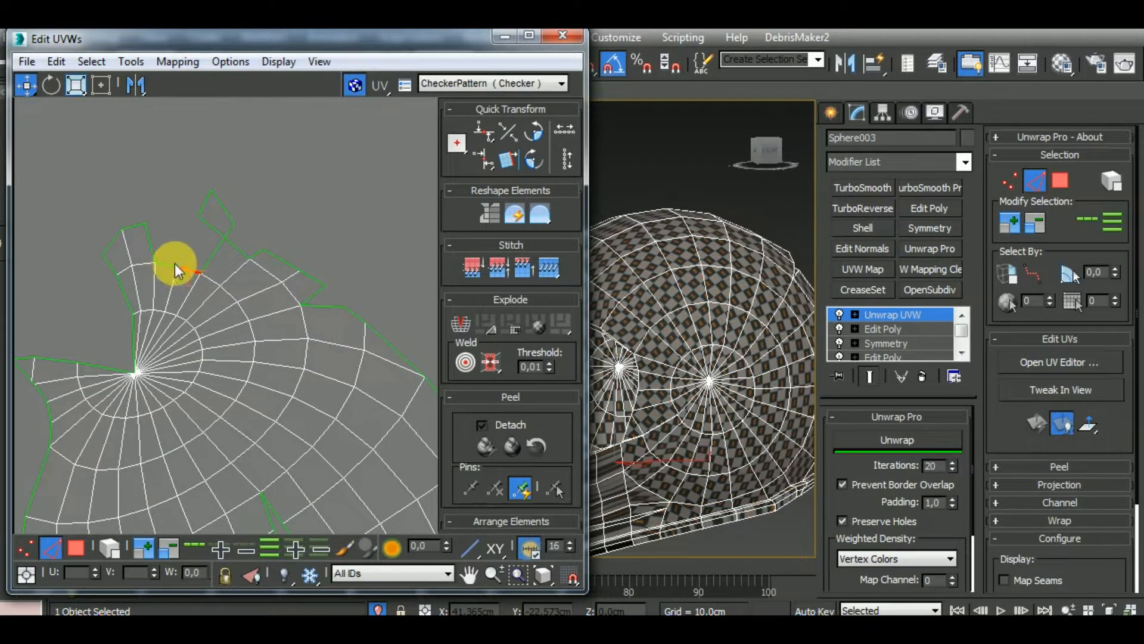
pyautogui.click(170, 265)
pyautogui.press('s')
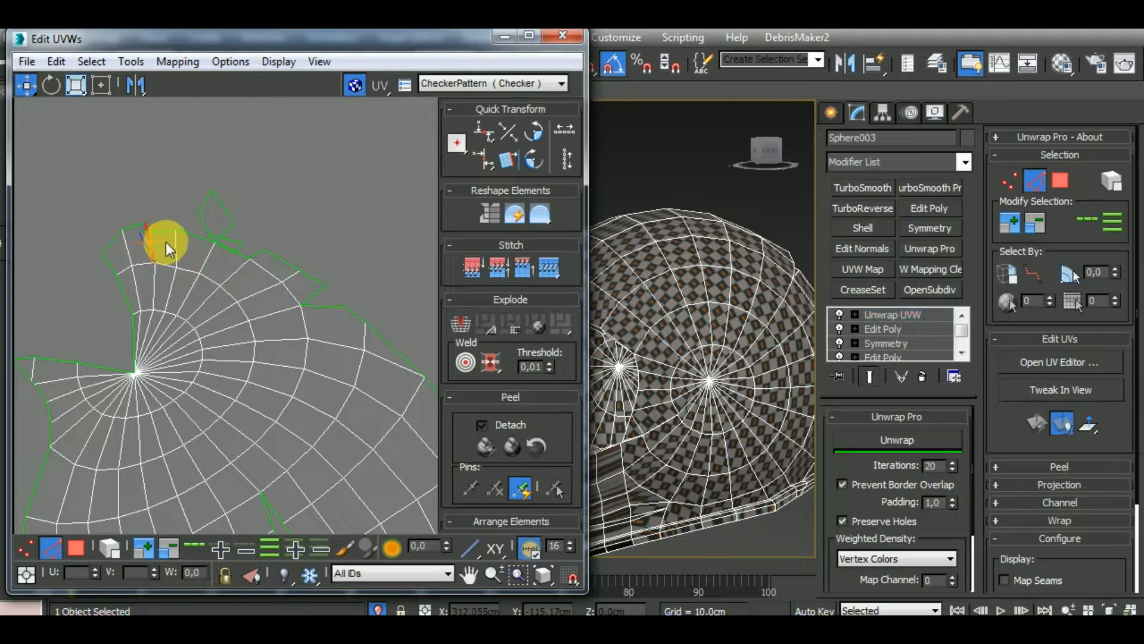
# Stitch the remaining small pieces along the same outer rim by their matching border edges, one seam after another
pyautogui.scroll(4, 241, 264)
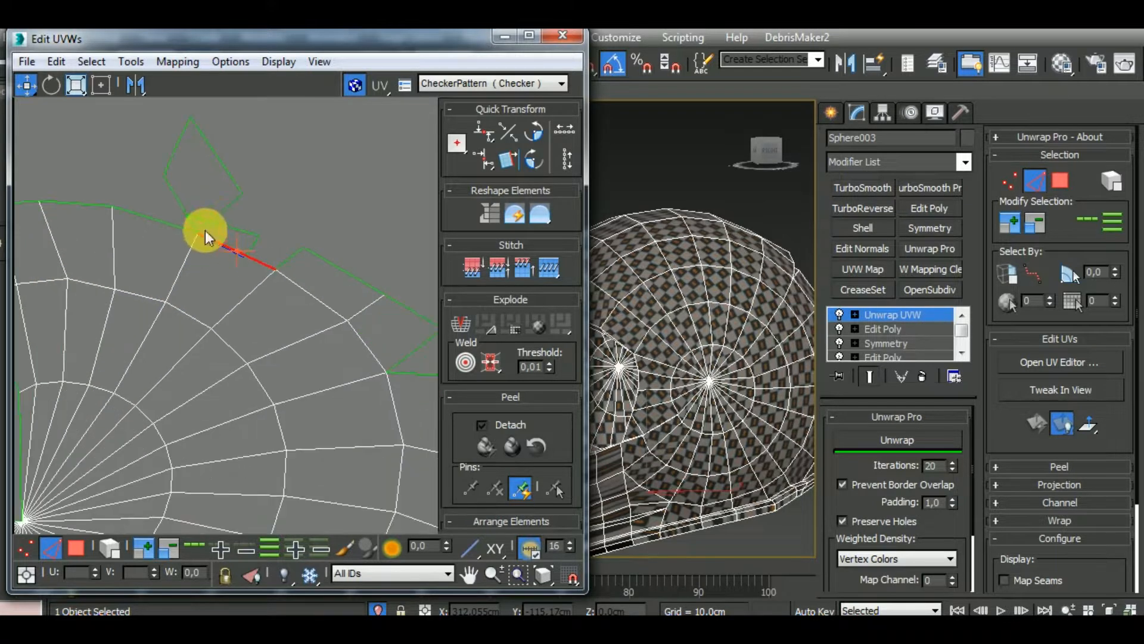
pyautogui.click(230, 249)
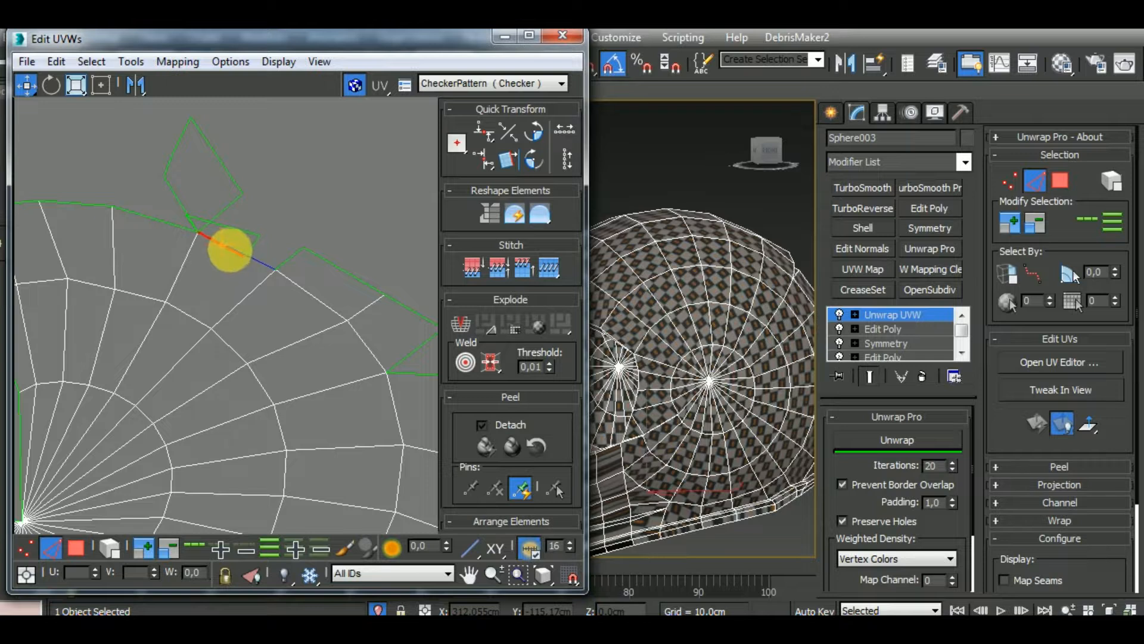
pyautogui.press('s')
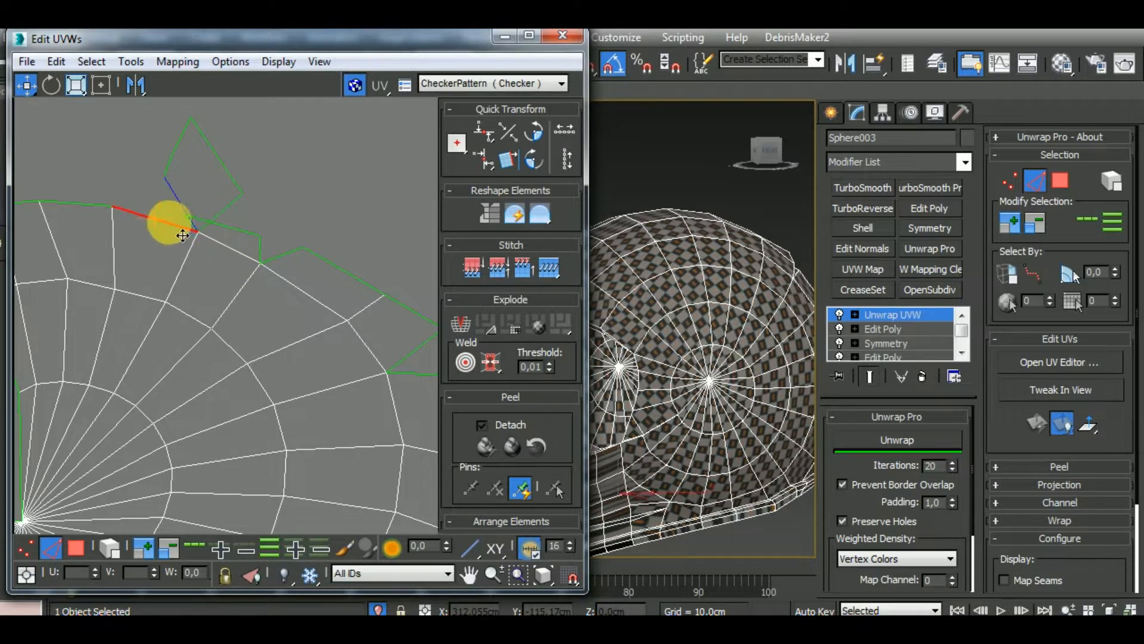
pyautogui.click(227, 213)
pyautogui.press('s')
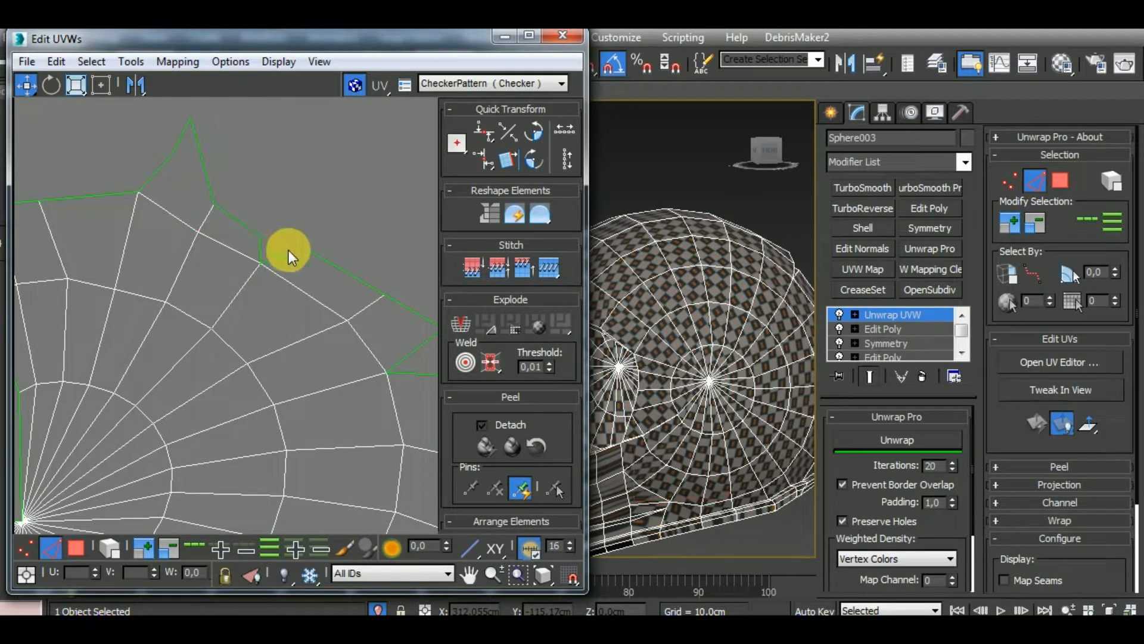
pyautogui.scroll(-3, 291, 263)
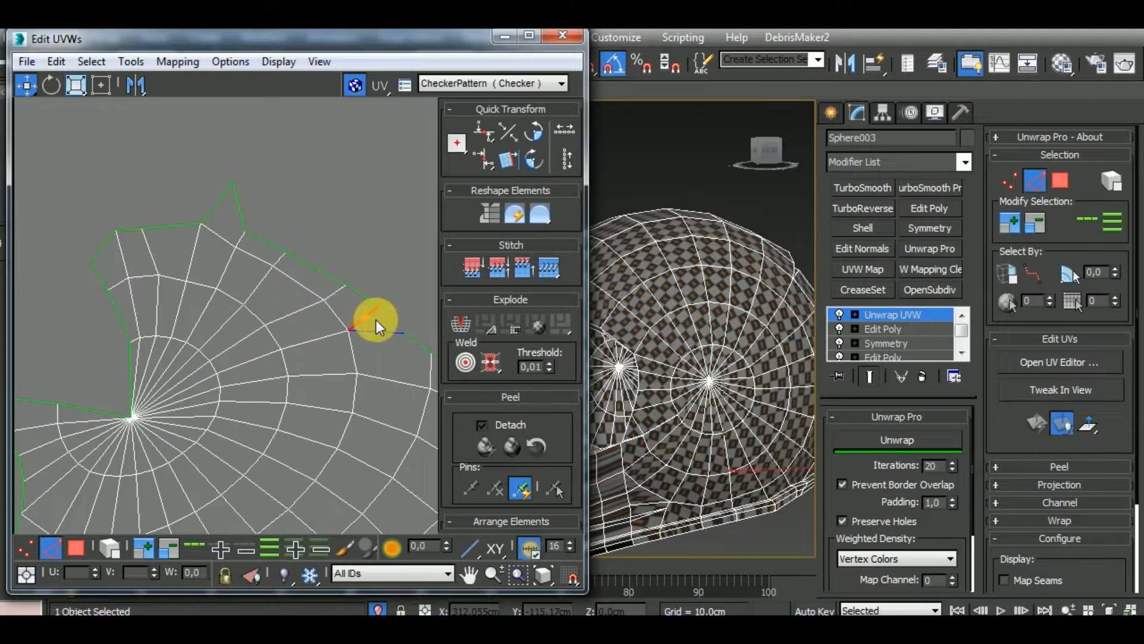
pyautogui.scroll(-2, 377, 321)
# Select the entire shell cluster by element, run Unwrap on it, and rotate it until it lies horizontally
pyautogui.moveTo(370, 284); pyautogui.dragTo(227, 252, button='middle')
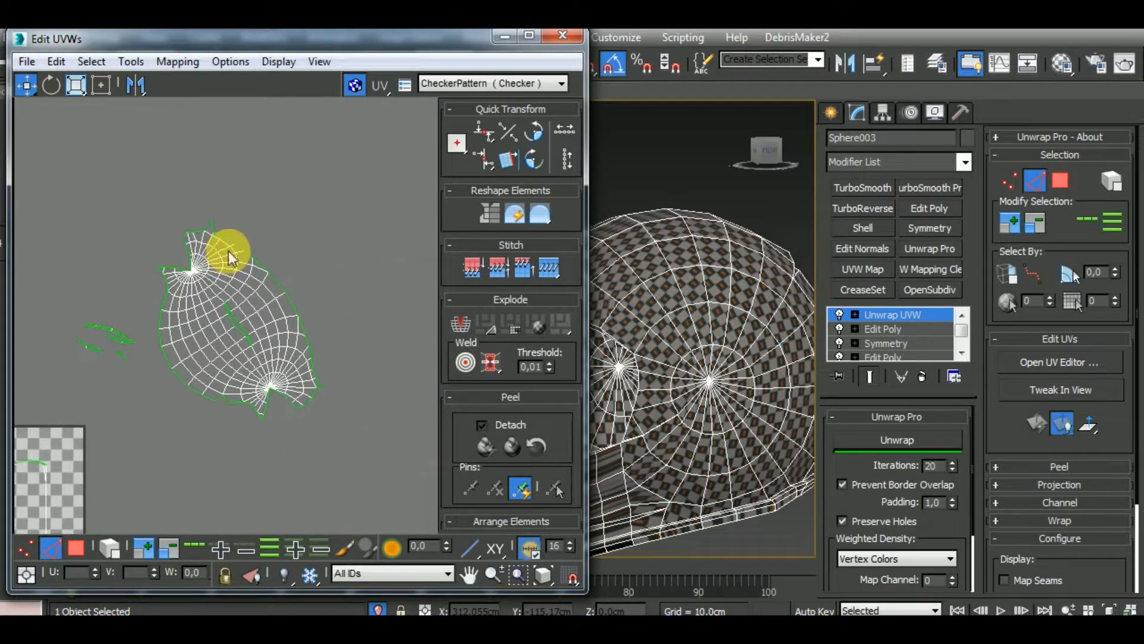
pyautogui.click(118, 552)
pyautogui.click(294, 370)
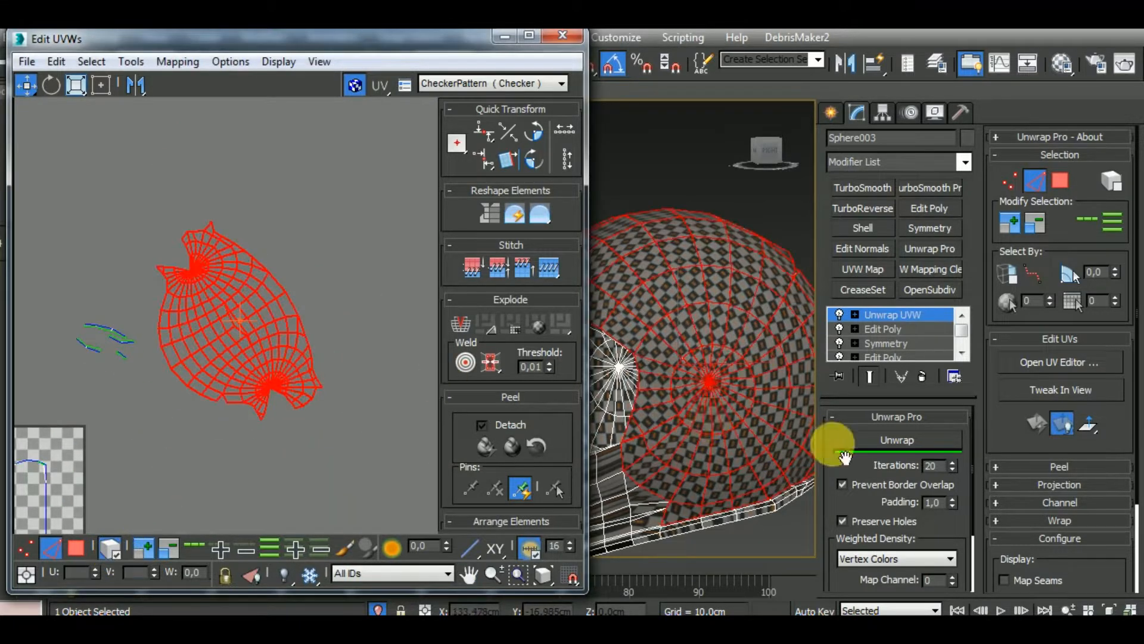
pyautogui.click(899, 441)
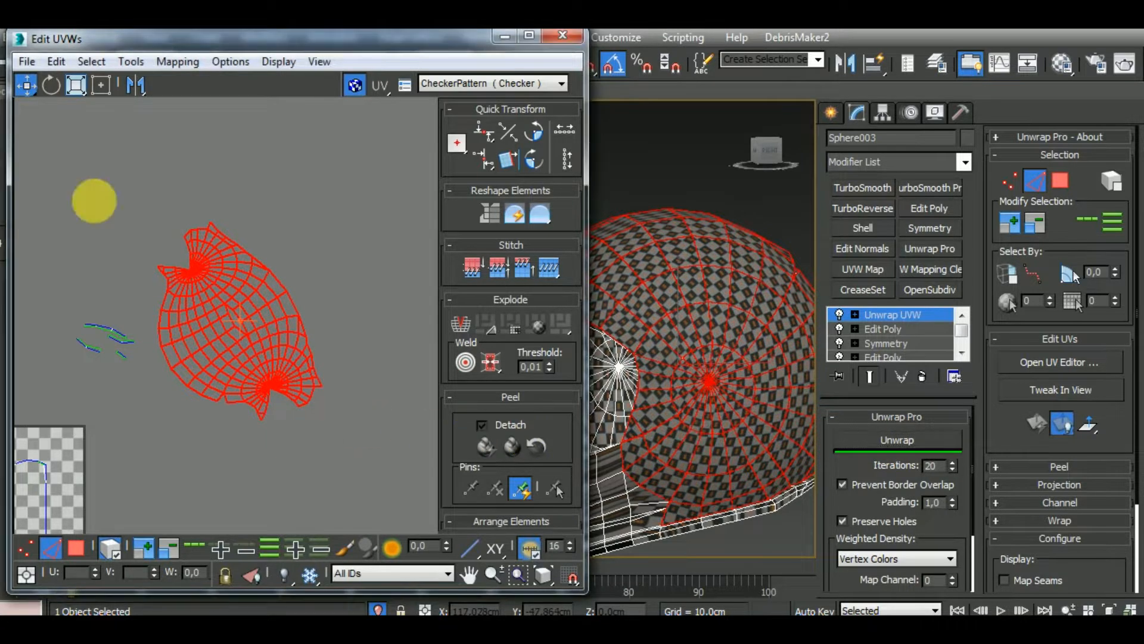
pyautogui.moveTo(305, 389); pyautogui.dragTo(347, 312)
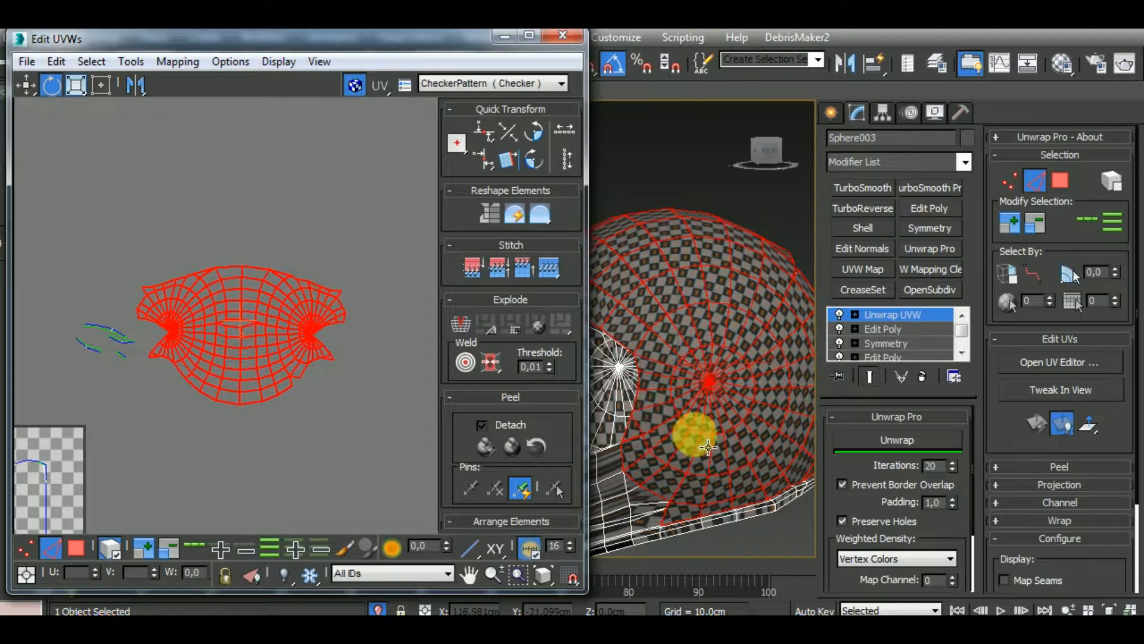
# Examine the checker pattern on the helmet shell from several angles and distances to judge UV distortion
pyautogui.moveTo(708, 448); pyautogui.dragTo(894, 442, button='middle')
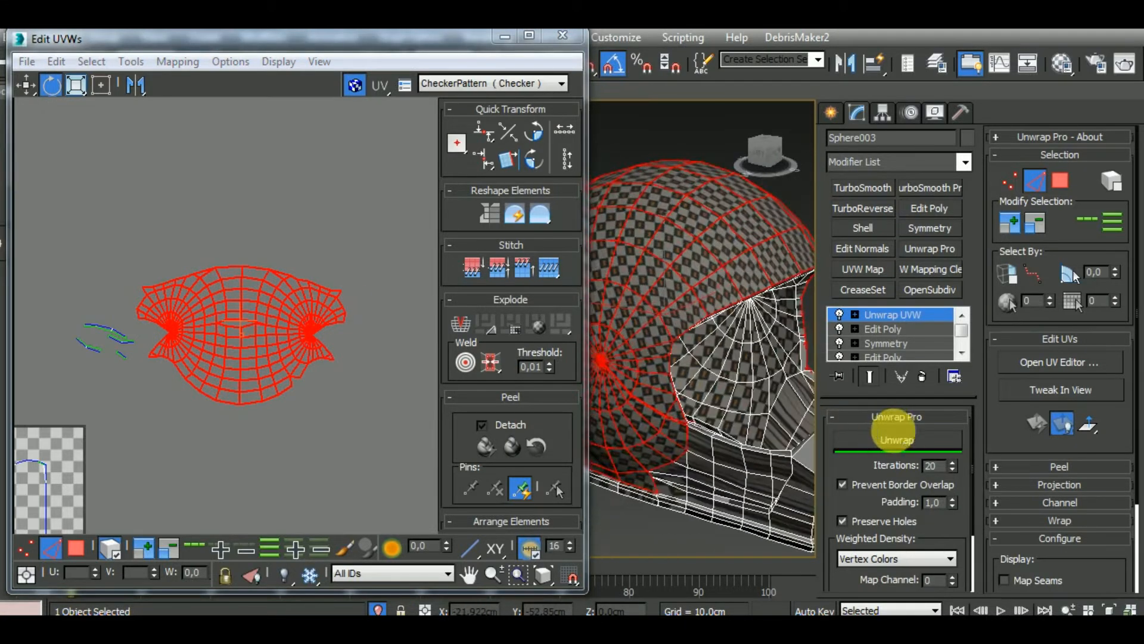
pyautogui.scroll(-5, 709, 397)
pyautogui.keyDown('alt'); pyautogui.moveTo(707, 379); pyautogui.dragTo(697, 434, button='middle'); pyautogui.keyUp('alt')
pyautogui.scroll(7, 739, 411)
pyautogui.scroll(-8, 729, 430)
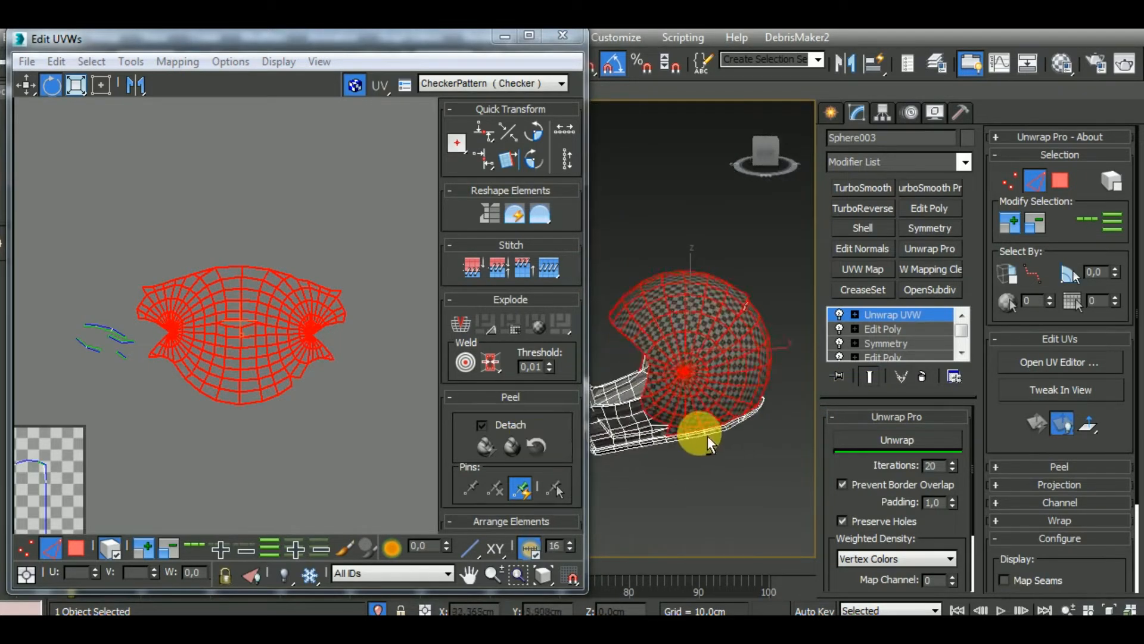
pyautogui.scroll(6, 702, 325)
pyautogui.scroll(-3, 717, 340)
pyautogui.moveTo(289, 421); pyautogui.dragTo(325, 416, button='middle')
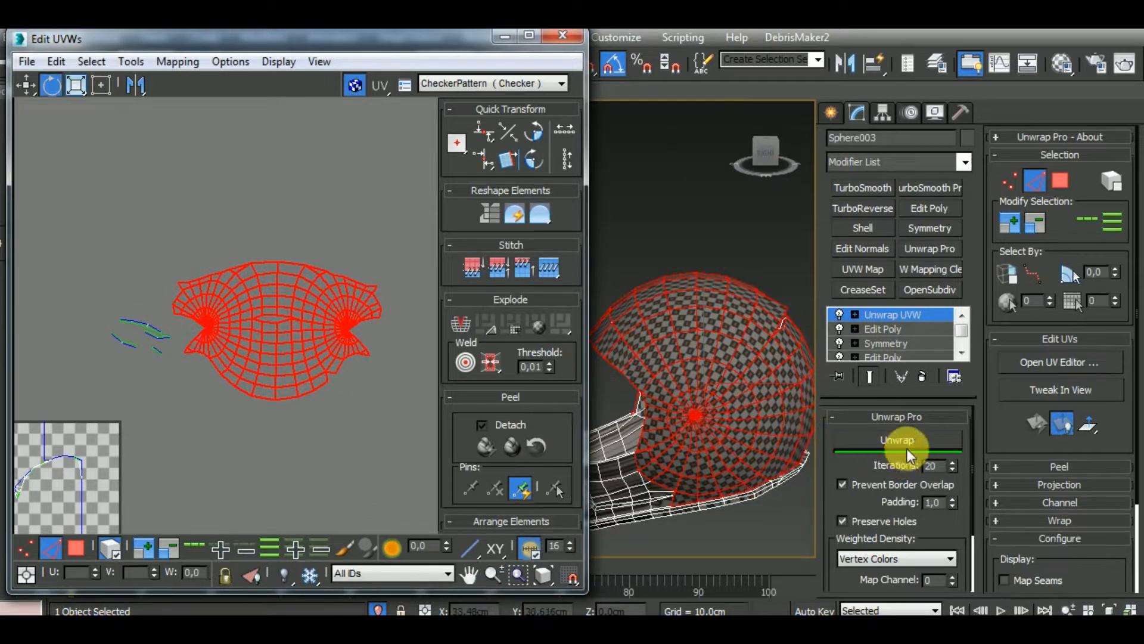
# Turn off element selection, clear the selection, and stitch the open notch on the lower rim of the shell cluster
pyautogui.scroll(6, 278, 431)
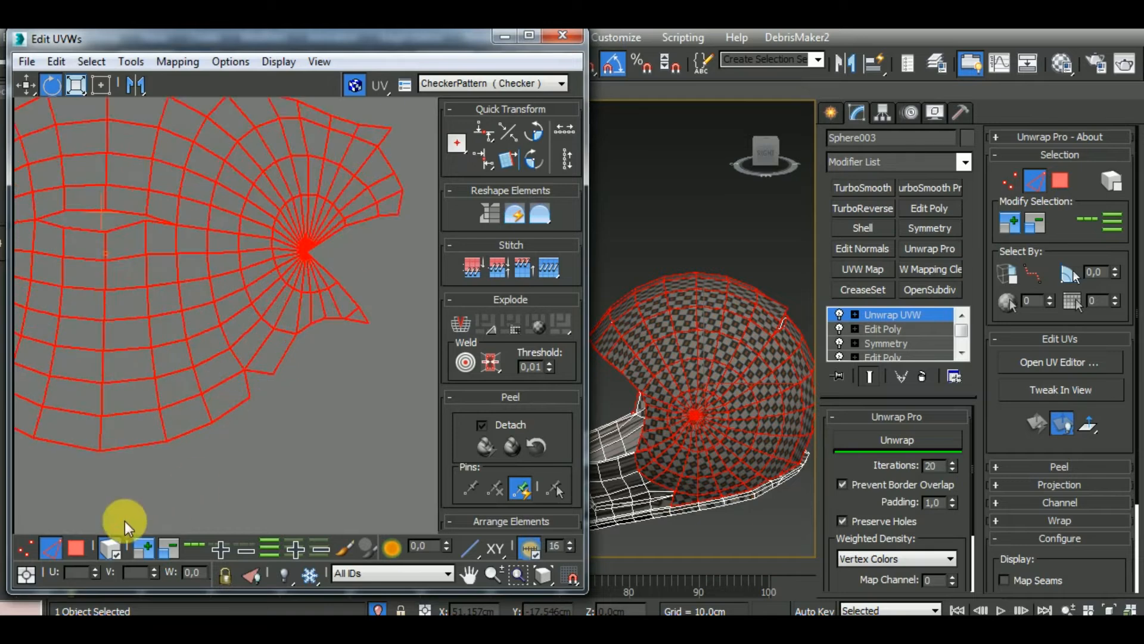
pyautogui.click(113, 549)
pyautogui.click(282, 441)
pyautogui.click(260, 398)
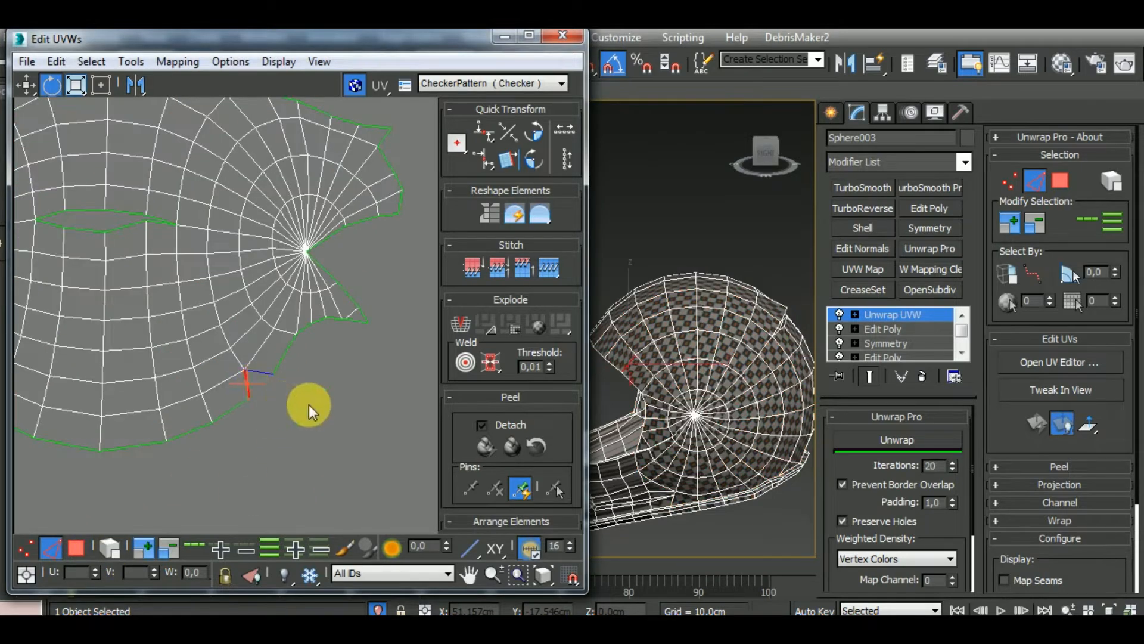
pyautogui.scroll(-3, 340, 413)
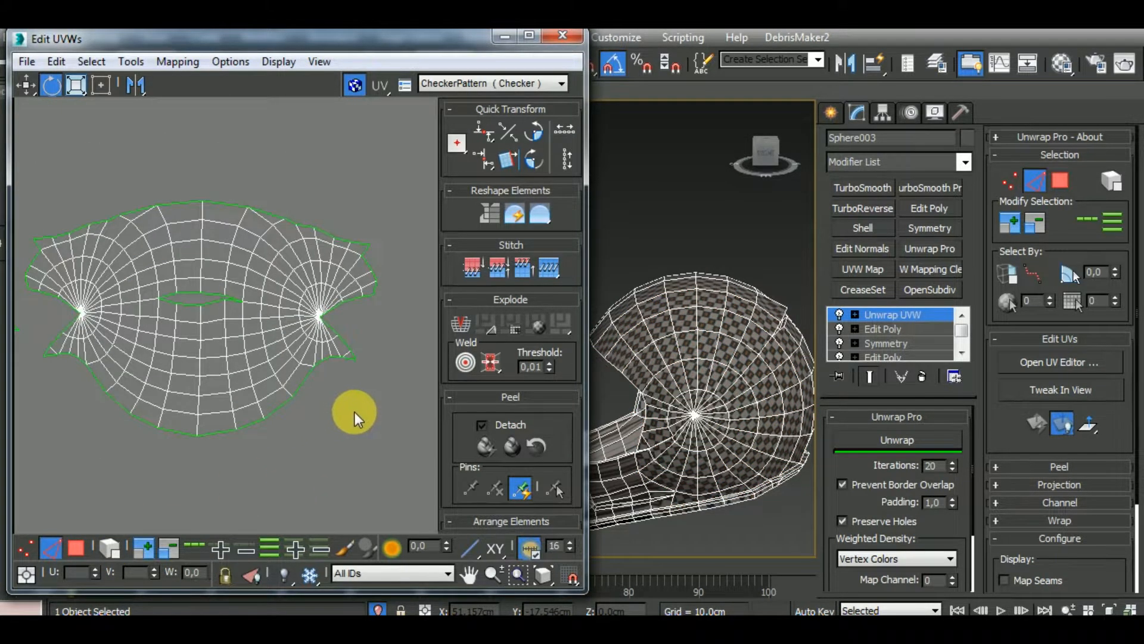
# Select all edges of the shell cluster and run Unwrap on it again
pyautogui.scroll(-3, 355, 412)
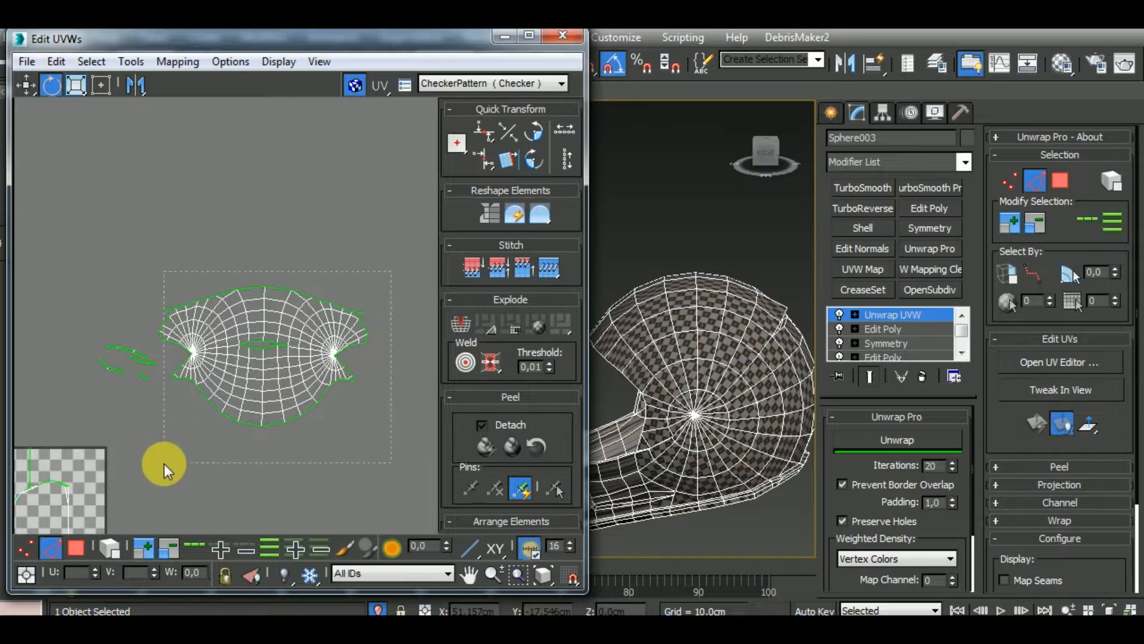
pyautogui.hotkey('ctrl', 'a')
pyautogui.moveTo(145, 289); pyautogui.dragTo(184, 344)
pyautogui.click(897, 442)
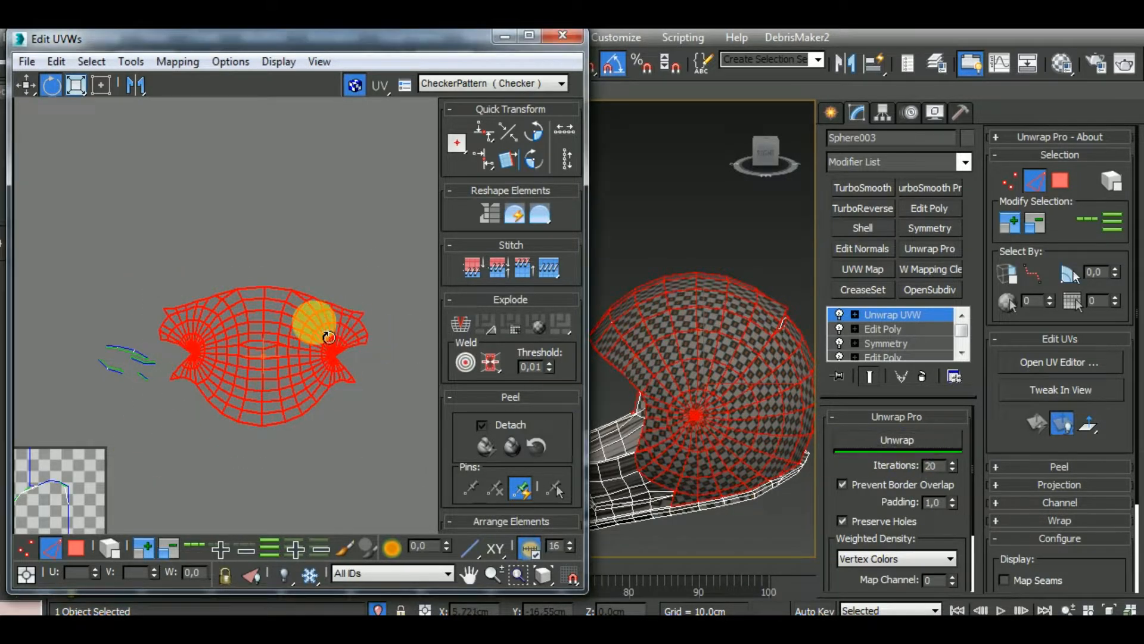
# Move the relaxed shell cluster up and away from the remaining UV pieces
pyautogui.click(26, 85)
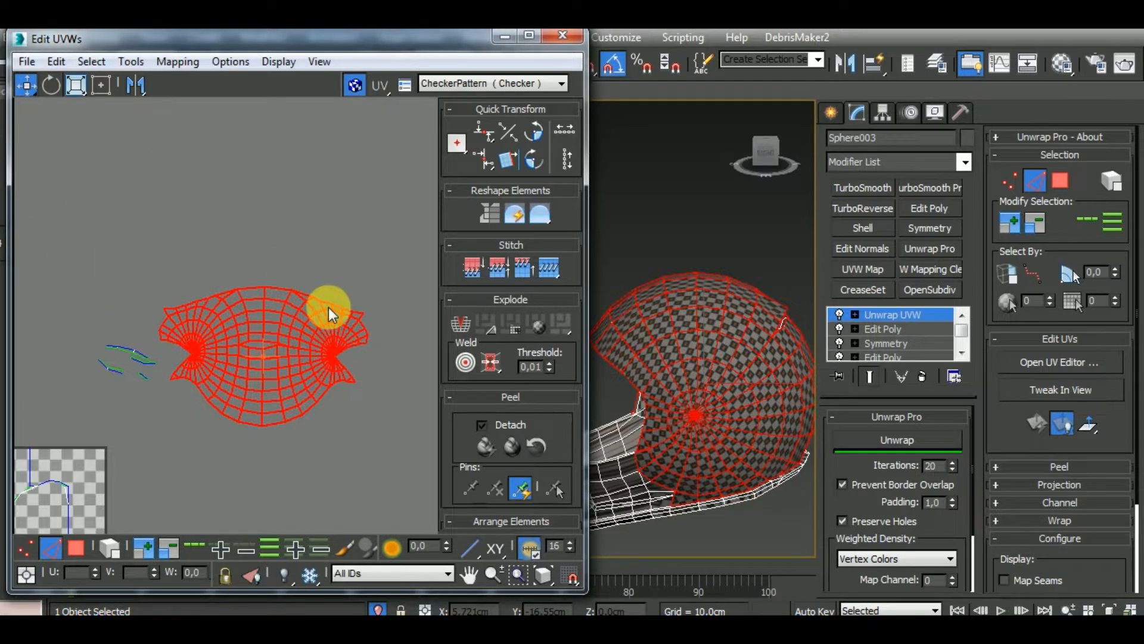
pyautogui.moveTo(335, 307); pyautogui.dragTo(390, 198)
pyautogui.moveTo(335, 320); pyautogui.dragTo(297, 382, button='middle')
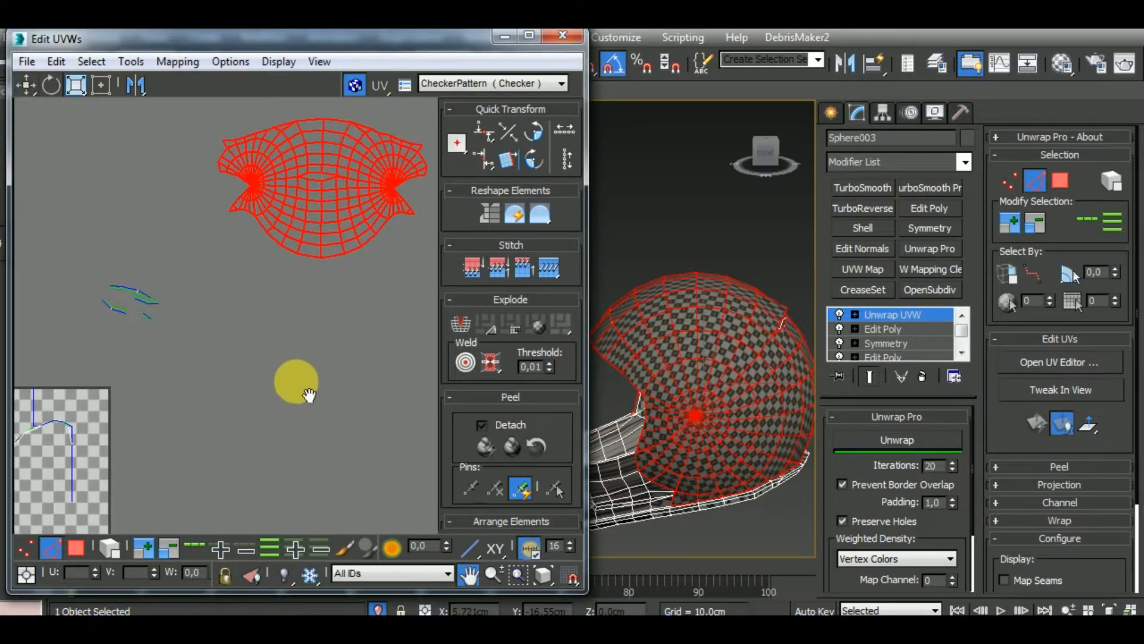
# Switch to polygon selection and pick a face on the helmet's chin guard to locate it in the UV layout
pyautogui.scroll(-2, 292, 385)
pyautogui.moveTo(256, 472); pyautogui.dragTo(212, 371, button='middle')
pyautogui.scroll(-2, 211, 370)
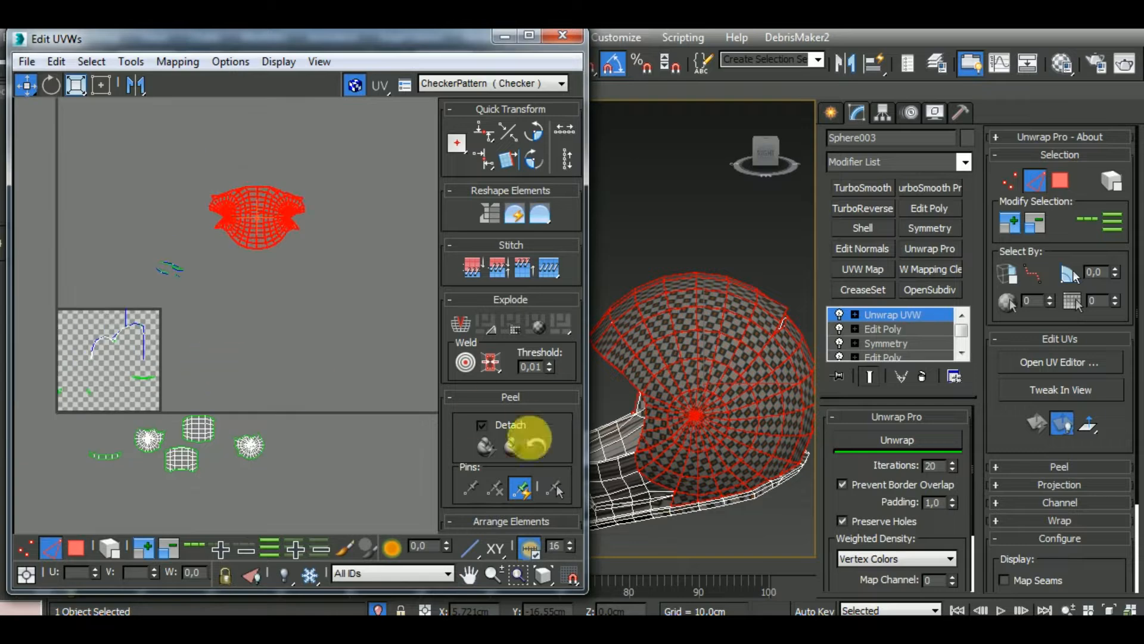
pyautogui.click(77, 548)
pyautogui.click(189, 460)
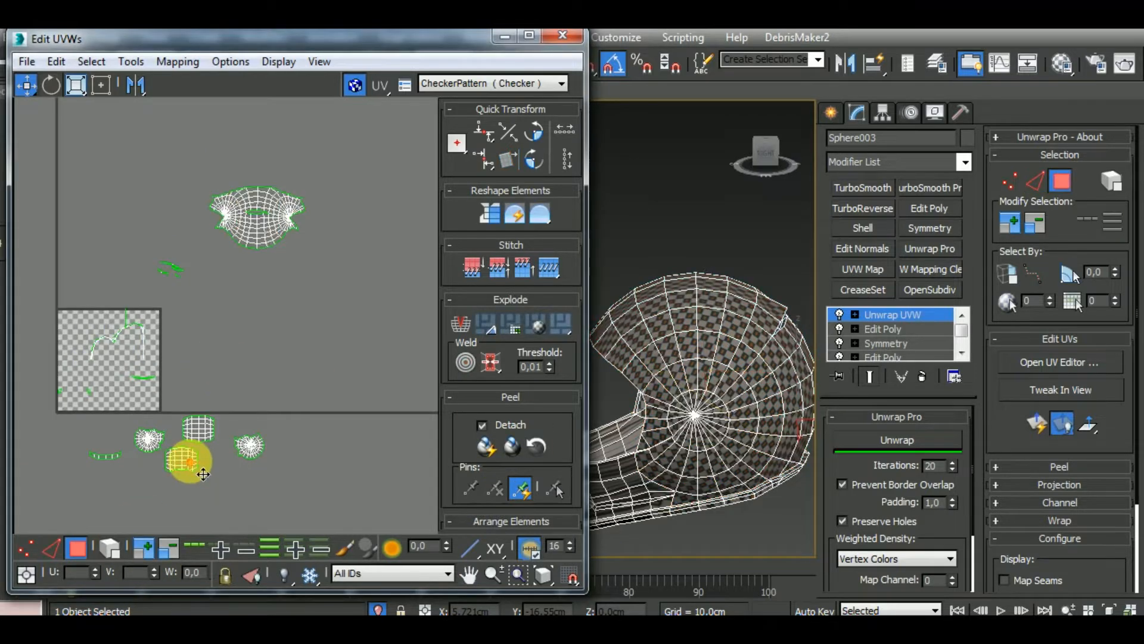
pyautogui.moveTo(283, 481); pyautogui.dragTo(232, 452, button='middle')
pyautogui.scroll(-2, 234, 451)
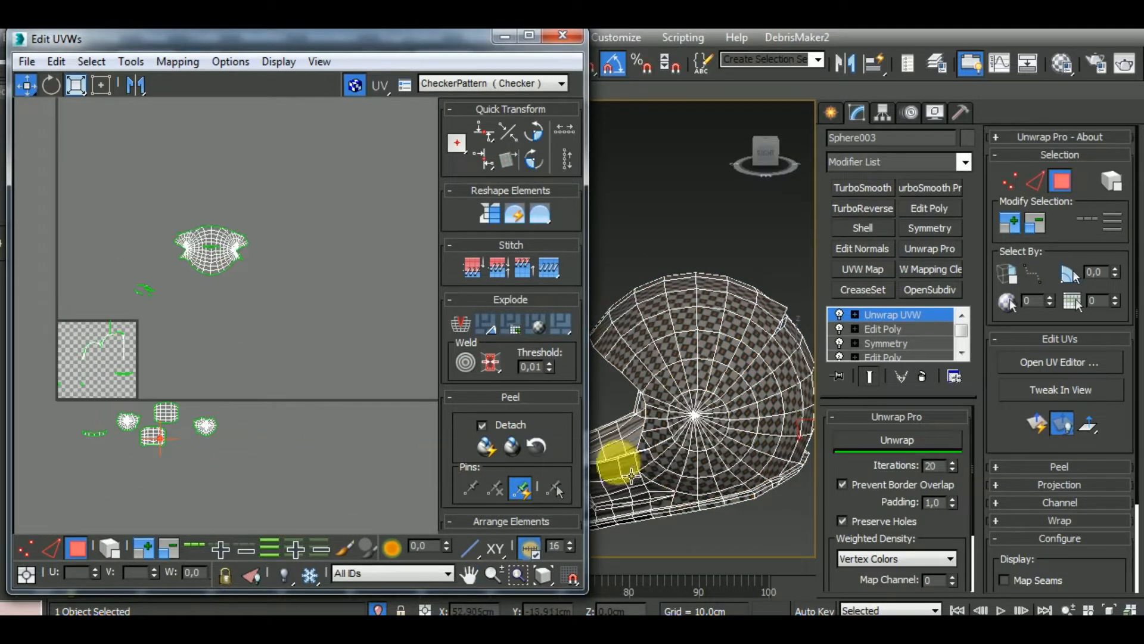
pyautogui.click(611, 468)
pyautogui.moveTo(82, 354); pyautogui.dragTo(169, 386, button='middle')
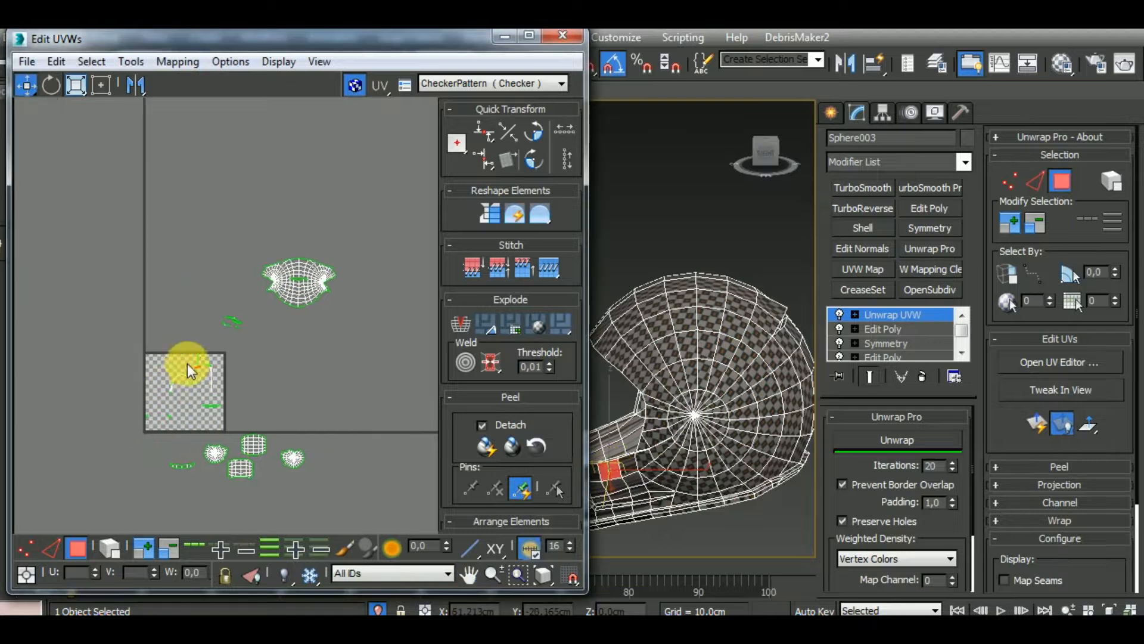
# Select all collapsed chin guard and rim polygons inside the UV square and apply Normal Mapping to them
pyautogui.scroll(5, 186, 360)
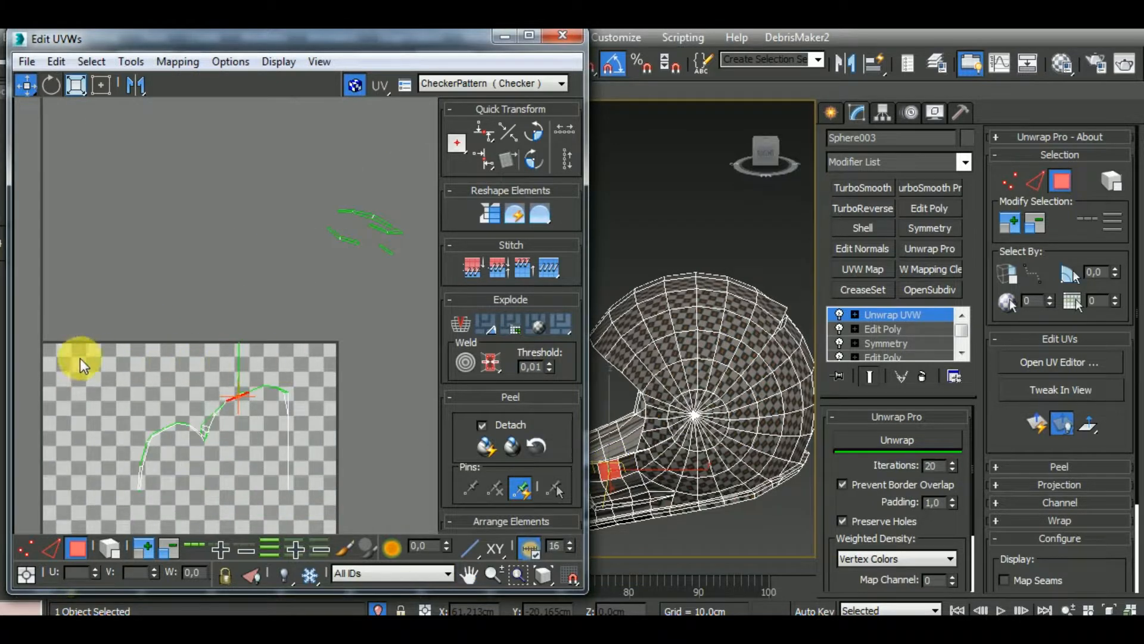
pyautogui.moveTo(363, 506); pyautogui.dragTo(356, 514)
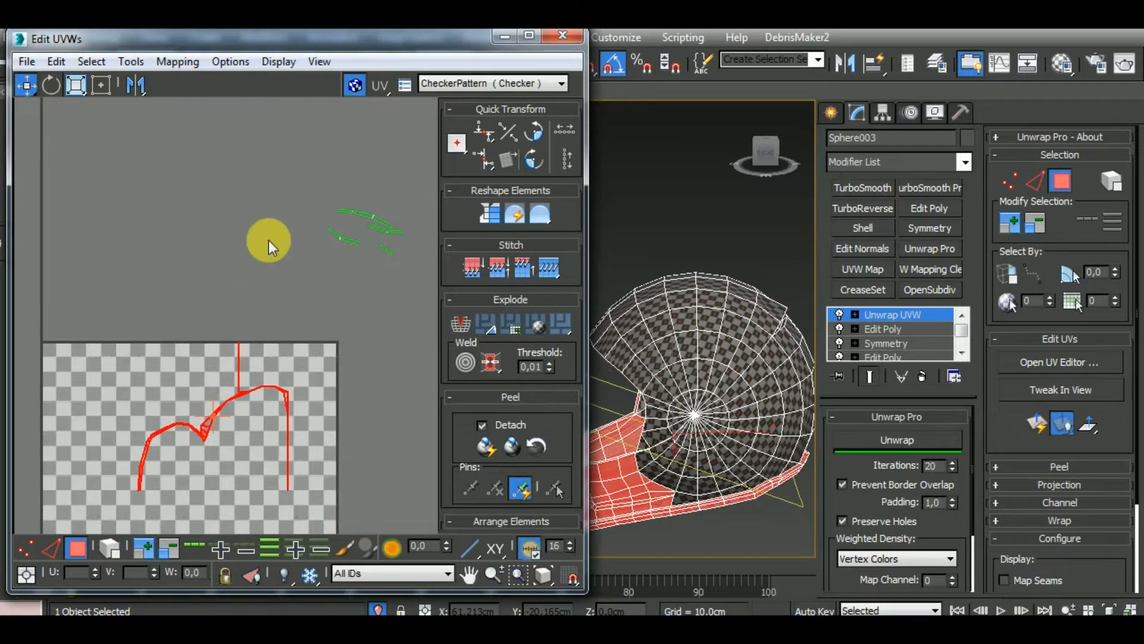
pyautogui.click(171, 64)
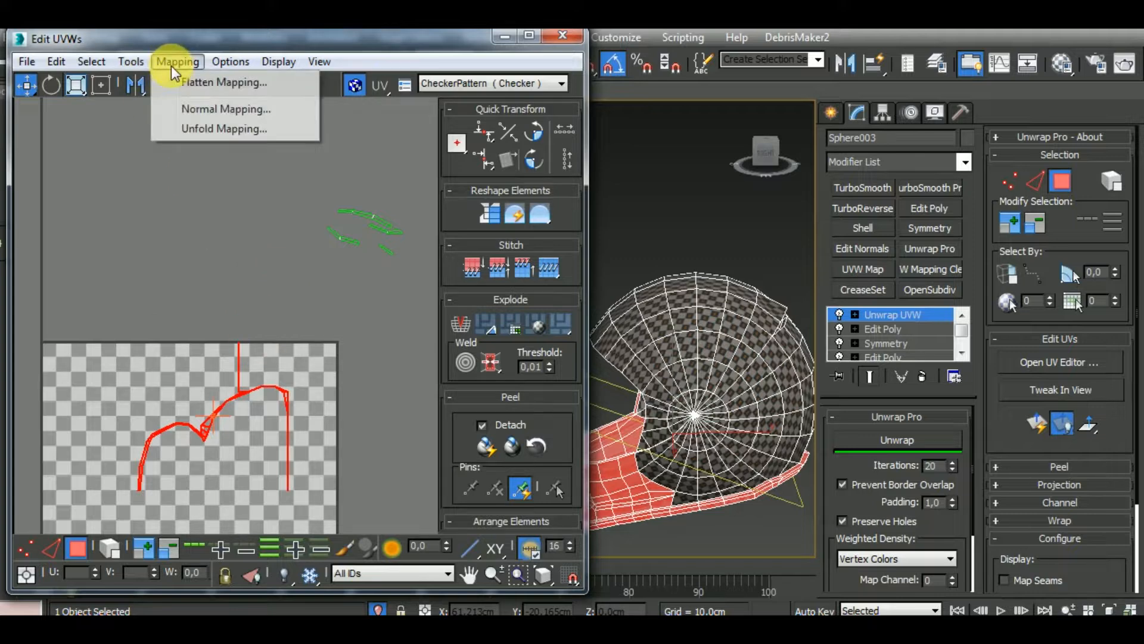
pyautogui.click(191, 109)
pyautogui.click(203, 97)
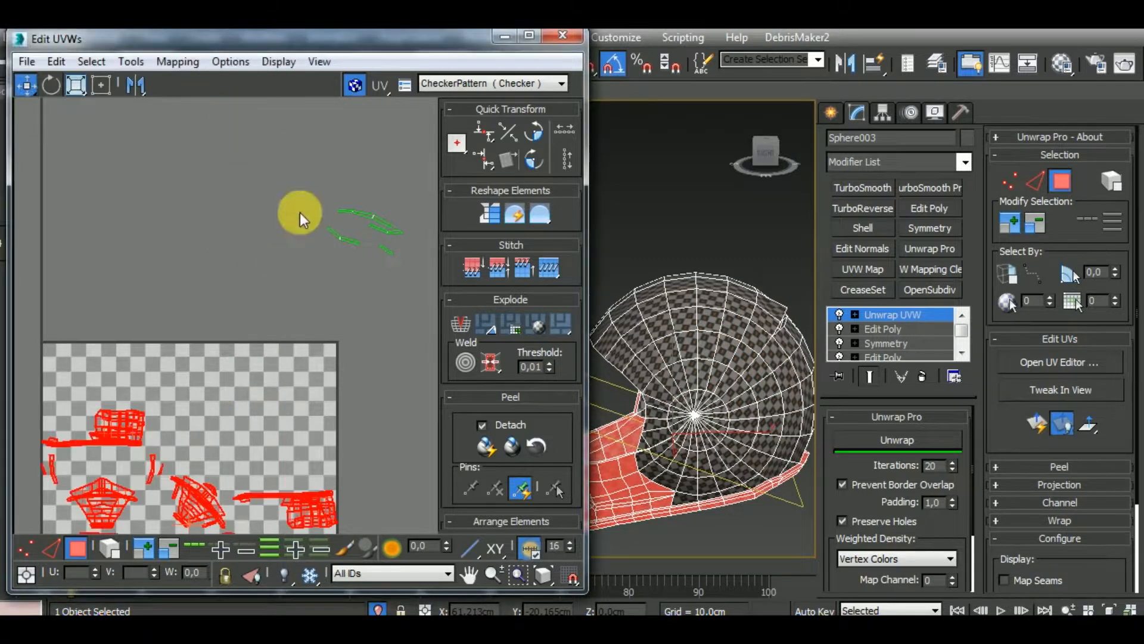
# Select a row of neighbouring polygons on the side of the chin guard to find them among the new clusters
pyautogui.moveTo(674, 478); pyautogui.dragTo(743, 414, button='middle')
pyautogui.moveTo(255, 482); pyautogui.dragTo(259, 378, button='middle')
pyautogui.scroll(-3, 259, 378)
pyautogui.scroll(-2, 259, 378)
pyautogui.click(302, 402)
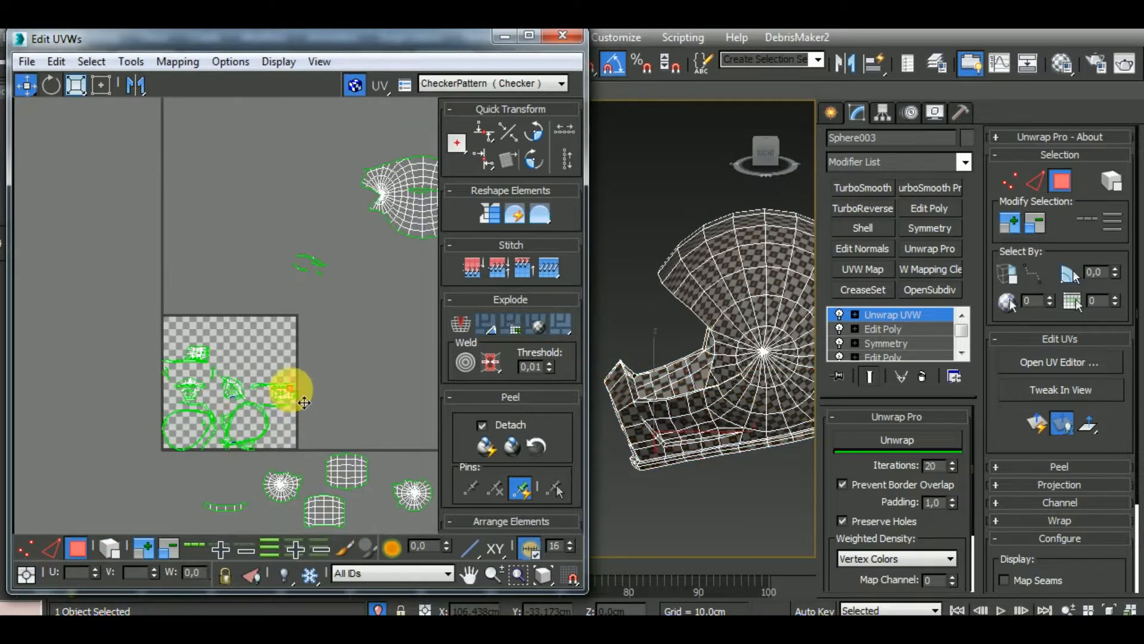
pyautogui.click(731, 434)
pyautogui.click(720, 407)
pyautogui.keyDown('ctrl'); pyautogui.click(711, 397); pyautogui.keyUp('ctrl')
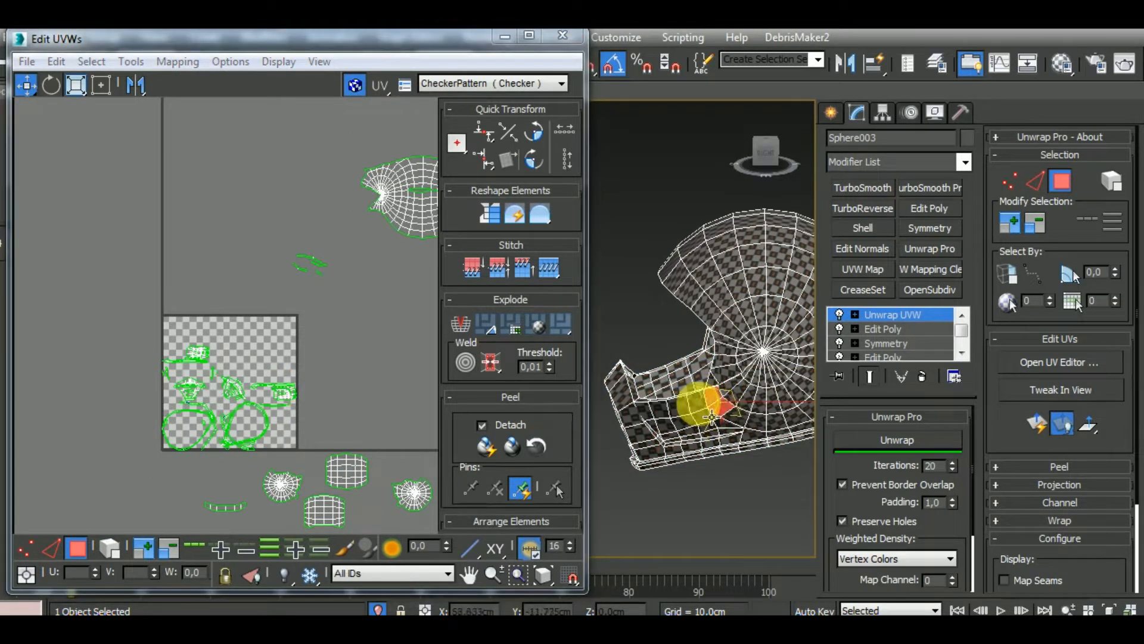
pyautogui.keyDown('ctrl'); pyautogui.click(695, 406); pyautogui.keyUp('ctrl')
pyautogui.keyDown('ctrl'); pyautogui.click(680, 408); pyautogui.keyUp('ctrl')
# Remove the shell cluster's polygon from the selection, keeping only the polygons in the chin guard's side cluster
pyautogui.moveTo(292, 395); pyautogui.dragTo(197, 410, button='middle')
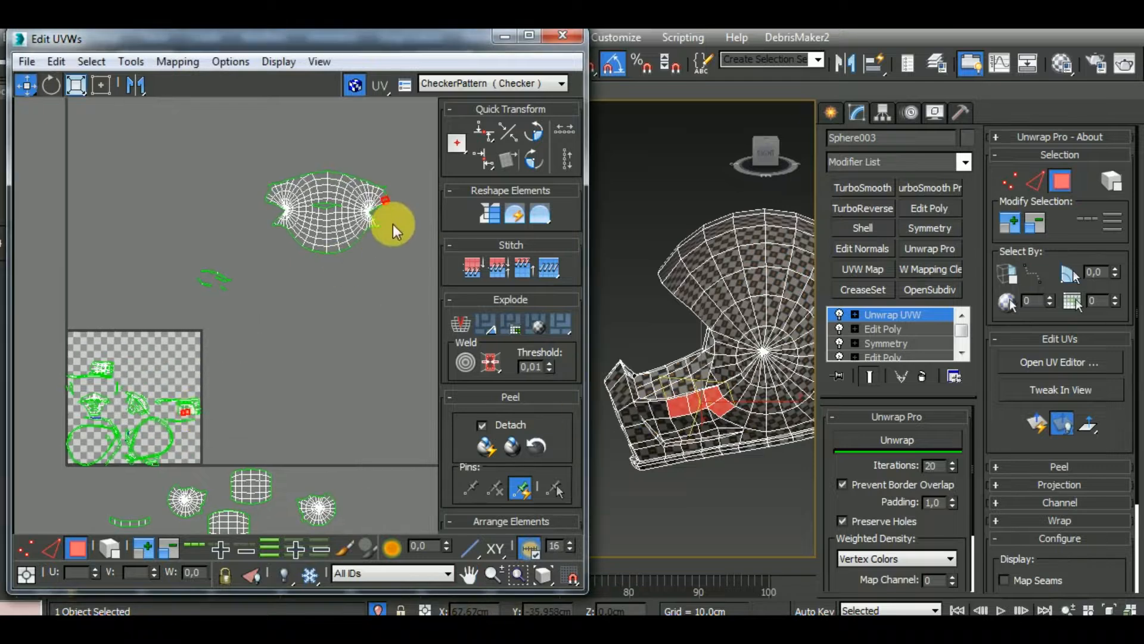
pyautogui.keyDown('alt'); pyautogui.moveTo(397, 225); pyautogui.dragTo(363, 163); pyautogui.keyUp('alt')
pyautogui.moveTo(282, 380); pyautogui.dragTo(364, 342, button='middle')
pyautogui.scroll(6, 280, 363)
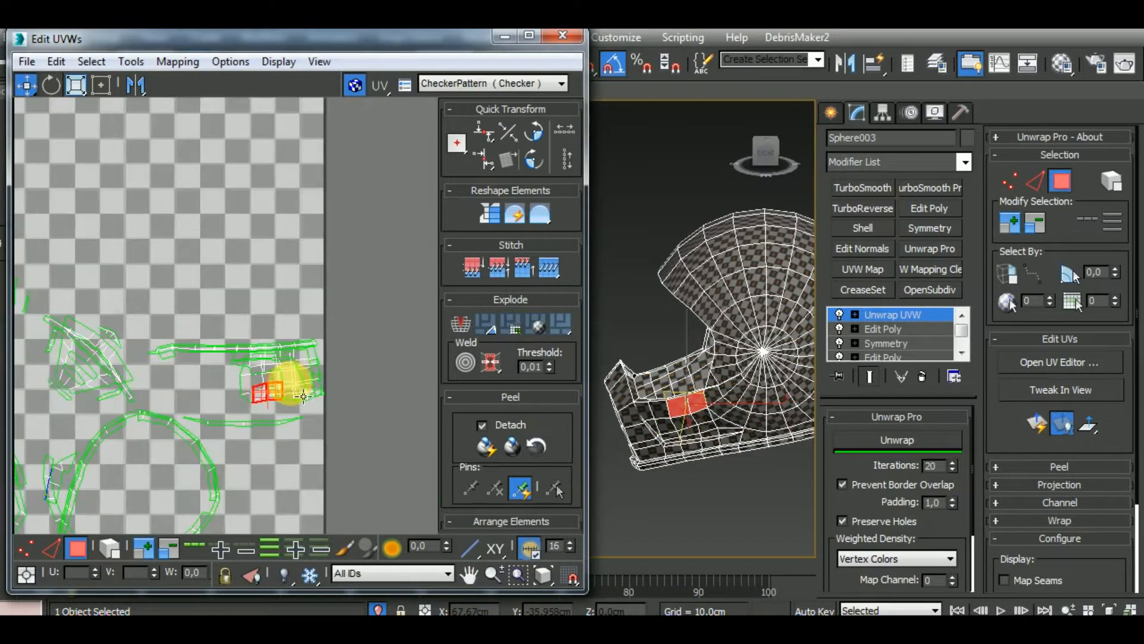
# Select the chin guard's whole outer side cluster by element and move it out of the UV square into empty space
pyautogui.click(111, 551)
pyautogui.click(332, 450)
pyautogui.click(300, 390)
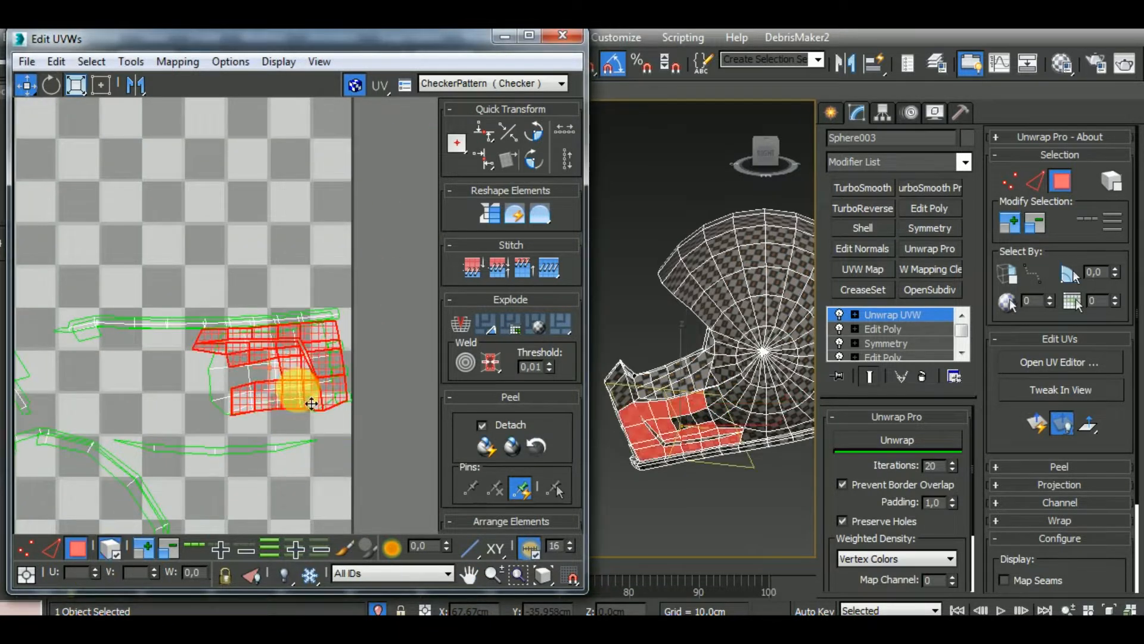
pyautogui.scroll(-3, 289, 412)
pyautogui.moveTo(315, 373); pyautogui.dragTo(441, 247)
# Move the chin guard's inner side cluster and inner front cluster into the empty upper part of the UV square
pyautogui.click(297, 383)
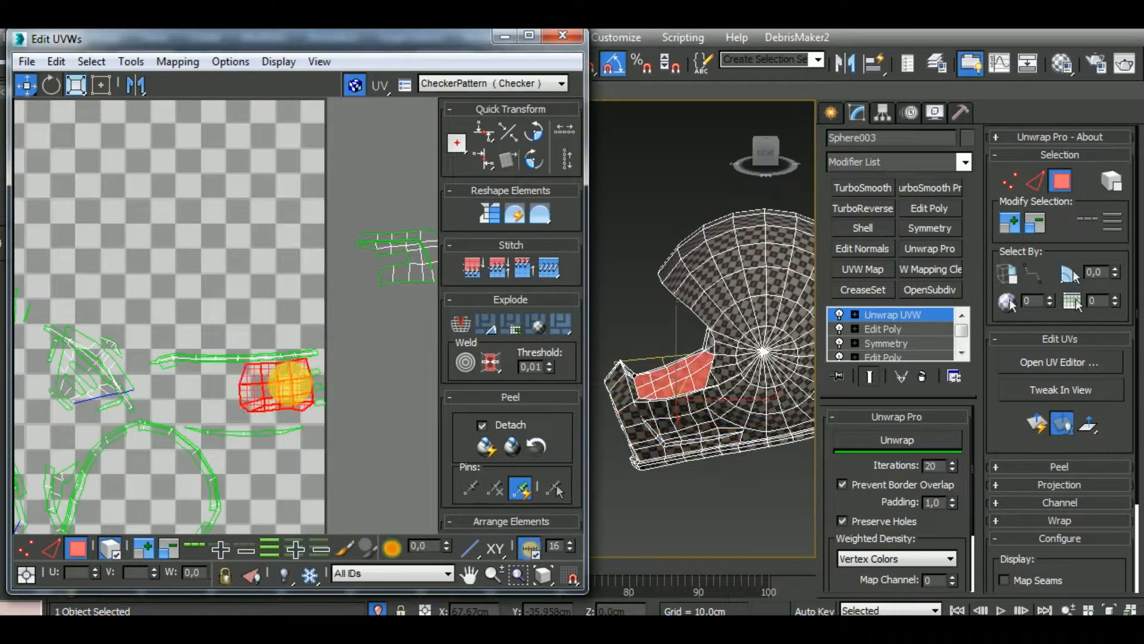
pyautogui.moveTo(296, 383); pyautogui.dragTo(281, 179)
pyautogui.scroll(-3, 288, 340)
pyautogui.click(168, 355)
pyautogui.moveTo(168, 354); pyautogui.dragTo(183, 238)
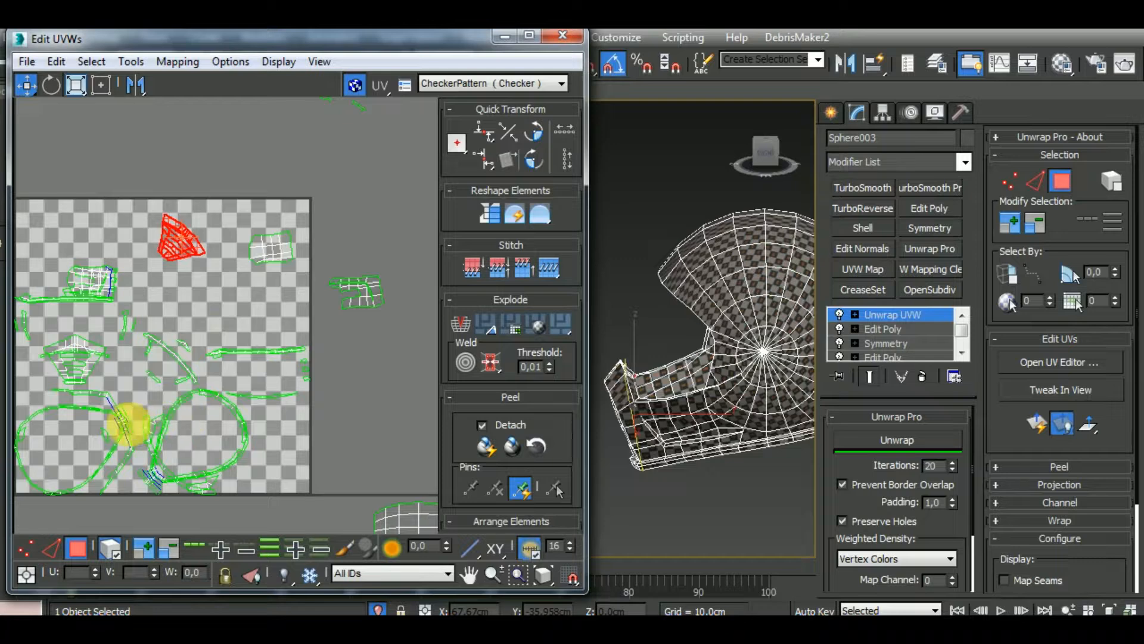
# Select the outer side cluster of the chin guard again and place it next to the large helmet shell cluster
pyautogui.moveTo(319, 403); pyautogui.dragTo(227, 483, button='middle')
pyautogui.click(351, 369)
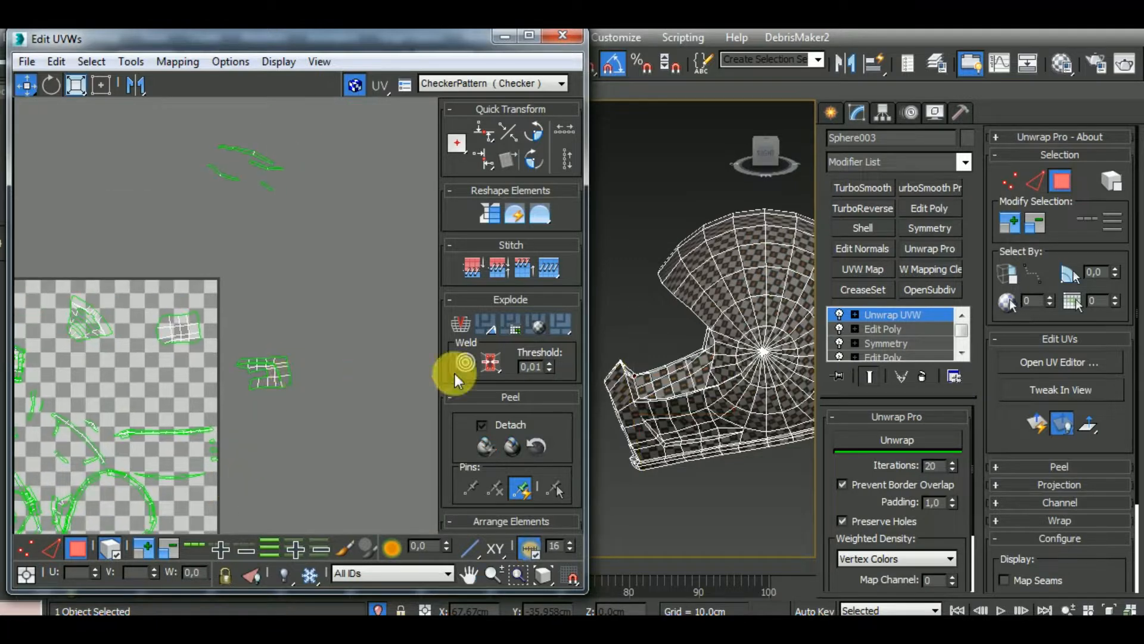
pyautogui.click(276, 381)
pyautogui.keyDown('alt'); pyautogui.moveTo(697, 435); pyautogui.dragTo(749, 452, button='middle'); pyautogui.keyUp('alt')
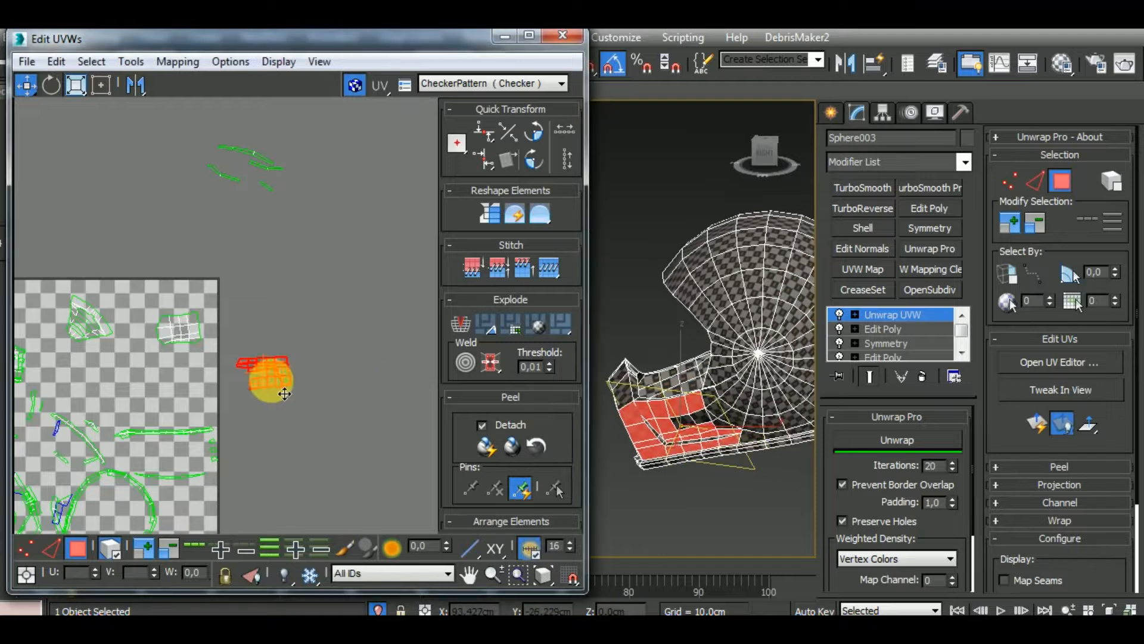
pyautogui.scroll(2, 261, 381)
pyautogui.scroll(-3, 307, 393)
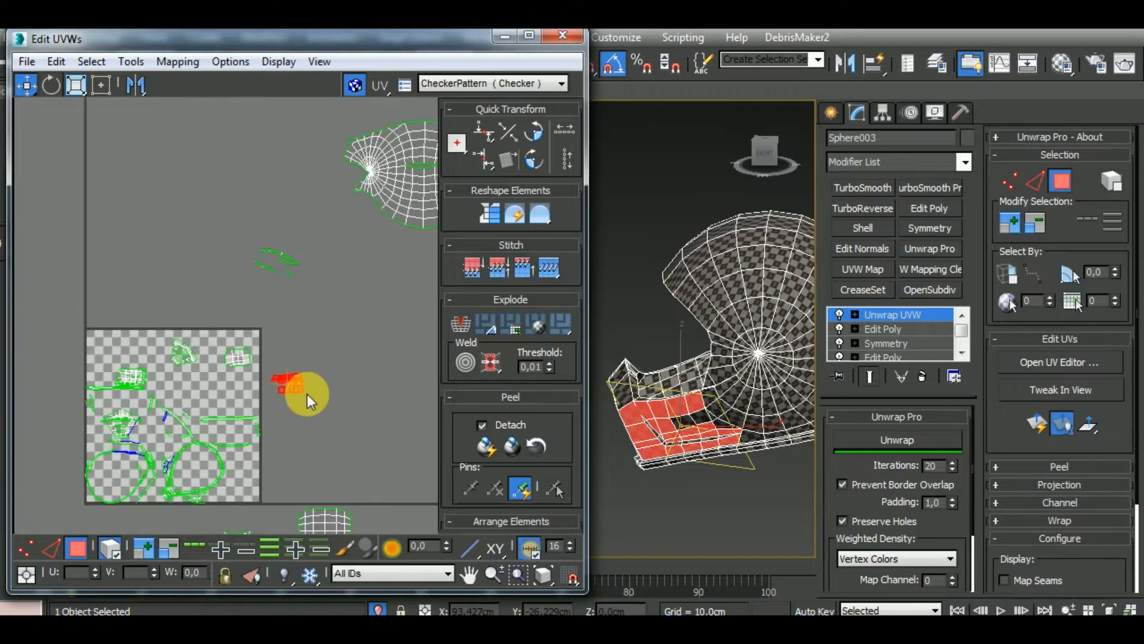
pyautogui.moveTo(307, 393); pyautogui.dragTo(217, 410, button='middle')
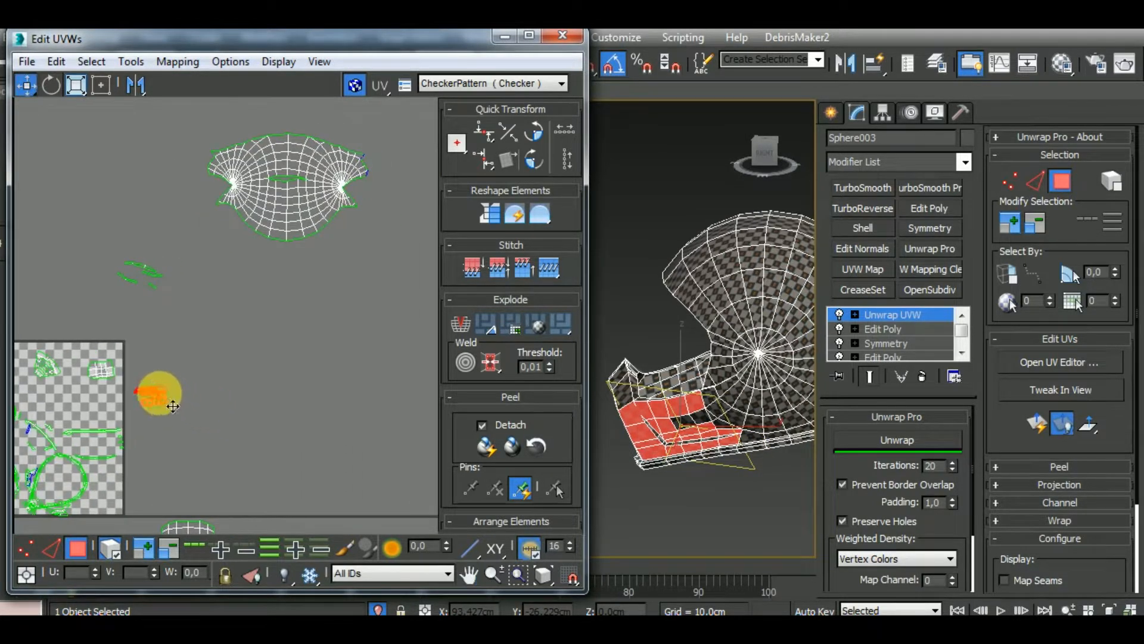
pyautogui.moveTo(157, 392); pyautogui.dragTo(424, 182)
pyautogui.moveTo(301, 299); pyautogui.dragTo(348, 298, button='middle')
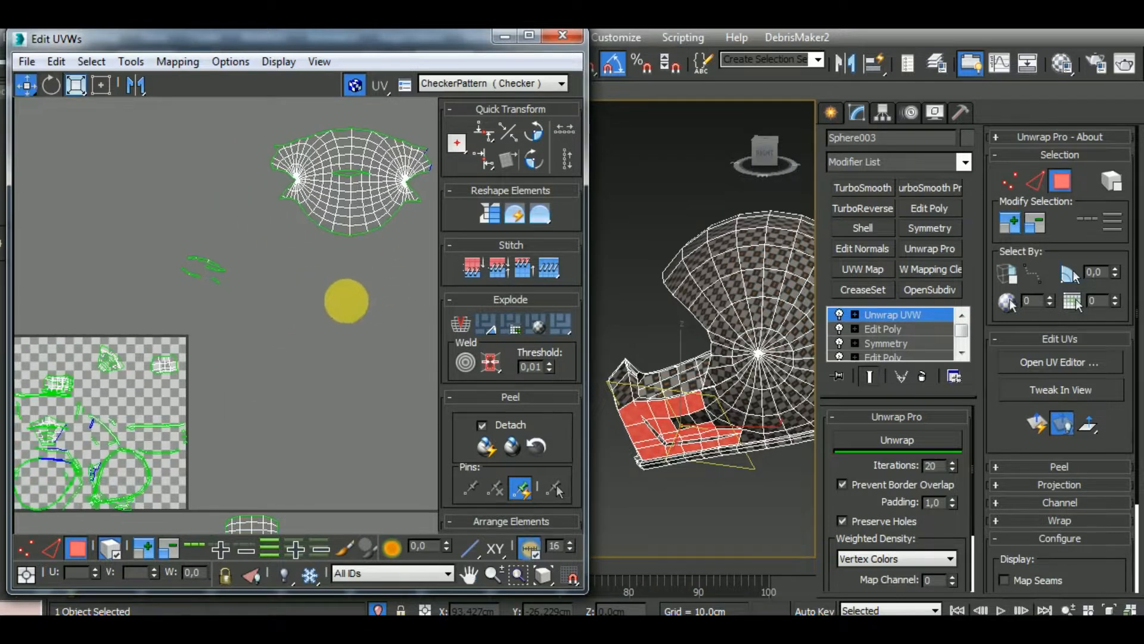
# Select the chin guard's inner side cluster and move it below the UV square among the other sorted clusters
pyautogui.click(172, 372)
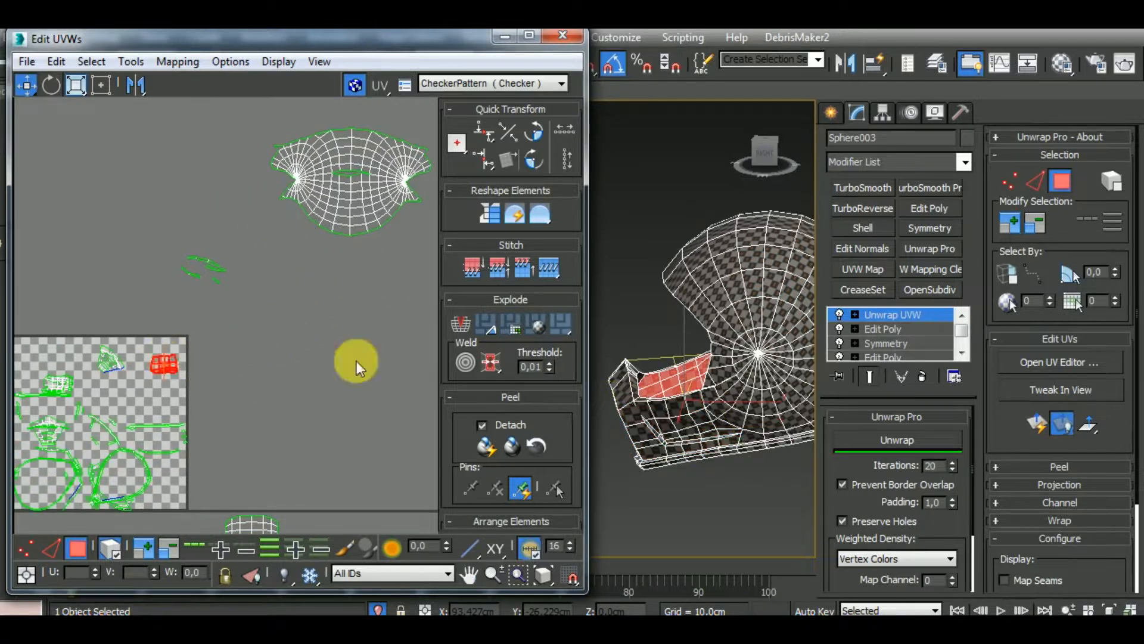
pyautogui.keyDown('alt'); pyautogui.moveTo(687, 403); pyautogui.dragTo(842, 480, button='middle'); pyautogui.keyUp('alt')
pyautogui.moveTo(258, 375); pyautogui.dragTo(249, 344, button='middle')
pyautogui.scroll(-3, 248, 345)
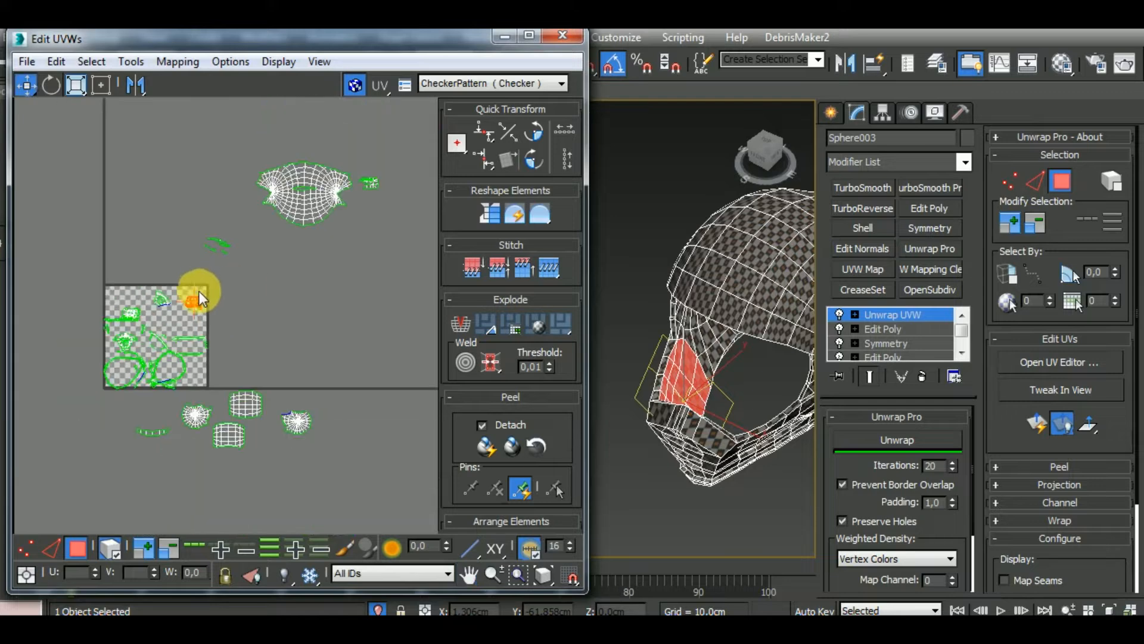
pyautogui.scroll(3, 159, 304)
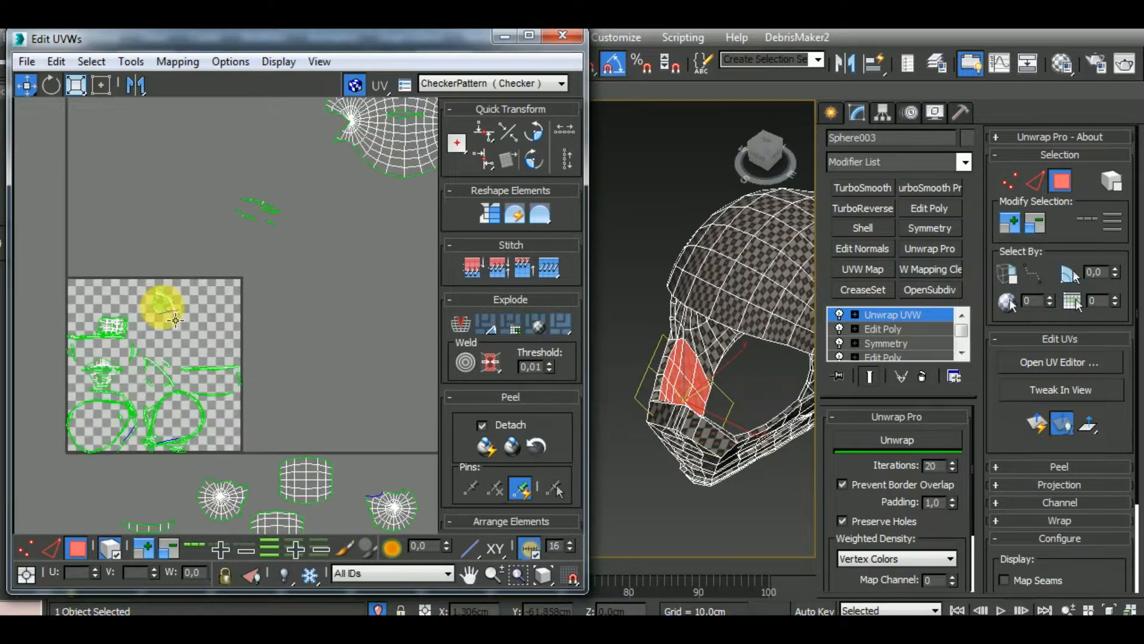
# Move the chin guard's inner front cluster below the UV square and its outer front cluster beside the shell cluster
pyautogui.click(163, 304)
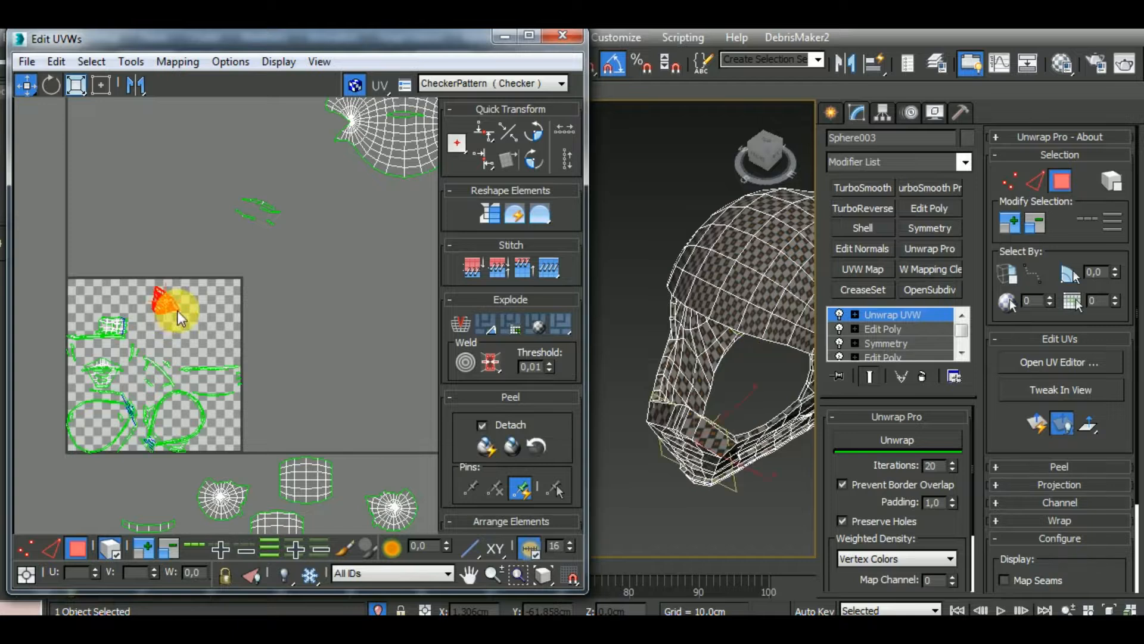
pyautogui.moveTo(178, 310); pyautogui.dragTo(312, 142)
# Check the outer front cluster's checker pattern on the helmet from the front and unwrap it with Unwrap Pro
pyautogui.press('f')
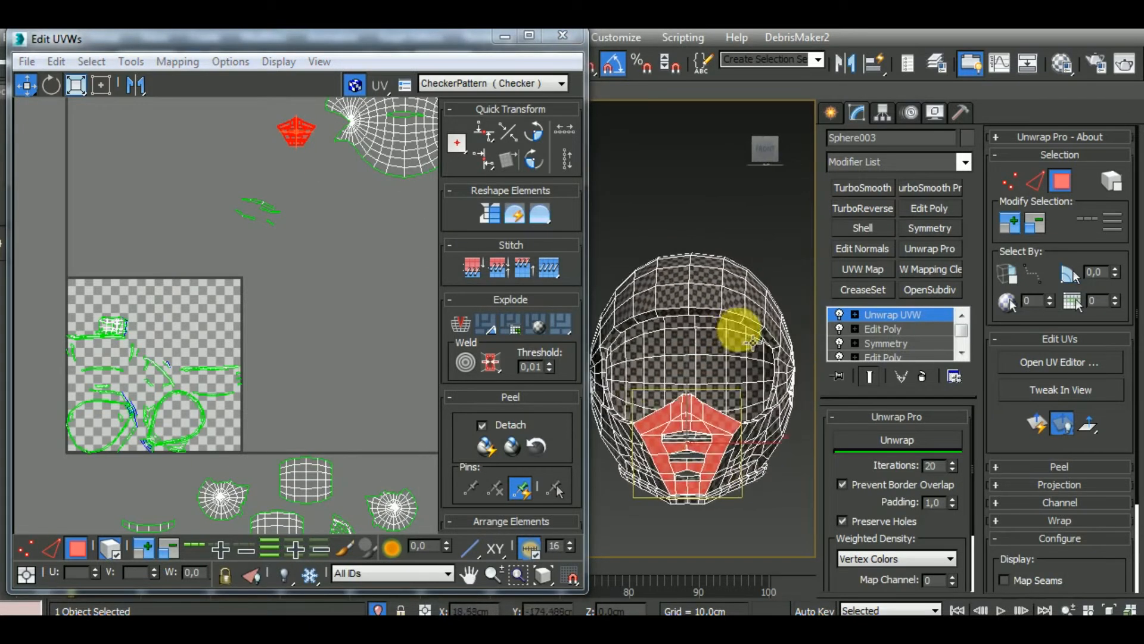
pyautogui.scroll(8, 703, 409)
pyautogui.click(910, 445)
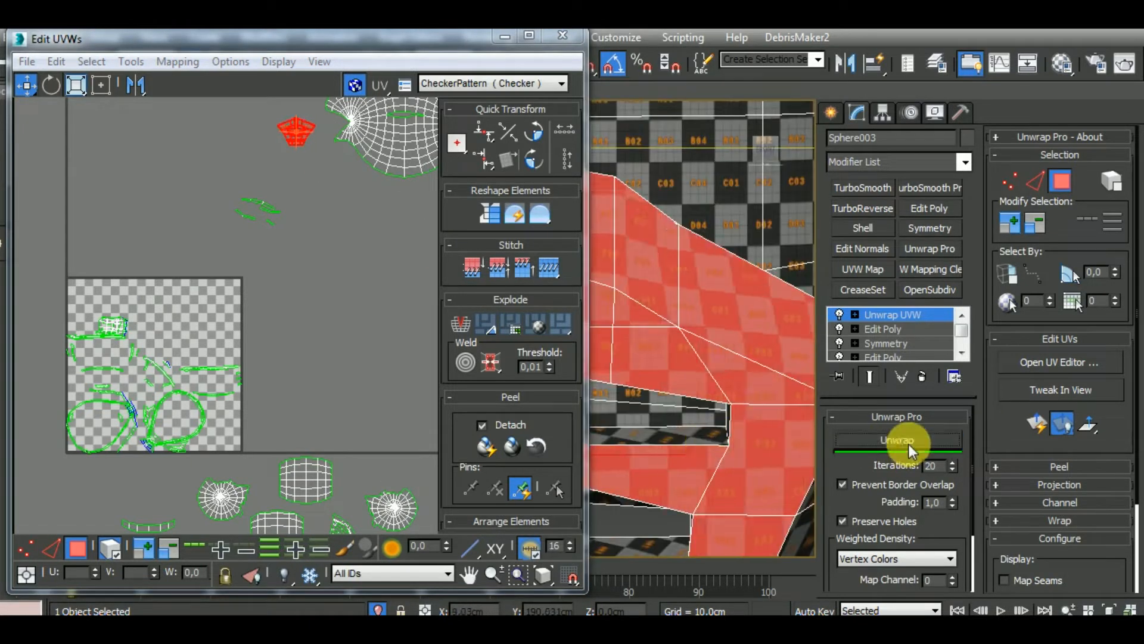
# Select the remaining inner side cluster of the chin guard and move it below the UV square near the other inner pieces
pyautogui.moveTo(284, 230); pyautogui.dragTo(218, 276, button='middle')
pyautogui.scroll(4, 125, 317)
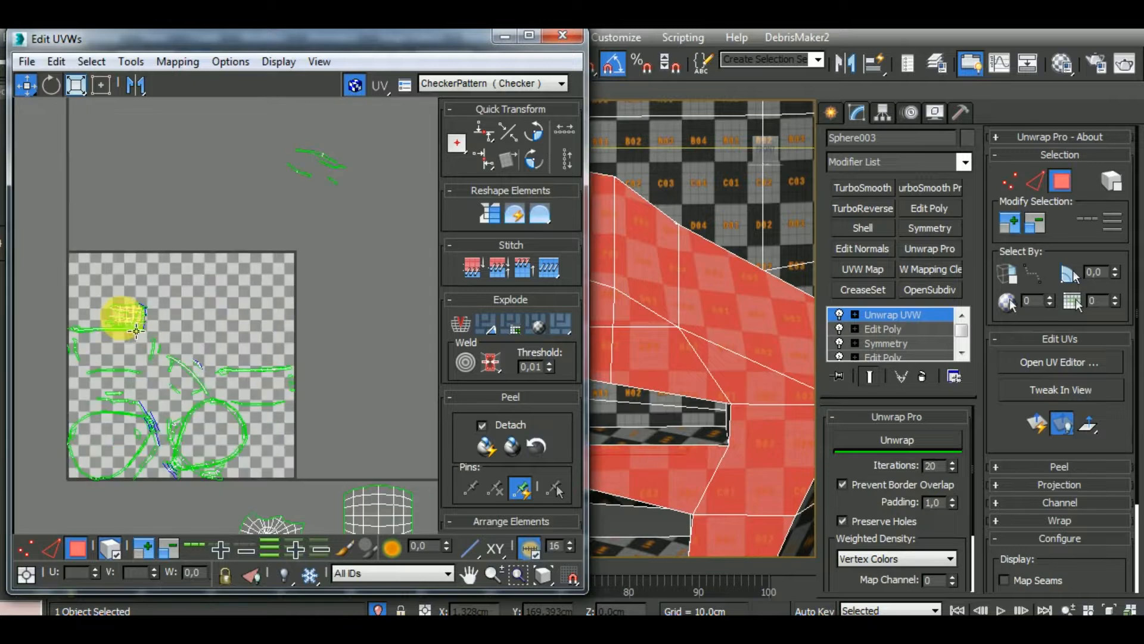
pyautogui.click(134, 322)
pyautogui.moveTo(142, 326); pyautogui.dragTo(289, 284)
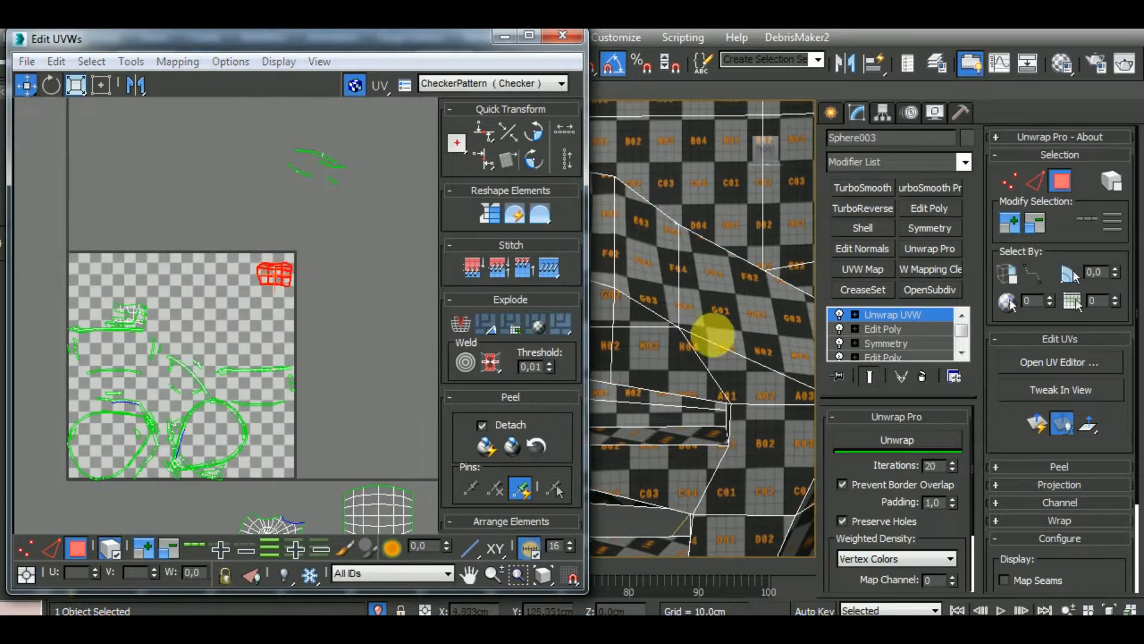
pyautogui.scroll(-8, 743, 332)
pyautogui.keyDown('alt'); pyautogui.moveTo(753, 526); pyautogui.dragTo(853, 487, button='middle'); pyautogui.keyUp('alt')
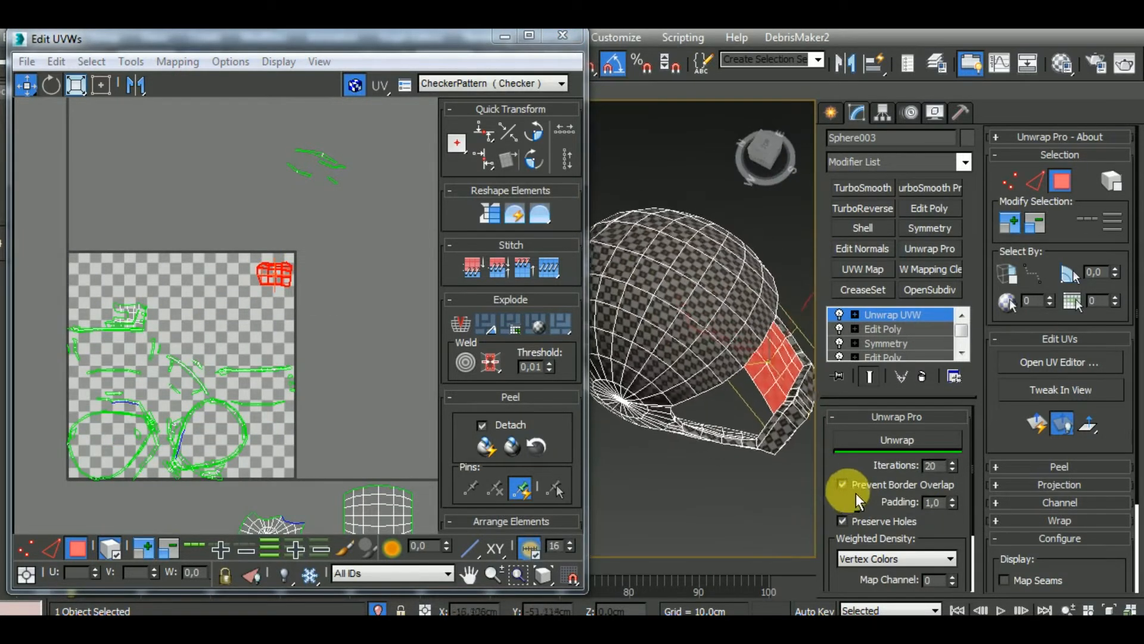
pyautogui.scroll(-4, 276, 312)
pyautogui.moveTo(261, 293); pyautogui.dragTo(326, 492)
# Select the curved strip at the rim loop in the UV square and shift it slightly inside the loop
pyautogui.click(228, 327)
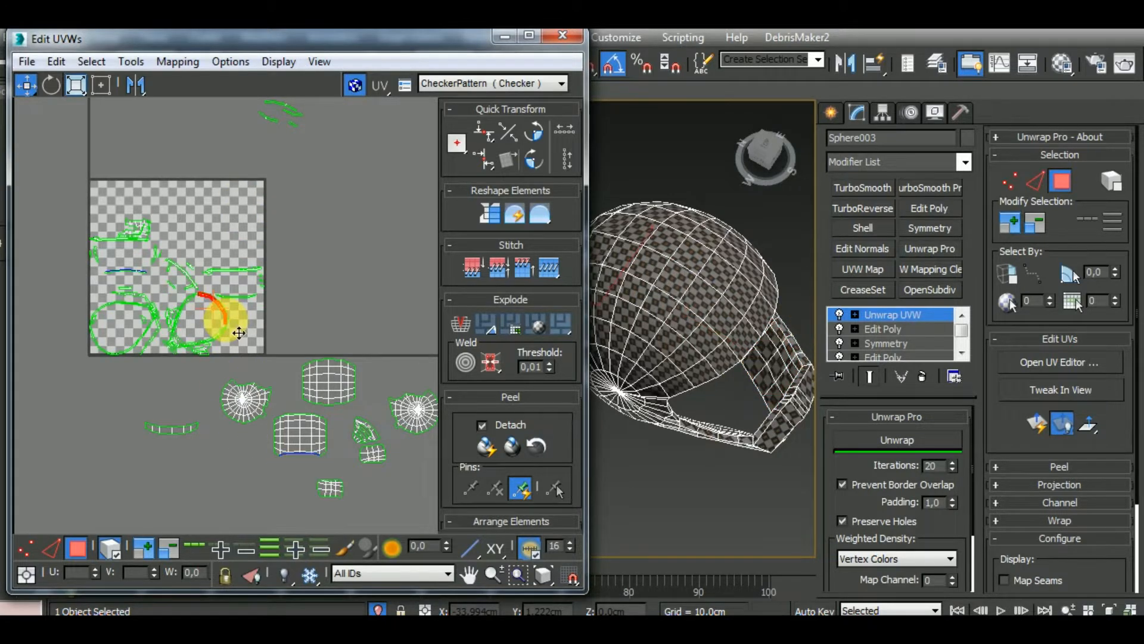
pyautogui.scroll(3, 238, 330)
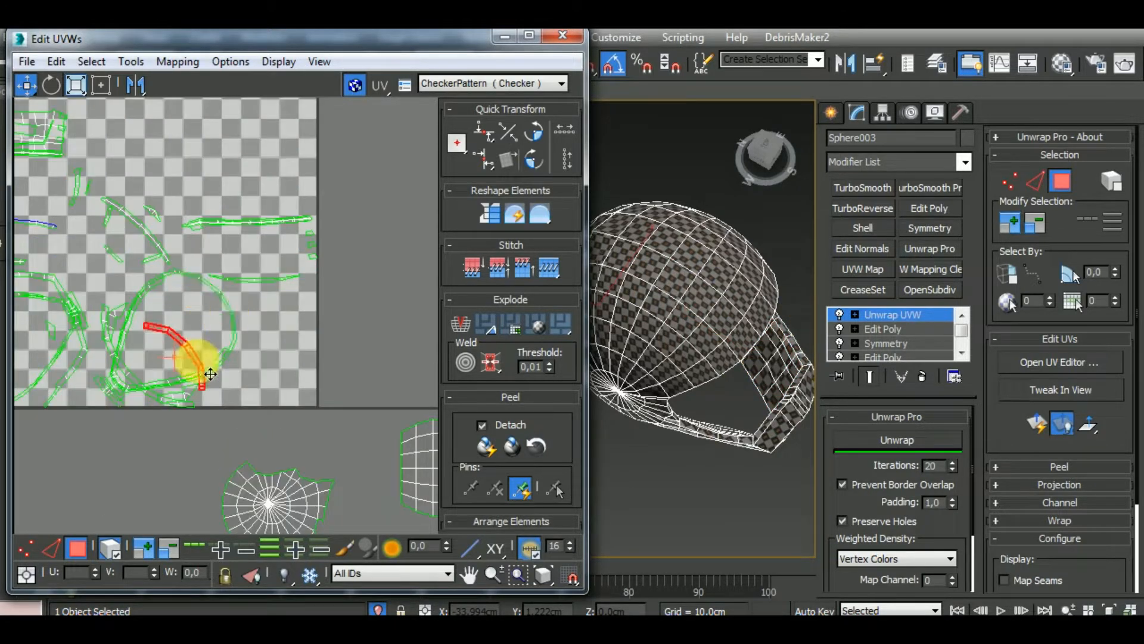
pyautogui.scroll(-3, 223, 317)
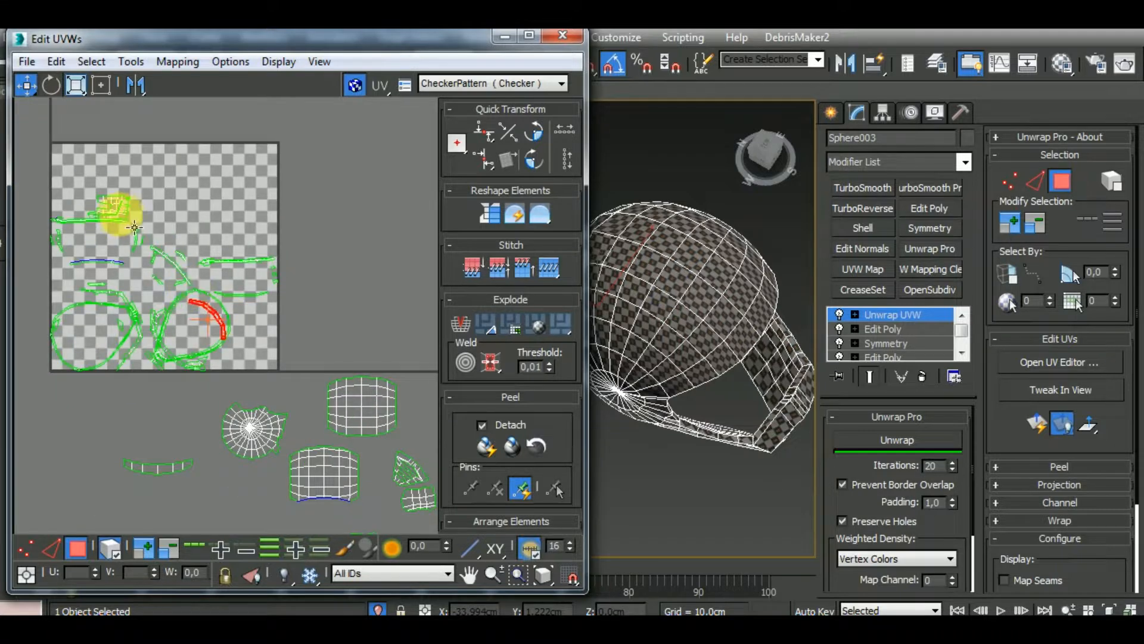
# Move the chin guard's second outer side cluster out of the UV square and place it just below the shell cluster
pyautogui.moveTo(117, 205); pyautogui.dragTo(324, 219)
pyautogui.keyDown('alt'); pyautogui.moveTo(728, 447); pyautogui.dragTo(774, 332, button='middle'); pyautogui.keyUp('alt')
pyautogui.moveTo(354, 358); pyautogui.dragTo(269, 583, button='middle')
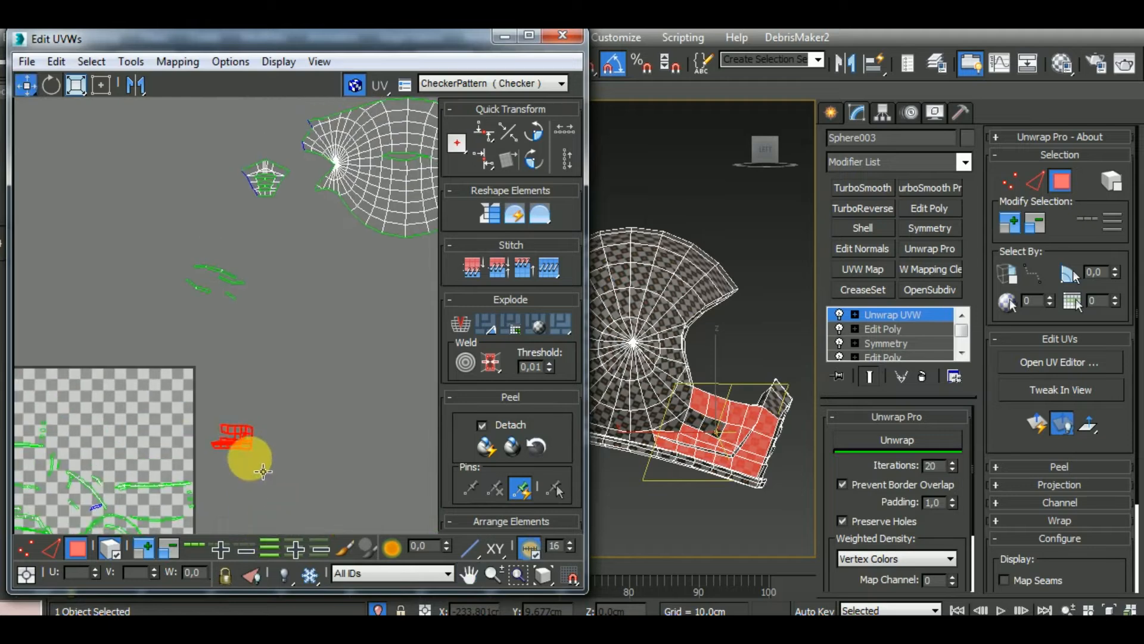
pyautogui.moveTo(245, 443); pyautogui.dragTo(344, 248)
pyautogui.moveTo(374, 349); pyautogui.dragTo(258, 355, button='middle')
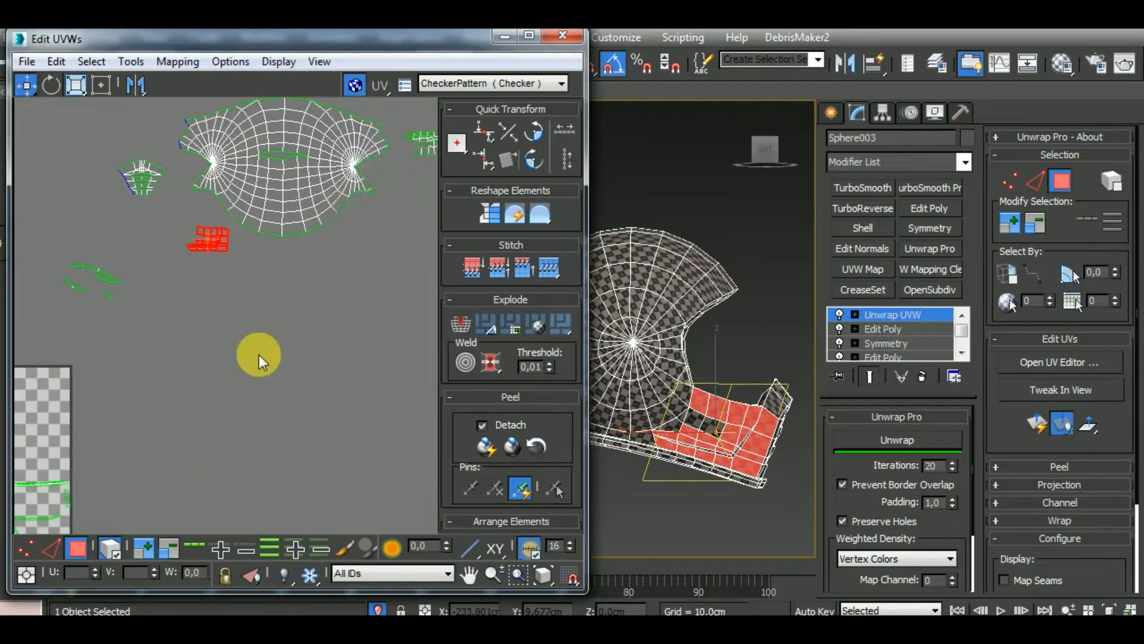
pyautogui.scroll(-2, 257, 354)
# Select the two polygons missing from the chin guard's side cluster on the model and break them off in the UV layout
pyautogui.click(723, 439)
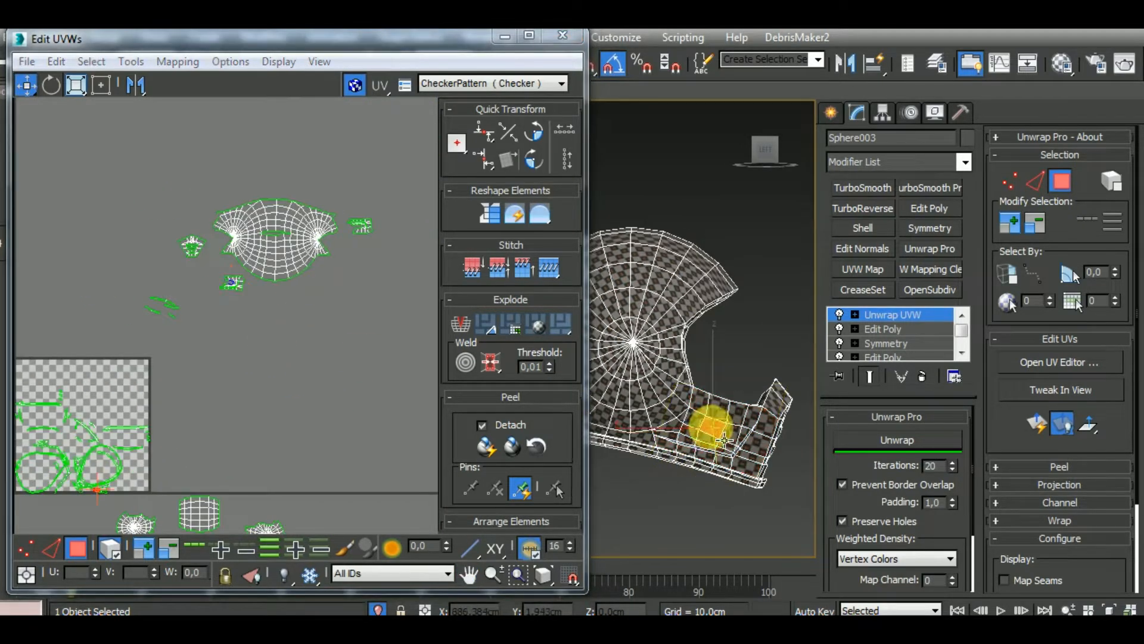
pyautogui.click(715, 431)
pyautogui.scroll(8, 253, 377)
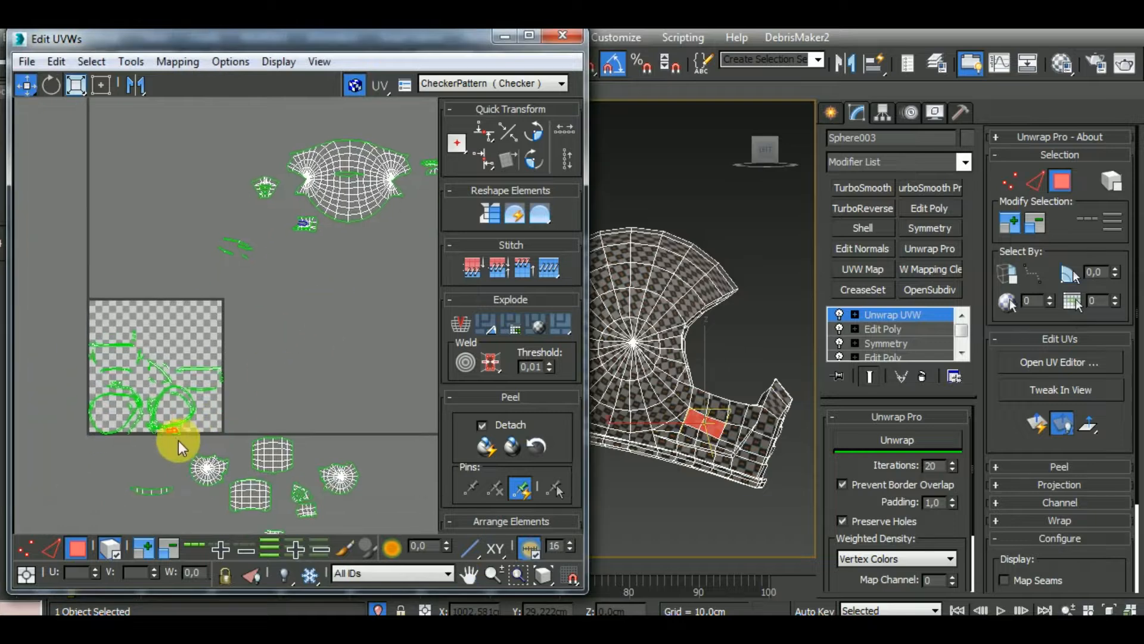
pyautogui.scroll(3, 182, 431)
pyautogui.rightClick(167, 417)
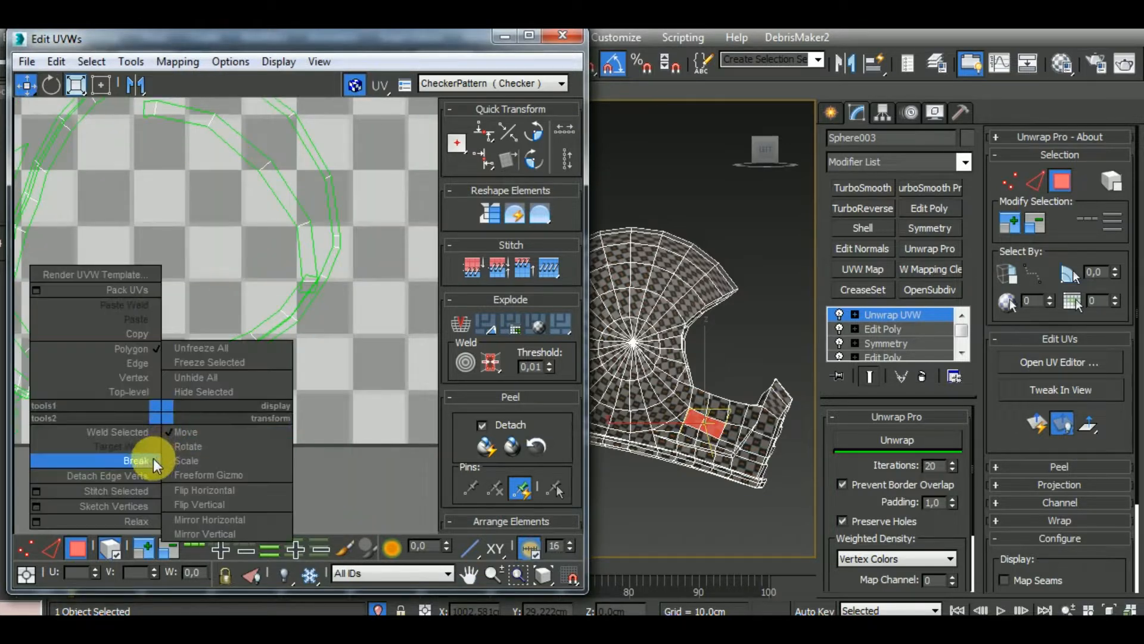
pyautogui.click(152, 461)
# Move the detached chin guard polygons out of the UV square towards the side cluster they belong to
pyautogui.moveTo(187, 427); pyautogui.dragTo(434, 128)
pyautogui.scroll(-8, 362, 441)
pyautogui.moveTo(377, 237); pyautogui.dragTo(235, 435, button='middle')
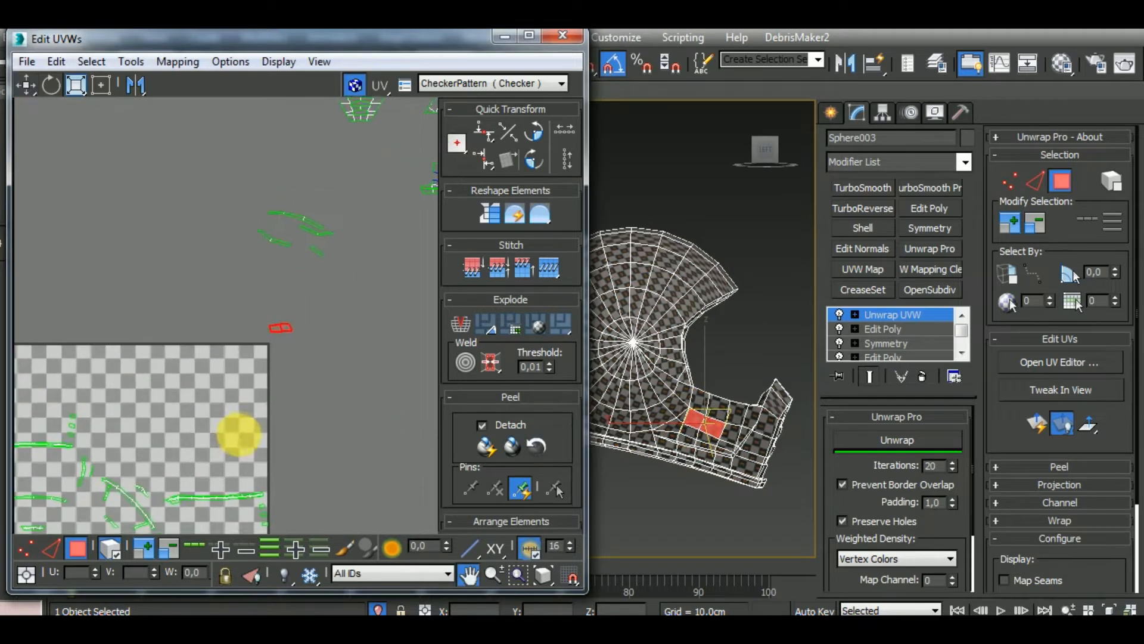
pyautogui.moveTo(301, 340); pyautogui.dragTo(145, 434, button='middle')
pyautogui.scroll(4, 333, 258)
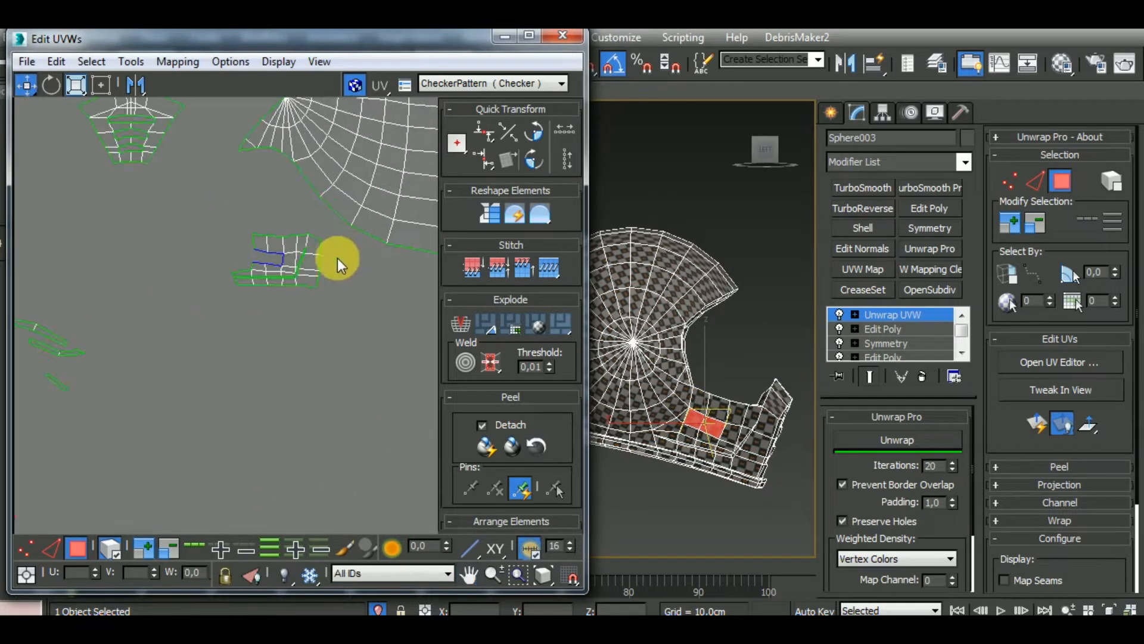
# Select the edges around the gap in the chin guard's side cluster and stitch the detached polygons into it
pyautogui.click(51, 548)
pyautogui.click(109, 548)
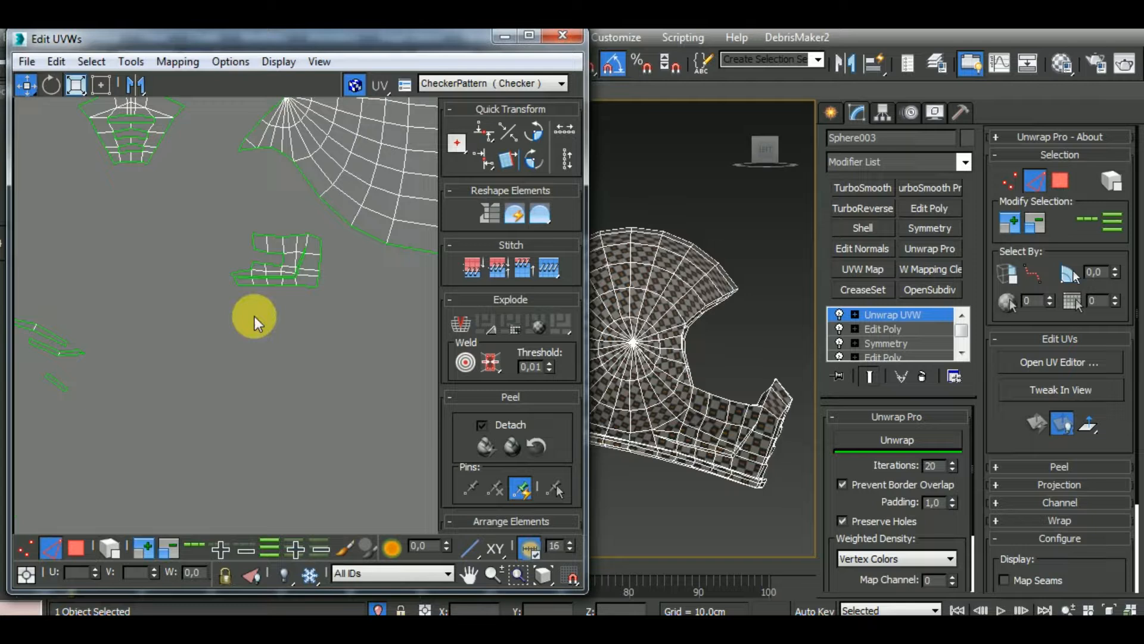
pyautogui.keyDown('ctrl'); pyautogui.click(278, 264); pyautogui.keyUp('ctrl')
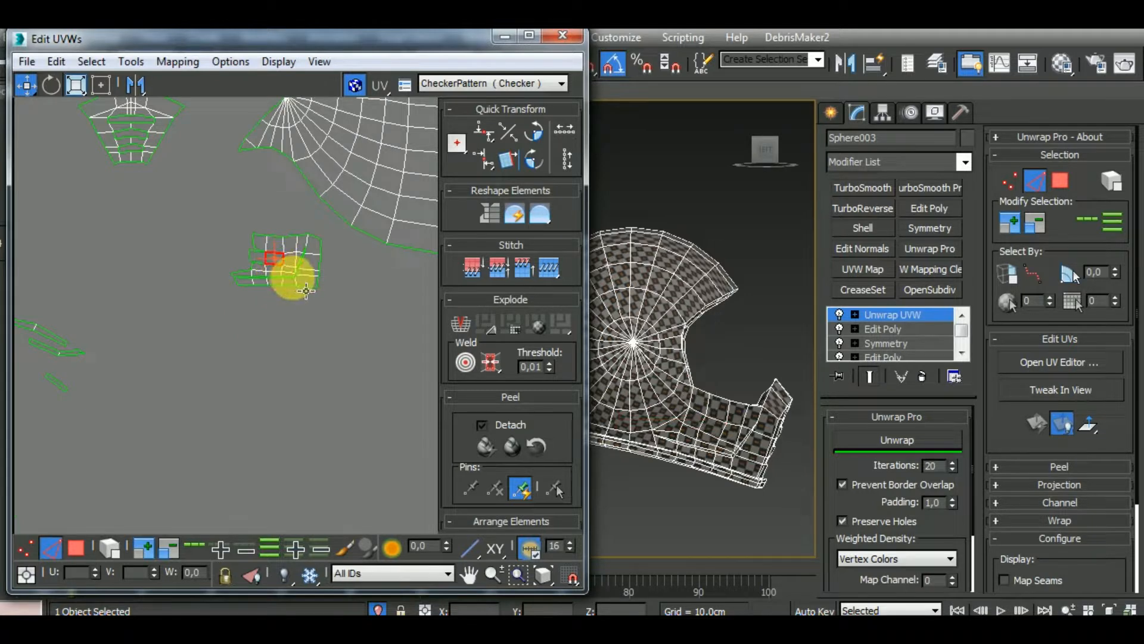
pyautogui.scroll(5, 280, 266)
pyautogui.click(225, 225)
pyautogui.click(219, 257)
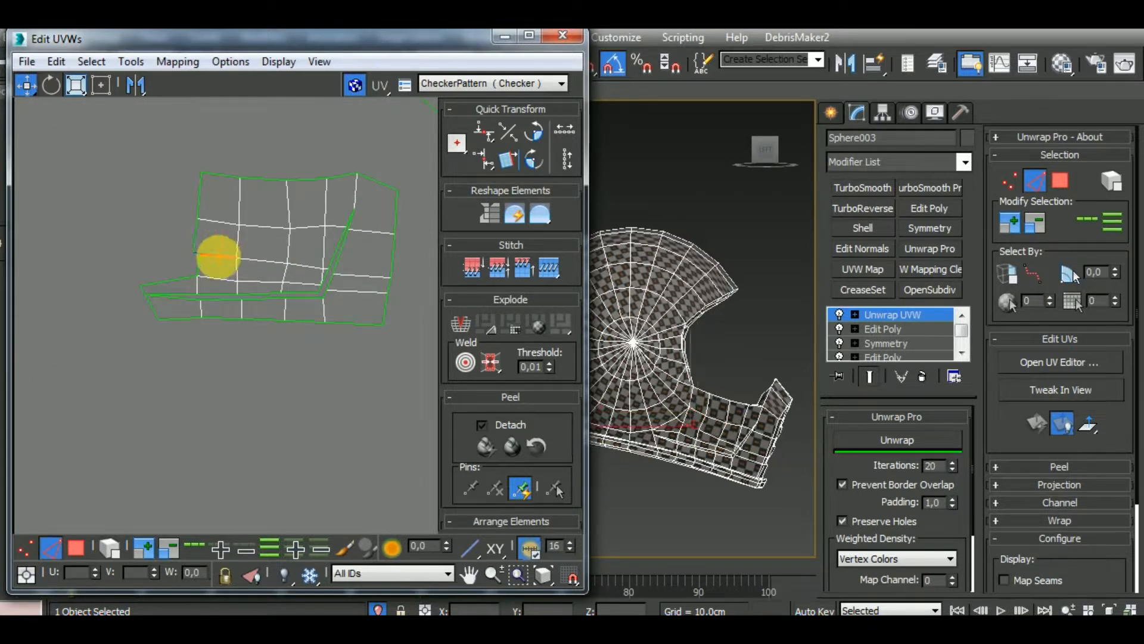
pyautogui.scroll(-3, 197, 271)
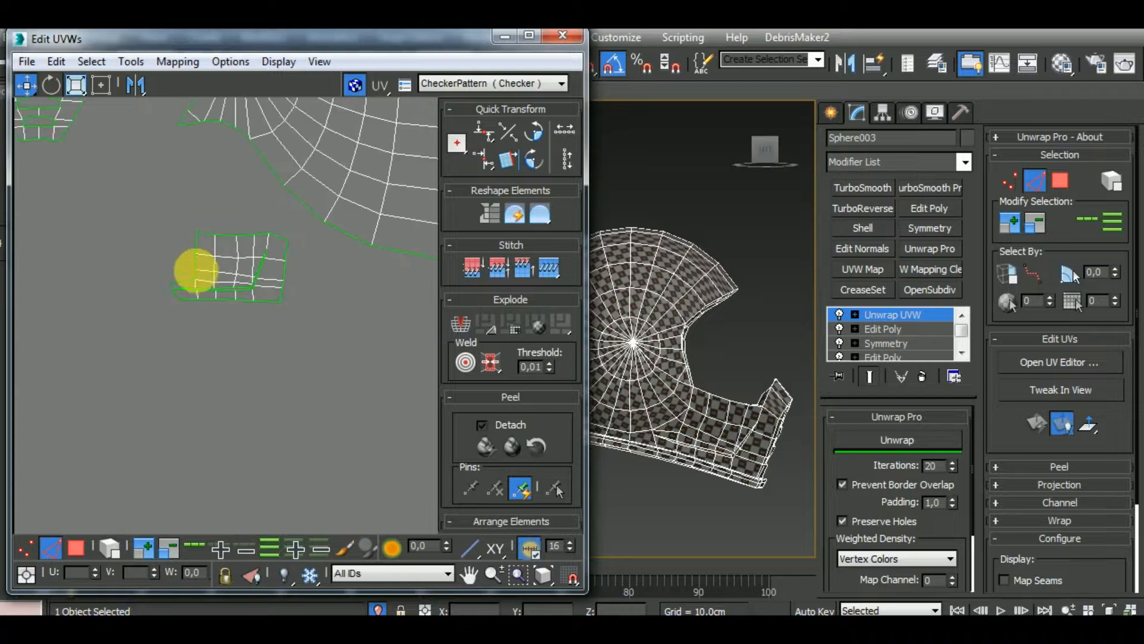
# Select all edges of the stitched side cluster and relax it with Unwrap Pro
pyautogui.moveTo(294, 338); pyautogui.dragTo(295, 338)
pyautogui.click(930, 439)
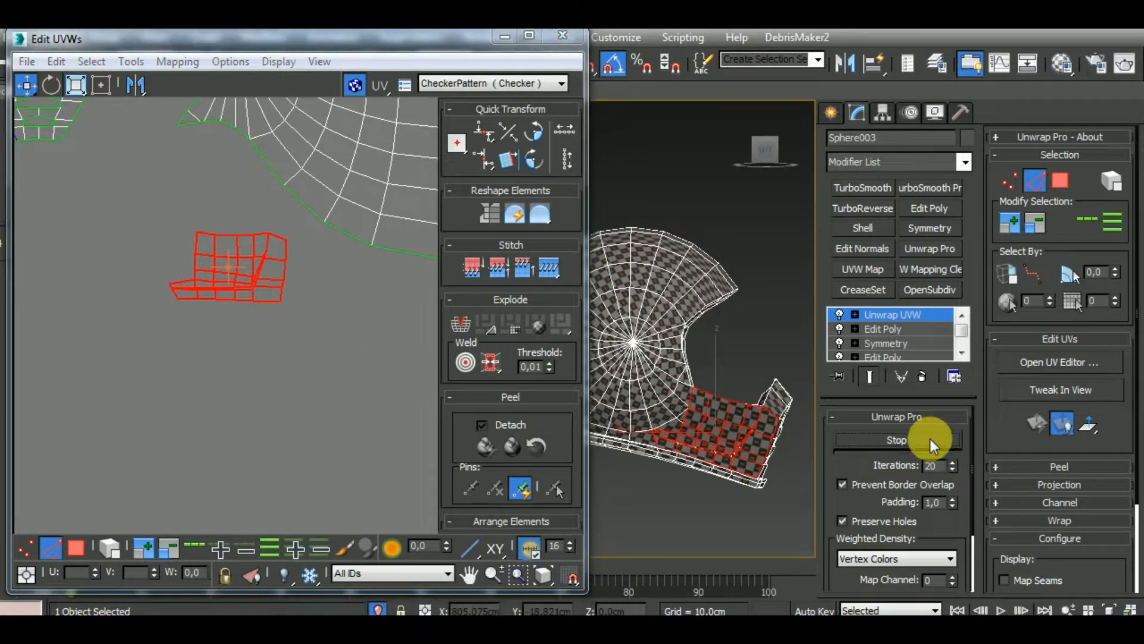
pyautogui.moveTo(313, 338); pyautogui.dragTo(292, 367, button='middle')
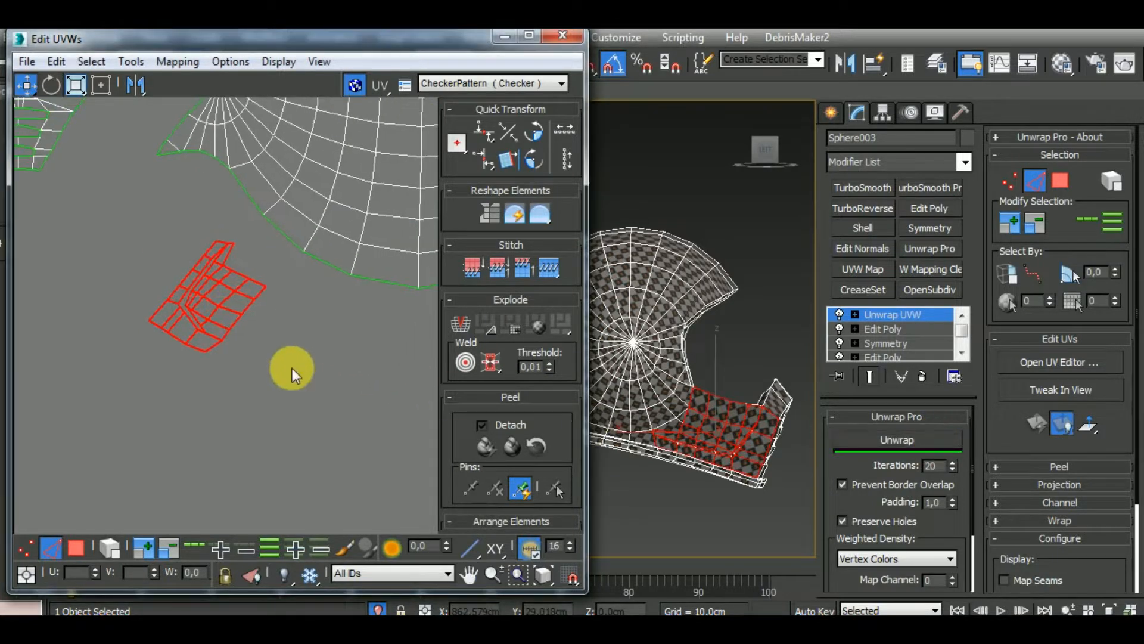
# Select the triangular pair of polygons missing beside the chin guard's side cluster and break it off in the UV layout
pyautogui.scroll(-3, 249, 262)
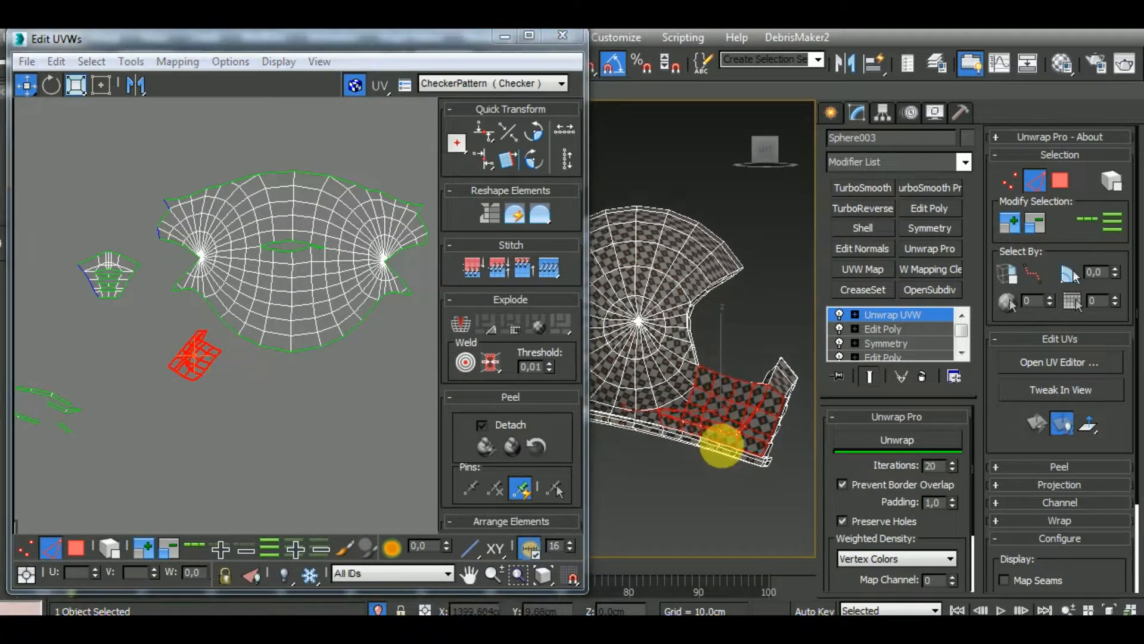
pyautogui.scroll(5, 685, 409)
pyautogui.click(76, 548)
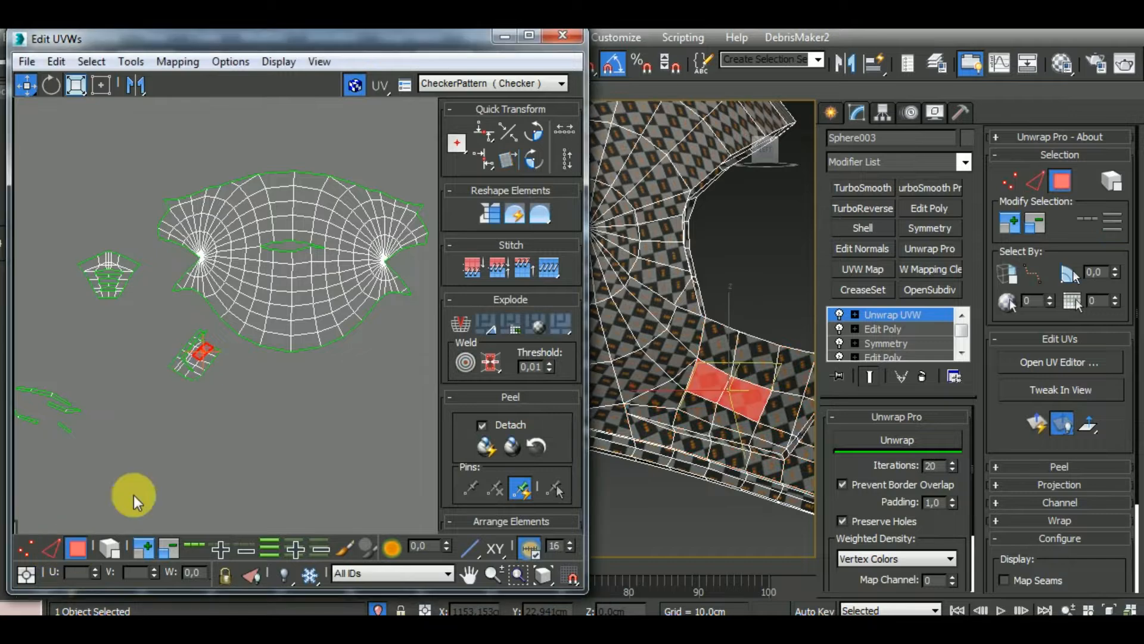
pyautogui.moveTo(167, 328); pyautogui.dragTo(167, 328)
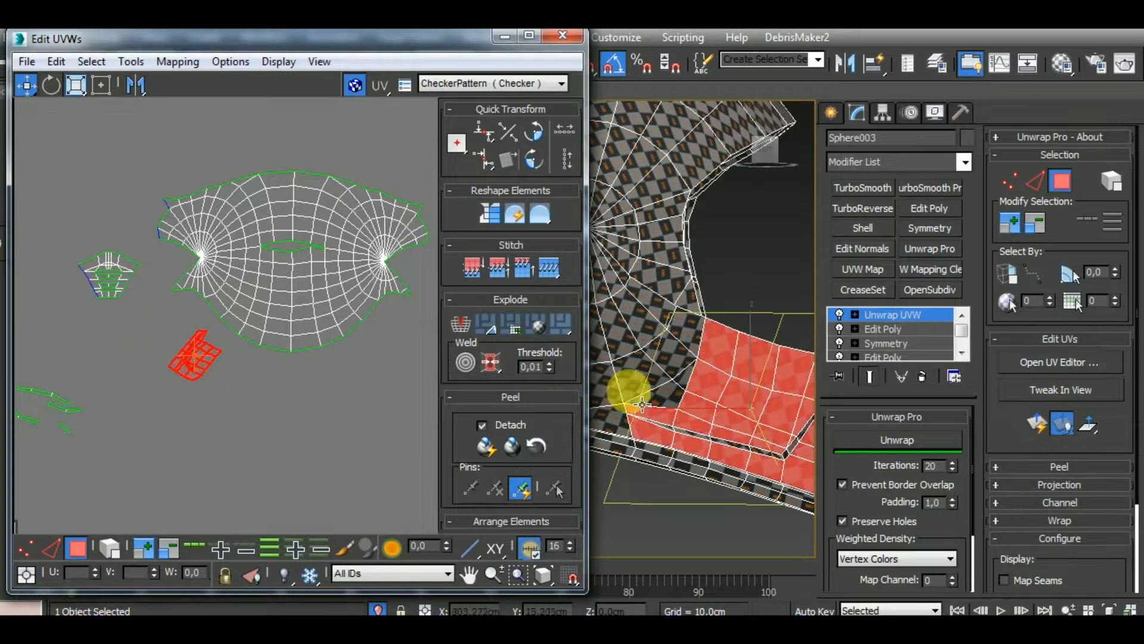
pyautogui.scroll(-5, 310, 367)
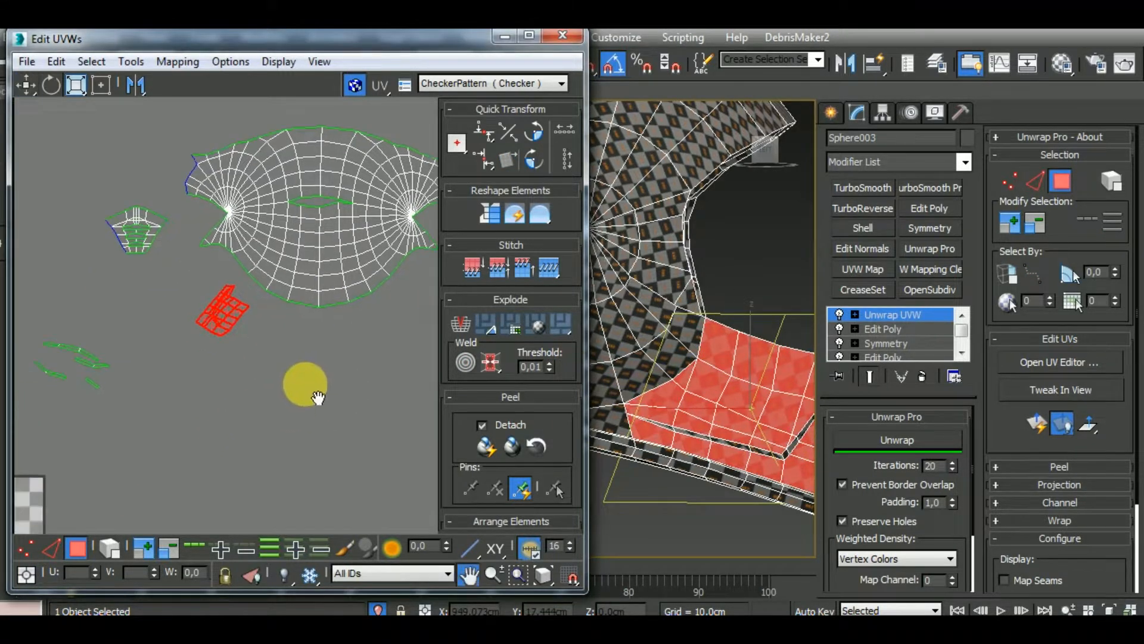
pyautogui.scroll(10, 245, 369)
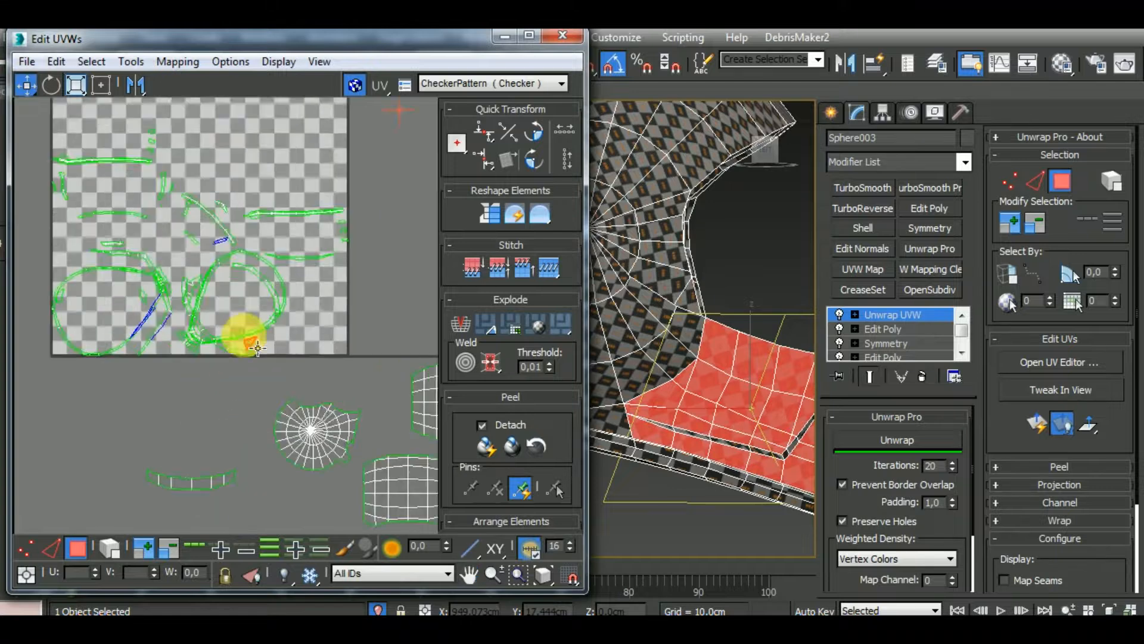
pyautogui.click(271, 362)
pyautogui.click(250, 352)
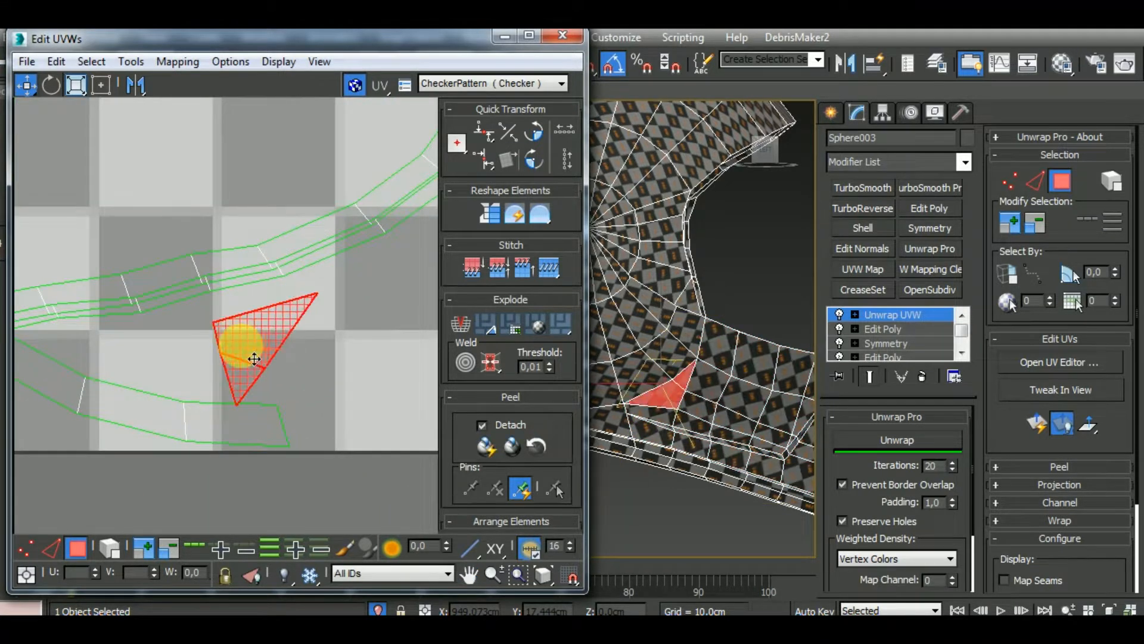
pyautogui.rightClick(249, 353)
pyautogui.click(222, 388)
# Select the border edges at the side cluster's notched corner and stitch the missing triangular polygons onto them
pyautogui.moveTo(265, 349); pyautogui.dragTo(393, 348)
pyautogui.scroll(-9, 266, 436)
pyautogui.moveTo(331, 241); pyautogui.dragTo(178, 492, button='middle')
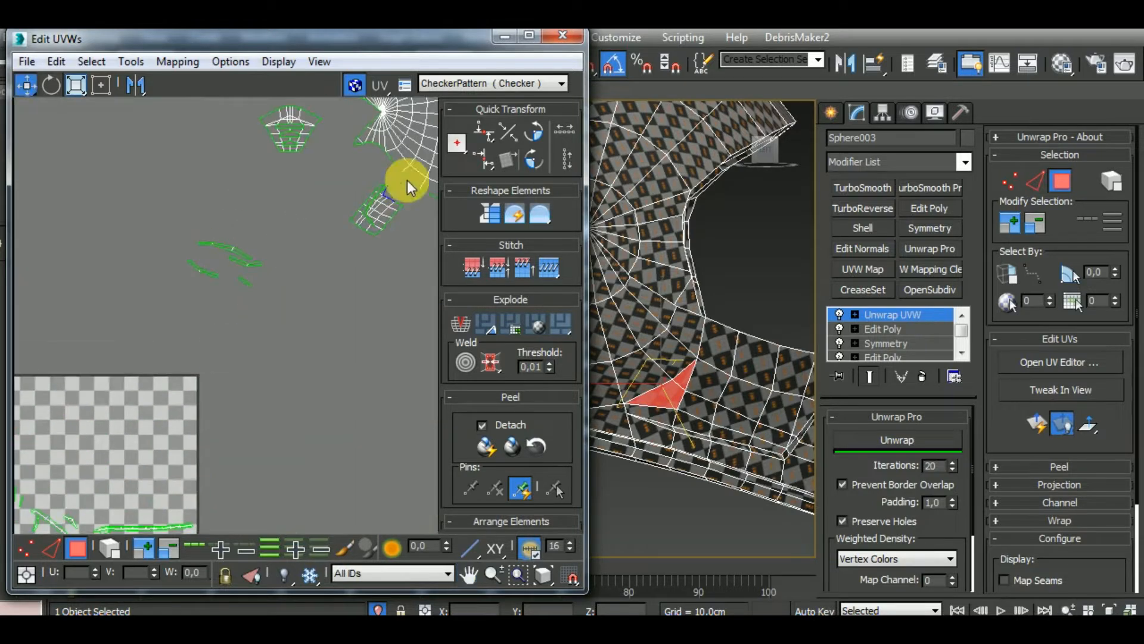
pyautogui.scroll(10, 378, 190)
pyautogui.click(51, 547)
pyautogui.click(267, 248)
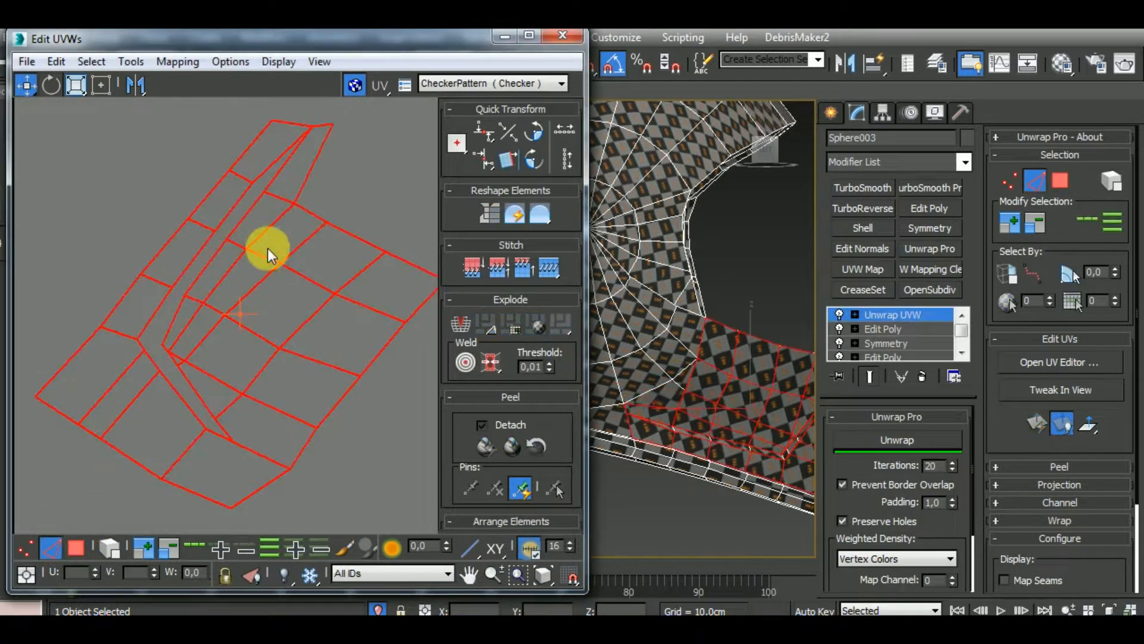
pyautogui.click(317, 174)
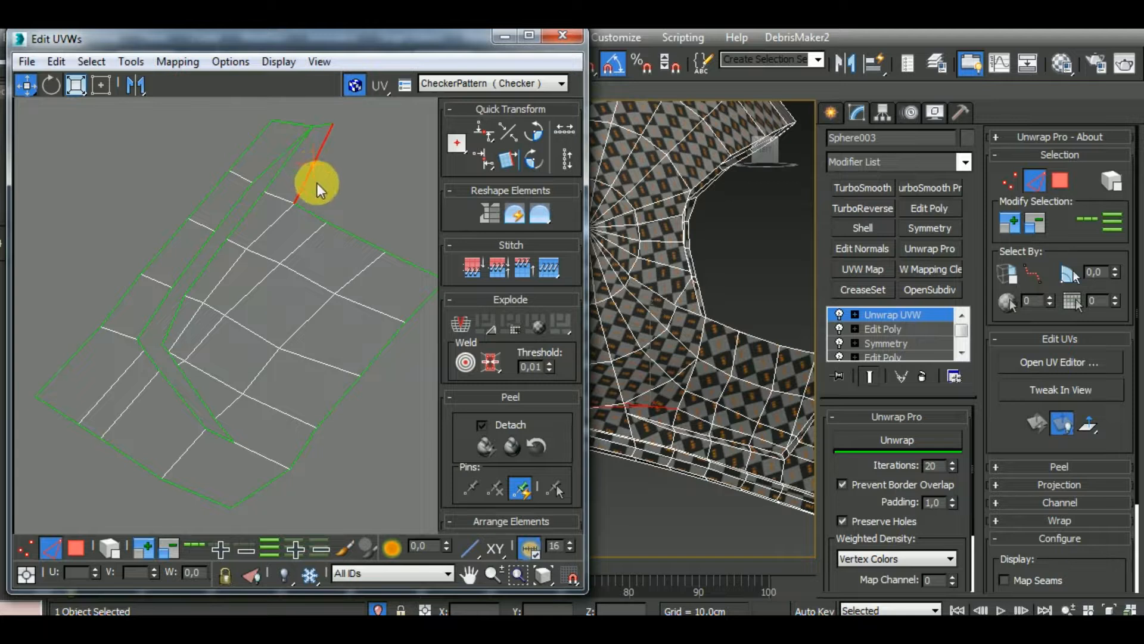
pyautogui.click(309, 213)
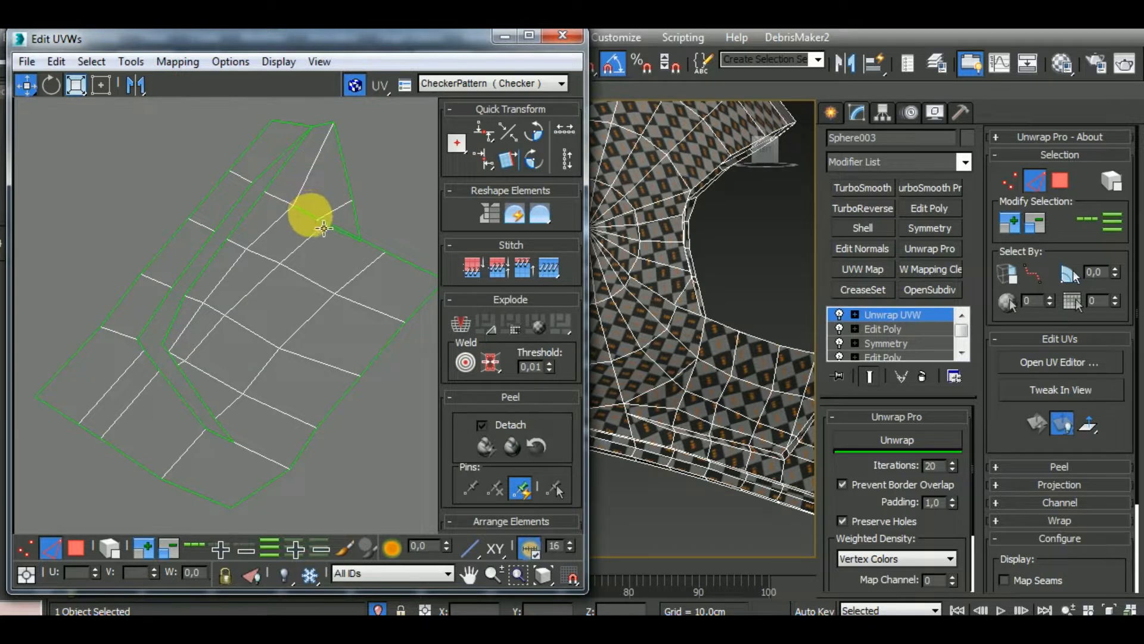
pyautogui.click(351, 263)
# Select all edges of the completed chin guard side cluster and relax it with Unwrap Pro
pyautogui.scroll(-3, 360, 261)
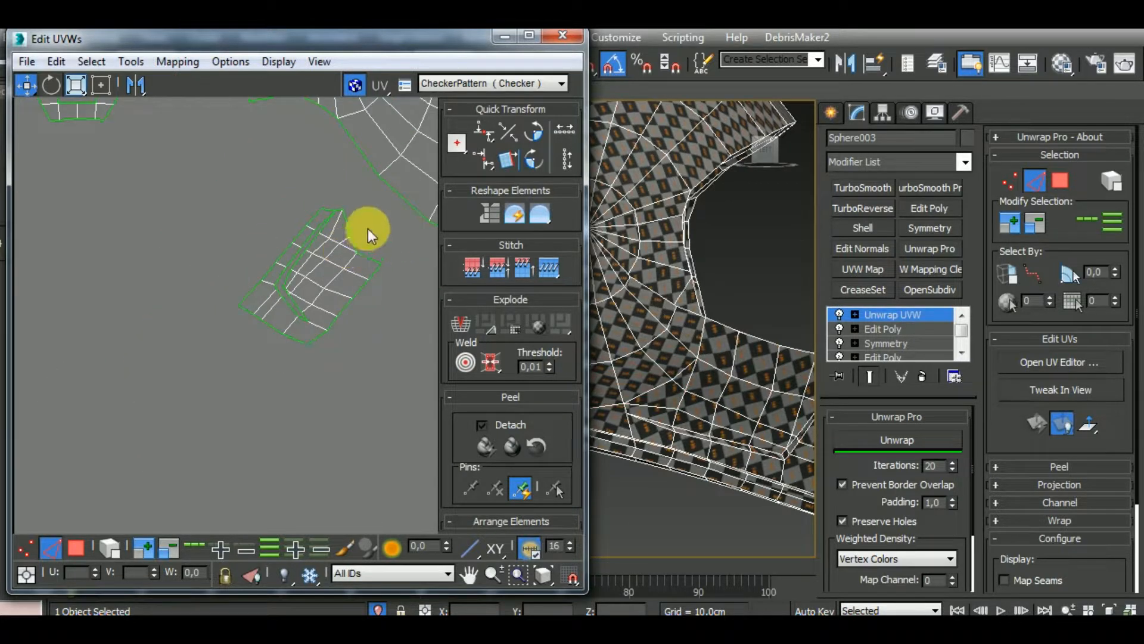
pyautogui.hotkey('ctrl', 'a')
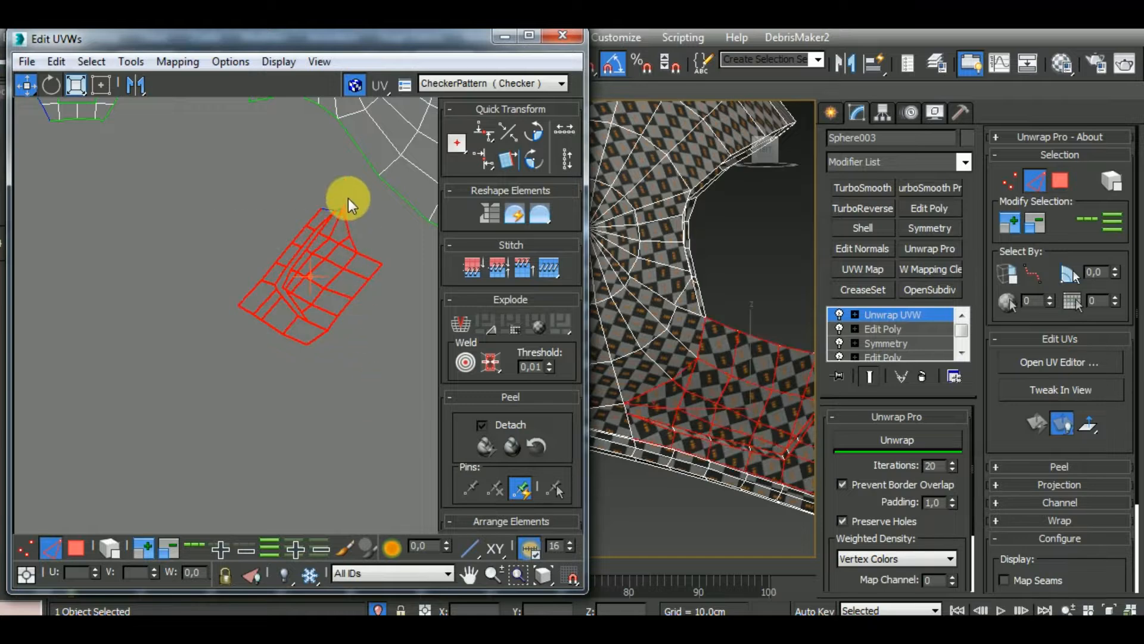
pyautogui.click(906, 440)
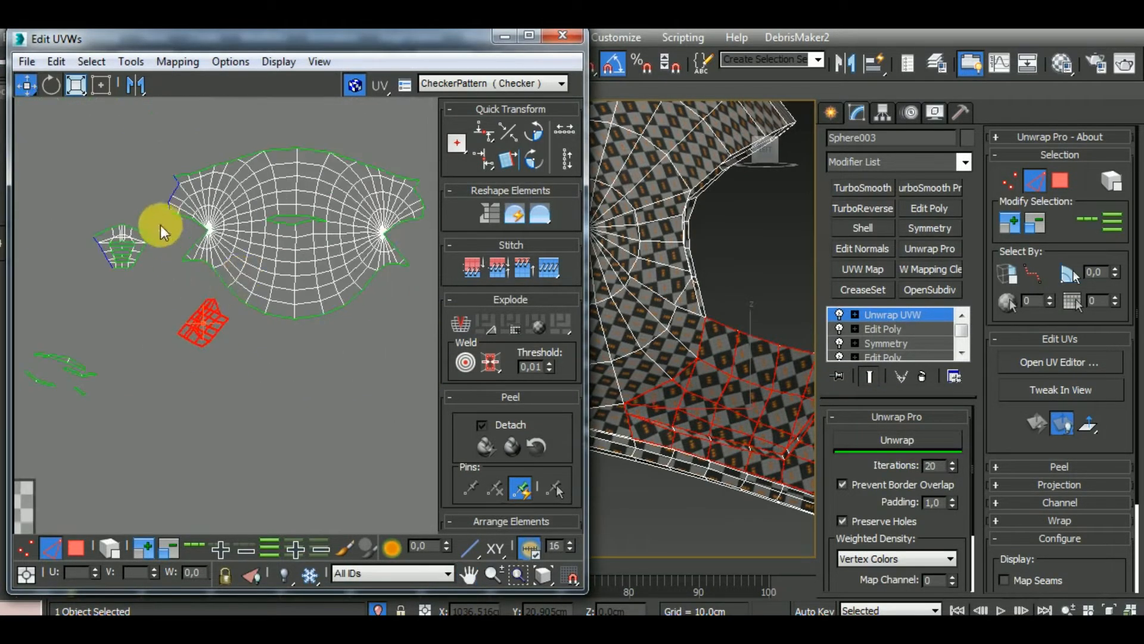
# Select the shell cluster's border edges facing the chin guard and stitch the completed side cluster to the shell
pyautogui.moveTo(160, 224); pyautogui.dragTo(330, 301, button='middle')
pyautogui.scroll(5, 340, 316)
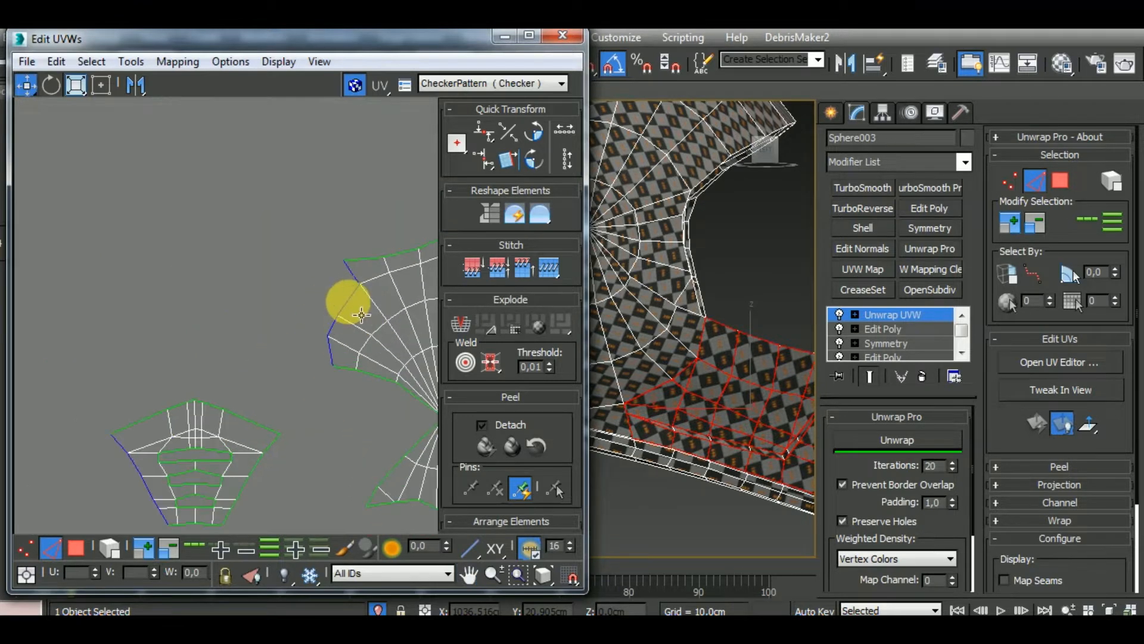
pyautogui.doubleClick(348, 301)
pyautogui.keyDown('ctrl'); pyautogui.click(352, 273); pyautogui.keyUp('ctrl')
pyautogui.press('s')
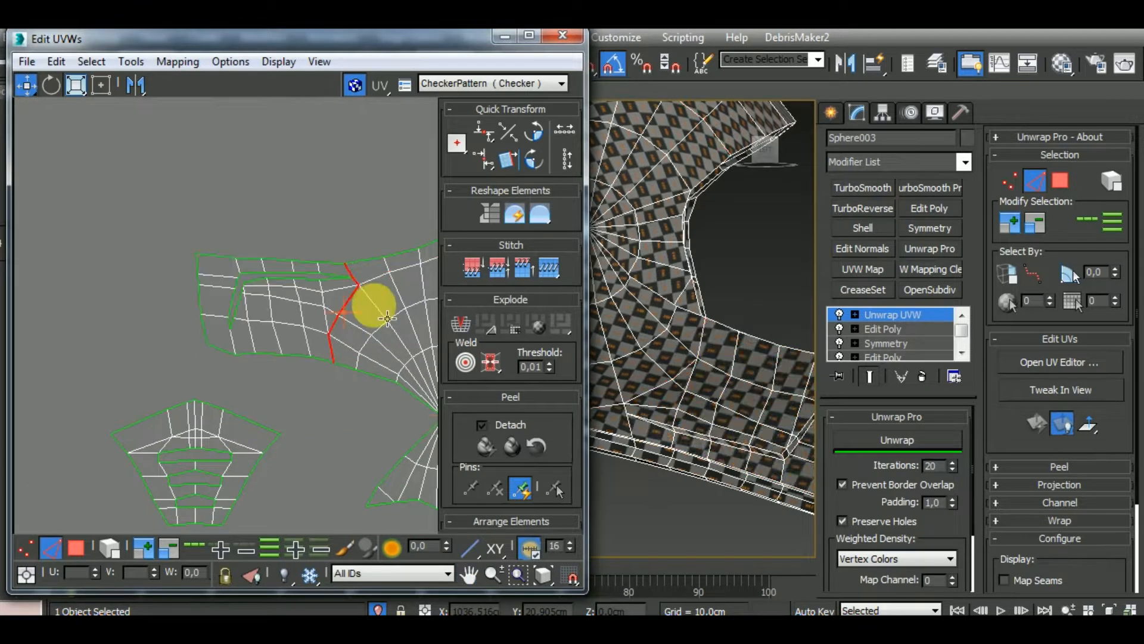
# Select the whole combined shell and chin guard cluster as an element and relax it with Unwrap Pro
pyautogui.scroll(2, 370, 302)
pyautogui.scroll(-6, 286, 255)
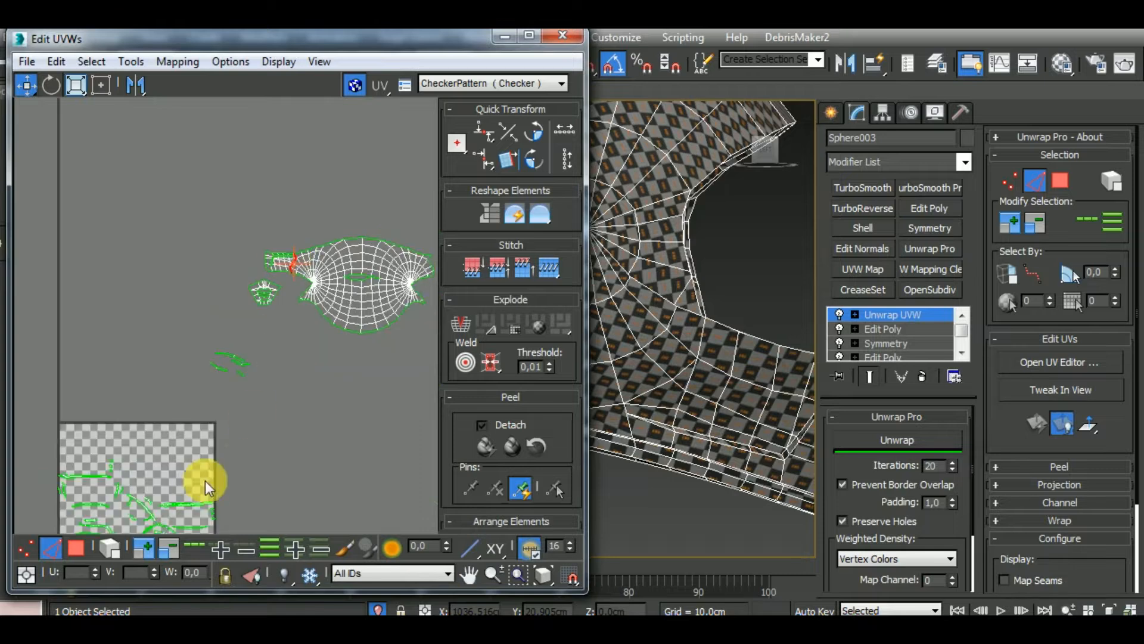
pyautogui.click(110, 547)
pyautogui.click(381, 284)
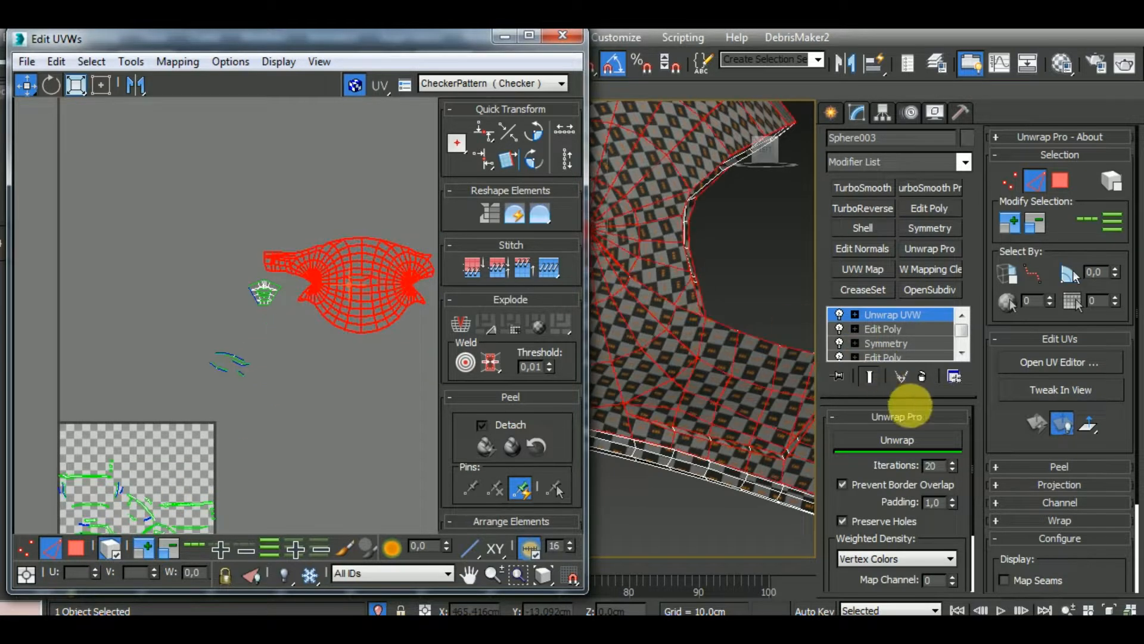
pyautogui.click(920, 439)
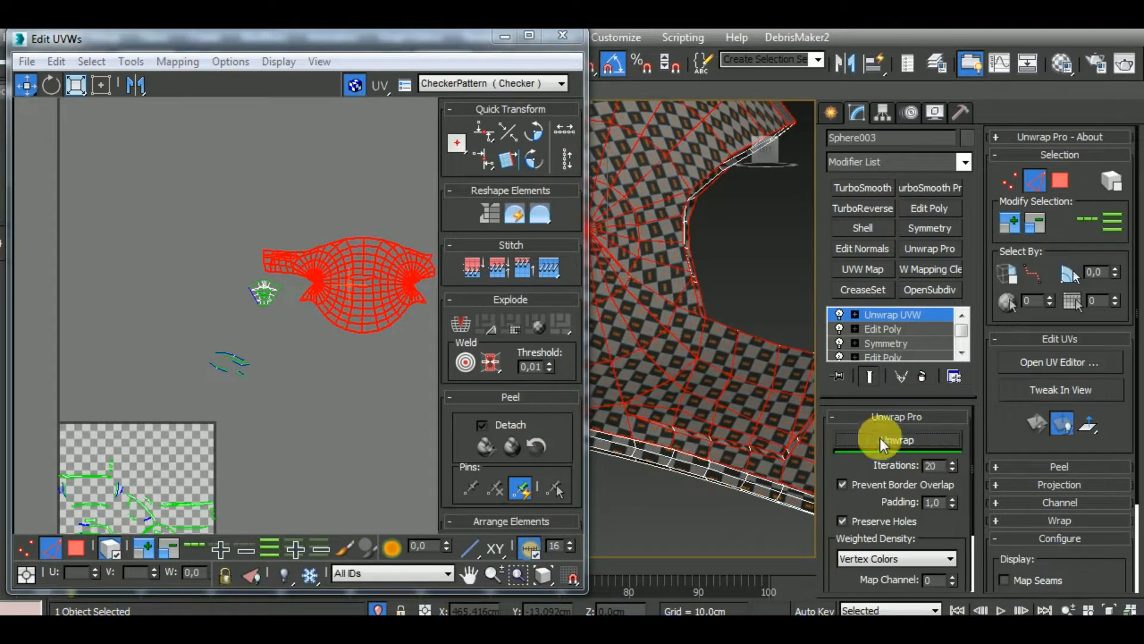
# Examine the joined chin guard side on the model and the opposite side cluster beside the shell in the UV layout
pyautogui.moveTo(743, 404); pyautogui.dragTo(702, 337, button='middle')
pyautogui.moveTo(473, 356); pyautogui.dragTo(242, 378, button='middle')
pyautogui.click(324, 377)
pyautogui.scroll(10, 116, 267)
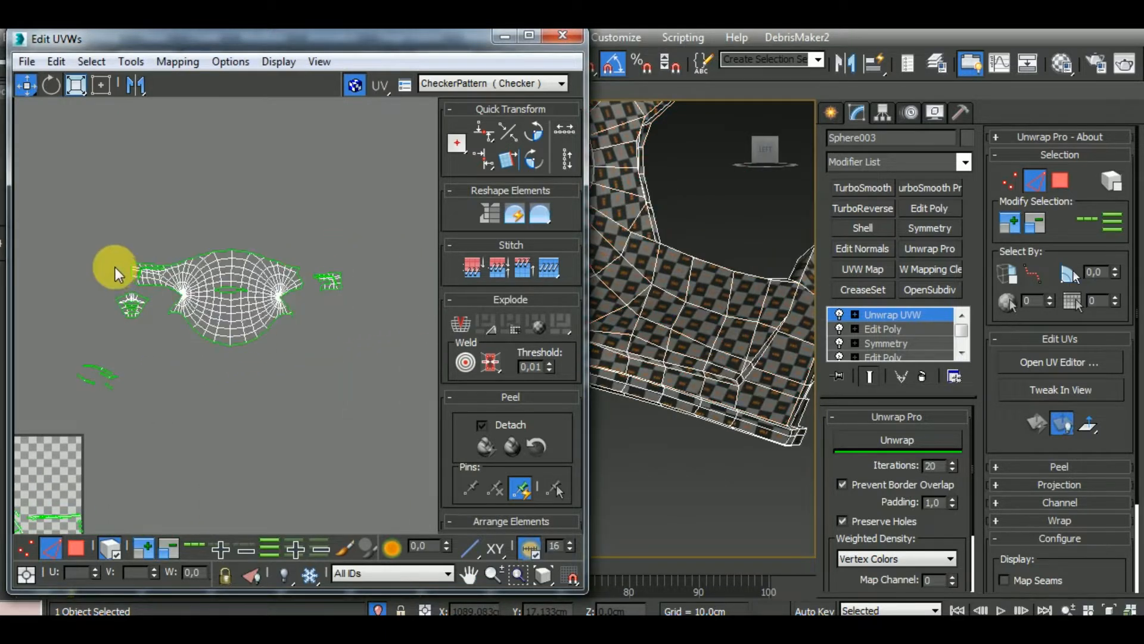
pyautogui.scroll(-4, 160, 271)
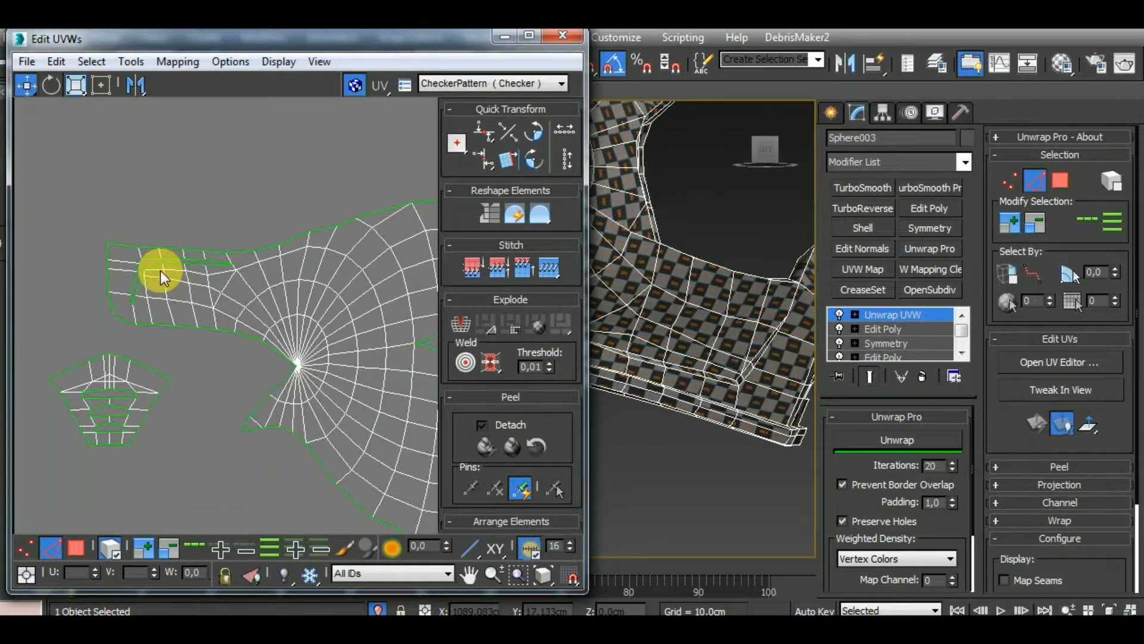
pyautogui.moveTo(391, 356); pyautogui.dragTo(208, 386, button='middle')
pyautogui.scroll(3, 237, 335)
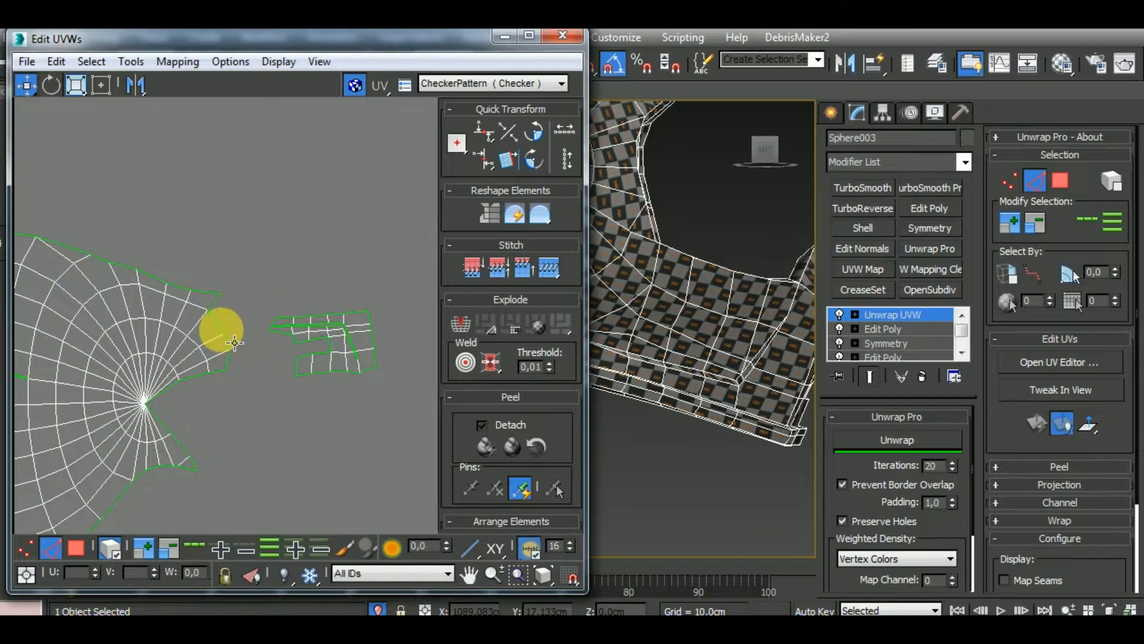
pyautogui.click(232, 338)
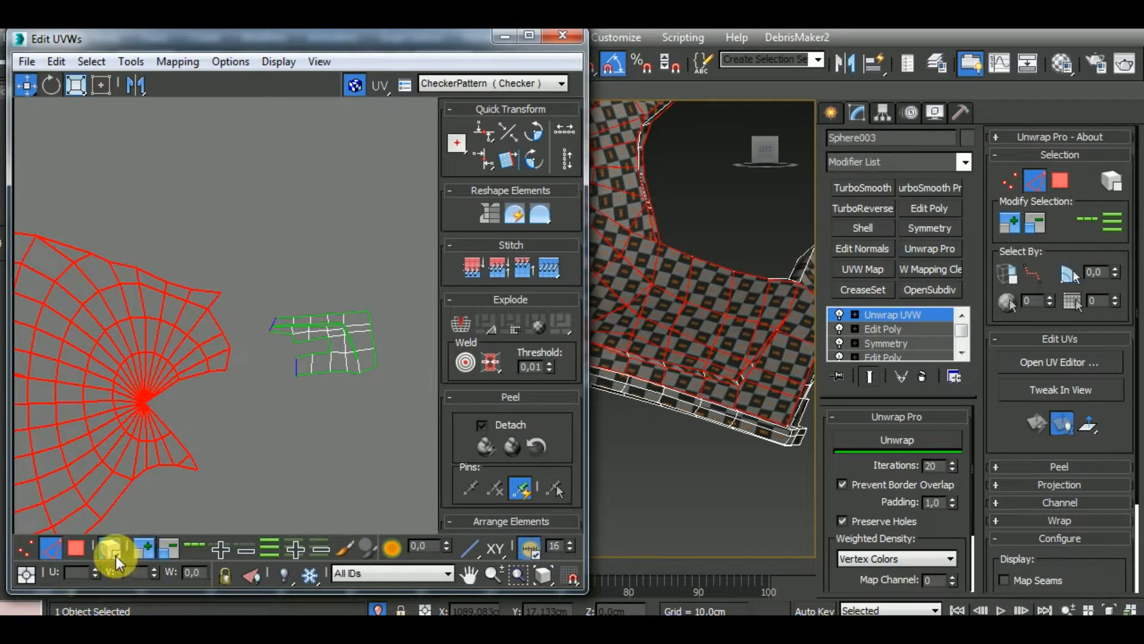
pyautogui.moveTo(296, 443); pyautogui.dragTo(329, 425, button='middle')
# Select the inner edge of the gap in the opposite chin guard side cluster and stitch the missing polygons to it
pyautogui.click(363, 331)
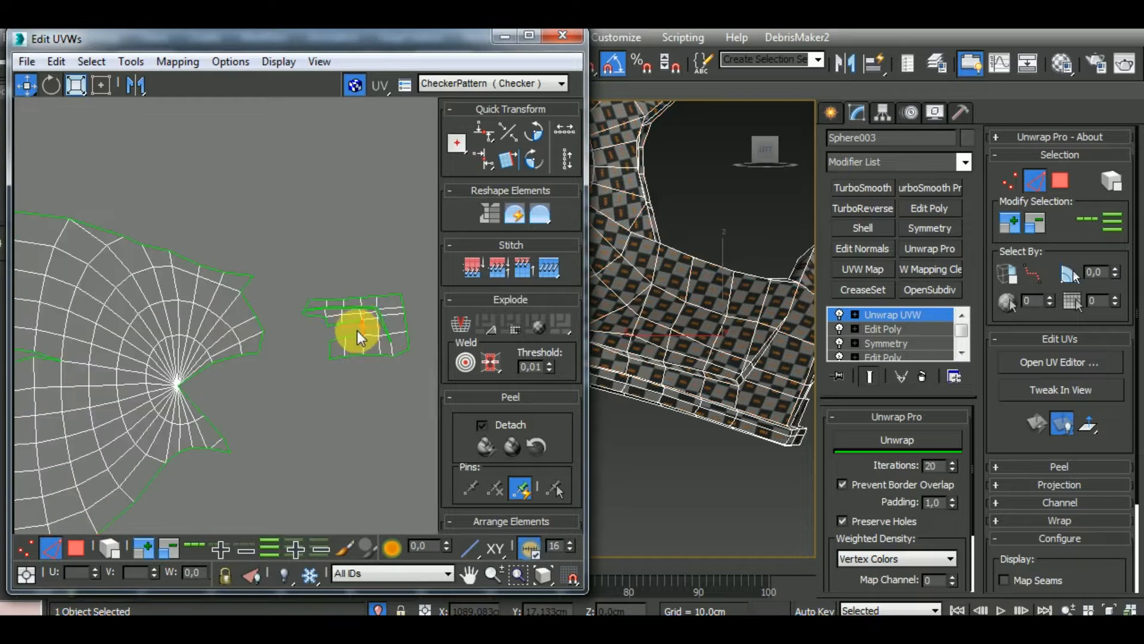
pyautogui.scroll(3, 357, 330)
pyautogui.scroll(-4, 711, 316)
pyautogui.keyDown('alt'); pyautogui.moveTo(712, 331); pyautogui.dragTo(684, 411, button='middle'); pyautogui.keyUp('alt')
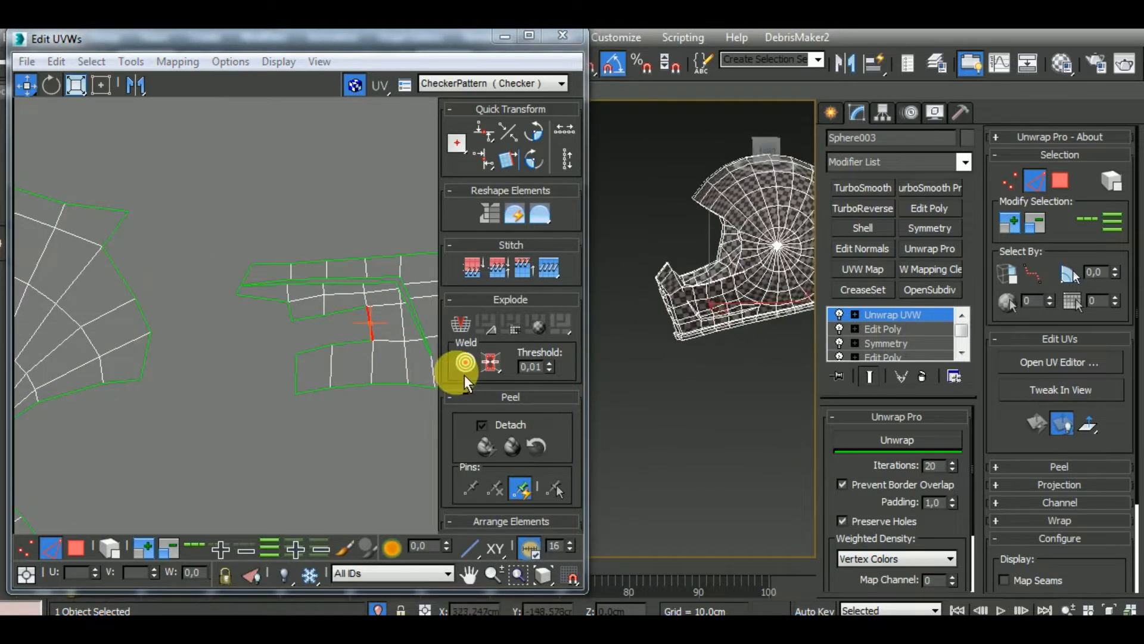
pyautogui.scroll(5, 683, 357)
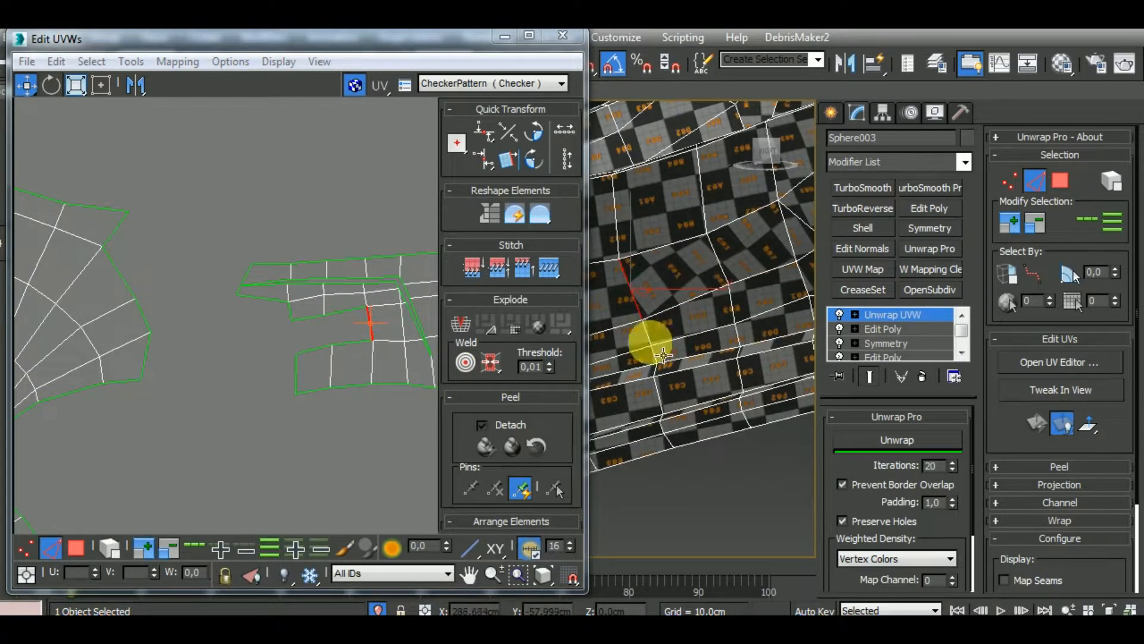
pyautogui.press('s')
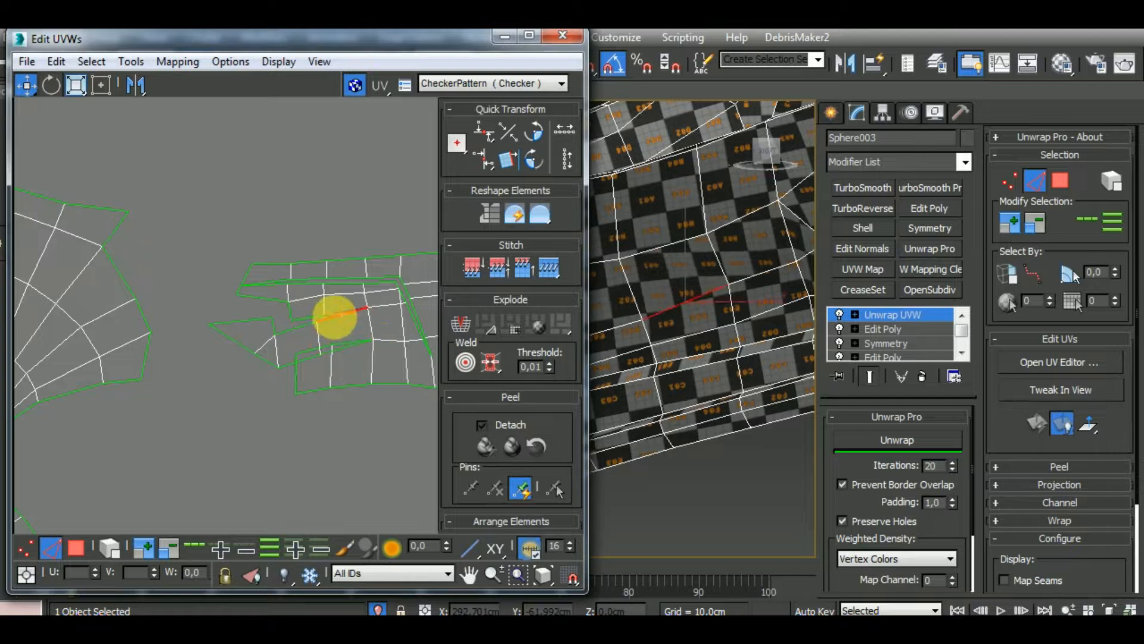
# Close the remaining open seams between the stitched polygons and the opposite side cluster by stitching their border edges
pyautogui.click(327, 323)
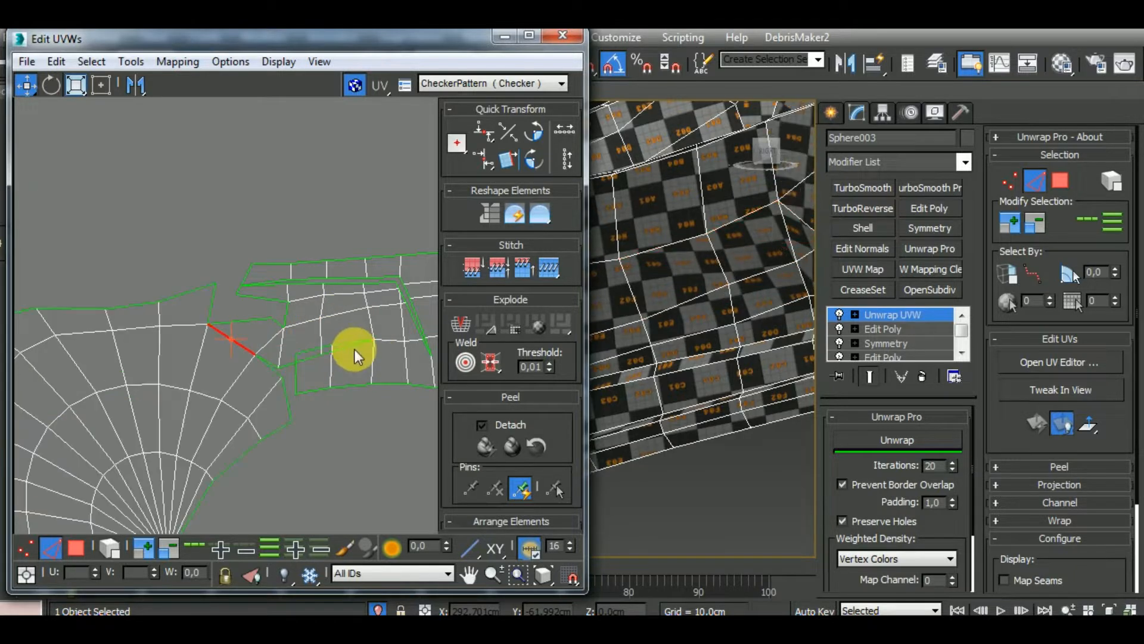
pyautogui.click(352, 341)
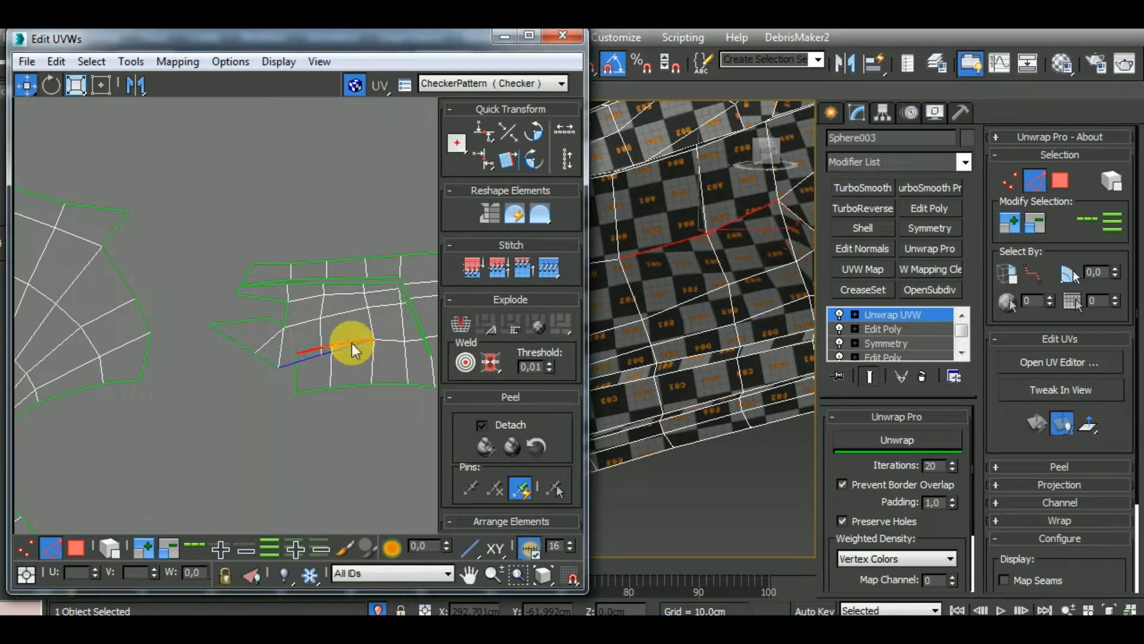
pyautogui.click(294, 364)
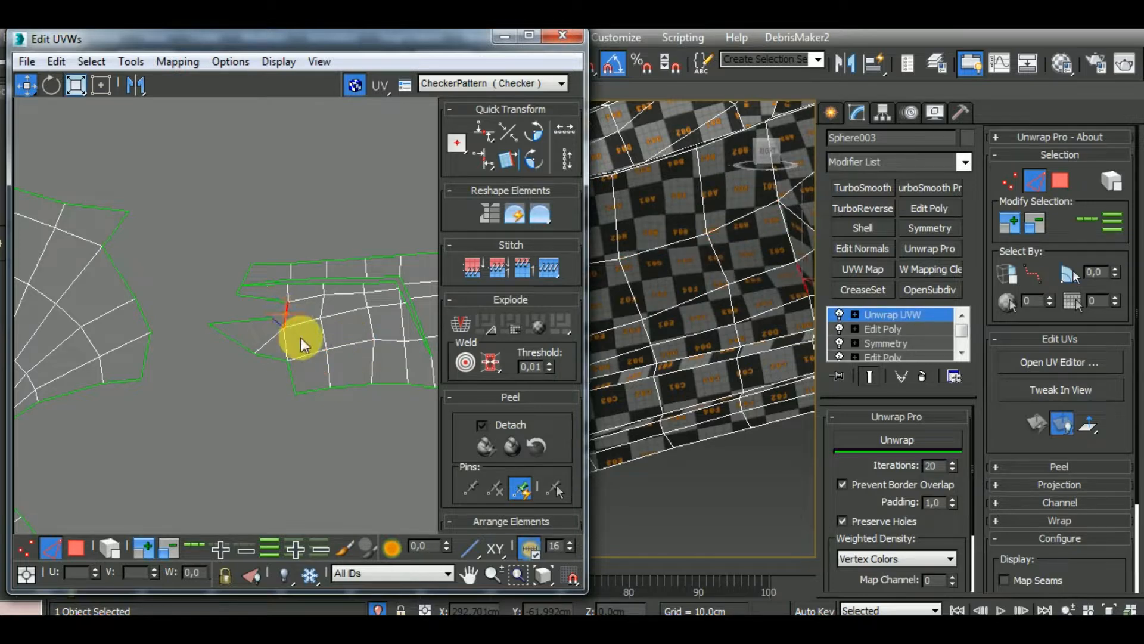
pyautogui.hotkey('ctrl', 'w')
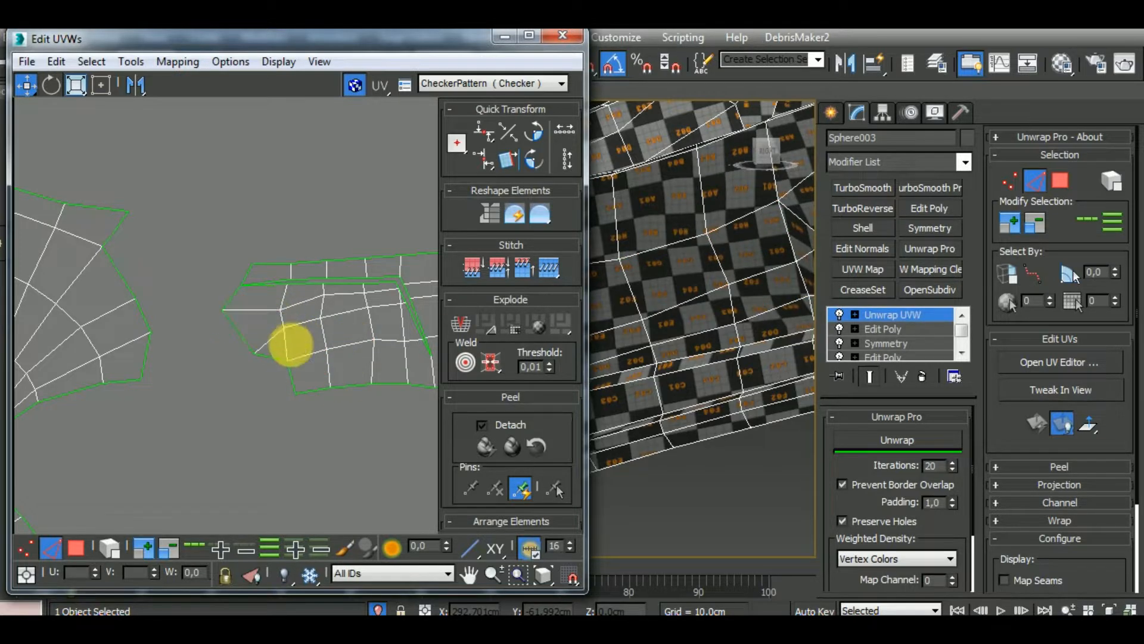
# Select all edges of the opposite chin guard side cluster and relax it with Unwrap Pro
pyautogui.scroll(-5, 283, 349)
pyautogui.moveTo(273, 373); pyautogui.dragTo(262, 395)
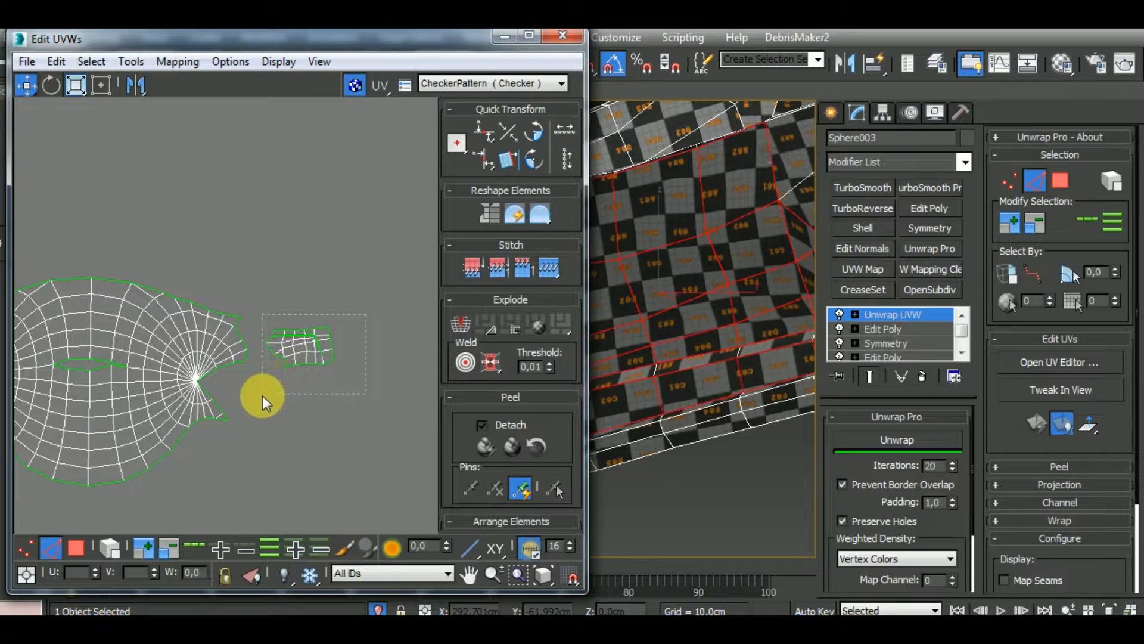
pyautogui.scroll(-5, 741, 370)
pyautogui.keyDown('alt'); pyautogui.moveTo(741, 373); pyautogui.dragTo(668, 436, button='middle'); pyautogui.keyUp('alt')
pyautogui.click(892, 441)
pyautogui.scroll(4, 749, 361)
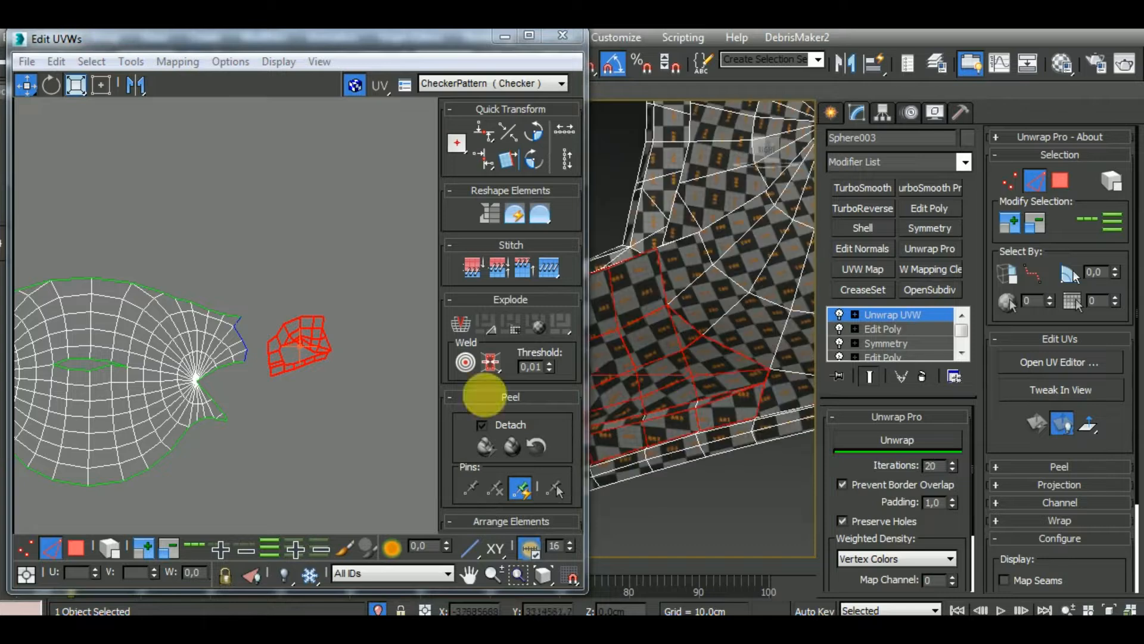
# Check the edges around the inner gap of the opposite chin guard side cluster by selecting them and comparing them with the model
pyautogui.click(312, 387)
pyautogui.scroll(5, 299, 355)
pyautogui.click(248, 349)
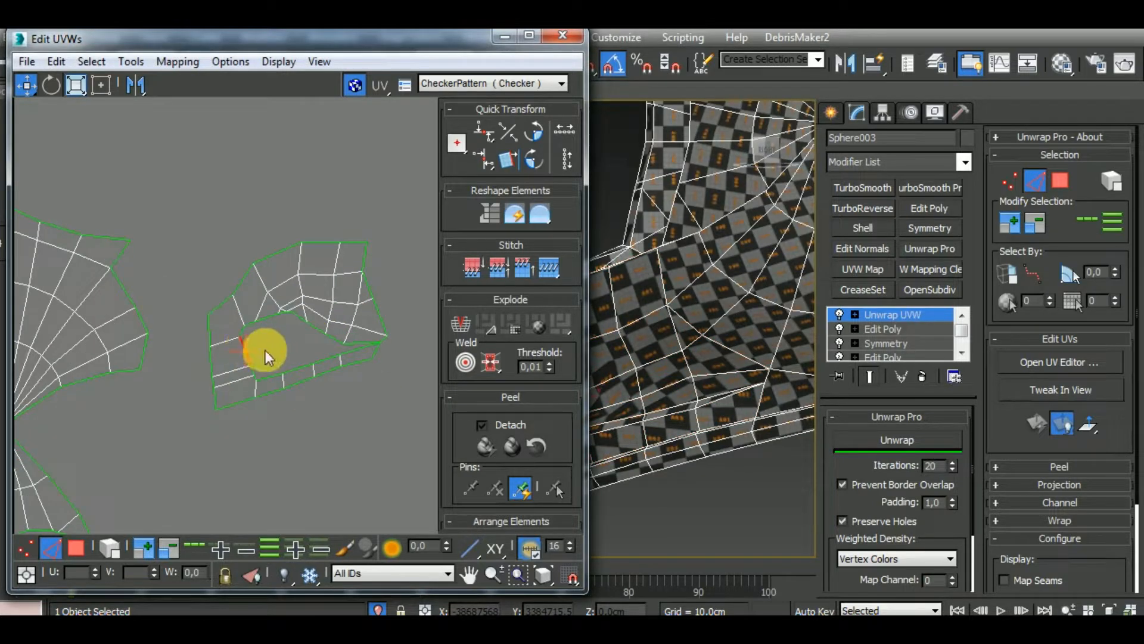
pyautogui.keyDown('alt'); pyautogui.moveTo(716, 395); pyautogui.dragTo(774, 382, button='middle'); pyautogui.keyUp('alt')
pyautogui.scroll(-4, 755, 401)
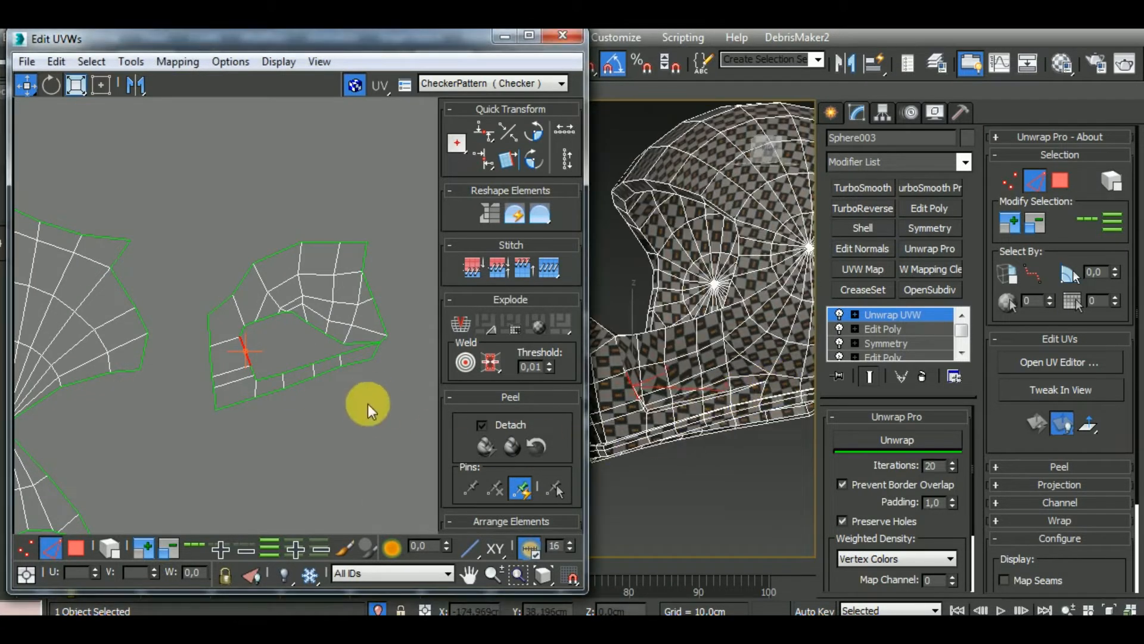
pyautogui.moveTo(351, 365); pyautogui.dragTo(332, 371, button='middle')
pyautogui.click(335, 349)
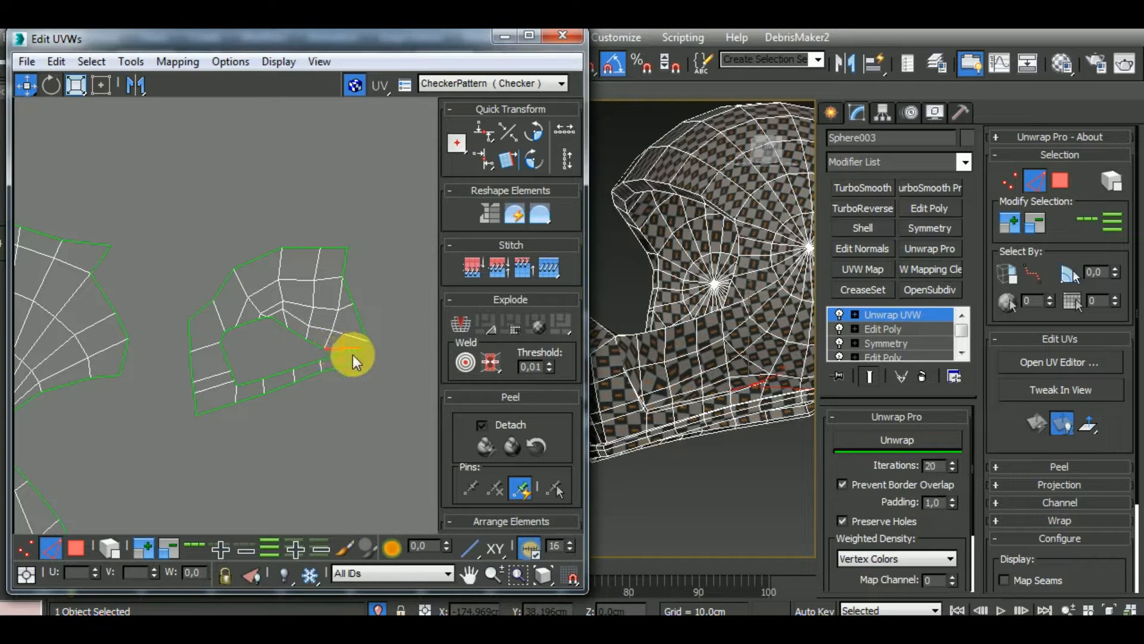
pyautogui.scroll(4, 353, 355)
pyautogui.doubleClick(362, 360)
pyautogui.scroll(-3, 366, 360)
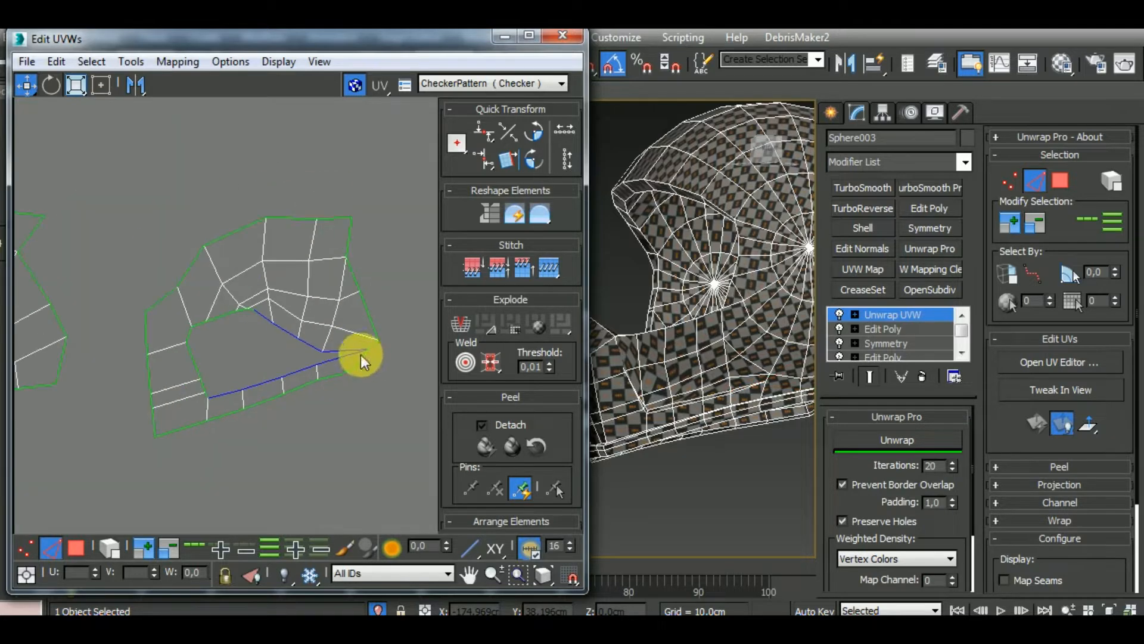
pyautogui.scroll(-3, 324, 328)
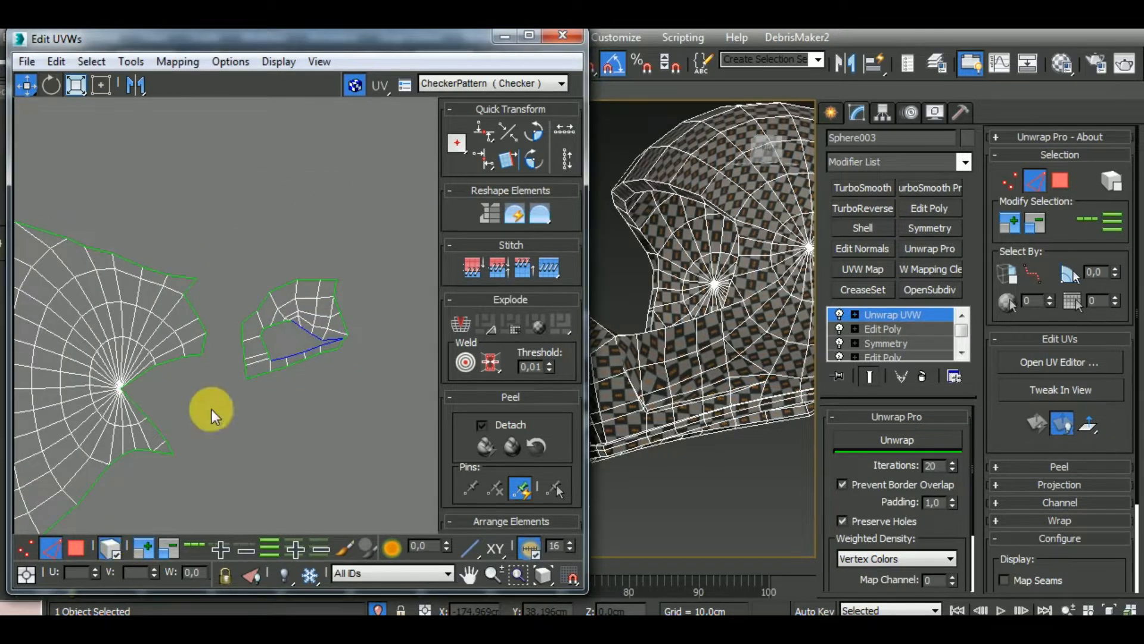
# Try relaxing the whole opposite chin guard side cluster with Unwrap Pro, first from its edges and again from its polygons
pyautogui.moveTo(235, 412); pyautogui.dragTo(234, 413)
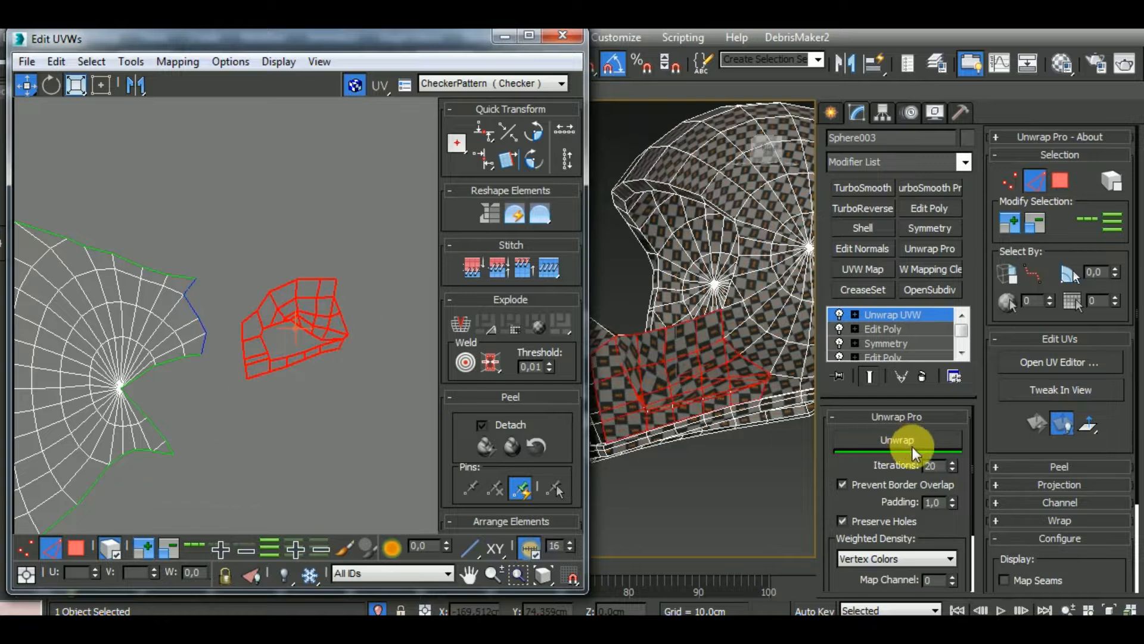
pyautogui.click(916, 444)
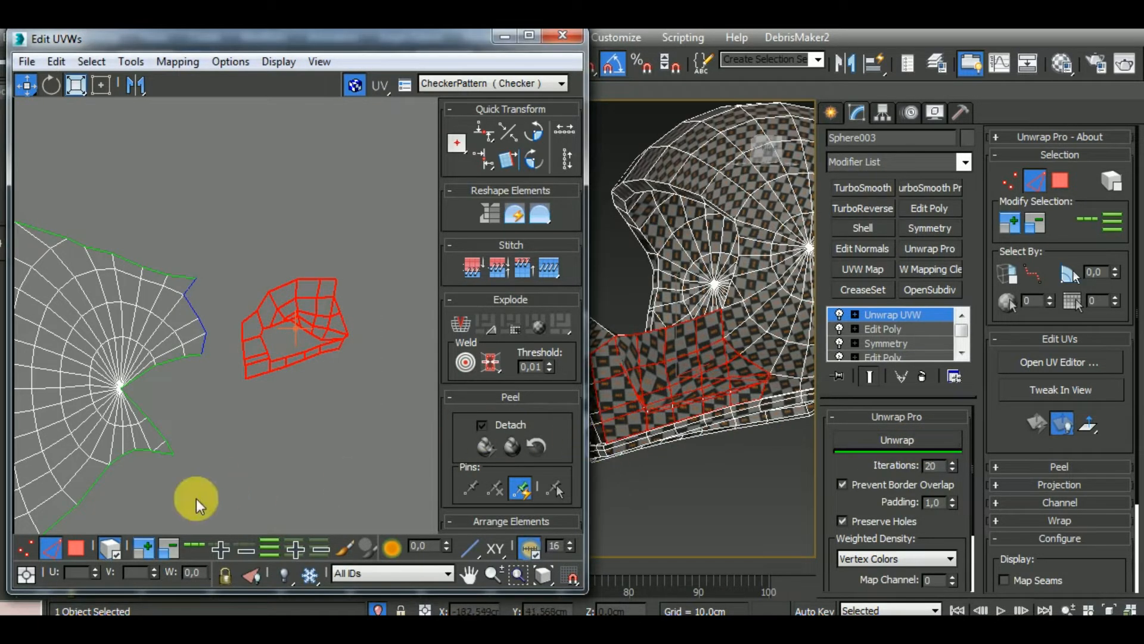
pyautogui.click(78, 546)
pyautogui.moveTo(281, 276); pyautogui.dragTo(242, 233)
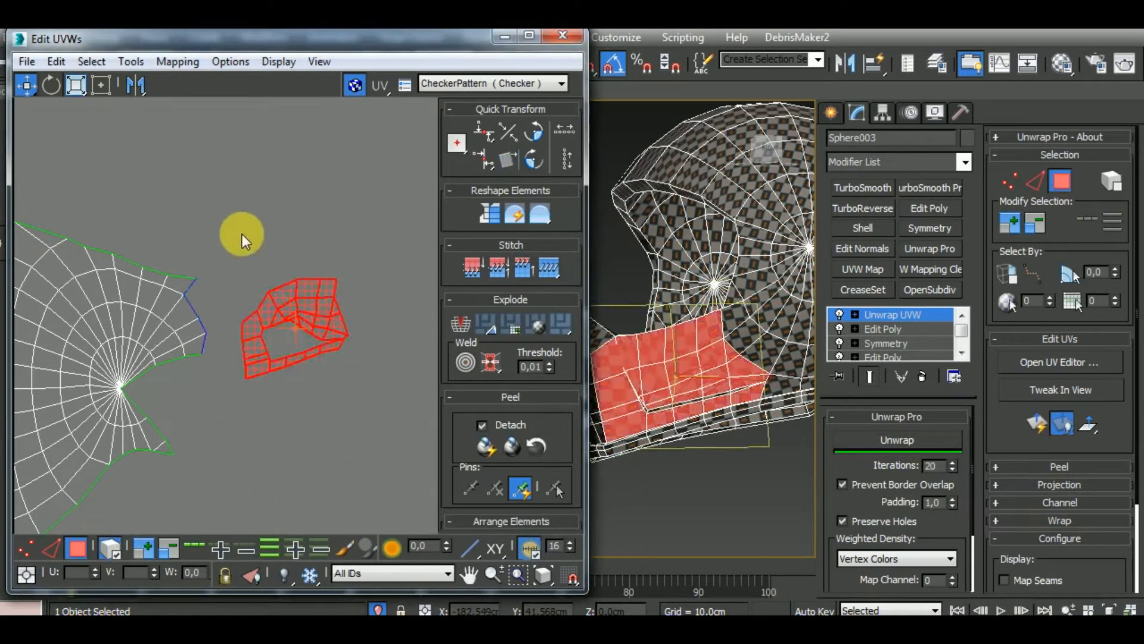
pyautogui.keyDown('alt'); pyautogui.moveTo(752, 489); pyautogui.dragTo(788, 473, button='middle'); pyautogui.keyUp('alt')
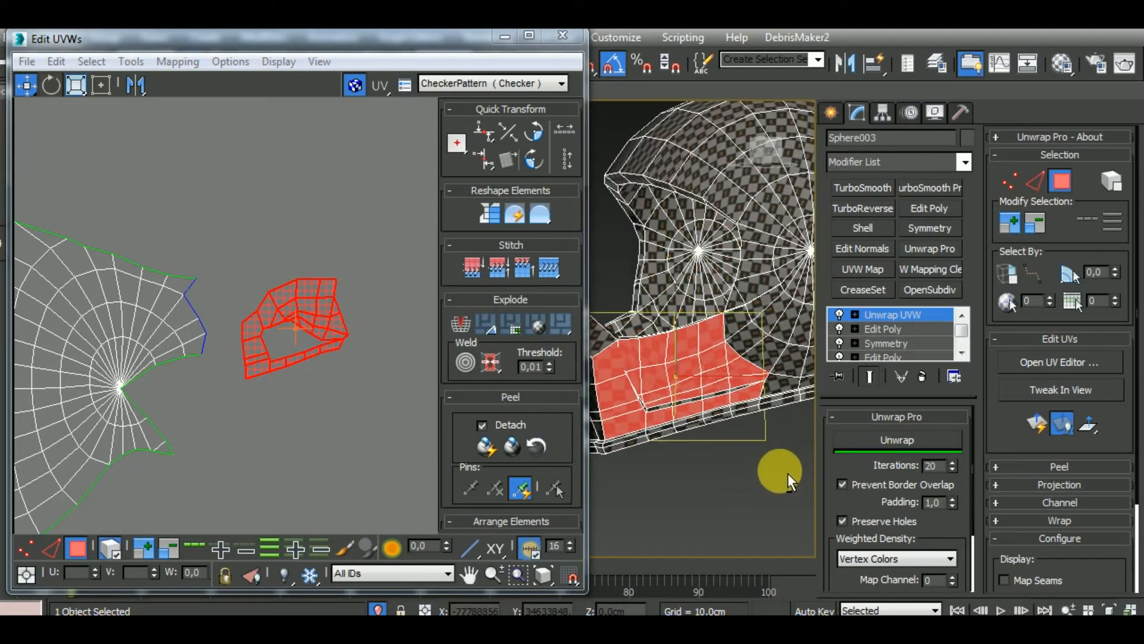
pyautogui.click(927, 444)
# Examine the inner gap of the relaxed side cluster in the UV layout and the matching area on the model
pyautogui.moveTo(361, 377); pyautogui.dragTo(367, 386, button='middle')
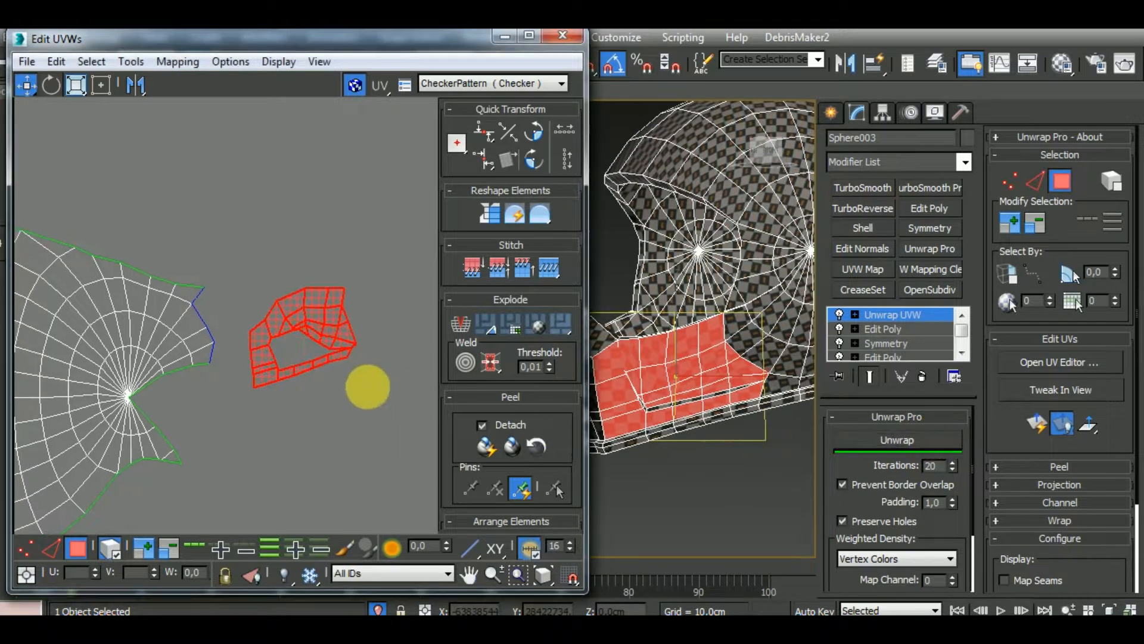
pyautogui.scroll(3, 263, 312)
pyautogui.scroll(-2, 311, 327)
pyautogui.scroll(2, 351, 347)
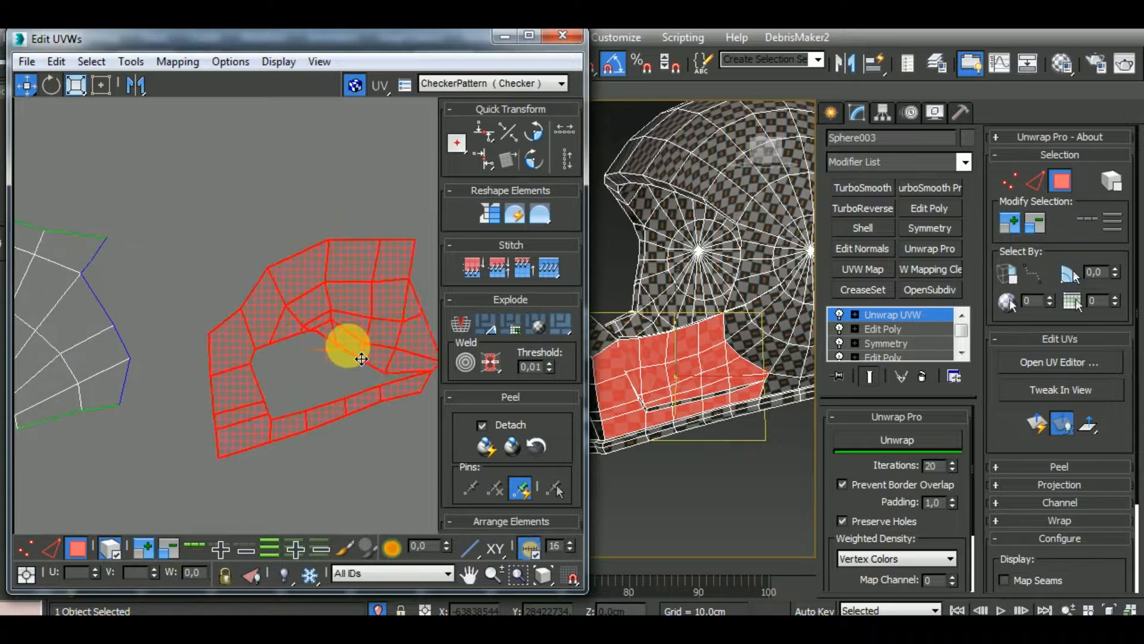
pyautogui.scroll(-1, 348, 347)
pyautogui.moveTo(745, 449); pyautogui.dragTo(779, 432, button='middle')
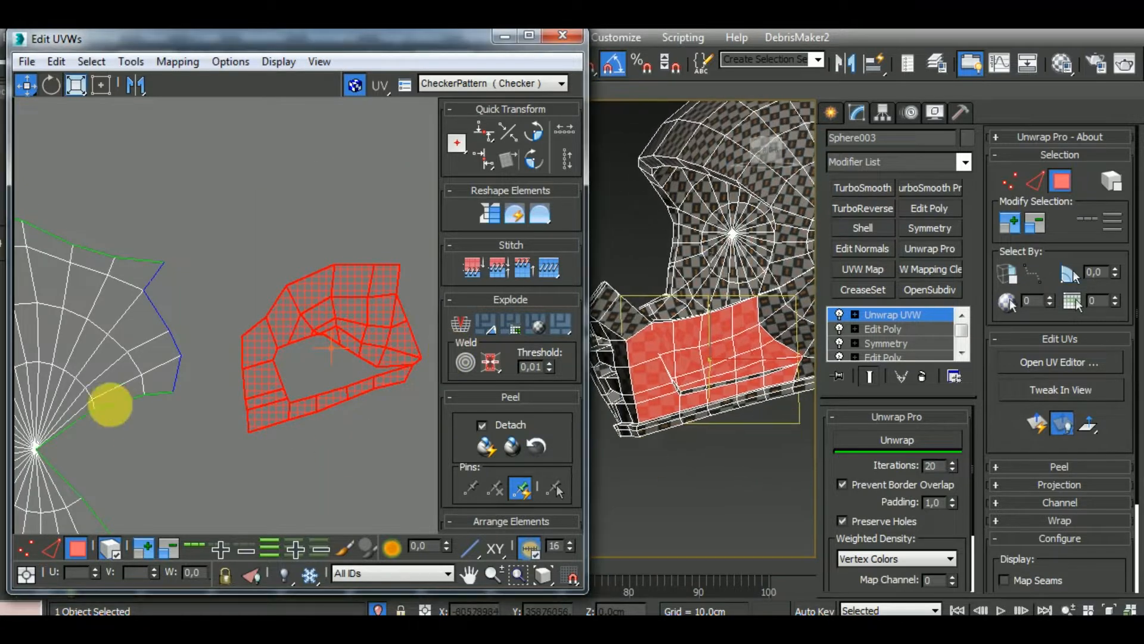
pyautogui.moveTo(215, 482); pyautogui.dragTo(243, 355, button='middle')
pyautogui.scroll(-4, 243, 362)
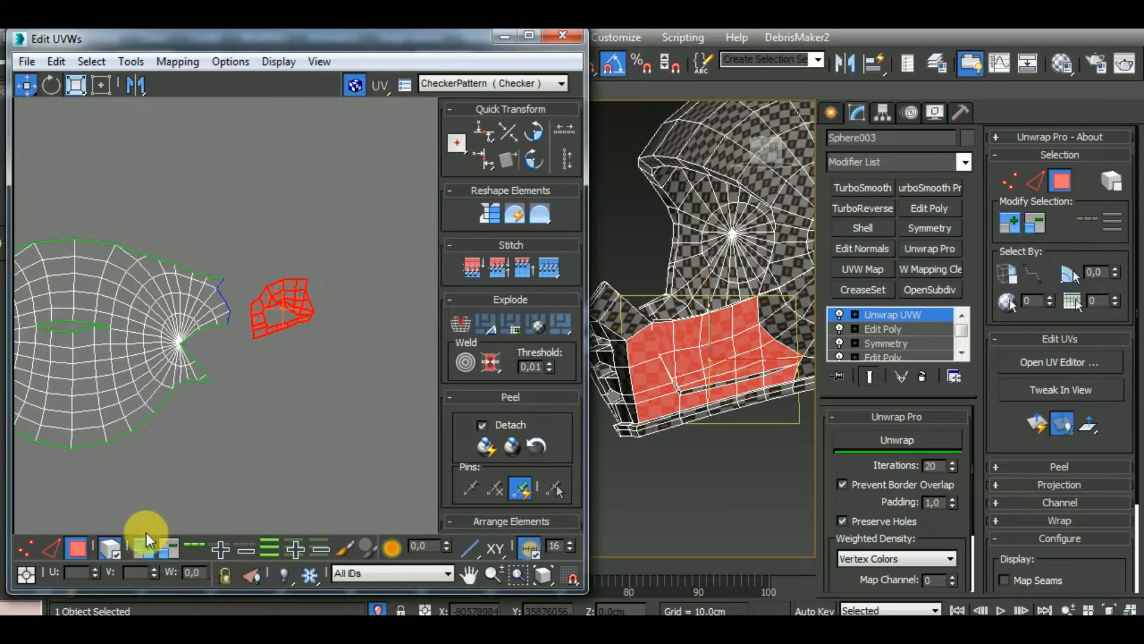
# Check which UV polygons the chin guard side uses by selecting its faces on the model one after another
pyautogui.keyDown('alt'); pyautogui.moveTo(801, 435); pyautogui.dragTo(743, 388, button='middle'); pyautogui.keyUp('alt')
pyautogui.click(727, 378)
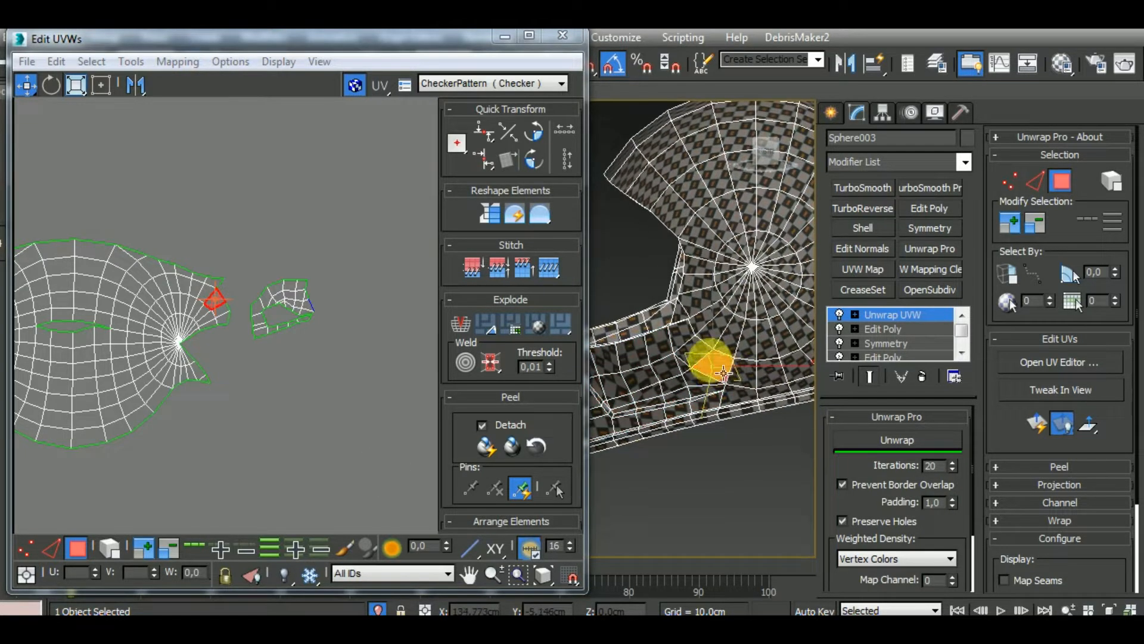
pyautogui.moveTo(741, 405); pyautogui.dragTo(744, 411)
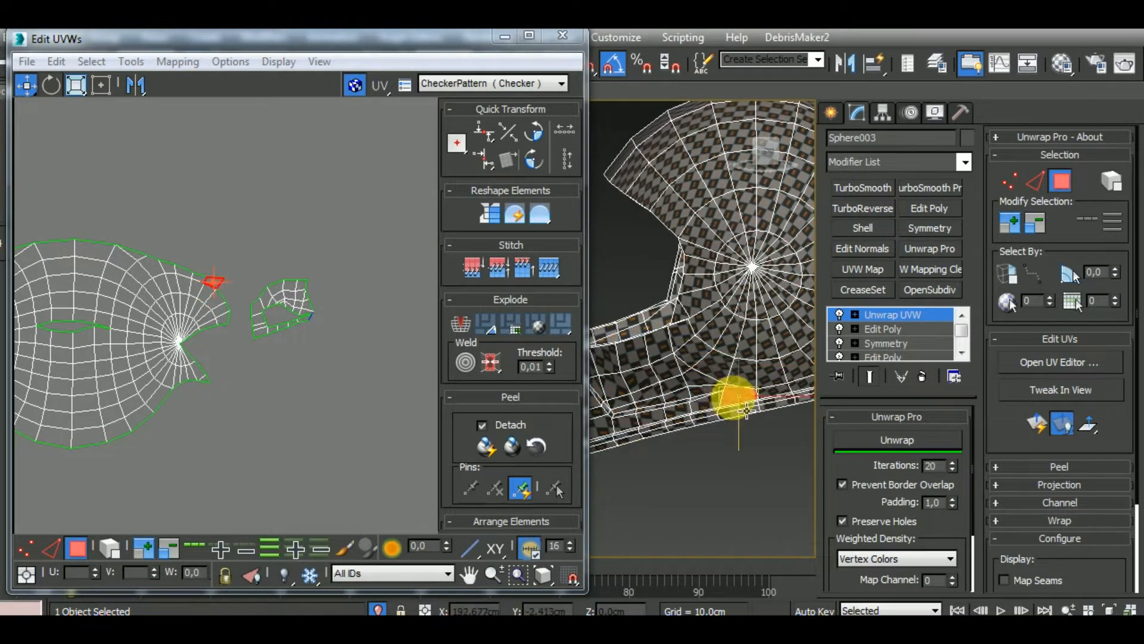
pyautogui.click(718, 413)
pyautogui.click(675, 412)
pyautogui.click(655, 416)
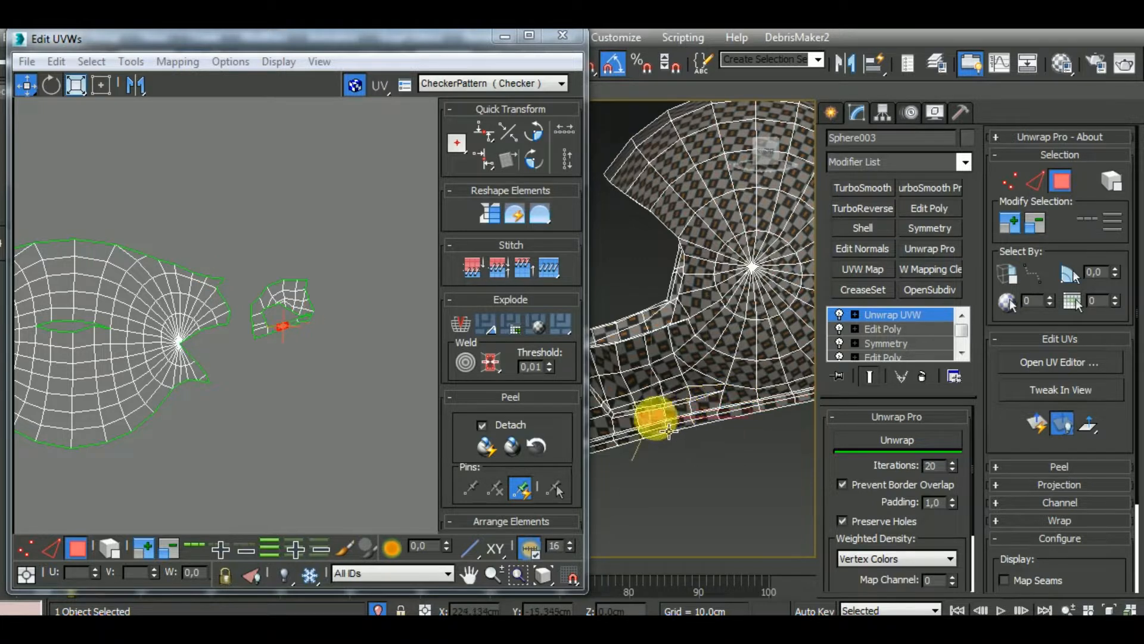
pyautogui.click(632, 422)
pyautogui.moveTo(706, 401); pyautogui.dragTo(781, 391, button='middle')
pyautogui.click(664, 417)
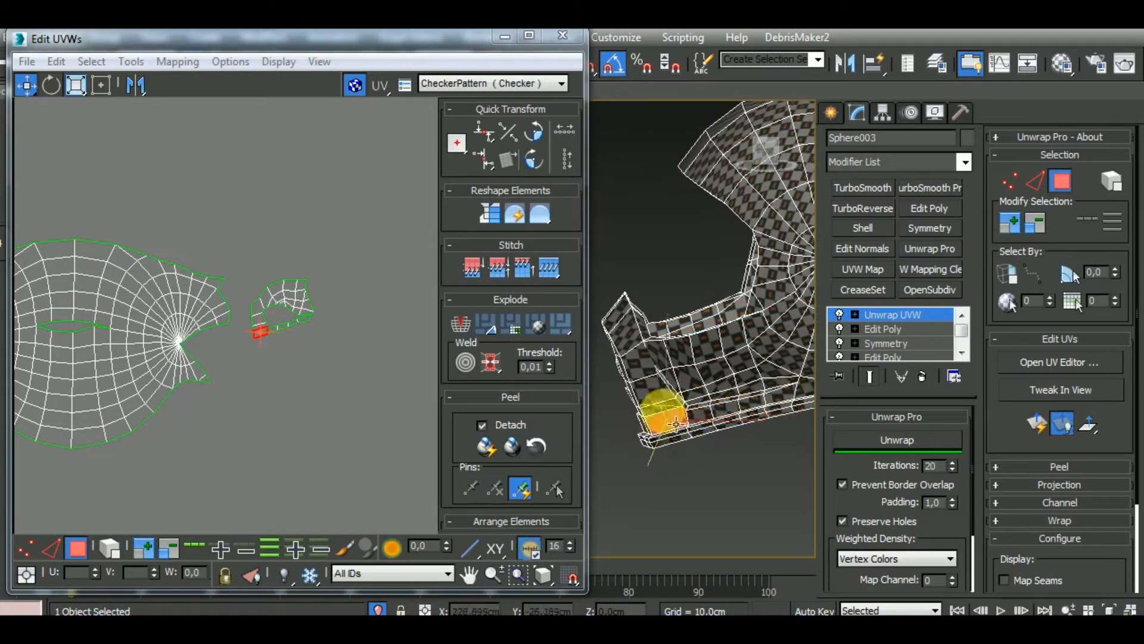
pyautogui.click(658, 395)
pyautogui.click(638, 358)
pyautogui.click(685, 352)
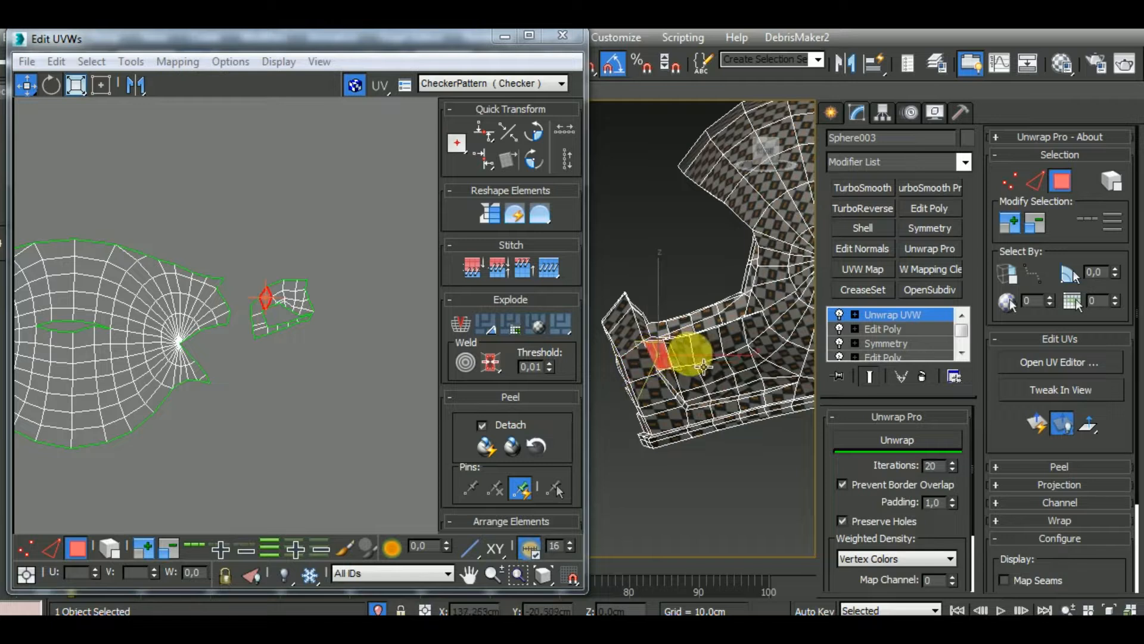
pyautogui.click(715, 350)
pyautogui.click(745, 349)
pyautogui.click(692, 382)
pyautogui.click(745, 366)
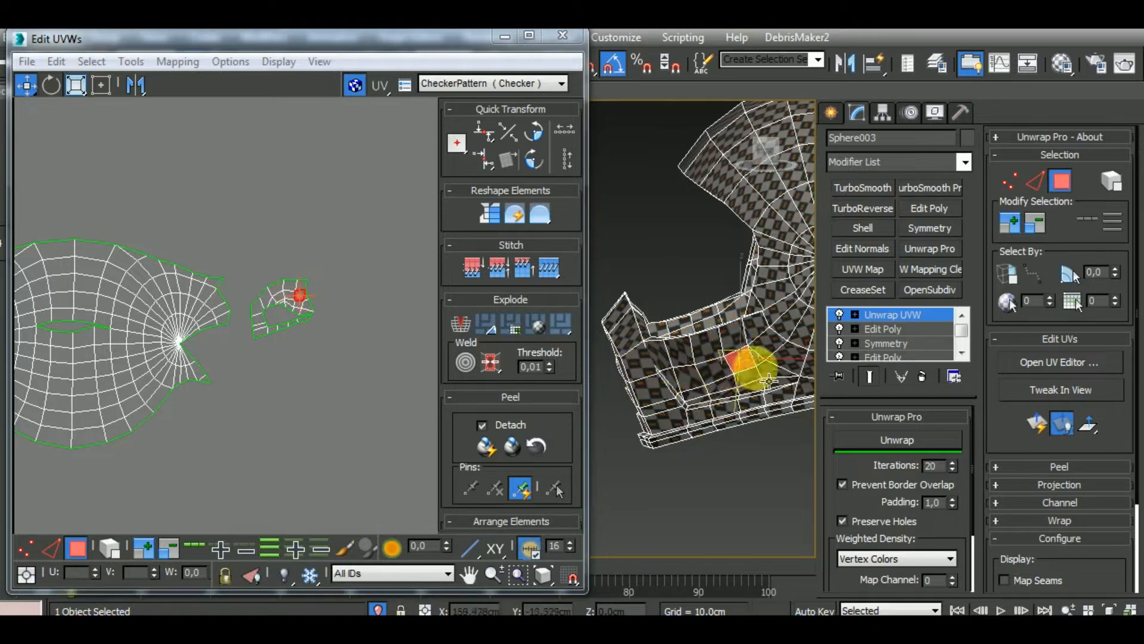
# Select all polygons of the opposite chin guard side cluster and unfold them anew with an automatic mapping
pyautogui.moveTo(256, 367); pyautogui.dragTo(249, 377)
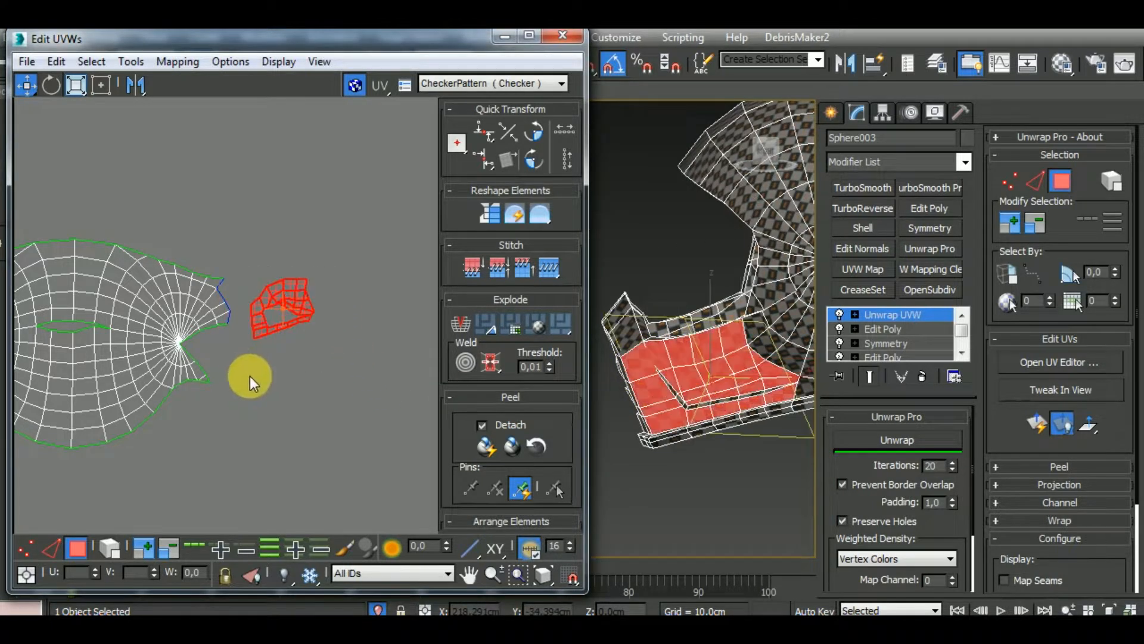
pyautogui.click(179, 62)
pyautogui.click(195, 106)
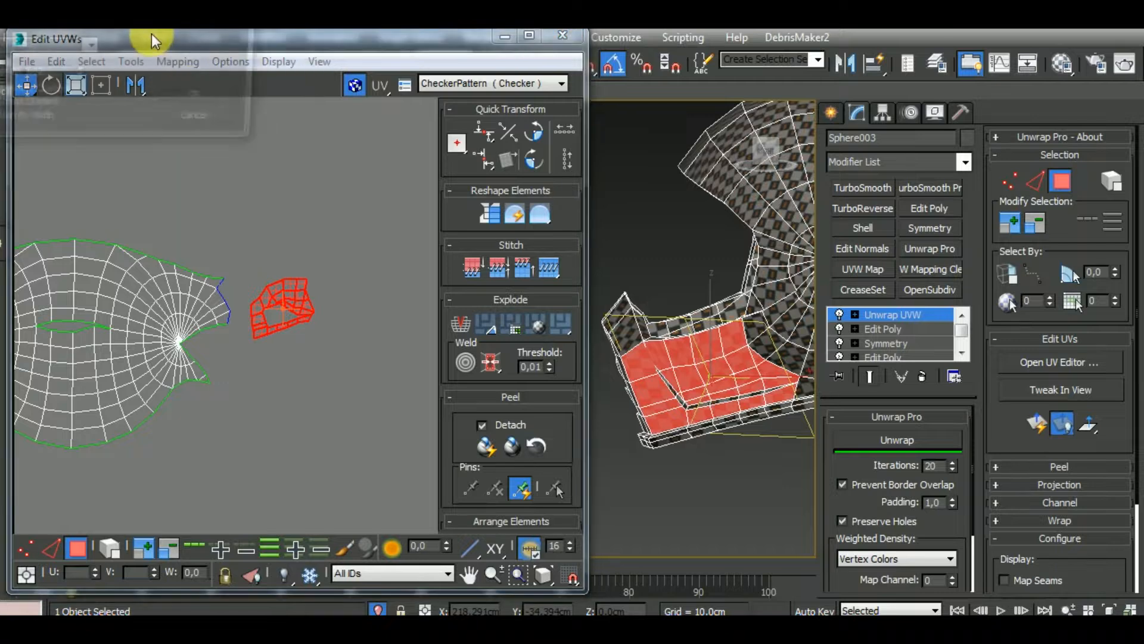
pyautogui.click(198, 99)
# Move the remapped chin guard side cluster out of the texture tile into the empty area below the shell cluster
pyautogui.scroll(-6, 248, 396)
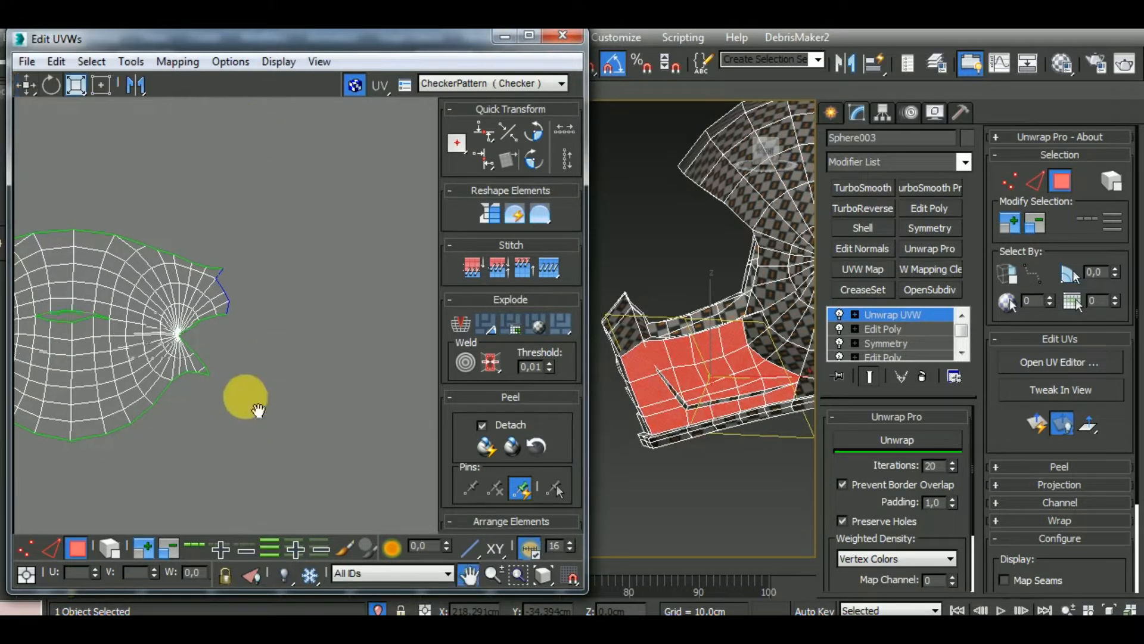
pyautogui.scroll(4, 160, 425)
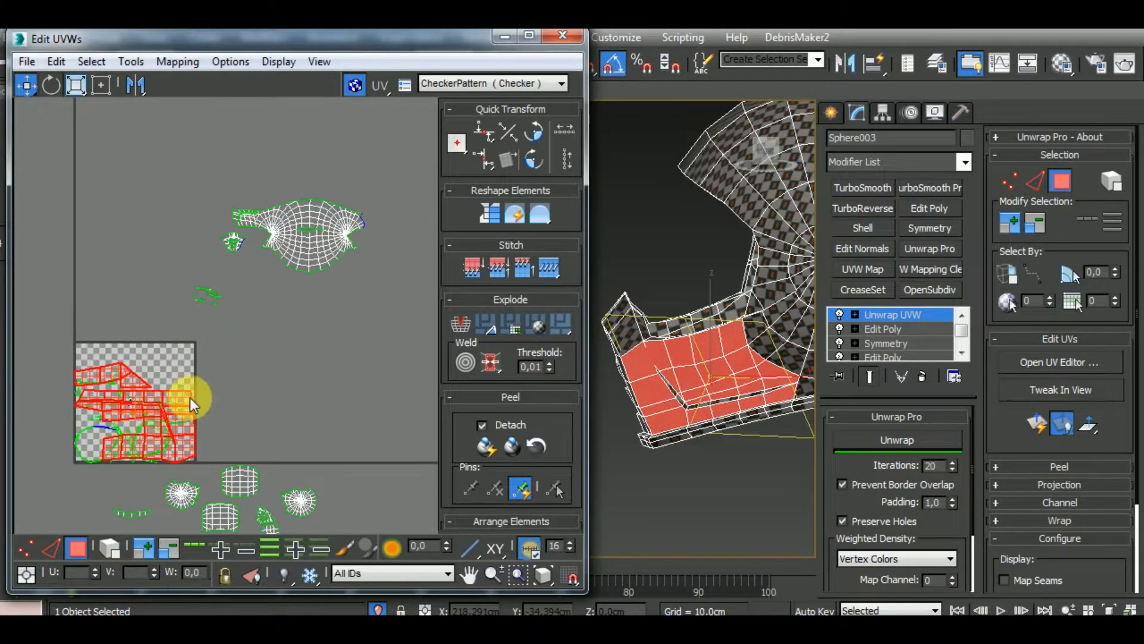
pyautogui.moveTo(174, 404); pyautogui.dragTo(378, 352)
pyautogui.scroll(5, 392, 365)
pyautogui.scroll(-3, 339, 334)
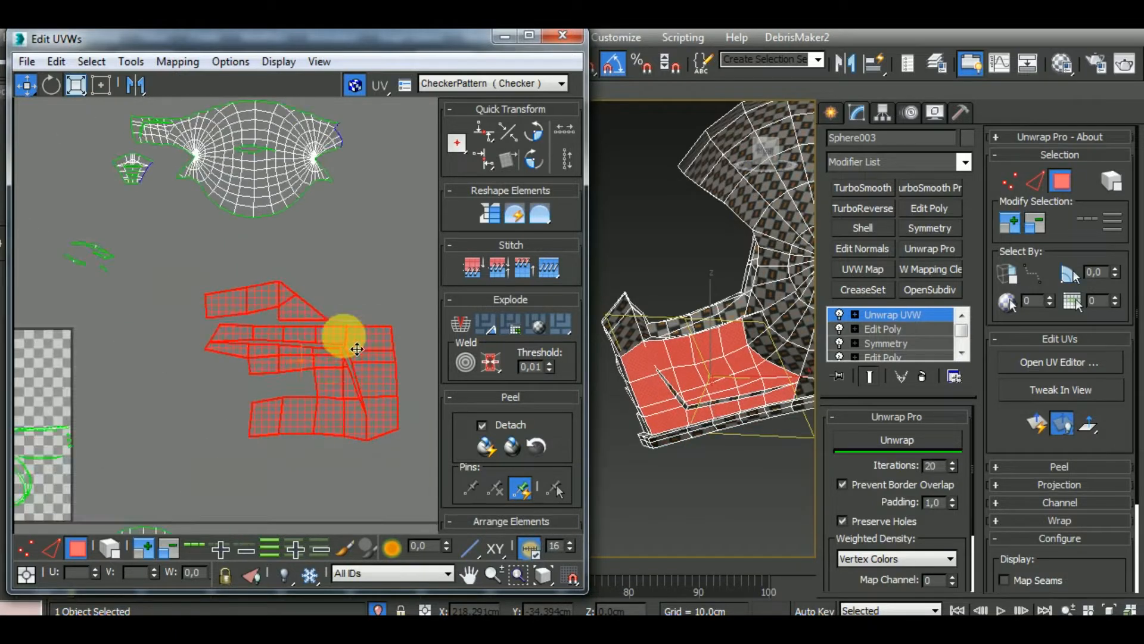
# Select all edges of the remapped chin guard side cluster and relax it with Unwrap Pro
pyautogui.click(53, 548)
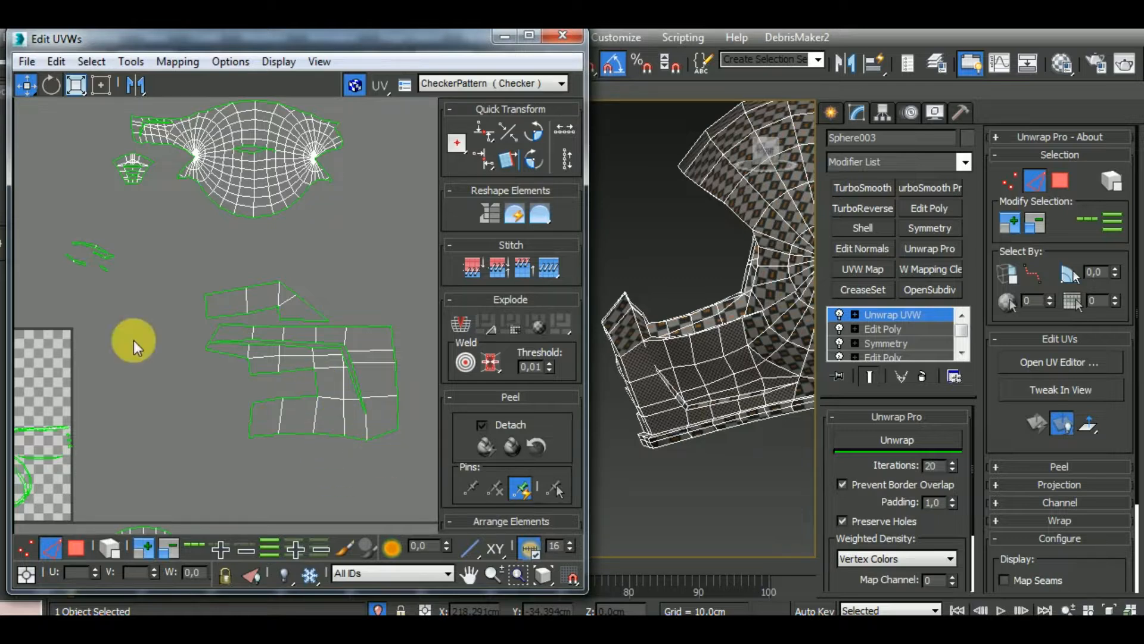
pyautogui.doubleClick(262, 313)
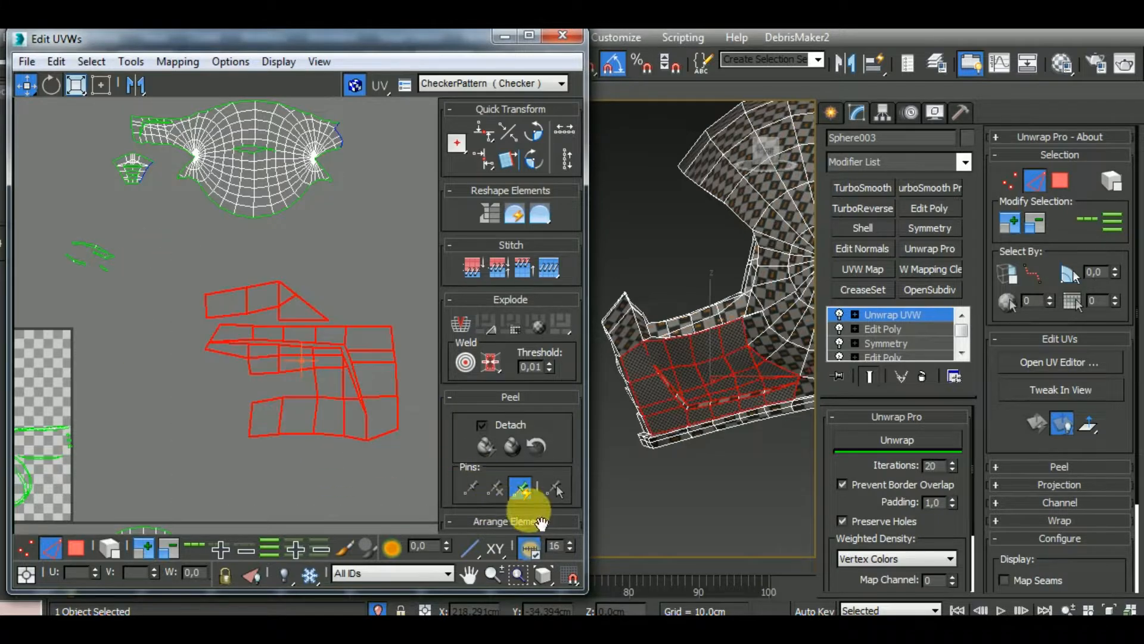
pyautogui.click(904, 443)
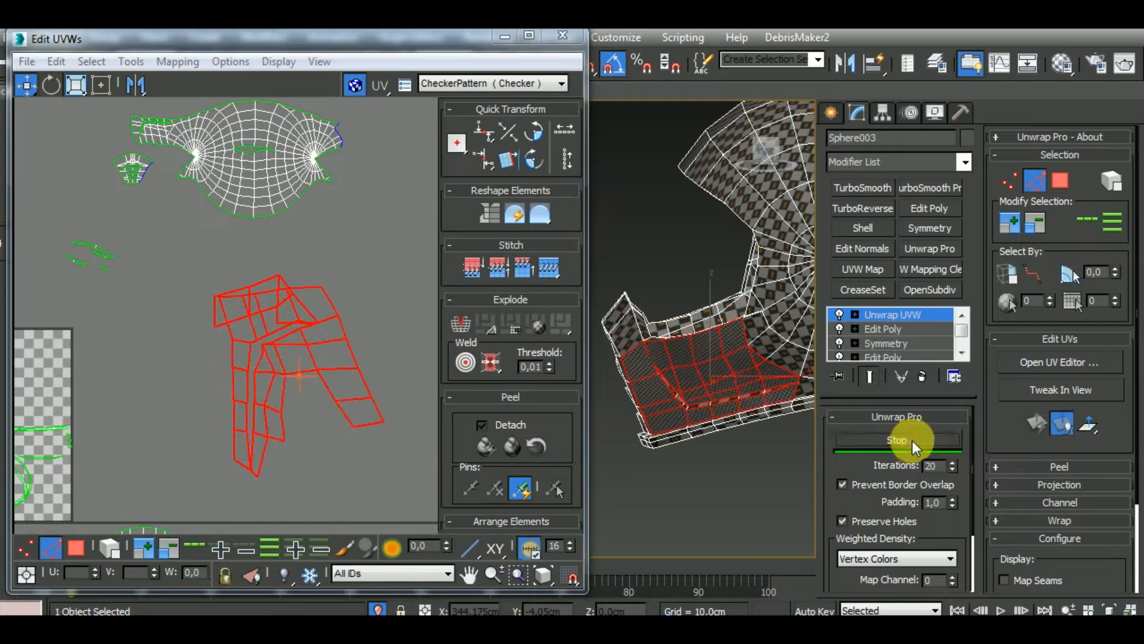
# Select the border edges around the open notch in the remapped side cluster and stitch the separated polygons to them
pyautogui.click(292, 439)
pyautogui.scroll(3, 291, 417)
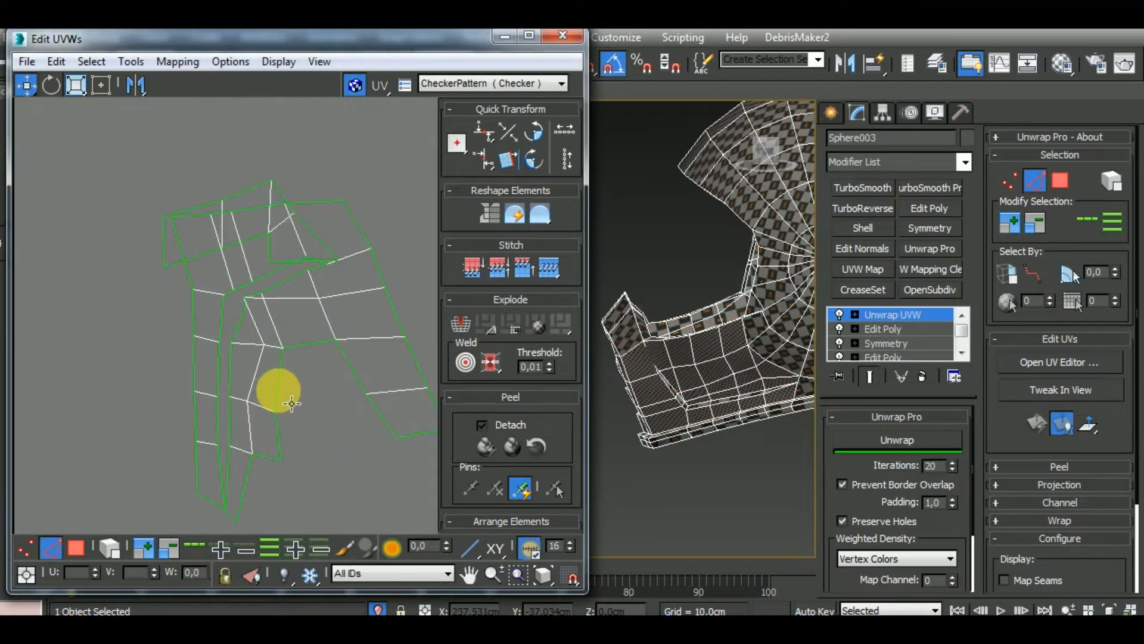
pyautogui.keyDown('ctrl'); pyautogui.click(348, 360); pyautogui.keyUp('ctrl')
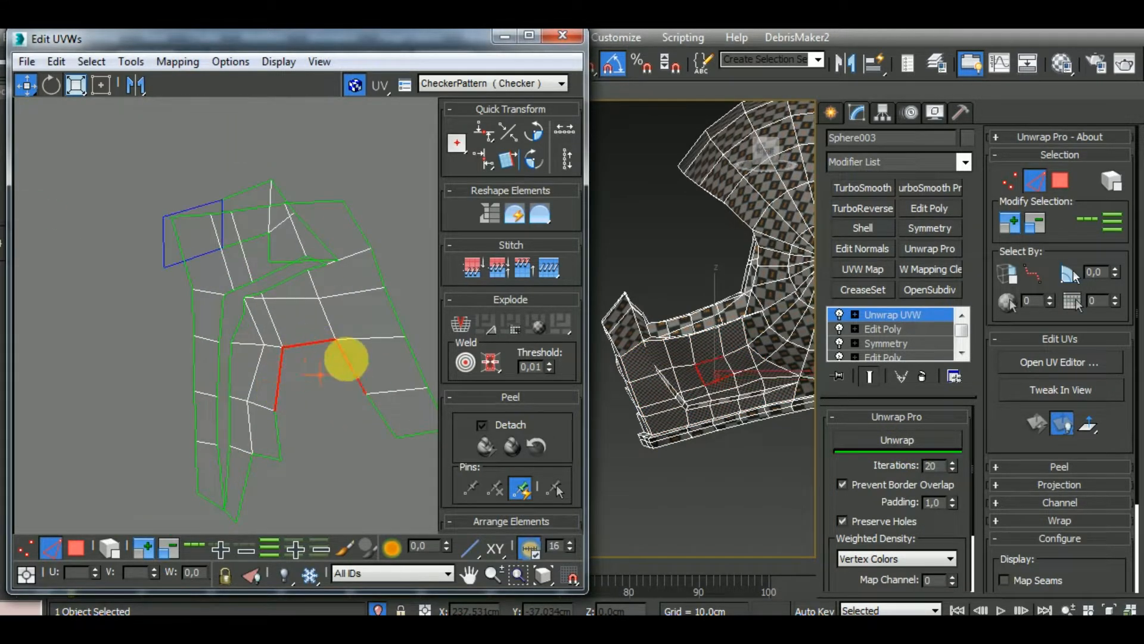
pyautogui.keyDown('ctrl'); pyautogui.click(378, 410); pyautogui.keyUp('ctrl')
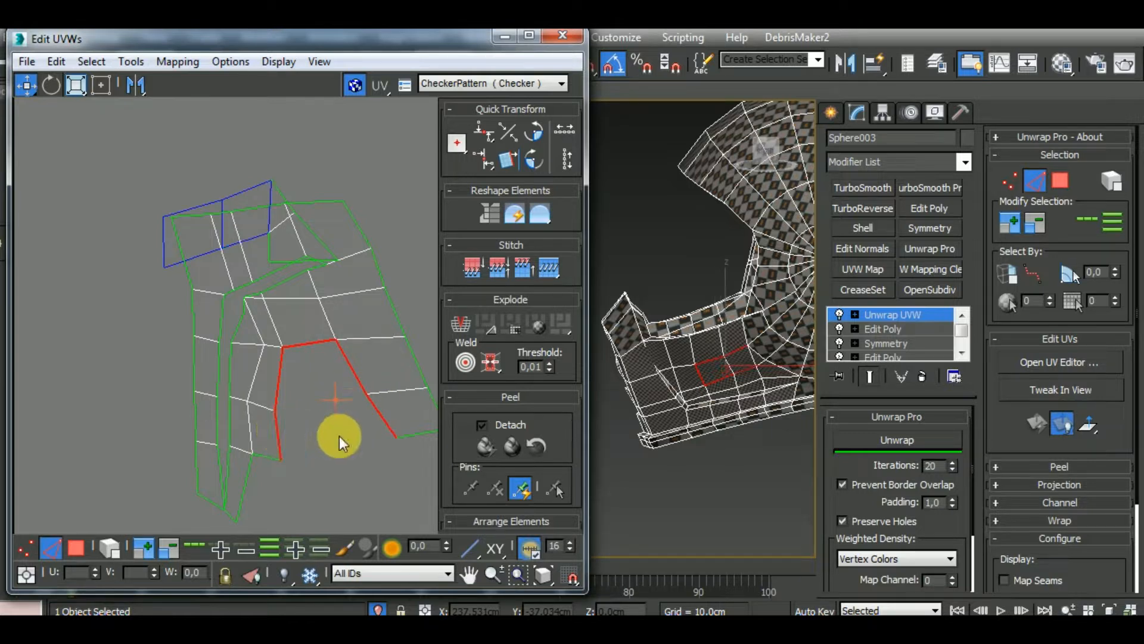
pyautogui.press('s')
pyautogui.click(266, 453)
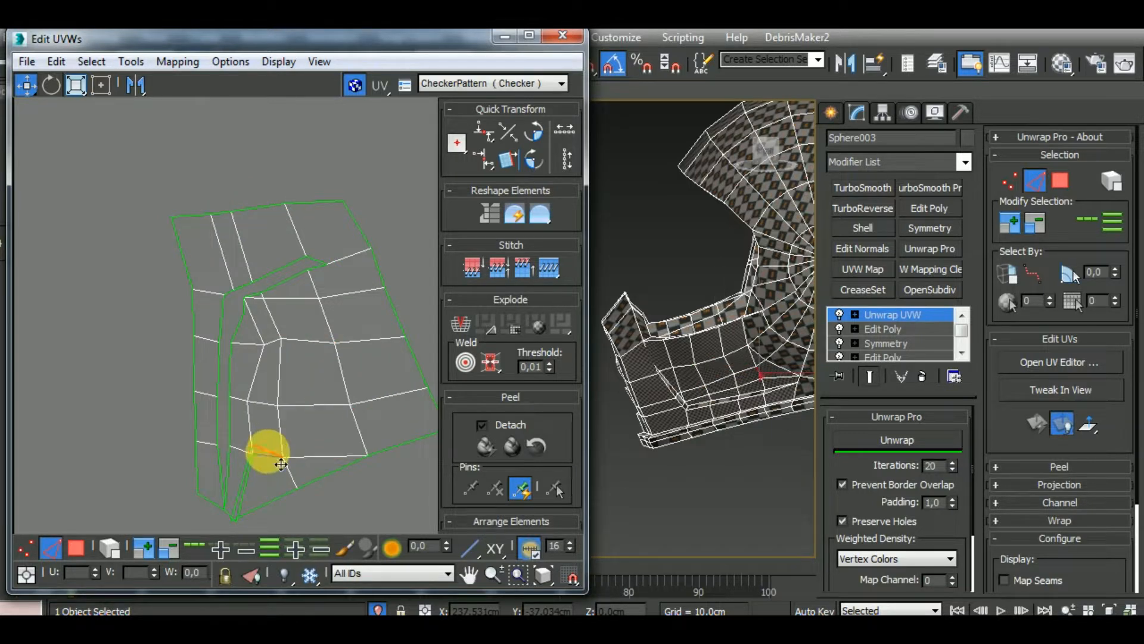
pyautogui.scroll(-5, 250, 435)
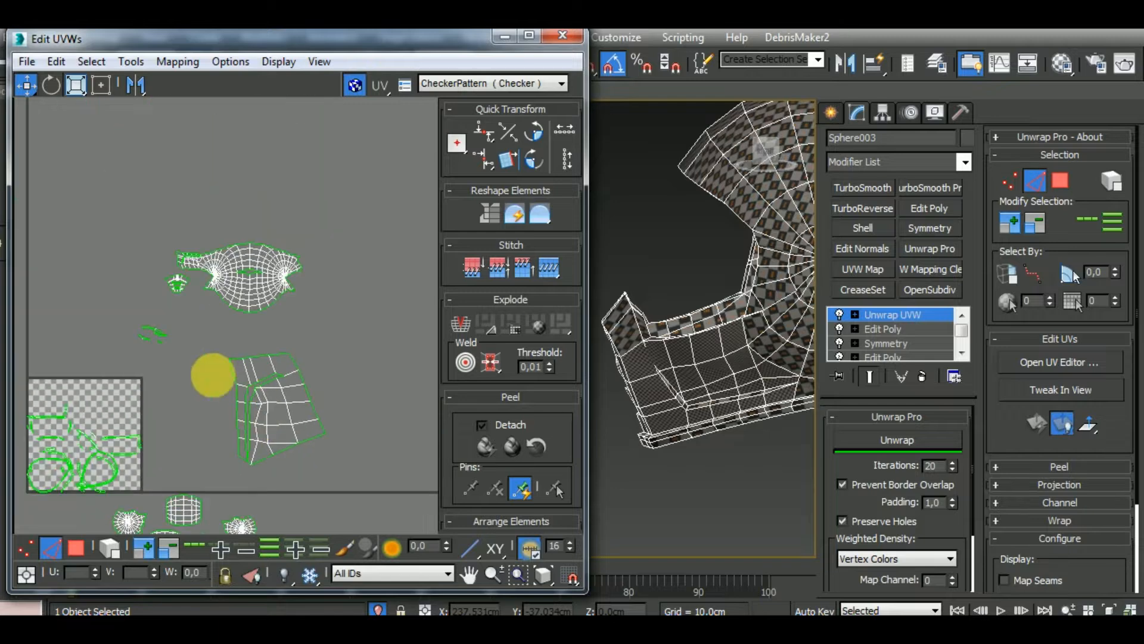
# Select all edges of the stitched side cluster and relax it again with Unwrap Pro
pyautogui.click(341, 416)
pyautogui.click(904, 438)
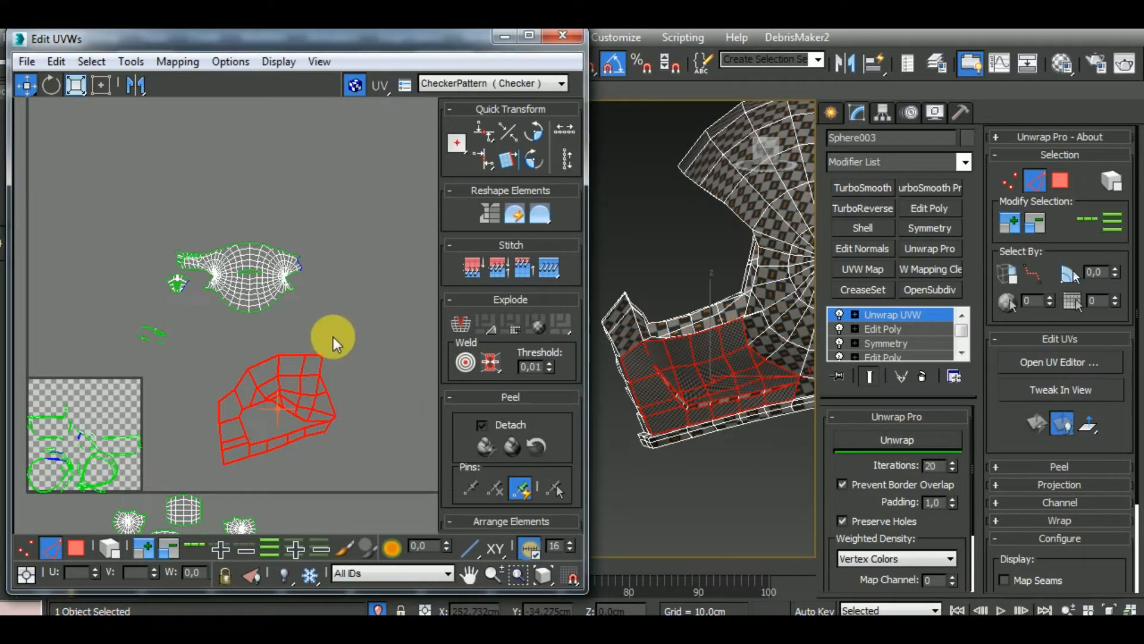
pyautogui.moveTo(337, 333); pyautogui.dragTo(327, 357, button='middle')
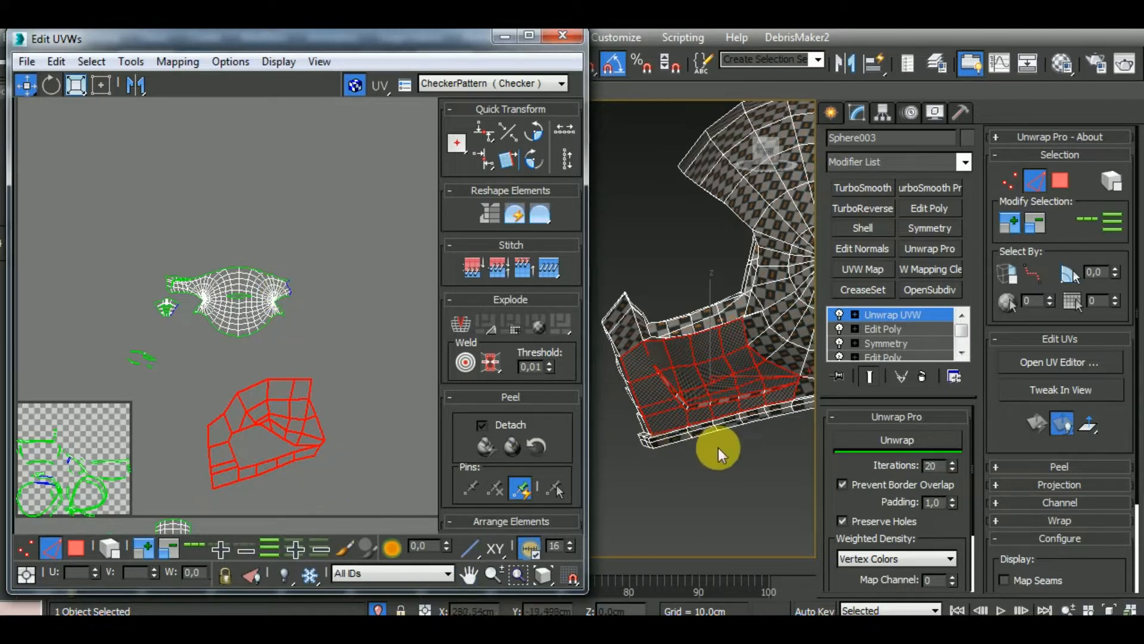
# Switch to polygon selection and examine the chin guard side on the model from several angles
pyautogui.keyDown('alt'); pyautogui.moveTo(717, 449); pyautogui.dragTo(759, 378, button='middle'); pyautogui.keyUp('alt')
pyautogui.click(76, 547)
pyautogui.keyDown('ctrl'); pyautogui.click(726, 367); pyautogui.keyUp('ctrl')
pyautogui.keyDown('alt'); pyautogui.moveTo(621, 391); pyautogui.dragTo(873, 365, button='middle'); pyautogui.keyUp('alt')
pyautogui.scroll(-5, 628, 370)
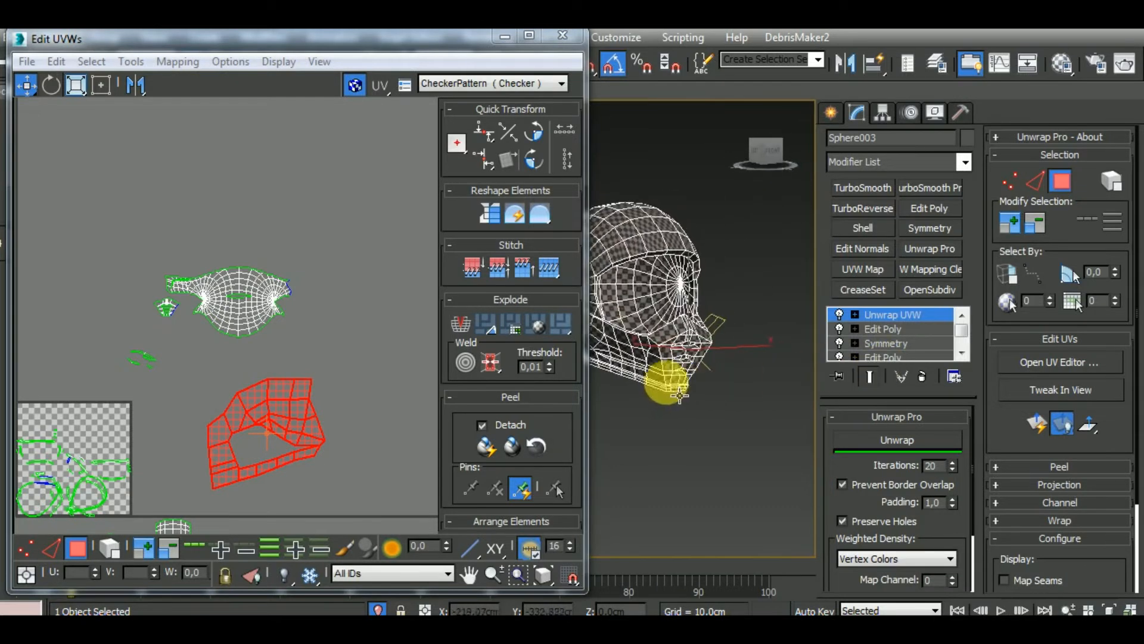
# Scale the remapped chin guard side cluster down to match the size of the side piece already joined to the shell cluster
pyautogui.click(188, 291)
pyautogui.keyDown('alt'); pyautogui.moveTo(648, 376); pyautogui.dragTo(741, 403, button='middle'); pyautogui.keyUp('alt')
pyautogui.scroll(5, 733, 384)
pyautogui.scroll(-5, 732, 385)
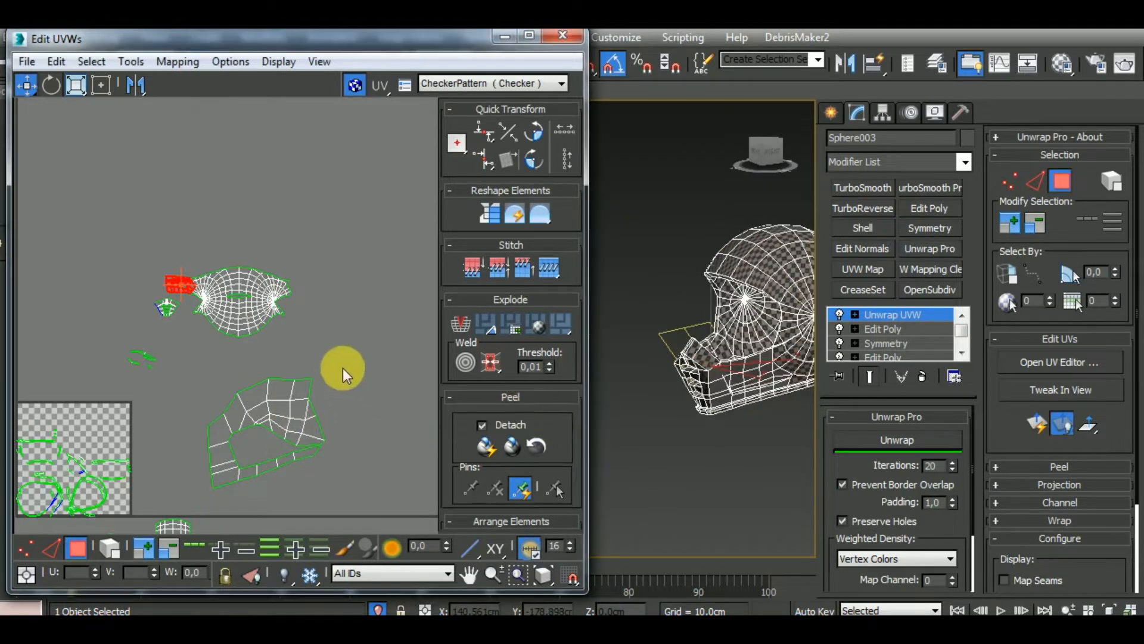
pyautogui.moveTo(190, 488); pyautogui.dragTo(334, 375)
pyautogui.click(76, 84)
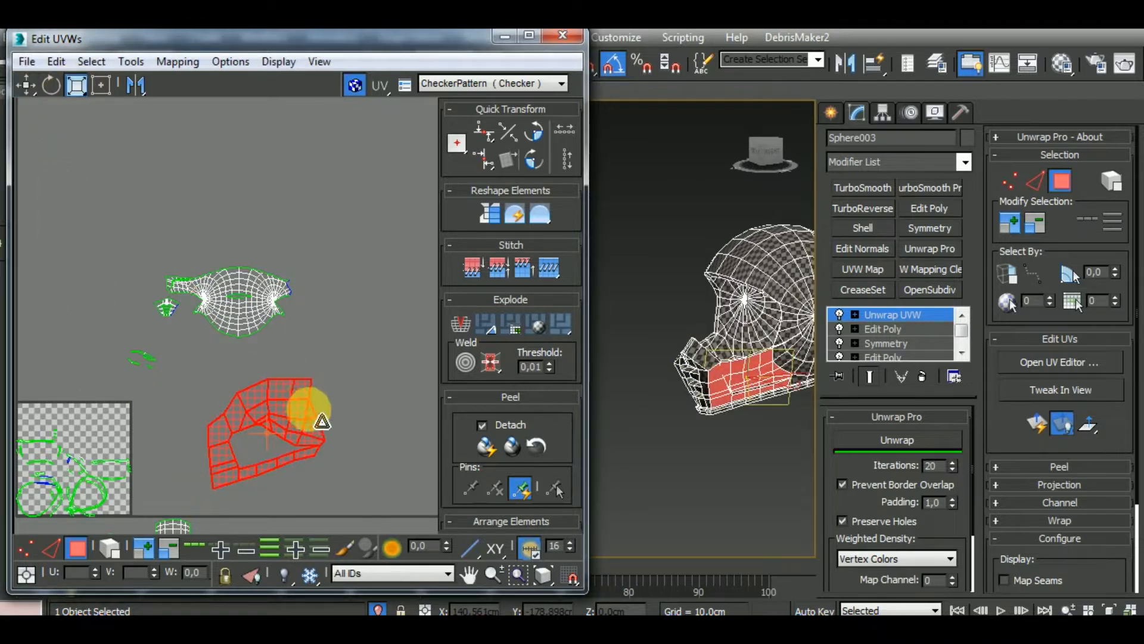
pyautogui.moveTo(315, 421); pyautogui.dragTo(337, 534)
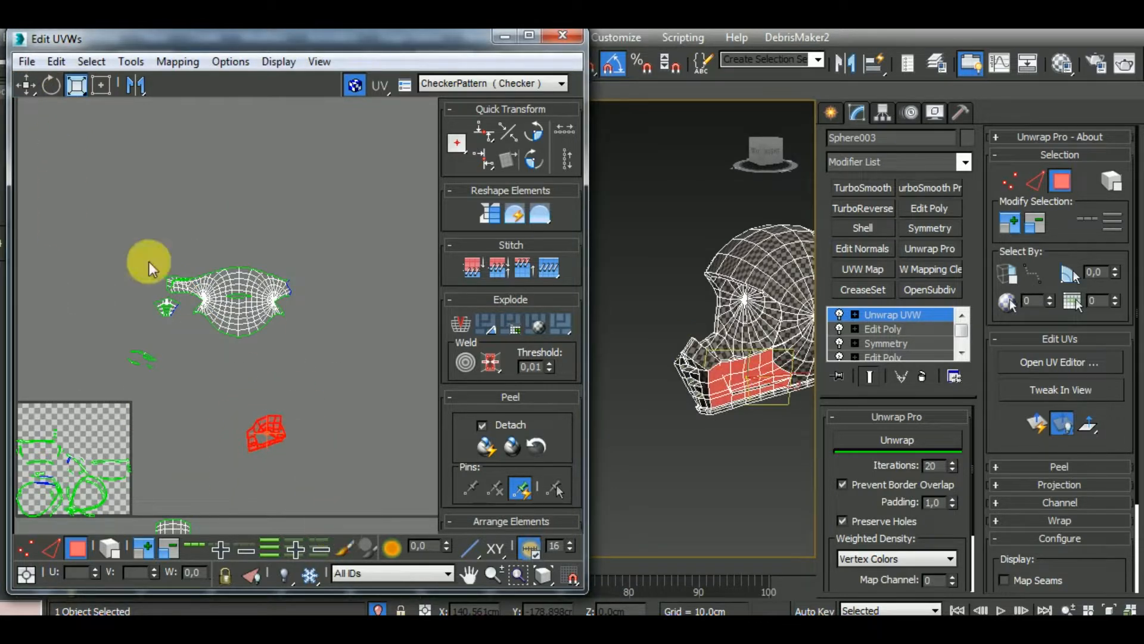
# Select the border edges at the shell cluster's open side and stitch the scaled chin guard side cluster to them
pyautogui.click(25, 85)
pyautogui.scroll(5, 248, 357)
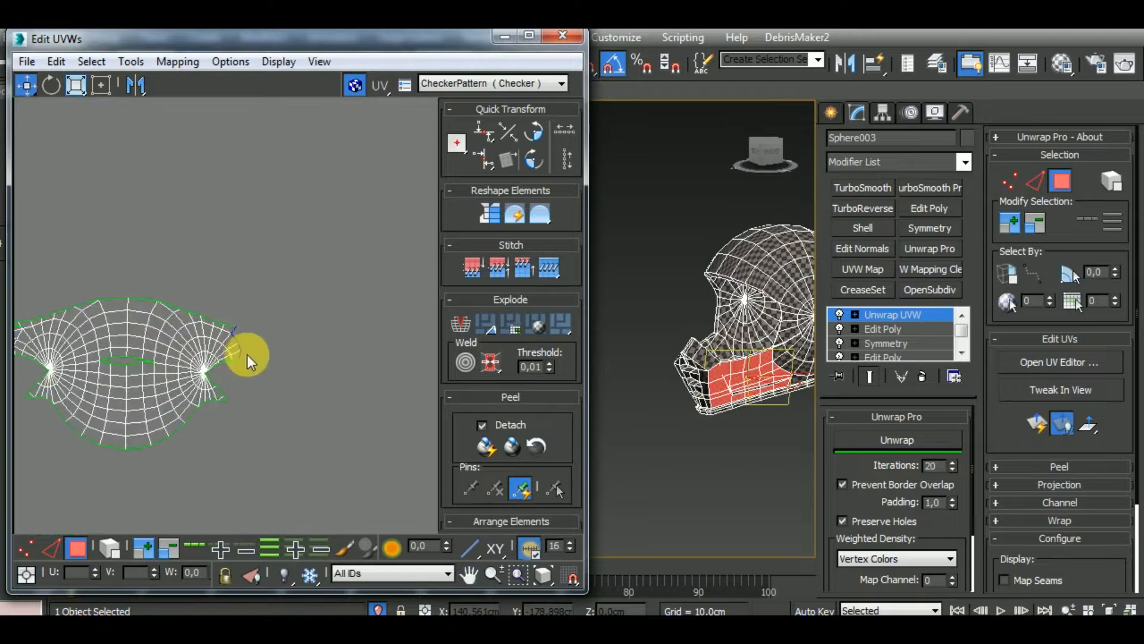
pyautogui.click(51, 547)
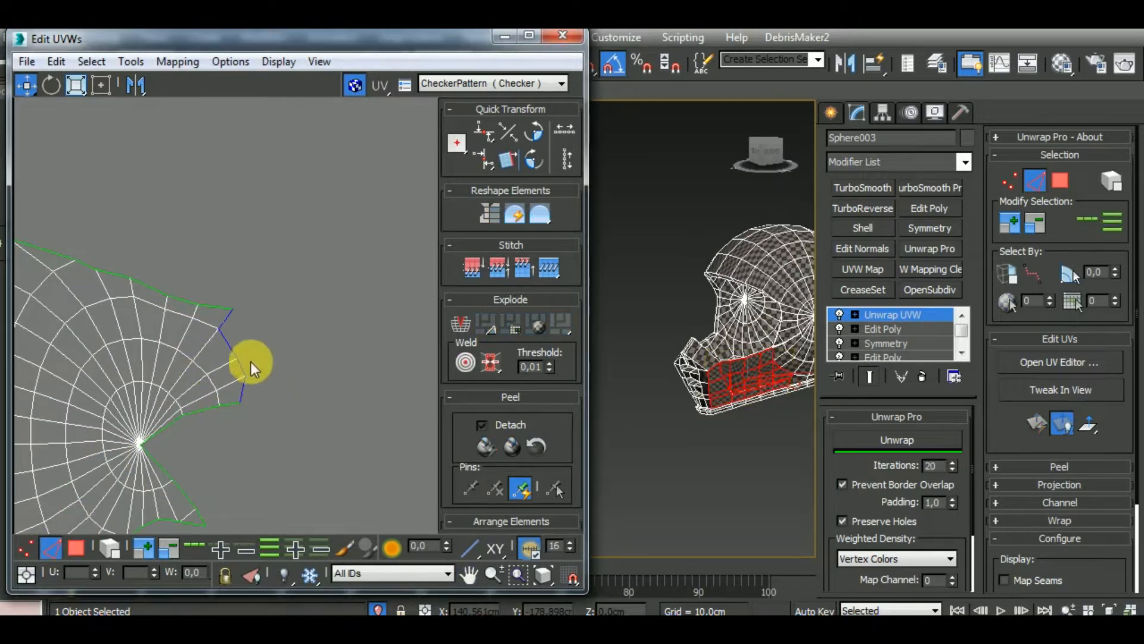
pyautogui.doubleClick(231, 346)
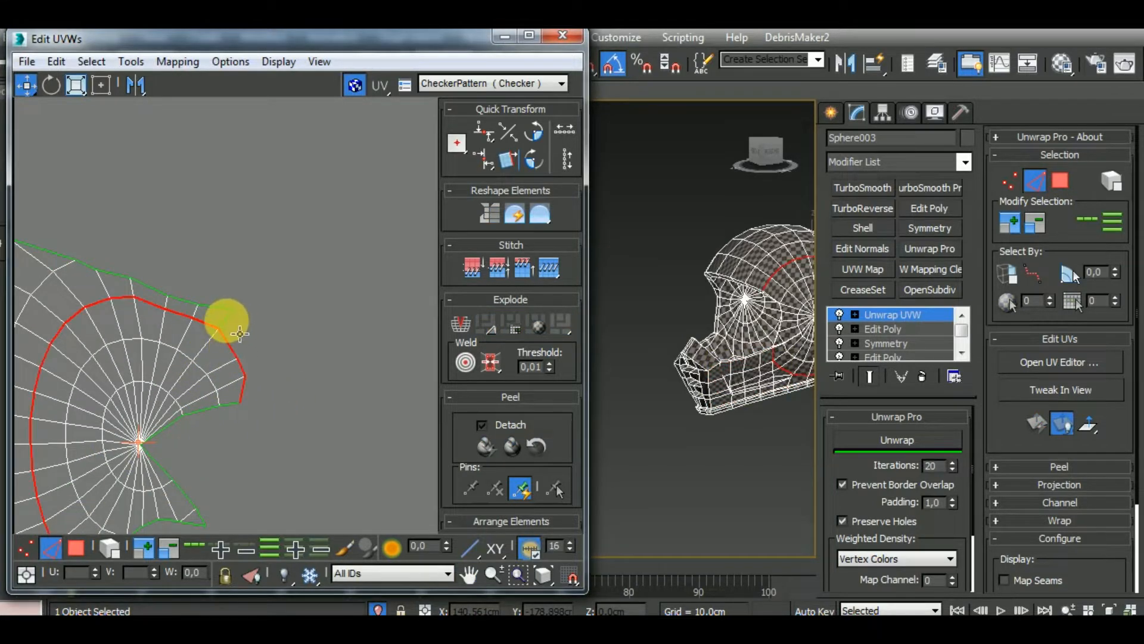
pyautogui.scroll(3, 262, 331)
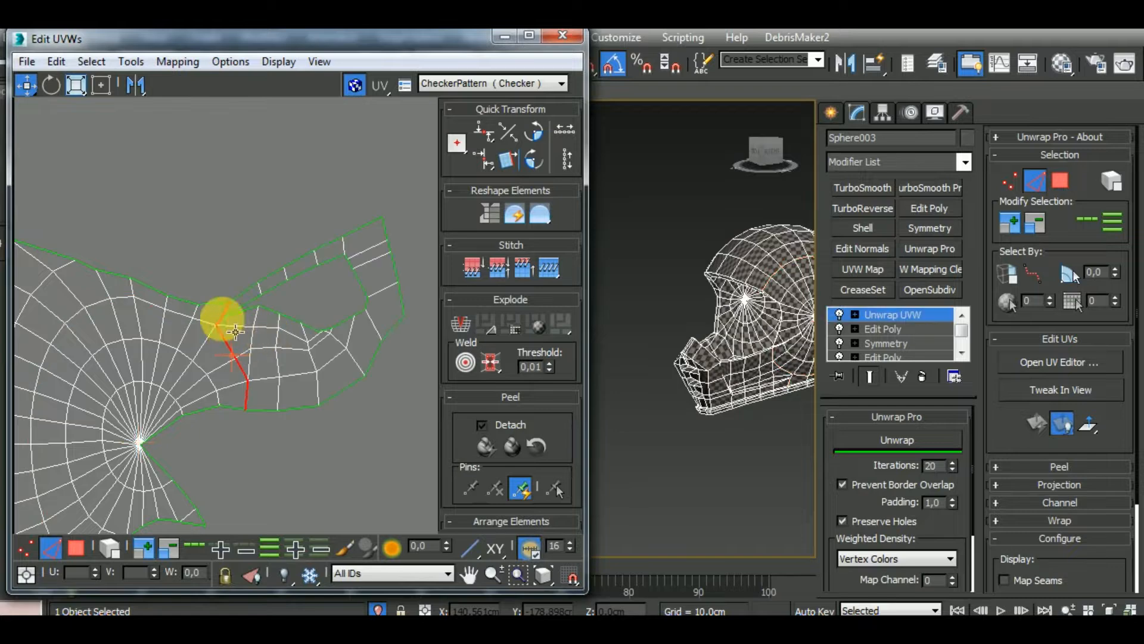
pyautogui.scroll(2, 226, 331)
pyautogui.scroll(-5, 215, 316)
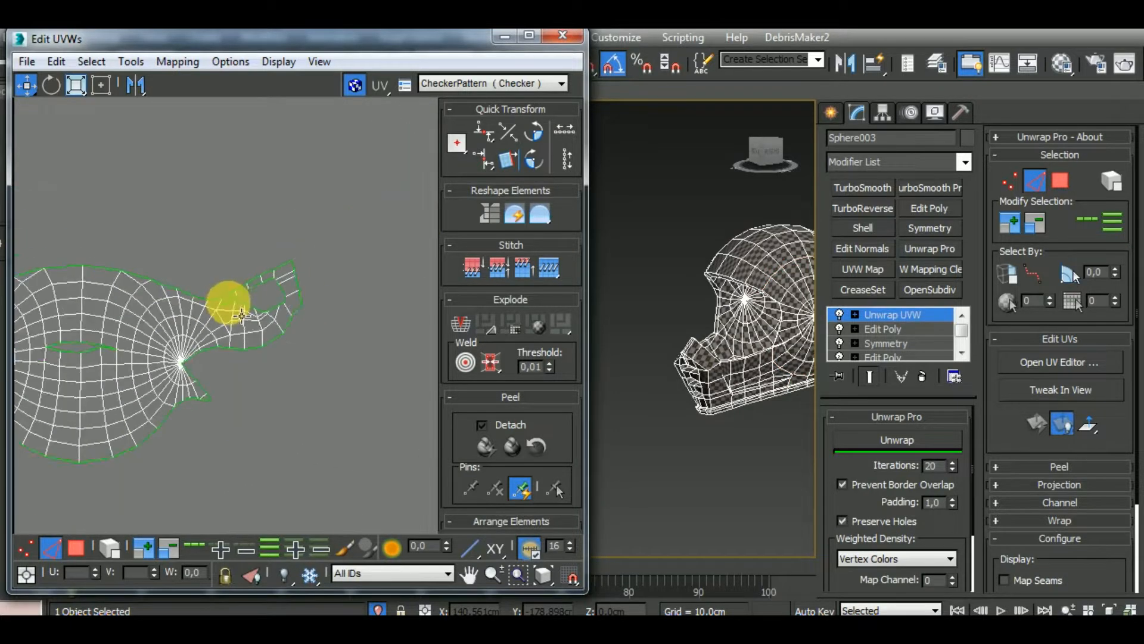
# Select all edges of the joined shell cluster with element selection and relax it with Unwrap Pro
pyautogui.click(205, 323)
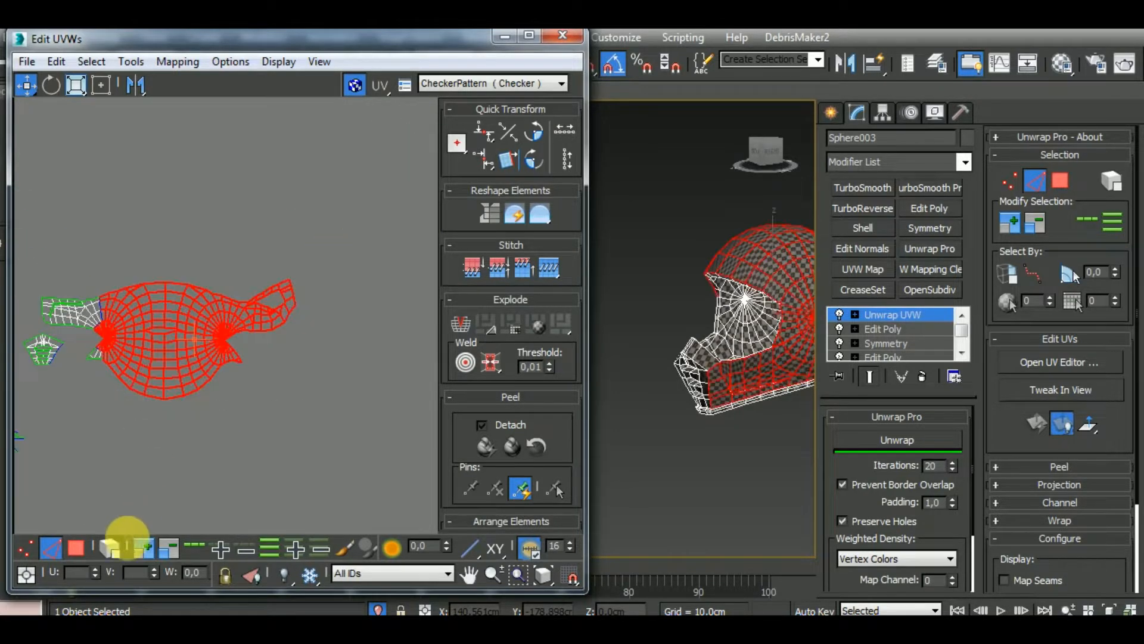
pyautogui.click(199, 370)
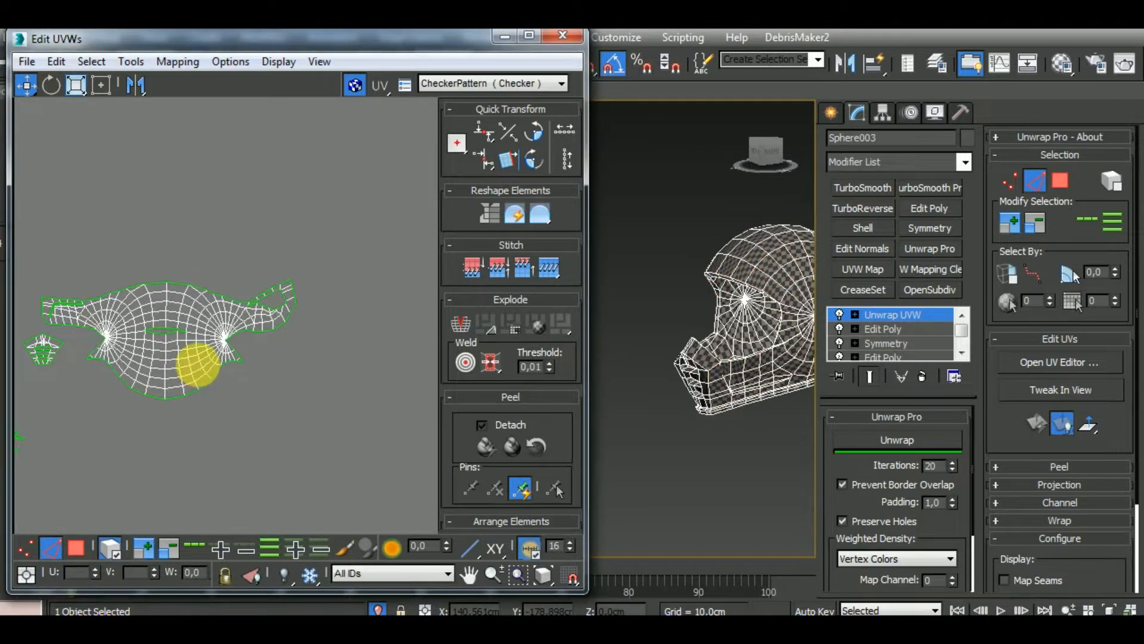
pyautogui.click(263, 339)
pyautogui.click(883, 440)
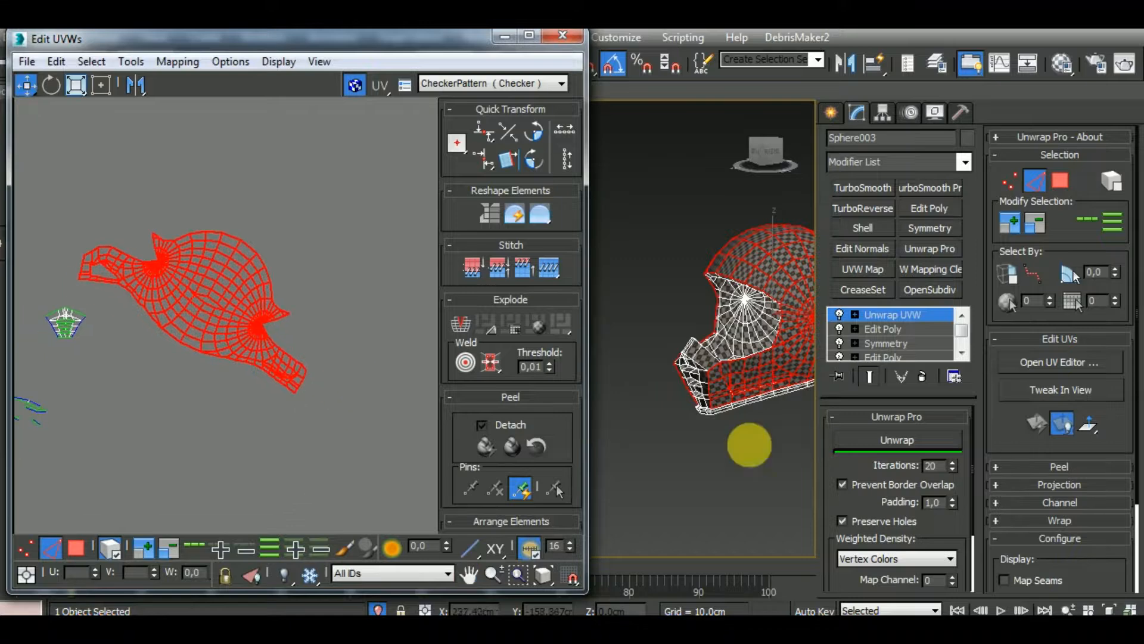
pyautogui.scroll(6, 756, 432)
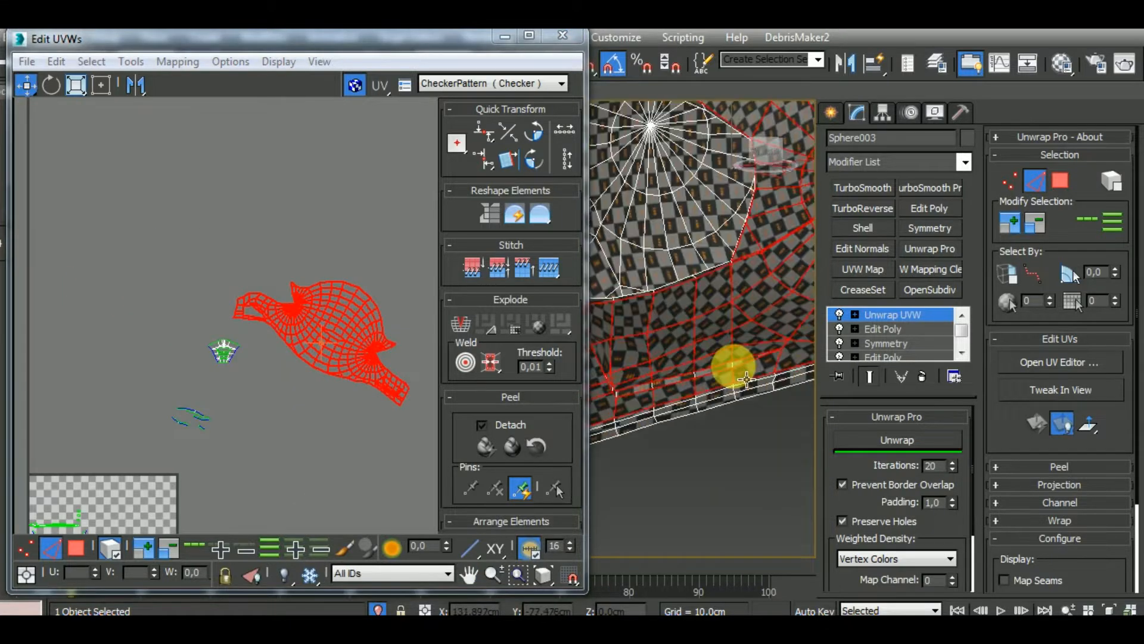
pyautogui.scroll(-5, 745, 376)
# Rotate the relaxed shell cluster until it lies level and symmetric, and move it up, clear of the smaller clusters
pyautogui.moveTo(221, 337); pyautogui.dragTo(163, 287, button='middle')
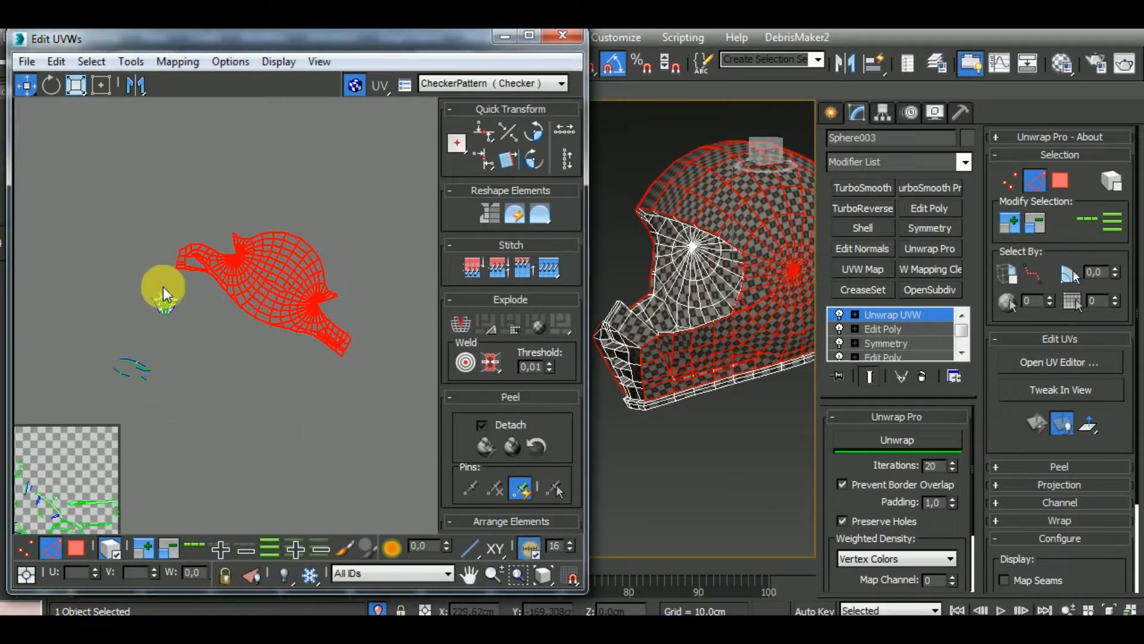
pyautogui.click(52, 83)
pyautogui.moveTo(358, 345); pyautogui.dragTo(375, 302)
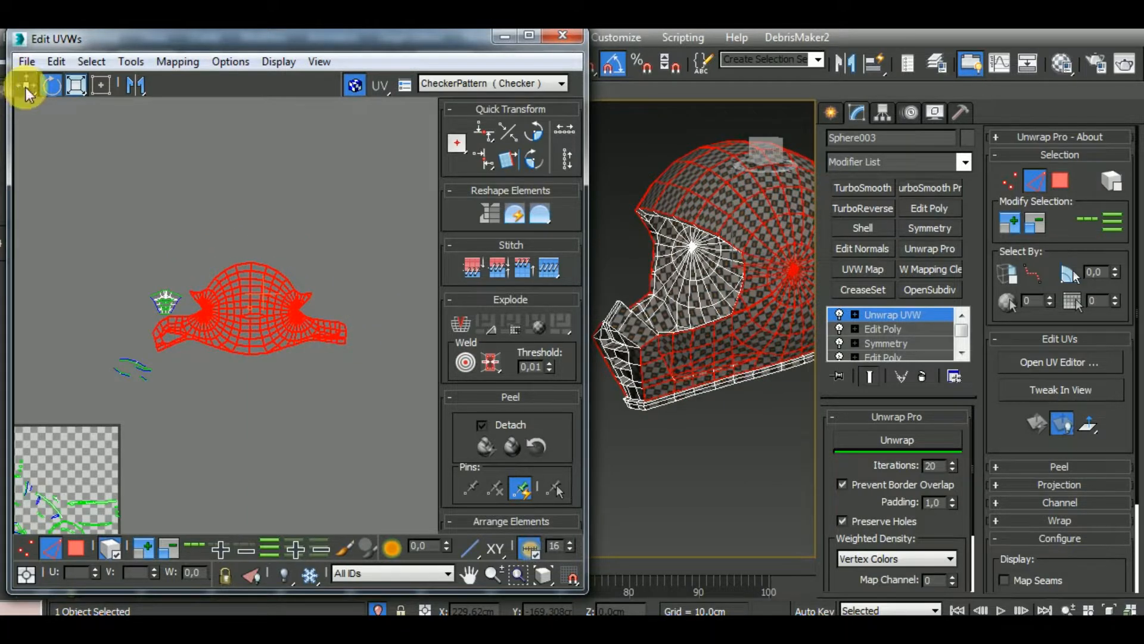
pyautogui.click(26, 87)
pyautogui.moveTo(300, 318); pyautogui.dragTo(372, 243)
# Select the chin guard front cluster, check its checker pattern on the model, and move it just below the shell cluster
pyautogui.moveTo(744, 460); pyautogui.dragTo(735, 418, button='middle')
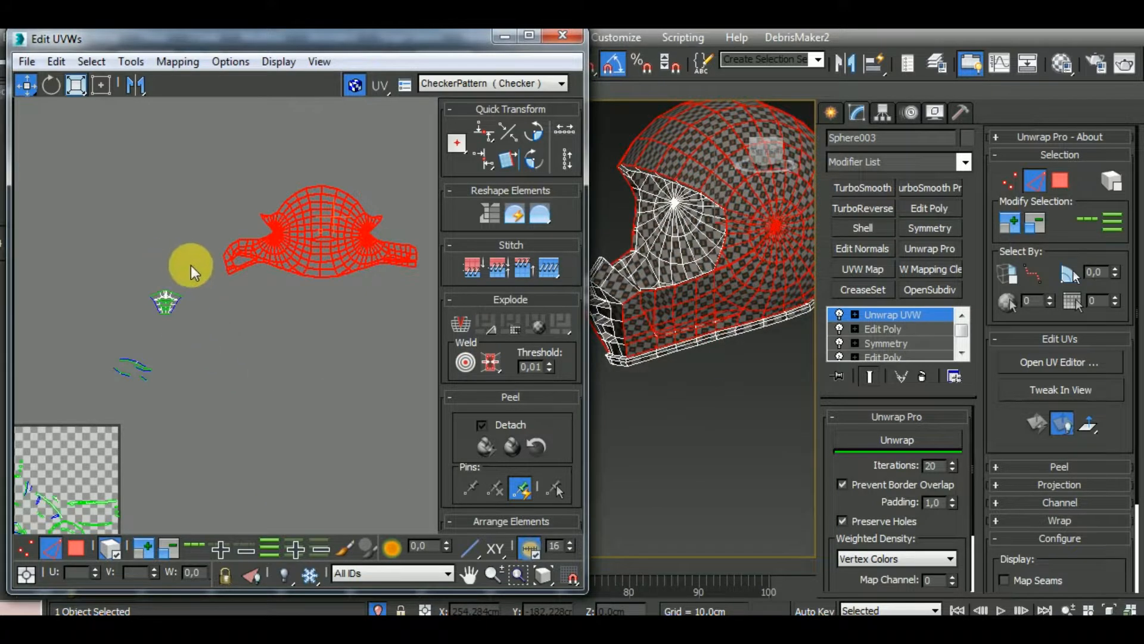
pyautogui.moveTo(133, 335); pyautogui.dragTo(134, 335)
pyautogui.keyDown('alt'); pyautogui.moveTo(709, 393); pyautogui.dragTo(807, 399, button='middle'); pyautogui.keyUp('alt')
pyautogui.moveTo(629, 337); pyautogui.dragTo(718, 371, button='middle')
pyautogui.scroll(4, 709, 323)
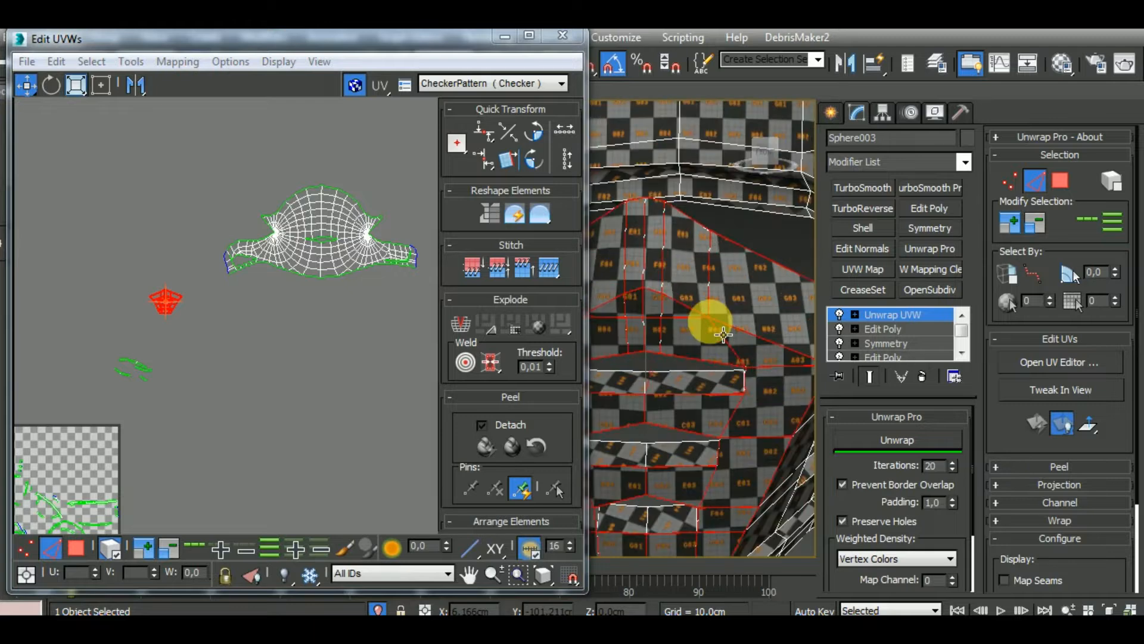
pyautogui.scroll(-1, 711, 325)
pyautogui.scroll(-2, 725, 337)
pyautogui.moveTo(190, 315); pyautogui.dragTo(277, 298)
pyautogui.moveTo(224, 418); pyautogui.dragTo(508, 430, button='middle')
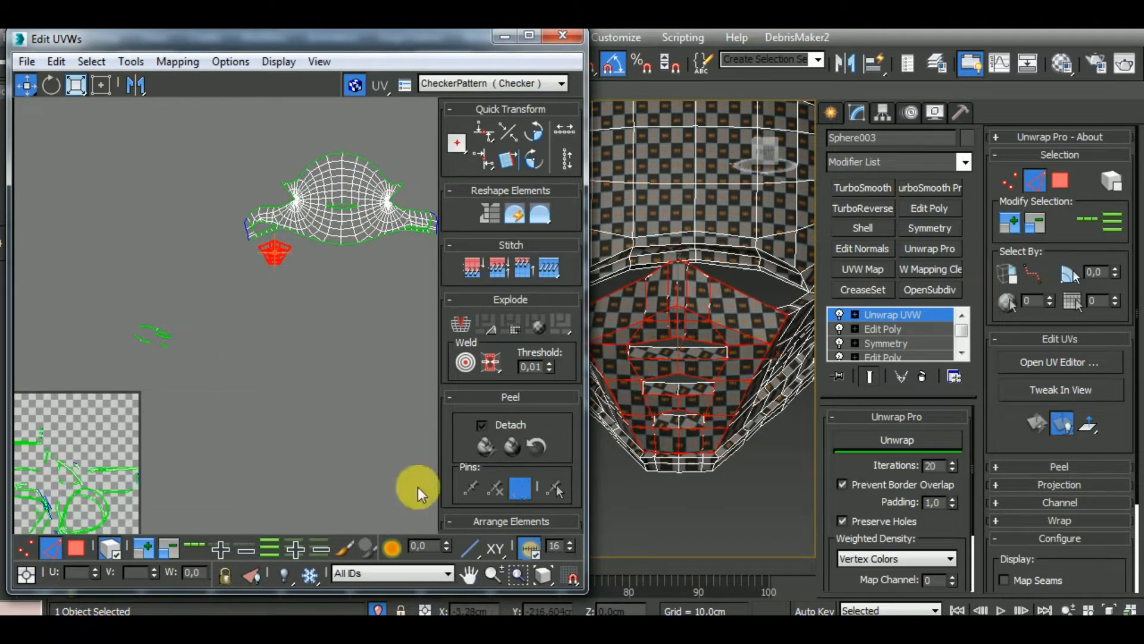
# Select the lowest vent slit's polygons on the chin guard front and stitch the adjoining piece to their strip at its end edge
pyautogui.click(76, 547)
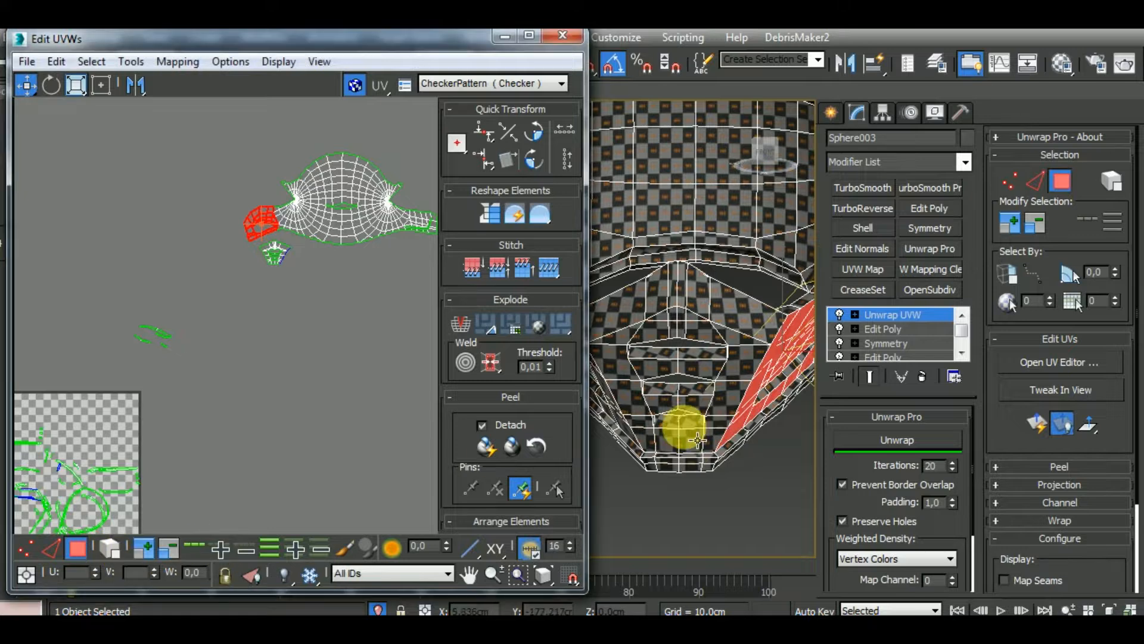
pyautogui.click(679, 425)
pyautogui.scroll(-2, 266, 350)
pyautogui.scroll(6, 123, 403)
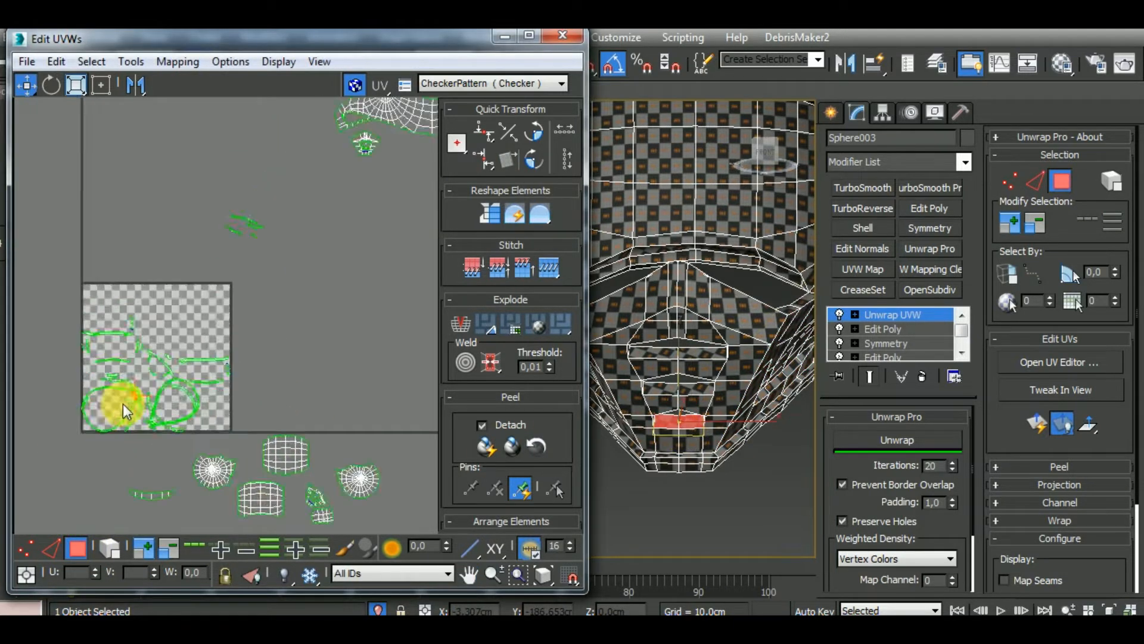
pyautogui.moveTo(126, 390); pyautogui.dragTo(216, 358)
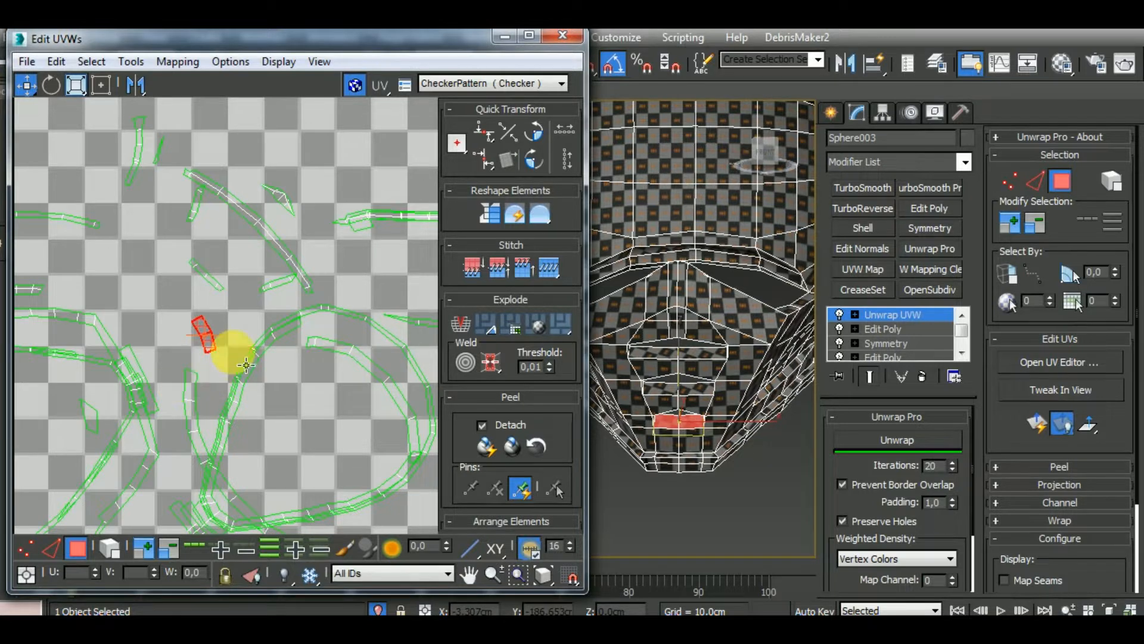
pyautogui.click(51, 548)
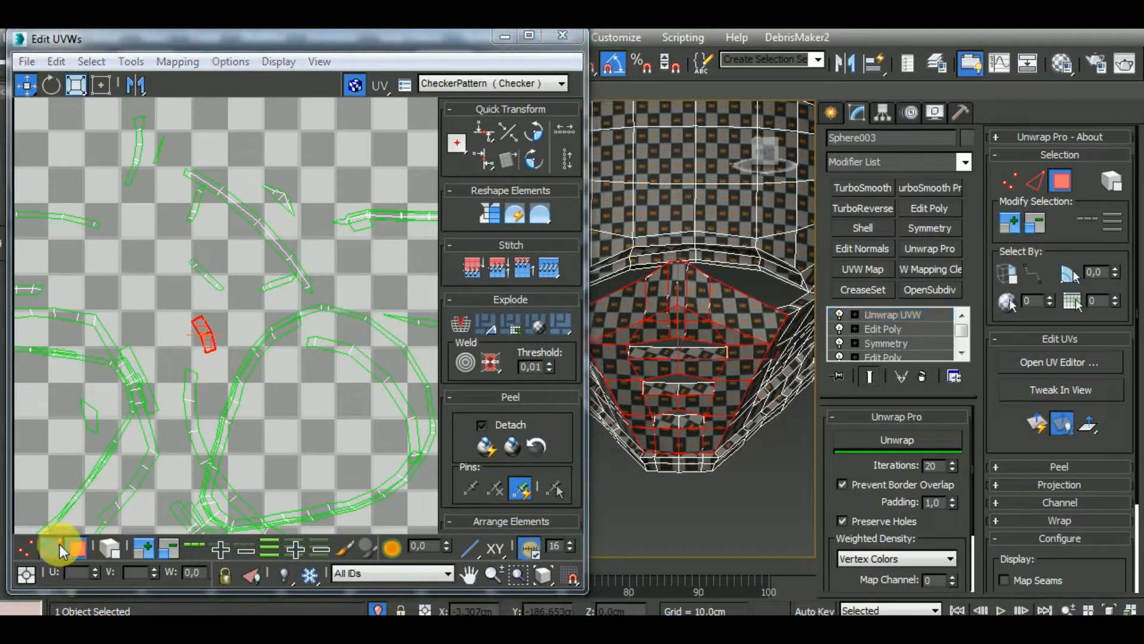
pyautogui.click(212, 353)
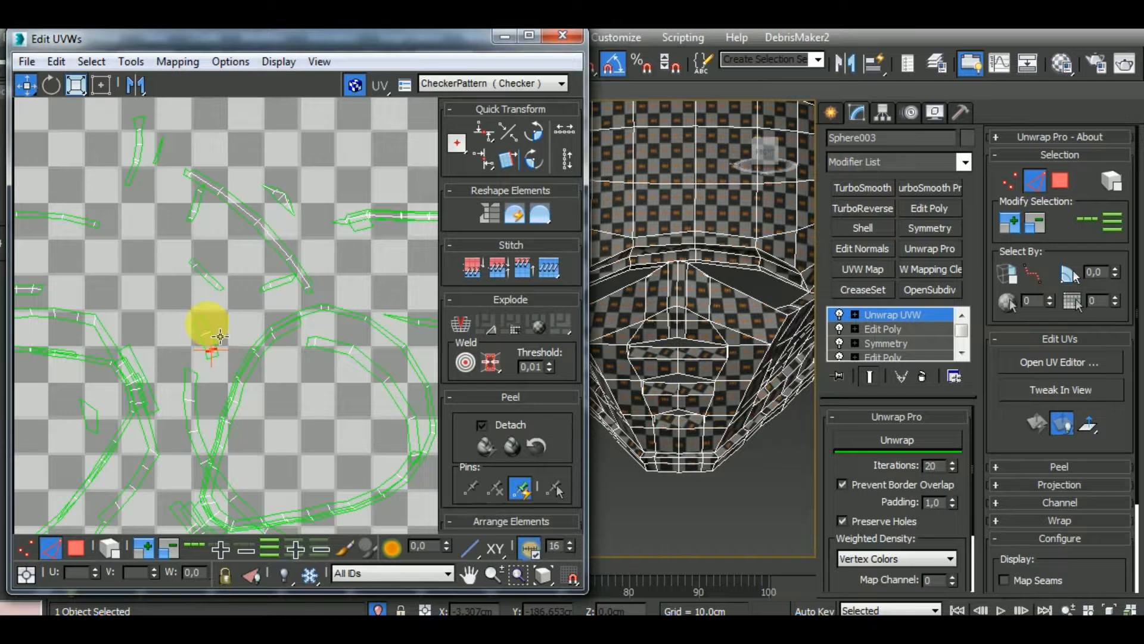
pyautogui.click(196, 313)
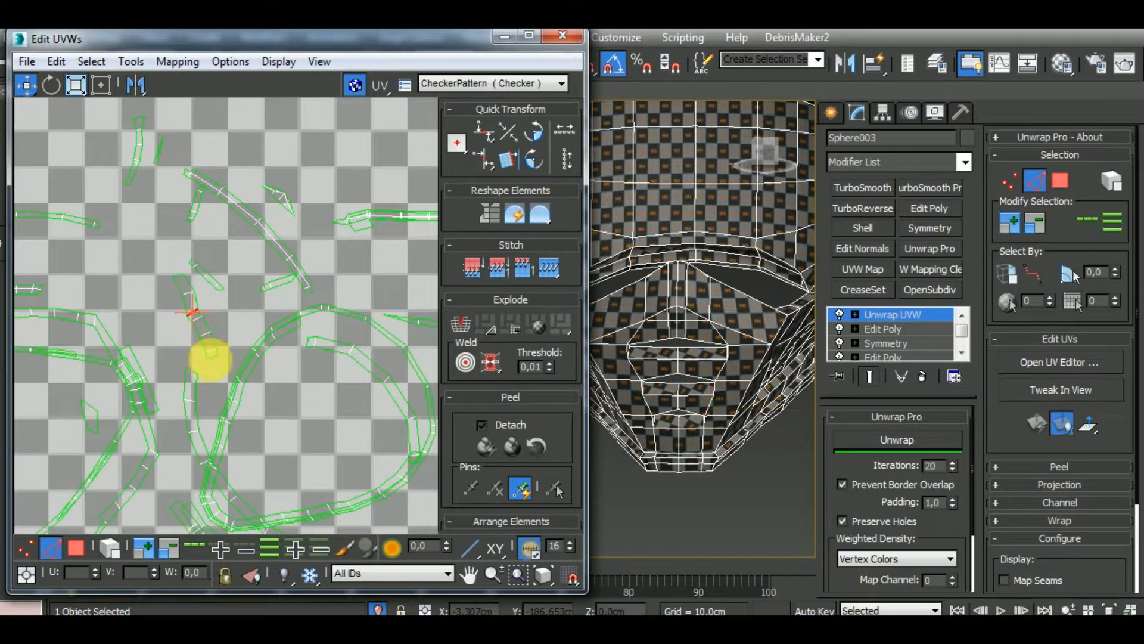
# Relax the stitched lowest vent strip with Unwrap Pro and rotate it to horizontal
pyautogui.click(111, 549)
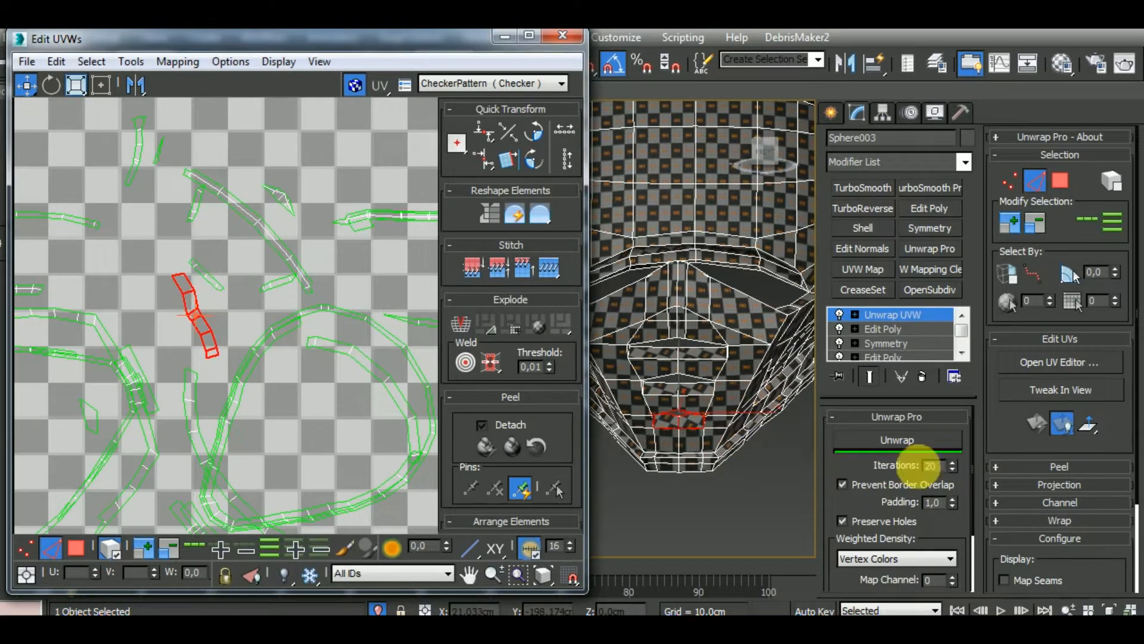
pyautogui.click(920, 446)
pyautogui.keyDown('alt'); pyautogui.moveTo(708, 458); pyautogui.dragTo(704, 462, button='middle'); pyautogui.keyUp('alt')
pyautogui.scroll(4, 679, 434)
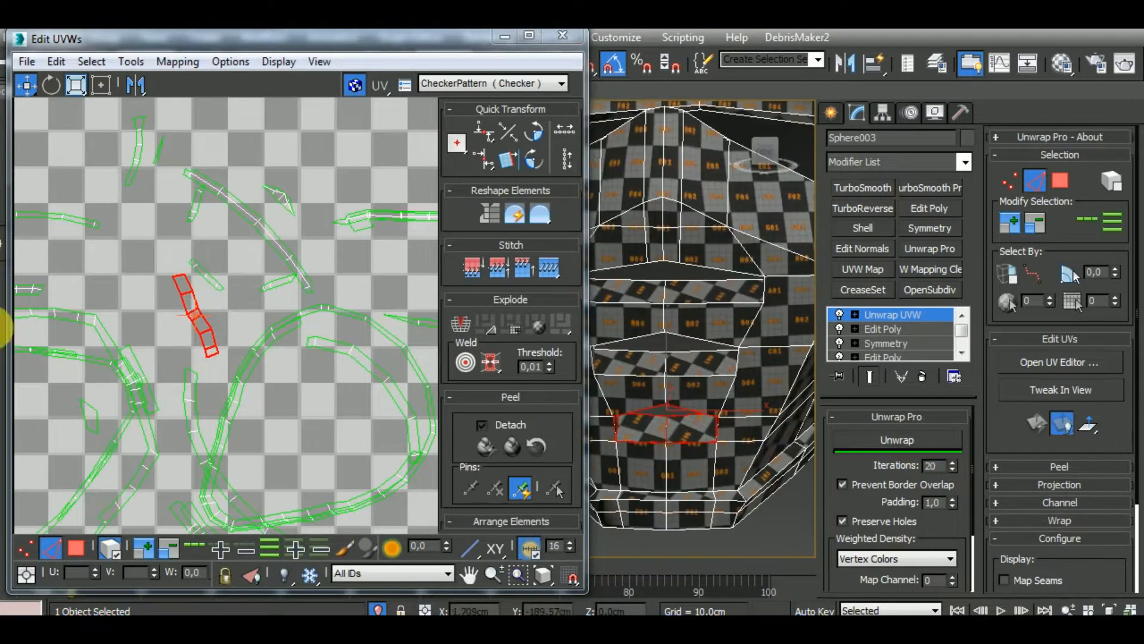
pyautogui.click(51, 85)
pyautogui.moveTo(212, 350); pyautogui.dragTo(255, 329)
pyautogui.scroll(-4, 255, 329)
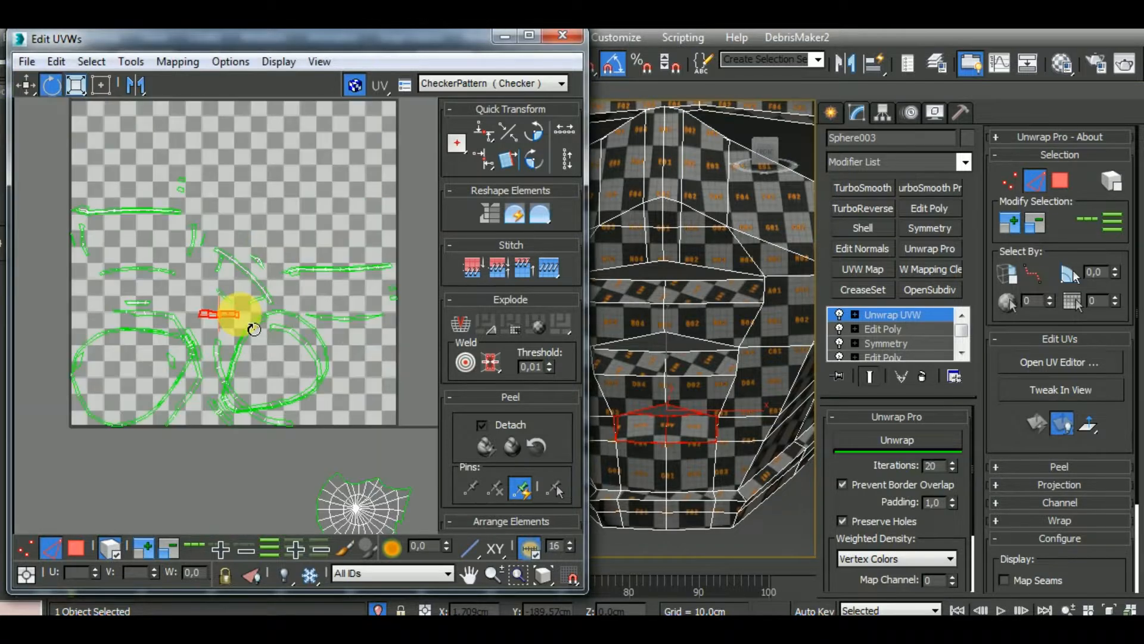
# Select the whole lowest vent strip as polygons and move it out of the UV tile to beside the chin guard front cluster
pyautogui.click(76, 547)
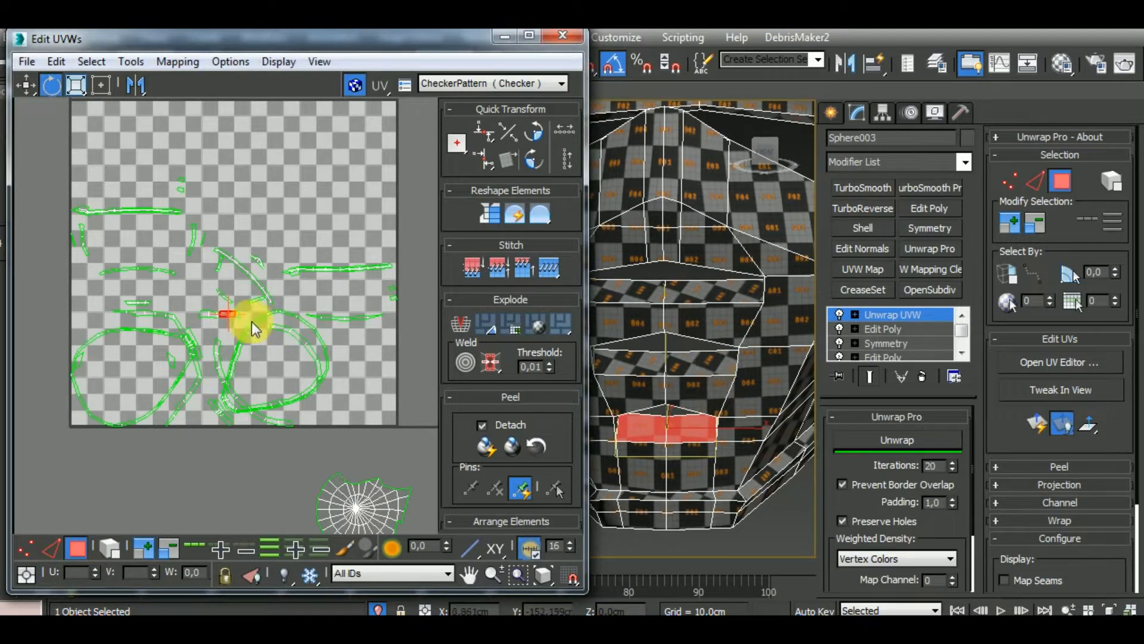
pyautogui.scroll(-3, 179, 412)
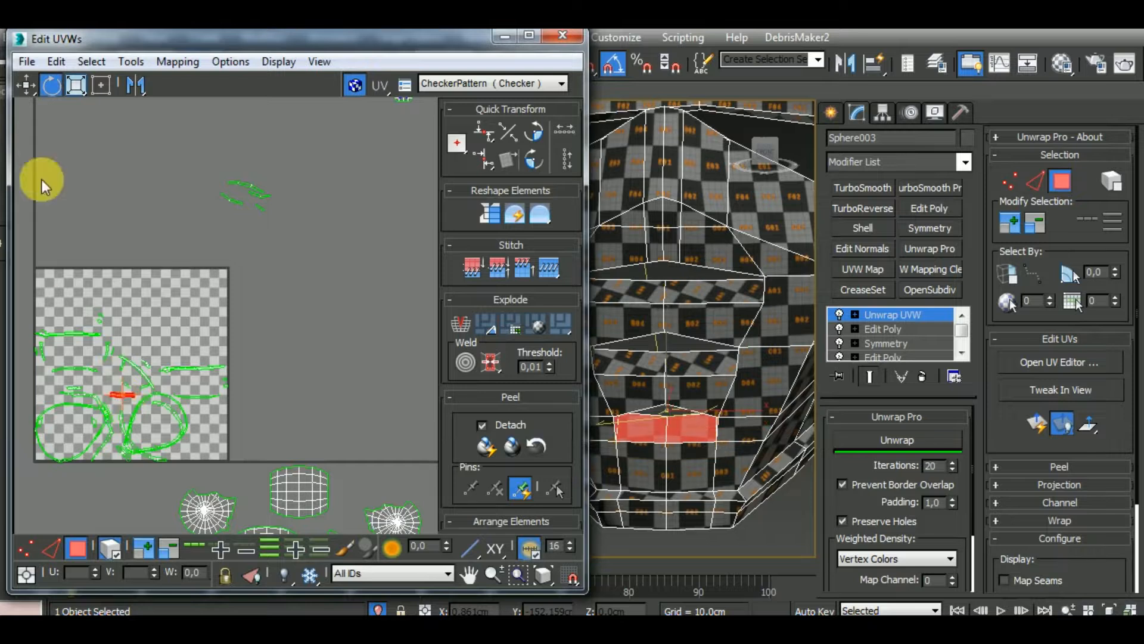
pyautogui.click(25, 87)
pyautogui.moveTo(125, 397); pyautogui.dragTo(362, 224)
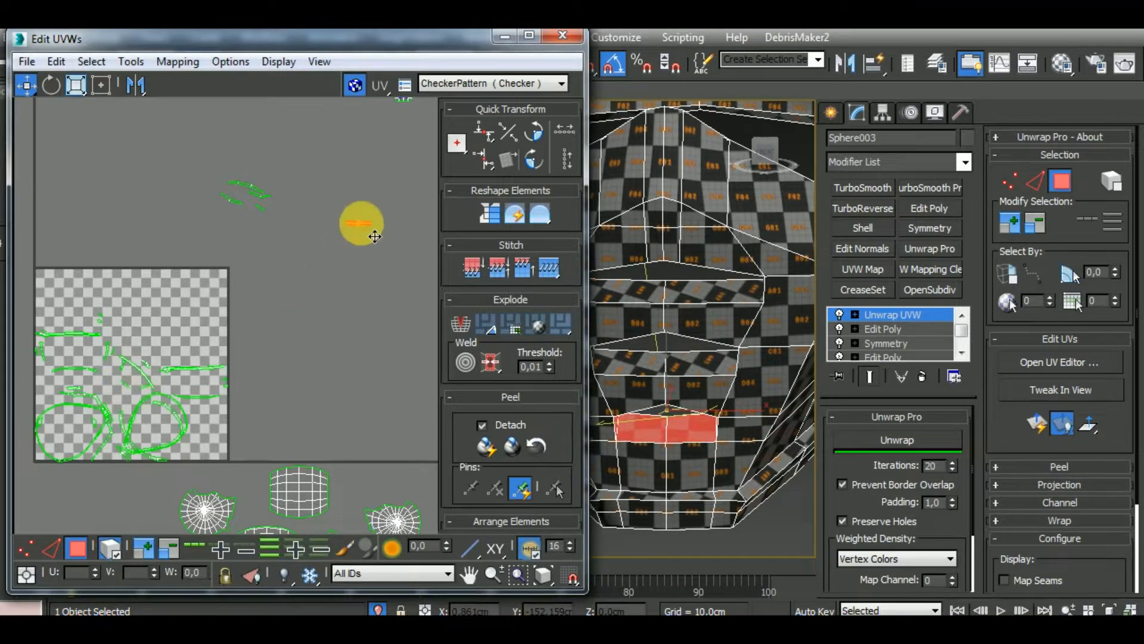
pyautogui.moveTo(365, 308); pyautogui.dragTo(276, 406, button='middle')
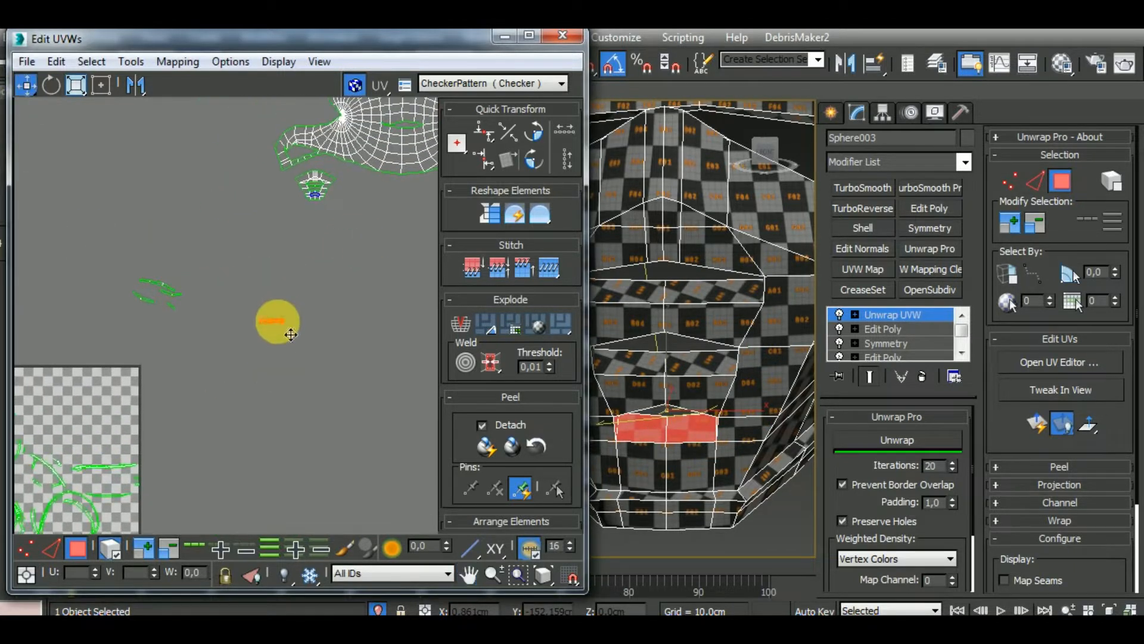
pyautogui.moveTo(291, 334); pyautogui.dragTo(370, 204)
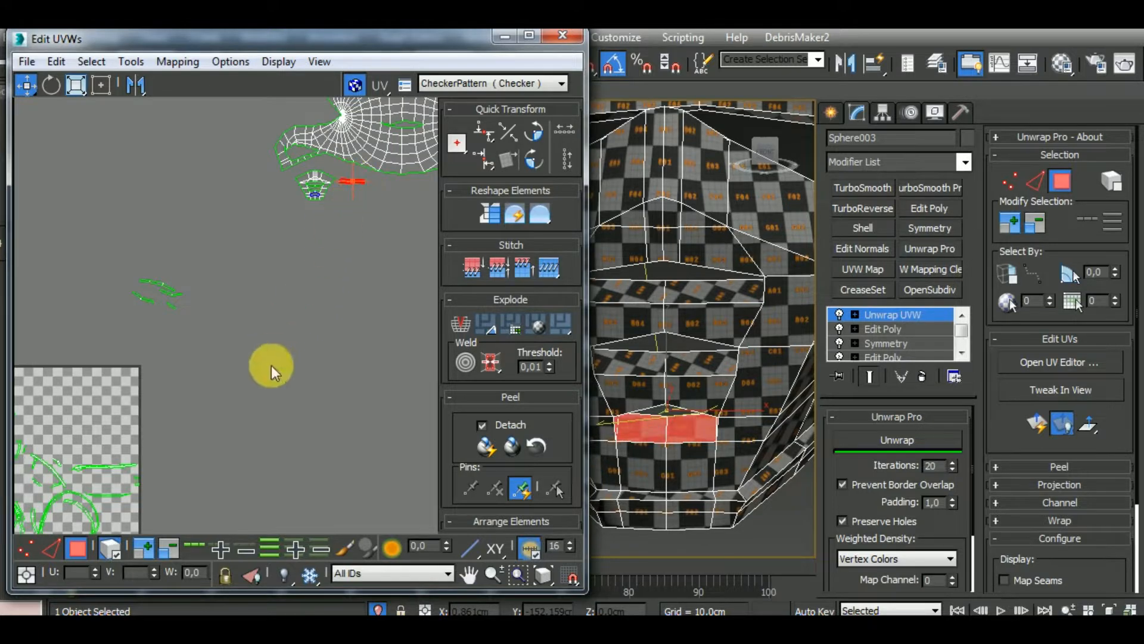
# Select the middle vent slit's polygons on the chin guard front and stitch the adjoining piece to their strip at its end edge
pyautogui.click(628, 367)
pyautogui.keyDown('ctrl'); pyautogui.click(709, 367); pyautogui.keyUp('ctrl')
pyautogui.scroll(10, 174, 366)
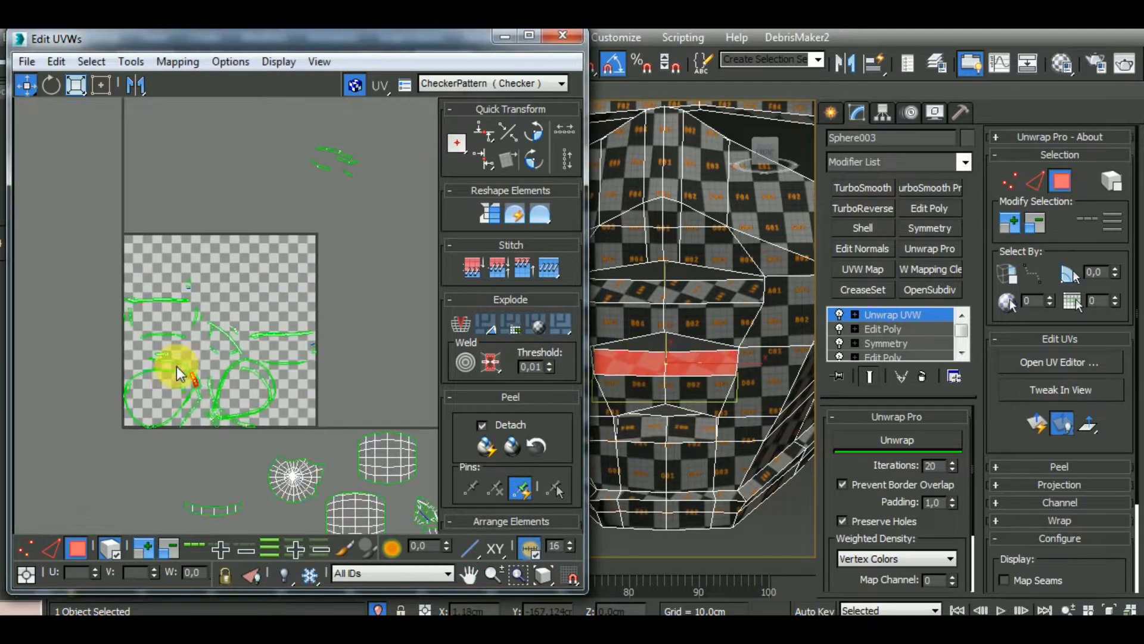
pyautogui.click(247, 298)
pyautogui.moveTo(255, 302); pyautogui.dragTo(255, 300)
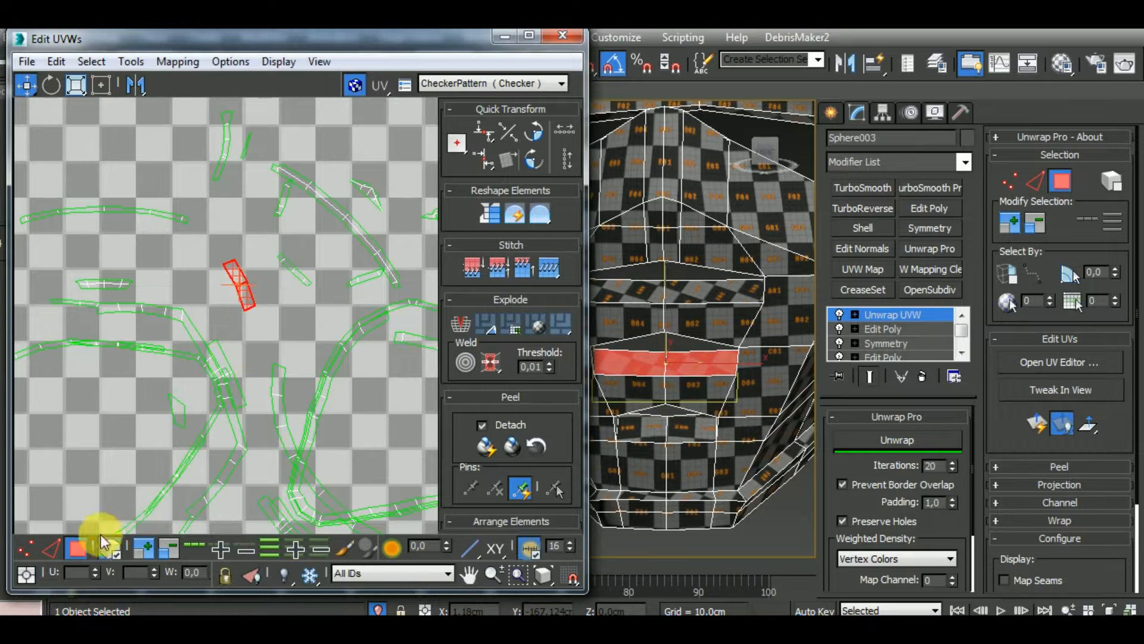
pyautogui.click(270, 326)
pyautogui.click(248, 302)
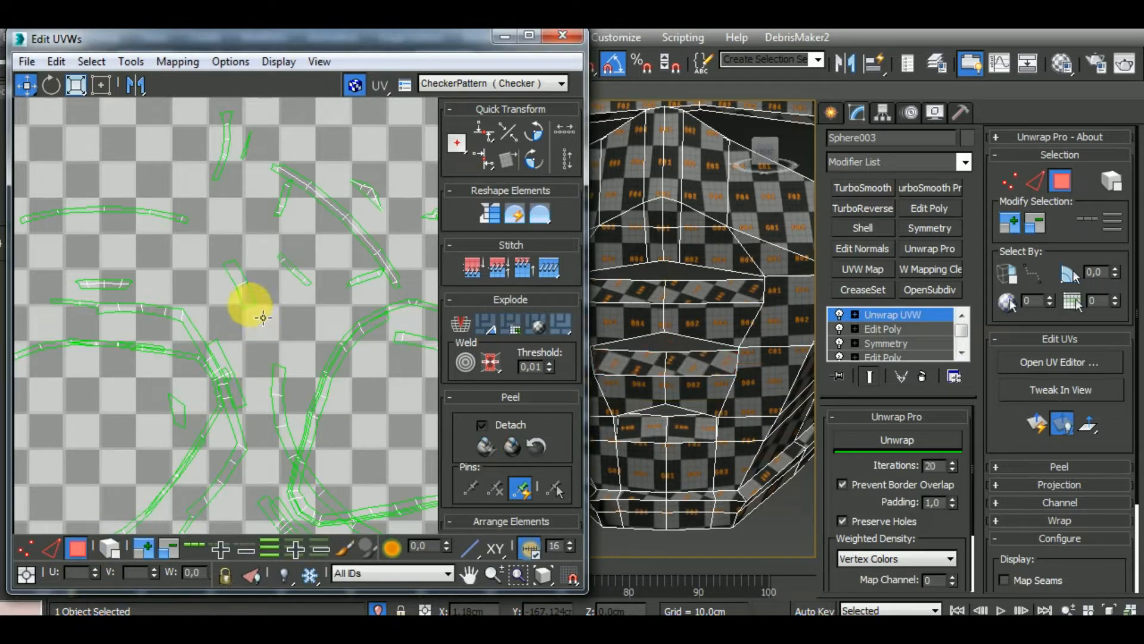
pyautogui.click(52, 546)
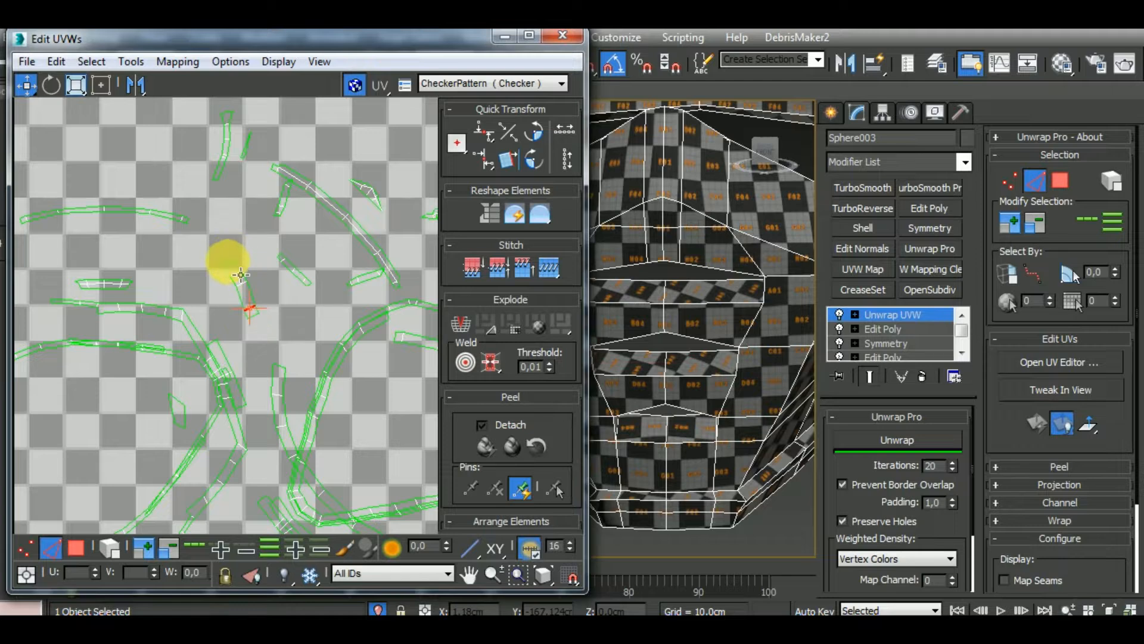
pyautogui.click(229, 261)
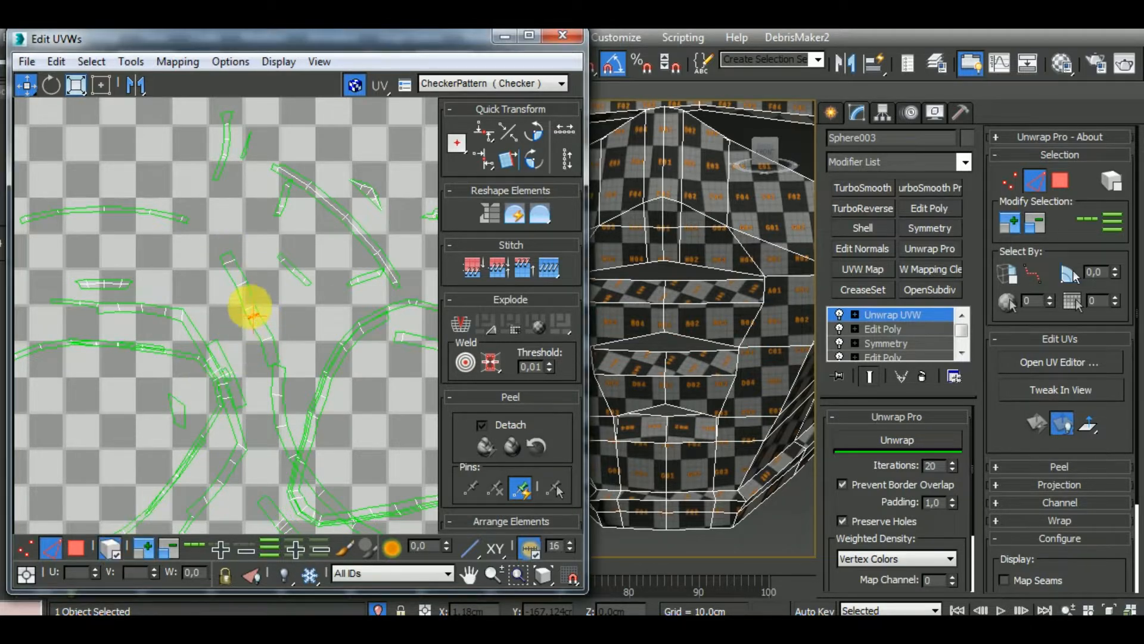
# Select the whole stitched middle vent strip and rotate it to horizontal
pyautogui.click(266, 316)
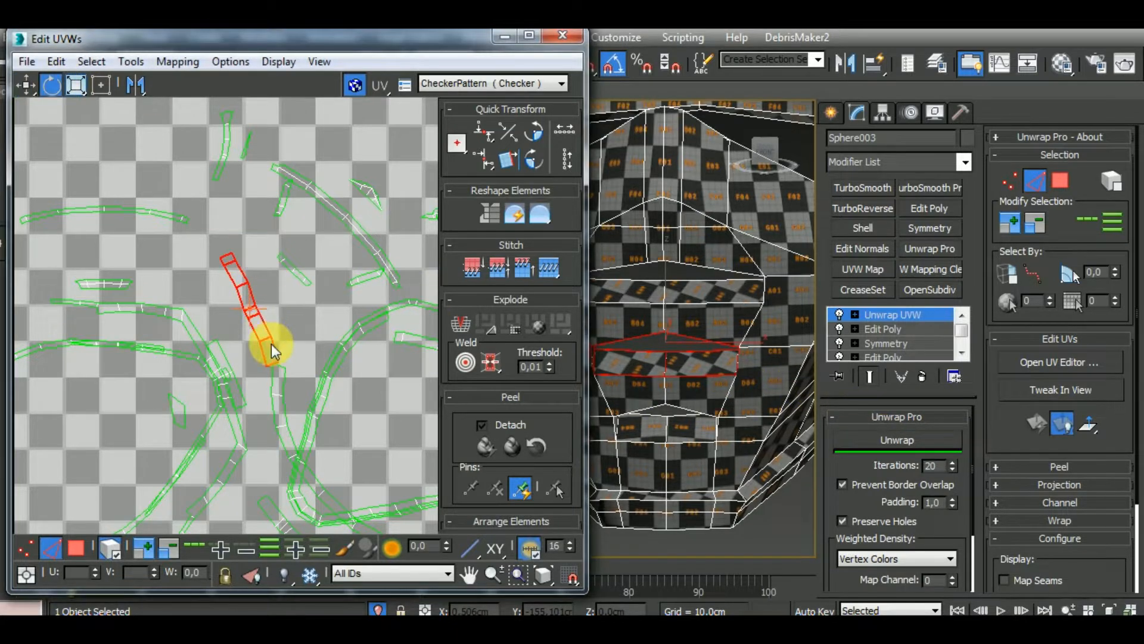
pyautogui.moveTo(274, 350); pyautogui.dragTo(296, 307)
pyautogui.click(27, 85)
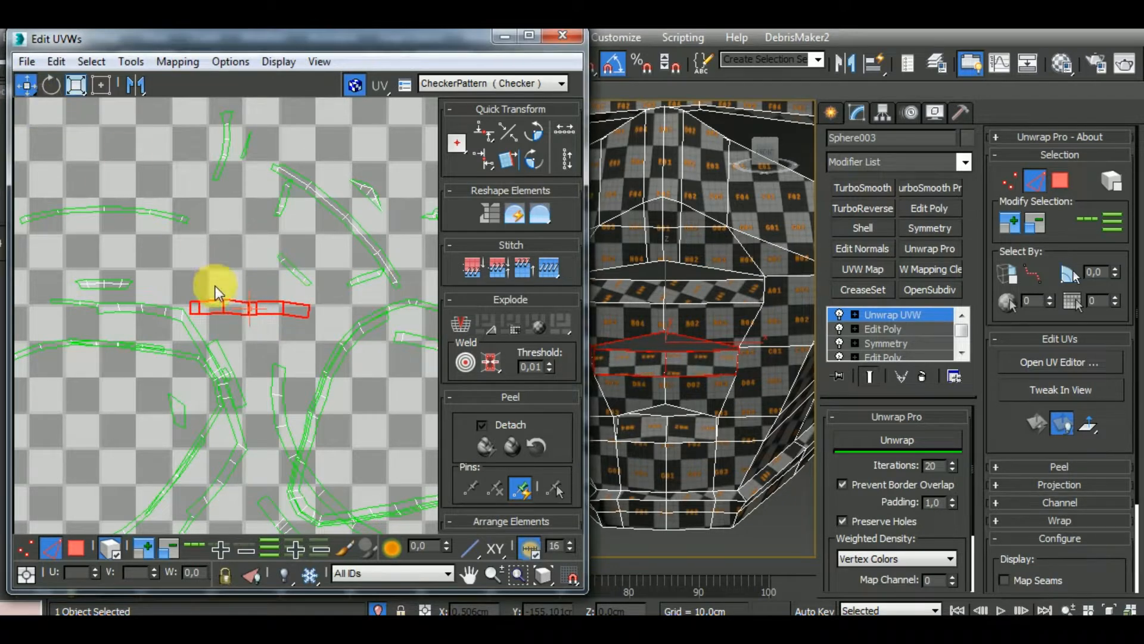
# Move the middle vent strip out of the UV tile to beside the chin guard front cluster
pyautogui.scroll(-3, 105, 290)
pyautogui.scroll(-1, 141, 318)
pyautogui.moveTo(141, 318); pyautogui.dragTo(414, 175)
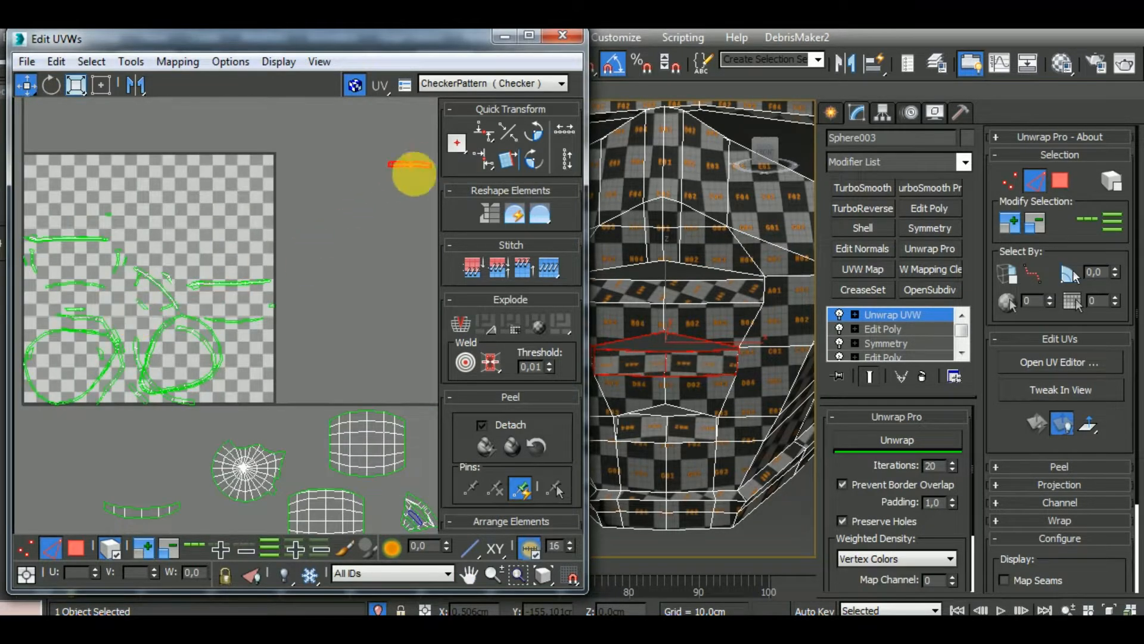
pyautogui.moveTo(363, 254); pyautogui.dragTo(140, 393, button='middle')
pyautogui.scroll(-2, 223, 312)
pyautogui.moveTo(215, 307); pyautogui.dragTo(309, 265)
pyautogui.scroll(-3, 298, 219)
pyautogui.click(338, 180)
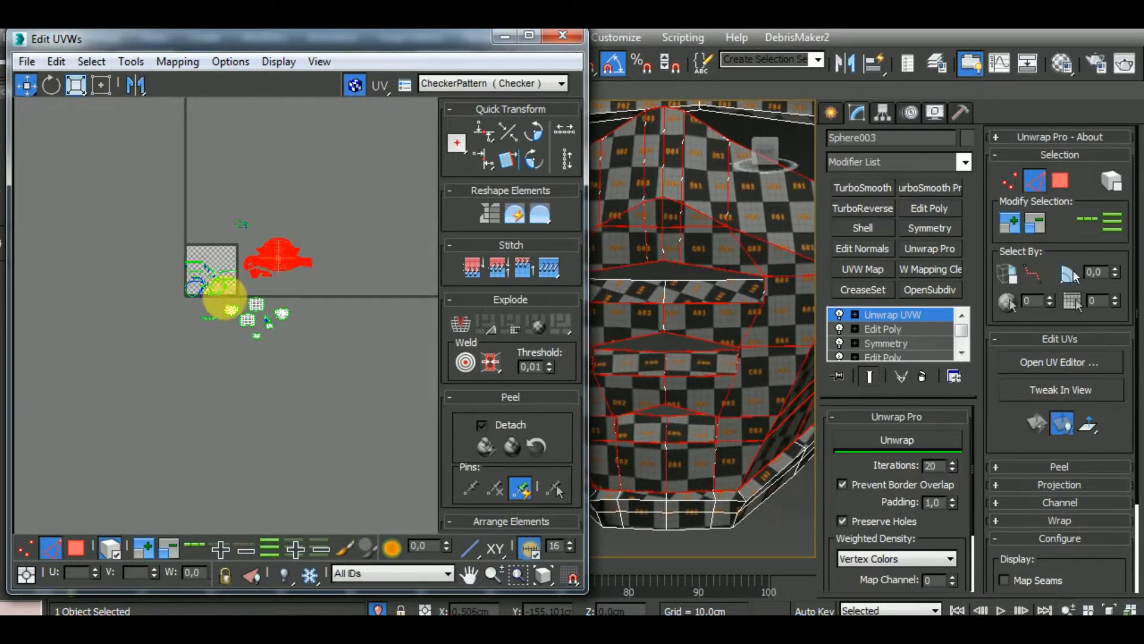
# Select the highest vent slit's polygons on the chin guard front and stitch the adjoining piece to their strip at its end edge
pyautogui.moveTo(211, 323); pyautogui.dragTo(295, 302, button='middle')
pyautogui.scroll(3, 295, 268)
pyautogui.scroll(2, 296, 267)
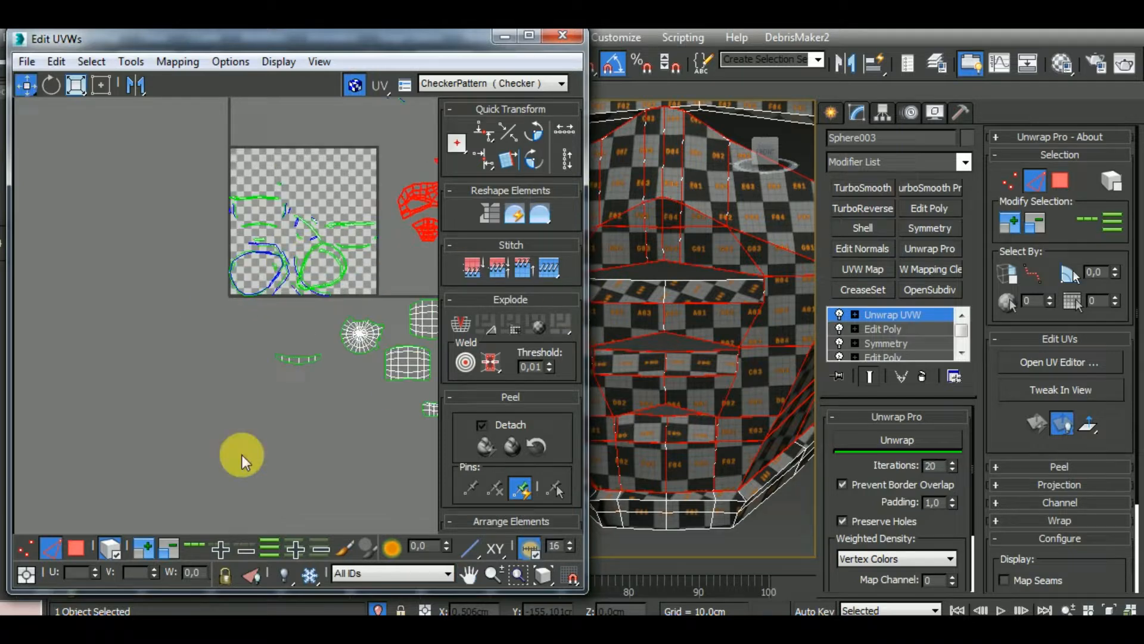
pyautogui.click(76, 547)
pyautogui.click(711, 292)
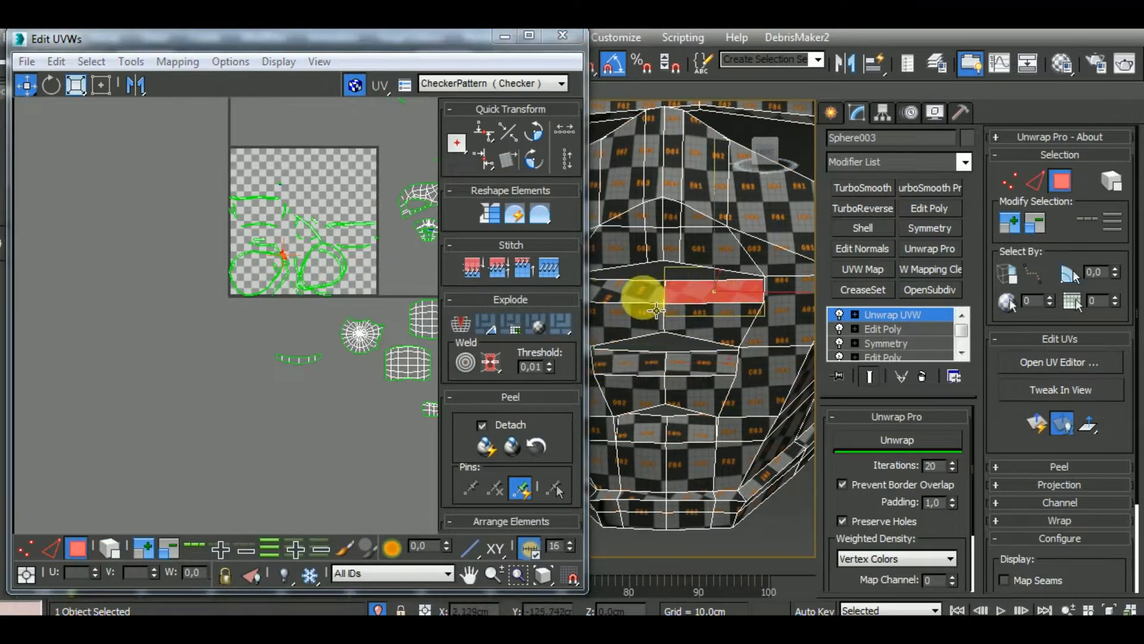
pyautogui.keyDown('ctrl'); pyautogui.click(641, 296); pyautogui.keyUp('ctrl')
pyautogui.moveTo(323, 334); pyautogui.dragTo(247, 405, button='middle')
pyautogui.scroll(5, 208, 338)
pyautogui.moveTo(212, 312); pyautogui.dragTo(216, 266)
pyautogui.click(51, 547)
pyautogui.scroll(4, 215, 266)
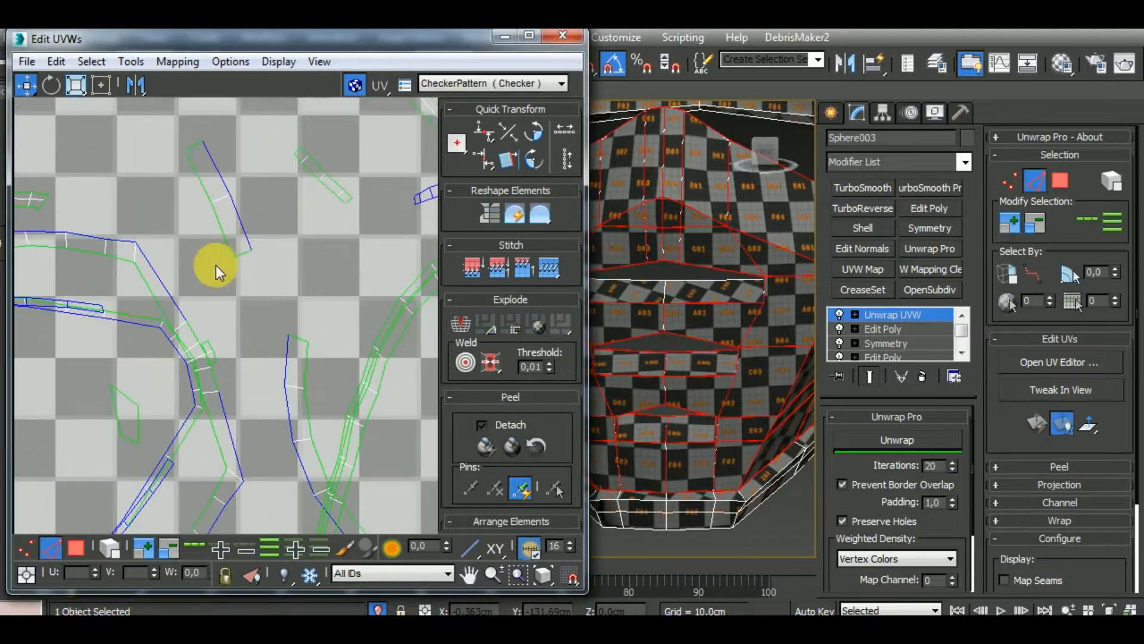
pyautogui.click(244, 257)
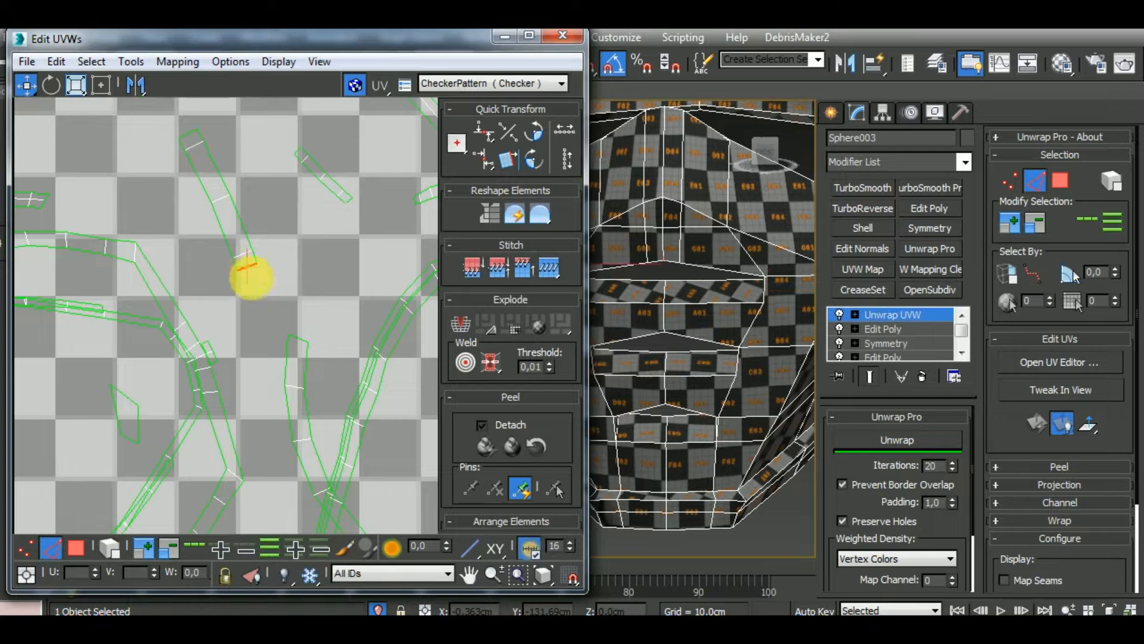
pyautogui.scroll(-3, 248, 327)
# Select the whole highest vent strip, relax it with Unwrap Pro and rotate it to horizontal
pyautogui.click(113, 546)
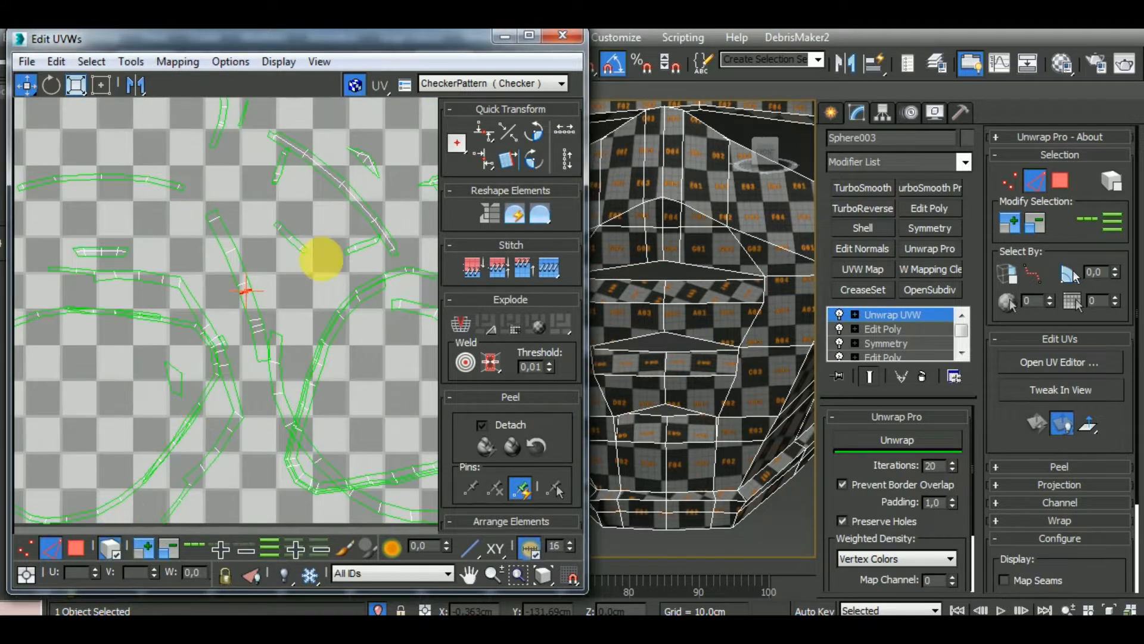
pyautogui.click(244, 268)
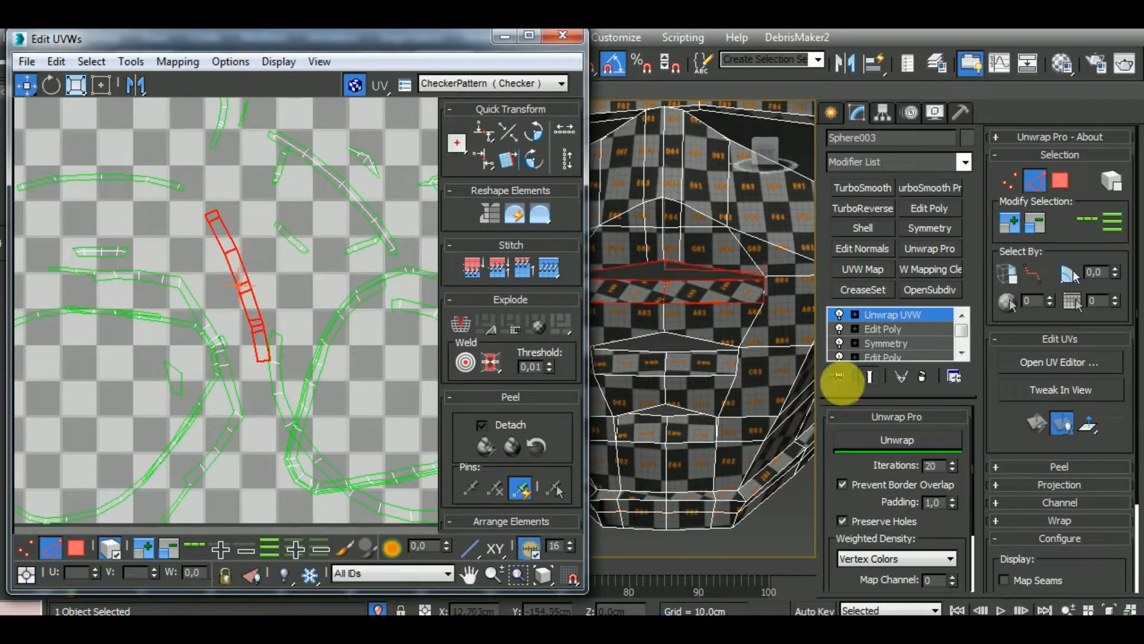
pyautogui.click(897, 440)
pyautogui.click(52, 84)
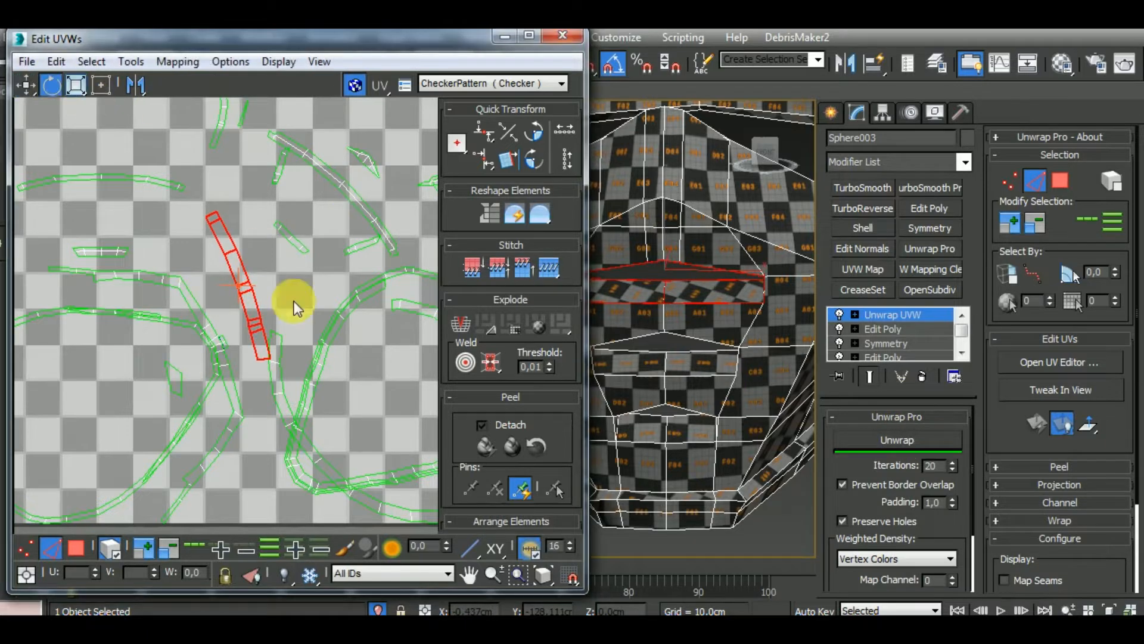
pyautogui.moveTo(275, 345); pyautogui.dragTo(327, 287)
# Move the highest vent strip out of the UV tile to just below the other two vent strips
pyautogui.click(26, 84)
pyautogui.scroll(-5, 76, 202)
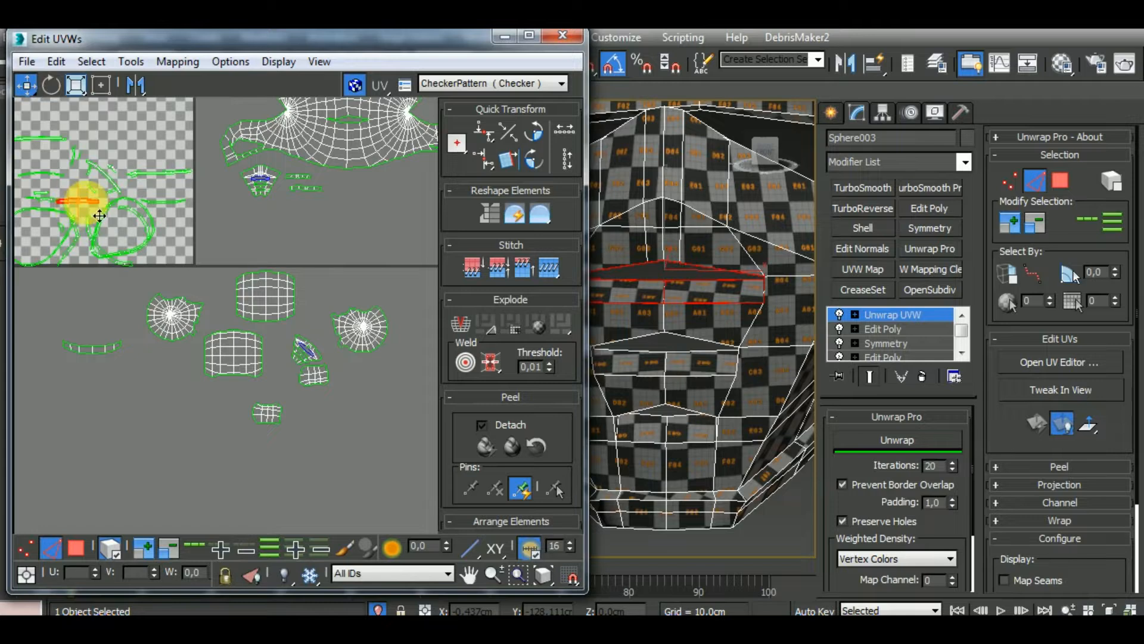
pyautogui.moveTo(99, 215); pyautogui.dragTo(322, 212)
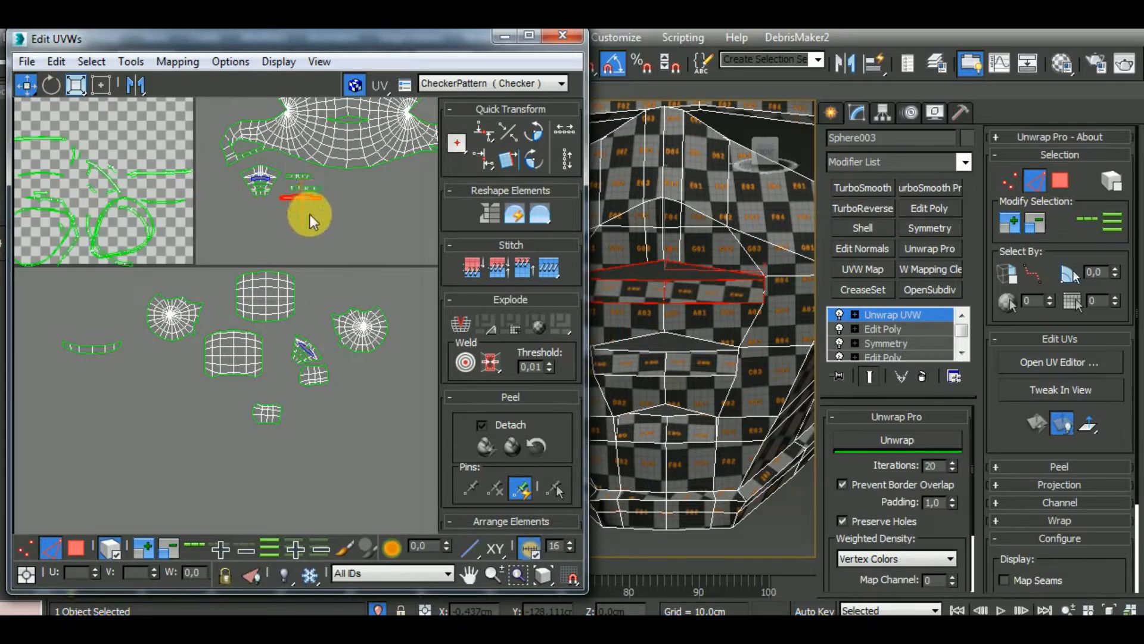
# Select the closed loop cluster of the helmet's bottom rim as whole-element polygons and move it out of the UV tile
pyautogui.scroll(-4, 756, 350)
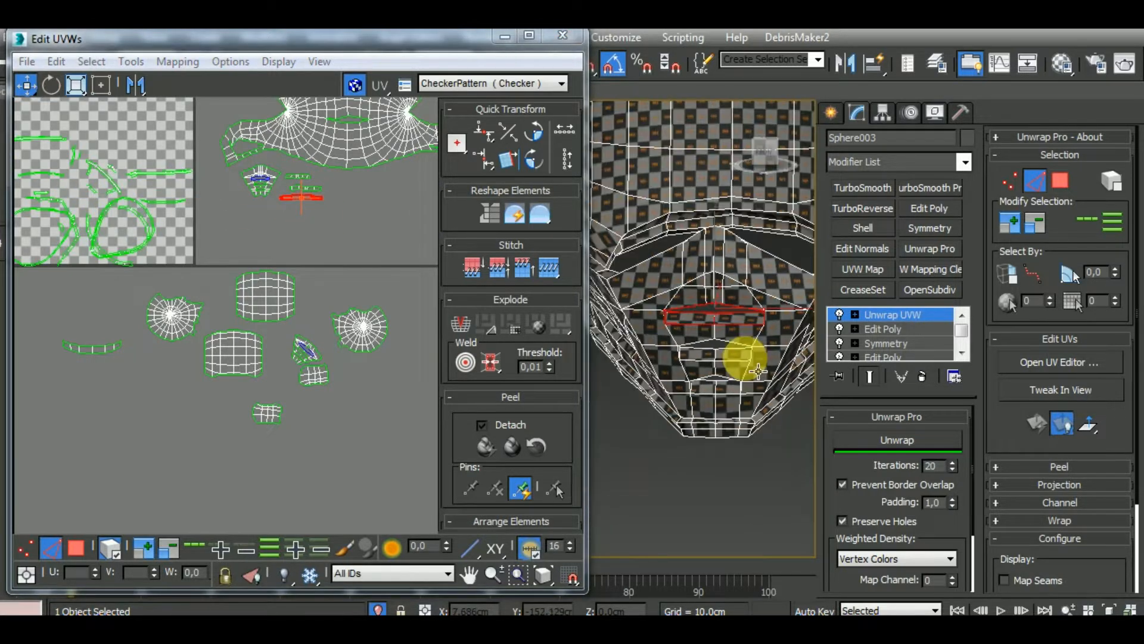
pyautogui.moveTo(212, 229); pyautogui.dragTo(263, 270, button='middle')
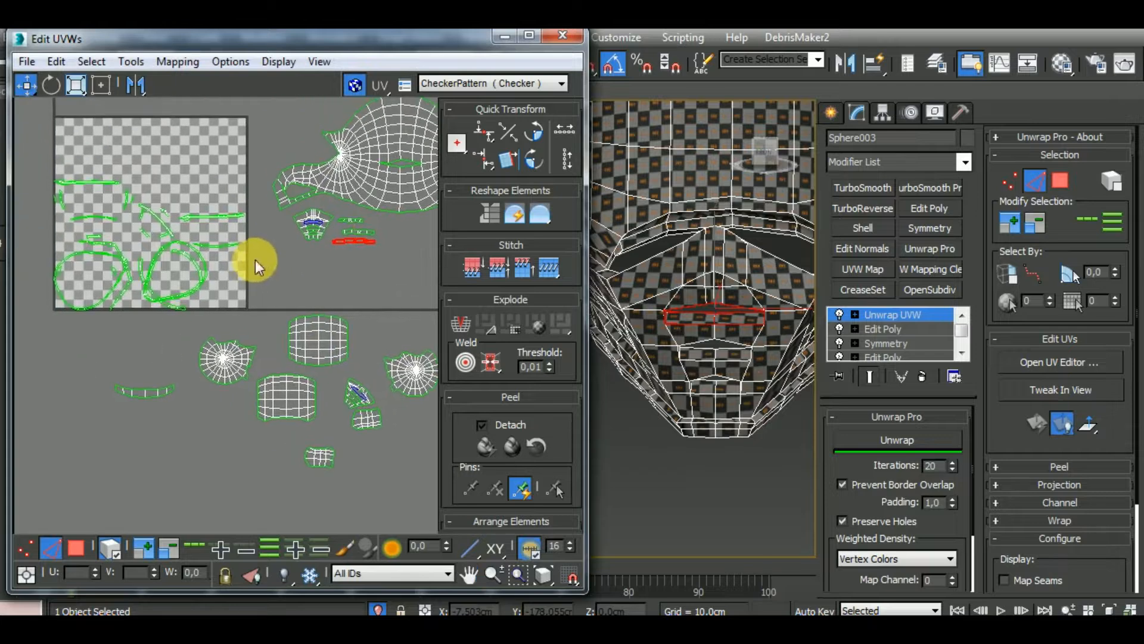
pyautogui.moveTo(763, 445); pyautogui.dragTo(750, 415, button='middle')
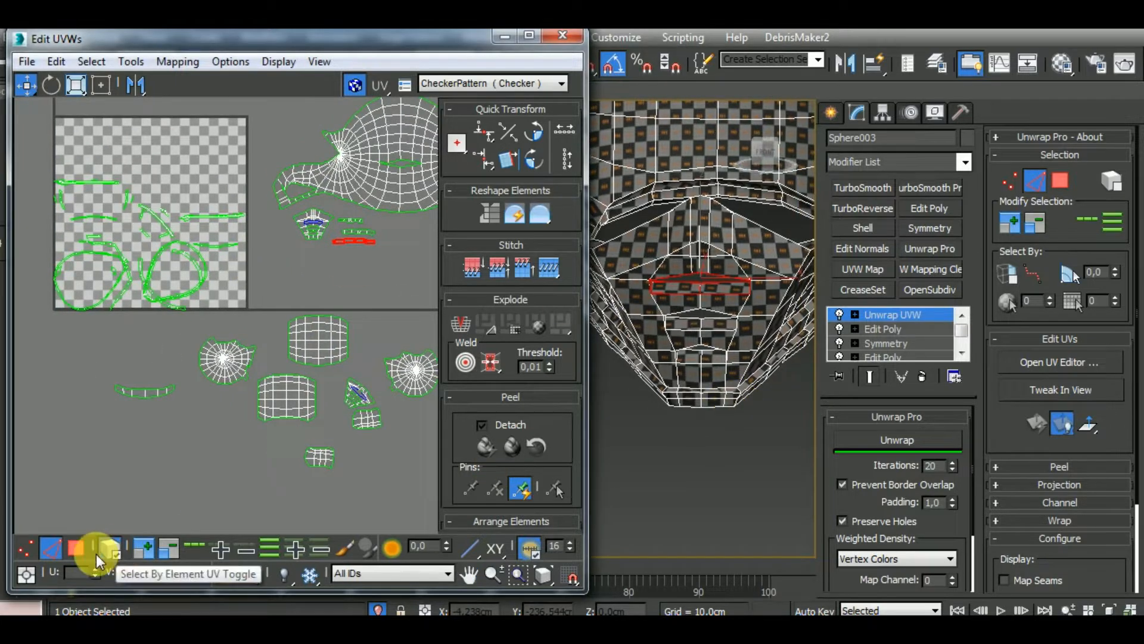
pyautogui.click(79, 549)
pyautogui.click(117, 555)
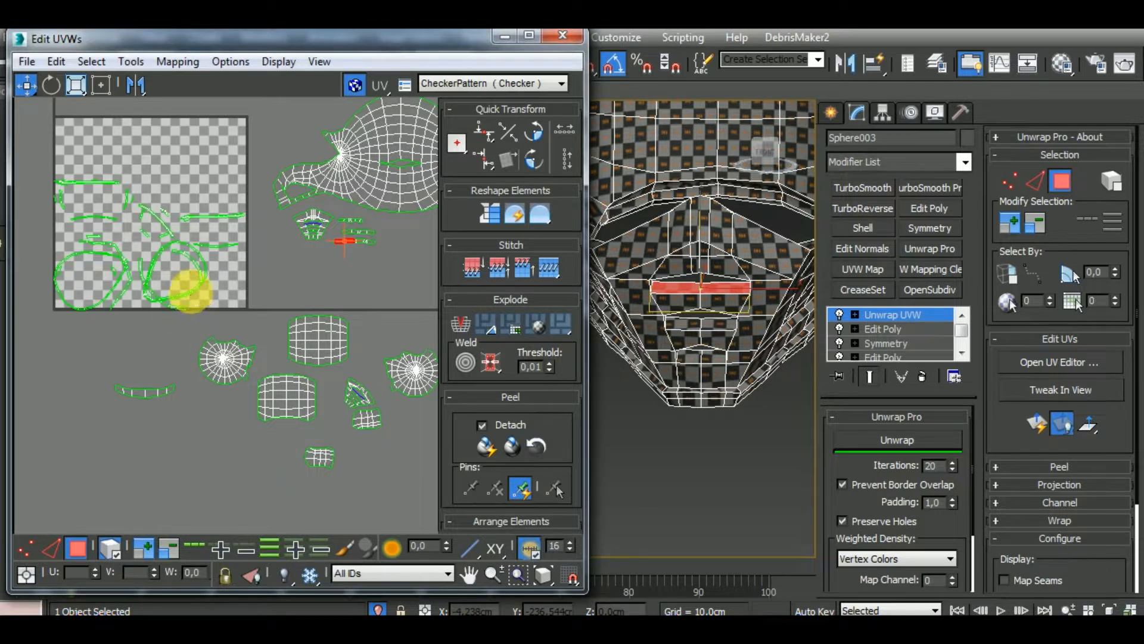
pyautogui.click(204, 304)
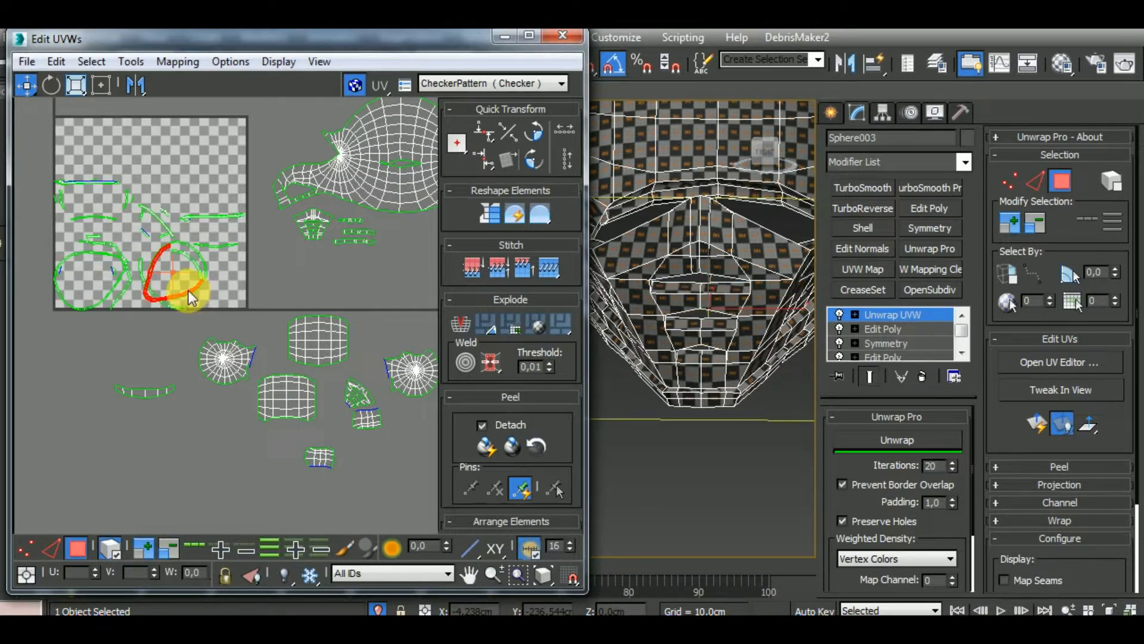
pyautogui.moveTo(192, 292); pyautogui.dragTo(456, 303)
# Rotate the closed rim loop cluster upright so its narrow end points straight down
pyautogui.moveTo(701, 403); pyautogui.dragTo(714, 309, button='middle')
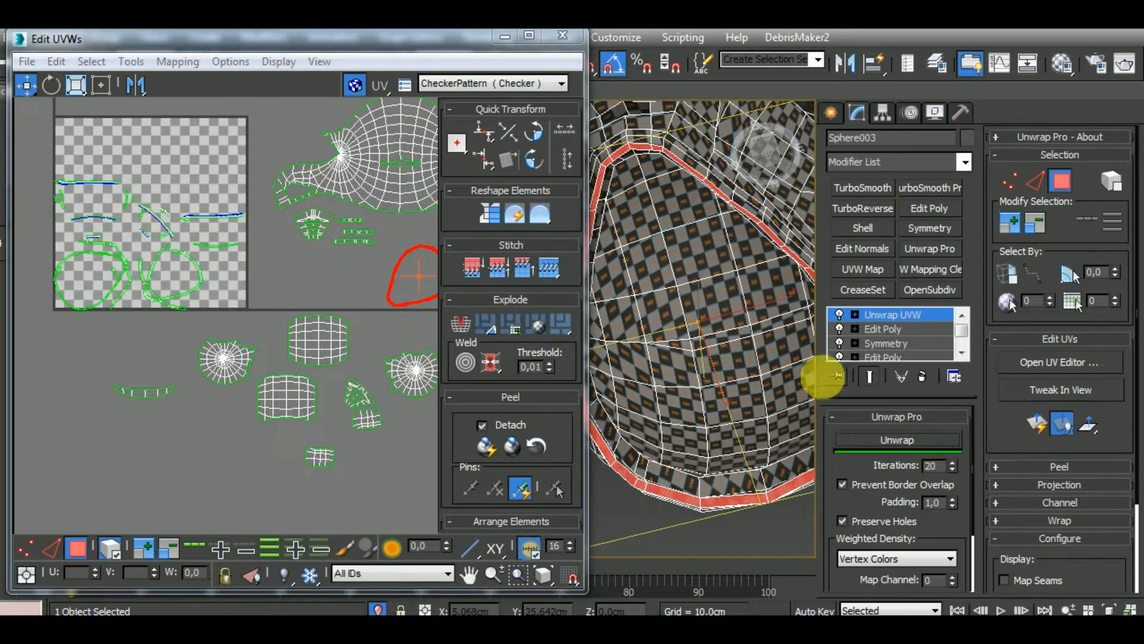
pyautogui.moveTo(760, 485); pyautogui.dragTo(707, 417, button='middle')
pyautogui.scroll(4, 708, 416)
pyautogui.scroll(-4, 590, 425)
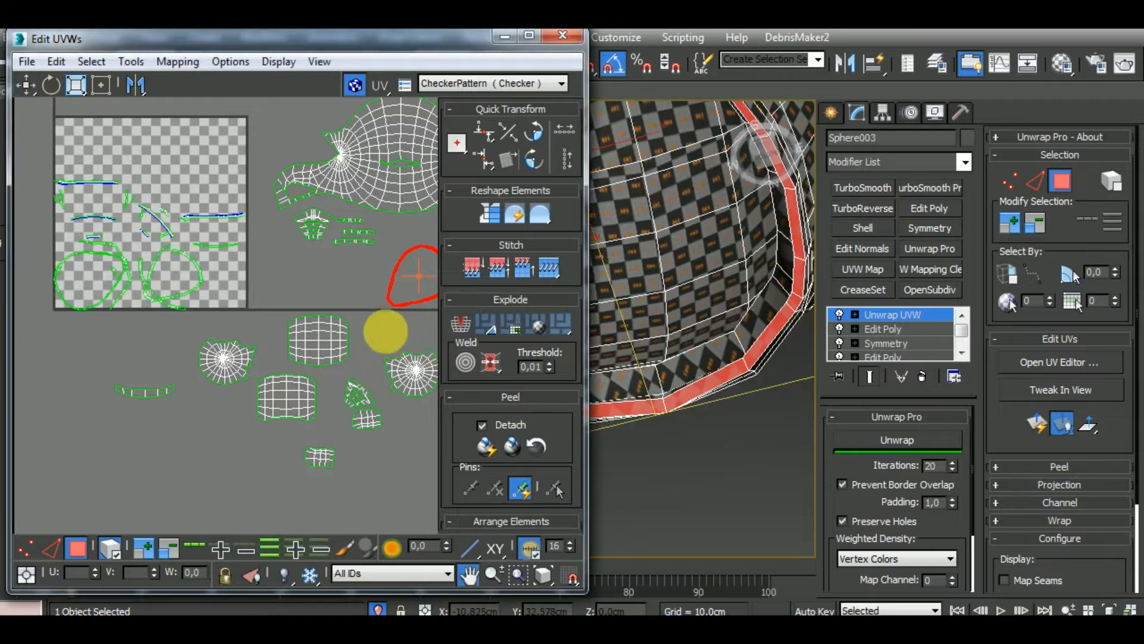
pyautogui.moveTo(386, 330); pyautogui.dragTo(322, 338, button='middle')
pyautogui.click(51, 84)
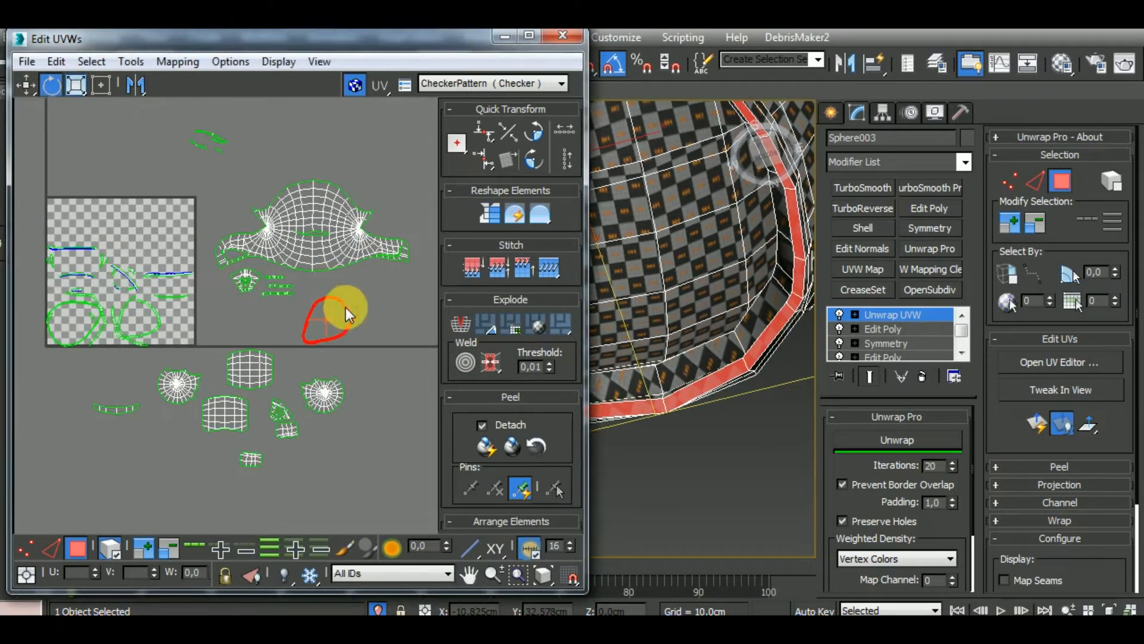
pyautogui.moveTo(340, 306); pyautogui.dragTo(431, 324)
pyautogui.click(26, 86)
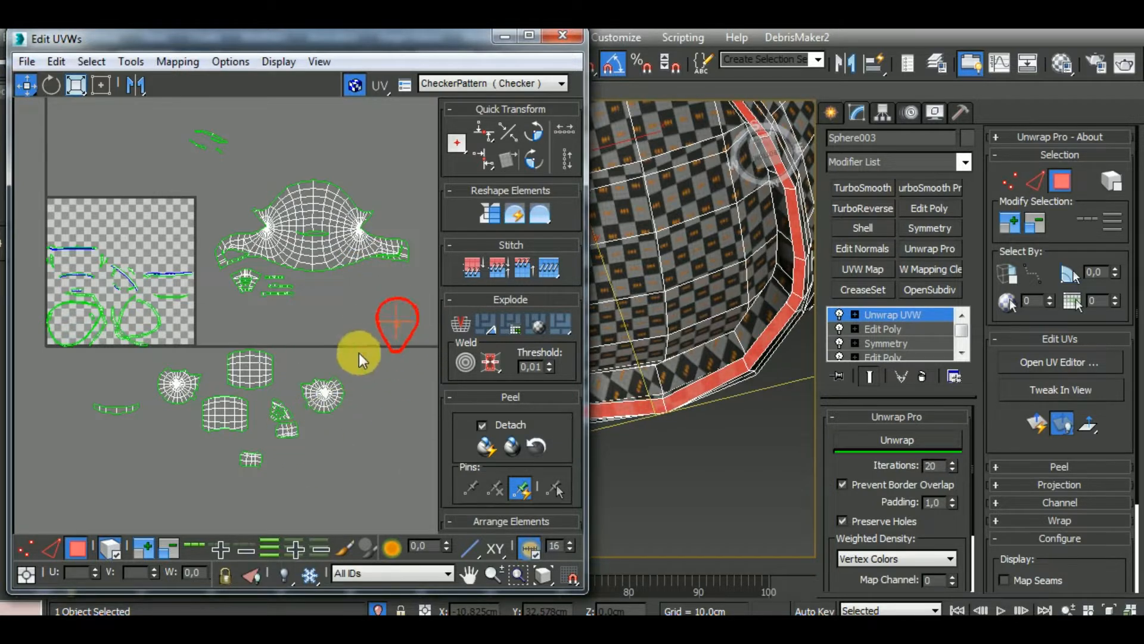
# Move the helmet interior clusters farther below the UV tile and place the closed rim loop under the chin guard front cluster
pyautogui.moveTo(76, 480); pyautogui.dragTo(348, 358)
pyautogui.moveTo(235, 401); pyautogui.dragTo(216, 530)
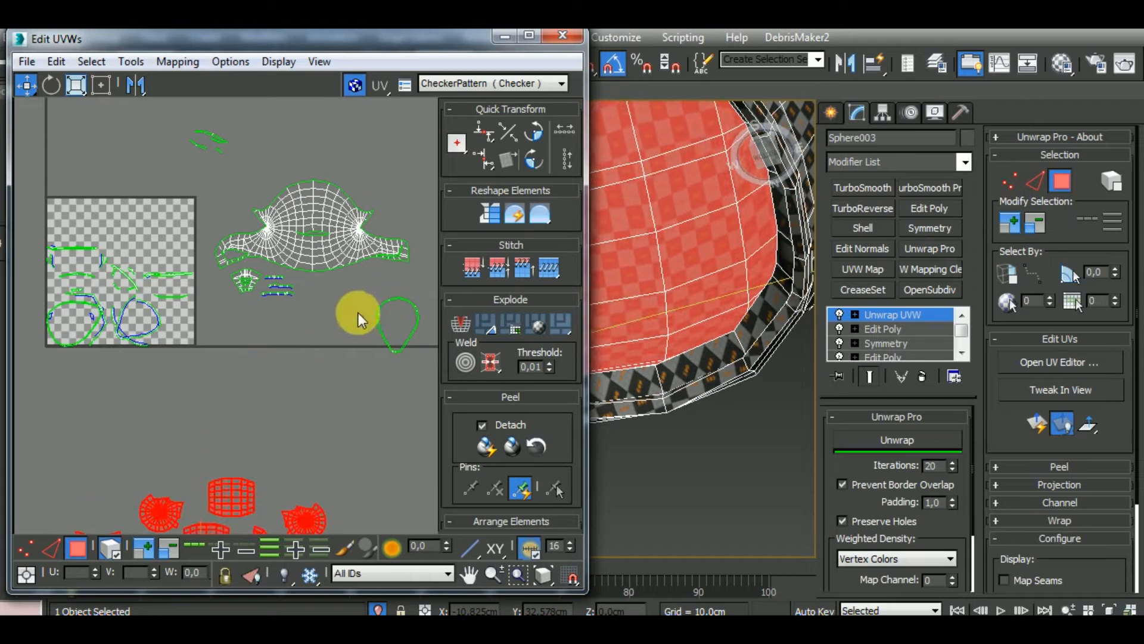
pyautogui.moveTo(396, 296); pyautogui.dragTo(246, 305)
# Select the open rim band in the UV tile, relax it with Unwrap Pro and move it beside the closed rim loop
pyautogui.click(159, 331)
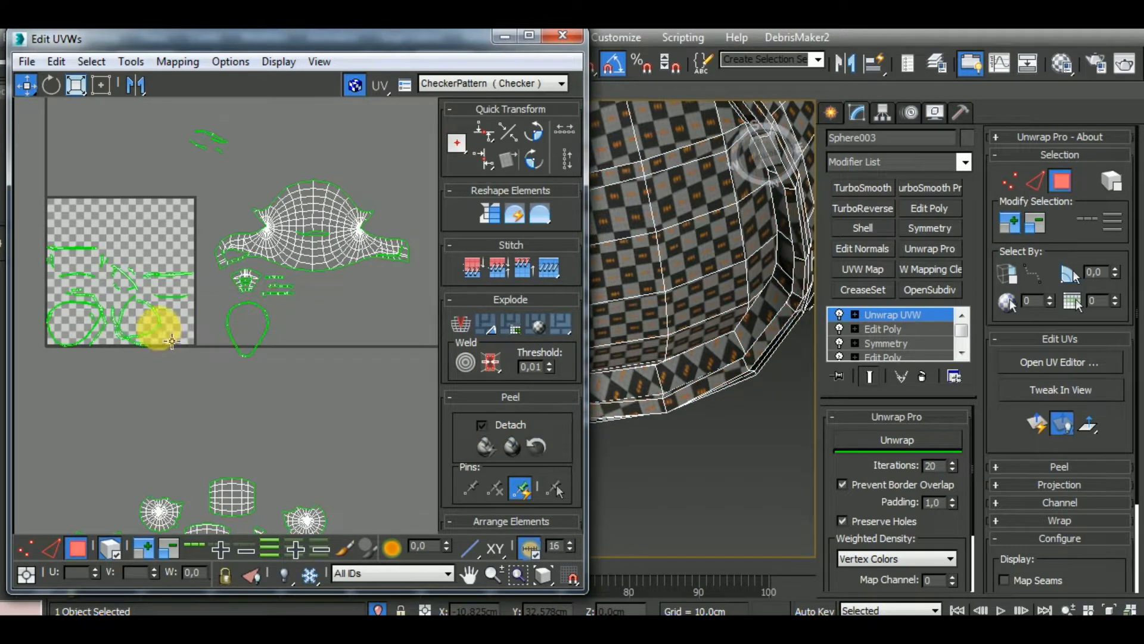
pyautogui.click(159, 328)
pyautogui.keyDown('alt'); pyautogui.moveTo(736, 395); pyautogui.dragTo(667, 375, button='middle'); pyautogui.keyUp('alt')
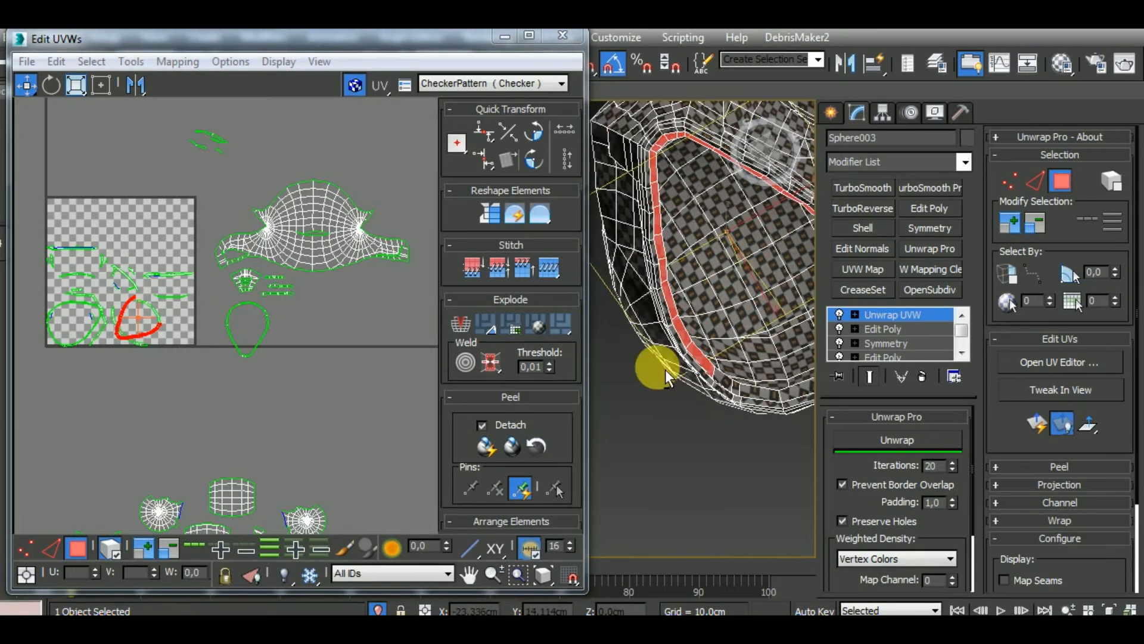
pyautogui.click(940, 439)
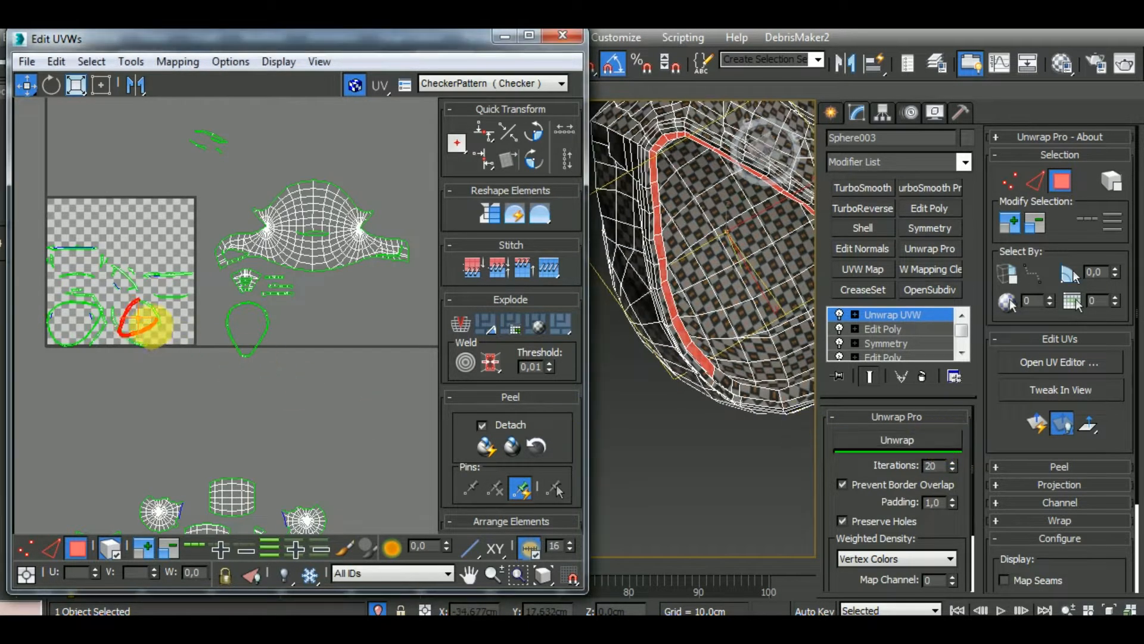
pyautogui.moveTo(176, 344); pyautogui.dragTo(322, 357)
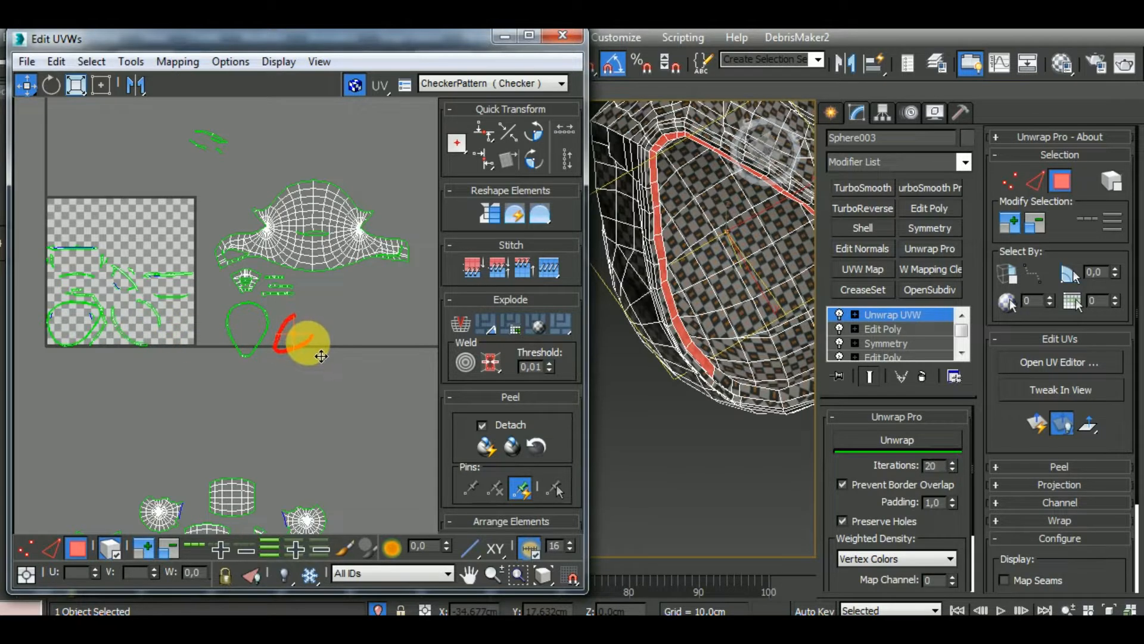
# Try to stitch the adjoining piece to the open rim band at its end edge
pyautogui.scroll(4, 287, 326)
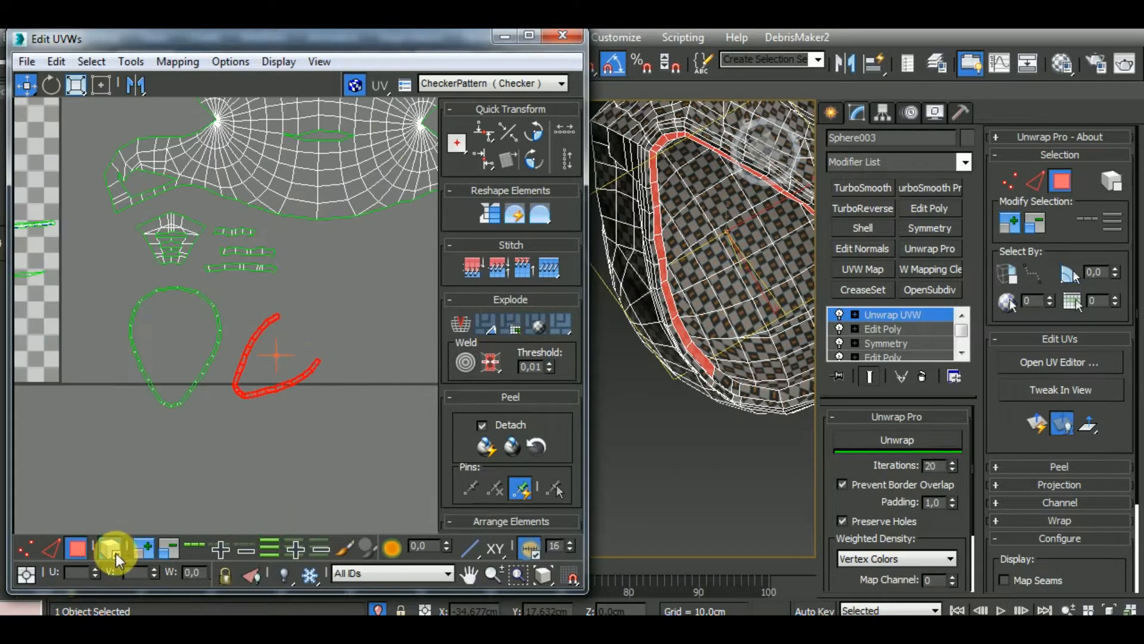
pyautogui.click(51, 547)
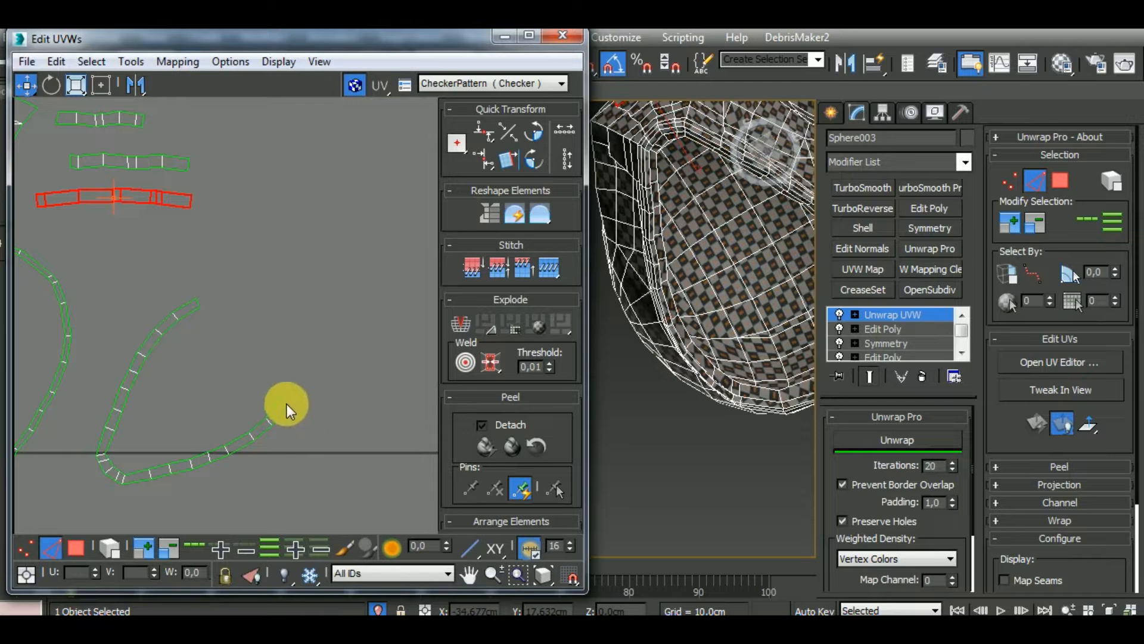
pyautogui.click(292, 403)
pyautogui.scroll(-3, 313, 393)
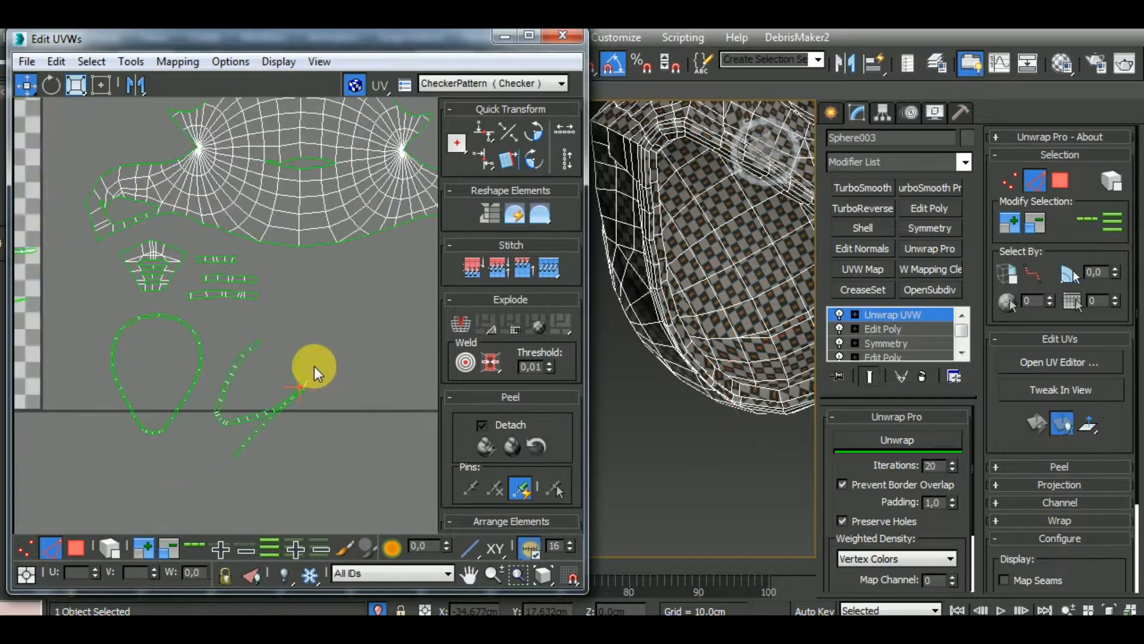
# Examine the strips remaining in the UV tile and the separated clusters for the piece that continues the open rim band
pyautogui.scroll(-3, 330, 375)
pyautogui.scroll(3, 162, 342)
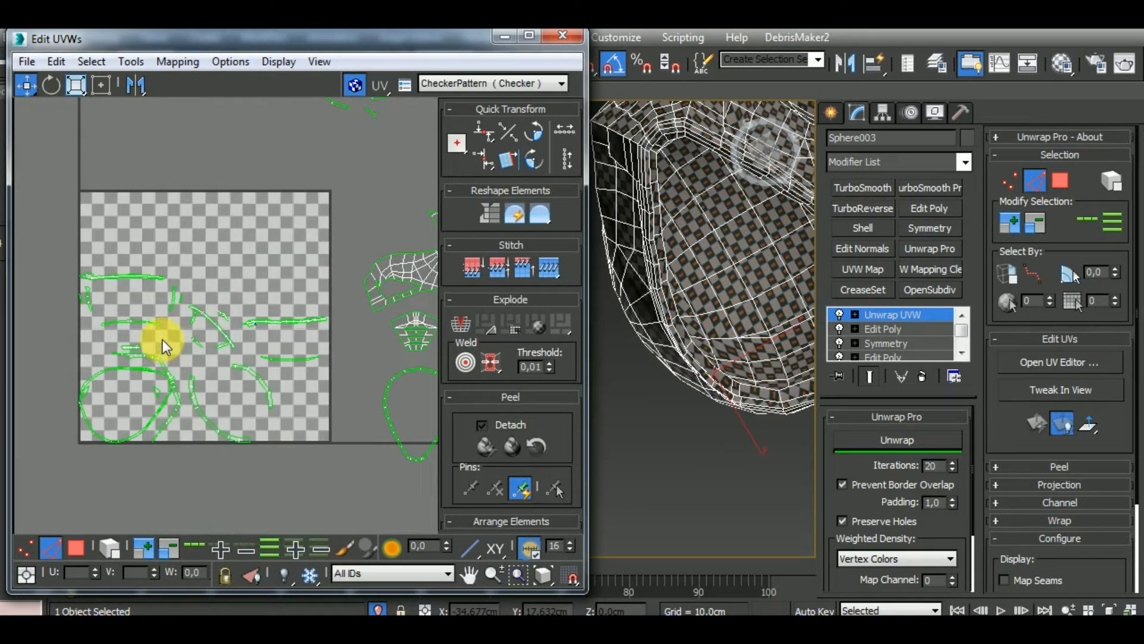
pyautogui.scroll(2, 149, 332)
pyautogui.scroll(-5, 144, 301)
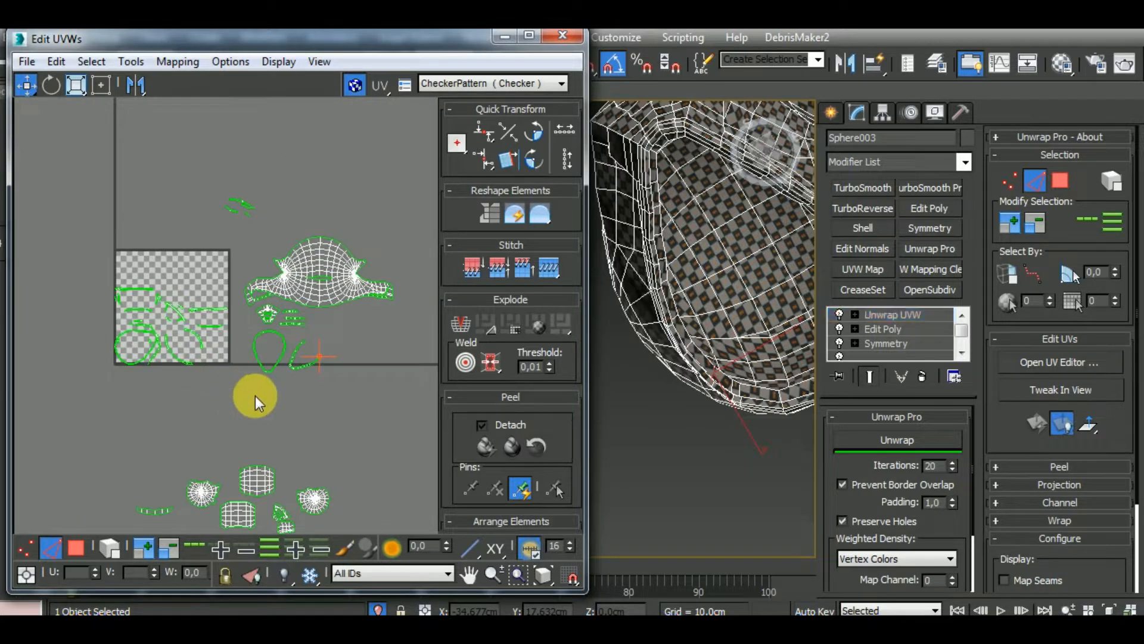
pyautogui.moveTo(309, 403); pyautogui.dragTo(298, 334, button='middle')
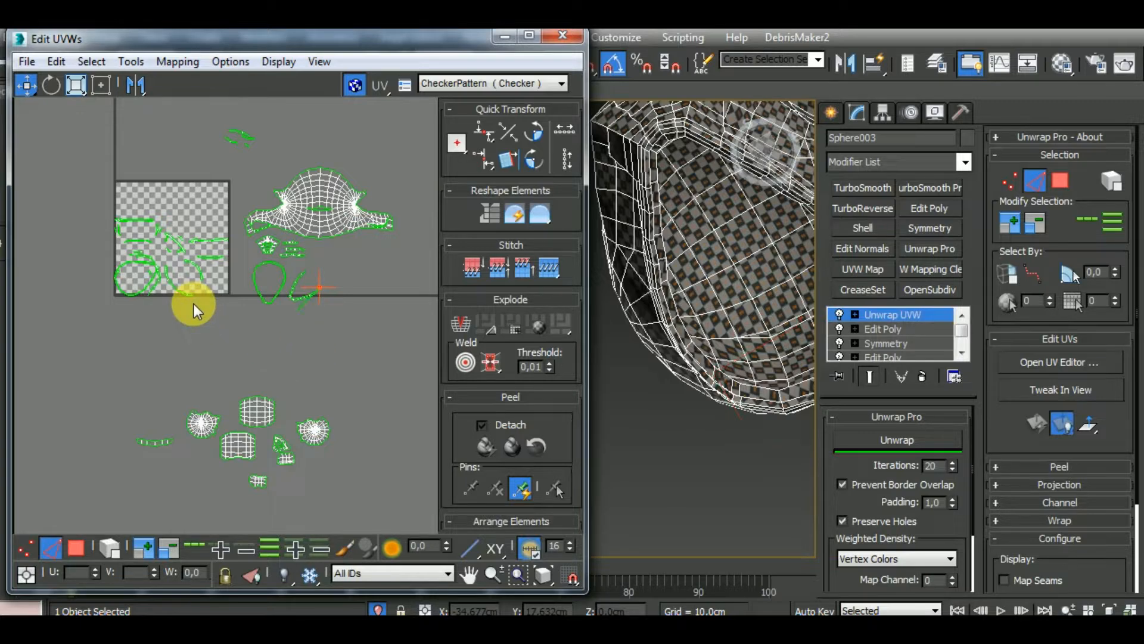
pyautogui.scroll(4, 322, 290)
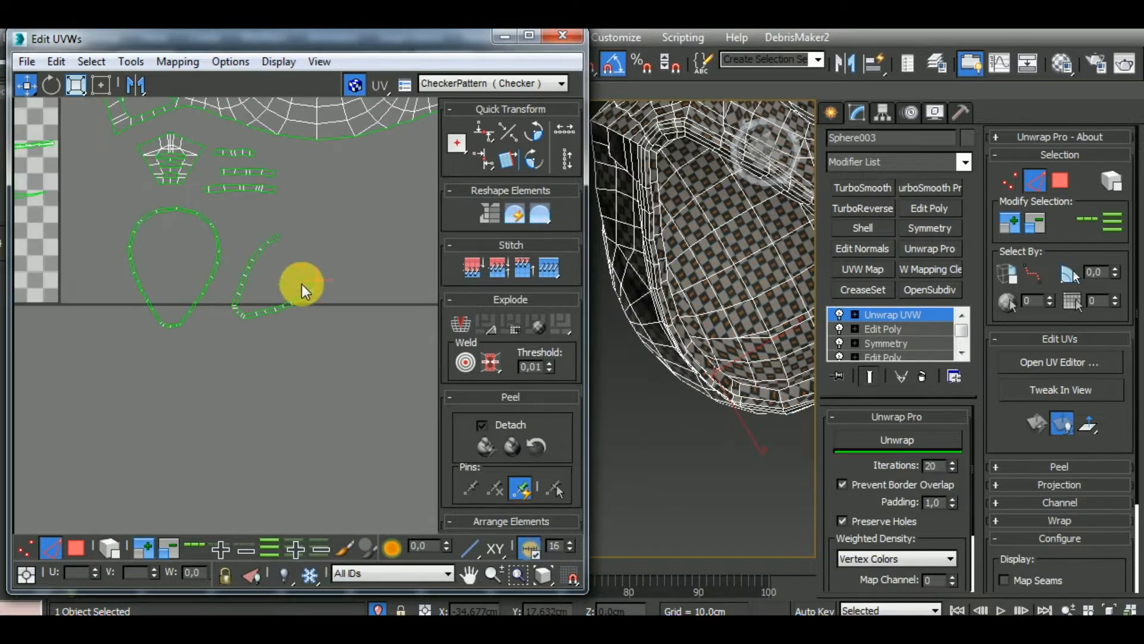
pyautogui.scroll(3, 302, 284)
pyautogui.scroll(-8, 373, 310)
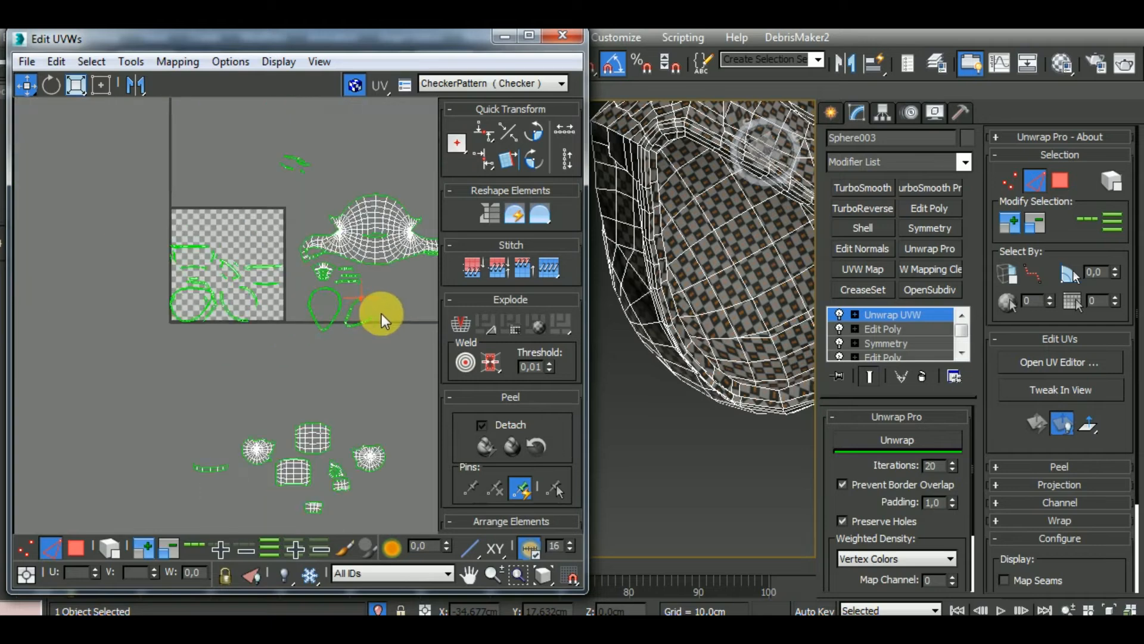
pyautogui.scroll(5, 371, 313)
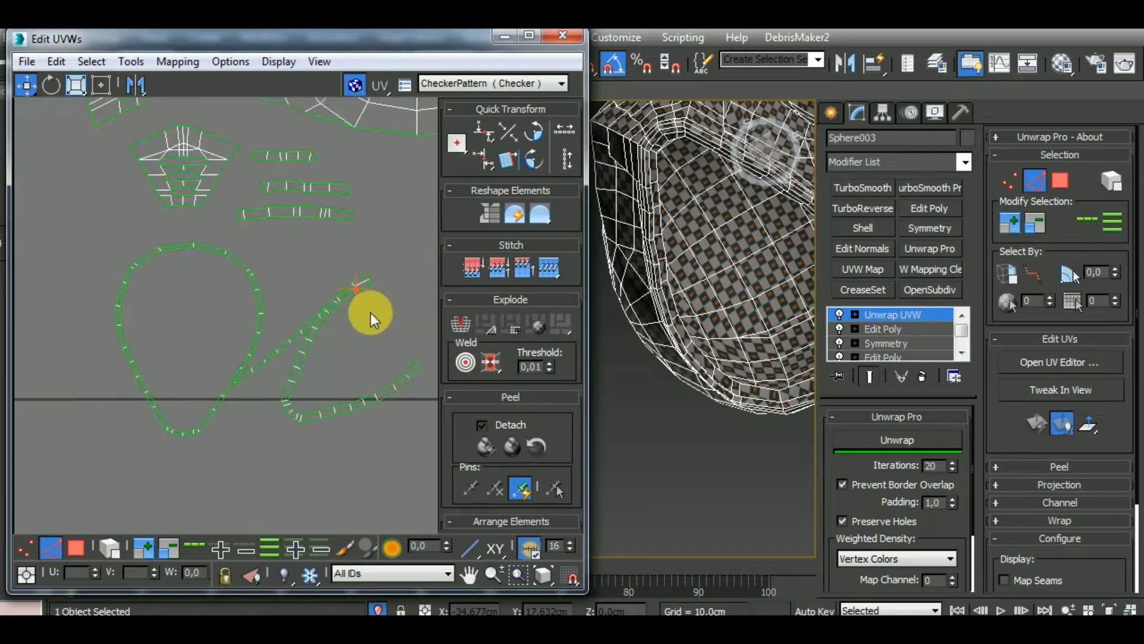
pyautogui.scroll(-2, 376, 327)
pyautogui.scroll(-2, 376, 328)
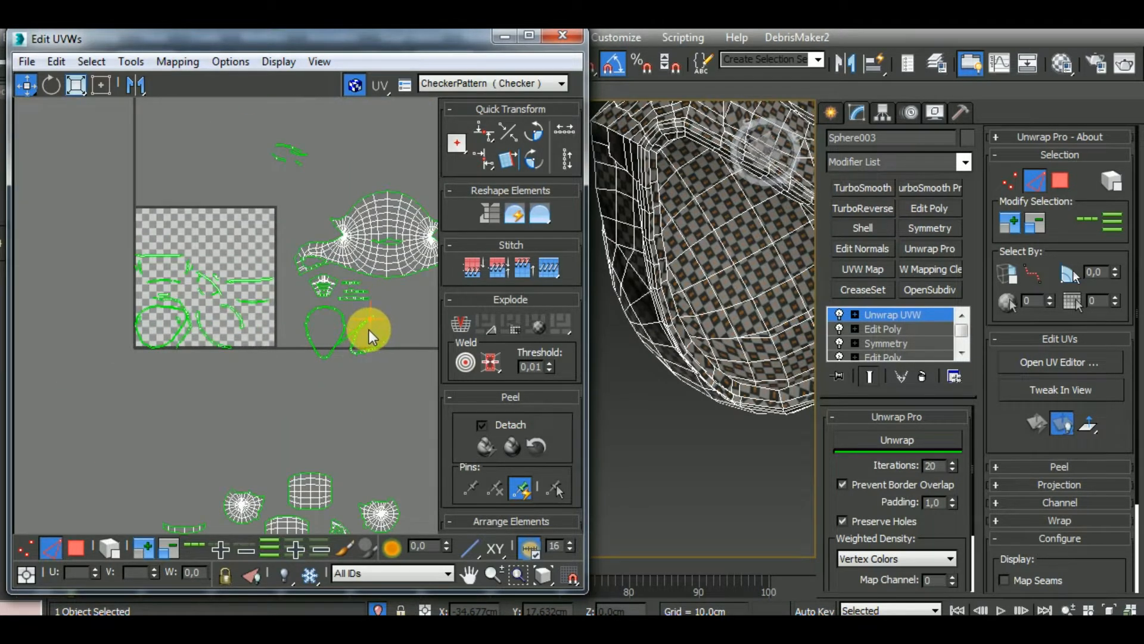
pyautogui.scroll(6, 365, 331)
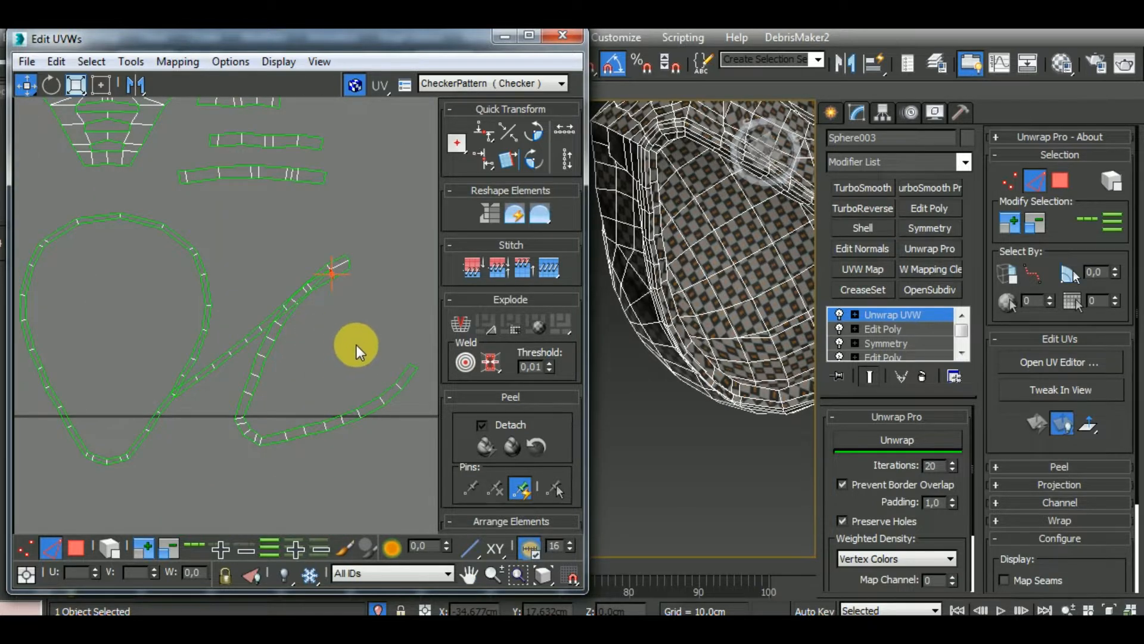
pyautogui.scroll(-4, 354, 375)
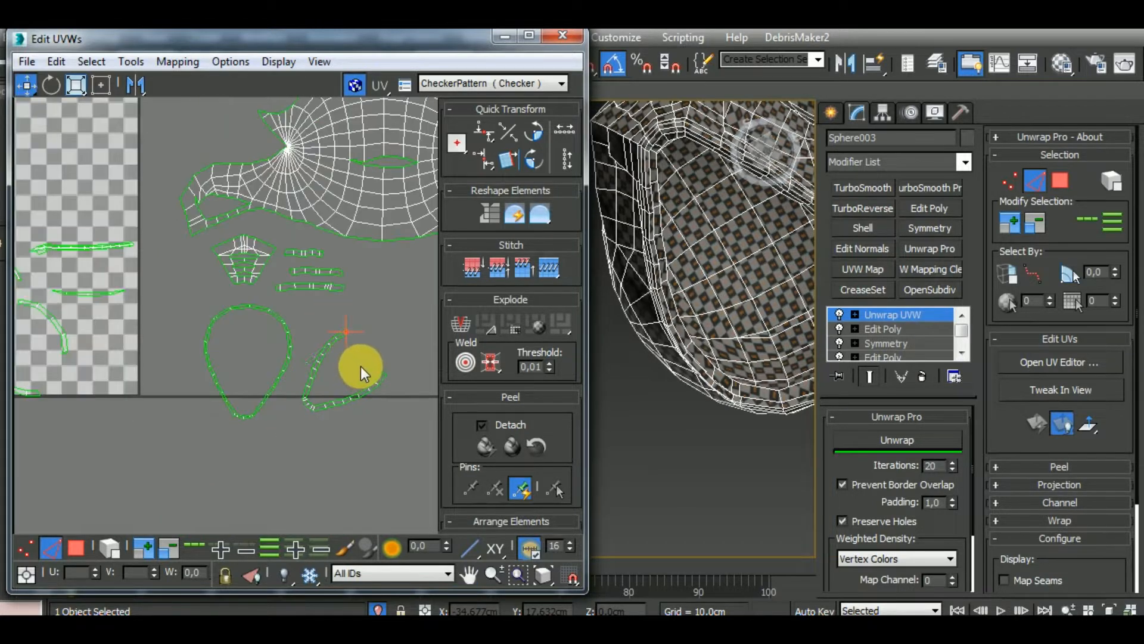
# Separate the two overlapping long strips in the upper part of the UV tile by moving them apart as whole elements
pyautogui.moveTo(197, 368); pyautogui.dragTo(316, 371, button='middle')
pyautogui.moveTo(125, 310); pyautogui.dragTo(236, 346, button='middle')
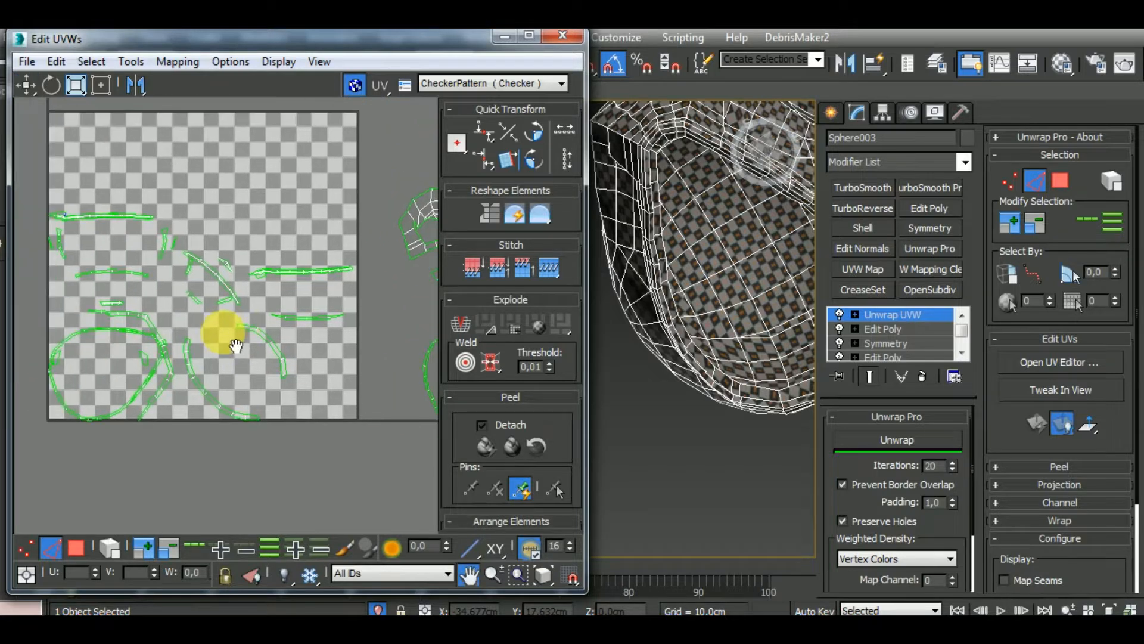
pyautogui.scroll(2, 220, 334)
pyautogui.scroll(6, 64, 230)
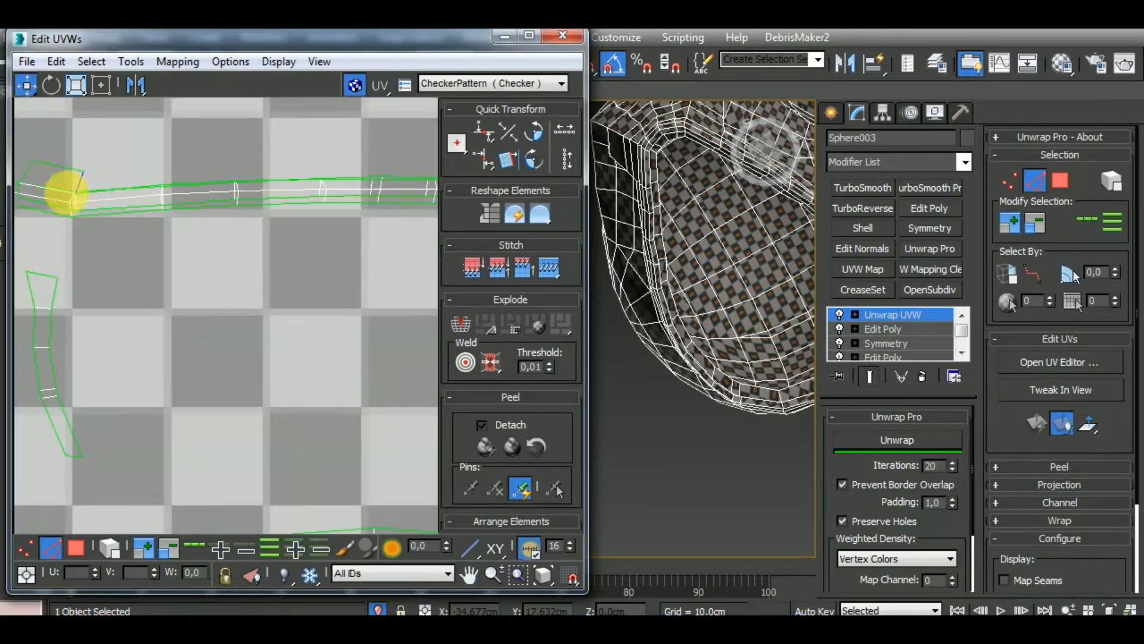
pyautogui.scroll(-5, 123, 225)
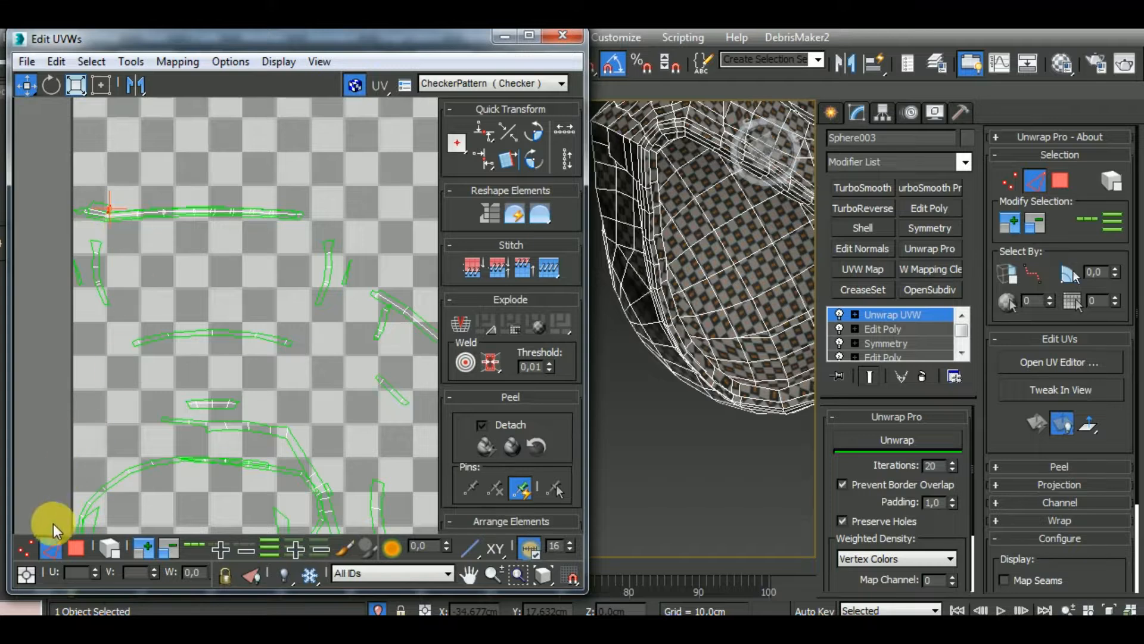
pyautogui.click(75, 547)
pyautogui.click(100, 209)
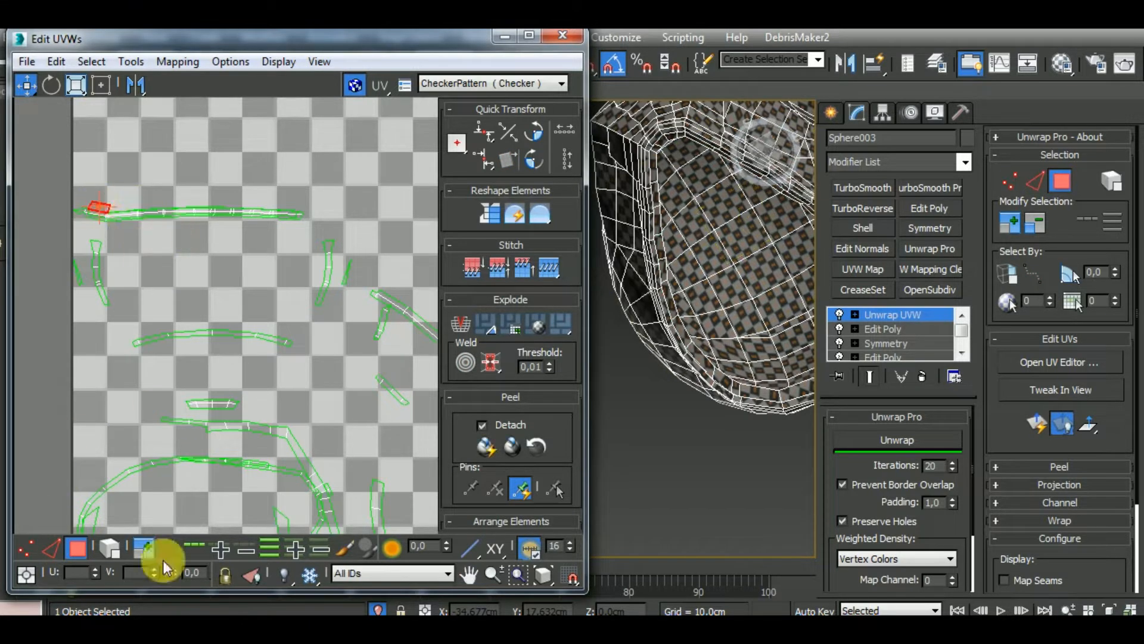
pyautogui.click(118, 548)
pyautogui.click(194, 295)
pyautogui.moveTo(167, 214); pyautogui.dragTo(186, 149)
pyautogui.click(169, 214)
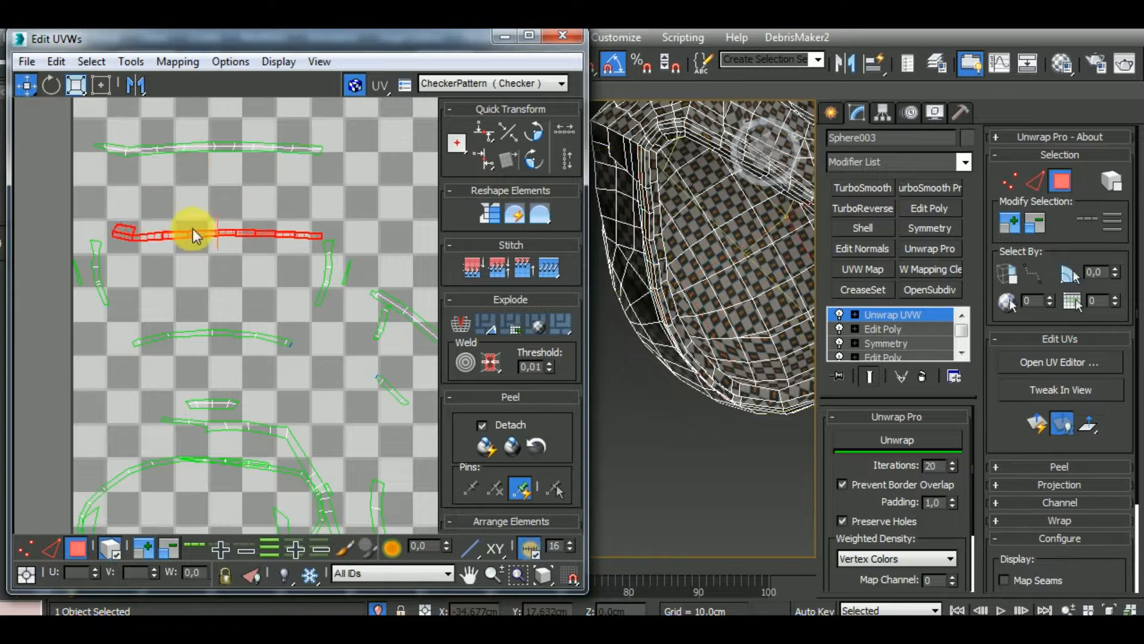
# Move the separated strip with the folded end out of the UV tile and place it beside the open rim band
pyautogui.scroll(-6, 167, 226)
pyautogui.moveTo(356, 326); pyautogui.dragTo(217, 383, button='middle')
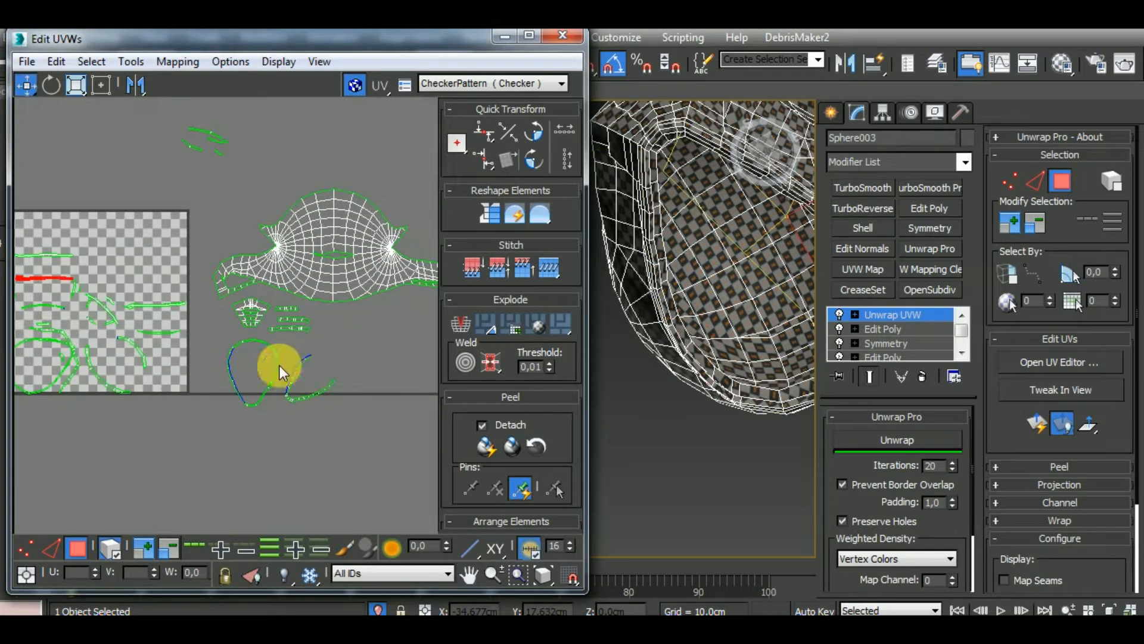
pyautogui.moveTo(53, 277); pyautogui.dragTo(338, 359)
pyautogui.scroll(7, 339, 360)
# Break the folded end polygons off the long strip and move them next to the open rim band's upper end
pyautogui.click(111, 546)
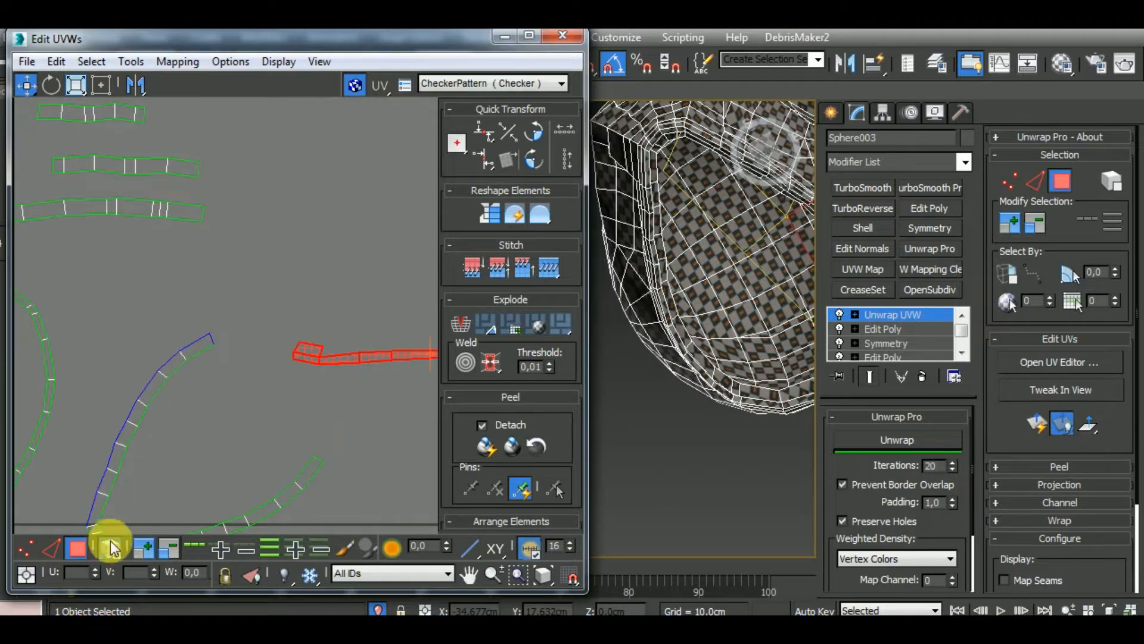
pyautogui.click(323, 350)
pyautogui.click(315, 351)
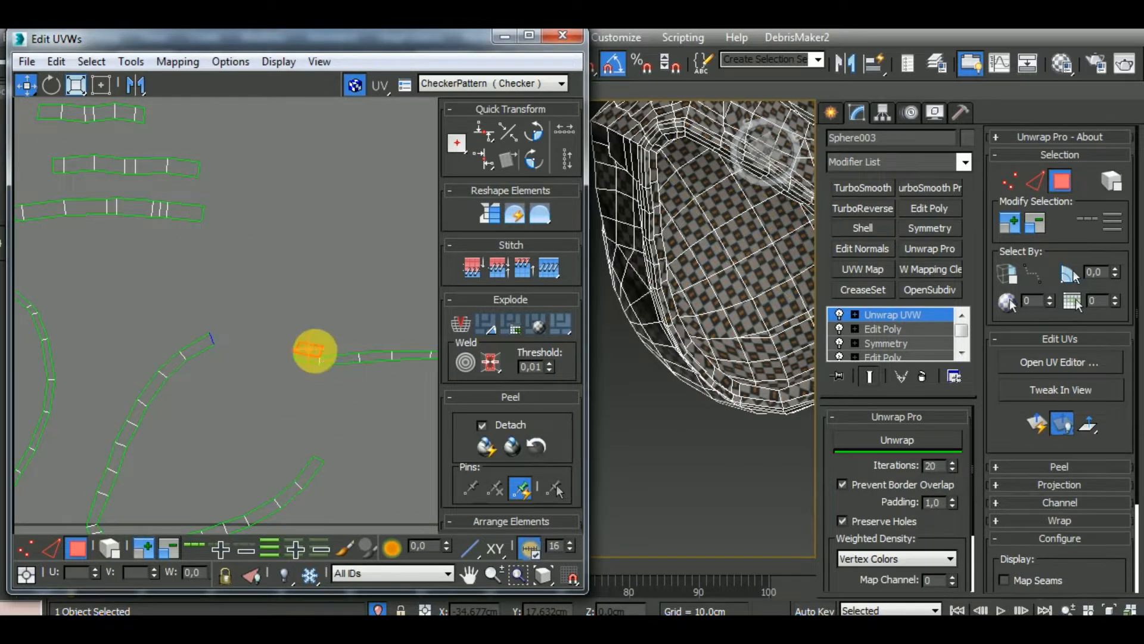
pyautogui.rightClick(312, 352)
pyautogui.click(287, 397)
pyautogui.moveTo(325, 366); pyautogui.dragTo(263, 350)
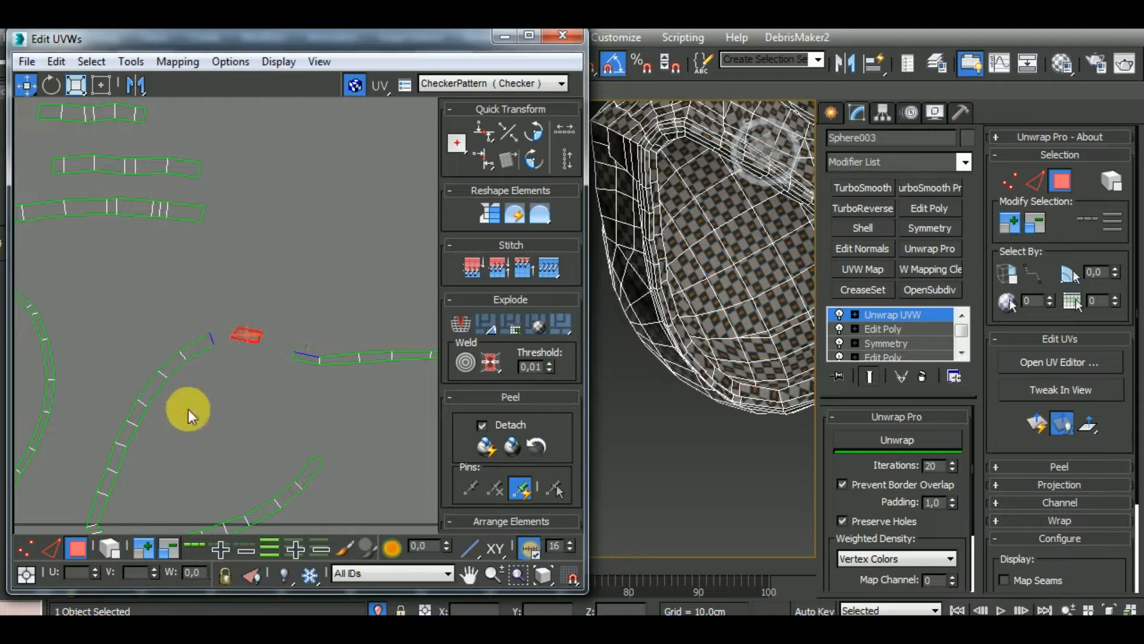
# Stitch the detached end piece and the piece that follows it onto the open rim band's upper end
pyautogui.click(51, 545)
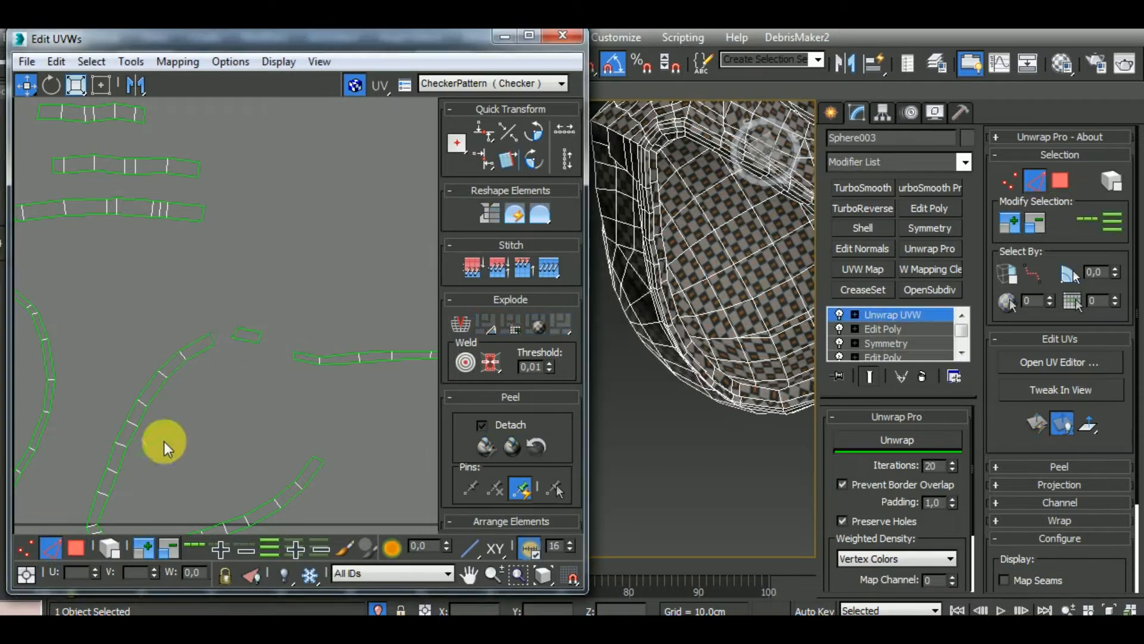
pyautogui.click(210, 340)
pyautogui.press('s')
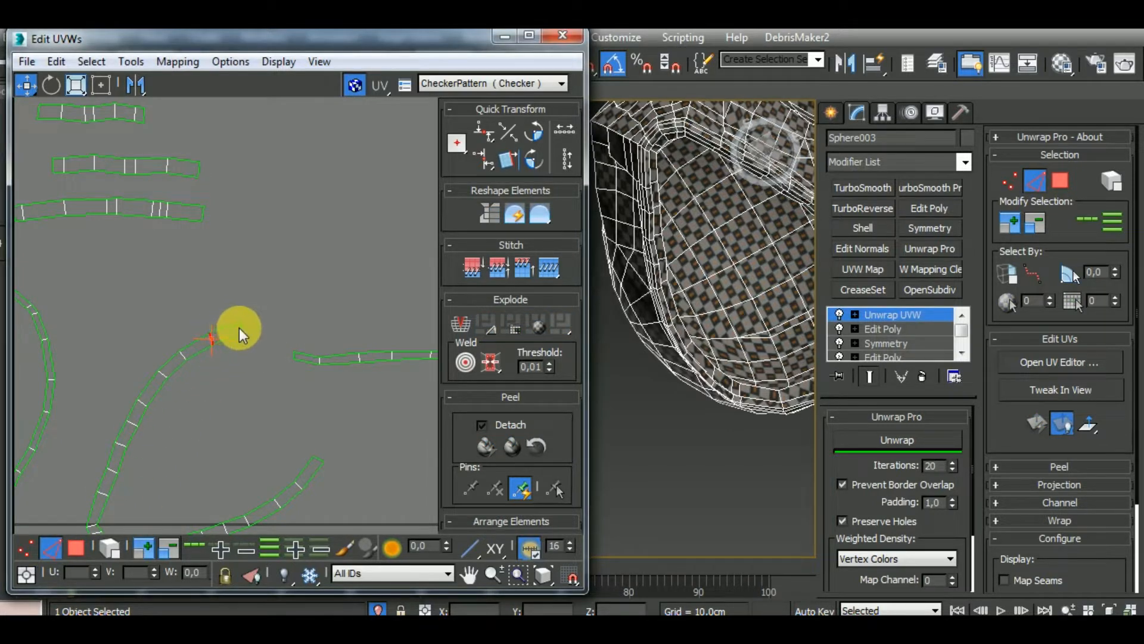
pyautogui.click(238, 327)
pyautogui.press('s')
pyautogui.scroll(-2, 261, 316)
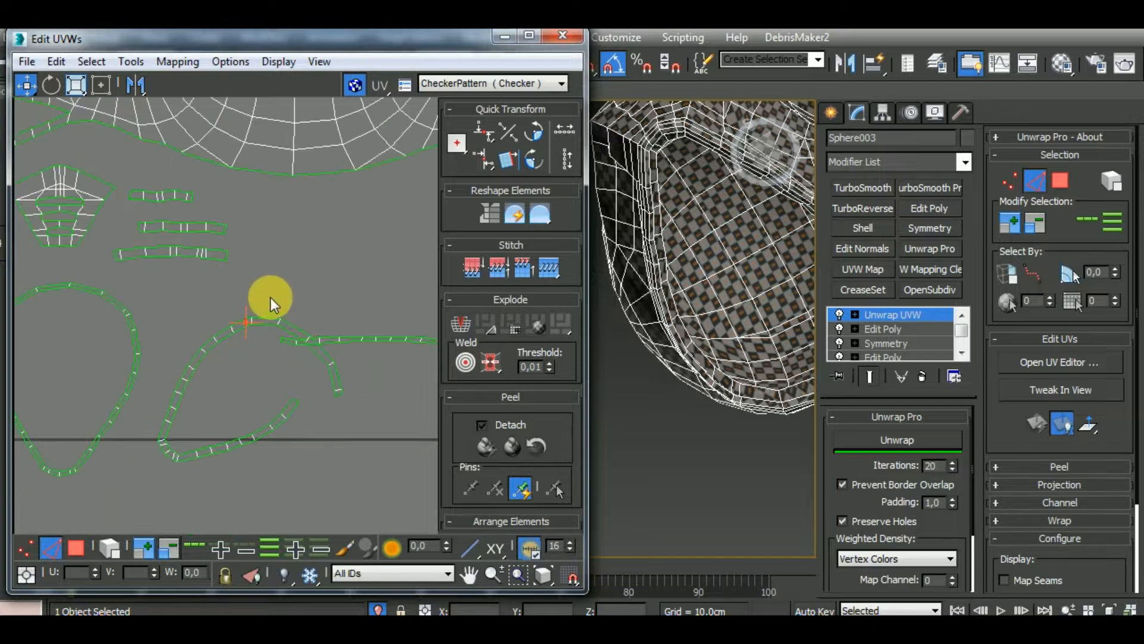
# Find the piece matching the rim band's other end and break its end polygons off the overlapping strips in the UV tile
pyautogui.click(294, 401)
pyautogui.scroll(2, 321, 414)
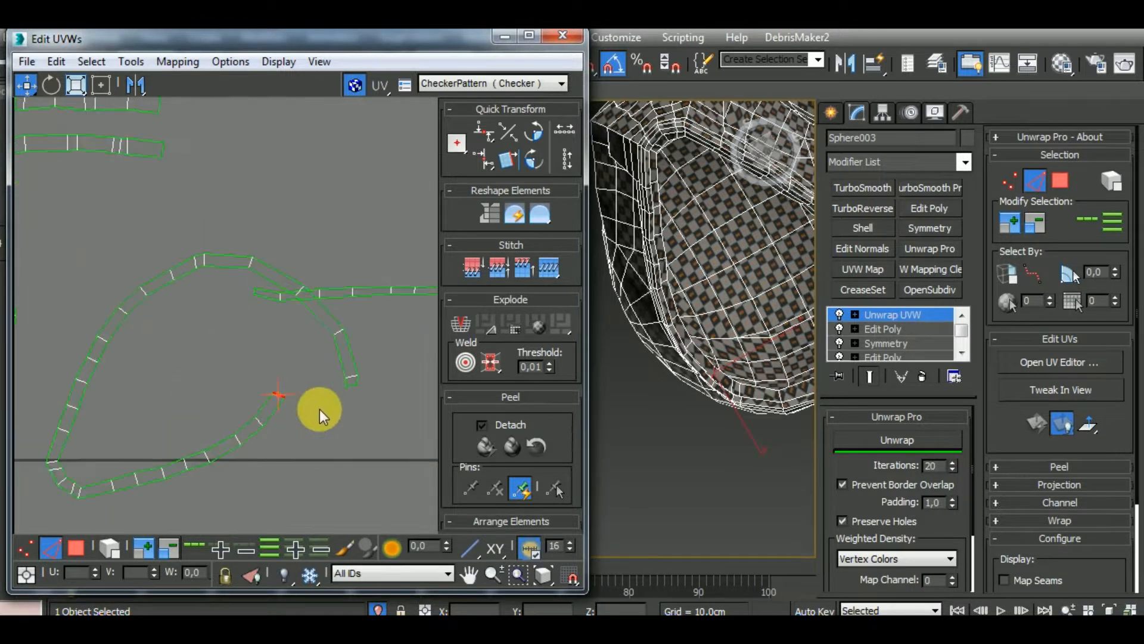
pyautogui.press('s')
pyautogui.scroll(-5, 316, 388)
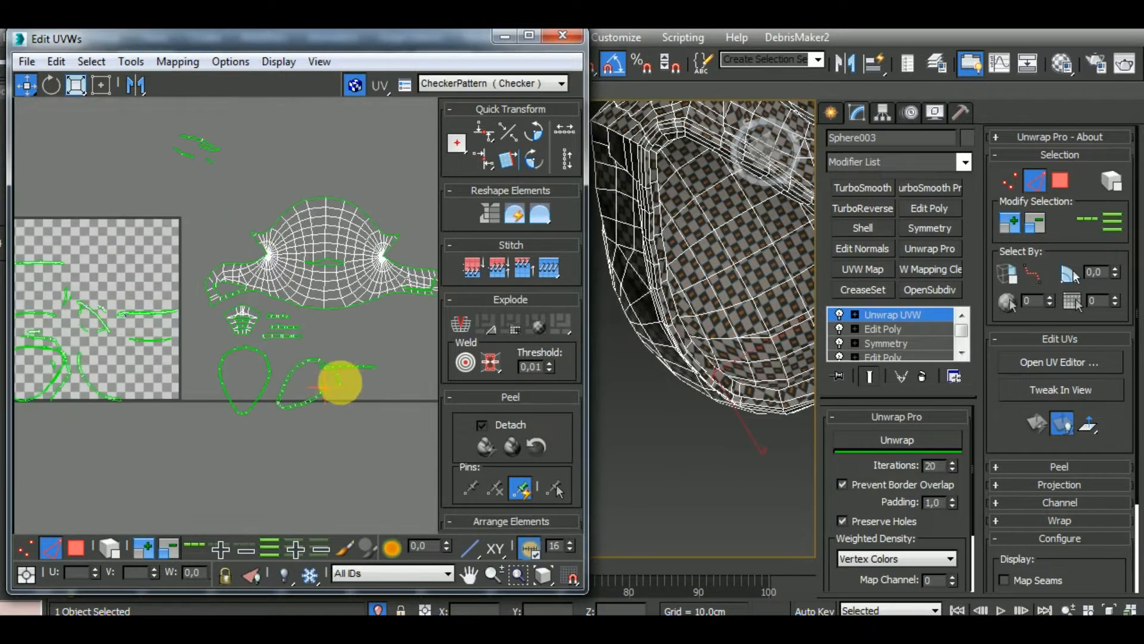
pyautogui.scroll(5, 179, 345)
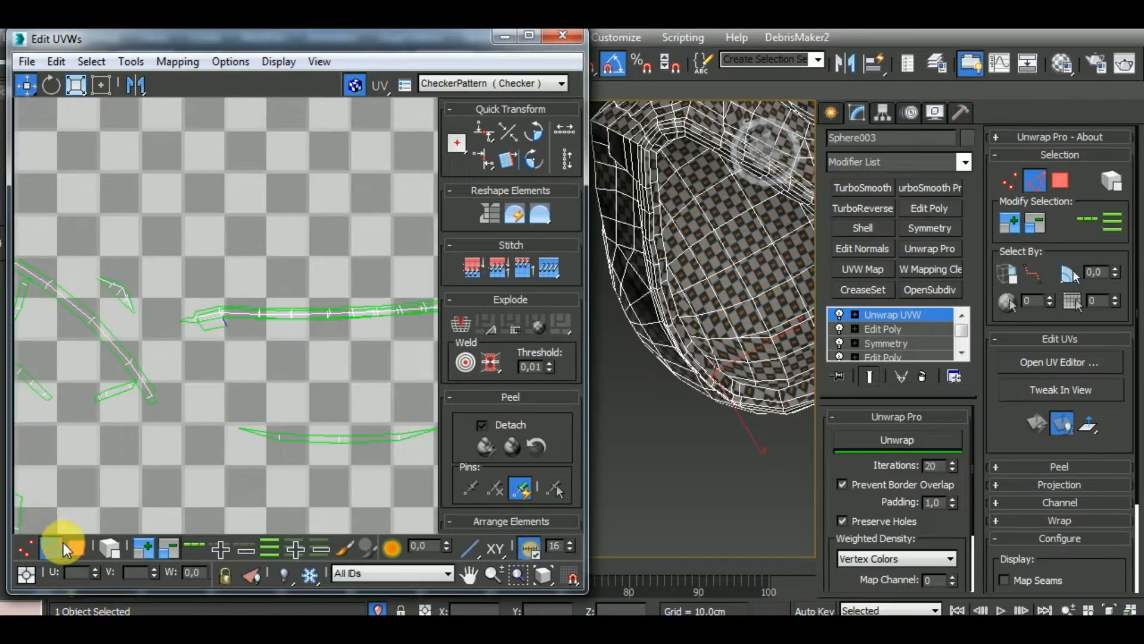
pyautogui.click(65, 545)
pyautogui.click(218, 325)
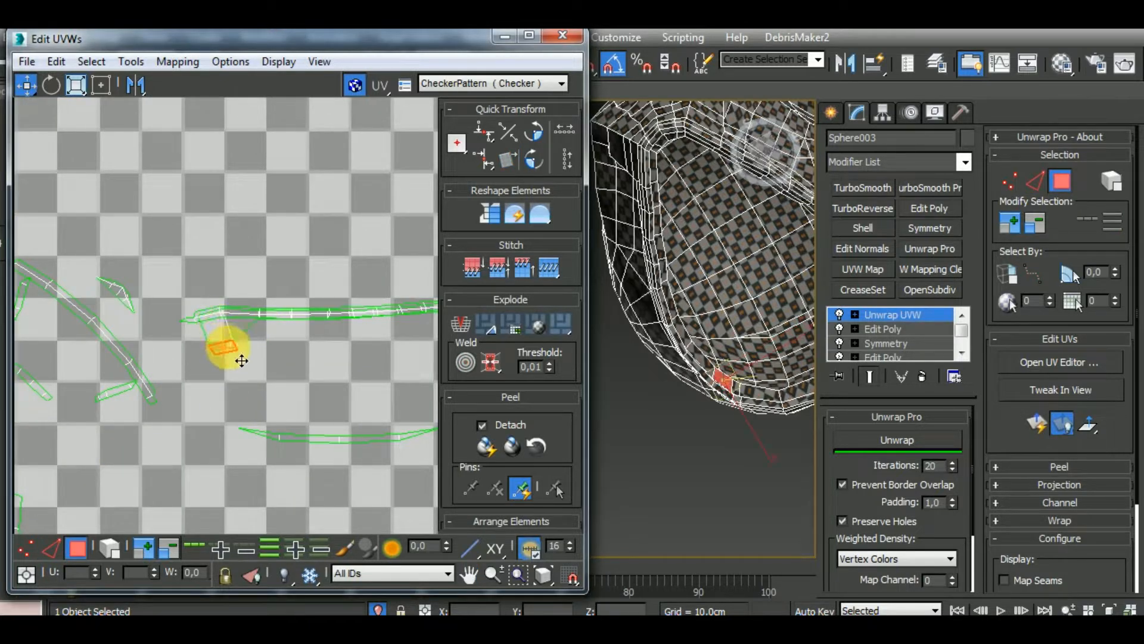
pyautogui.rightClick(221, 328)
pyautogui.click(230, 357)
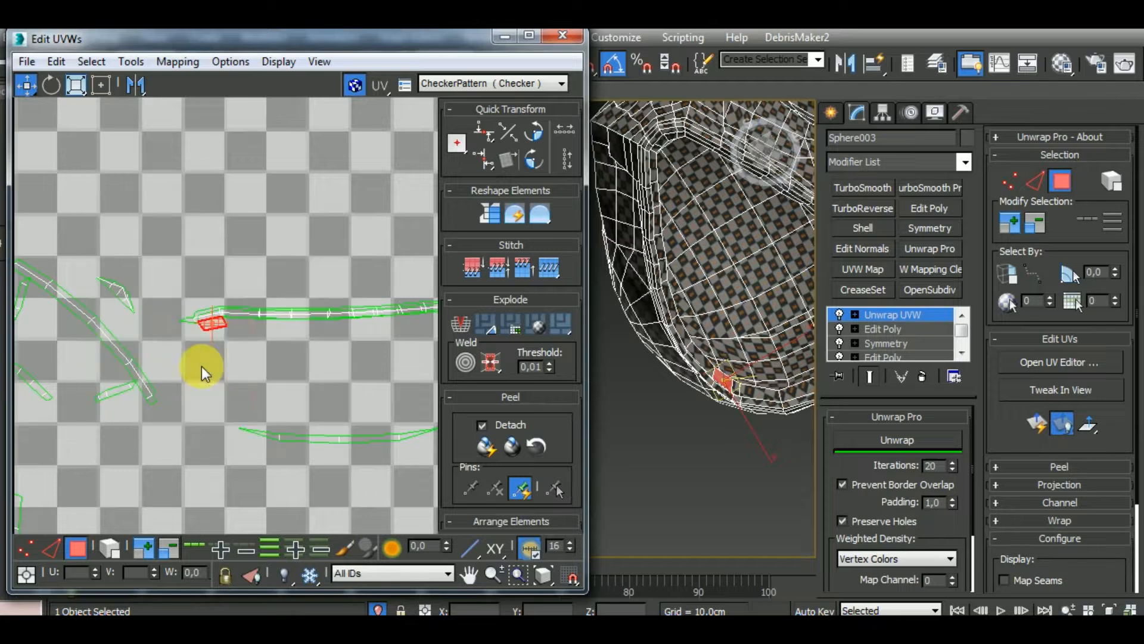
pyautogui.moveTo(216, 325); pyautogui.dragTo(255, 373)
# Stitch the detached polygons to the rim band's lower end and join the remaining gap to close the loop
pyautogui.scroll(-5, 256, 374)
pyautogui.moveTo(413, 416); pyautogui.dragTo(133, 346, button='middle')
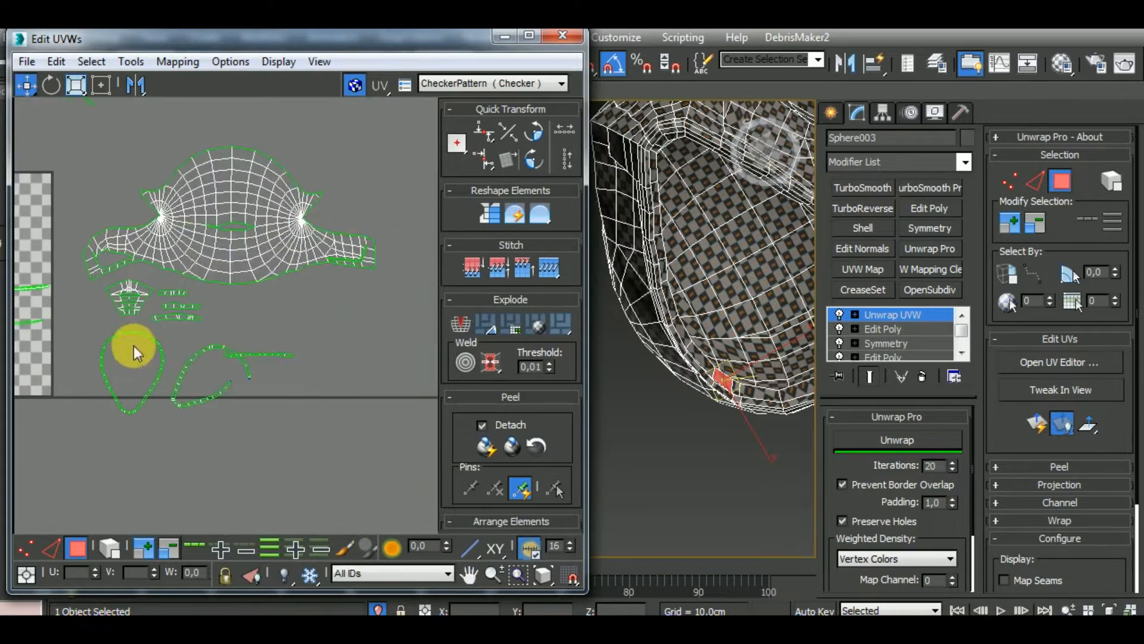
pyautogui.scroll(4, 269, 359)
pyautogui.click(50, 548)
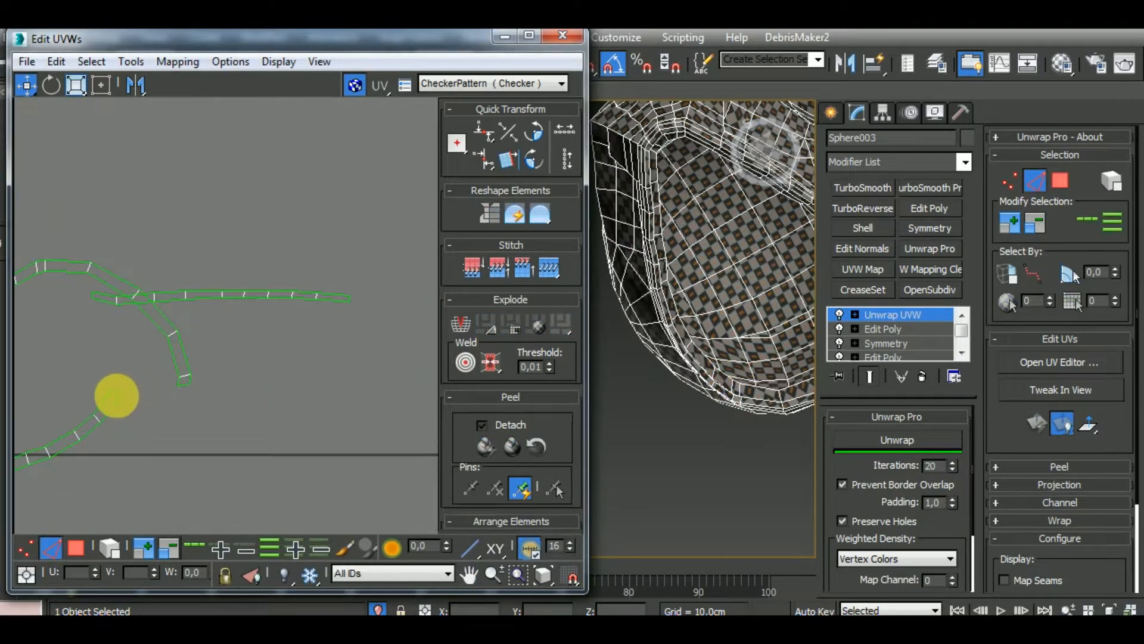
pyautogui.click(114, 392)
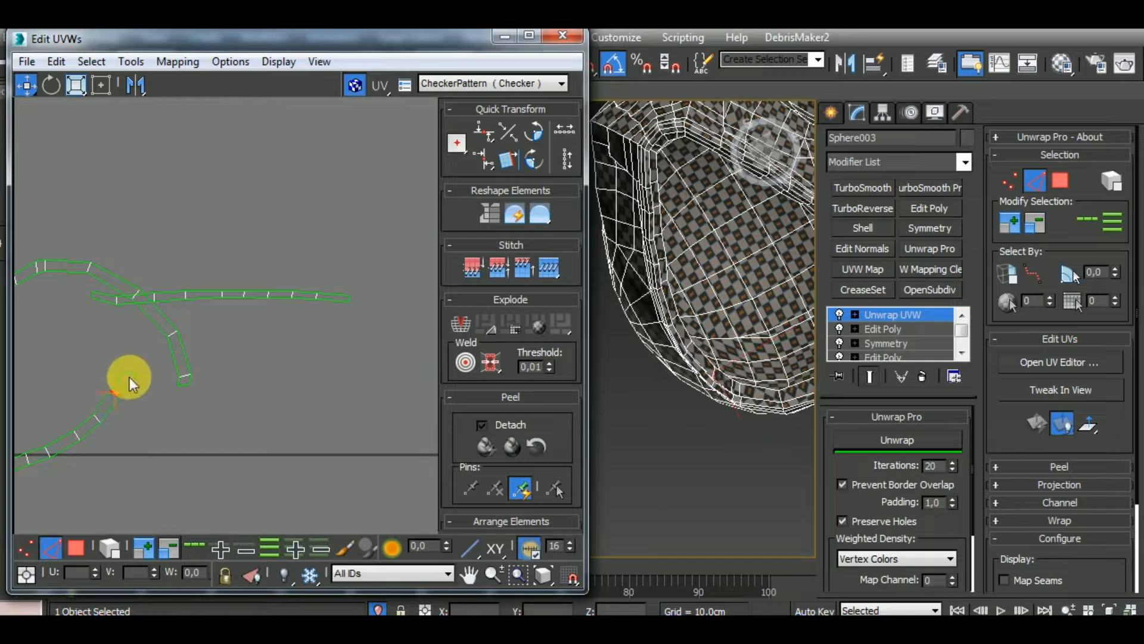
pyautogui.moveTo(130, 377); pyautogui.dragTo(129, 373)
pyautogui.click(241, 405)
pyautogui.scroll(-5, 253, 331)
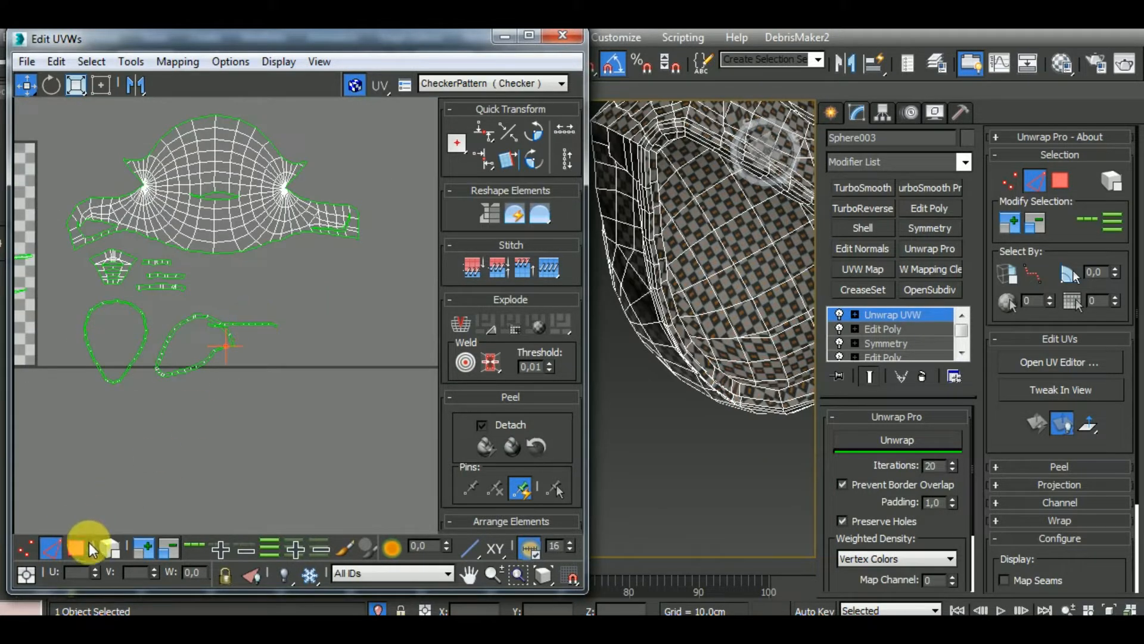
# Relax the whole closed rim loop with Unwrap Pro and rotate it upright to match the neighbouring loop
pyautogui.click(109, 547)
pyautogui.click(205, 352)
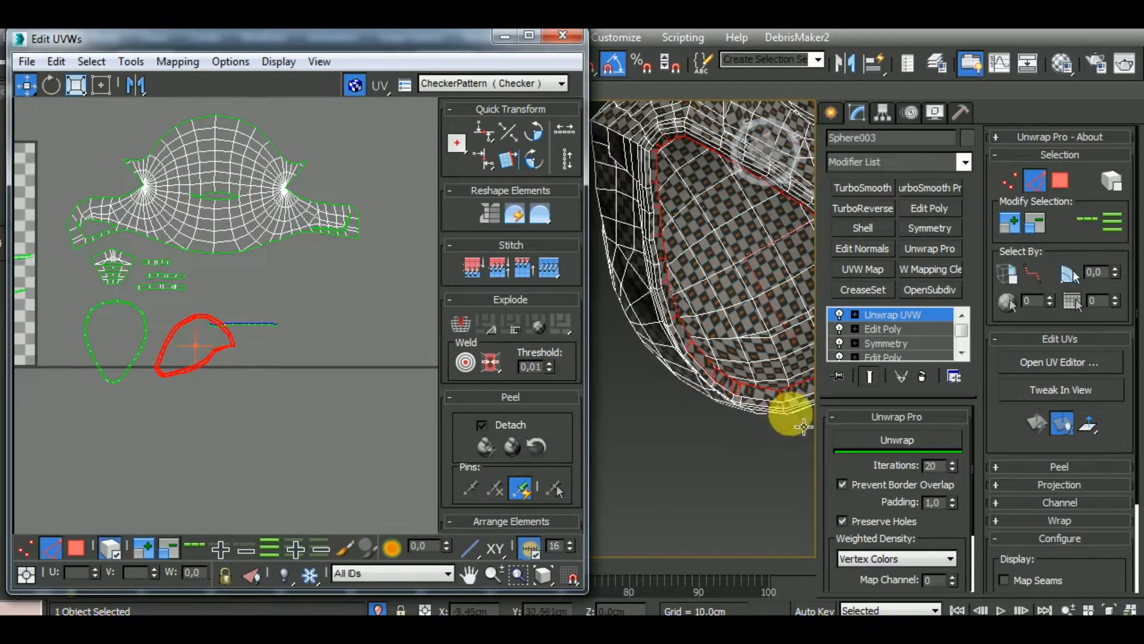
pyautogui.click(897, 442)
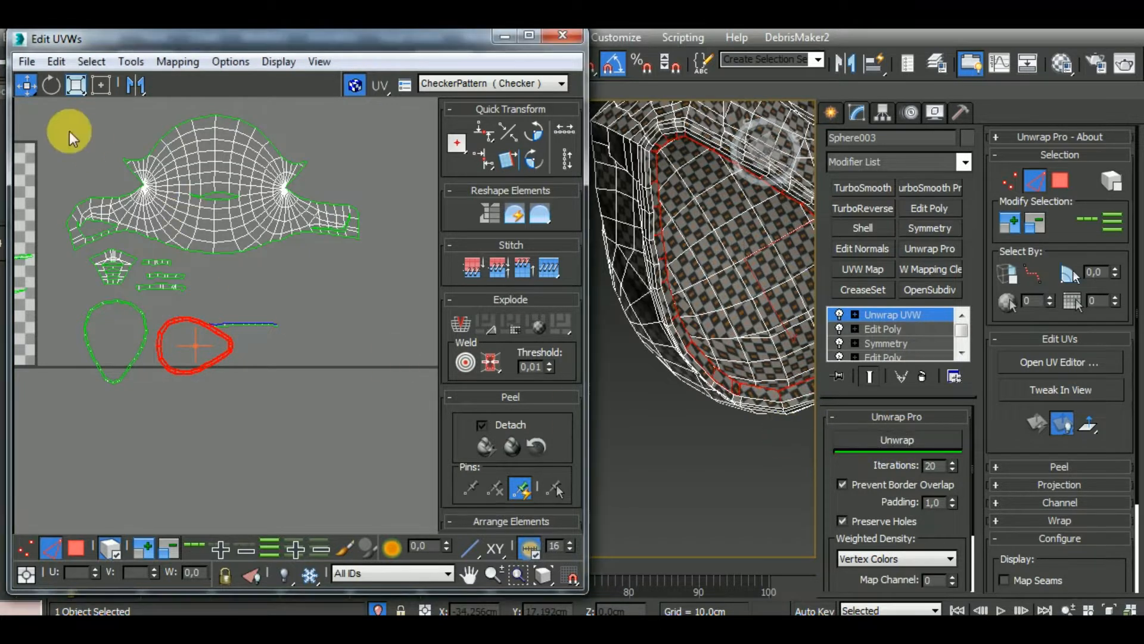
pyautogui.click(51, 88)
pyautogui.moveTo(244, 354); pyautogui.dragTo(190, 361)
pyautogui.click(25, 86)
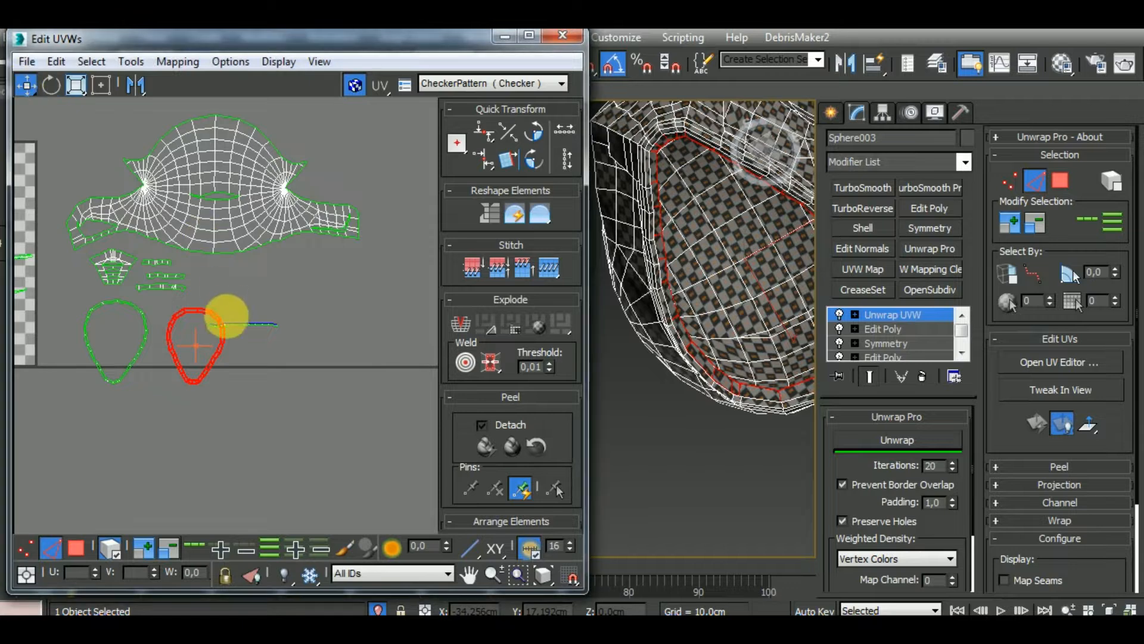
# Place the relaxed loop beside the first rim loop and move the leftover straight strip below both loops
pyautogui.moveTo(224, 327); pyautogui.dragTo(199, 440)
pyautogui.click(258, 323)
pyautogui.scroll(-2, 255, 424)
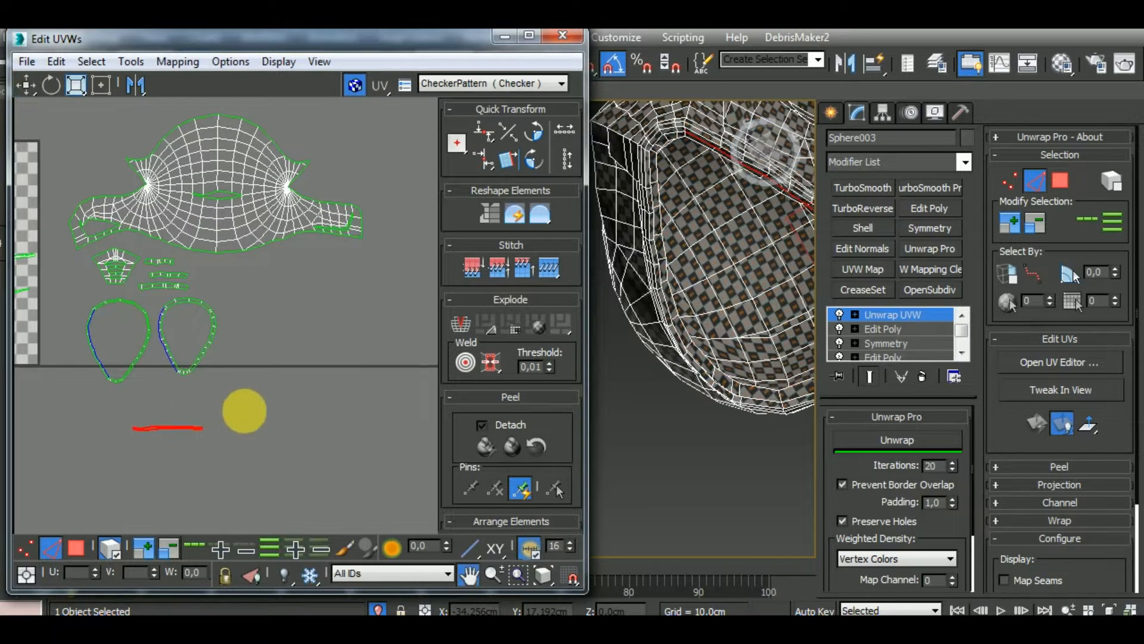
# Select the large closed loop in the UV tile, check its texture on the helmet's lower rim and relax it with Unwrap Pro
pyautogui.moveTo(260, 424); pyautogui.dragTo(389, 421, button='middle')
pyautogui.scroll(2, 196, 390)
pyautogui.click(115, 383)
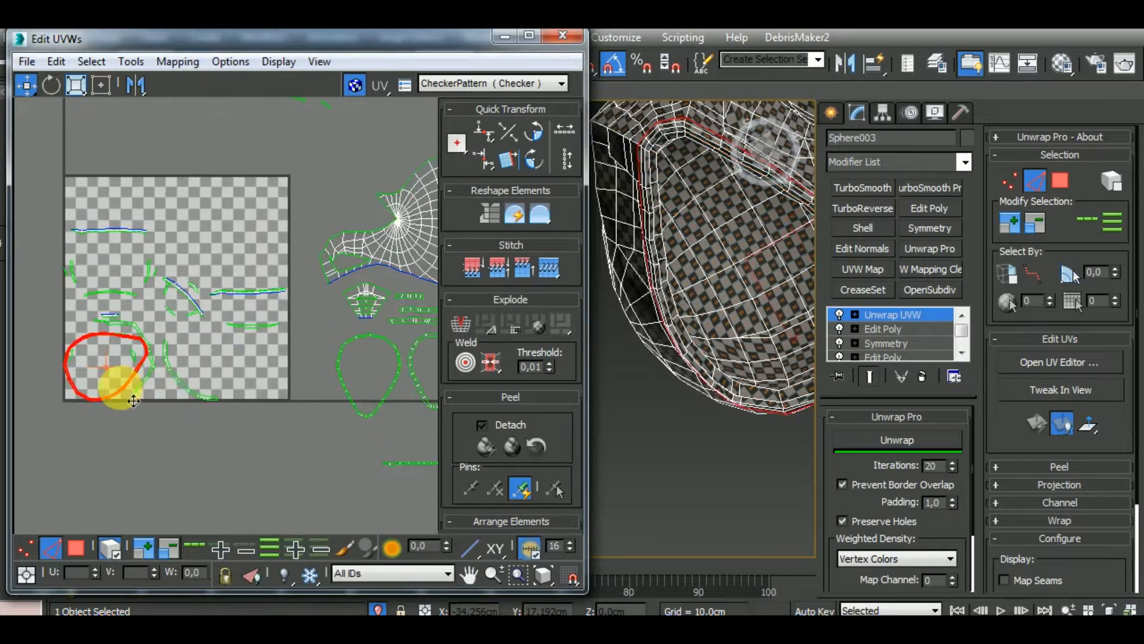
pyautogui.keyDown('alt'); pyautogui.moveTo(628, 366); pyautogui.dragTo(732, 497, button='middle'); pyautogui.keyUp('alt')
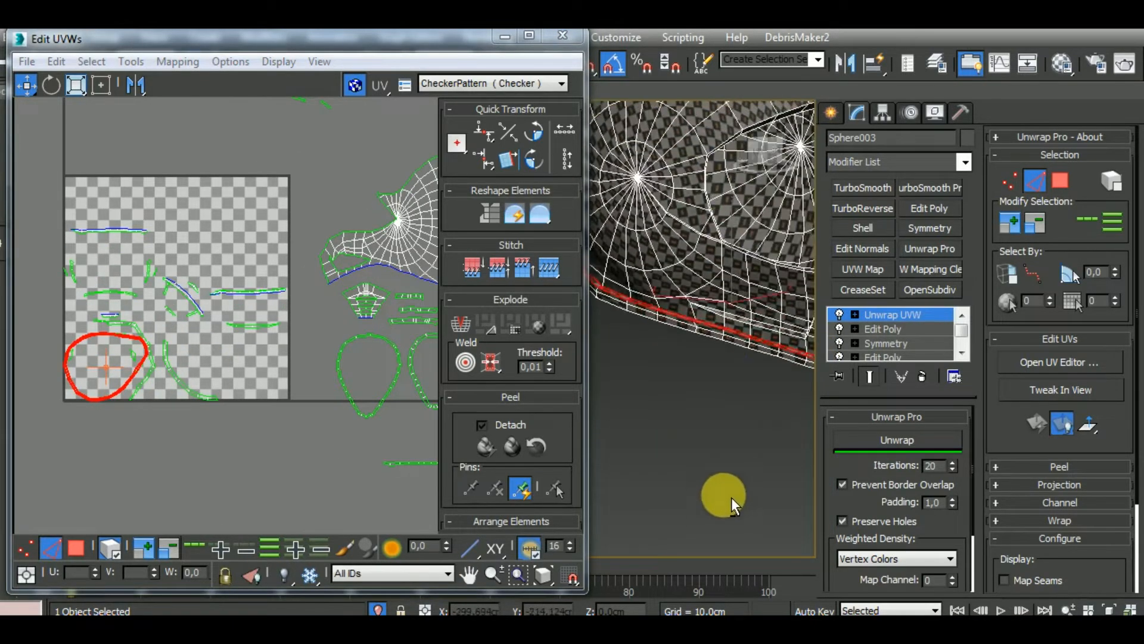
pyautogui.scroll(6, 717, 319)
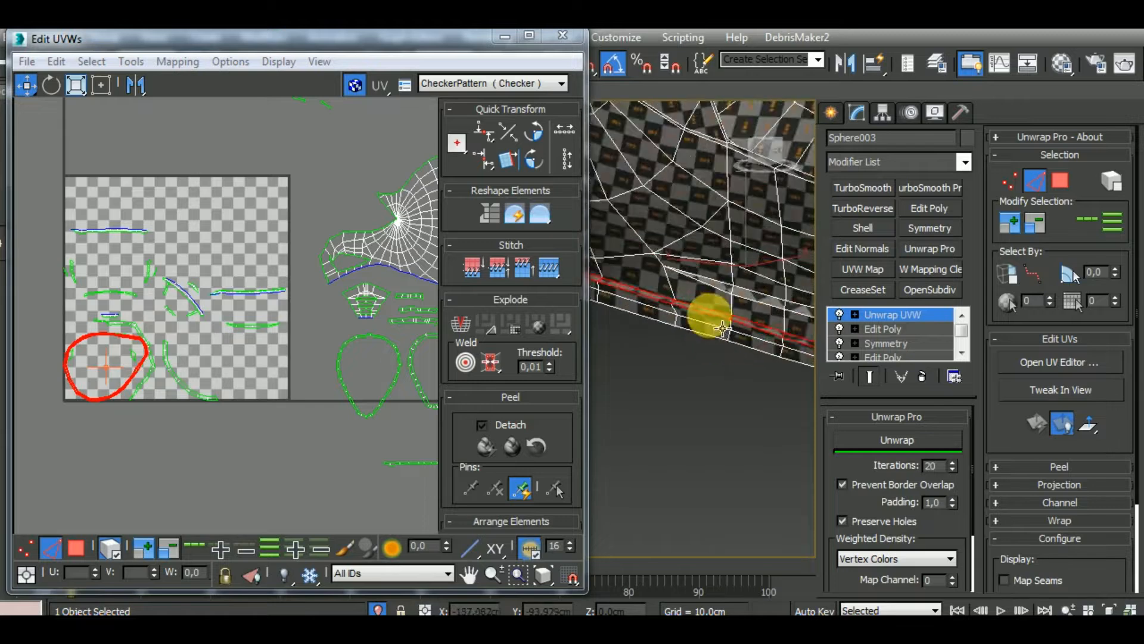
pyautogui.click(917, 438)
# Rotate the large lower rim loop upright and move it out of the UV tile beside the other two loops
pyautogui.click(51, 85)
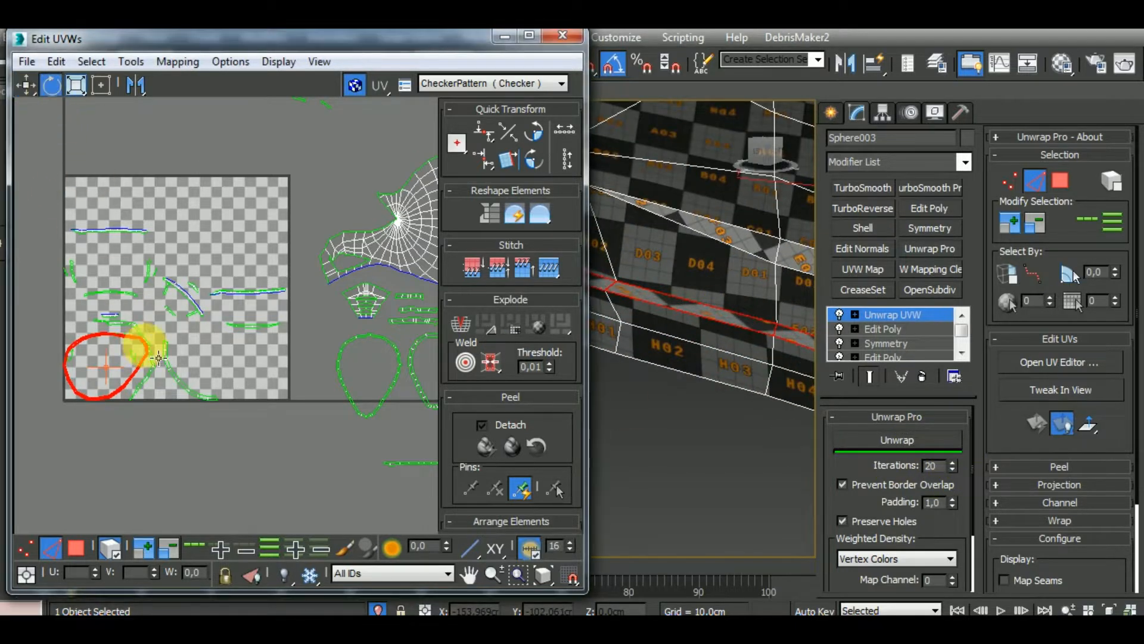
pyautogui.moveTo(153, 352); pyautogui.dragTo(135, 469)
pyautogui.click(26, 87)
pyautogui.scroll(-3, 151, 220)
pyautogui.moveTo(143, 258); pyautogui.dragTo(73, 260, button='middle')
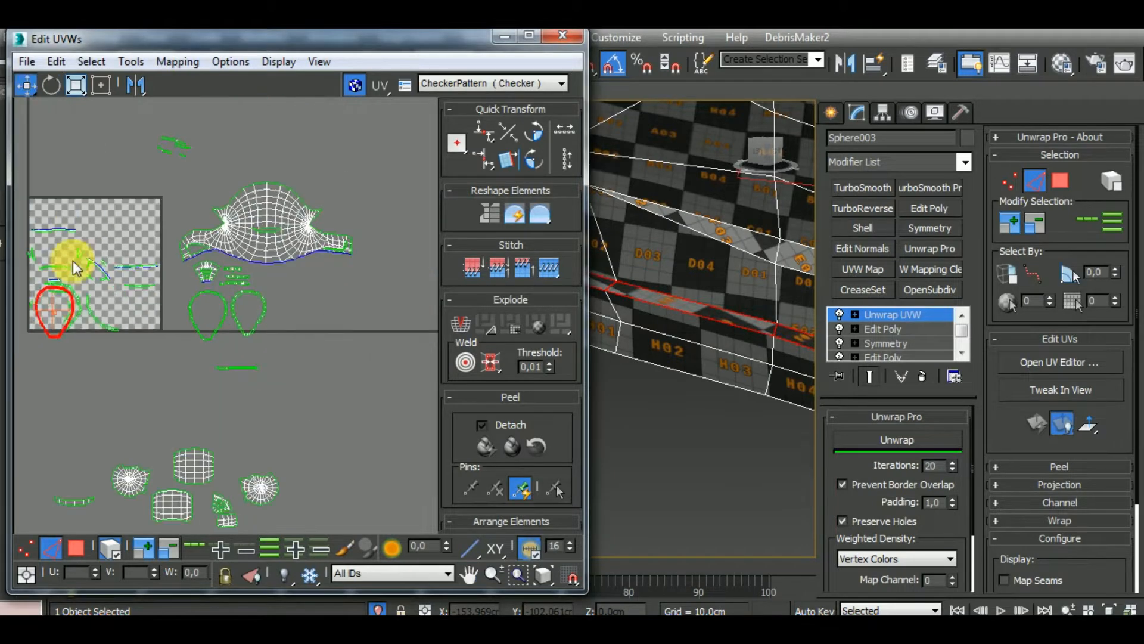
pyautogui.moveTo(80, 345); pyautogui.dragTo(312, 342)
# Place the upright loop beside the other two loops, and check the curved strip at the tile's bottom edge on the helmet's visor opening
pyautogui.moveTo(137, 321); pyautogui.dragTo(236, 335, button='middle')
pyautogui.scroll(3, 210, 321)
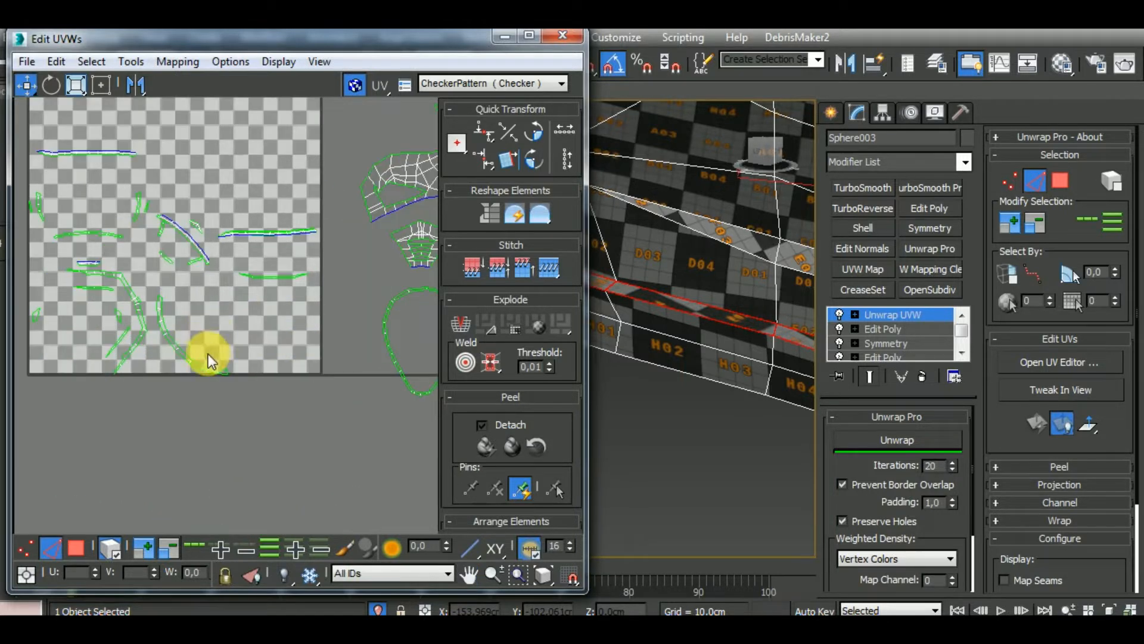
pyautogui.click(208, 374)
pyautogui.scroll(-8, 666, 330)
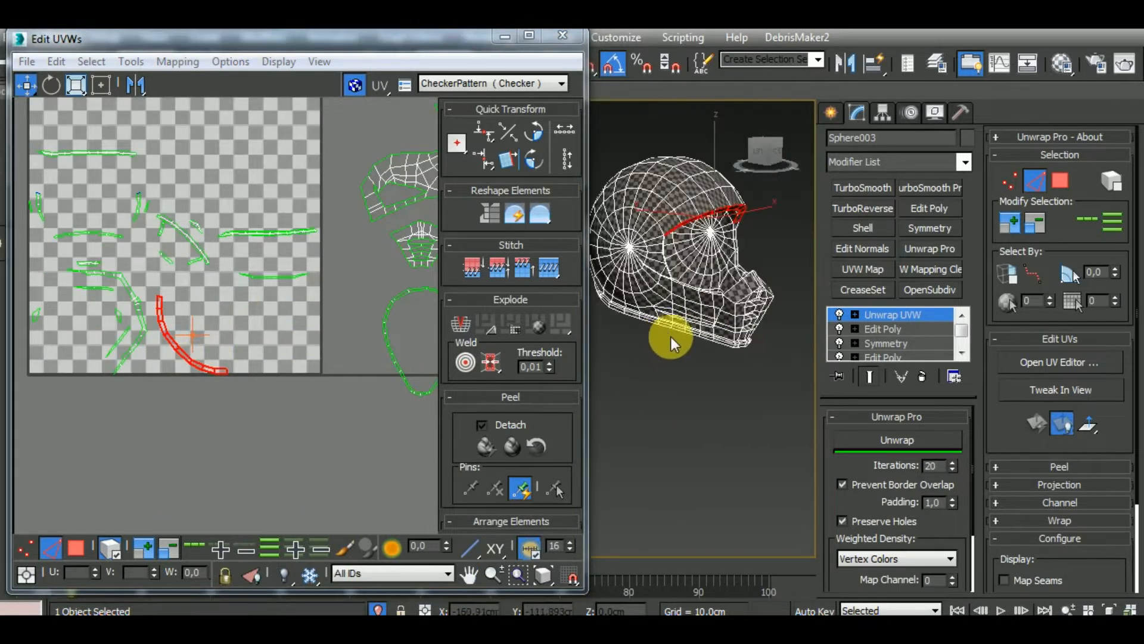
pyautogui.click(717, 399)
pyautogui.keyDown('alt'); pyautogui.moveTo(716, 391); pyautogui.dragTo(656, 360, button='middle'); pyautogui.keyUp('alt')
pyautogui.moveTo(792, 330); pyautogui.dragTo(735, 381, button='middle')
pyautogui.scroll(10, 728, 305)
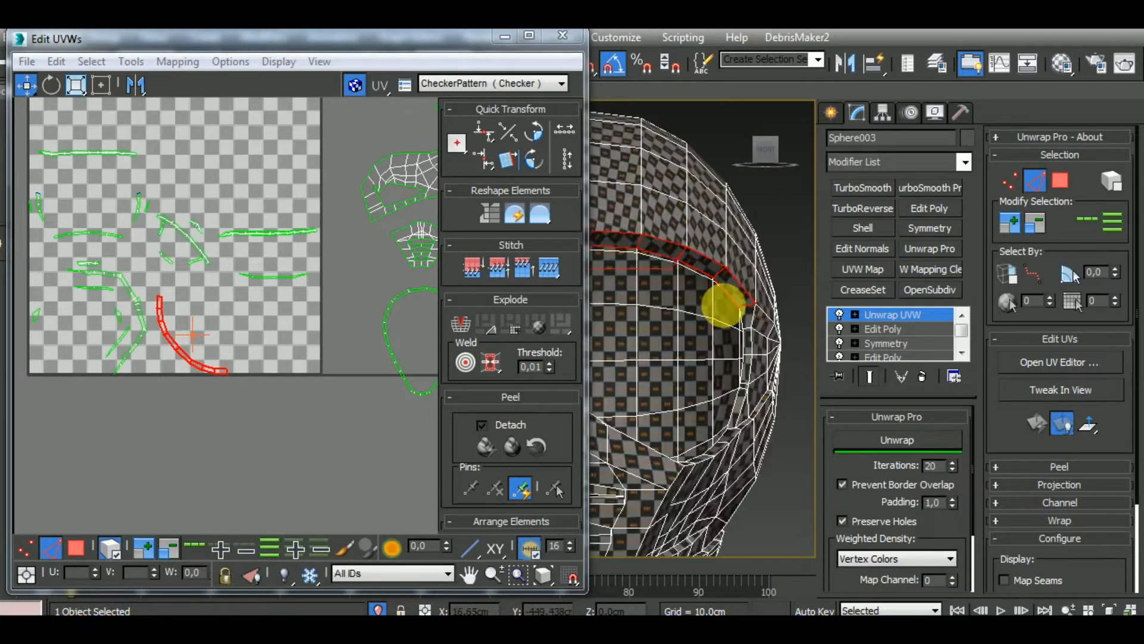
pyautogui.scroll(-6, 742, 312)
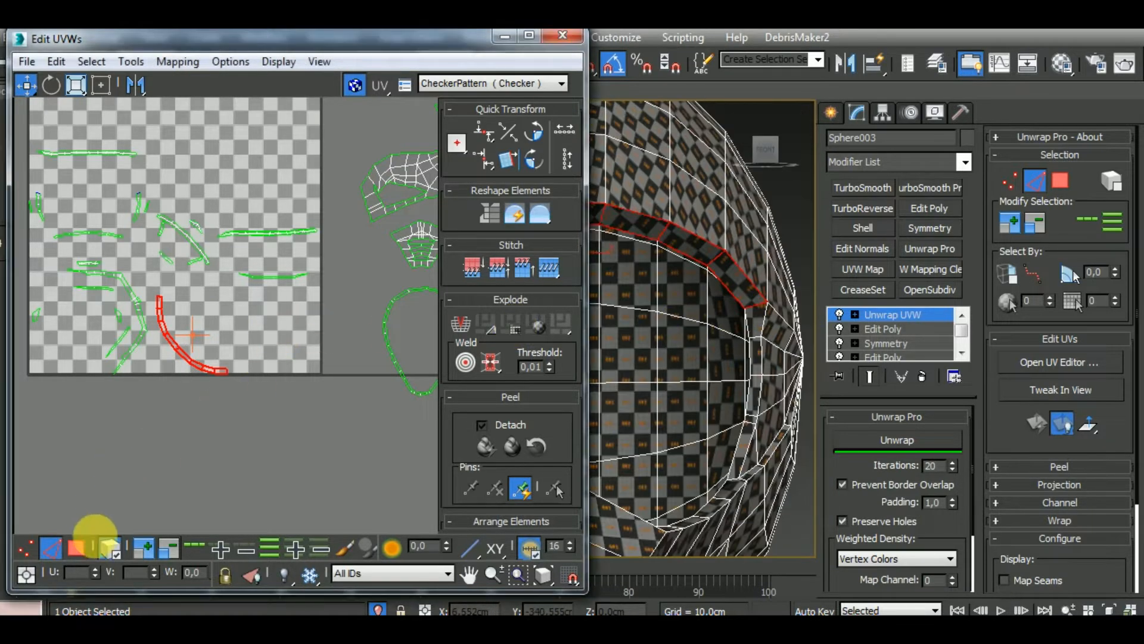
# Stitch the matching short strips onto both ends of the curved visor strip and undo the stitch that attaches the long bent strip
pyautogui.scroll(6, 238, 414)
pyautogui.click(223, 391)
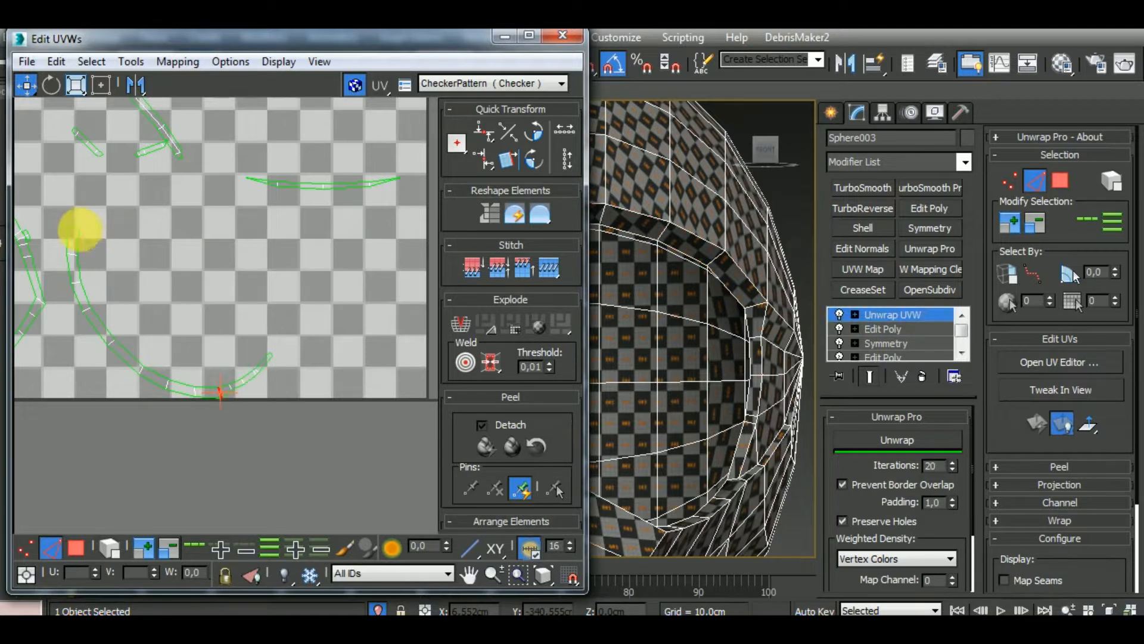
pyautogui.click(73, 228)
pyautogui.scroll(4, 281, 349)
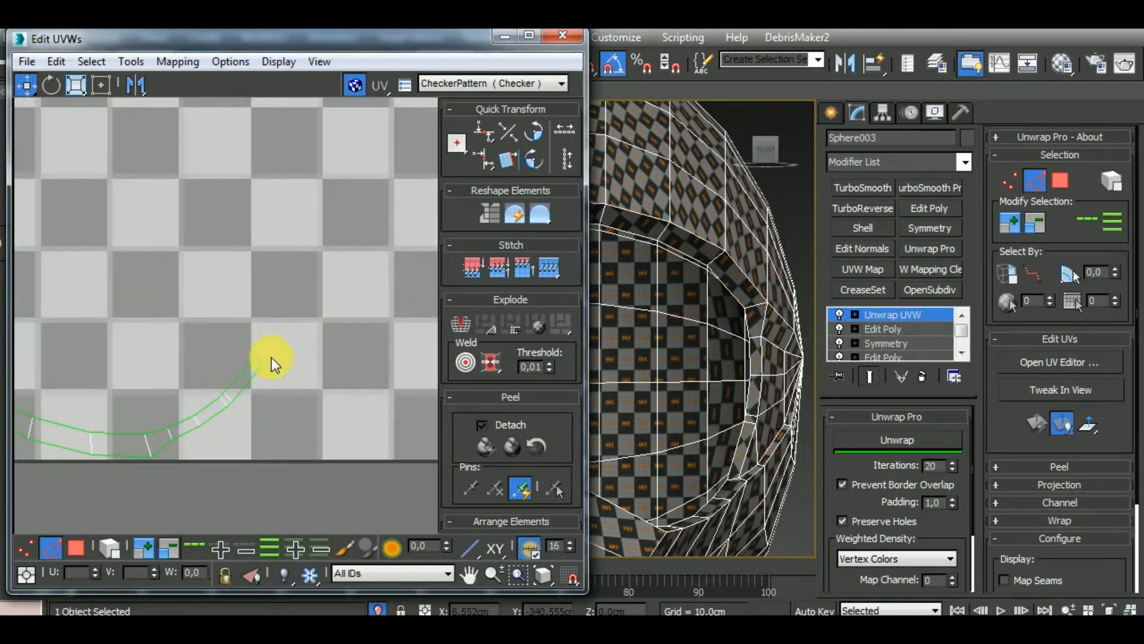
pyautogui.scroll(-5, 295, 366)
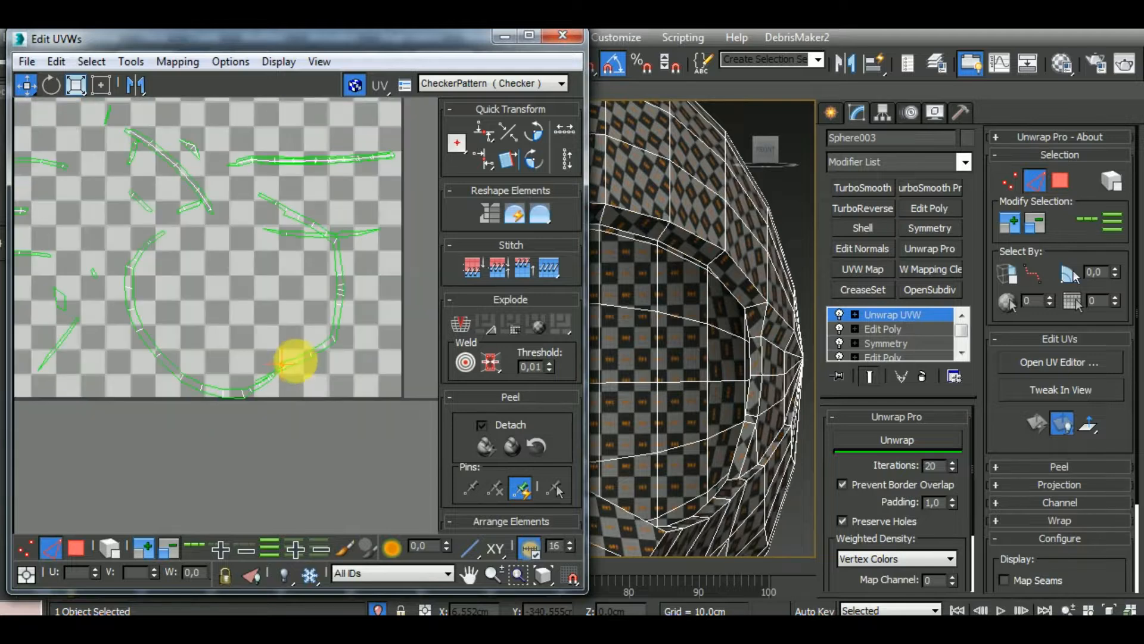
pyautogui.moveTo(705, 382); pyautogui.dragTo(725, 328, button='middle')
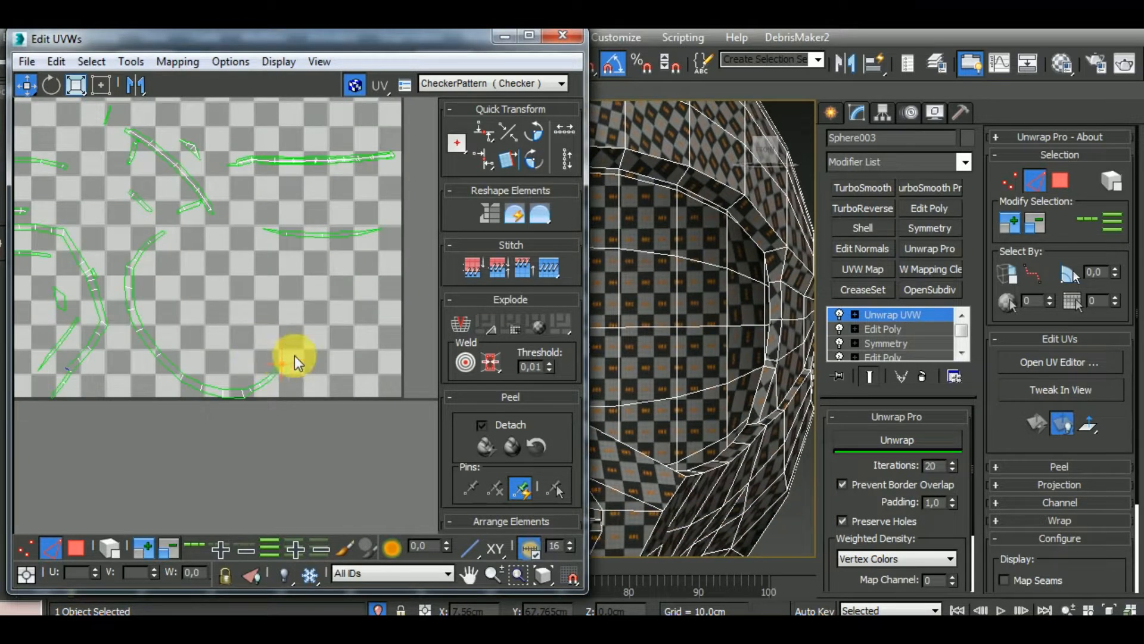
pyautogui.scroll(-2, 295, 355)
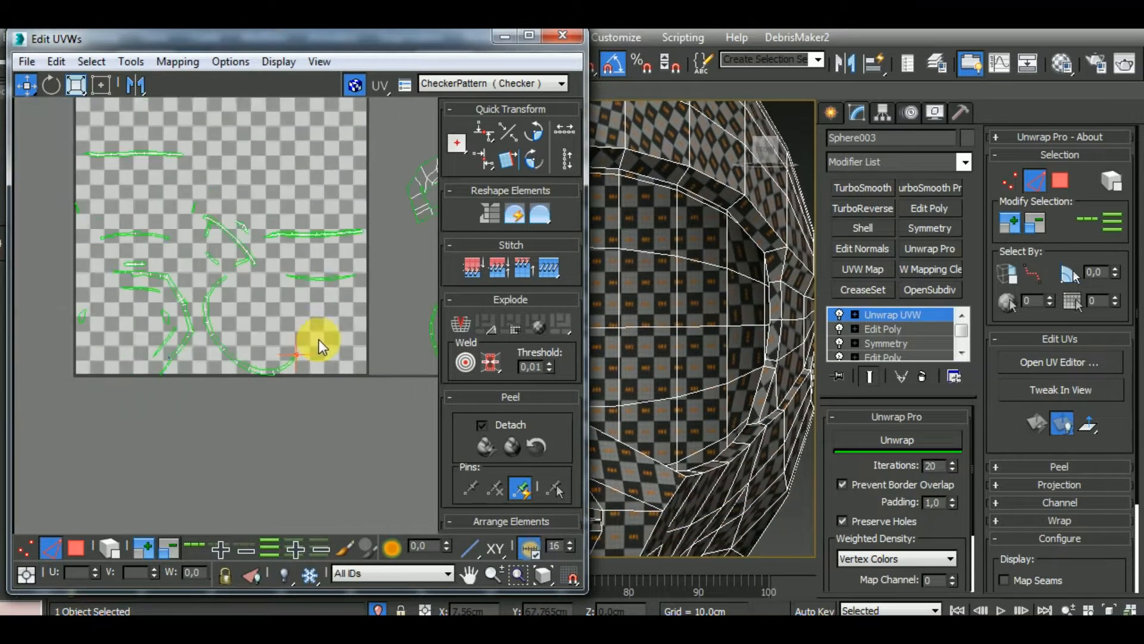
# Relax the extended visor strip with Unwrap Pro, rotate it into an upright arch and place it below the loops
pyautogui.click(241, 359)
pyautogui.click(893, 445)
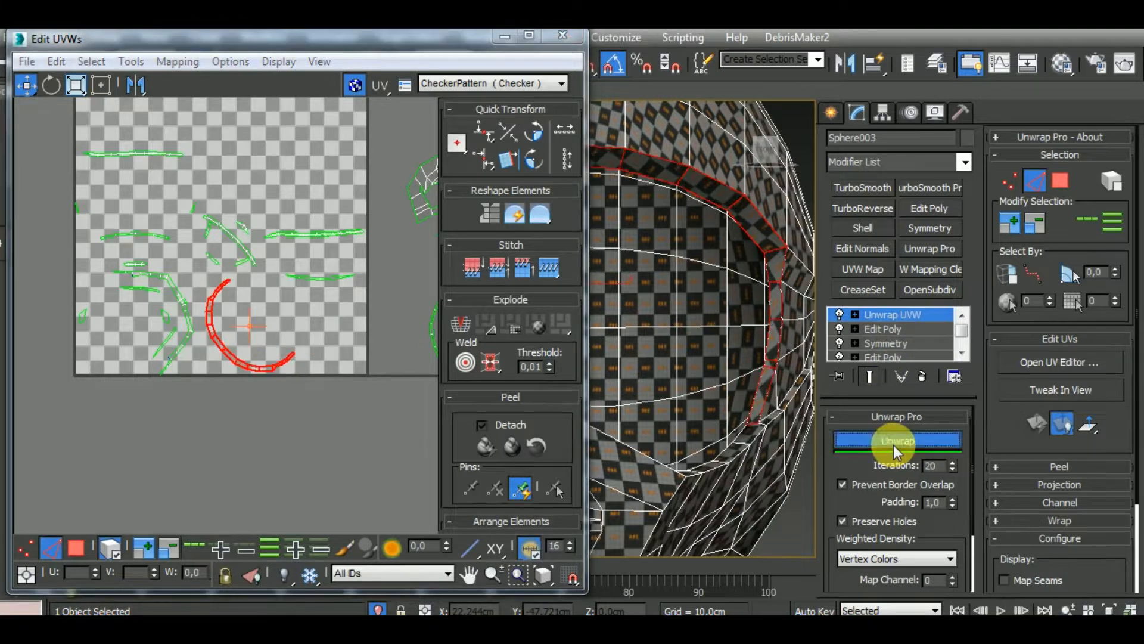
pyautogui.scroll(-3, 264, 314)
pyautogui.click(52, 85)
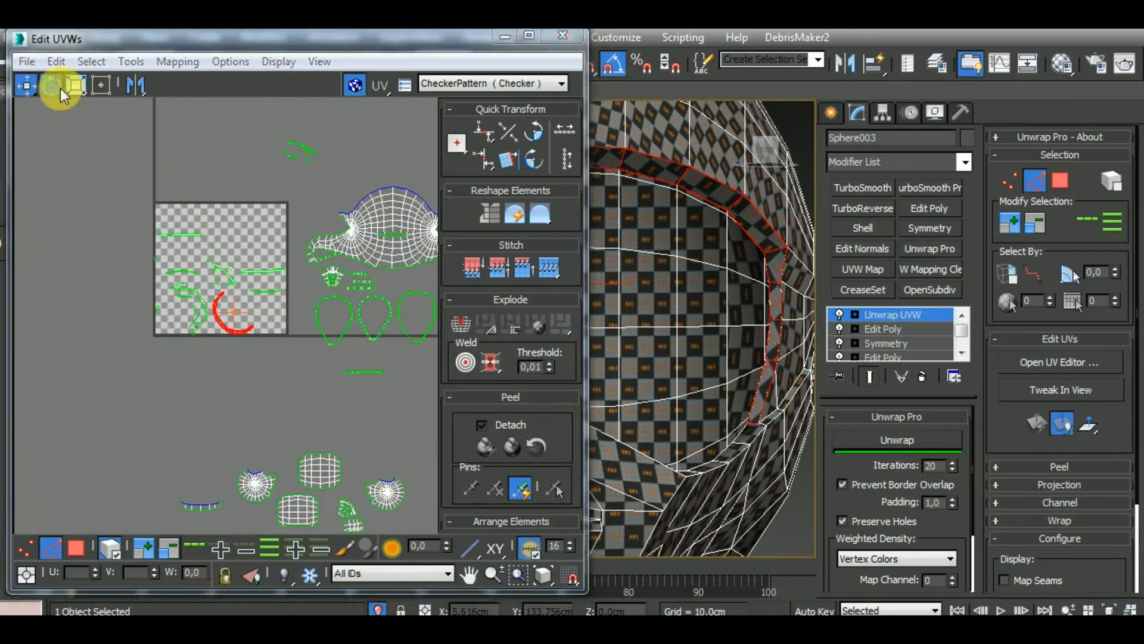
pyautogui.moveTo(238, 308); pyautogui.dragTo(380, 377)
pyautogui.click(27, 85)
pyautogui.click(258, 306)
# Move the leftover straight strip back into the UV tile and check where it lies on the helmet's lower rim
pyautogui.click(380, 376)
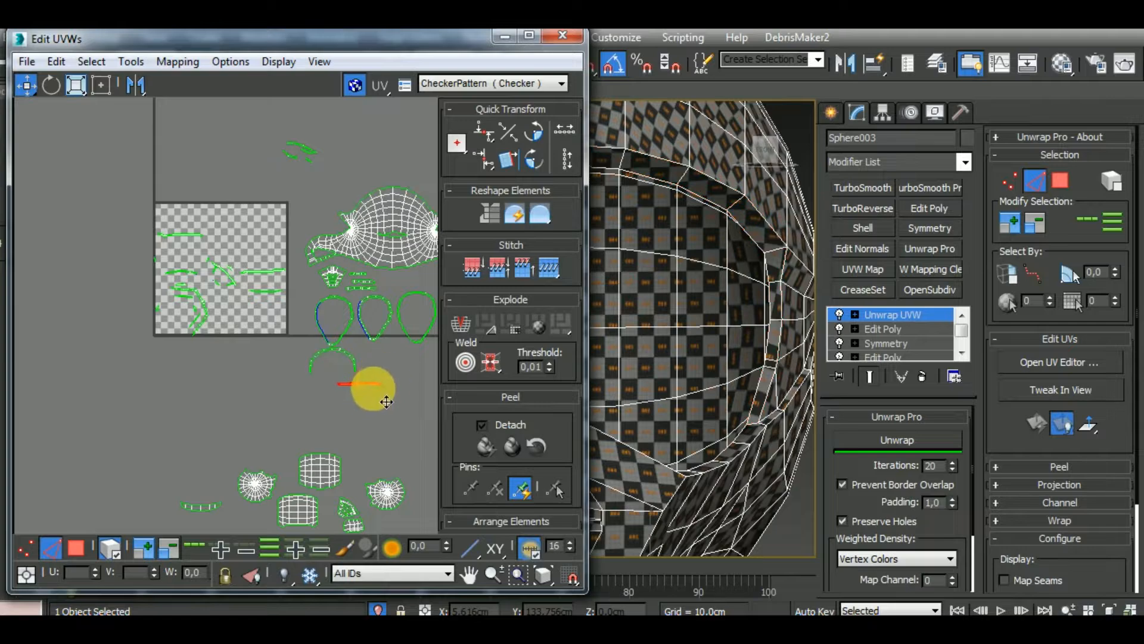
pyautogui.click(253, 323)
pyautogui.scroll(-8, 723, 376)
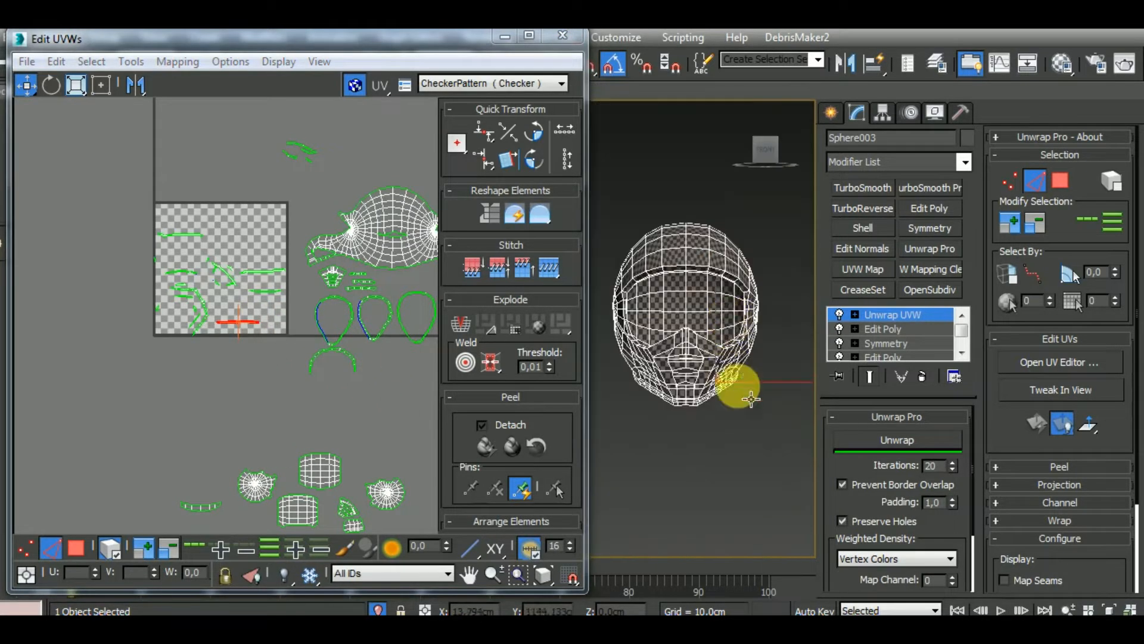
pyautogui.keyDown('alt'); pyautogui.moveTo(739, 386); pyautogui.dragTo(741, 357, button='middle'); pyautogui.keyUp('alt')
pyautogui.scroll(6, 708, 435)
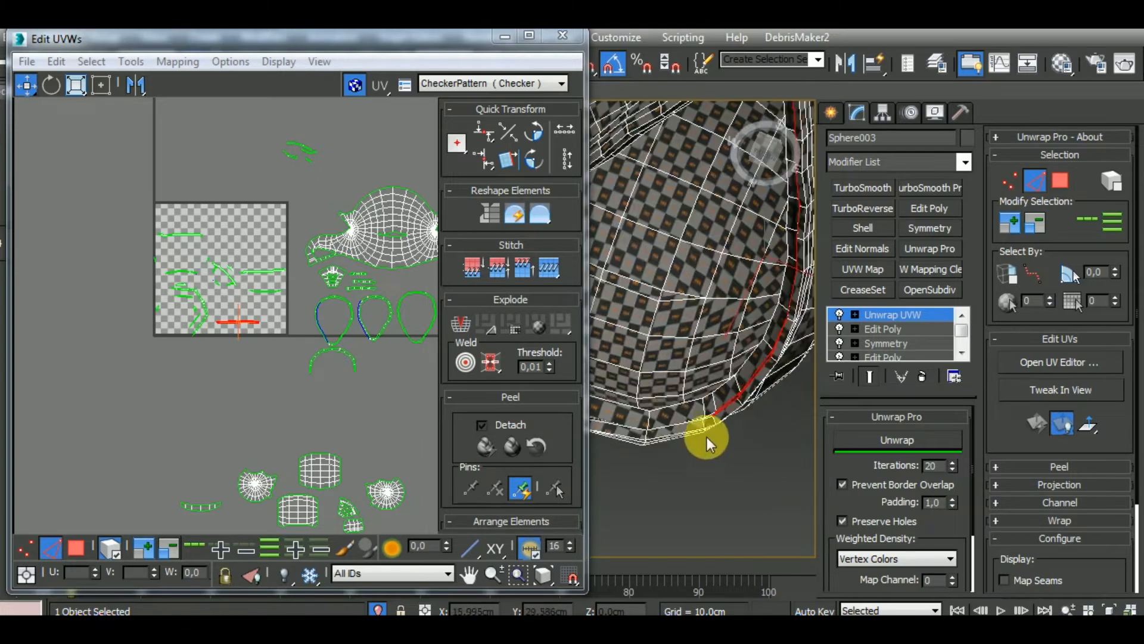
pyautogui.scroll(-6, 731, 409)
pyautogui.keyDown('alt'); pyautogui.moveTo(736, 413); pyautogui.dragTo(828, 478, button='middle'); pyautogui.keyUp('alt')
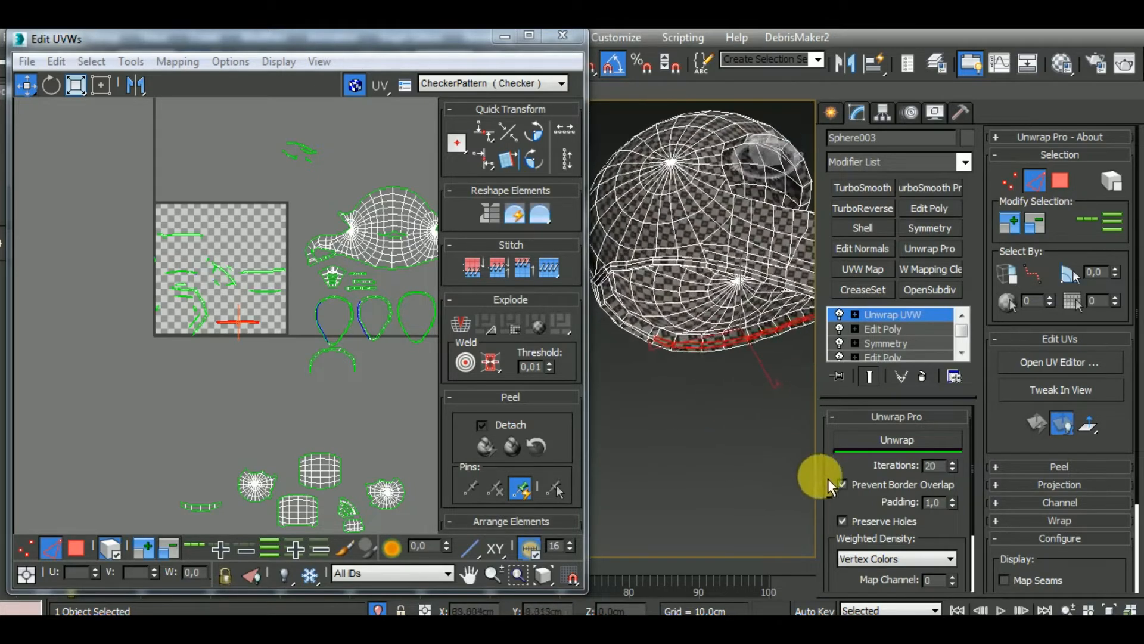
pyautogui.scroll(5, 654, 334)
pyautogui.scroll(6, 246, 372)
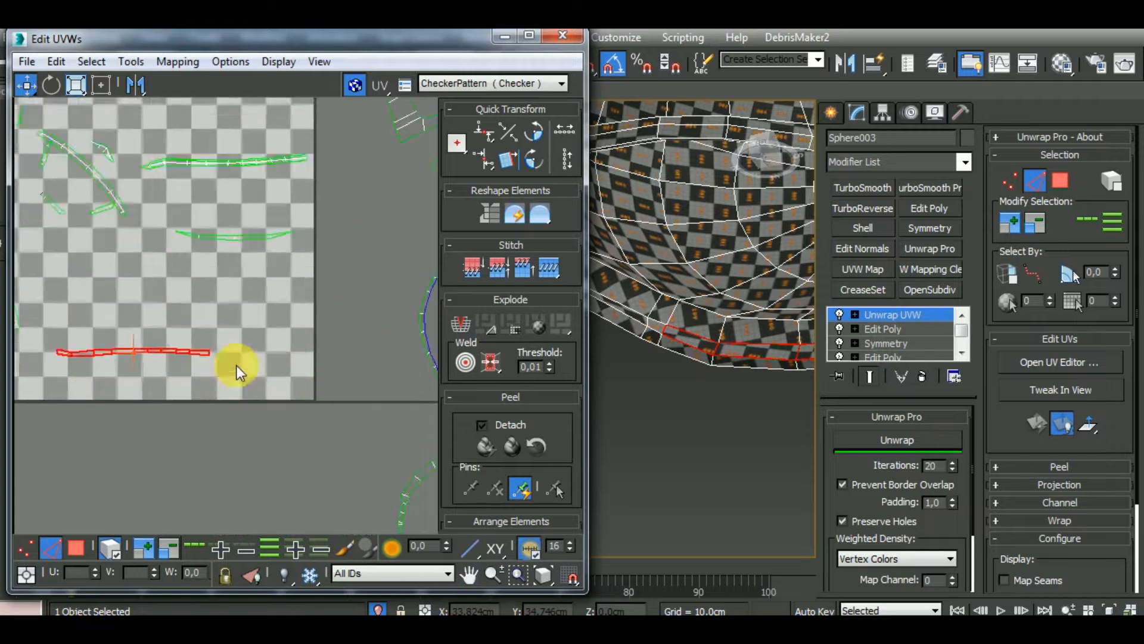
# Stitch the adjoining rim strips one after another onto the right end of the straight strip
pyautogui.click(230, 376)
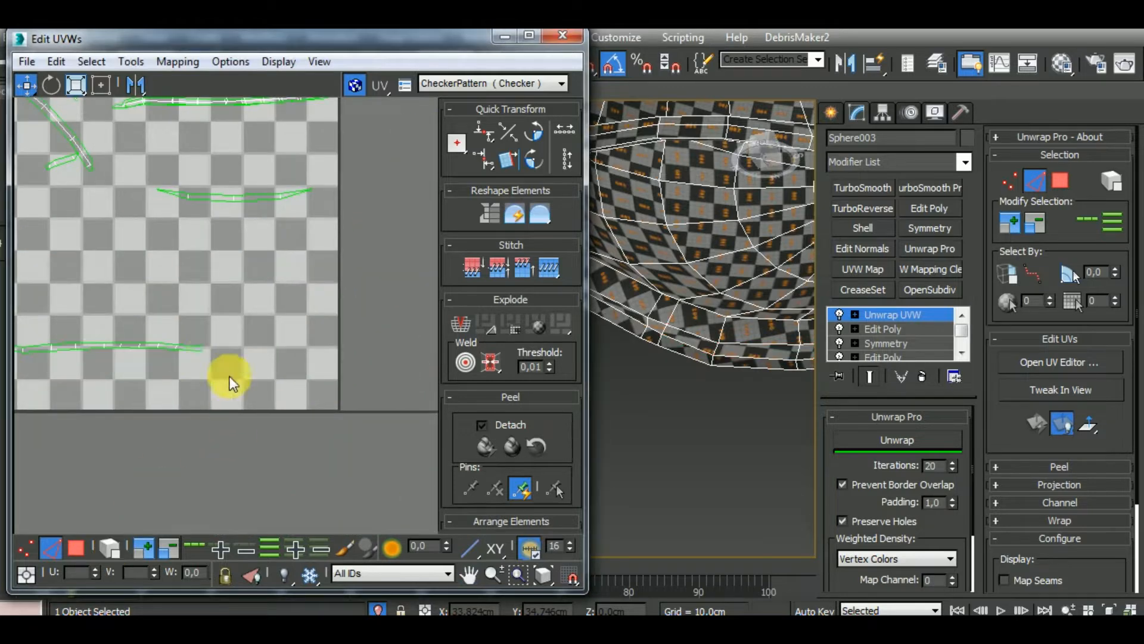
pyautogui.click(202, 347)
pyautogui.scroll(5, 206, 355)
pyautogui.press('s')
pyautogui.scroll(-1, 220, 370)
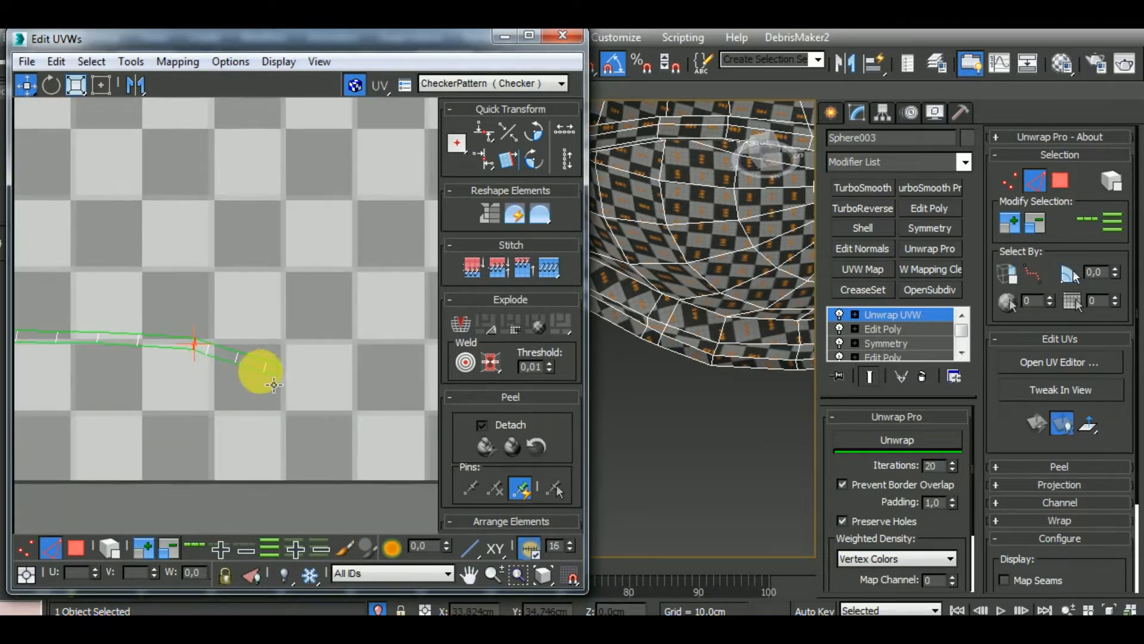
pyautogui.scroll(-5, 269, 411)
pyautogui.moveTo(263, 406); pyautogui.dragTo(262, 383, button='middle')
pyautogui.scroll(4, 306, 405)
pyautogui.moveTo(335, 427); pyautogui.dragTo(270, 370, button='middle')
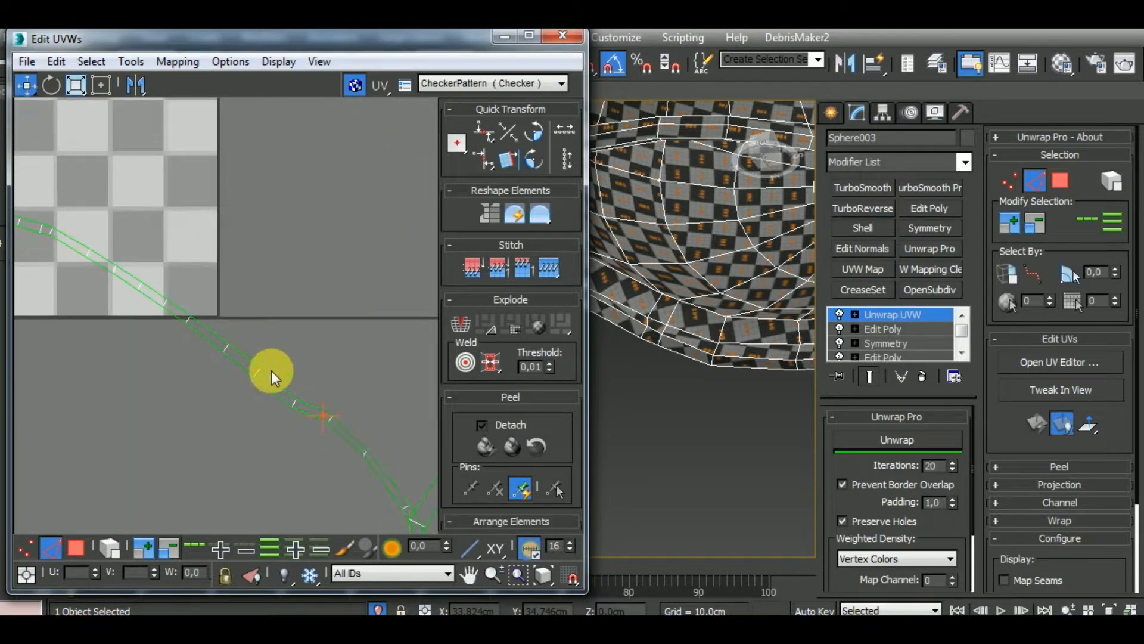
# Stitch the remaining rim piece at the strip's left end to close it into a loop
pyautogui.scroll(-6, 271, 371)
pyautogui.scroll(10, 124, 324)
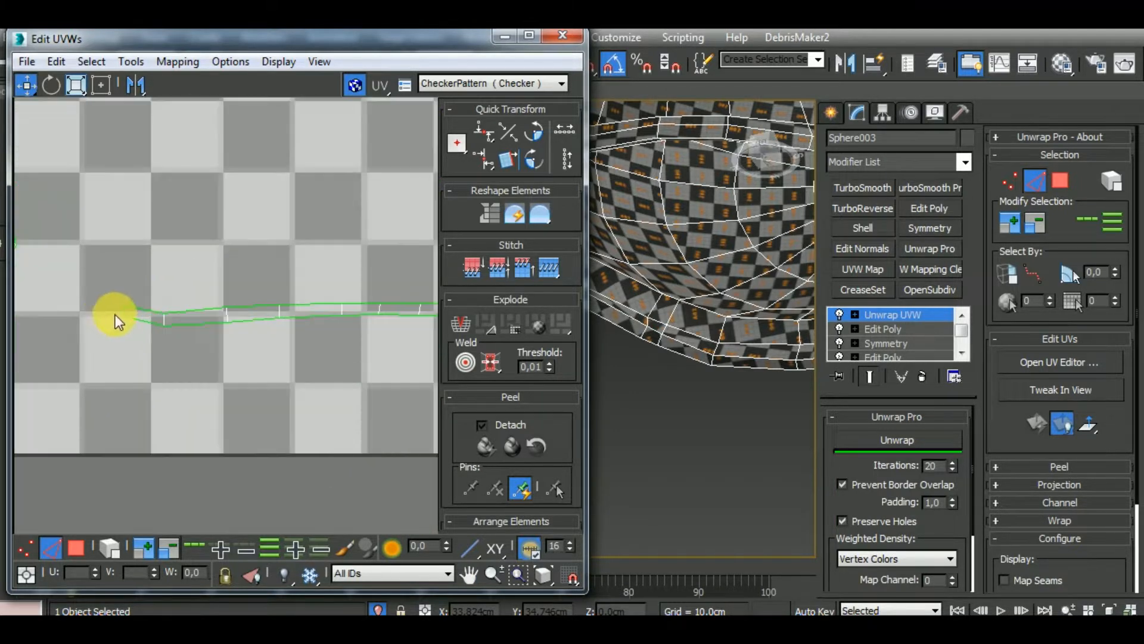
pyautogui.scroll(-10, 216, 319)
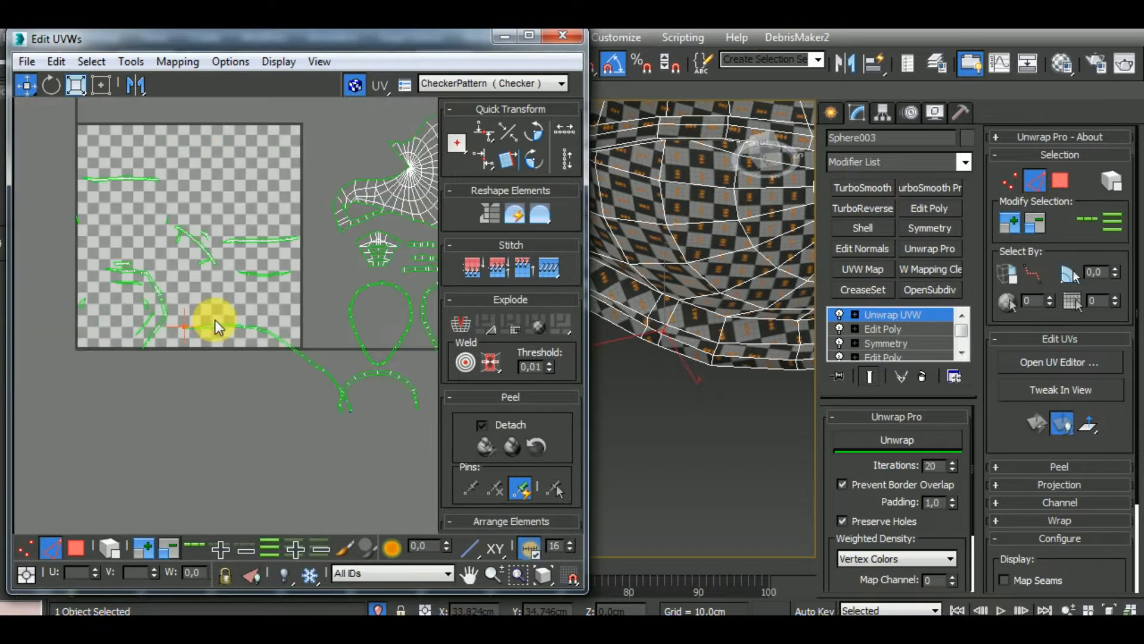
pyautogui.hotkey('ctrl', 'w')
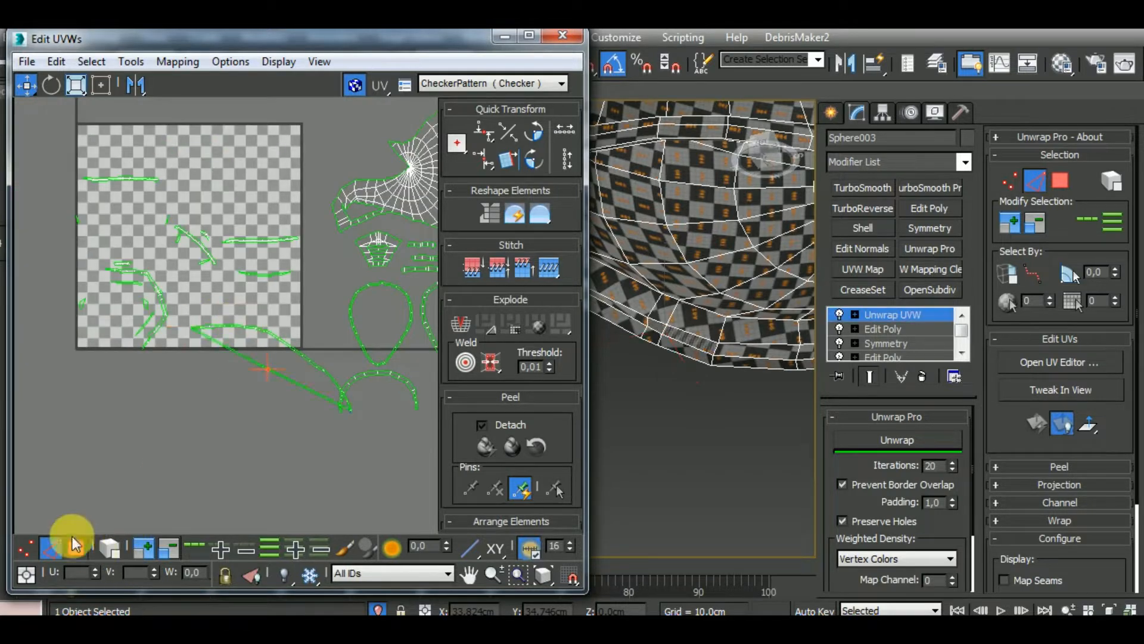
# Select the whole newly closed rim loop and relax it with Unwrap Pro
pyautogui.click(108, 547)
pyautogui.click(304, 356)
pyautogui.click(894, 384)
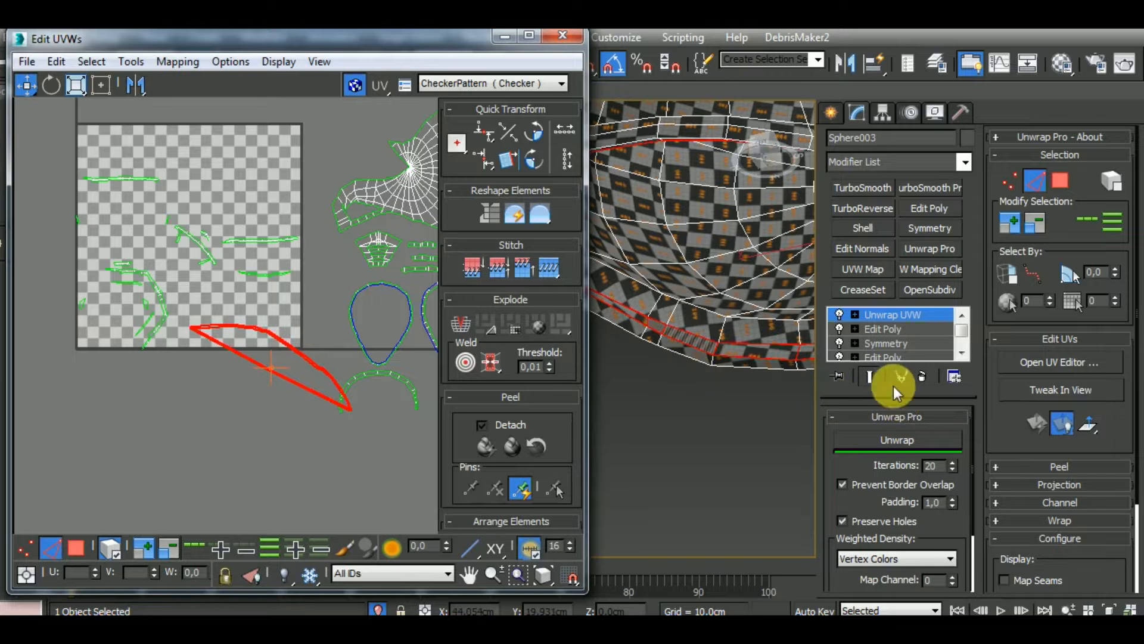
pyautogui.click(911, 440)
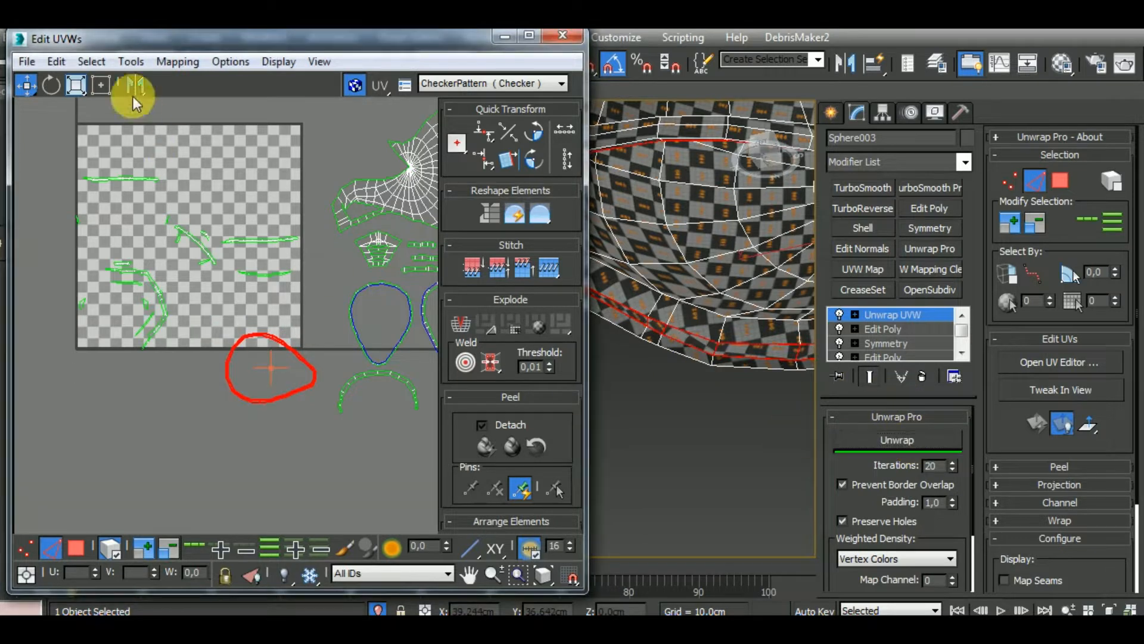
# Rotate the relaxed rim loop upright and place it in line with the other loops
pyautogui.click(53, 85)
pyautogui.moveTo(294, 354); pyautogui.dragTo(402, 385)
pyautogui.moveTo(298, 334); pyautogui.dragTo(332, 303)
pyautogui.click(30, 90)
pyautogui.scroll(-2, 221, 355)
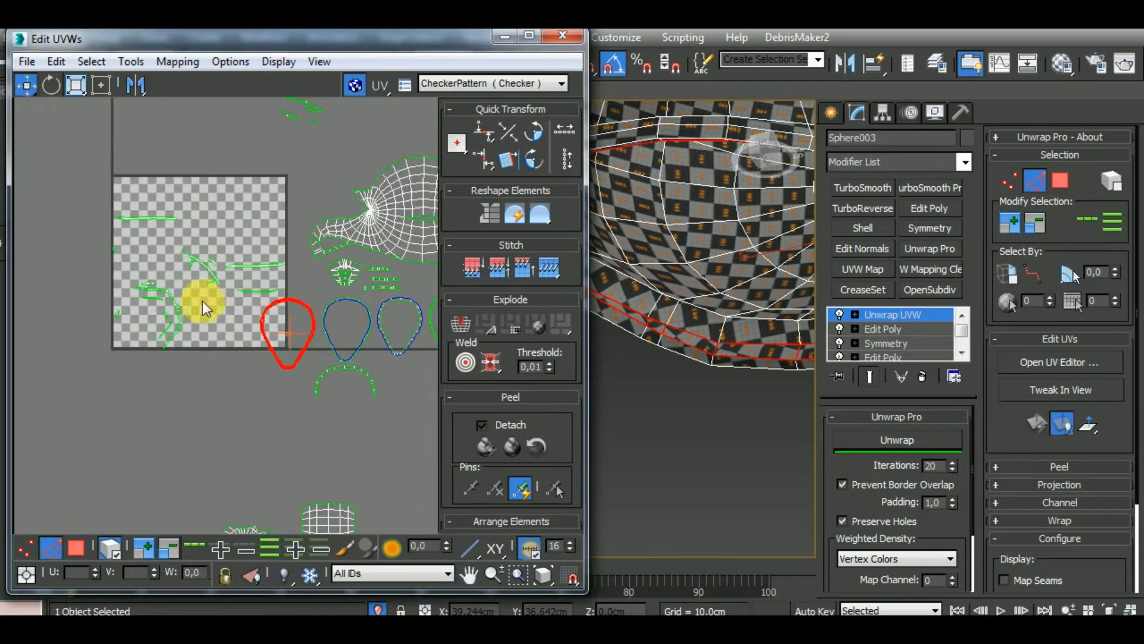
# Select the small curved strips above the UV tile and examine where they lie on the helmet
pyautogui.scroll(-1, 143, 202)
pyautogui.click(265, 134)
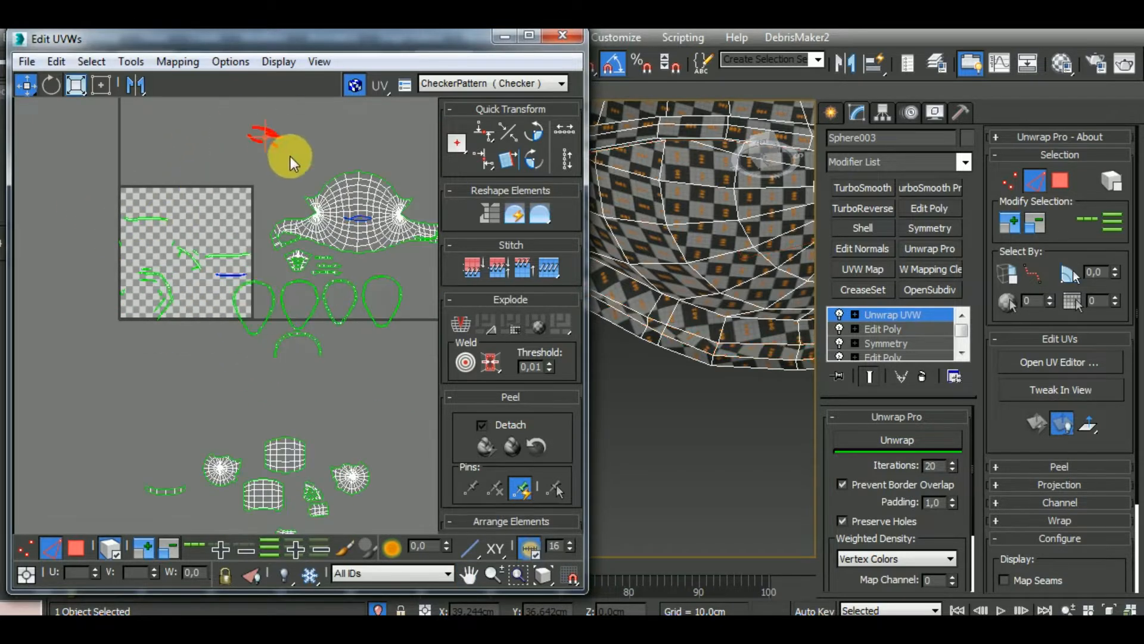
pyautogui.scroll(-3, 716, 387)
pyautogui.keyDown('alt'); pyautogui.moveTo(756, 404); pyautogui.dragTo(407, 489, button='middle'); pyautogui.keyUp('alt')
pyautogui.moveTo(728, 317); pyautogui.dragTo(765, 415, button='middle')
pyautogui.scroll(5, 689, 312)
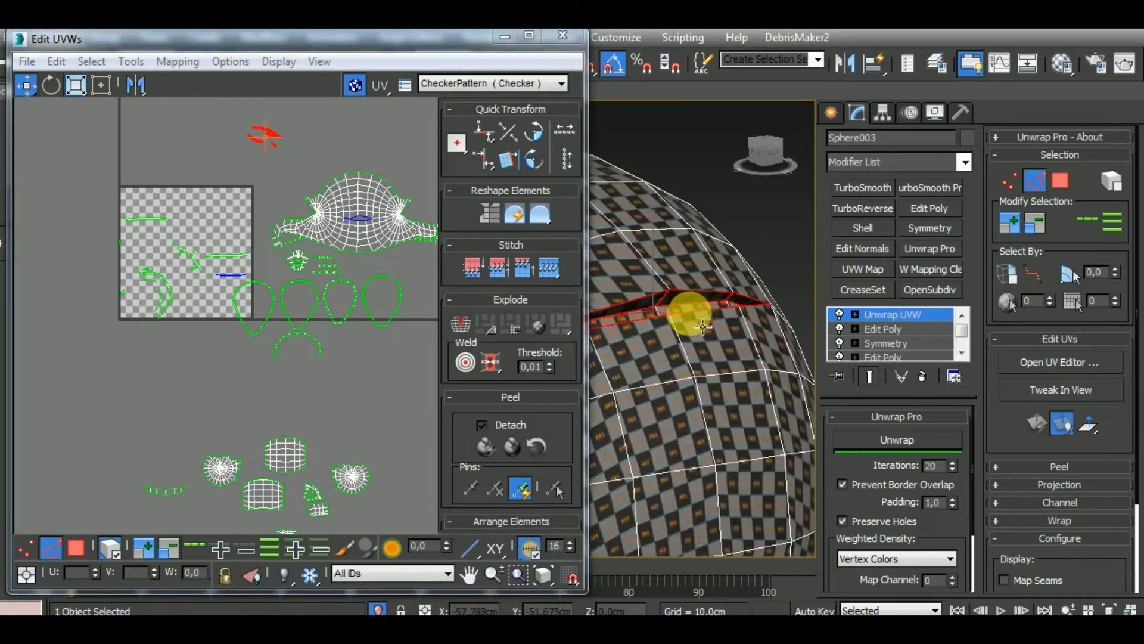
# Stitch the matching bent strip onto the right end of the lower-left small strip above the UV tile
pyautogui.moveTo(329, 179); pyautogui.dragTo(273, 297, button='middle')
pyautogui.scroll(8, 216, 260)
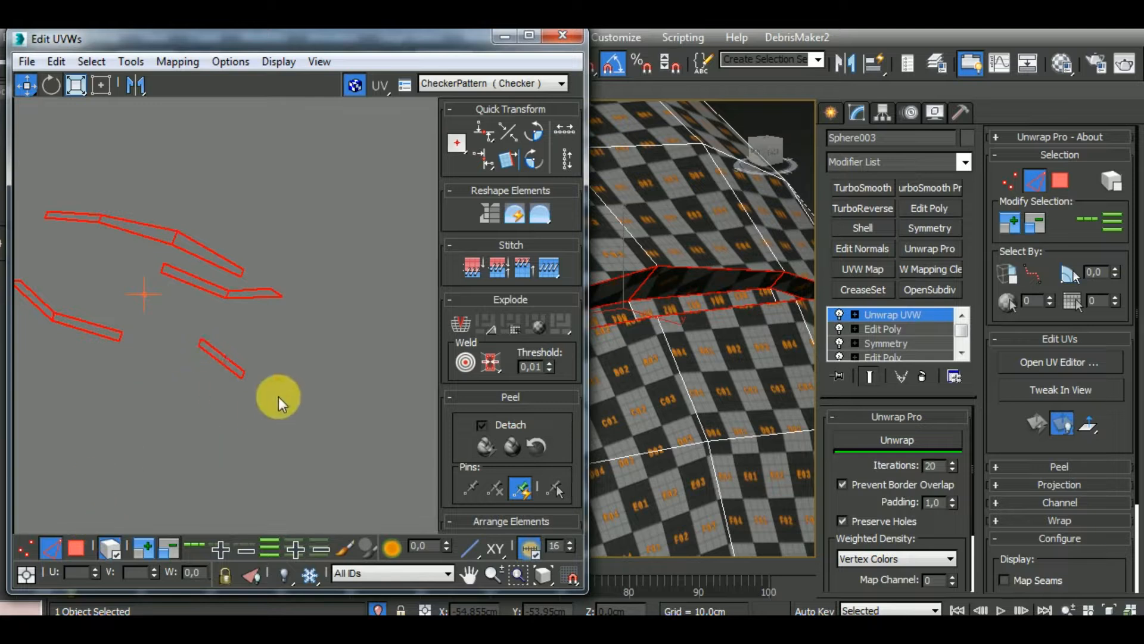
pyautogui.moveTo(278, 396); pyautogui.dragTo(303, 402, button='middle')
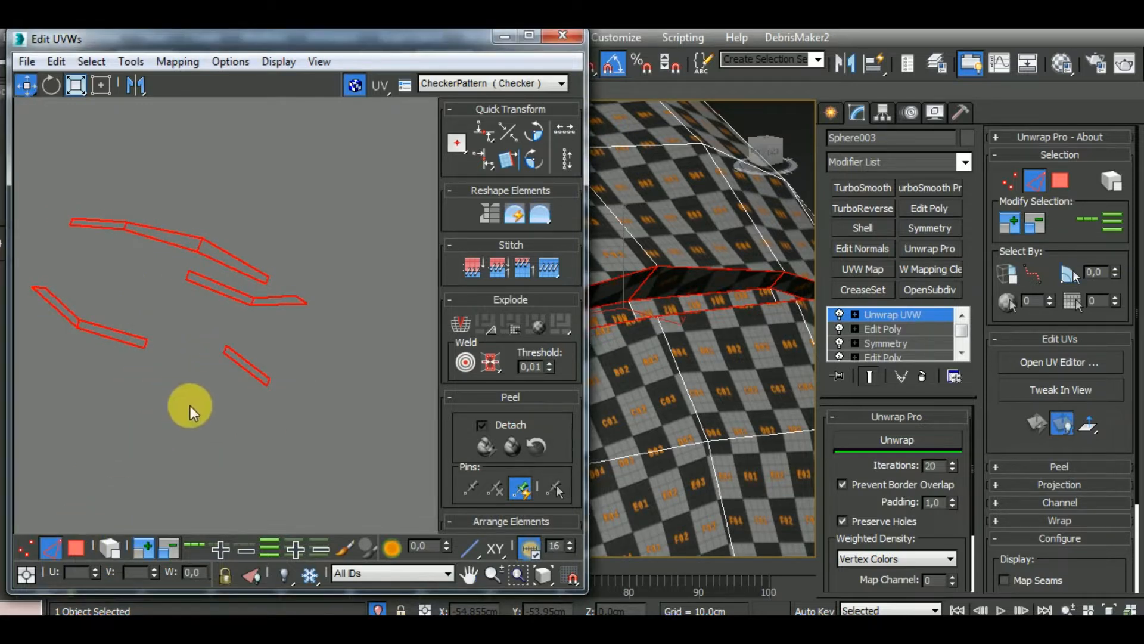
pyautogui.click(152, 350)
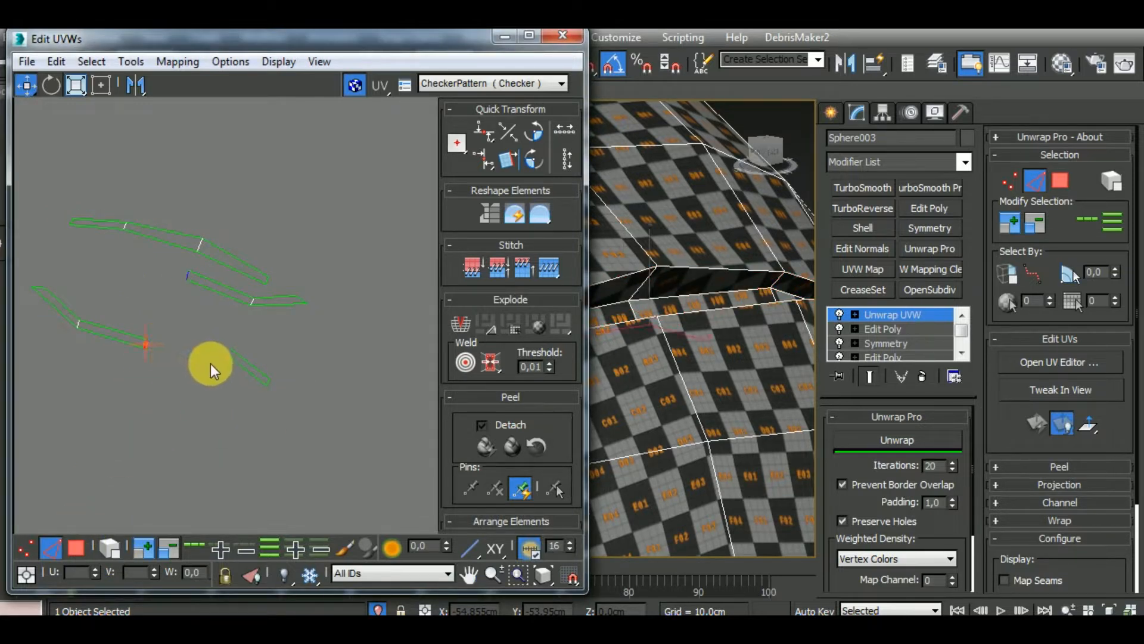
pyautogui.press('s')
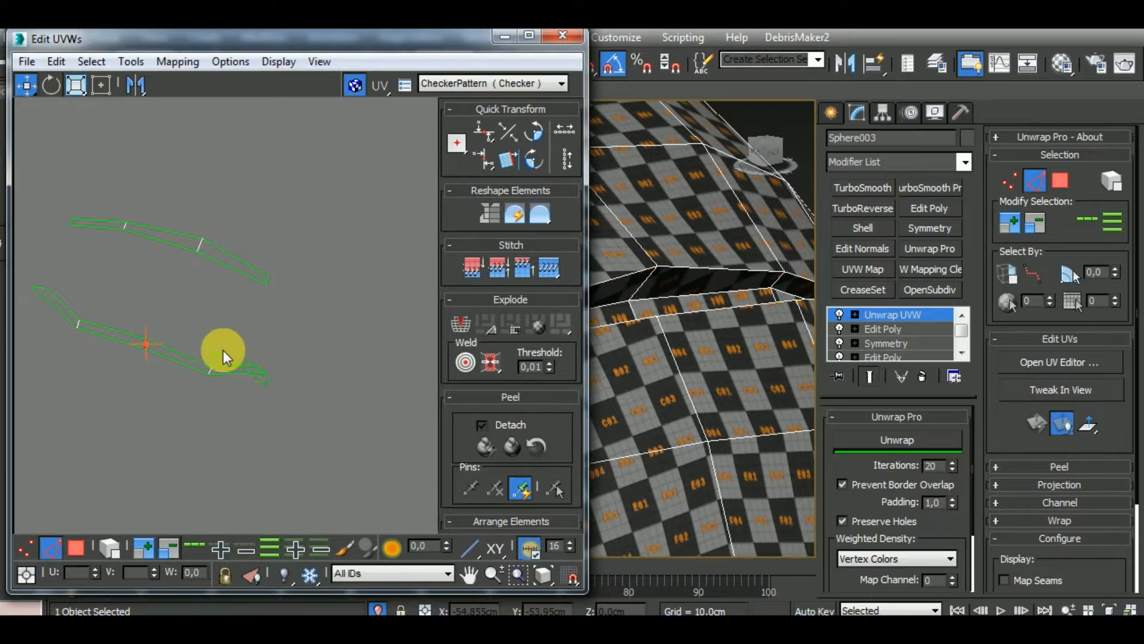
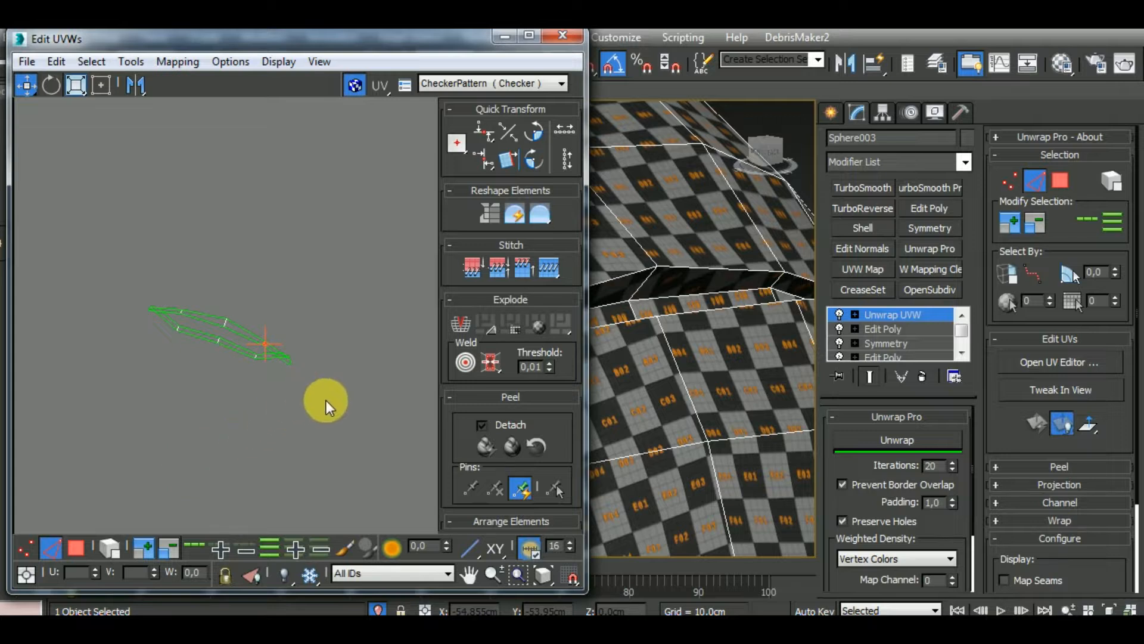
# Relax the stitched curved strips with Unwrap Pro and move the upper strip up, clear of the lower one
pyautogui.moveTo(327, 399); pyautogui.dragTo(219, 302)
pyautogui.click(903, 438)
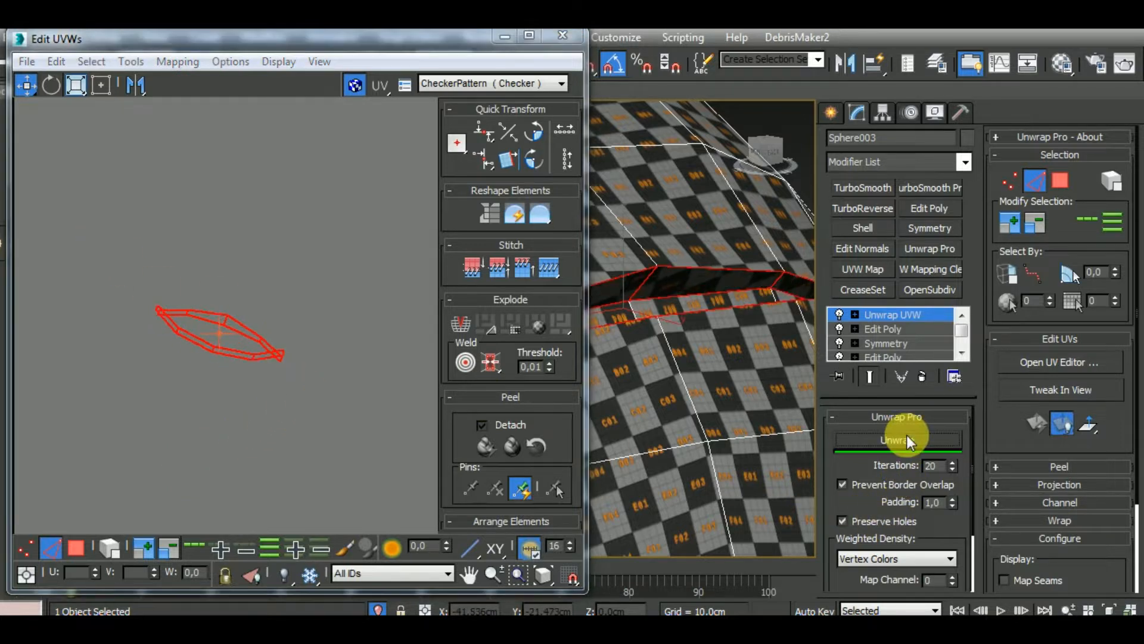
pyautogui.click(111, 547)
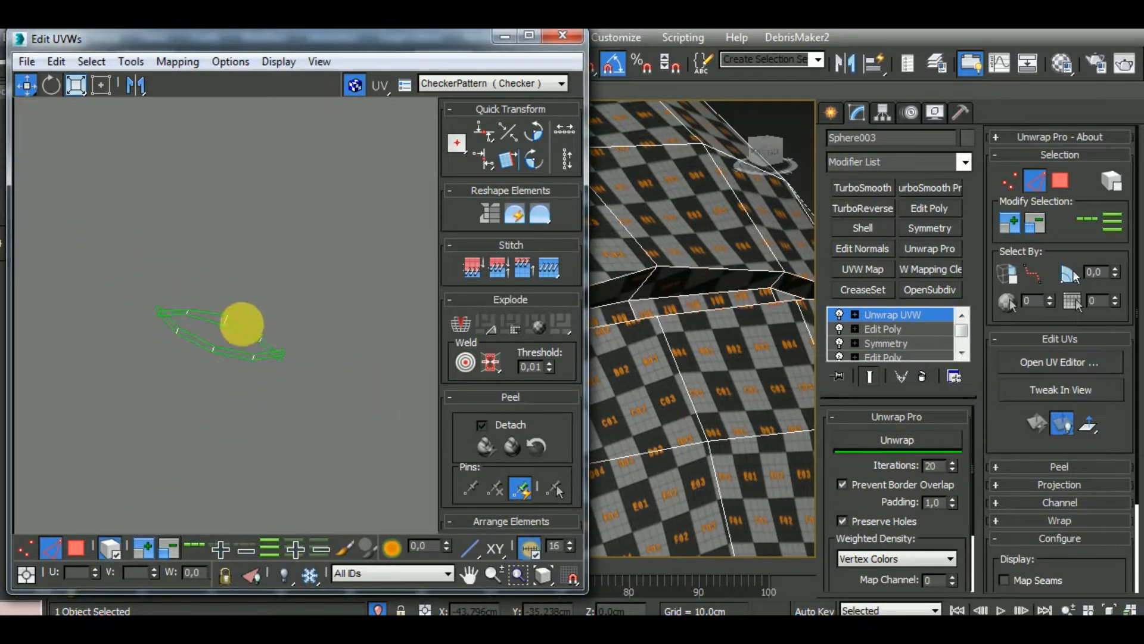
pyautogui.moveTo(256, 338); pyautogui.dragTo(261, 310)
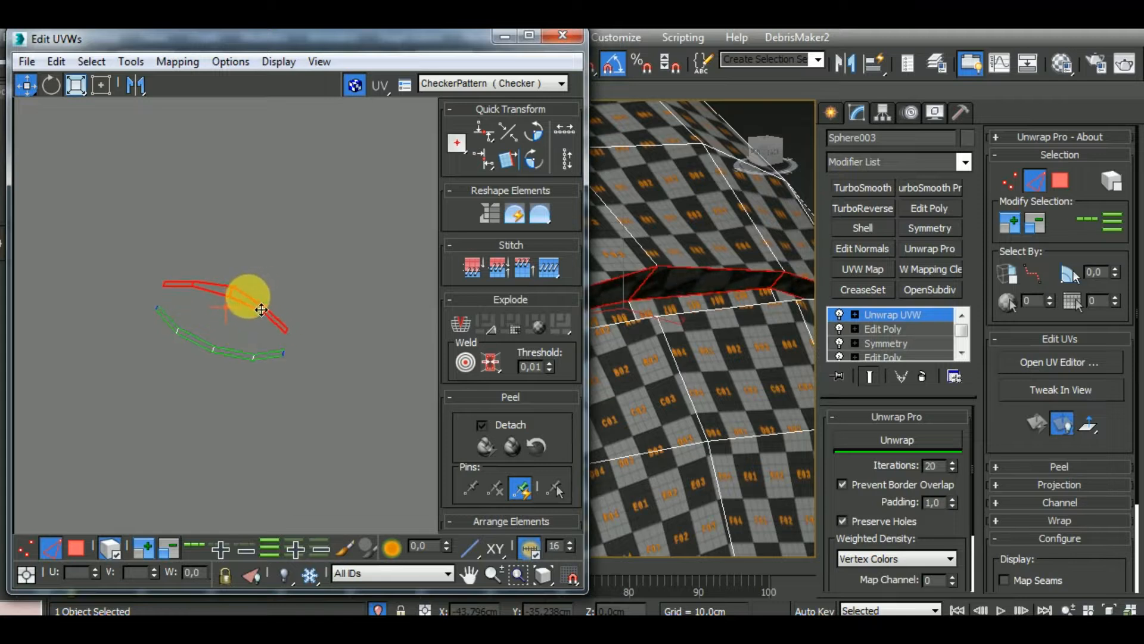
# Select both separated curved strips and rotate them together until they lie horizontally
pyautogui.moveTo(304, 274); pyautogui.dragTo(92, 319)
pyautogui.click(53, 86)
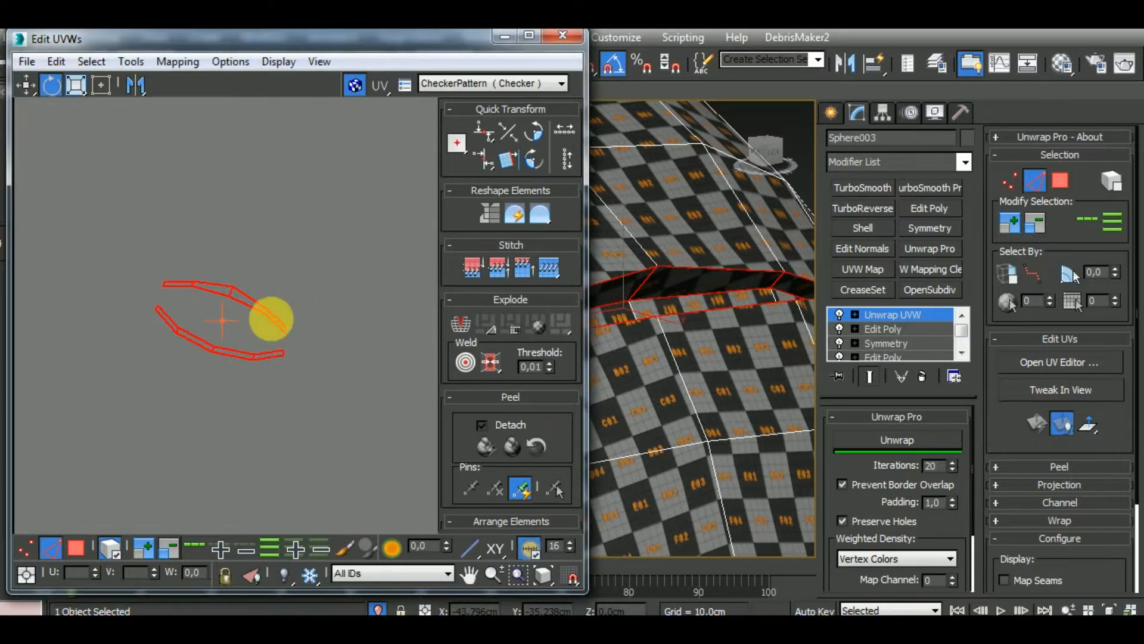
pyautogui.moveTo(281, 326)
pyautogui.mouseDown()
pyautogui.moveTo(281, 298)
pyautogui.moveTo(286, 307)
pyautogui.mouseUp()
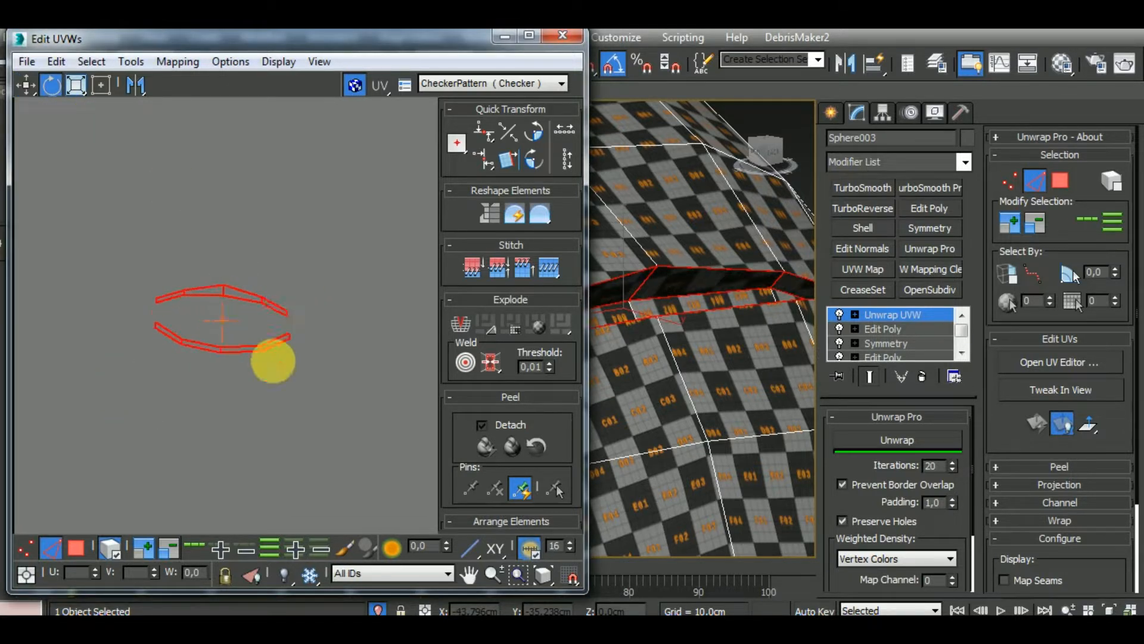
pyautogui.moveTo(267, 409); pyautogui.dragTo(283, 367, button='middle')
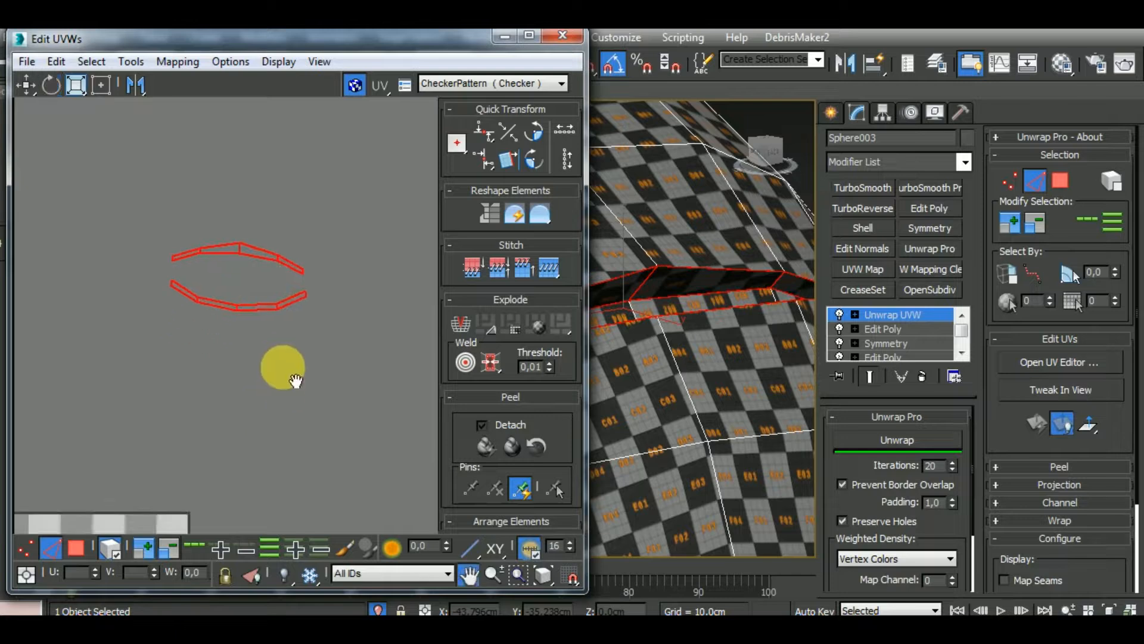
# Select the neighbouring thin strip inside the UV tile by polygon and move it outside, beside the large helmet shell
pyautogui.click(76, 547)
pyautogui.scroll(-10, 338, 356)
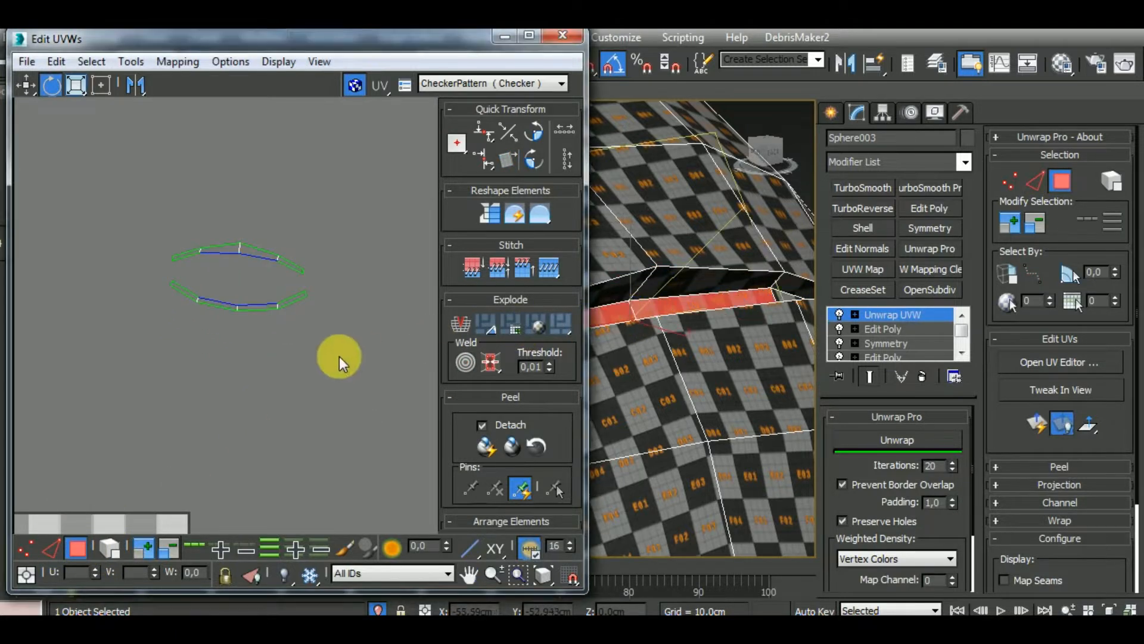
pyautogui.scroll(10, 270, 446)
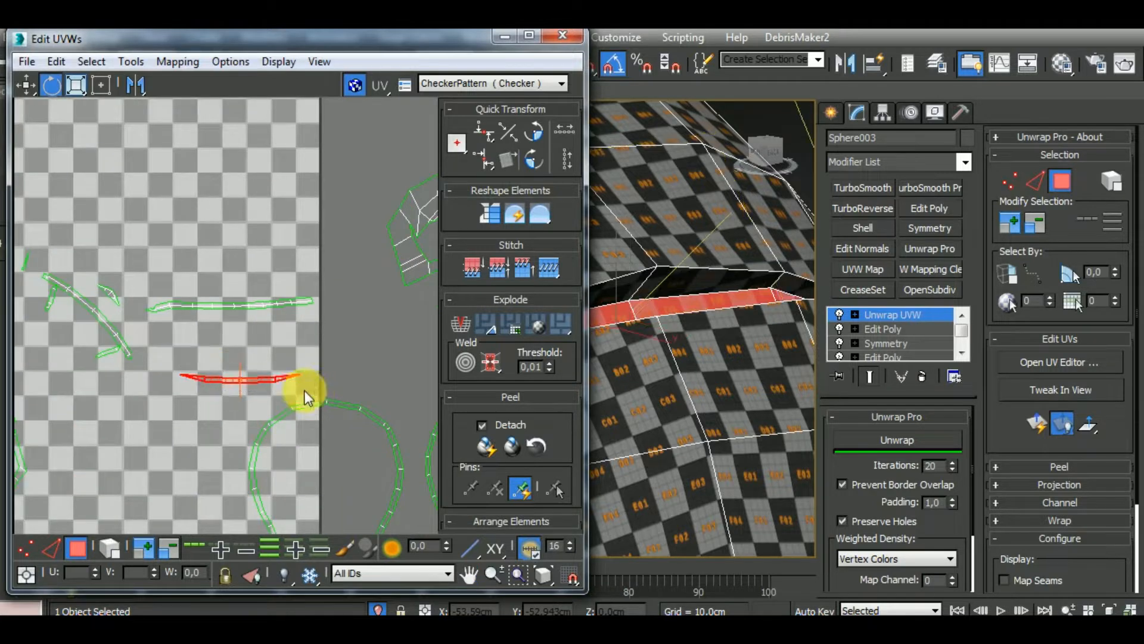
pyautogui.scroll(-3, 305, 391)
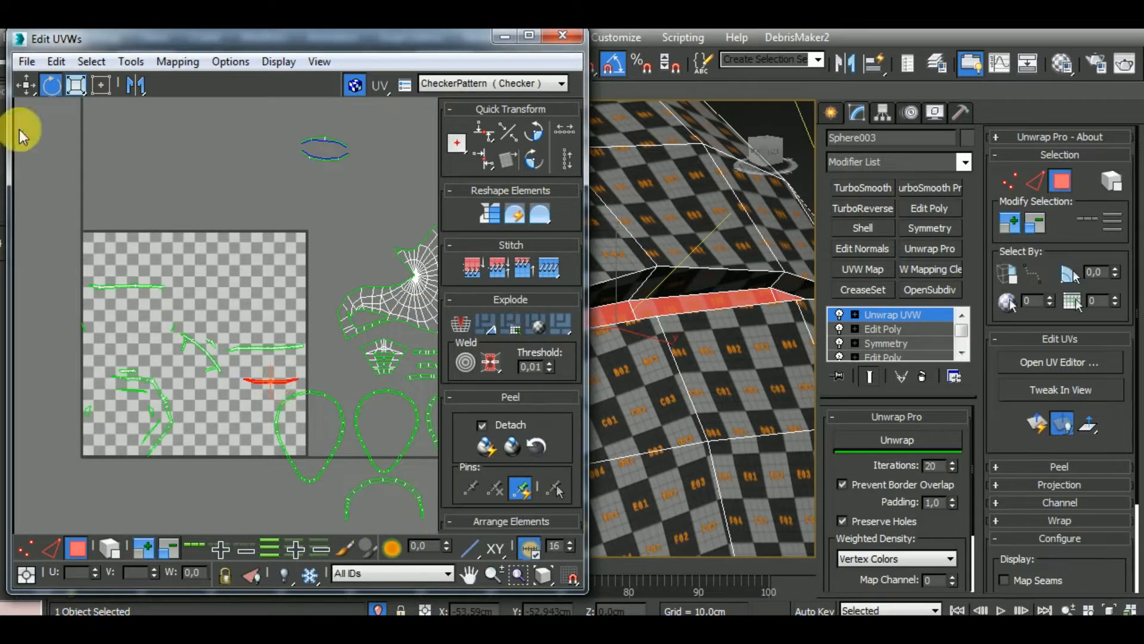
pyautogui.click(36, 84)
pyautogui.moveTo(287, 395); pyautogui.dragTo(349, 251)
pyautogui.moveTo(350, 250); pyautogui.dragTo(203, 367, button='middle')
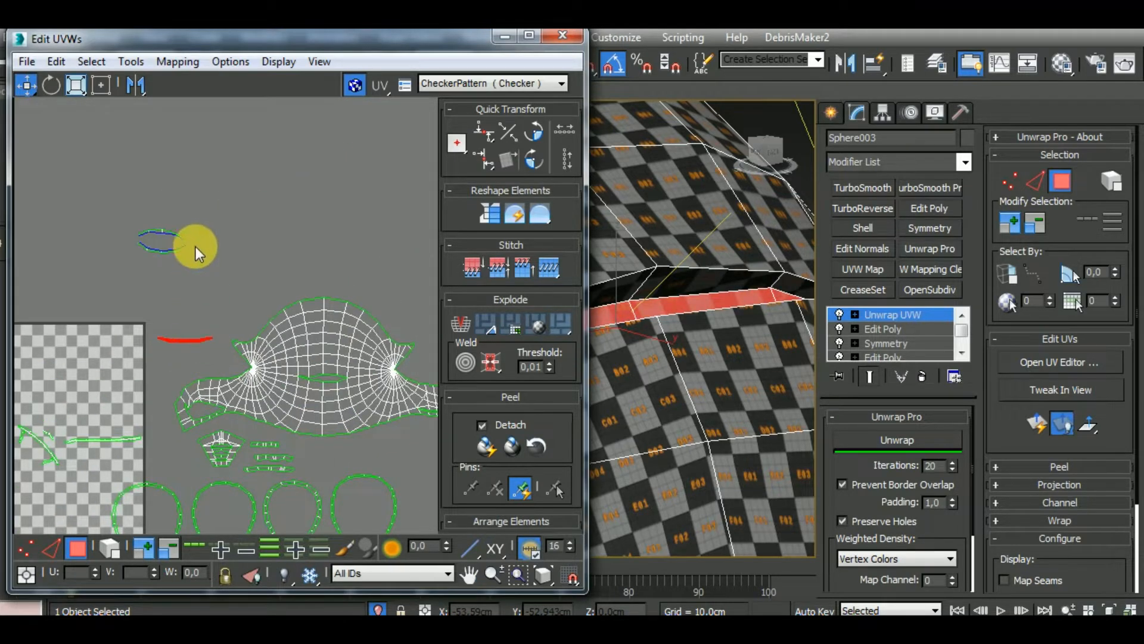
# Move the two curved strips below the large helmet shell and place the thin strip between them
pyautogui.moveTo(113, 292); pyautogui.dragTo(114, 292)
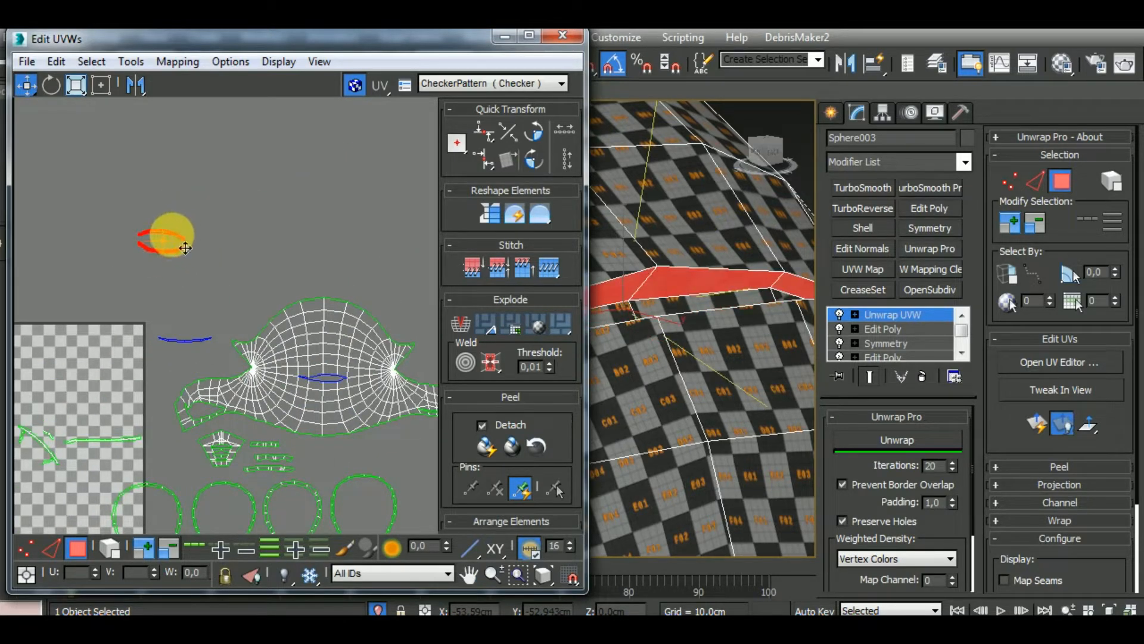
pyautogui.moveTo(174, 232); pyautogui.dragTo(348, 448)
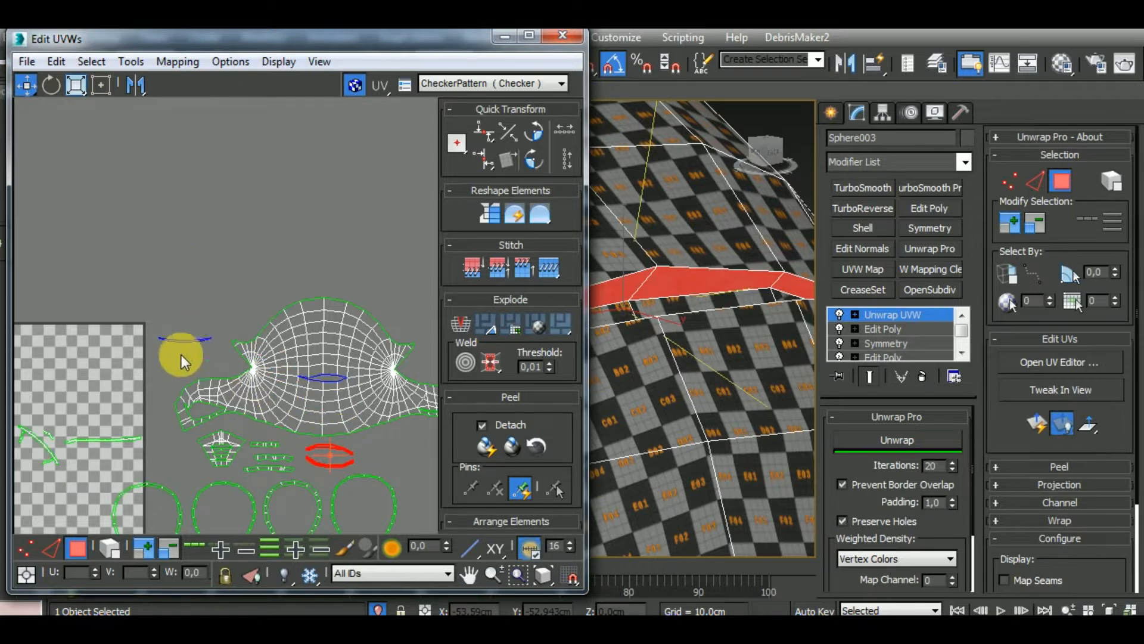
pyautogui.moveTo(181, 355); pyautogui.dragTo(359, 471)
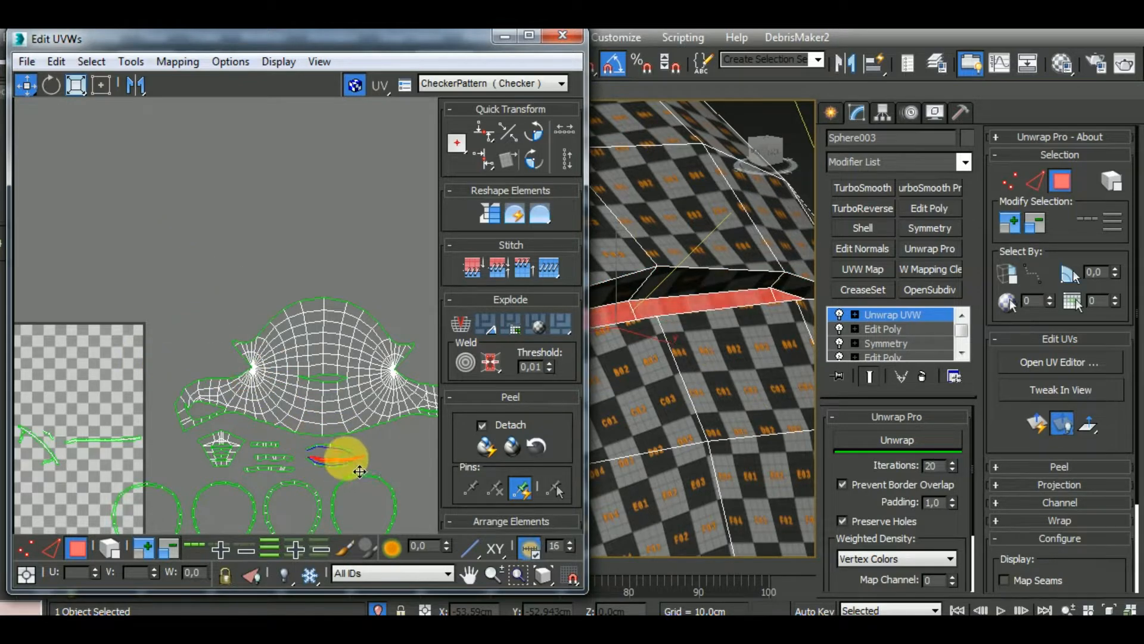
pyautogui.scroll(8, 350, 394)
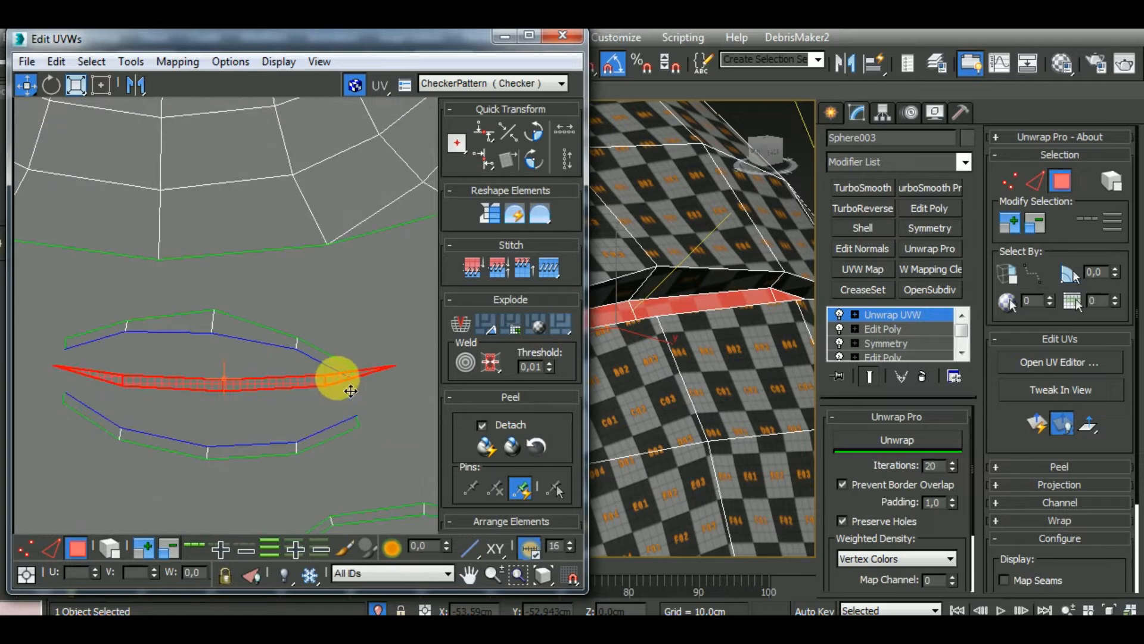
# Select the curved strips as whole elements and space them evenly above and below the thin middle strip
pyautogui.click(325, 351)
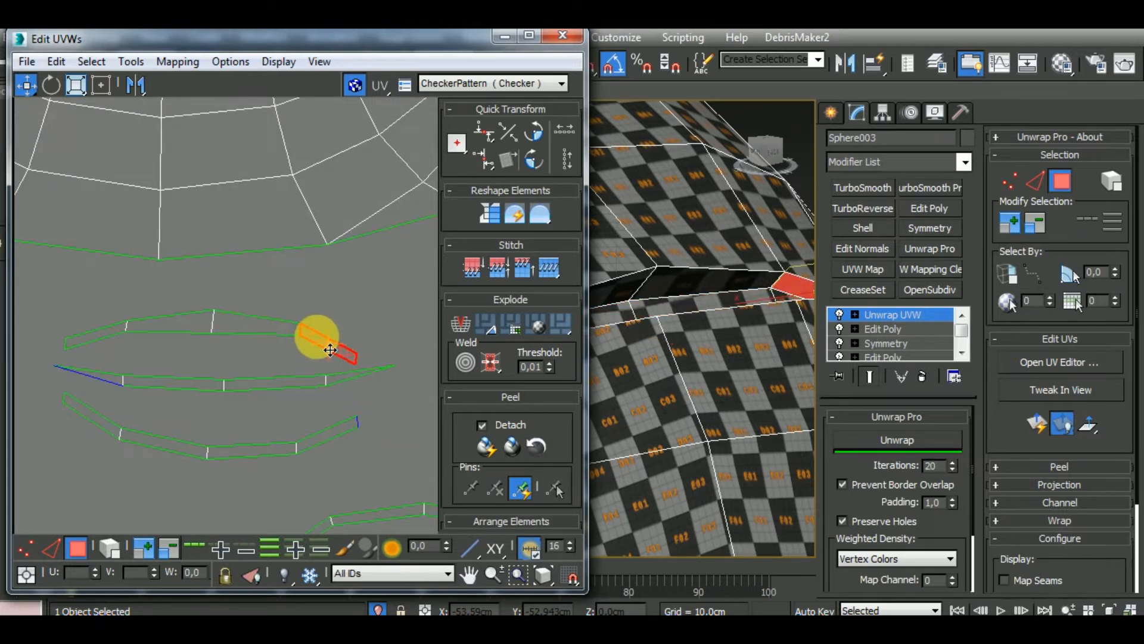
pyautogui.scroll(-2, 331, 349)
pyautogui.click(109, 547)
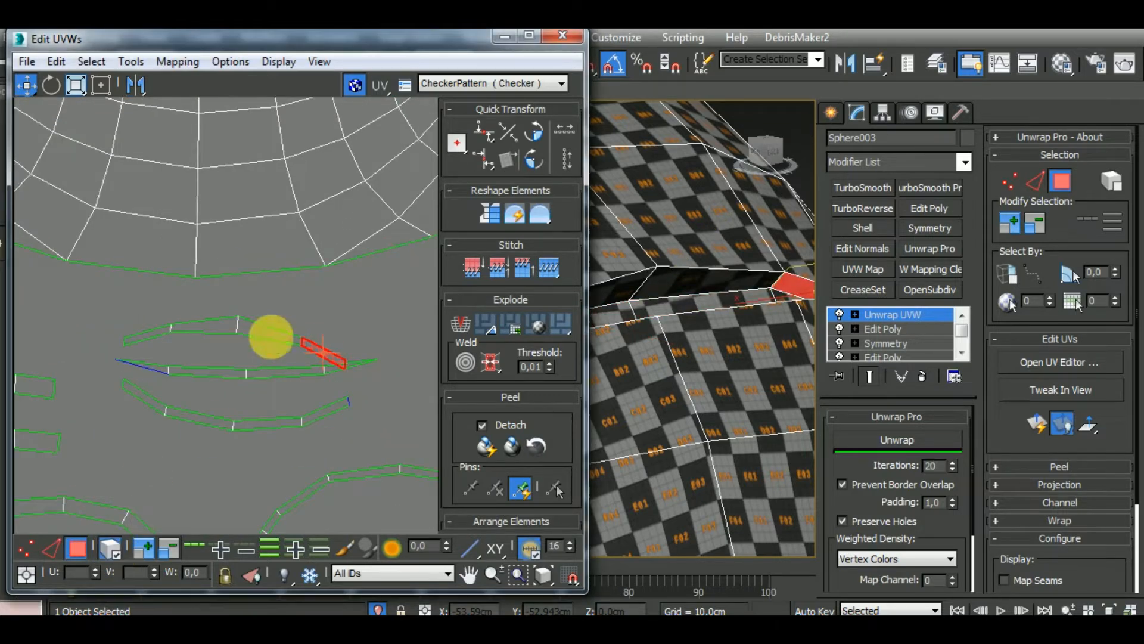
pyautogui.click(306, 345)
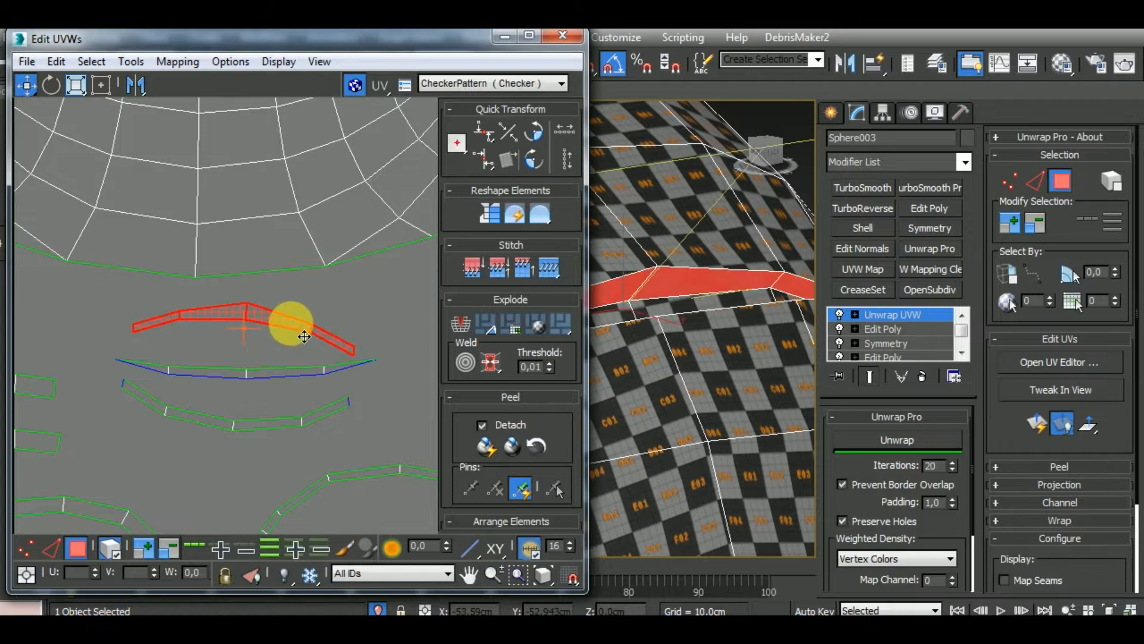
pyautogui.click(321, 420)
pyautogui.scroll(-3, 314, 425)
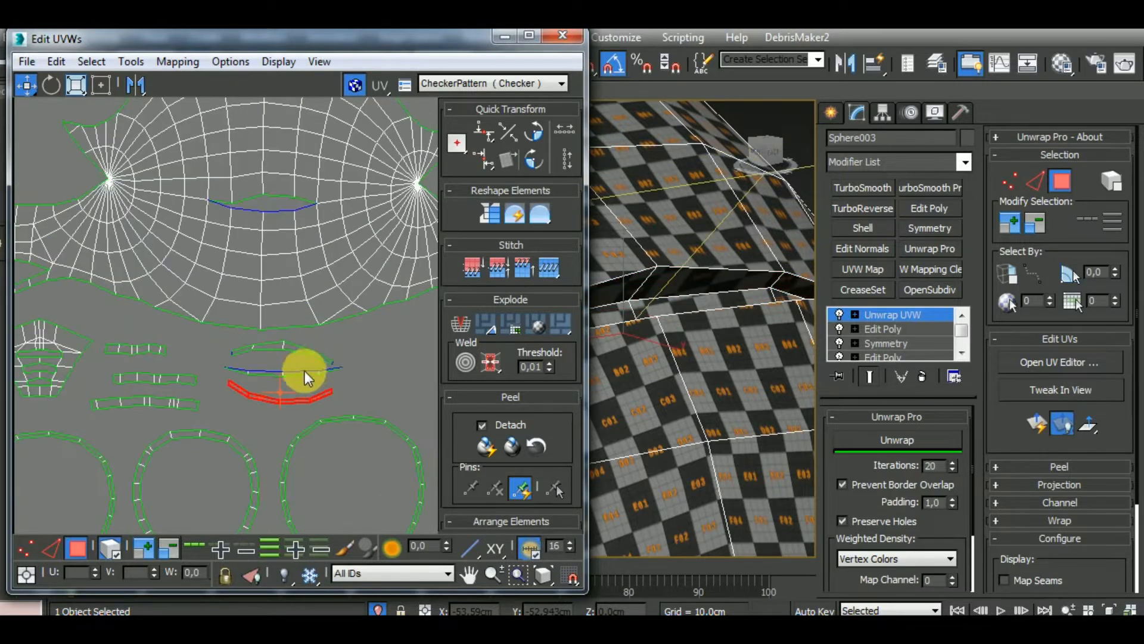
pyautogui.click(301, 377)
# Run Unwrap Pro on the thin middle strip and inspect its checker pattern on the helmet
pyautogui.click(843, 376)
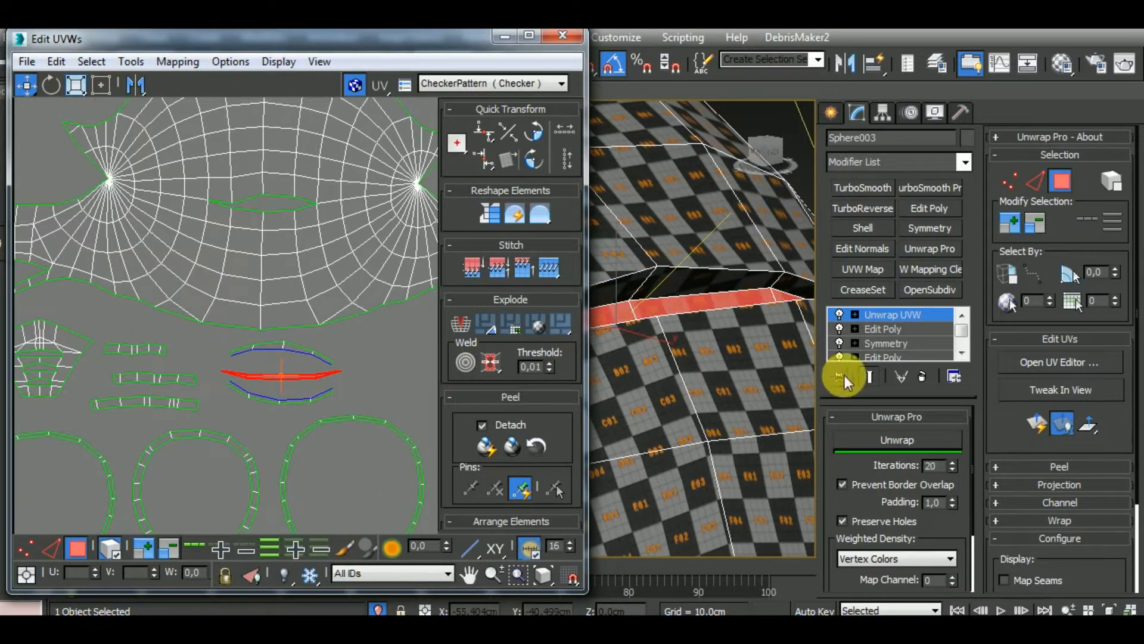
pyautogui.click(891, 442)
pyautogui.keyDown('alt'); pyautogui.moveTo(775, 370); pyautogui.dragTo(698, 377, button='middle'); pyautogui.keyUp('alt')
# Select all strips remaining inside the UV tile and examine where they lie on the helmet
pyautogui.scroll(-6, 310, 321)
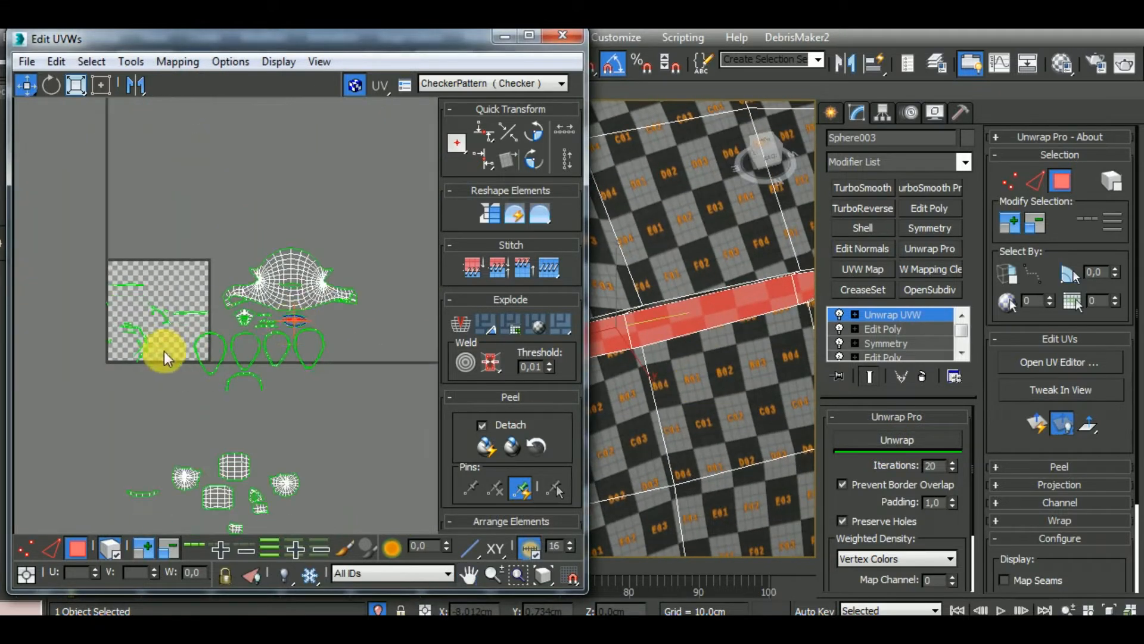
pyautogui.scroll(4, 164, 352)
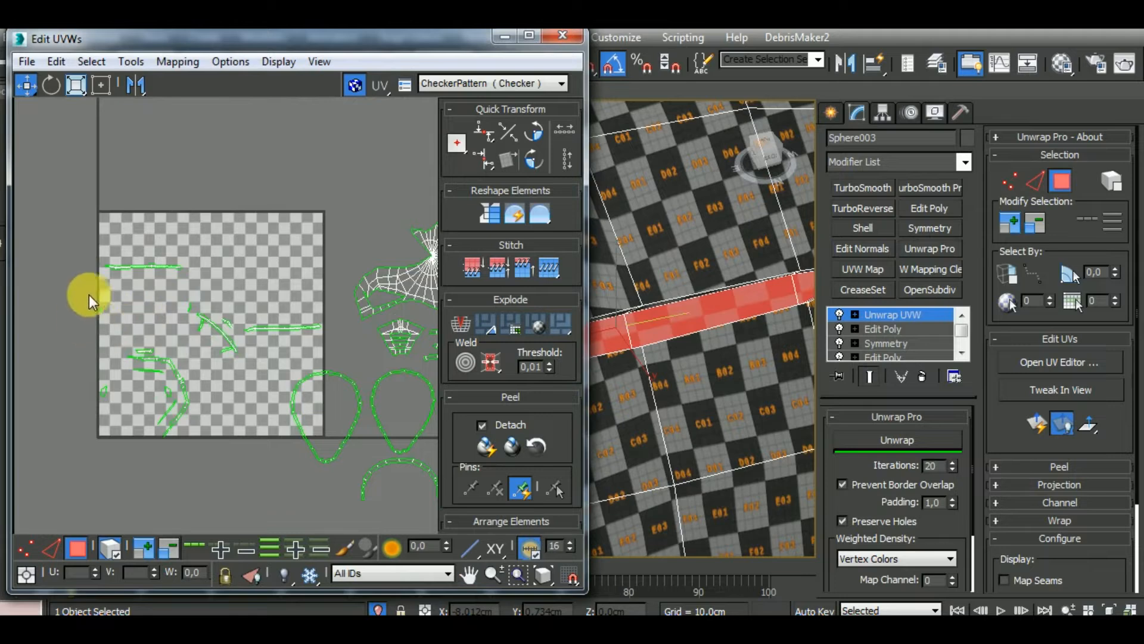
pyautogui.moveTo(245, 474); pyautogui.dragTo(246, 475)
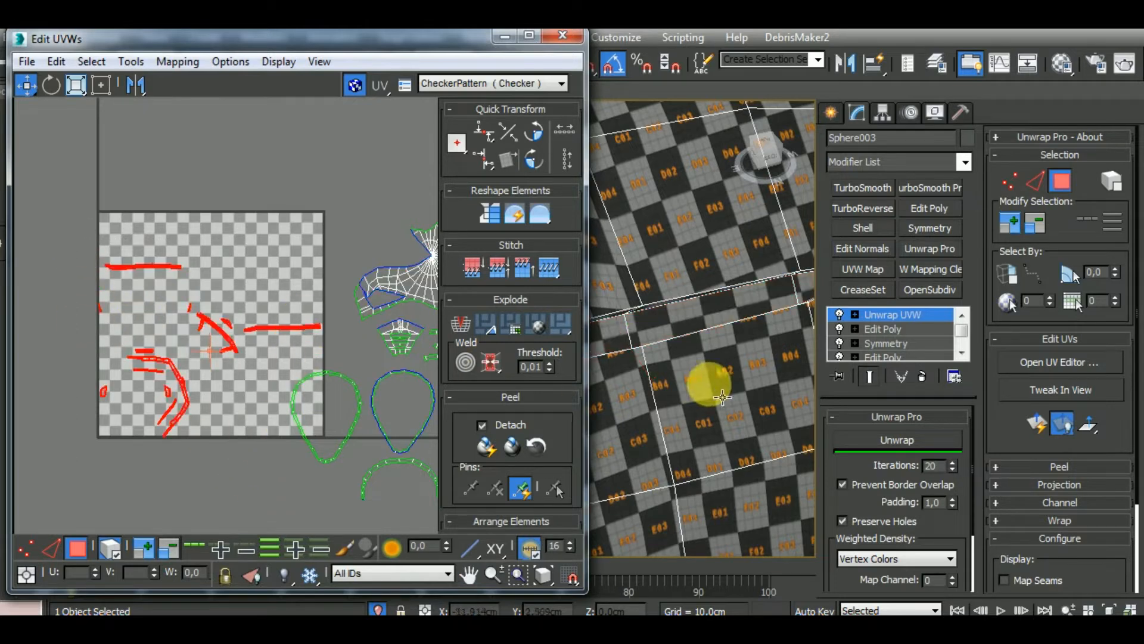
pyautogui.scroll(-8, 694, 378)
pyautogui.keyDown('alt'); pyautogui.moveTo(721, 391); pyautogui.dragTo(764, 421, button='middle'); pyautogui.keyUp('alt')
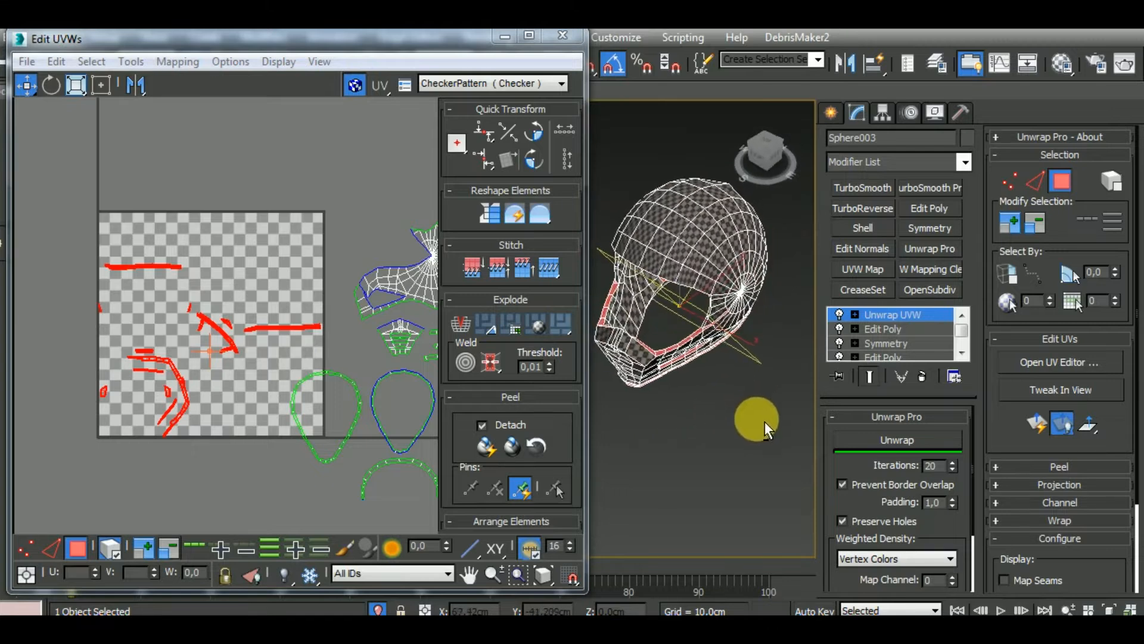
pyautogui.scroll(5, 691, 335)
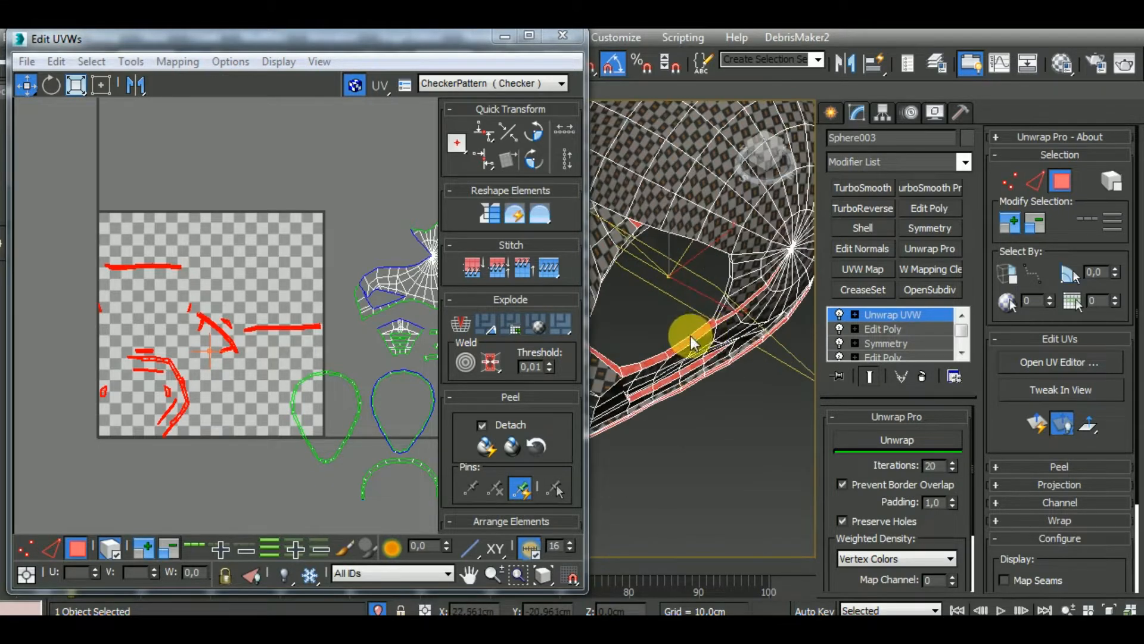
# Select the whole bent strip along the visor opening's lower edge and move it clear of the other strips in the tile
pyautogui.click(692, 339)
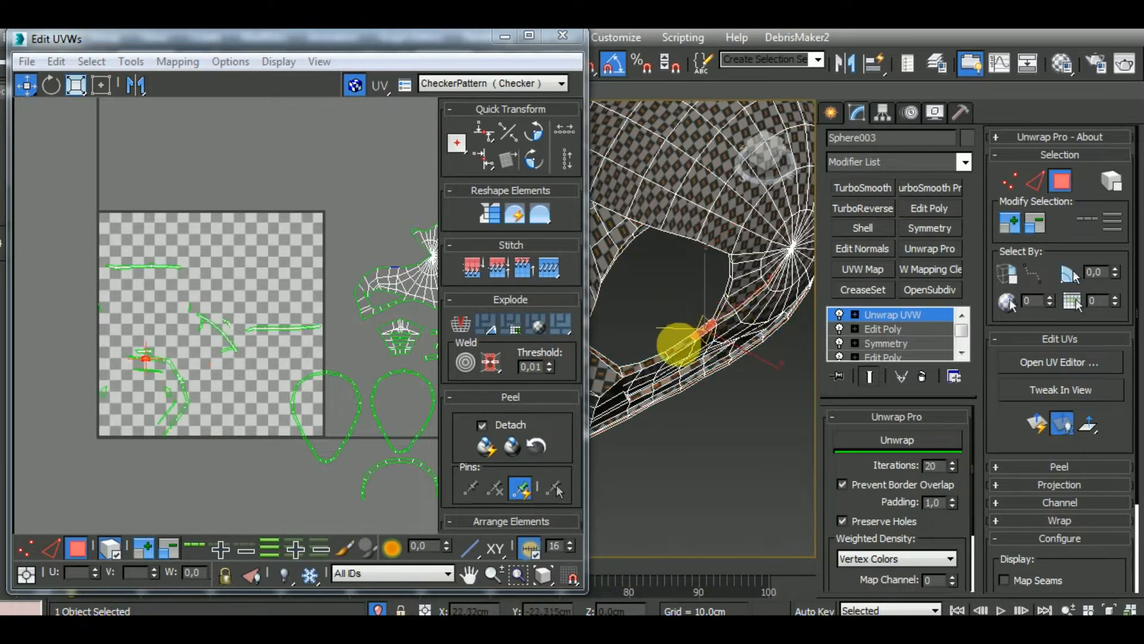
pyautogui.keyDown('ctrl'); pyautogui.click(672, 351); pyautogui.keyUp('ctrl')
pyautogui.keyDown('ctrl'); pyautogui.click(654, 361); pyautogui.keyUp('ctrl')
pyautogui.scroll(5, 165, 350)
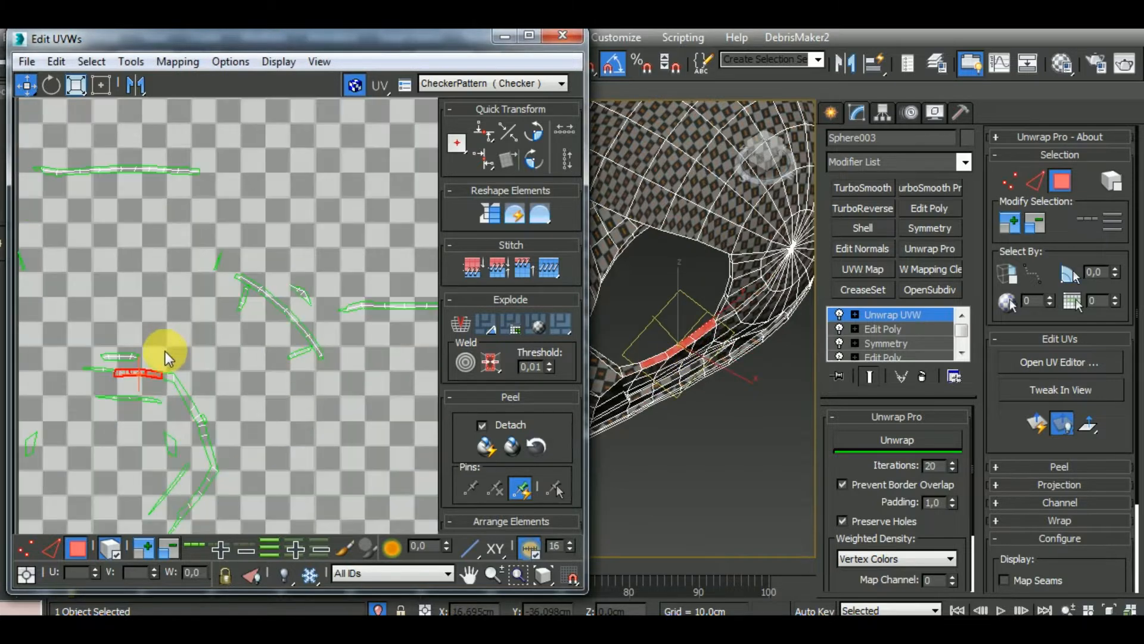
pyautogui.doubleClick(184, 393)
pyautogui.scroll(-5, 217, 359)
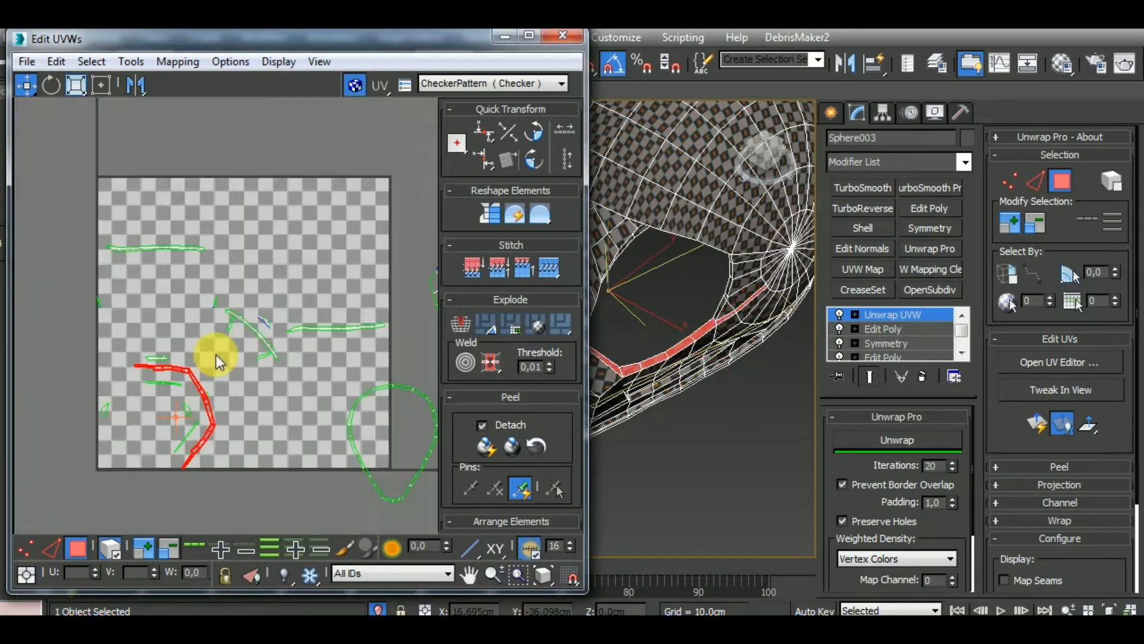
pyautogui.scroll(-2, 217, 355)
pyautogui.moveTo(205, 401); pyautogui.dragTo(281, 401)
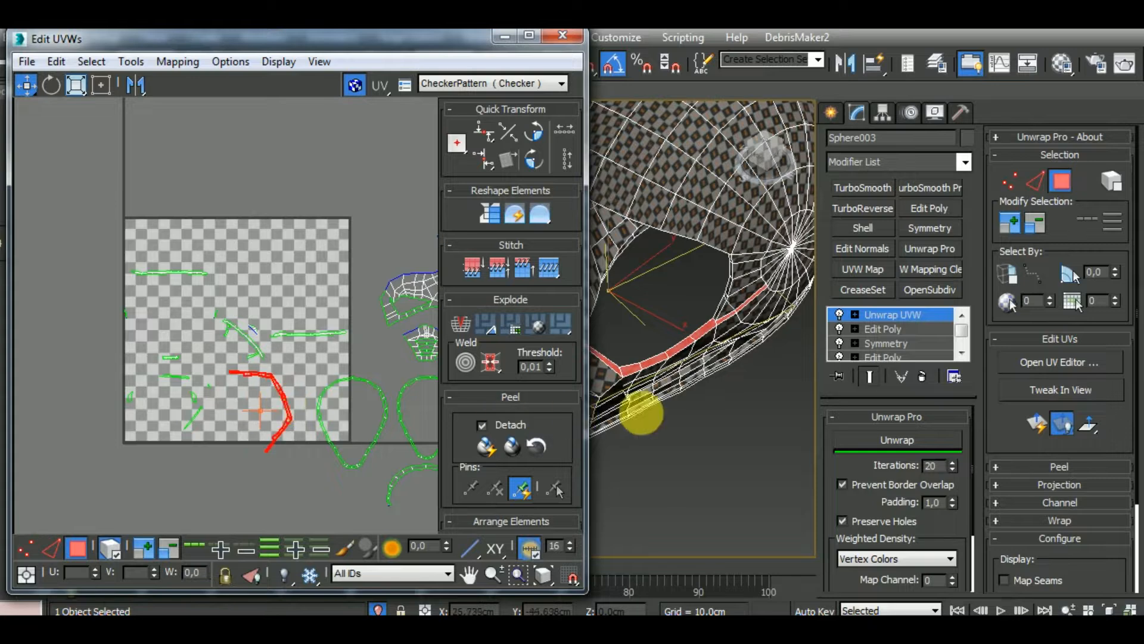
# Rotate the bent visor strip into an upright arch and position it below the UV tile
pyautogui.scroll(-5, 736, 424)
pyautogui.keyDown('alt'); pyautogui.moveTo(735, 425); pyautogui.dragTo(860, 410, button='middle'); pyautogui.keyUp('alt')
pyautogui.moveTo(298, 423); pyautogui.dragTo(207, 441, button='middle')
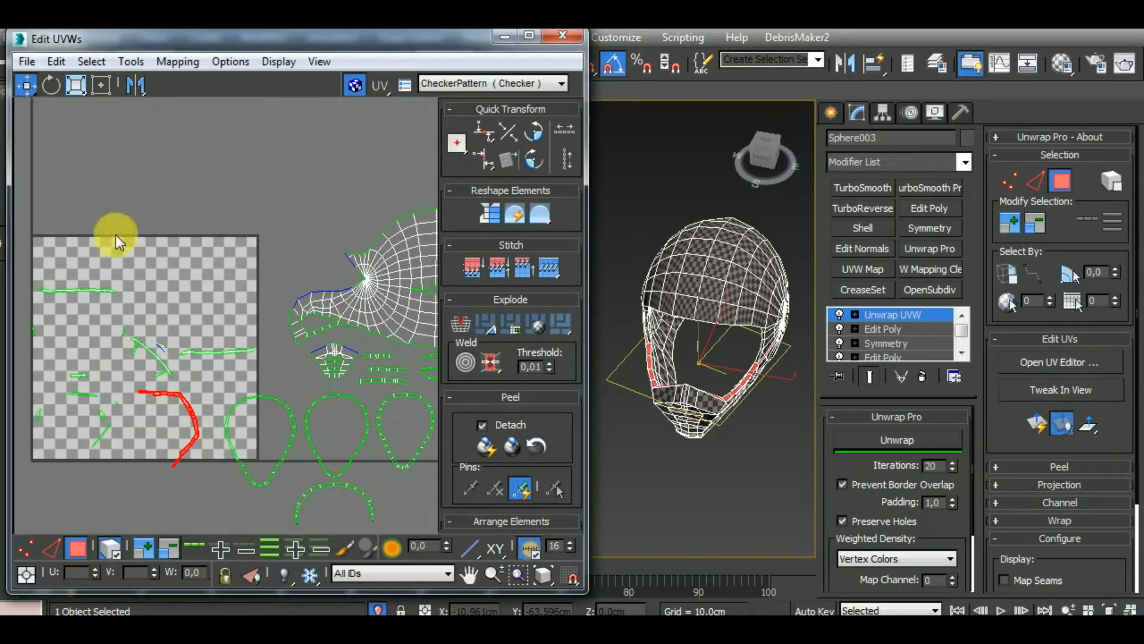
pyautogui.click(48, 88)
pyautogui.moveTo(210, 443); pyautogui.dragTo(202, 411)
pyautogui.click(26, 85)
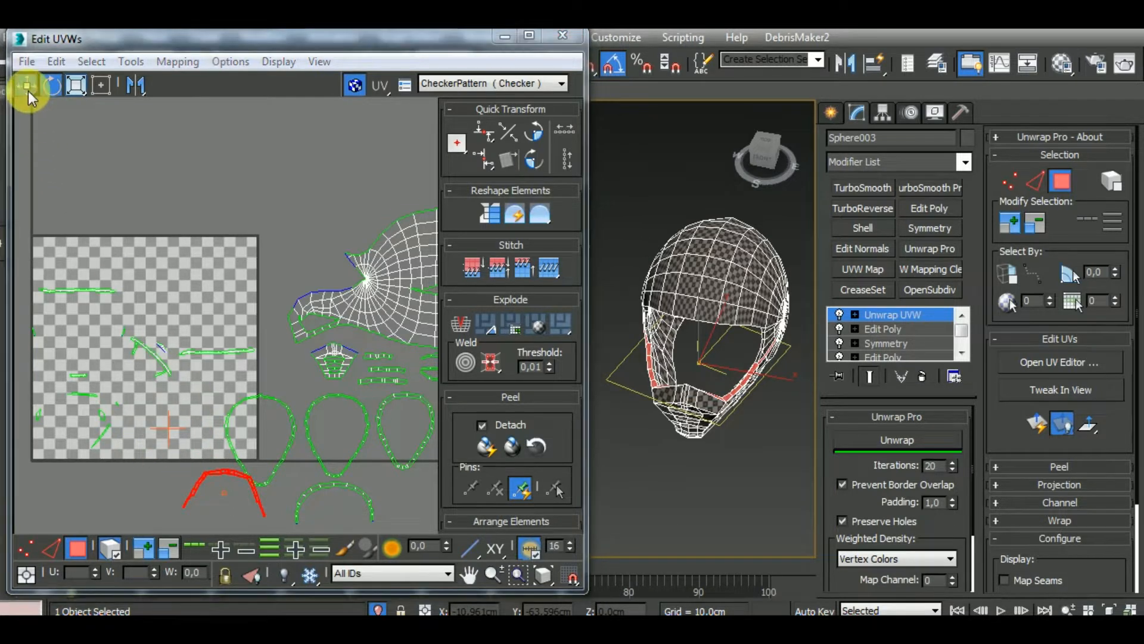
# Place the visor arch beside the existing arch below the rim loops and rotate it level
pyautogui.moveTo(273, 455); pyautogui.dragTo(185, 464, button='middle')
pyautogui.moveTo(192, 467); pyautogui.dragTo(386, 465)
pyautogui.click(51, 85)
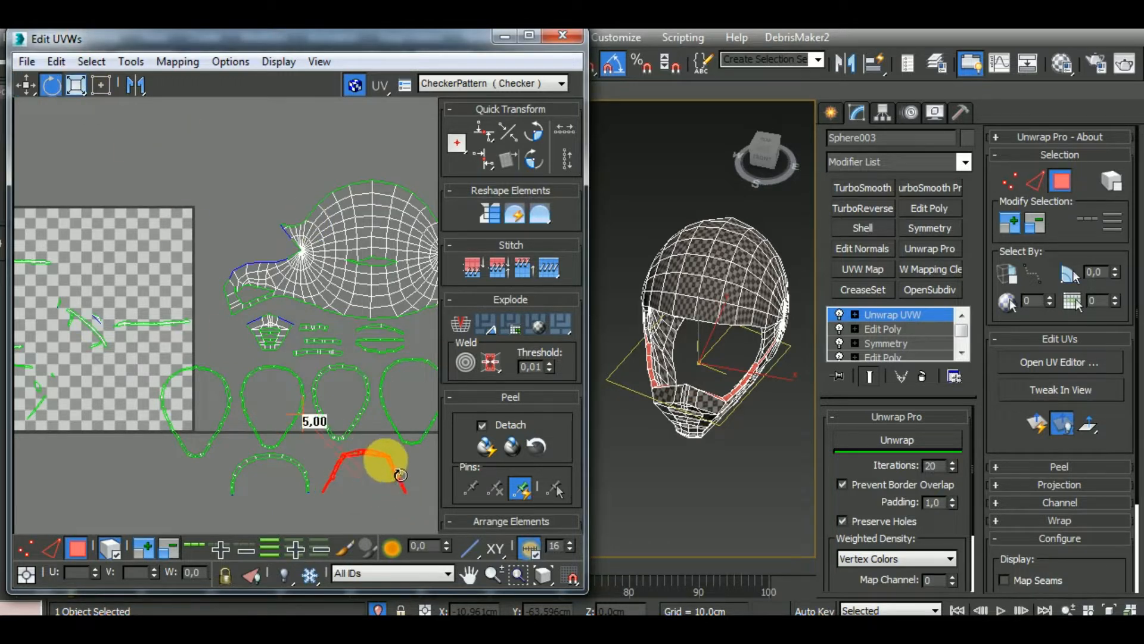
pyautogui.click(26, 85)
# Move the long straight strip near the tile's right edge to below the two arches and examine its location on the helmet
pyautogui.moveTo(78, 220); pyautogui.dragTo(240, 241, button='middle')
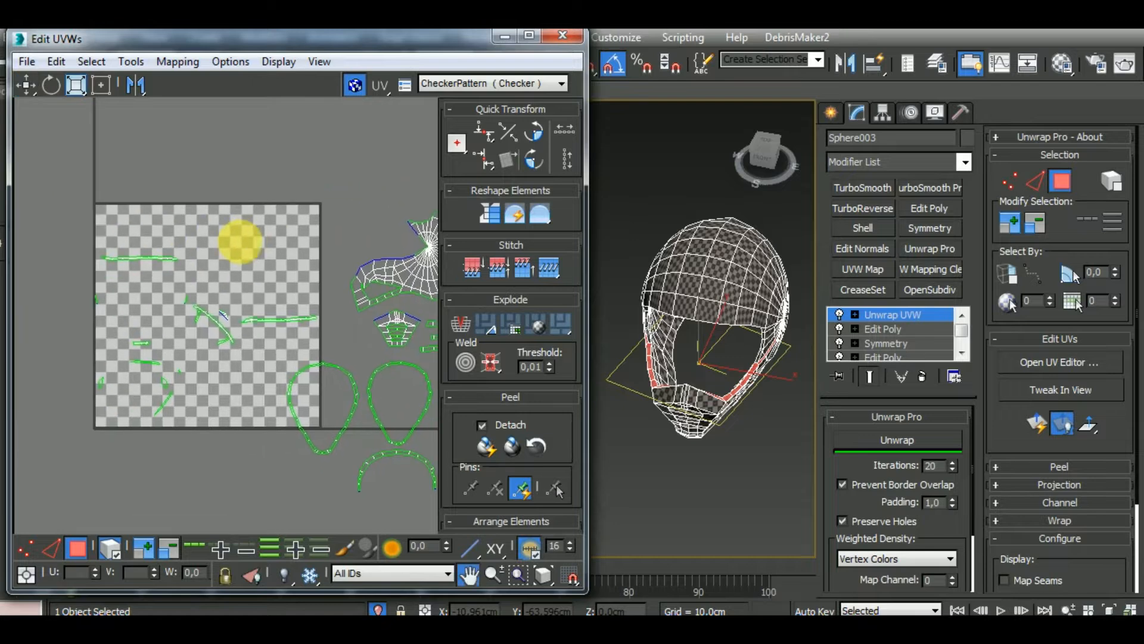
pyautogui.click(277, 319)
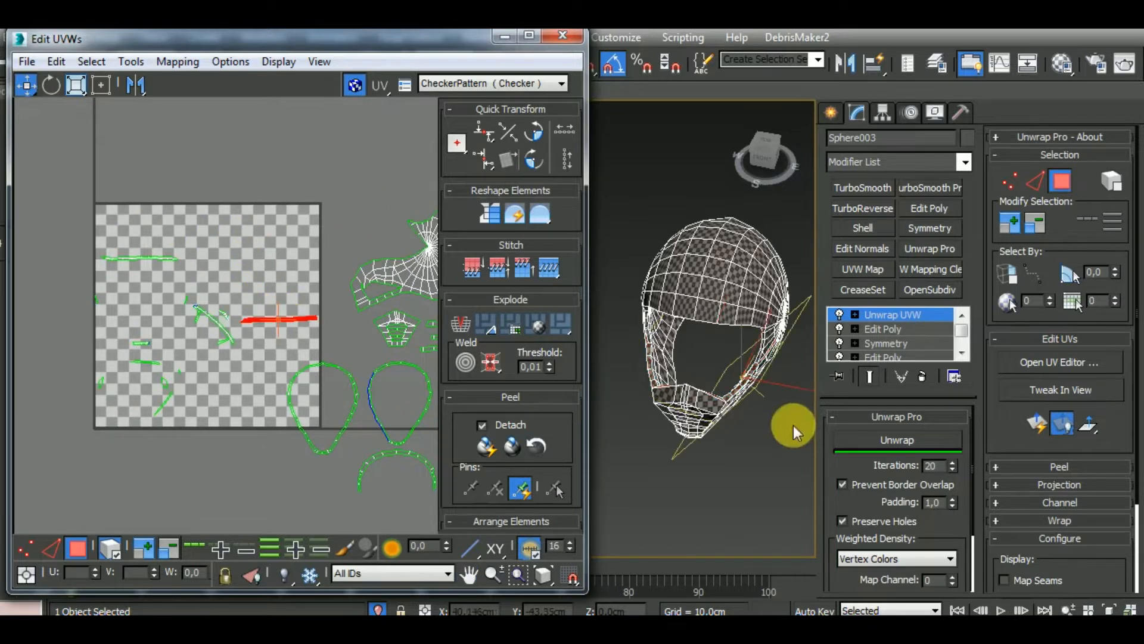
pyautogui.moveTo(787, 442); pyautogui.dragTo(616, 342, button='middle')
pyautogui.middleClick(345, 332)
pyautogui.moveTo(310, 320); pyautogui.dragTo(380, 528)
pyautogui.moveTo(388, 473); pyautogui.dragTo(169, 434, button='middle')
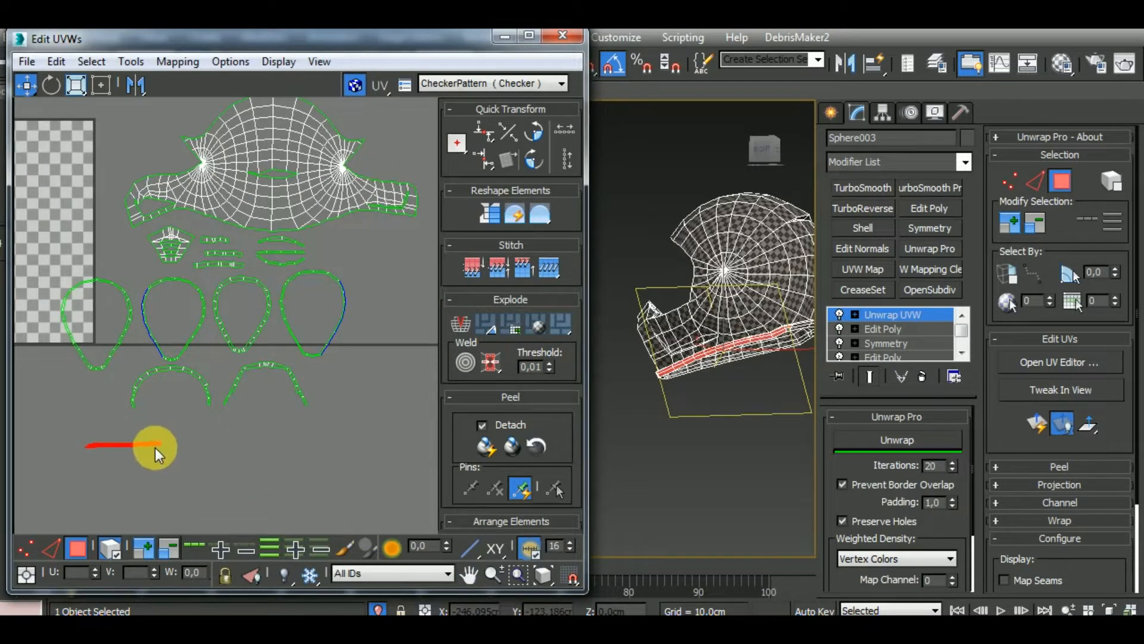
pyautogui.moveTo(155, 448); pyautogui.dragTo(205, 445)
pyautogui.keyDown('alt'); pyautogui.moveTo(743, 420); pyautogui.dragTo(765, 375, button='middle'); pyautogui.keyUp('alt')
pyautogui.scroll(5, 764, 376)
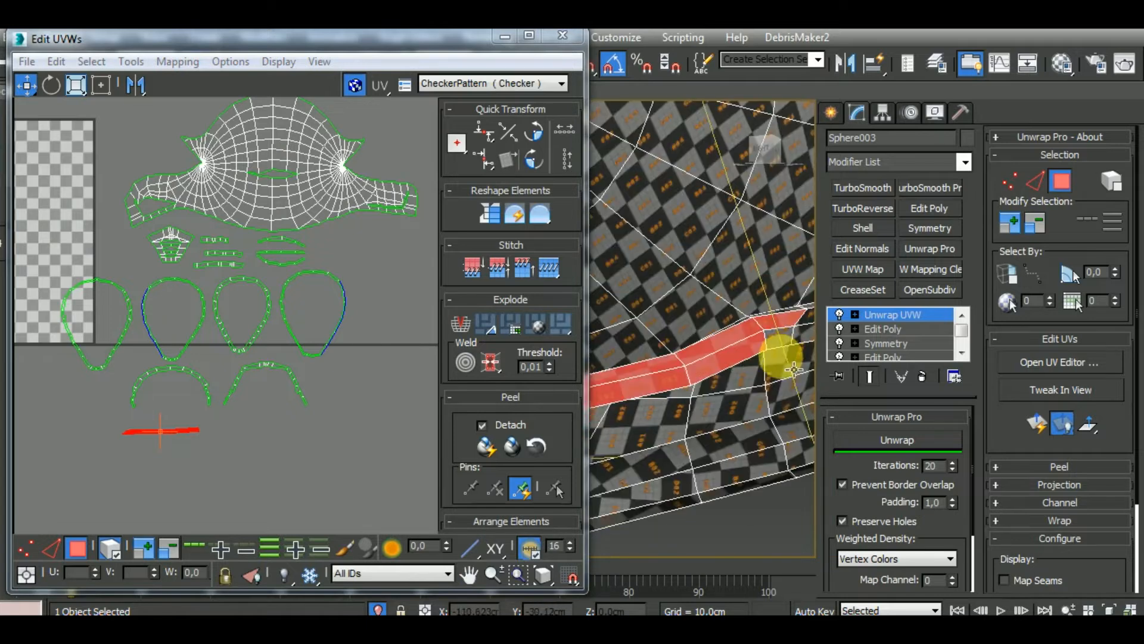
# Stitch the neighbouring rim strip onto the end edge of the long straight strip below the arches
pyautogui.scroll(5, 179, 442)
pyautogui.scroll(2, 191, 434)
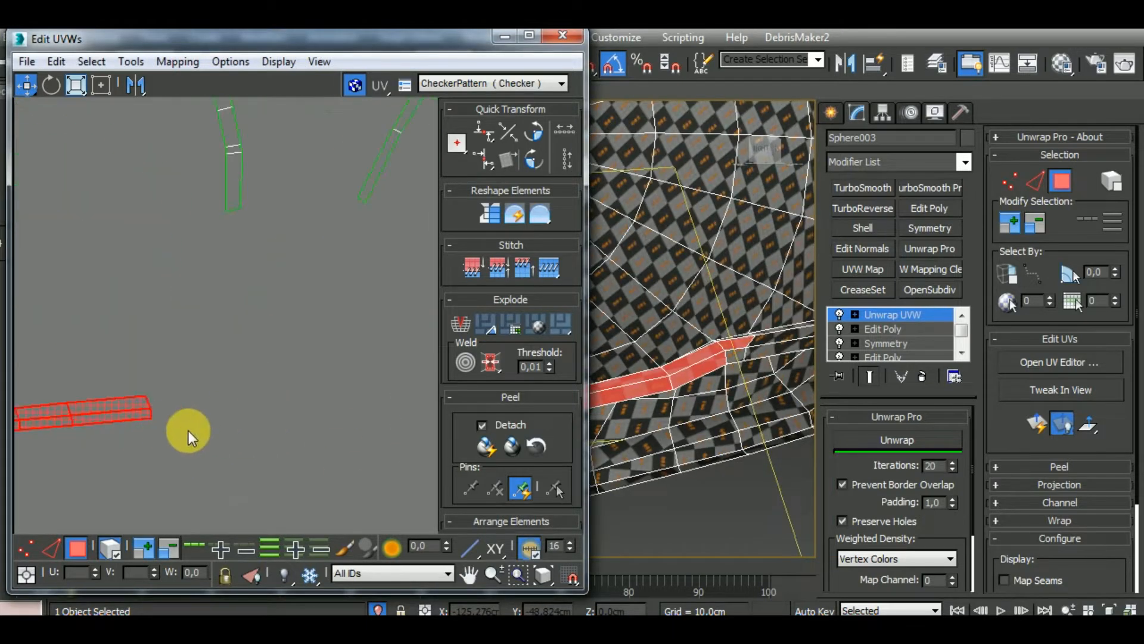
pyautogui.click(190, 434)
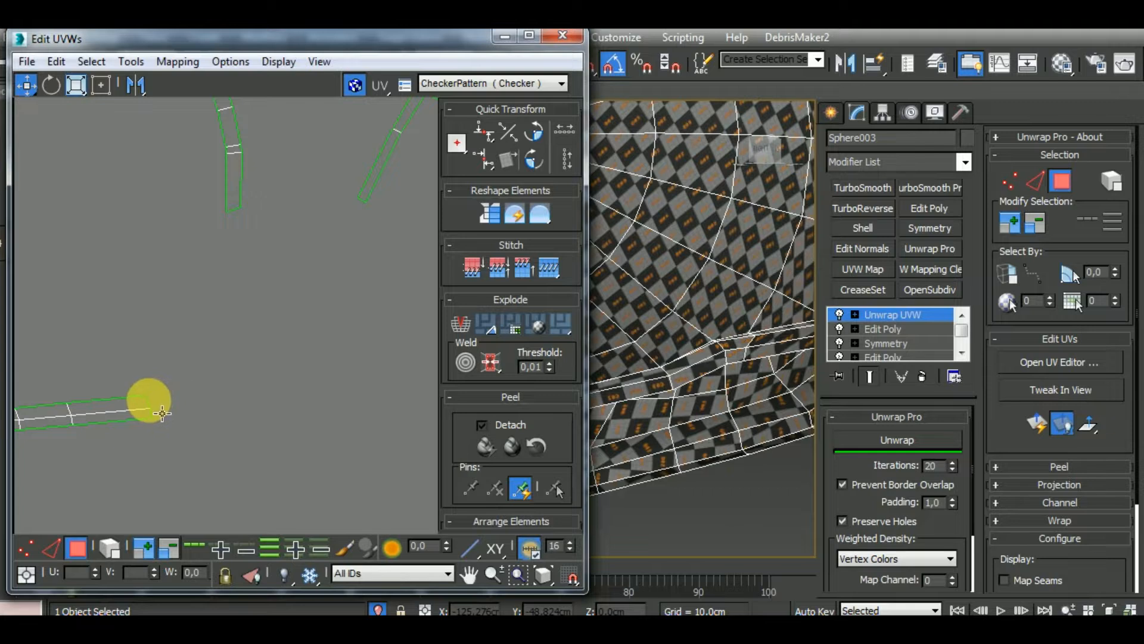
pyautogui.click(52, 547)
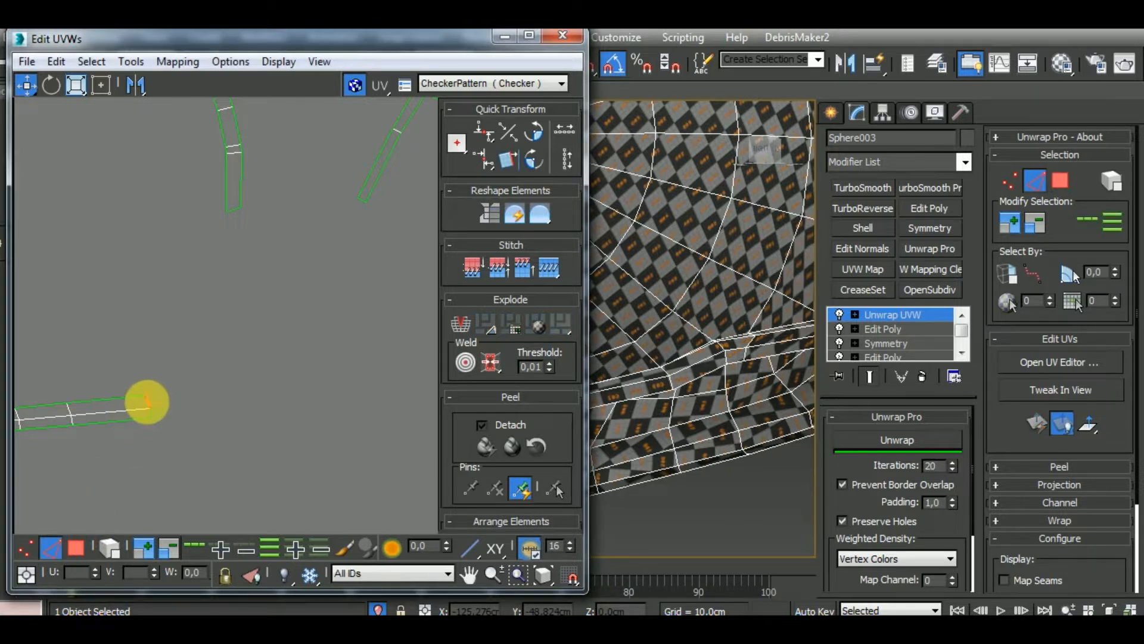
pyautogui.doubleClick(147, 403)
pyautogui.press('s')
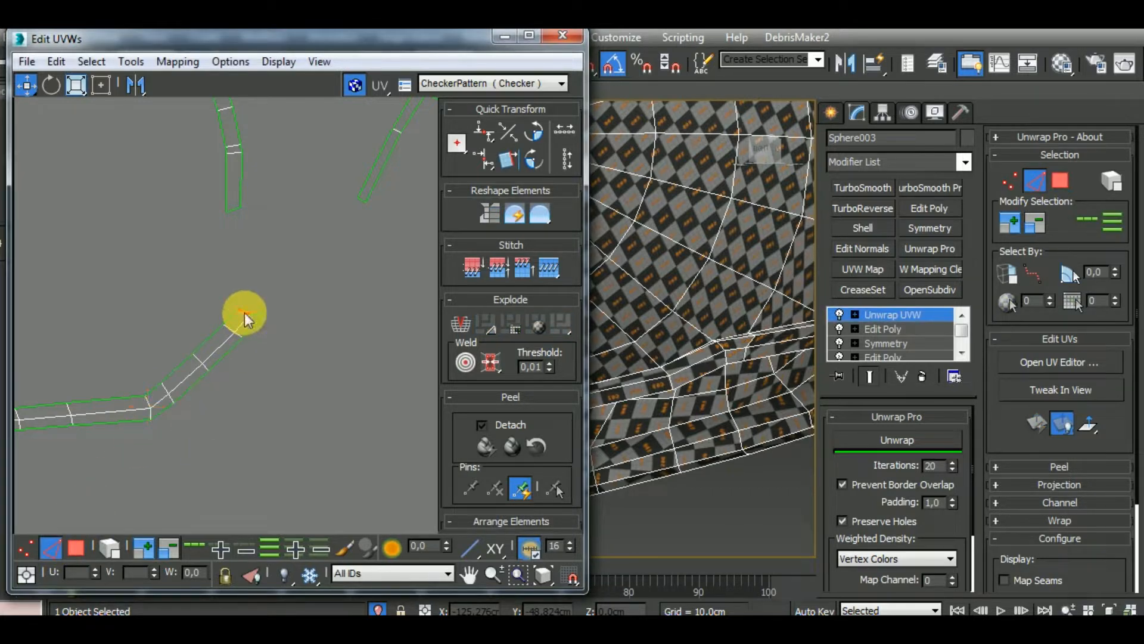
# Stitch the remaining lower-rim strips end to end onto the growing chain until it forms a closed loop
pyautogui.scroll(-3, 282, 354)
pyautogui.moveTo(297, 249); pyautogui.dragTo(328, 506, button='middle')
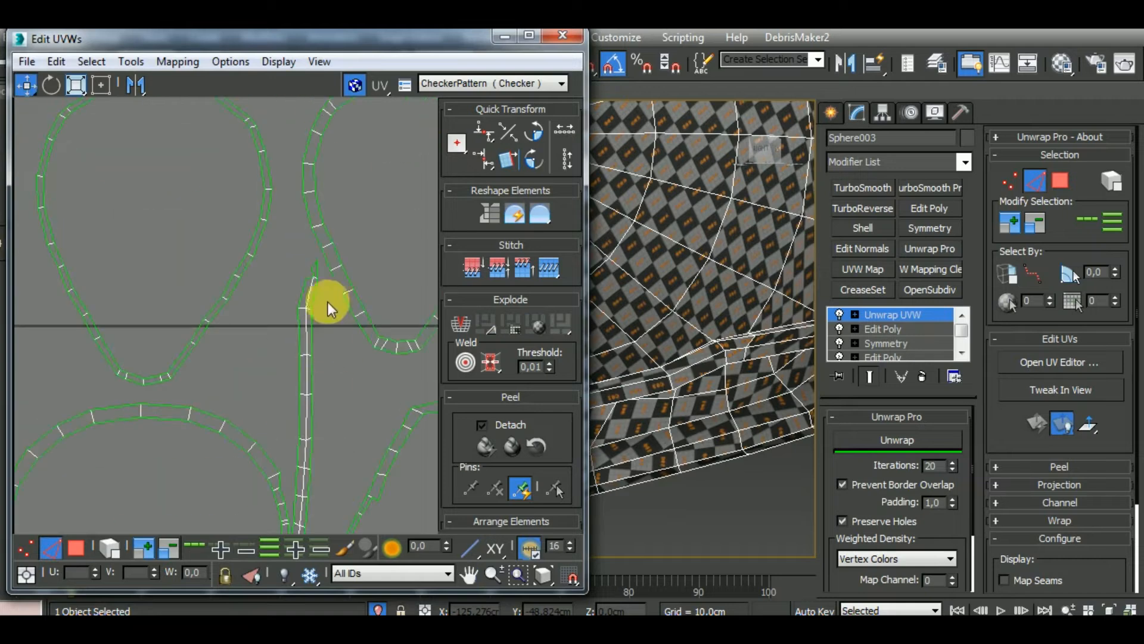
pyautogui.scroll(3, 317, 287)
pyautogui.click(302, 292)
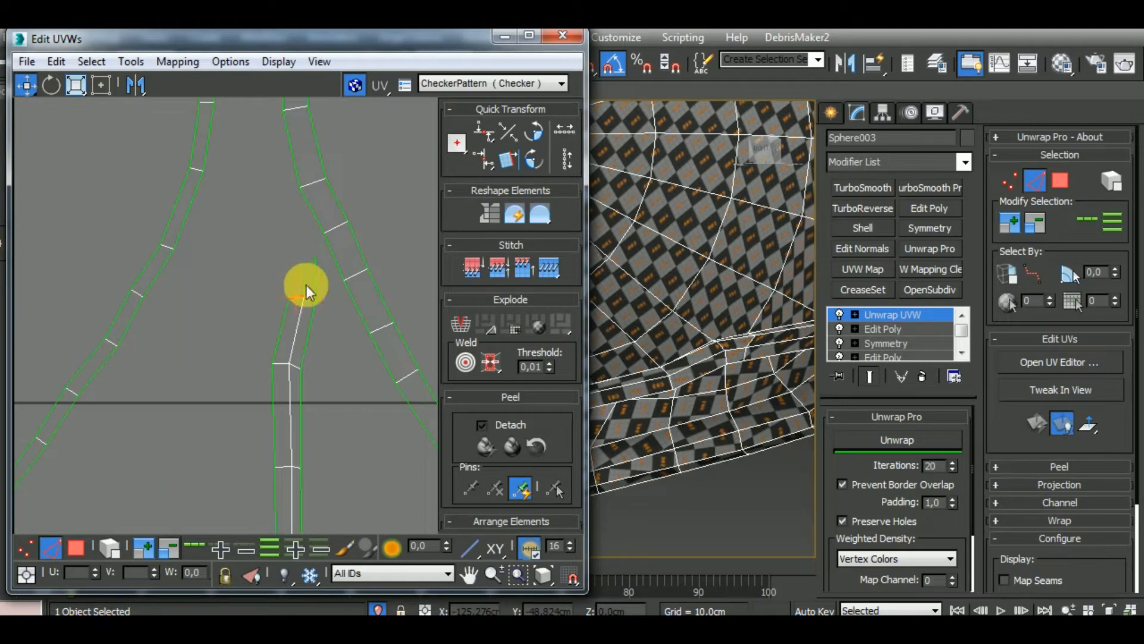
pyautogui.press('s')
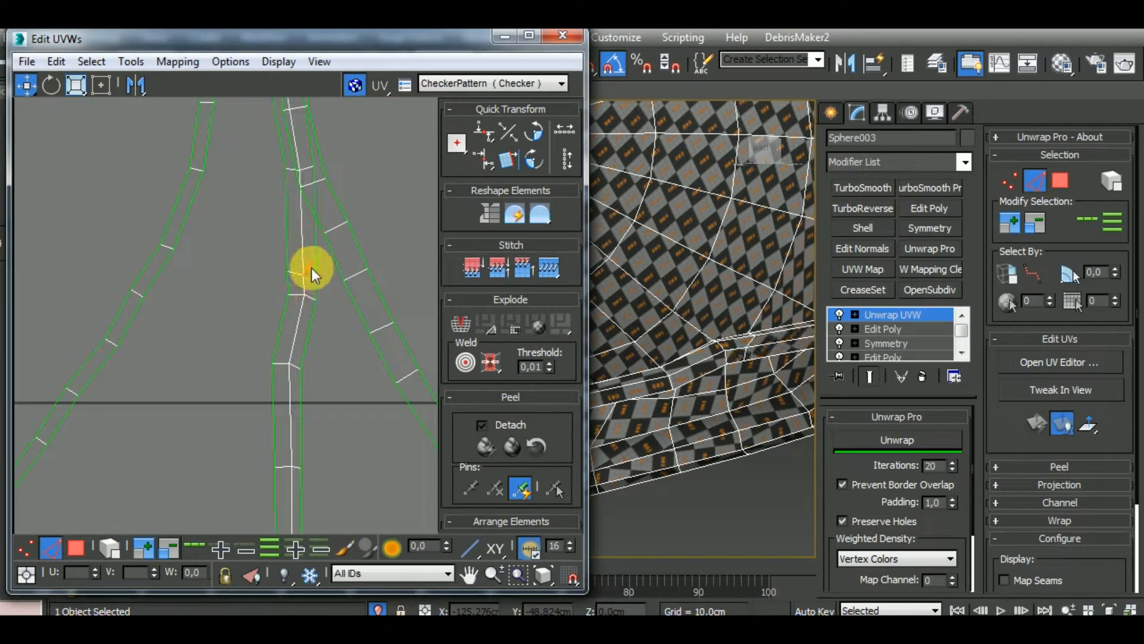
pyautogui.scroll(-3, 335, 388)
pyautogui.scroll(3, 290, 178)
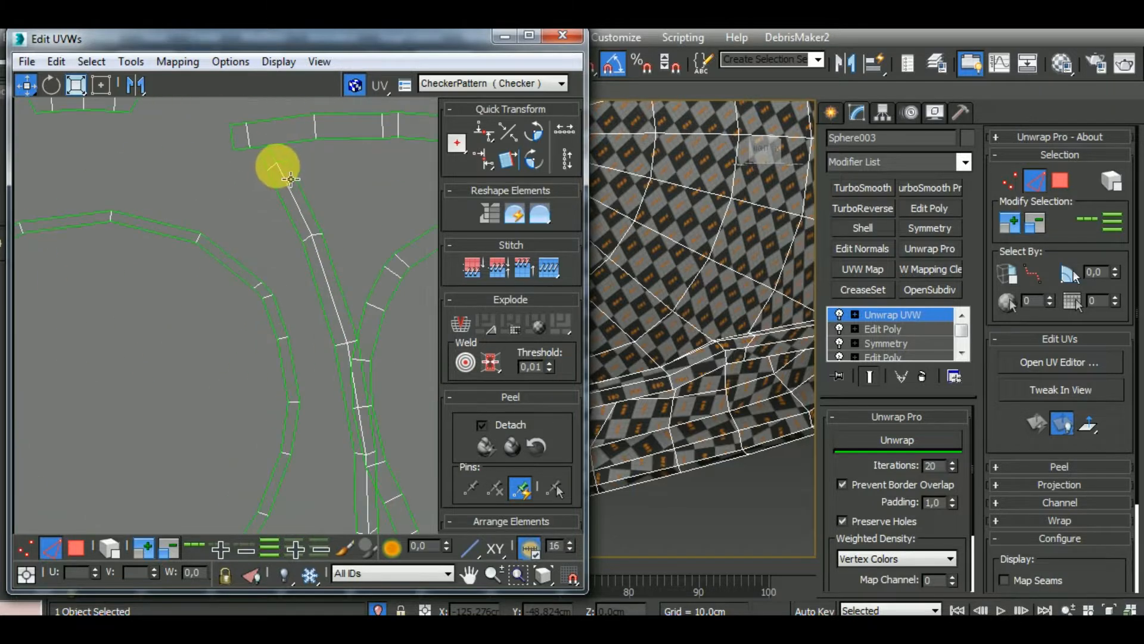
pyautogui.scroll(-5, 286, 327)
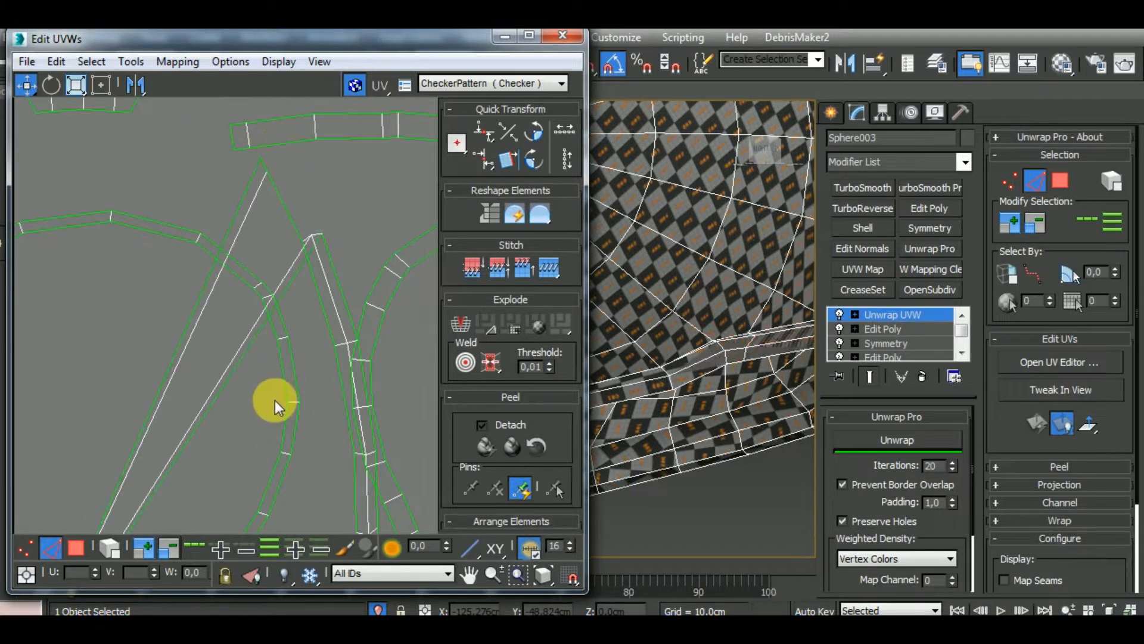
# Select the whole stitched rim loop, relax it with Unwrap Pro and move it below the two arches
pyautogui.press('3')
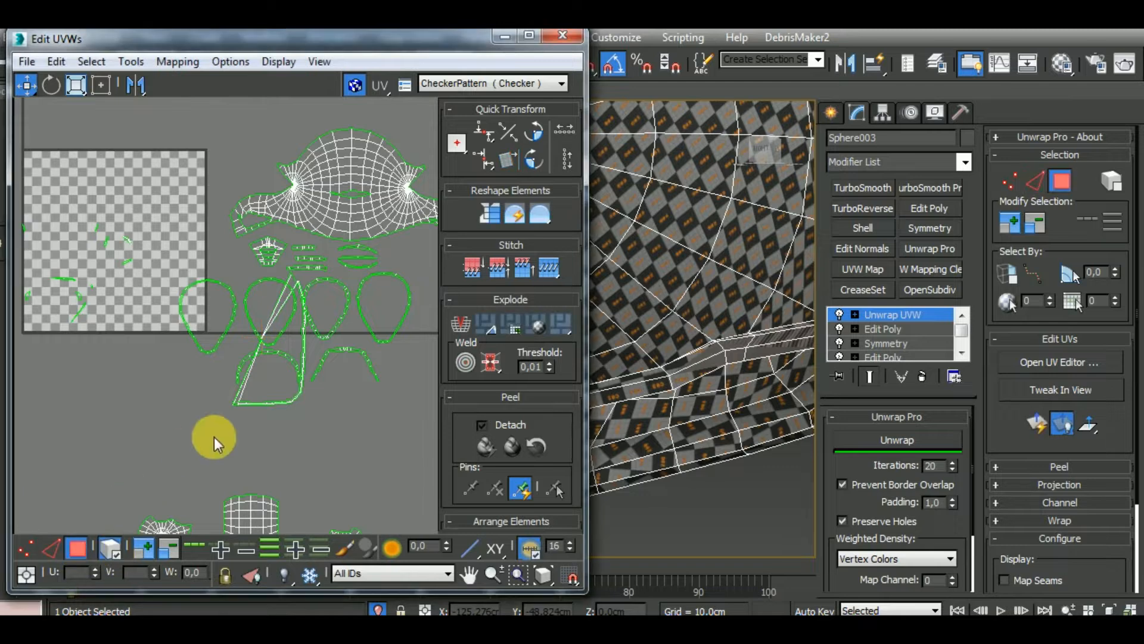
pyautogui.click(296, 399)
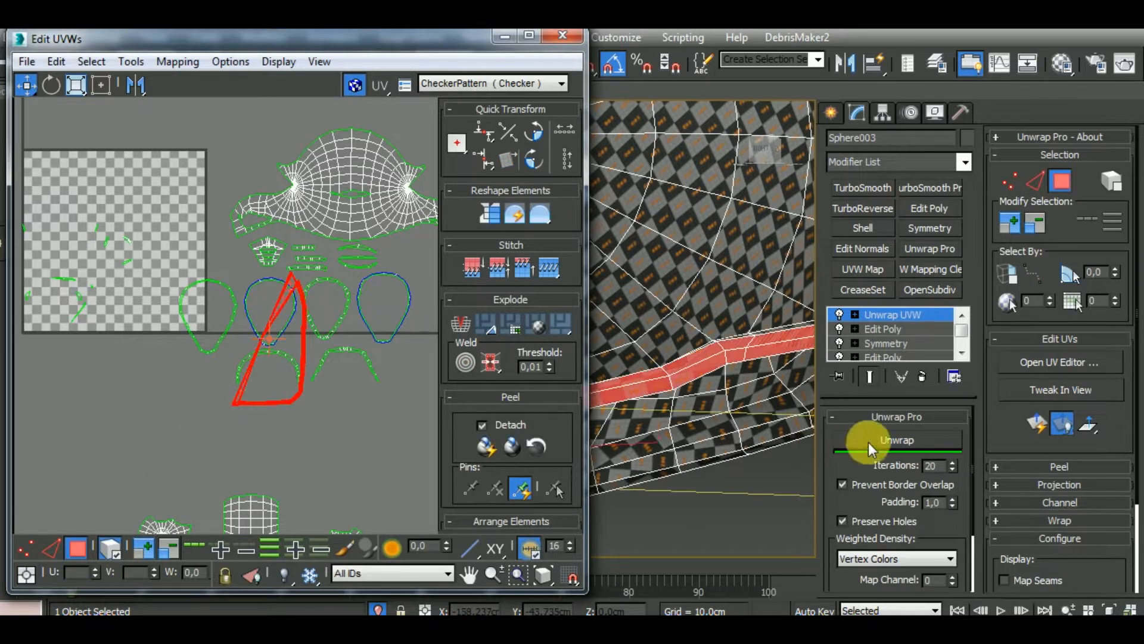
pyautogui.click(899, 439)
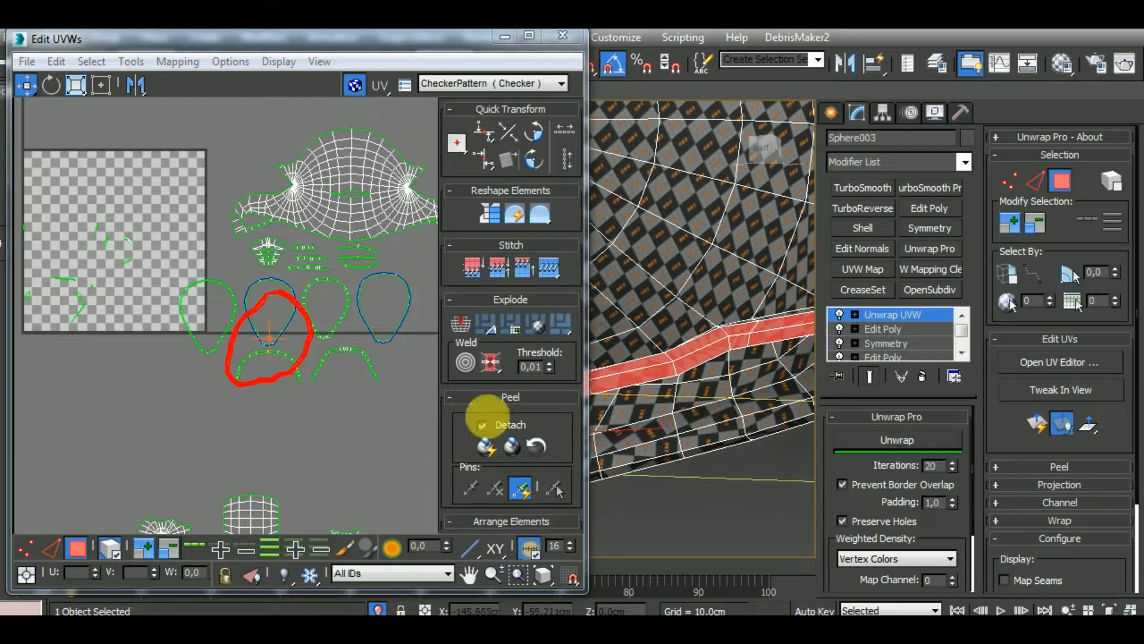
pyautogui.moveTo(317, 367); pyautogui.dragTo(383, 473)
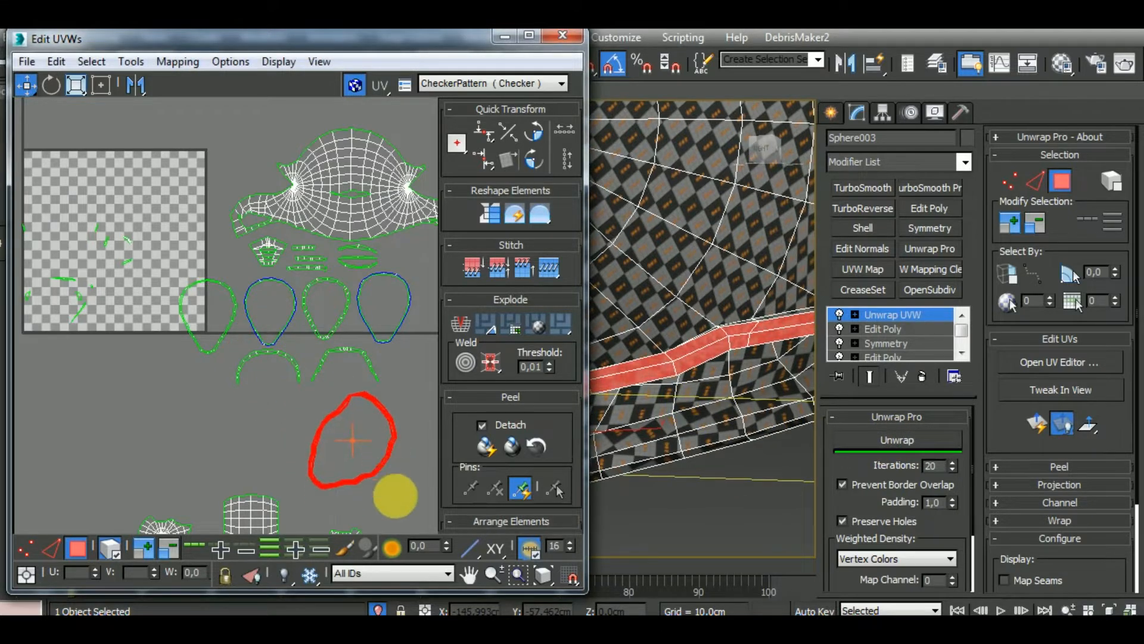
pyautogui.scroll(6, 333, 454)
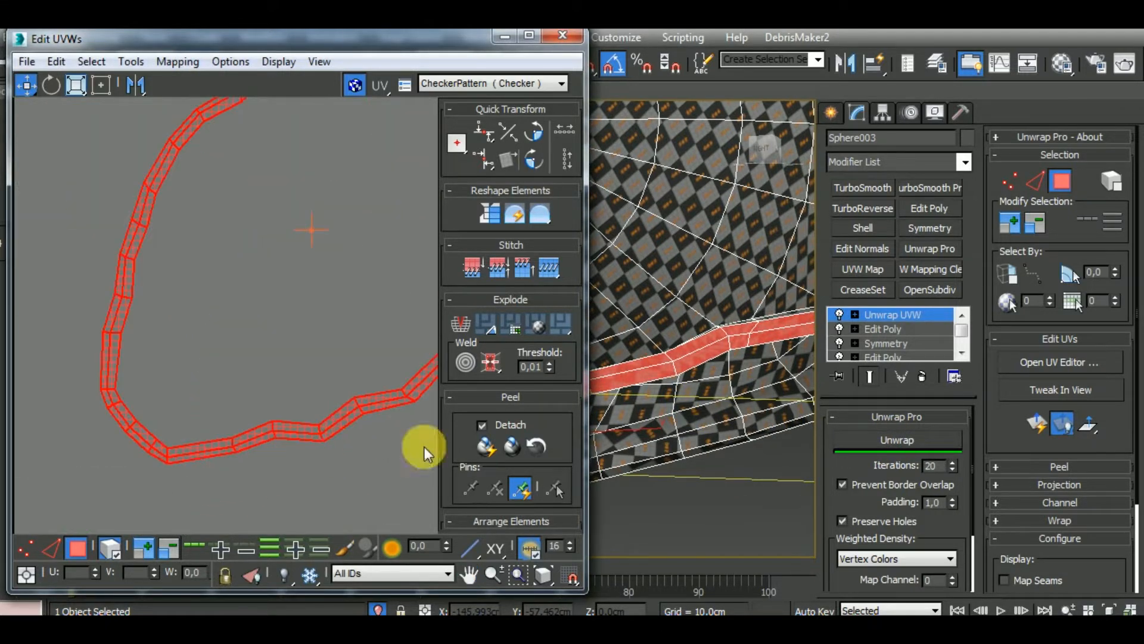
# Break the polygons of one segment on the helmet's lower rim off the loop and move the piece aside
pyautogui.scroll(-10, 690, 388)
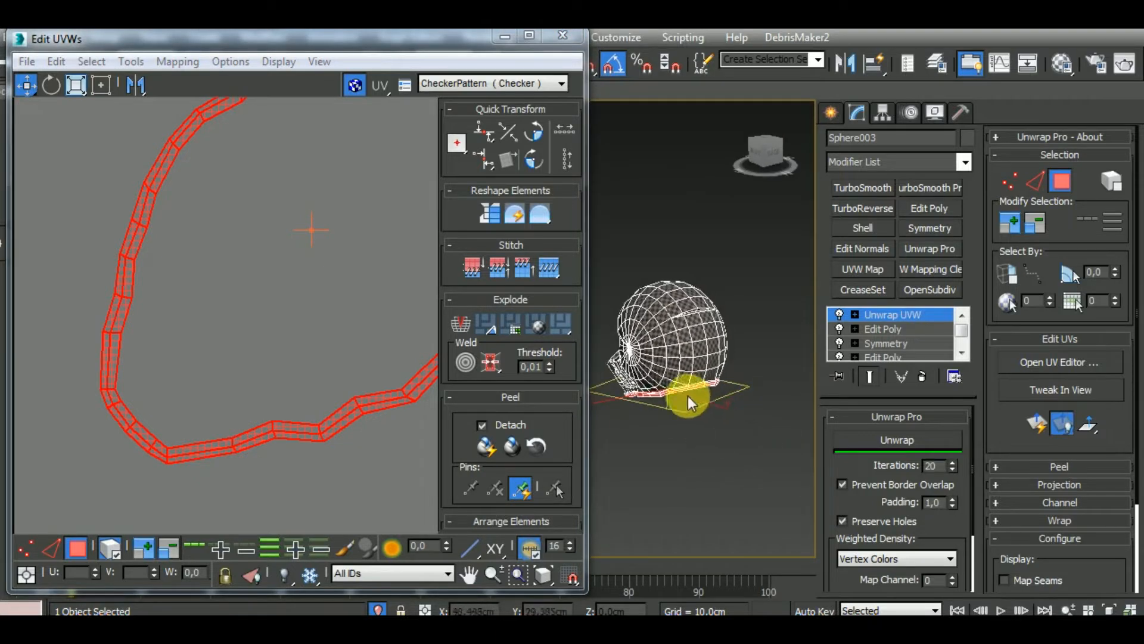
pyautogui.scroll(8, 688, 396)
pyautogui.click(693, 385)
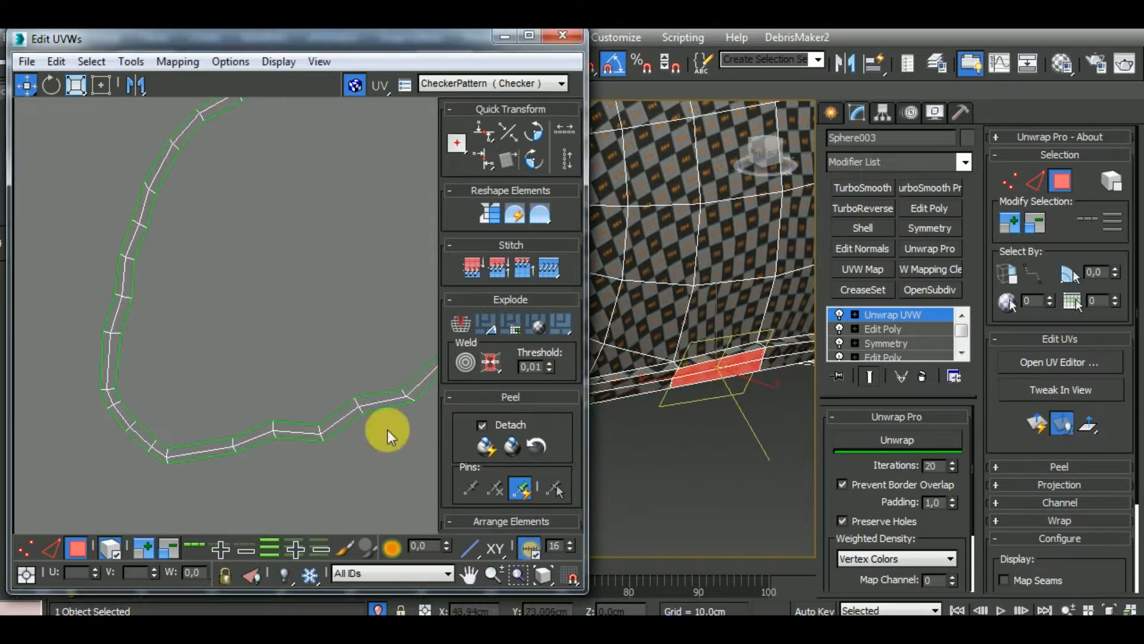
pyautogui.moveTo(332, 415); pyautogui.dragTo(255, 546, button='middle')
pyautogui.moveTo(370, 238); pyautogui.dragTo(278, 383, button='middle')
pyautogui.rightClick(271, 324)
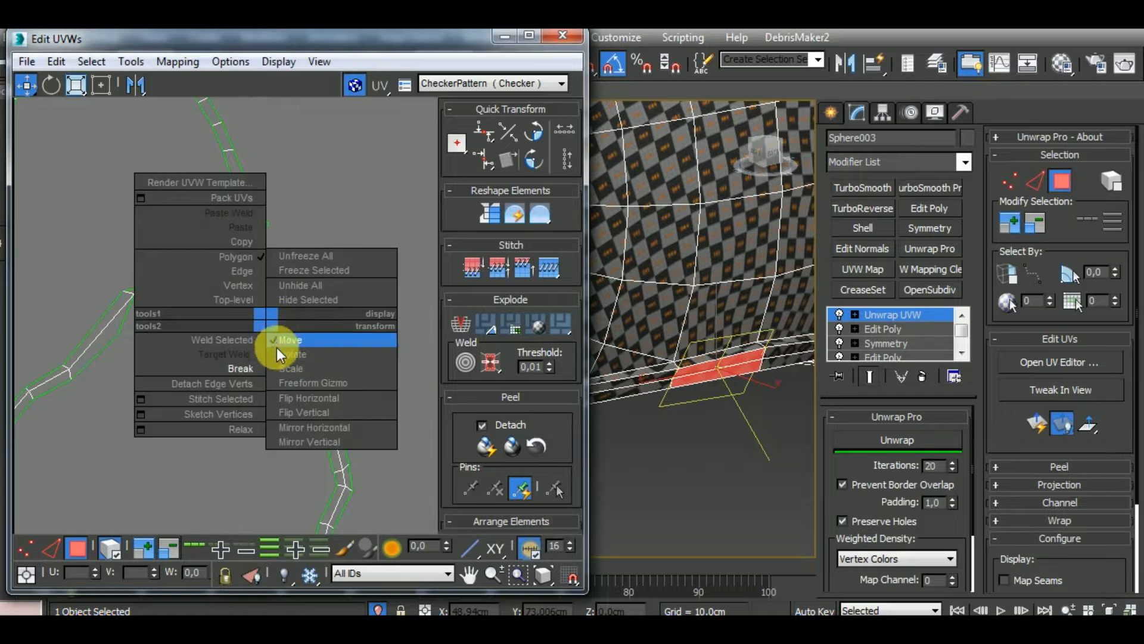
pyautogui.click(252, 366)
pyautogui.moveTo(272, 337); pyautogui.dragTo(359, 292)
pyautogui.scroll(-3, 381, 296)
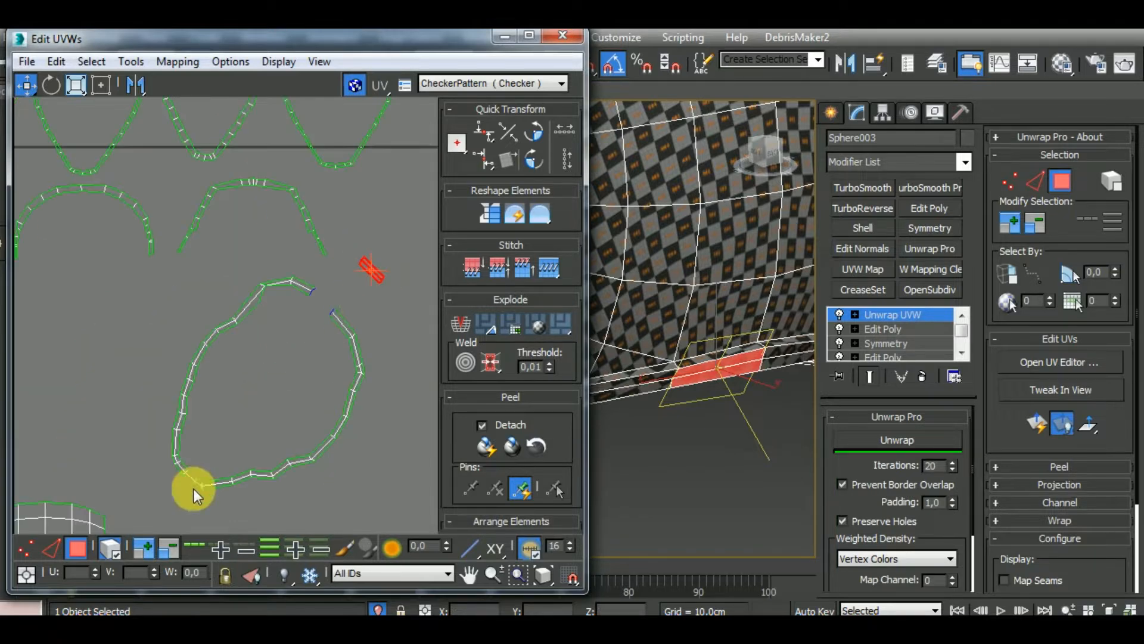
# Relax the opened rim loop with Unwrap Pro and check its checker pattern on the helmet
pyautogui.click(299, 482)
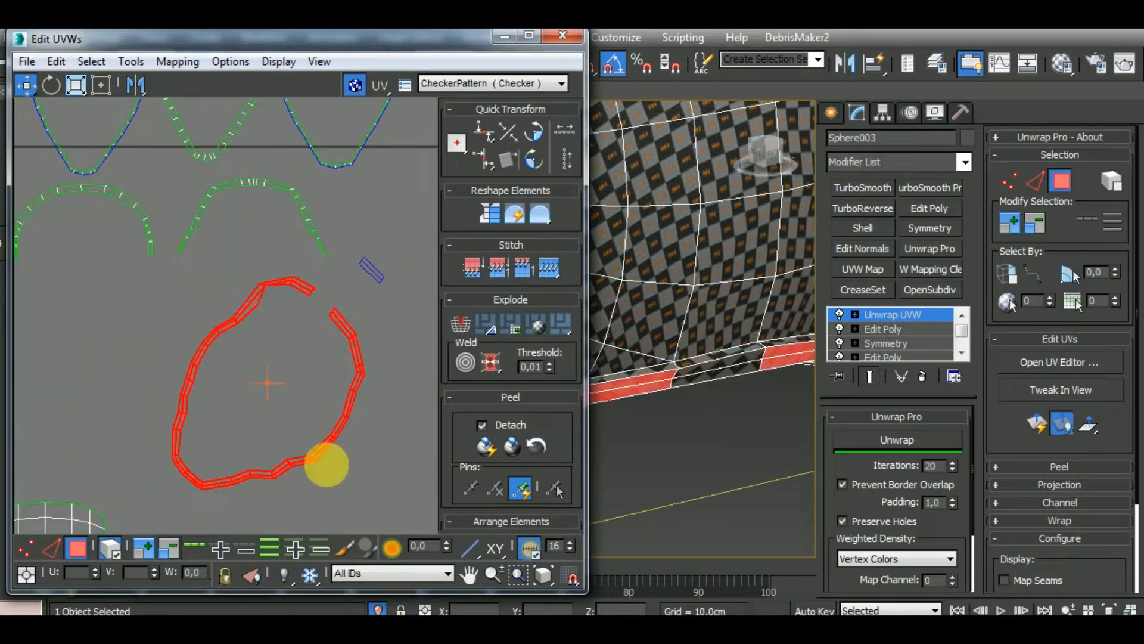
pyautogui.click(917, 440)
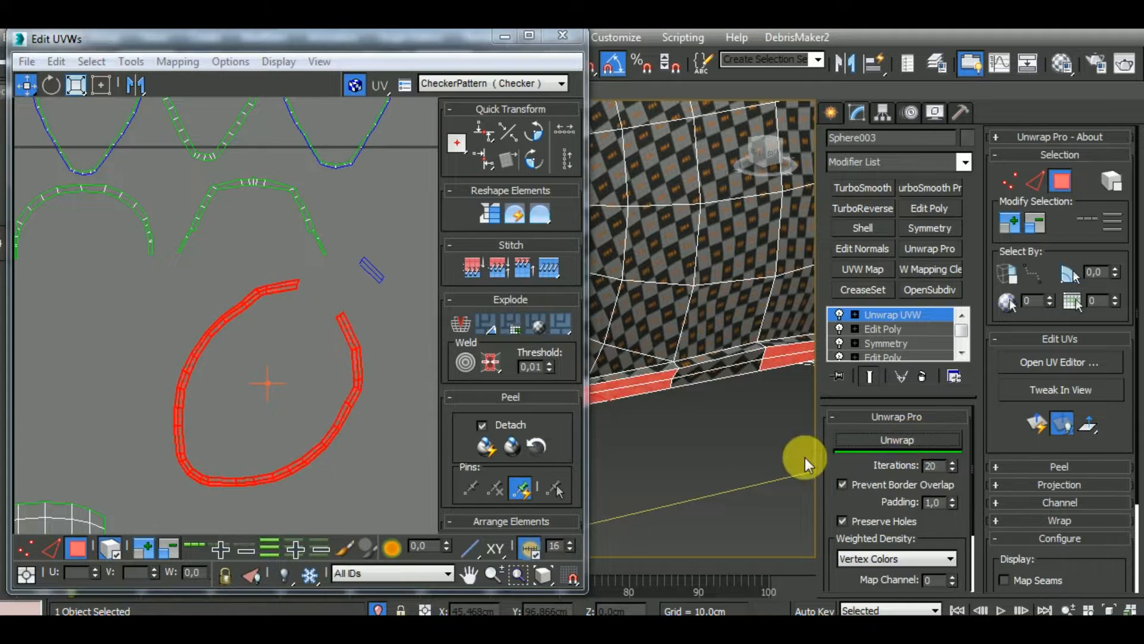
pyautogui.scroll(4, 728, 397)
pyautogui.scroll(-5, 709, 363)
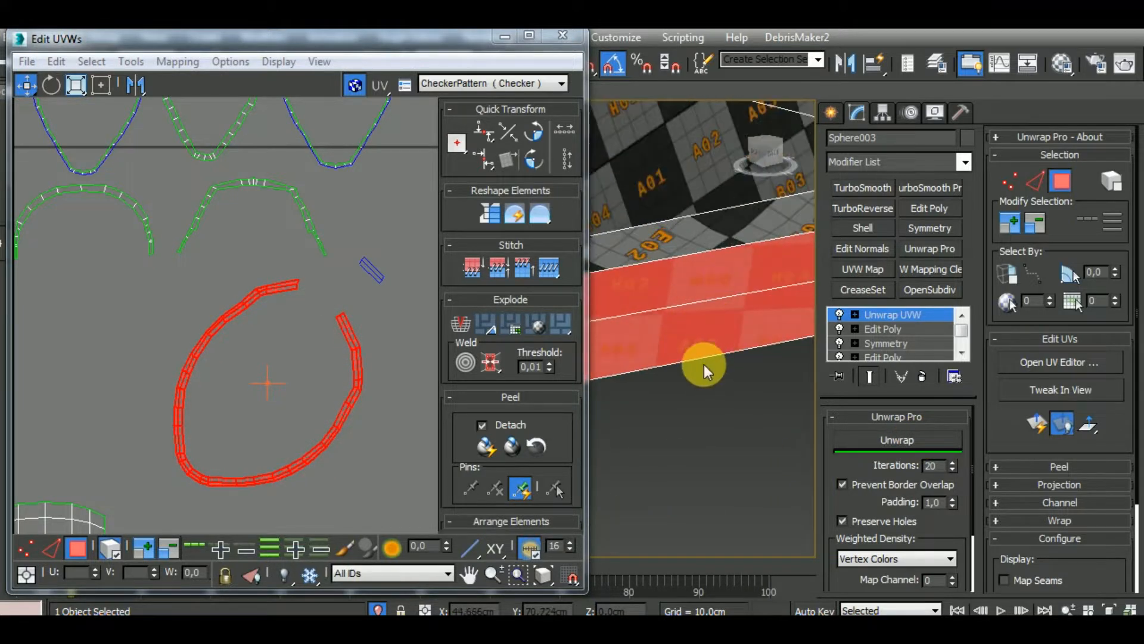
# Stitch the detached rim piece back onto the upper end of the opened loop
pyautogui.click(109, 548)
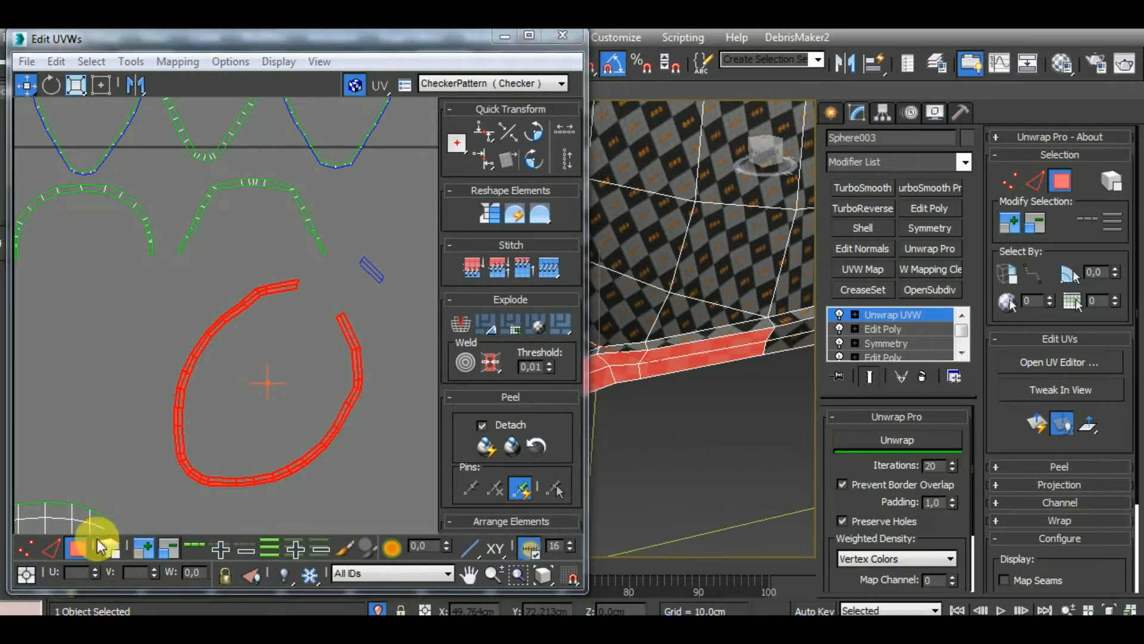
pyautogui.click(53, 547)
pyautogui.moveTo(305, 320); pyautogui.dragTo(293, 412, button='middle')
pyautogui.scroll(4, 294, 412)
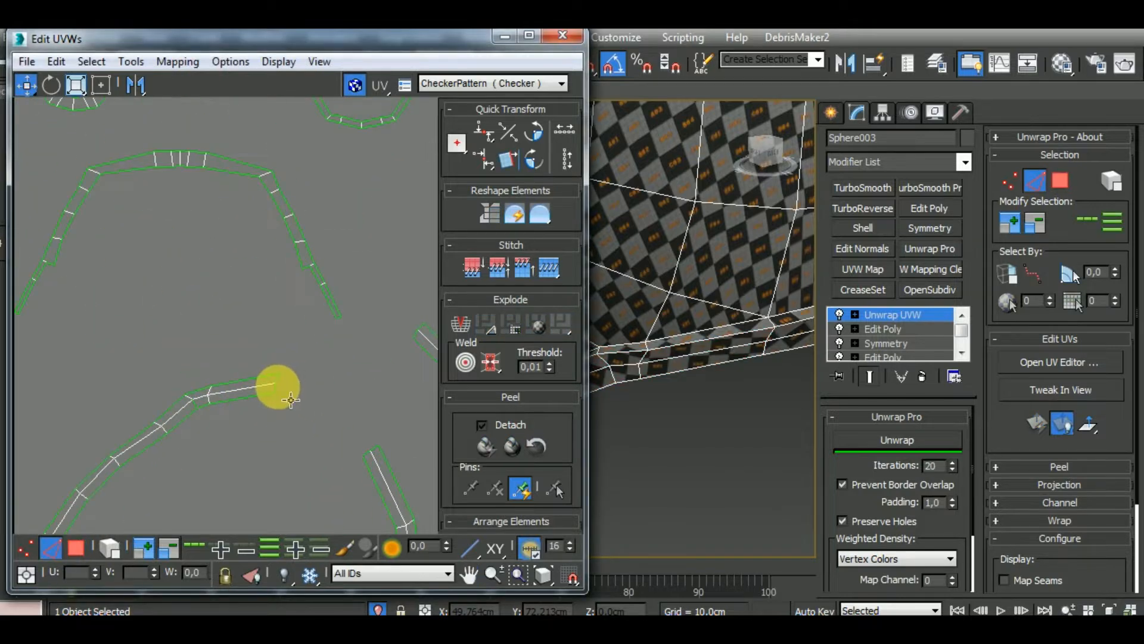
pyautogui.click(276, 386)
pyautogui.scroll(-6, 327, 356)
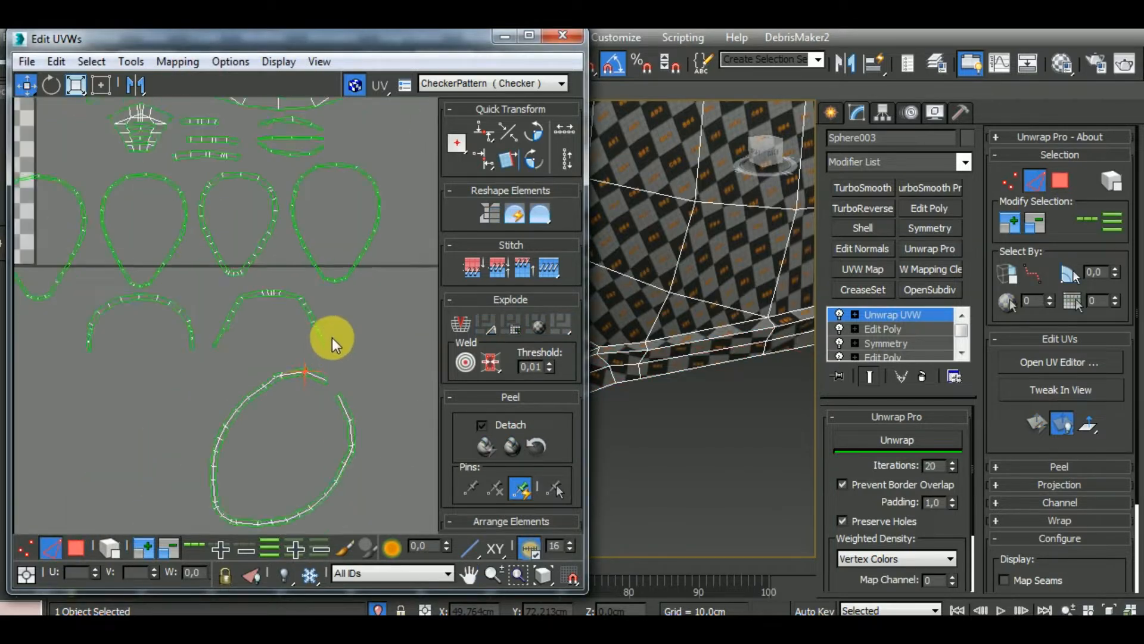
# Select the whole open rim loop as an element and relax it again with Unwrap Pro
pyautogui.click(115, 549)
pyautogui.click(345, 423)
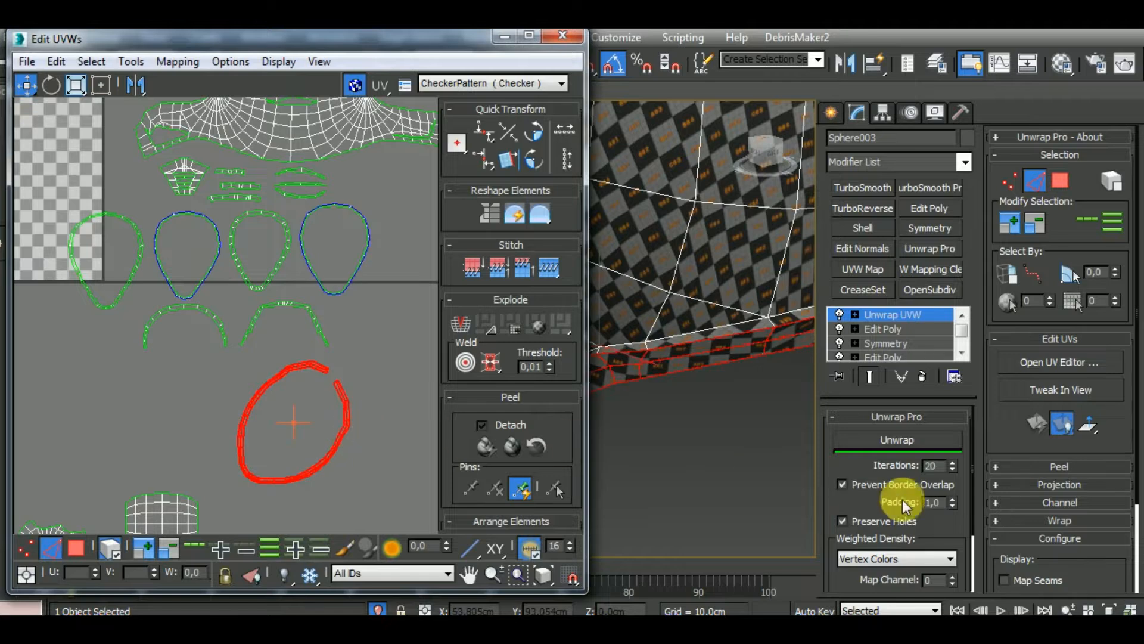
pyautogui.click(922, 445)
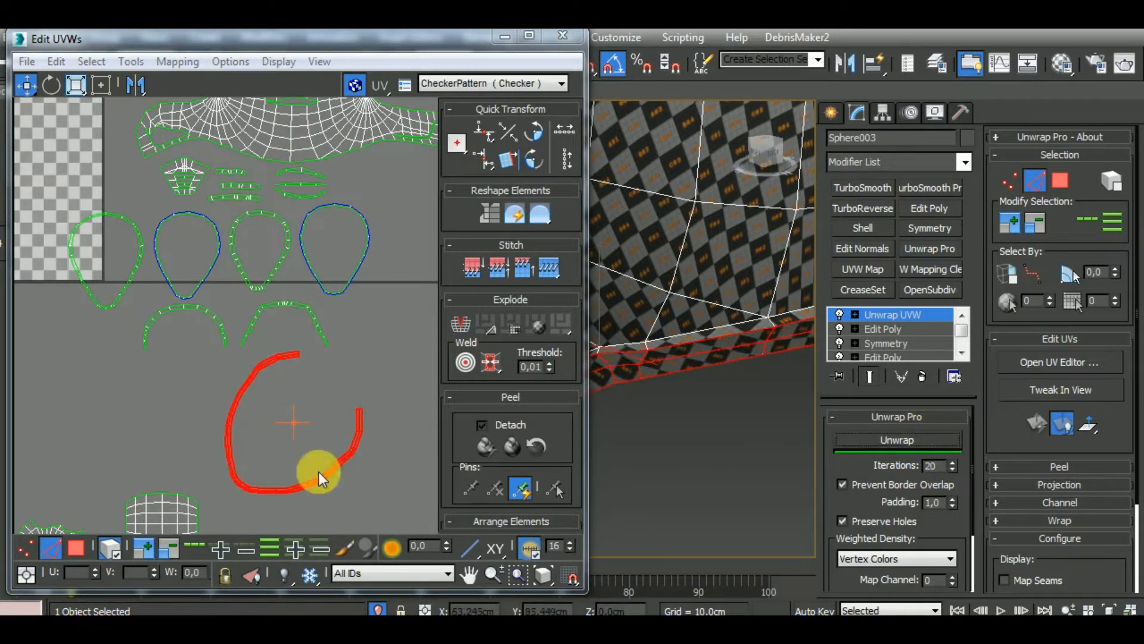
# Rotate the open rim loop so its gap faces up, place it beside the four loops and scale it down
pyautogui.moveTo(316, 473); pyautogui.dragTo(236, 379, button='middle')
pyautogui.scroll(-3, 236, 379)
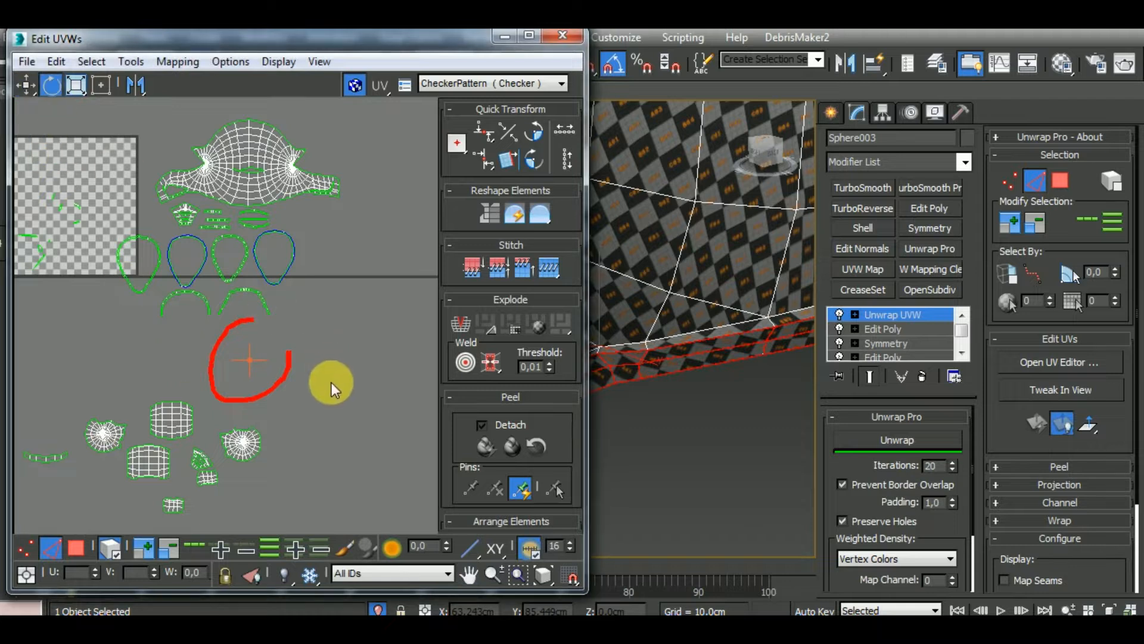
pyautogui.moveTo(303, 377); pyautogui.dragTo(360, 249)
pyautogui.click(26, 85)
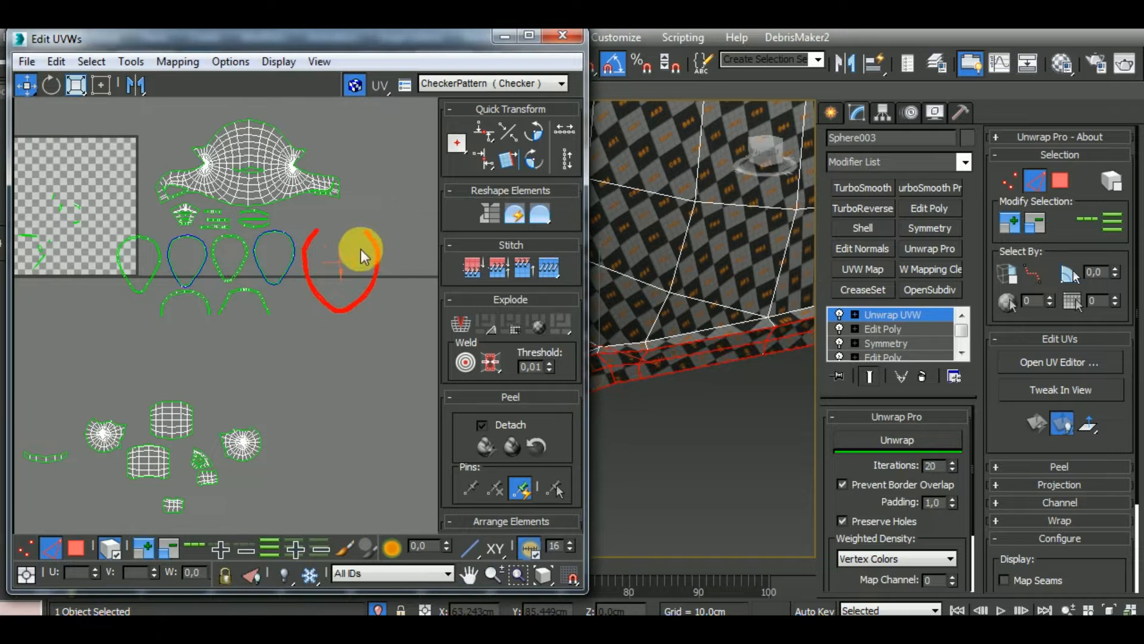
pyautogui.click(74, 85)
pyautogui.moveTo(306, 248); pyautogui.dragTo(350, 276)
# Select all the small clusters left inside the UV tile and examine where they lie on the helmet
pyautogui.scroll(-3, 350, 302)
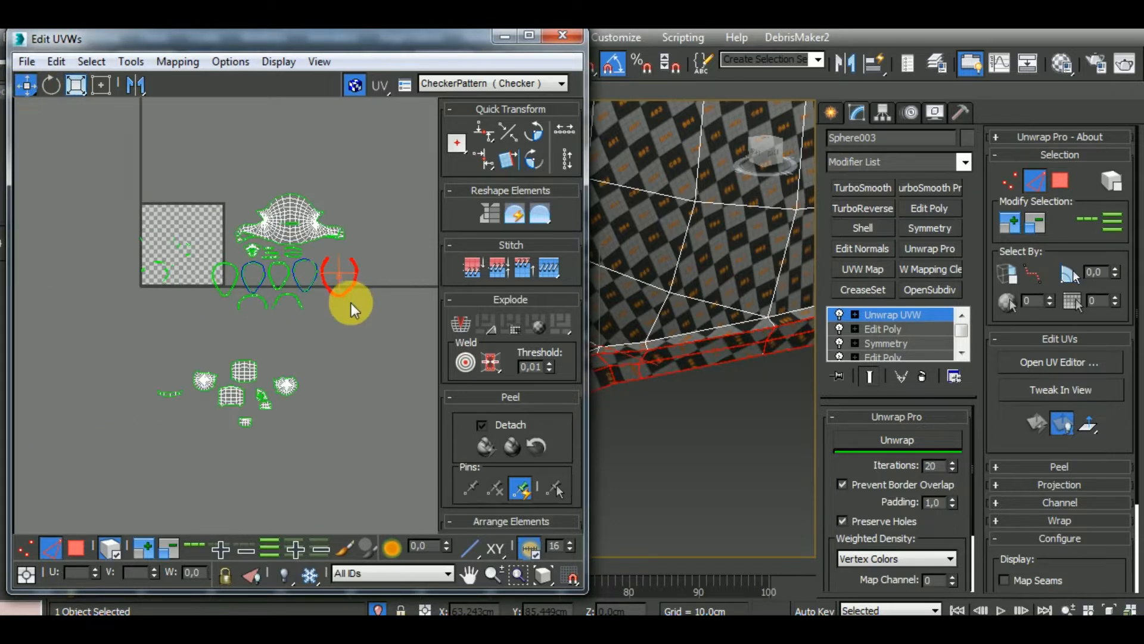
pyautogui.moveTo(201, 311); pyautogui.dragTo(128, 227)
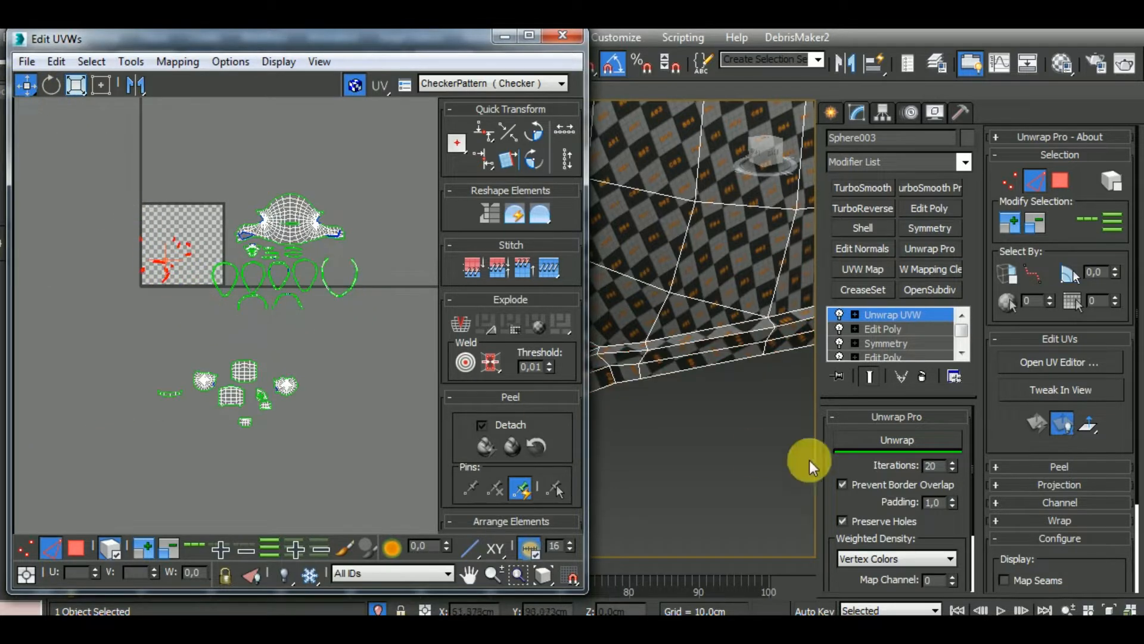
pyautogui.middleClick(723, 422)
pyautogui.scroll(-8, 722, 391)
pyautogui.keyDown('alt'); pyautogui.moveTo(701, 426); pyautogui.dragTo(478, 423, button='middle'); pyautogui.keyUp('alt')
pyautogui.click(482, 424)
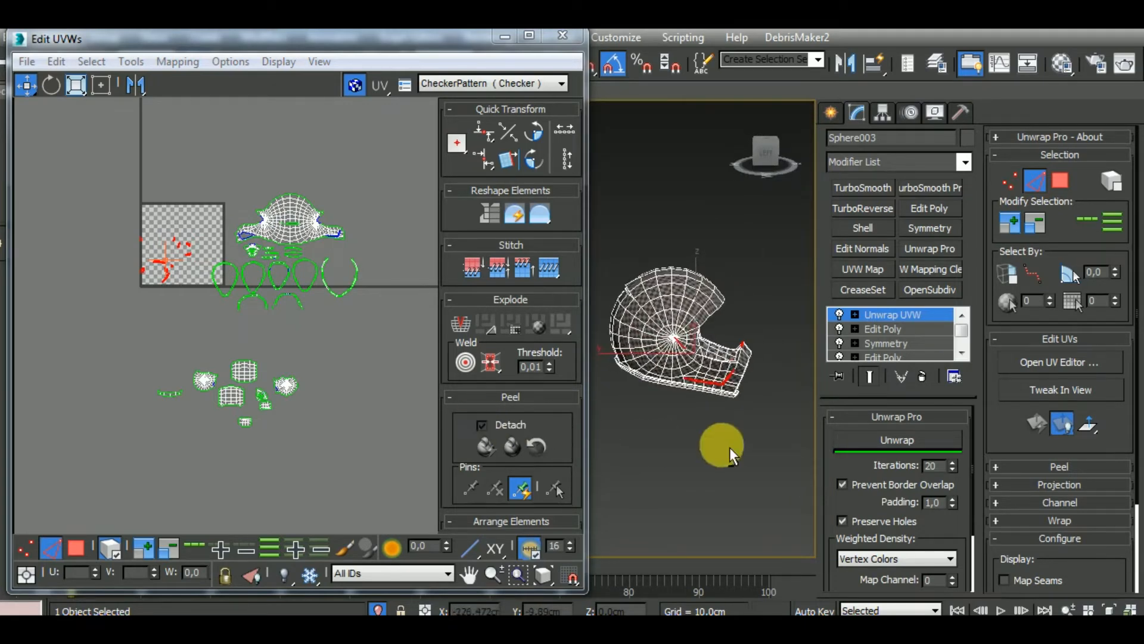
pyautogui.scroll(6, 720, 417)
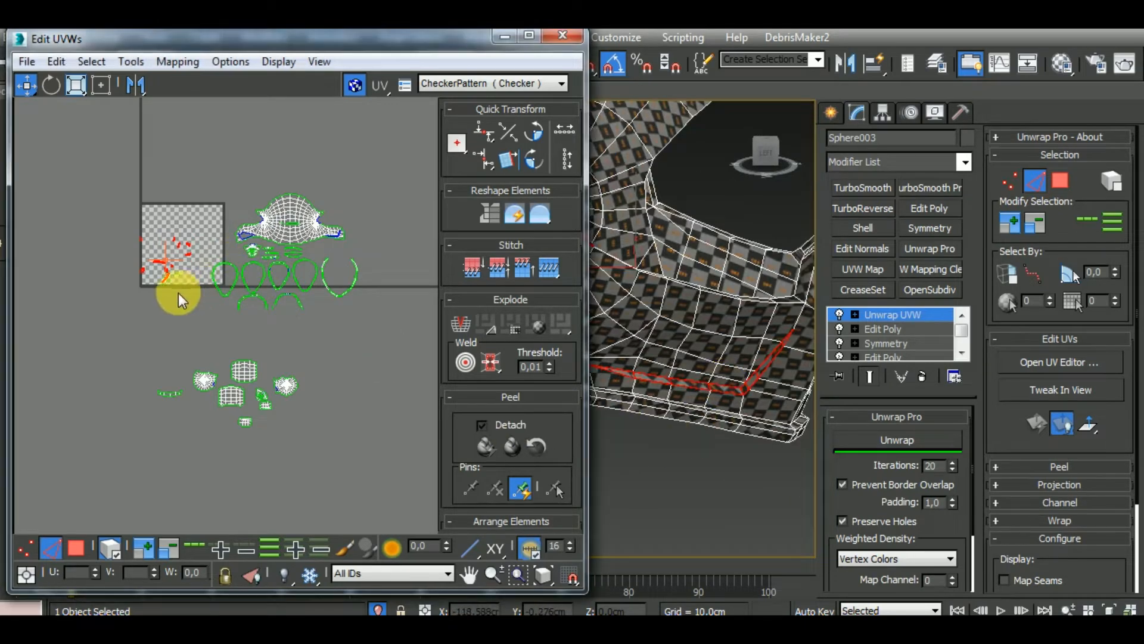
pyautogui.scroll(6, 197, 316)
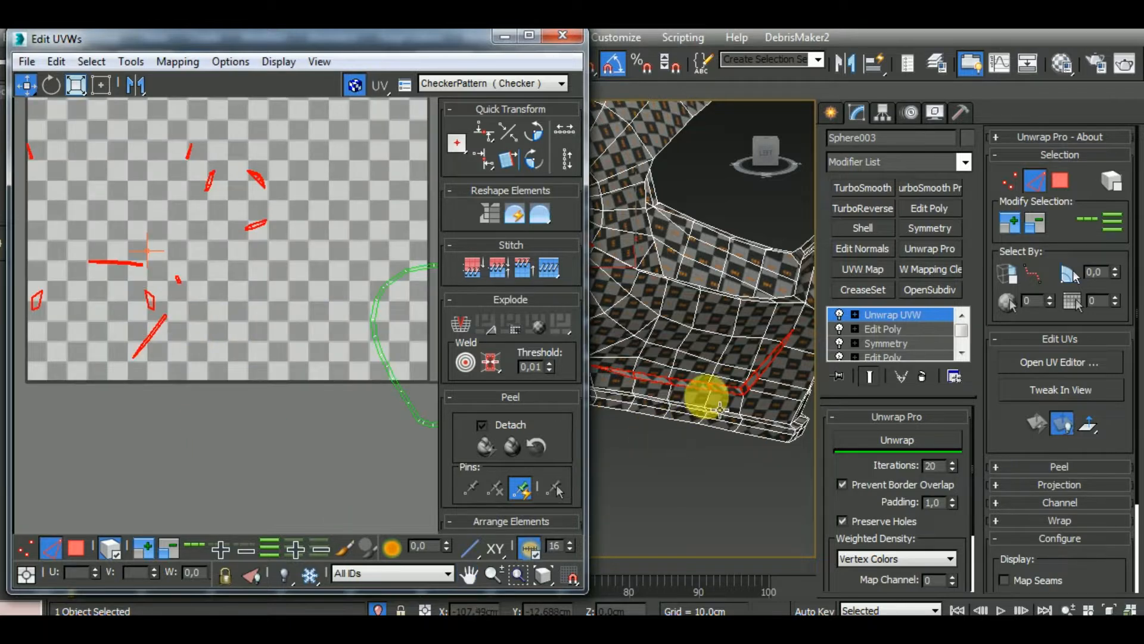
# Select the faces of the lower cheek strip on the helmet to trace which UV clusters adjoin each other
pyautogui.click(76, 547)
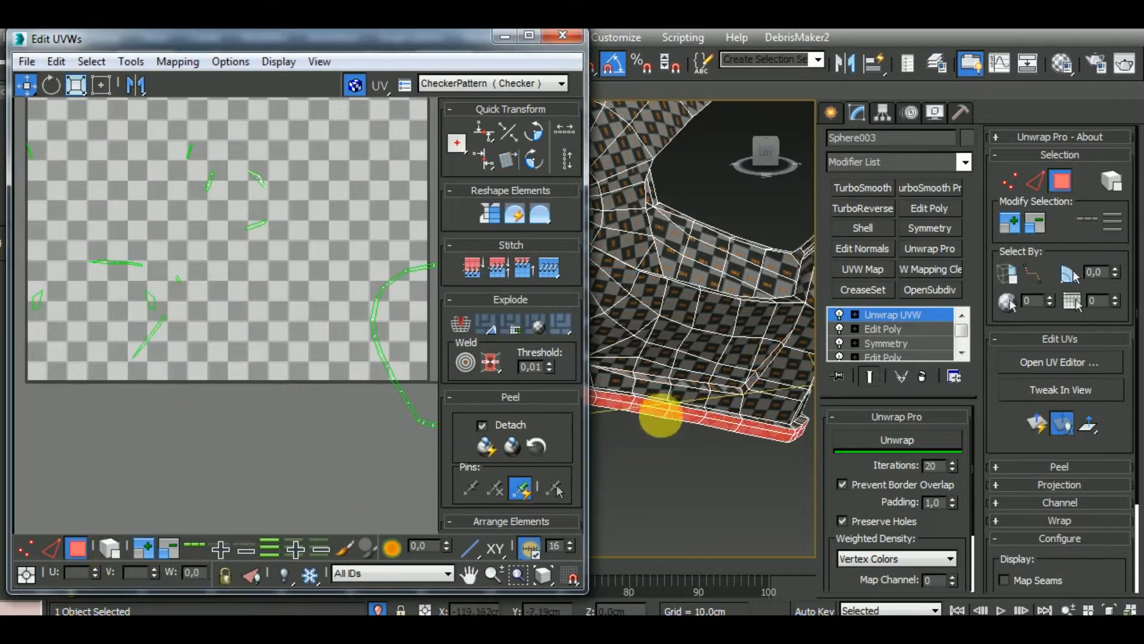
pyautogui.click(699, 388)
pyautogui.keyDown('ctrl'); pyautogui.click(660, 391); pyautogui.keyUp('ctrl')
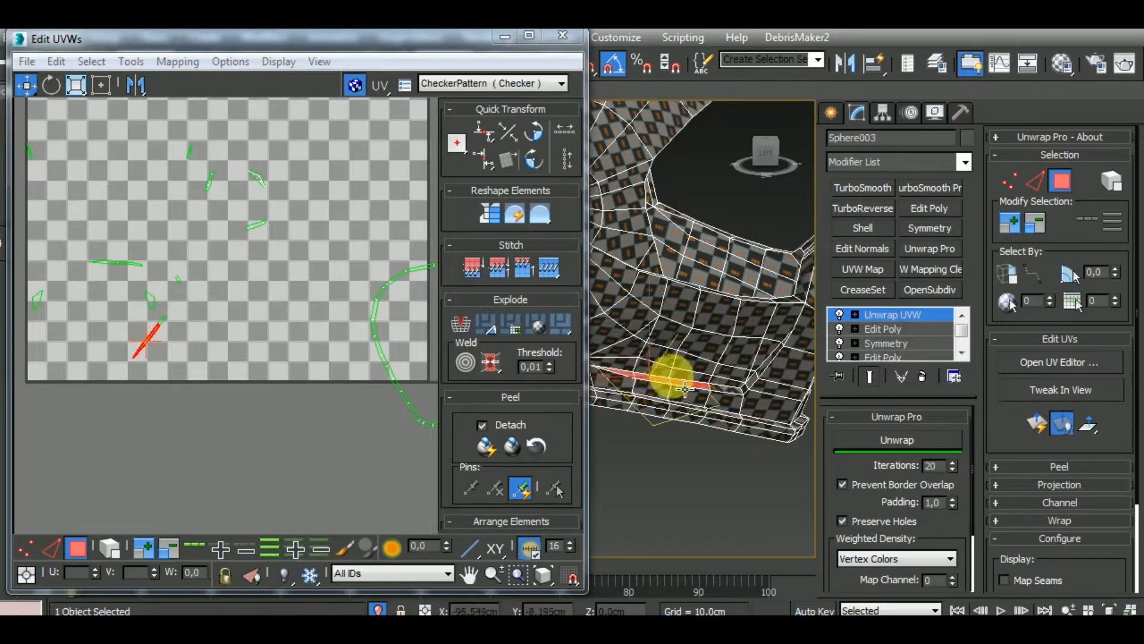
pyautogui.keyDown('alt'); pyautogui.moveTo(728, 399); pyautogui.dragTo(806, 452, button='middle'); pyautogui.keyUp('alt')
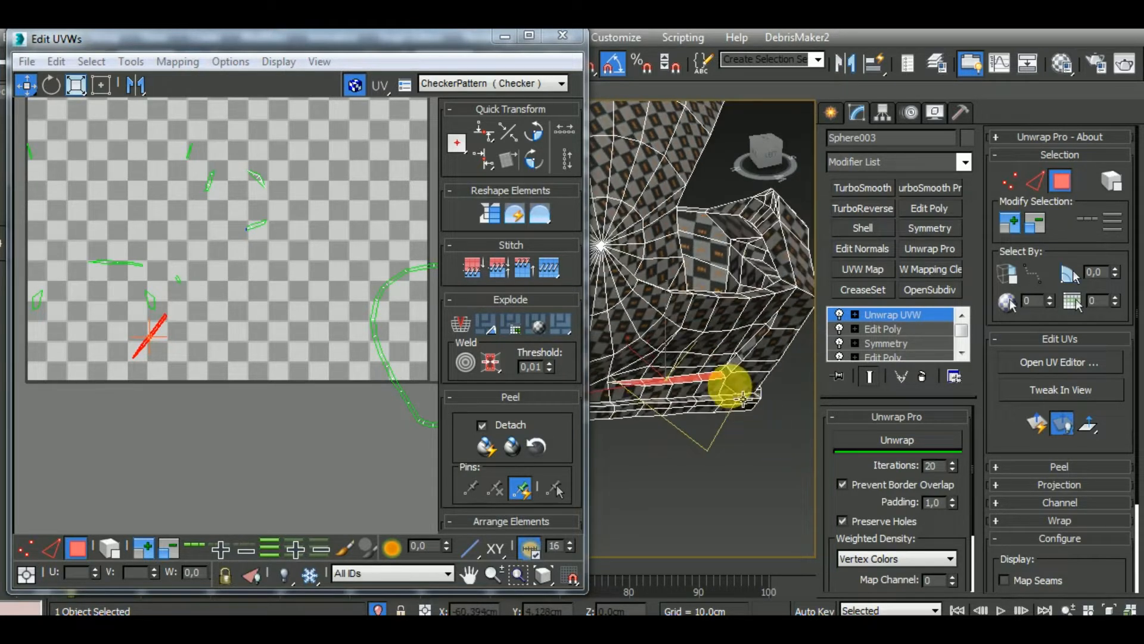
pyautogui.scroll(3, 731, 387)
pyautogui.keyDown('ctrl'); pyautogui.click(724, 361); pyautogui.keyUp('ctrl')
pyautogui.keyDown('ctrl'); pyautogui.click(744, 338); pyautogui.keyUp('ctrl')
pyautogui.keyDown('ctrl'); pyautogui.click(774, 312); pyautogui.keyUp('ctrl')
pyautogui.keyDown('alt'); pyautogui.moveTo(792, 308); pyautogui.dragTo(731, 406, button='middle'); pyautogui.keyUp('alt')
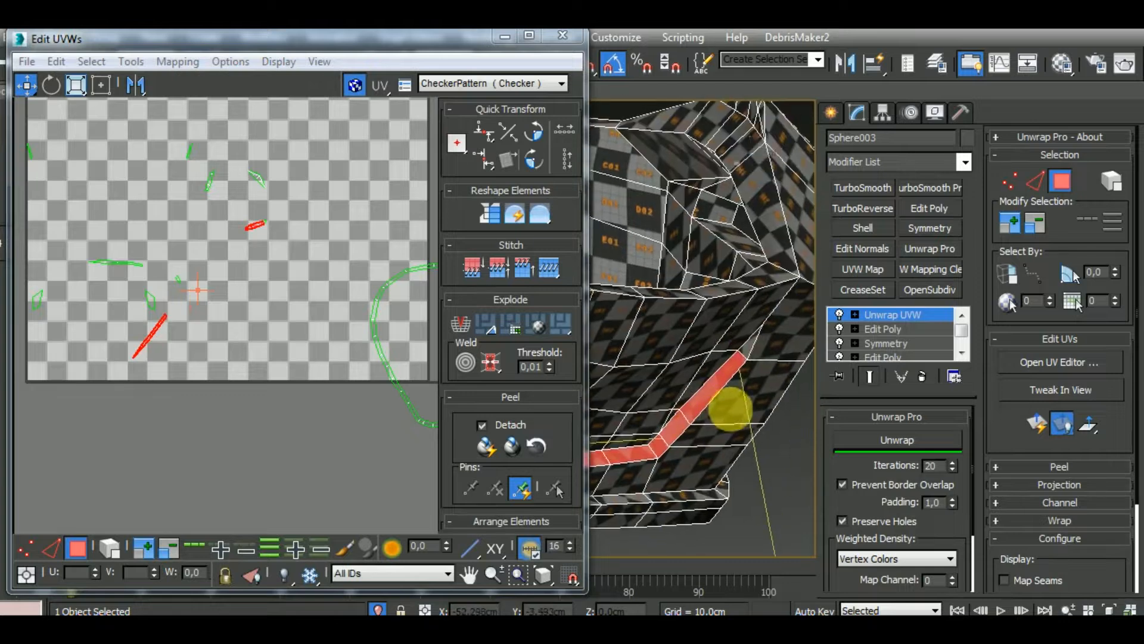
pyautogui.keyDown('ctrl'); pyautogui.click(751, 348); pyautogui.keyUp('ctrl')
pyautogui.moveTo(217, 341); pyautogui.dragTo(238, 350, button='middle')
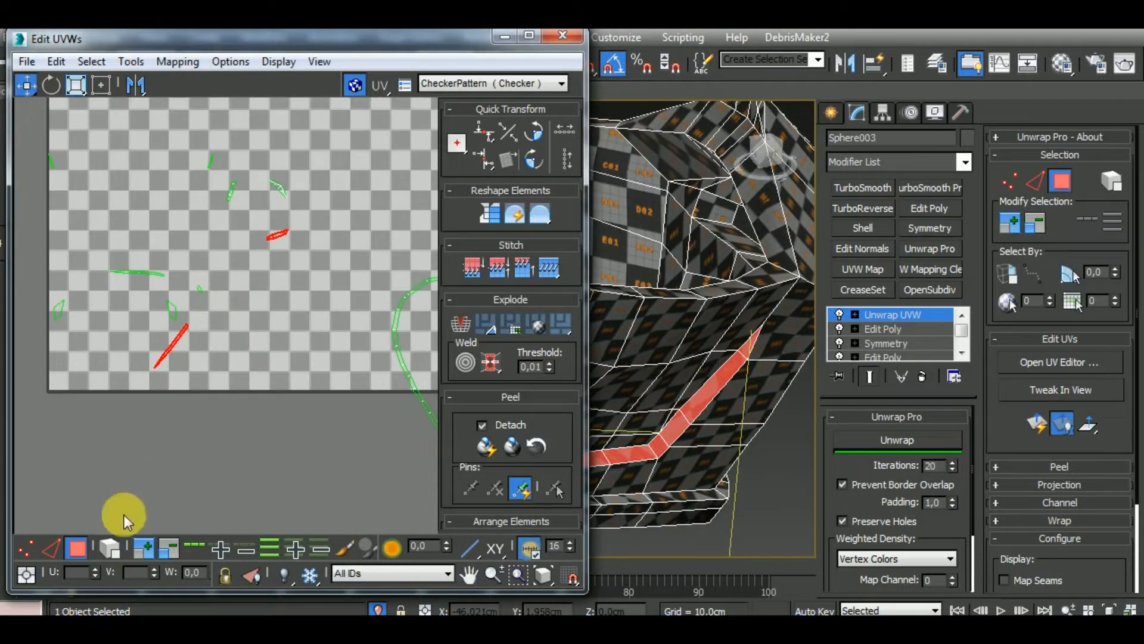
# Stitch the adjoining short strip cluster onto the upper end of the long diagonal cheek strip
pyautogui.click(43, 547)
pyautogui.scroll(8, 234, 439)
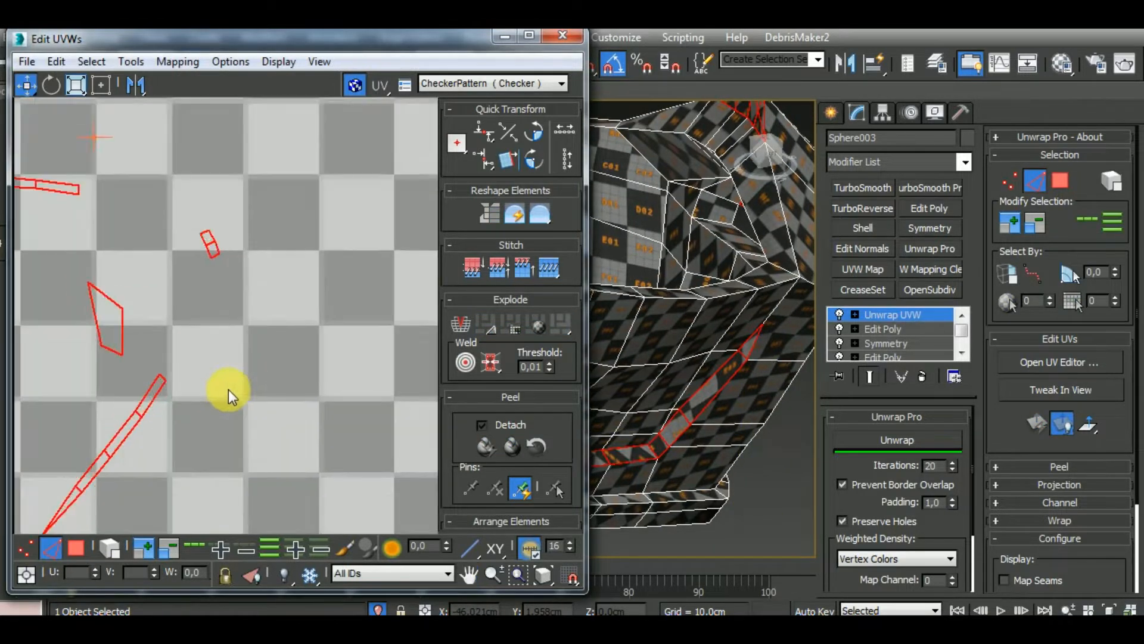
pyautogui.click(228, 389)
pyautogui.click(164, 379)
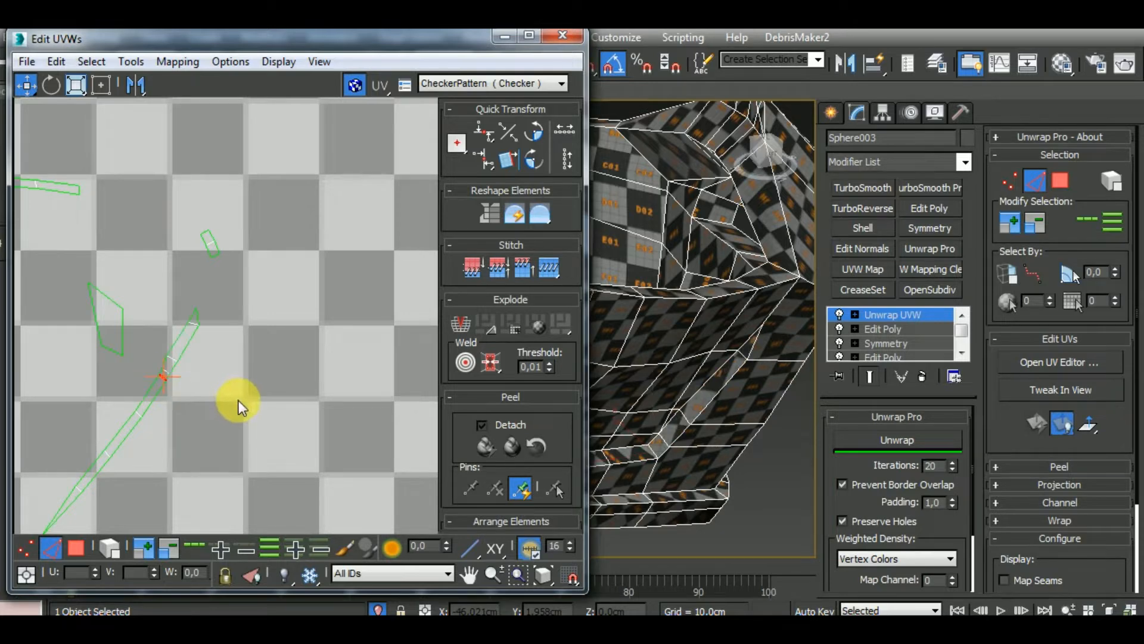
# Relax the joined diagonal cheek strip as an element with Unwrap Pro and move it below the first rim loop
pyautogui.scroll(-6, 252, 381)
pyautogui.click(114, 547)
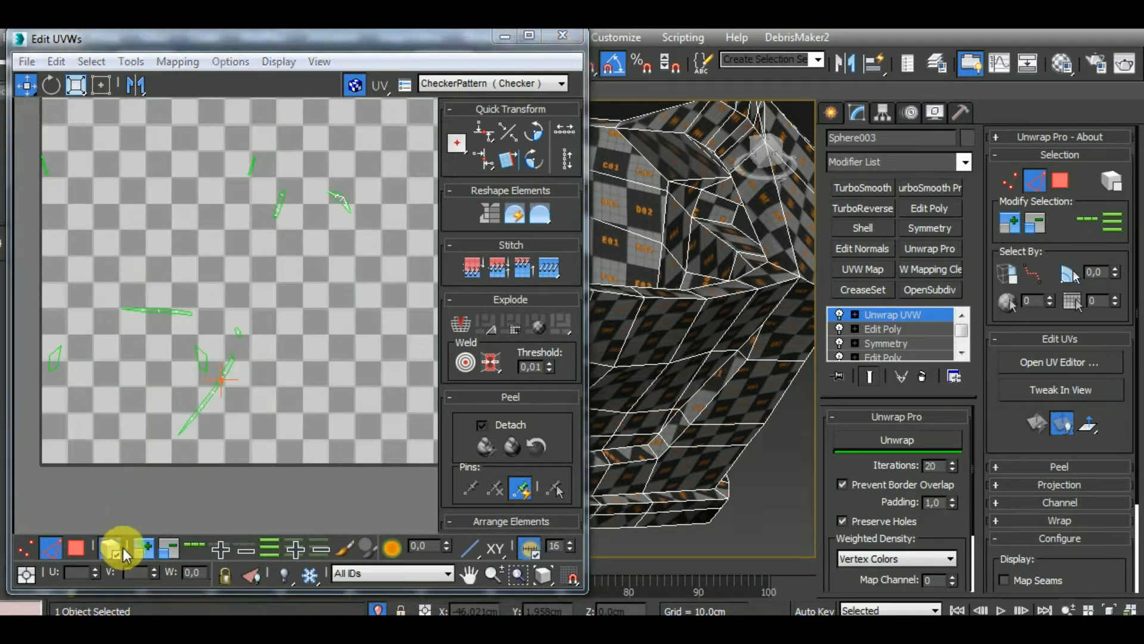
pyautogui.click(220, 387)
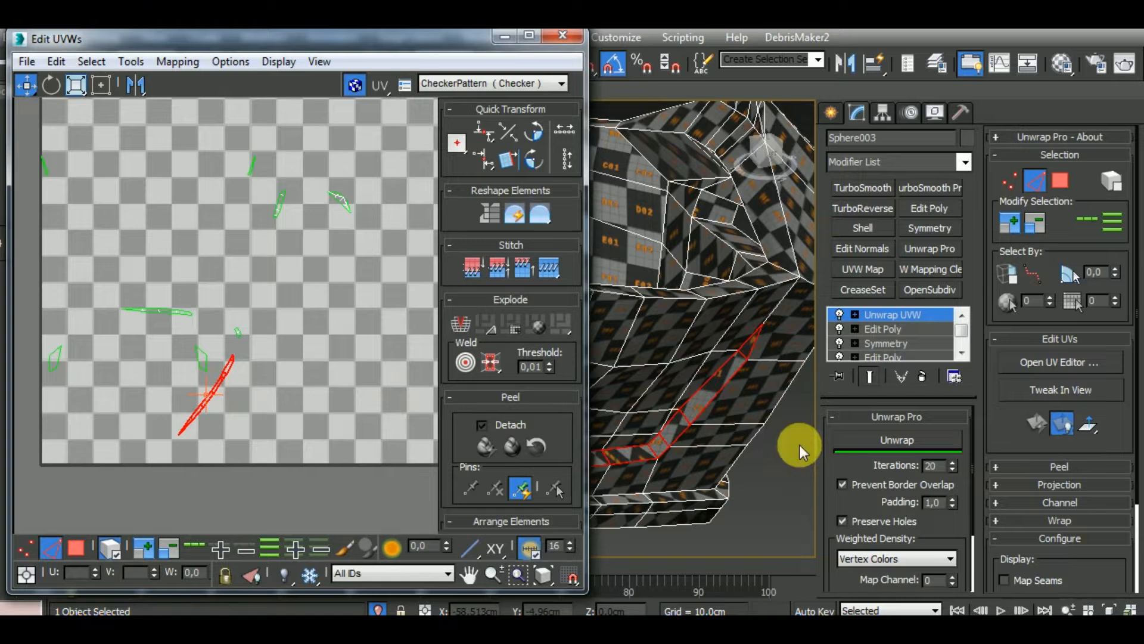
pyautogui.click(865, 446)
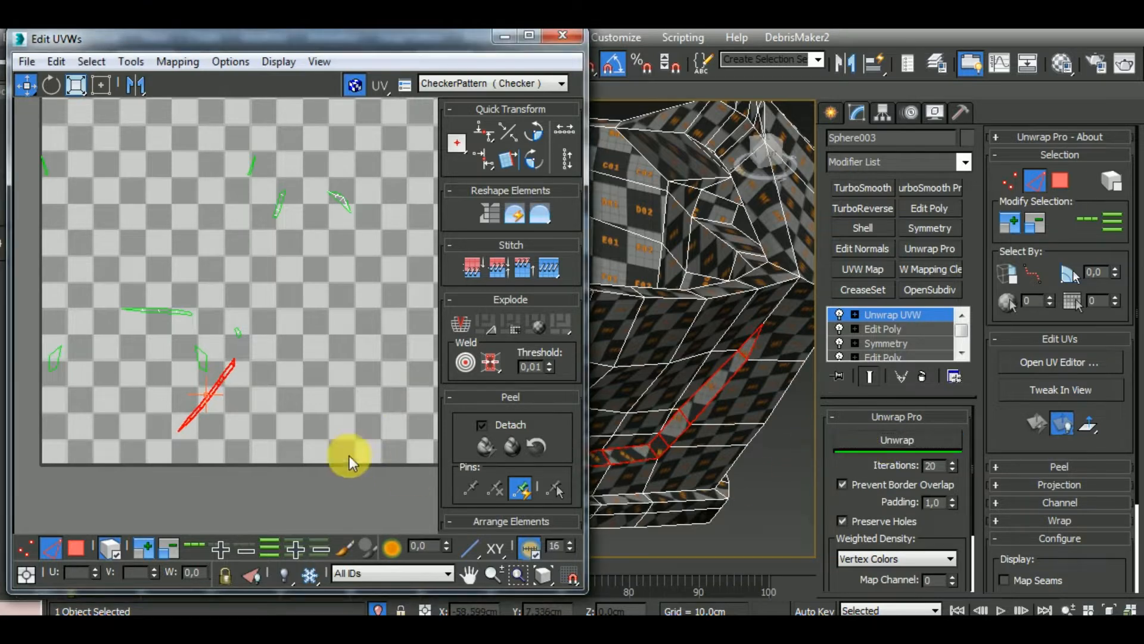
pyautogui.scroll(-5, 213, 374)
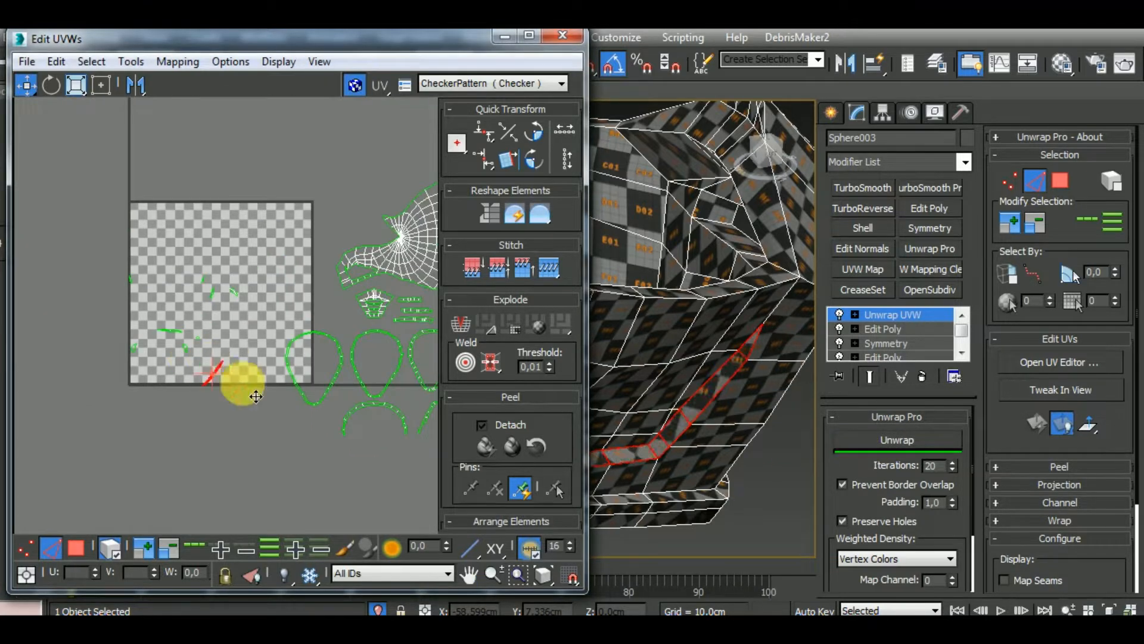
pyautogui.moveTo(256, 396); pyautogui.dragTo(350, 425)
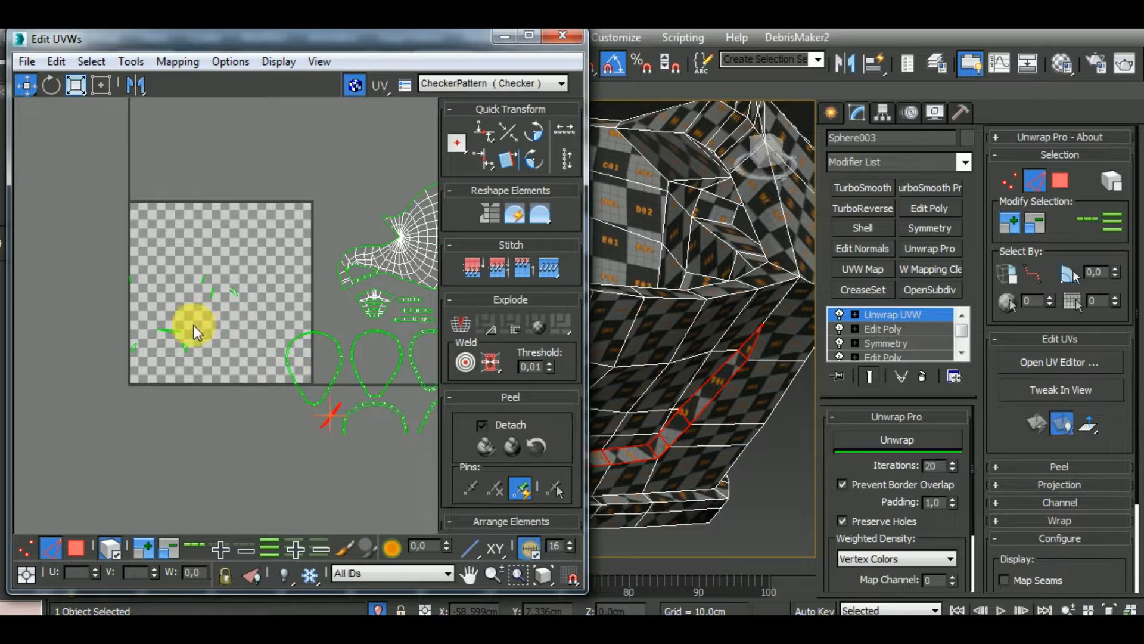
# Stitch the matching short piece onto the end of the horizontal cheek strip from the helmet's opposite side
pyautogui.click(177, 332)
pyautogui.keyDown('alt'); pyautogui.moveTo(715, 389); pyautogui.dragTo(614, 432, button='middle'); pyautogui.keyUp('alt')
pyautogui.scroll(5, 180, 383)
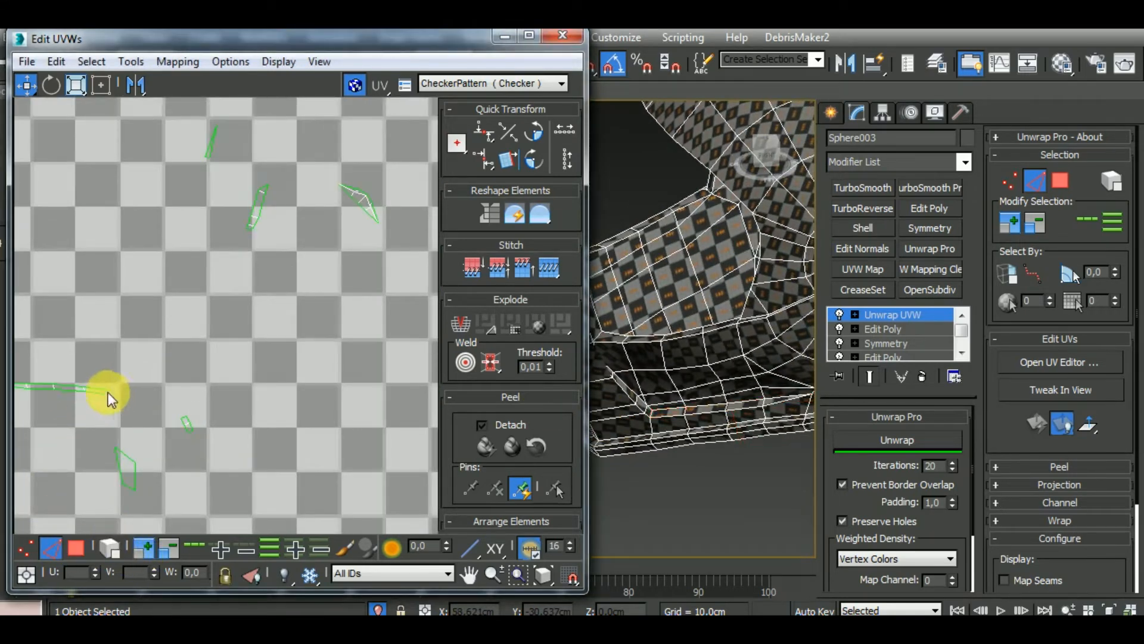
pyautogui.scroll(5, 112, 392)
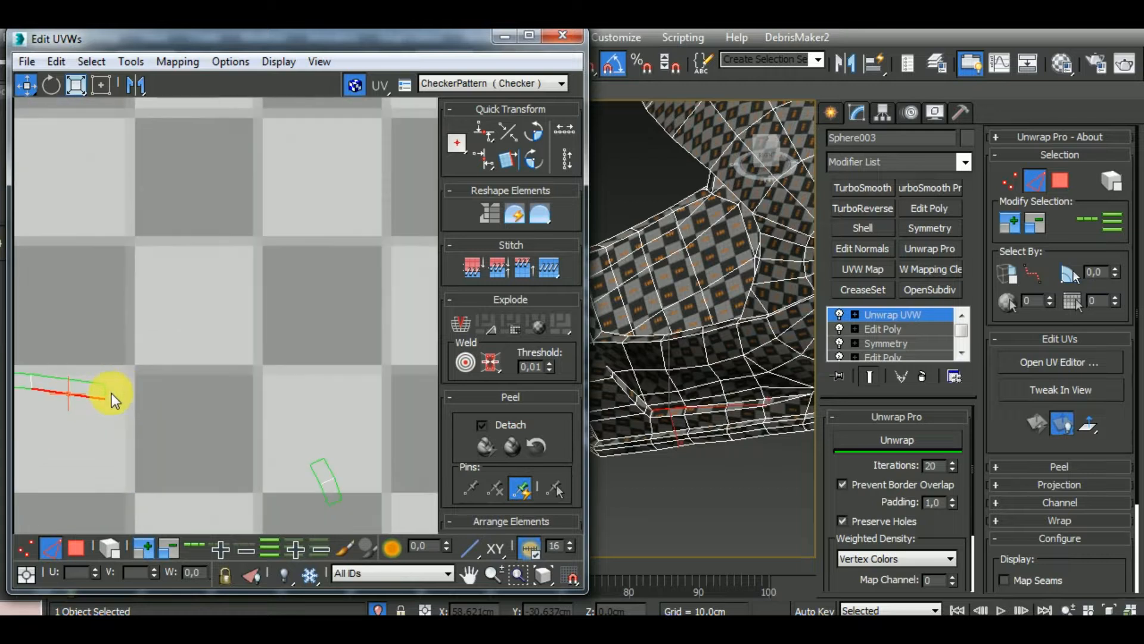
pyautogui.scroll(-5, 241, 330)
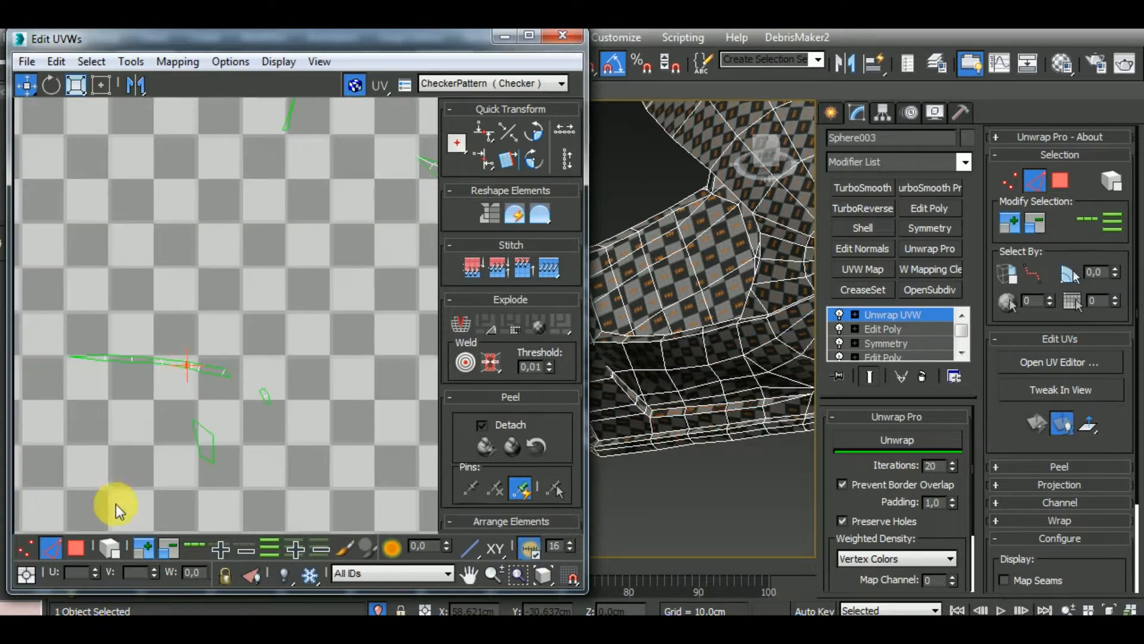
# Relax the joined horizontal cheek strip with Unwrap Pro and move it outside the tile beside the diagonal one
pyautogui.click(112, 546)
pyautogui.click(223, 372)
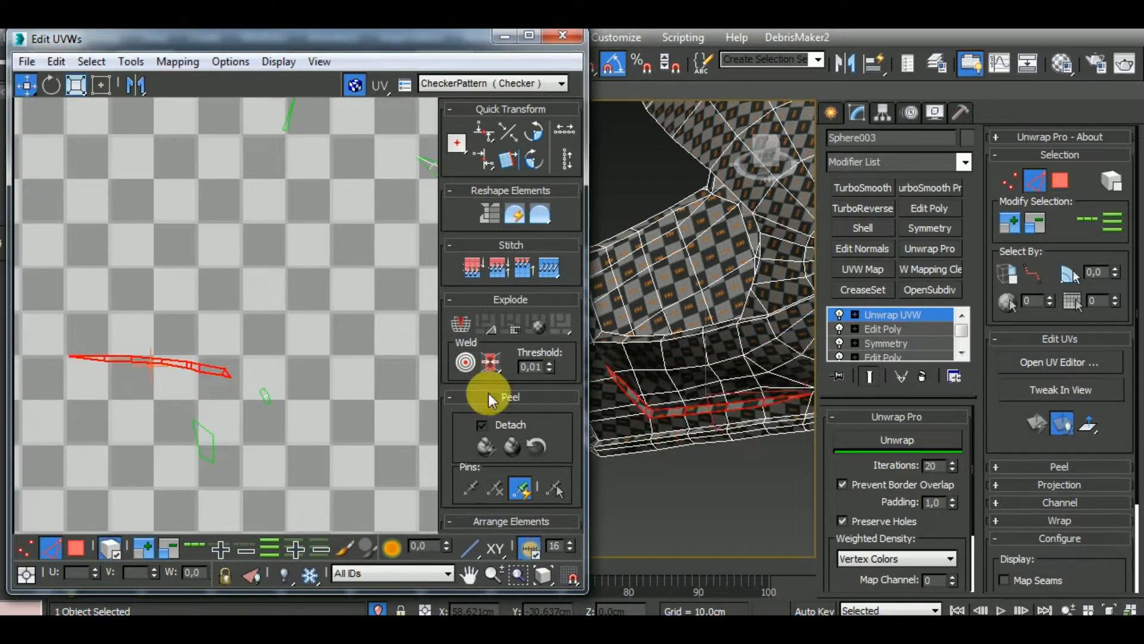
pyautogui.click(894, 441)
pyautogui.scroll(-5, 161, 396)
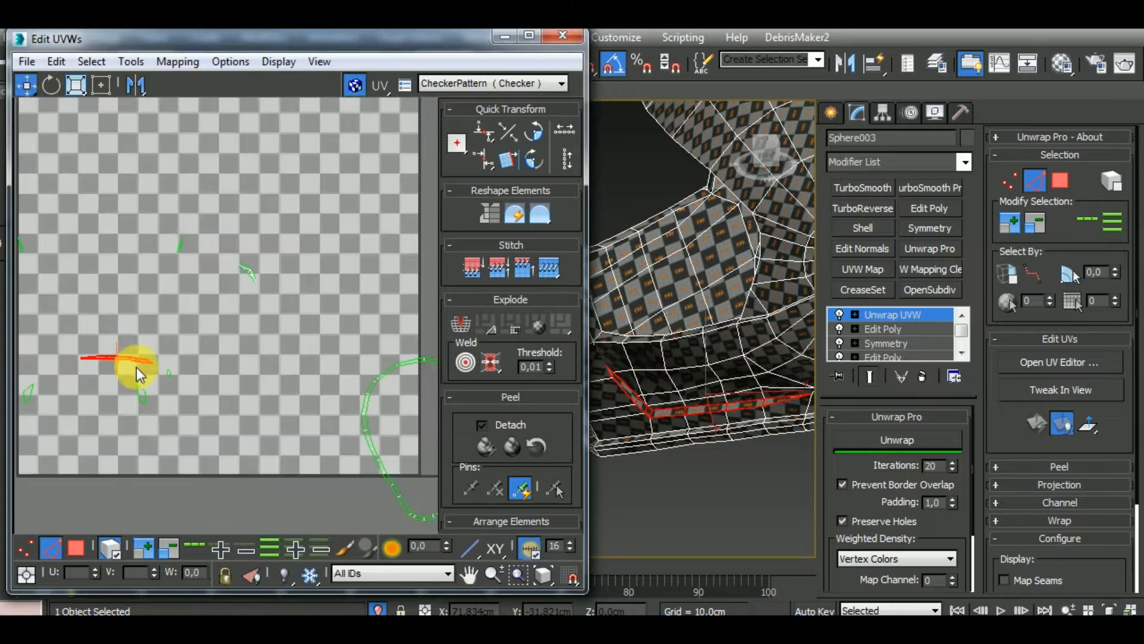
pyautogui.scroll(-3, 126, 352)
pyautogui.moveTo(74, 357); pyautogui.dragTo(322, 477)
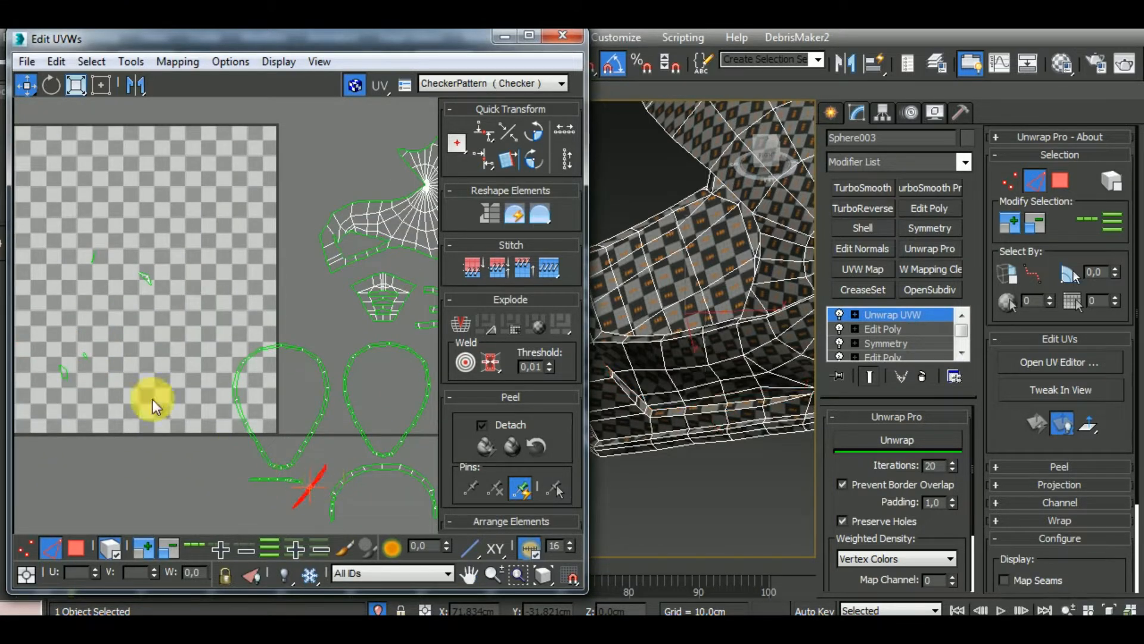
# Rotate the diagonal cheek strip to horizontal and place it directly under the other cheek strip
pyautogui.click(48, 84)
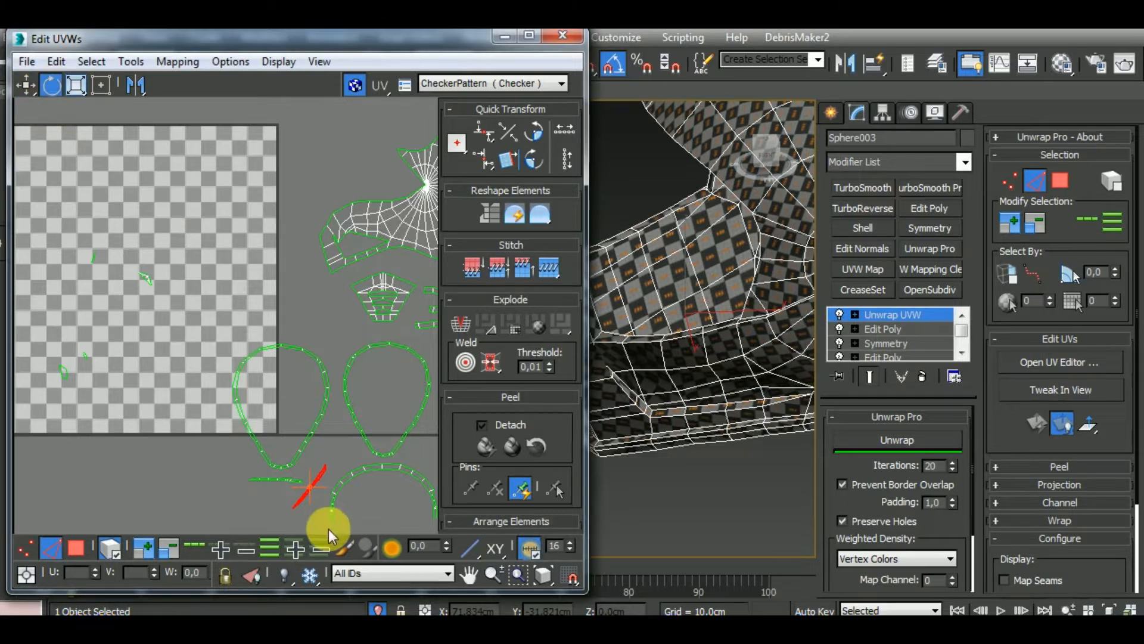
pyautogui.moveTo(322, 467); pyautogui.dragTo(345, 485)
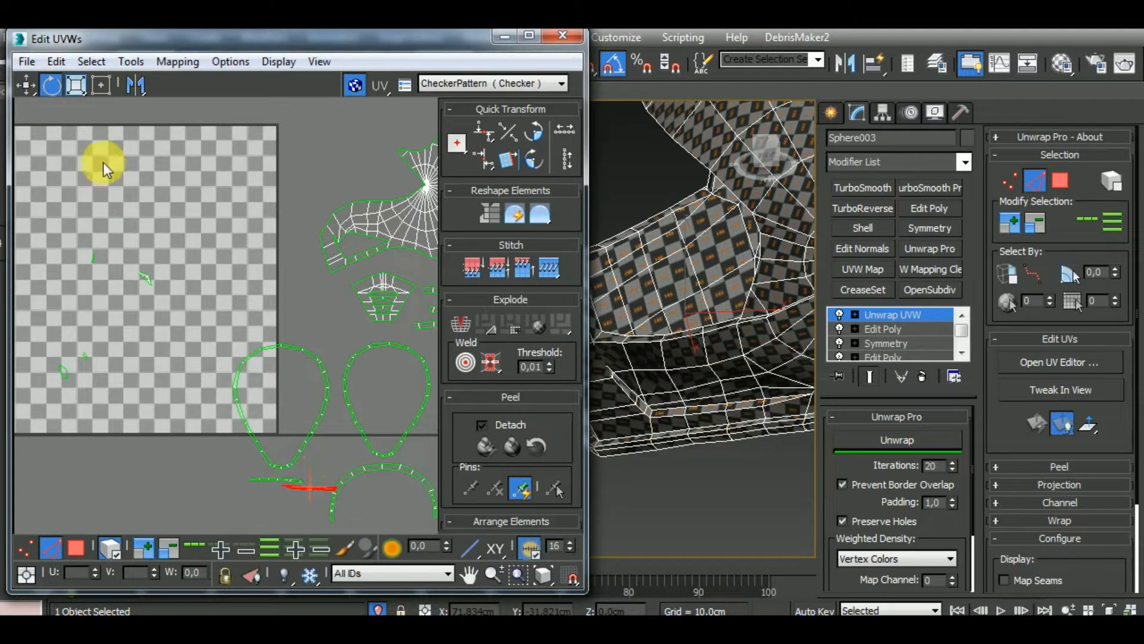
pyautogui.click(26, 87)
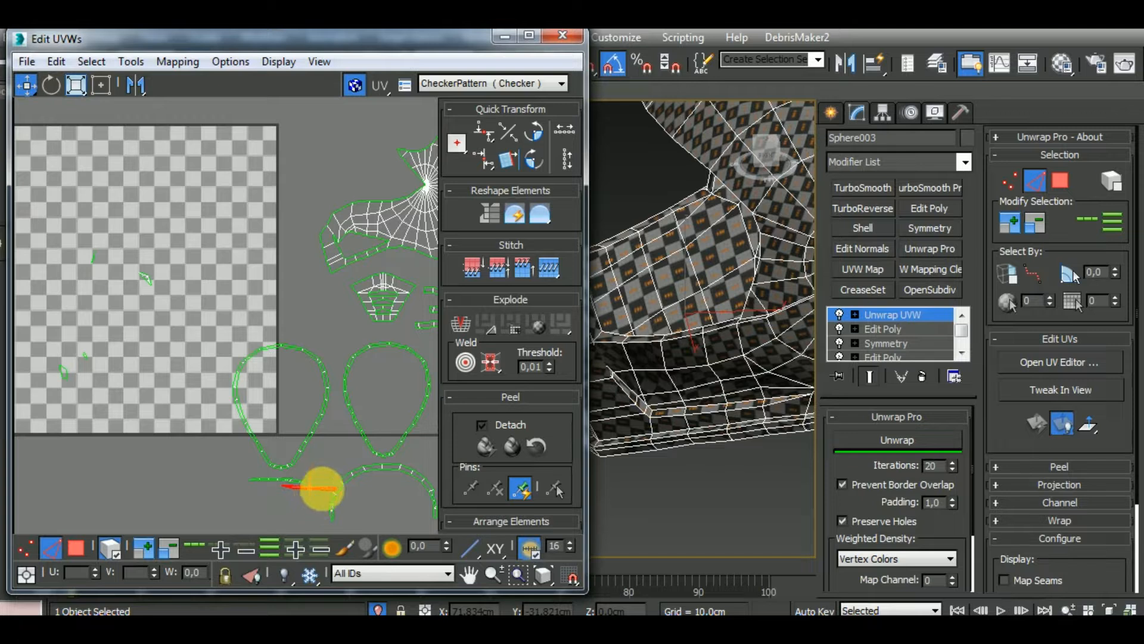
pyautogui.moveTo(322, 488); pyautogui.dragTo(289, 496)
pyautogui.moveTo(105, 381); pyautogui.dragTo(213, 383, button='middle')
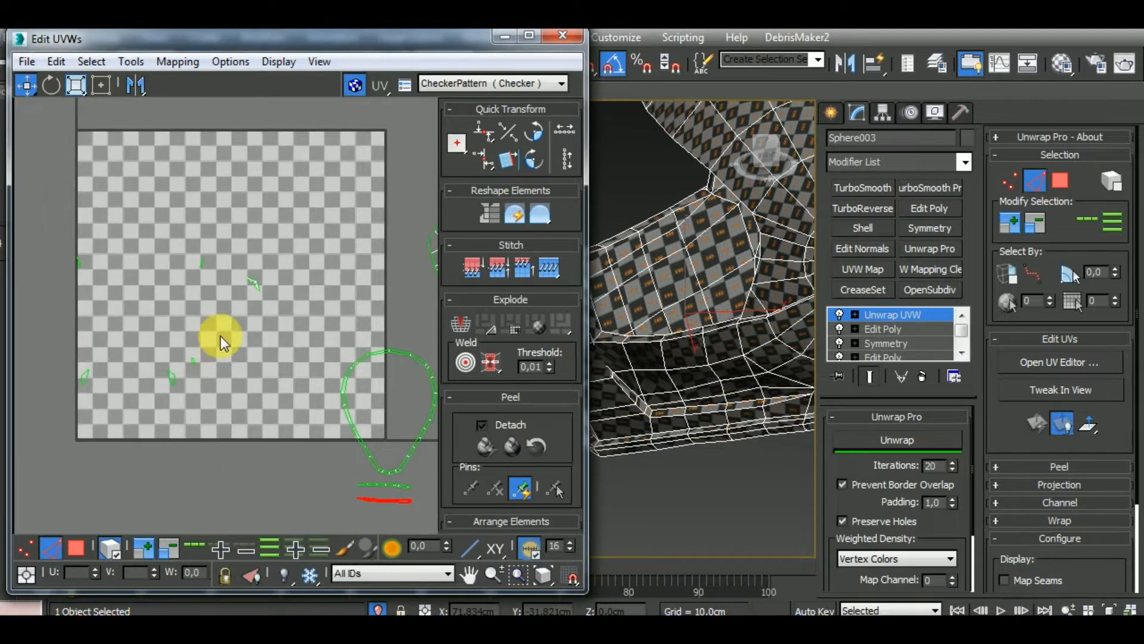
# Move the scattered small strip clusters down to the other small clusters near the tile's lower-left corner
pyautogui.moveTo(221, 335); pyautogui.dragTo(67, 400)
pyautogui.moveTo(280, 241); pyautogui.dragTo(185, 303)
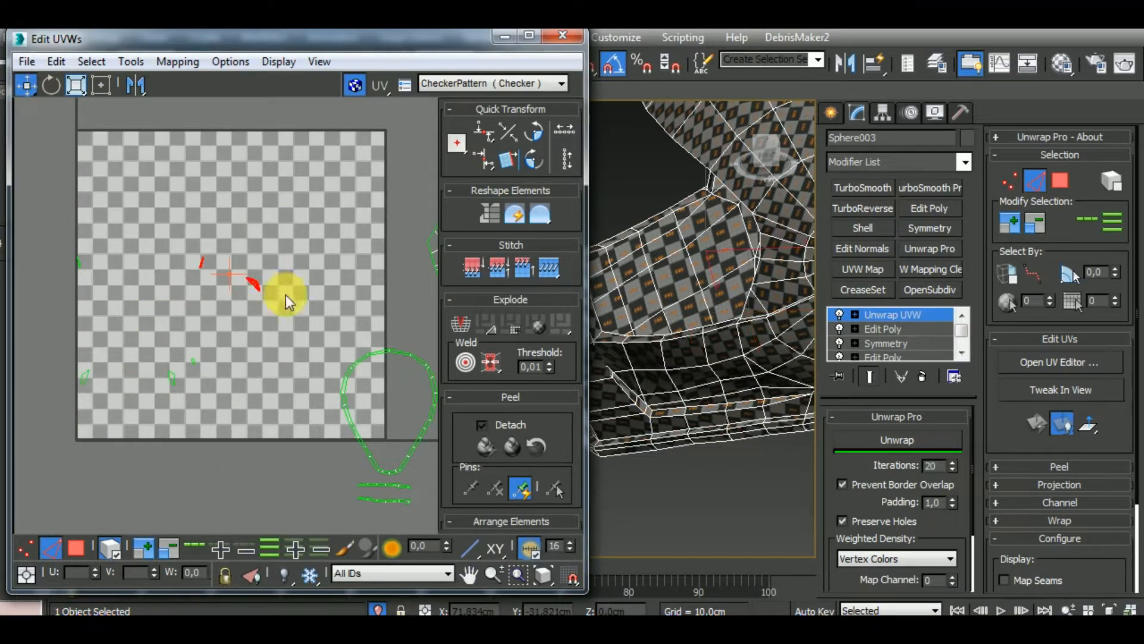
pyautogui.moveTo(255, 286); pyautogui.dragTo(154, 360)
pyautogui.moveTo(126, 239); pyautogui.dragTo(135, 408)
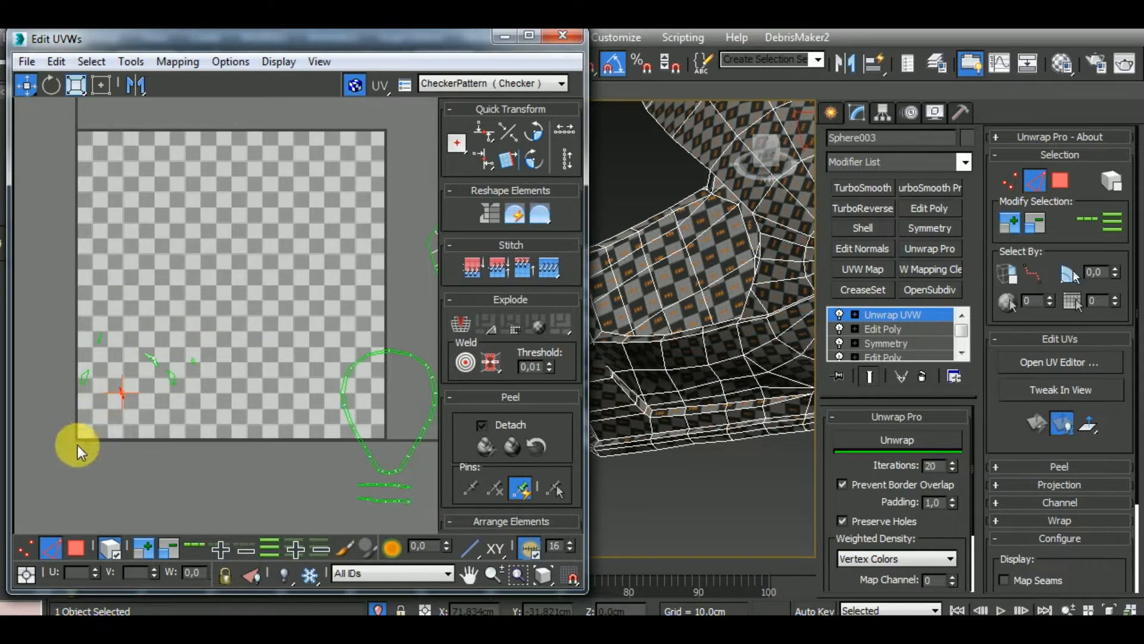
# Select all the gathered small clusters and examine where the narrow sliver beside the helmet's side hub lies
pyautogui.moveTo(77, 444); pyautogui.dragTo(74, 446)
pyautogui.scroll(-4, 771, 422)
pyautogui.keyDown('alt'); pyautogui.moveTo(748, 435); pyautogui.dragTo(662, 490, button='middle'); pyautogui.keyUp('alt')
pyautogui.scroll(4, 746, 425)
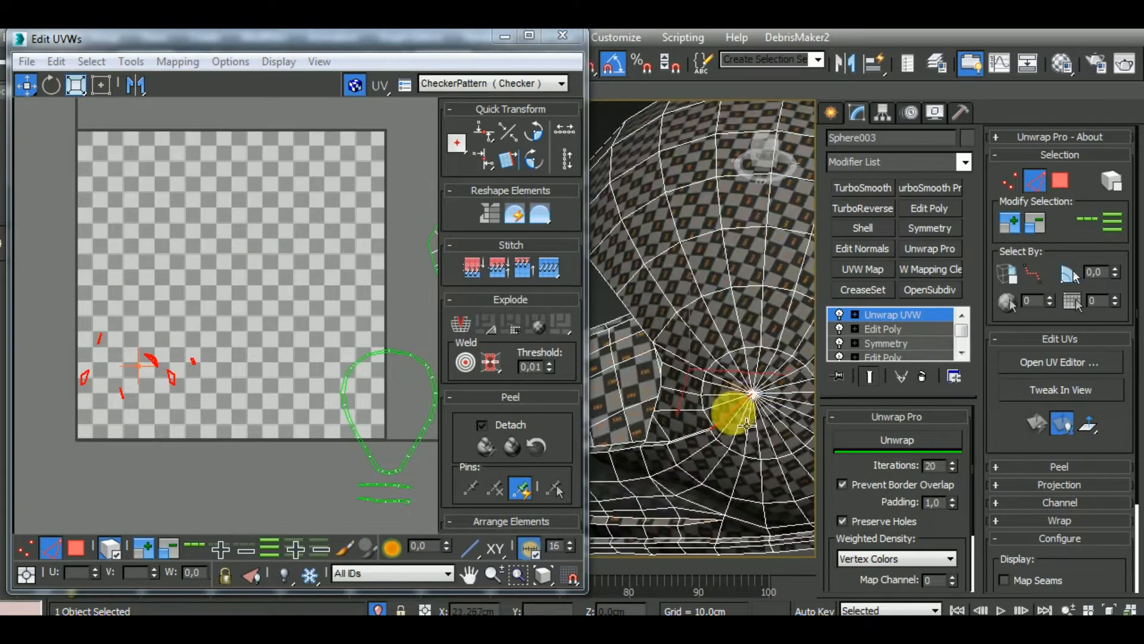
pyautogui.scroll(4, 747, 426)
pyautogui.scroll(-4, 722, 410)
pyautogui.keyDown('alt'); pyautogui.moveTo(749, 449); pyautogui.dragTo(826, 477, button='middle'); pyautogui.keyUp('alt')
pyautogui.moveTo(826, 477); pyautogui.dragTo(599, 464, button='middle')
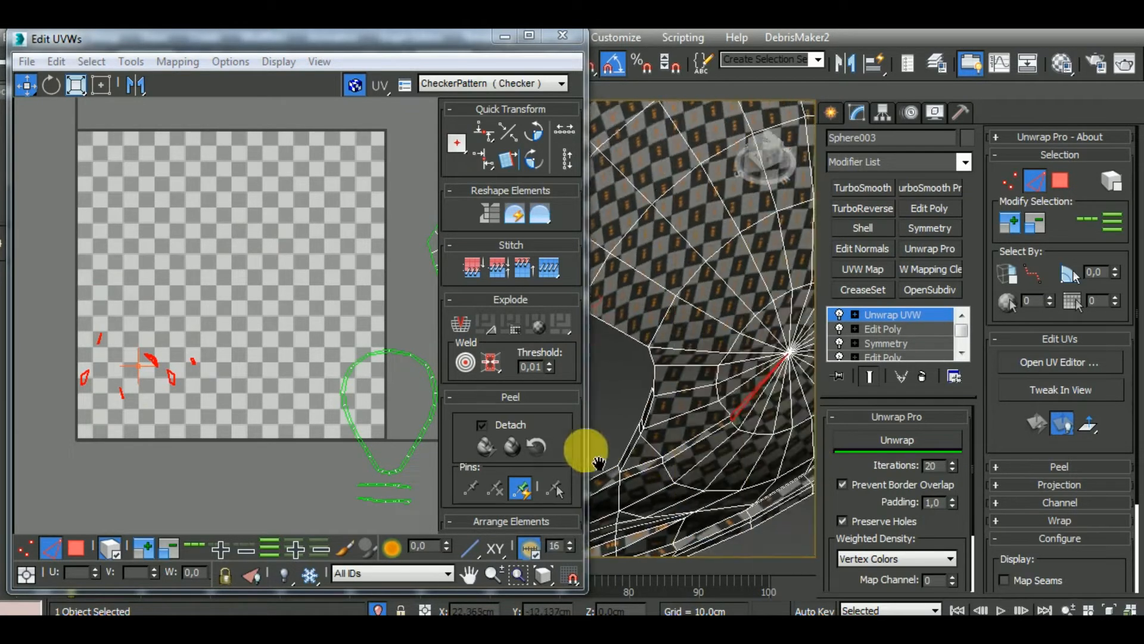
pyautogui.scroll(3, 670, 401)
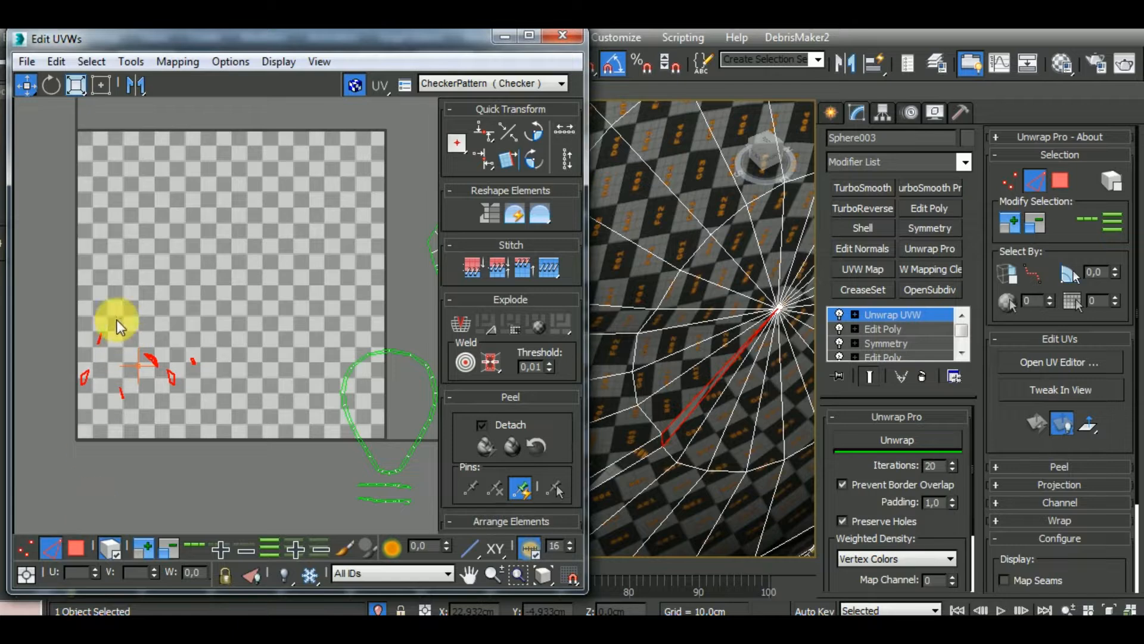
# Select the uppermost small strip cluster and compare its place on the helmet with the sorted strips and loops
pyautogui.moveTo(88, 344); pyautogui.dragTo(87, 352)
pyautogui.moveTo(262, 463); pyautogui.dragTo(166, 348, button='middle')
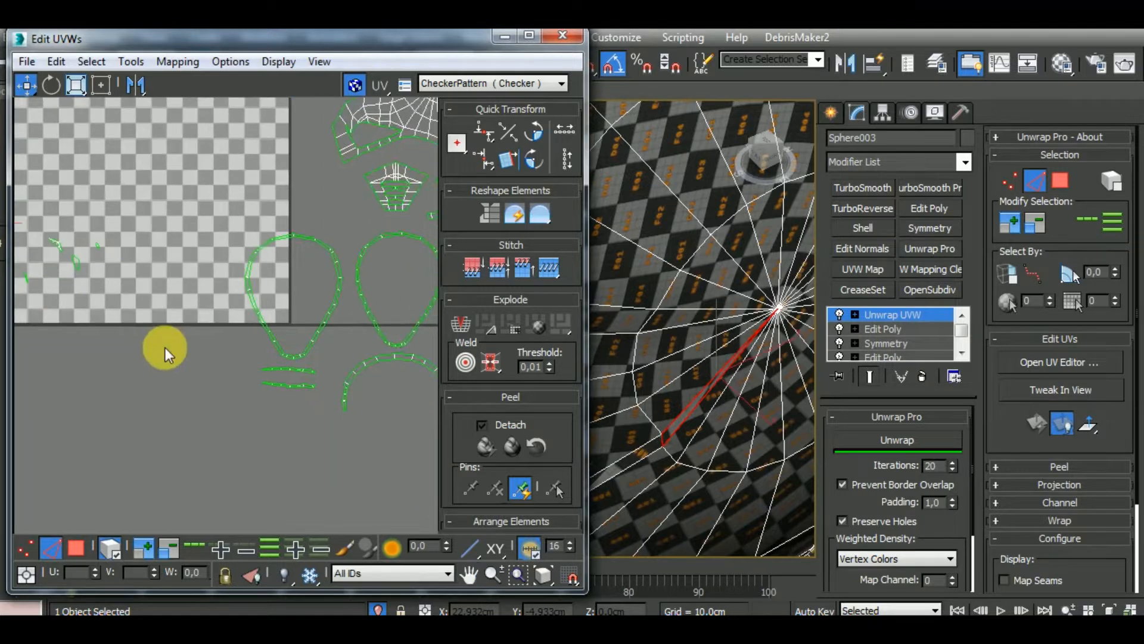
pyautogui.scroll(-3, 166, 348)
pyautogui.scroll(5, 250, 366)
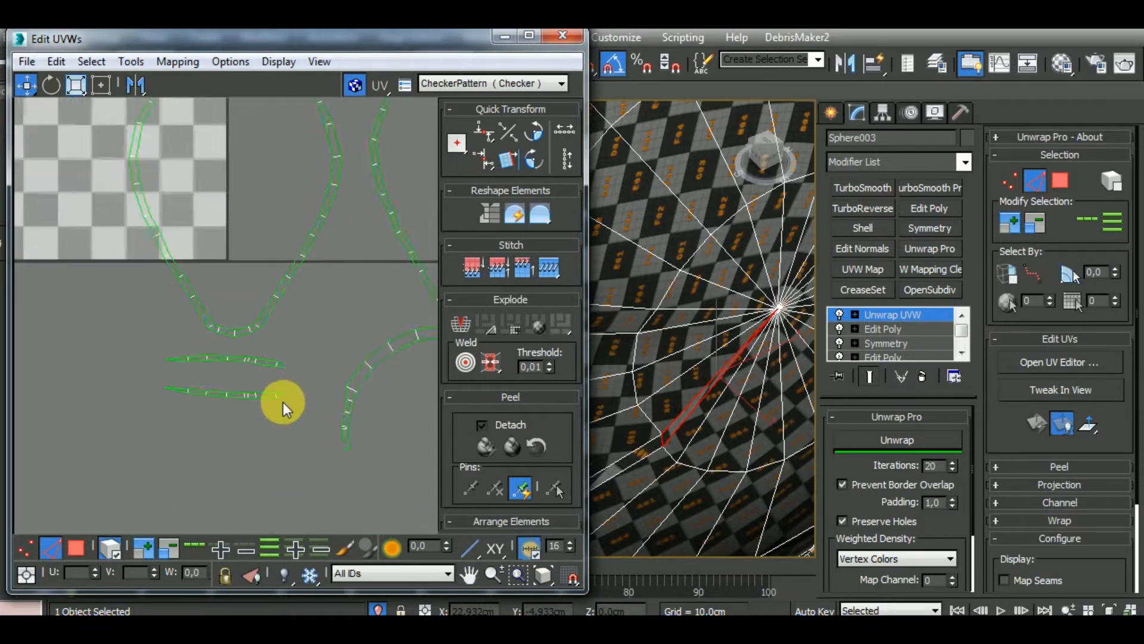
pyautogui.scroll(-5, 284, 403)
pyautogui.scroll(-5, 695, 324)
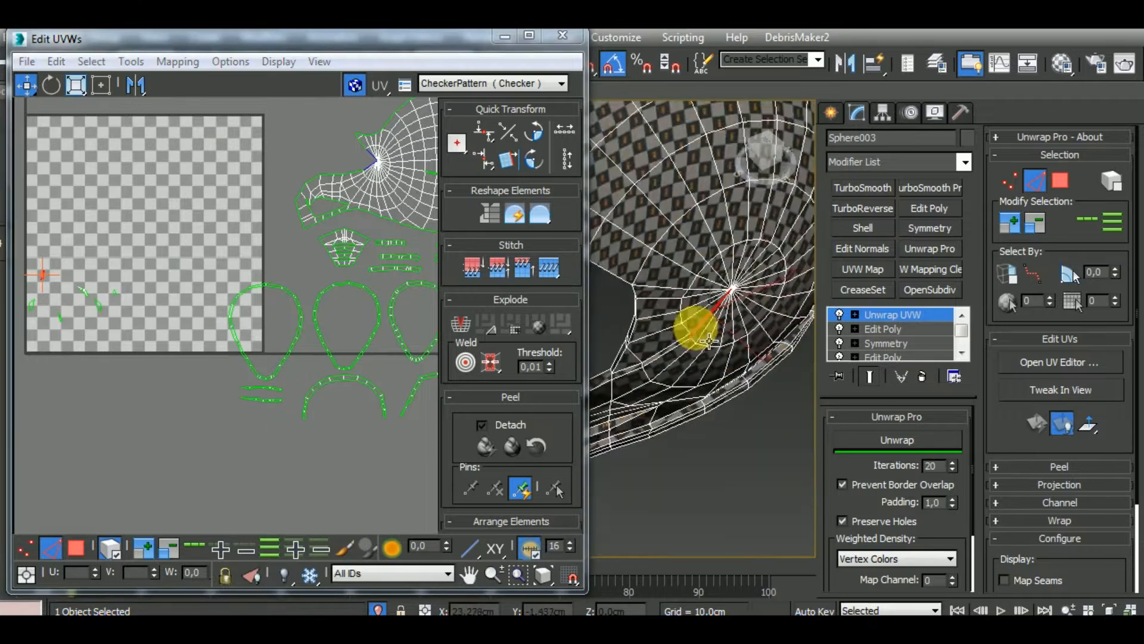
pyautogui.keyDown('alt'); pyautogui.moveTo(723, 392); pyautogui.dragTo(883, 370, button='middle'); pyautogui.keyUp('alt')
pyautogui.moveTo(692, 420); pyautogui.dragTo(766, 439, button='middle')
pyautogui.keyDown('alt'); pyautogui.moveTo(766, 440); pyautogui.dragTo(706, 462, button='middle'); pyautogui.keyUp('alt')
# Select the faces next to the narrow sliver on the helmet to trace which sorted UV cluster adjoins it
pyautogui.moveTo(197, 477); pyautogui.dragTo(166, 599, button='middle')
pyautogui.click(81, 549)
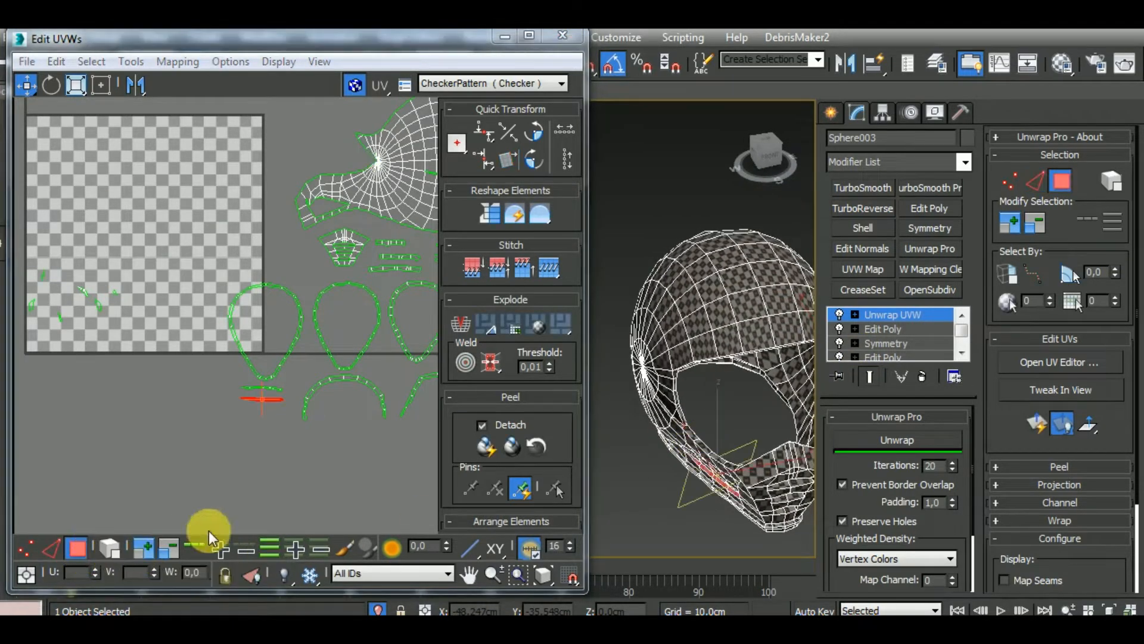
pyautogui.scroll(6, 685, 434)
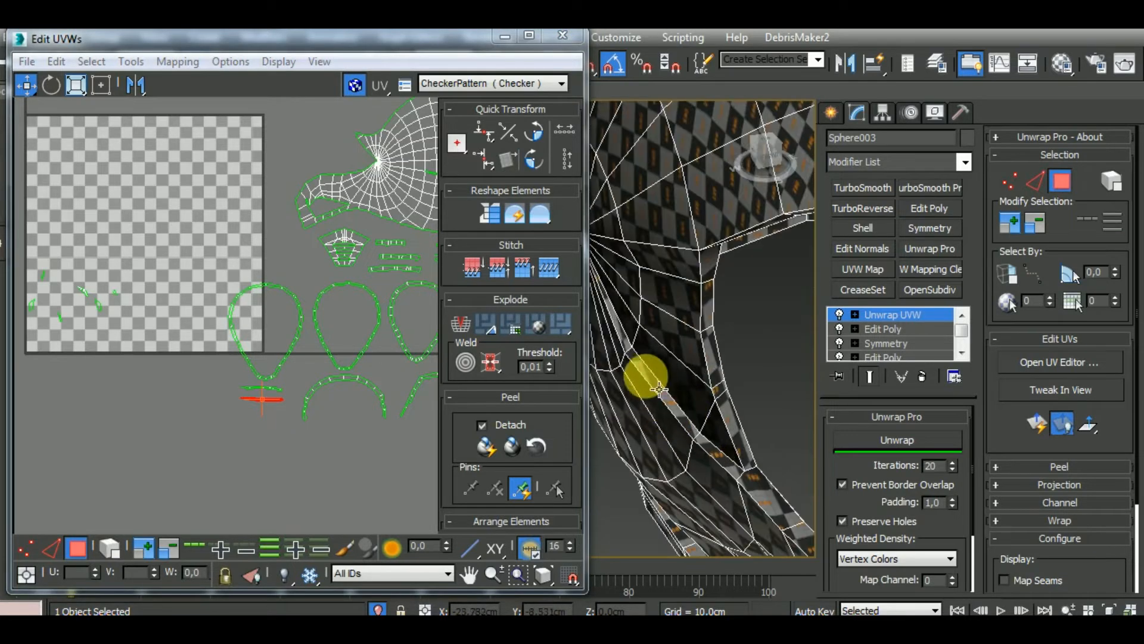
pyautogui.click(620, 327)
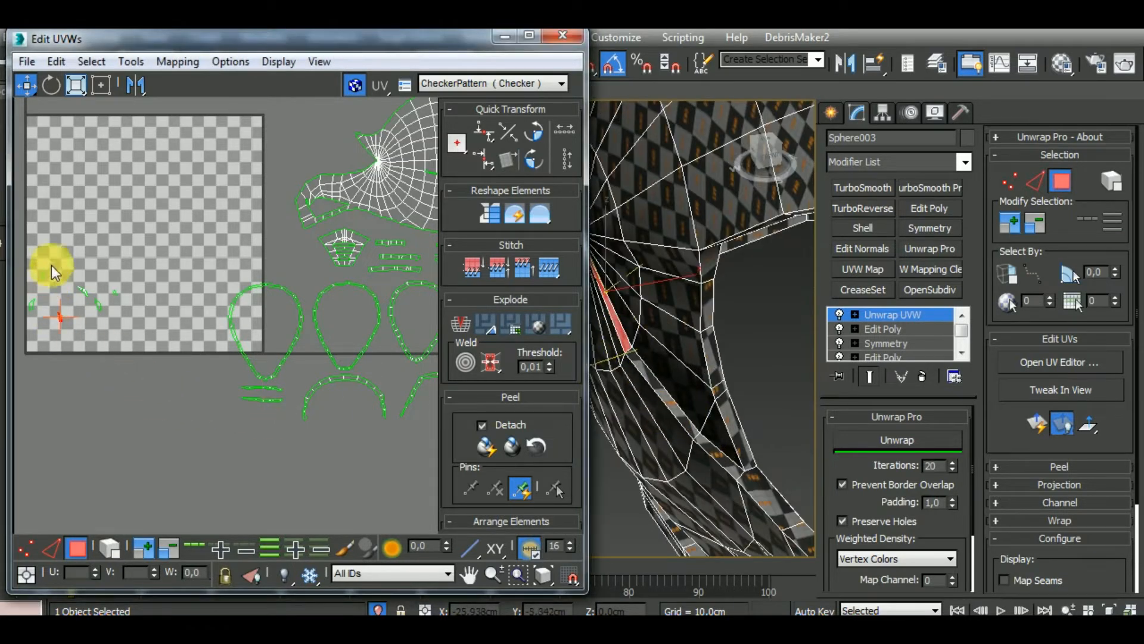
pyautogui.moveTo(735, 429); pyautogui.dragTo(734, 385, button='middle')
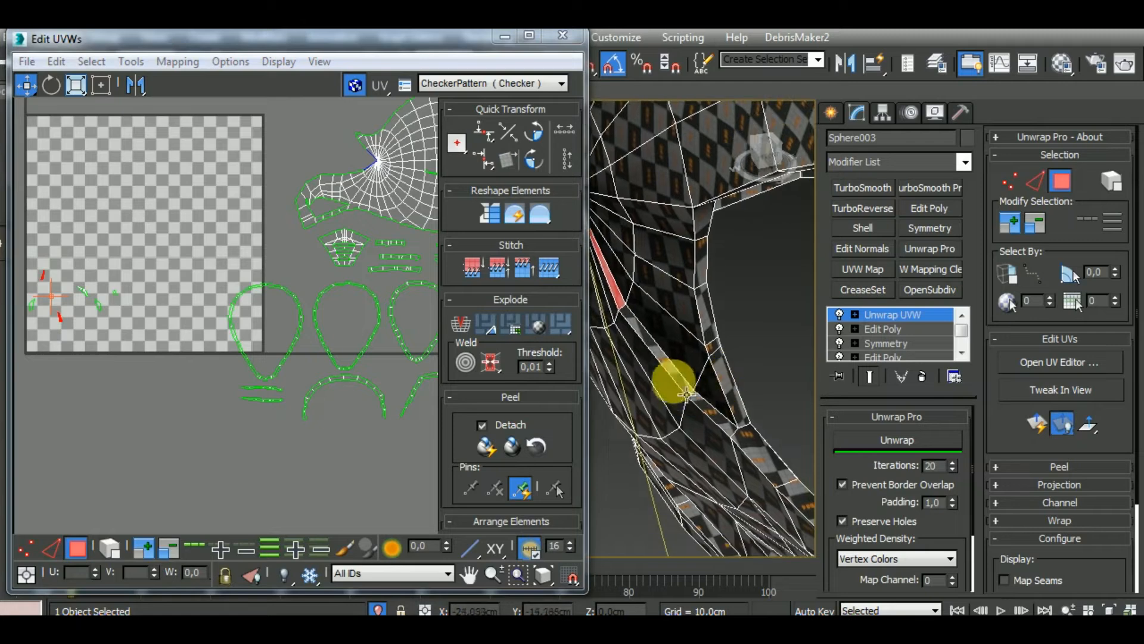
pyautogui.click(674, 376)
pyautogui.scroll(-4, 366, 433)
pyautogui.scroll(12, 353, 398)
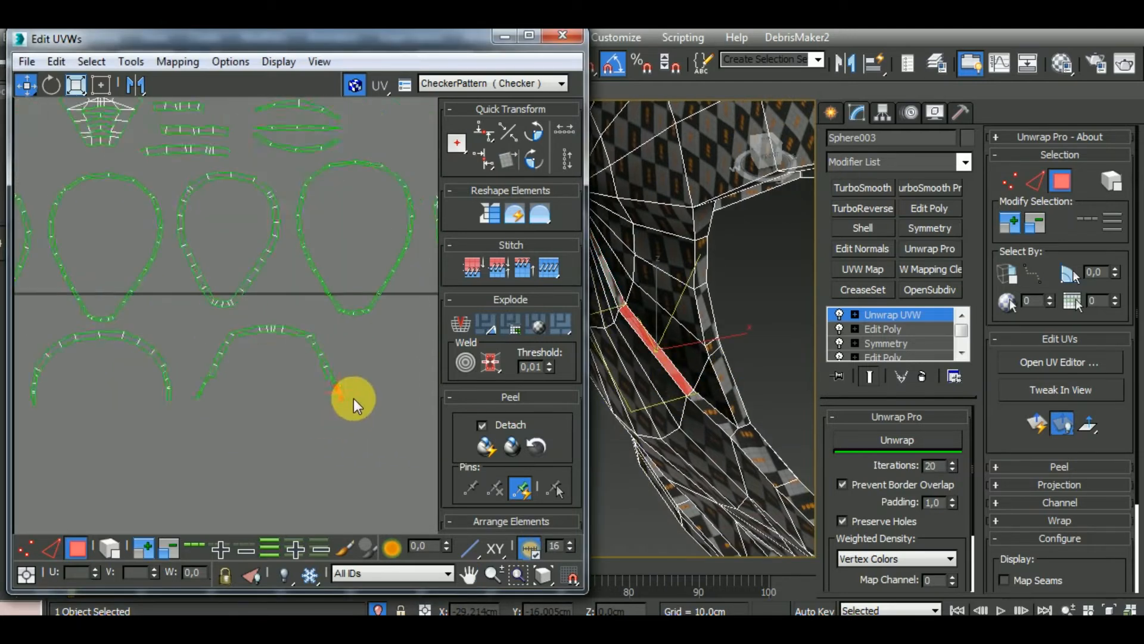
# Stitch the traced narrow sliver to the end edge of the right-hand arch cluster and relax the whole arch with Unwrap
pyautogui.click(50, 548)
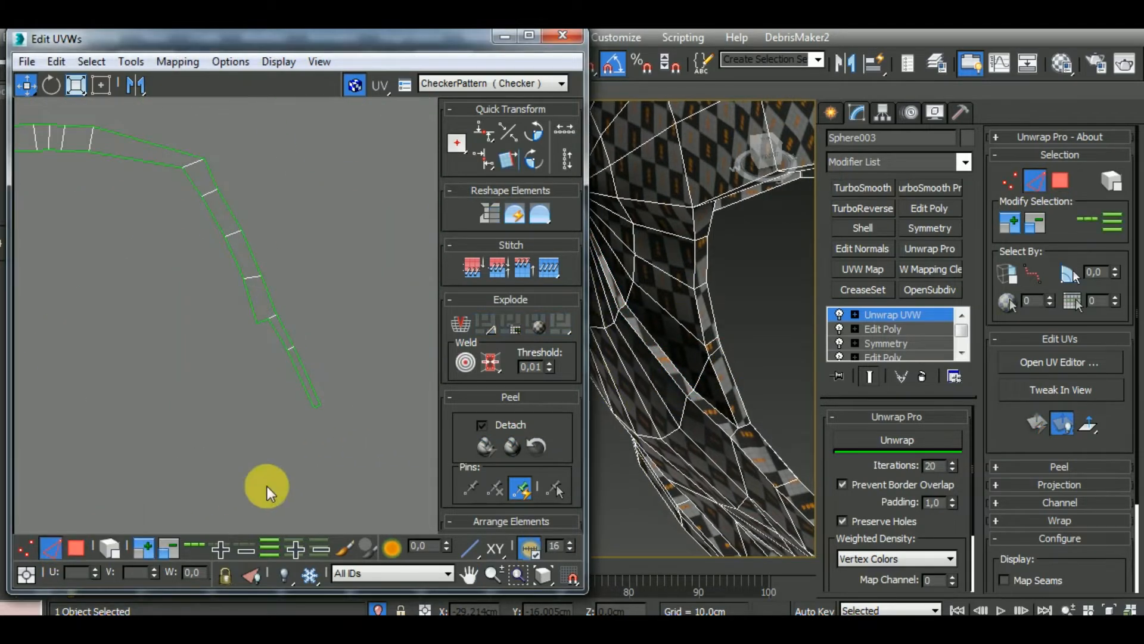
pyautogui.click(319, 408)
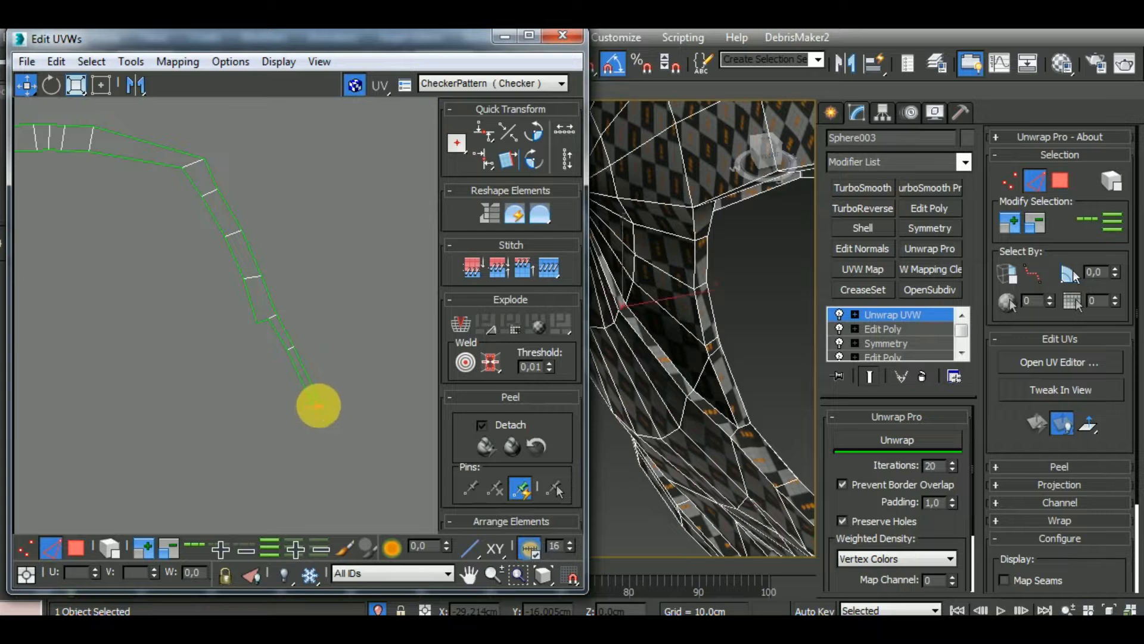
pyautogui.scroll(-3, 361, 436)
pyautogui.scroll(-10, 367, 437)
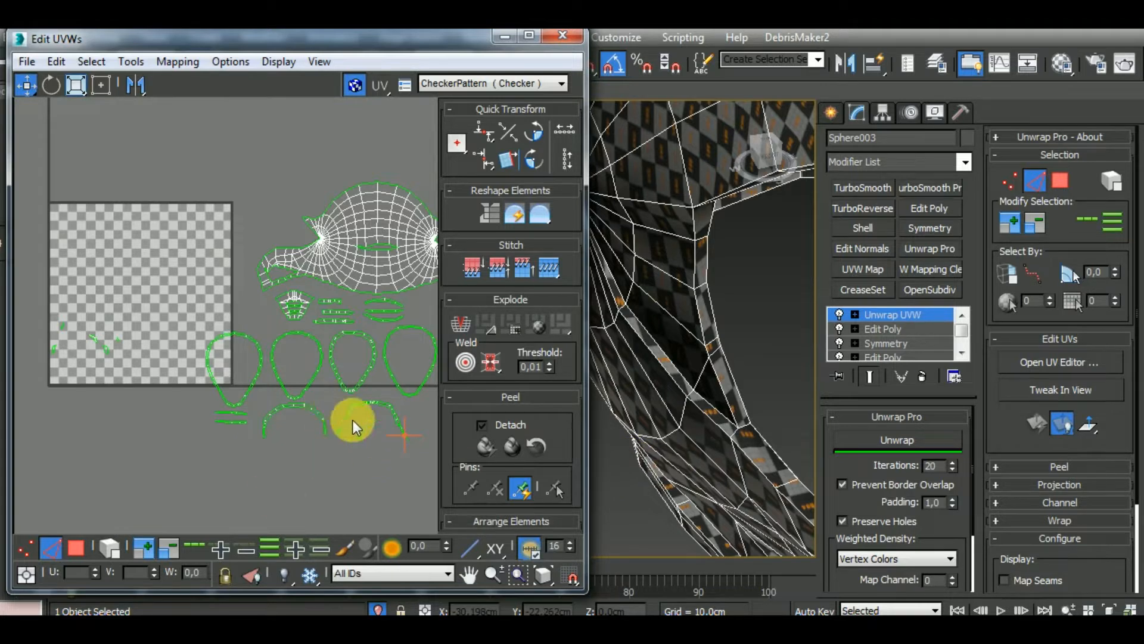
pyautogui.moveTo(405, 474); pyautogui.dragTo(409, 477)
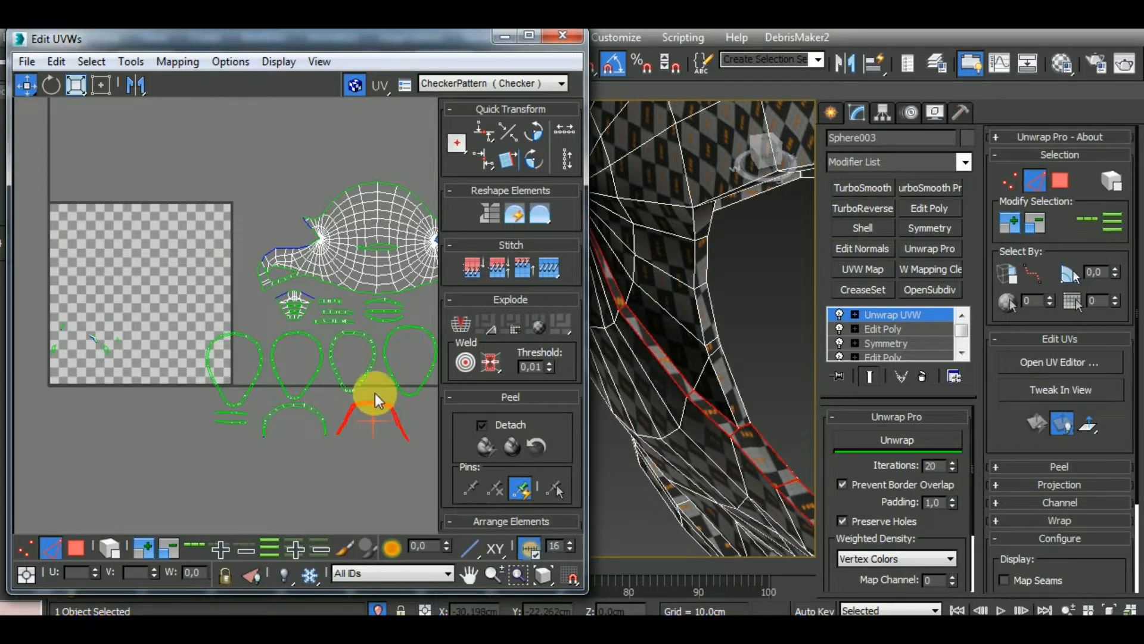
pyautogui.click(894, 441)
pyautogui.moveTo(369, 457); pyautogui.dragTo(238, 467, button='middle')
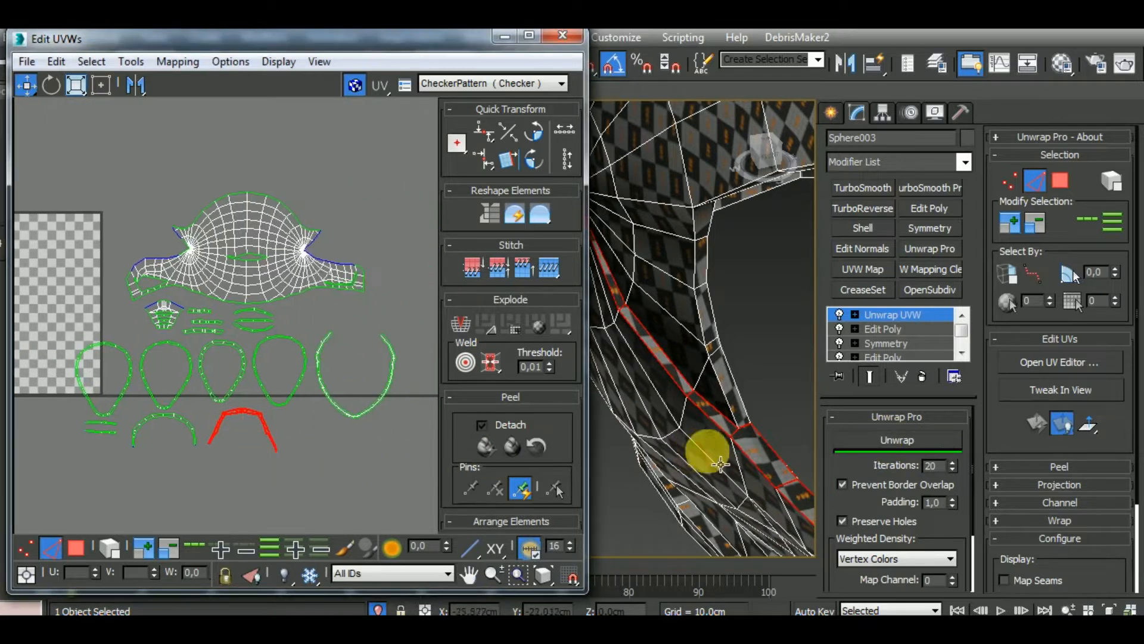
# Locate the matching sliver beside the helmet's opposite side hub and stitch it to the other end edge of the same arch cluster
pyautogui.keyDown('alt'); pyautogui.moveTo(715, 444); pyautogui.dragTo(665, 374, button='middle'); pyautogui.keyUp('alt')
pyautogui.scroll(-5, 665, 375)
pyautogui.keyDown('alt'); pyautogui.moveTo(749, 388); pyautogui.dragTo(654, 413, button='middle'); pyautogui.keyUp('alt')
pyautogui.moveTo(751, 450); pyautogui.dragTo(695, 458, button='middle')
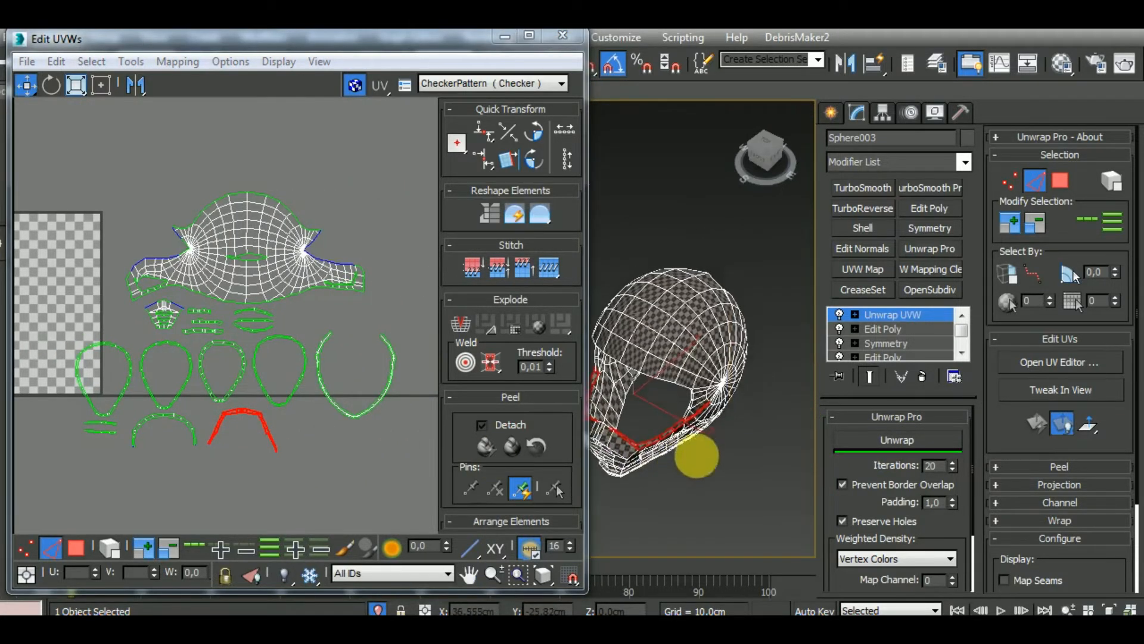
pyautogui.scroll(5, 720, 395)
pyautogui.scroll(2, 720, 396)
pyautogui.click(77, 547)
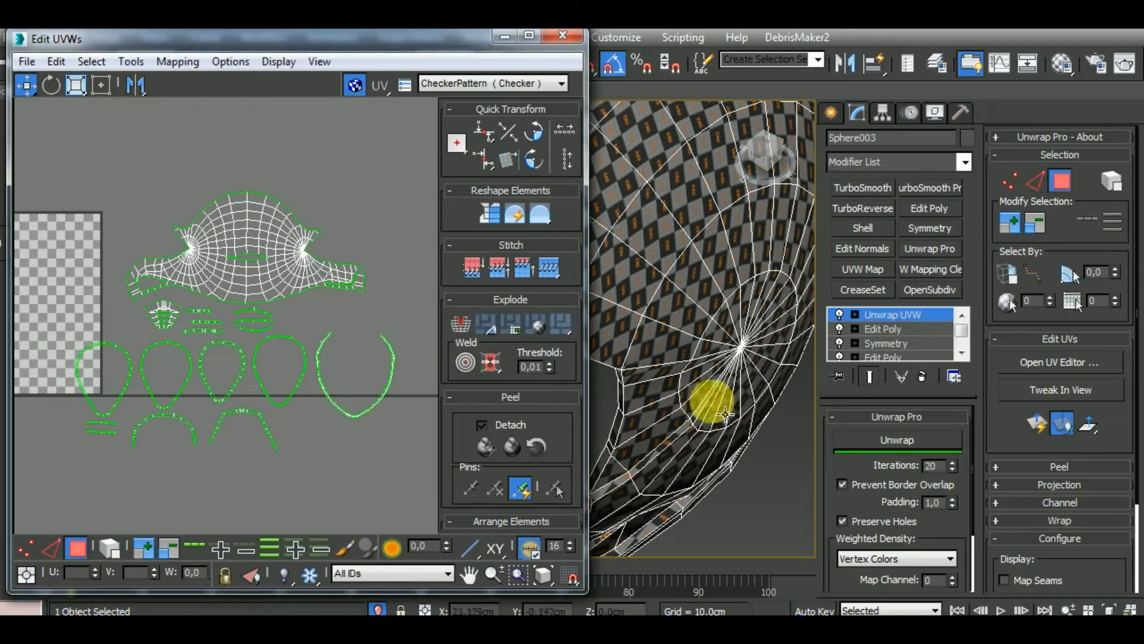
pyautogui.click(698, 413)
pyautogui.moveTo(56, 391); pyautogui.dragTo(172, 377, button='middle')
pyautogui.scroll(8, 335, 424)
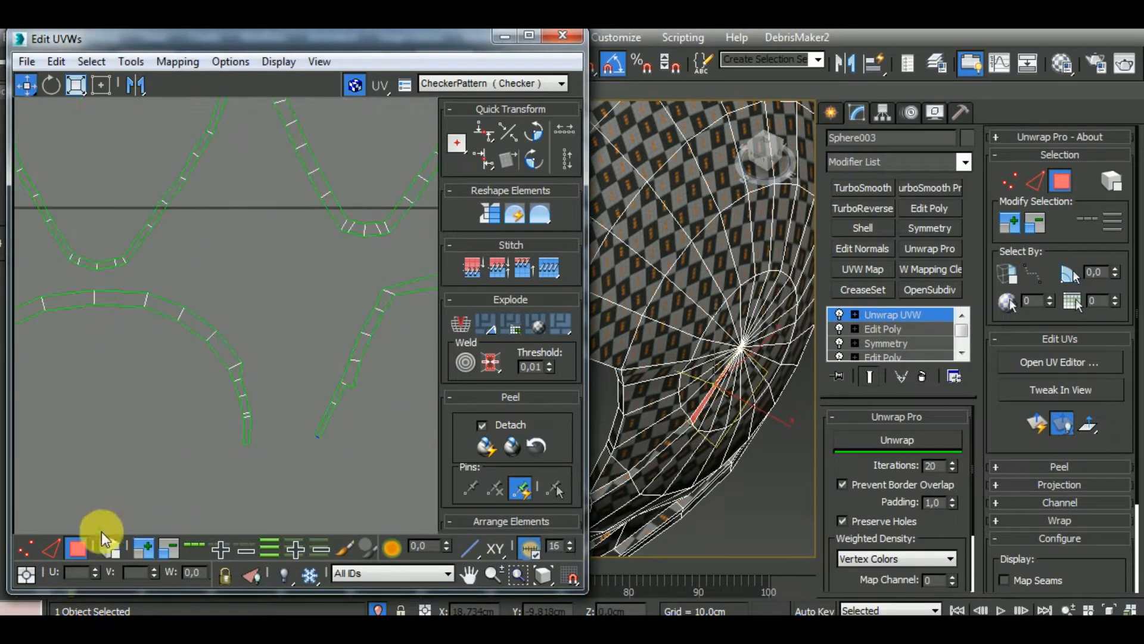
pyautogui.click(52, 547)
pyautogui.scroll(4, 314, 439)
pyautogui.click(317, 449)
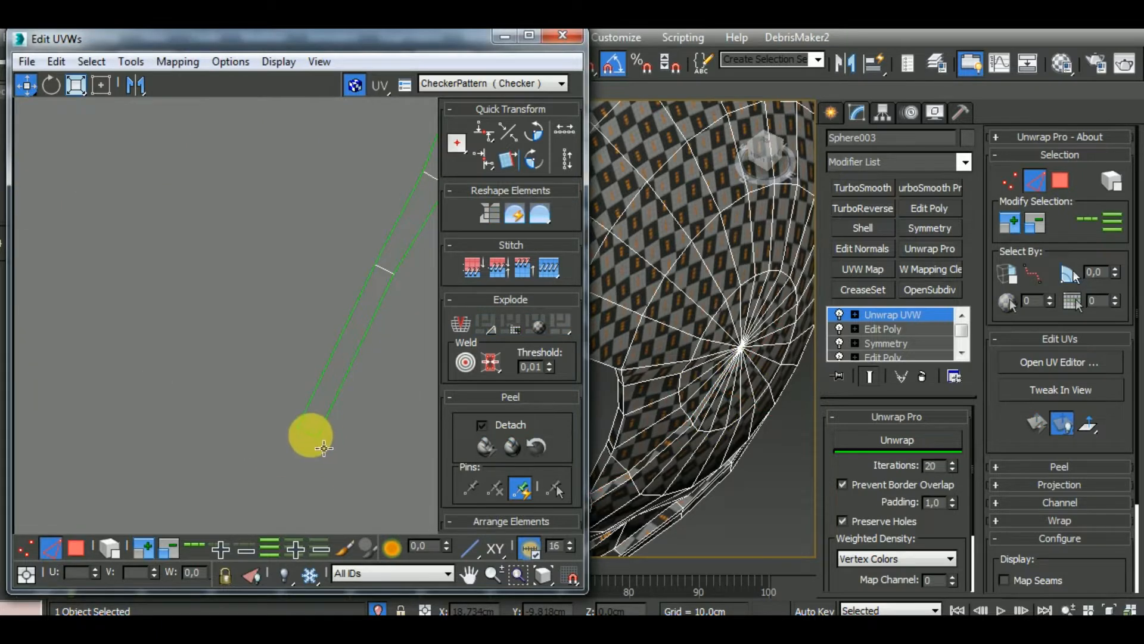
pyautogui.scroll(-10, 303, 394)
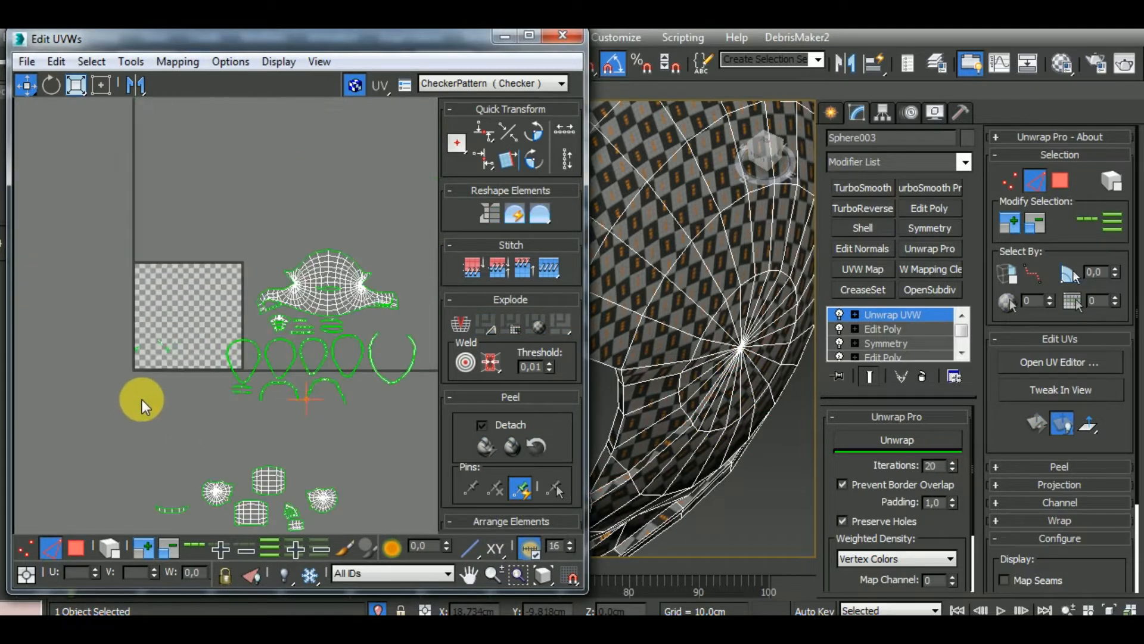
# Check the small clusters left in the tile against the helmet and rotate the cap-shaped cluster until it lies level
pyautogui.moveTo(142, 399); pyautogui.dragTo(230, 341, button='middle')
pyautogui.scroll(-8, 730, 385)
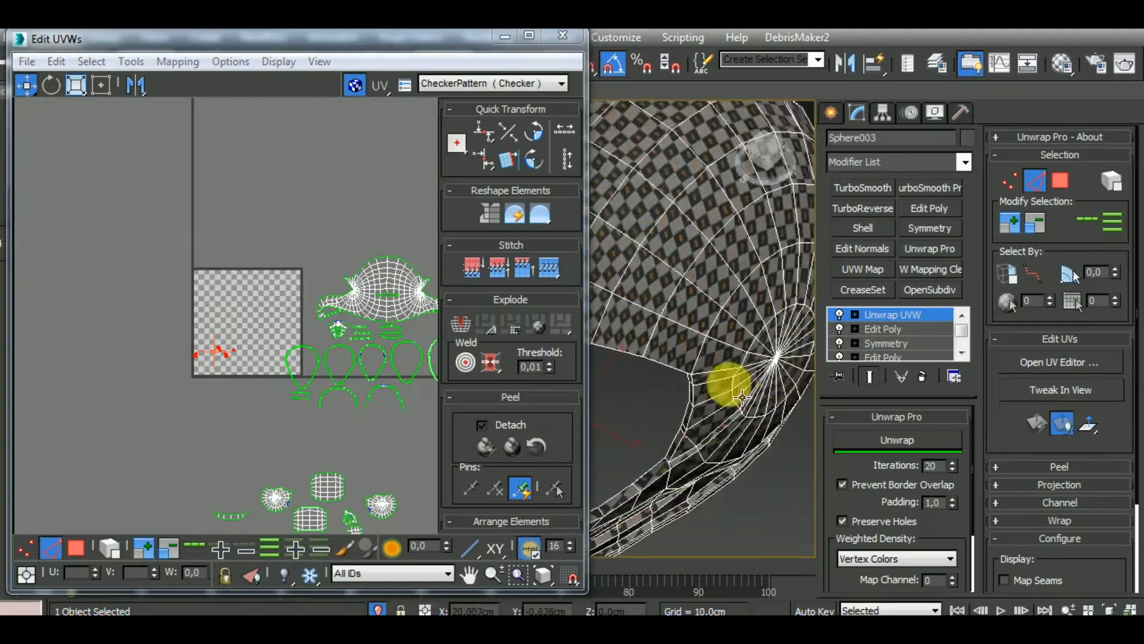
pyautogui.scroll(10, 631, 401)
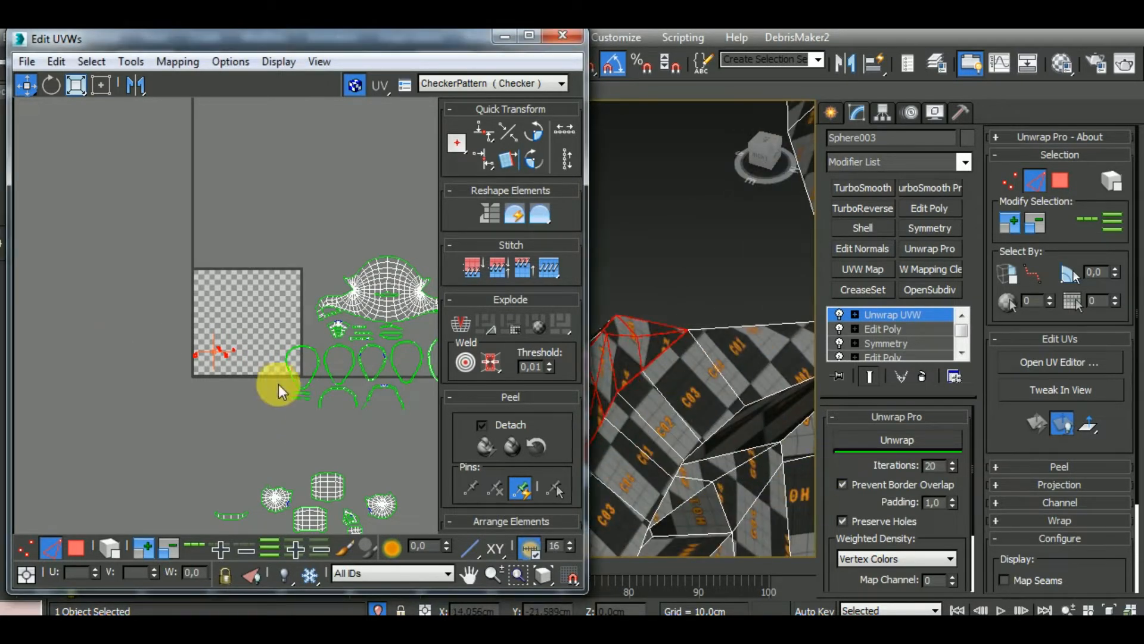
pyautogui.scroll(8, 225, 425)
pyautogui.moveTo(116, 389); pyautogui.dragTo(215, 403, button='middle')
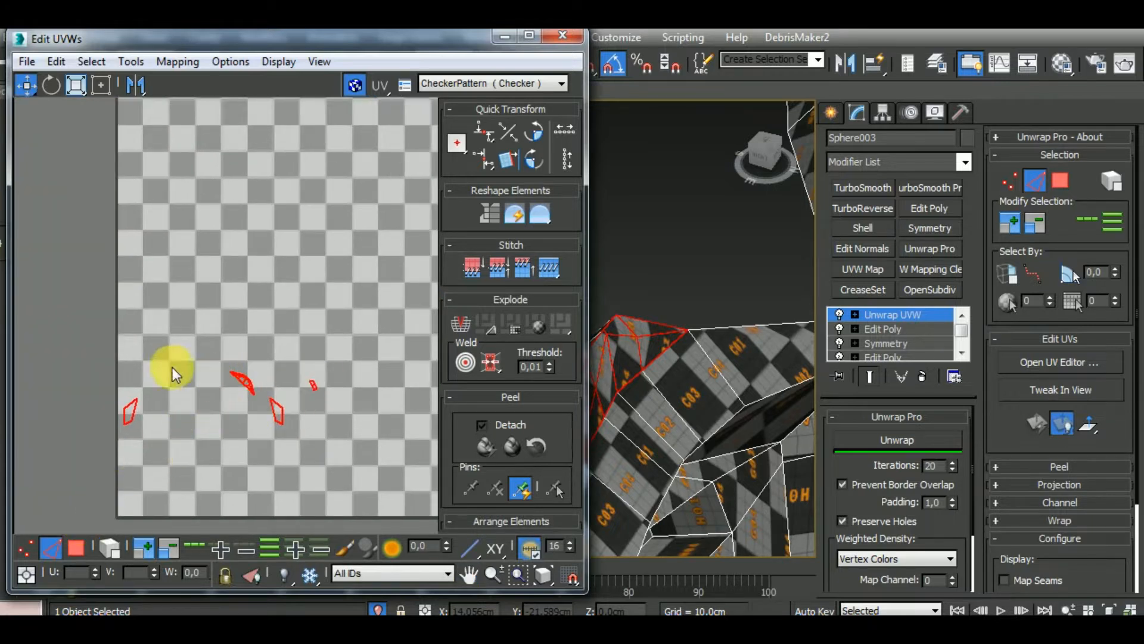
pyautogui.click(76, 548)
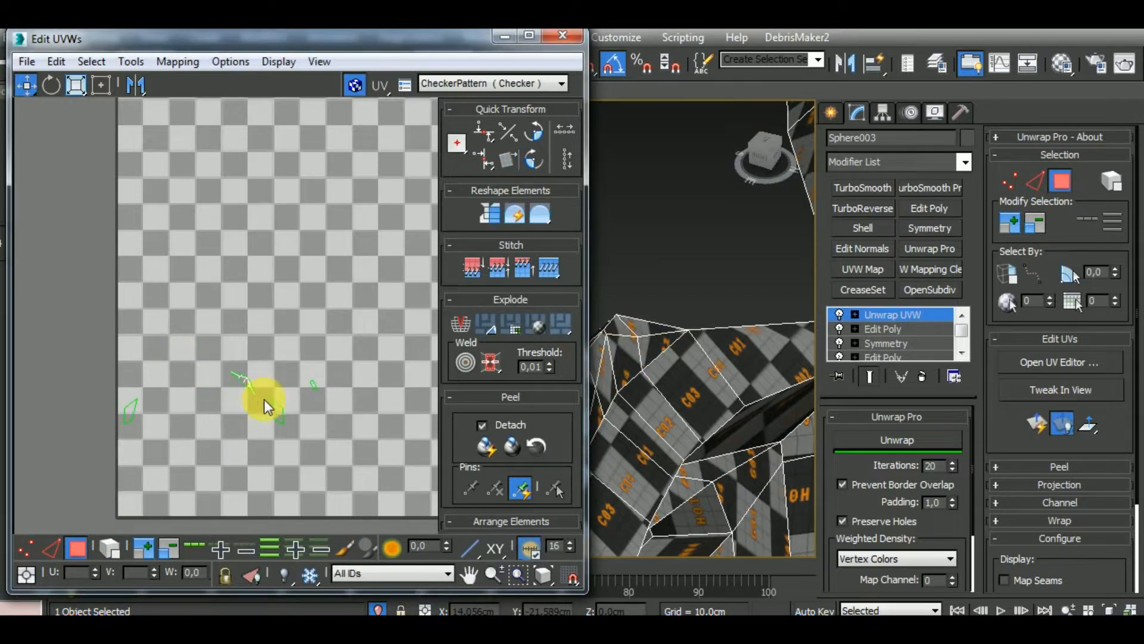
pyautogui.moveTo(260, 403); pyautogui.dragTo(262, 376)
pyautogui.click(51, 85)
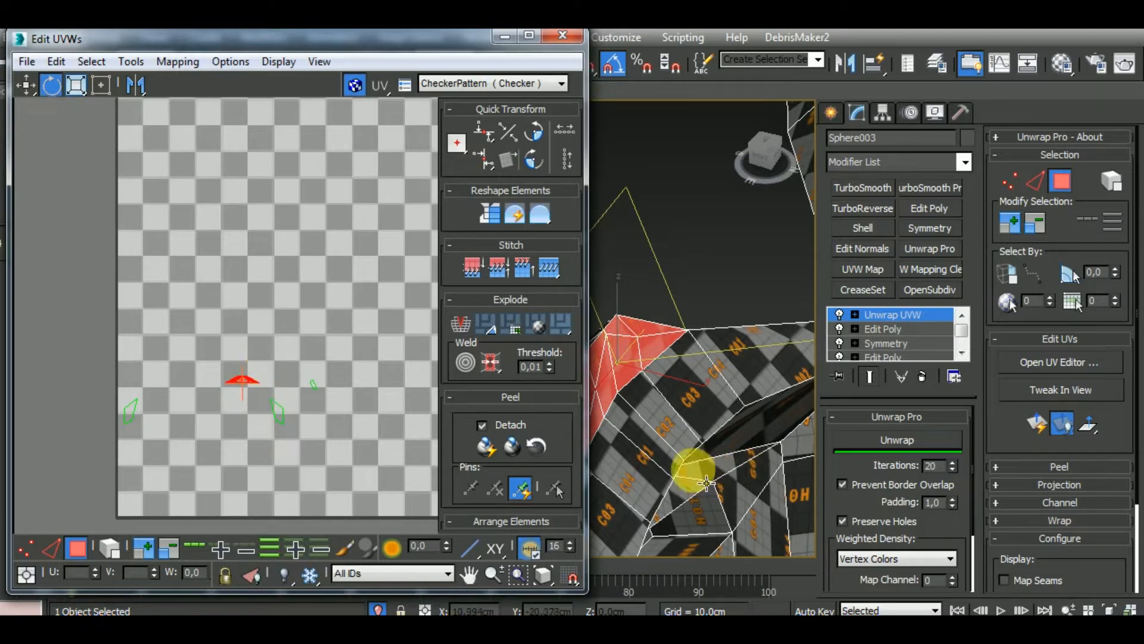
pyautogui.keyDown('alt'); pyautogui.moveTo(695, 467); pyautogui.dragTo(782, 435, button='middle'); pyautogui.keyUp('alt')
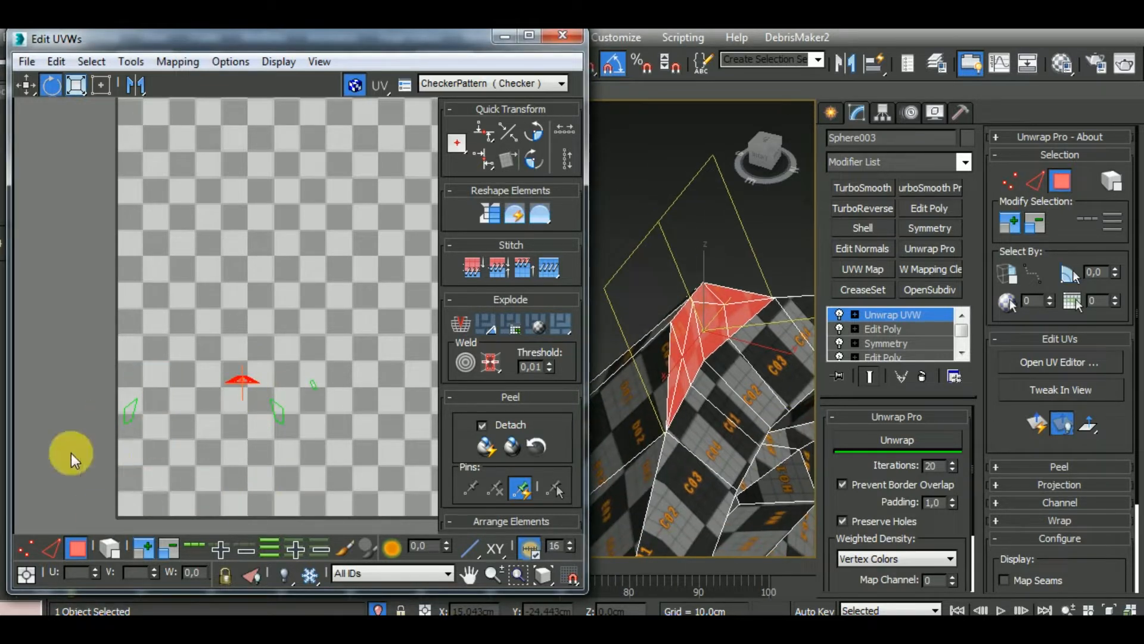
# Select the two small quad clusters in the tile one after the other and examine where each sits on the helmet
pyautogui.click(130, 410)
pyautogui.scroll(-9, 704, 425)
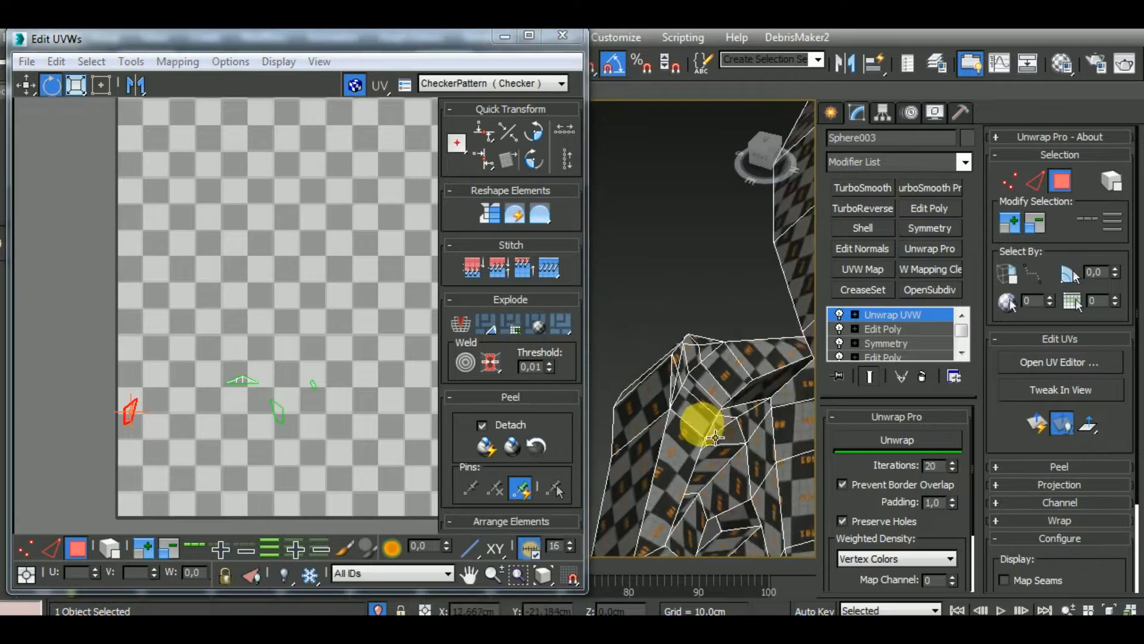
pyautogui.keyDown('alt'); pyautogui.moveTo(712, 494); pyautogui.dragTo(864, 480, button='middle'); pyautogui.keyUp('alt')
pyautogui.moveTo(736, 479); pyautogui.dragTo(532, 411, button='middle')
pyautogui.scroll(-2, 588, 424)
pyautogui.scroll(6, 638, 412)
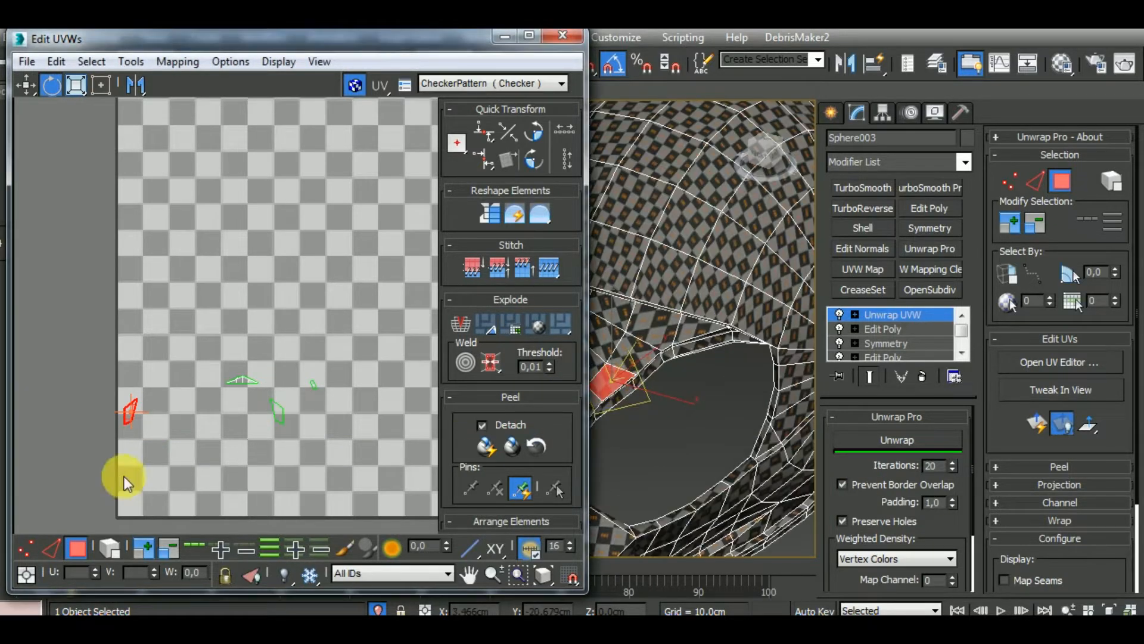
pyautogui.moveTo(171, 488); pyautogui.dragTo(148, 428, button='middle')
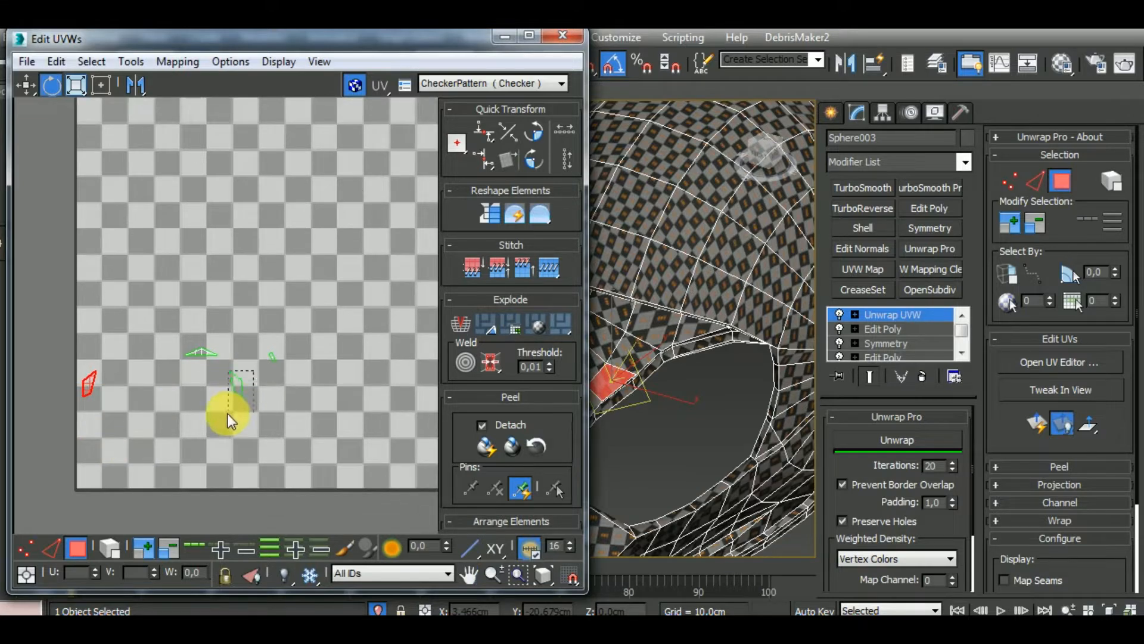
pyautogui.moveTo(228, 414); pyautogui.dragTo(228, 414)
pyautogui.scroll(-6, 599, 413)
pyautogui.keyDown('alt'); pyautogui.moveTo(684, 439); pyautogui.dragTo(770, 437, button='middle'); pyautogui.keyUp('alt')
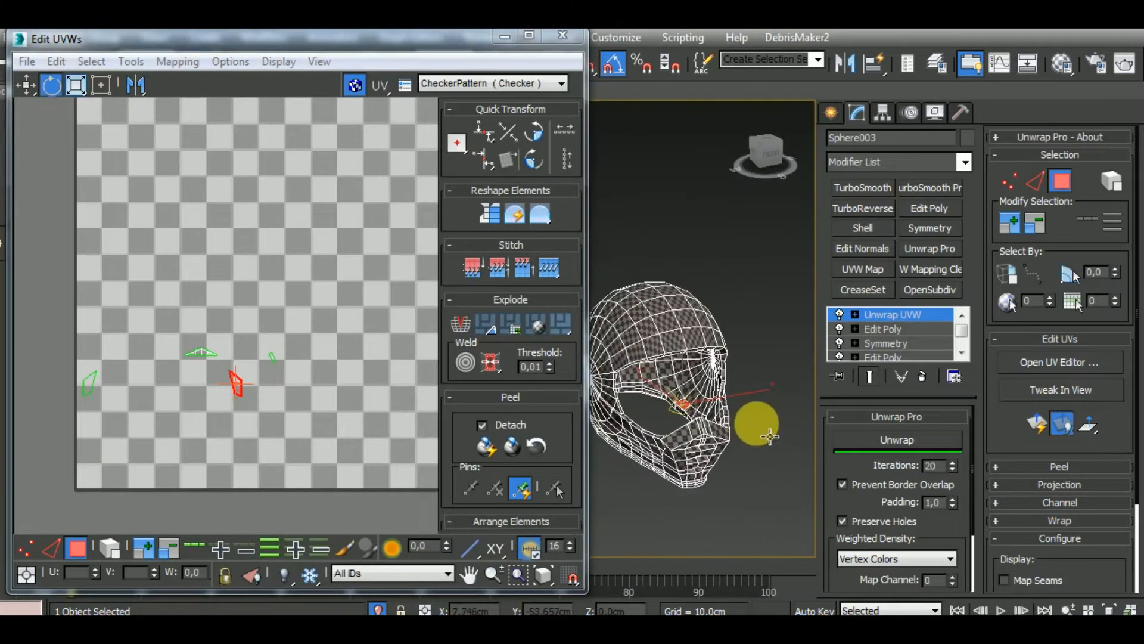
# Stitch the selected quad cluster into the notch of the left hub-shaped cluster below the tile and close its remaining open edge
pyautogui.scroll(-5, 248, 384)
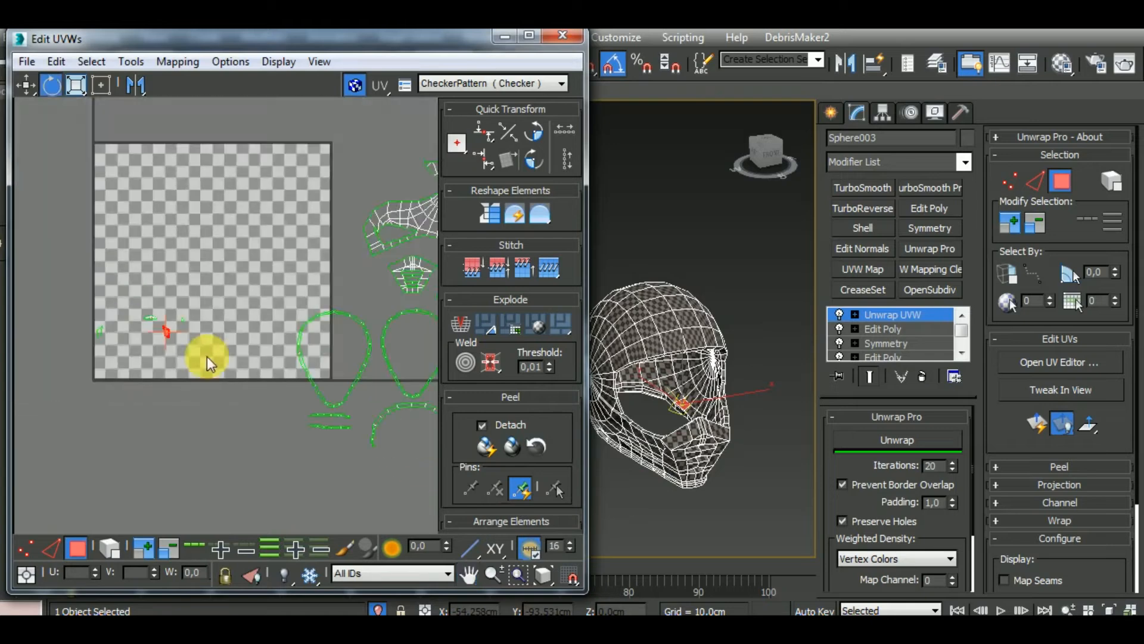
pyautogui.scroll(-4, 207, 358)
pyautogui.scroll(8, 268, 429)
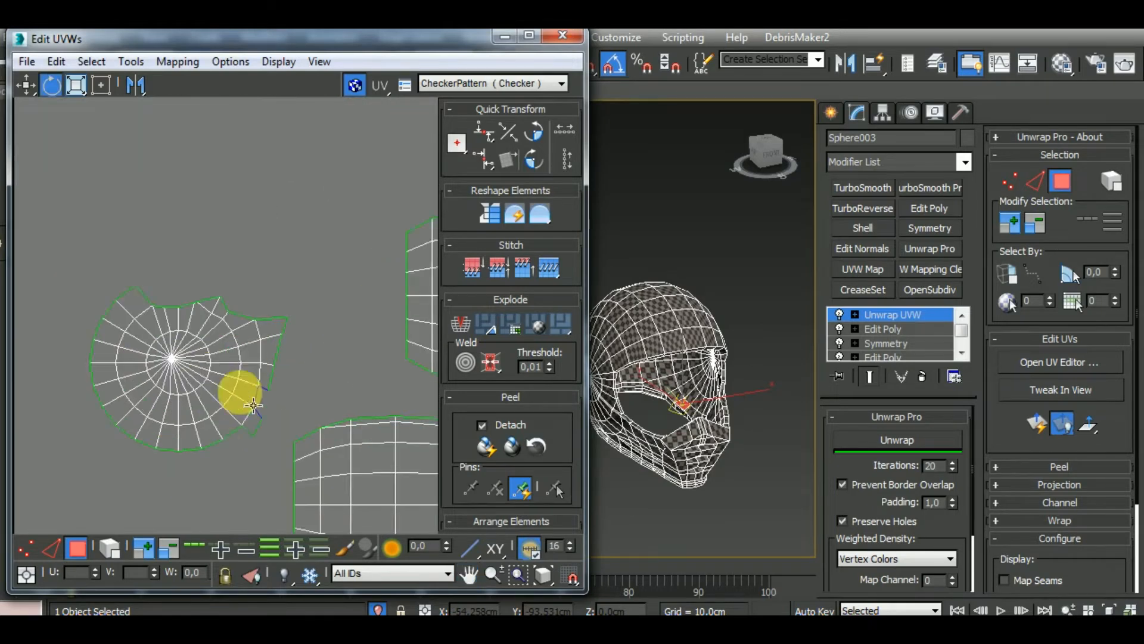
pyautogui.press('2')
pyautogui.click(256, 396)
pyautogui.scroll(3, 255, 398)
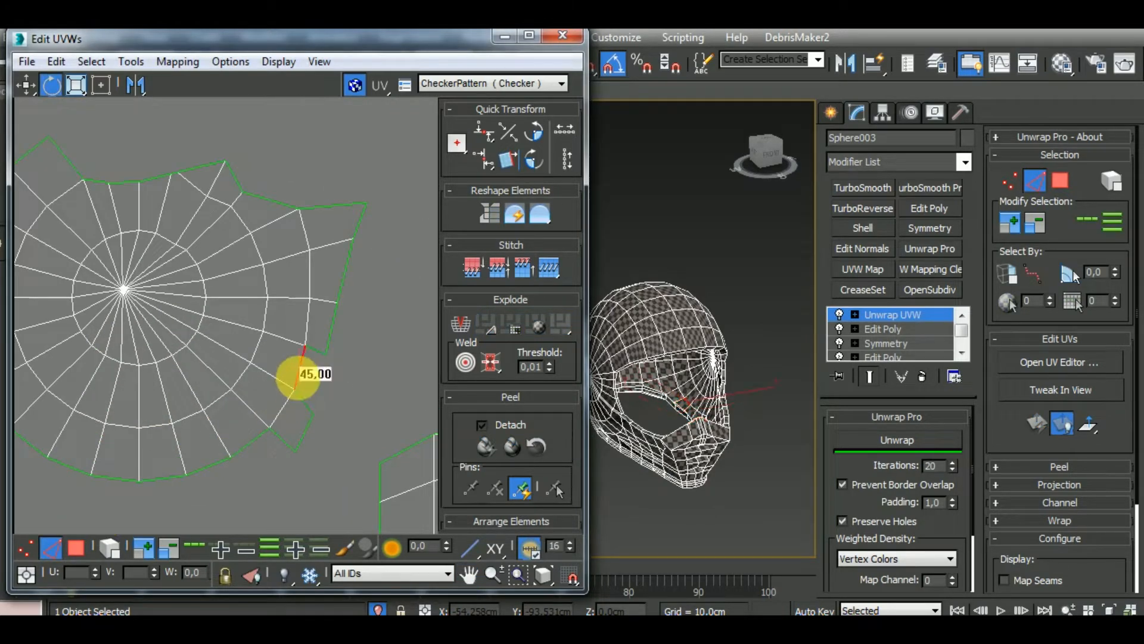
pyautogui.keyDown('ctrl'); pyautogui.click(316, 352); pyautogui.keyUp('ctrl')
pyautogui.keyDown('ctrl'); pyautogui.click(307, 404); pyautogui.keyUp('ctrl')
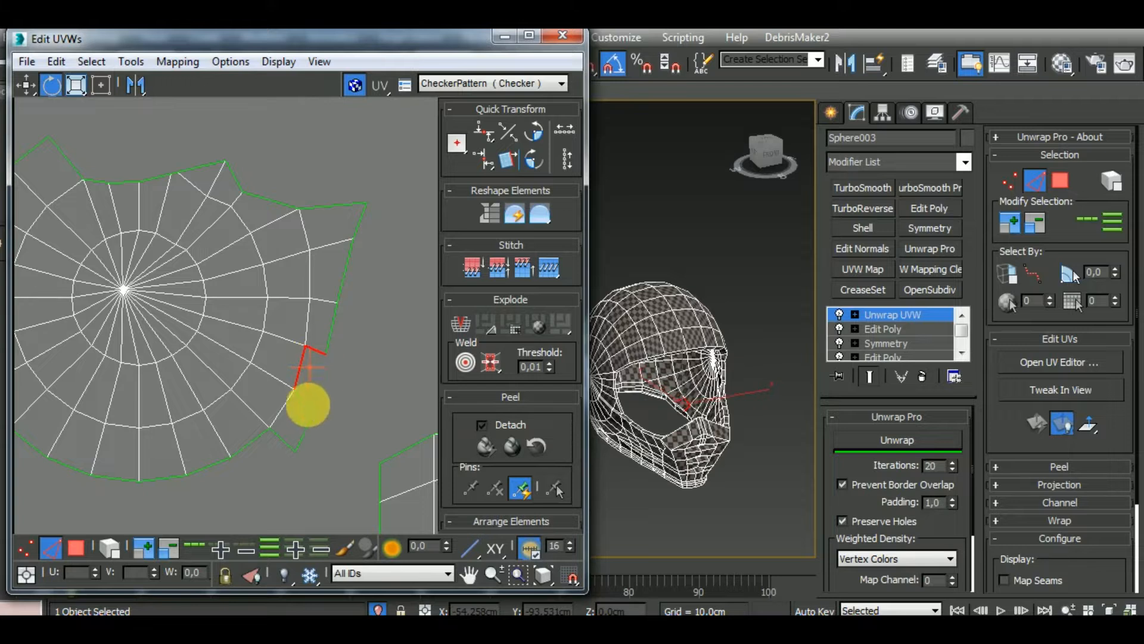
pyautogui.scroll(-2, 338, 423)
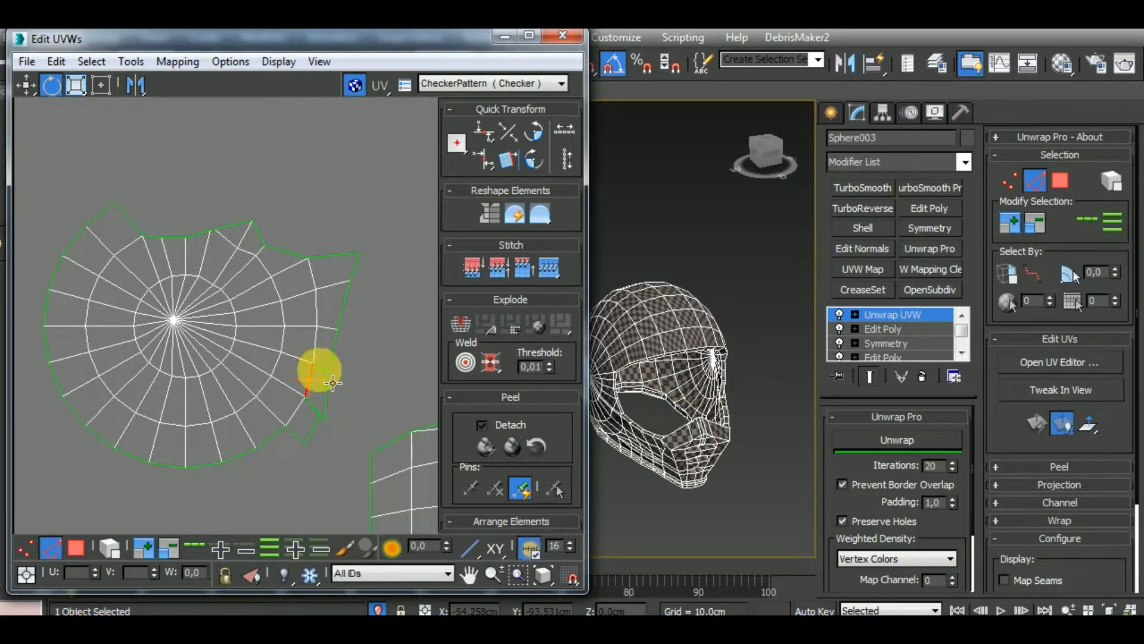
pyautogui.moveTo(319, 369); pyautogui.dragTo(316, 406)
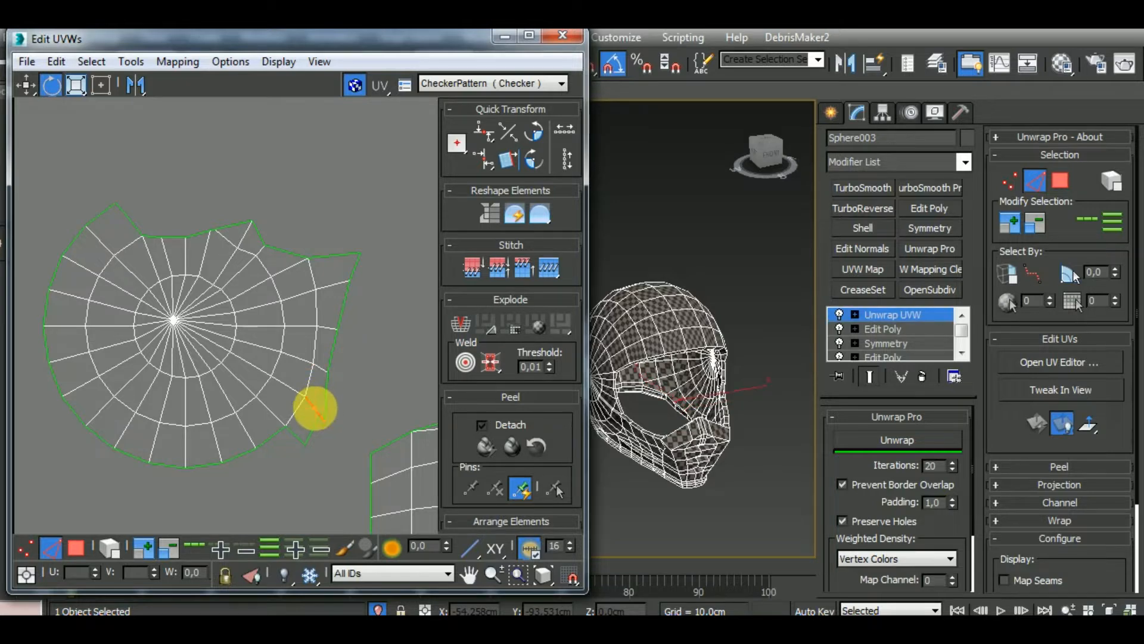
pyautogui.scroll(-3, 344, 424)
pyautogui.scroll(-3, 346, 425)
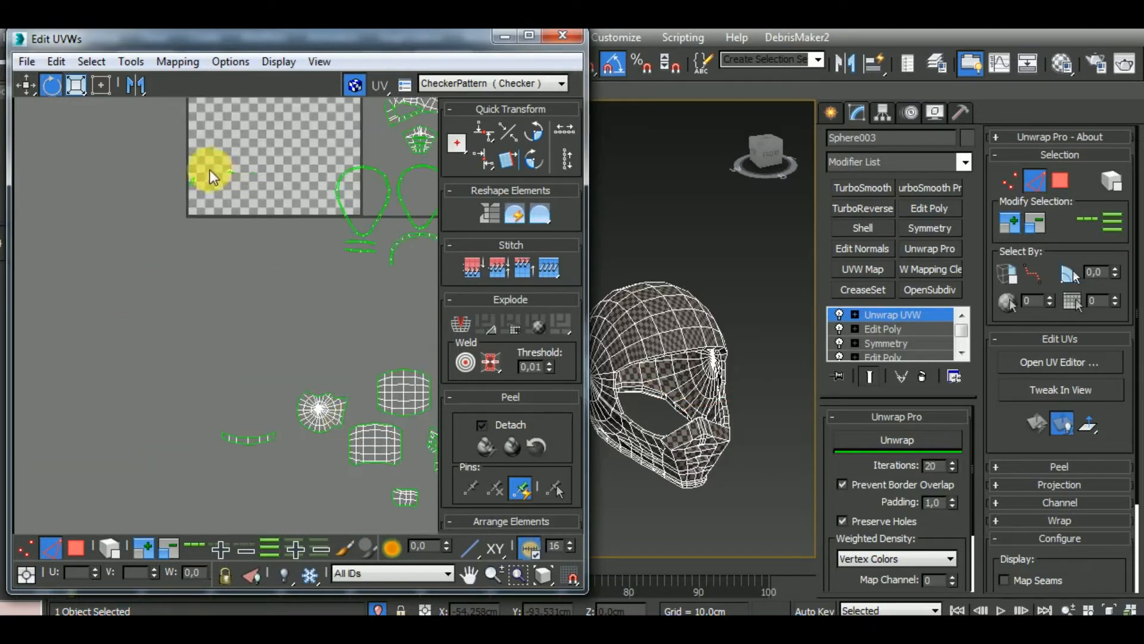
# Select the other quad cluster in the tile and stitch it into the matching notch of the right hub-shaped cluster
pyautogui.moveTo(210, 170); pyautogui.dragTo(178, 225)
pyautogui.moveTo(317, 409); pyautogui.dragTo(138, 373, button='middle')
pyautogui.scroll(3, 287, 378)
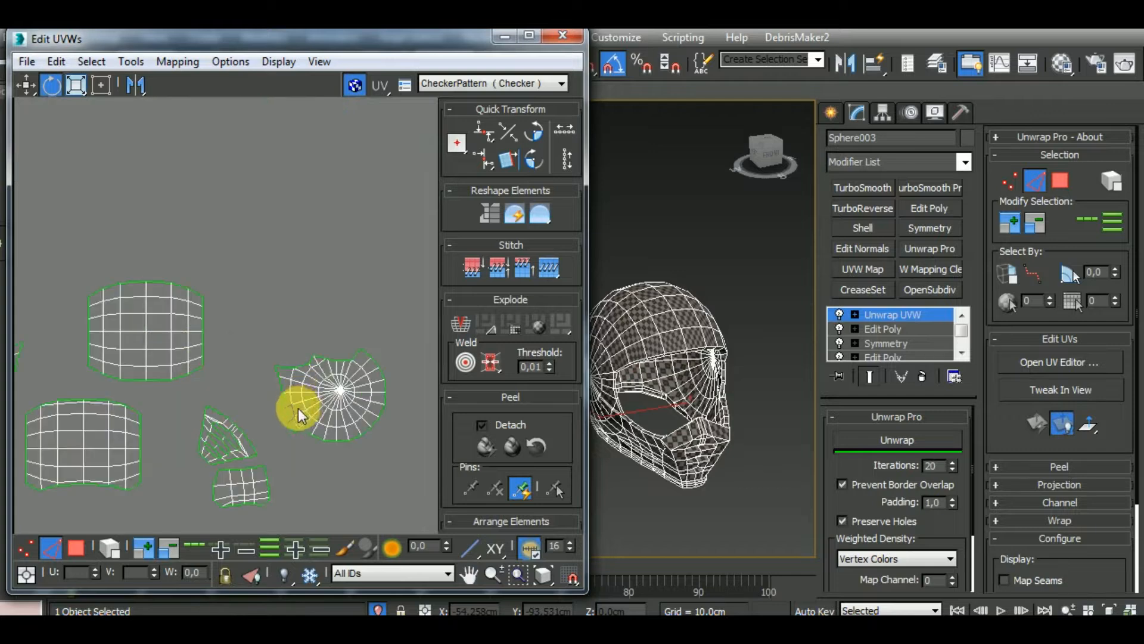
pyautogui.scroll(5, 298, 411)
pyautogui.press('s')
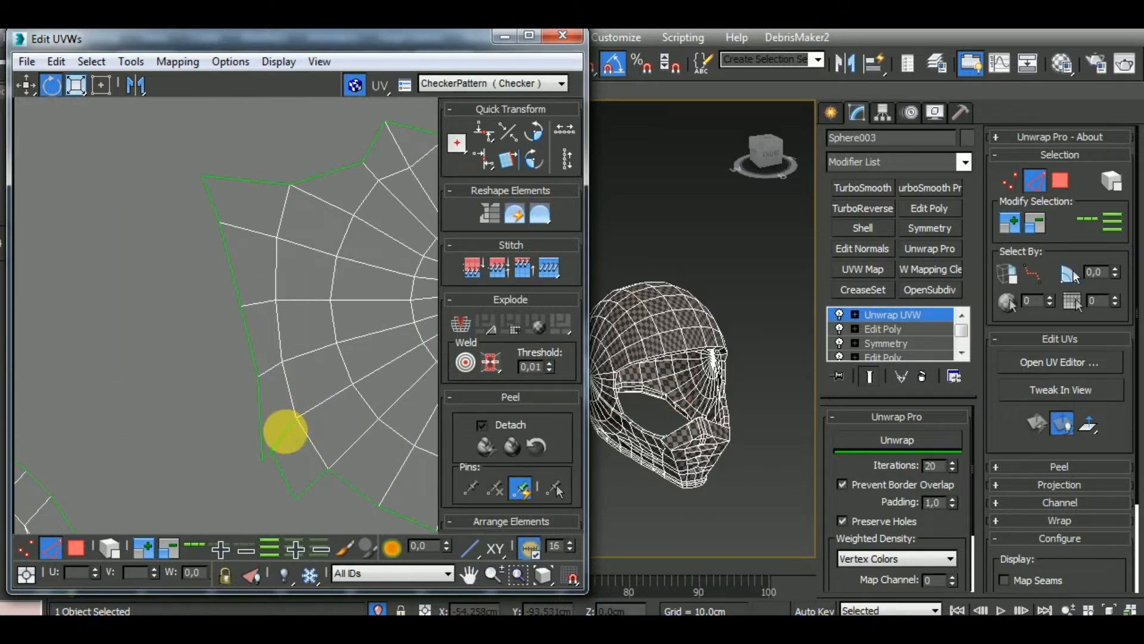
pyautogui.scroll(-5, 296, 430)
pyautogui.scroll(-3, 305, 420)
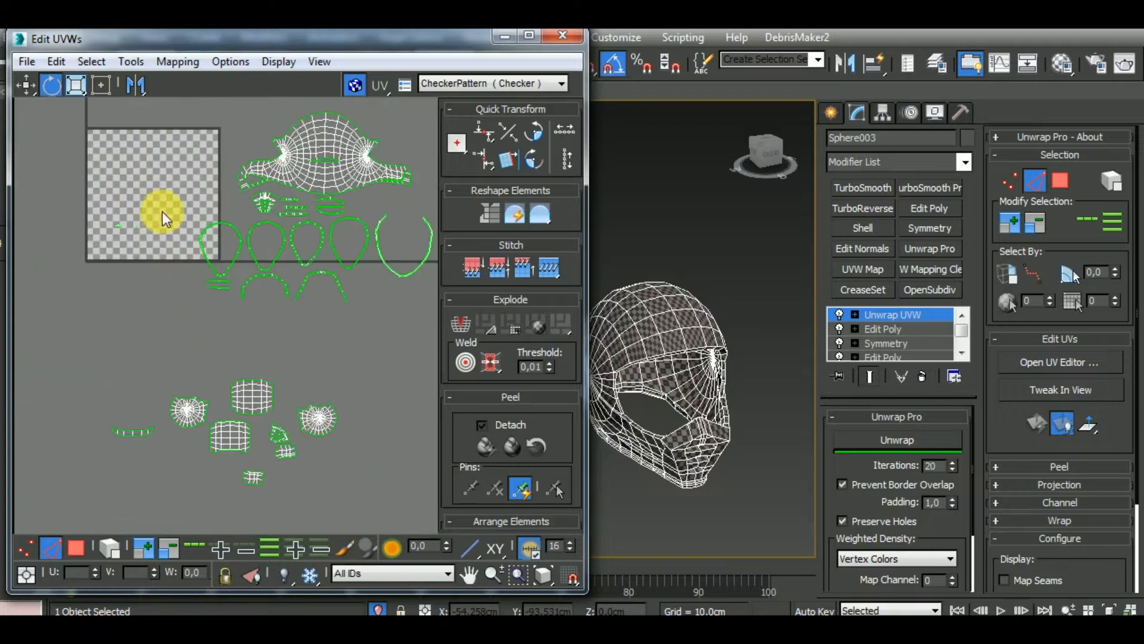
# Move the cap-shaped cluster and the tiny cluster beside it out of the tile, below the two short strips
pyautogui.scroll(5, 132, 227)
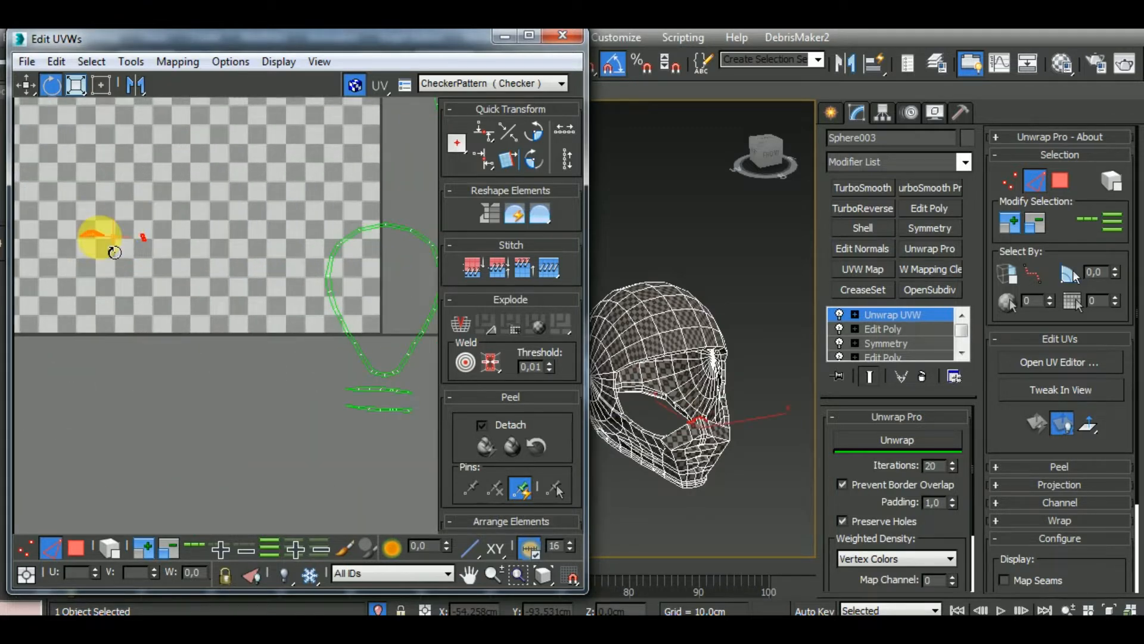
pyautogui.click(26, 86)
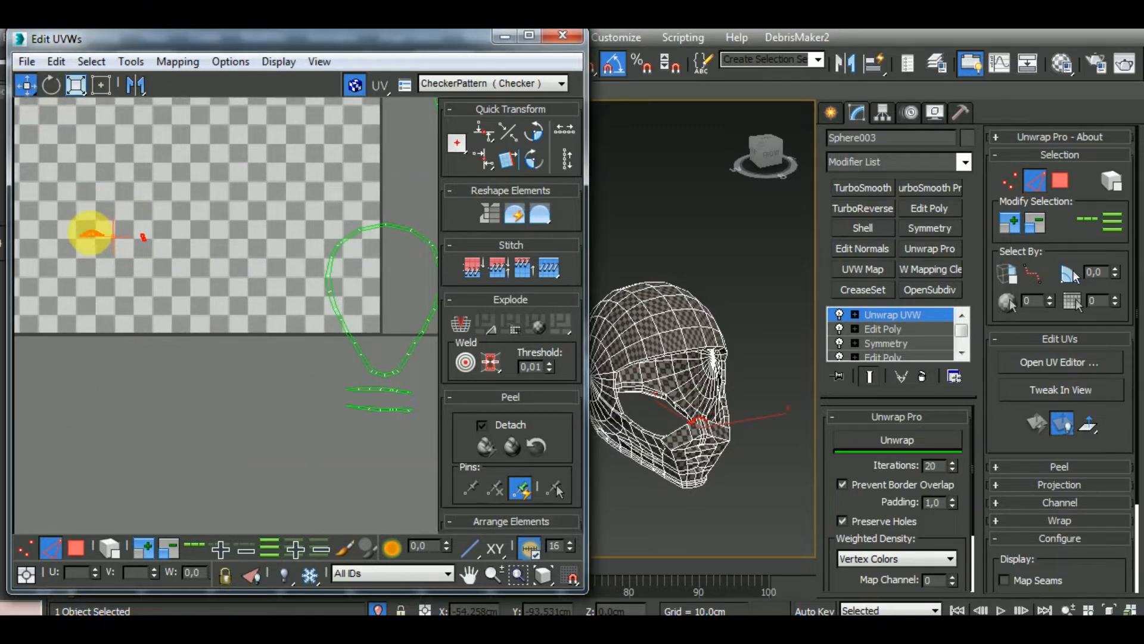
pyautogui.moveTo(92, 233); pyautogui.dragTo(382, 441)
pyautogui.moveTo(723, 478); pyautogui.dragTo(552, 457, button='middle')
pyautogui.keyDown('alt'); pyautogui.moveTo(720, 451); pyautogui.dragTo(755, 466, button='middle'); pyautogui.keyUp('alt')
pyautogui.scroll(10, 756, 466)
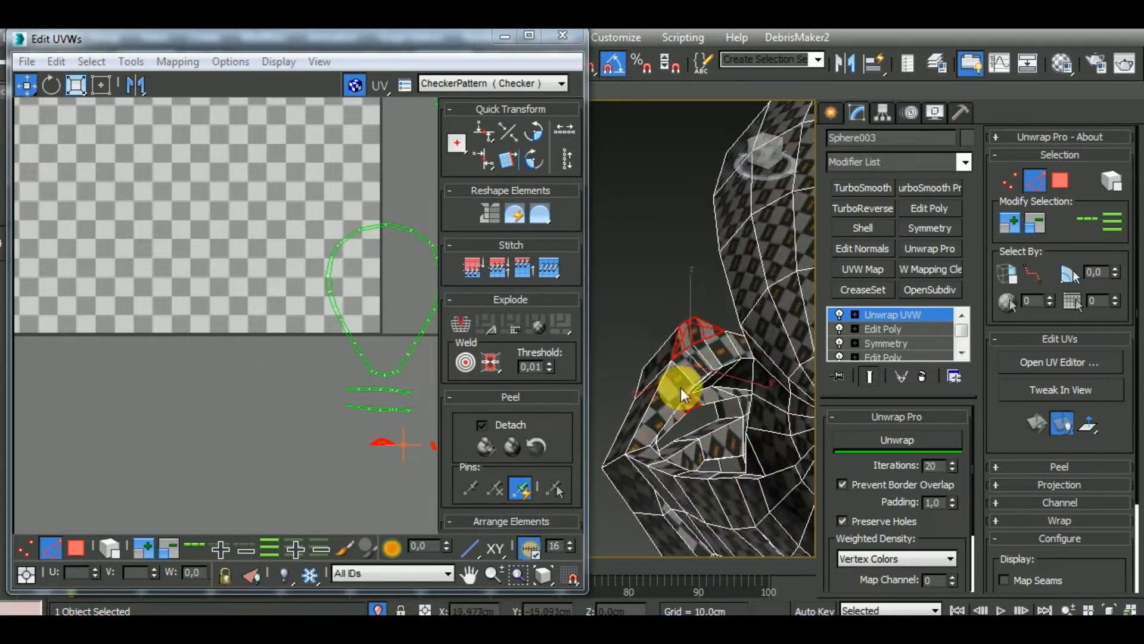
# Select the faces adjoining the cap-shaped piece on the helmet to trace which sorted UV cluster they belong to
pyautogui.click(85, 547)
pyautogui.click(686, 338)
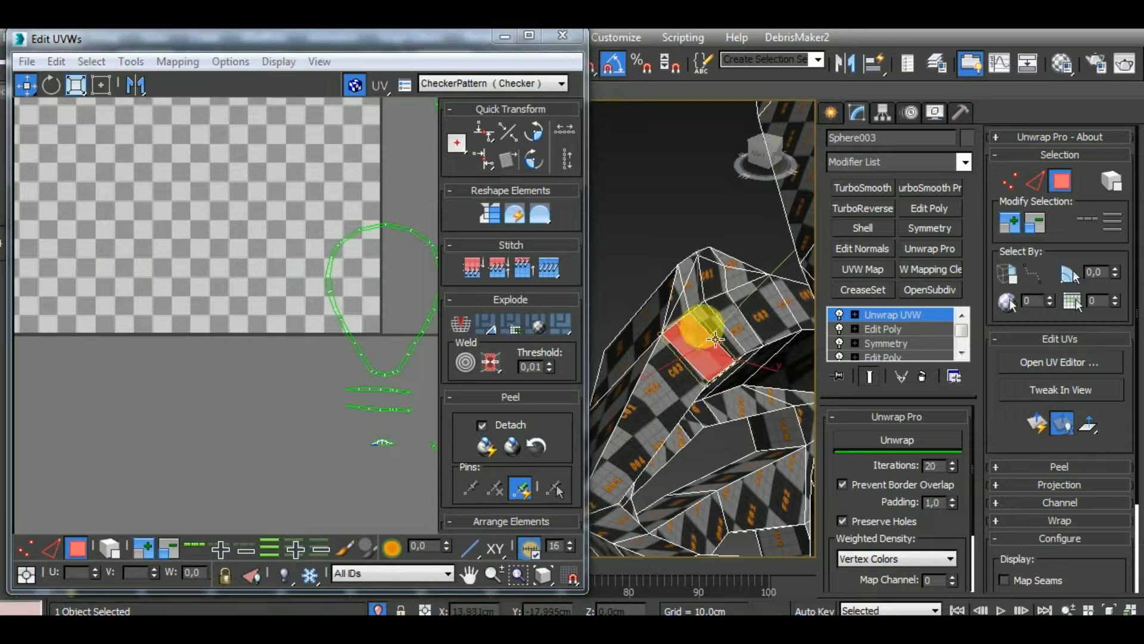
pyautogui.keyDown('ctrl'); pyautogui.click(712, 325); pyautogui.keyUp('ctrl')
pyautogui.keyDown('ctrl'); pyautogui.click(761, 308); pyautogui.keyUp('ctrl')
pyautogui.moveTo(407, 414); pyautogui.dragTo(298, 410, button='middle')
pyautogui.scroll(-6, 298, 410)
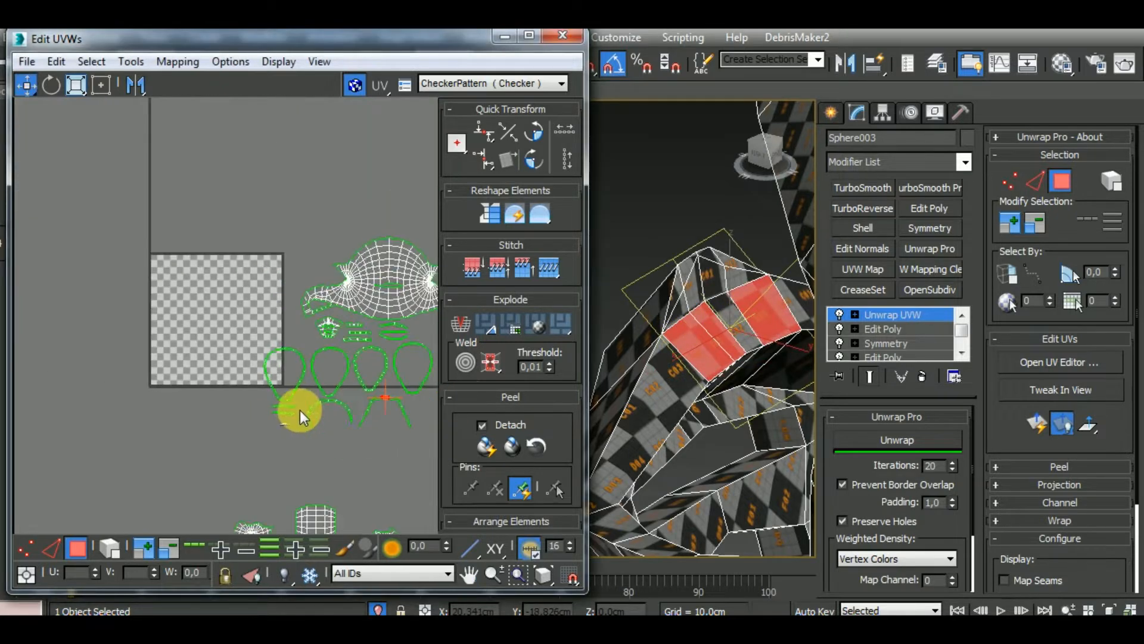
# Stitch the cap-shaped cluster onto the middle top edges of the right arched strip
pyautogui.scroll(3, 405, 400)
pyautogui.scroll(3, 373, 393)
pyautogui.moveTo(373, 396); pyautogui.dragTo(275, 484, button='middle')
pyautogui.click(59, 549)
pyautogui.scroll(4, 260, 431)
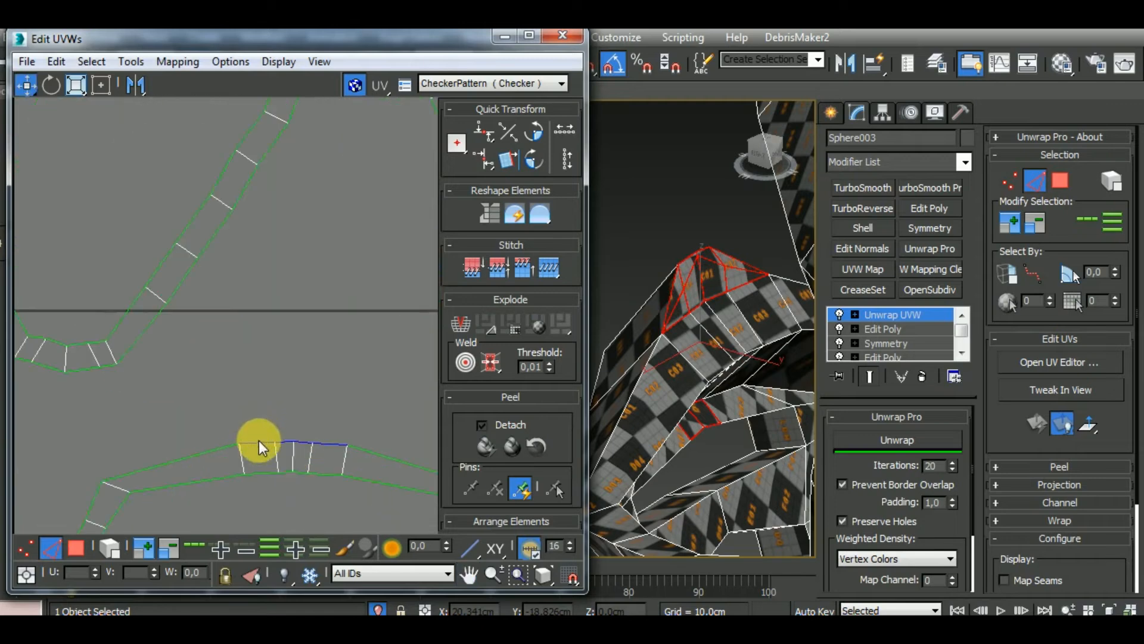
pyautogui.click(258, 442)
pyautogui.keyDown('ctrl'); pyautogui.click(285, 442); pyautogui.keyUp('ctrl')
pyautogui.keyDown('ctrl'); pyautogui.click(302, 444); pyautogui.keyUp('ctrl')
pyautogui.keyDown('ctrl'); pyautogui.click(328, 445); pyautogui.keyUp('ctrl')
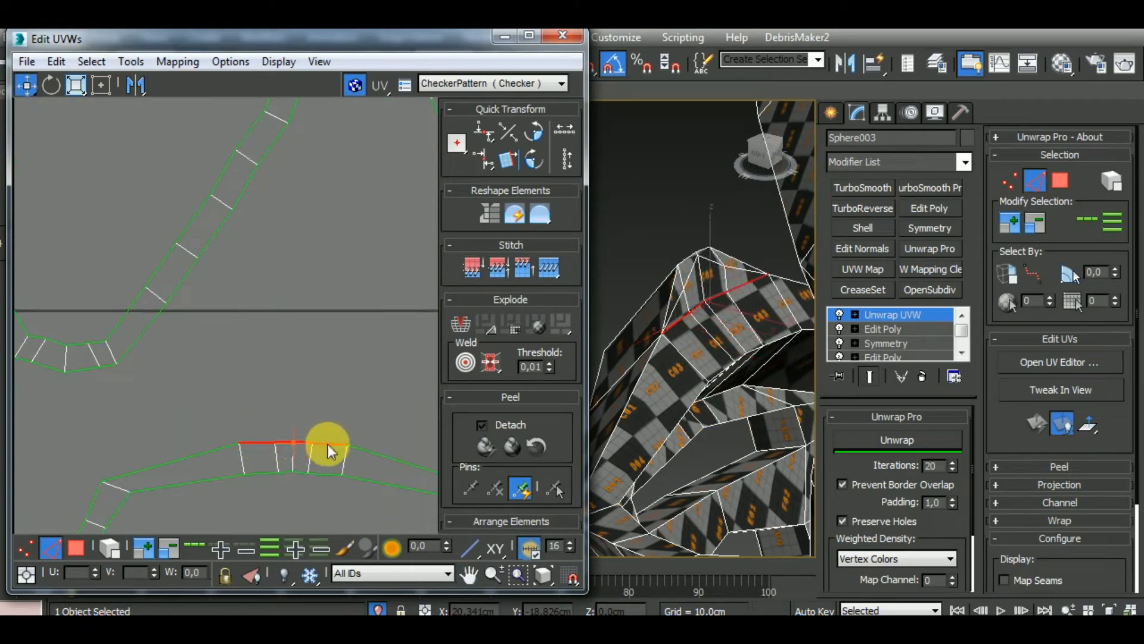
pyautogui.scroll(-6, 325, 398)
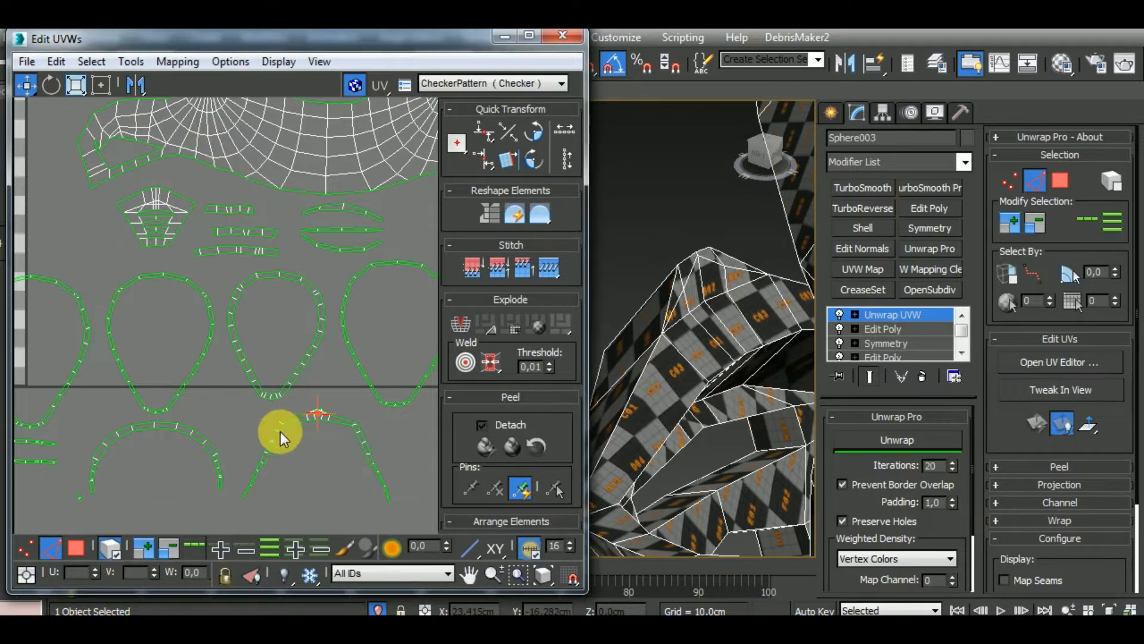
# Select the whole right arched cluster and relax it with Unwrap Pro
pyautogui.click(327, 417)
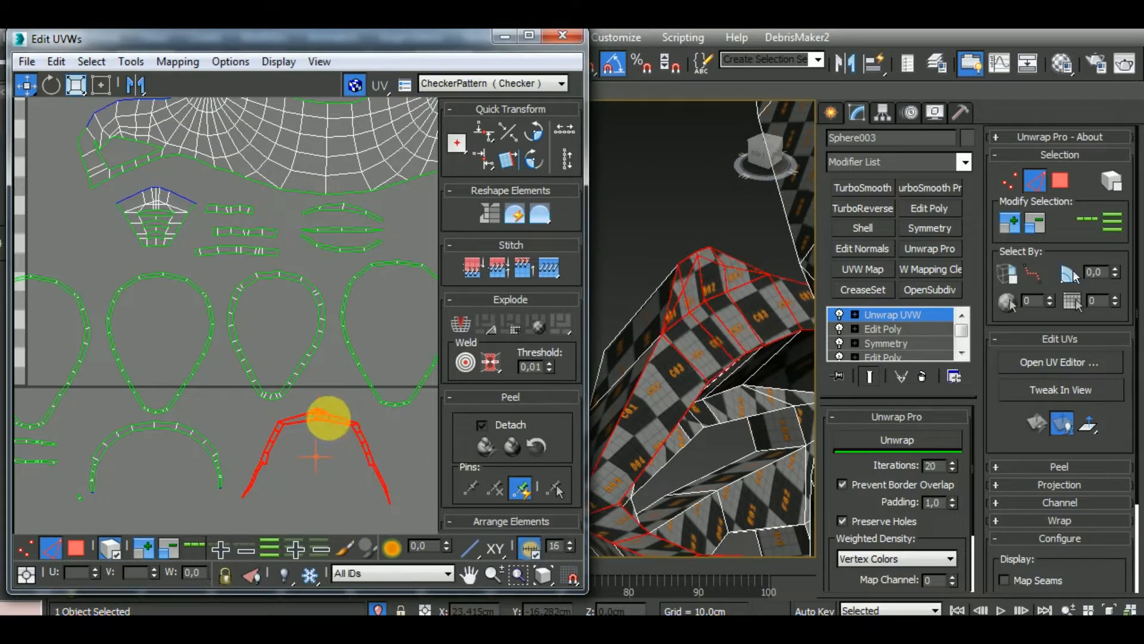
pyautogui.click(889, 440)
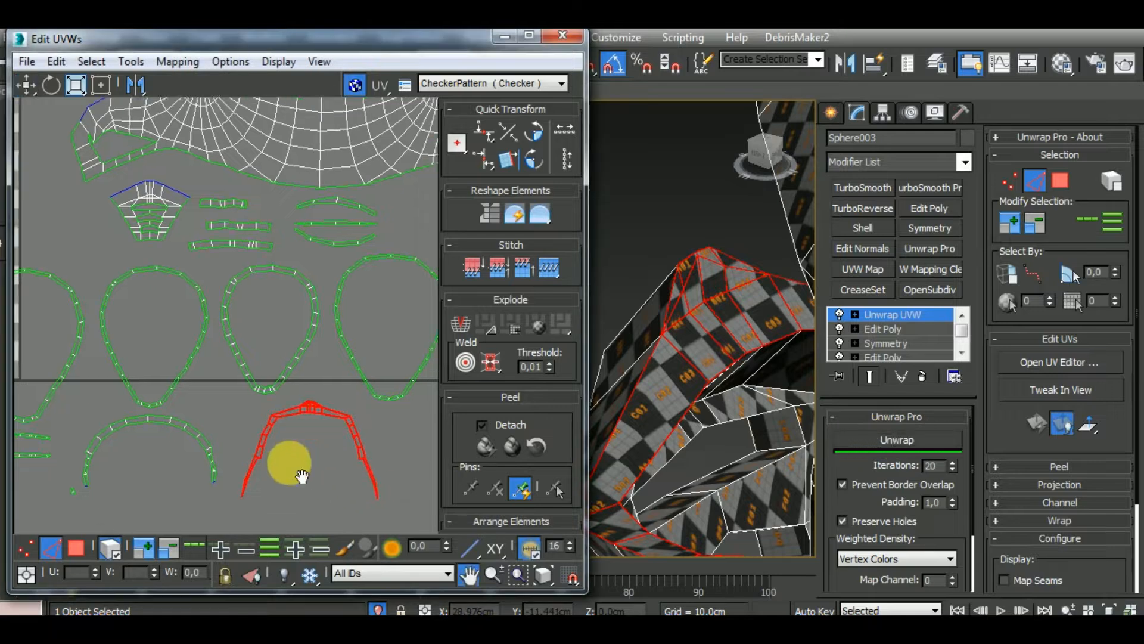
pyautogui.scroll(-3, 313, 357)
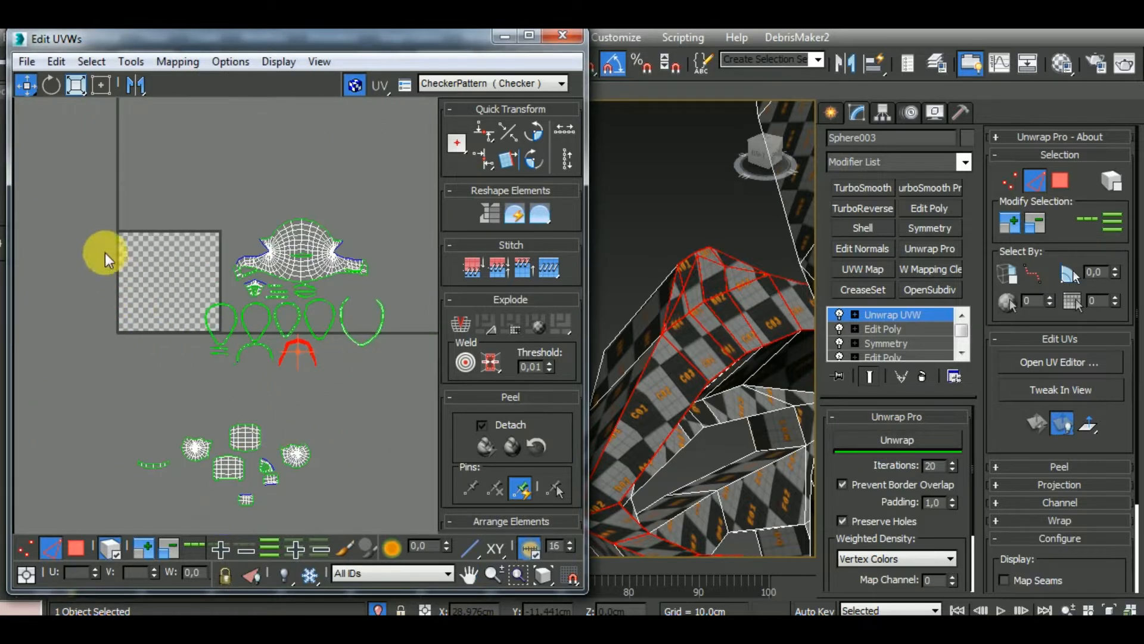
# Select all the sorted clusters around the tile's lower corner and examine on the helmet which areas they leave uncovered
pyautogui.click(178, 373)
pyautogui.moveTo(306, 460); pyautogui.dragTo(321, 419, button='middle')
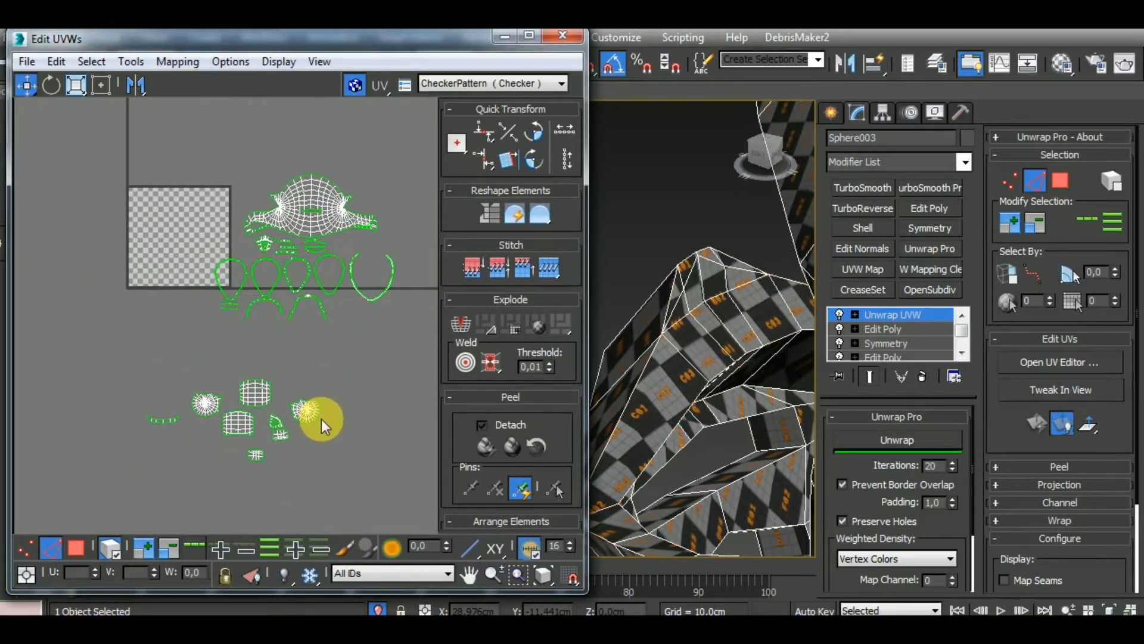
pyautogui.moveTo(438, 359); pyautogui.dragTo(438, 359)
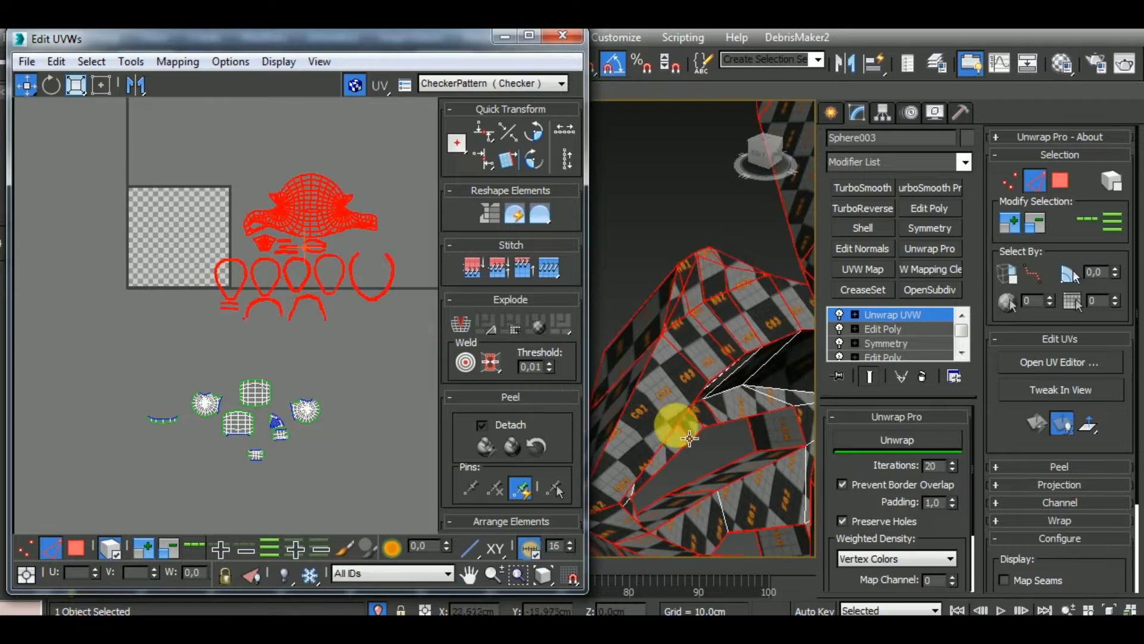
pyautogui.scroll(-8, 682, 351)
pyautogui.keyDown('alt'); pyautogui.moveTo(892, 422); pyautogui.dragTo(715, 417, button='middle'); pyautogui.keyUp('alt')
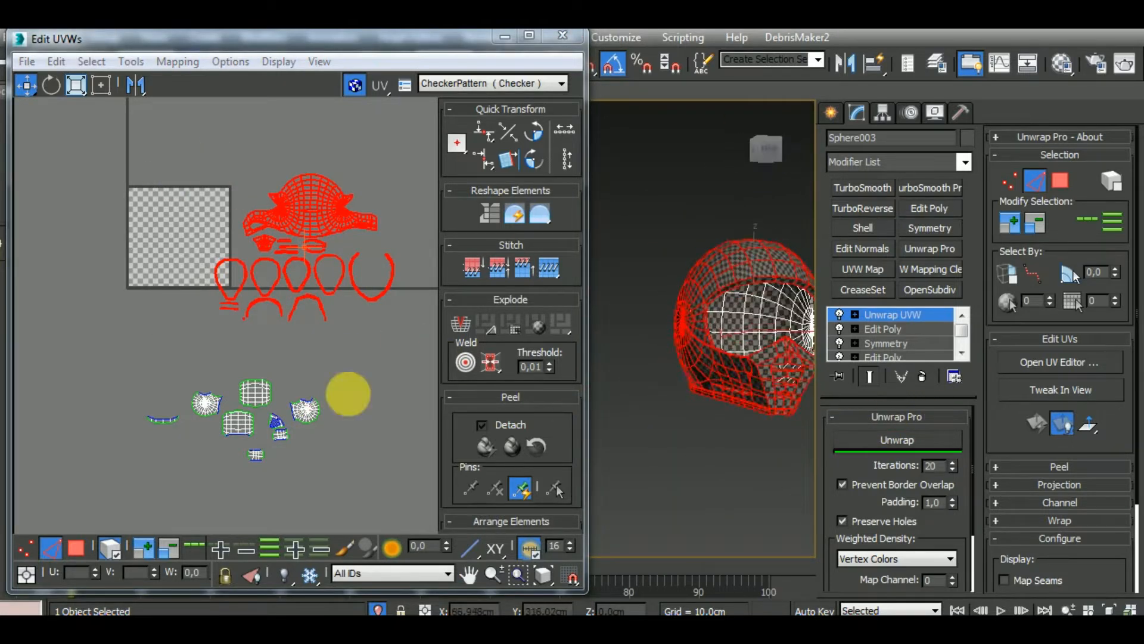
pyautogui.middleClick(343, 393)
pyautogui.moveTo(313, 415); pyautogui.dragTo(238, 370, button='middle')
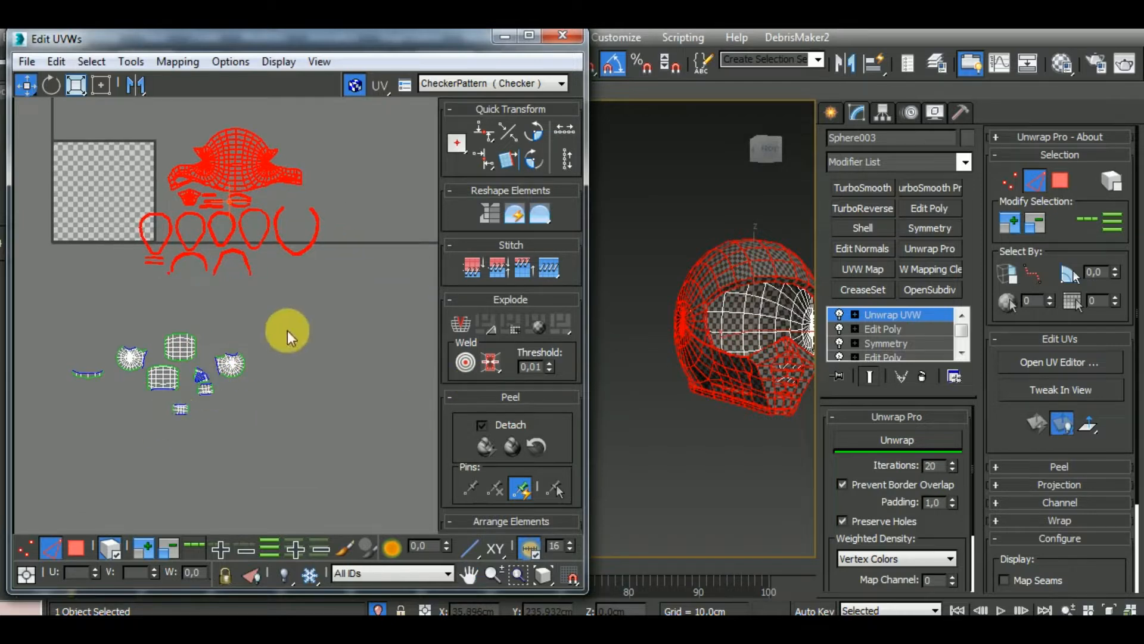
pyautogui.moveTo(232, 410); pyautogui.dragTo(283, 417, button='middle')
pyautogui.scroll(3, 236, 357)
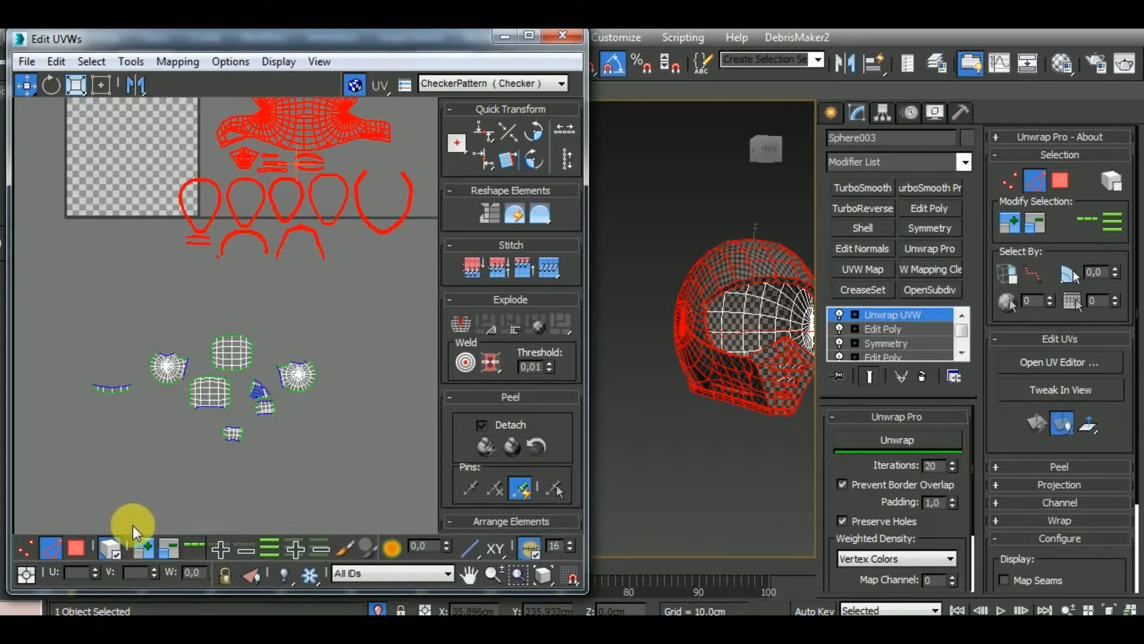
# Identify the upper grid-shaped cluster on the helmet and stitch it to the lower edge of the short curved strip
pyautogui.click(229, 353)
pyautogui.keyDown('alt'); pyautogui.moveTo(666, 402); pyautogui.dragTo(828, 256, button='middle'); pyautogui.keyUp('alt')
pyautogui.moveTo(159, 377); pyautogui.dragTo(205, 435, button='middle')
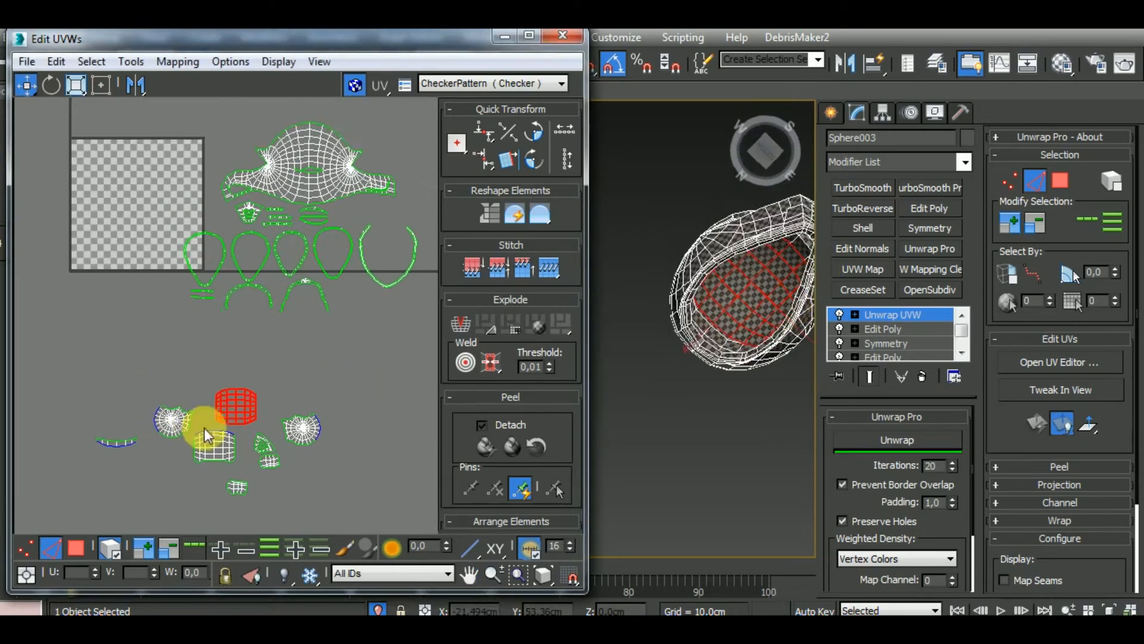
pyautogui.scroll(4, 209, 423)
pyautogui.click(51, 547)
pyautogui.moveTo(88, 509); pyautogui.dragTo(231, 499, button='middle')
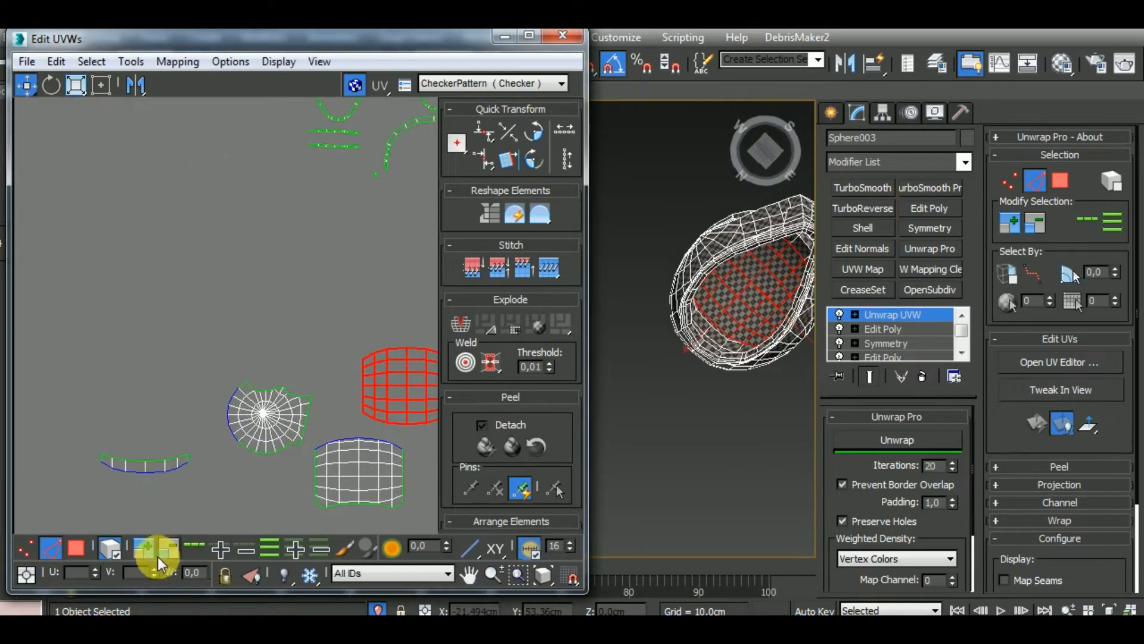
pyautogui.click(114, 555)
pyautogui.moveTo(164, 515); pyautogui.dragTo(141, 521, button='middle')
pyautogui.click(128, 491)
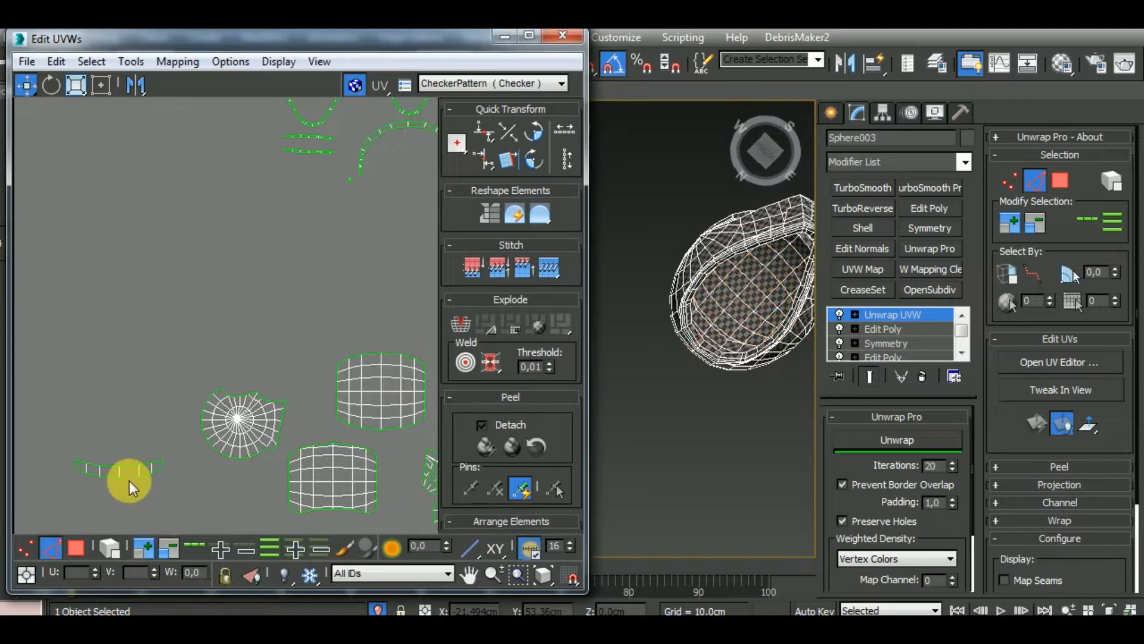
pyautogui.doubleClick(130, 478)
pyautogui.press('s')
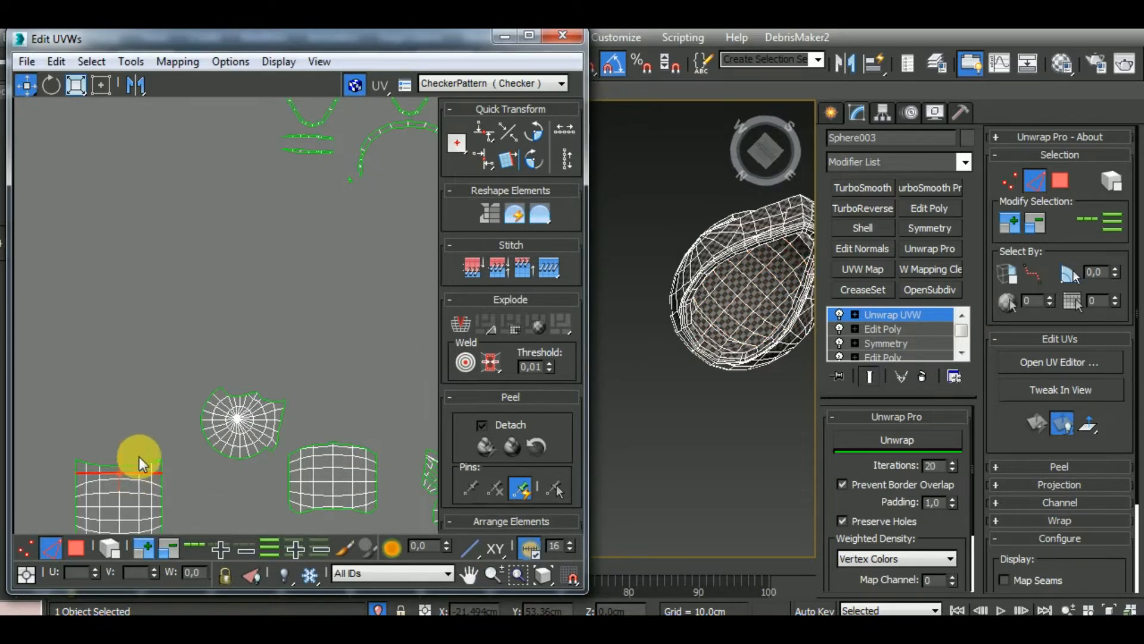
# Stitch the remaining large grid-shaped cluster to the bottom edge of the merged grid
pyautogui.scroll(-5, 139, 455)
pyautogui.scroll(4, 122, 479)
pyautogui.doubleClick(162, 432)
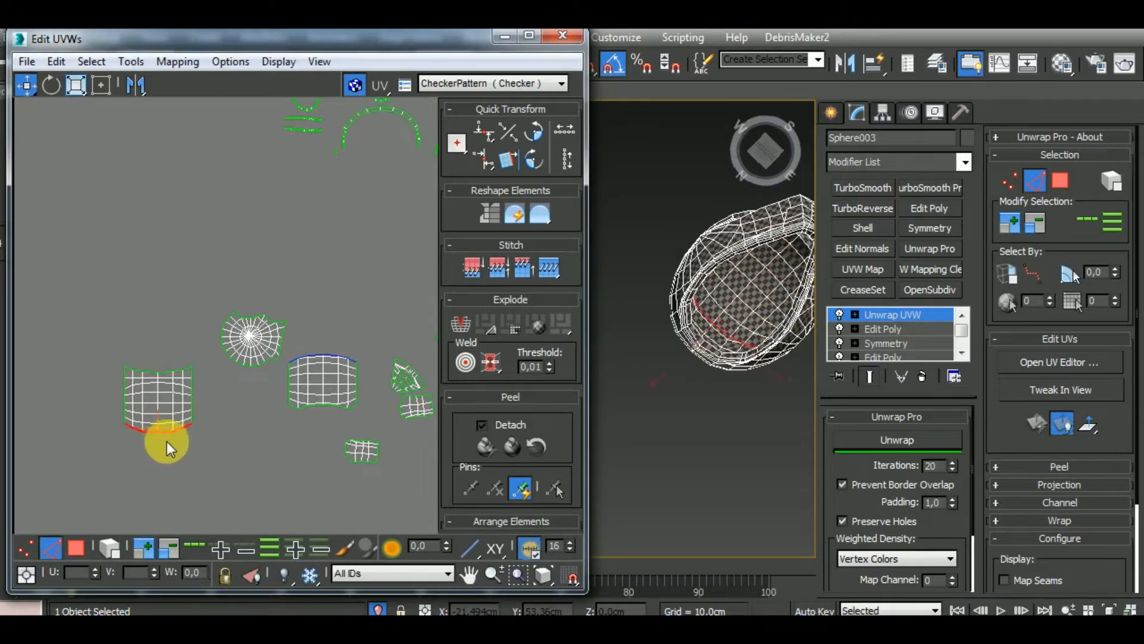
pyautogui.press('s')
# Select the whole merged grid cluster, relax it with Unwrap Pro and check it on the helmet
pyautogui.click(110, 547)
pyautogui.click(196, 451)
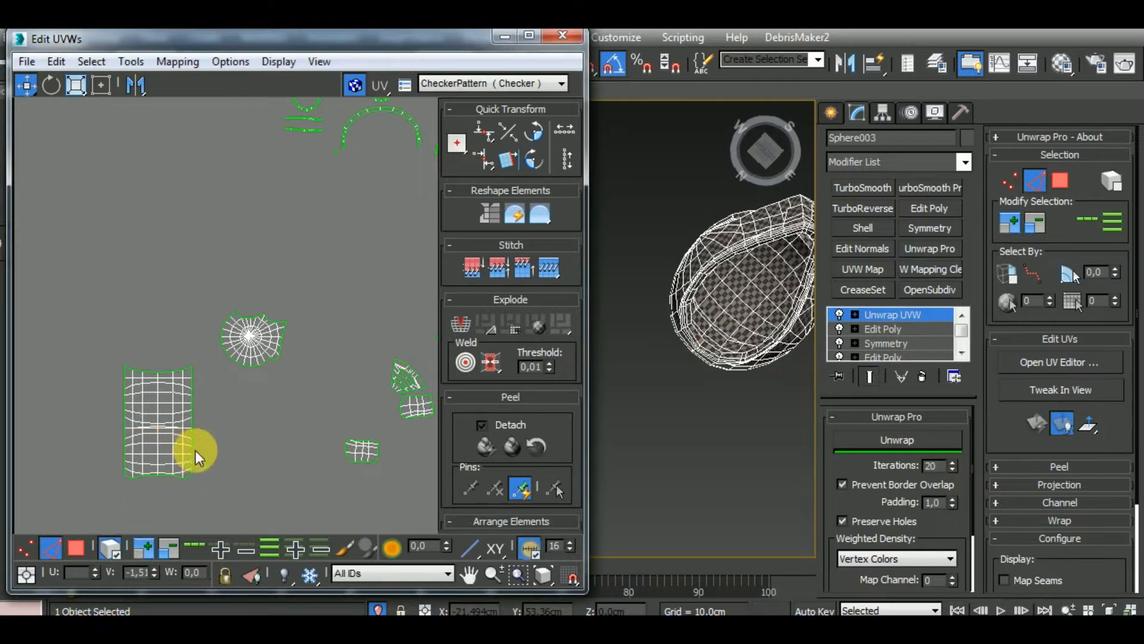
pyautogui.click(167, 441)
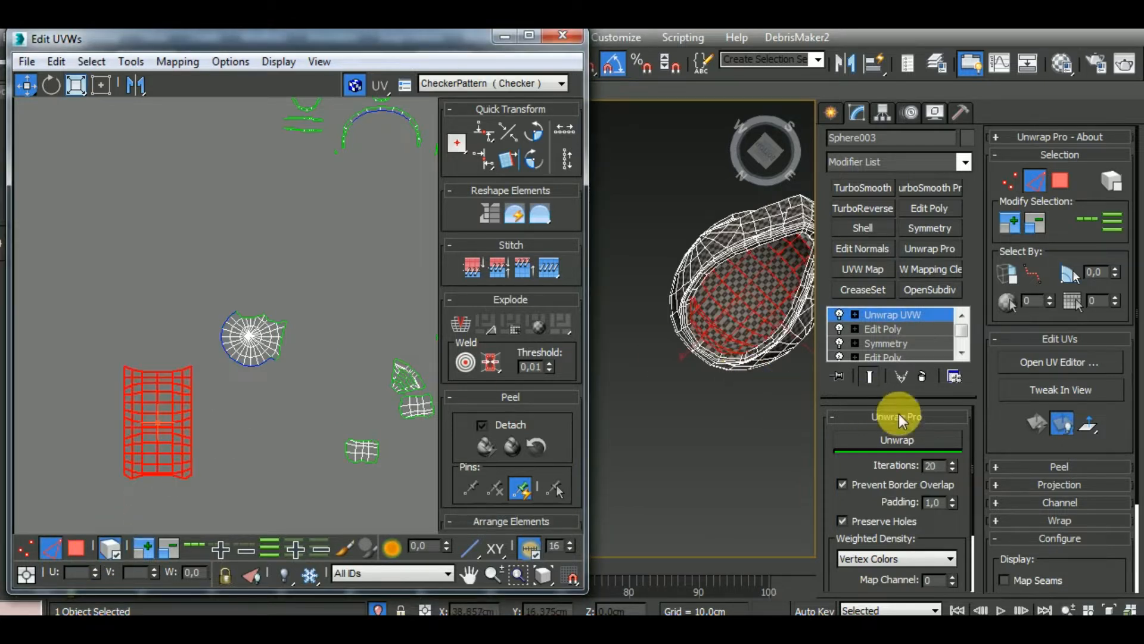
pyautogui.click(903, 439)
pyautogui.keyDown('alt'); pyautogui.moveTo(758, 434); pyautogui.dragTo(690, 463, button='middle'); pyautogui.keyUp('alt')
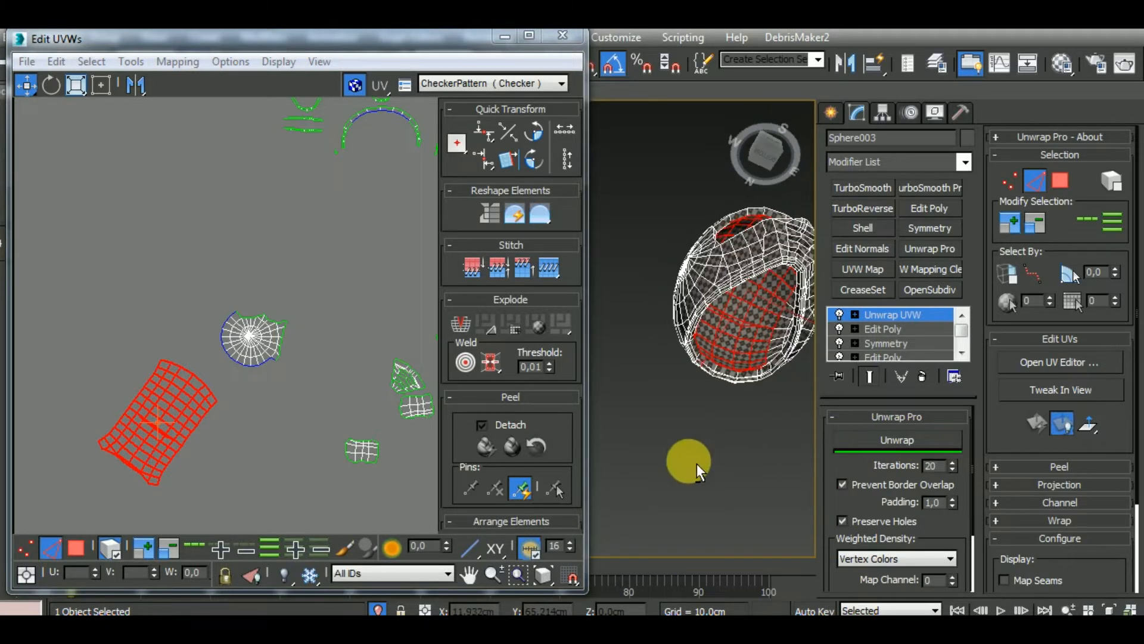
# Rotate the relaxed grid cluster until it stands upright
pyautogui.moveTo(207, 448); pyautogui.dragTo(219, 377, button='middle')
pyautogui.click(52, 86)
pyautogui.moveTo(230, 342); pyautogui.dragTo(215, 314)
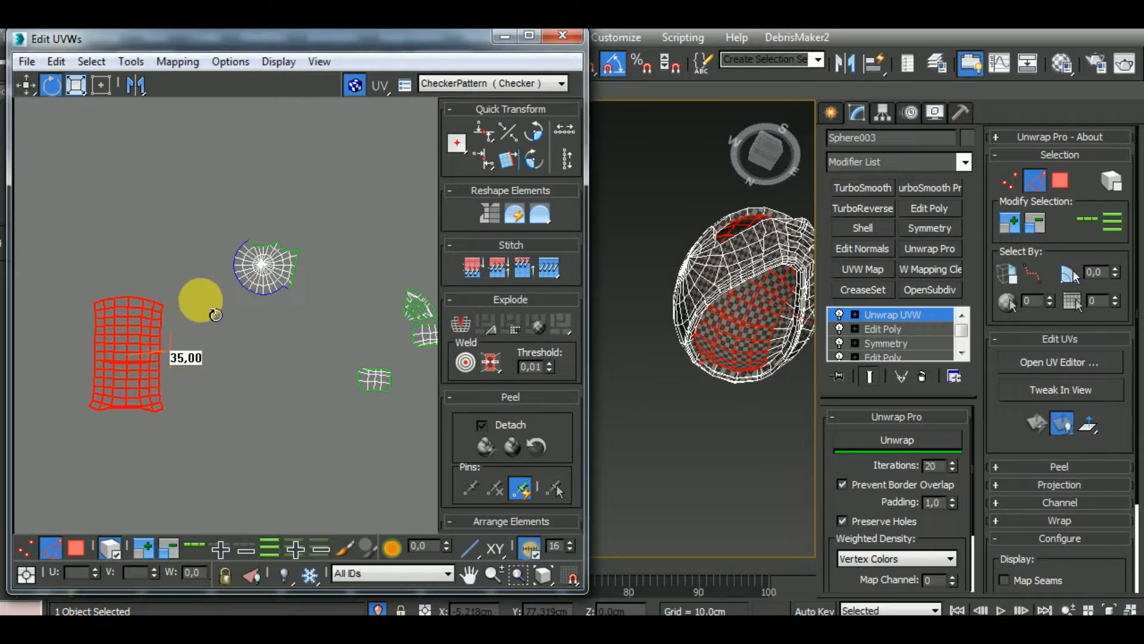
pyautogui.click(21, 88)
pyautogui.moveTo(165, 416); pyautogui.dragTo(210, 465, button='middle')
# Stitch the two hub-shaped clusters to the long side edges of the upright grid cluster
pyautogui.click(114, 542)
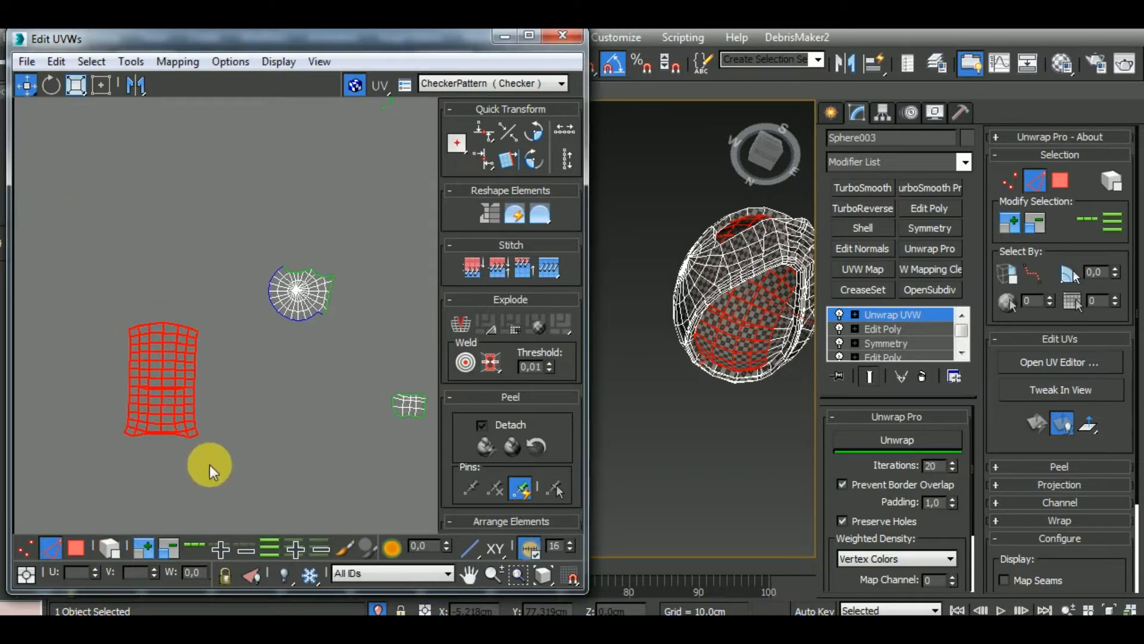
pyautogui.click(217, 443)
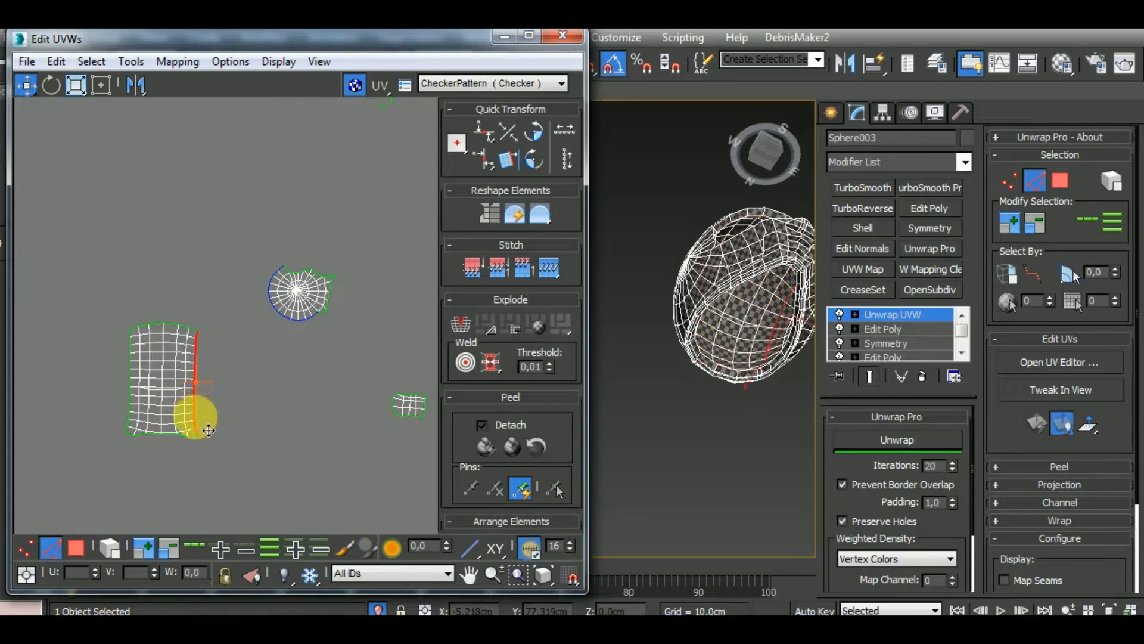
pyautogui.rightClick(196, 417)
pyautogui.click(143, 407)
pyautogui.doubleClick(130, 380)
pyautogui.press('s')
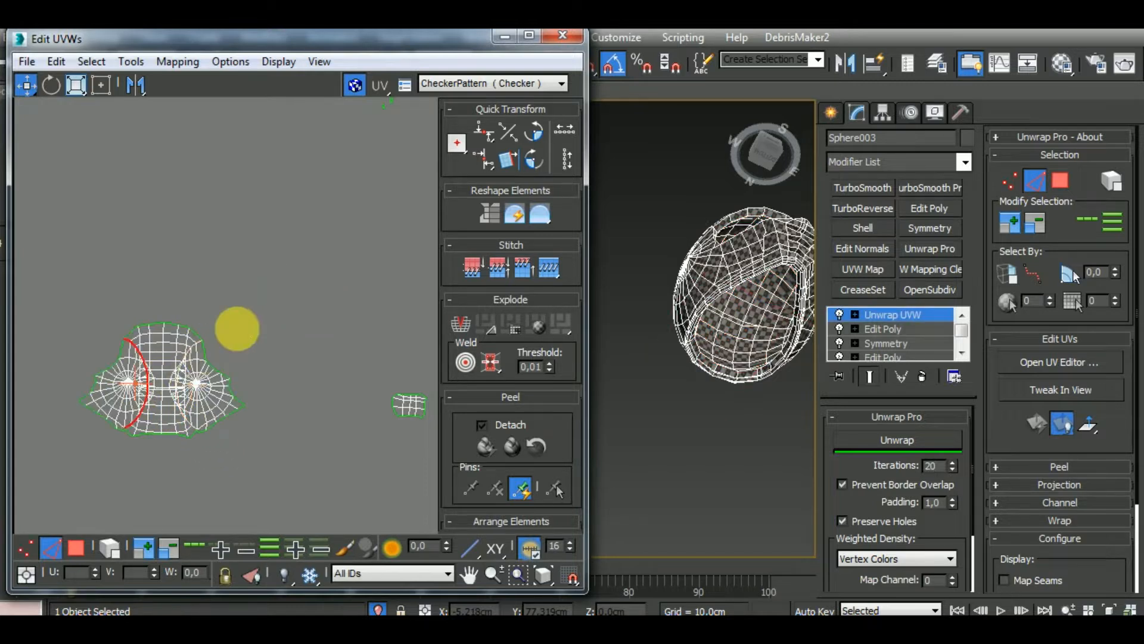
# Select the combined grid and hub cluster, relax it with Unwrap Pro and check the checker pattern on the helmet
pyautogui.moveTo(56, 496); pyautogui.dragTo(60, 492)
pyautogui.click(922, 438)
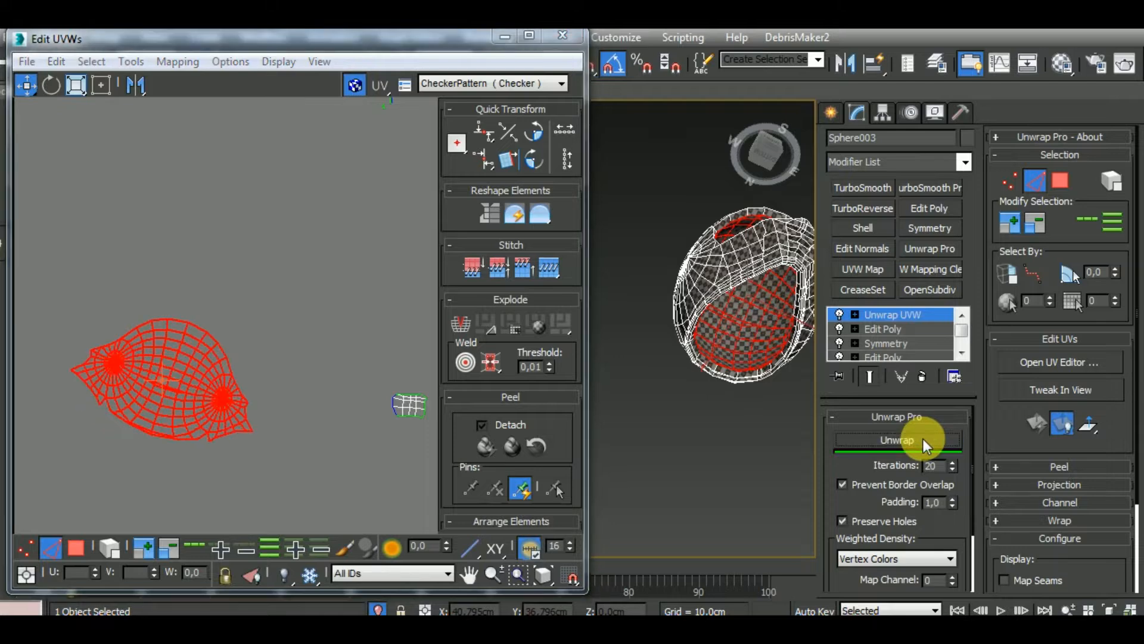
pyautogui.keyDown('alt'); pyautogui.moveTo(739, 456); pyautogui.dragTo(684, 426, button='middle'); pyautogui.keyUp('alt')
pyautogui.scroll(5, 703, 373)
pyautogui.scroll(3, 691, 365)
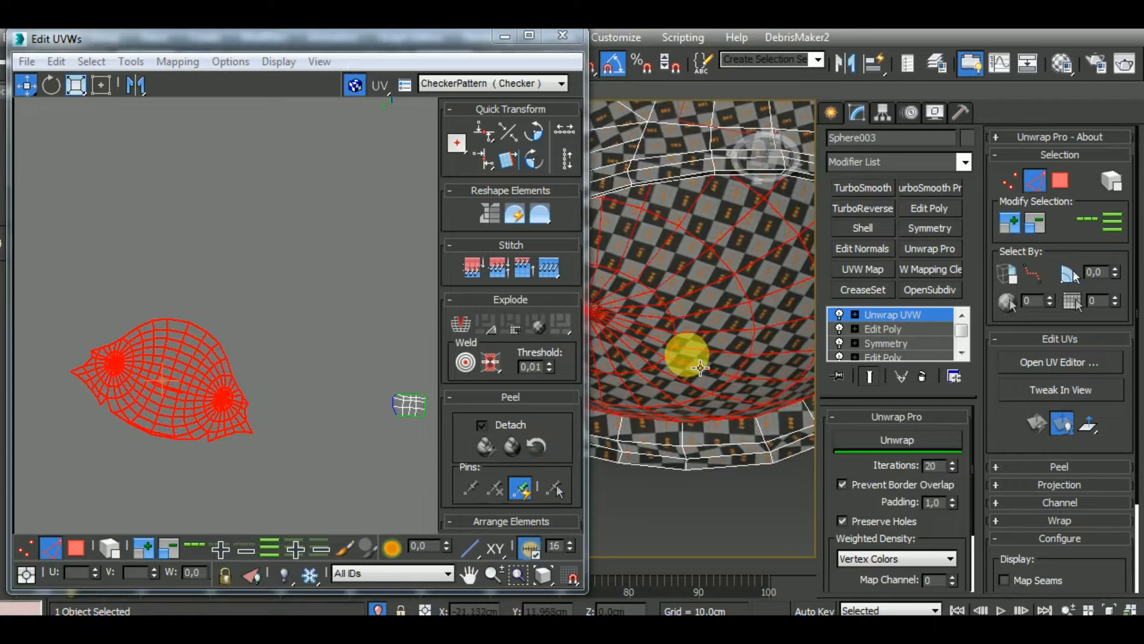
# Rotate the combined two-hub cluster until it lies level
pyautogui.moveTo(246, 442); pyautogui.dragTo(217, 419, button='middle')
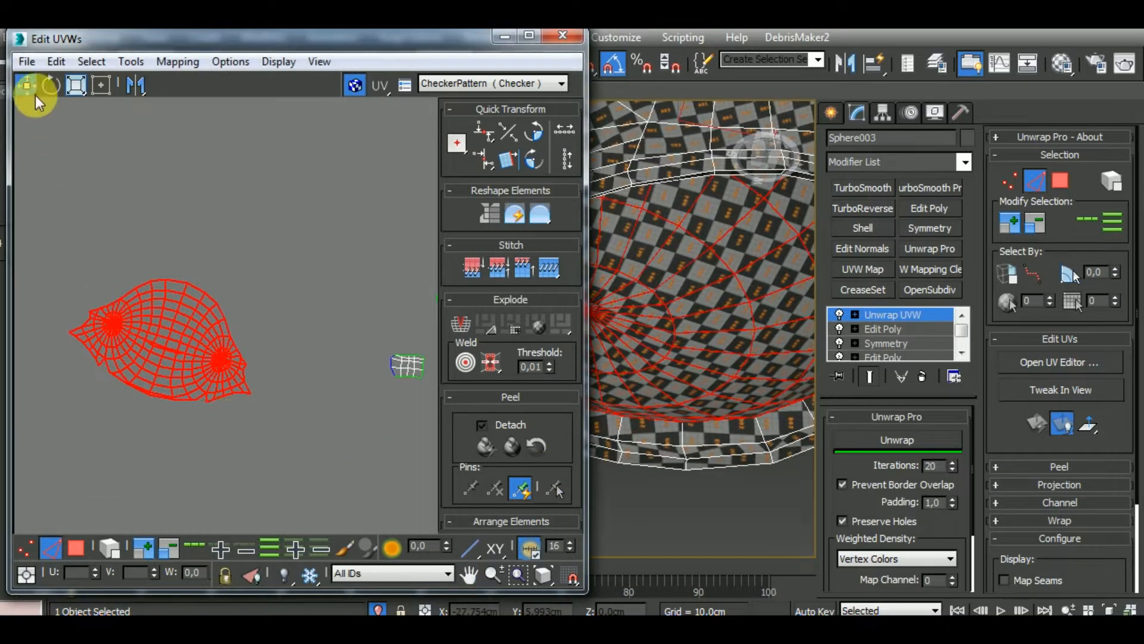
pyautogui.click(56, 88)
pyautogui.moveTo(230, 342); pyautogui.dragTo(230, 327)
pyautogui.click(19, 89)
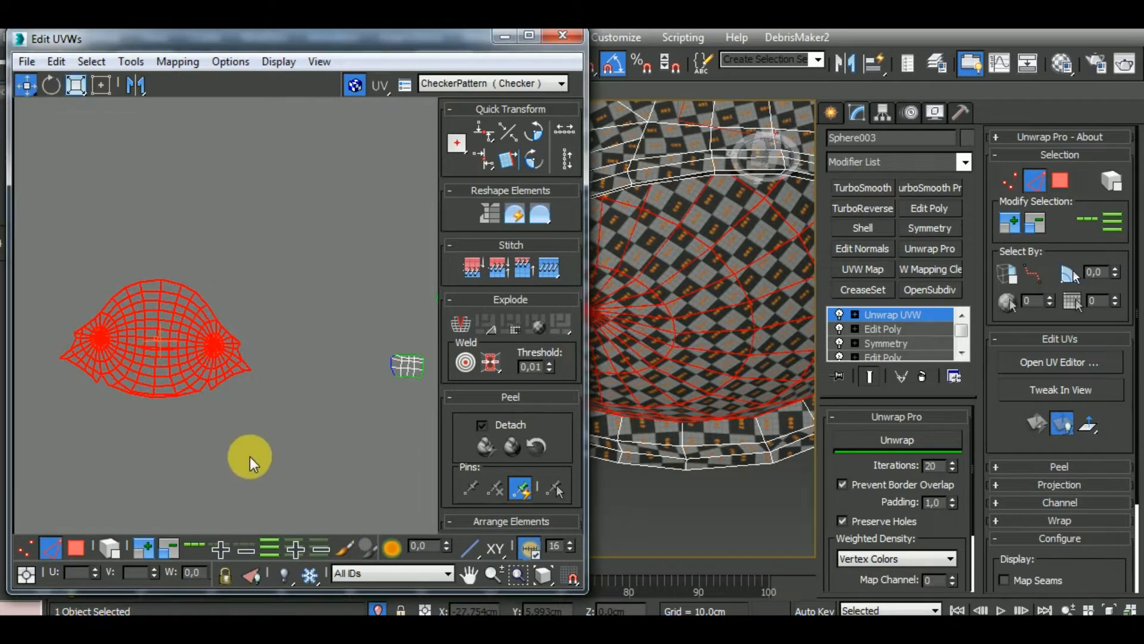
# Stitch the open notches on both lower sides of the two-hub cluster closed and relax it again with Unwrap Pro
pyautogui.moveTo(250, 457); pyautogui.dragTo(319, 457, button='middle')
pyautogui.scroll(3, 305, 421)
pyautogui.click(267, 409)
pyautogui.scroll(3, 256, 368)
pyautogui.scroll(1, 257, 367)
pyautogui.click(252, 345)
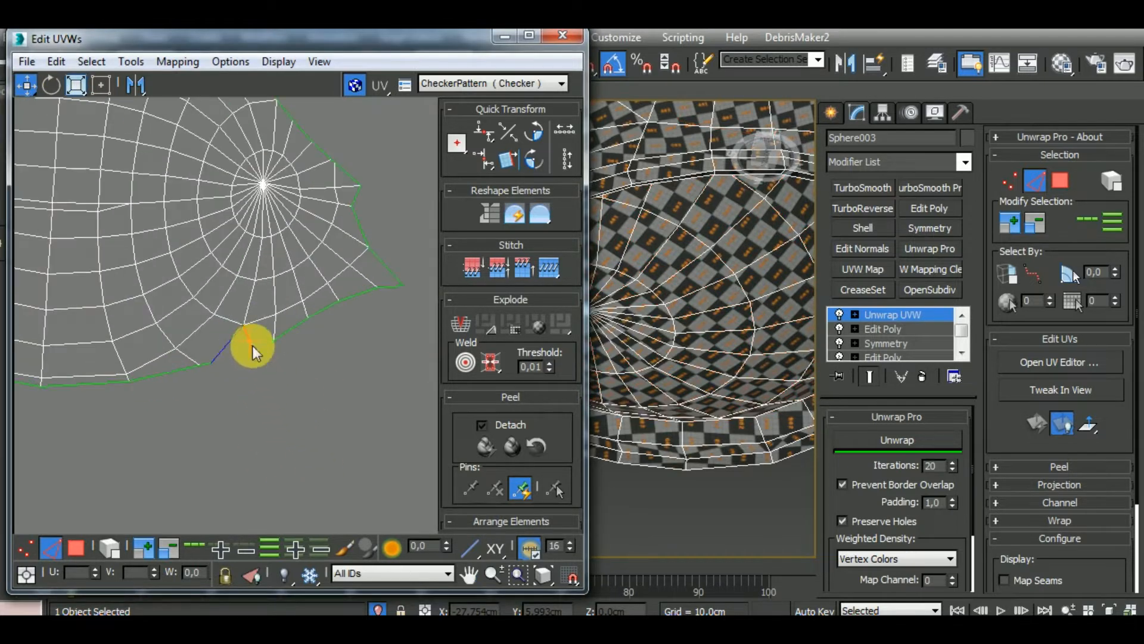
pyautogui.scroll(-2, 323, 410)
pyautogui.scroll(1, 45, 353)
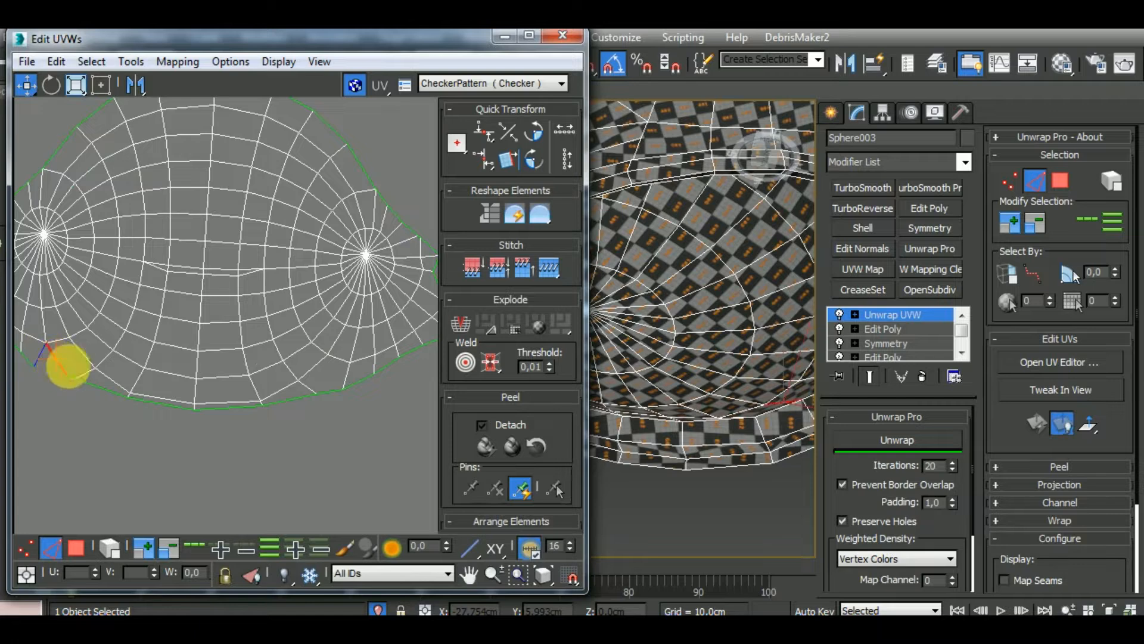
pyautogui.scroll(-3, 180, 423)
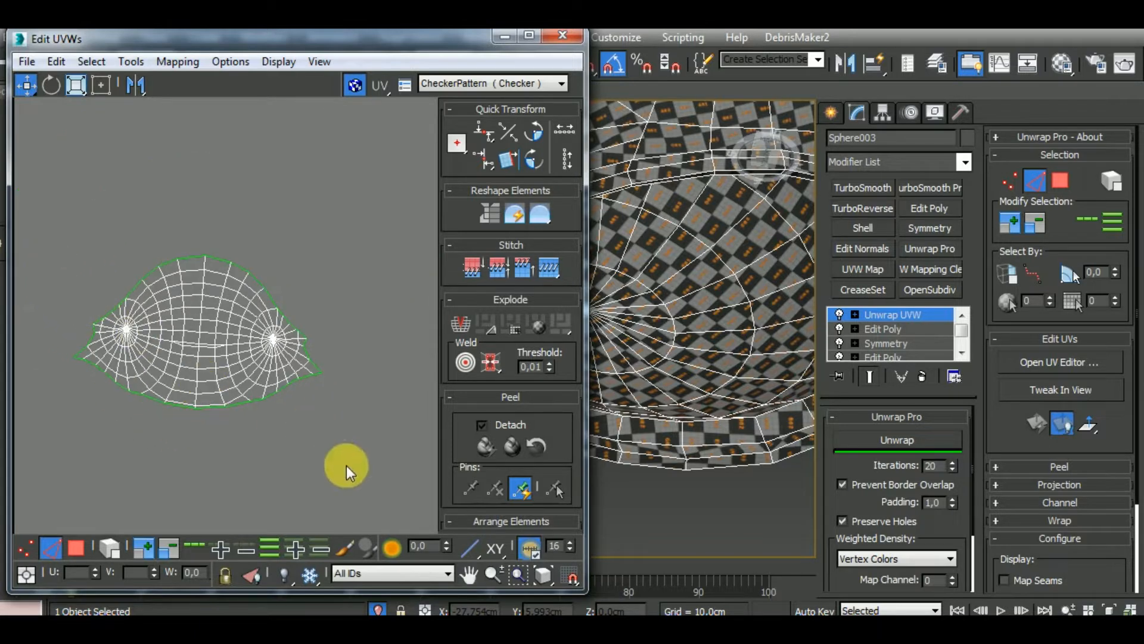
pyautogui.hotkey('ctrl', 'a')
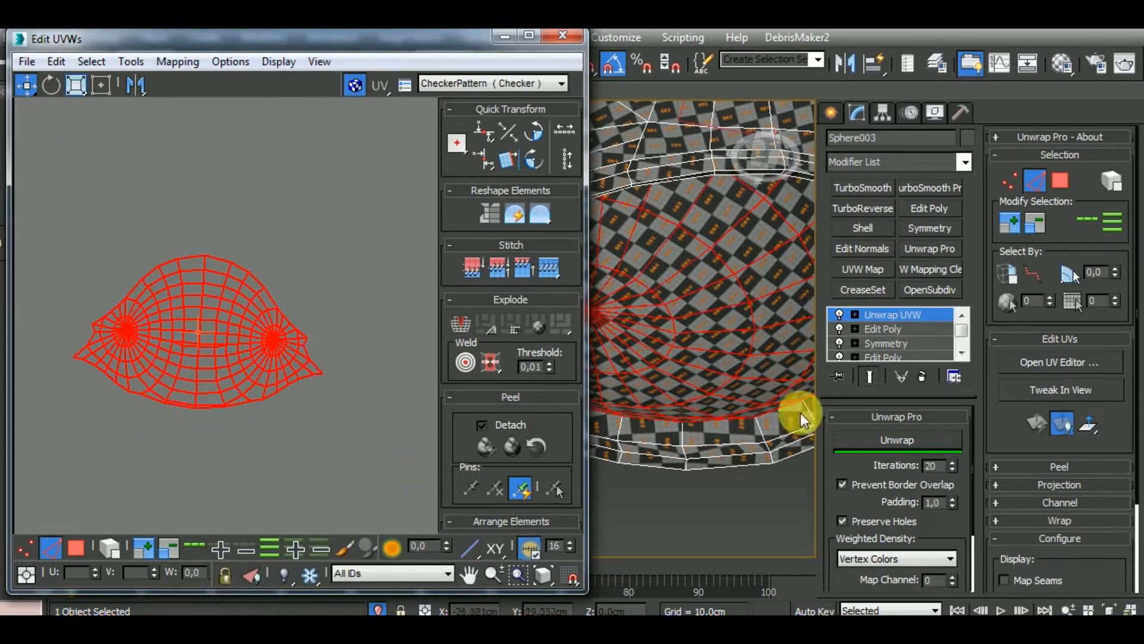
pyautogui.click(897, 440)
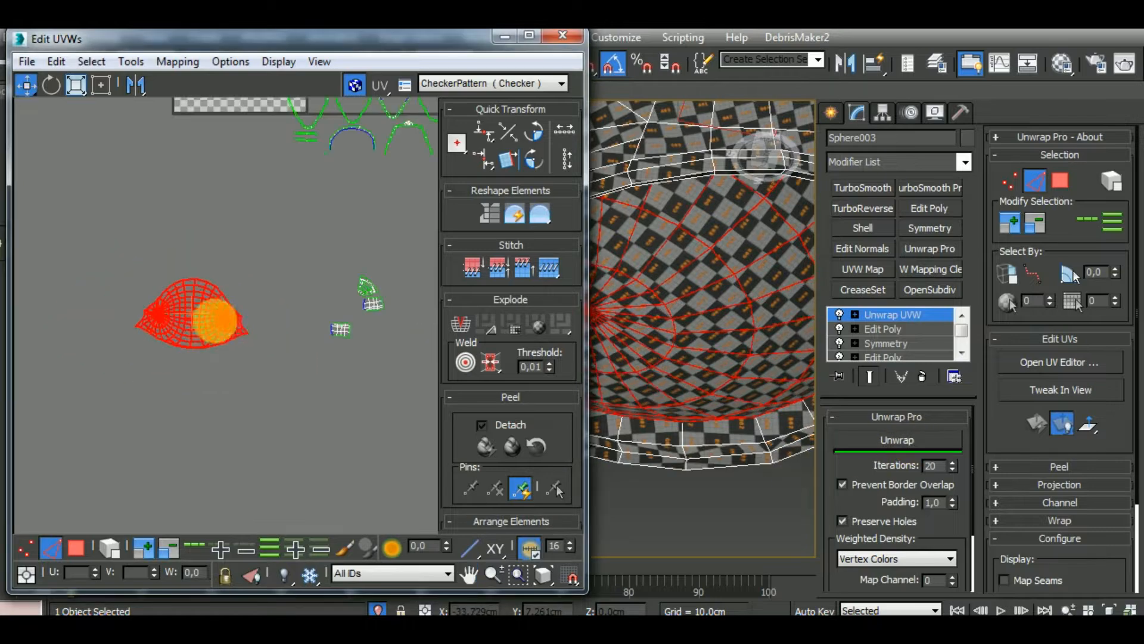
# Stitch the small grid piece to the open edges at the right tip of the two-hub cluster
pyautogui.keyDown('alt'); pyautogui.moveTo(651, 417); pyautogui.dragTo(718, 357, button='middle'); pyautogui.keyUp('alt')
pyautogui.scroll(5, 718, 358)
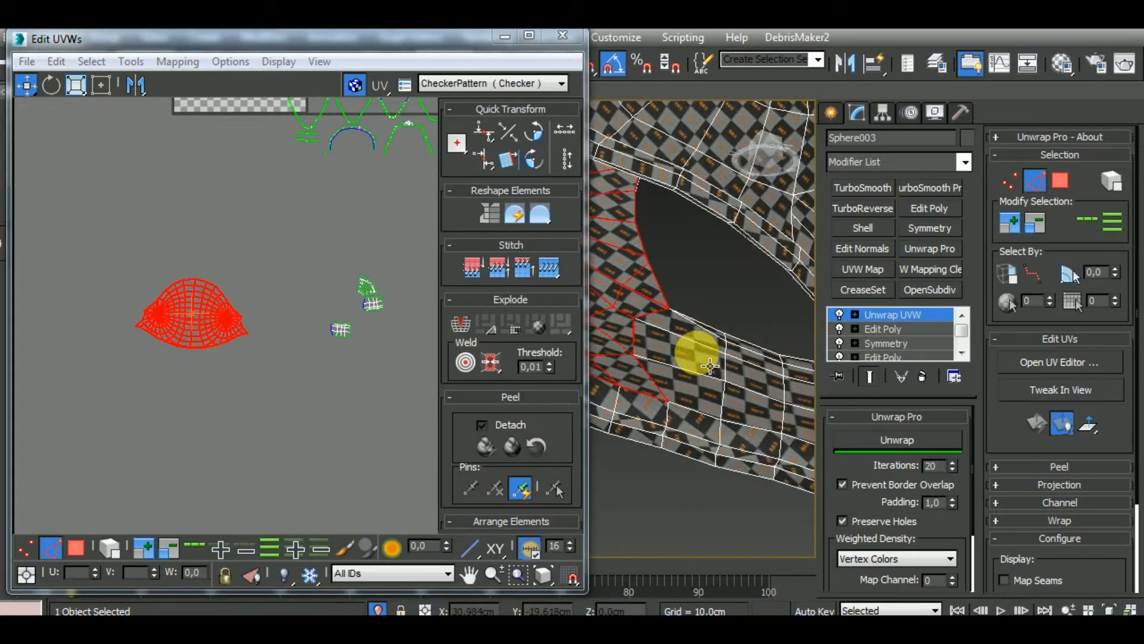
pyautogui.click(670, 394)
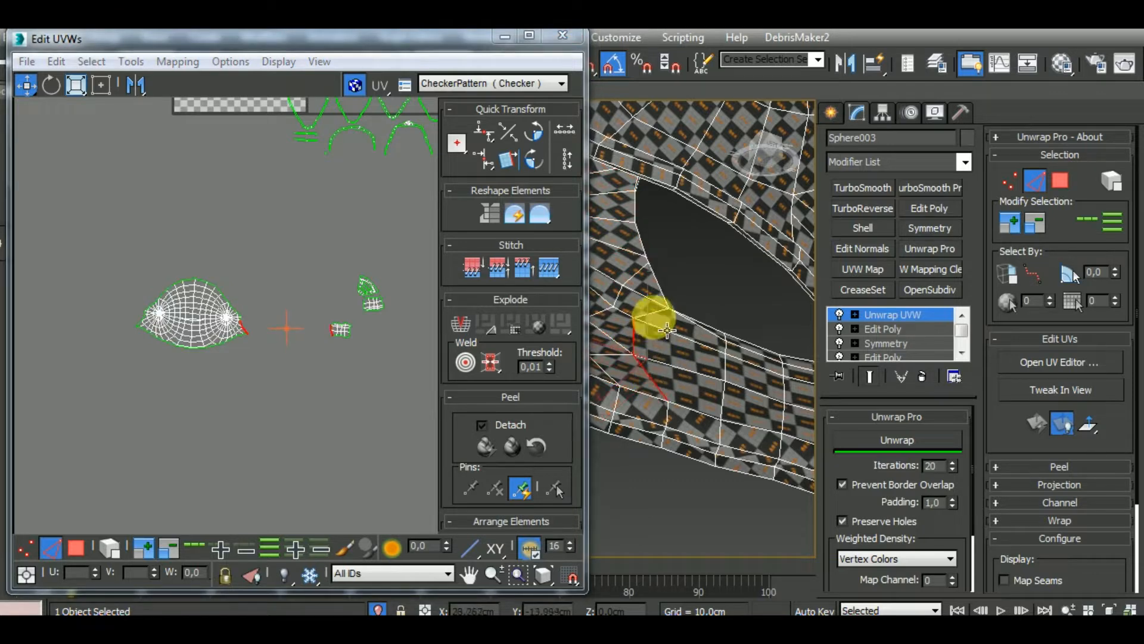
pyautogui.scroll(8, 165, 395)
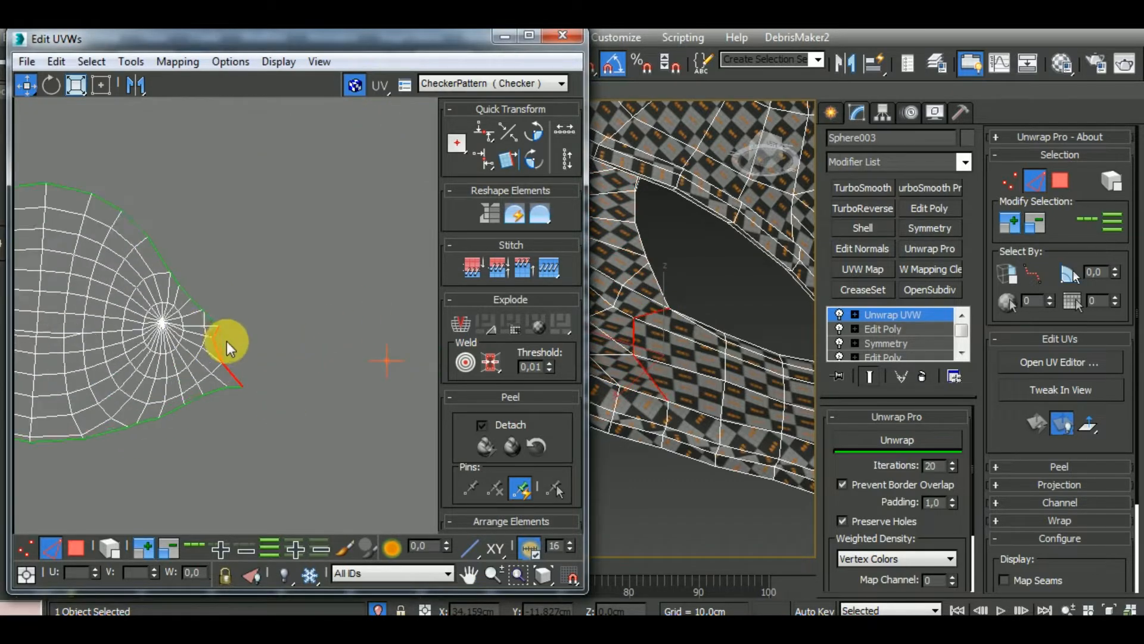
pyautogui.scroll(2, 226, 341)
pyautogui.click(217, 330)
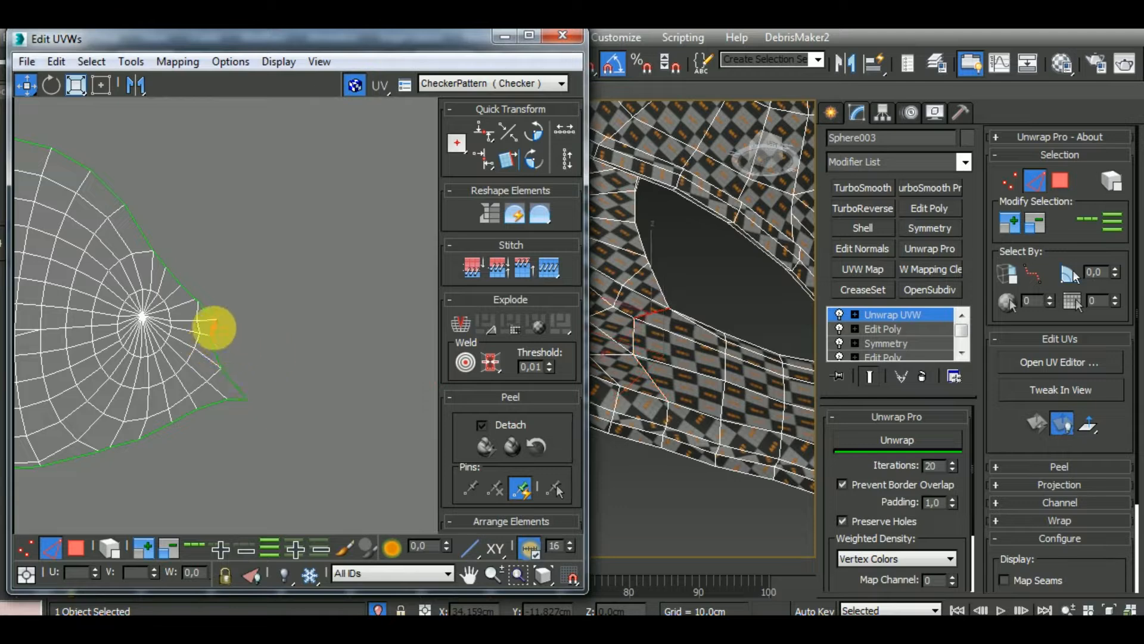
pyautogui.press('s')
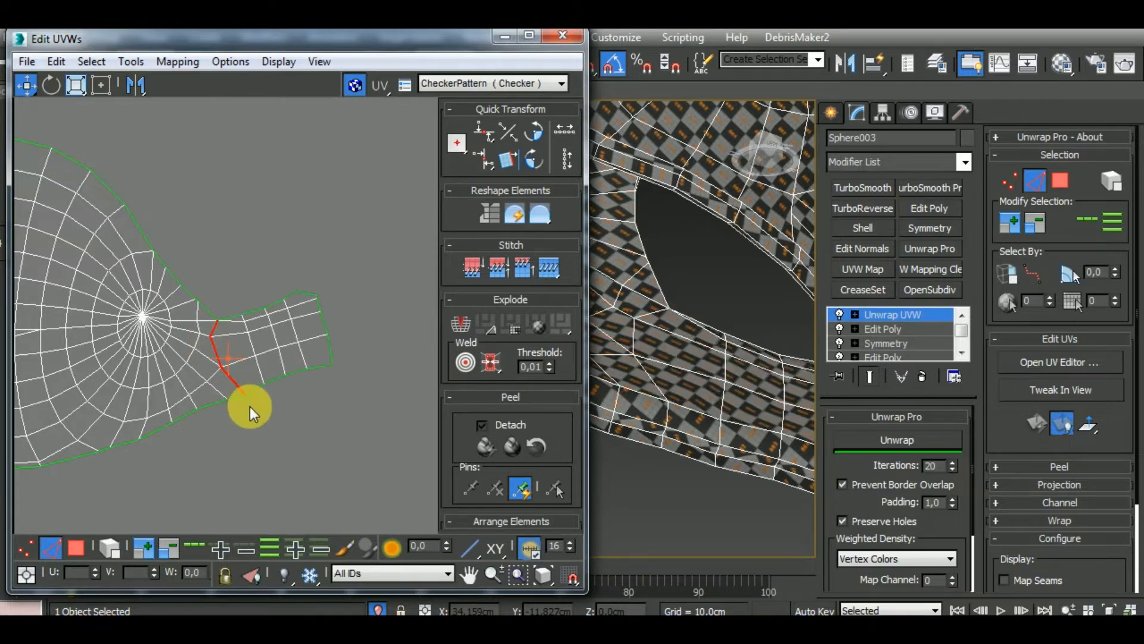
# Stitch the matching small grid piece to the open edges at the left tip of the two-hub cluster
pyautogui.scroll(-5, 249, 407)
pyautogui.moveTo(122, 377); pyautogui.dragTo(187, 410, button='middle')
pyautogui.scroll(5, 187, 410)
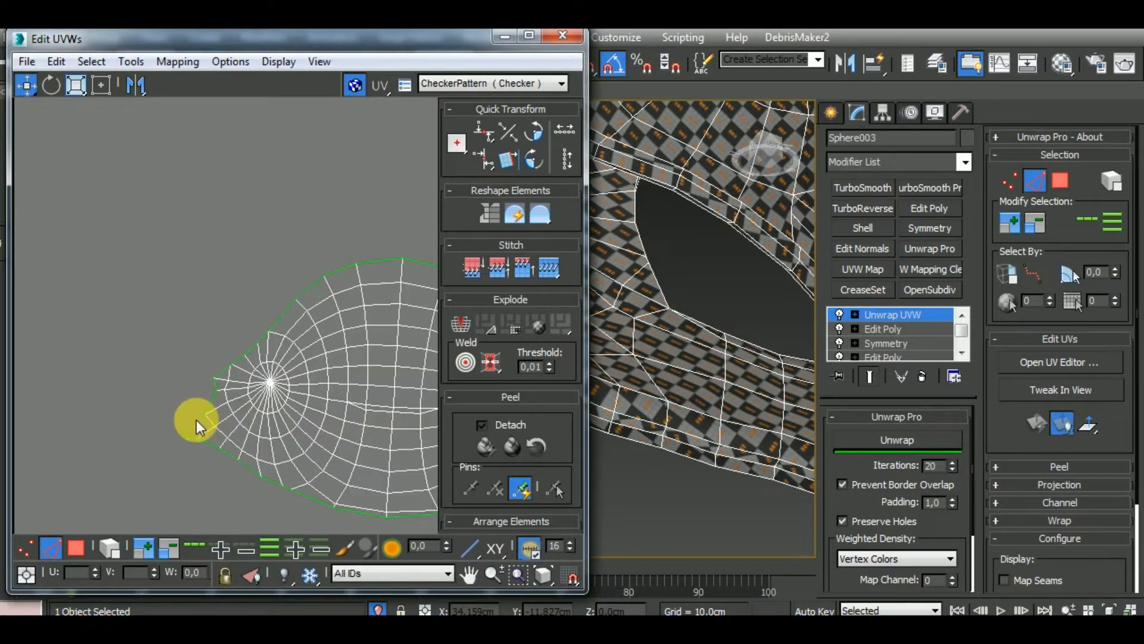
pyautogui.click(197, 421)
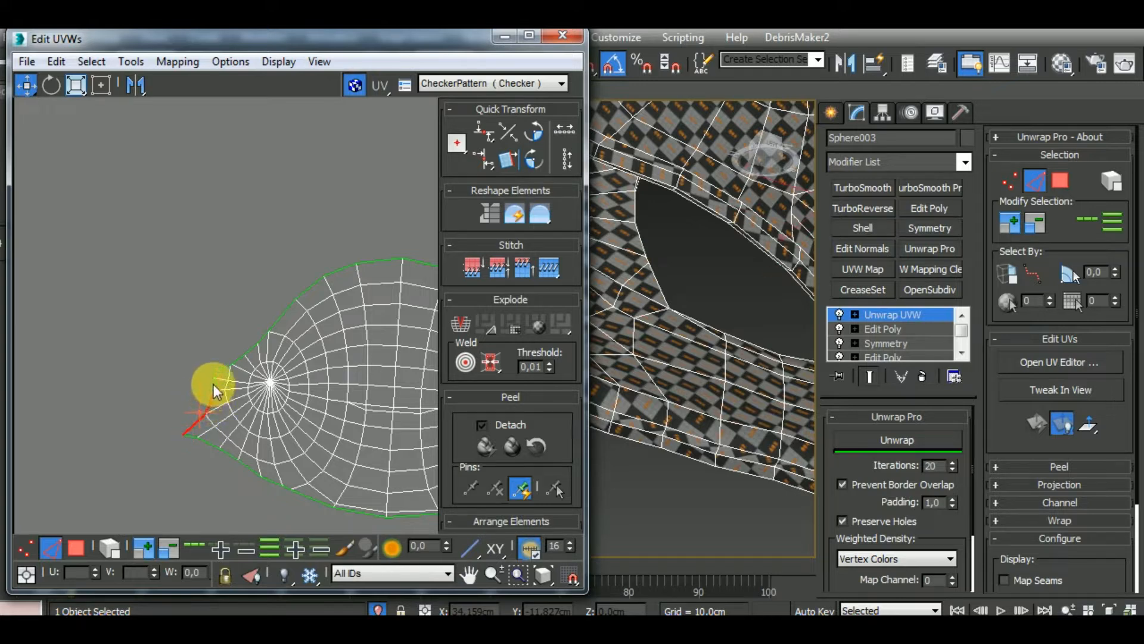
pyautogui.scroll(-6, 180, 394)
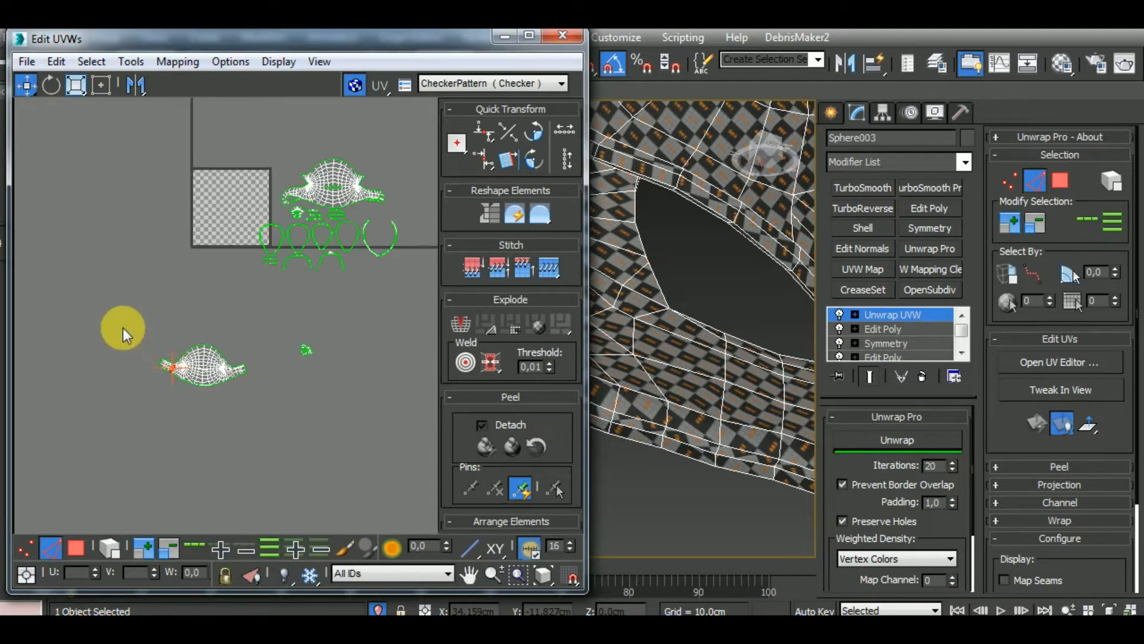
# Select the whole extended two-hub cluster, relax it with Unwrap Pro and check the helmet's chin area
pyautogui.moveTo(294, 445); pyautogui.dragTo(294, 444)
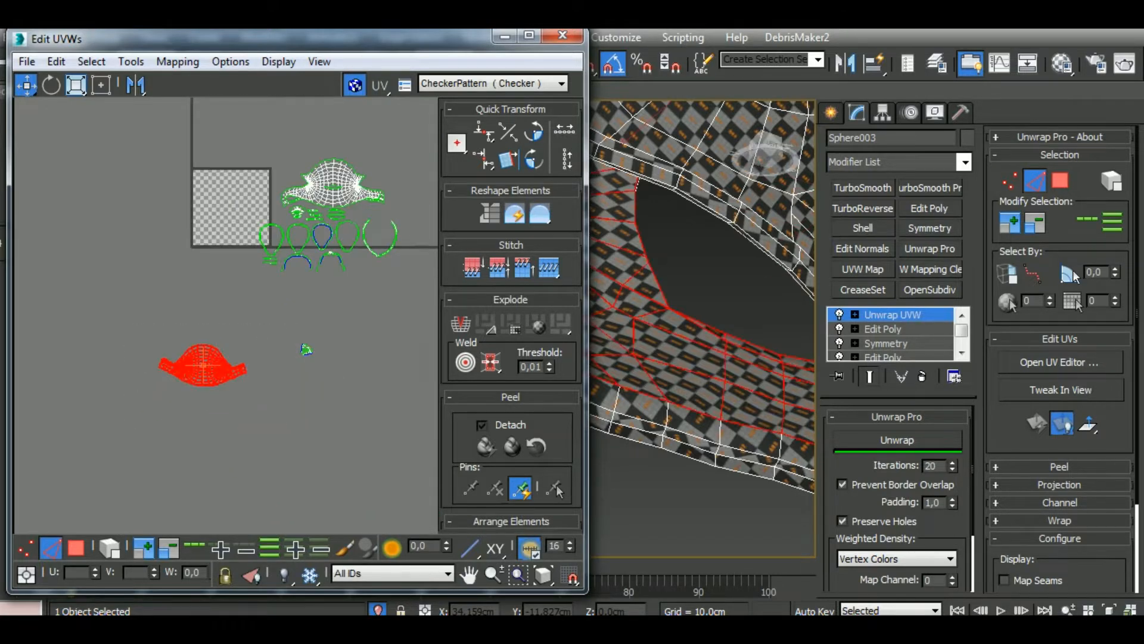
pyautogui.click(896, 438)
pyautogui.keyDown('alt'); pyautogui.moveTo(729, 348); pyautogui.dragTo(838, 400, button='middle'); pyautogui.keyUp('alt')
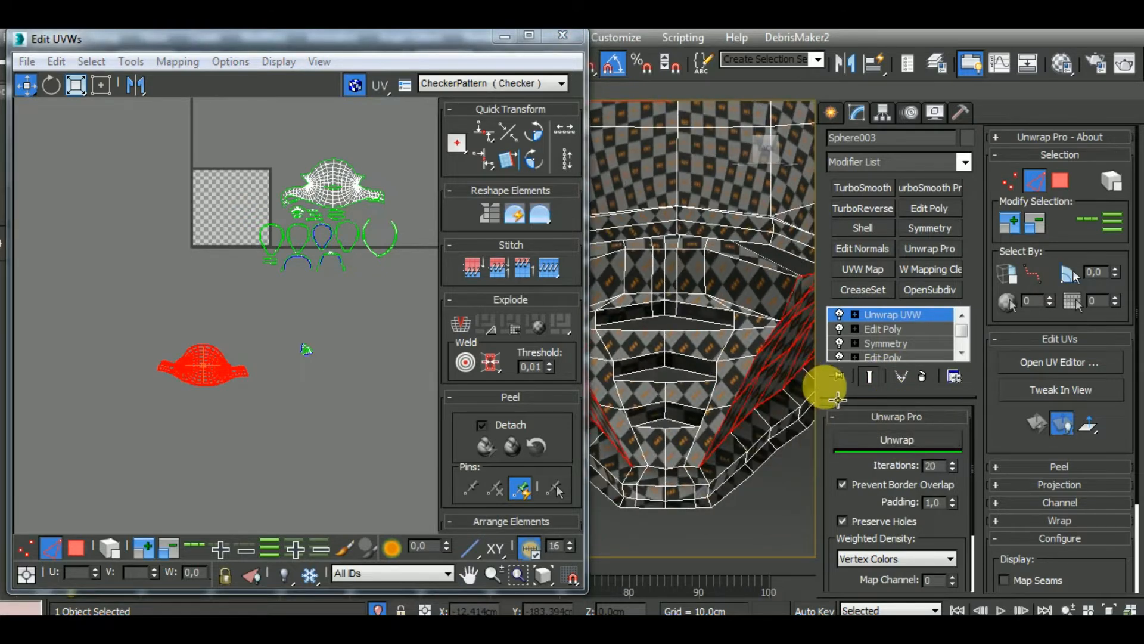
# Select the small chin vent cluster, relax it with Unwrap Pro and rotate it until it stands level
pyautogui.click(352, 356)
pyautogui.moveTo(292, 384); pyautogui.dragTo(289, 387)
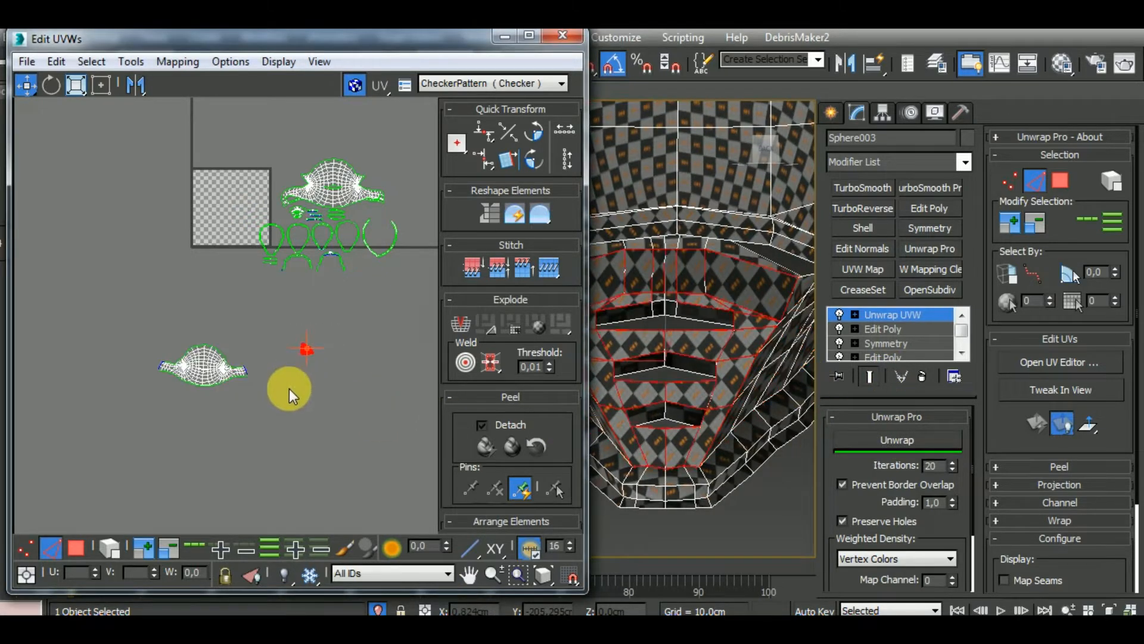
pyautogui.scroll(3, 301, 357)
pyautogui.click(52, 85)
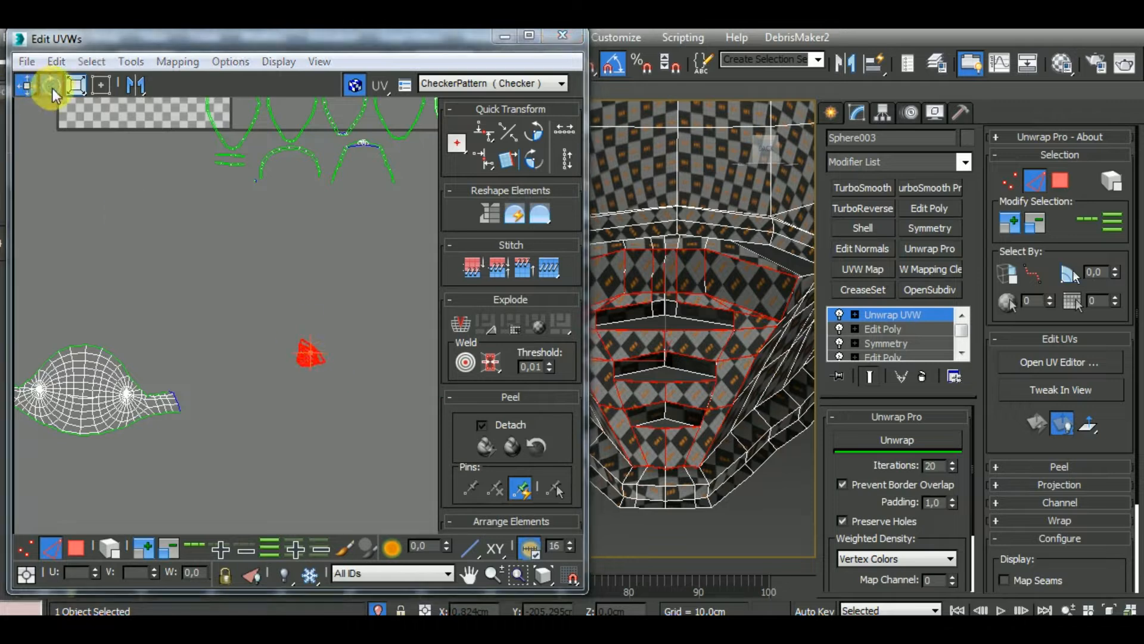
pyautogui.click(882, 439)
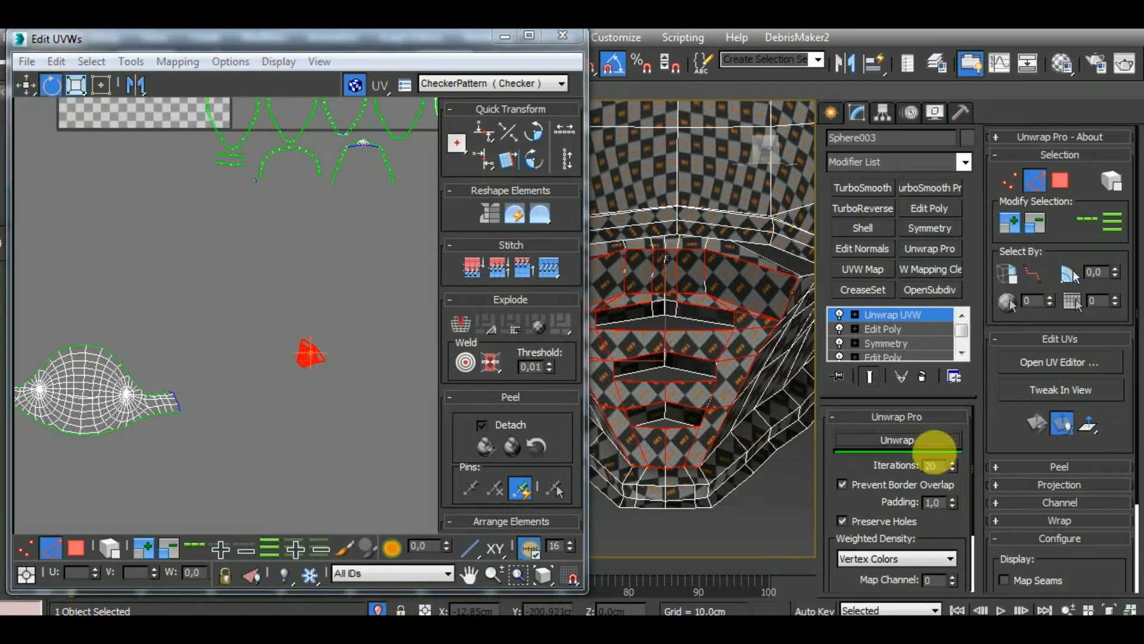
pyautogui.scroll(2, 370, 360)
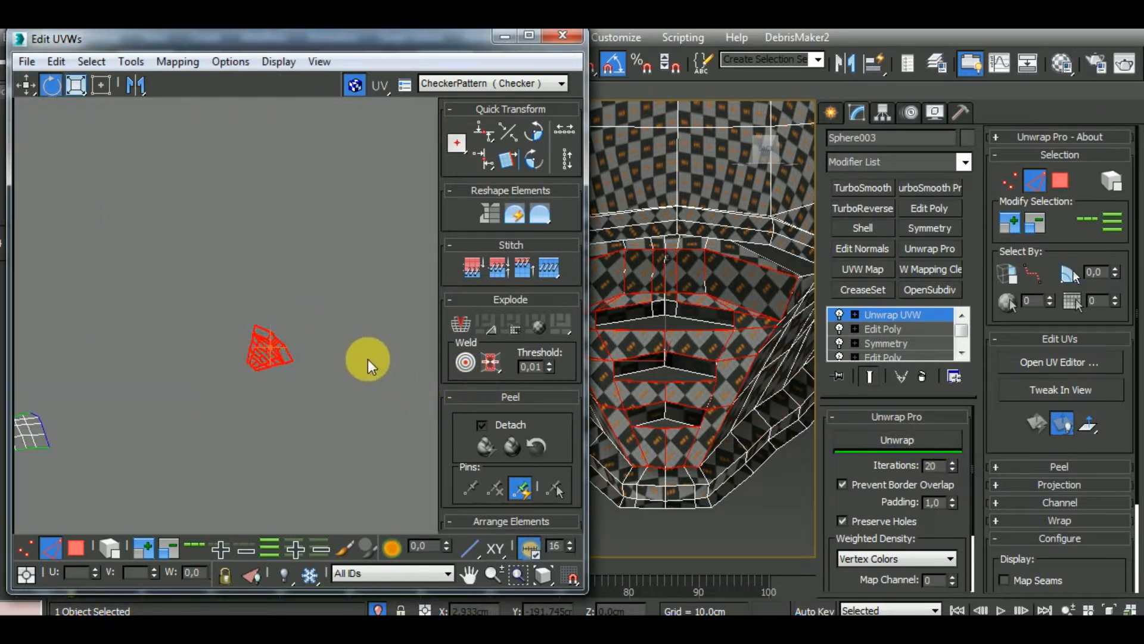
pyautogui.moveTo(289, 356)
pyautogui.mouseDown()
pyautogui.moveTo(287, 334)
pyautogui.moveTo(311, 355)
pyautogui.mouseUp()
pyautogui.scroll(-4, 307, 346)
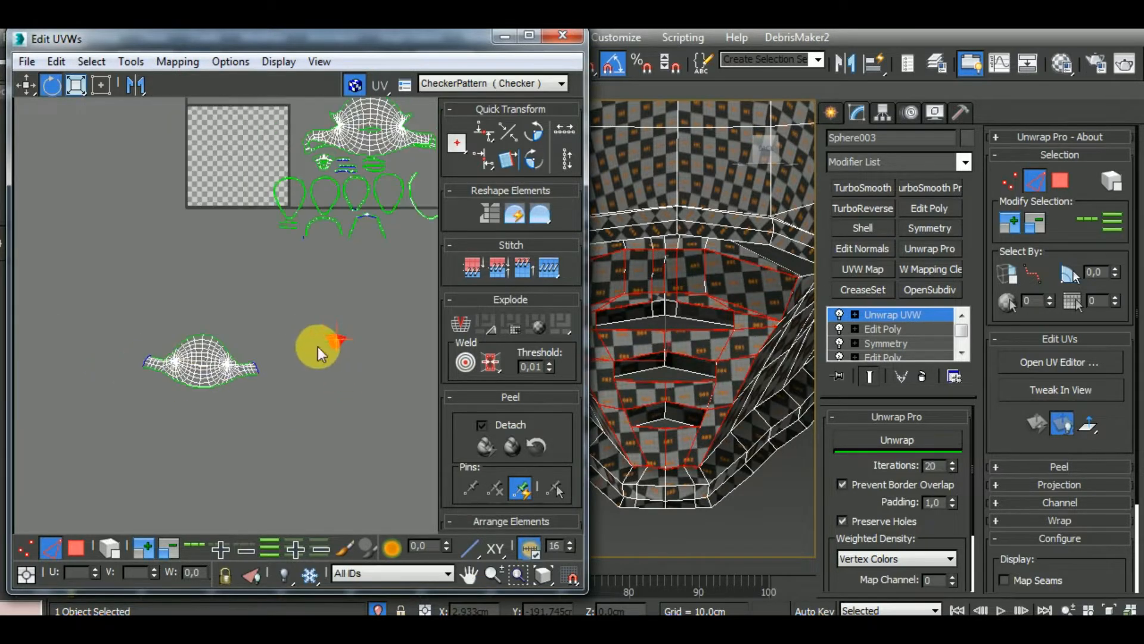
# Move the two-hub cluster and the small chin vent cluster up beneath the other finished UV clusters
pyautogui.click(246, 384)
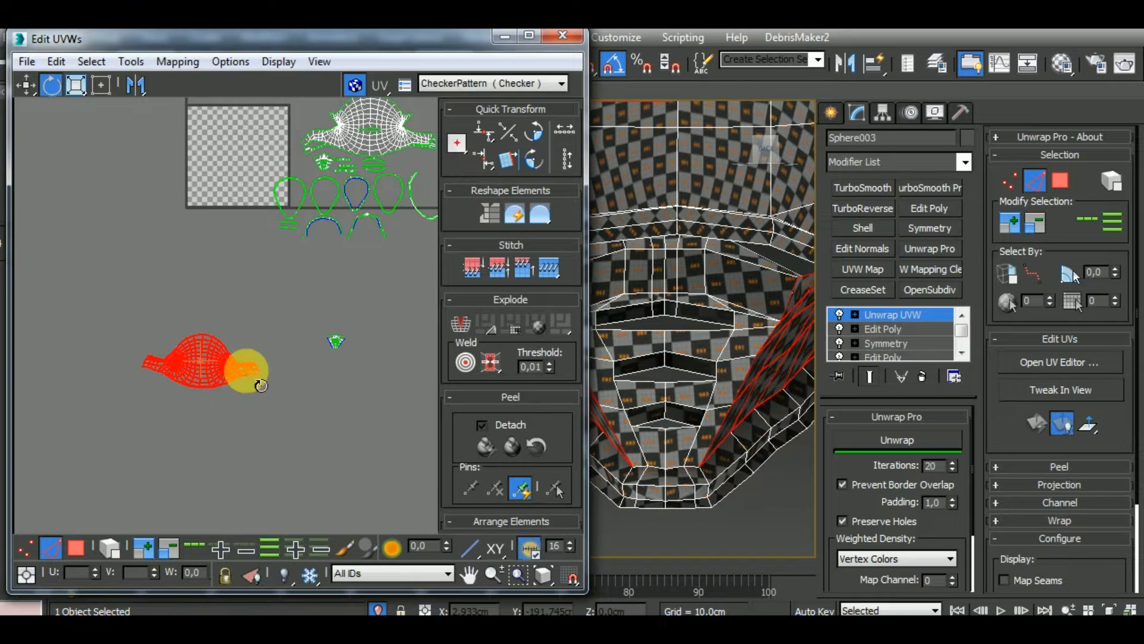
pyautogui.moveTo(261, 385); pyautogui.dragTo(362, 266)
pyautogui.click(30, 87)
pyautogui.click(332, 340)
pyautogui.moveTo(740, 408); pyautogui.dragTo(741, 339, button='middle')
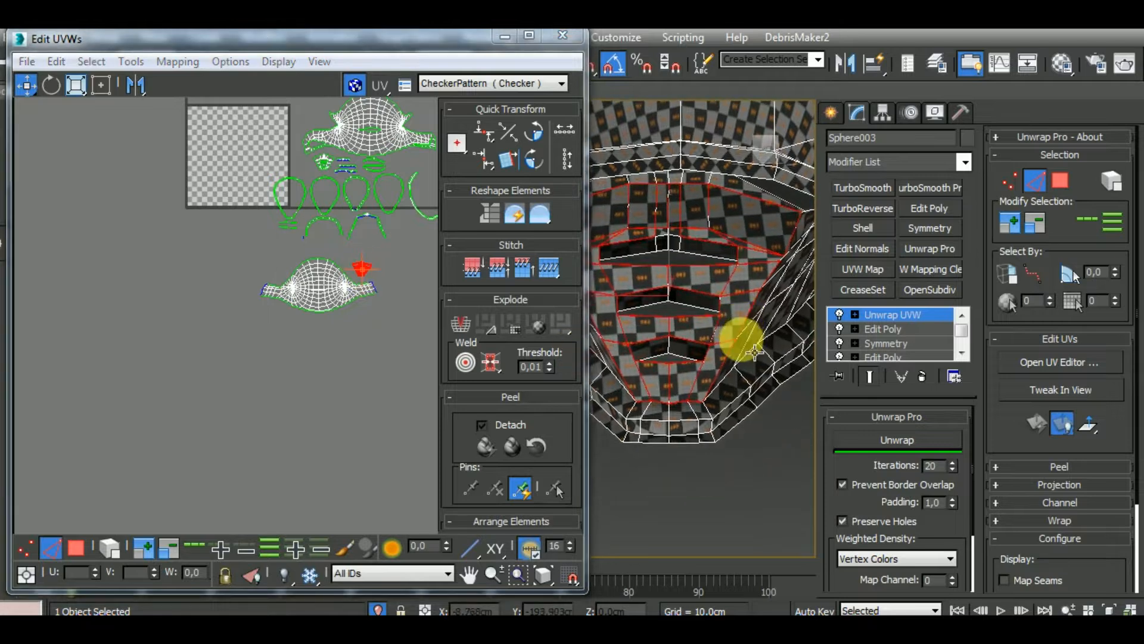
pyautogui.scroll(-7, 741, 340)
pyautogui.moveTo(358, 397); pyautogui.dragTo(234, 463, button='middle')
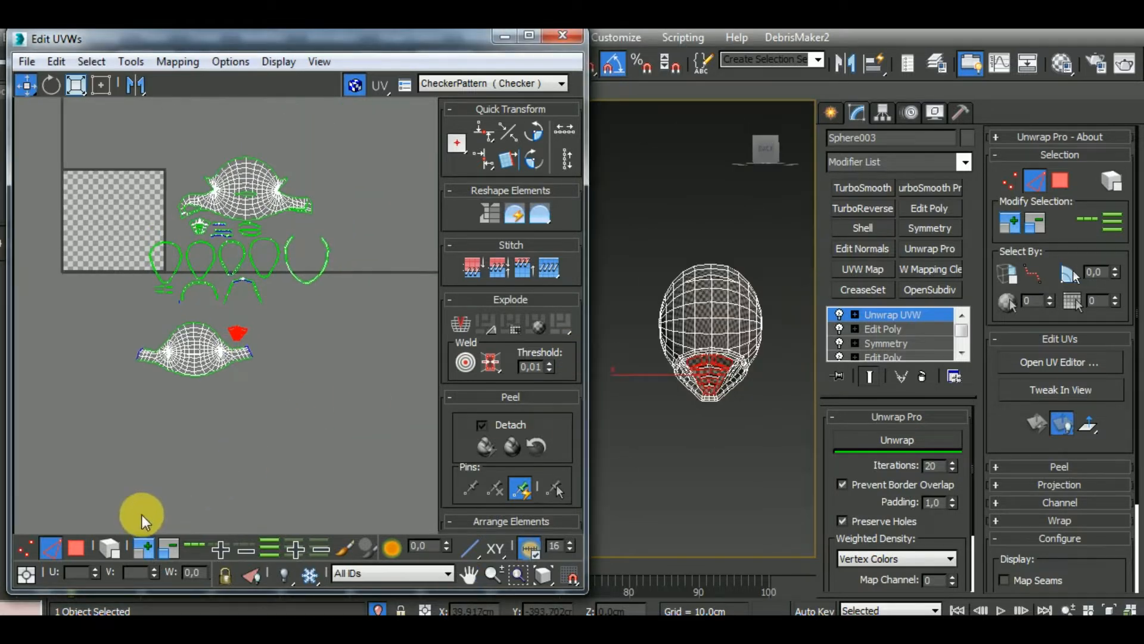
# Leave edge selection, close the UV editor and check the checker pattern on the full helmet
pyautogui.click(57, 553)
pyautogui.click(563, 37)
pyautogui.moveTo(620, 391); pyautogui.dragTo(749, 355, button='middle')
pyautogui.scroll(6, 602, 400)
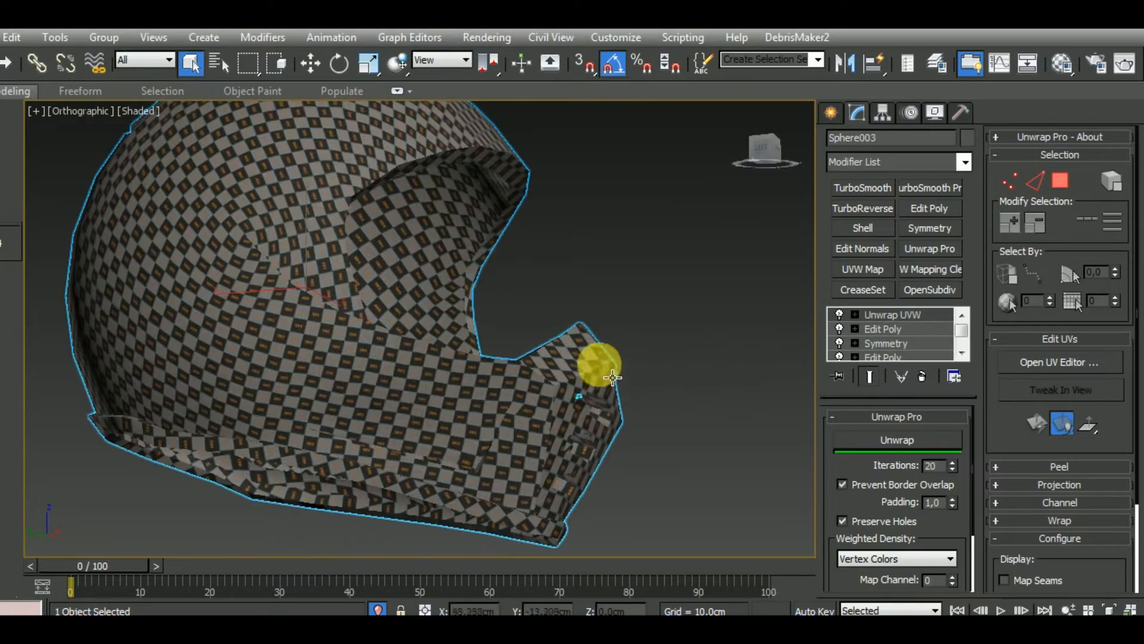
pyautogui.scroll(-5, 607, 421)
pyautogui.scroll(-3, 631, 475)
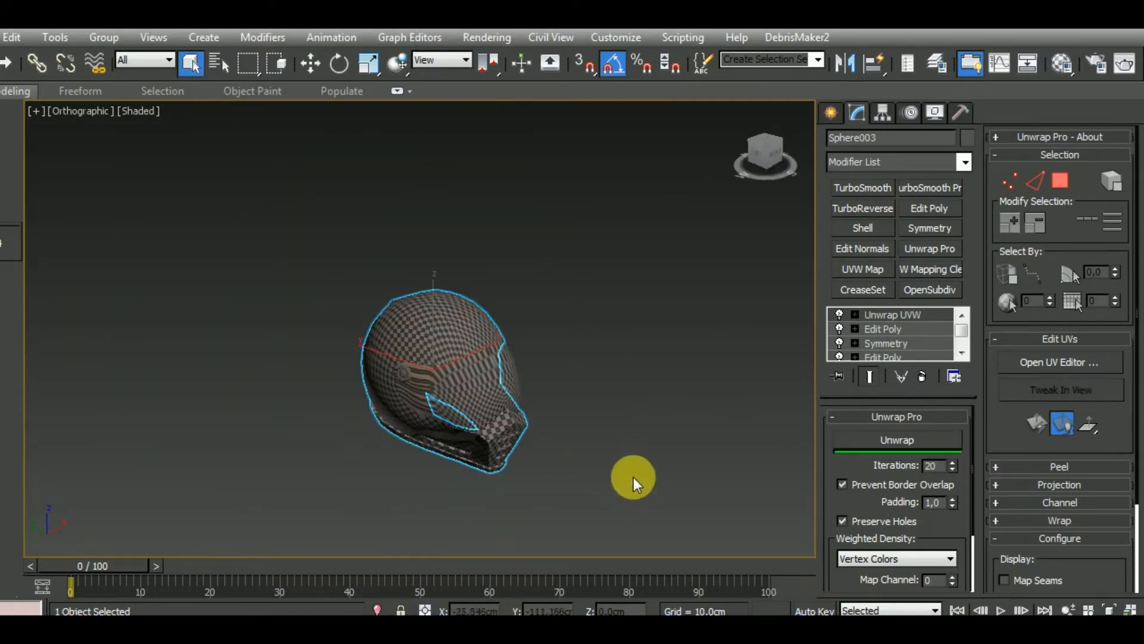
# Isolate the helmet's visor with edged faces shown and delete its TurboSmooth modifier
pyautogui.moveTo(631, 475)
pyautogui.keyDown('alt'); pyautogui.mouseDown(button='middle')
pyautogui.moveTo(654, 467)
pyautogui.moveTo(646, 459)
pyautogui.mouseUp(button='middle'); pyautogui.keyUp('alt')
pyautogui.click(501, 388)
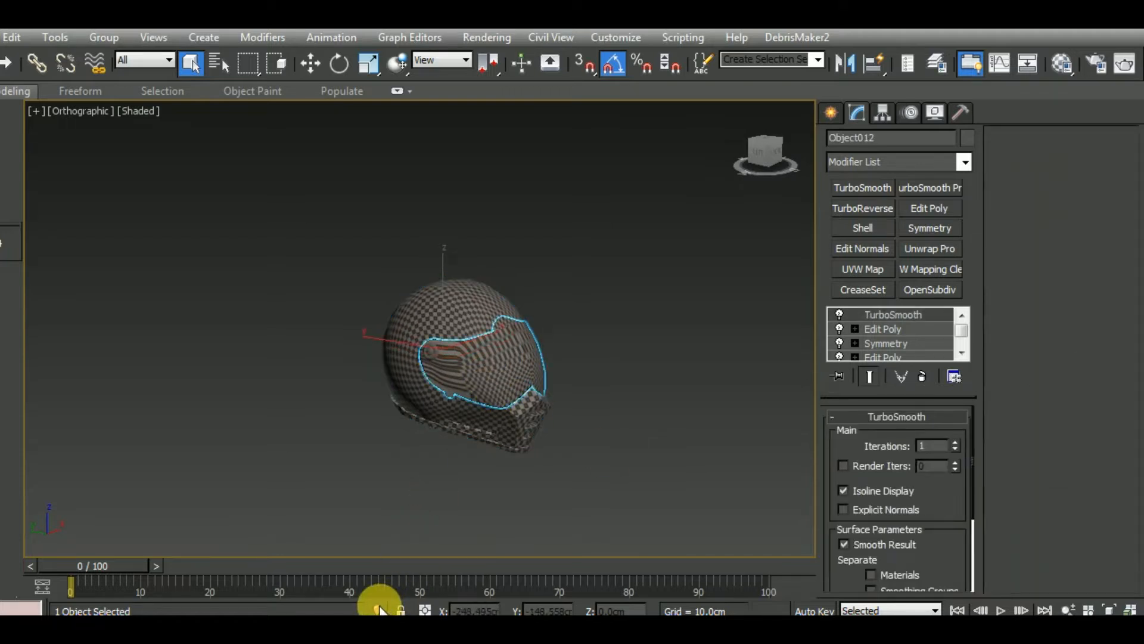
pyautogui.click(378, 609)
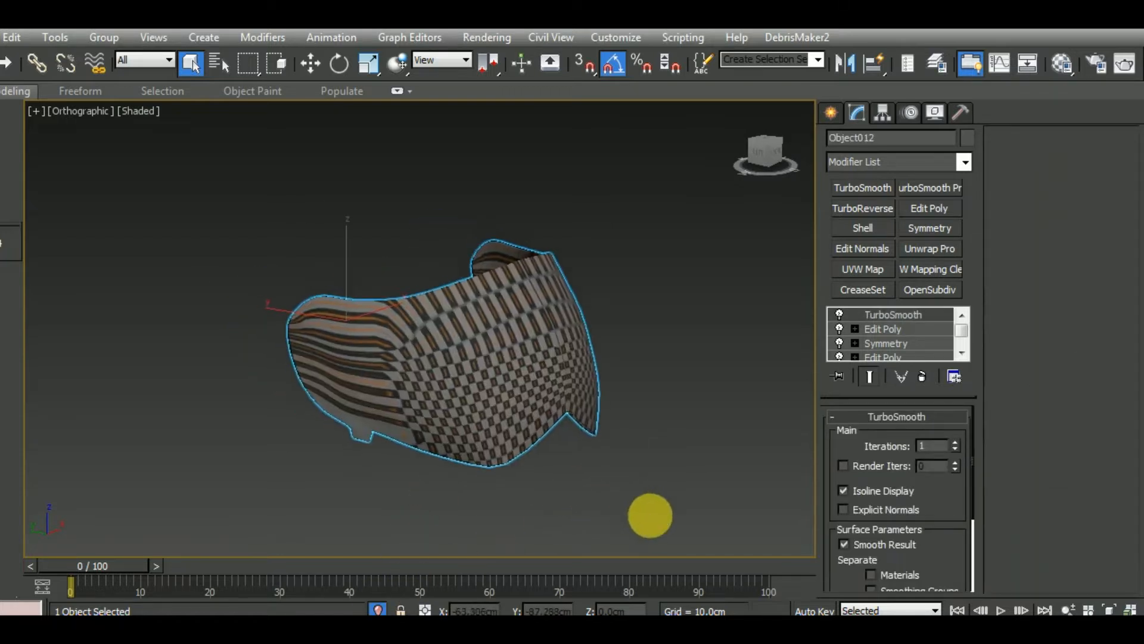
pyautogui.press('F4')
pyautogui.rightClick(935, 315)
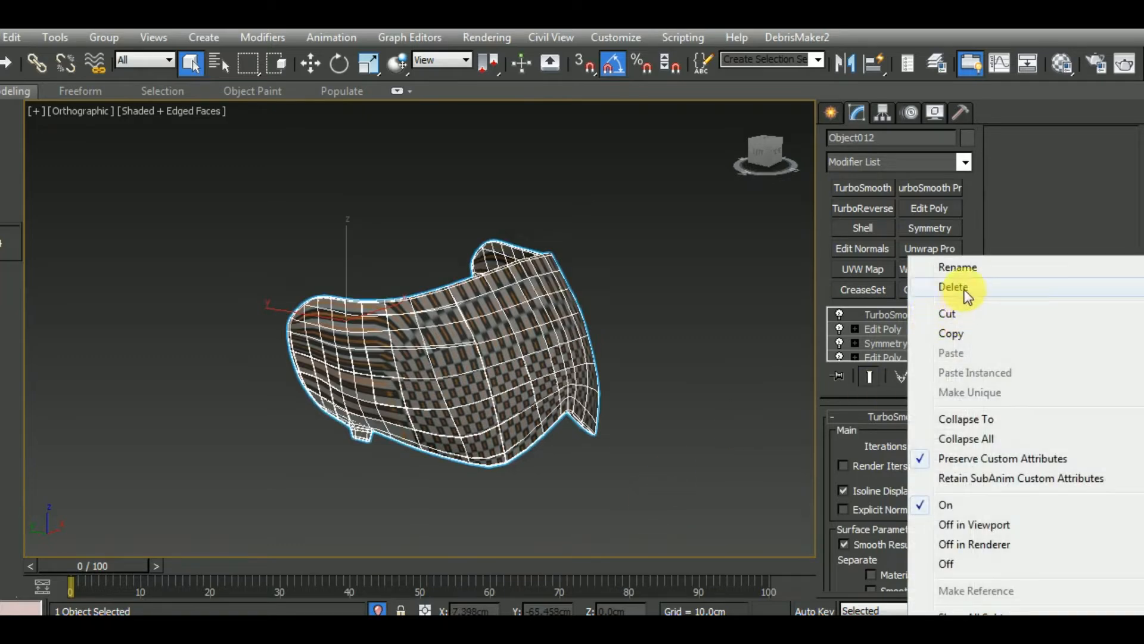
pyautogui.click(950, 288)
# Select the support edge loops around the small tab under the visor and remove them in Edit Poly
pyautogui.keyDown('alt'); pyautogui.moveTo(639, 460); pyautogui.dragTo(614, 512, button='middle'); pyautogui.keyUp('alt')
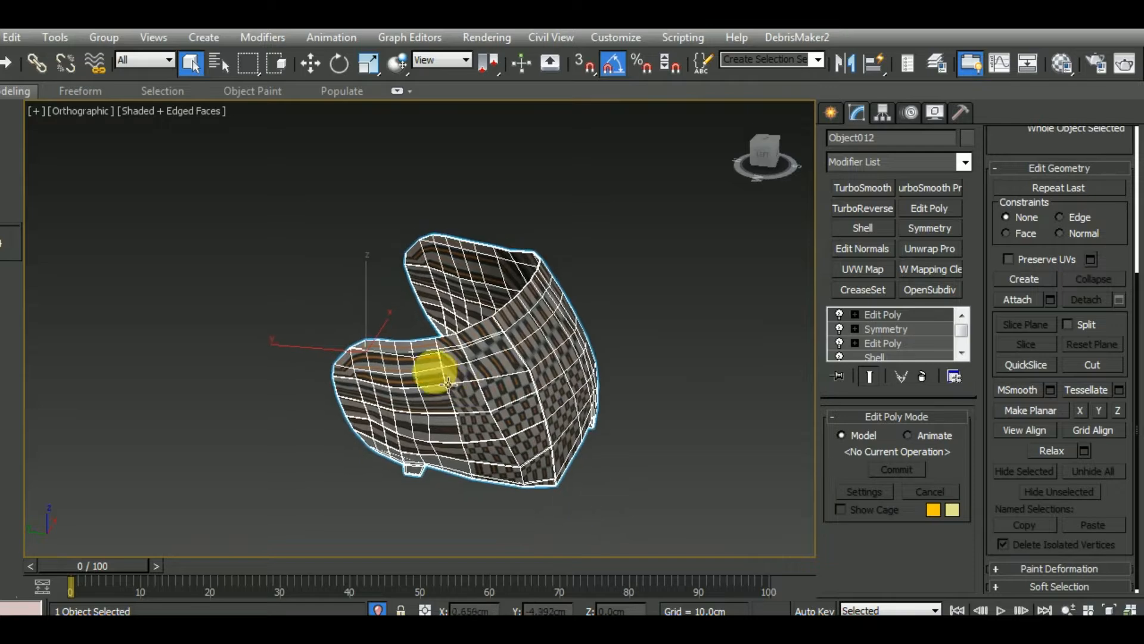
pyautogui.scroll(10, 435, 370)
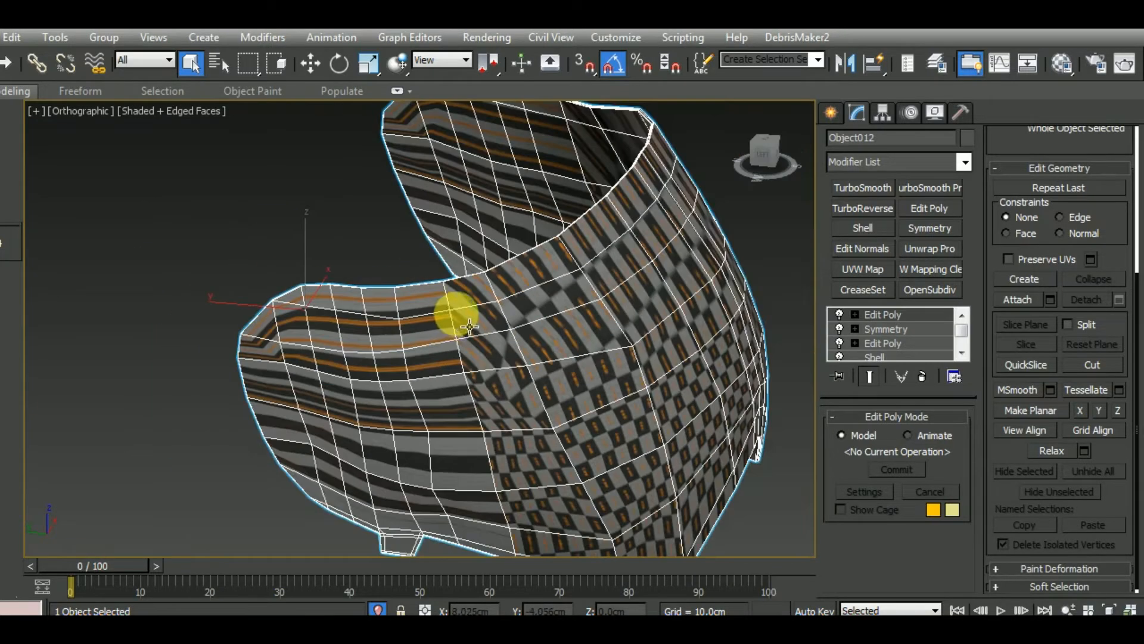
pyautogui.keyDown('alt'); pyautogui.moveTo(454, 312); pyautogui.dragTo(506, 423, button='middle'); pyautogui.keyUp('alt')
pyautogui.scroll(5, 394, 447)
pyautogui.click(403, 460)
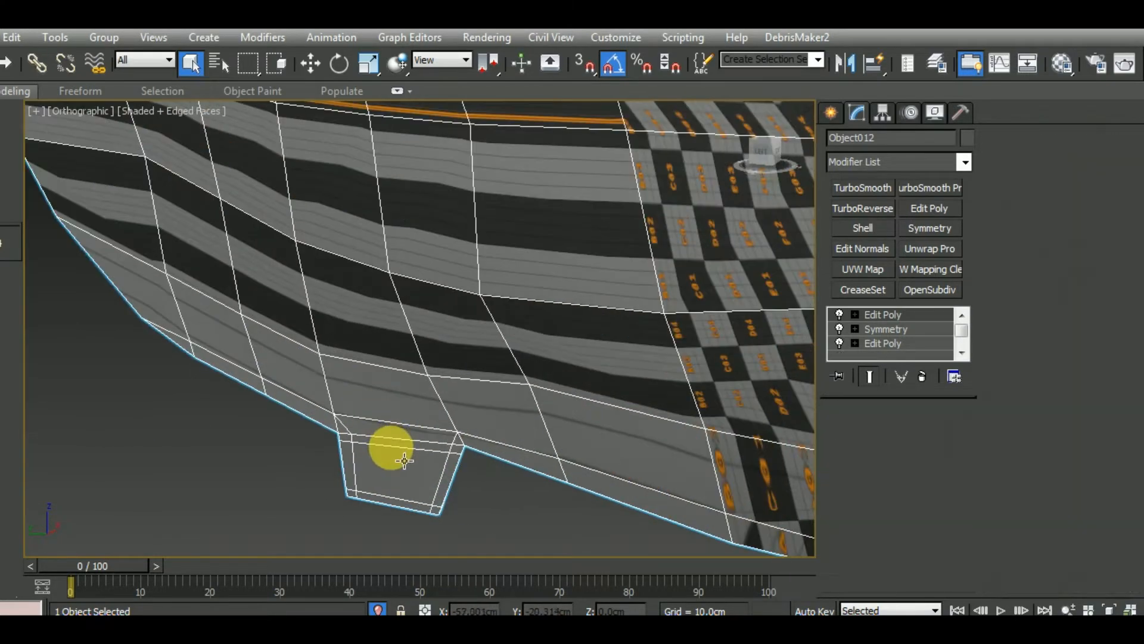
pyautogui.click(1037, 158)
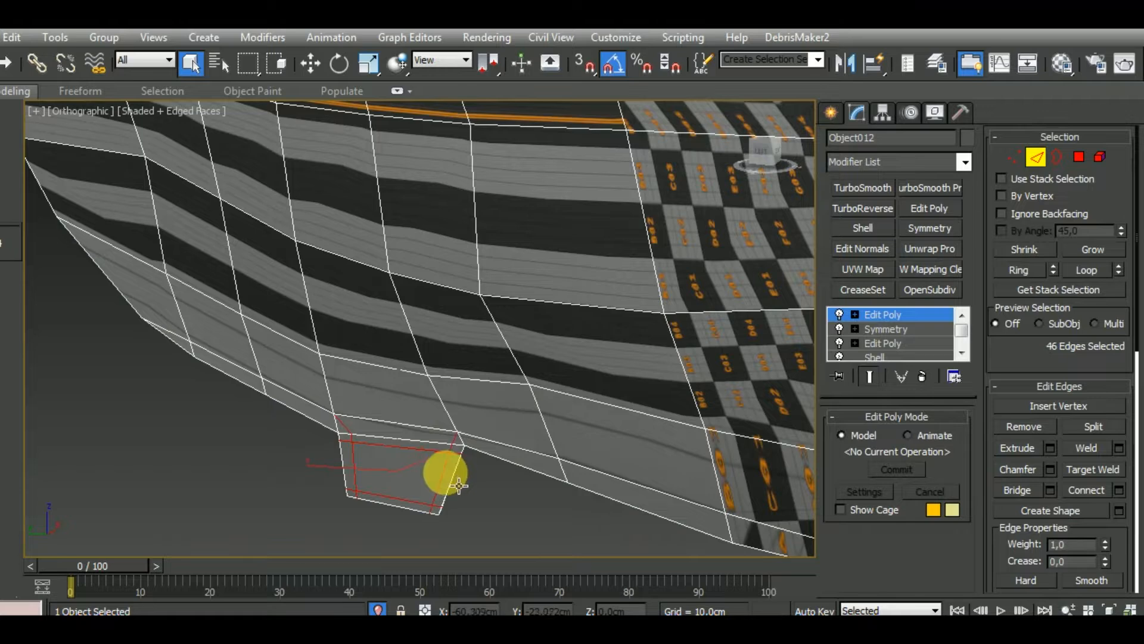
pyautogui.click(1022, 428)
# Select the support edge loops running along the visor's lower border and remove them
pyautogui.moveTo(622, 483); pyautogui.dragTo(519, 475, button='middle')
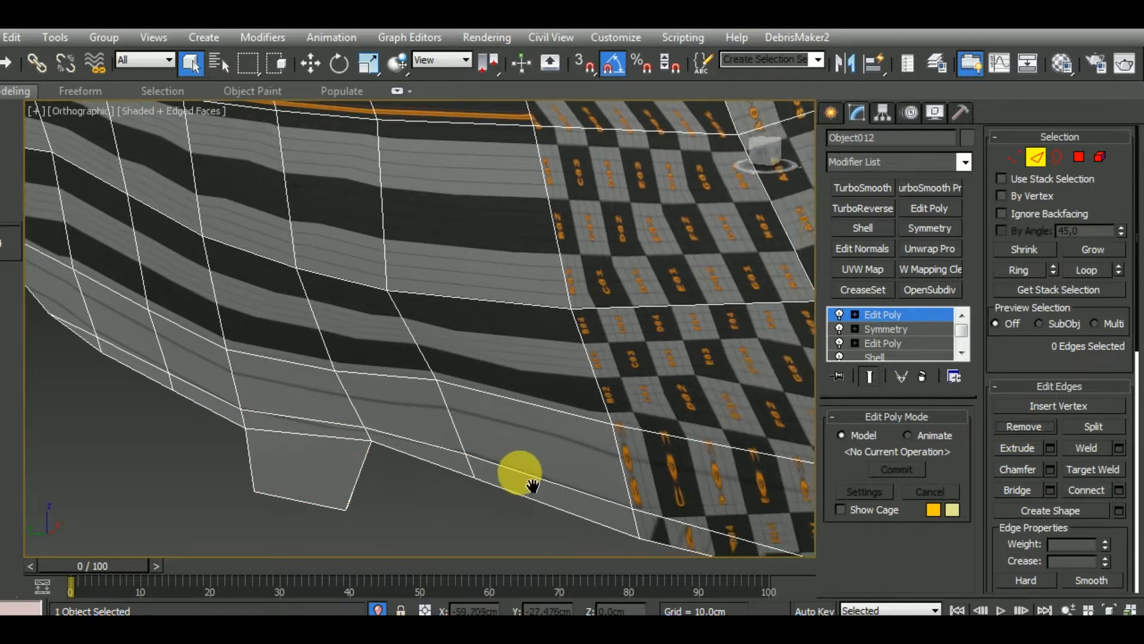
pyautogui.scroll(-4, 516, 456)
pyautogui.doubleClick(519, 462)
pyautogui.scroll(-3, 523, 447)
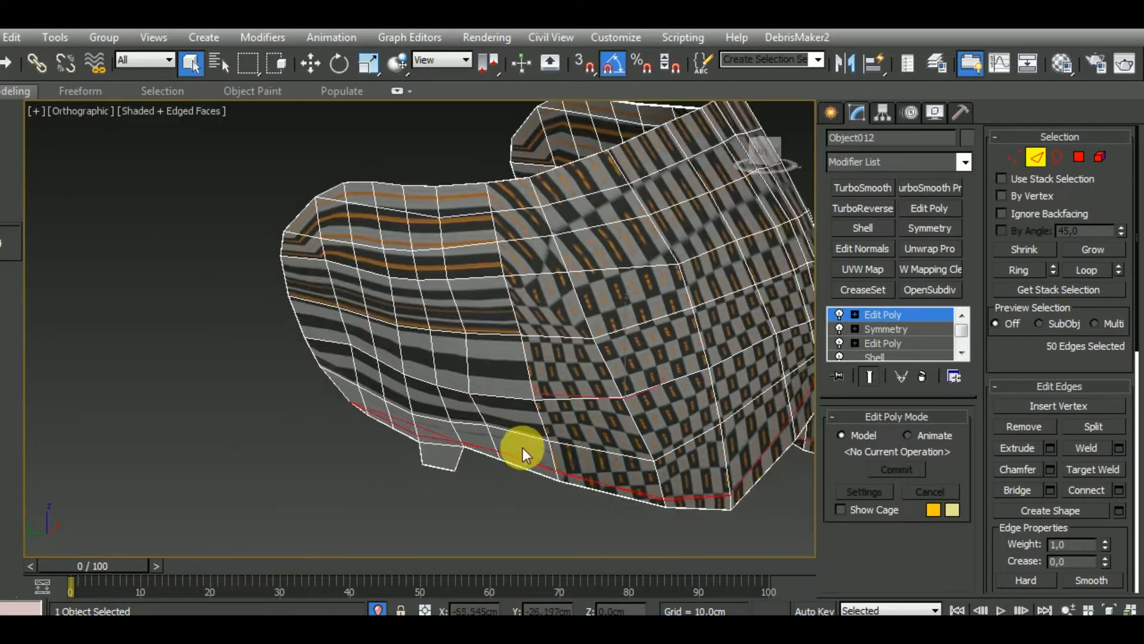
pyautogui.keyDown('alt'); pyautogui.moveTo(638, 506); pyautogui.dragTo(346, 512, button='middle'); pyautogui.keyUp('alt')
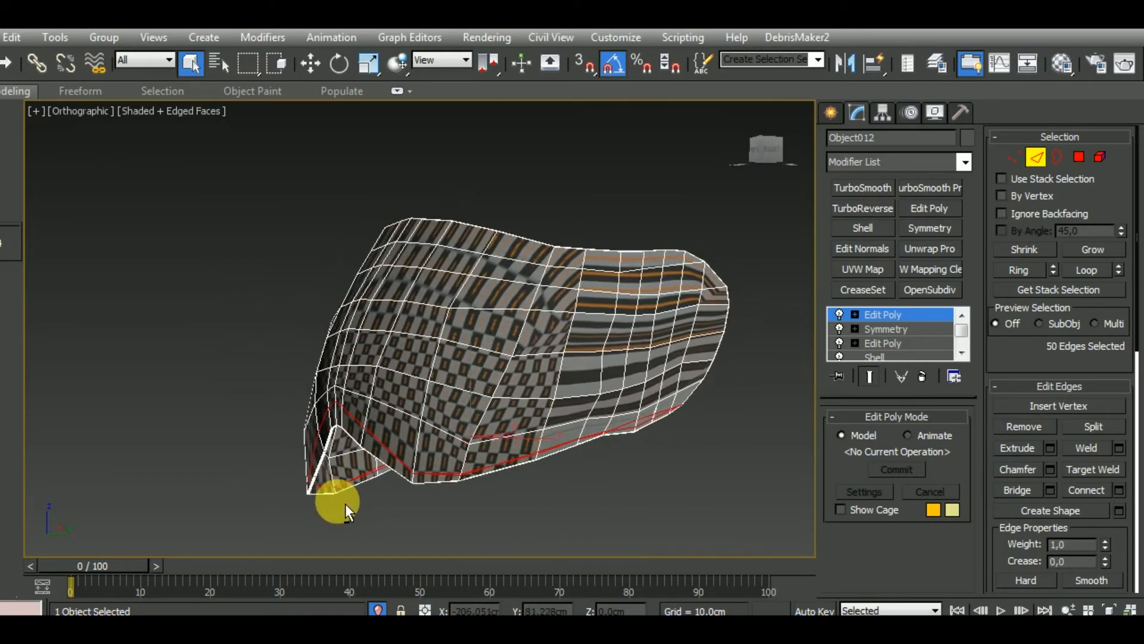
pyautogui.click(1037, 427)
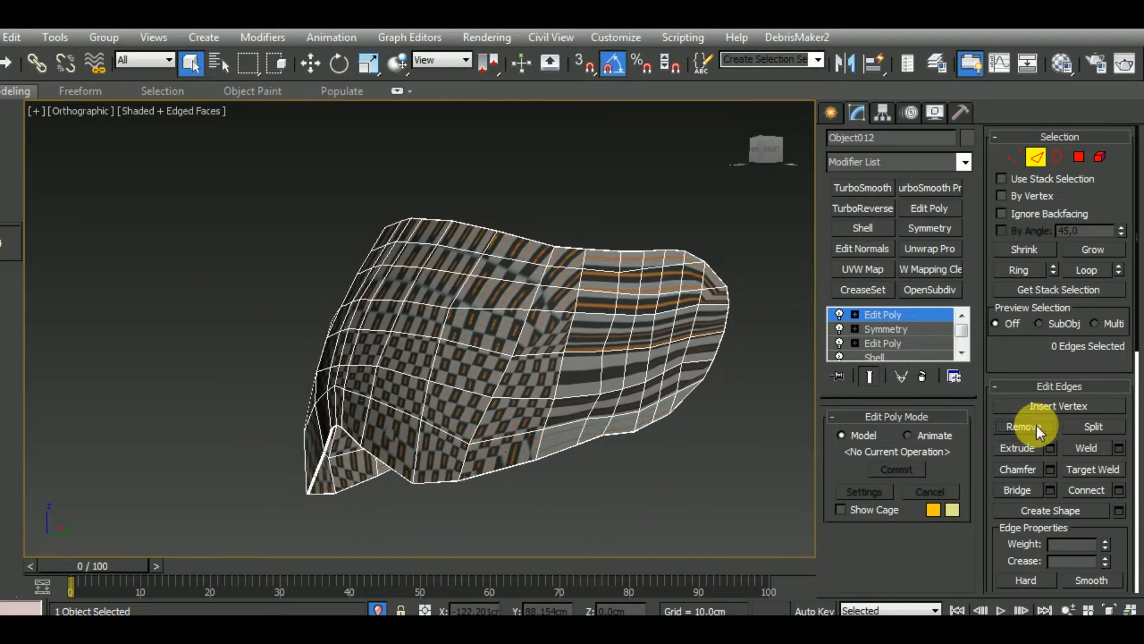
# Remove the paired support edge loops along the visor's thickness rim and check the simplified mesh from several sides
pyautogui.keyDown('alt'); pyautogui.moveTo(655, 500); pyautogui.dragTo(636, 448, button='middle'); pyautogui.keyUp('alt')
pyautogui.scroll(10, 473, 383)
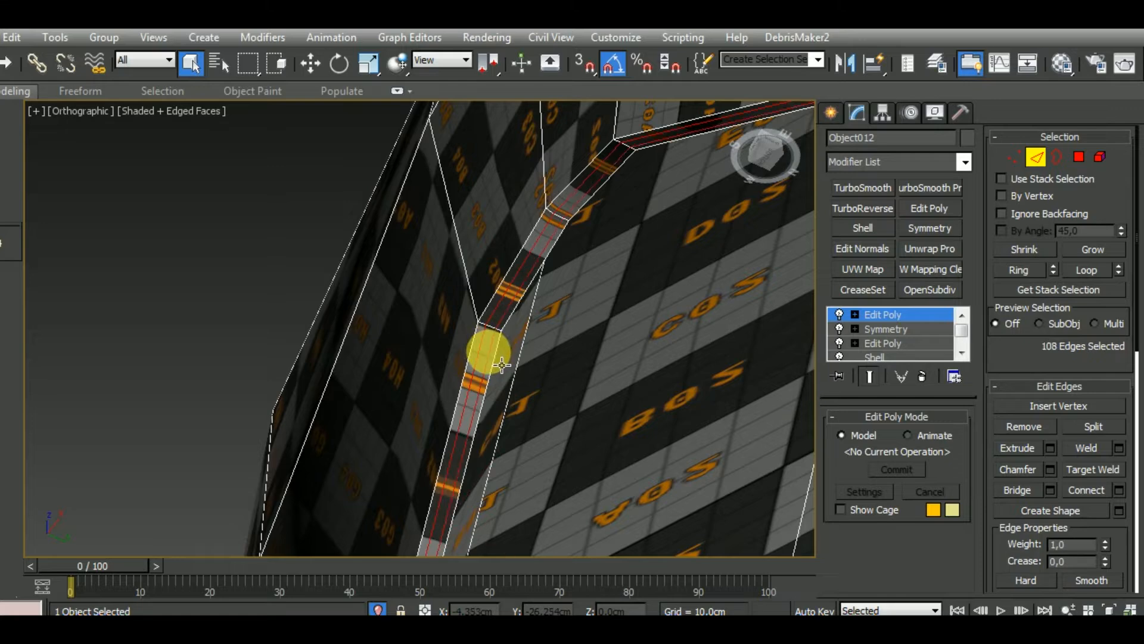
pyautogui.scroll(-10, 498, 350)
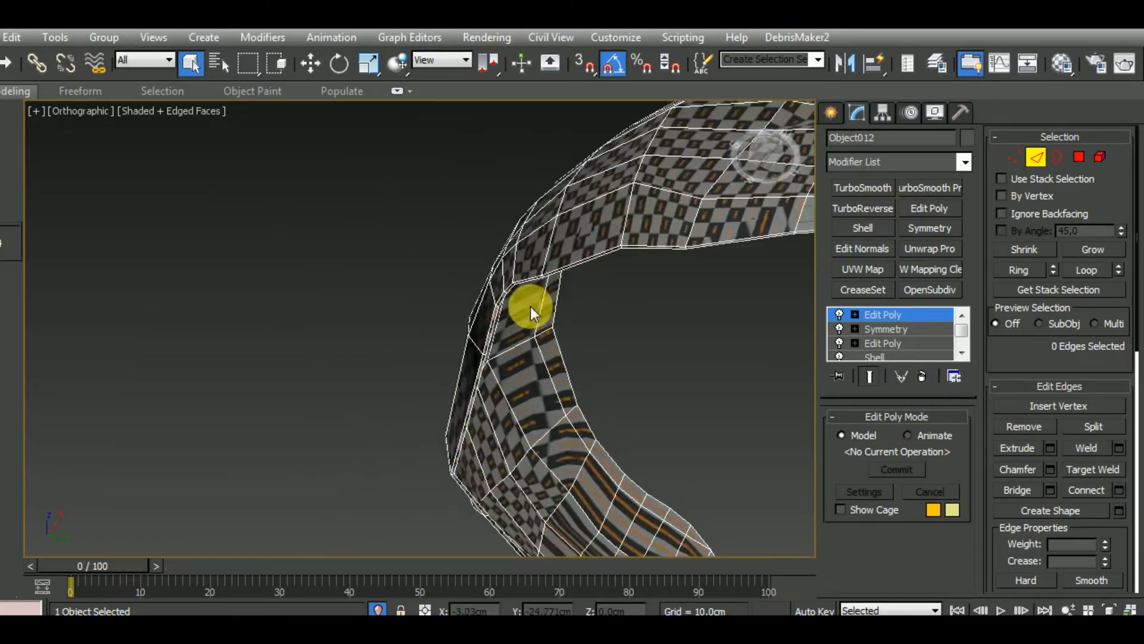
pyautogui.keyDown('alt'); pyautogui.moveTo(636, 315); pyautogui.dragTo(639, 434, button='middle'); pyautogui.keyUp('alt')
pyautogui.scroll(8, 648, 440)
pyautogui.scroll(-12, 647, 439)
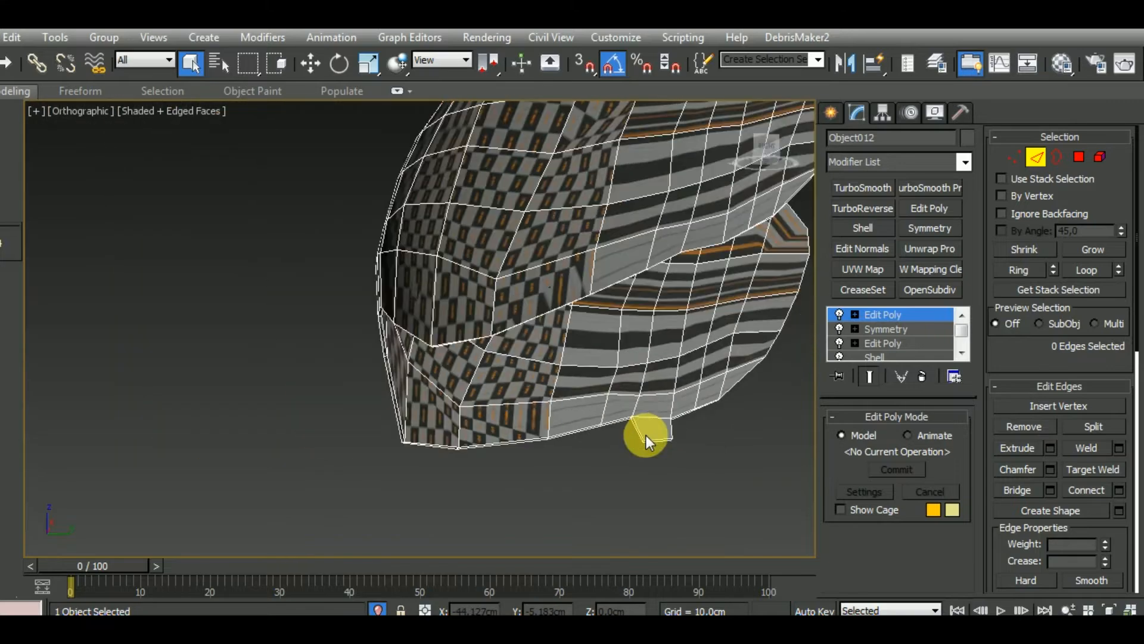
pyautogui.moveTo(626, 474)
pyautogui.keyDown('alt'); pyautogui.mouseDown(button='middle')
pyautogui.moveTo(610, 491)
pyautogui.moveTo(682, 465)
pyautogui.moveTo(640, 463)
pyautogui.mouseUp(button='middle'); pyautogui.keyUp('alt')
pyautogui.scroll(8, 618, 316)
pyautogui.scroll(-6, 619, 316)
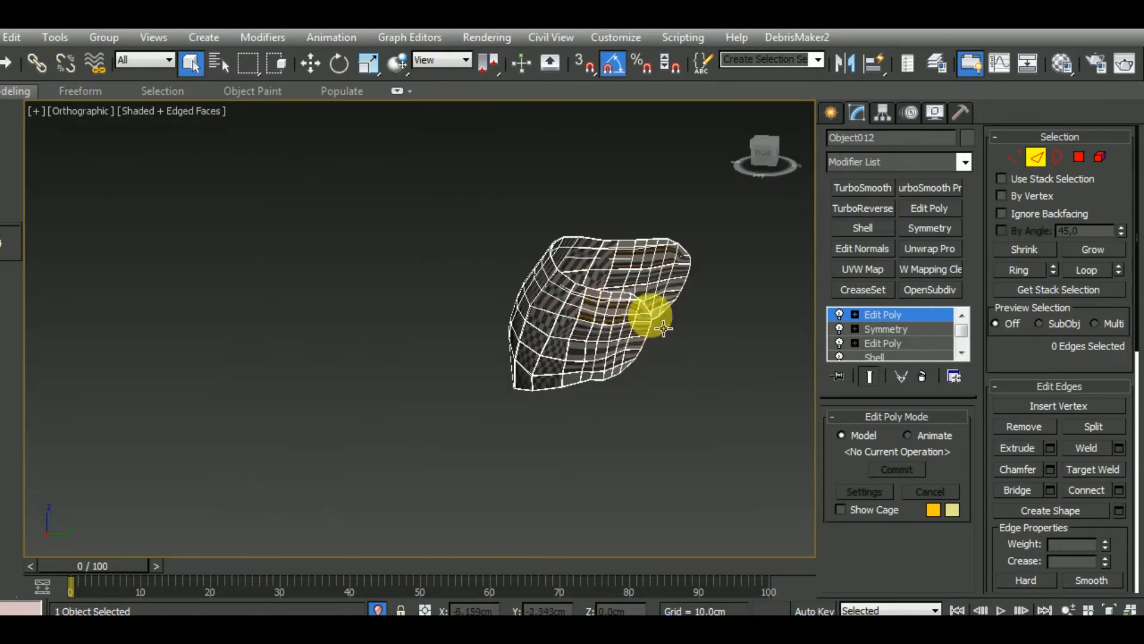
# Select the support edge loop running along the visor's upper border and remove it
pyautogui.scroll(5, 665, 328)
pyautogui.scroll(-2, 664, 326)
pyautogui.keyDown('alt'); pyautogui.moveTo(584, 369); pyautogui.dragTo(753, 369, button='middle'); pyautogui.keyUp('alt')
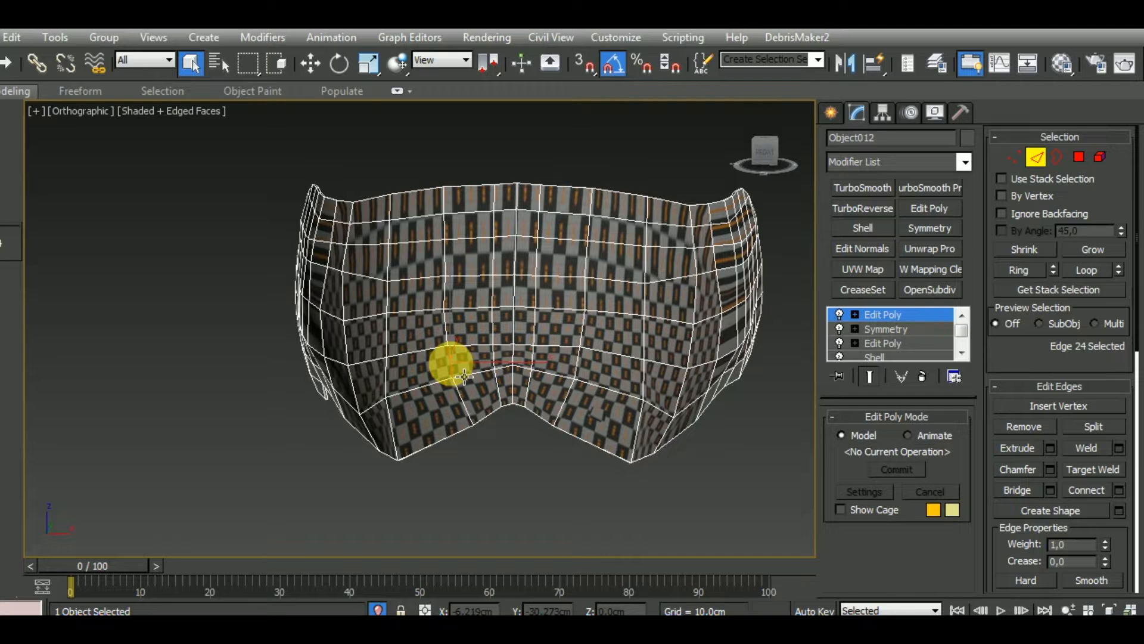
pyautogui.keyDown('alt'); pyautogui.moveTo(451, 364); pyautogui.dragTo(568, 434, button='middle'); pyautogui.keyUp('alt')
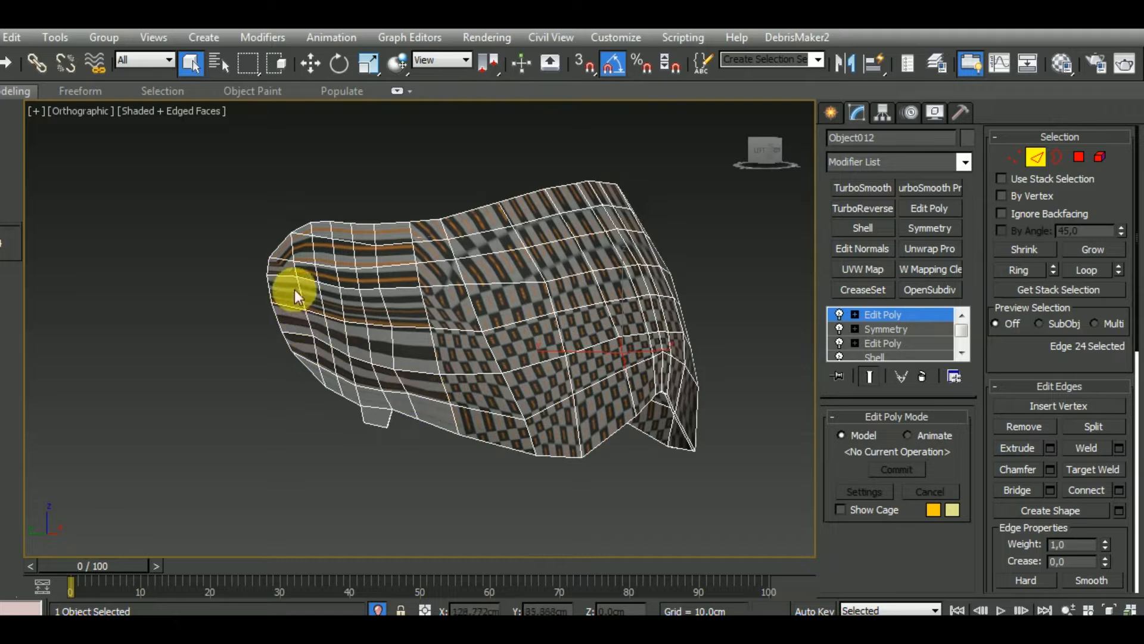
pyautogui.doubleClick(306, 238)
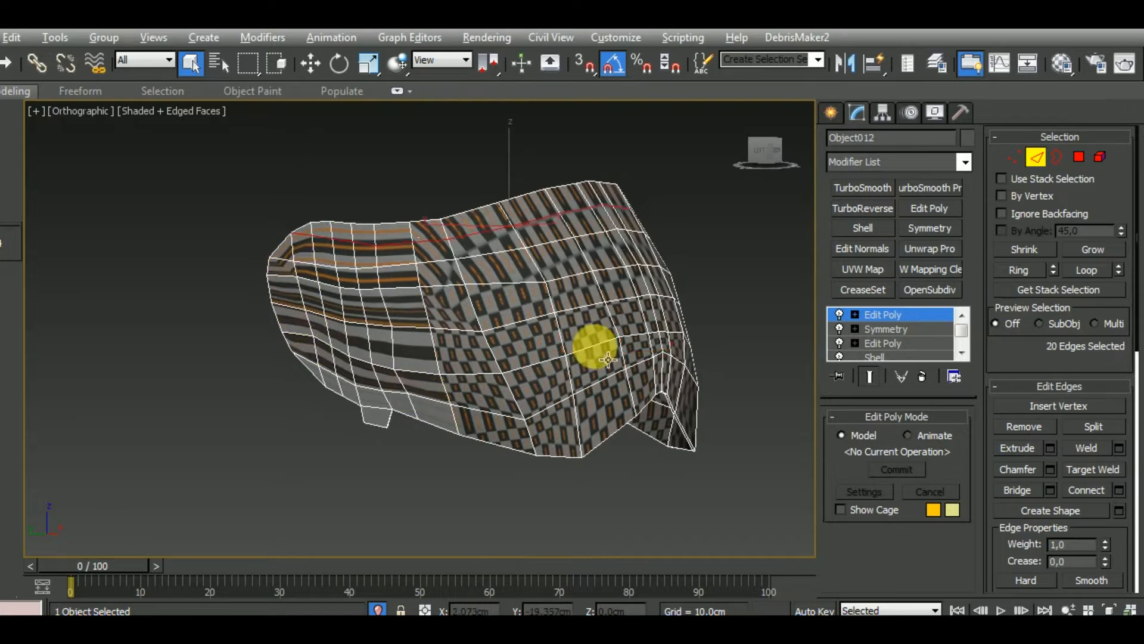
pyautogui.keyDown('alt'); pyautogui.moveTo(608, 359); pyautogui.dragTo(414, 383, button='middle'); pyautogui.keyUp('alt')
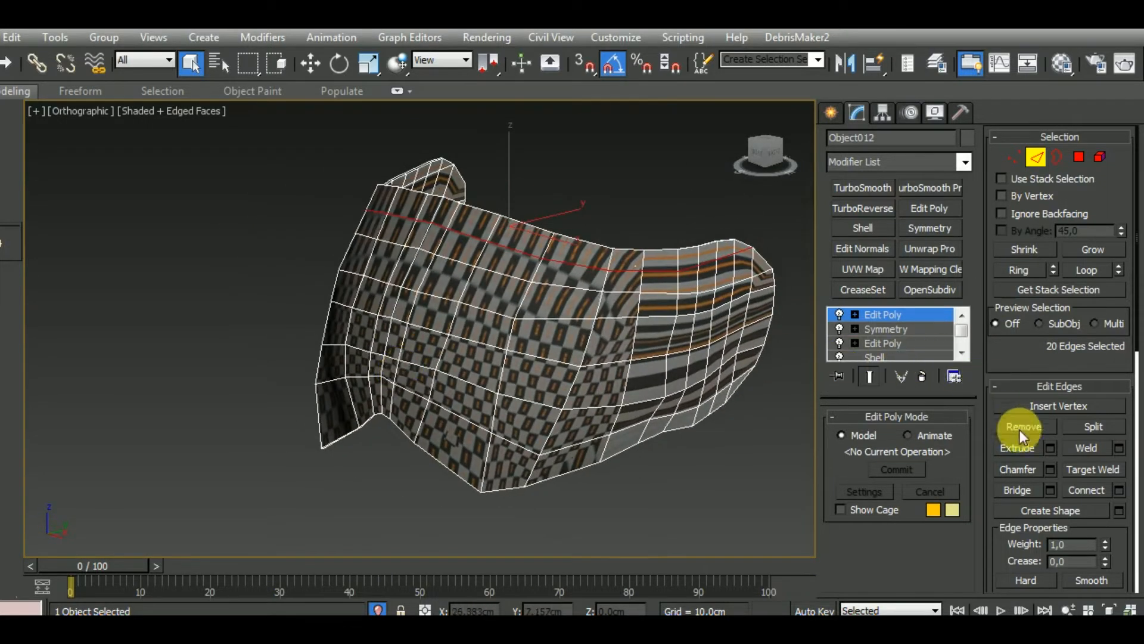
pyautogui.keyDown('alt'); pyautogui.moveTo(669, 334); pyautogui.dragTo(483, 292, button='middle'); pyautogui.keyUp('alt')
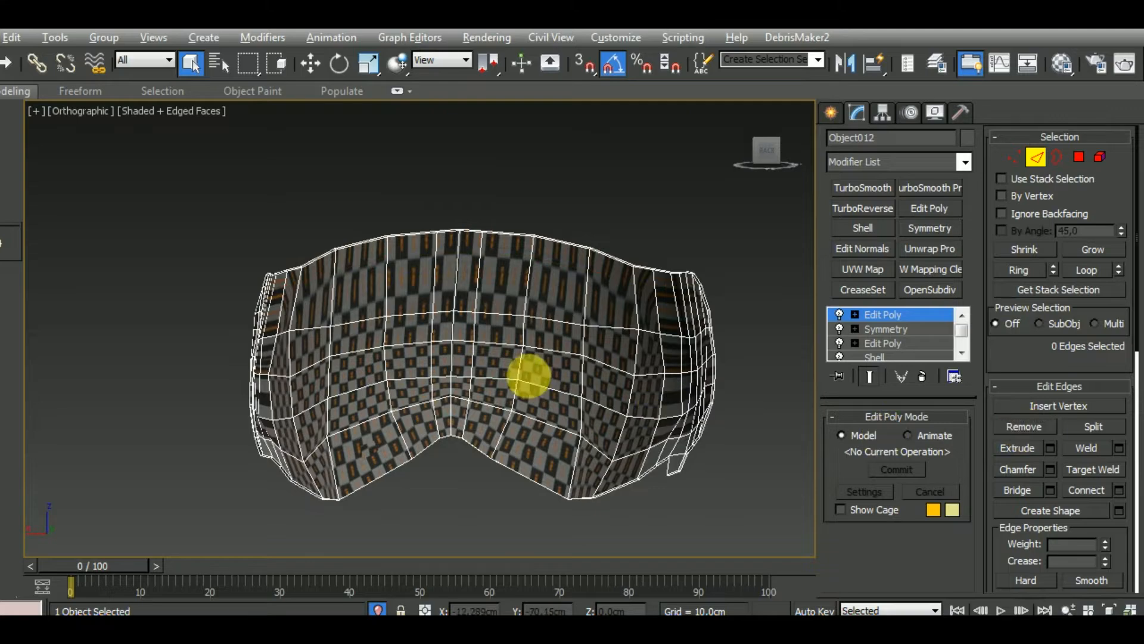
# Apply an Unwrap UVW modifier to the visor, hide its map seams and open the UV editor
pyautogui.keyDown('alt'); pyautogui.moveTo(529, 376); pyautogui.dragTo(552, 301, button='middle'); pyautogui.keyUp('alt')
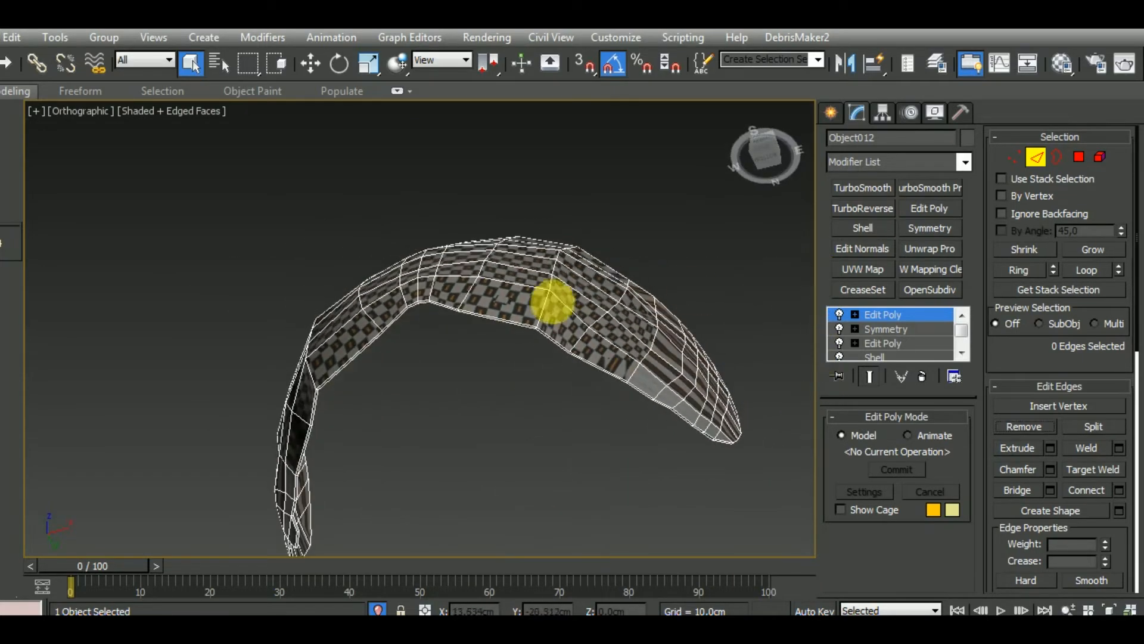
pyautogui.scroll(5, 539, 334)
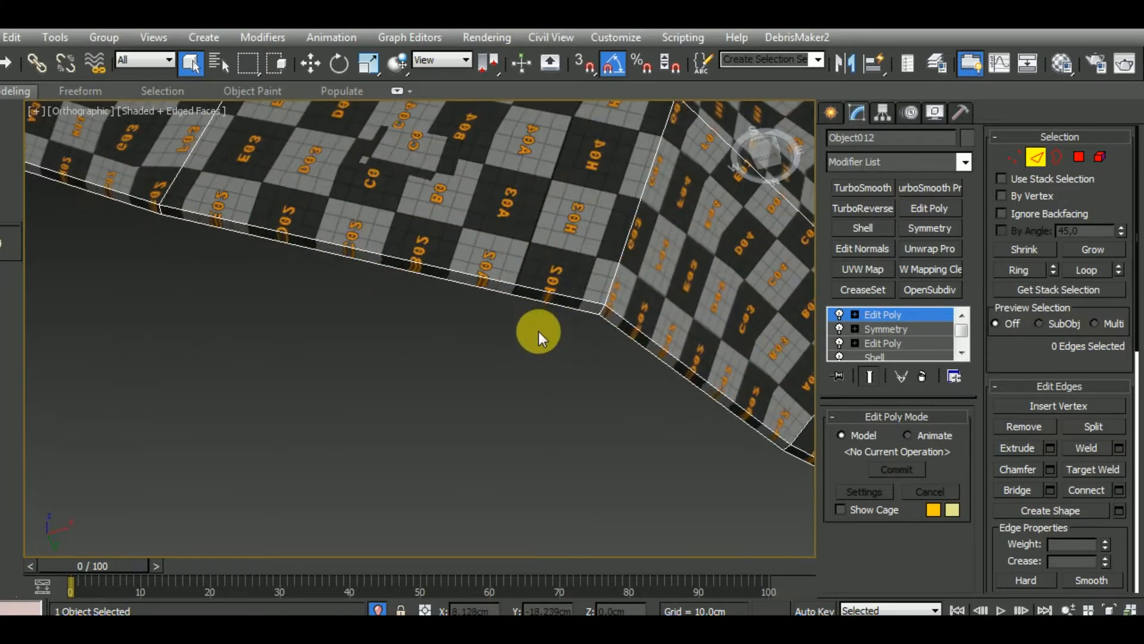
pyautogui.scroll(-2, 539, 316)
pyautogui.scroll(-3, 539, 301)
pyautogui.keyDown('alt'); pyautogui.moveTo(542, 301); pyautogui.dragTo(627, 466, button='middle'); pyautogui.keyUp('alt')
pyautogui.click(909, 317)
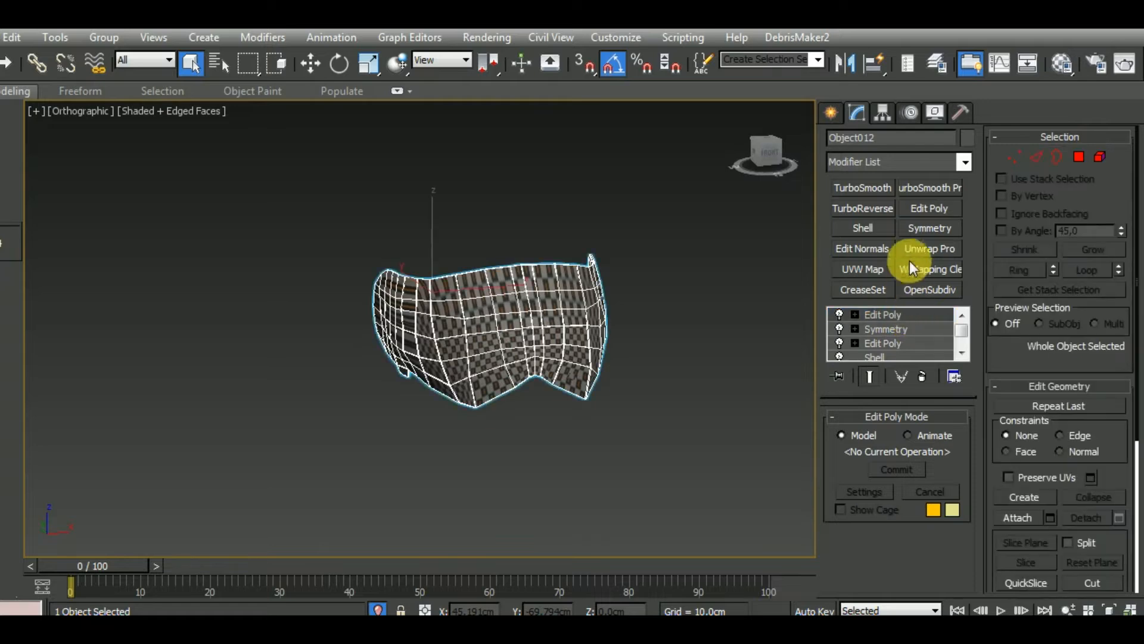
pyautogui.click(929, 249)
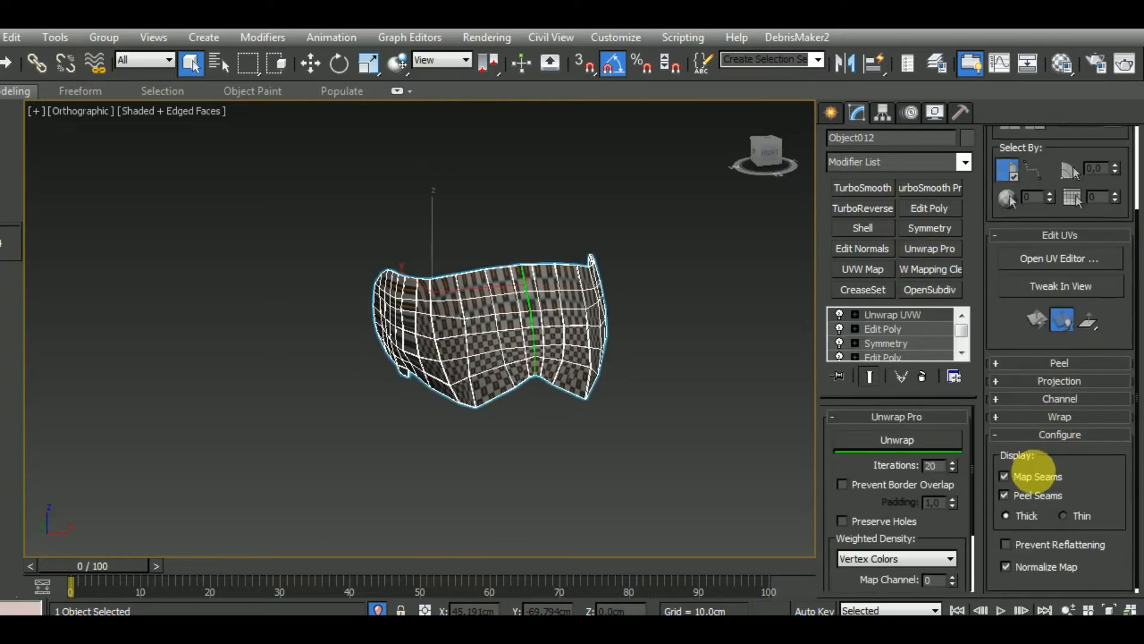
pyautogui.click(1079, 266)
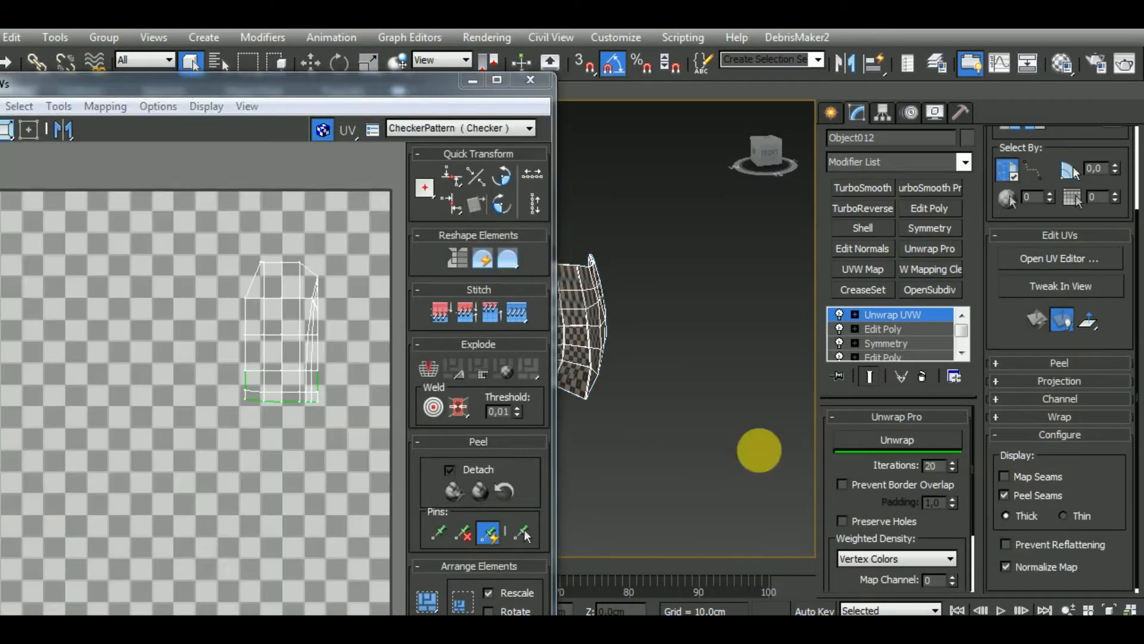
# Select a polygon beside the visor's nose notch and grow the selection across the front surface
pyautogui.moveTo(1137, 159); pyautogui.dragTo(1113, 362)
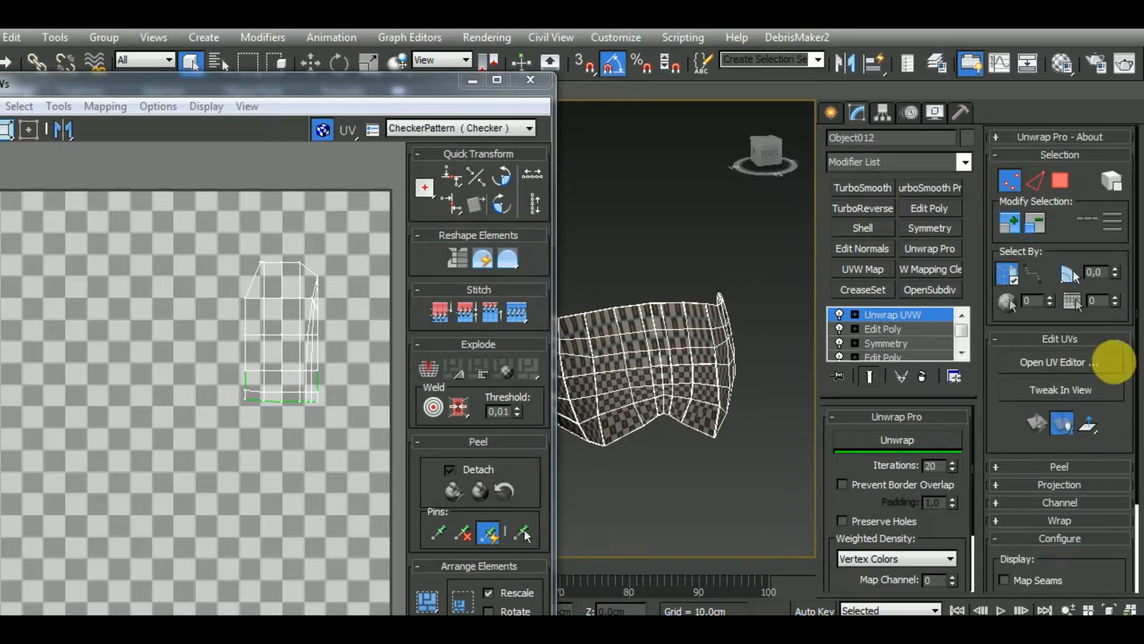
pyautogui.click(1064, 181)
pyautogui.click(680, 415)
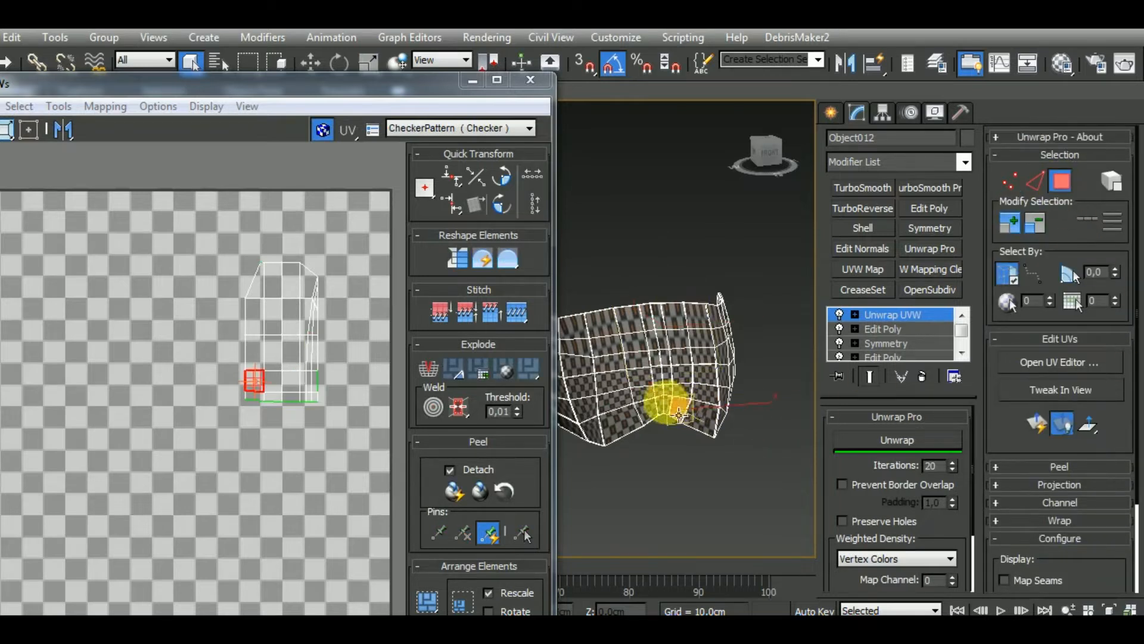
pyautogui.click(1015, 224)
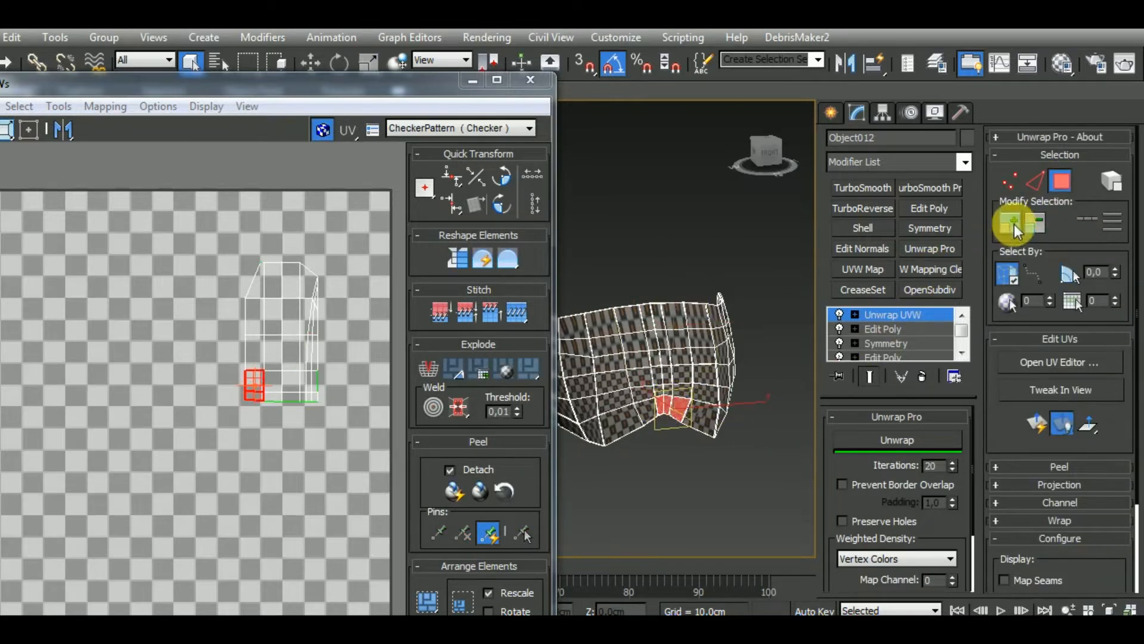
pyautogui.click(1015, 225)
pyautogui.click(1015, 225)
pyautogui.click(1015, 224)
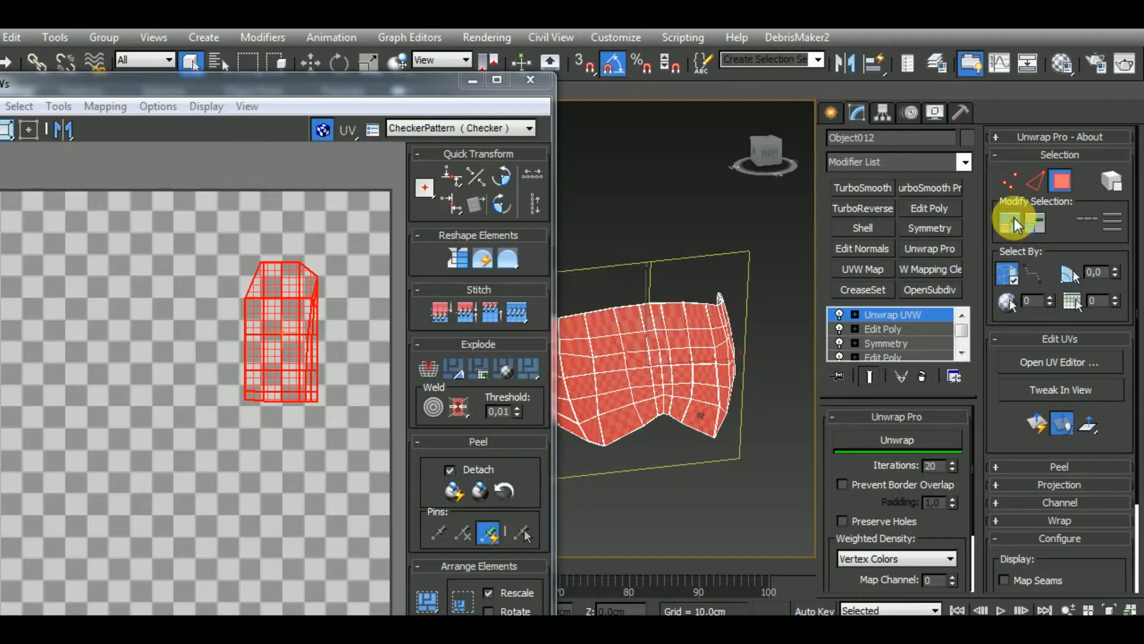
# Deselect the inner-surface polygons on one half of the visor, keeping the outer front selected
pyautogui.keyDown('alt'); pyautogui.moveTo(742, 444); pyautogui.dragTo(679, 397, button='middle'); pyautogui.keyUp('alt')
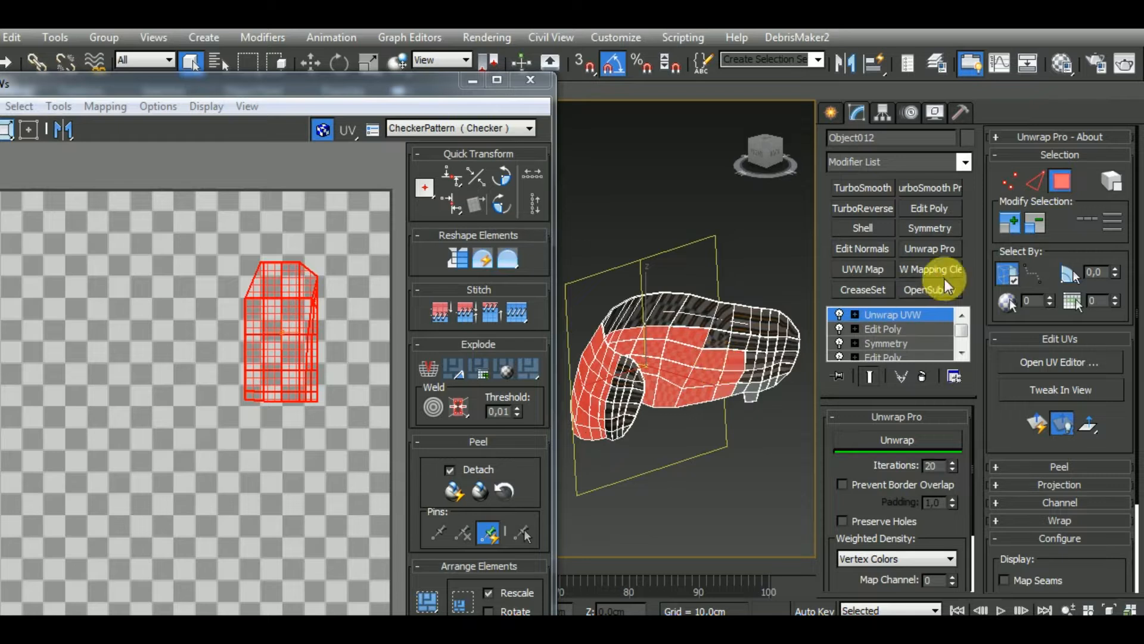
pyautogui.click(1013, 276)
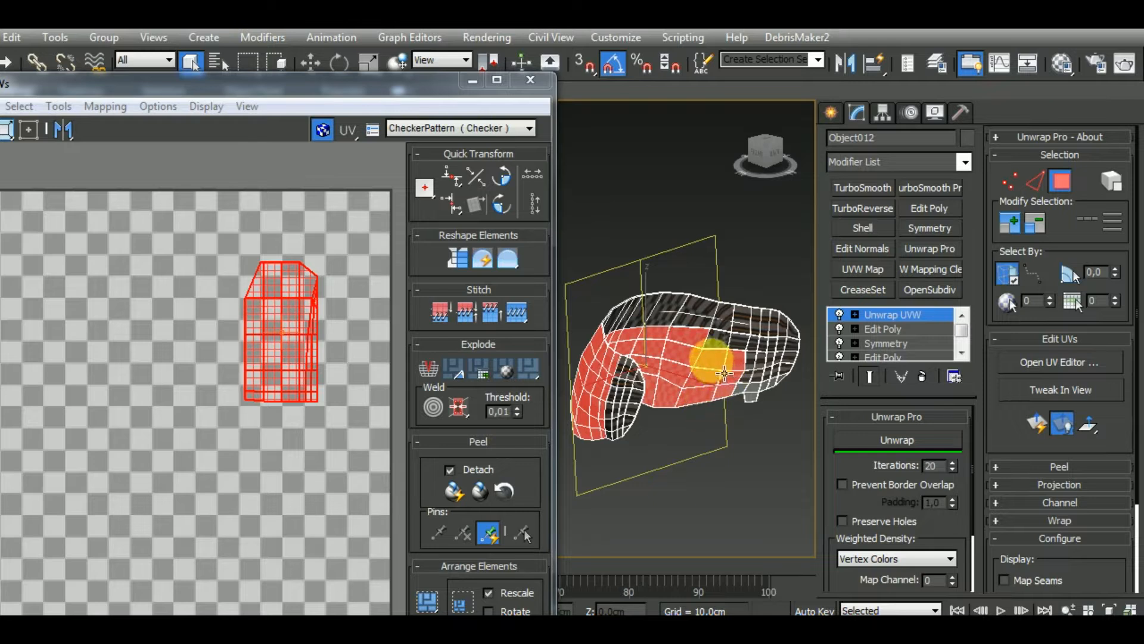
pyautogui.keyDown('alt'); pyautogui.click(712, 358); pyautogui.keyUp('alt')
pyautogui.keyDown('alt'); pyautogui.click(736, 359); pyautogui.keyUp('alt')
pyautogui.keyDown('alt'); pyautogui.click(726, 373); pyautogui.keyUp('alt')
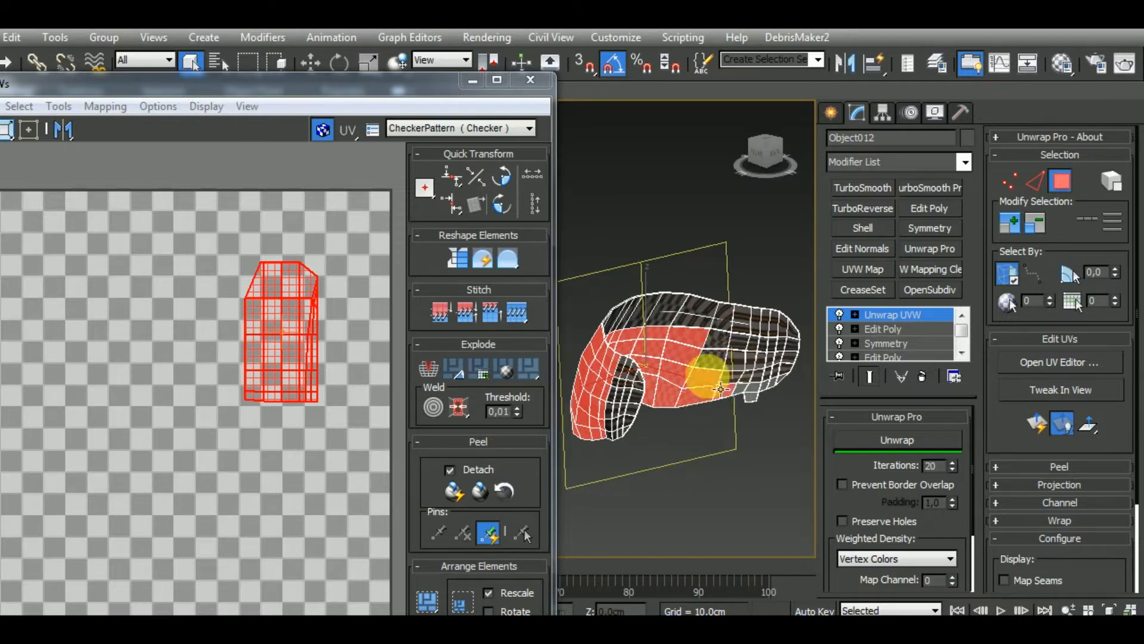
pyautogui.keyDown('alt'); pyautogui.click(705, 379); pyautogui.keyUp('alt')
pyautogui.keyDown('alt'); pyautogui.click(704, 398); pyautogui.keyUp('alt')
pyautogui.keyDown('alt'); pyautogui.click(725, 390); pyautogui.keyUp('alt')
pyautogui.keyDown('alt'); pyautogui.click(673, 391); pyautogui.keyUp('alt')
pyautogui.keyDown('alt'); pyautogui.click(674, 375); pyautogui.keyUp('alt')
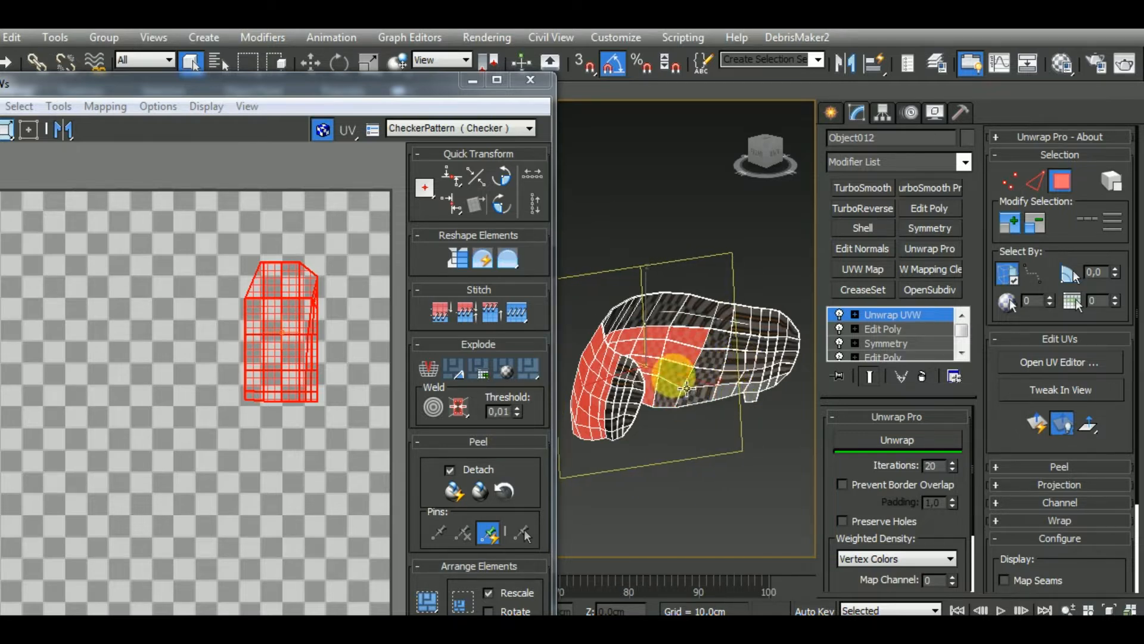
pyautogui.keyDown('alt'); pyautogui.click(681, 354); pyautogui.keyUp('alt')
pyautogui.keyDown('alt'); pyautogui.click(686, 339); pyautogui.keyUp('alt')
# Deselect the remaining inner-surface polygons around the visor's centre and other half, leaving only the outer shell selected
pyautogui.keyDown('alt'); pyautogui.moveTo(709, 404); pyautogui.dragTo(626, 396, button='middle'); pyautogui.keyUp('alt')
pyautogui.keyDown('alt'); pyautogui.click(617, 389); pyautogui.keyUp('alt')
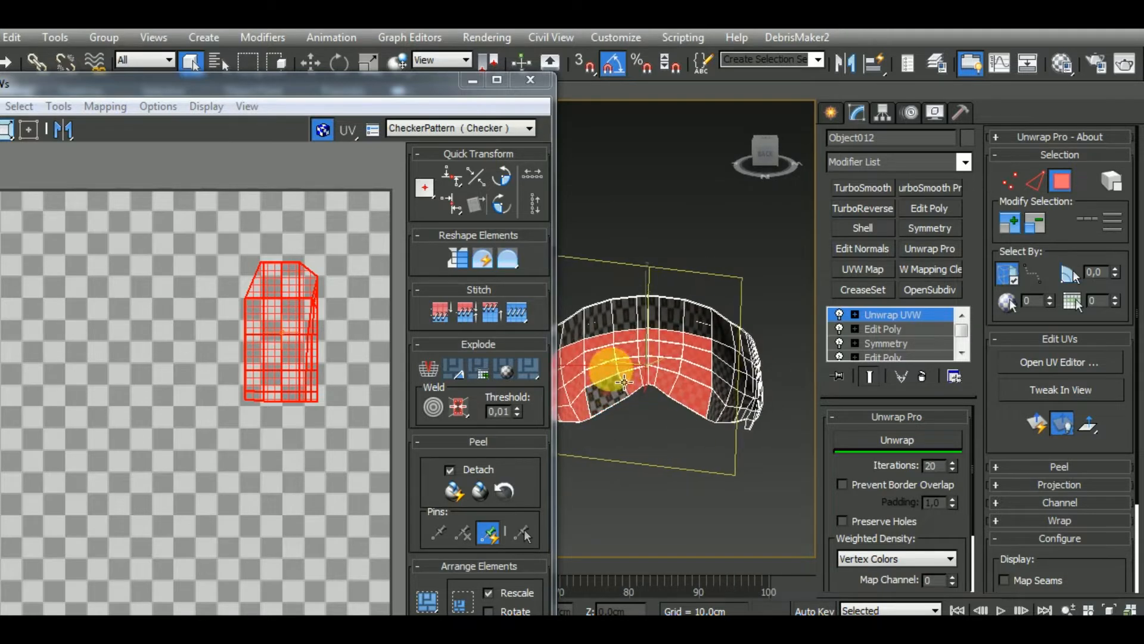
pyautogui.keyDown('alt'); pyautogui.click(614, 375); pyautogui.keyUp('alt')
pyautogui.keyDown('alt'); pyautogui.click(613, 363); pyautogui.keyUp('alt')
pyautogui.keyDown('alt'); pyautogui.click(612, 351); pyautogui.keyUp('alt')
pyautogui.keyDown('alt'); pyautogui.click(647, 347); pyautogui.keyUp('alt')
pyautogui.keyDown('alt'); pyautogui.click(645, 362); pyautogui.keyUp('alt')
pyautogui.keyDown('alt'); pyautogui.click(647, 376); pyautogui.keyUp('alt')
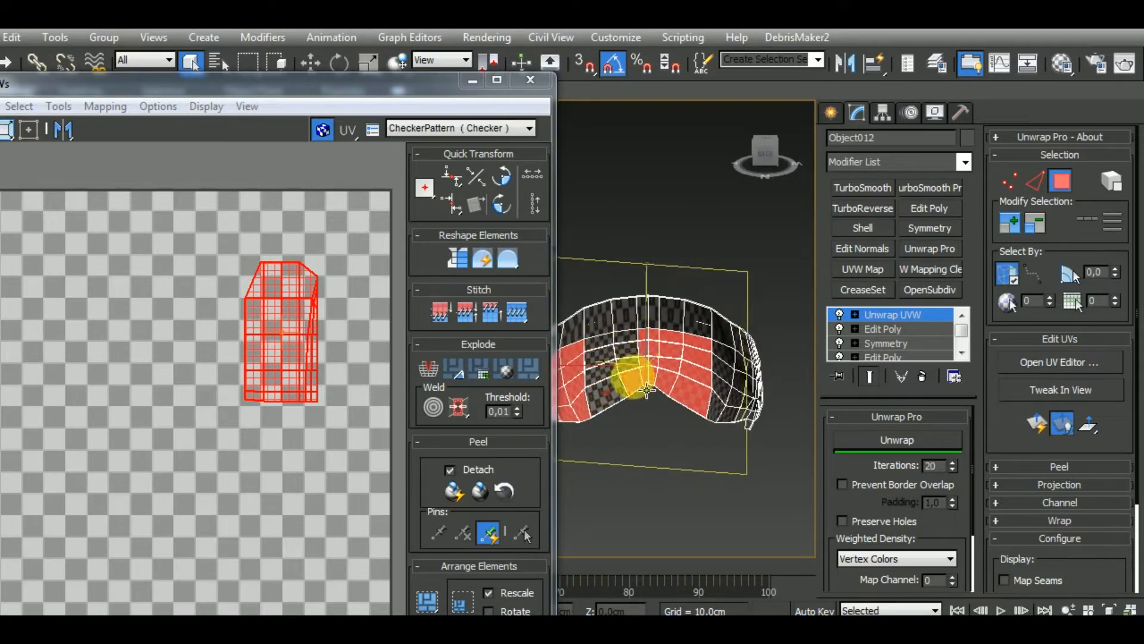
pyautogui.keyDown('alt'); pyautogui.click(645, 390); pyautogui.keyUp('alt')
pyautogui.keyDown('alt'); pyautogui.click(662, 386); pyautogui.keyUp('alt')
pyautogui.keyDown('alt'); pyautogui.click(656, 382); pyautogui.keyUp('alt')
pyautogui.keyDown('alt'); pyautogui.click(655, 368); pyautogui.keyUp('alt')
pyautogui.keyDown('alt'); pyautogui.moveTo(699, 428); pyautogui.dragTo(644, 336); pyautogui.keyUp('alt')
pyautogui.moveTo(668, 424)
pyautogui.keyDown('alt'); pyautogui.mouseDown(button='middle')
pyautogui.moveTo(560, 458)
pyautogui.moveTo(697, 421)
pyautogui.moveTo(620, 416)
pyautogui.moveTo(718, 429)
pyautogui.moveTo(651, 320)
pyautogui.moveTo(677, 421)
pyautogui.moveTo(882, 434)
pyautogui.moveTo(801, 384)
pyautogui.moveTo(668, 402)
pyautogui.moveTo(645, 410)
pyautogui.moveTo(664, 474)
pyautogui.moveTo(720, 490)
pyautogui.moveTo(735, 480)
pyautogui.moveTo(678, 460)
pyautogui.moveTo(751, 411)
pyautogui.moveTo(747, 388)
pyautogui.moveTo(756, 391)
pyautogui.moveTo(741, 404)
pyautogui.moveTo(720, 398)
pyautogui.moveTo(729, 409)
pyautogui.moveTo(715, 407)
pyautogui.moveTo(708, 446)
pyautogui.moveTo(707, 466)
pyautogui.moveTo(740, 458)
pyautogui.moveTo(523, 466)
pyautogui.moveTo(735, 478)
pyautogui.moveTo(697, 497)
pyautogui.moveTo(684, 523)
pyautogui.moveTo(690, 429)
pyautogui.moveTo(672, 332)
pyautogui.moveTo(634, 302)
pyautogui.moveTo(585, 327)
pyautogui.moveTo(577, 384)
pyautogui.moveTo(608, 472)
pyautogui.moveTo(667, 505)
pyautogui.moveTo(656, 473)
pyautogui.moveTo(676, 420)
pyautogui.moveTo(661, 352)
pyautogui.moveTo(621, 370)
pyautogui.moveTo(613, 388)
pyautogui.moveTo(638, 435)
pyautogui.moveTo(618, 455)
pyautogui.moveTo(662, 477)
pyautogui.moveTo(689, 435)
pyautogui.moveTo(544, 446)
pyautogui.moveTo(679, 424)
pyautogui.moveTo(672, 442)
pyautogui.moveTo(932, 332)
pyautogui.moveTo(925, 378)
pyautogui.moveTo(670, 428)
pyautogui.moveTo(708, 437)
pyautogui.moveTo(669, 485)
pyautogui.moveTo(779, 460)
pyautogui.moveTo(785, 468)
pyautogui.moveTo(607, 482)
pyautogui.mouseUp(button='middle'); pyautogui.keyUp('alt')
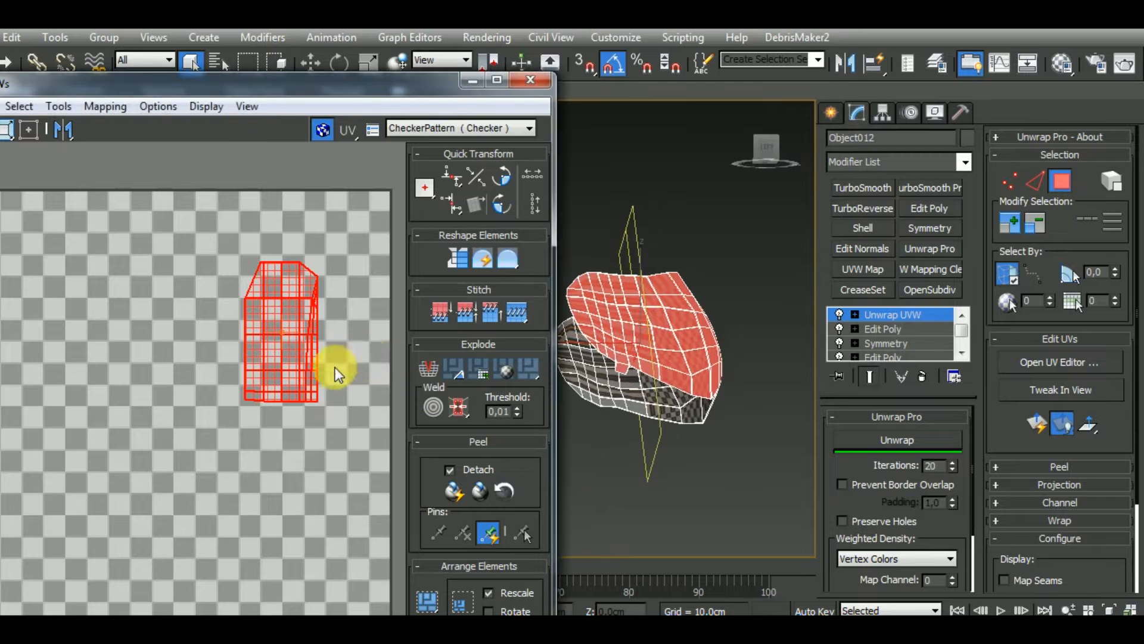
# Apply Normal Mapping to the selected outer polygons, projecting them from several sides with normalized, rotated clusters aligned by width
pyautogui.moveTo(334, 367); pyautogui.dragTo(251, 397, button='middle')
pyautogui.click(106, 107)
pyautogui.click(134, 152)
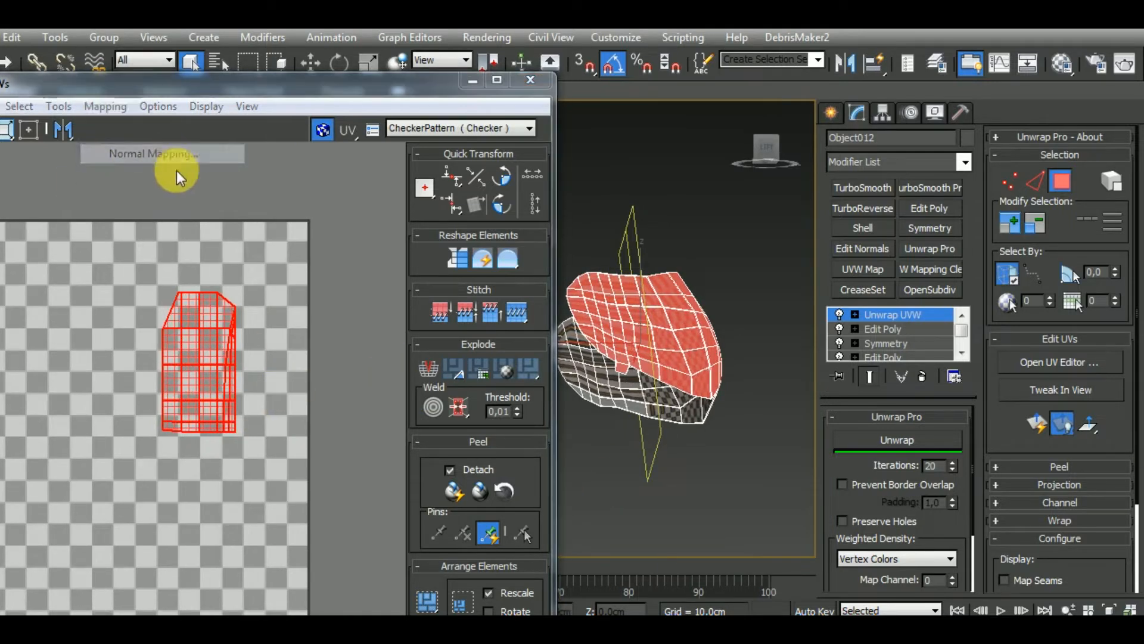
pyautogui.moveTo(116, 18); pyautogui.dragTo(204, 102)
pyautogui.click(172, 136)
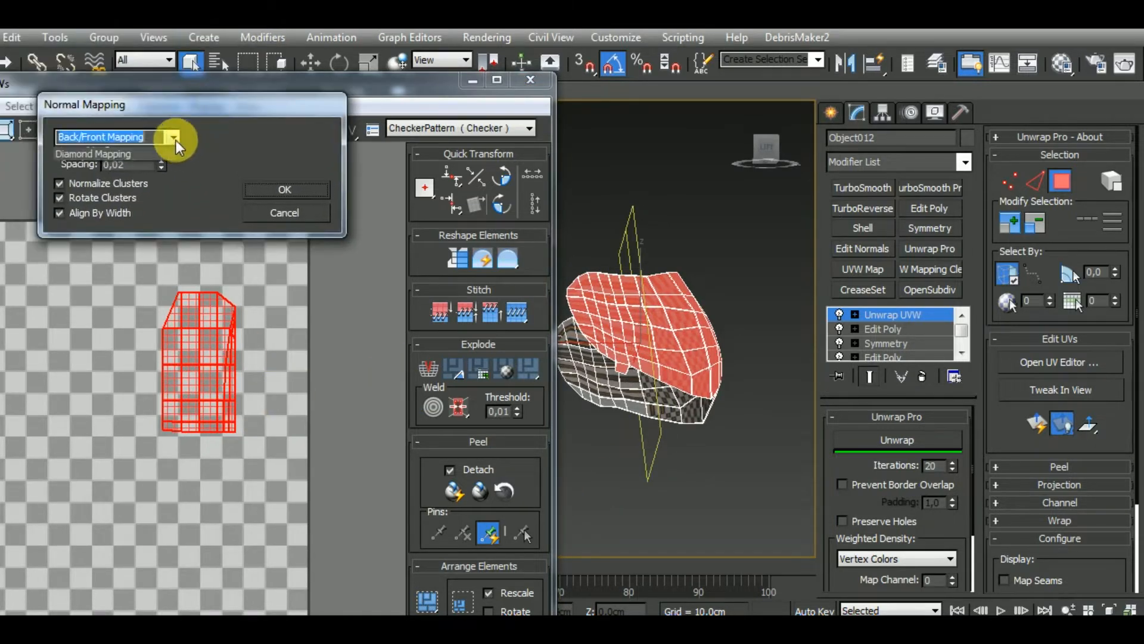
pyautogui.click(173, 200)
pyautogui.click(276, 190)
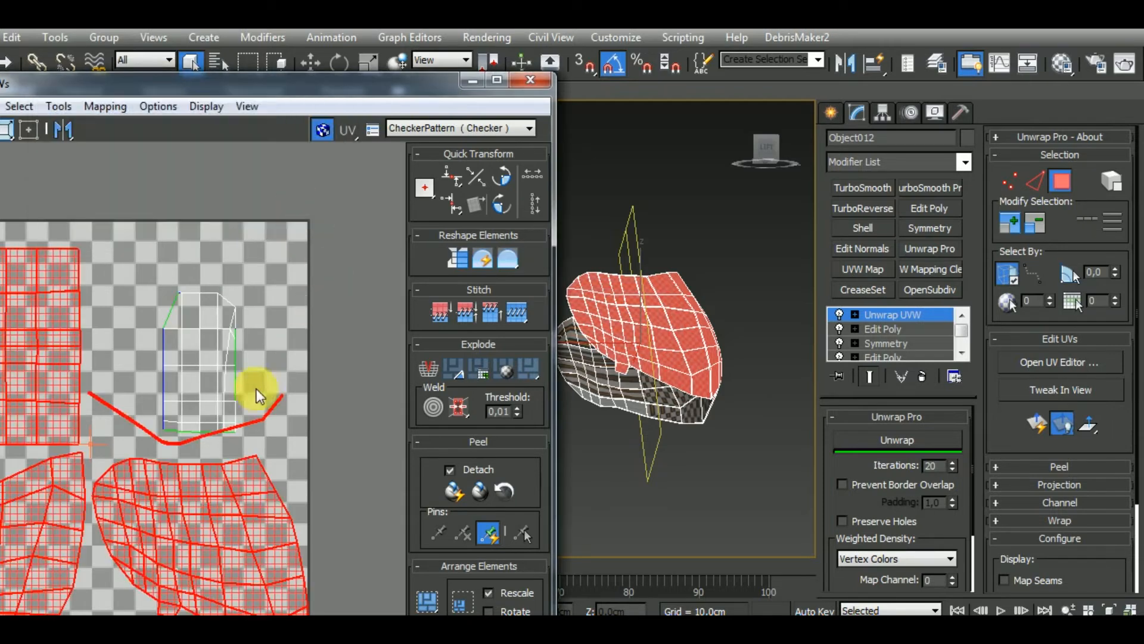
# Move the newly mapped outer-shell UV clusters below the UV tile and reposition the editor window to reveal all its controls
pyautogui.scroll(-5, 263, 306)
pyautogui.moveTo(267, 364); pyautogui.dragTo(286, 527)
pyautogui.keyDown('alt'); pyautogui.moveTo(648, 451); pyautogui.dragTo(538, 488, button='middle'); pyautogui.keyUp('alt')
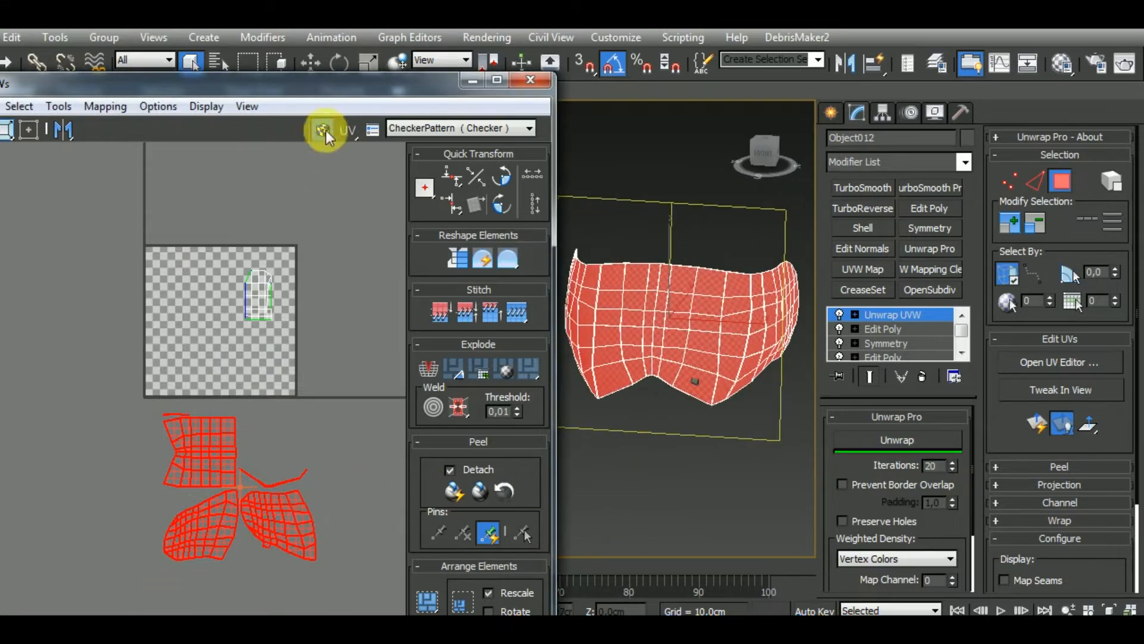
pyautogui.moveTo(329, 83); pyautogui.dragTo(410, 91)
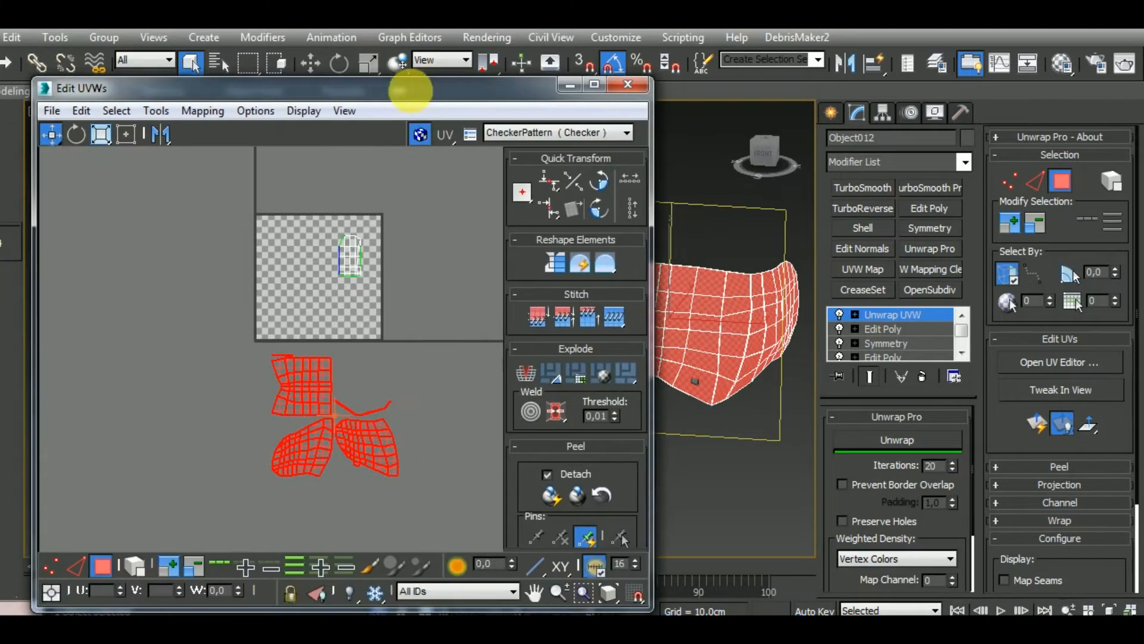
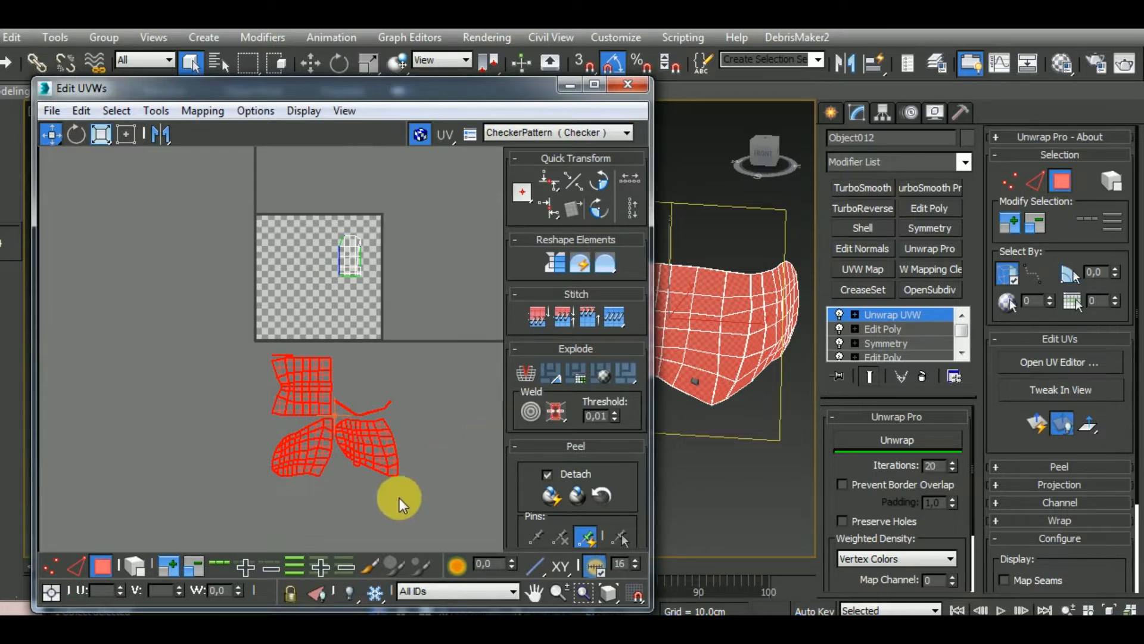
# Enable whole-element selection, select one side cluster of the visor's outer shell and flatten it with Unwrap Pro
pyautogui.click(137, 570)
pyautogui.click(437, 441)
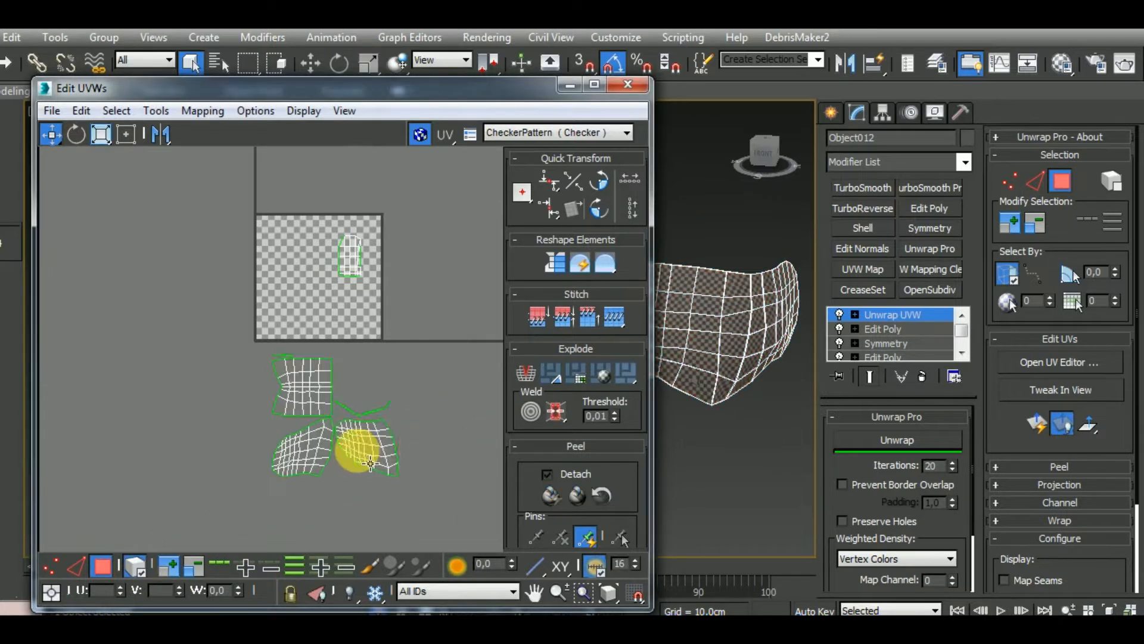
pyautogui.click(356, 450)
pyautogui.moveTo(765, 420); pyautogui.dragTo(728, 423, button='middle')
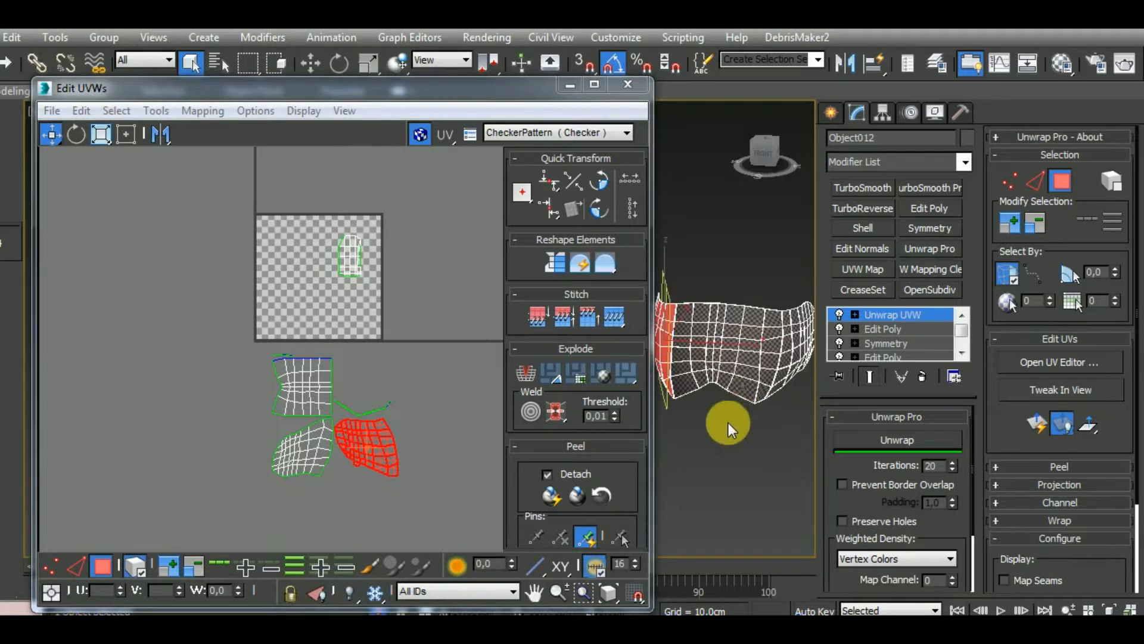
pyautogui.scroll(2, 412, 457)
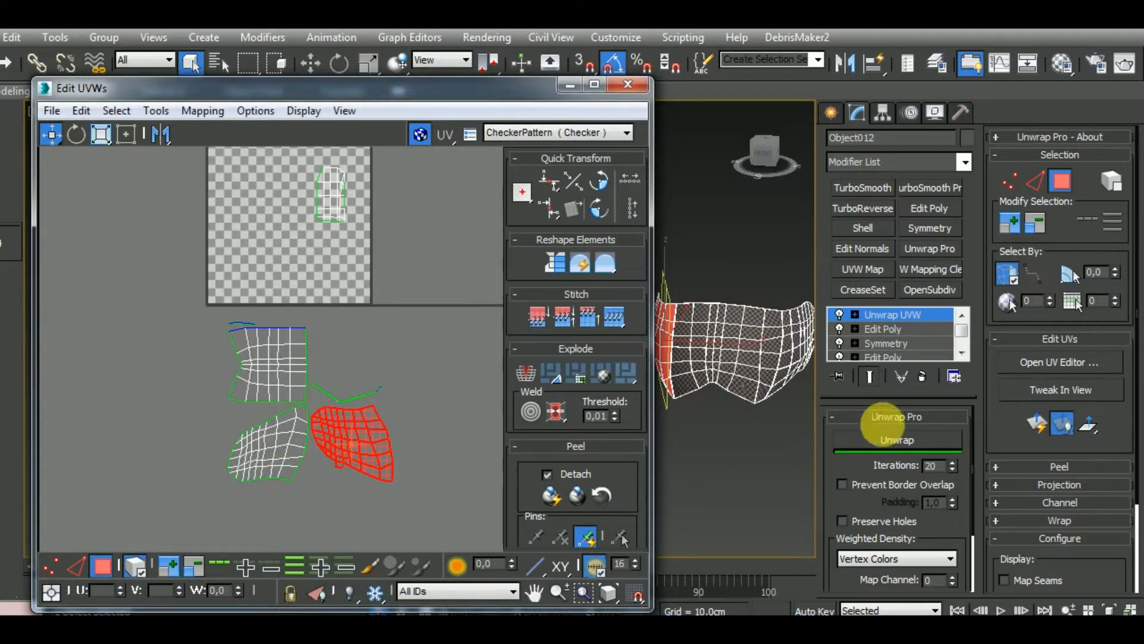
pyautogui.click(904, 442)
pyautogui.keyDown('alt'); pyautogui.moveTo(756, 449); pyautogui.dragTo(745, 377, button='middle'); pyautogui.keyUp('alt')
pyautogui.scroll(5, 736, 365)
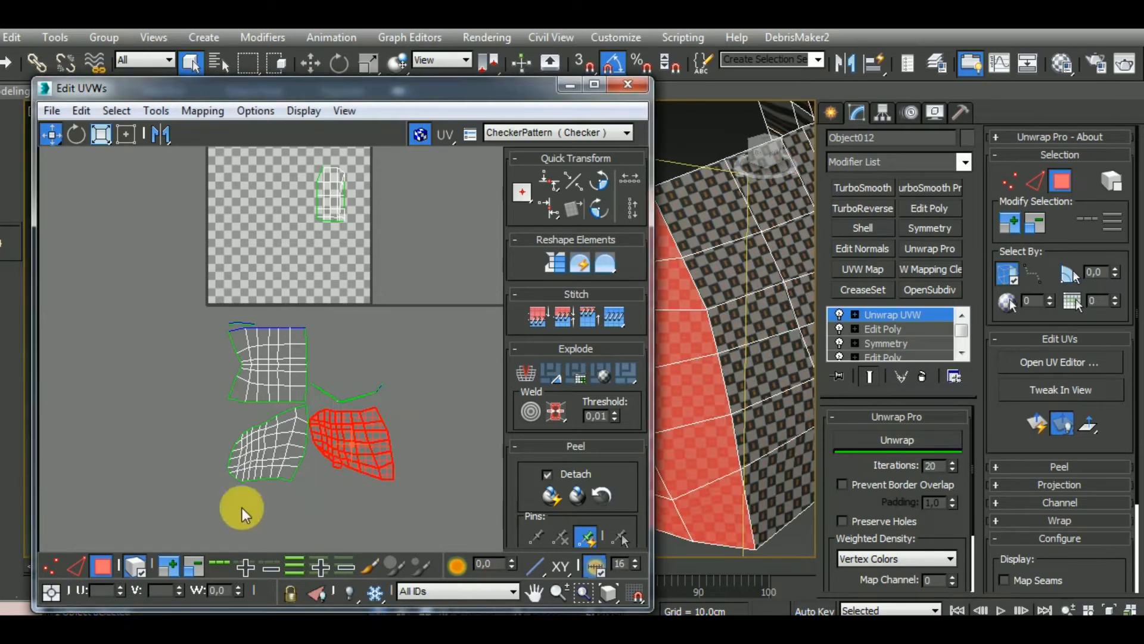
# Stitch the side and centre clusters of the outer shell along their shared border edges into one island
pyautogui.click(74, 566)
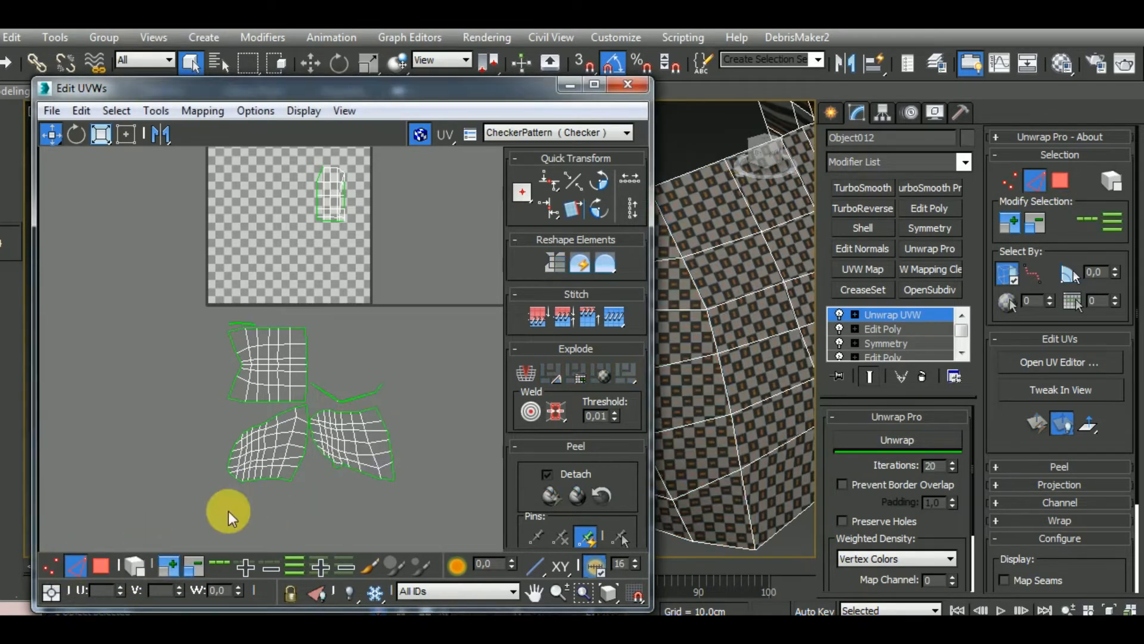
pyautogui.doubleClick(391, 453)
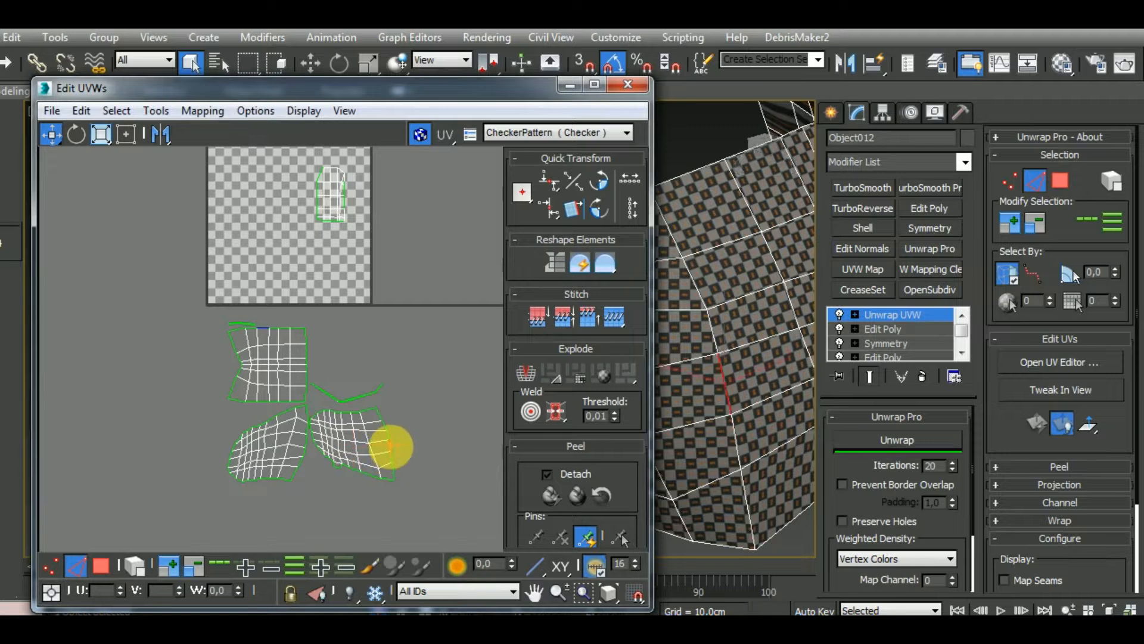
pyautogui.doubleClick(391, 446)
pyautogui.press('s')
pyautogui.moveTo(478, 418); pyautogui.dragTo(397, 449, button='middle')
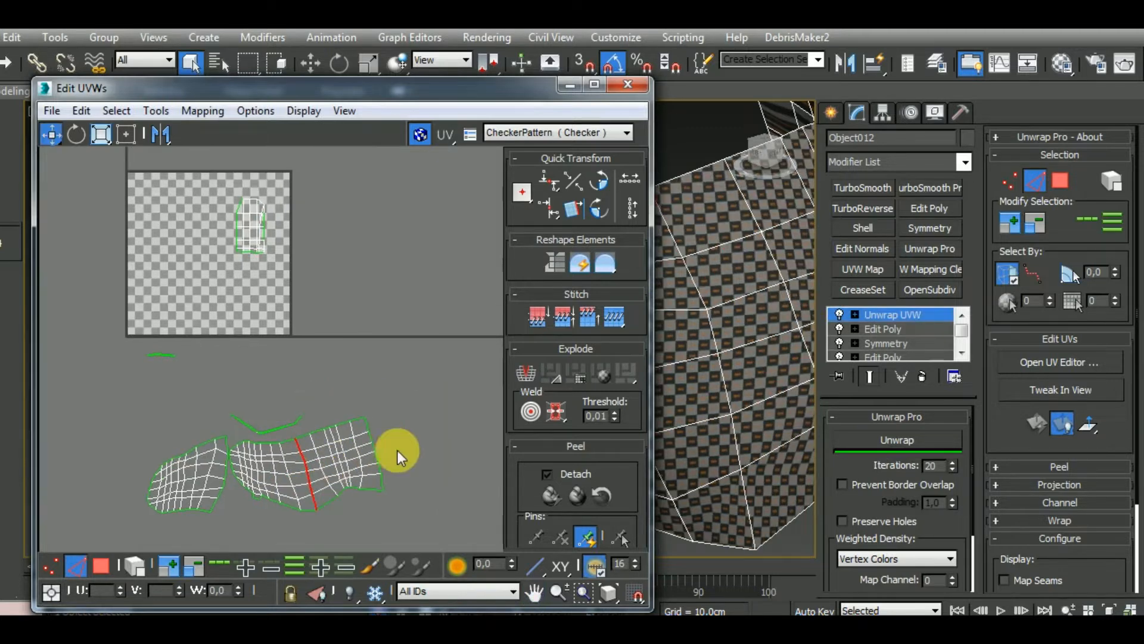
pyautogui.press('s')
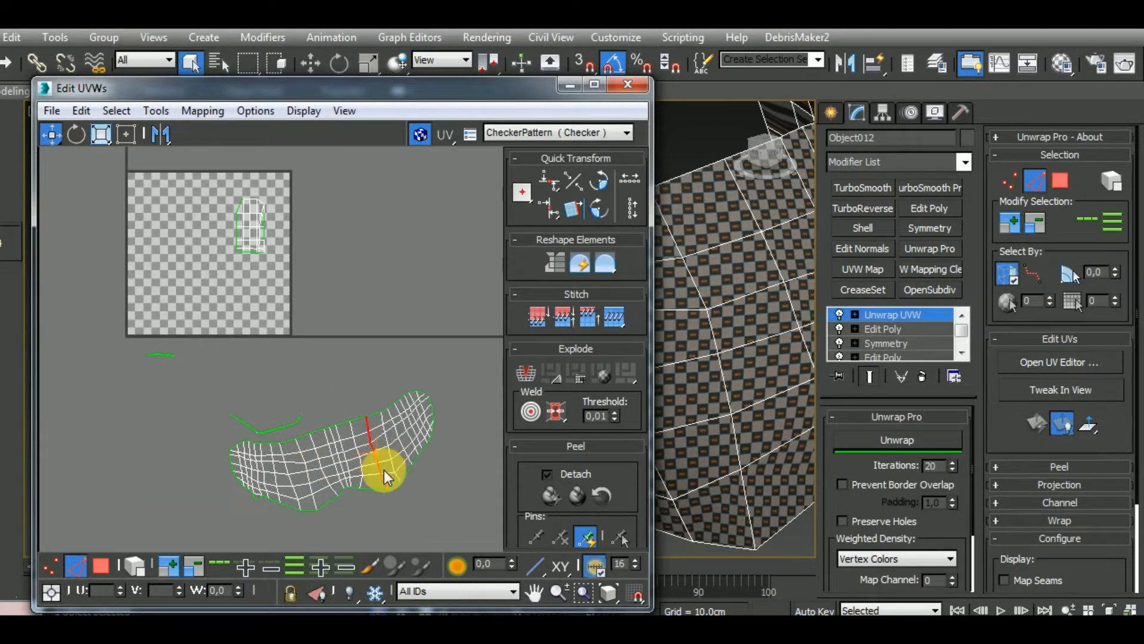
# Flatten the joined outer-shell island with Unwrap Pro and rotate it to lie level below the UV tile
pyautogui.click(135, 571)
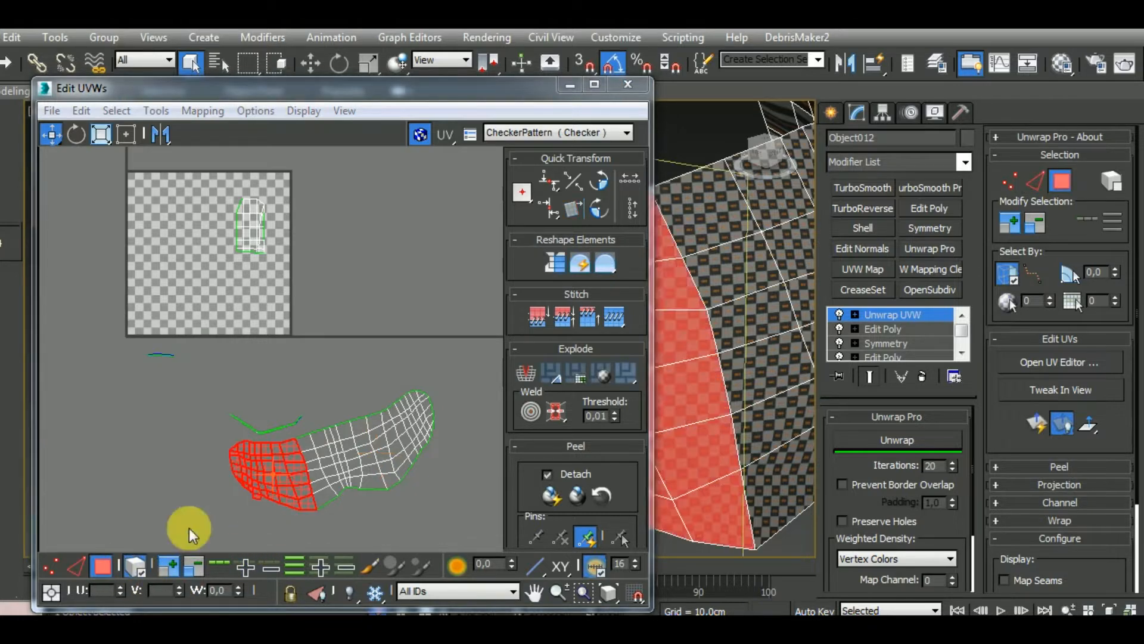
pyautogui.click(907, 442)
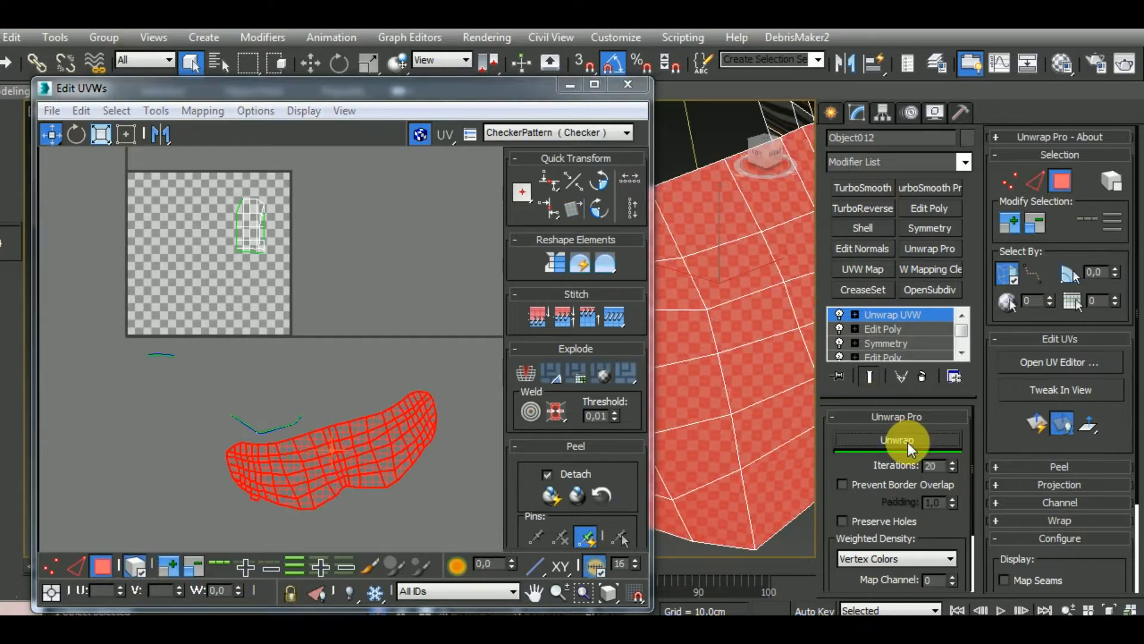
pyautogui.moveTo(457, 449); pyautogui.dragTo(452, 416, button='middle')
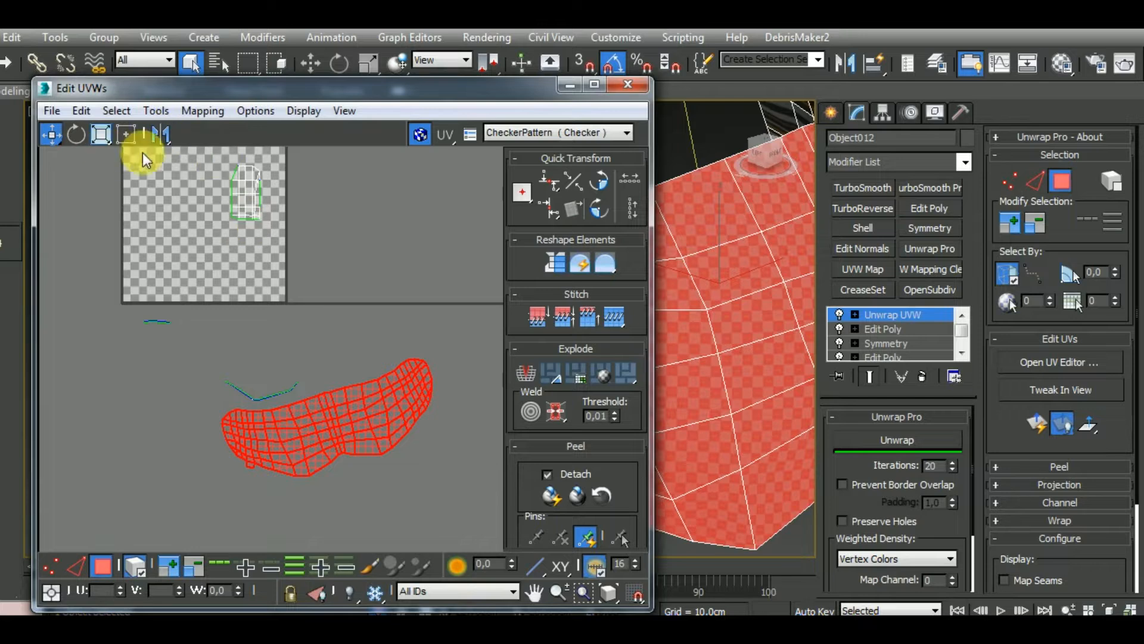
pyautogui.click(82, 134)
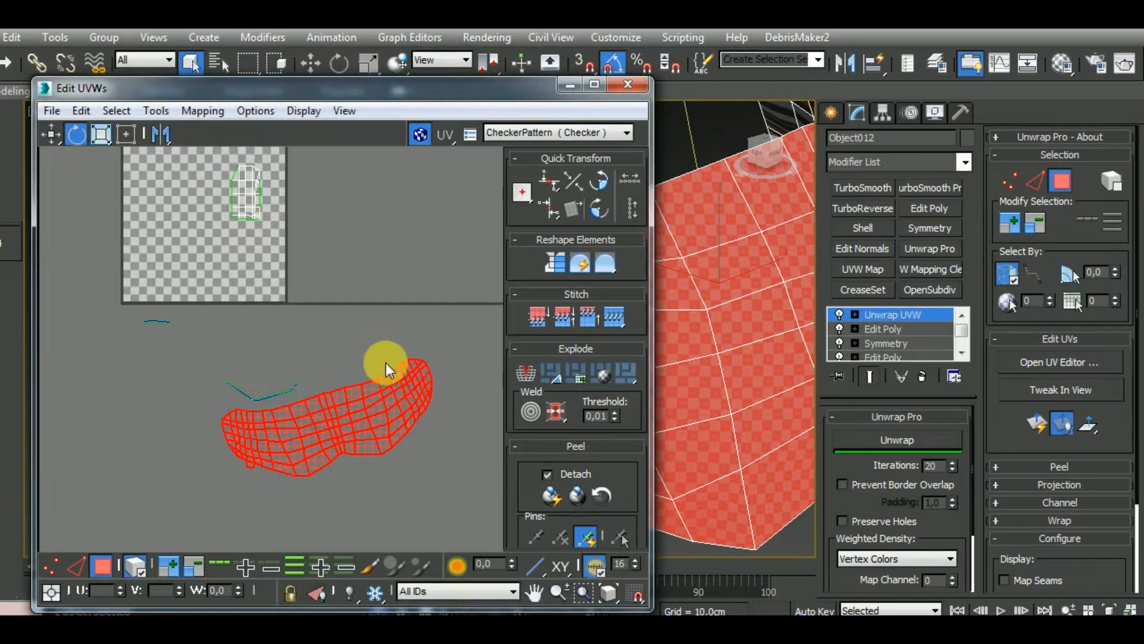
pyautogui.moveTo(417, 376); pyautogui.dragTo(319, 476)
pyautogui.click(52, 134)
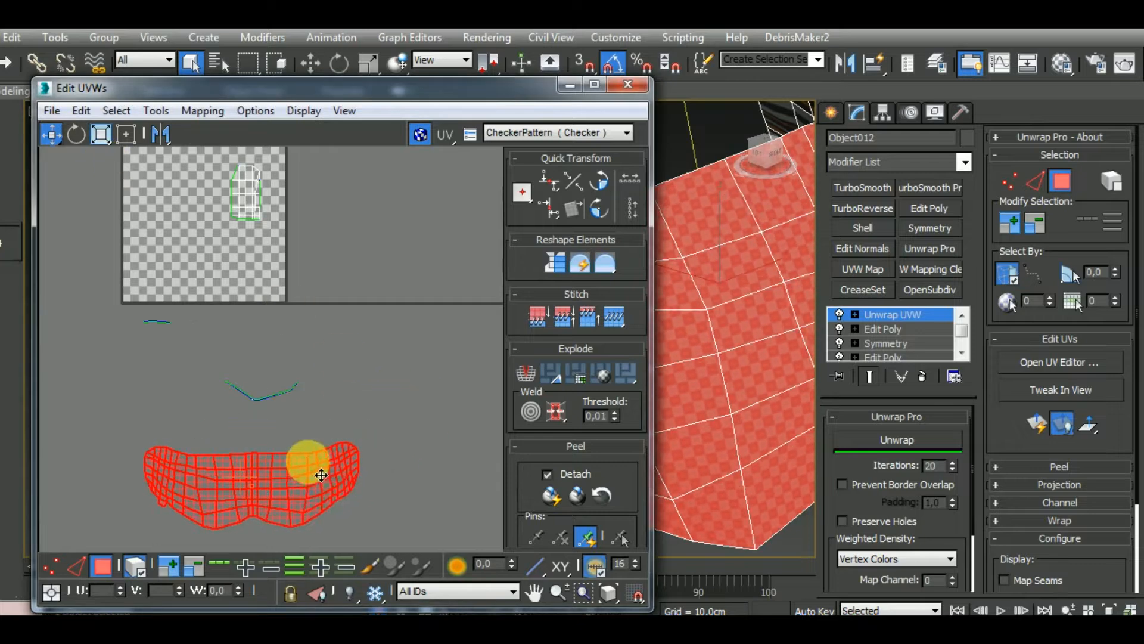
pyautogui.moveTo(436, 461); pyautogui.dragTo(396, 467, button='middle')
# Select the inner-surface cluster in the UV tile and apply Box Mapping with 0,02 spacing, normalized, rotated and aligned by width
pyautogui.scroll(-5, 728, 370)
pyautogui.keyDown('alt'); pyautogui.moveTo(738, 341); pyautogui.dragTo(938, 353, button='middle'); pyautogui.keyUp('alt')
pyautogui.moveTo(320, 235); pyautogui.dragTo(357, 299, button='middle')
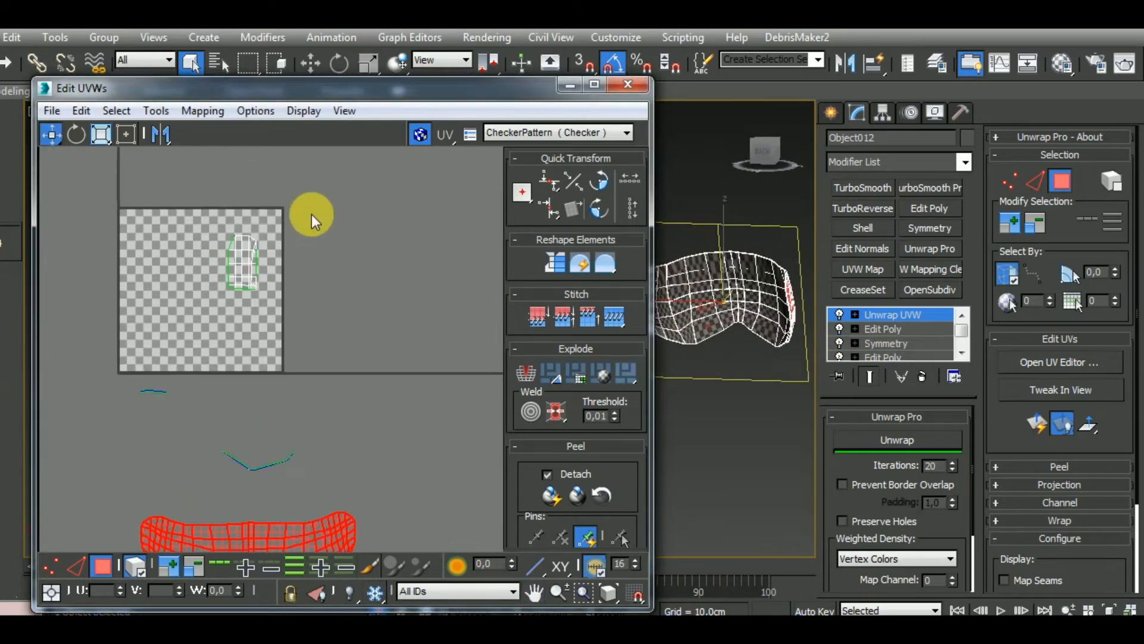
pyautogui.moveTo(313, 214); pyautogui.dragTo(201, 328)
pyautogui.keyDown('alt'); pyautogui.moveTo(759, 383); pyautogui.dragTo(650, 370, button='middle'); pyautogui.keyUp('alt')
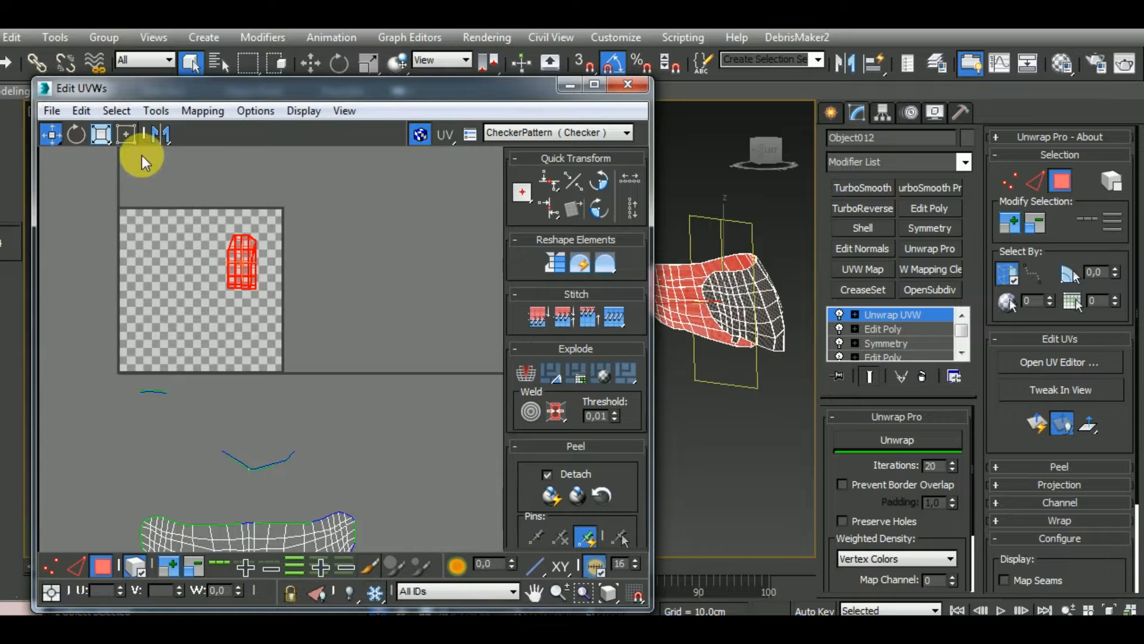
pyautogui.click(185, 114)
pyautogui.click(209, 154)
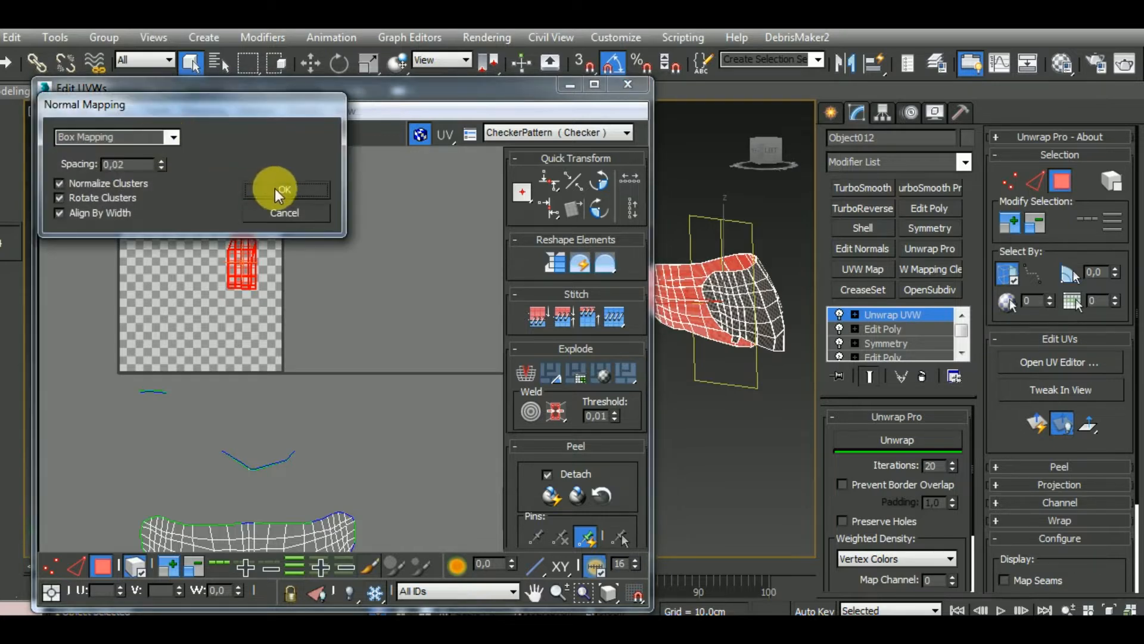
pyautogui.click(277, 190)
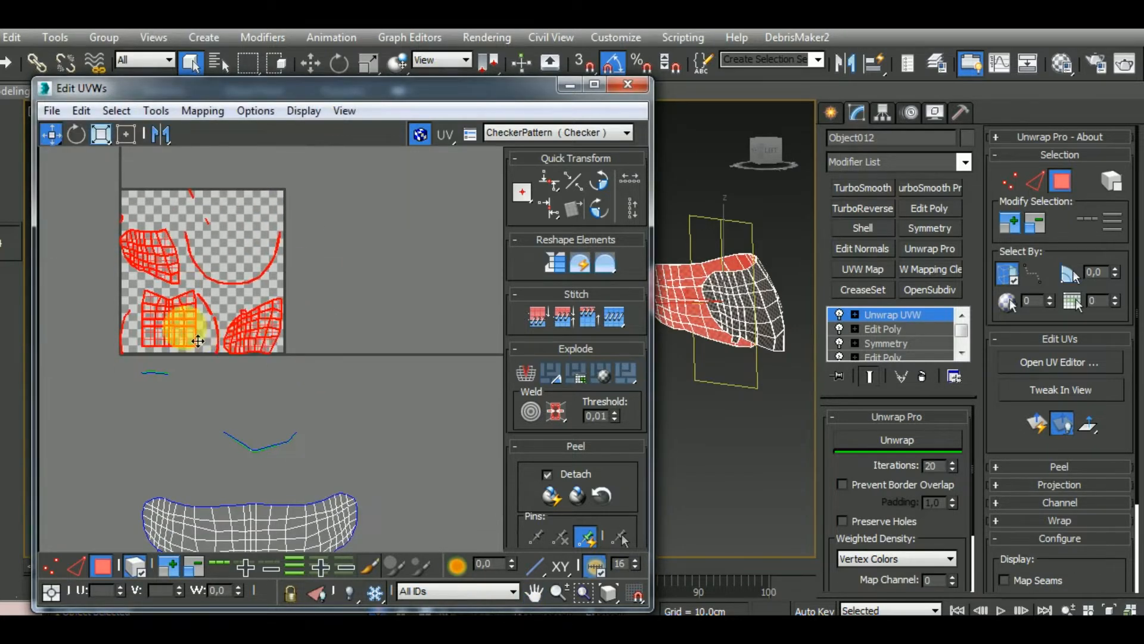
# Move the new inner-surface clusters off the UV tile and set one side cluster apart from the others
pyautogui.moveTo(197, 340); pyautogui.dragTo(323, 385)
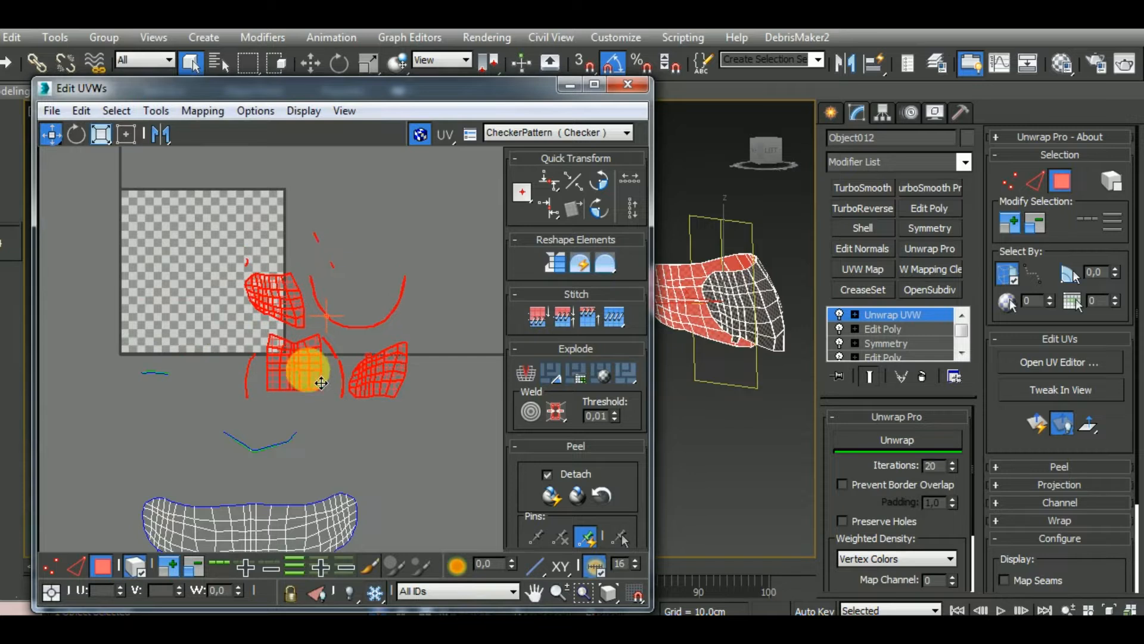
pyautogui.click(144, 566)
pyautogui.click(400, 377)
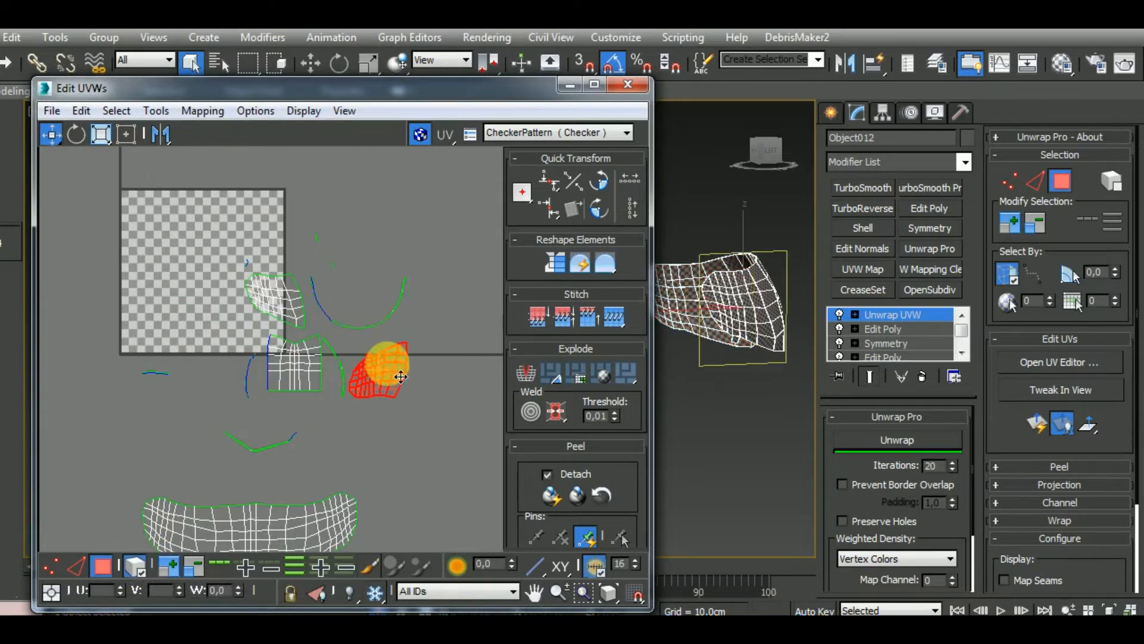
pyautogui.keyDown('alt'); pyautogui.moveTo(731, 415); pyautogui.dragTo(861, 417, button='middle'); pyautogui.keyUp('alt')
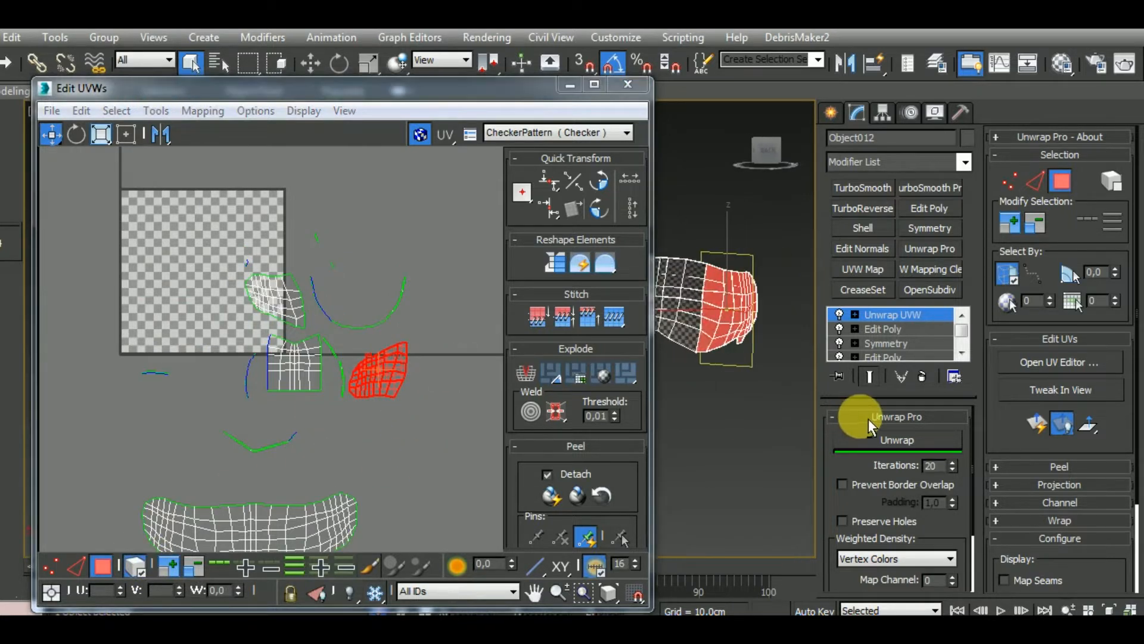
pyautogui.moveTo(391, 378); pyautogui.dragTo(428, 417)
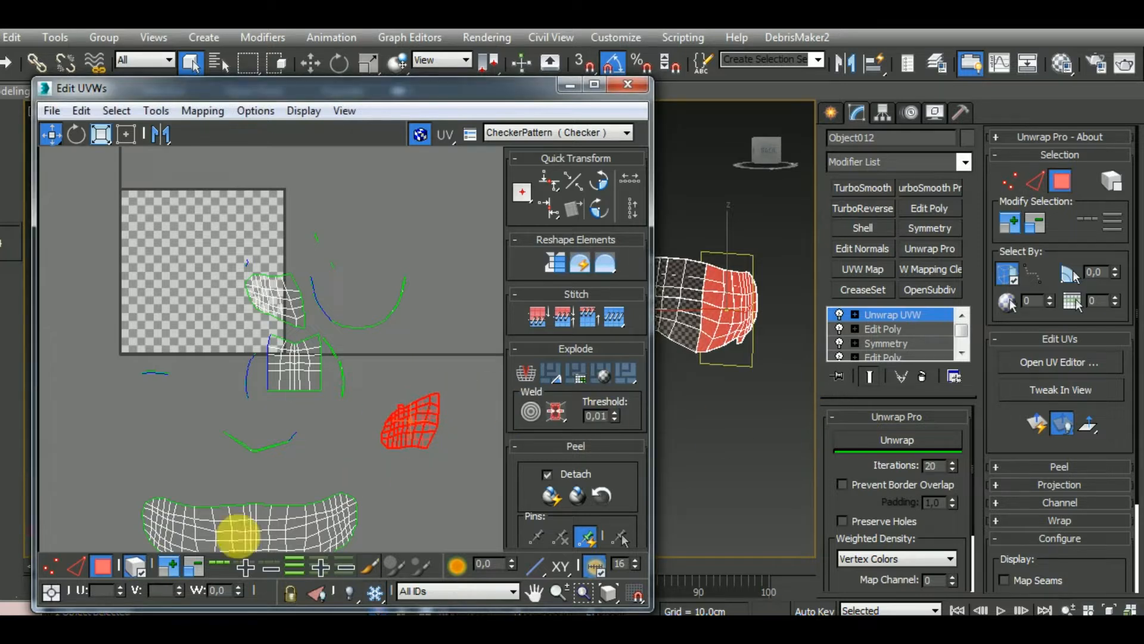
# Stitch the inner surface's centre and opposite side clusters onto the separated side cluster along their border edges
pyautogui.click(81, 567)
pyautogui.moveTo(417, 444); pyautogui.dragTo(368, 477, button='middle')
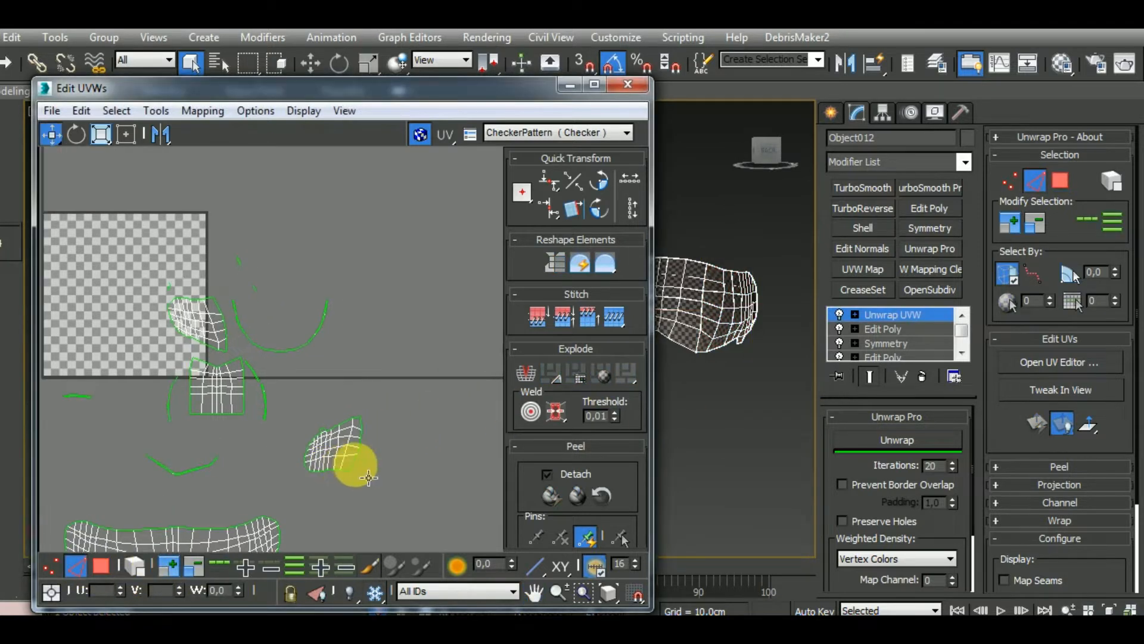
pyautogui.press('s')
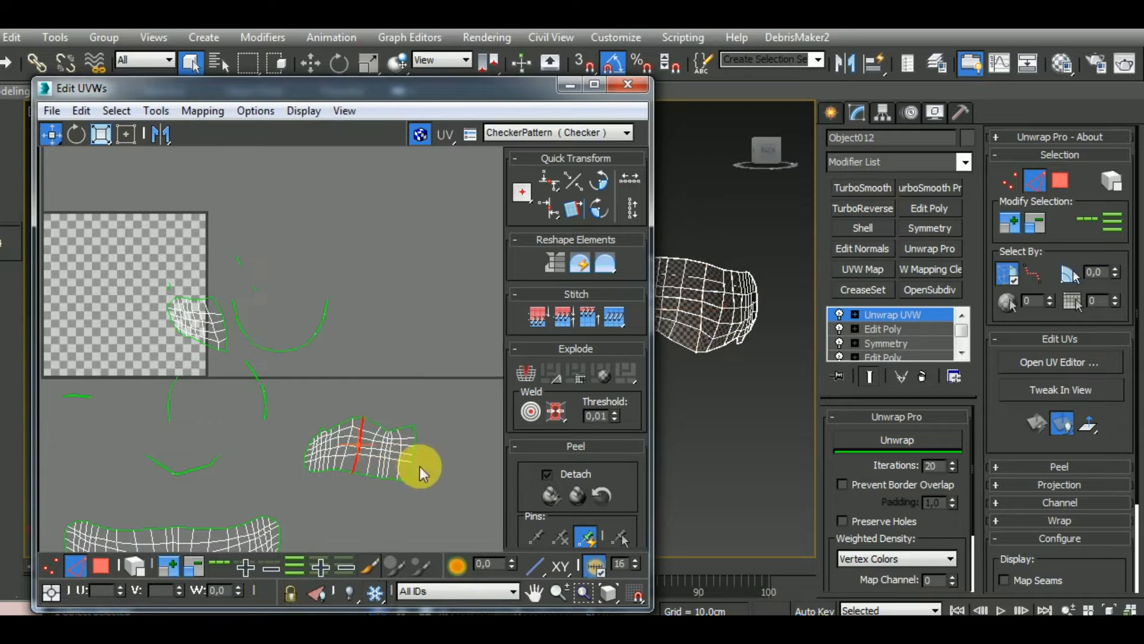
pyautogui.click(407, 472)
pyautogui.click(378, 471)
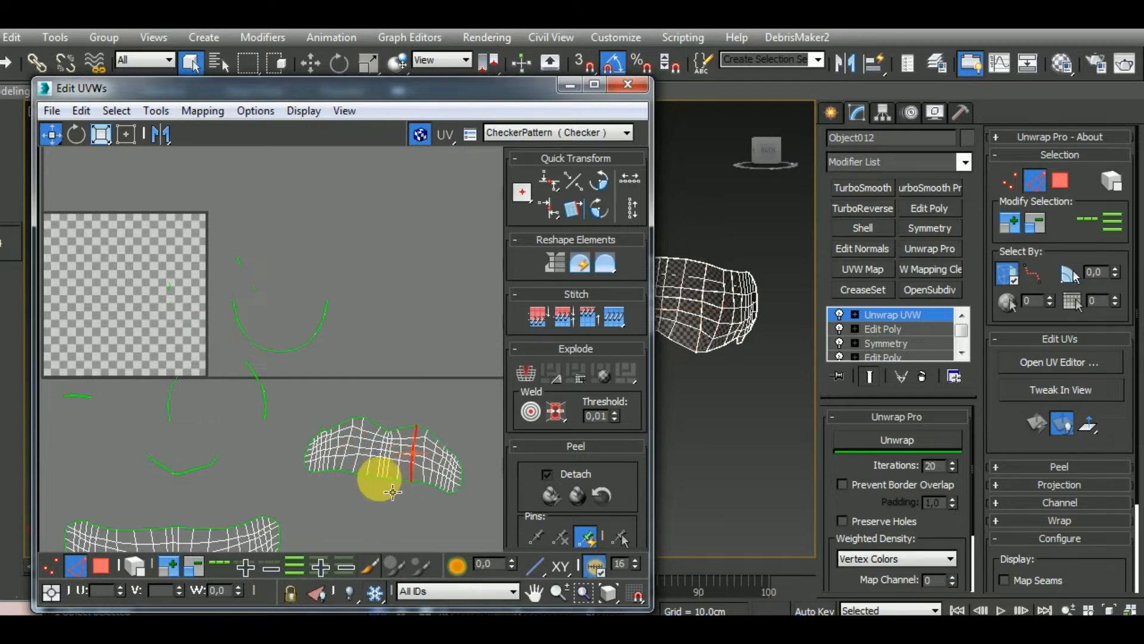
# Select the joined inner-surface island and flatten it with Unwrap Pro, with Prevent Border Overlap enabled
pyautogui.scroll(-2, 357, 387)
pyautogui.moveTo(317, 469); pyautogui.dragTo(317, 470)
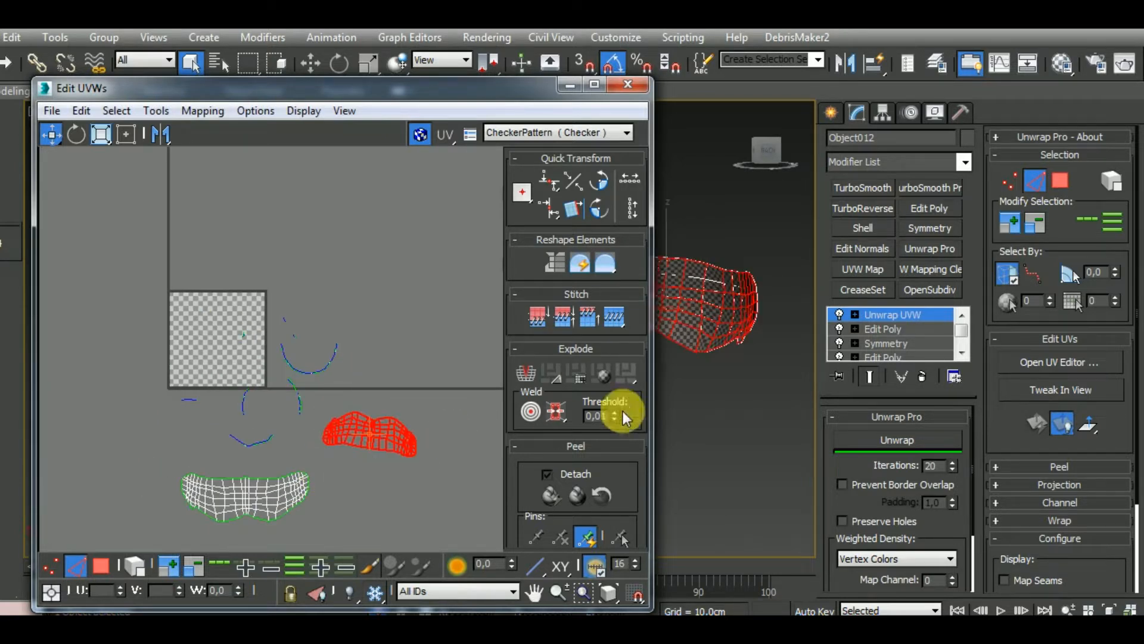
pyautogui.click(902, 439)
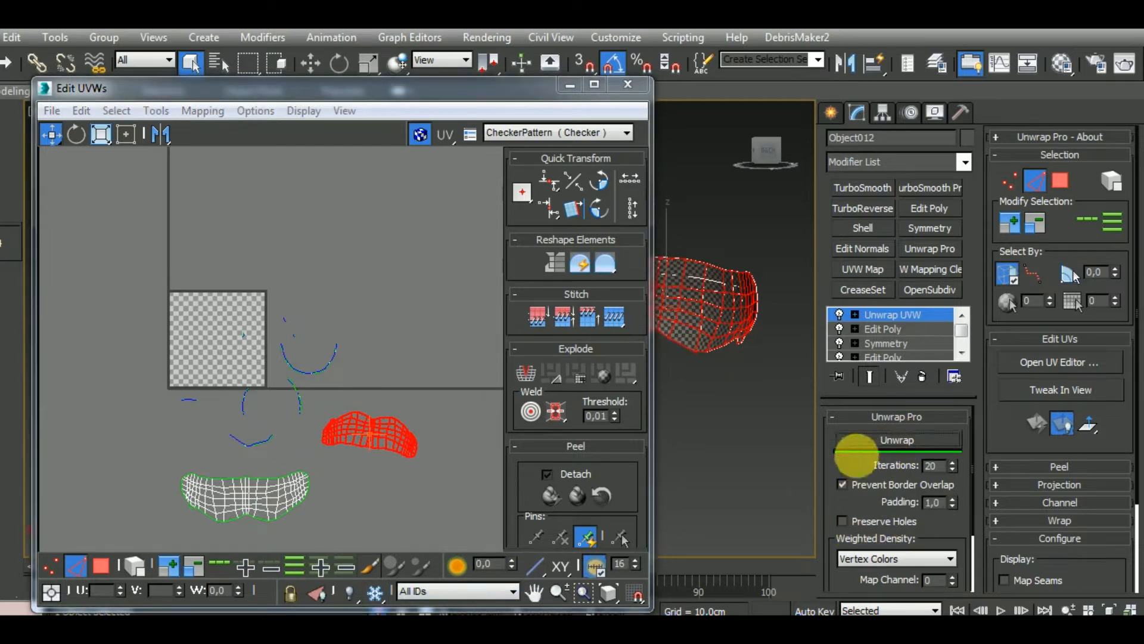
pyautogui.scroll(5, 702, 366)
pyautogui.scroll(4, 702, 366)
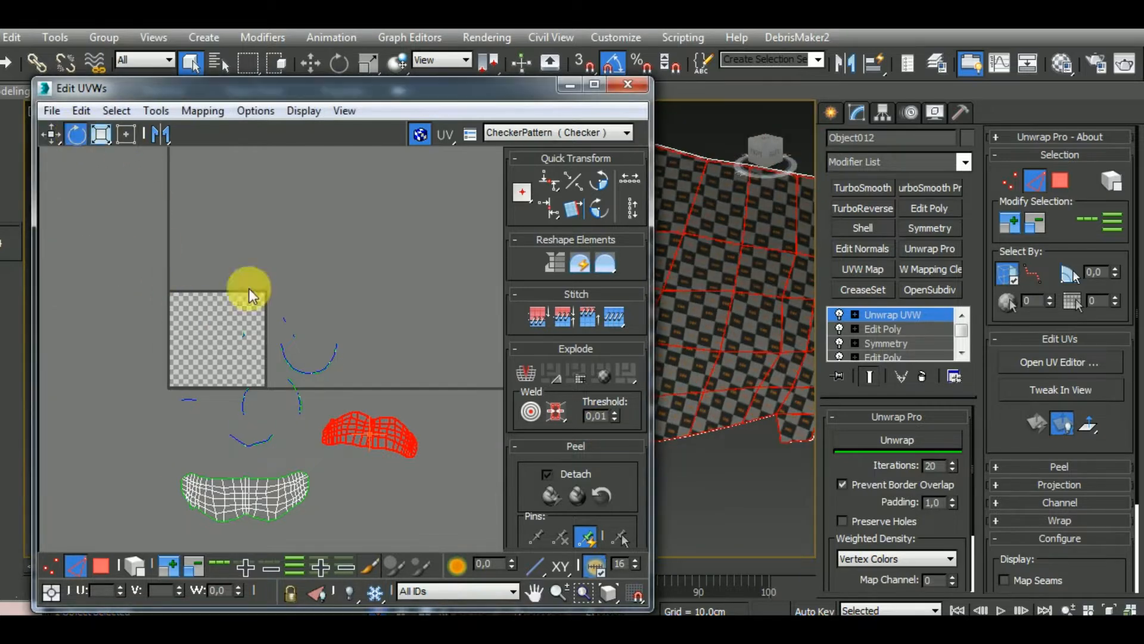
# Rotate the inner-surface island 180 degrees and place it directly beneath the outer-shell island
pyautogui.click(602, 184)
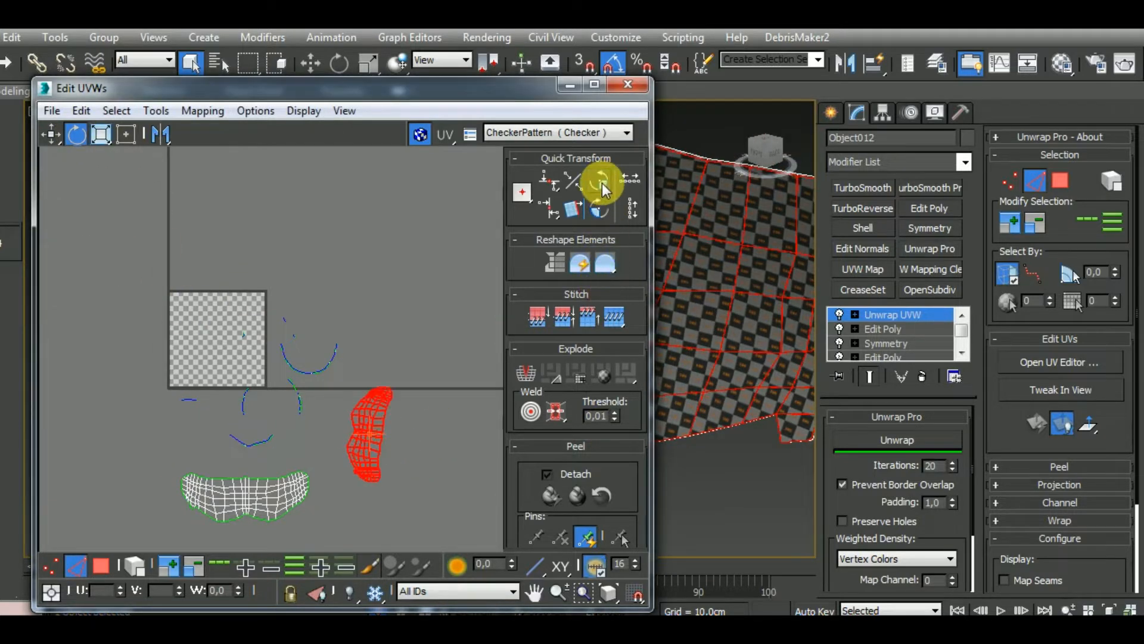
pyautogui.click(602, 184)
pyautogui.moveTo(416, 428); pyautogui.dragTo(265, 542)
pyautogui.click(50, 134)
pyautogui.moveTo(361, 437); pyautogui.dragTo(366, 428, button='middle')
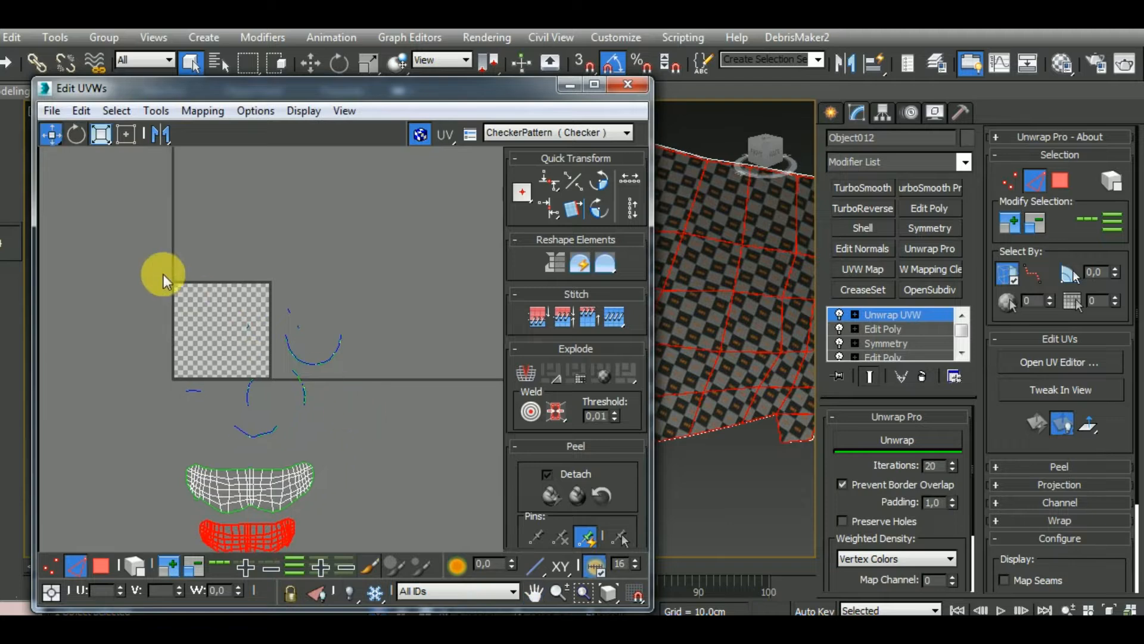
# Starting from the rim's lower V-shaped strip, stitch the neighbouring strips end to end up one side of the rim
pyautogui.moveTo(401, 448); pyautogui.dragTo(400, 448)
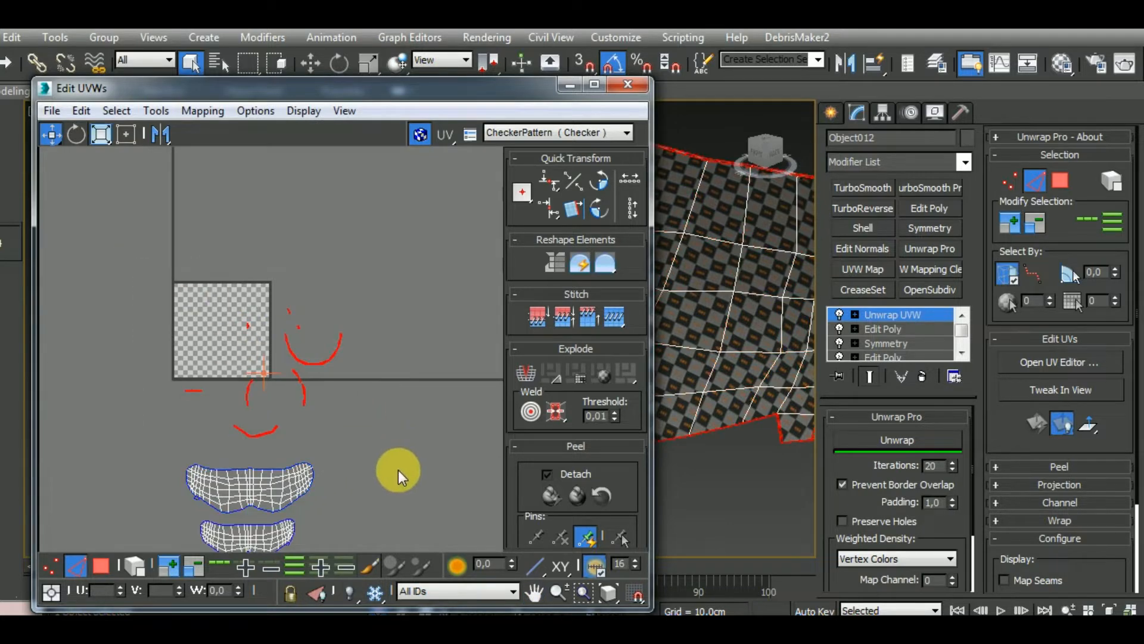
pyautogui.scroll(-5, 732, 412)
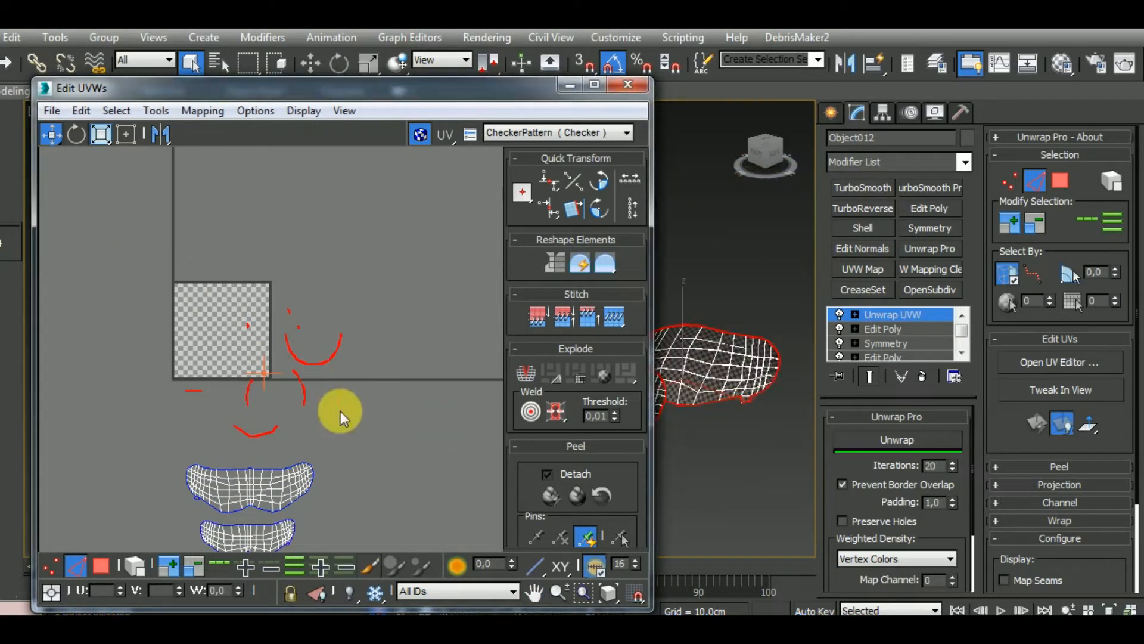
pyautogui.scroll(3, 282, 420)
pyautogui.scroll(5, 328, 439)
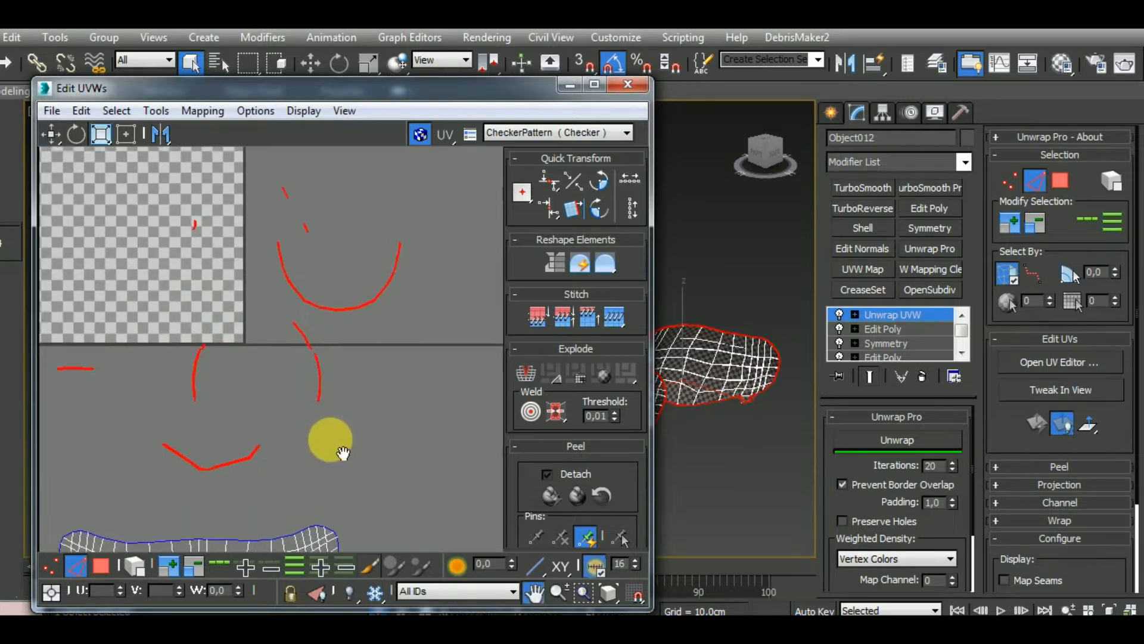
pyautogui.click(274, 477)
pyautogui.scroll(4, 271, 471)
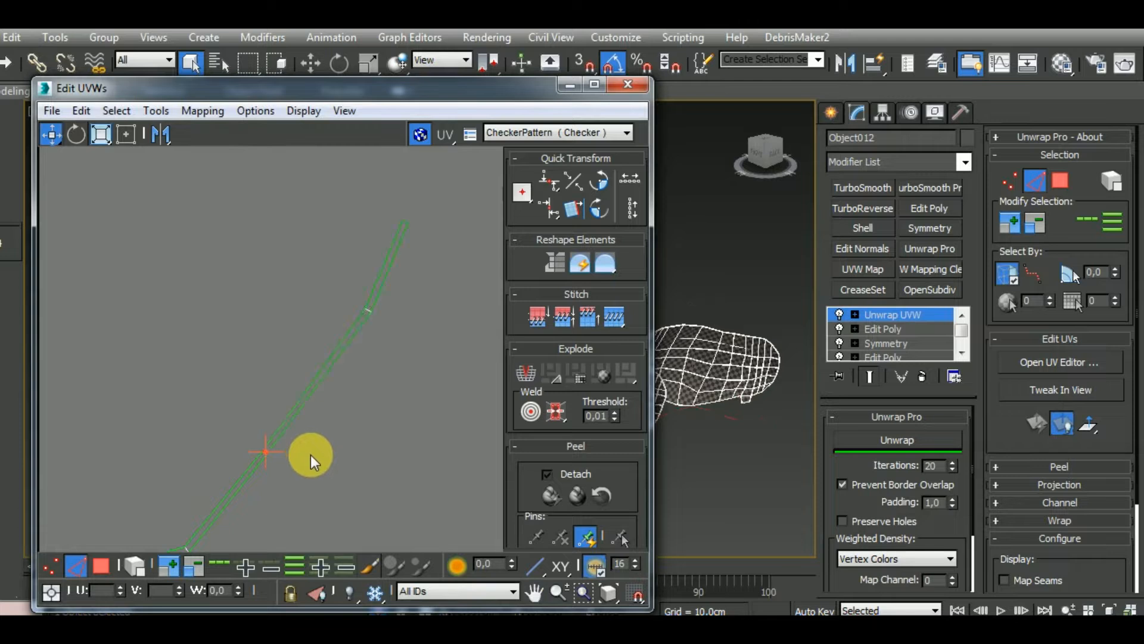
pyautogui.scroll(-5, 310, 456)
pyautogui.scroll(5, 358, 387)
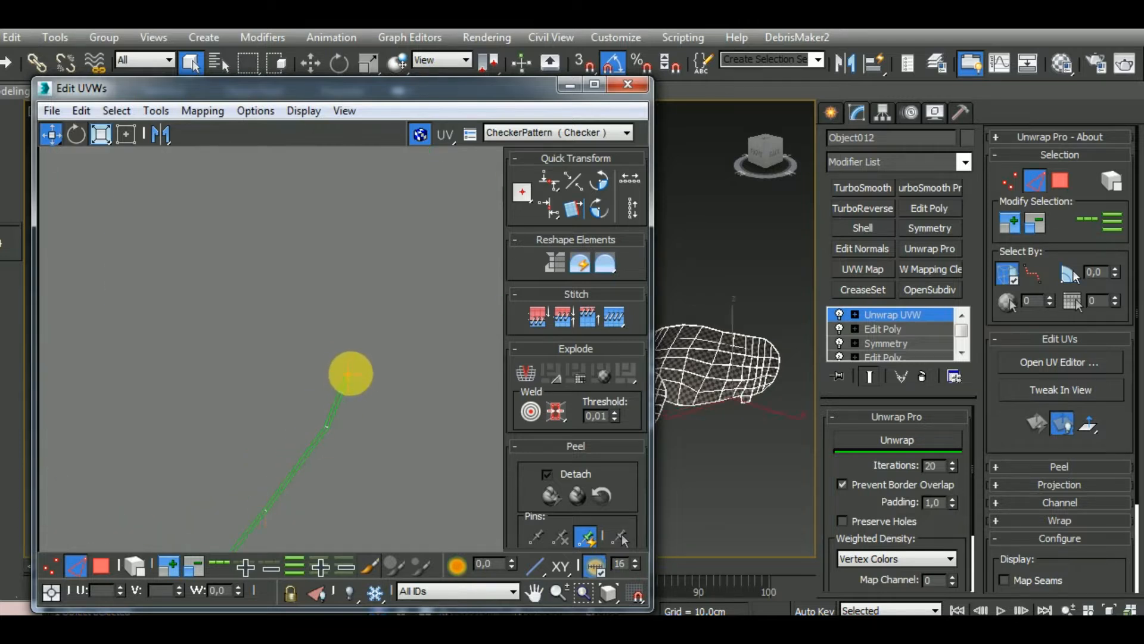
pyautogui.scroll(-5, 369, 400)
pyautogui.scroll(5, 372, 387)
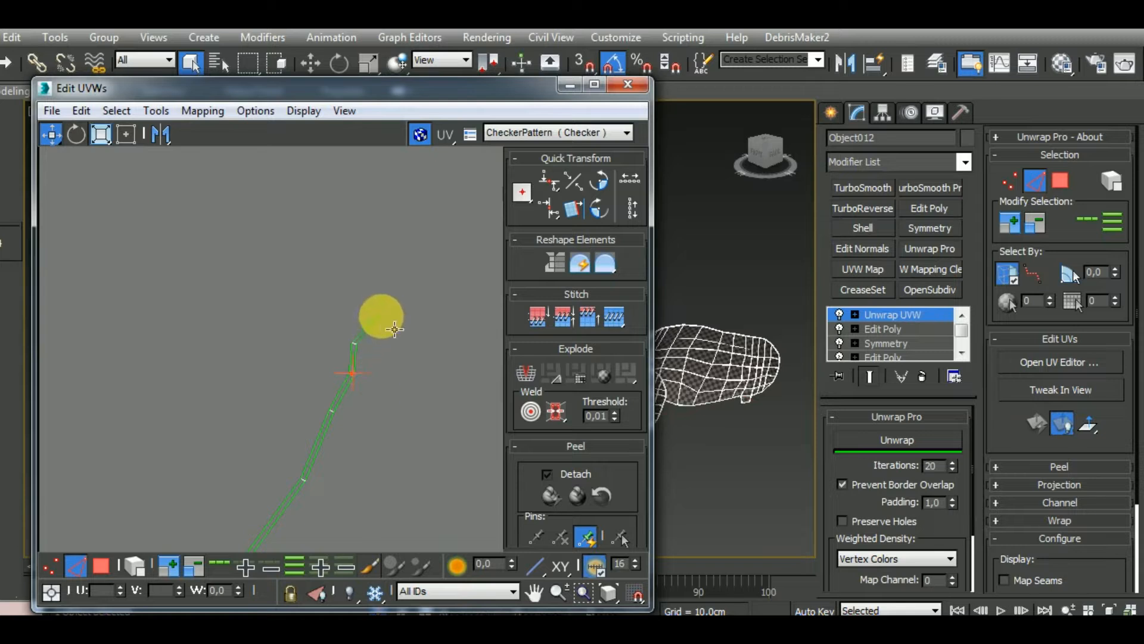
pyautogui.click(381, 316)
pyautogui.scroll(-5, 370, 453)
pyautogui.scroll(6, 332, 317)
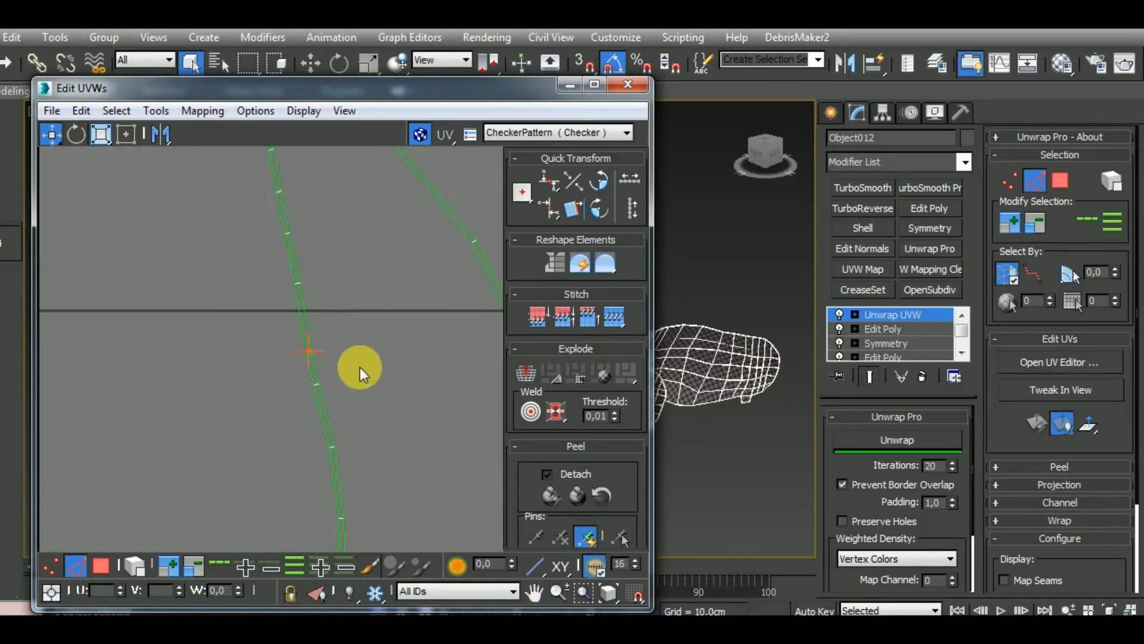
# Extend the joined rim strip by stitching on the U-shaped upper strip and the opposite side arc
pyautogui.scroll(-5, 360, 367)
pyautogui.scroll(8, 202, 358)
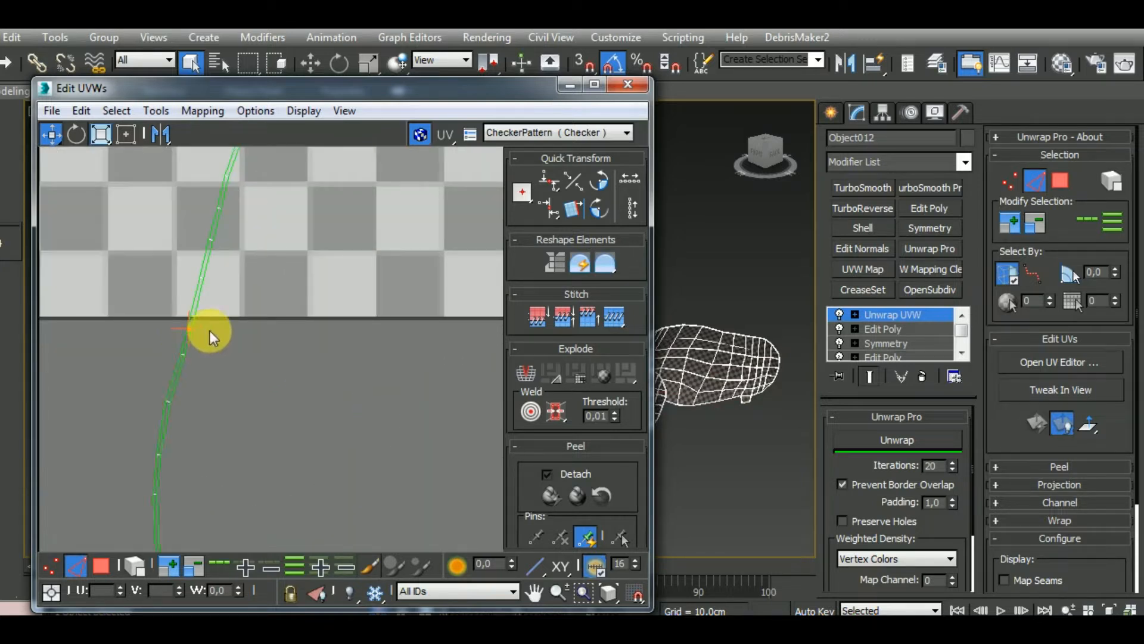
pyautogui.scroll(-3, 214, 337)
pyautogui.scroll(4, 187, 480)
pyautogui.click(180, 492)
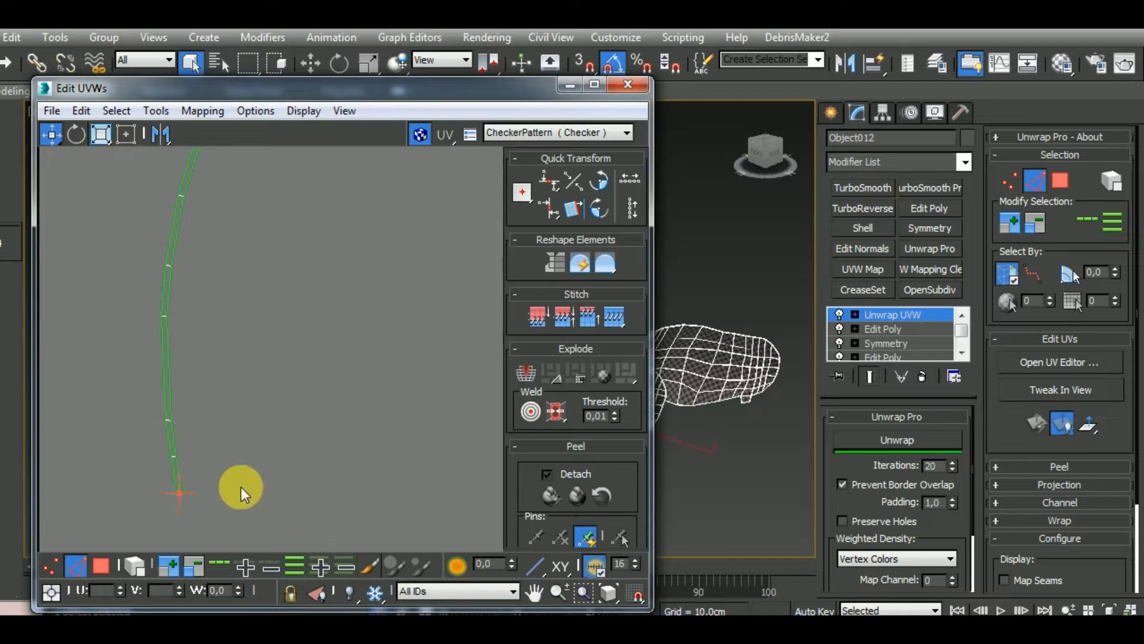
pyautogui.scroll(-4, 205, 339)
pyautogui.scroll(3, 226, 448)
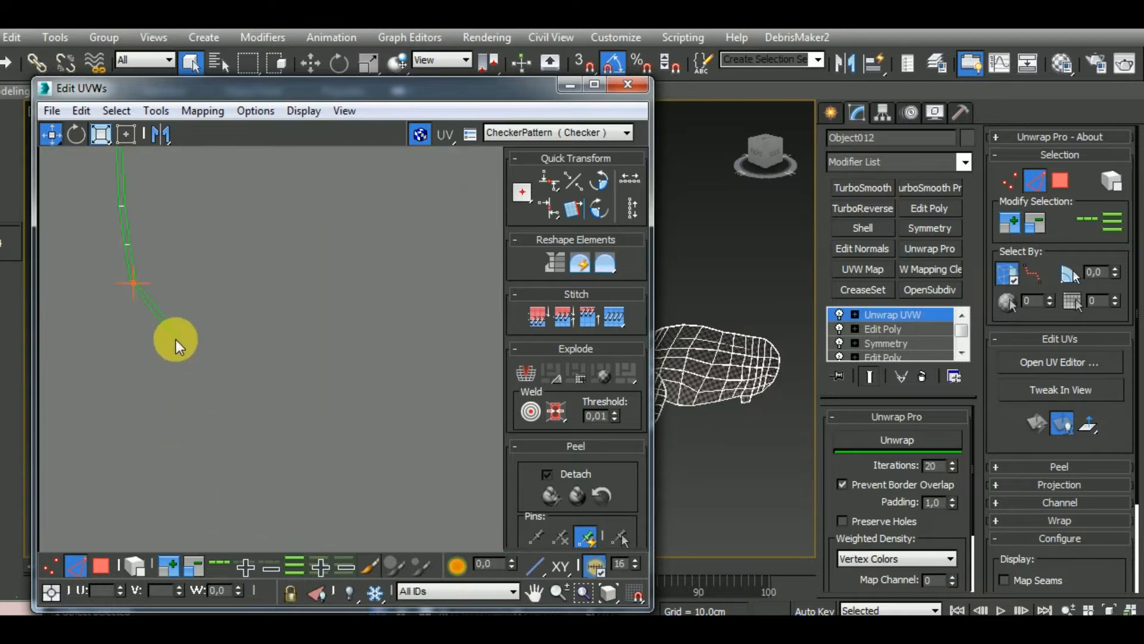
pyautogui.scroll(-4, 233, 401)
pyautogui.scroll(-2, 210, 335)
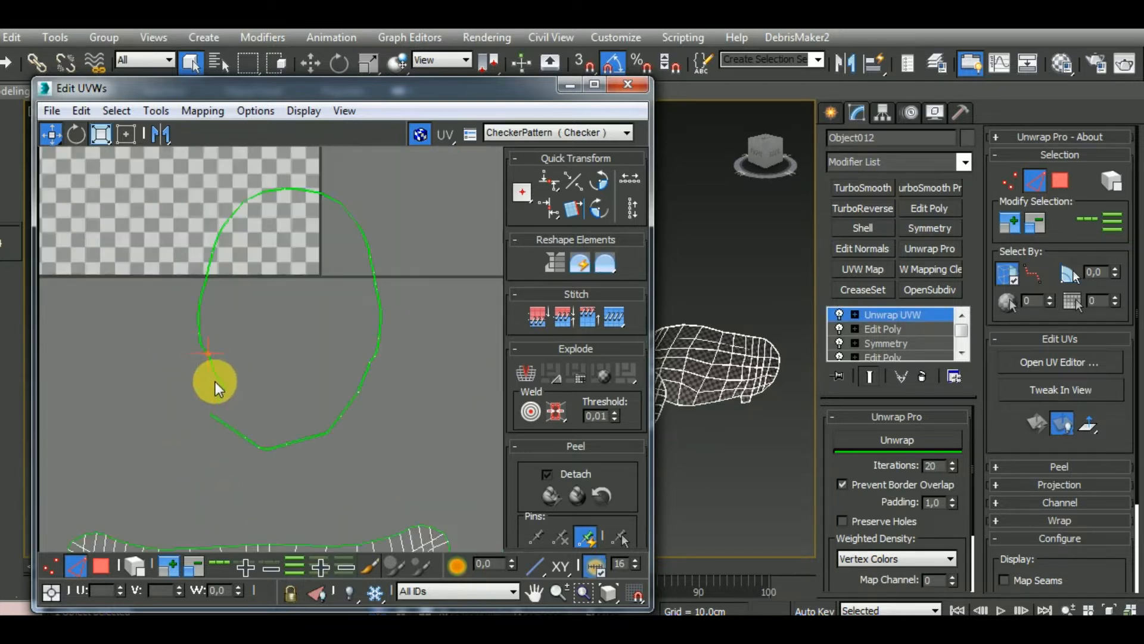
# Stitch the remaining short rim piece onto the open end of the chain, leaving one break in the loop
pyautogui.scroll(5, 217, 383)
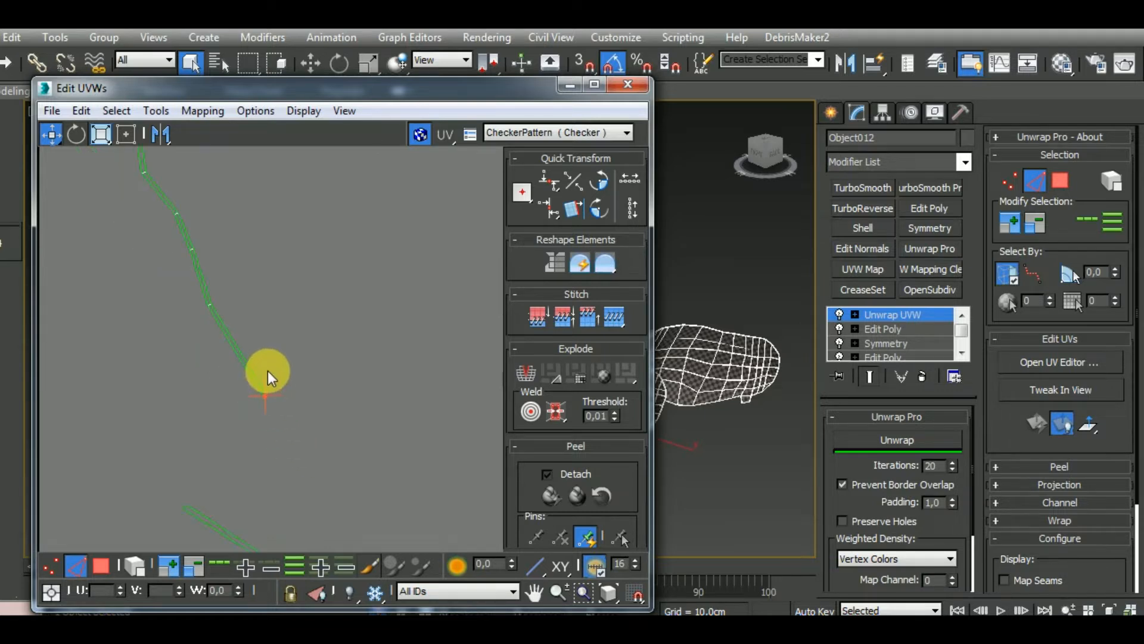
pyautogui.scroll(2, 309, 465)
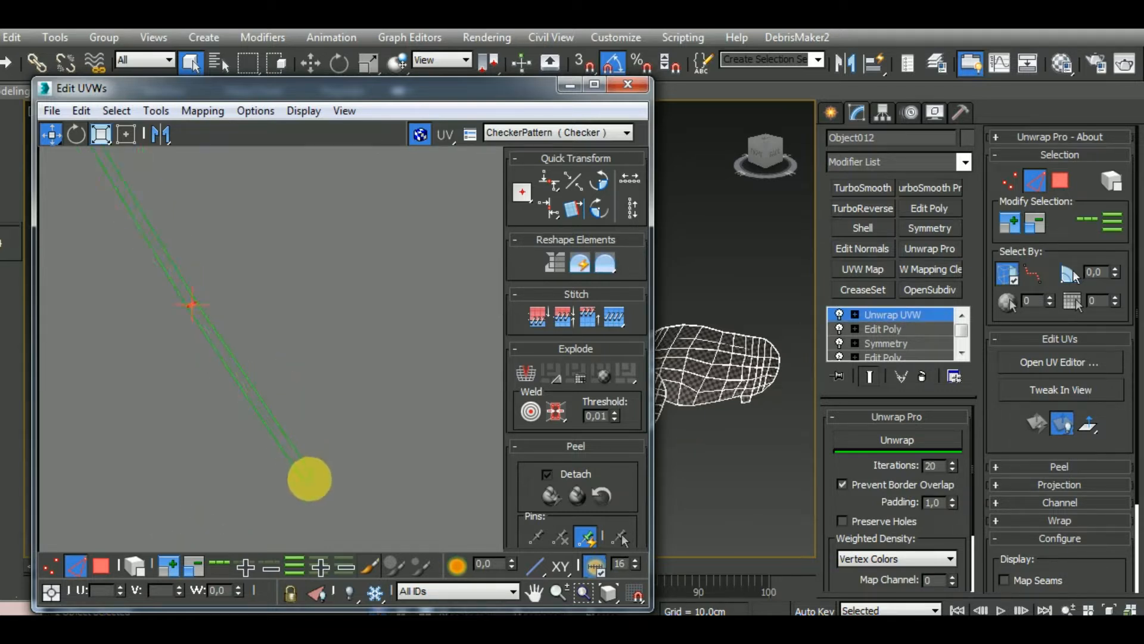
pyautogui.click(312, 481)
pyautogui.scroll(-3, 295, 297)
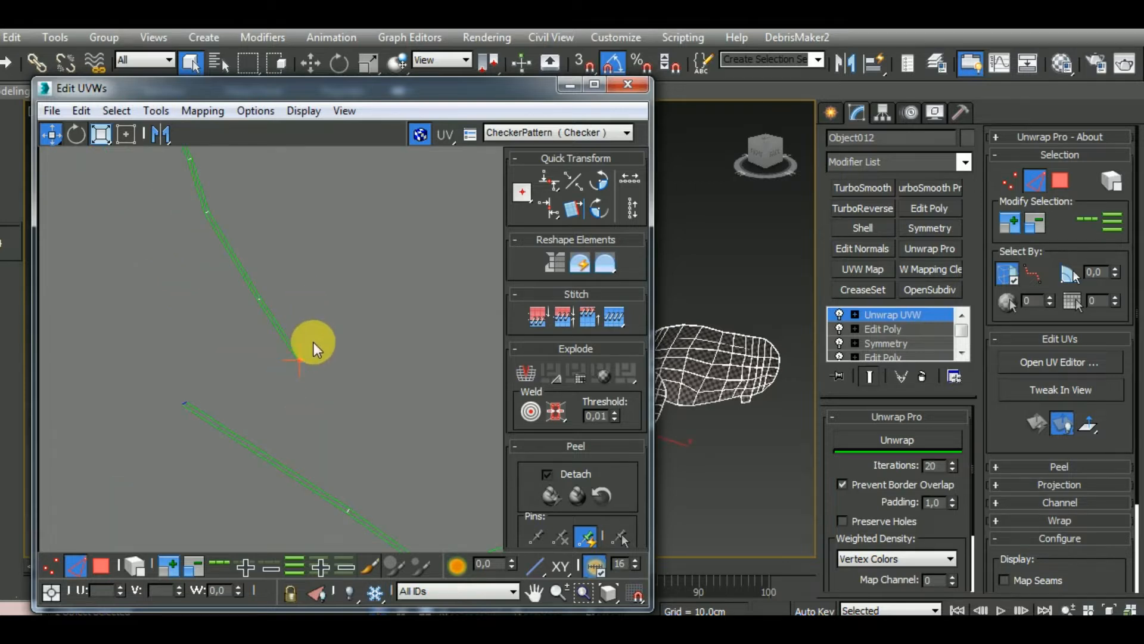
pyautogui.scroll(-4, 313, 342)
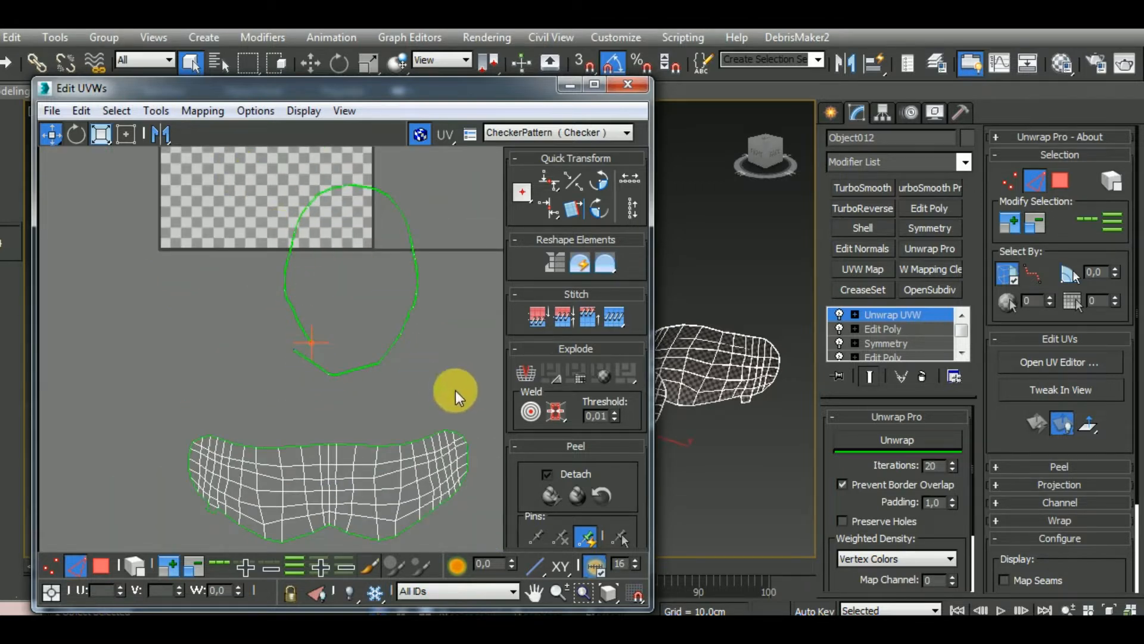
# Select the whole joined rim island, flatten it with Unwrap Pro, and check its checker pattern on the visor edge
pyautogui.hotkey('alt', 'l')
pyautogui.click(899, 448)
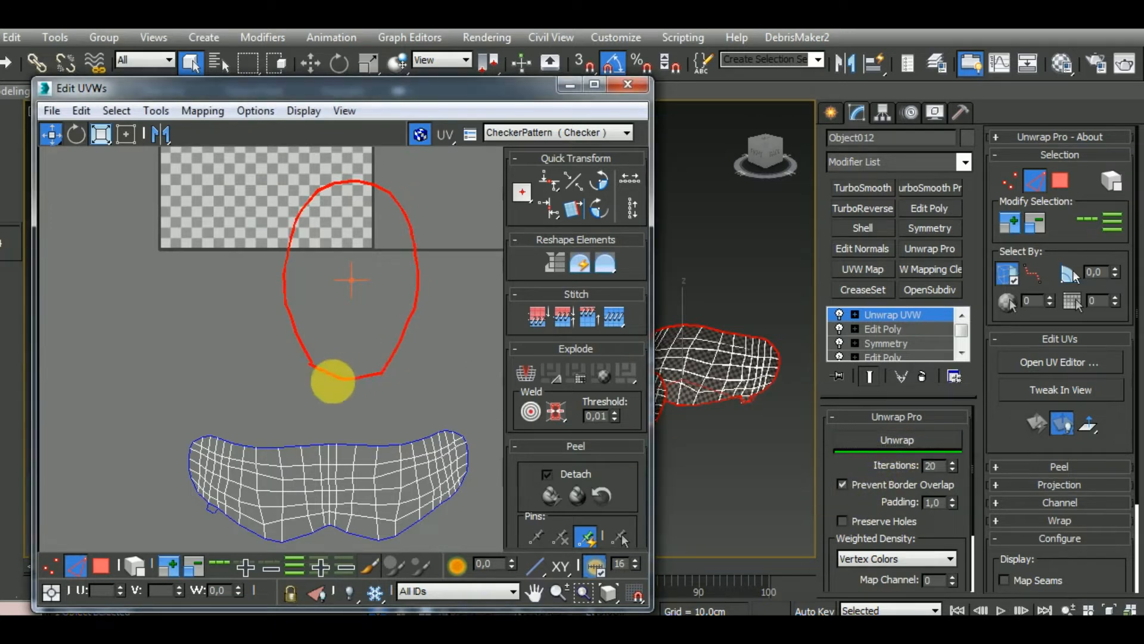
pyautogui.scroll(6, 322, 382)
pyautogui.click(299, 346)
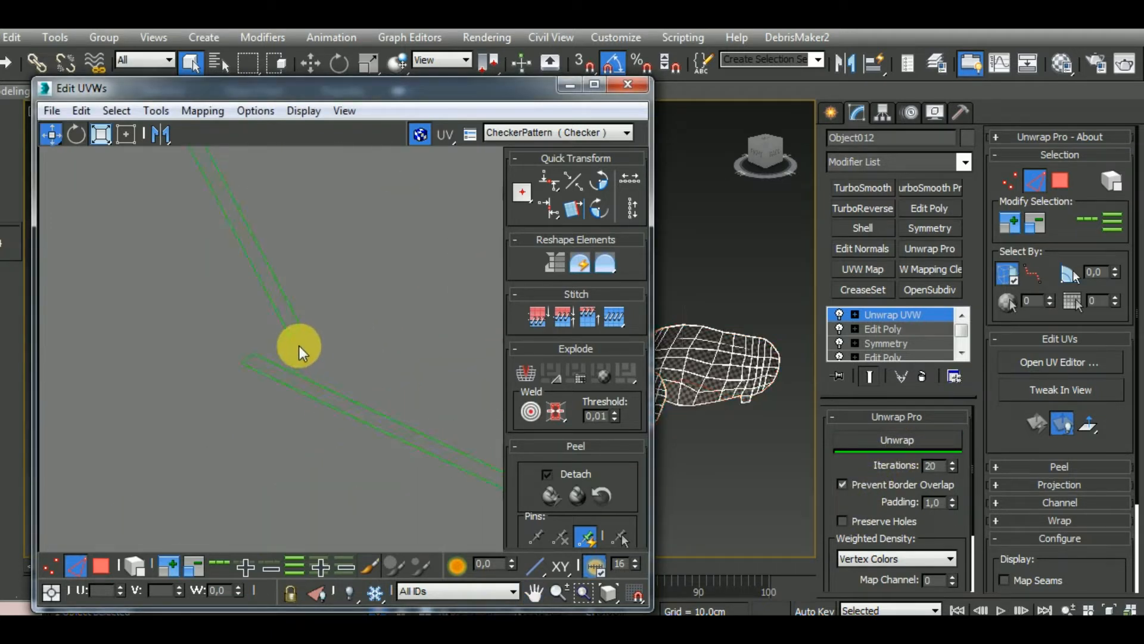
pyautogui.scroll(-6, 302, 385)
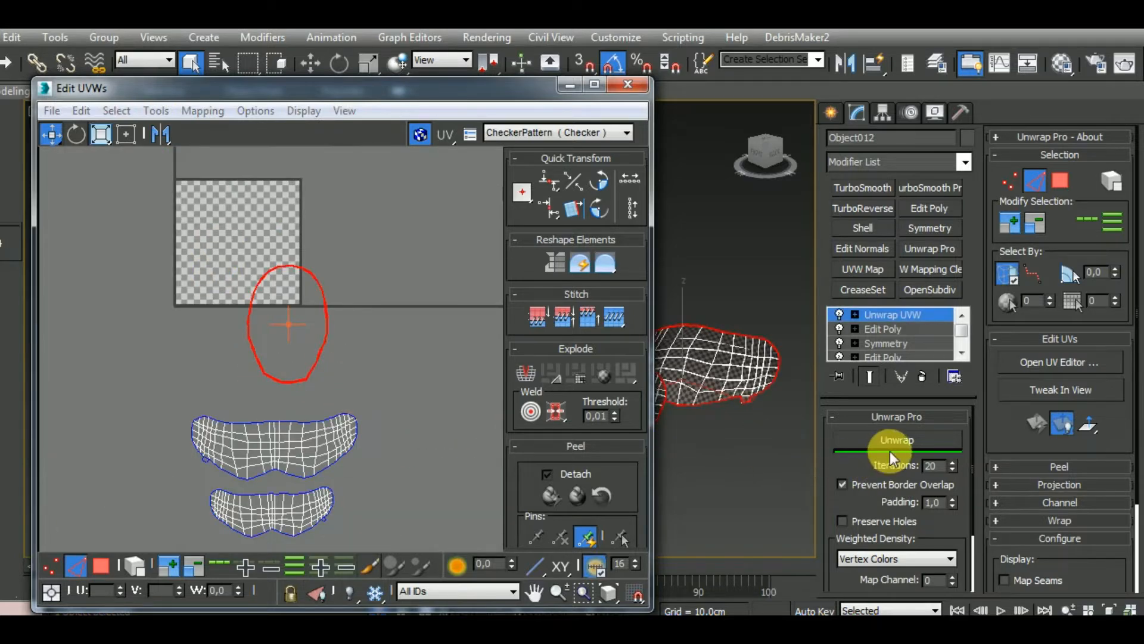
pyautogui.scroll(6, 724, 439)
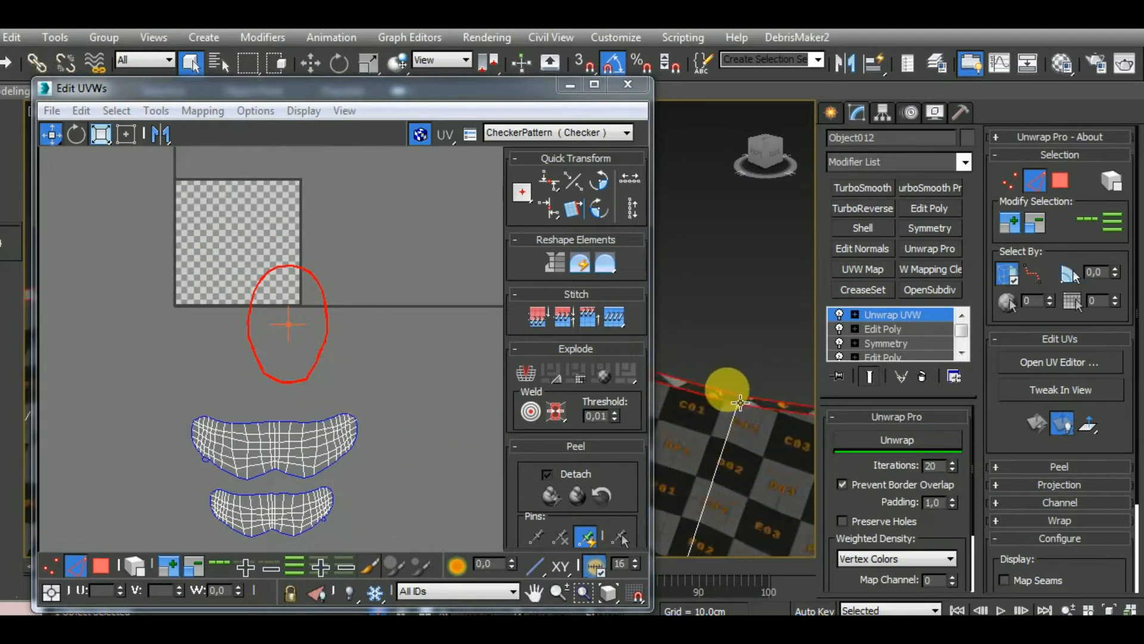
pyautogui.scroll(-2, 741, 403)
pyautogui.scroll(-4, 314, 320)
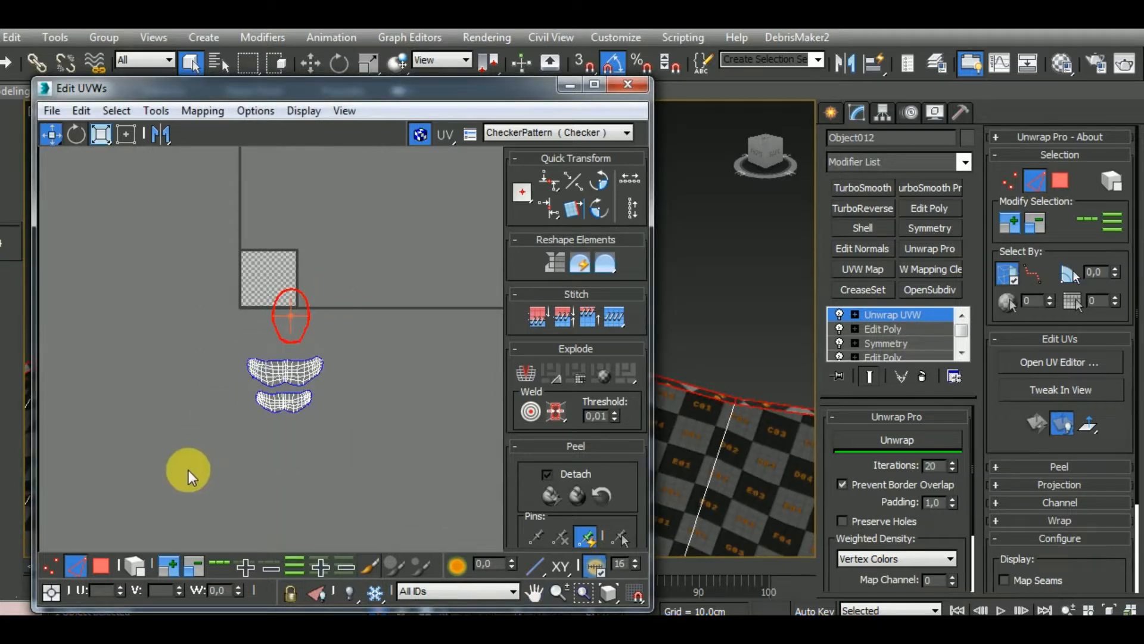
# Rescale and pack all three visor islands with 0.02 padding, place them just below the UV tile, and close the UV editor
pyautogui.hotkey('ctrl', 'a')
pyautogui.moveTo(638, 454); pyautogui.dragTo(629, 260)
pyautogui.click(525, 443)
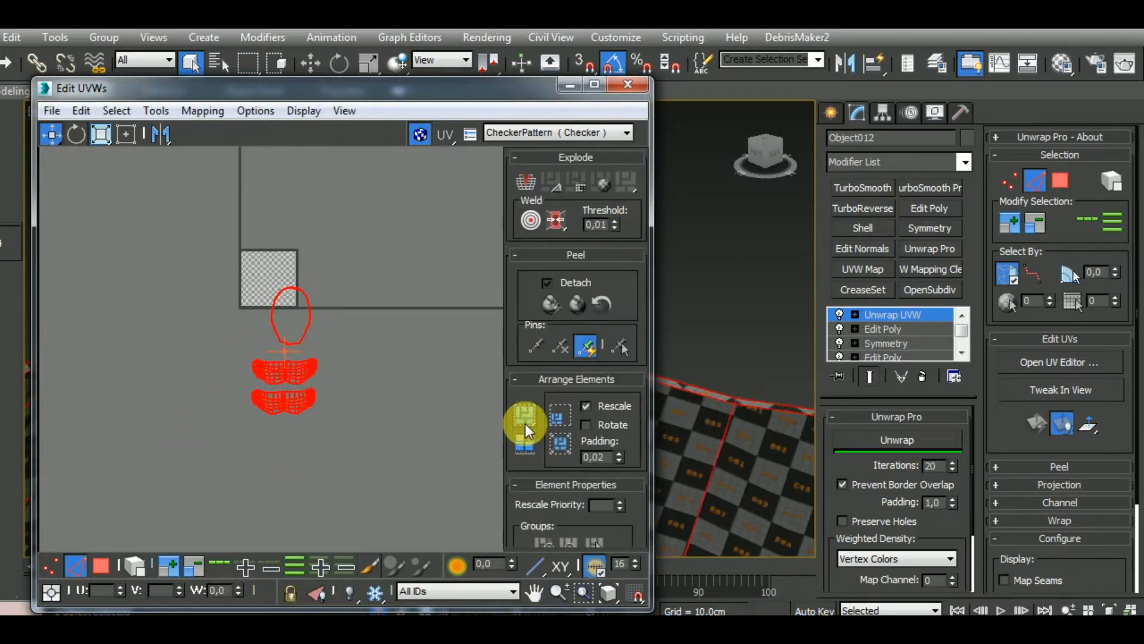
pyautogui.click(524, 421)
pyautogui.moveTo(280, 301); pyautogui.dragTo(274, 345)
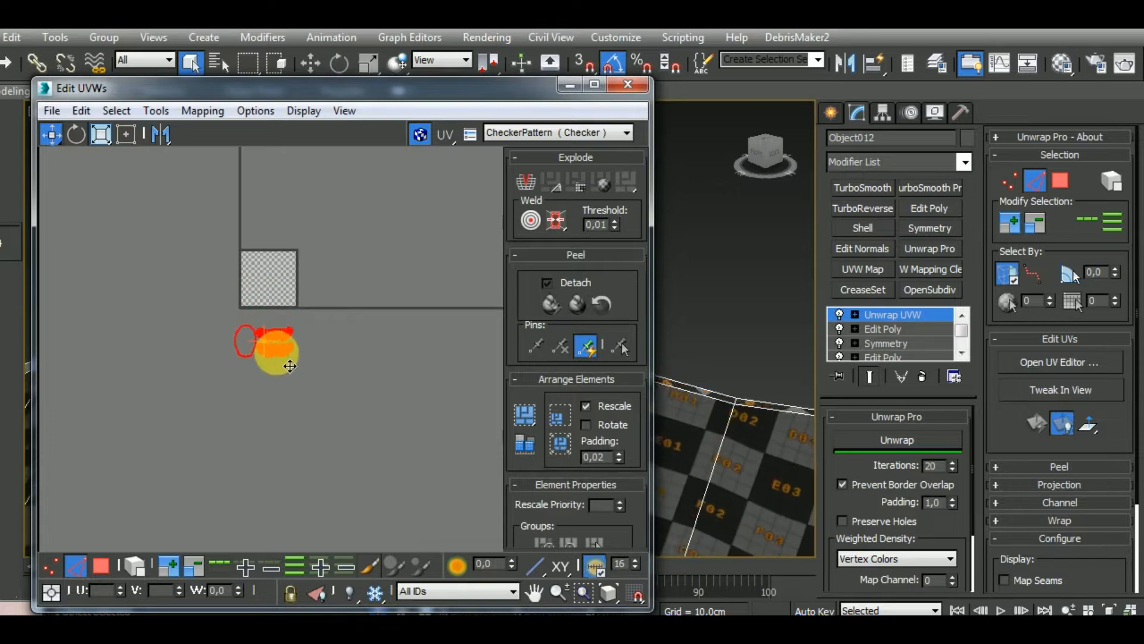
pyautogui.scroll(5, 275, 345)
pyautogui.scroll(-2, 280, 364)
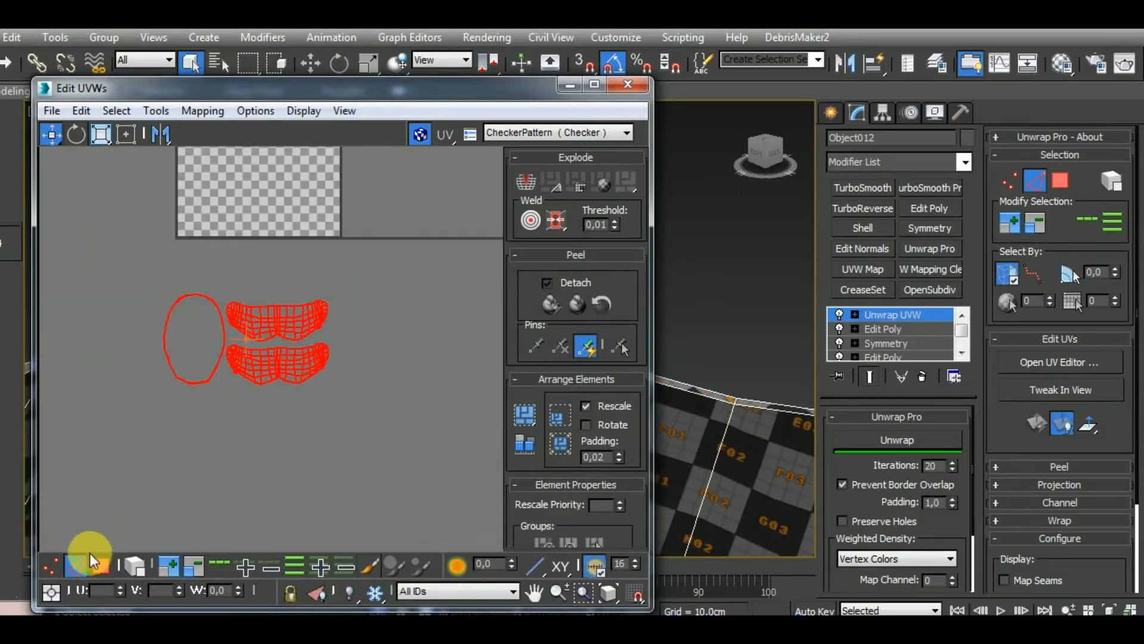
pyautogui.click(76, 564)
pyautogui.click(627, 90)
# Bring the full helmet back into view, select the inner shell (Object009) through the bottom opening, and isolate it
pyautogui.scroll(-6, 566, 235)
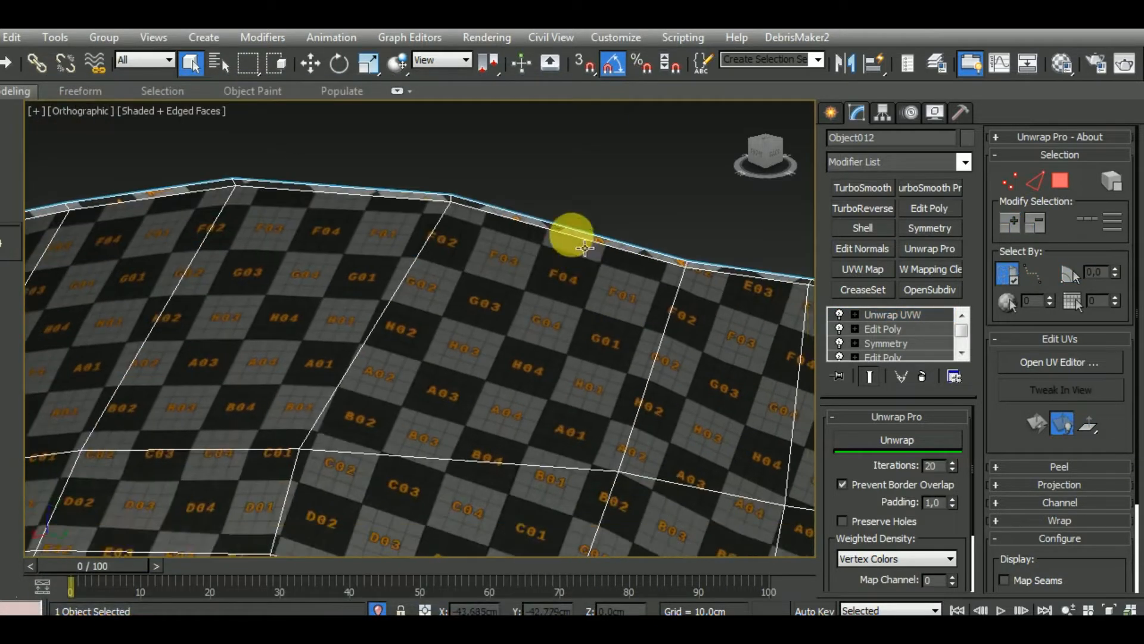
pyautogui.click(380, 610)
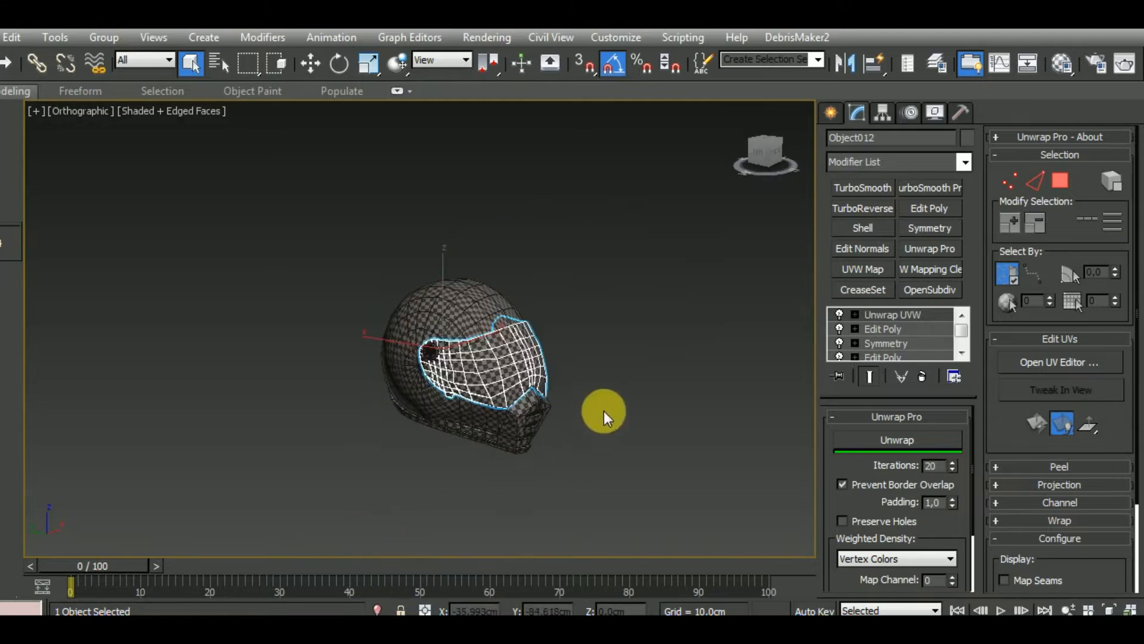
pyautogui.keyDown('alt'); pyautogui.moveTo(605, 416); pyautogui.dragTo(527, 470, button='middle'); pyautogui.keyUp('alt')
pyautogui.click(595, 429)
pyautogui.scroll(5, 523, 370)
pyautogui.scroll(2, 513, 354)
pyautogui.scroll(-5, 513, 355)
pyautogui.click(505, 479)
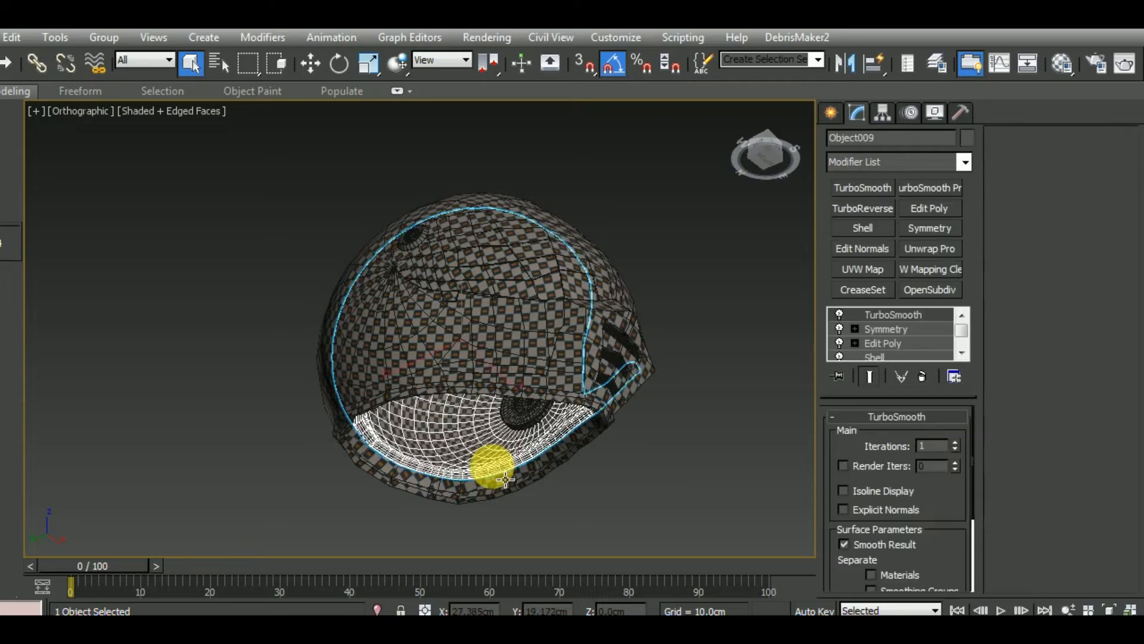
pyautogui.keyDown('alt'); pyautogui.moveTo(381, 609); pyautogui.dragTo(638, 523, button='middle'); pyautogui.keyUp('alt')
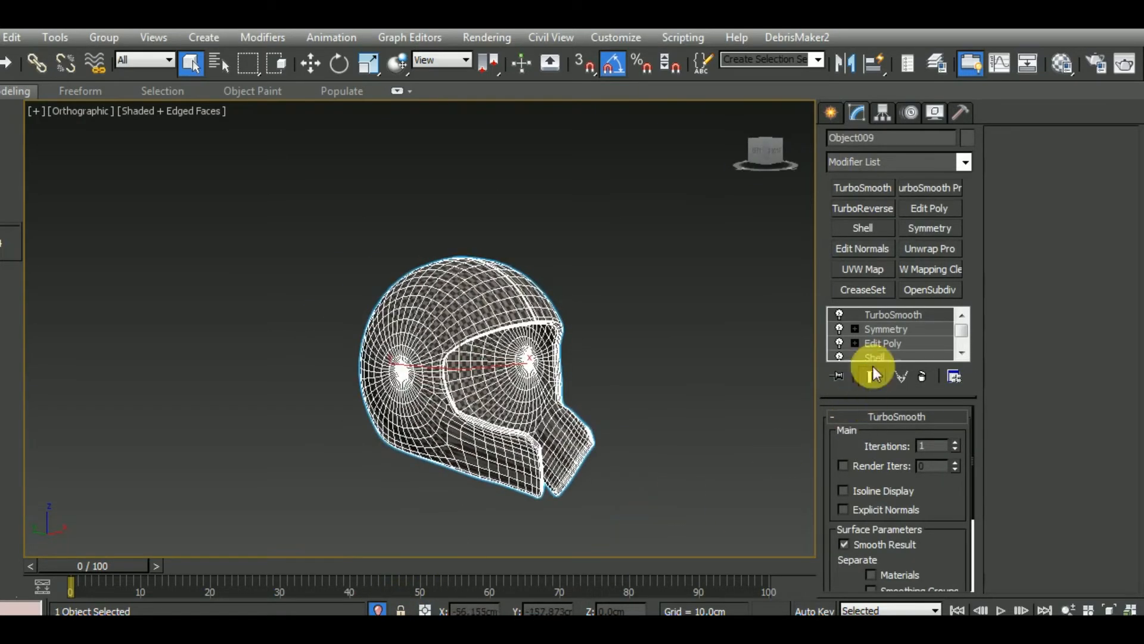
# Delete the TurboSmooth modifier from the inner shell and add an Edit Poly modifier above Symmetry
pyautogui.rightClick(899, 314)
pyautogui.click(949, 292)
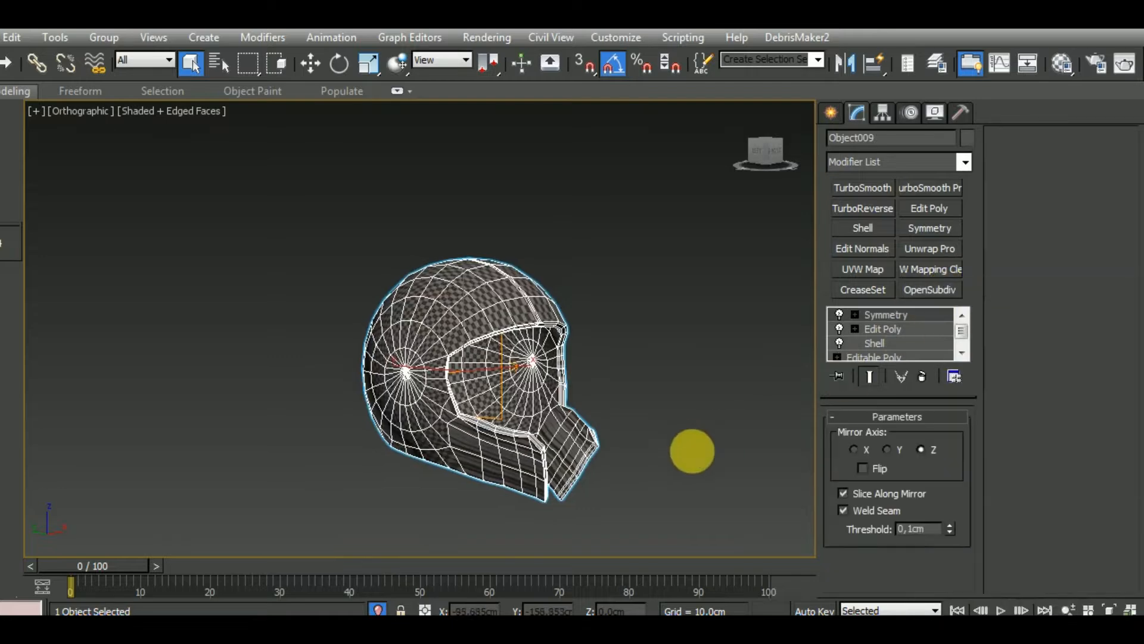
pyautogui.keyDown('alt'); pyautogui.moveTo(690, 453); pyautogui.dragTo(684, 465, button='middle'); pyautogui.keyUp('alt')
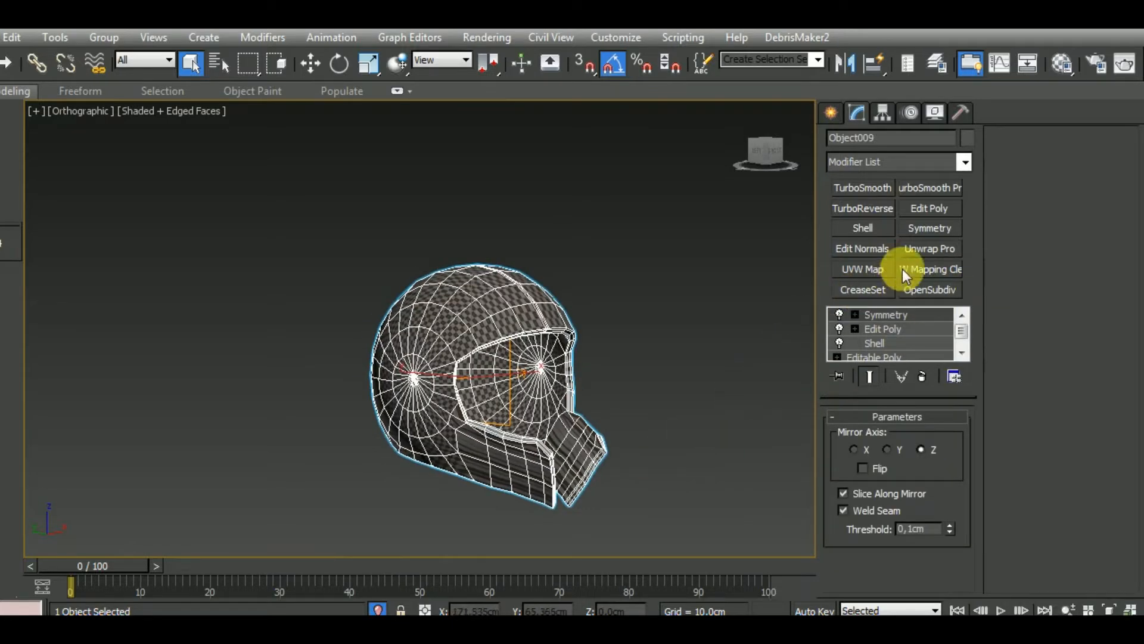
pyautogui.click(931, 218)
# Remove the support edge loops flanking the inner shell's centre line
pyautogui.scroll(4, 542, 309)
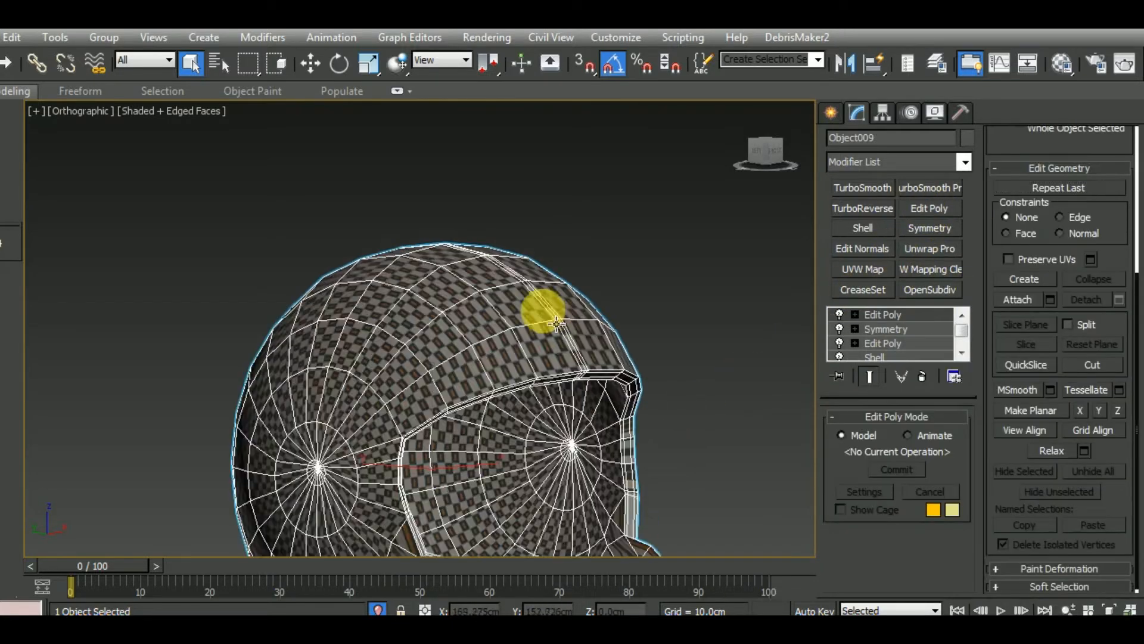
pyautogui.press('2')
pyautogui.doubleClick(608, 325)
pyautogui.scroll(4, 566, 341)
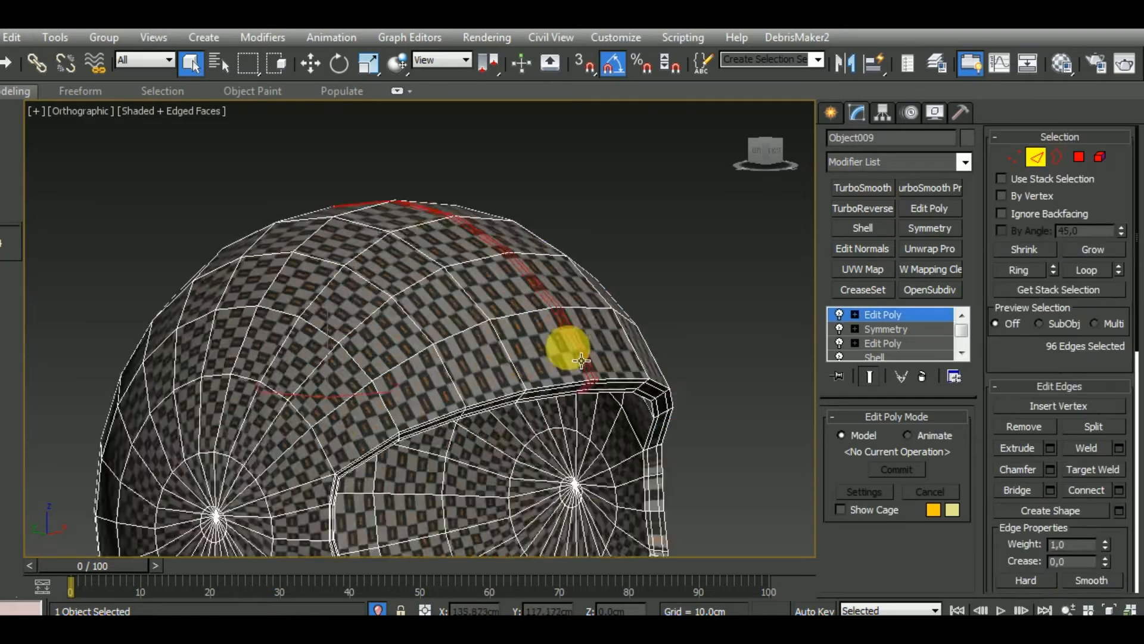
pyautogui.click(598, 380)
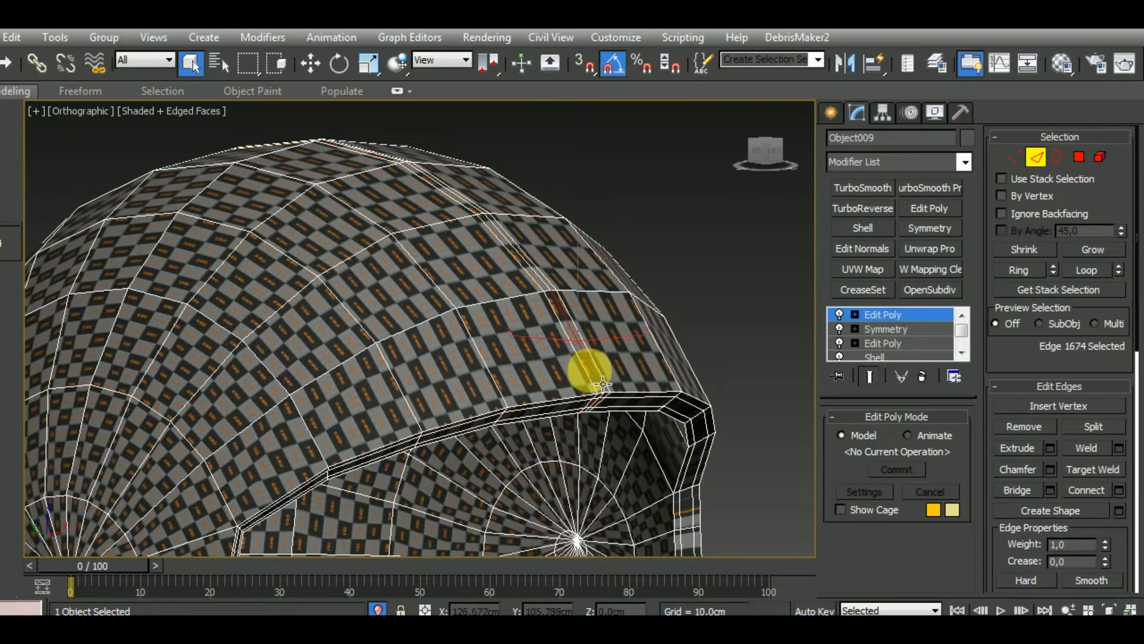
pyautogui.doubleClick(600, 383)
pyautogui.keyDown('ctrl'); pyautogui.click(619, 392); pyautogui.keyUp('ctrl')
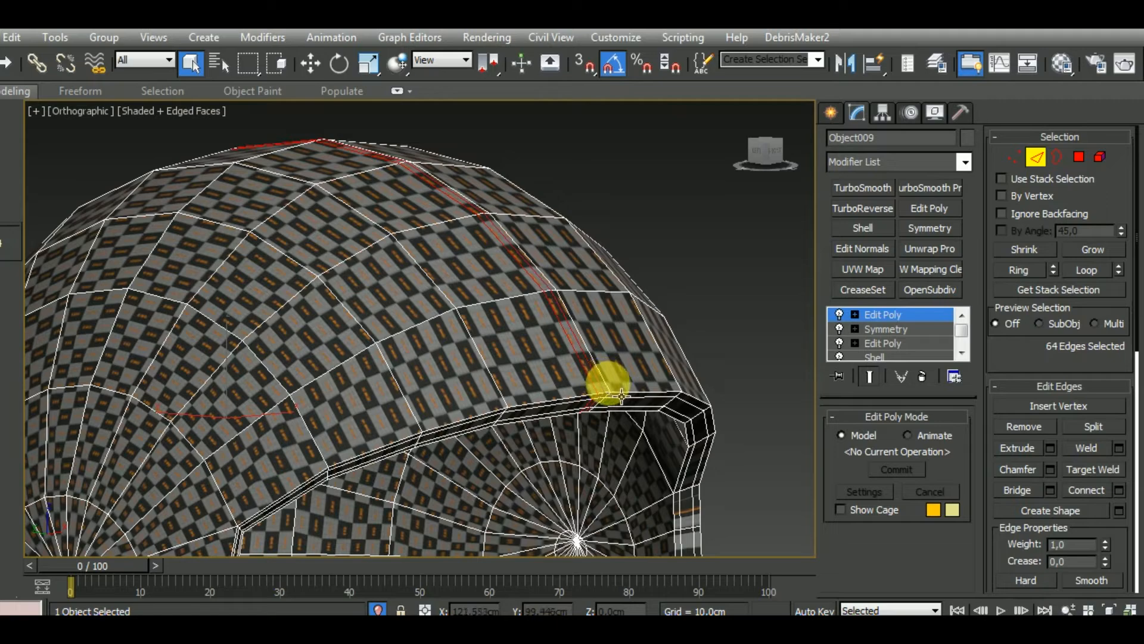
pyautogui.keyDown('ctrl'); pyautogui.doubleClick(605, 383); pyautogui.keyUp('ctrl')
pyautogui.scroll(-3, 605, 383)
pyautogui.keyDown('alt'); pyautogui.moveTo(605, 384); pyautogui.dragTo(593, 363, button='middle'); pyautogui.keyUp('alt')
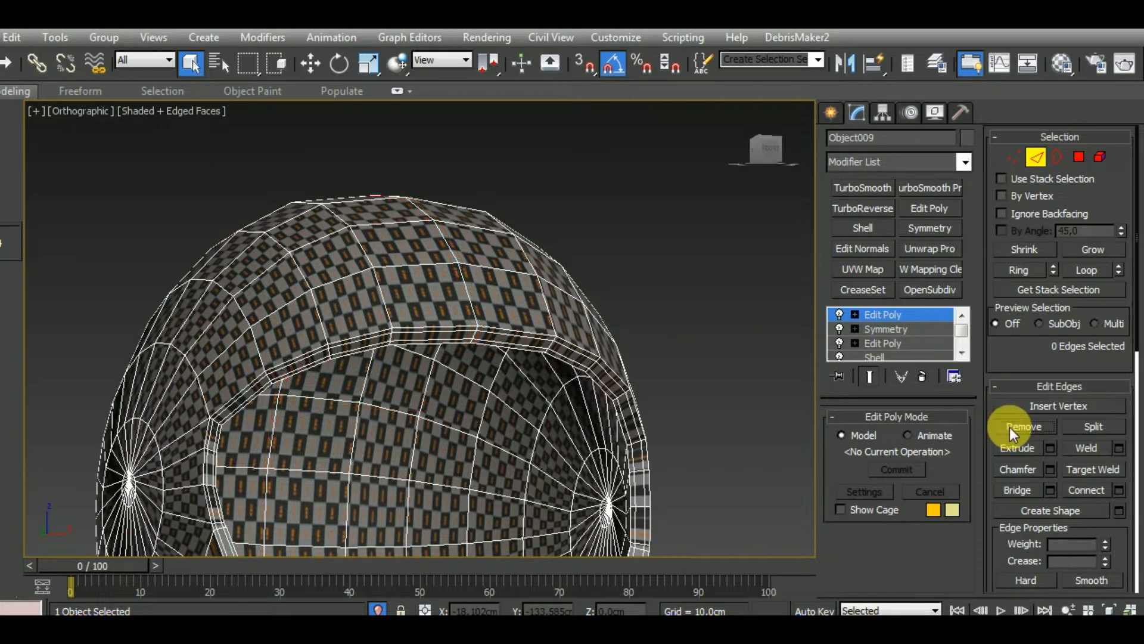
# Remove the support edge loops running around the rim of the inner shell's openings
pyautogui.keyDown('alt'); pyautogui.moveTo(581, 424); pyautogui.dragTo(538, 362, button='middle'); pyautogui.keyUp('alt')
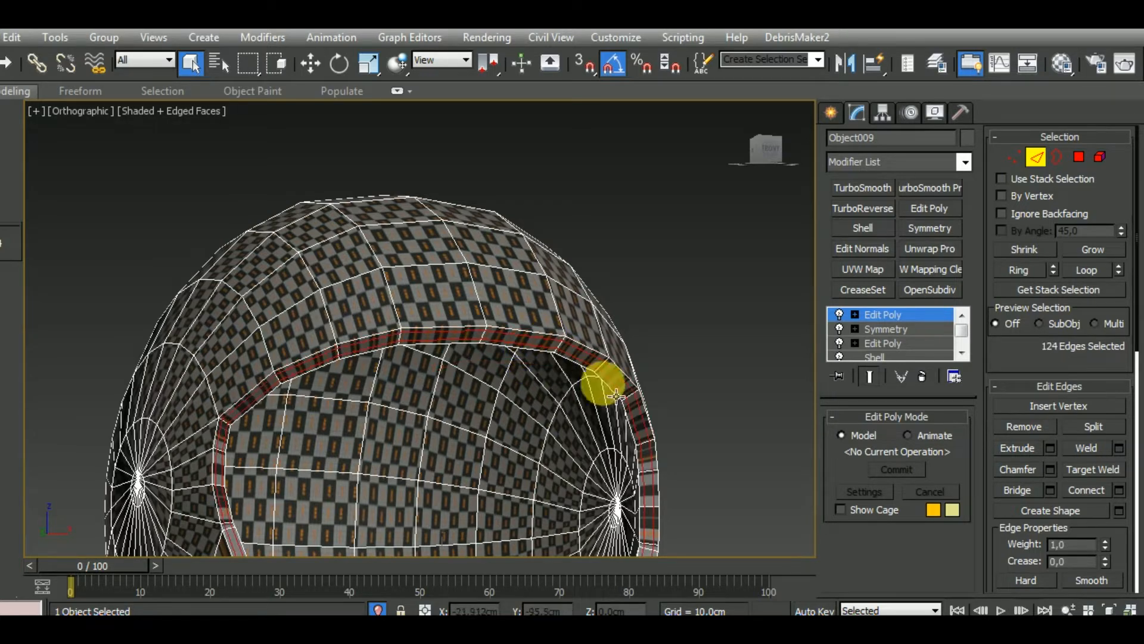
pyautogui.moveTo(625, 397); pyautogui.dragTo(631, 252, button='middle')
pyautogui.scroll(-2, 630, 251)
pyautogui.keyDown('alt'); pyautogui.moveTo(698, 371); pyautogui.dragTo(698, 391, button='middle'); pyautogui.keyUp('alt')
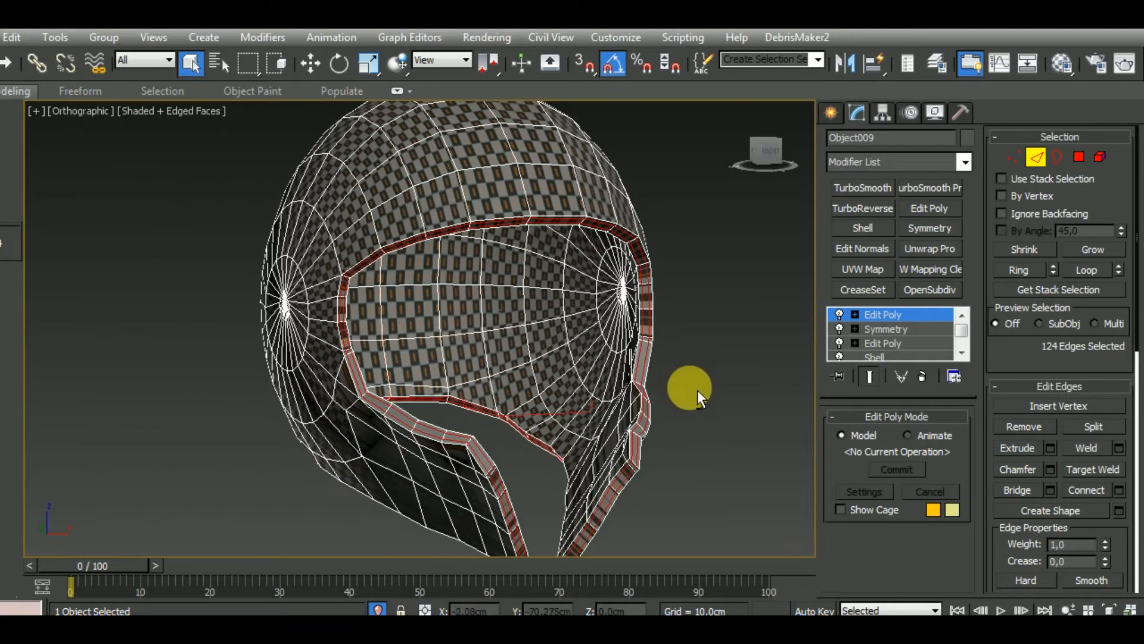
pyautogui.click(1016, 429)
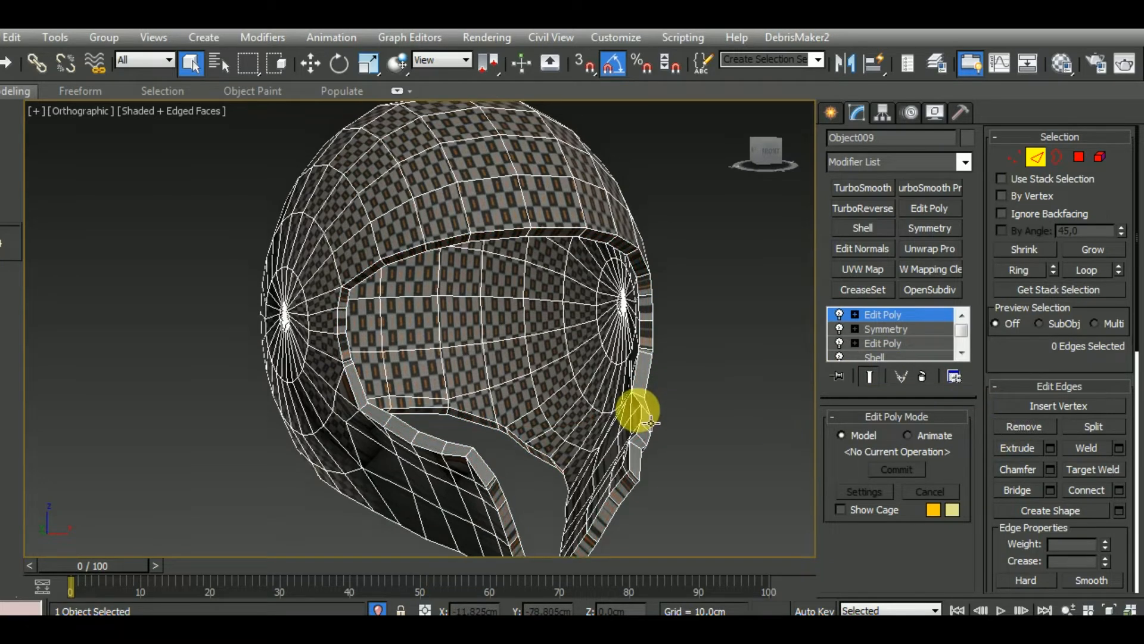
# Remove the small support edge ring around the pole on the shell's outer side
pyautogui.keyDown('alt'); pyautogui.moveTo(637, 417); pyautogui.dragTo(554, 395, button='middle'); pyautogui.keyUp('alt')
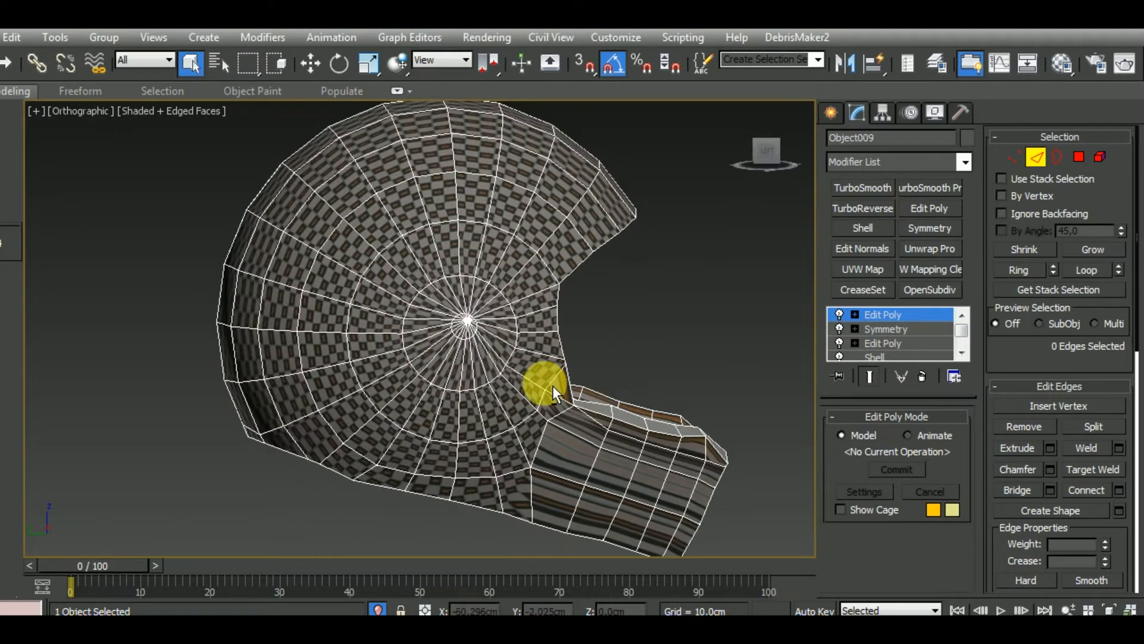
pyautogui.scroll(4, 477, 356)
pyautogui.doubleClick(476, 356)
pyautogui.scroll(3, 474, 356)
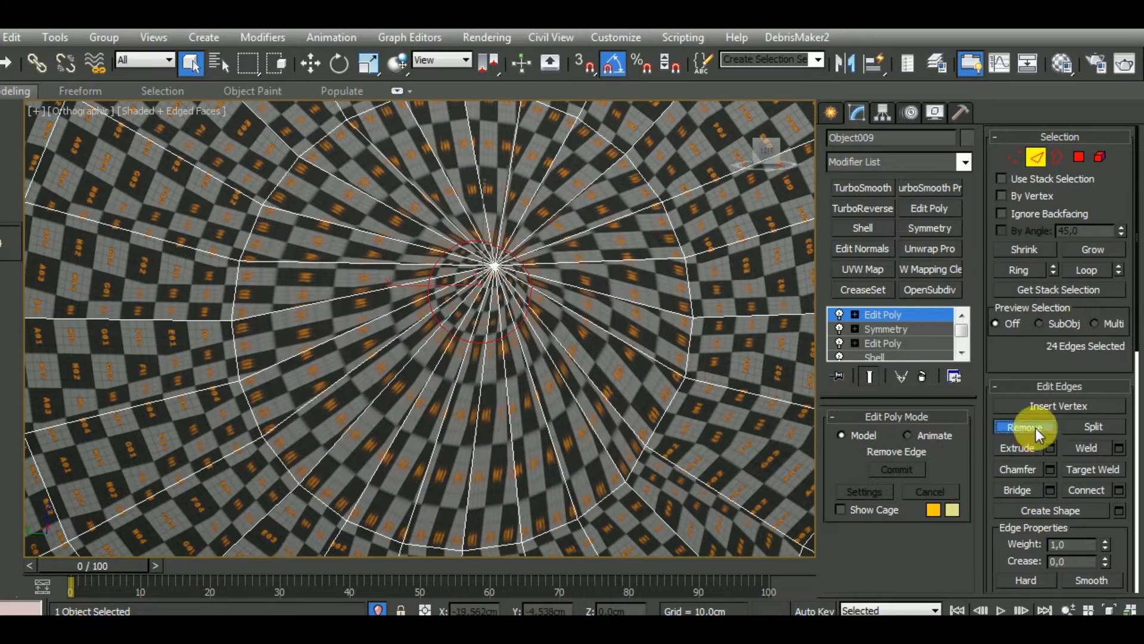
pyautogui.scroll(-8, 513, 358)
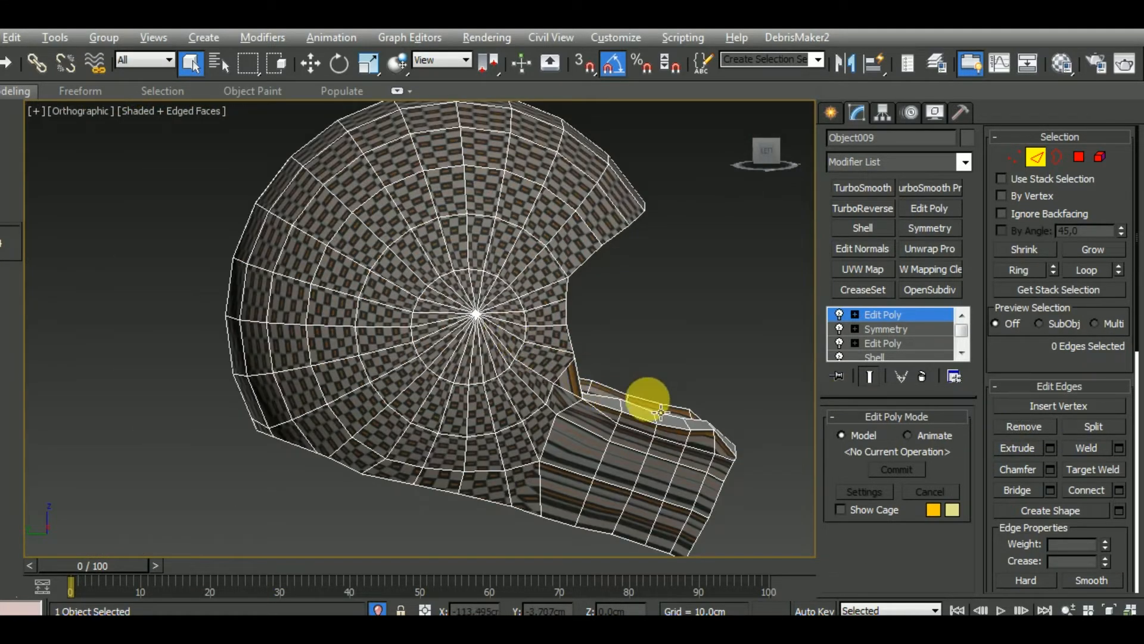
# Remove the small support rings around one pole inside the shell and around the outer pole on the opposite side
pyautogui.keyDown('alt'); pyautogui.moveTo(661, 411); pyautogui.dragTo(409, 401, button='middle'); pyautogui.keyUp('alt')
pyautogui.scroll(5, 377, 313)
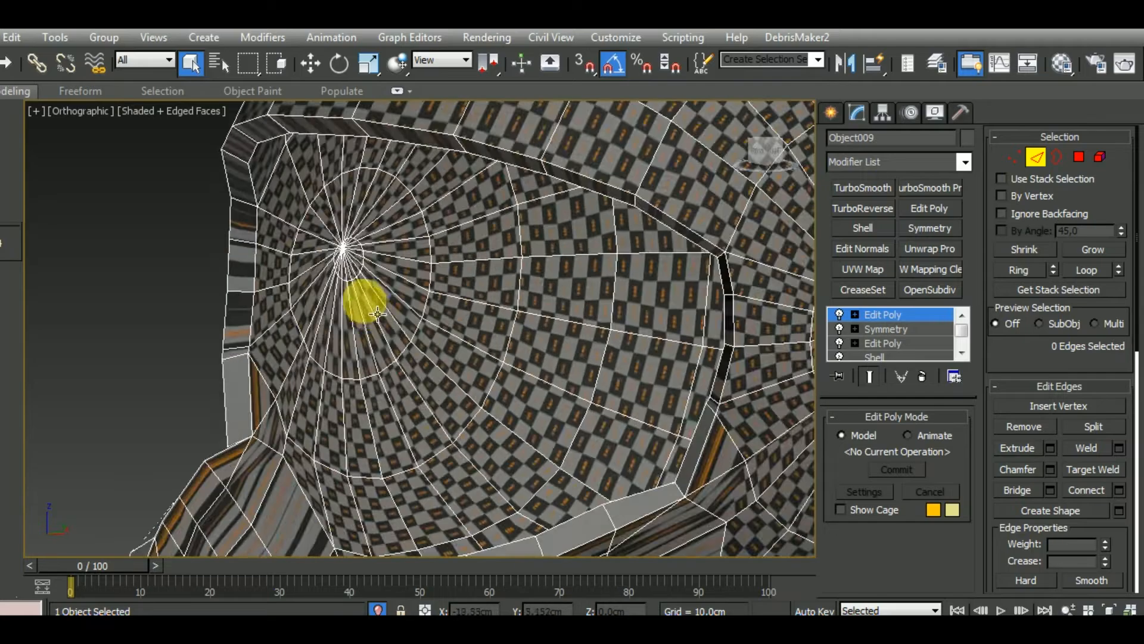
pyautogui.scroll(2, 377, 313)
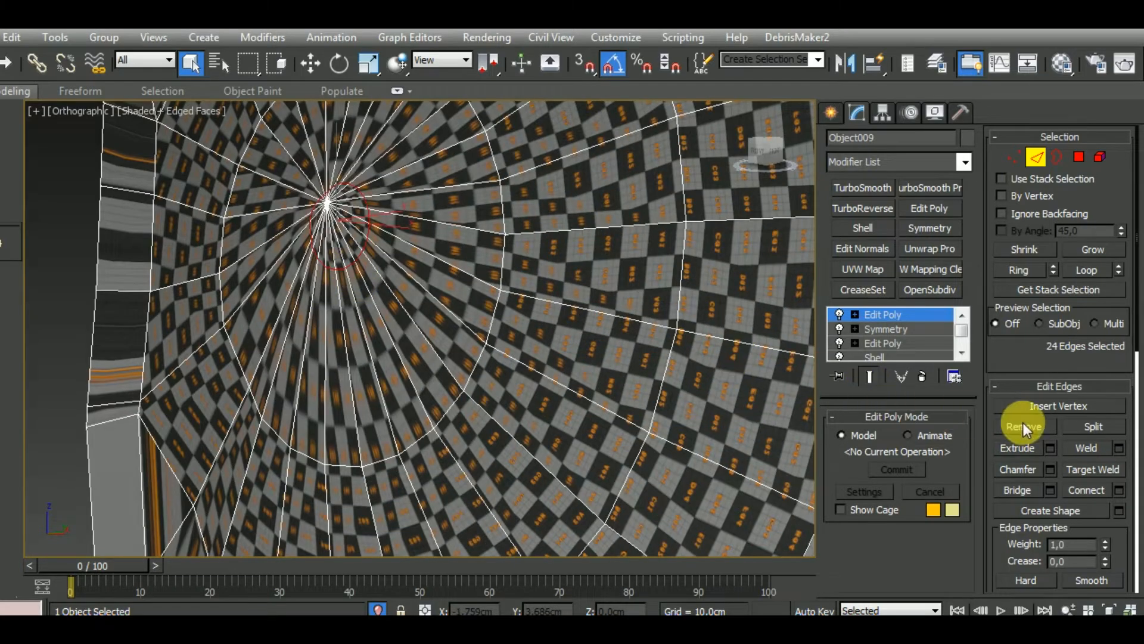
pyautogui.click(1024, 426)
pyautogui.scroll(-6, 537, 388)
pyautogui.scroll(6, 694, 370)
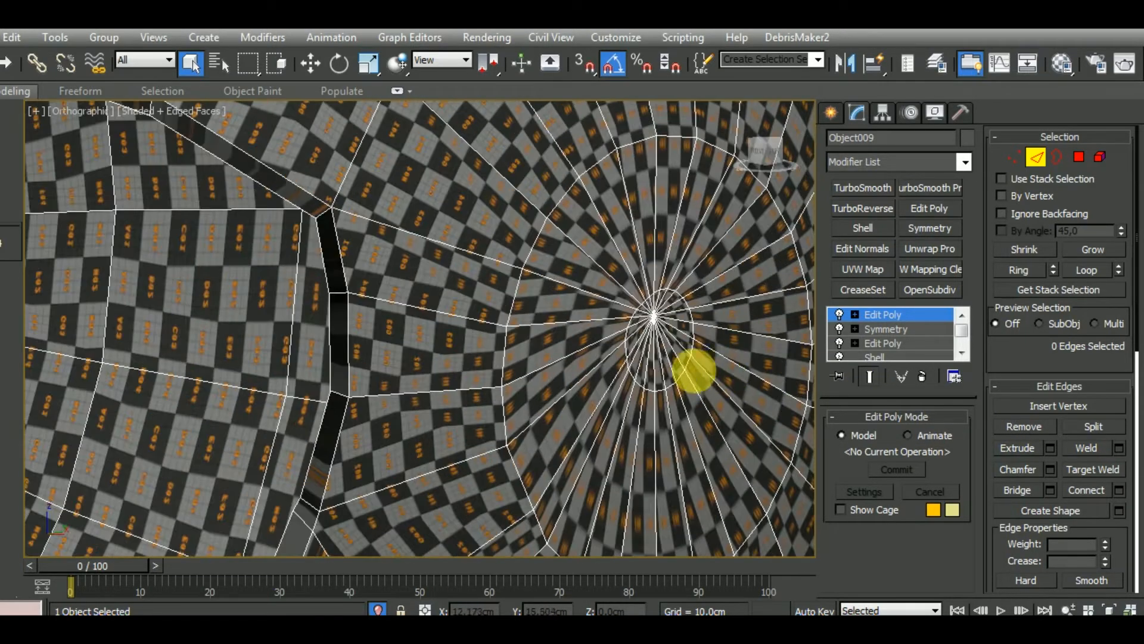
pyautogui.click(1023, 426)
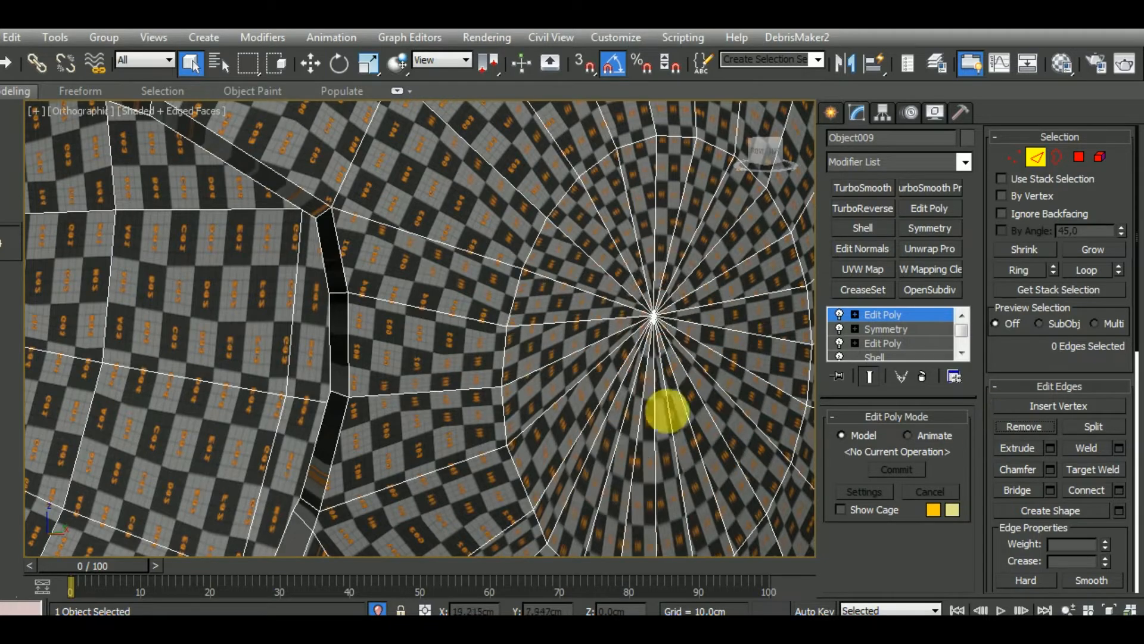
# Remove the last small support ring around the remaining pole on the shell's inside surface
pyautogui.scroll(-6, 596, 357)
pyautogui.scroll(6, 518, 322)
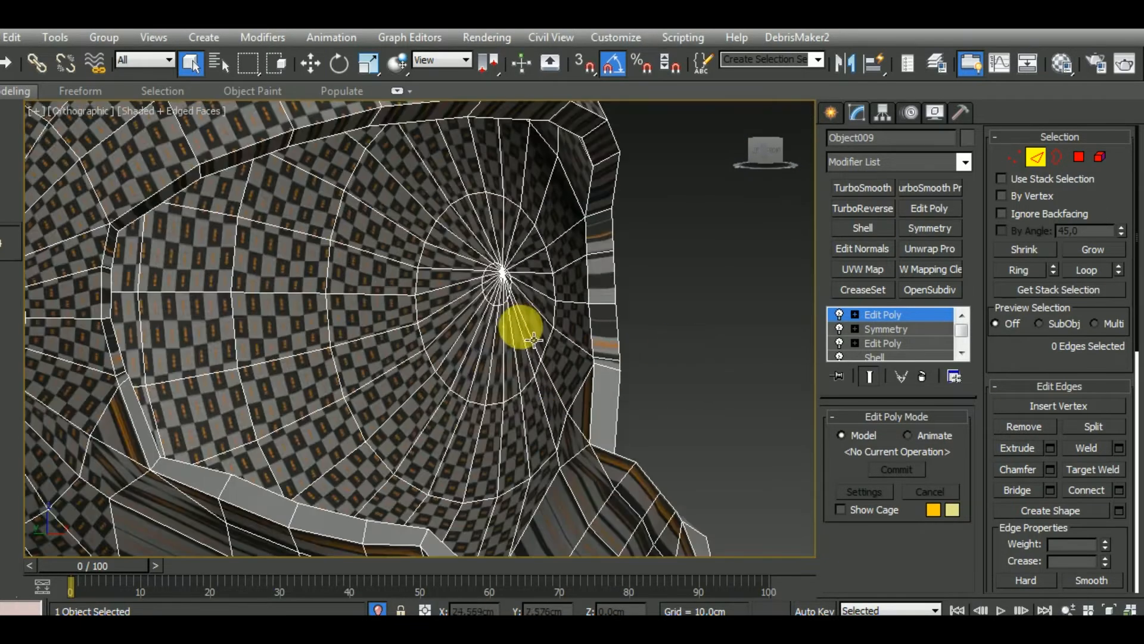
pyautogui.doubleClick(494, 312)
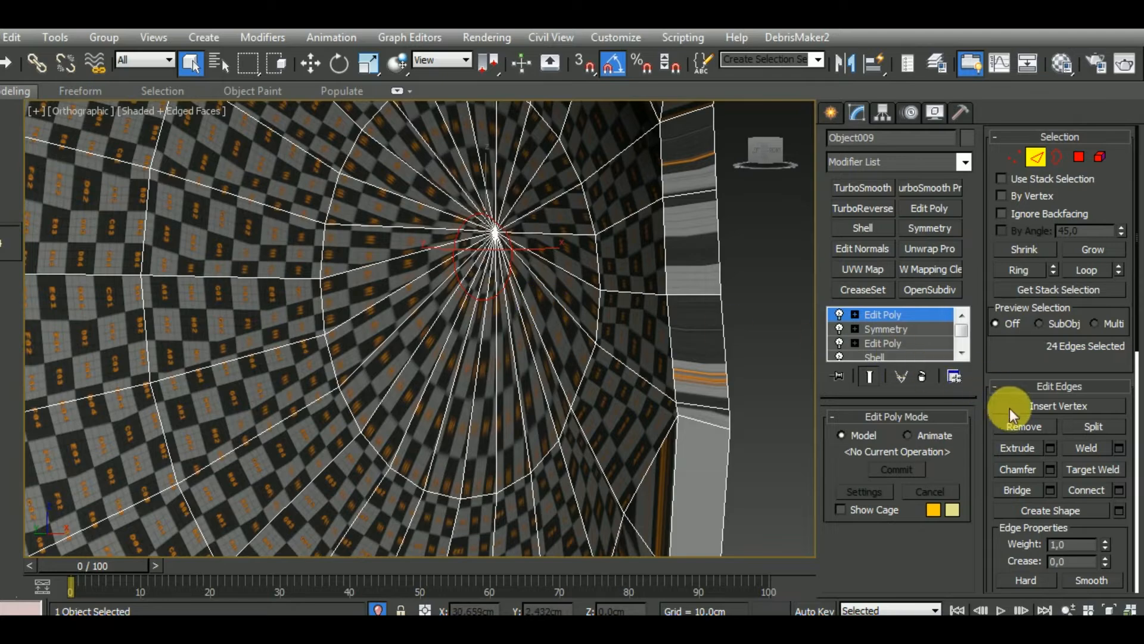
pyautogui.click(1023, 426)
pyautogui.scroll(-6, 524, 340)
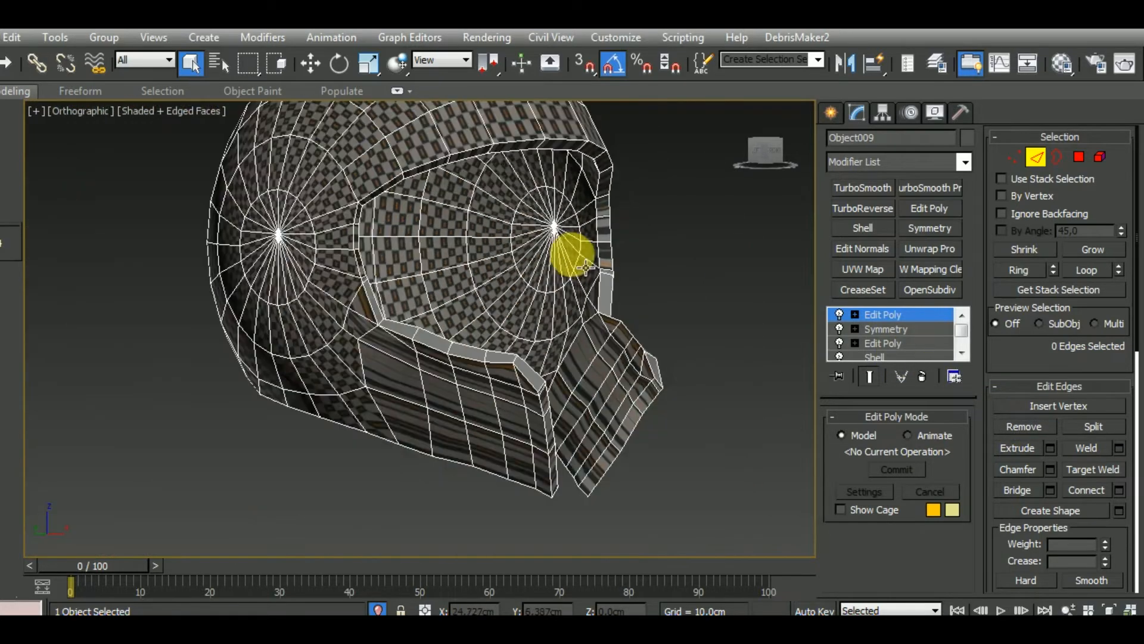
# Add an Unwrap UVW modifier above the Edit Poly on the inner shell and open its UV editor
pyautogui.keyDown('alt'); pyautogui.moveTo(577, 343); pyautogui.dragTo(656, 292, button='middle'); pyautogui.keyUp('alt')
pyautogui.scroll(3, 638, 354)
pyautogui.scroll(-2, 638, 354)
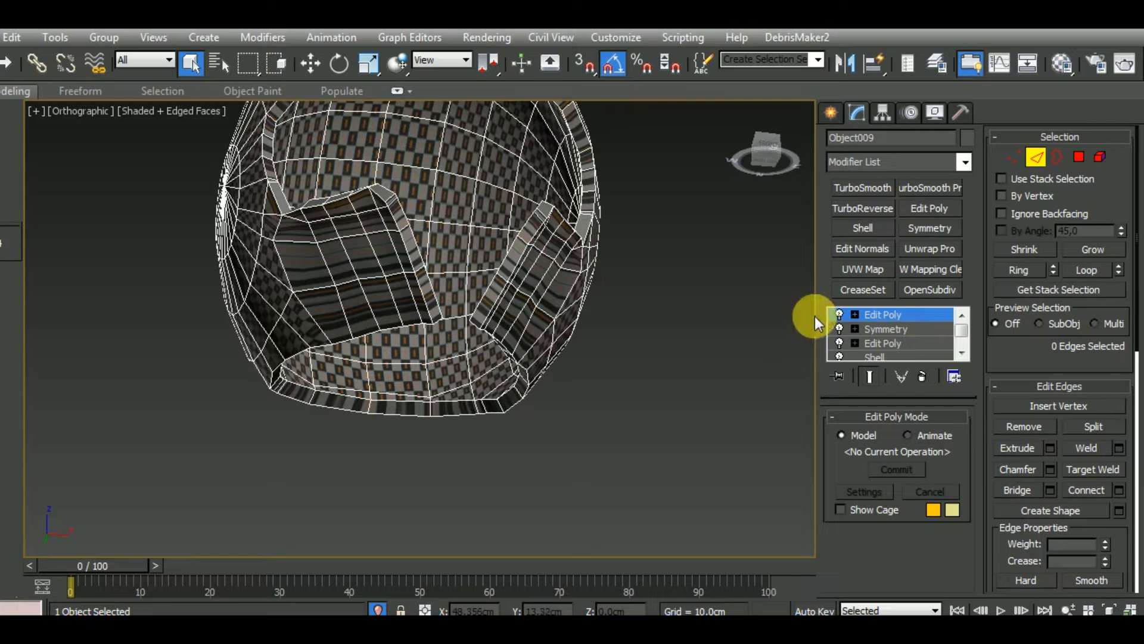
pyautogui.click(874, 314)
pyautogui.click(915, 257)
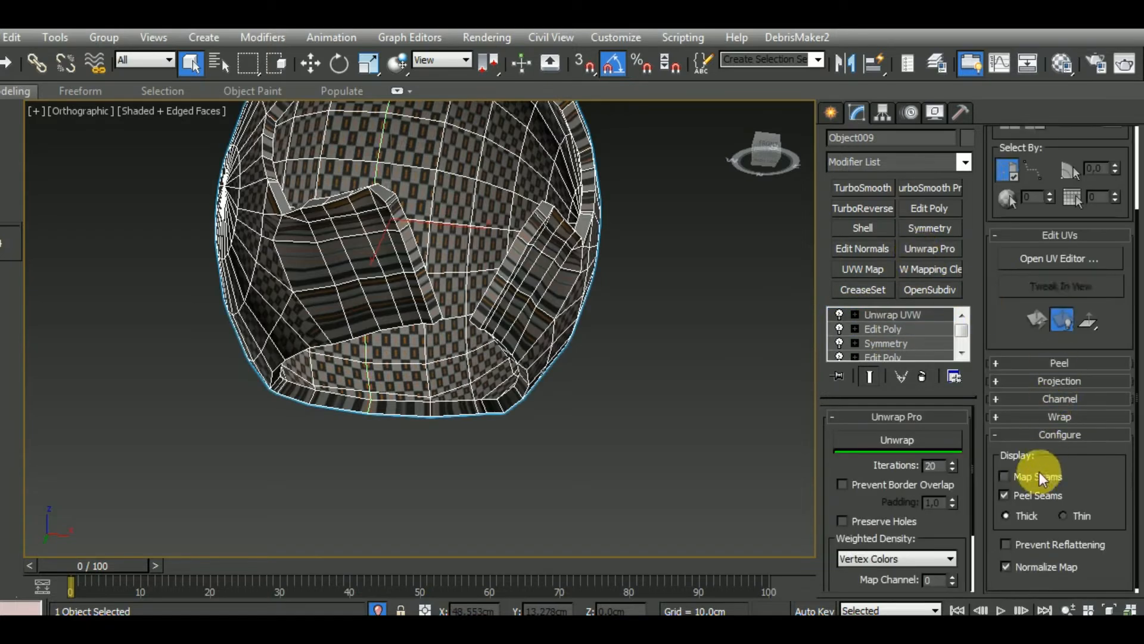
pyautogui.click(1084, 260)
pyautogui.keyDown('alt'); pyautogui.moveTo(692, 358); pyautogui.dragTo(741, 463, button='middle'); pyautogui.keyUp('alt')
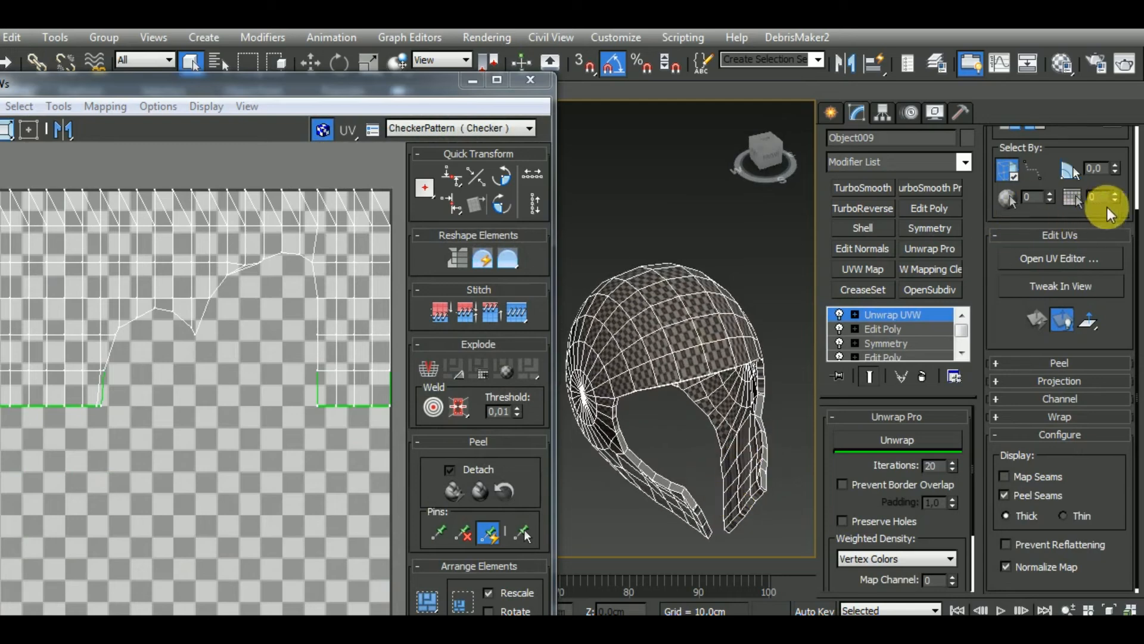
# Select polygons on the shell's forehead and grow the polygon selection over the outer surface
pyautogui.scroll(3, 1053, 215)
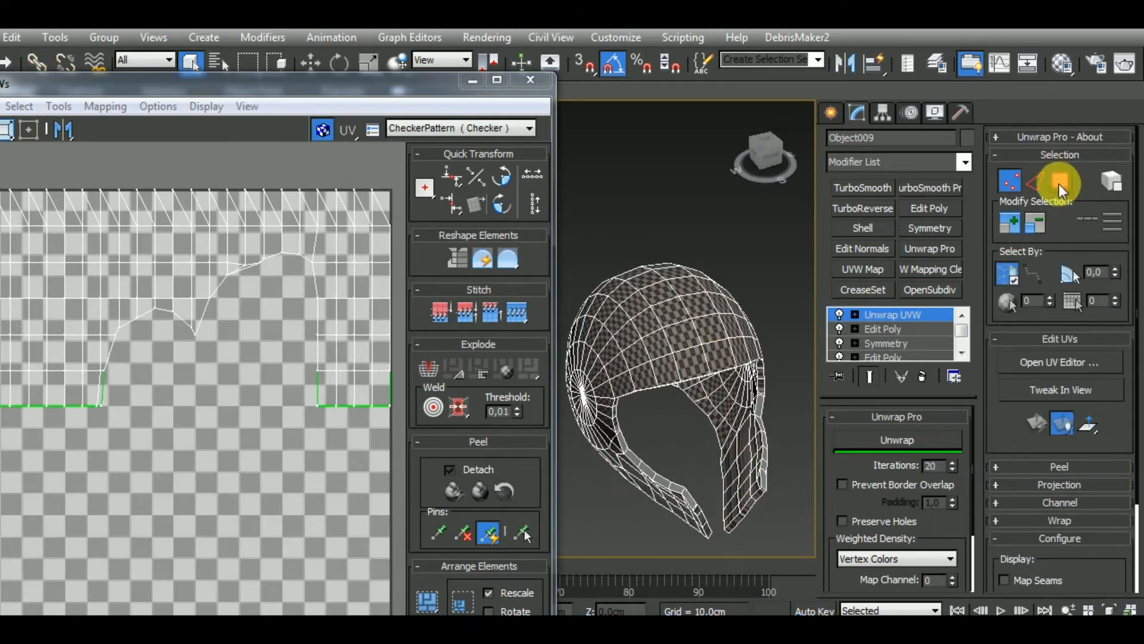
pyautogui.click(1060, 182)
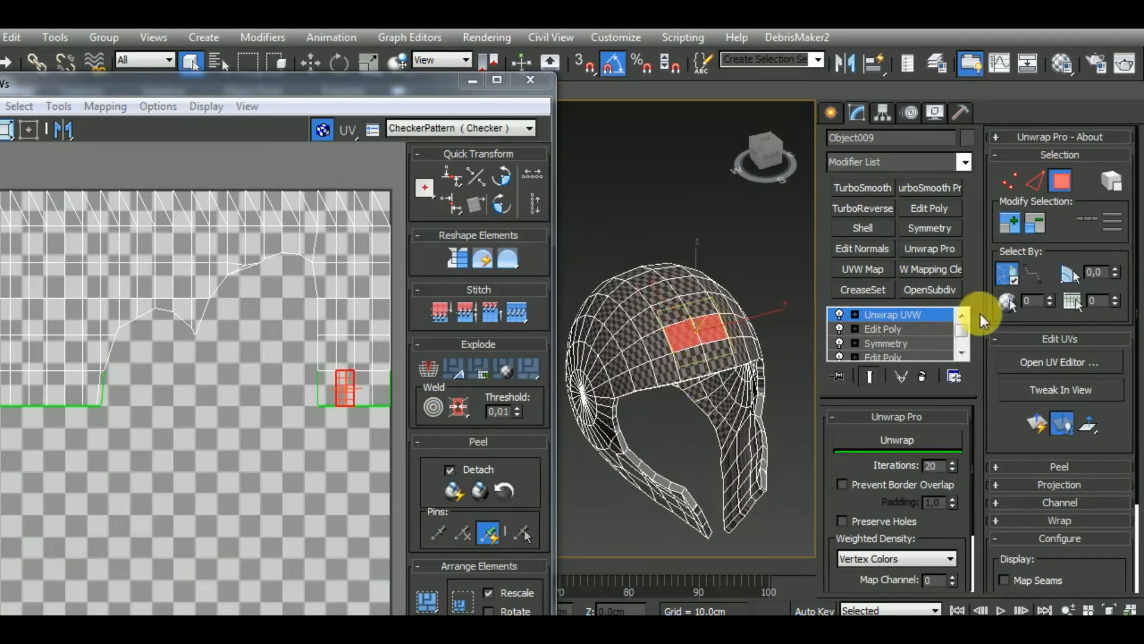
pyautogui.click(1012, 224)
pyautogui.click(1018, 223)
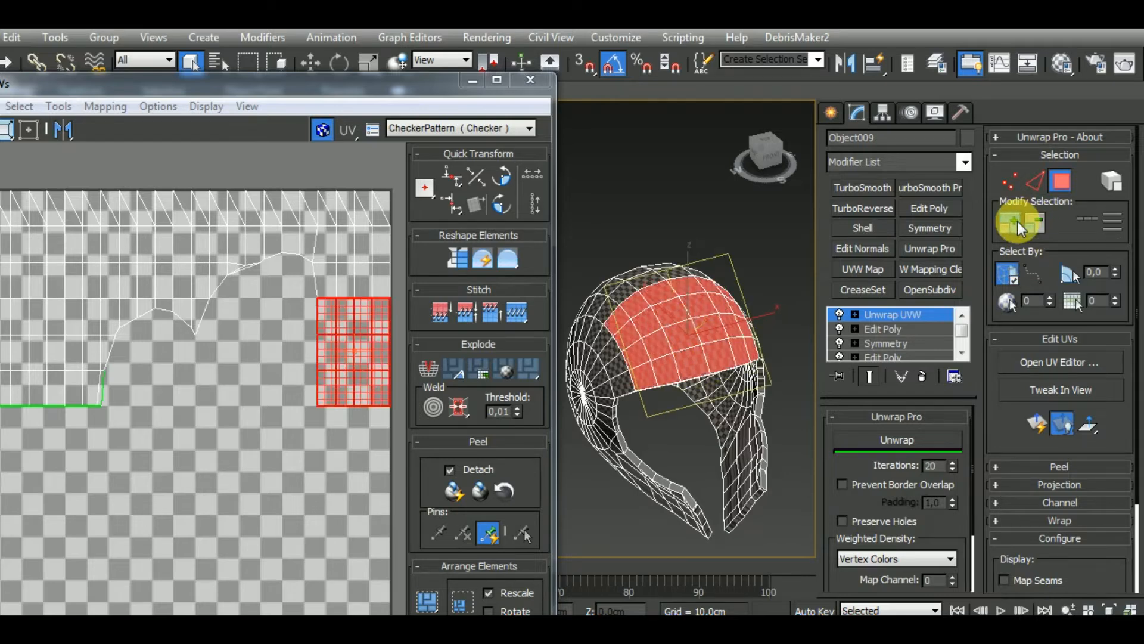
pyautogui.keyDown('alt'); pyautogui.moveTo(790, 368); pyautogui.dragTo(758, 296, button='middle'); pyautogui.keyUp('alt')
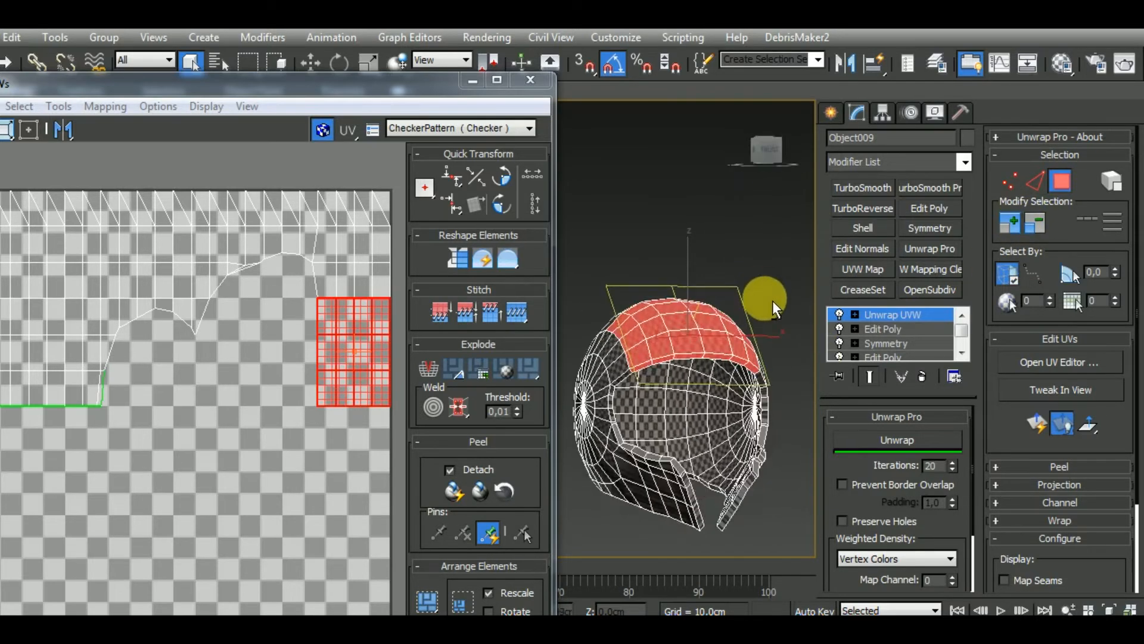
pyautogui.keyDown('alt'); pyautogui.moveTo(768, 357); pyautogui.dragTo(775, 334, button='middle'); pyautogui.keyUp('alt')
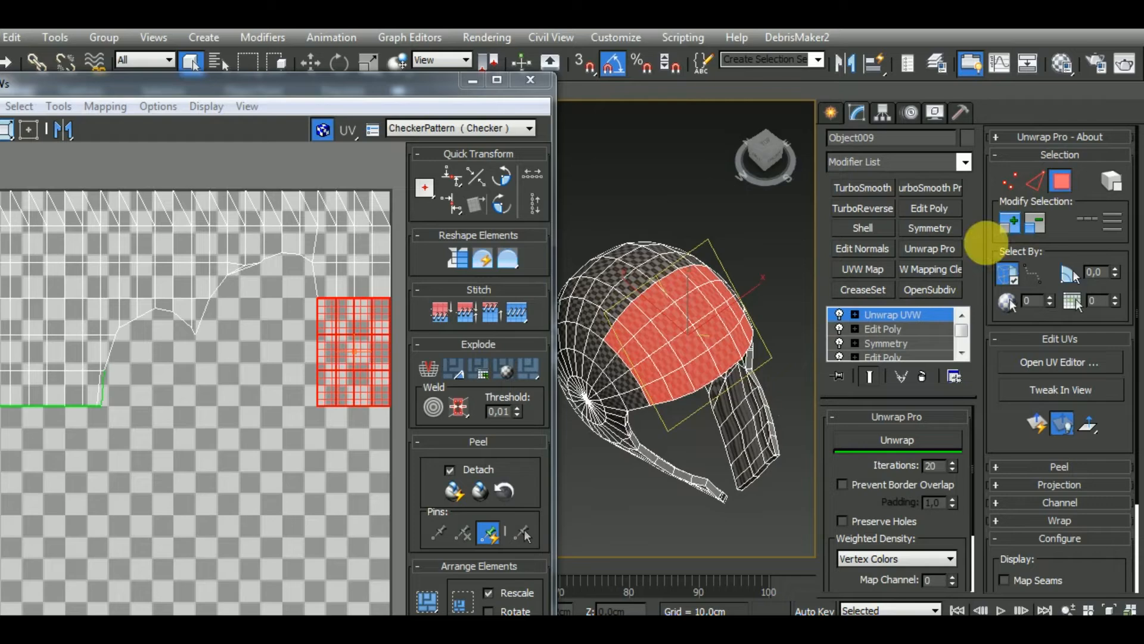
pyautogui.click(1014, 220)
pyautogui.keyDown('alt'); pyautogui.moveTo(739, 256); pyautogui.dragTo(708, 358, button='middle'); pyautogui.keyUp('alt')
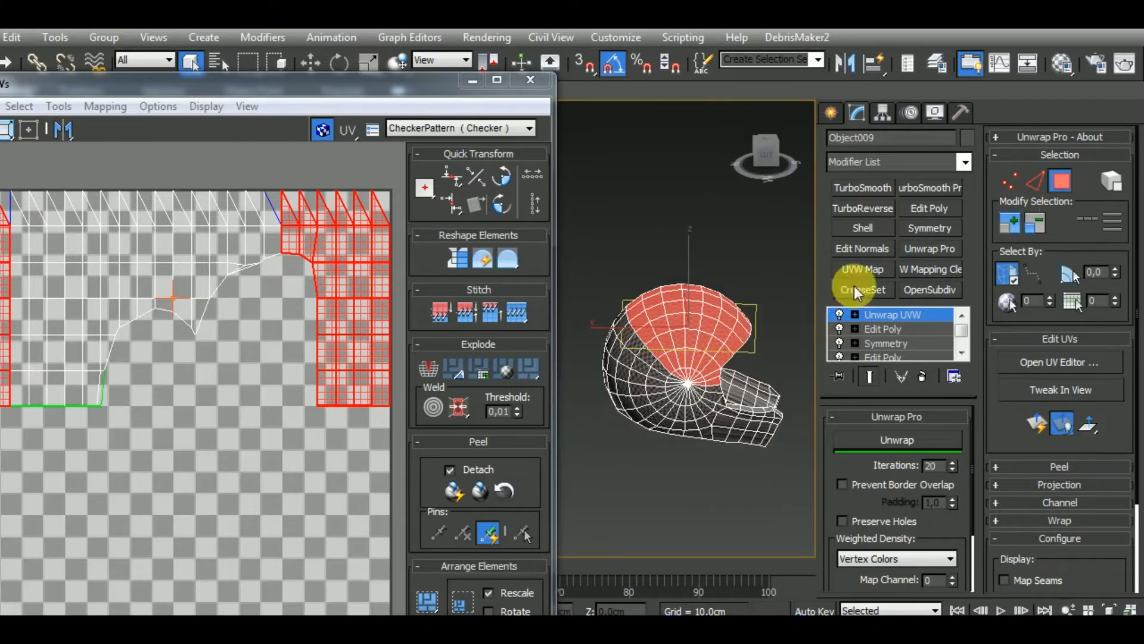
pyautogui.moveTo(711, 478); pyautogui.dragTo(707, 480)
pyautogui.keyDown('alt'); pyautogui.moveTo(728, 459); pyautogui.dragTo(581, 434, button='middle'); pyautogui.keyUp('alt')
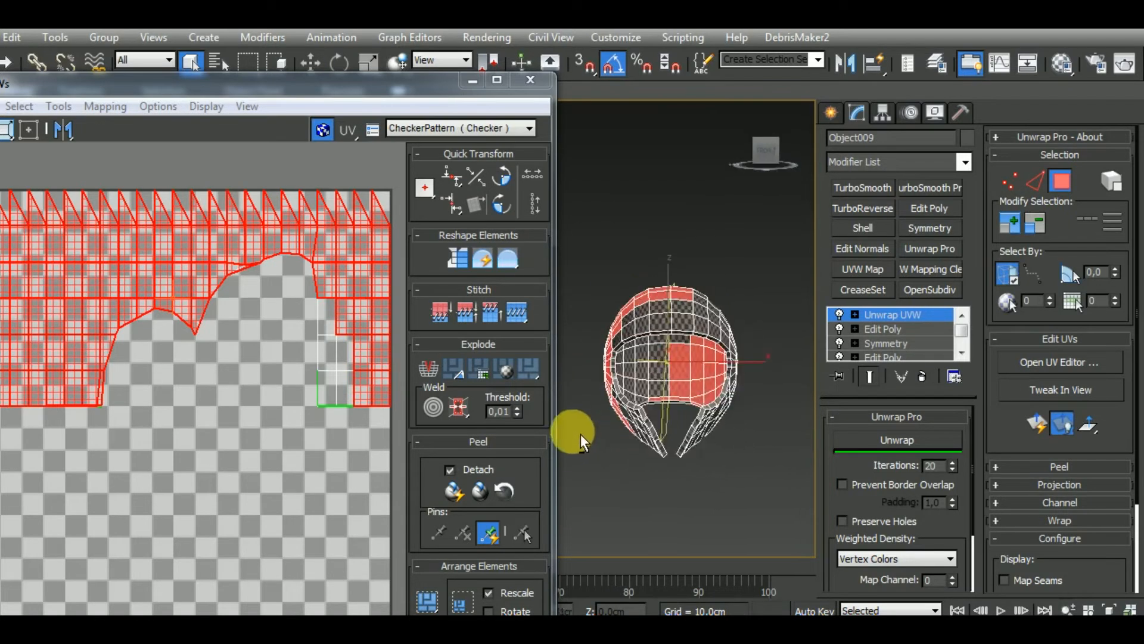
# Examine the polygon selection from the sides and underneath for coverage past the shell's bottom rim
pyautogui.keyDown('alt'); pyautogui.moveTo(744, 411); pyautogui.dragTo(652, 409, button='middle'); pyautogui.keyUp('alt')
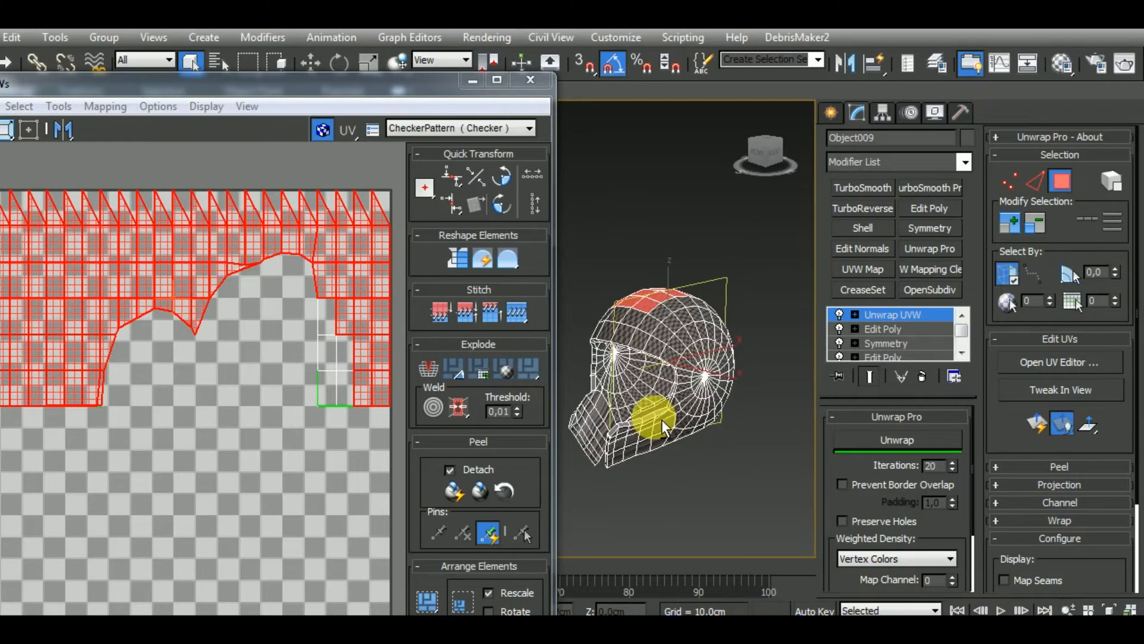
pyautogui.keyDown('alt'); pyautogui.moveTo(781, 399); pyautogui.dragTo(678, 405, button='middle'); pyautogui.keyUp('alt')
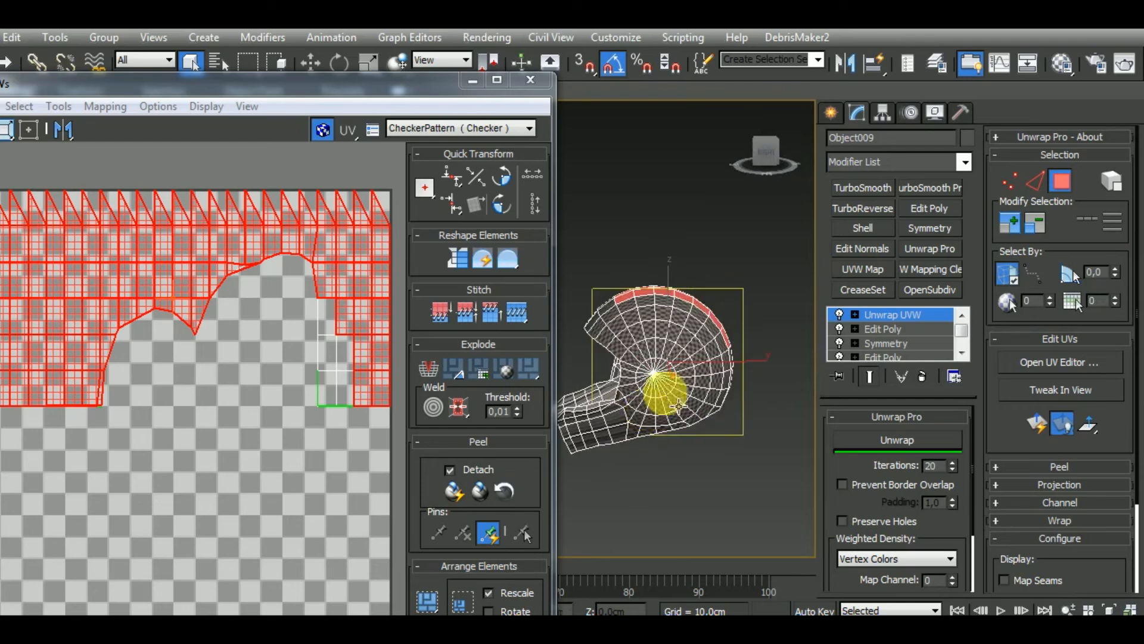
pyautogui.keyDown('alt'); pyautogui.moveTo(646, 452); pyautogui.dragTo(695, 352, button='middle'); pyautogui.keyUp('alt')
pyautogui.scroll(5, 682, 443)
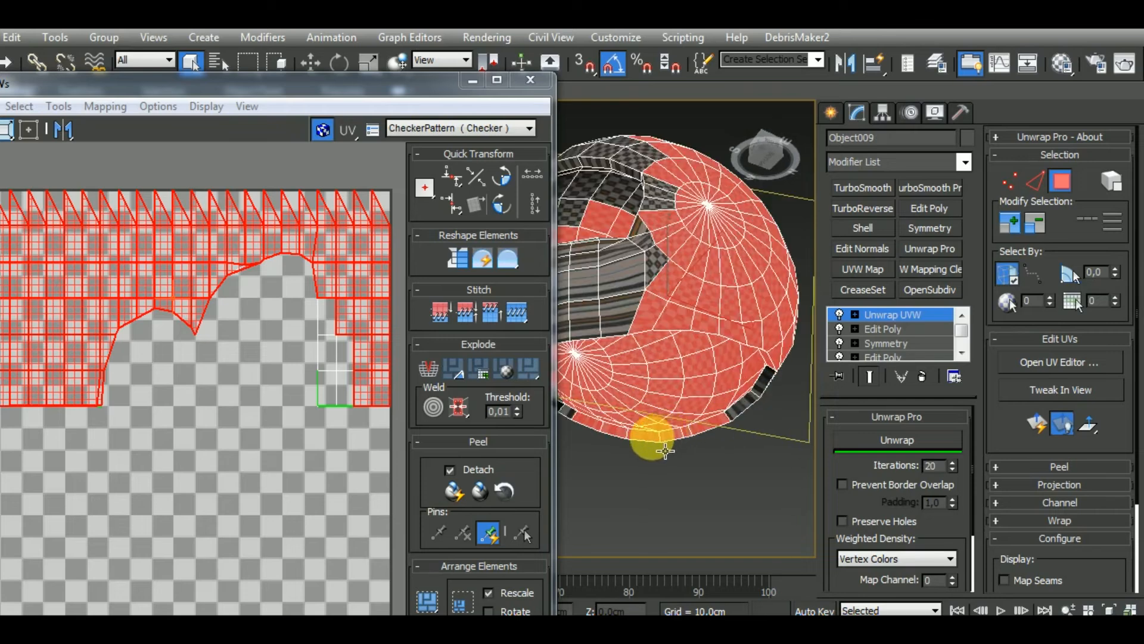
pyautogui.keyDown('alt'); pyautogui.moveTo(665, 451); pyautogui.dragTo(720, 500, button='middle'); pyautogui.keyUp('alt')
pyautogui.scroll(-4, 721, 412)
pyautogui.keyDown('alt'); pyautogui.moveTo(704, 448); pyautogui.dragTo(685, 383, button='middle'); pyautogui.keyUp('alt')
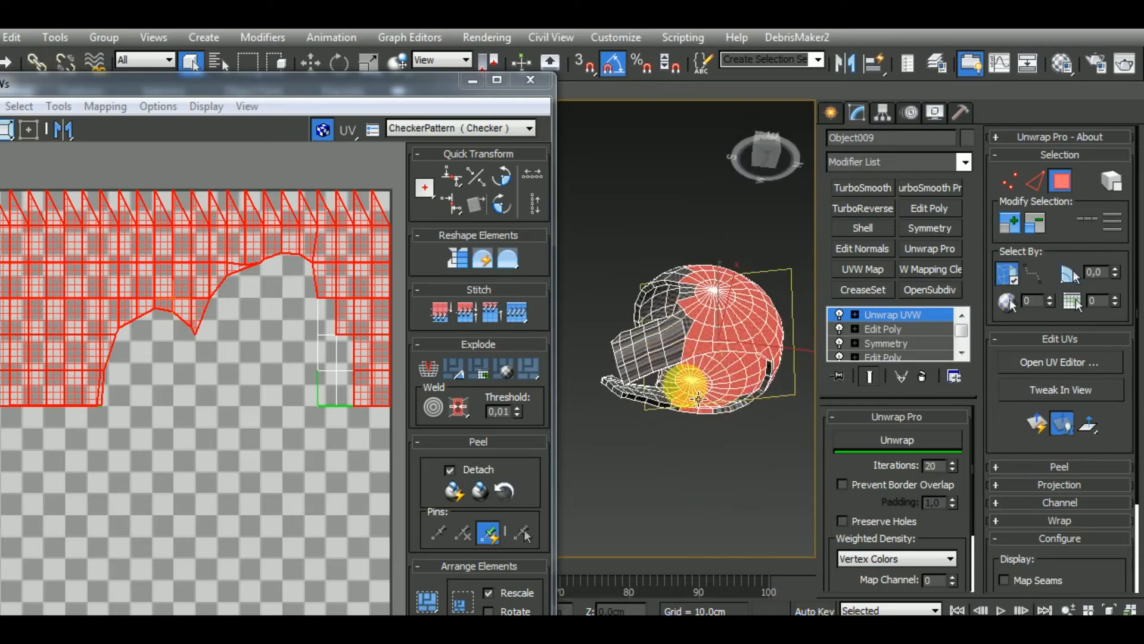
pyautogui.scroll(5, 707, 446)
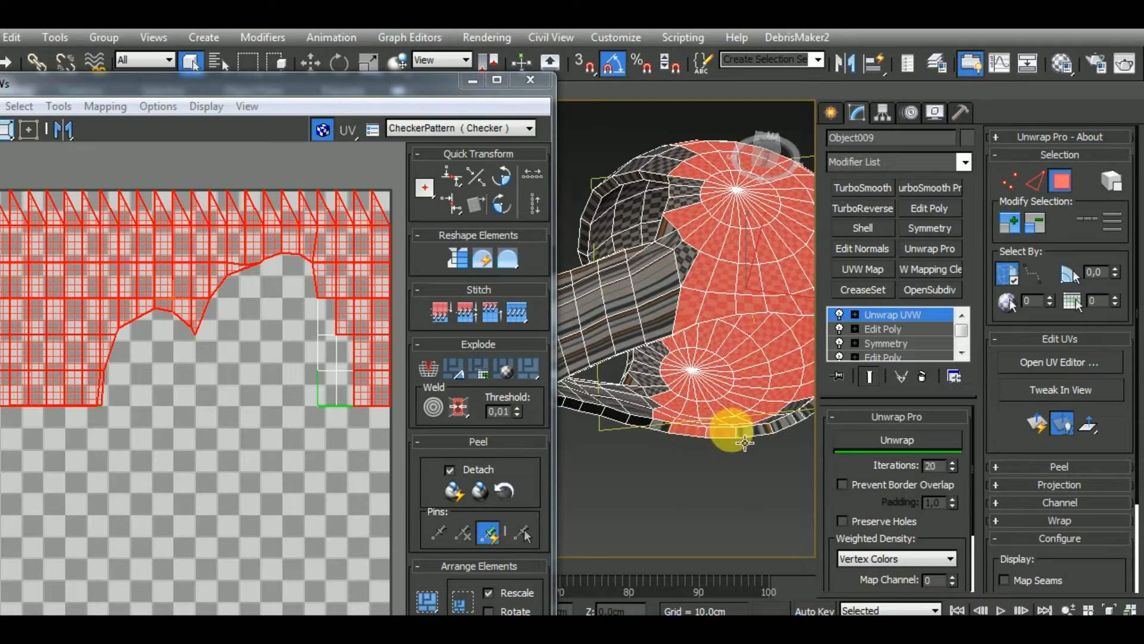
pyautogui.scroll(-4, 745, 442)
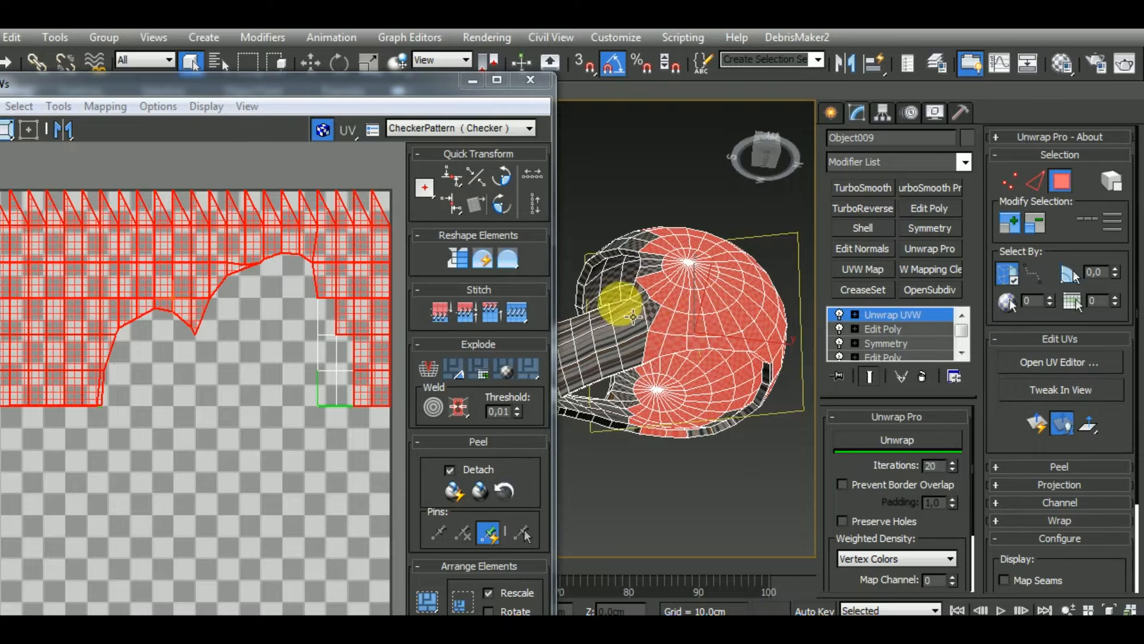
# Deselect the polygons along the thickness of the shell's bottom rim
pyautogui.scroll(5, 673, 397)
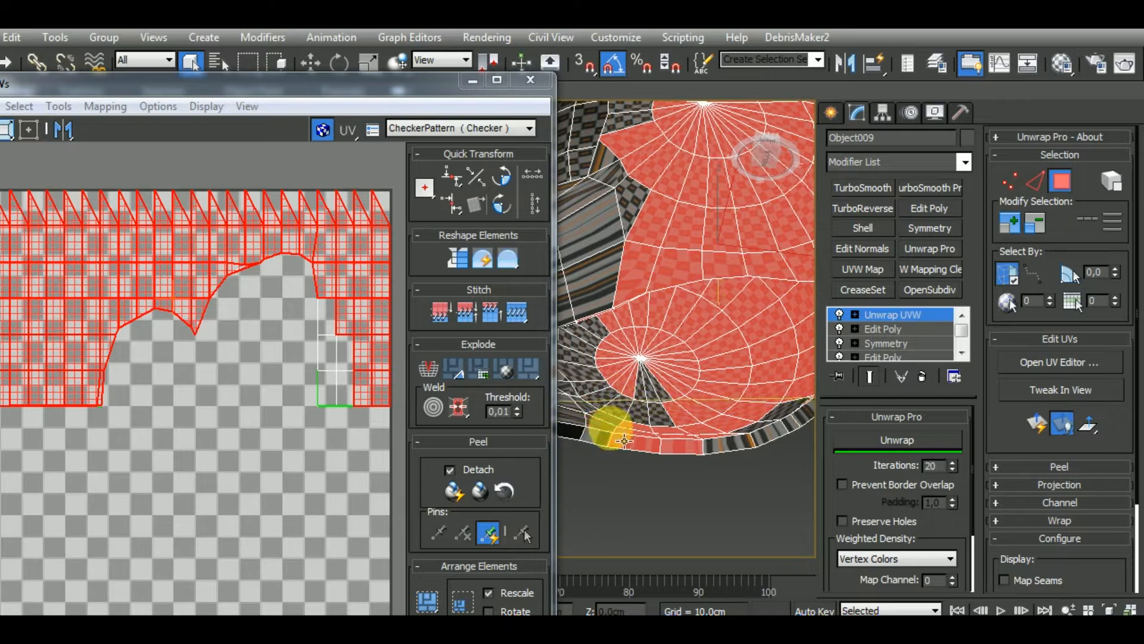
pyautogui.keyDown('alt'); pyautogui.click(640, 441); pyautogui.keyUp('alt')
pyautogui.keyDown('alt'); pyautogui.click(674, 443); pyautogui.keyUp('alt')
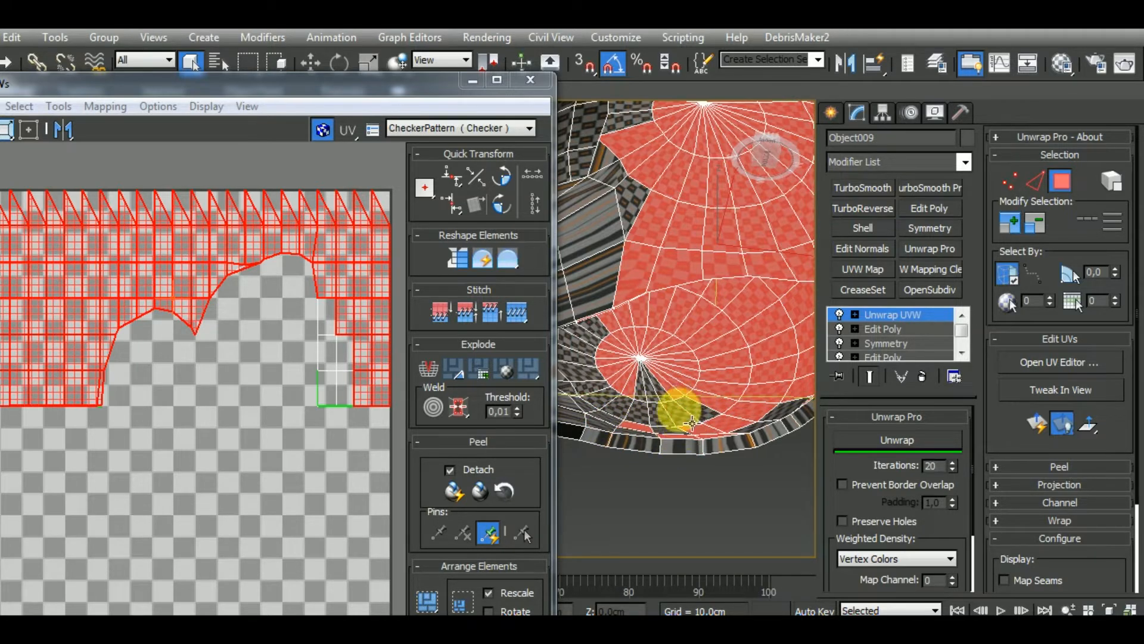
# Deselect the polygons picked up on the shell's inner surface along one side, down to the bottom rim
pyautogui.scroll(-5, 620, 330)
pyautogui.keyDown('alt'); pyautogui.moveTo(671, 324); pyautogui.dragTo(685, 358, button='middle'); pyautogui.keyUp('alt')
pyautogui.scroll(5, 649, 323)
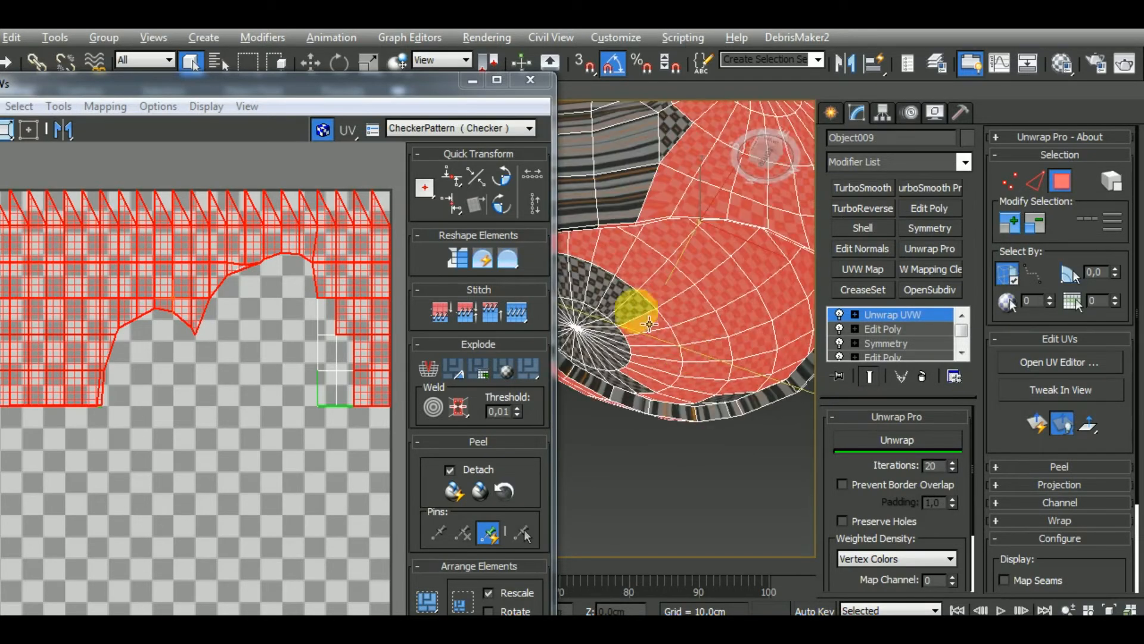
pyautogui.keyDown('alt'); pyautogui.moveTo(765, 360); pyautogui.dragTo(770, 366); pyautogui.keyUp('alt')
pyautogui.keyDown('alt'); pyautogui.moveTo(652, 373); pyautogui.dragTo(706, 395); pyautogui.keyUp('alt')
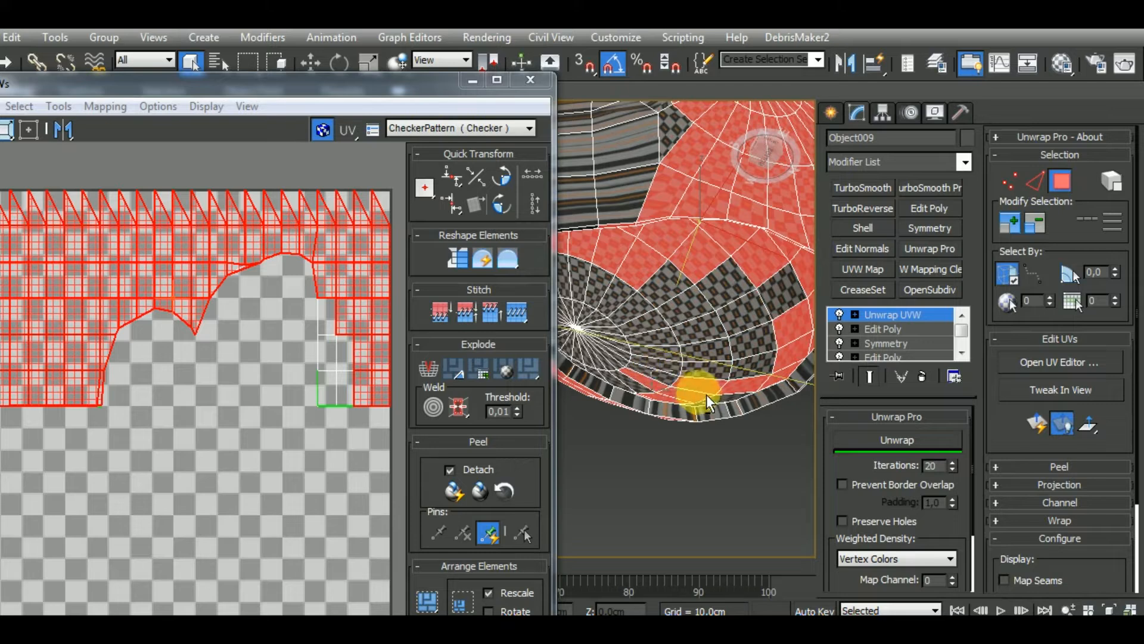
pyautogui.keyDown('alt'); pyautogui.moveTo(709, 412); pyautogui.dragTo(687, 435, button='middle'); pyautogui.keyUp('alt')
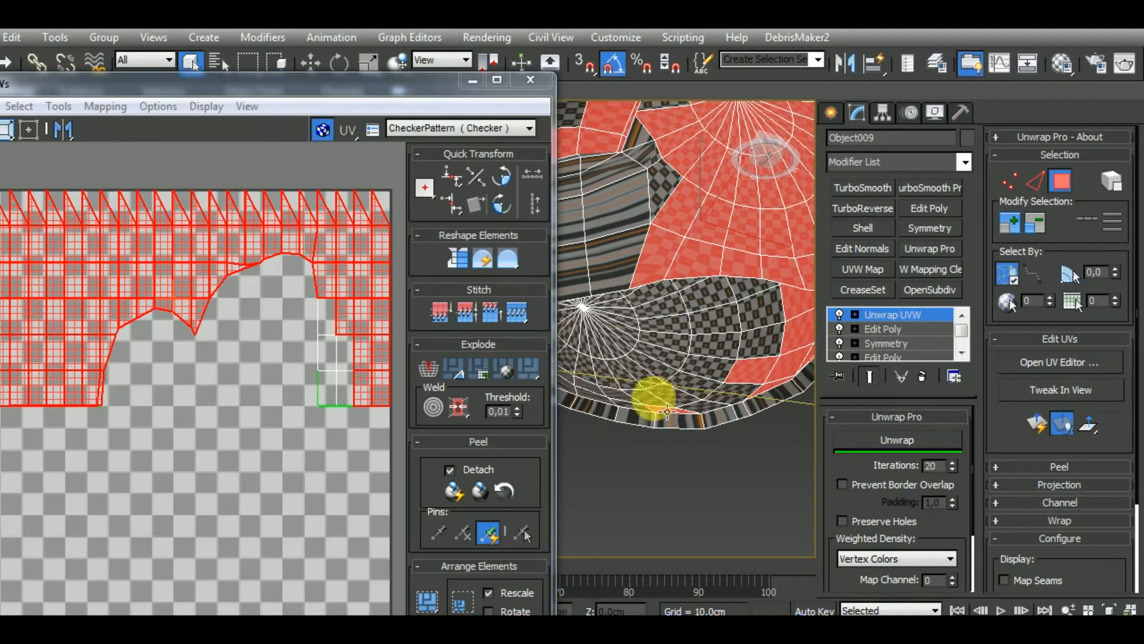
pyautogui.keyDown('alt'); pyautogui.moveTo(681, 414); pyautogui.dragTo(673, 293, button='middle'); pyautogui.keyUp('alt')
pyautogui.keyDown('alt'); pyautogui.moveTo(741, 383); pyautogui.dragTo(654, 378, button='middle'); pyautogui.keyUp('alt')
# Deselect the inner-surface polygons on the opposite side of the shell, including those around the radial pole
pyautogui.keyDown('alt'); pyautogui.moveTo(618, 211); pyautogui.dragTo(683, 327, button='middle'); pyautogui.keyUp('alt')
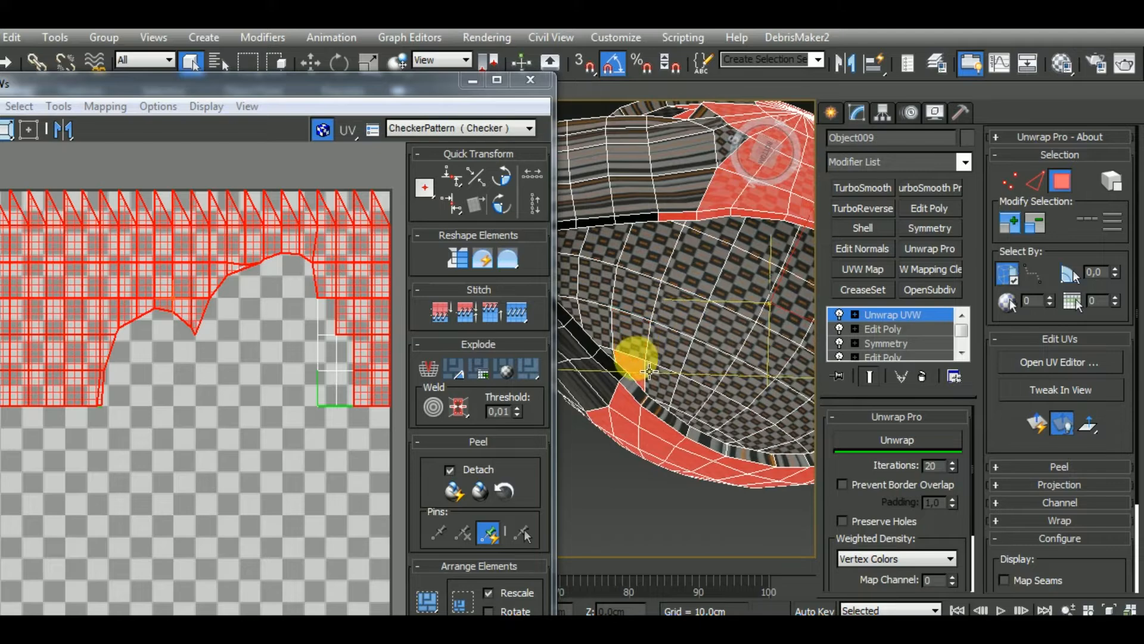
pyautogui.keyDown('alt'); pyautogui.moveTo(651, 379); pyautogui.dragTo(614, 370, button='middle'); pyautogui.keyUp('alt')
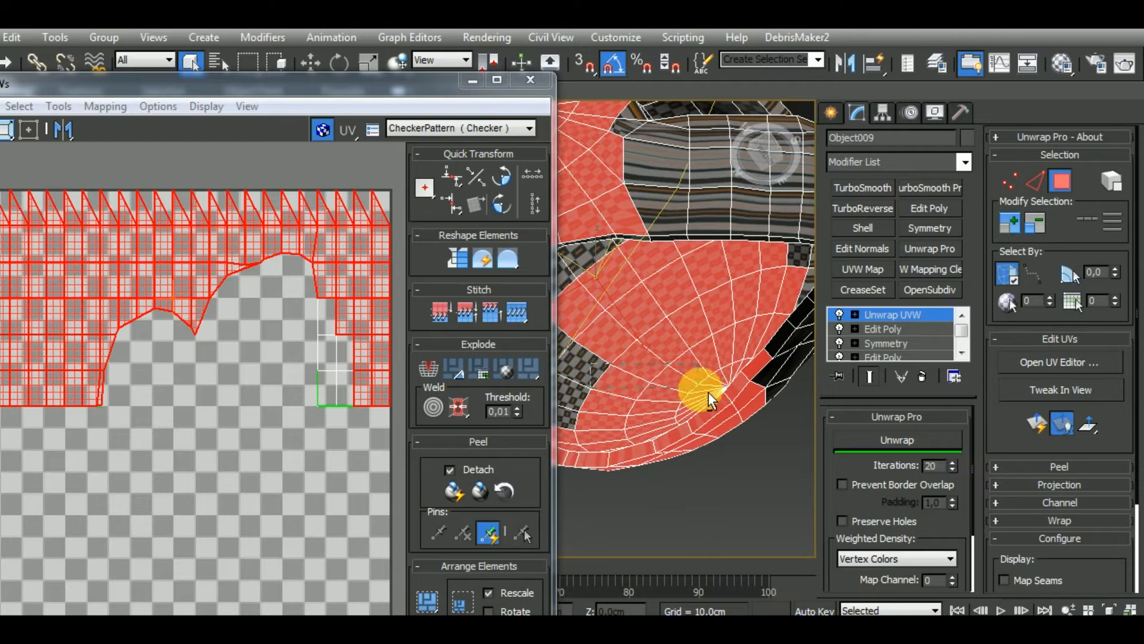
pyautogui.keyDown('alt'); pyautogui.moveTo(708, 392); pyautogui.dragTo(708, 391); pyautogui.keyUp('alt')
pyautogui.keyDown('alt'); pyautogui.moveTo(607, 323); pyautogui.dragTo(698, 327); pyautogui.keyUp('alt')
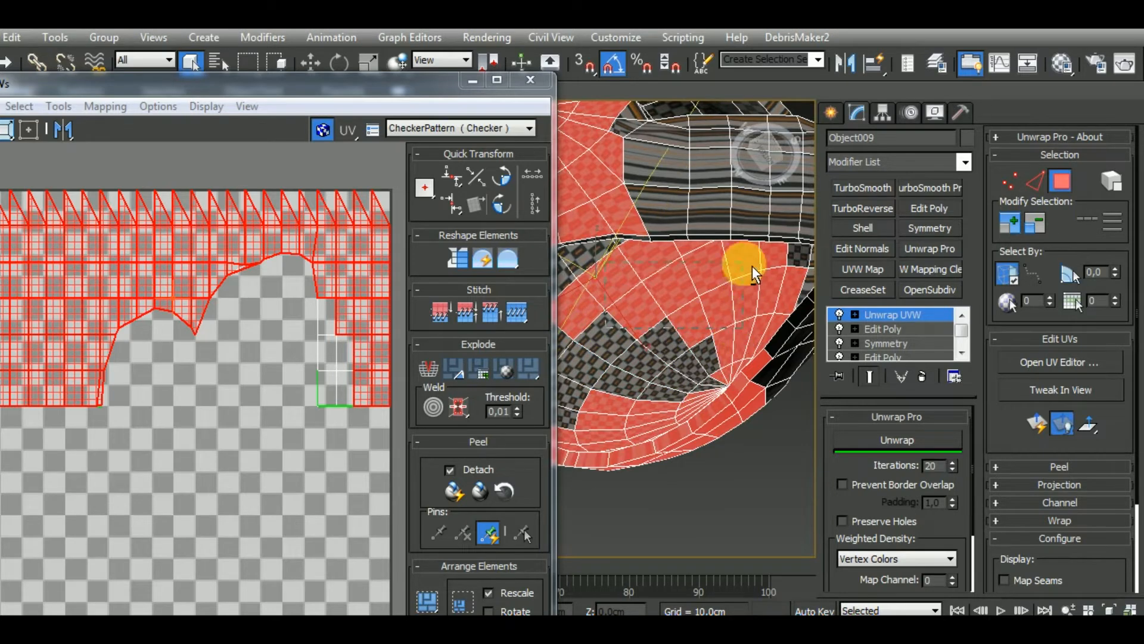
pyautogui.keyDown('alt'); pyautogui.moveTo(753, 266); pyautogui.dragTo(752, 266); pyautogui.keyUp('alt')
pyautogui.moveTo(733, 301)
pyautogui.keyDown('alt'); pyautogui.mouseDown(button='middle')
pyautogui.moveTo(741, 281)
pyautogui.moveTo(689, 312)
pyautogui.moveTo(724, 328)
pyautogui.moveTo(753, 325)
pyautogui.moveTo(636, 332)
pyautogui.moveTo(664, 363)
pyautogui.moveTo(614, 399)
pyautogui.moveTo(730, 442)
pyautogui.moveTo(763, 422)
pyautogui.moveTo(708, 422)
pyautogui.moveTo(765, 413)
pyautogui.moveTo(770, 423)
pyautogui.moveTo(781, 400)
pyautogui.moveTo(618, 341)
pyautogui.mouseUp(button='middle'); pyautogui.keyUp('alt')
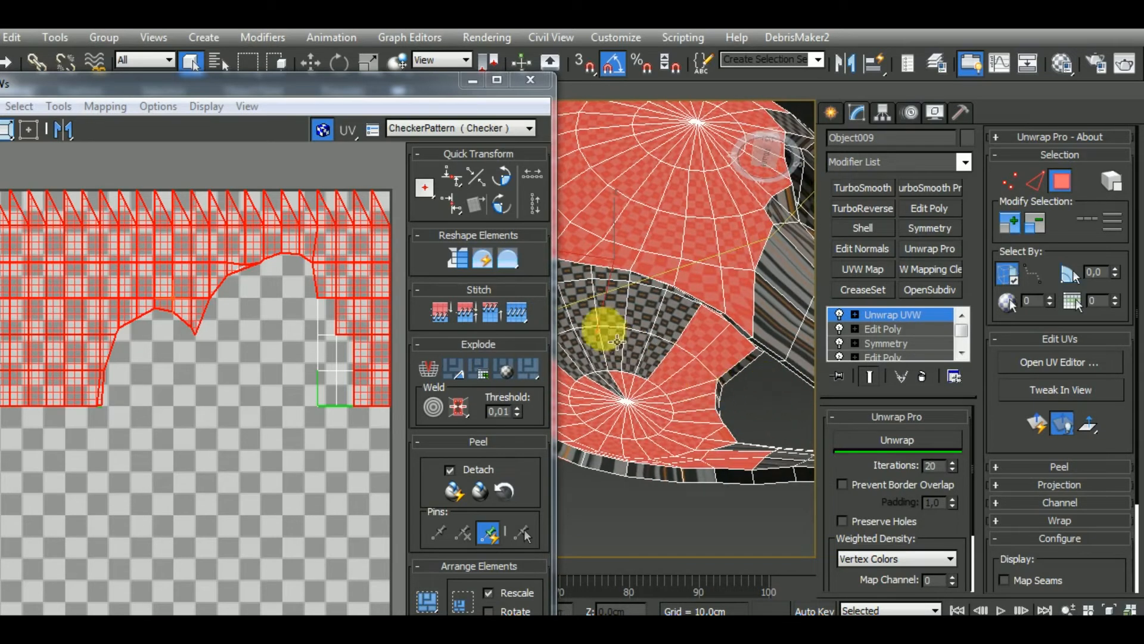
pyautogui.moveTo(669, 441)
pyautogui.keyDown('alt'); pyautogui.mouseDown(button='middle')
pyautogui.moveTo(685, 455)
pyautogui.moveTo(670, 455)
pyautogui.moveTo(687, 494)
pyautogui.moveTo(694, 455)
pyautogui.moveTo(670, 417)
pyautogui.moveTo(676, 385)
pyautogui.moveTo(754, 386)
pyautogui.moveTo(688, 411)
pyautogui.moveTo(749, 378)
pyautogui.moveTo(781, 396)
pyautogui.moveTo(733, 339)
pyautogui.moveTo(767, 349)
pyautogui.moveTo(640, 372)
pyautogui.moveTo(675, 421)
pyautogui.moveTo(734, 421)
pyautogui.moveTo(623, 412)
pyautogui.moveTo(835, 435)
pyautogui.moveTo(619, 412)
pyautogui.mouseUp(button='middle'); pyautogui.keyUp('alt')
pyautogui.keyDown('alt'); pyautogui.moveTo(658, 416); pyautogui.dragTo(676, 425); pyautogui.keyUp('alt')
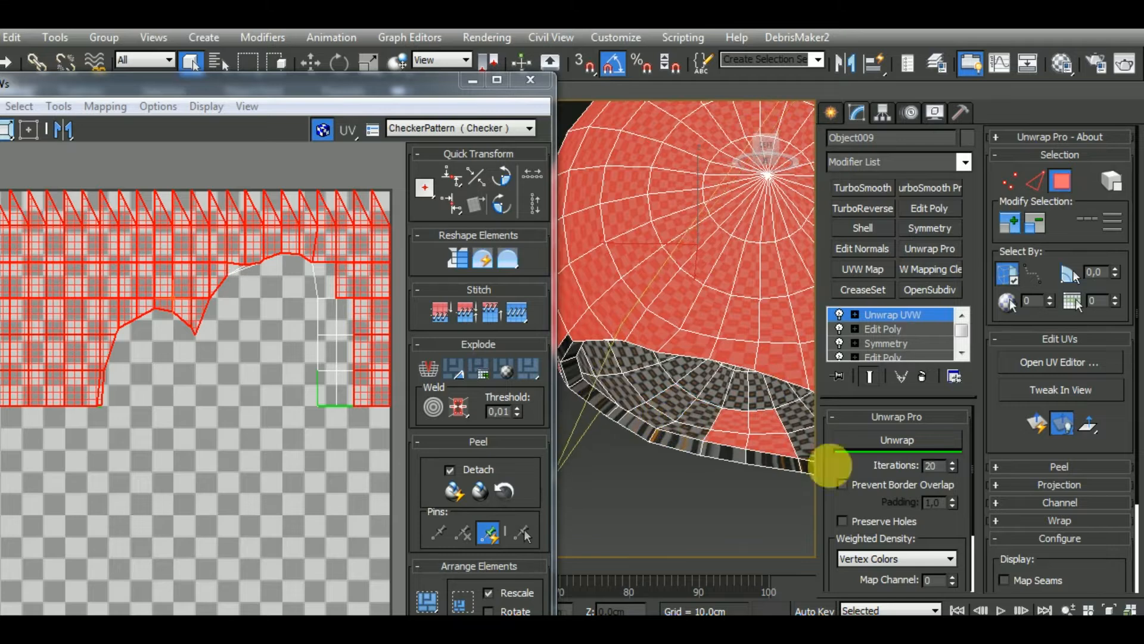
# Deselect the last polygons left selected on the inner surface just above the bottom rim
pyautogui.keyDown('alt'); pyautogui.click(765, 436); pyautogui.keyUp('alt')
pyautogui.keyDown('alt'); pyautogui.click(731, 424); pyautogui.keyUp('alt')
pyautogui.keyDown('alt'); pyautogui.click(731, 440); pyautogui.keyUp('alt')
pyautogui.keyDown('alt'); pyautogui.click(766, 426); pyautogui.keyUp('alt')
pyautogui.scroll(-5, 779, 438)
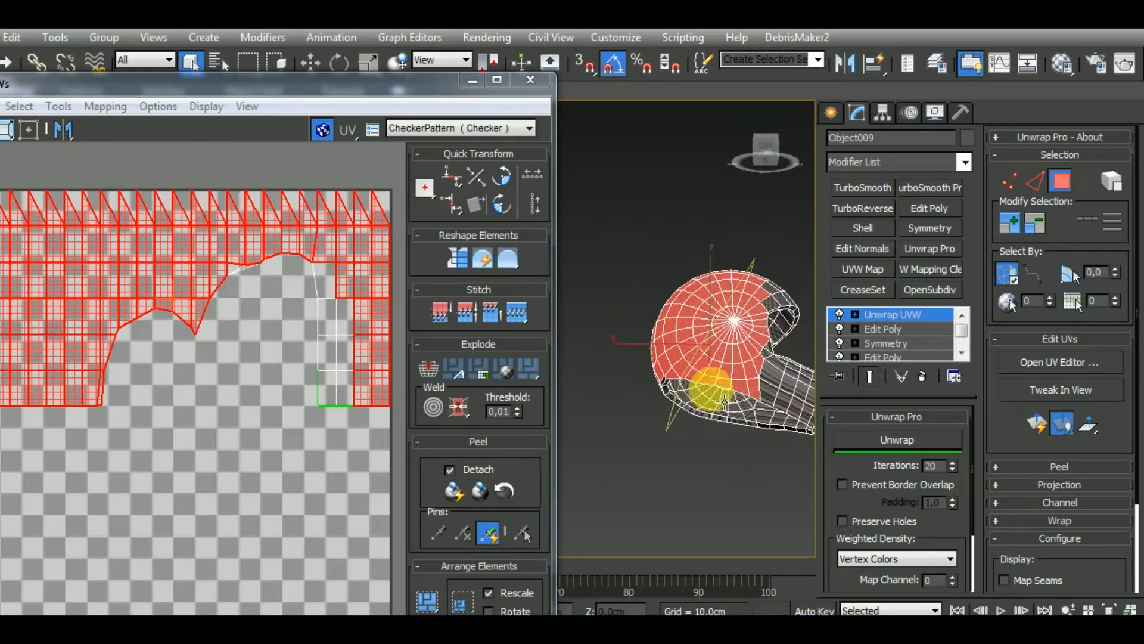
pyautogui.moveTo(708, 384)
pyautogui.keyDown('alt'); pyautogui.mouseDown(button='middle')
pyautogui.moveTo(680, 462)
pyautogui.moveTo(618, 477)
pyautogui.moveTo(741, 434)
pyautogui.moveTo(695, 383)
pyautogui.mouseUp(button='middle'); pyautogui.keyUp('alt')
pyautogui.scroll(5, 715, 377)
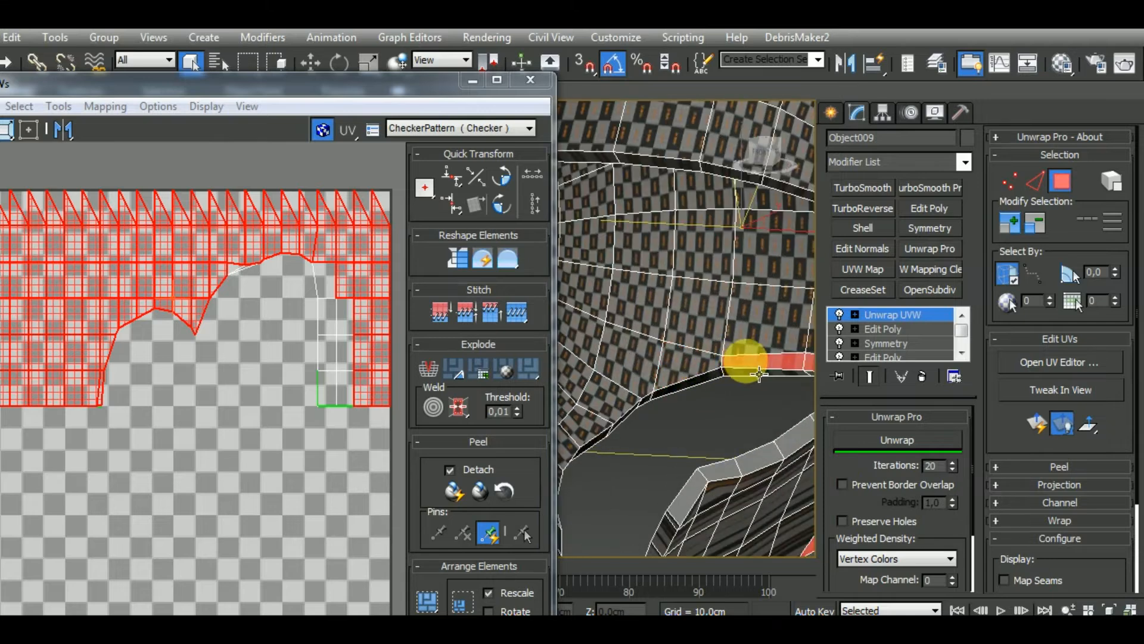
pyautogui.scroll(-6, 639, 383)
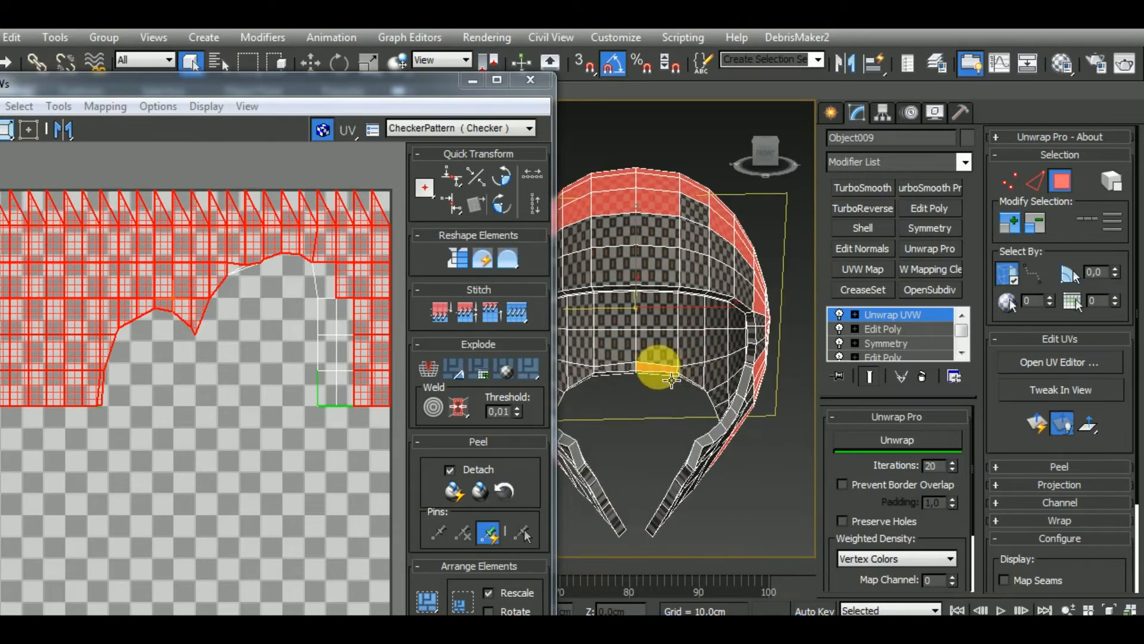
# Add the missing outer polygons across the forehead, down to the edge of the face opening, to the selection
pyautogui.keyDown('alt'); pyautogui.moveTo(671, 380); pyautogui.dragTo(704, 298, button='middle'); pyautogui.keyUp('alt')
pyautogui.keyDown('ctrl'); pyautogui.click(687, 294); pyautogui.keyUp('ctrl')
pyautogui.keyDown('ctrl'); pyautogui.click(689, 334); pyautogui.keyUp('ctrl')
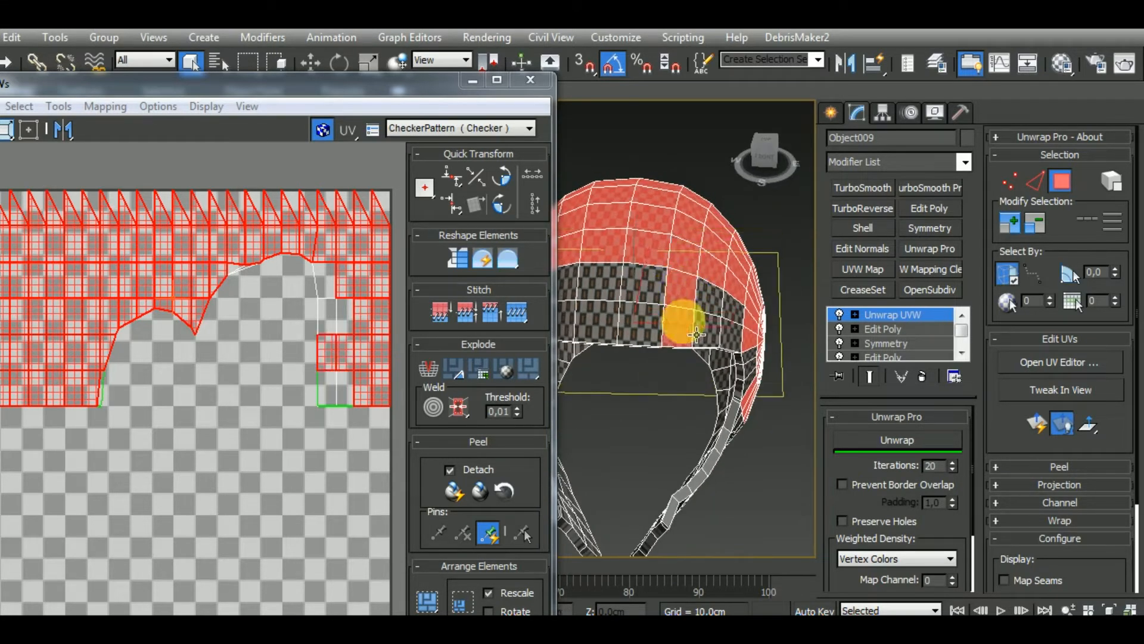
pyautogui.keyDown('ctrl'); pyautogui.click(716, 333); pyautogui.keyUp('ctrl')
pyautogui.keyDown('ctrl'); pyautogui.click(726, 319); pyautogui.keyUp('ctrl')
pyautogui.keyDown('ctrl'); pyautogui.click(742, 334); pyautogui.keyUp('ctrl')
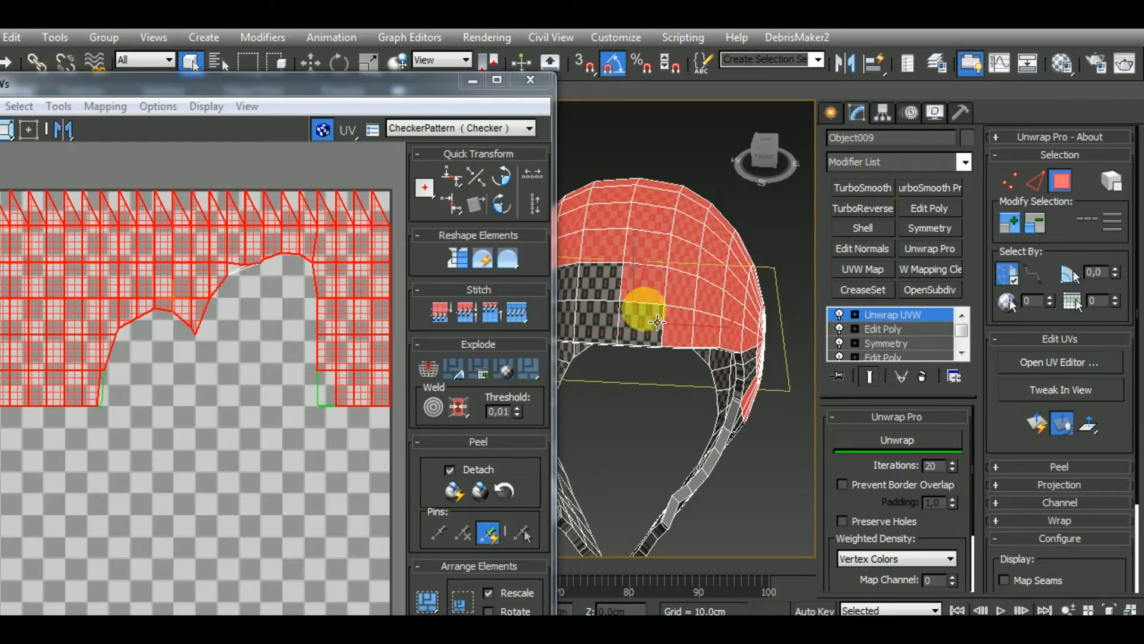
pyautogui.keyDown('alt'); pyautogui.moveTo(605, 314); pyautogui.dragTo(691, 370, button='middle'); pyautogui.keyUp('alt')
pyautogui.keyDown('ctrl'); pyautogui.click(658, 332); pyautogui.keyUp('ctrl')
pyautogui.keyDown('ctrl'); pyautogui.click(655, 305); pyautogui.keyUp('ctrl')
pyautogui.keyDown('ctrl'); pyautogui.click(633, 308); pyautogui.keyUp('ctrl')
pyautogui.keyDown('ctrl'); pyautogui.click(628, 338); pyautogui.keyUp('ctrl')
pyautogui.keyDown('ctrl'); pyautogui.click(609, 344); pyautogui.keyUp('ctrl')
# Add all outer polygons of the first cheek guard, up to its front tip, to the selection
pyautogui.keyDown('ctrl'); pyautogui.click(682, 361); pyautogui.keyUp('ctrl')
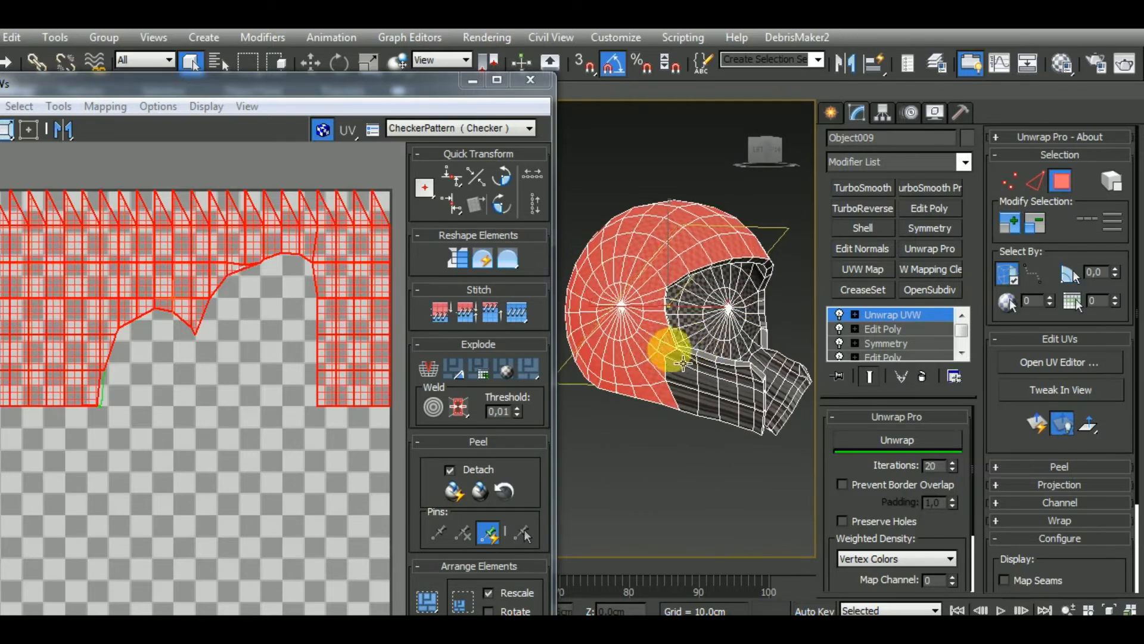
pyautogui.keyDown('ctrl'); pyautogui.click(687, 386); pyautogui.keyUp('ctrl')
pyautogui.keyDown('ctrl'); pyautogui.click(694, 405); pyautogui.keyUp('ctrl')
pyautogui.keyDown('ctrl'); pyautogui.click(708, 412); pyautogui.keyUp('ctrl')
pyautogui.keyDown('ctrl'); pyautogui.click(728, 407); pyautogui.keyUp('ctrl')
pyautogui.keyDown('ctrl'); pyautogui.click(741, 410); pyautogui.keyUp('ctrl')
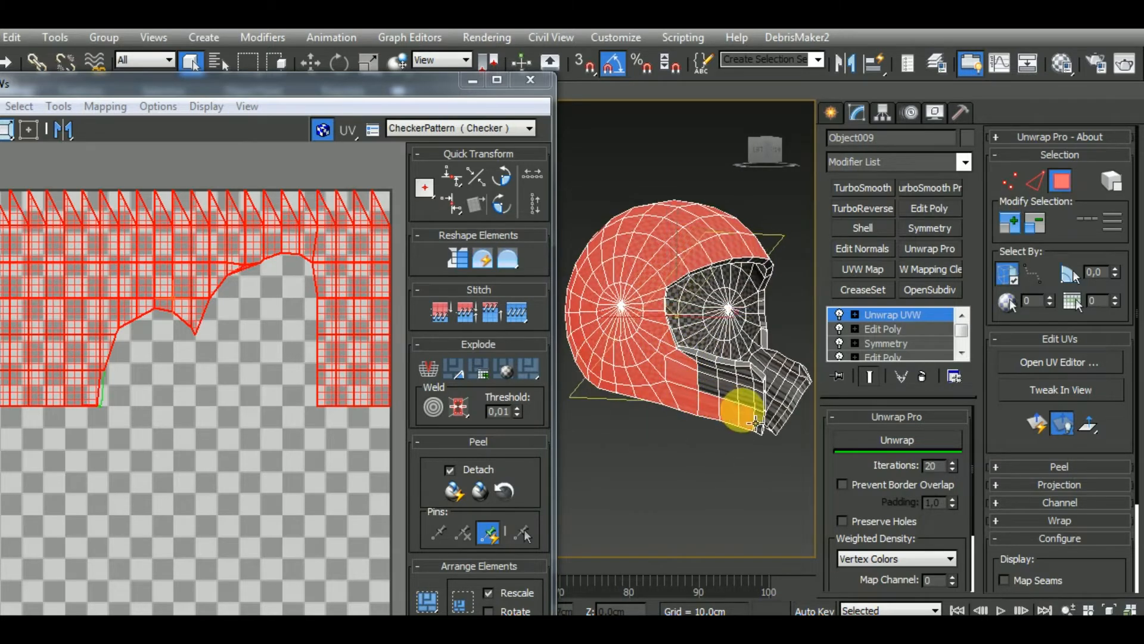
pyautogui.keyDown('ctrl'); pyautogui.click(758, 414); pyautogui.keyUp('ctrl')
pyautogui.keyDown('ctrl'); pyautogui.click(759, 394); pyautogui.keyUp('ctrl')
pyautogui.keyDown('ctrl'); pyautogui.click(754, 379); pyautogui.keyUp('ctrl')
pyautogui.keyDown('ctrl'); pyautogui.click(742, 374); pyautogui.keyUp('ctrl')
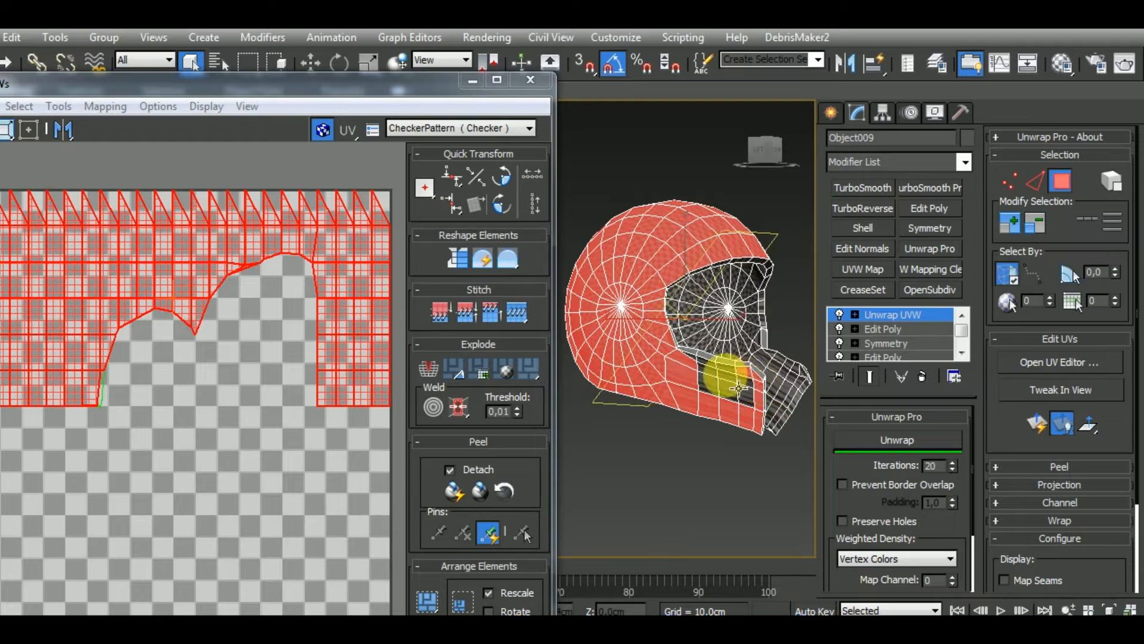
pyautogui.keyDown('ctrl'); pyautogui.click(725, 374); pyautogui.keyUp('ctrl')
pyautogui.keyDown('ctrl'); pyautogui.click(706, 372); pyautogui.keyUp('ctrl')
pyautogui.keyDown('ctrl'); pyautogui.click(693, 361); pyautogui.keyUp('ctrl')
pyautogui.keyDown('ctrl'); pyautogui.click(711, 363); pyautogui.keyUp('ctrl')
pyautogui.keyDown('ctrl'); pyautogui.click(727, 369); pyautogui.keyUp('ctrl')
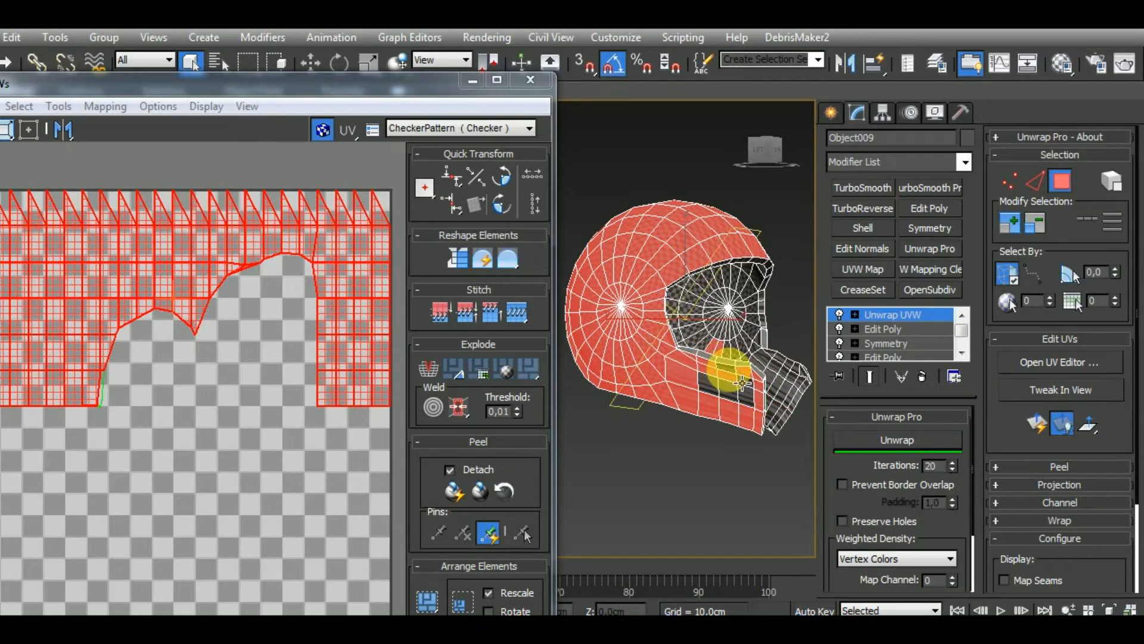
pyautogui.keyDown('ctrl'); pyautogui.click(715, 392); pyautogui.keyUp('ctrl')
pyautogui.keyDown('ctrl'); pyautogui.click(727, 394); pyautogui.keyUp('ctrl')
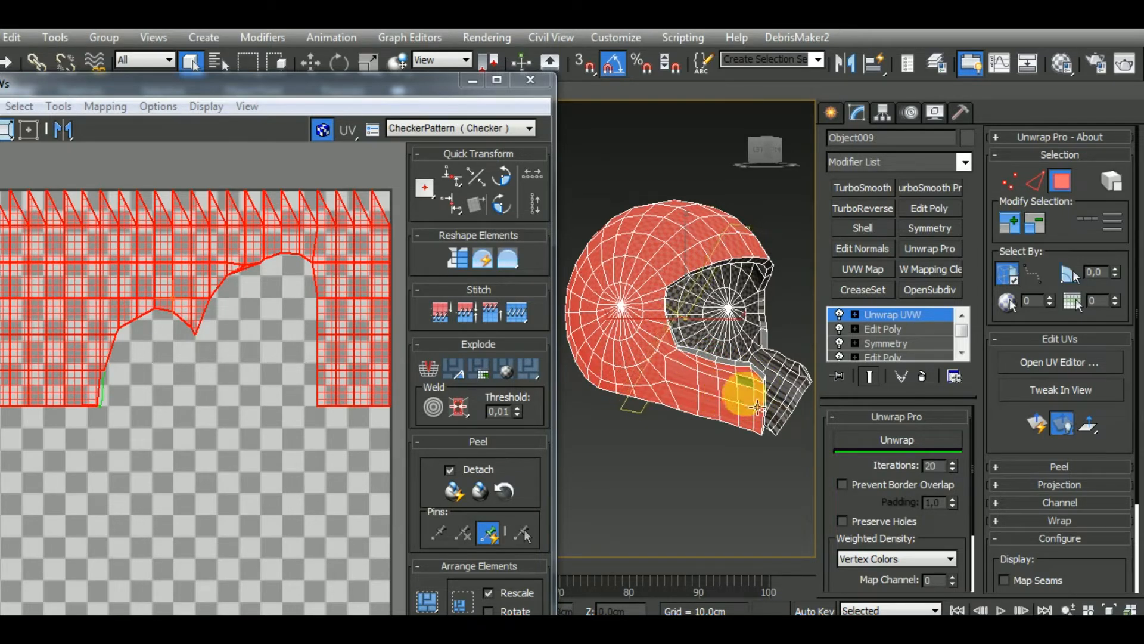
# Add all outer polygons of the opposite cheek guard to the selection
pyautogui.keyDown('alt'); pyautogui.moveTo(753, 404); pyautogui.dragTo(741, 361, button='middle'); pyautogui.keyUp('alt')
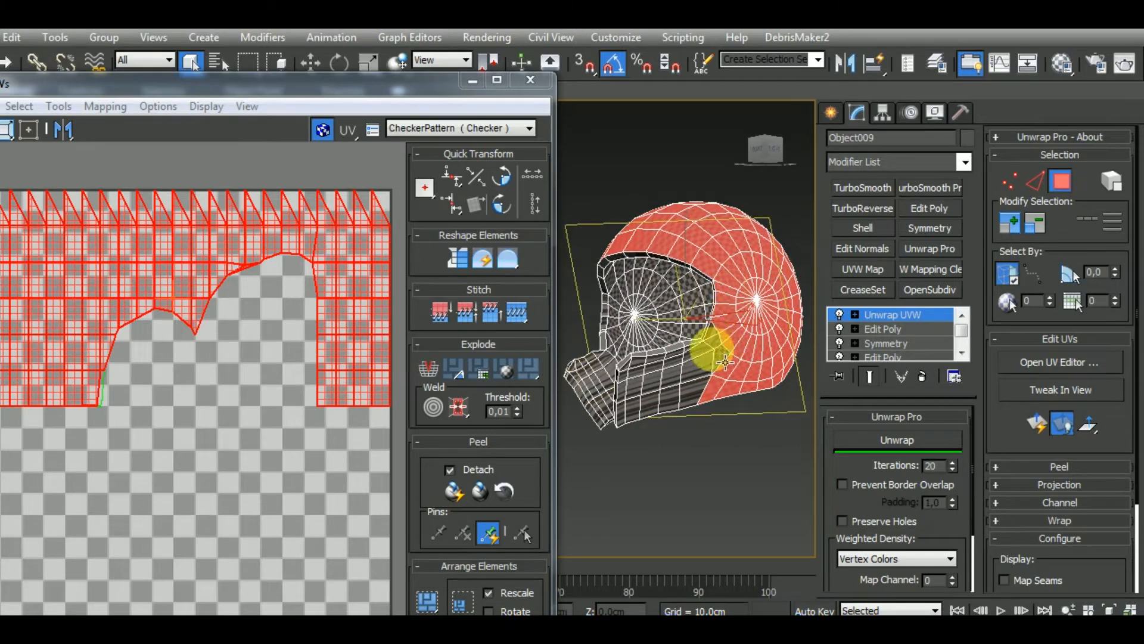
pyautogui.moveTo(731, 355)
pyautogui.mouseDown()
pyautogui.moveTo(654, 419)
pyautogui.moveTo(635, 405)
pyautogui.moveTo(640, 390)
pyautogui.mouseUp()
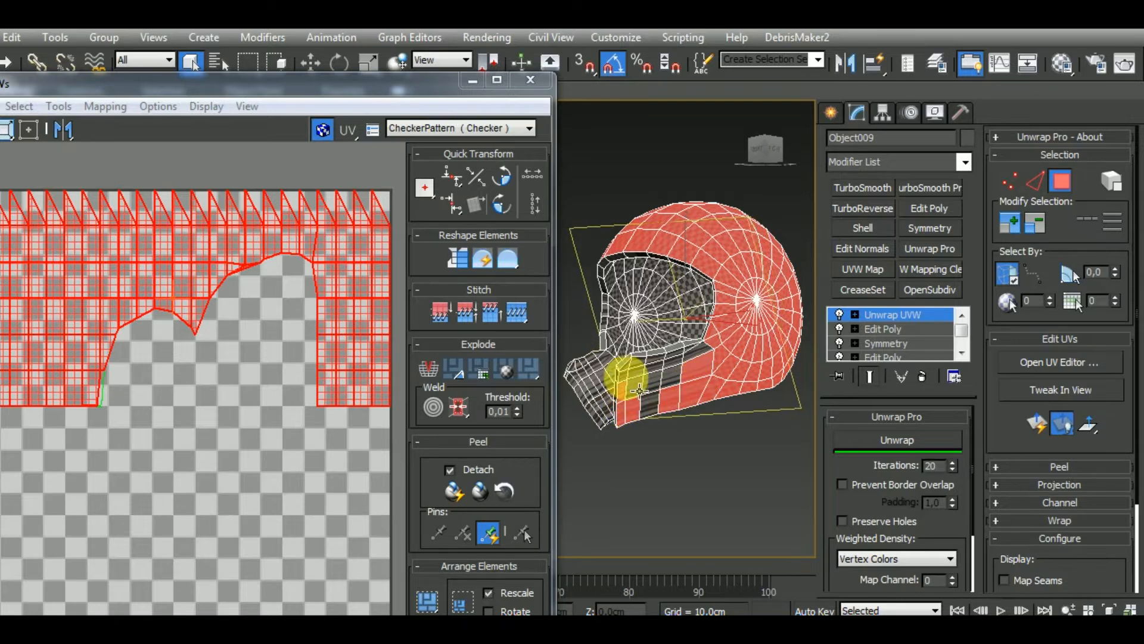
pyautogui.scroll(5, 640, 385)
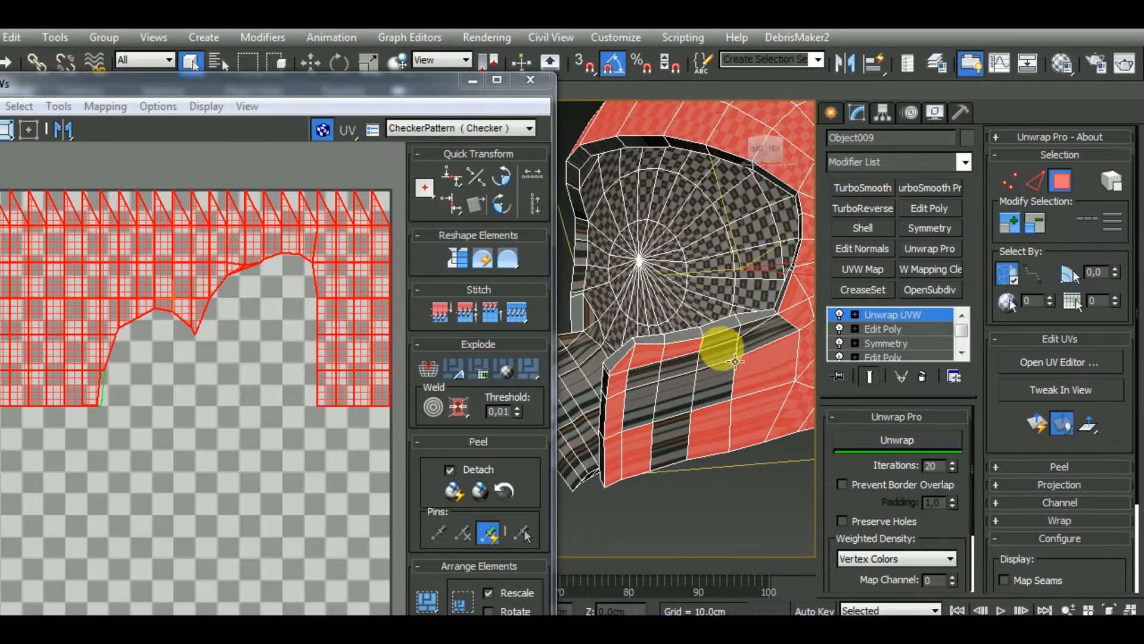
pyautogui.moveTo(757, 346)
pyautogui.mouseDown()
pyautogui.moveTo(659, 420)
pyautogui.moveTo(677, 370)
pyautogui.moveTo(672, 452)
pyautogui.mouseUp()
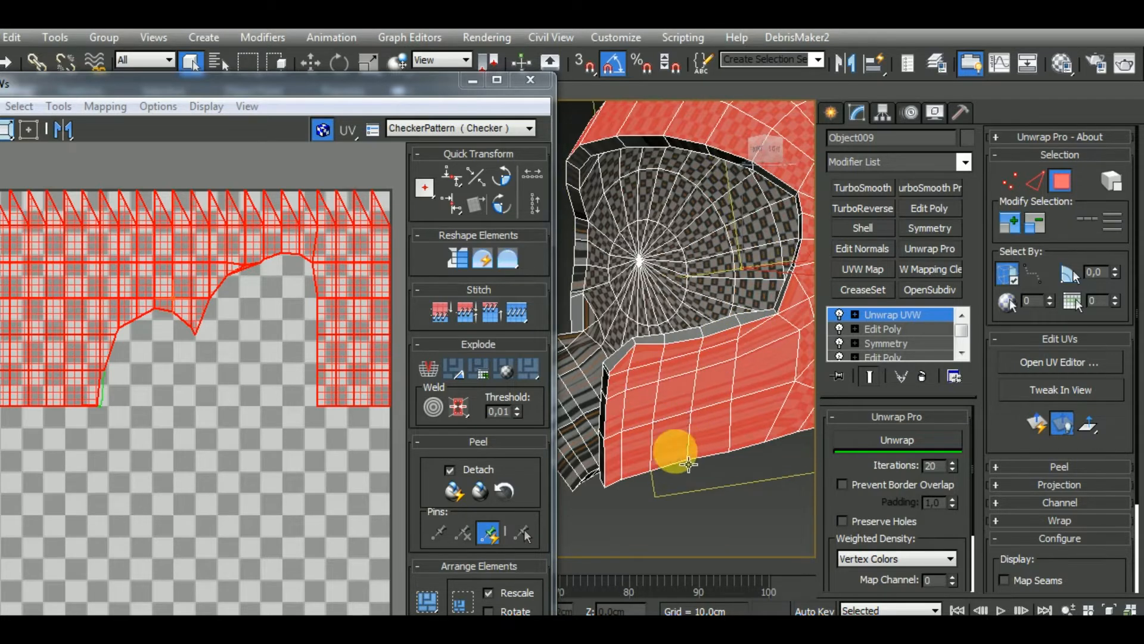
# Check the selection from below and in front, and deselect the stray inner polygons beside the rear rim
pyautogui.scroll(-4, 715, 391)
pyautogui.keyDown('alt'); pyautogui.moveTo(715, 391); pyautogui.dragTo(767, 258, button='middle'); pyautogui.keyUp('alt')
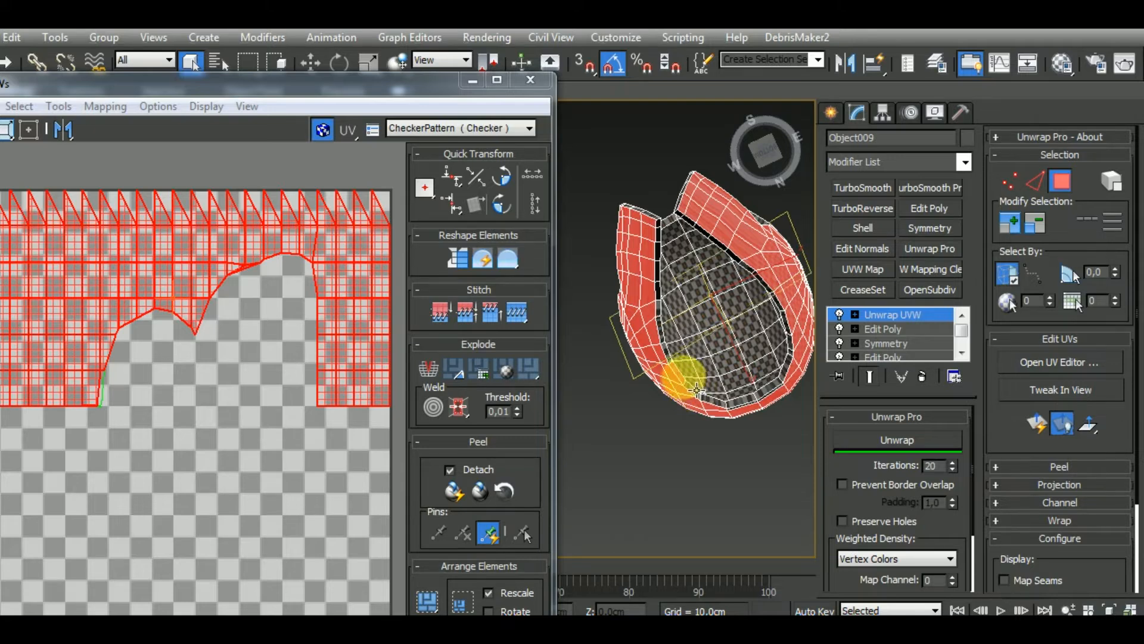
pyautogui.scroll(-4, 702, 388)
pyautogui.keyDown('alt'); pyautogui.moveTo(702, 388); pyautogui.dragTo(720, 431, button='middle'); pyautogui.keyUp('alt')
pyautogui.keyDown('alt'); pyautogui.moveTo(704, 388); pyautogui.dragTo(720, 410, button='middle'); pyautogui.keyUp('alt')
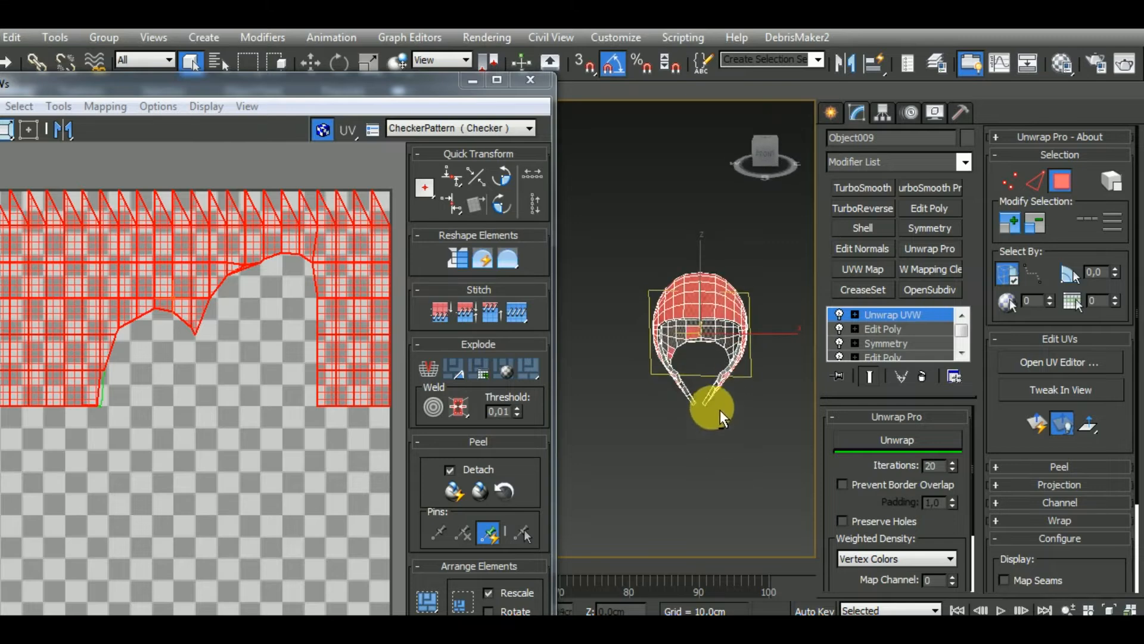
pyautogui.scroll(7, 700, 344)
pyautogui.scroll(-6, 677, 338)
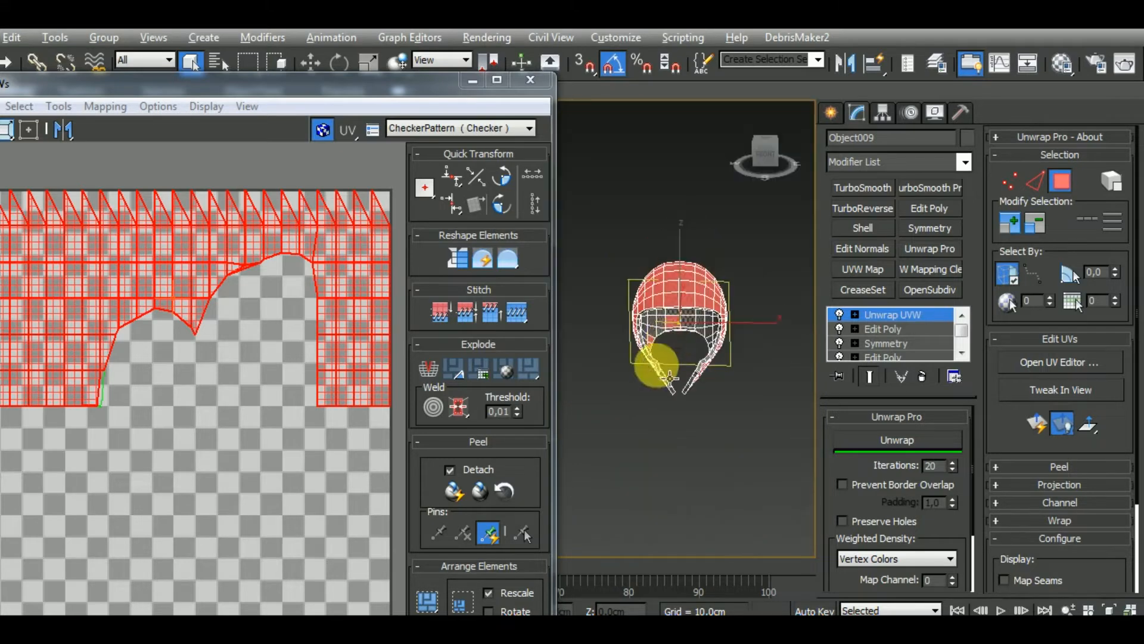
pyautogui.moveTo(659, 363)
pyautogui.keyDown('alt'); pyautogui.mouseDown(button='middle')
pyautogui.moveTo(628, 286)
pyautogui.moveTo(781, 250)
pyautogui.moveTo(891, 352)
pyautogui.moveTo(669, 363)
pyautogui.moveTo(681, 354)
pyautogui.moveTo(659, 369)
pyautogui.mouseUp(button='middle'); pyautogui.keyUp('alt')
pyautogui.scroll(7, 683, 353)
pyautogui.scroll(-8, 659, 368)
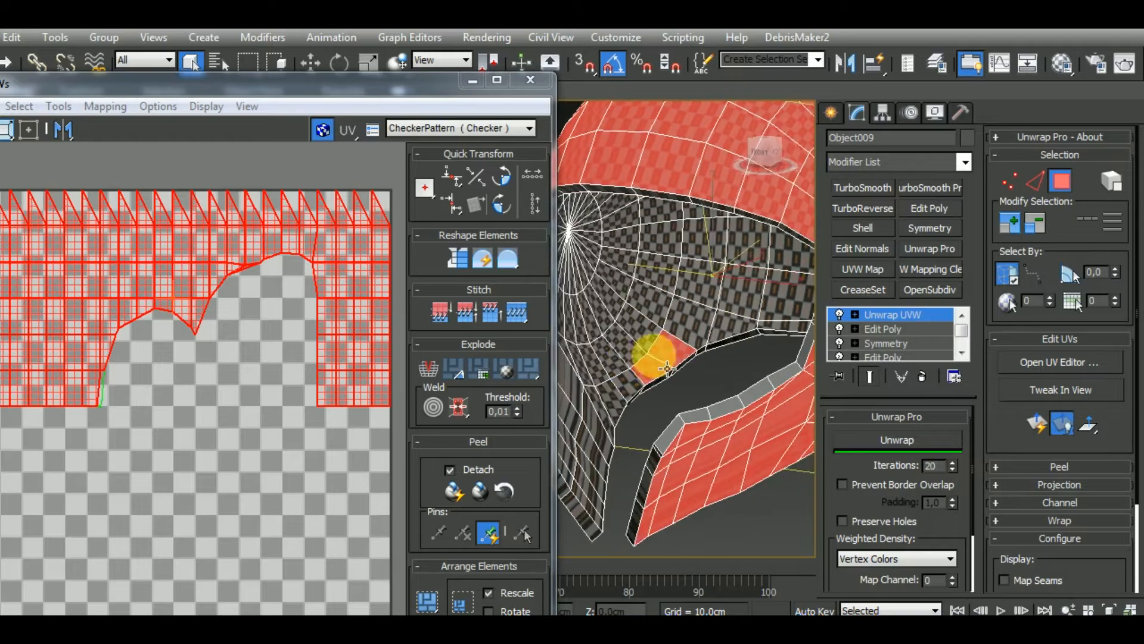
pyautogui.keyDown('alt'); pyautogui.moveTo(794, 381); pyautogui.dragTo(619, 428, button='middle'); pyautogui.keyUp('alt')
# Apply Normal Mapping to the selected outer polygons using Box Mapping with 0,02 spacing
pyautogui.moveTo(327, 348); pyautogui.dragTo(328, 379, button='middle')
pyautogui.scroll(-3, 329, 379)
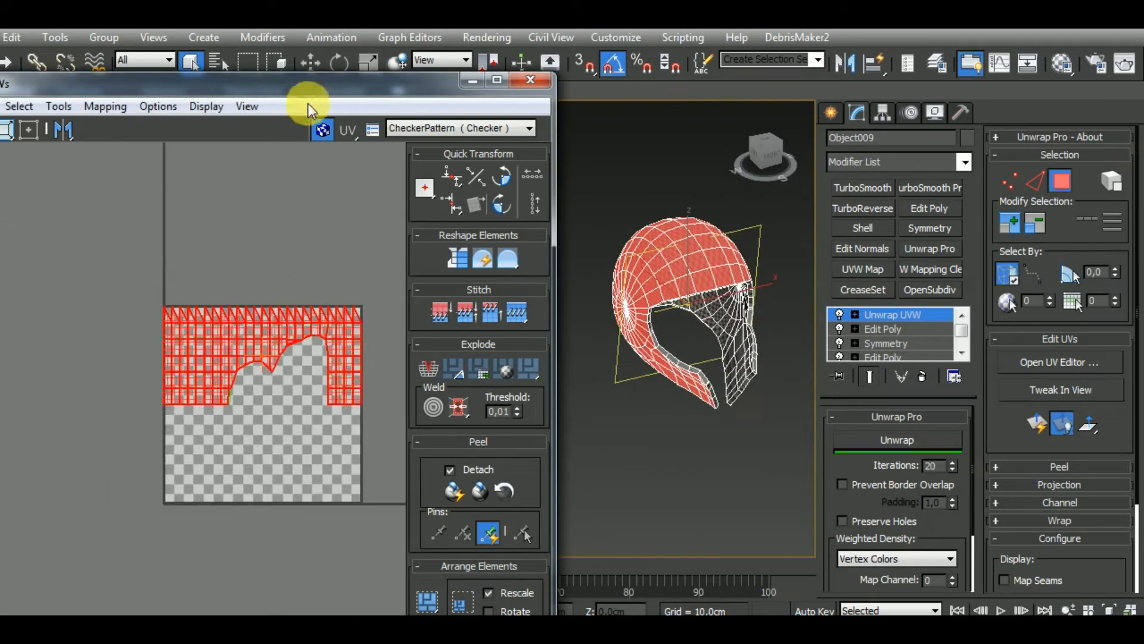
pyautogui.moveTo(276, 88); pyautogui.dragTo(350, 70)
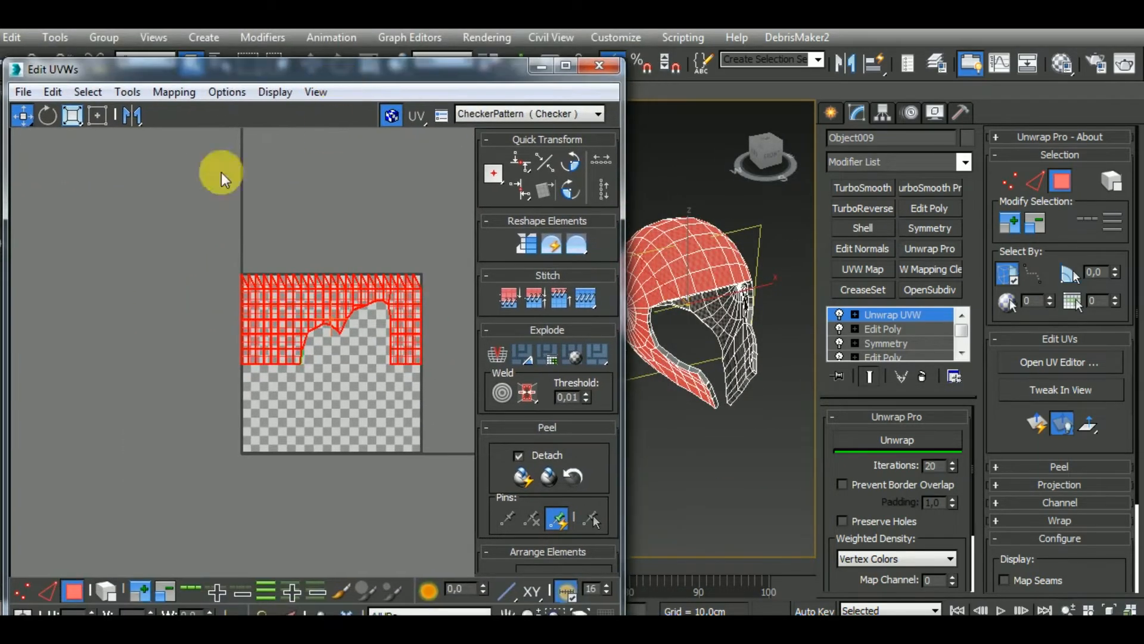
pyautogui.click(156, 91)
pyautogui.click(226, 132)
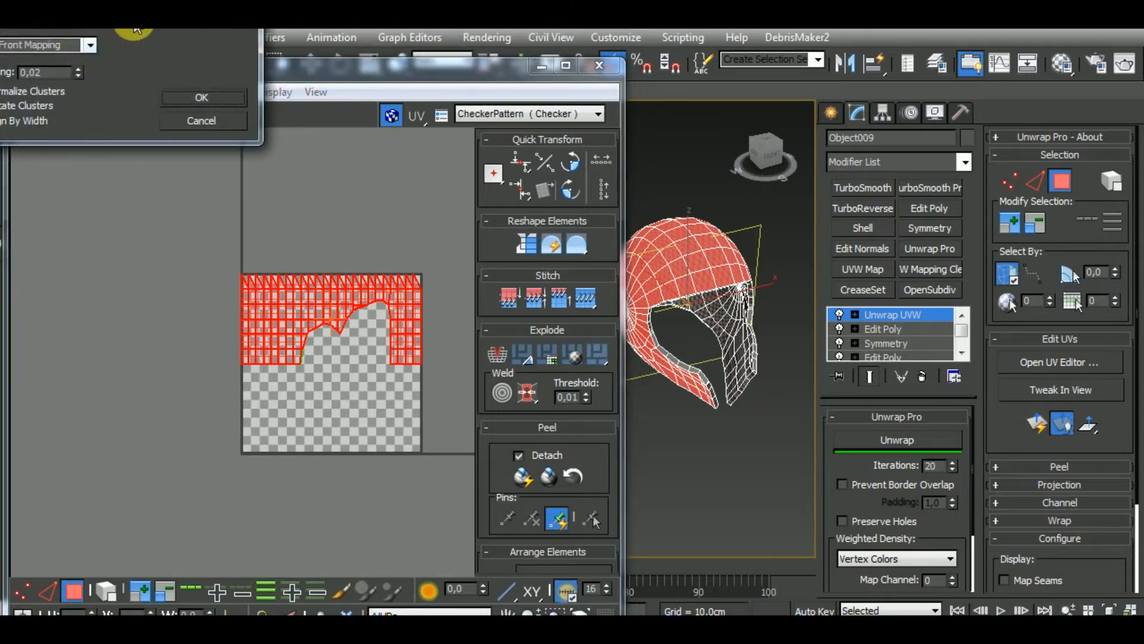
pyautogui.moveTo(137, 29); pyautogui.dragTo(199, 95)
pyautogui.click(153, 111)
pyautogui.click(152, 171)
pyautogui.click(251, 166)
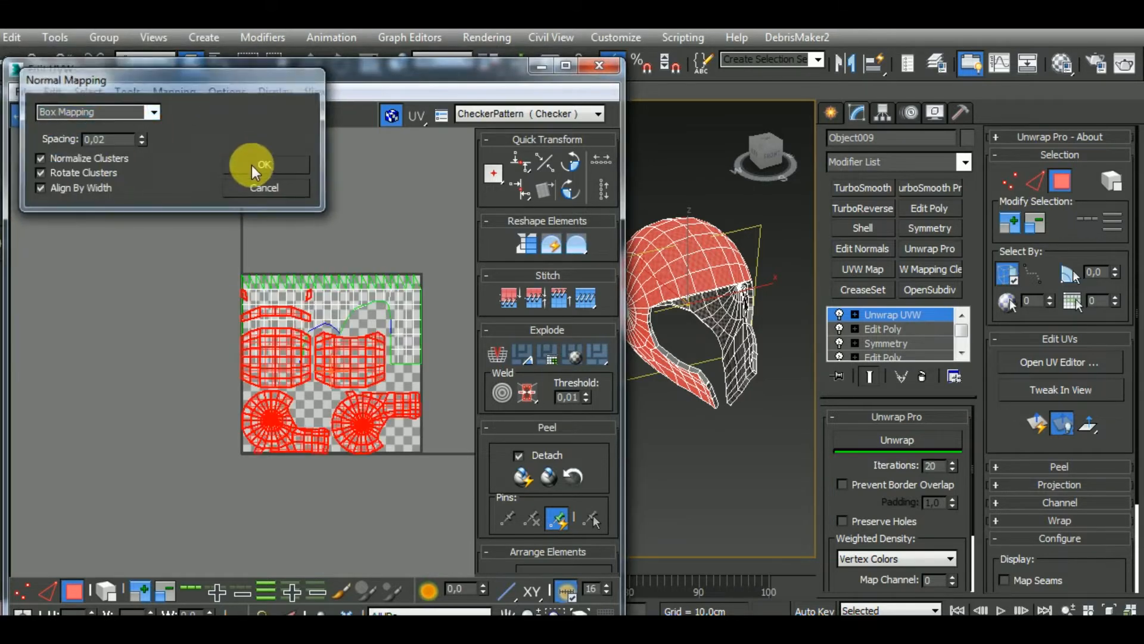
# Move the newly mapped outer-surface clusters out of the checker tile to the empty area below it
pyautogui.scroll(-3, 393, 411)
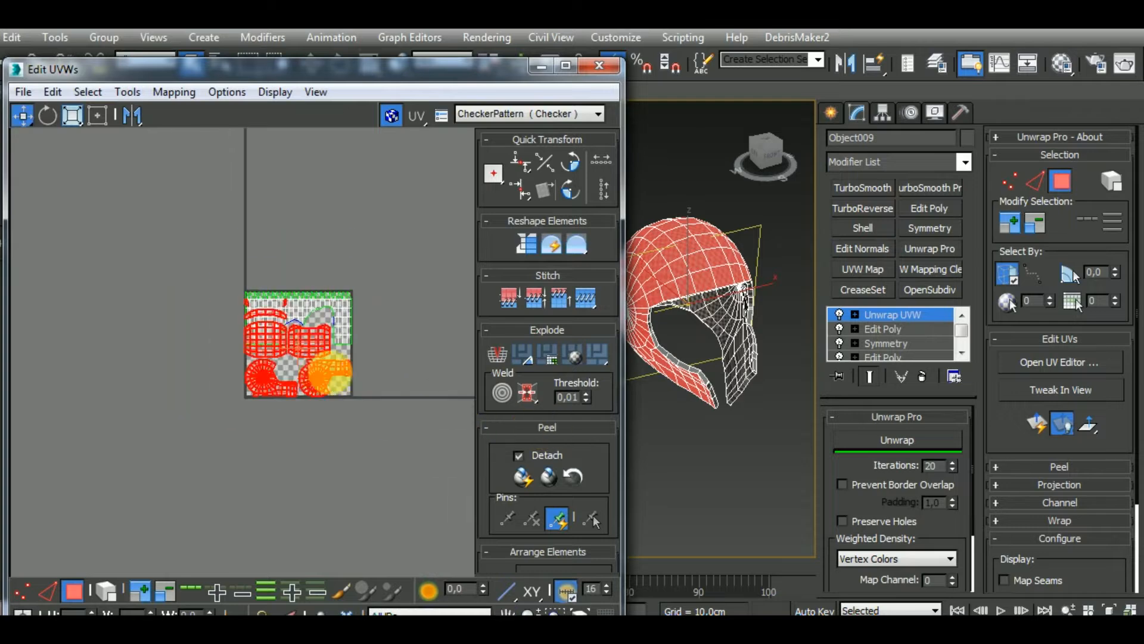
pyautogui.moveTo(322, 372); pyautogui.dragTo(412, 486)
pyautogui.moveTo(696, 435); pyautogui.dragTo(708, 431, button='middle')
pyautogui.moveTo(369, 442); pyautogui.dragTo(309, 371, button='middle')
pyautogui.moveTo(355, 449); pyautogui.dragTo(320, 437, button='middle')
# Select the upper edge of the narrow curved strip and stitch it to the matching edge of the cluster below
pyautogui.click(49, 592)
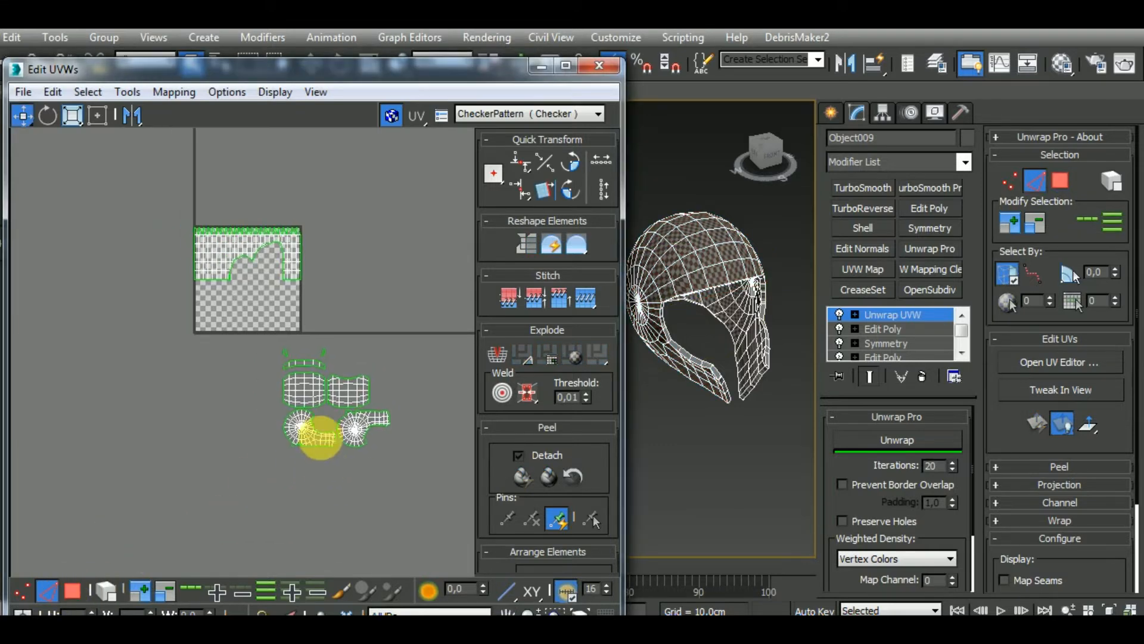
pyautogui.scroll(3, 309, 366)
pyautogui.scroll(3, 302, 360)
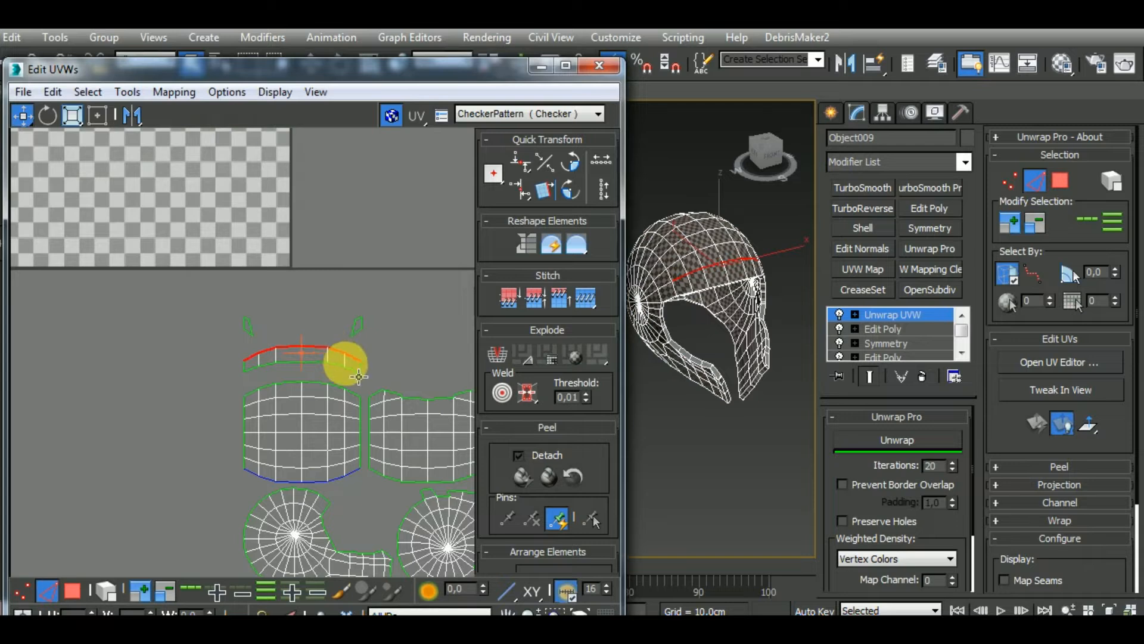
pyautogui.press('s')
pyautogui.scroll(-2, 358, 376)
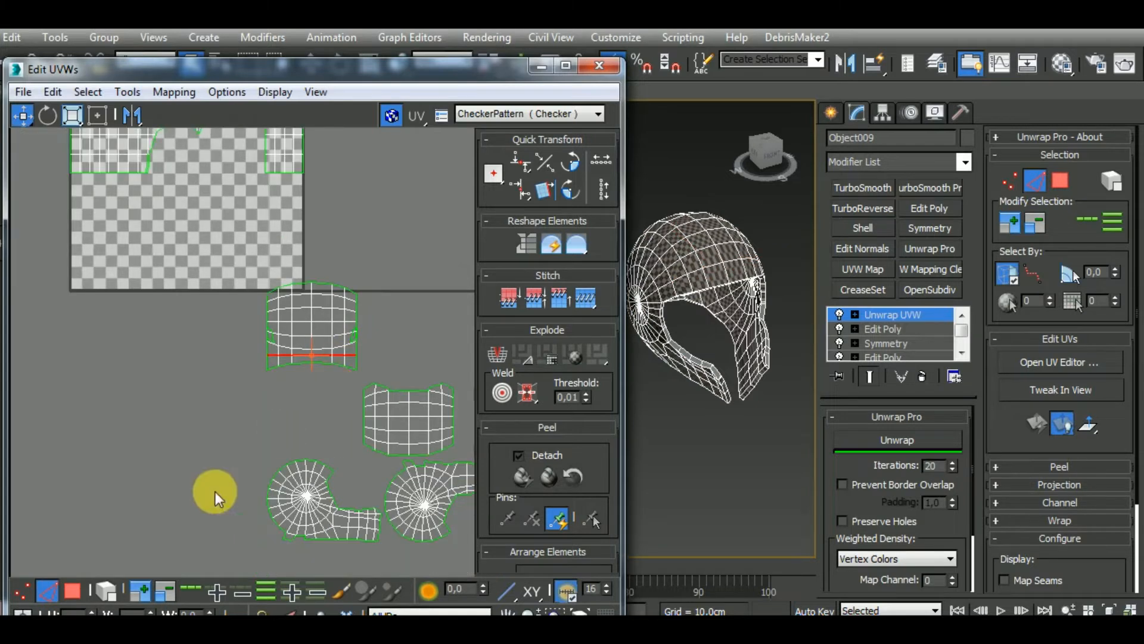
# Select the whole stitched strip cluster, move it clear of the two small pieces, and flatten it with the Unwrap Pro unwrap
pyautogui.click(109, 590)
pyautogui.click(325, 334)
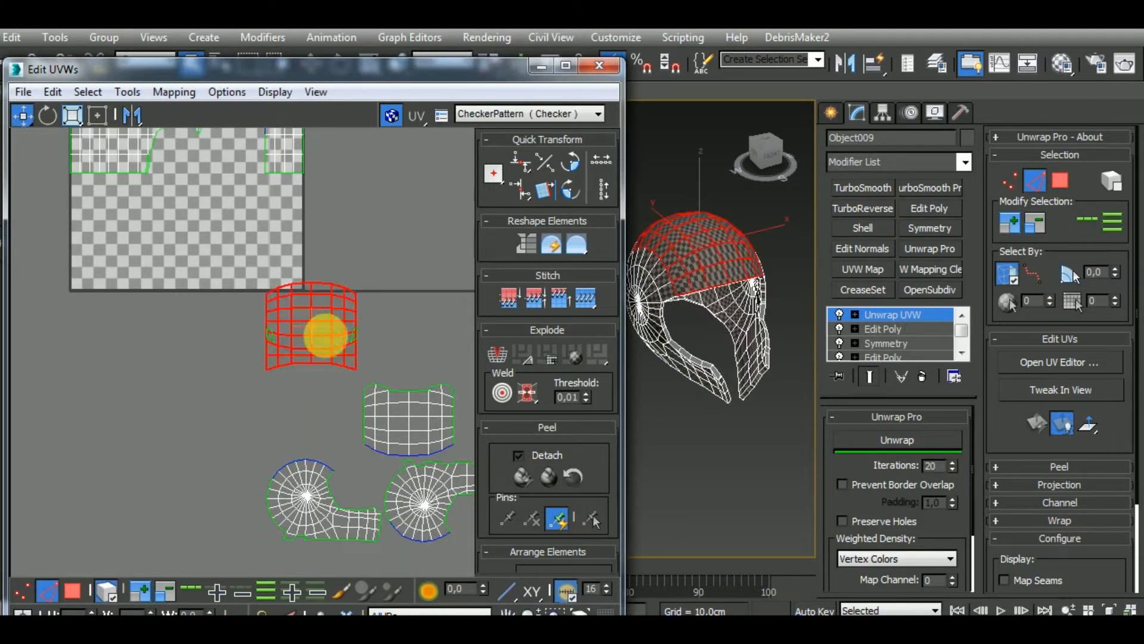
pyautogui.moveTo(324, 333); pyautogui.dragTo(458, 324)
pyautogui.moveTo(438, 356); pyautogui.dragTo(310, 378, button='middle')
pyautogui.click(900, 444)
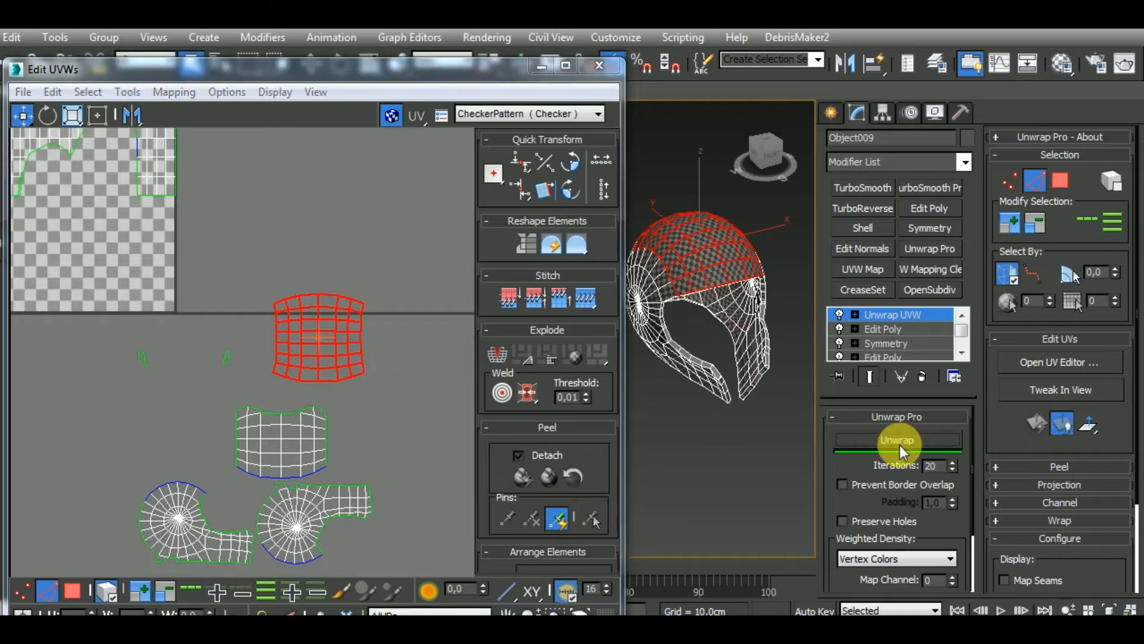
pyautogui.keyDown('alt'); pyautogui.moveTo(794, 423); pyautogui.dragTo(632, 410, button='middle'); pyautogui.keyUp('alt')
pyautogui.moveTo(407, 377); pyautogui.dragTo(305, 376, button='middle')
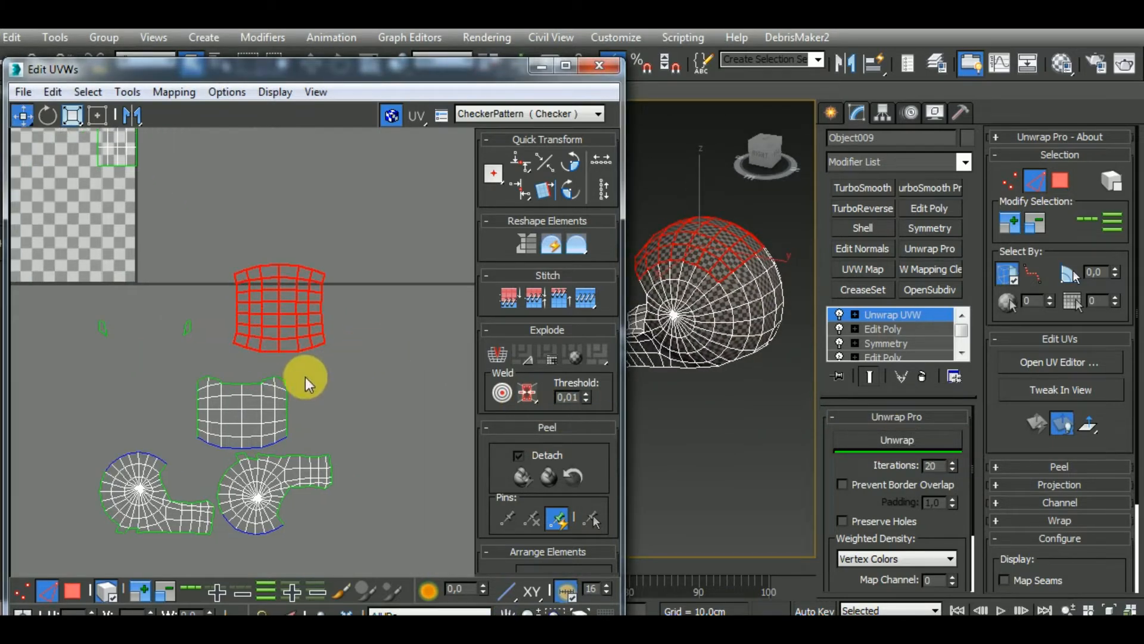
# Select the upper edge of the flattened cluster and stitch it to the matching cluster from below
pyautogui.click(289, 263)
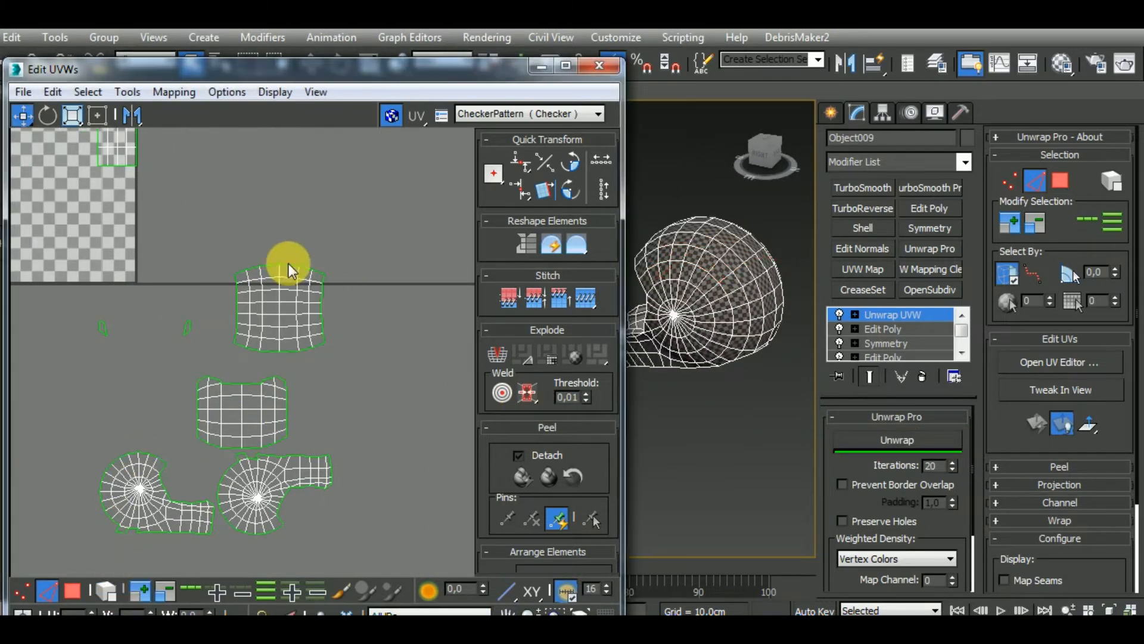
pyautogui.click(291, 269)
pyautogui.press('s')
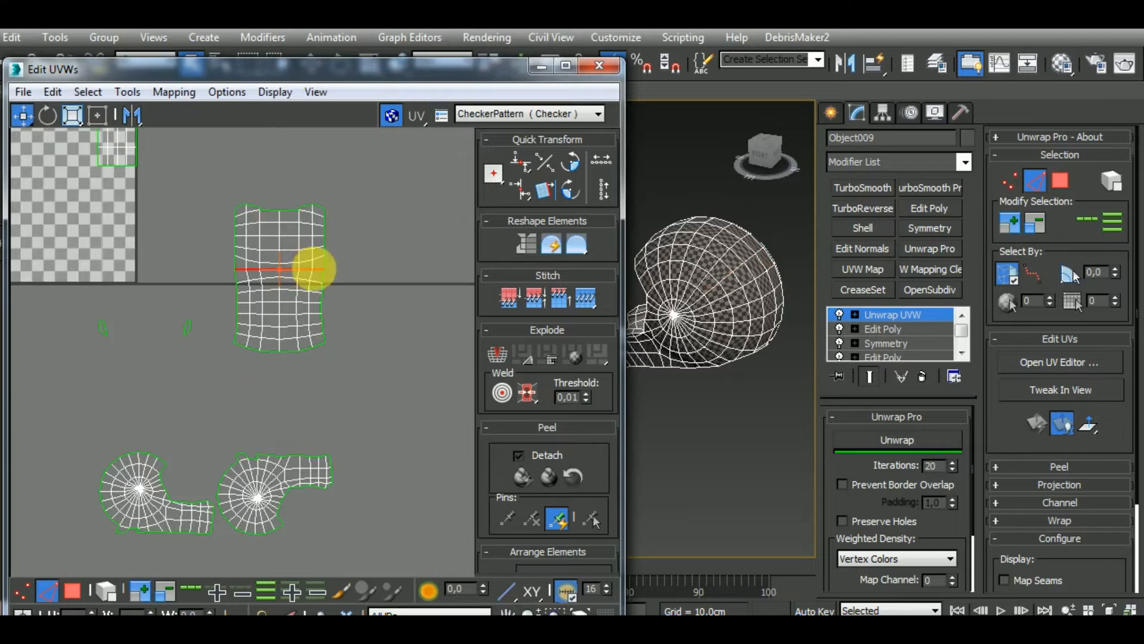
# Trace the merged cluster's upper edge loop on the model and in the UV layout to locate its adjoining rim polygons
pyautogui.click(273, 214)
pyautogui.scroll(1, 269, 209)
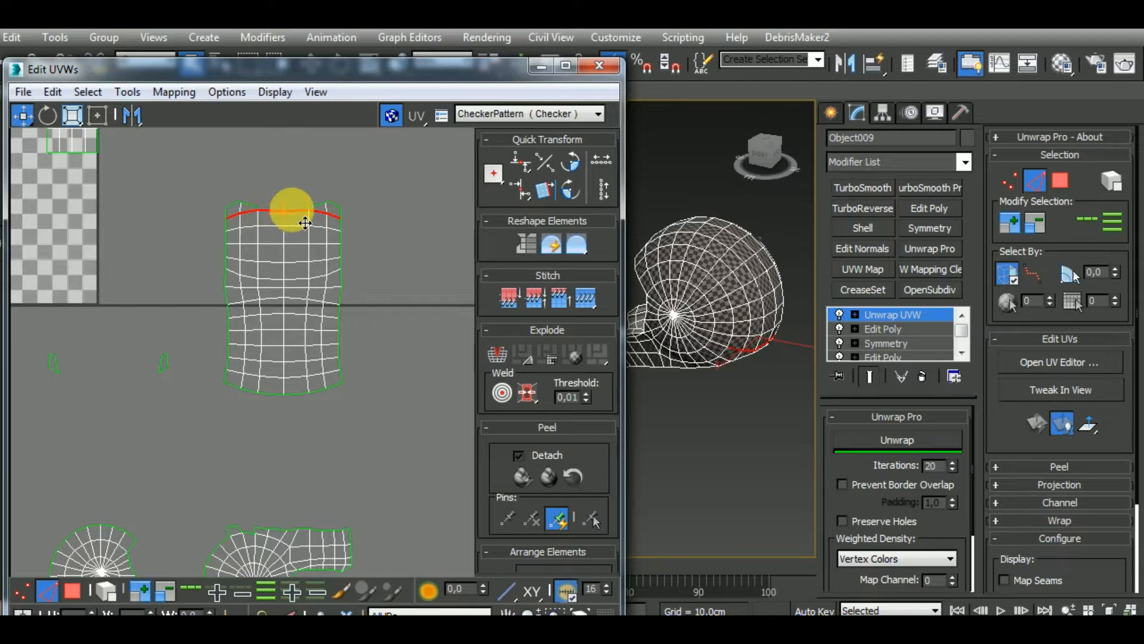
pyautogui.scroll(-2, 347, 213)
pyautogui.moveTo(710, 358); pyautogui.dragTo(744, 365, button='middle')
pyautogui.scroll(6, 775, 396)
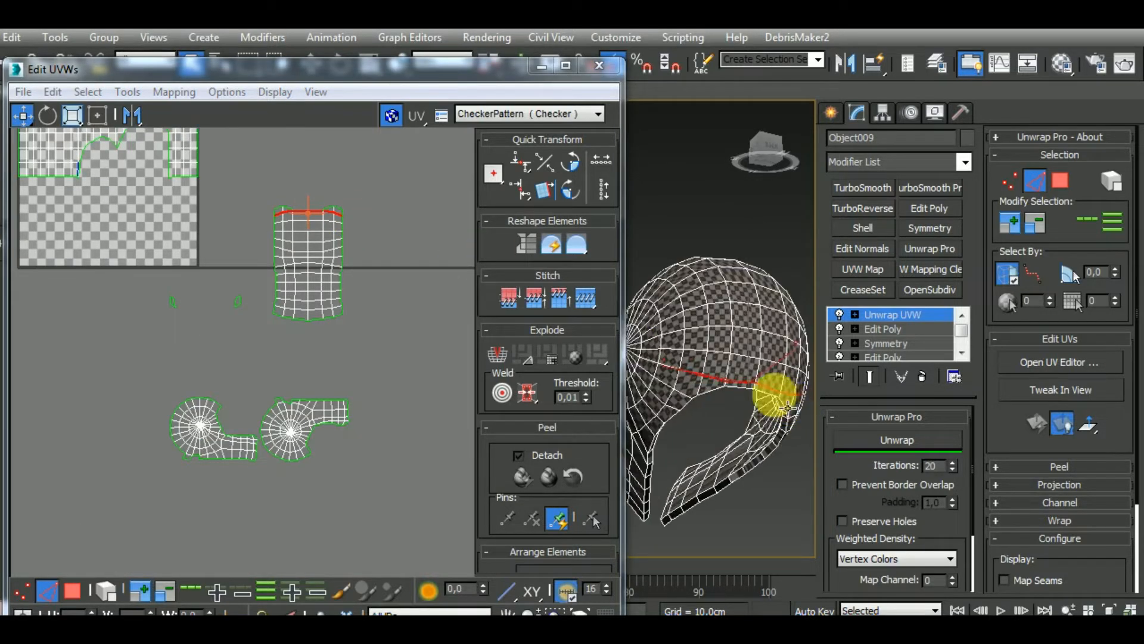
pyautogui.scroll(-4, 773, 400)
pyautogui.moveTo(321, 264); pyautogui.dragTo(381, 383, button='middle')
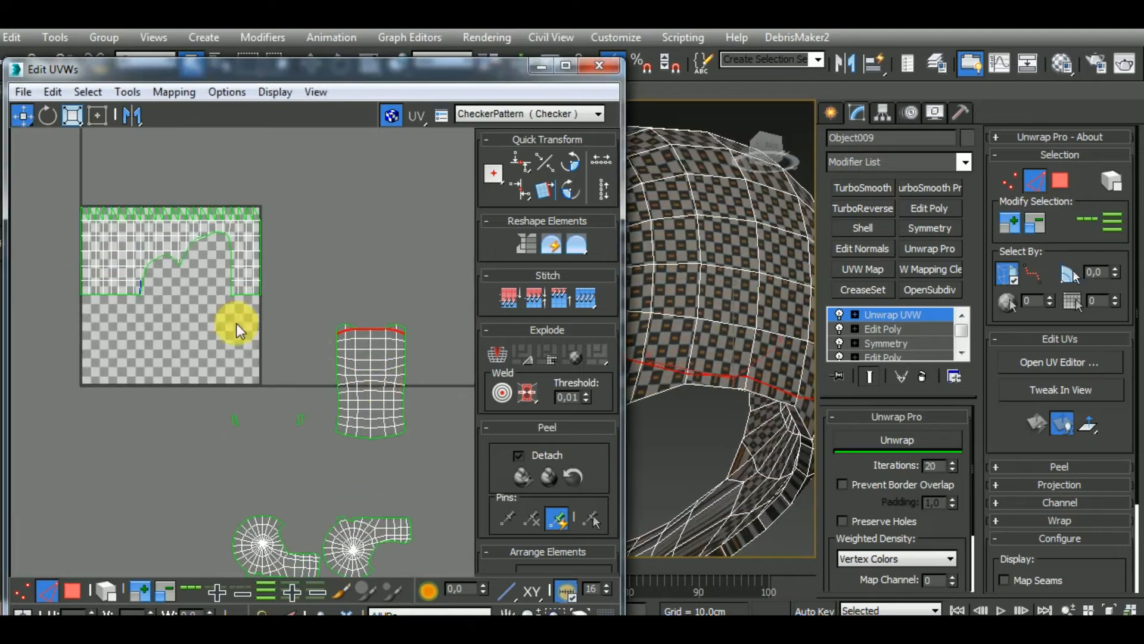
pyautogui.scroll(4, 148, 276)
pyautogui.scroll(-1, 127, 292)
pyautogui.scroll(-2, 128, 292)
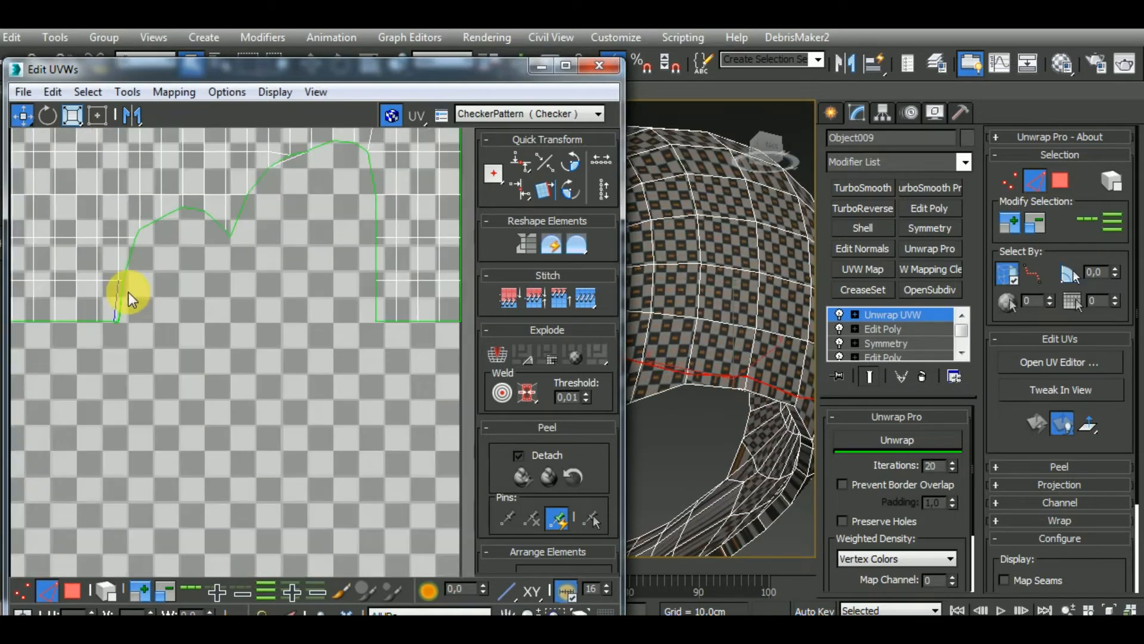
pyautogui.moveTo(377, 379); pyautogui.dragTo(299, 397, button='middle')
pyautogui.scroll(3, 352, 359)
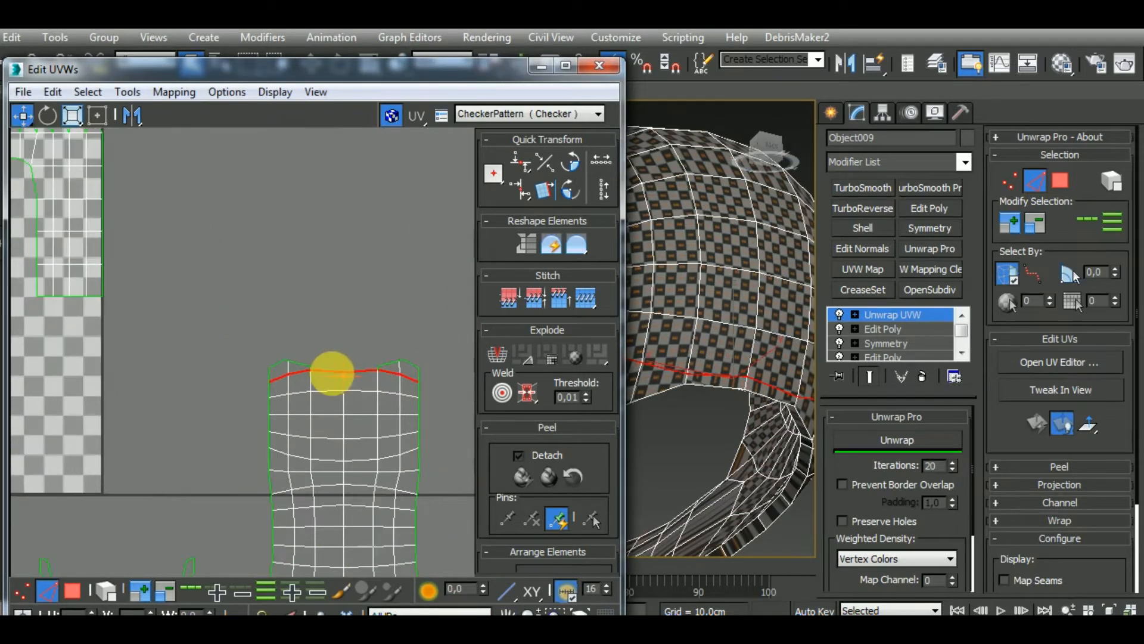
pyautogui.click(339, 370)
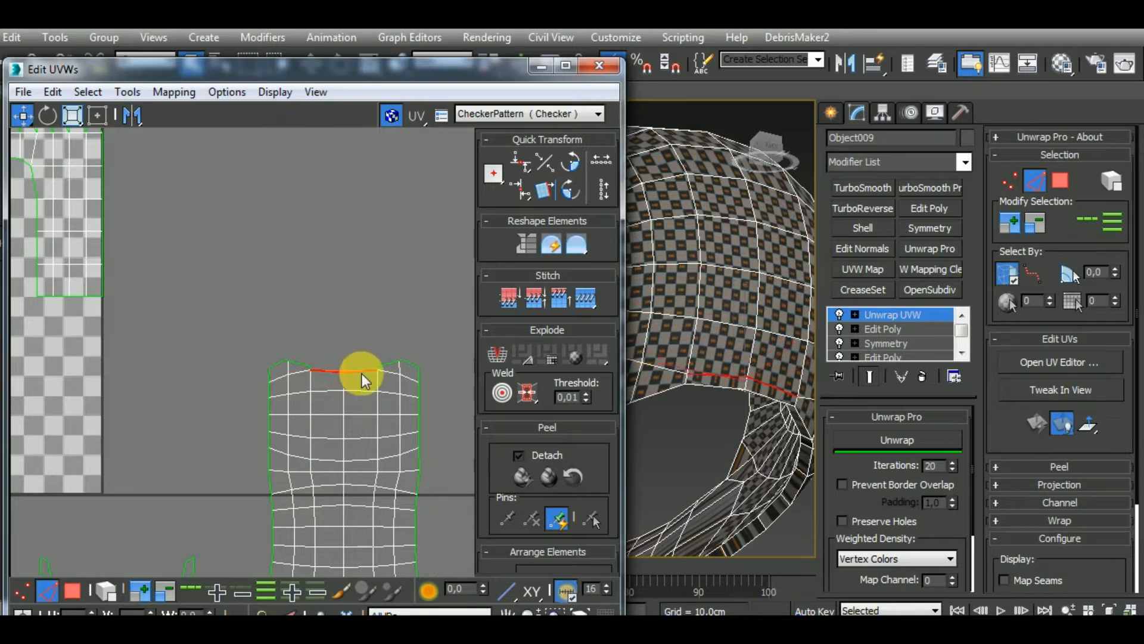
pyautogui.scroll(-3, 388, 346)
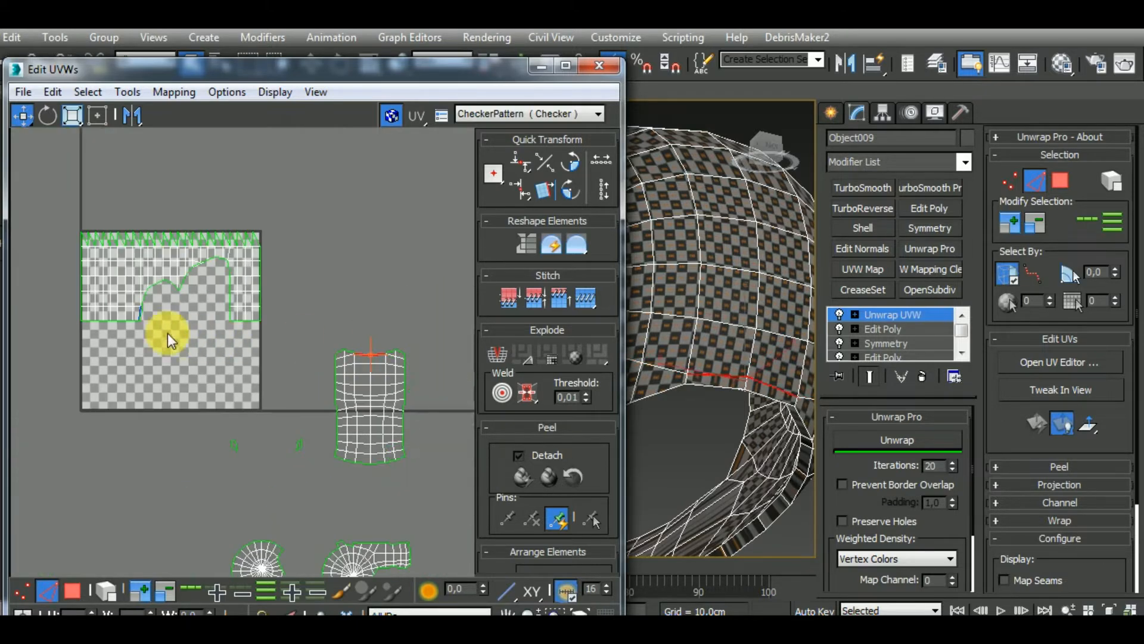
pyautogui.moveTo(167, 334); pyautogui.dragTo(205, 317, button='middle')
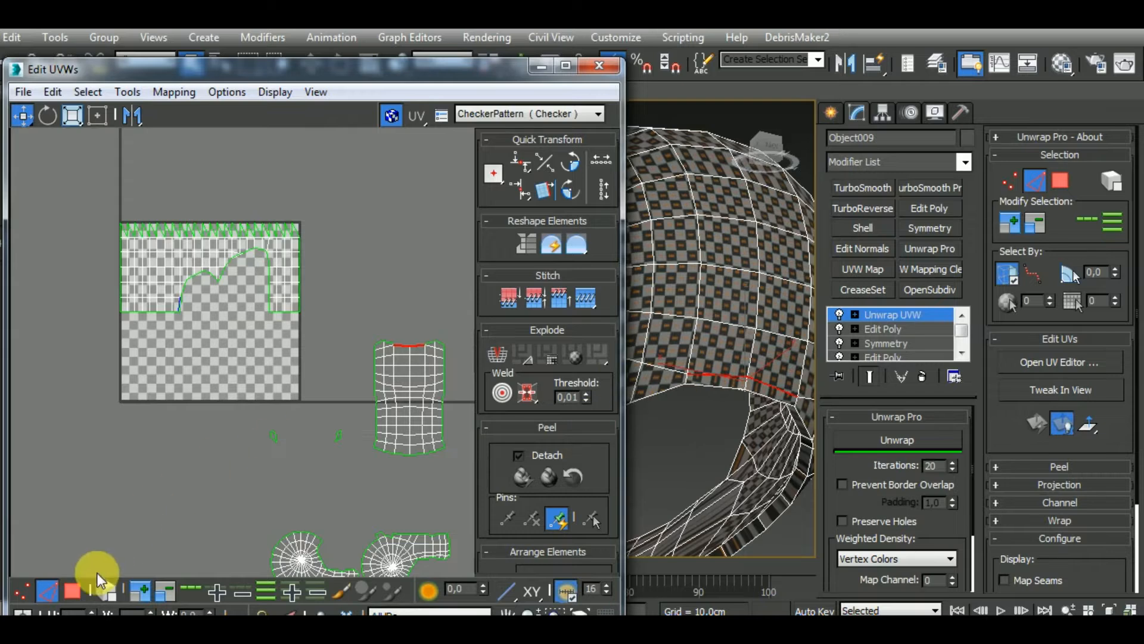
# Limit the polygon selection to the two stray rim polygons above the face opening that remain inside the checker tile
pyautogui.click(72, 590)
pyautogui.keyDown('ctrl'); pyautogui.click(744, 389); pyautogui.keyUp('ctrl')
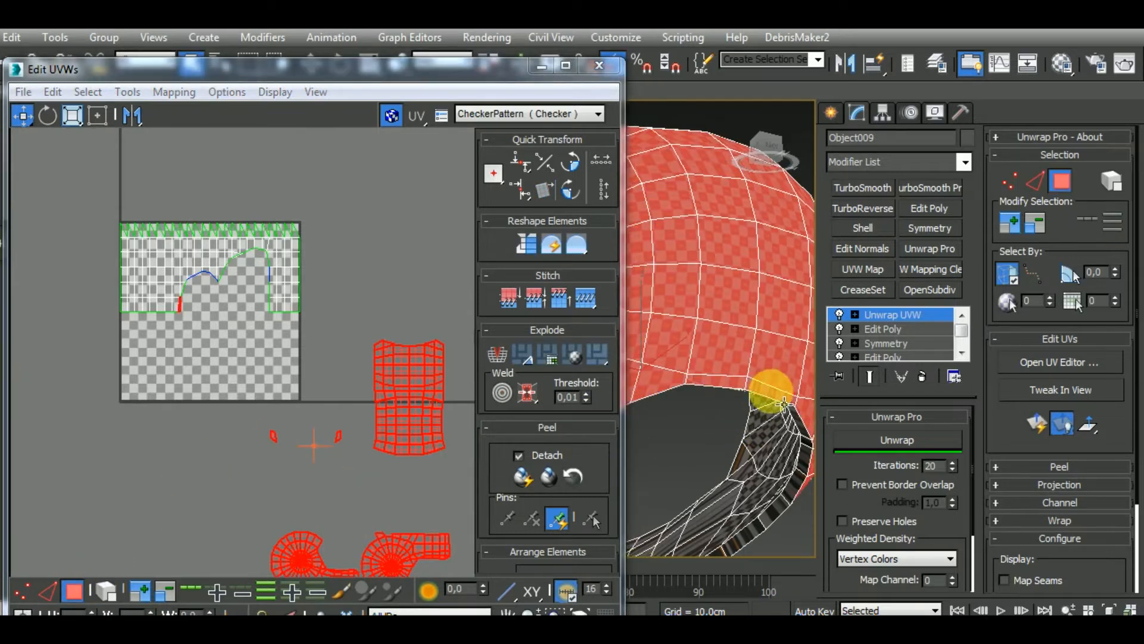
pyautogui.moveTo(234, 262); pyautogui.dragTo(238, 266, button='middle')
pyautogui.moveTo(262, 333); pyautogui.dragTo(240, 252, button='middle')
pyautogui.scroll(-2, 238, 239)
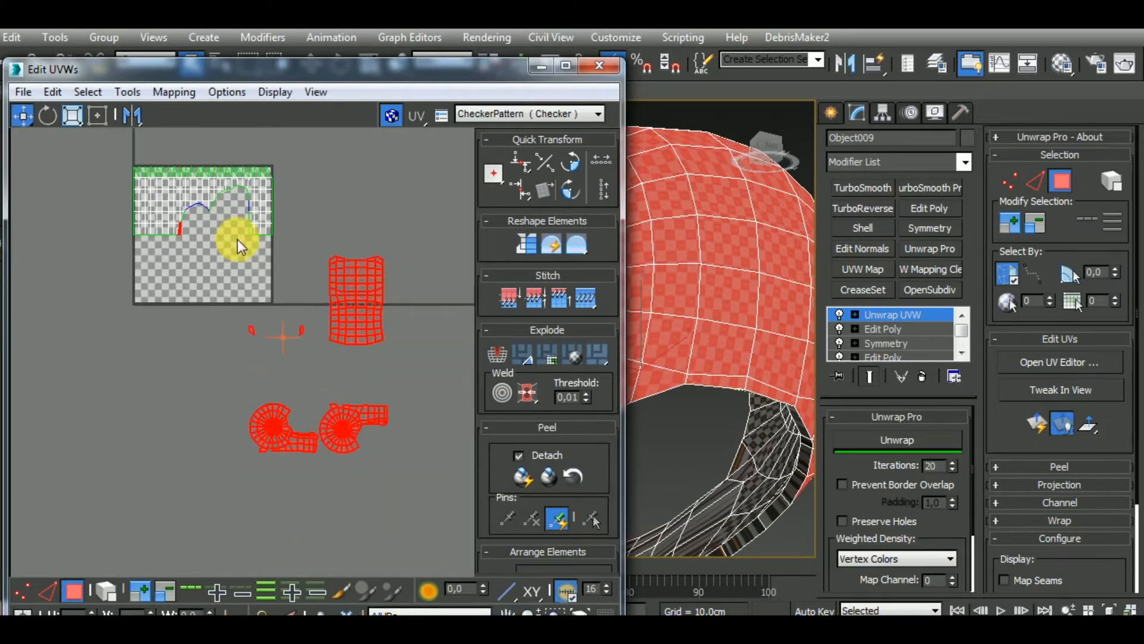
pyautogui.keyDown('alt'); pyautogui.moveTo(238, 241); pyautogui.dragTo(434, 528); pyautogui.keyUp('alt')
pyautogui.moveTo(122, 208); pyautogui.dragTo(167, 251, button='middle')
pyautogui.scroll(3, 231, 271)
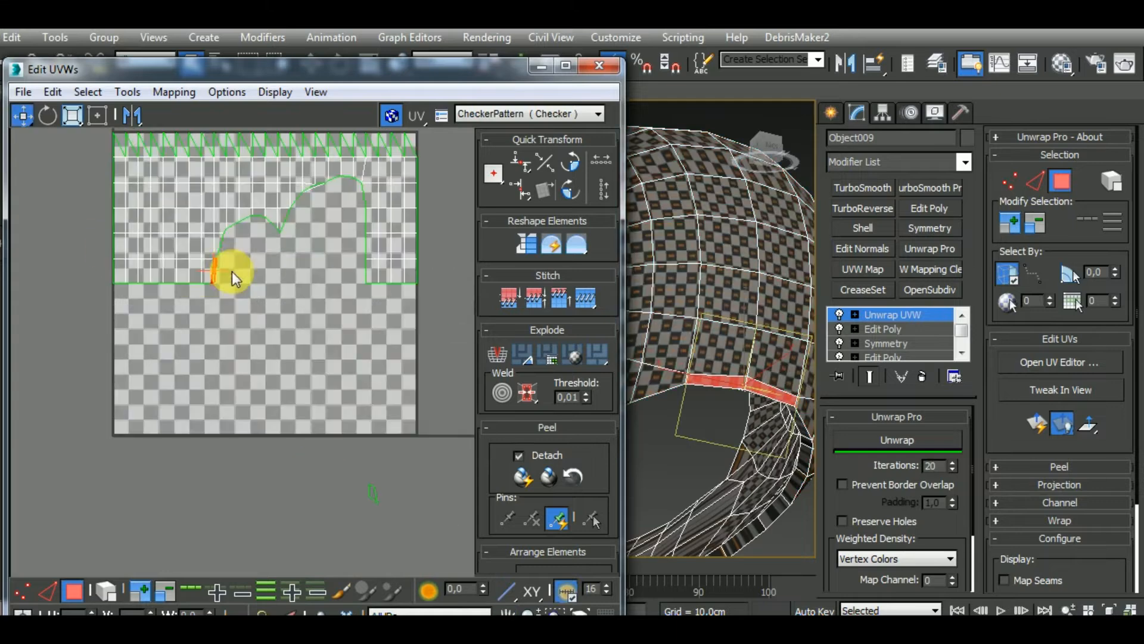
# Detach the two rim polygons from the cluster in the checker tile and move them into the empty part of the tile
pyautogui.rightClick(220, 263)
pyautogui.click(210, 311)
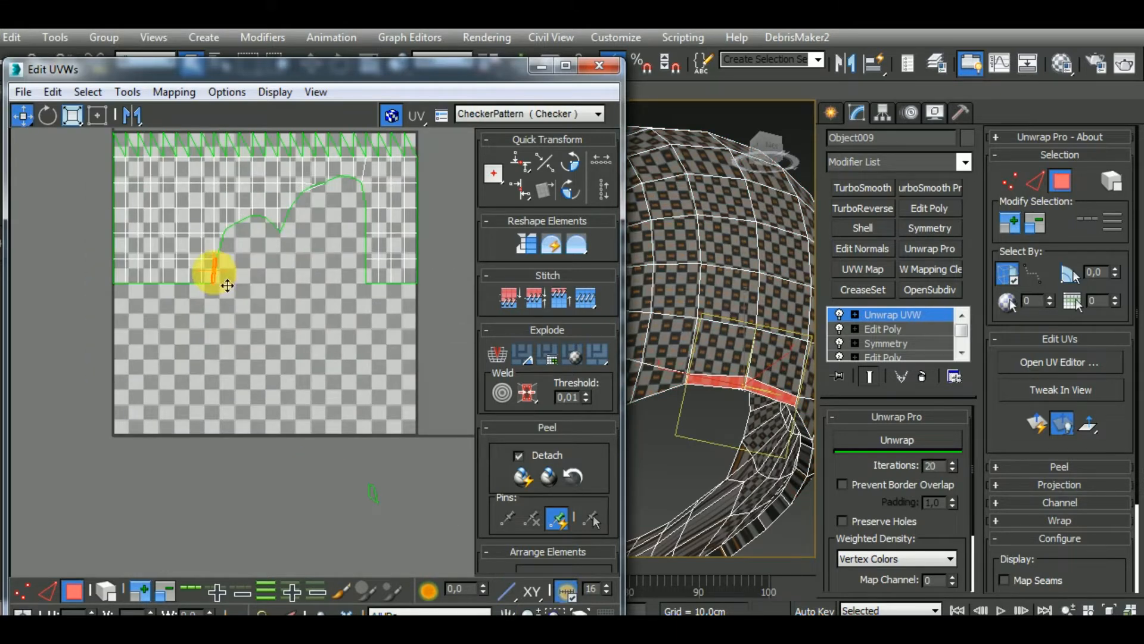
pyautogui.moveTo(403, 350); pyautogui.dragTo(189, 343, button='middle')
pyautogui.scroll(3, 409, 343)
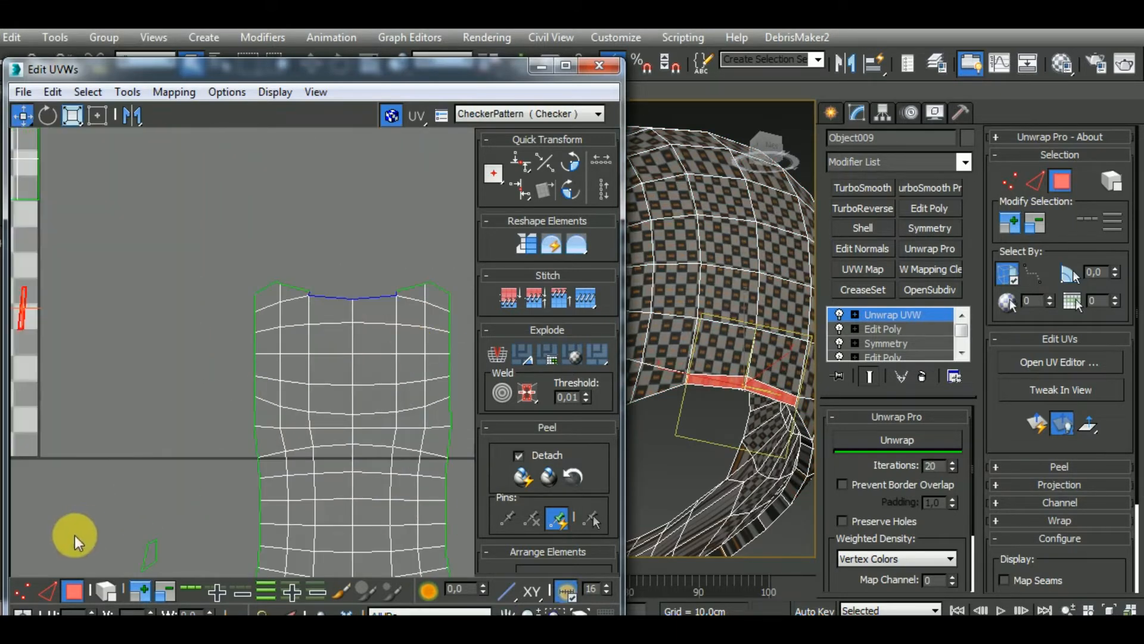
# Stitch the two rim polygons to the middle of the merged cluster's upper edge and weld their open side edges
pyautogui.click(49, 590)
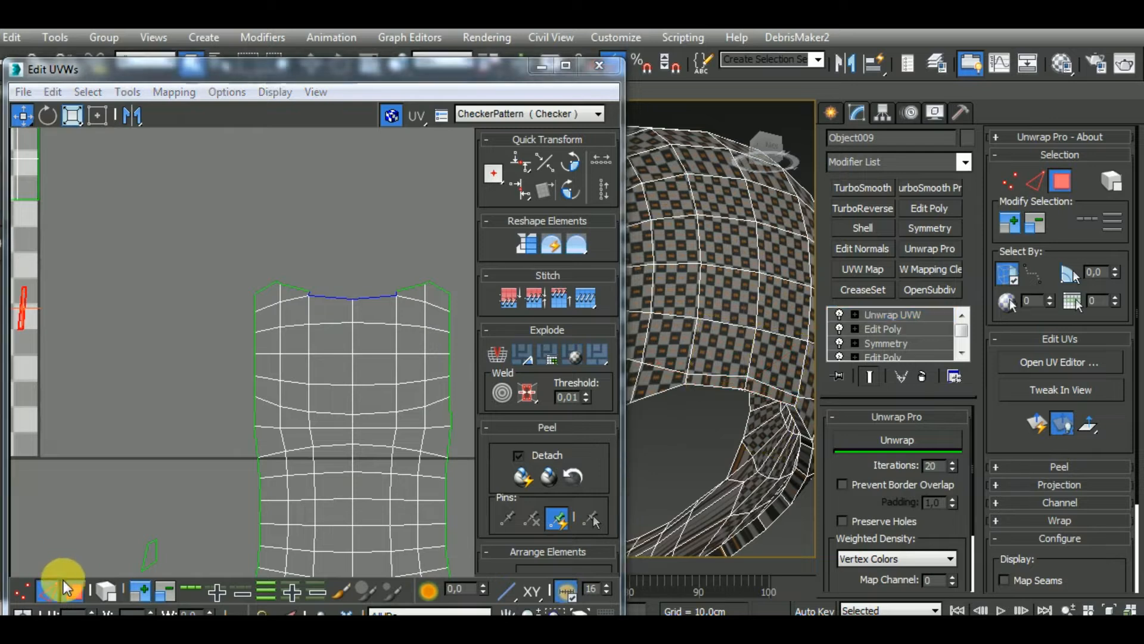
pyautogui.click(343, 299)
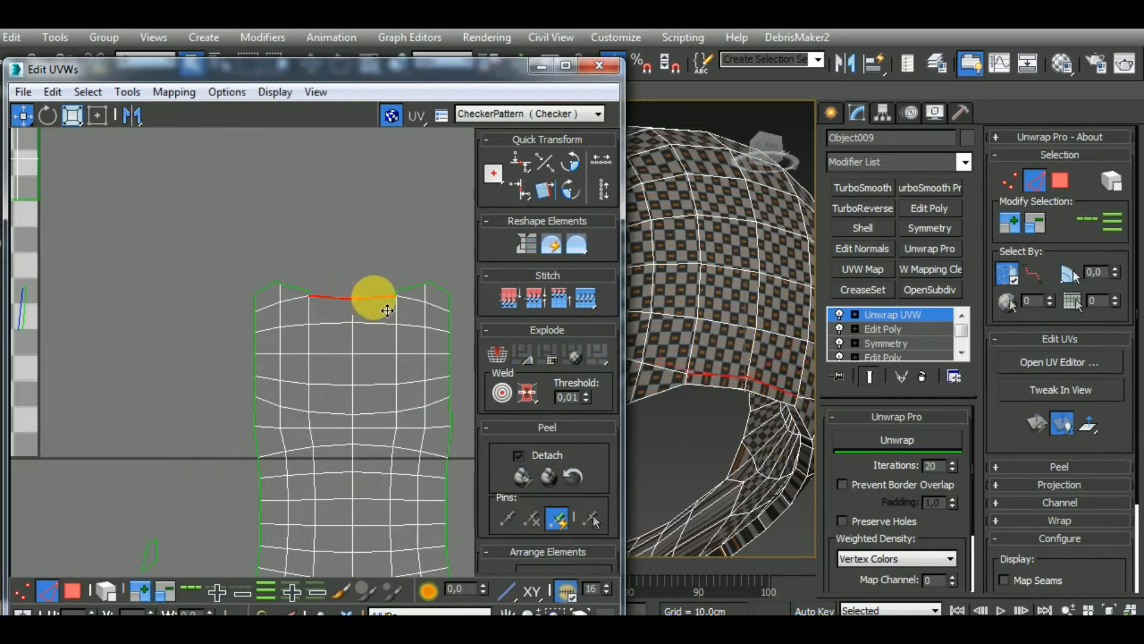
pyautogui.scroll(4, 319, 299)
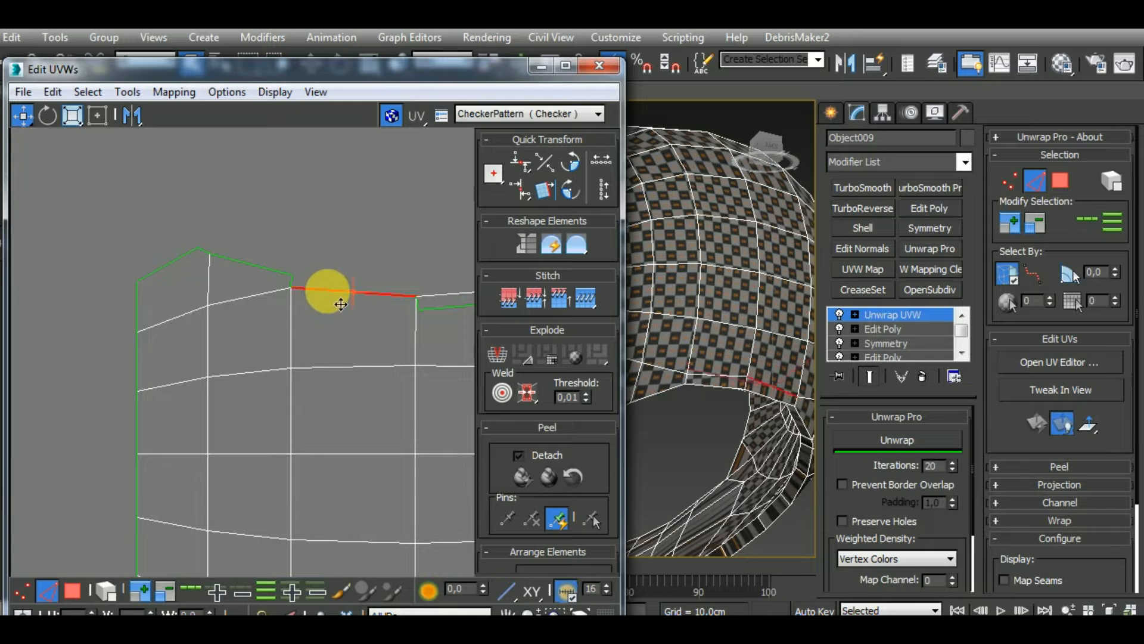
pyautogui.click(293, 281)
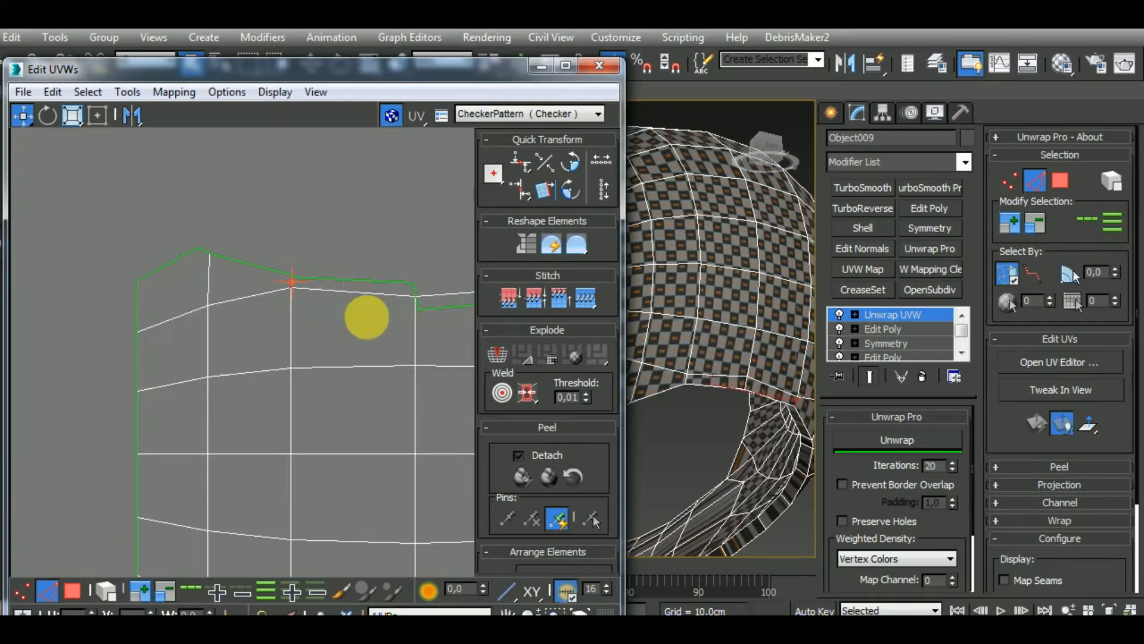
pyautogui.moveTo(365, 320); pyautogui.dragTo(199, 338, button='middle')
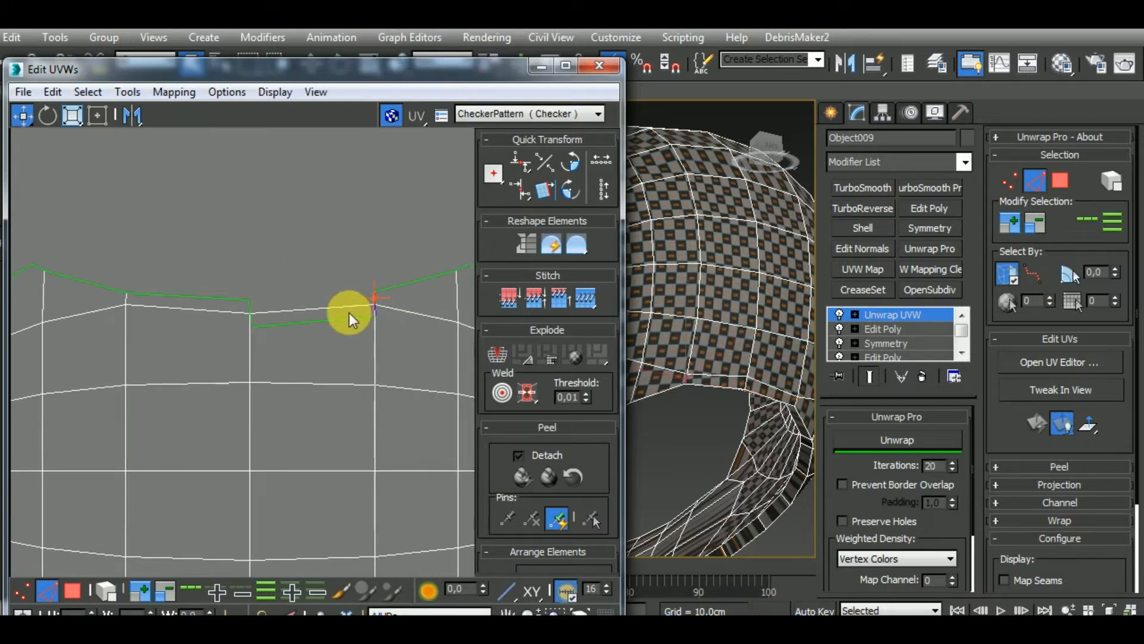
pyautogui.hotkey('ctrl', 'w')
pyautogui.scroll(-6, 341, 221)
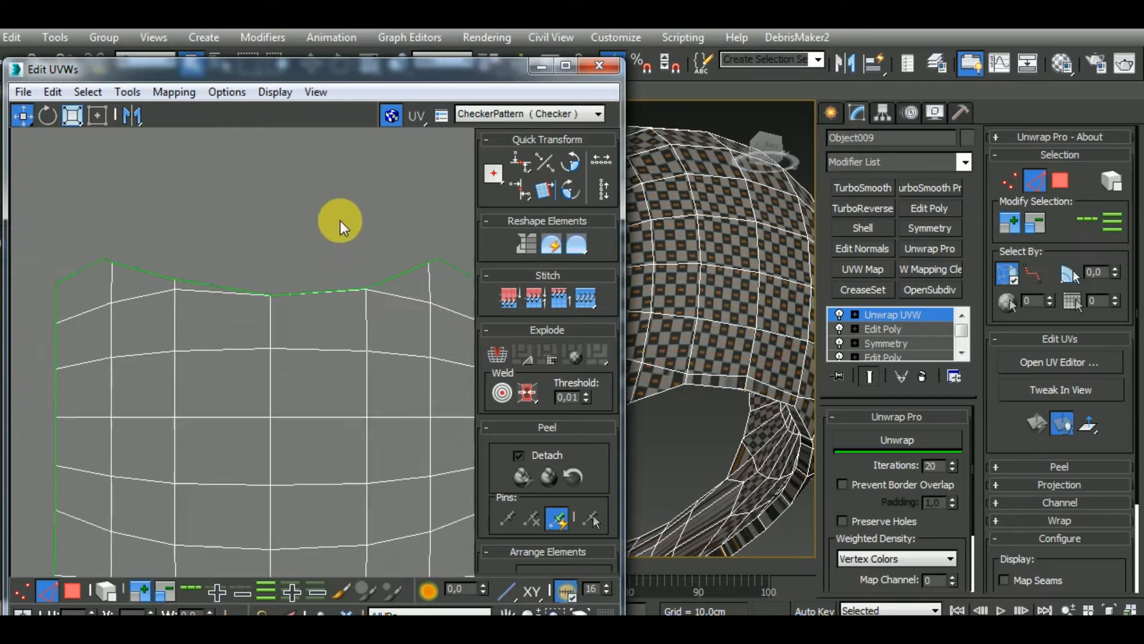
# Select the entire merged central cluster and flatten it with the Unwrap Pro unwrap
pyautogui.moveTo(419, 448); pyautogui.dragTo(420, 449)
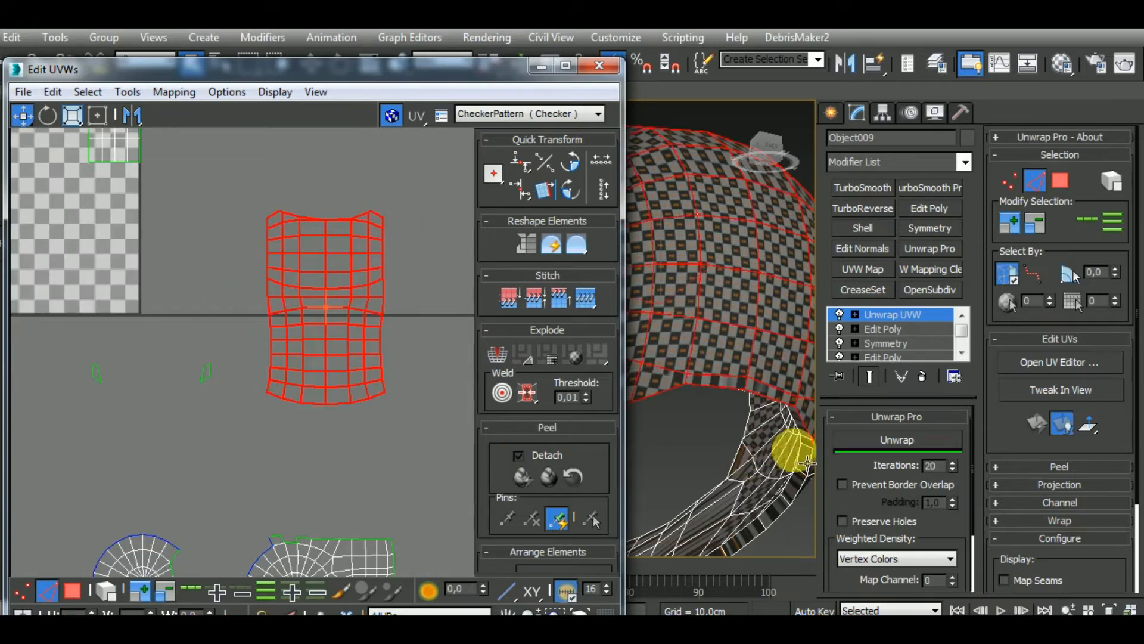
pyautogui.click(903, 442)
pyautogui.keyDown('alt'); pyautogui.moveTo(785, 423); pyautogui.dragTo(782, 389, button='middle'); pyautogui.keyUp('alt')
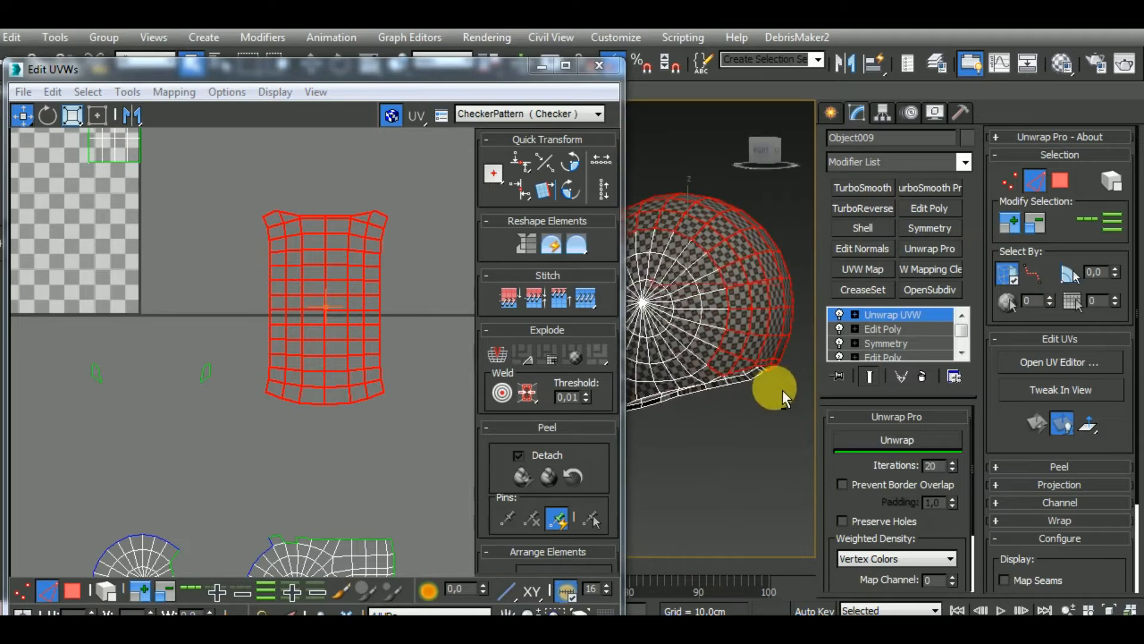
# Stitch the two round side clusters with cheek strips to the side edges of the central cluster
pyautogui.scroll(-2, 335, 327)
pyautogui.click(357, 338)
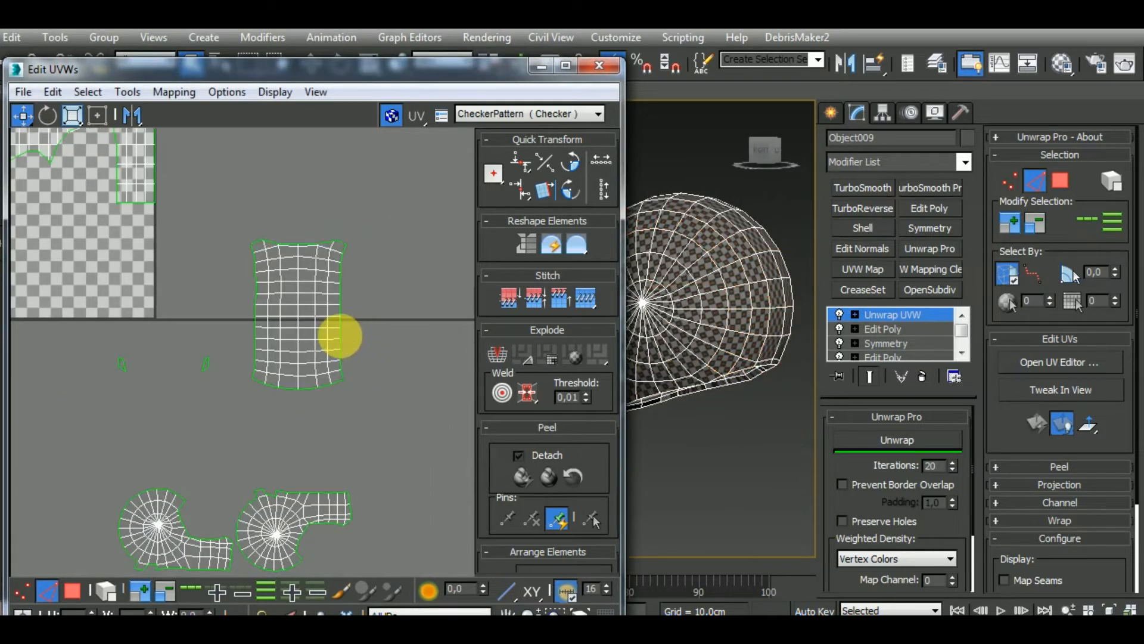
pyautogui.hotkey('ctrl', 'shift', 's')
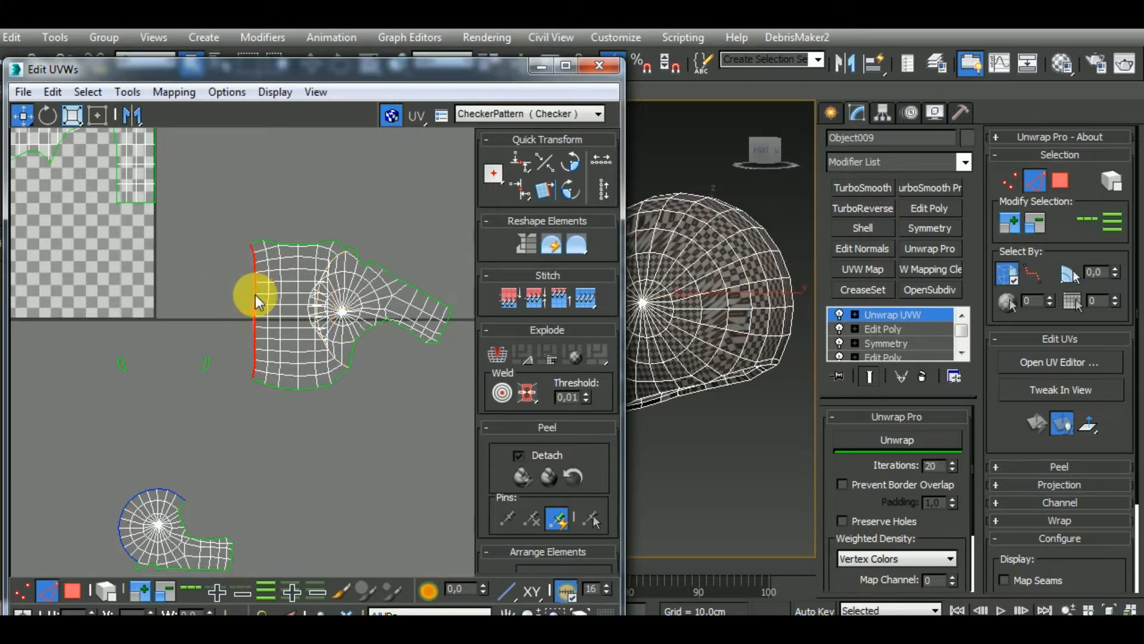
pyautogui.hotkey('ctrl', 'shift', 's')
# Select the complete outer-surface island as an element and unwrap it with Unwrap Pro
pyautogui.scroll(-3, 348, 298)
pyautogui.click(106, 590)
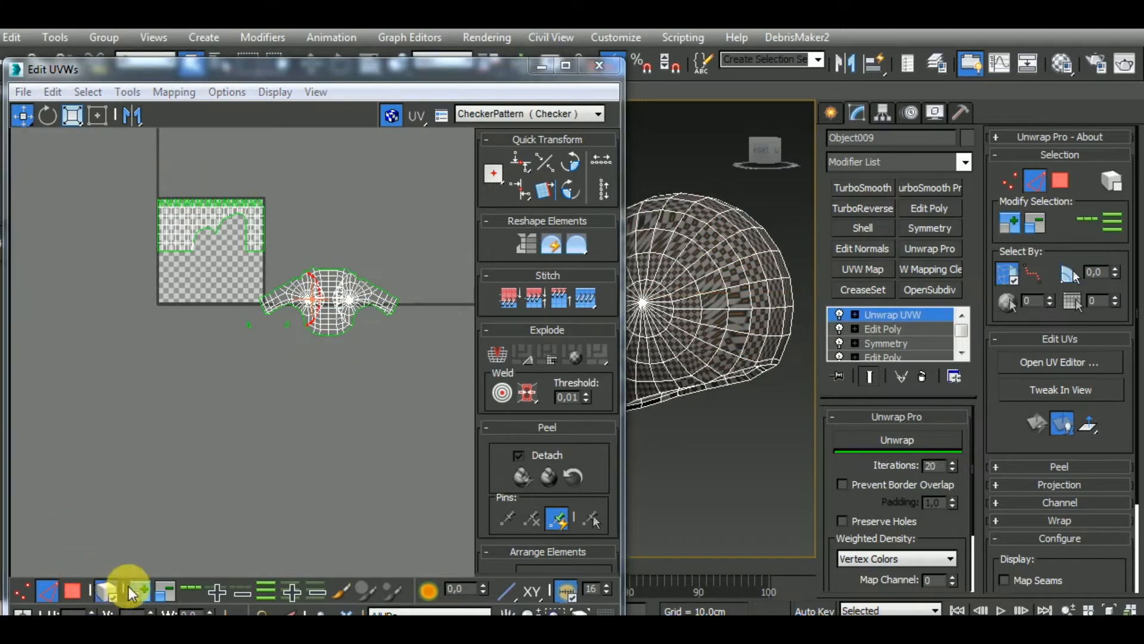
pyautogui.click(72, 590)
pyautogui.click(329, 325)
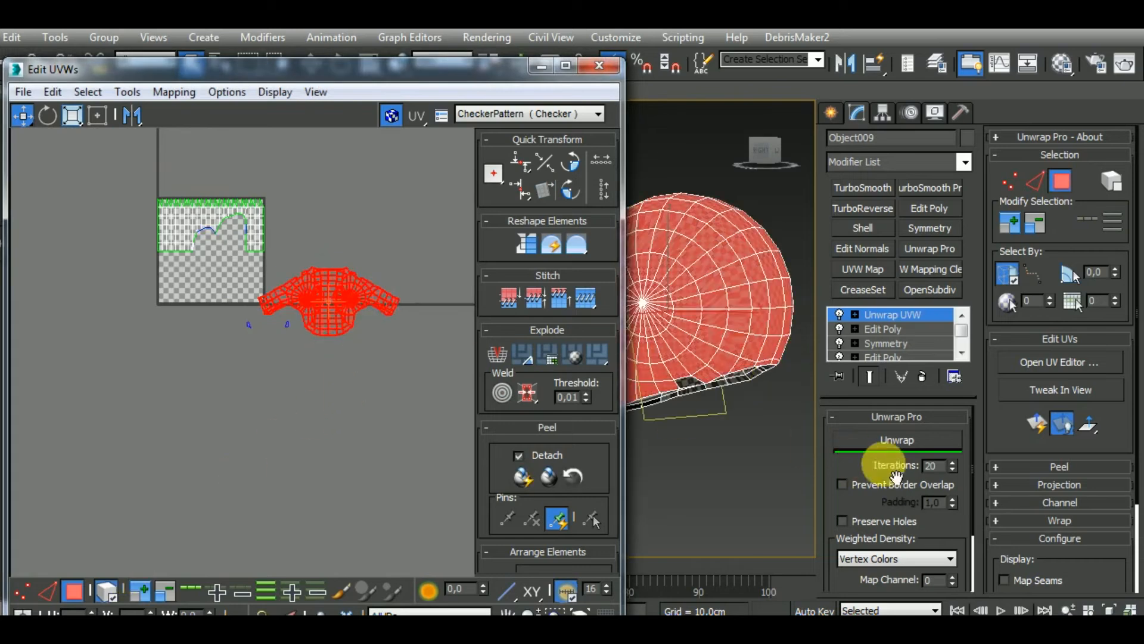
pyautogui.click(921, 446)
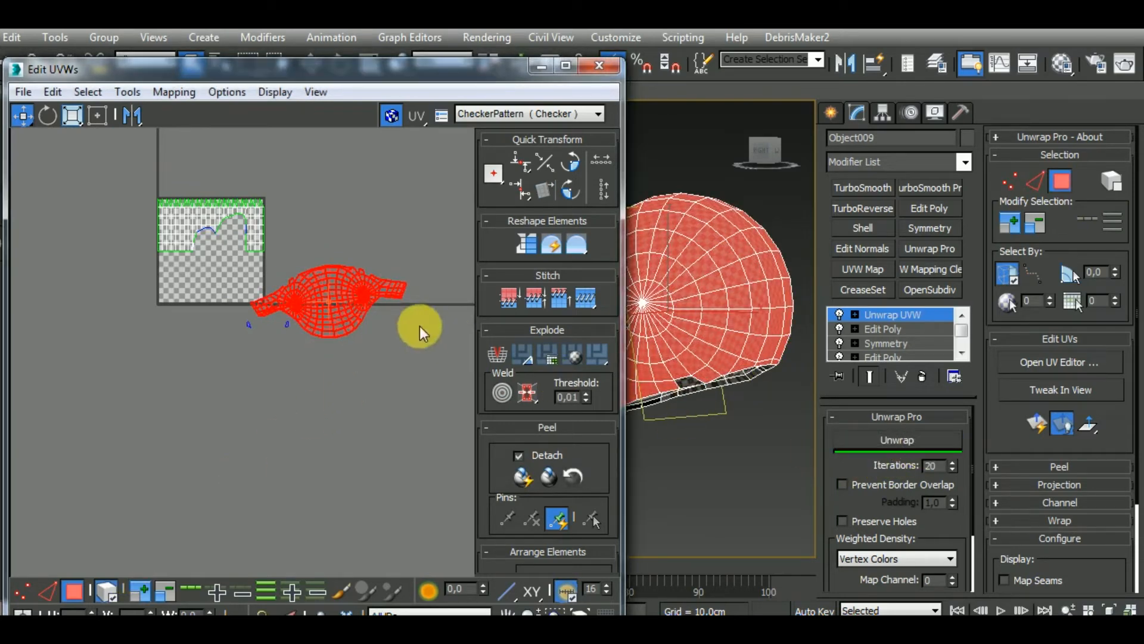
pyautogui.moveTo(382, 309); pyautogui.dragTo(370, 346, button='middle')
pyautogui.scroll(5, 357, 334)
pyautogui.scroll(-4, 343, 327)
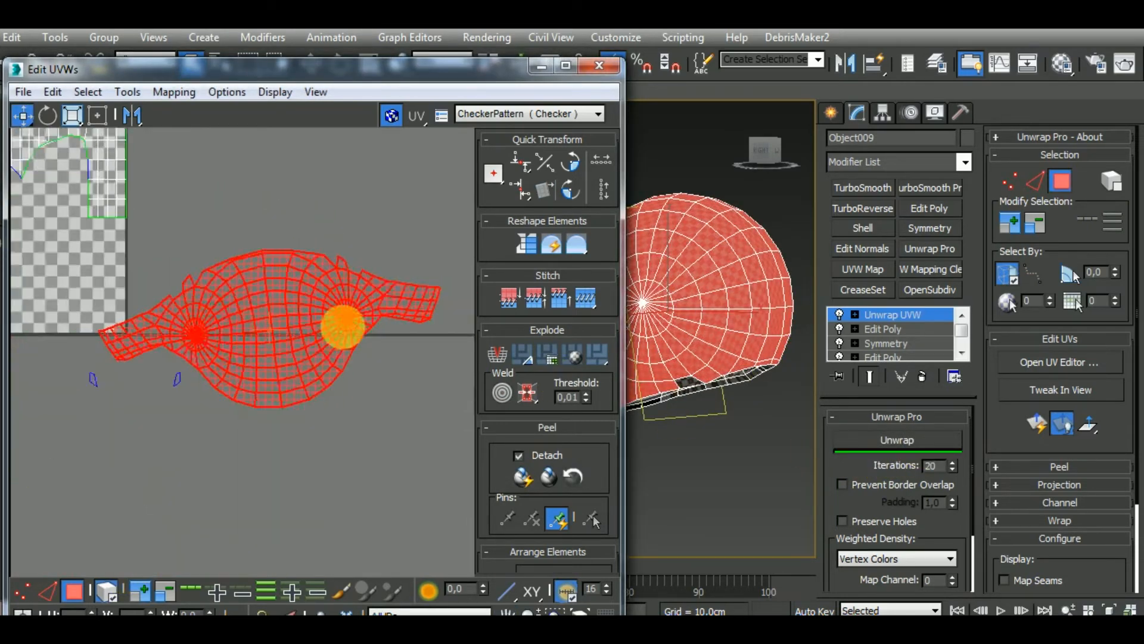
# Stitch the two small leftover rim pieces into the notches along the outer-surface island's upper border
pyautogui.click(52, 589)
pyautogui.scroll(5, 316, 429)
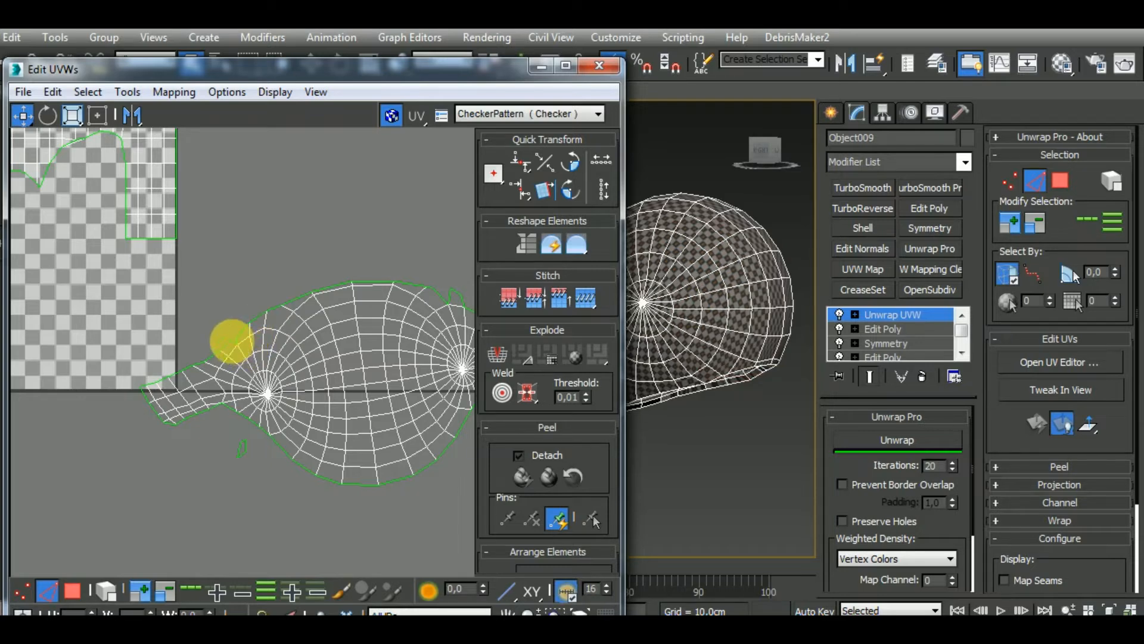
pyautogui.moveTo(280, 358); pyautogui.dragTo(63, 383, button='middle')
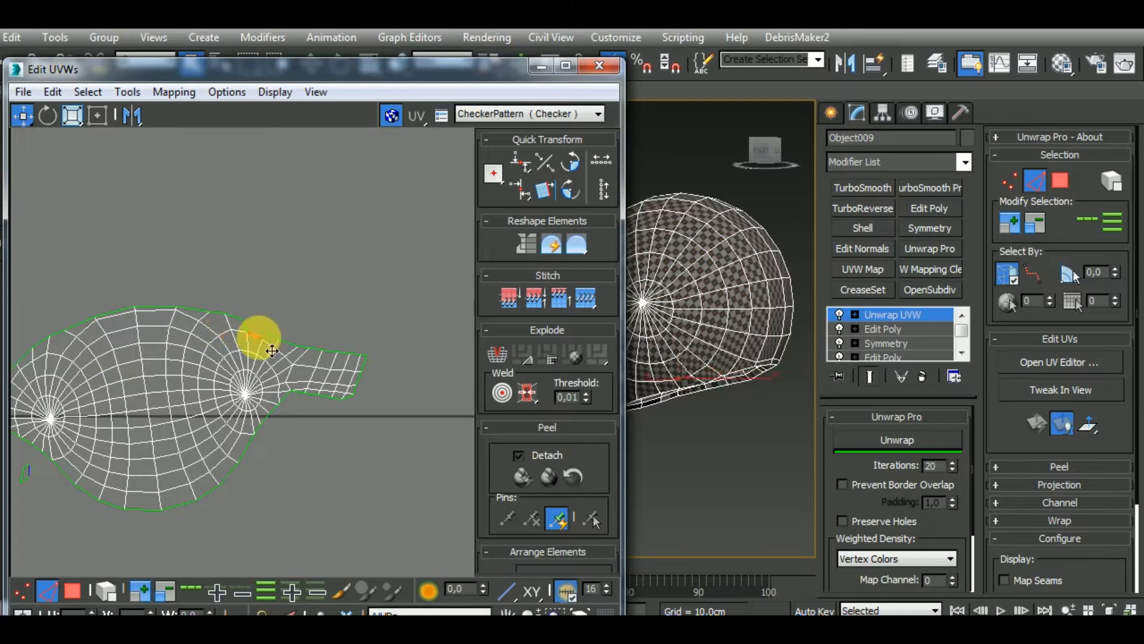
pyautogui.scroll(3, 277, 350)
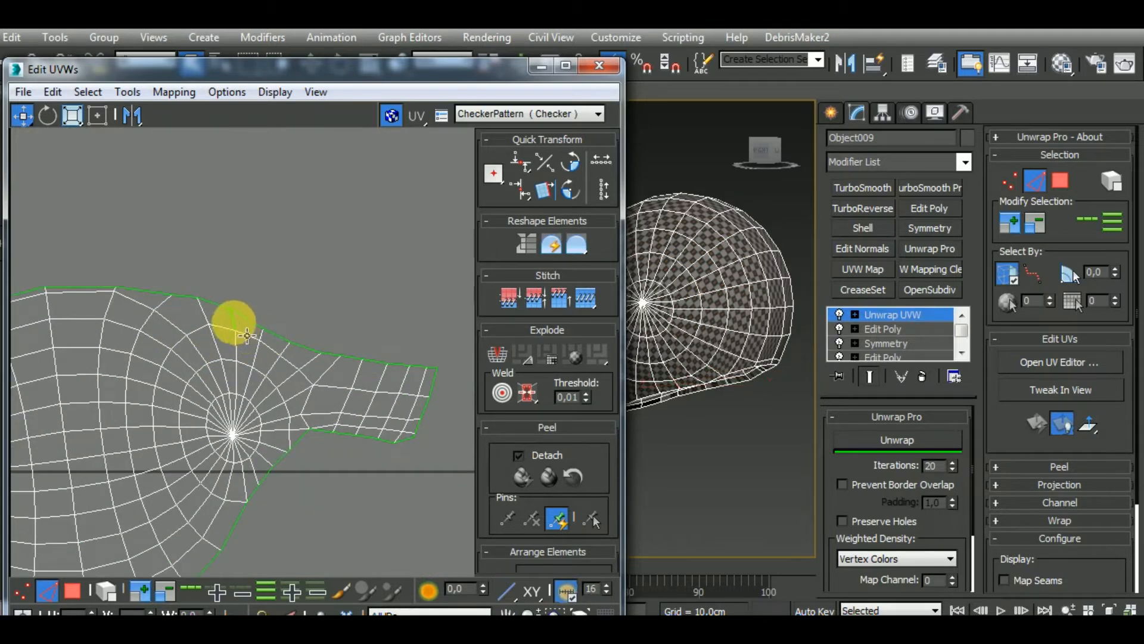
pyautogui.scroll(-5, 328, 293)
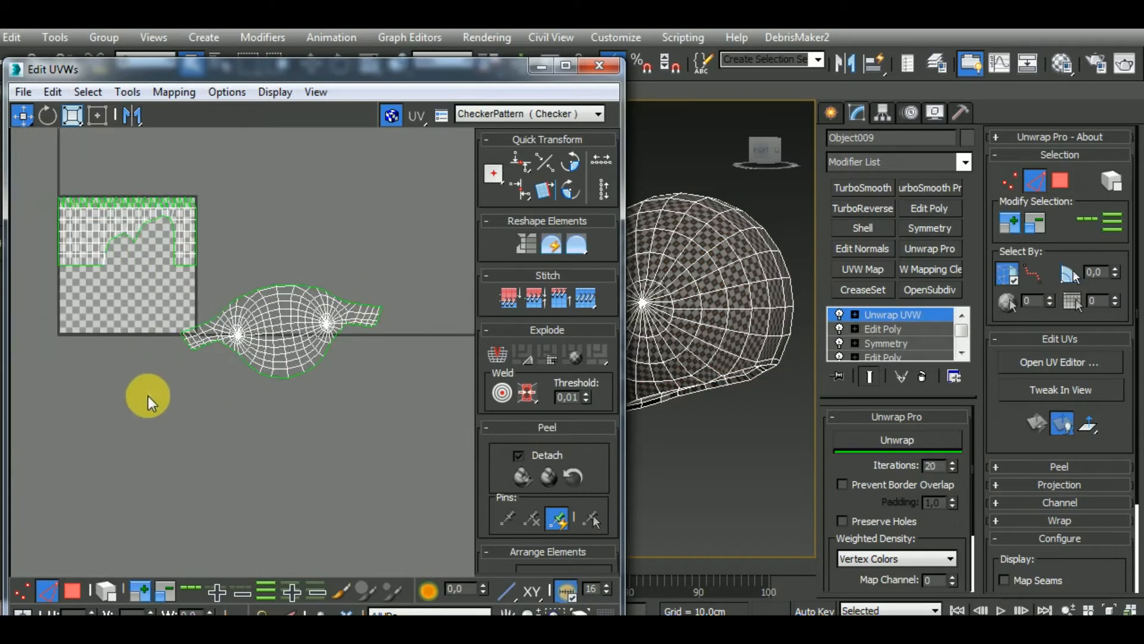
# Select the complete outer-surface island and flatten it again with the Unwrap Pro unwrap
pyautogui.moveTo(148, 395); pyautogui.dragTo(168, 403)
pyautogui.moveTo(724, 399); pyautogui.dragTo(874, 410, button='middle')
pyautogui.scroll(-5, 753, 385)
pyautogui.click(894, 440)
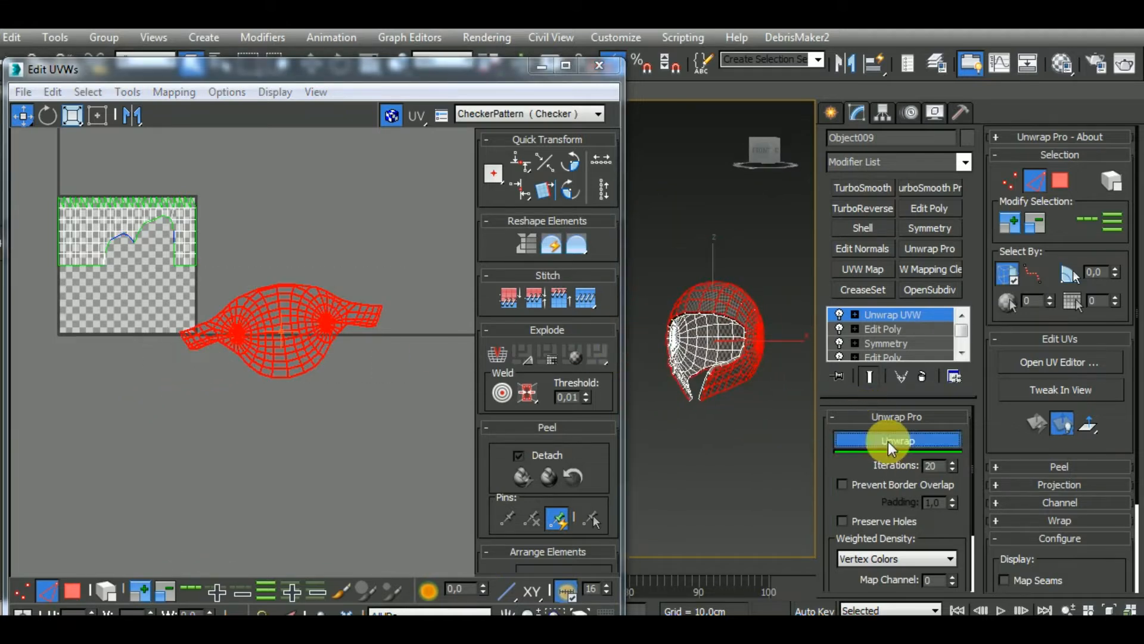
# Rotate the outer-surface island slightly until it lies level
pyautogui.keyDown('alt'); pyautogui.moveTo(799, 453); pyautogui.dragTo(666, 471, button='middle'); pyautogui.keyUp('alt')
pyautogui.moveTo(764, 410); pyautogui.dragTo(446, 395, button='middle')
pyautogui.scroll(5, 717, 375)
pyautogui.scroll(-3, 736, 322)
pyautogui.moveTo(354, 376); pyautogui.dragTo(362, 398, button='middle')
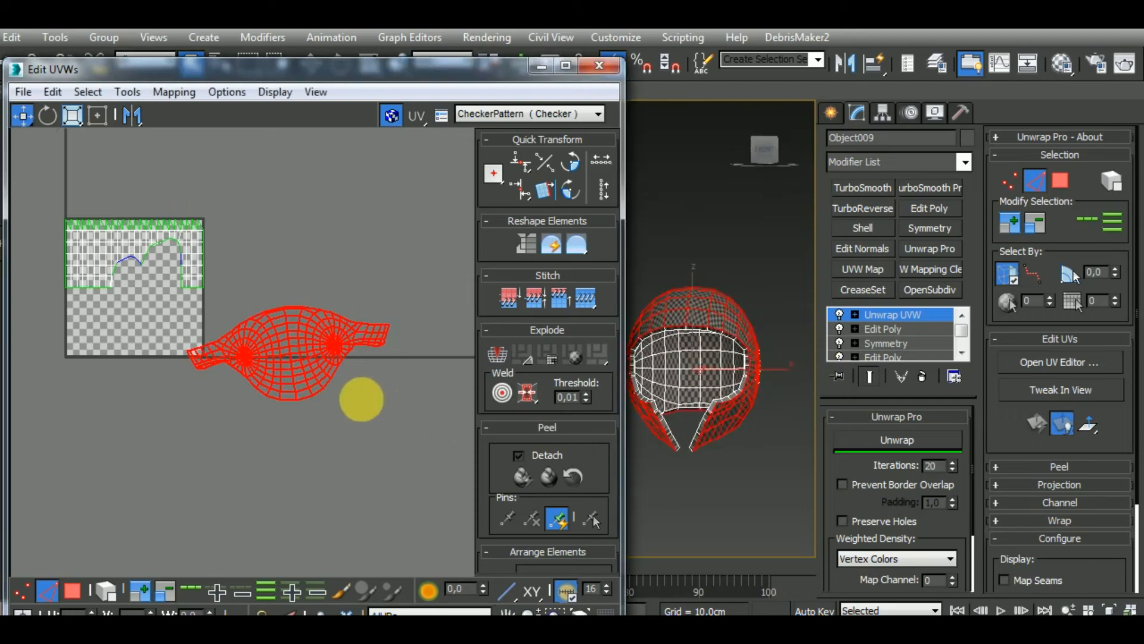
pyautogui.click(384, 328)
pyautogui.moveTo(183, 426); pyautogui.dragTo(184, 425)
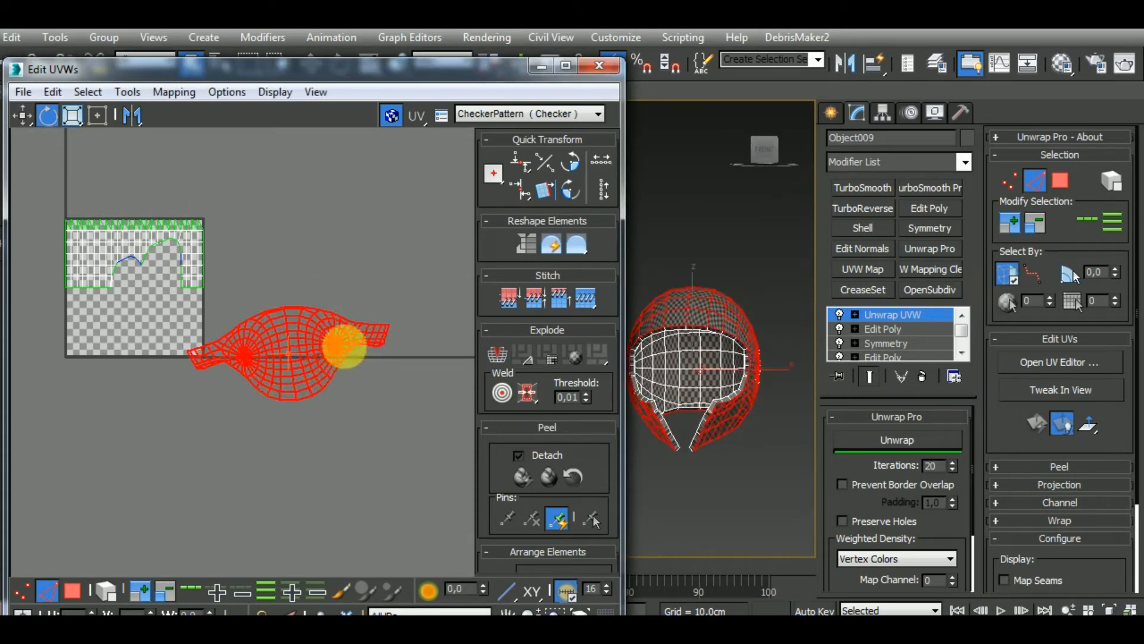
pyautogui.moveTo(377, 328); pyautogui.dragTo(342, 386)
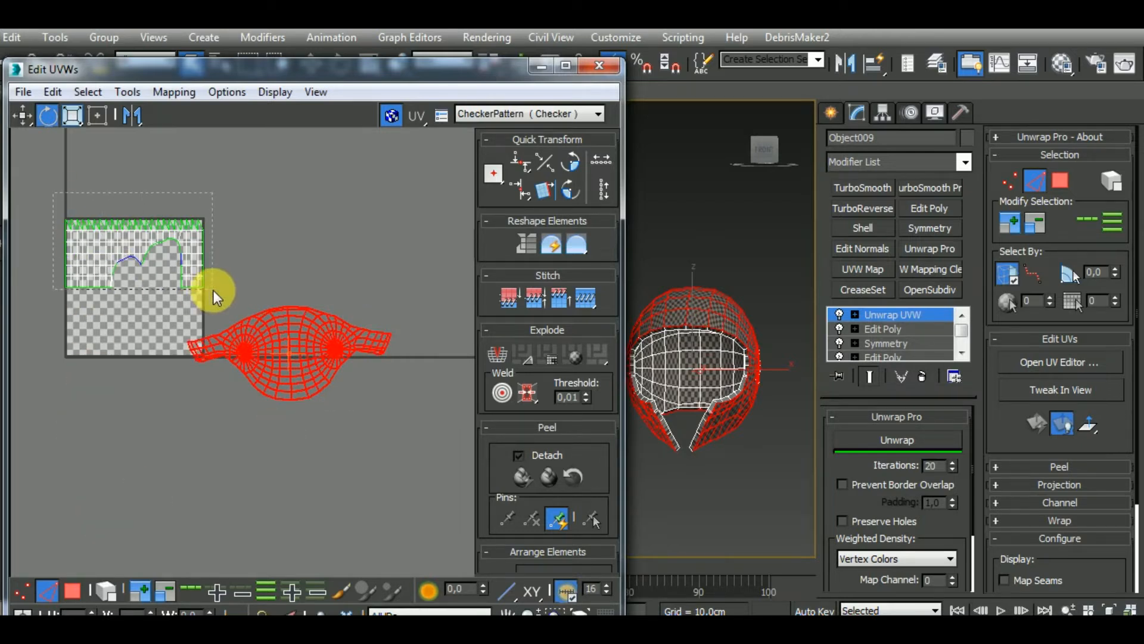
# Select all remaining unmapped polygons inside the checker tile and apply Normal Mapping with Box Mapping and 0,02 spacing
pyautogui.moveTo(213, 290); pyautogui.dragTo(213, 292)
pyautogui.click(169, 93)
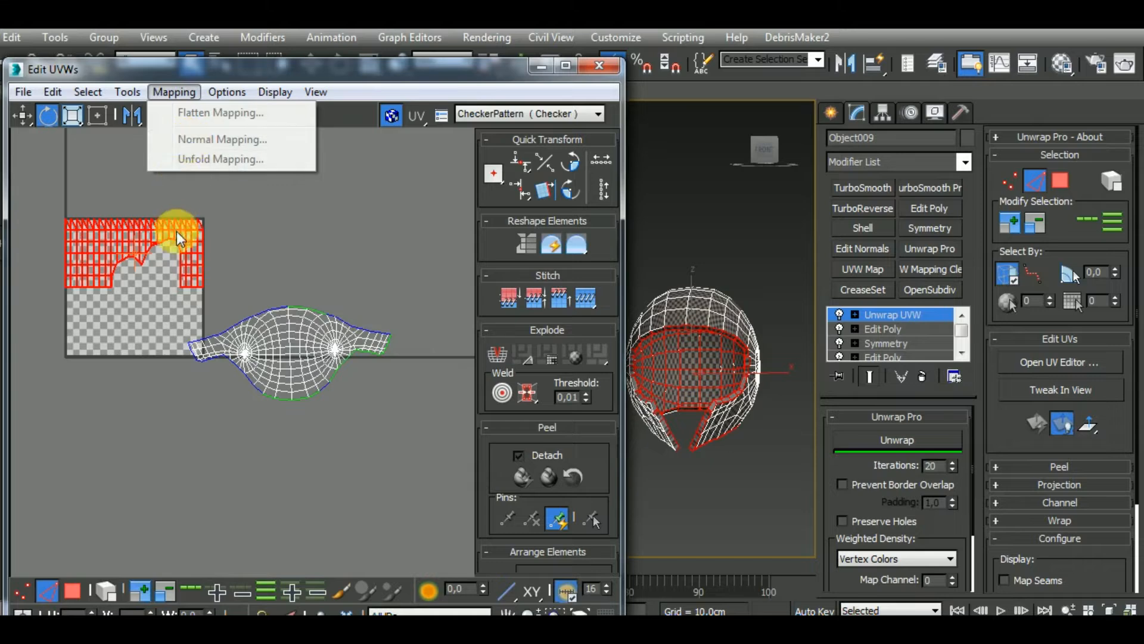
pyautogui.click(72, 588)
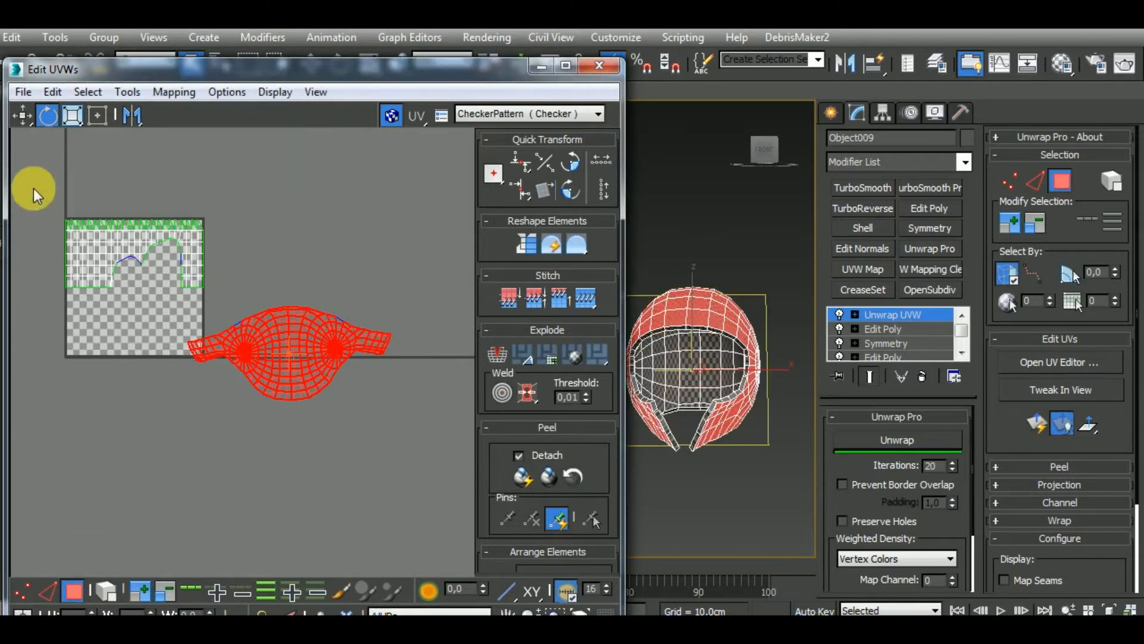
pyautogui.moveTo(220, 305); pyautogui.dragTo(218, 304)
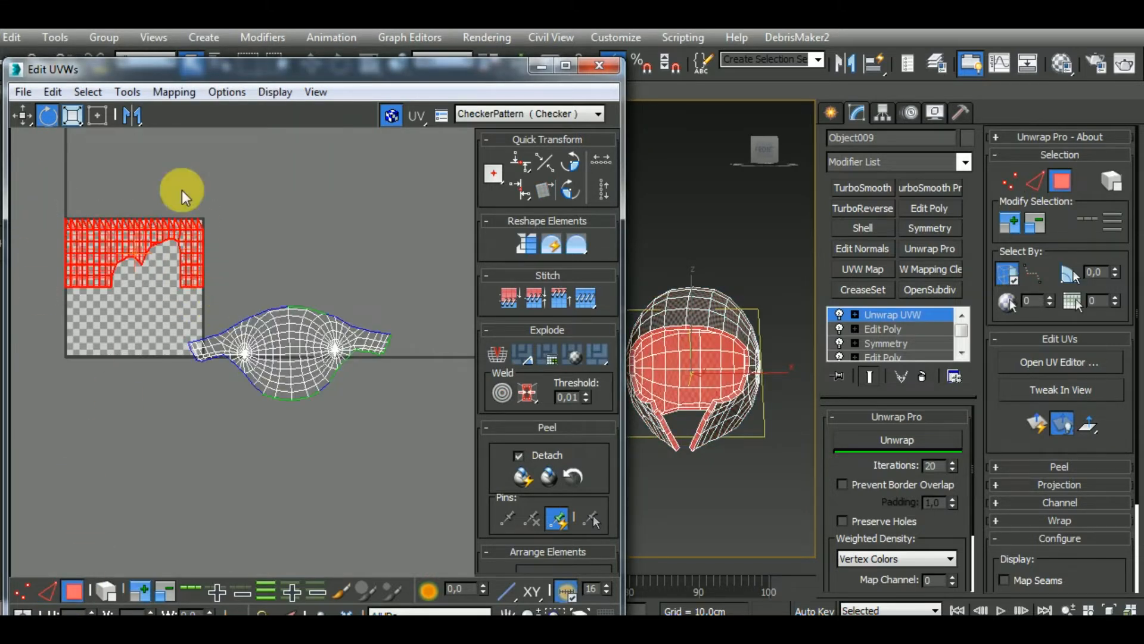
pyautogui.click(163, 93)
pyautogui.click(203, 129)
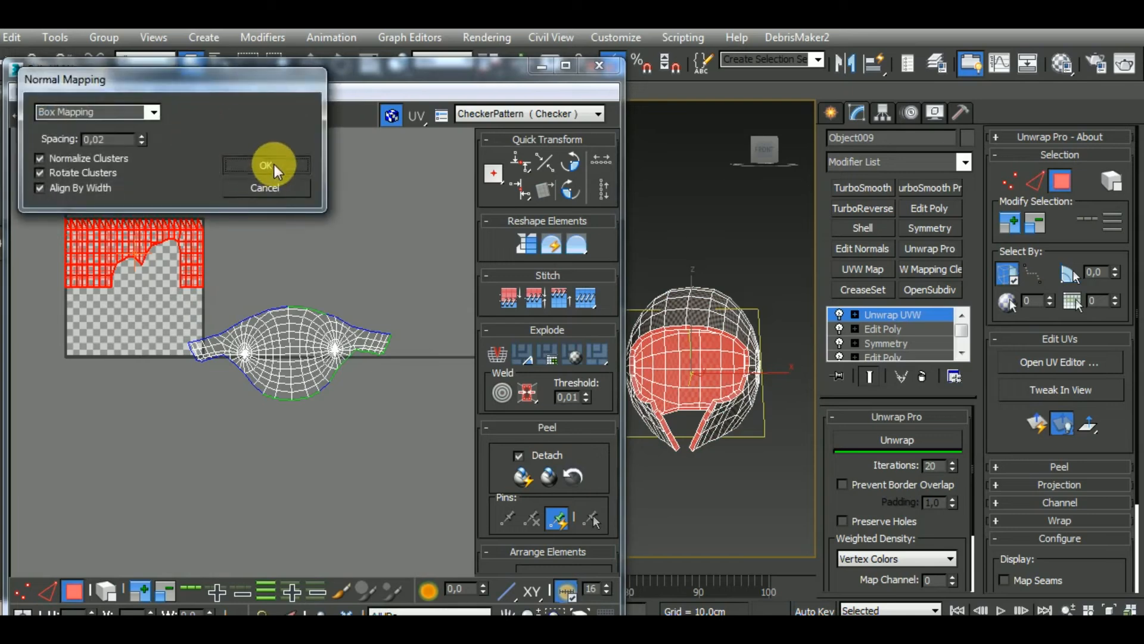
pyautogui.click(274, 170)
# Move the box-mapped clusters out of the checker tile into the empty area below it and deselect them
pyautogui.moveTo(248, 234); pyautogui.dragTo(296, 237, button='middle')
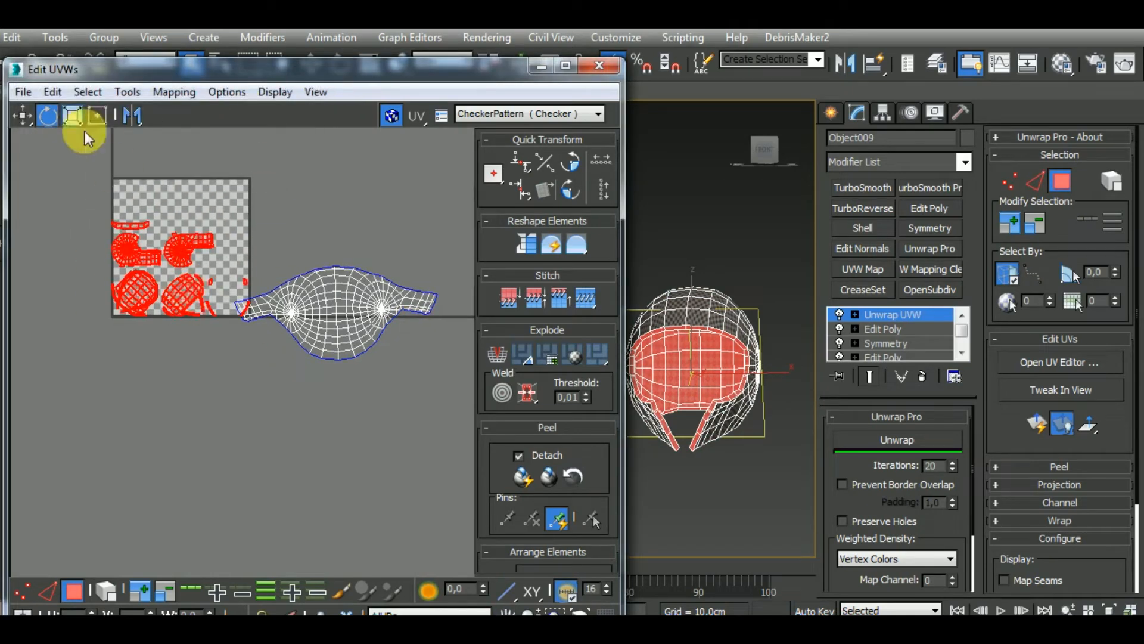
pyautogui.click(24, 116)
pyautogui.moveTo(193, 305); pyautogui.dragTo(175, 432)
pyautogui.click(227, 388)
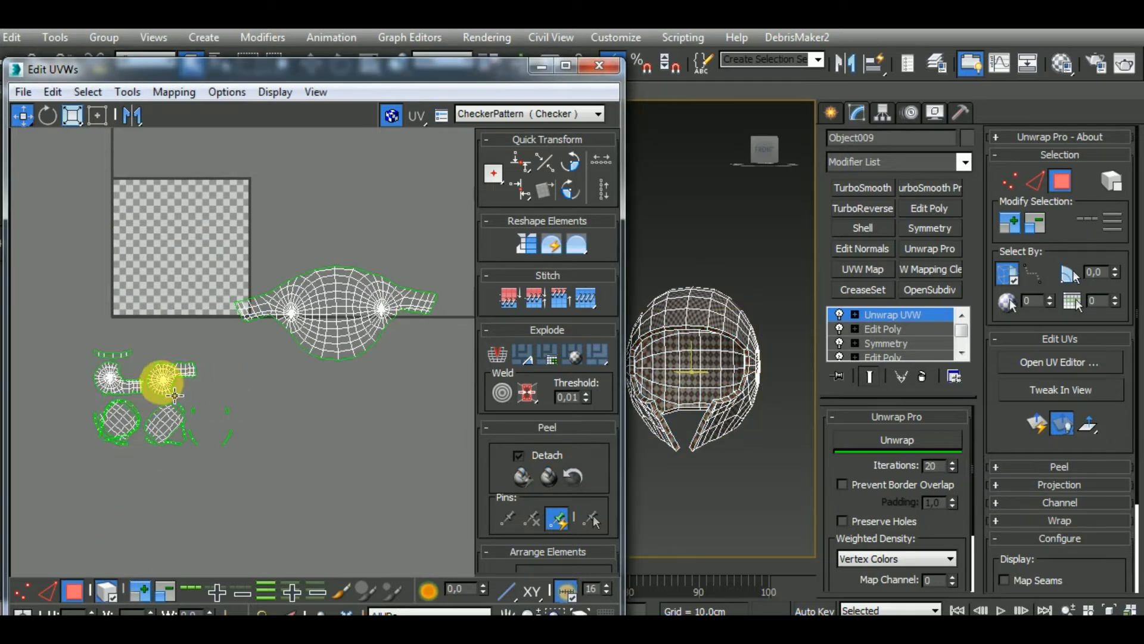
# Separate the two round side clusters and the two central clusters of the inner surface from the small rim pieces
pyautogui.moveTo(161, 378); pyautogui.dragTo(143, 272)
pyautogui.moveTo(181, 436); pyautogui.dragTo(229, 217)
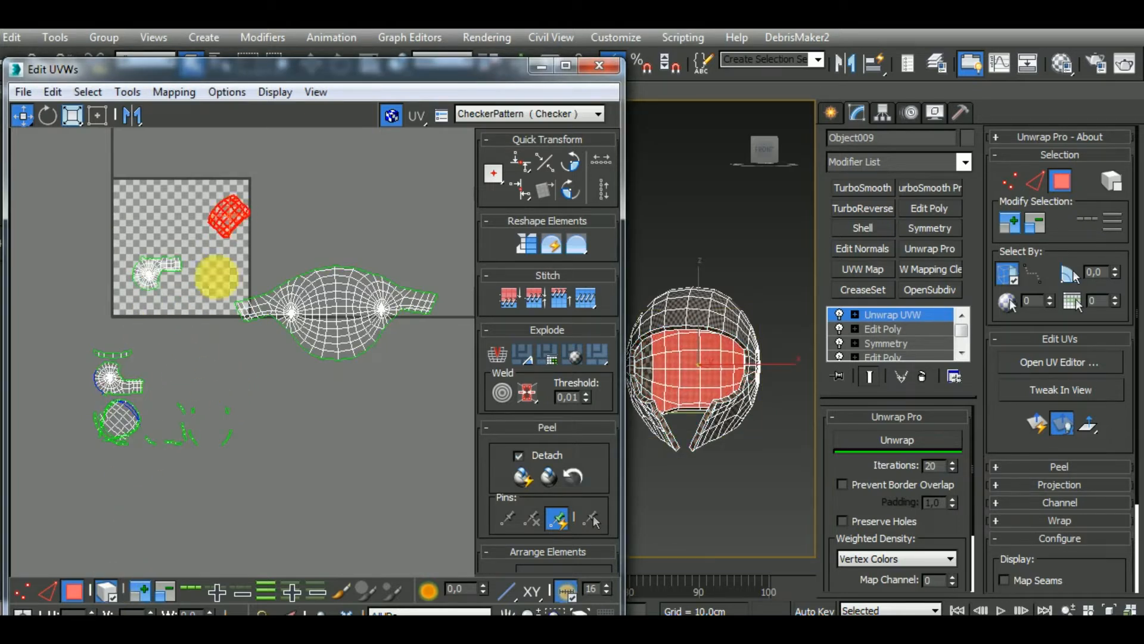
pyautogui.moveTo(129, 436); pyautogui.dragTo(144, 219)
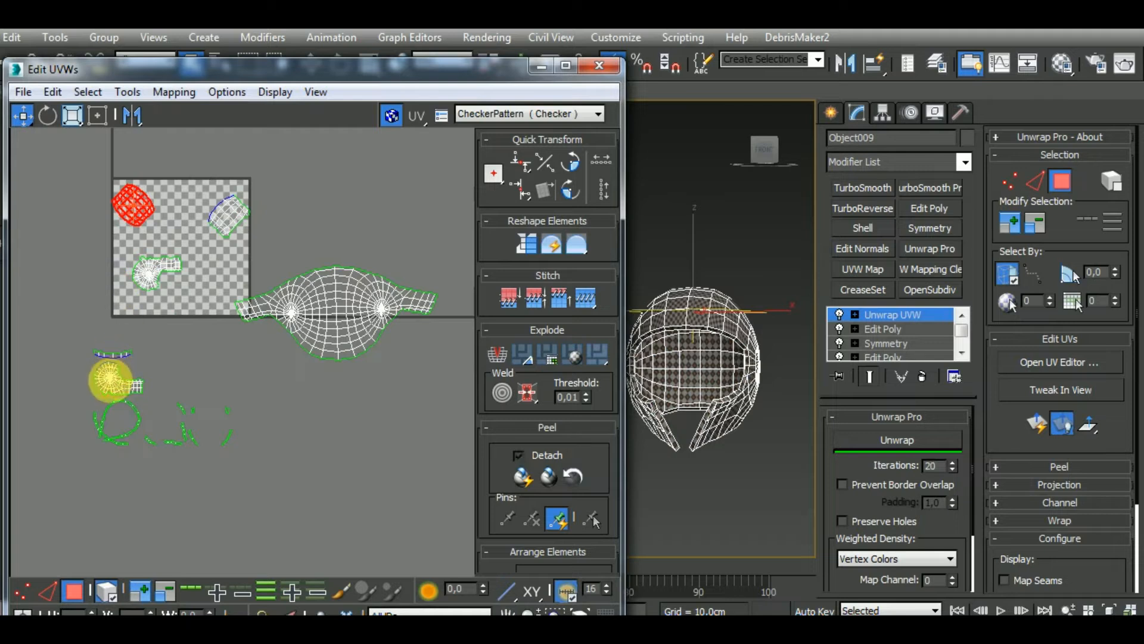
pyautogui.moveTo(120, 386); pyautogui.dragTo(314, 190)
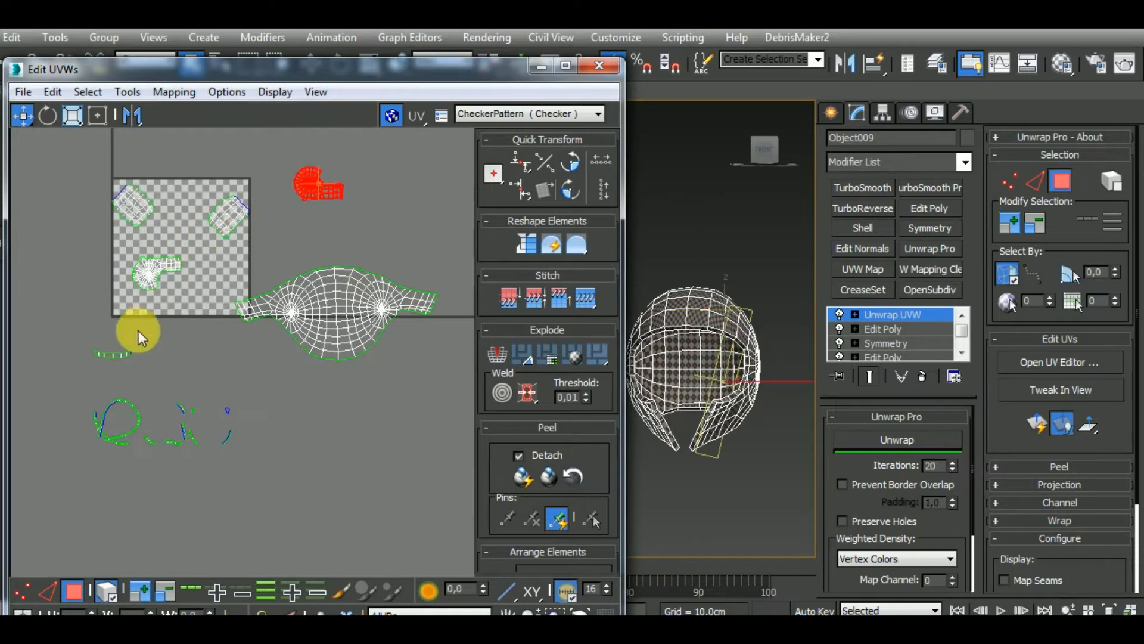
# Move the curved rim strip to the empty area below the outer-surface island and switch to edge selection
pyautogui.click(118, 355)
pyautogui.moveTo(117, 346); pyautogui.dragTo(340, 463)
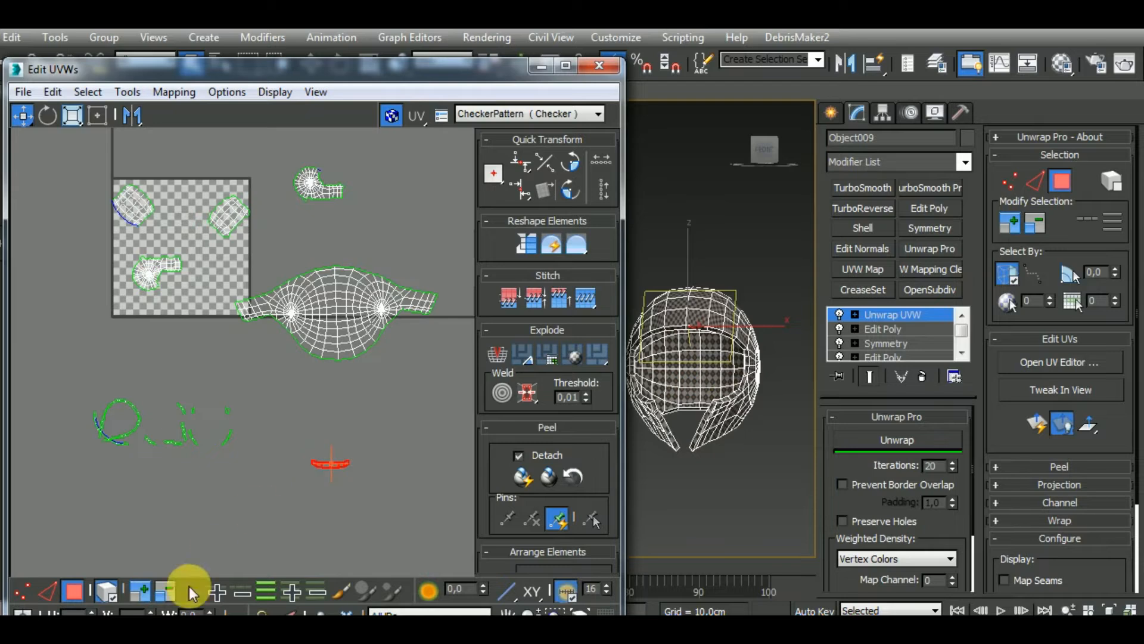
pyautogui.click(48, 591)
# Try to stitch a neighbouring piece to the curved rim strip along its upper edge
pyautogui.scroll(5, 343, 472)
pyautogui.click(326, 454)
pyautogui.scroll(-5, 334, 457)
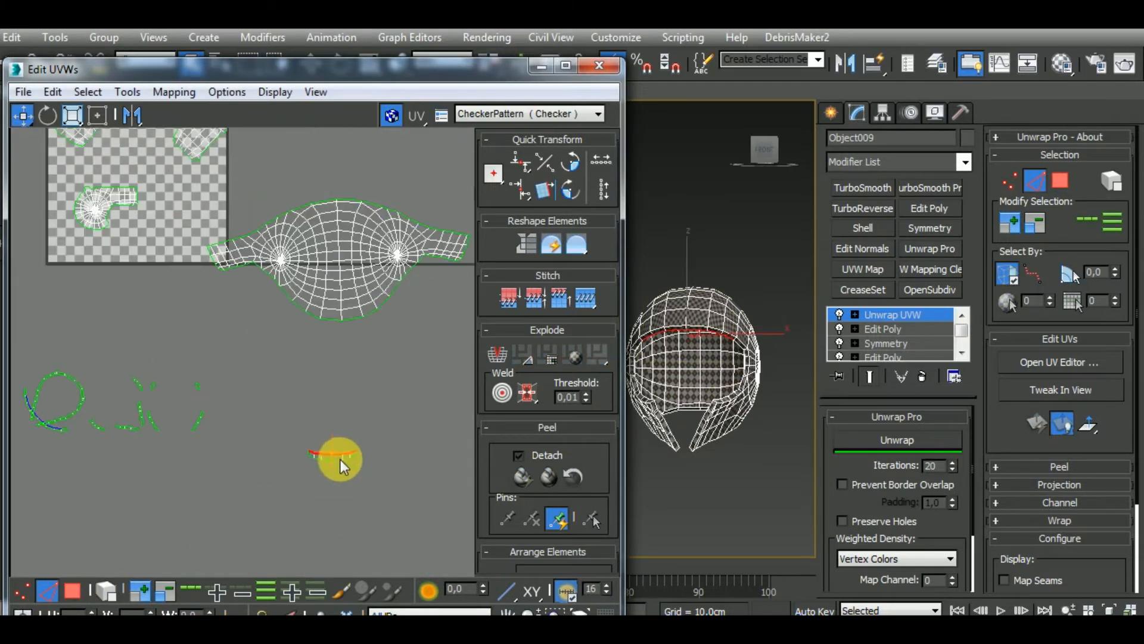
pyautogui.click(368, 474)
pyautogui.scroll(4, 354, 465)
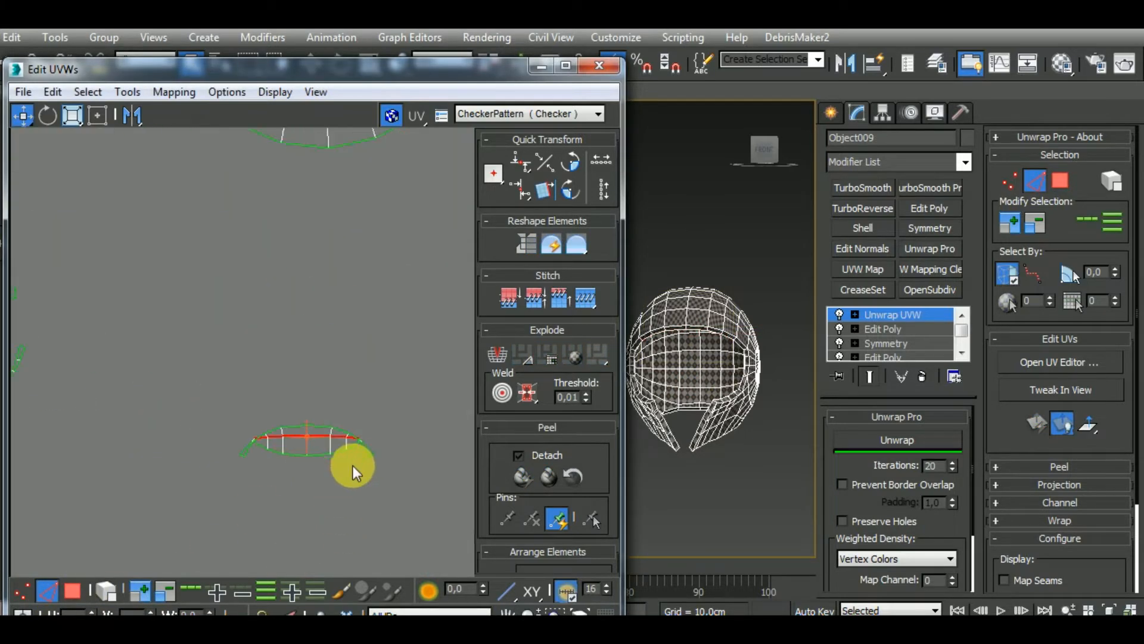
pyautogui.scroll(-4, 354, 465)
# Stitch the first central inner cluster to the rim strip's lower edge and the second one below it
pyautogui.scroll(2, 346, 468)
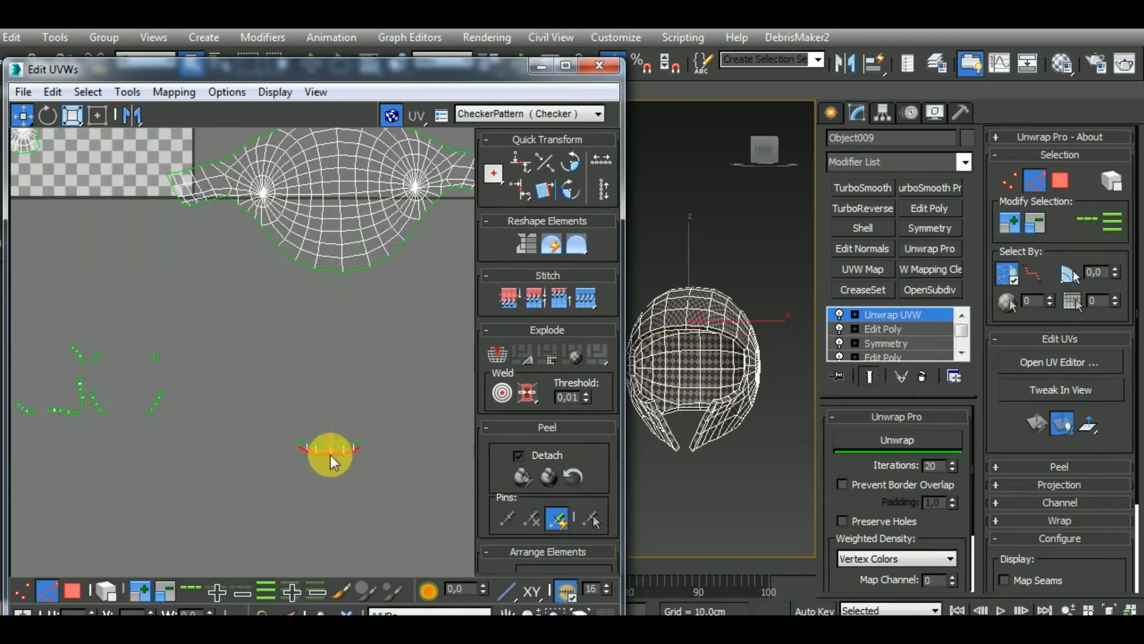
pyautogui.scroll(2, 345, 450)
pyautogui.click(335, 475)
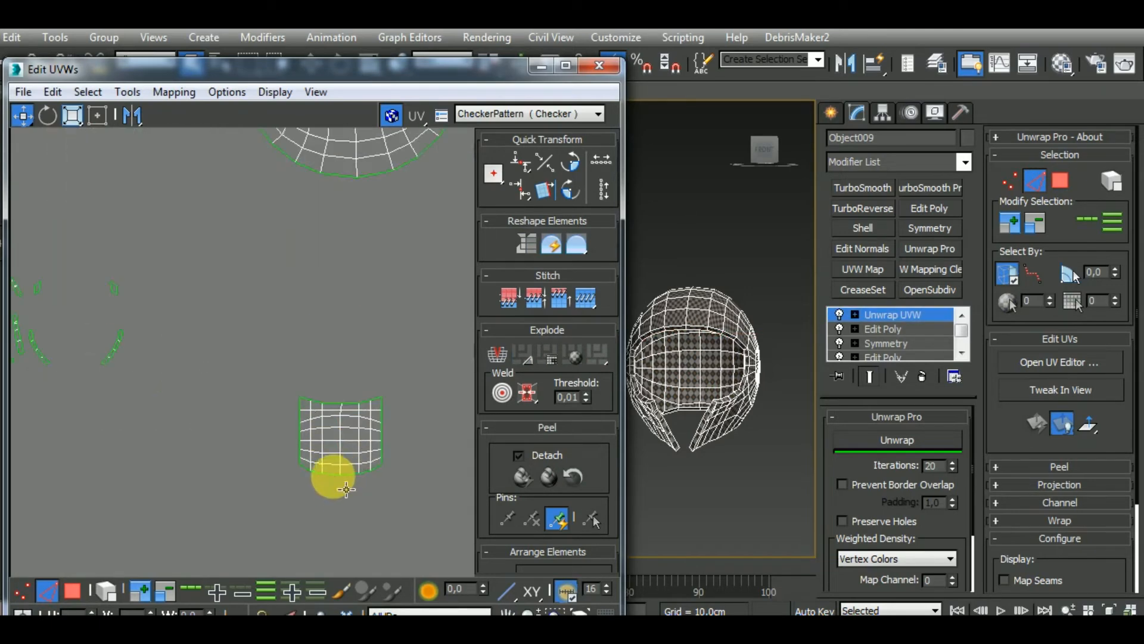
pyautogui.press('s')
pyautogui.scroll(-1, 335, 397)
pyautogui.scroll(4, 333, 509)
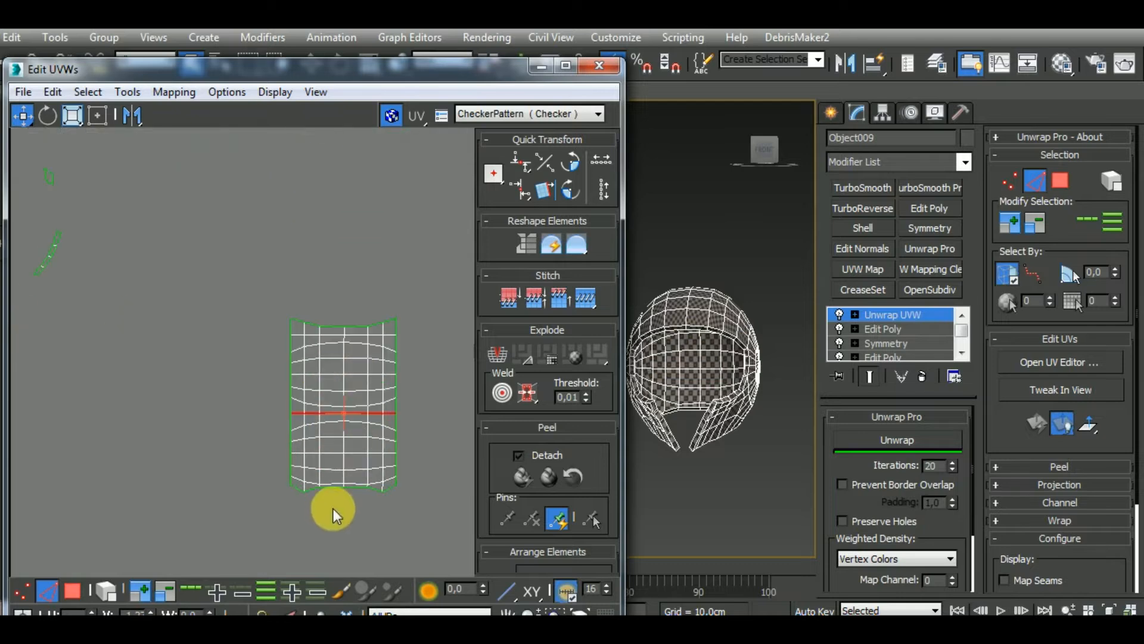
# Try to stitch the lower rim strip to the bottom edge of the merged central cluster
pyautogui.click(333, 482)
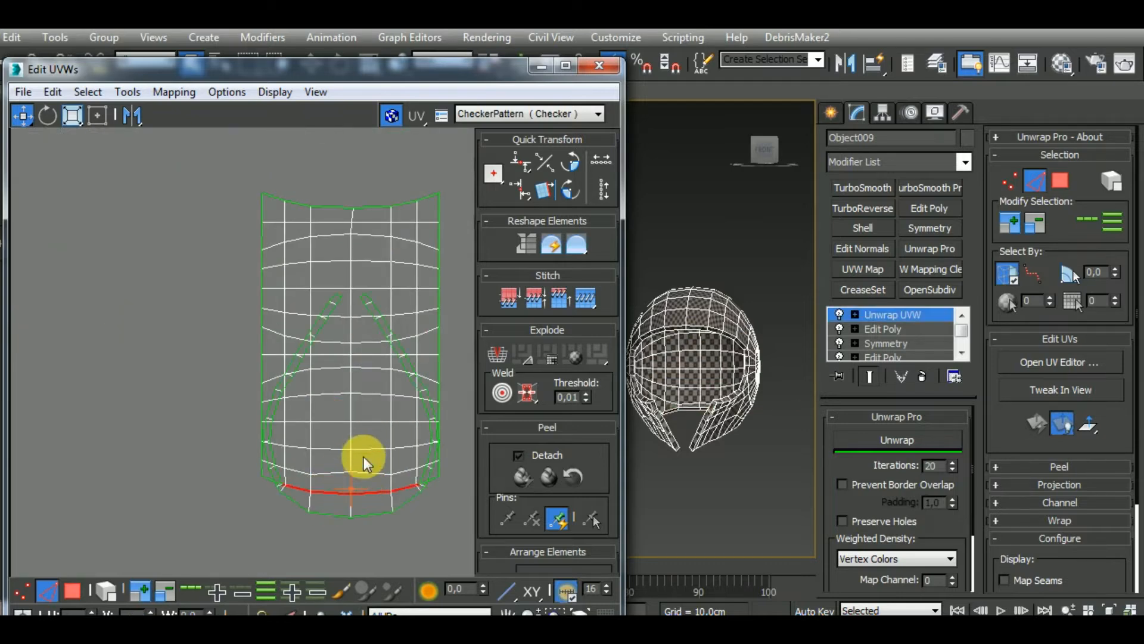
pyautogui.scroll(-3, 370, 423)
pyautogui.hotkey('ctrl', 'z')
pyautogui.scroll(-4, 396, 441)
pyautogui.scroll(7, 233, 388)
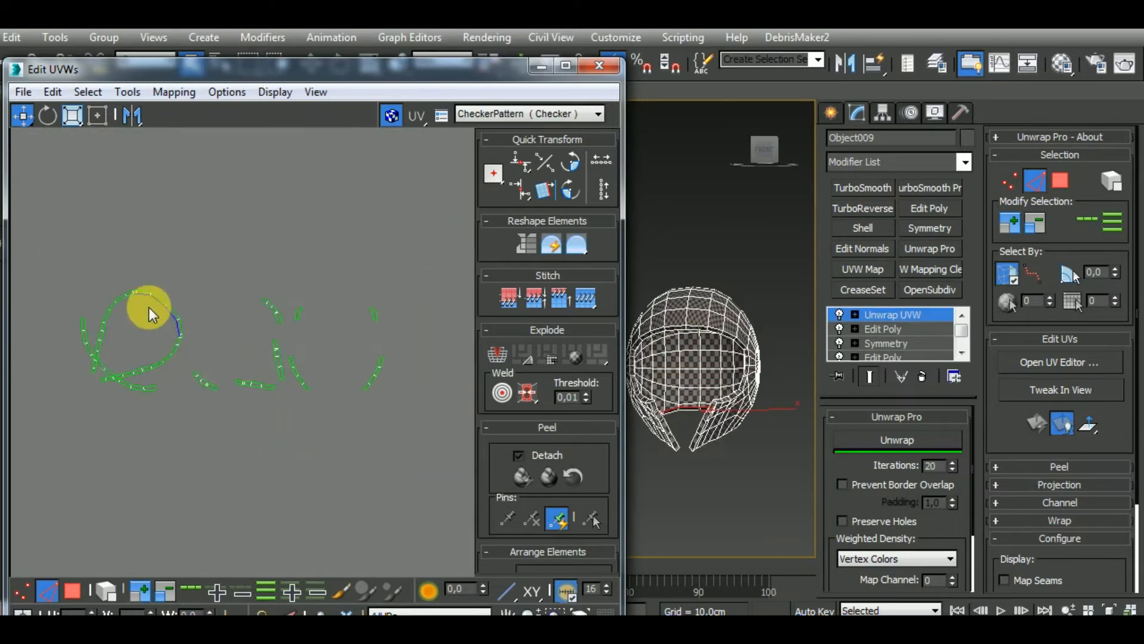
pyautogui.scroll(-8, 161, 302)
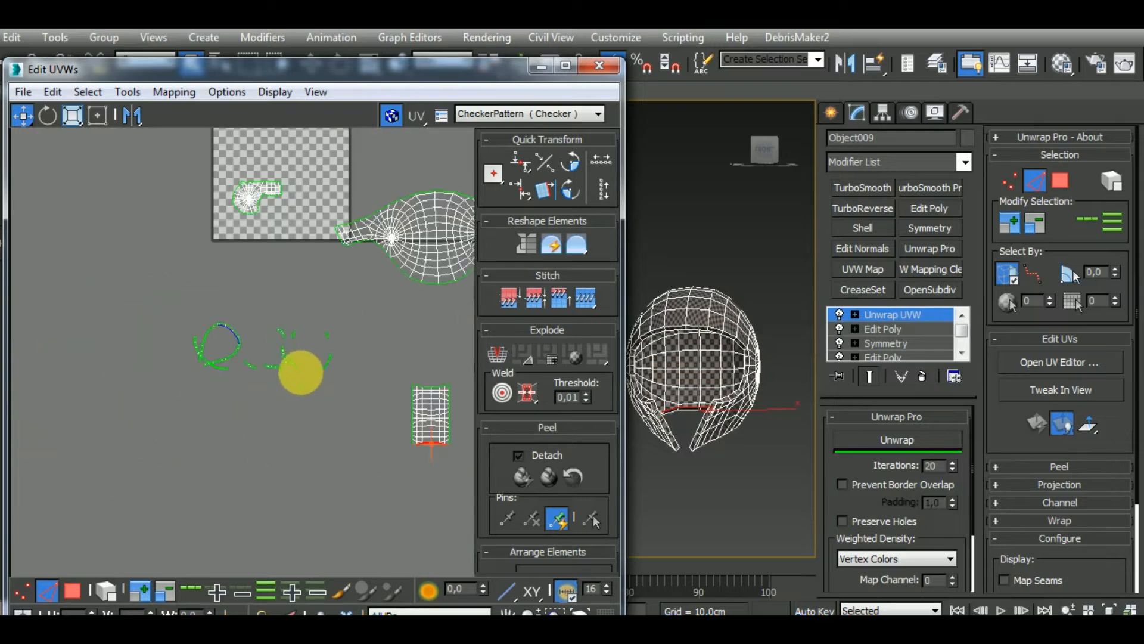
# Select the merged central inner cluster and flatten it with Unwrap Pro, with Prevent Border Overlap enabled
pyautogui.moveTo(301, 370); pyautogui.dragTo(246, 398, button='middle')
pyautogui.moveTo(284, 476); pyautogui.dragTo(378, 335)
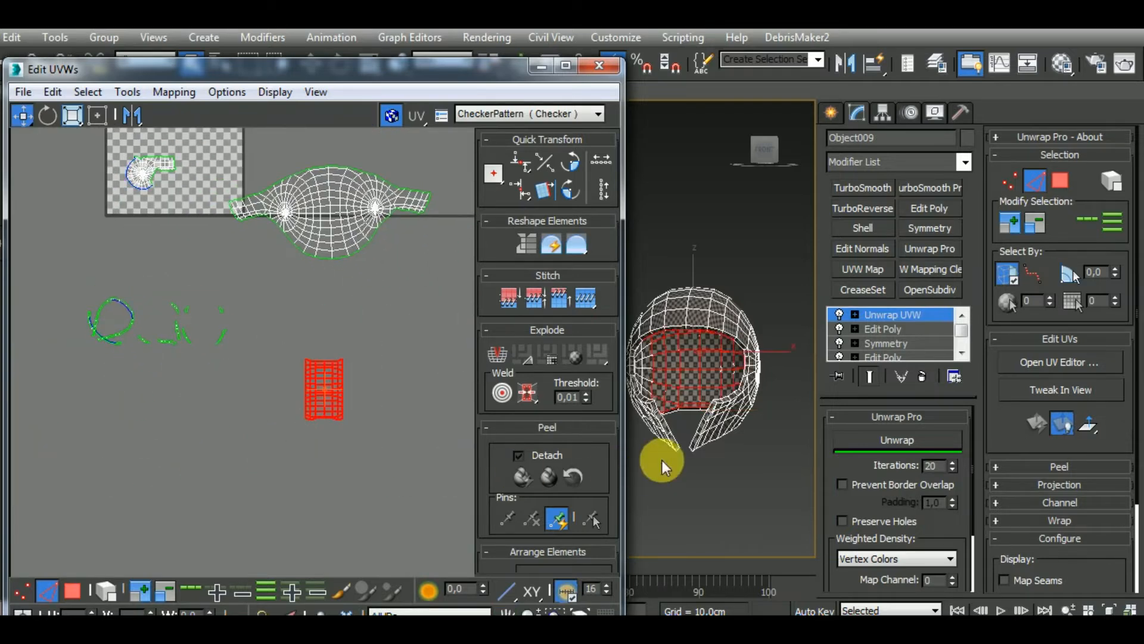
pyautogui.keyDown('alt'); pyautogui.moveTo(663, 460); pyautogui.dragTo(712, 476, button='middle'); pyautogui.keyUp('alt')
pyautogui.scroll(6, 707, 391)
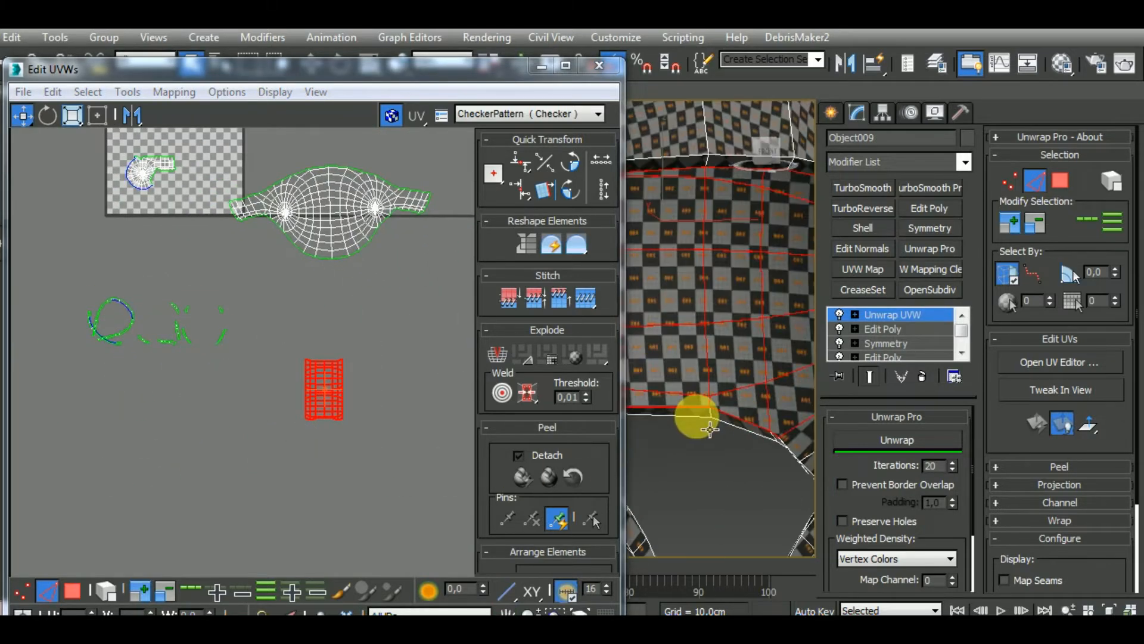
pyautogui.scroll(-3, 695, 416)
pyautogui.moveTo(396, 462); pyautogui.dragTo(365, 480, button='middle')
pyautogui.scroll(3, 334, 442)
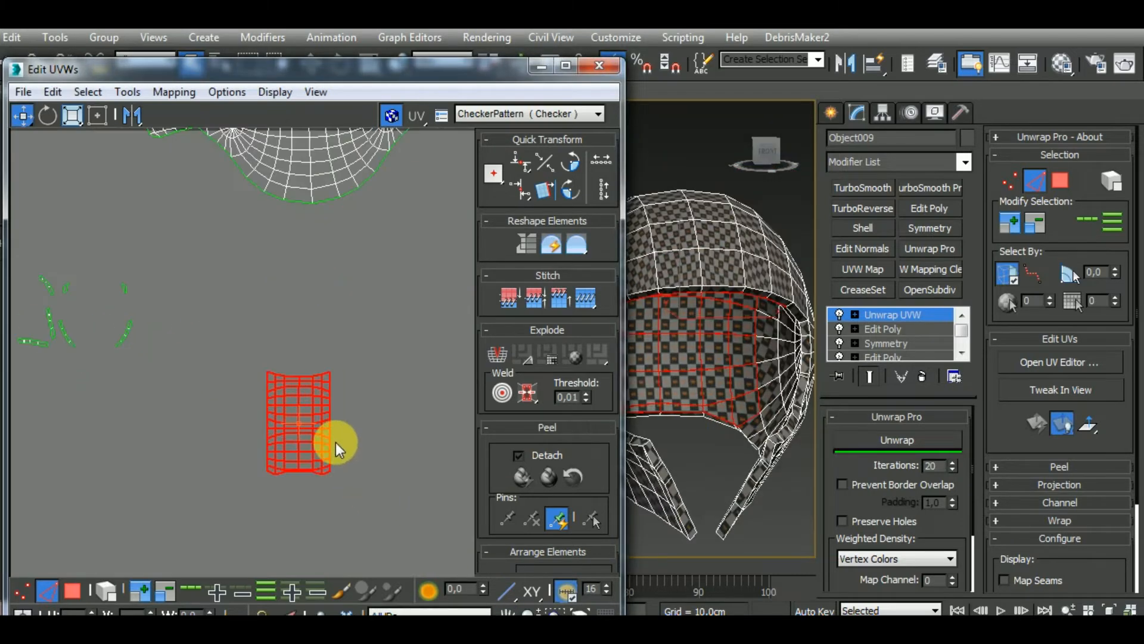
pyautogui.click(920, 441)
pyautogui.click(842, 485)
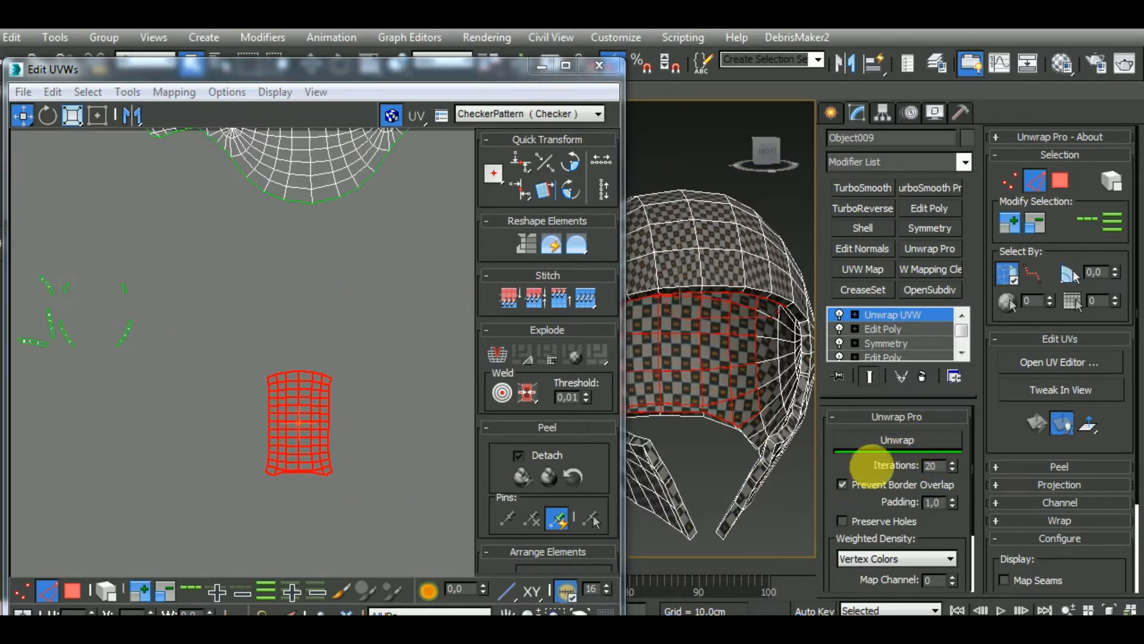
pyautogui.click(897, 442)
# Stitch the two round side clusters with cheek strips to the side edges of the flattened central inner cluster
pyautogui.moveTo(344, 431); pyautogui.dragTo(348, 442, button='middle')
pyautogui.click(348, 442)
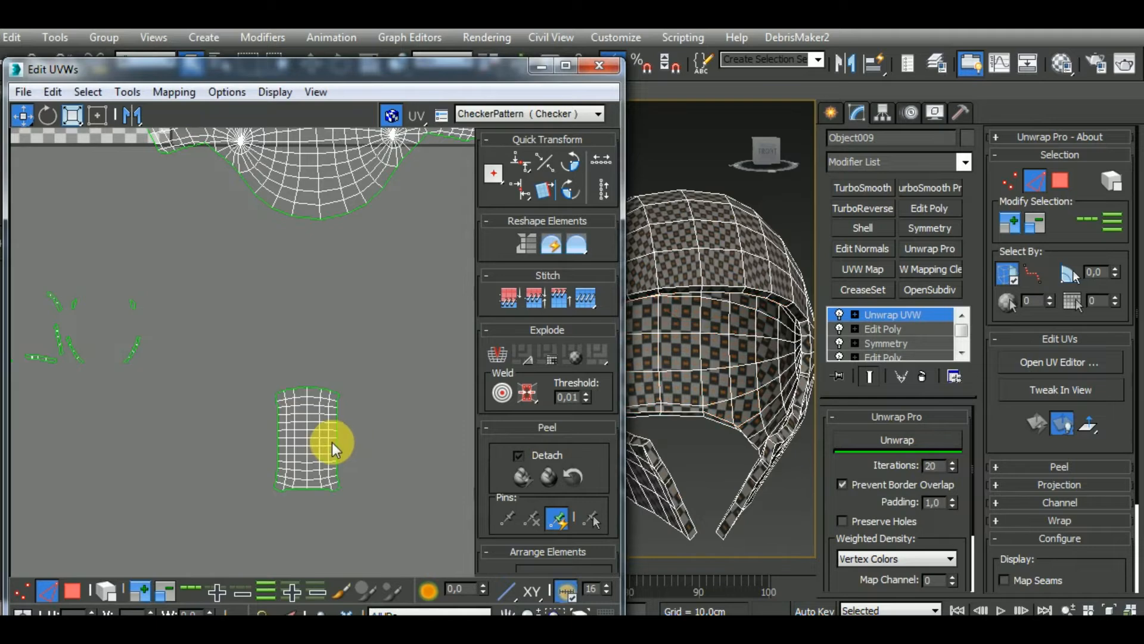
pyautogui.doubleClick(339, 441)
pyautogui.press('s')
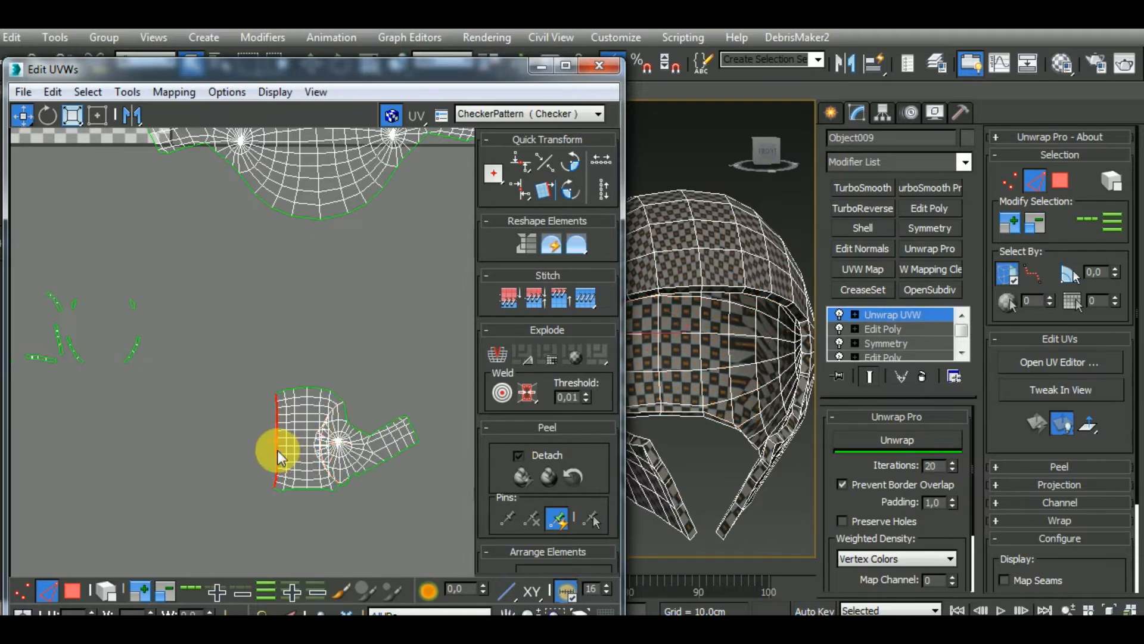
pyautogui.press('s')
# Select the complete inner-surface island, flatten it with the Unwrap Pro unwrap and clear the selection
pyautogui.scroll(-3, 313, 407)
pyautogui.moveTo(394, 393); pyautogui.dragTo(245, 476)
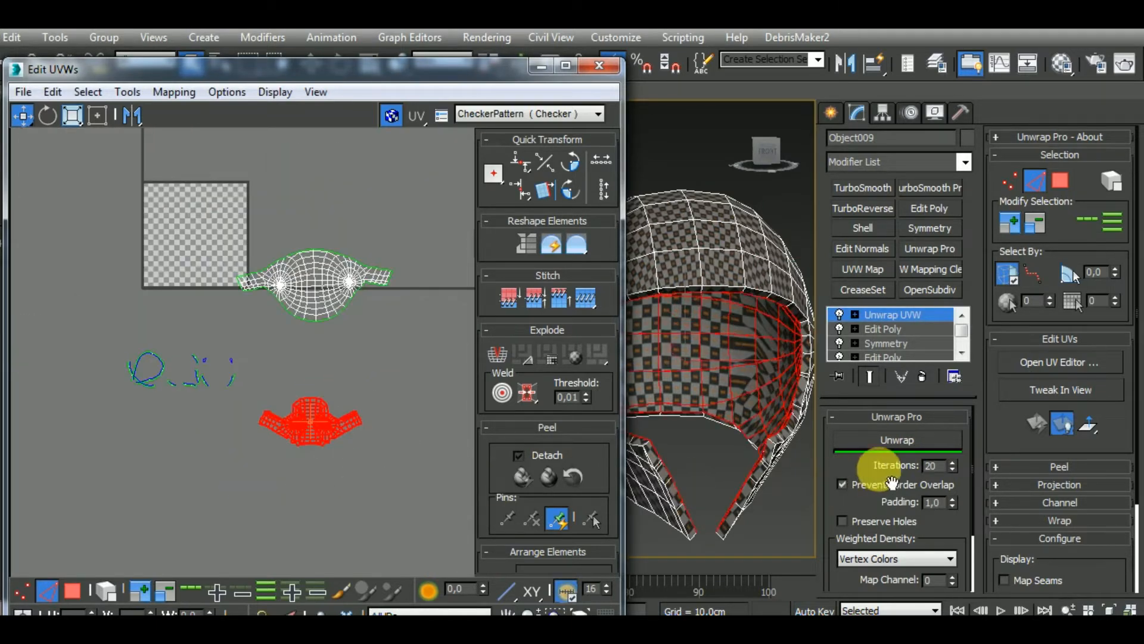
pyautogui.click(897, 441)
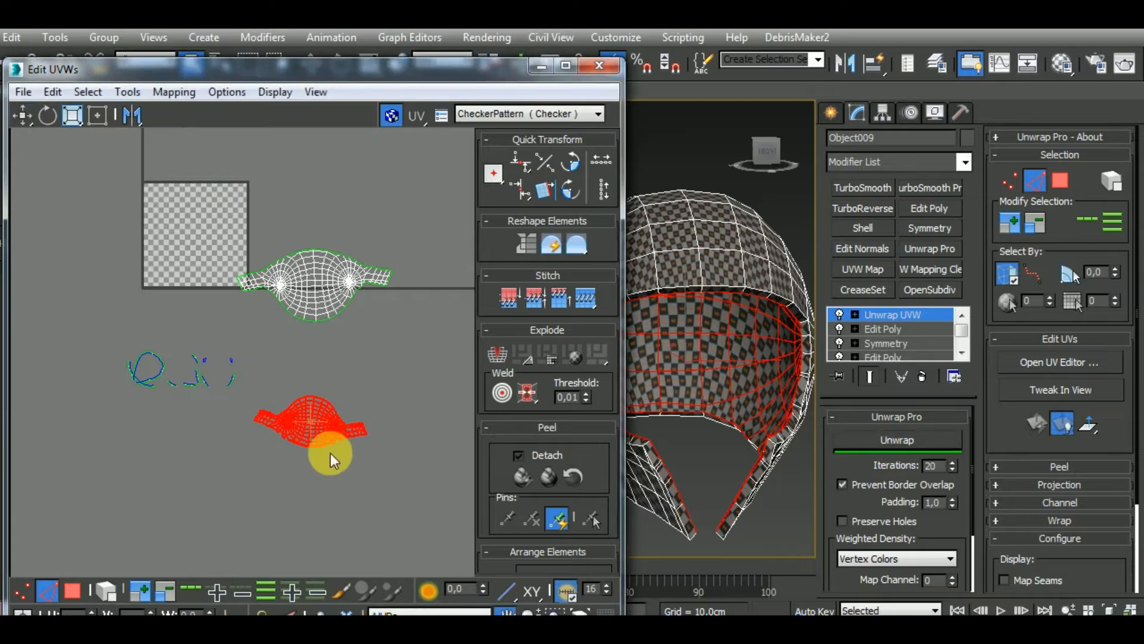
pyautogui.scroll(8, 332, 429)
pyautogui.click(302, 462)
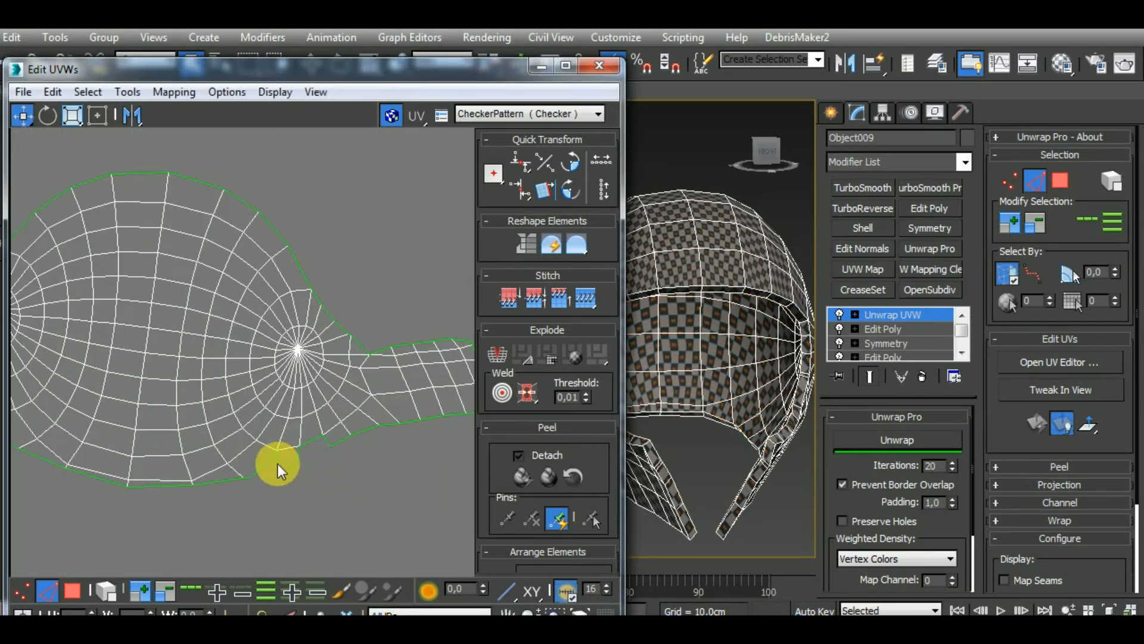
# Stitch the remaining open edges on the lower border beside both round side clusters of the inner-surface island
pyautogui.moveTo(280, 463); pyautogui.dragTo(321, 456)
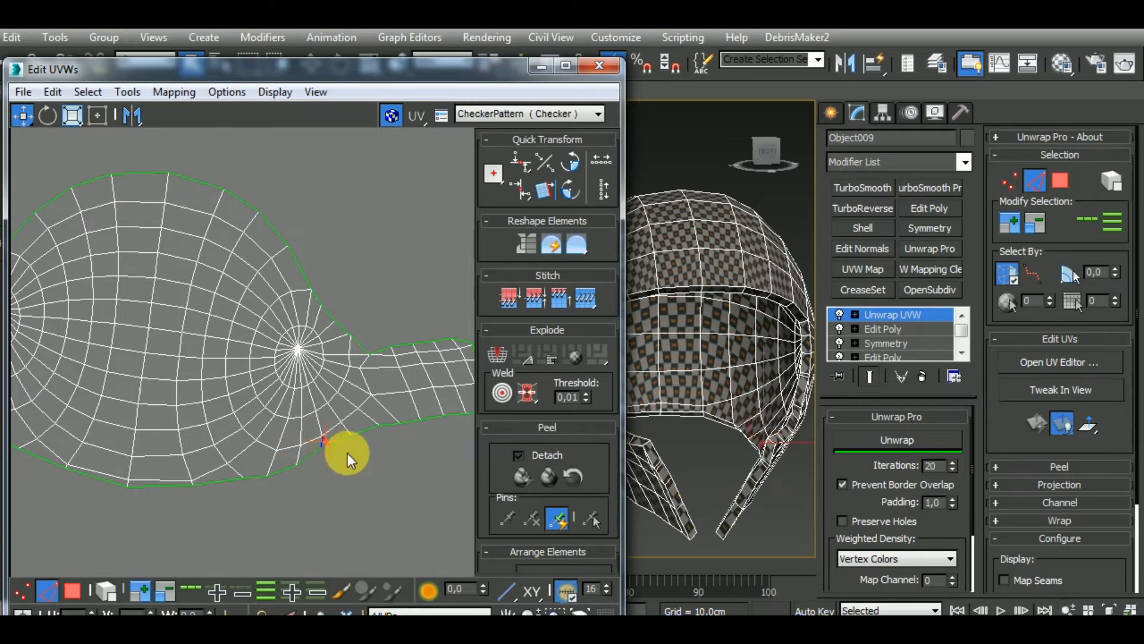
pyautogui.scroll(-3, 385, 445)
pyautogui.moveTo(159, 447); pyautogui.dragTo(248, 484, button='middle')
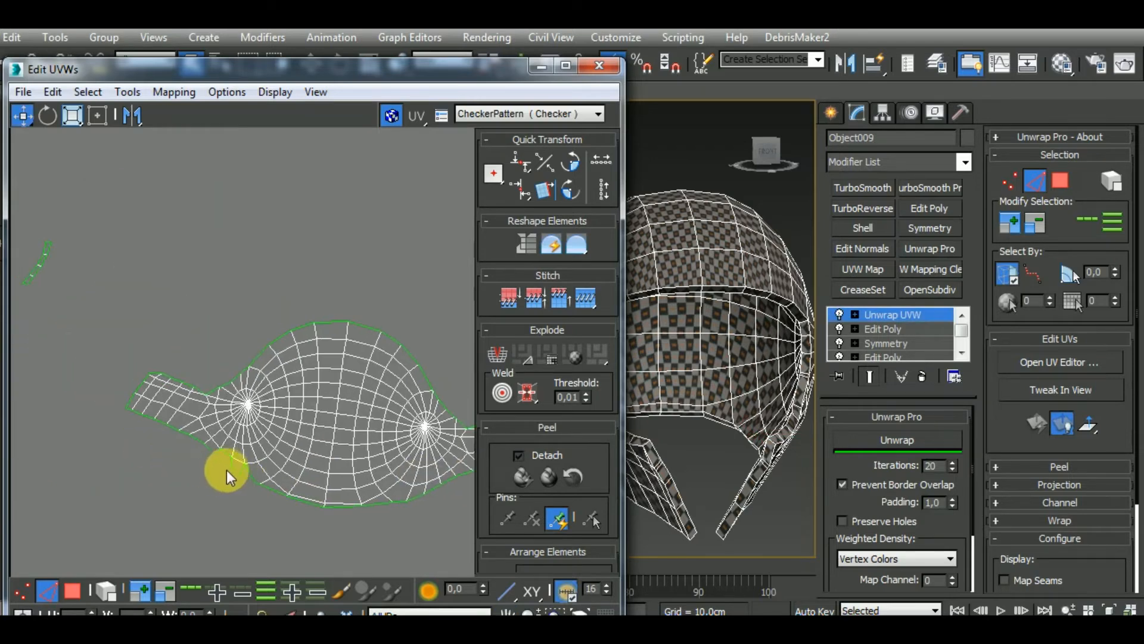
pyautogui.scroll(3, 224, 466)
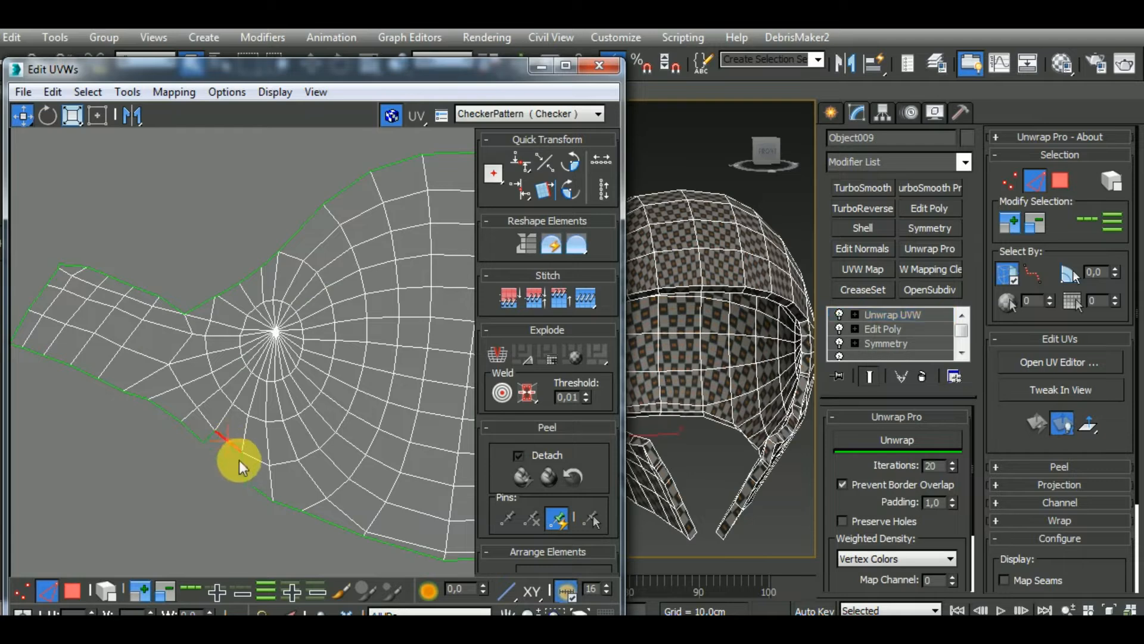
pyautogui.scroll(-5, 208, 441)
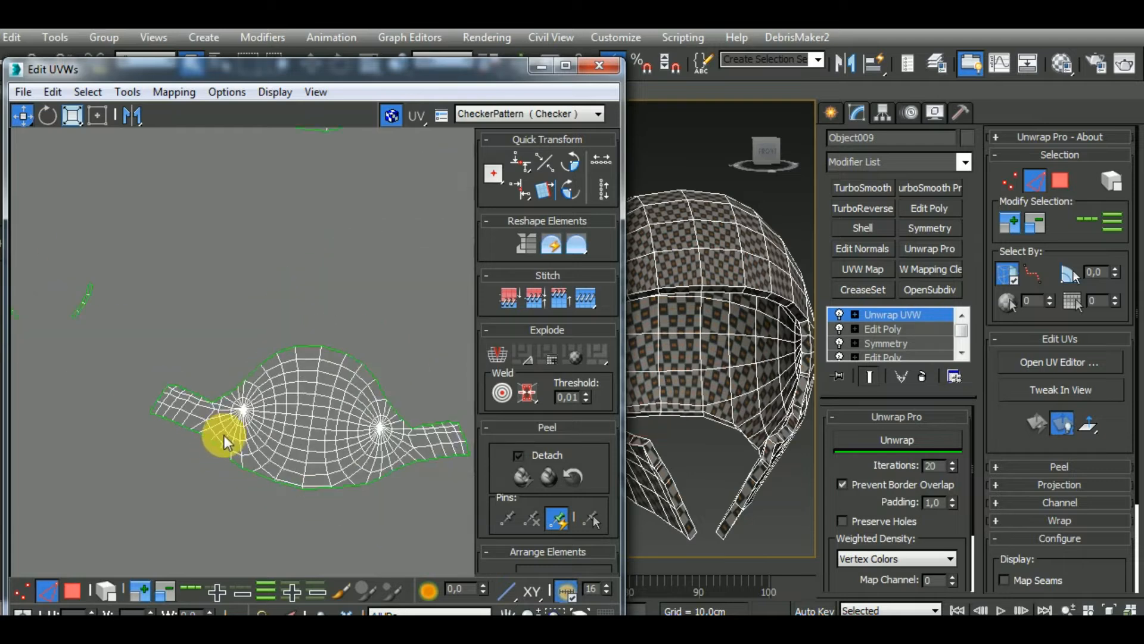
# Select the whole inner-surface island and flatten it again with the Unwrap Pro unwrap
pyautogui.click(328, 444)
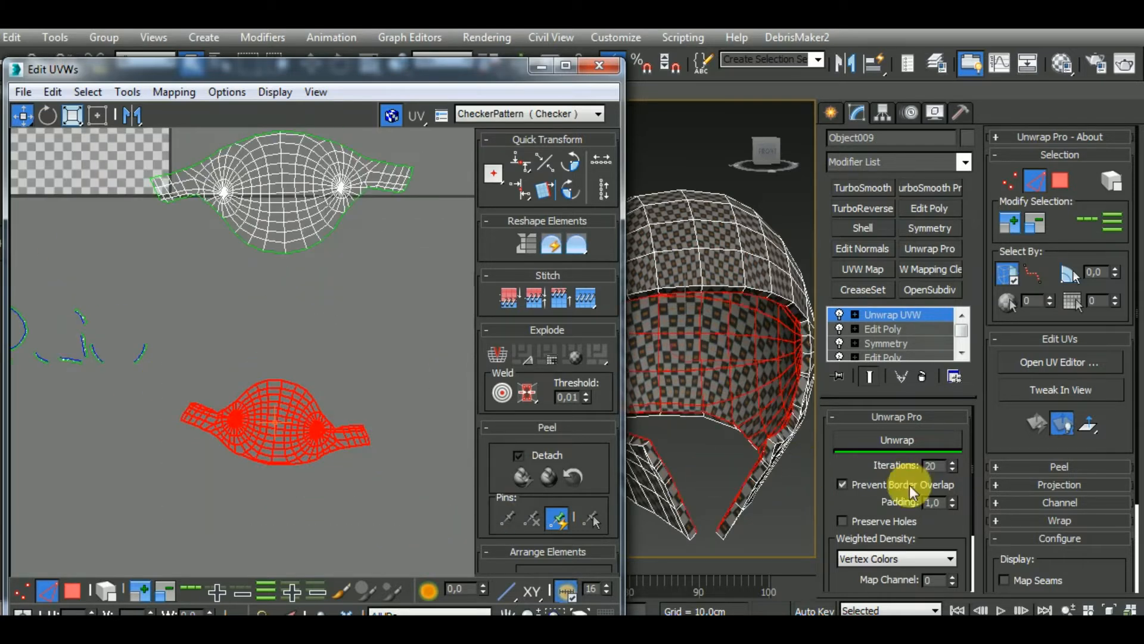
pyautogui.click(921, 442)
pyautogui.keyDown('alt'); pyautogui.moveTo(723, 431); pyautogui.dragTo(831, 438, button='middle'); pyautogui.keyUp('alt')
pyautogui.moveTo(382, 463); pyautogui.dragTo(404, 475, button='middle')
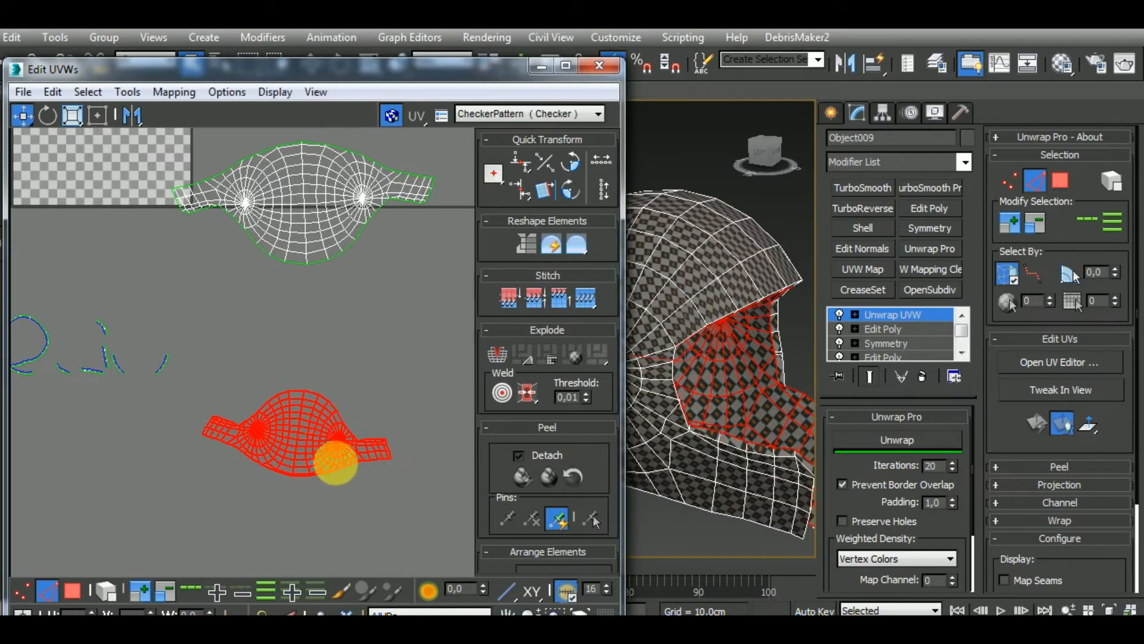
# Rotate the inner-surface island level and move it directly beneath the outer-surface island
pyautogui.moveTo(333, 441); pyautogui.dragTo(65, 330)
pyautogui.click(47, 115)
pyautogui.click(23, 115)
pyautogui.moveTo(338, 315); pyautogui.dragTo(351, 316)
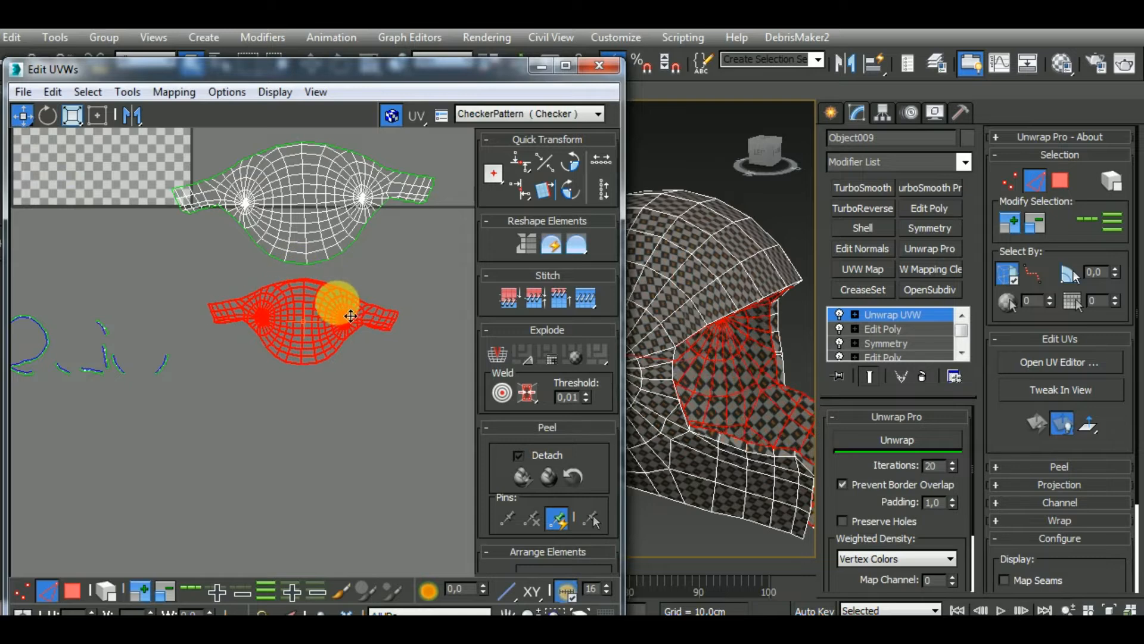
# Select the teardrop-shaped rim strip, rotate it so its opening faces down and place it between the islands' left ends
pyautogui.moveTo(283, 383); pyautogui.dragTo(377, 411, button='middle')
pyautogui.scroll(2, 98, 382)
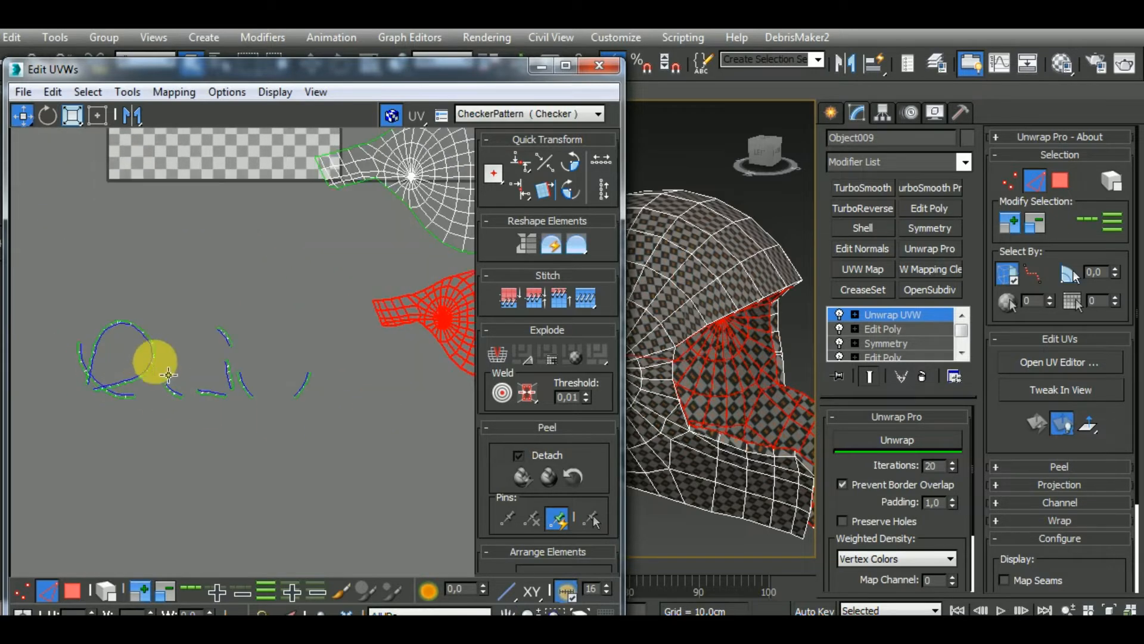
pyautogui.click(151, 355)
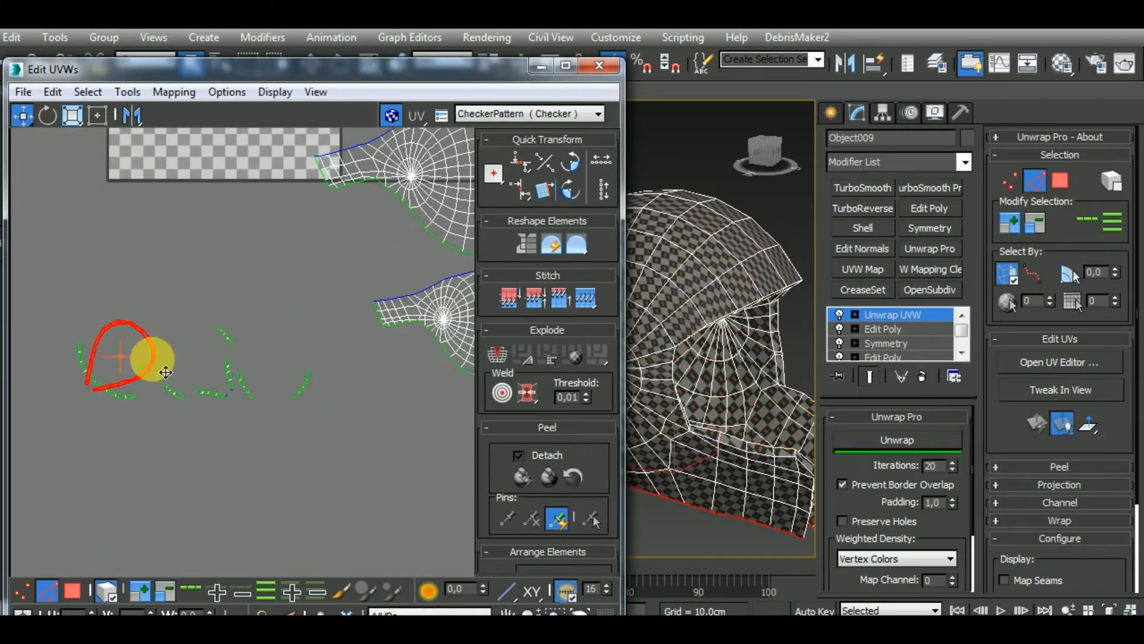
pyautogui.keyDown('alt'); pyautogui.moveTo(695, 421); pyautogui.dragTo(648, 283, button='middle'); pyautogui.keyUp('alt')
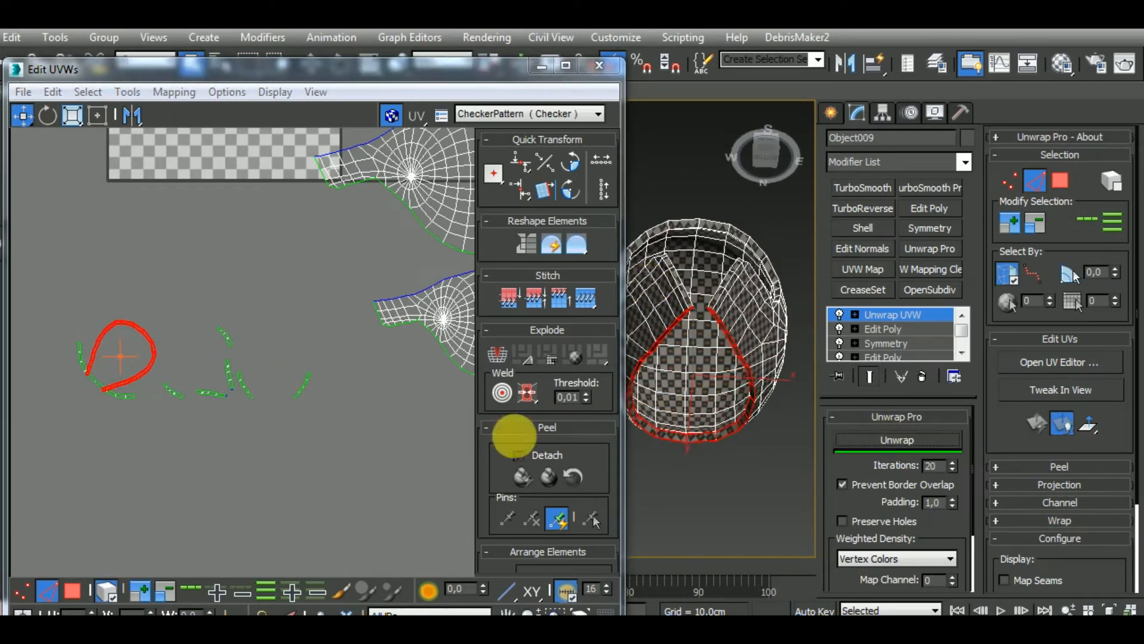
pyautogui.moveTo(240, 396); pyautogui.dragTo(177, 441, button='middle')
pyautogui.moveTo(103, 406); pyautogui.dragTo(351, 279)
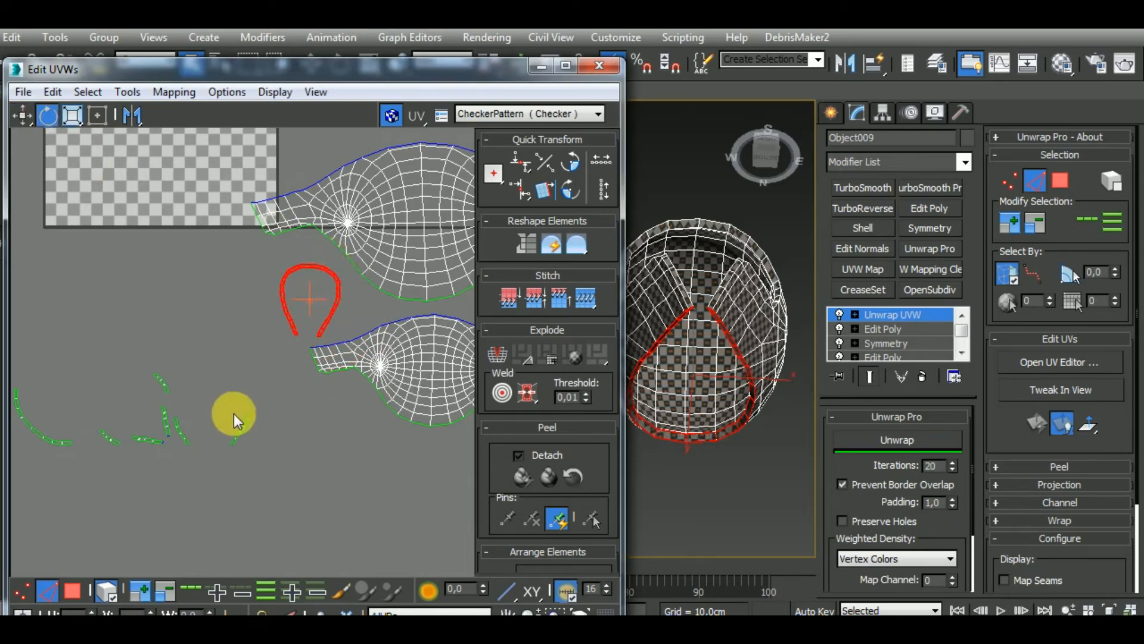
# Select all the remaining loose rim strips and check where they lie on the helmet shell
pyautogui.moveTo(125, 410); pyautogui.dragTo(229, 395, button='middle')
pyautogui.moveTo(140, 471); pyautogui.dragTo(139, 471)
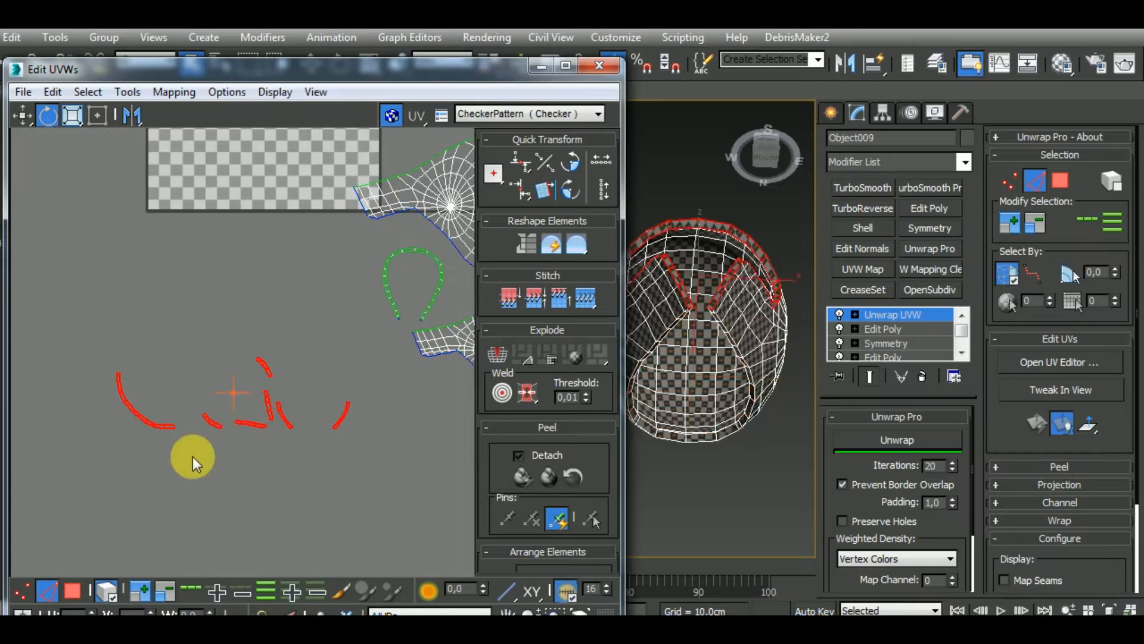
pyautogui.keyDown('alt'); pyautogui.moveTo(784, 370); pyautogui.dragTo(813, 469, button='middle'); pyautogui.keyUp('alt')
pyautogui.scroll(3, 142, 417)
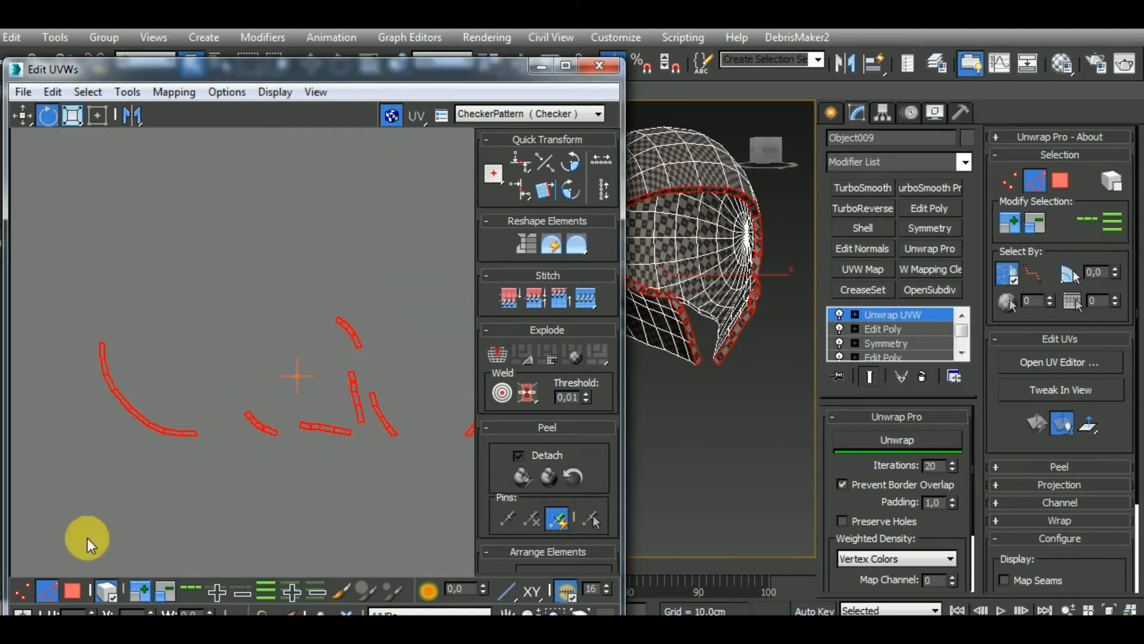
# Stitch the loose face-opening rim strips end to end into one continuous strip, working at edge level
pyautogui.click(114, 599)
pyautogui.moveTo(190, 520); pyautogui.dragTo(212, 551, button='middle')
pyautogui.scroll(5, 220, 488)
pyautogui.click(217, 448)
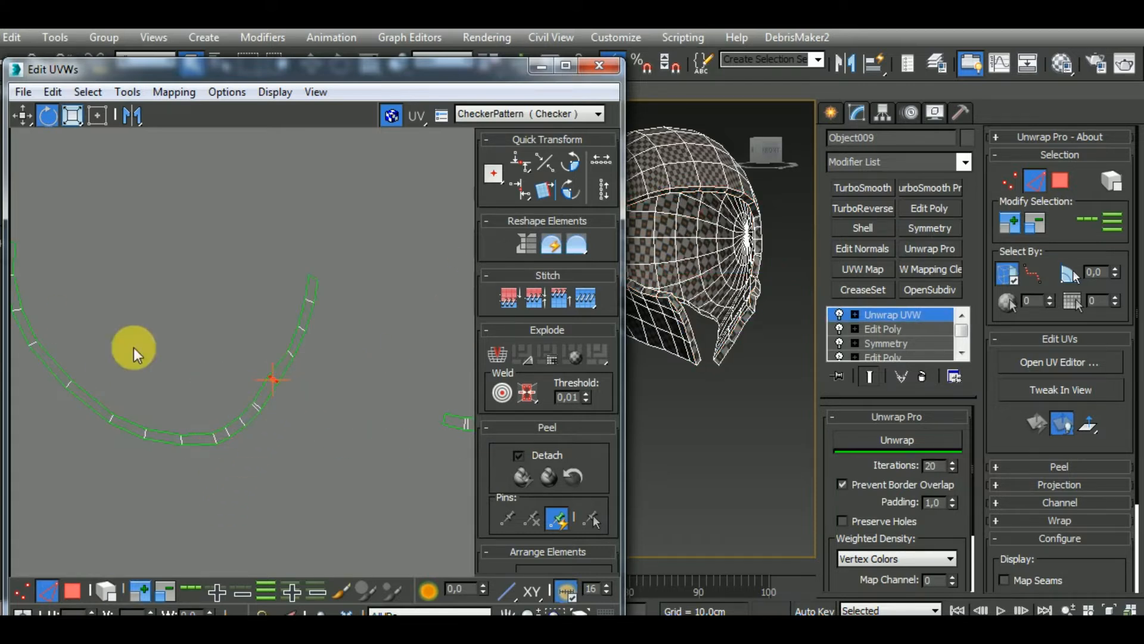
pyautogui.moveTo(120, 300); pyautogui.dragTo(193, 363, button='middle')
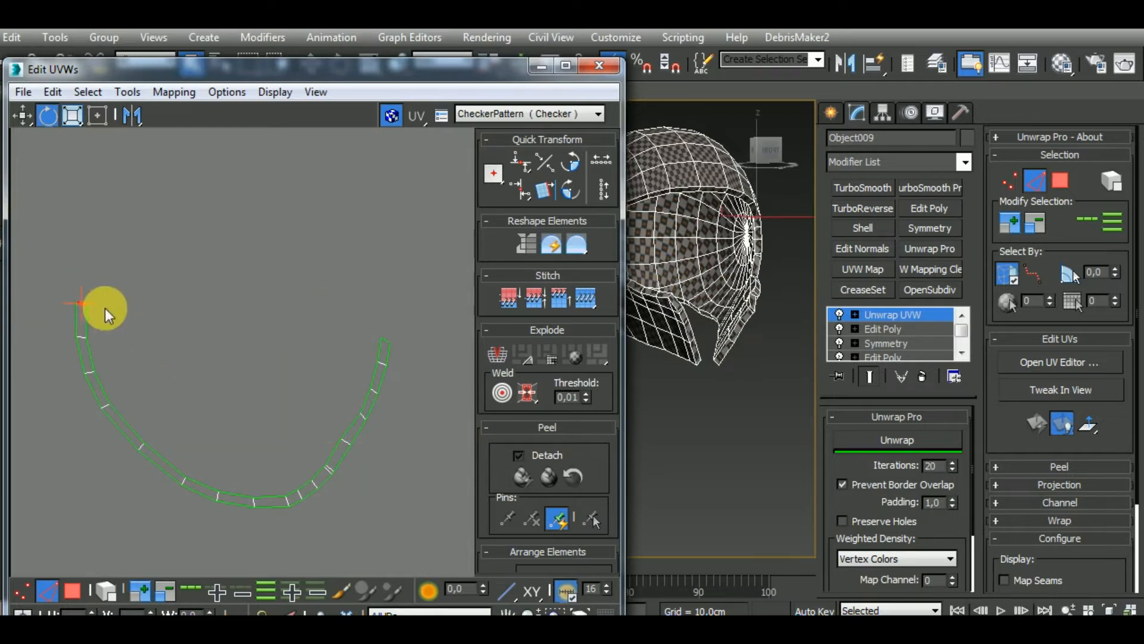
pyautogui.click(139, 242)
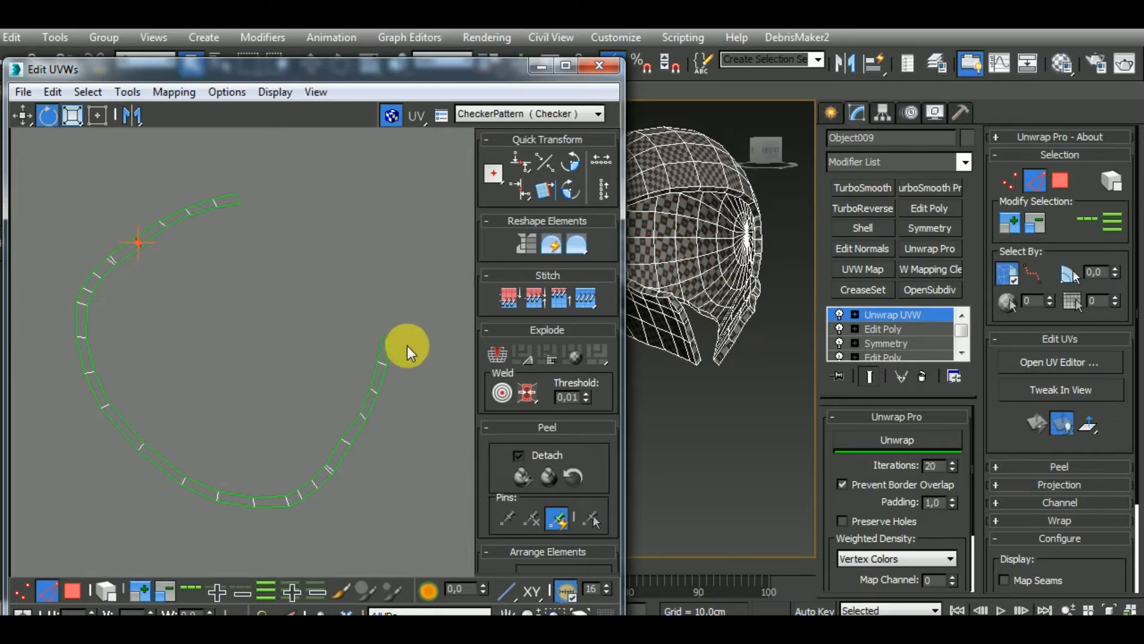
pyautogui.click(388, 338)
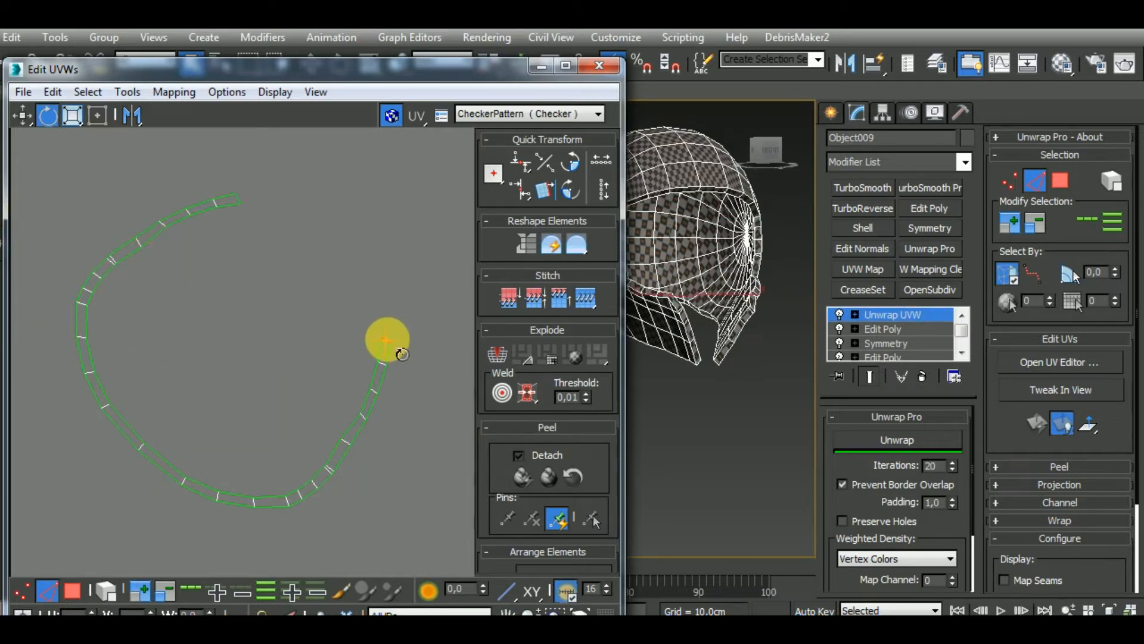
pyautogui.click(242, 198)
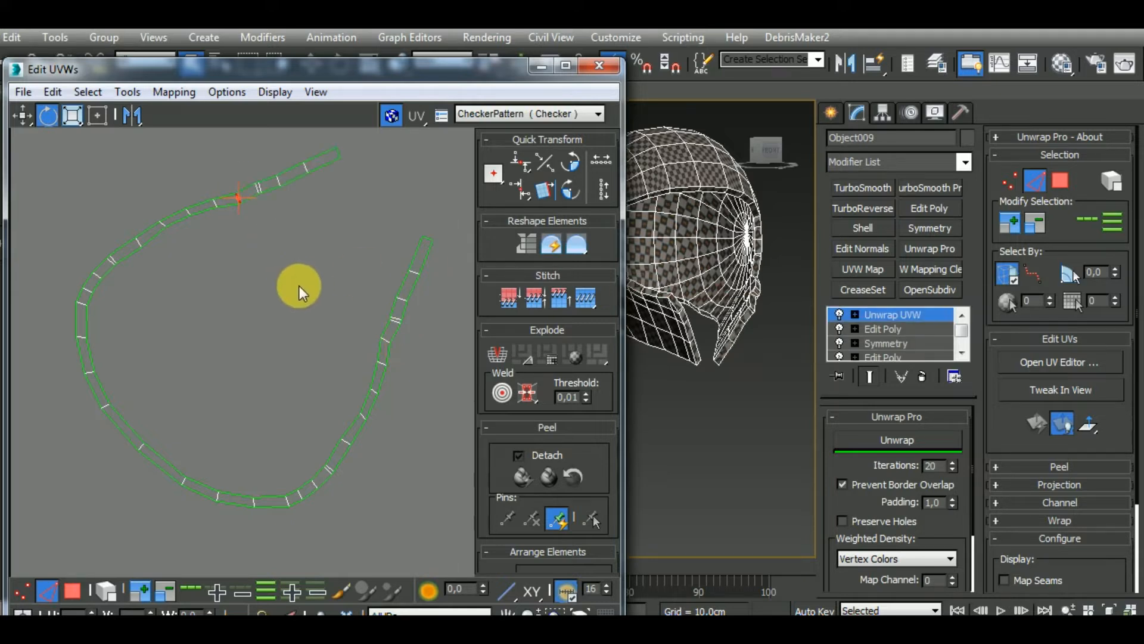
pyautogui.moveTo(298, 292); pyautogui.dragTo(199, 384, button='middle')
pyautogui.click(330, 329)
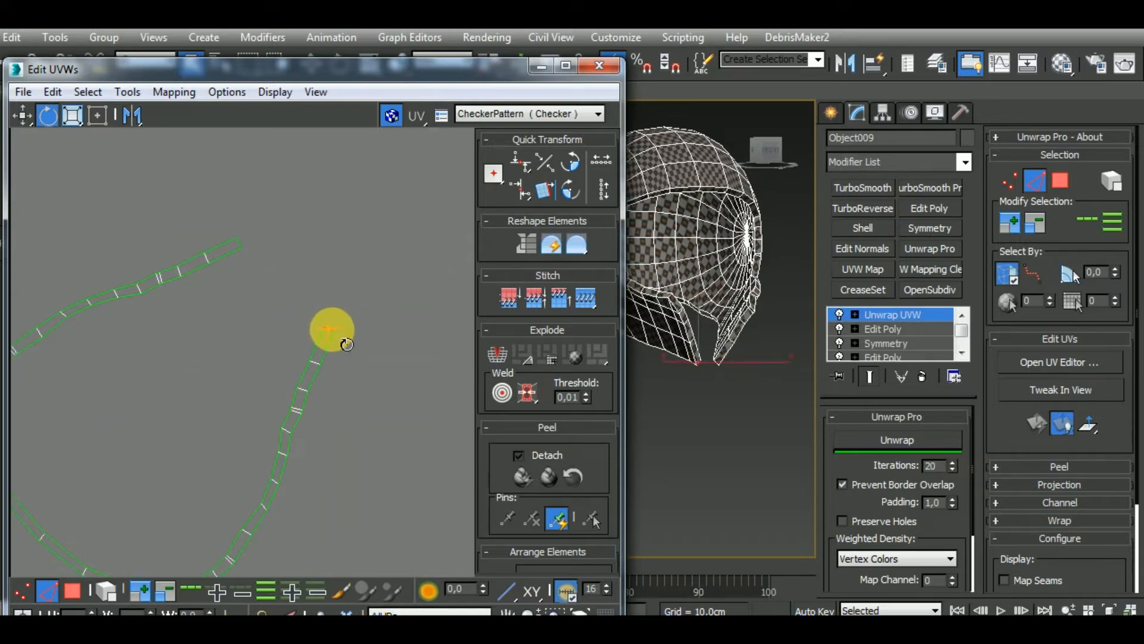
# Select the complete face-opening rim strip and flatten it with the Unwrap Pro unwrap
pyautogui.scroll(-10, 322, 332)
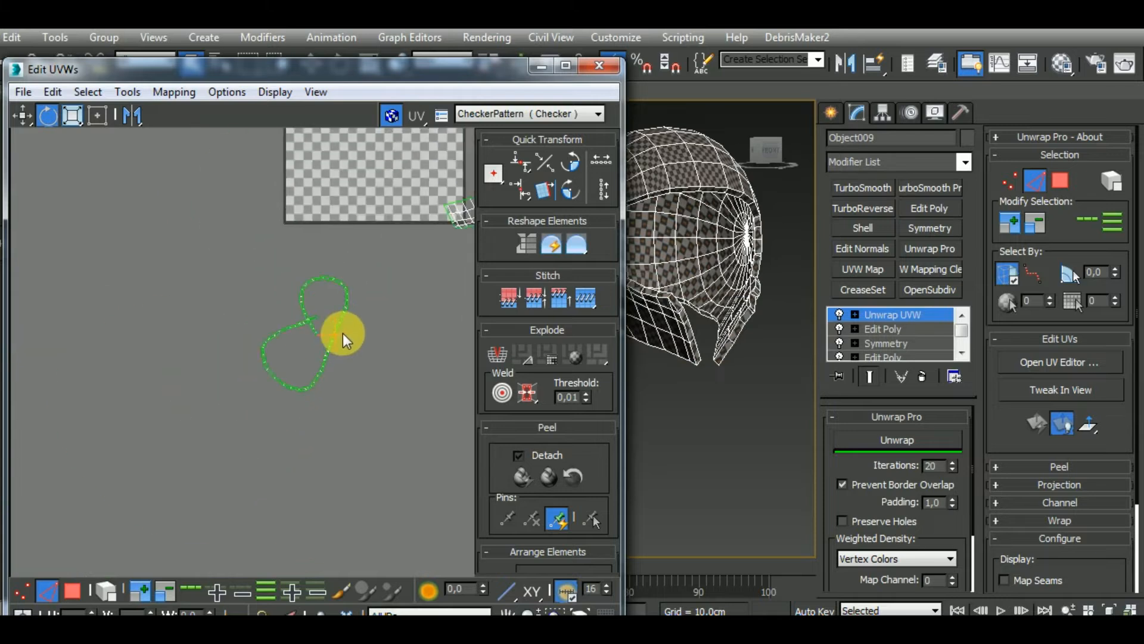
pyautogui.moveTo(241, 414); pyautogui.dragTo(378, 297)
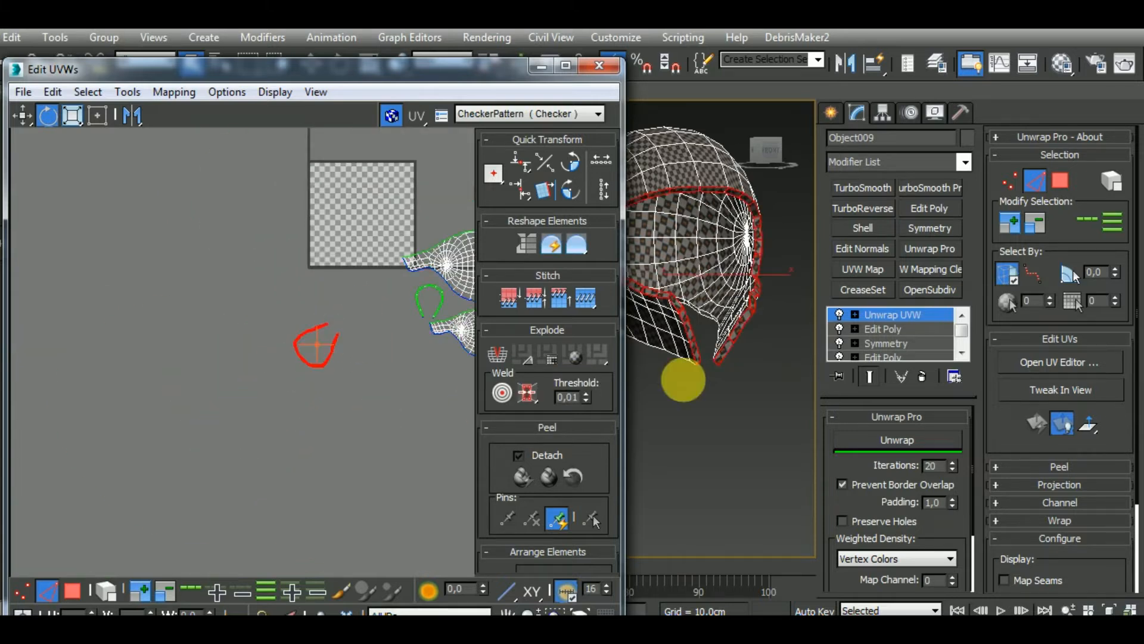
pyautogui.click(902, 441)
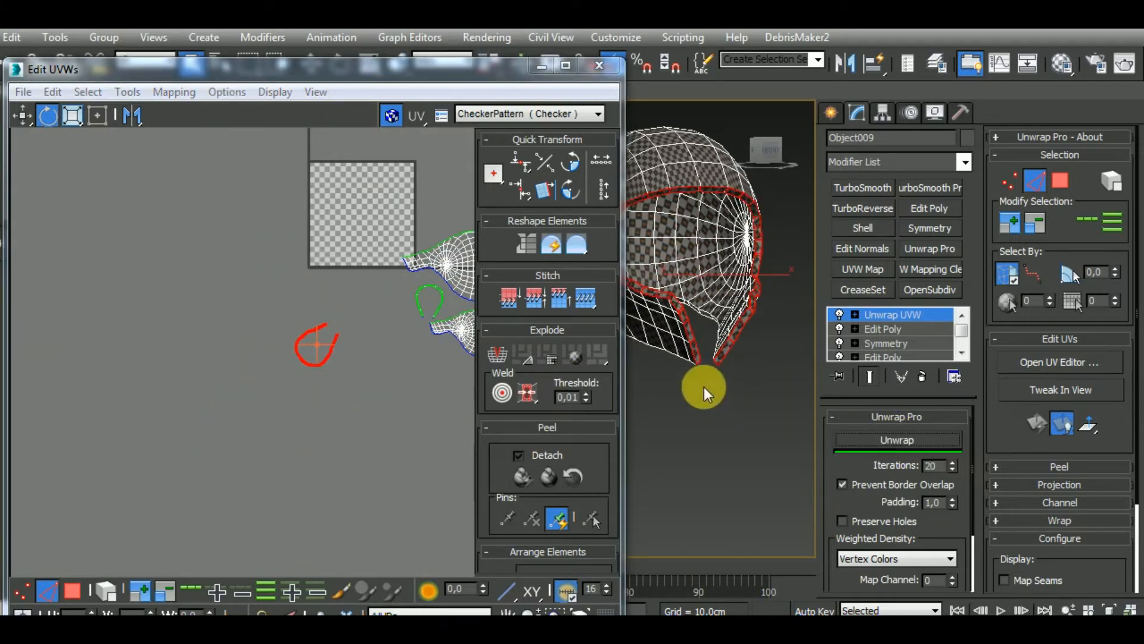
pyautogui.scroll(10, 702, 381)
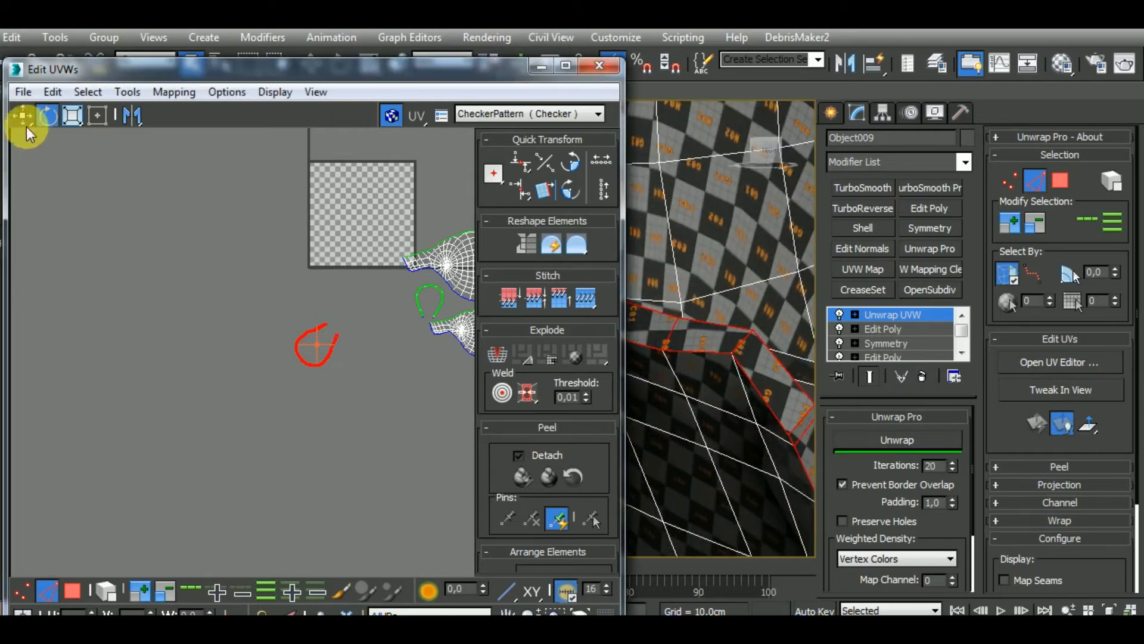
# Rotate the face-opening rim strip so its opening faces down and move it between the islands' right ends
pyautogui.moveTo(341, 338); pyautogui.dragTo(442, 618)
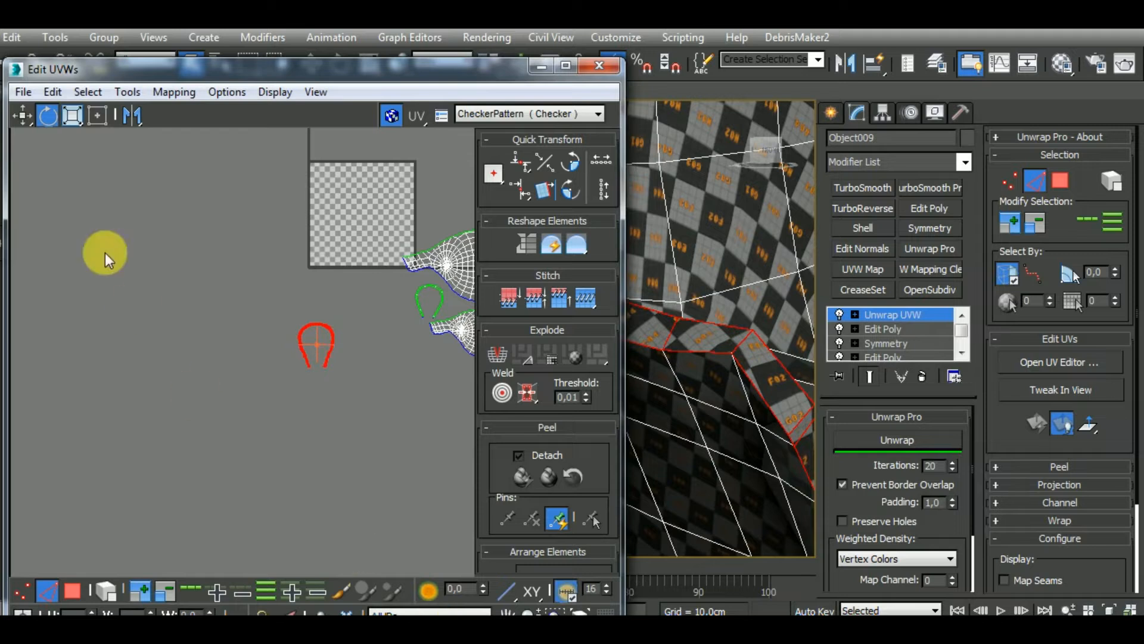
pyautogui.click(22, 115)
pyautogui.moveTo(227, 268); pyautogui.dragTo(182, 317, button='middle')
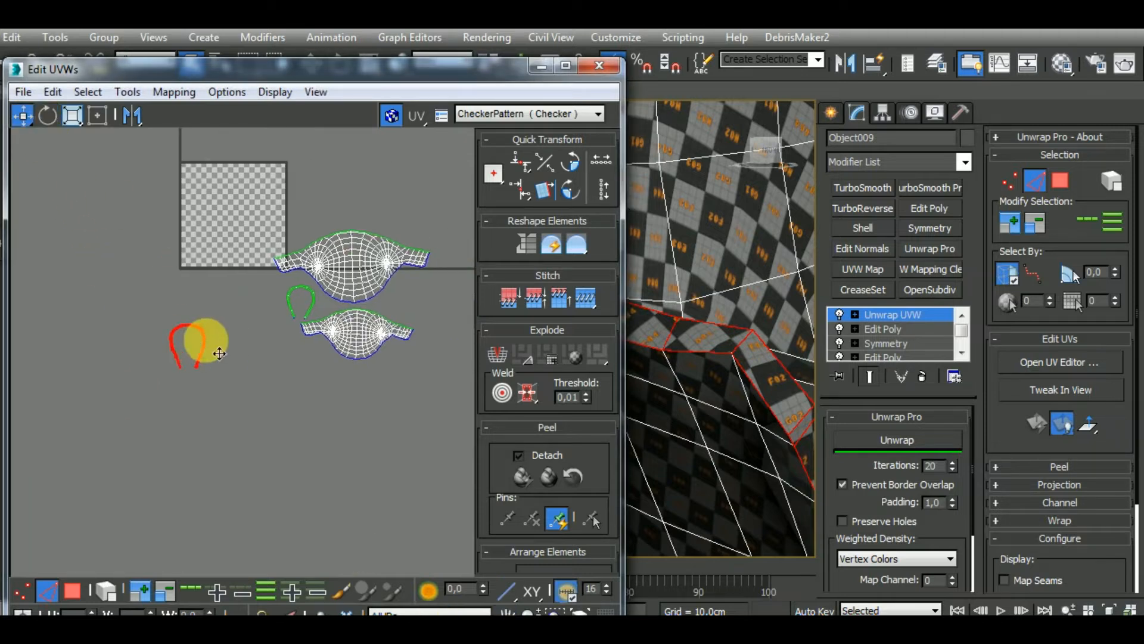
pyautogui.moveTo(219, 353); pyautogui.dragTo(441, 292)
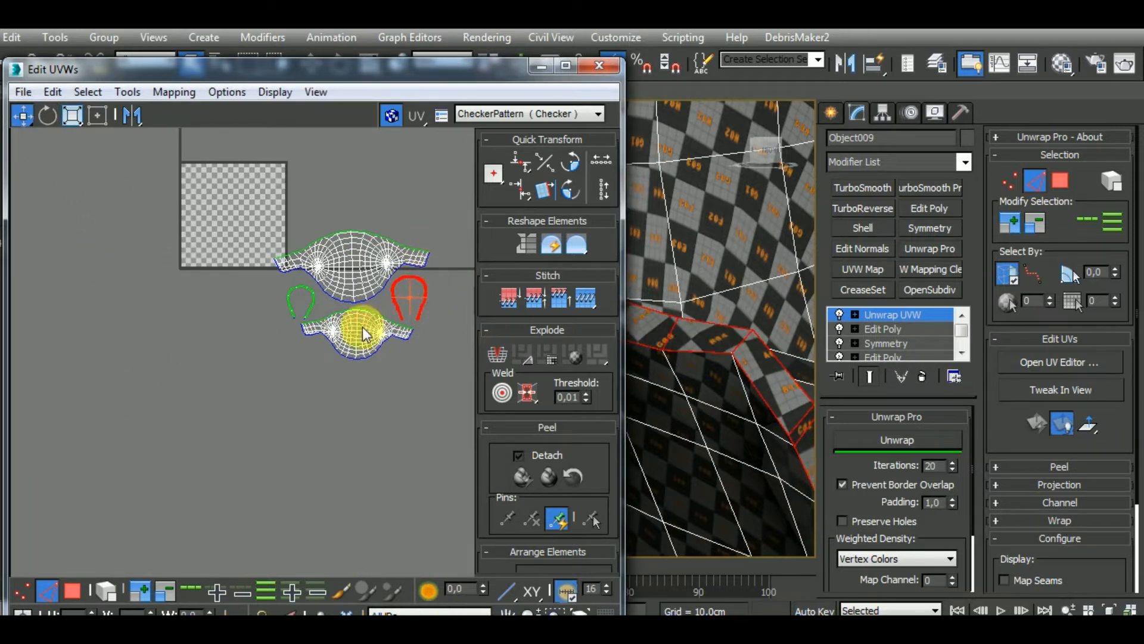
# Pack all UV islands with Rescale enabled and 0.02 padding, and move the packed layout below and outside the UV tile
pyautogui.hotkey('ctrl', 'a')
pyautogui.moveTo(616, 424); pyautogui.dragTo(615, 300)
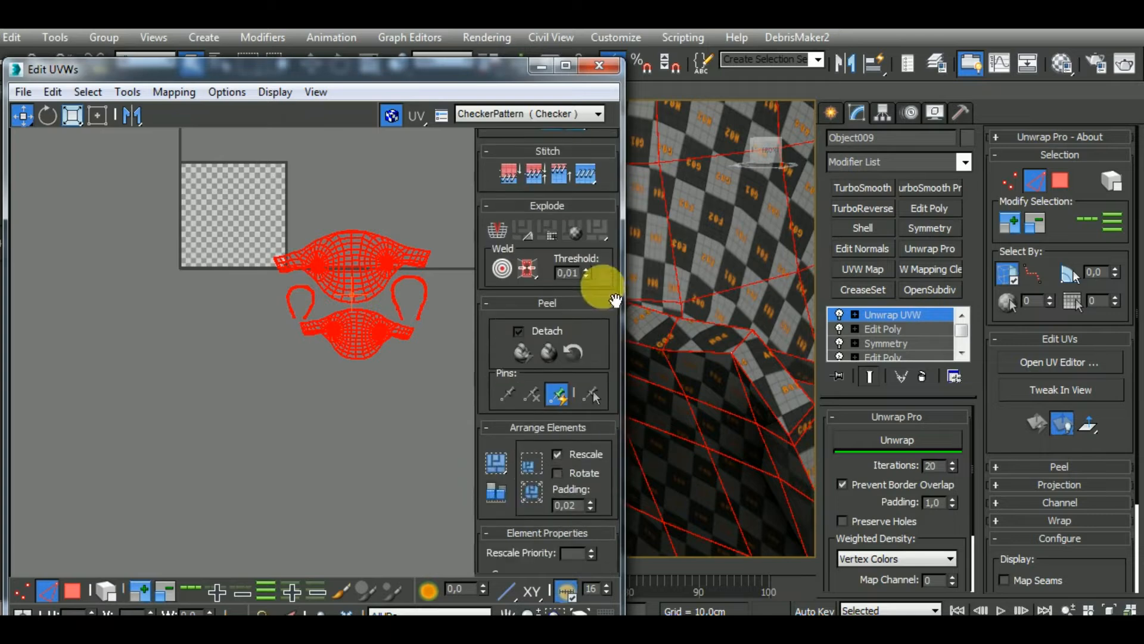
pyautogui.click(498, 470)
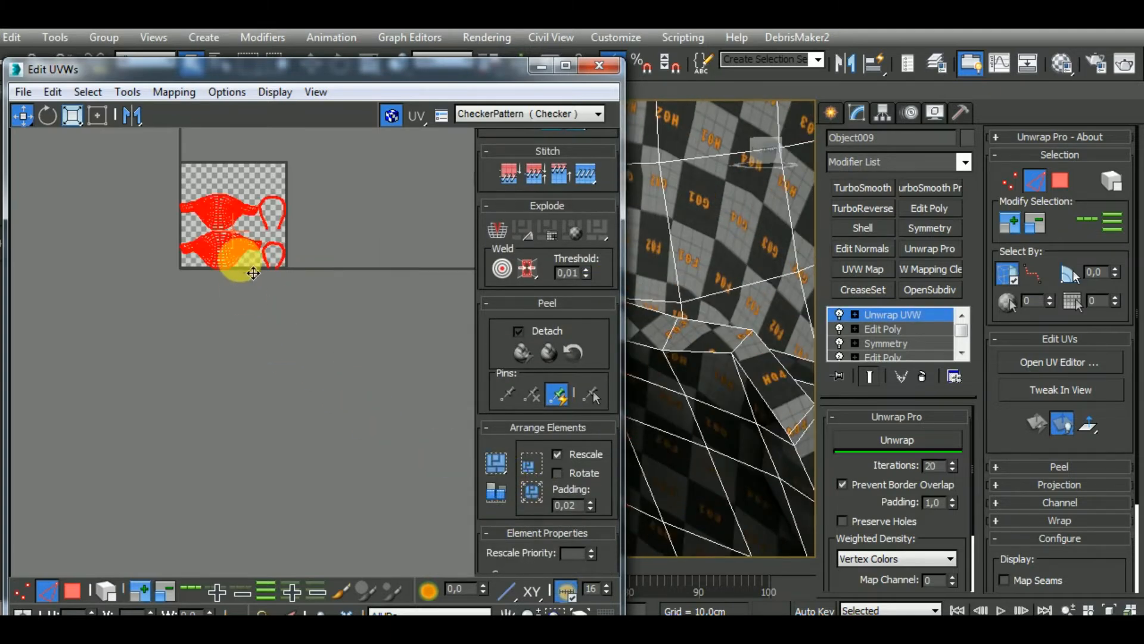
pyautogui.moveTo(253, 273); pyautogui.dragTo(370, 447)
# Leave edge level and close the UV editor, and select the small round part at the side of the helmet's lower opening
pyautogui.click(48, 591)
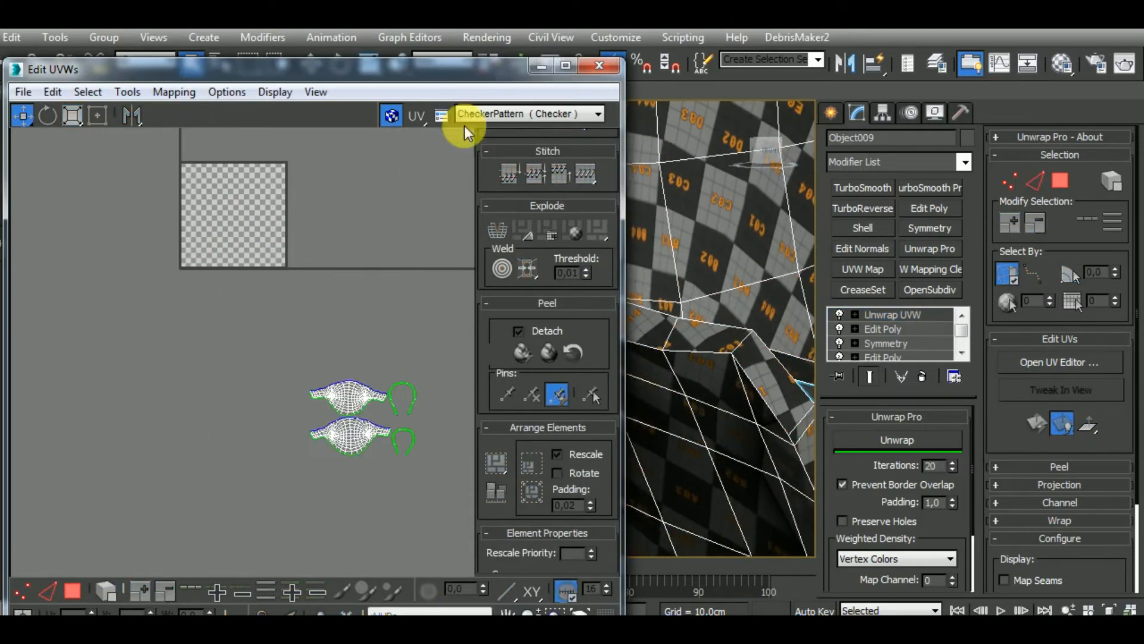
pyautogui.click(598, 67)
pyautogui.keyDown('alt'); pyautogui.moveTo(675, 281); pyautogui.dragTo(588, 225, button='middle'); pyautogui.keyUp('alt')
pyautogui.scroll(-5, 586, 226)
pyautogui.keyDown('alt'); pyautogui.moveTo(537, 335); pyautogui.dragTo(395, 601, button='middle'); pyautogui.keyUp('alt')
pyautogui.moveTo(491, 432); pyautogui.dragTo(506, 338, button='middle')
pyautogui.click(541, 325)
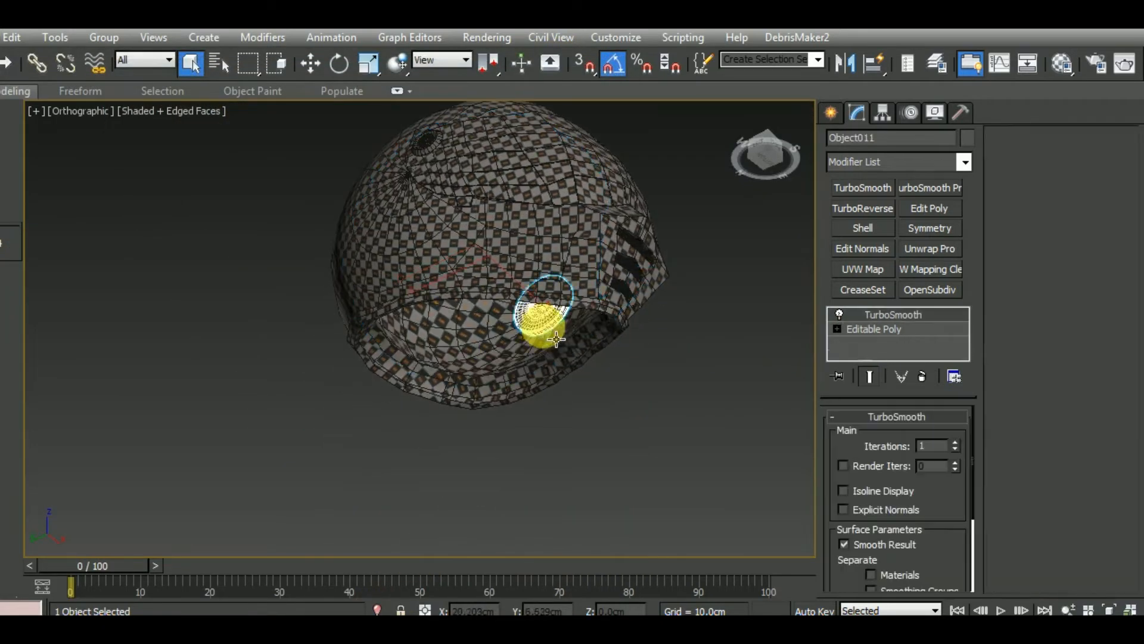
# Isolate the selected round disc from the cap and delete its TurboSmooth modifier
pyautogui.keyDown('alt'); pyautogui.moveTo(579, 393); pyautogui.dragTo(635, 410, button='middle'); pyautogui.keyUp('alt')
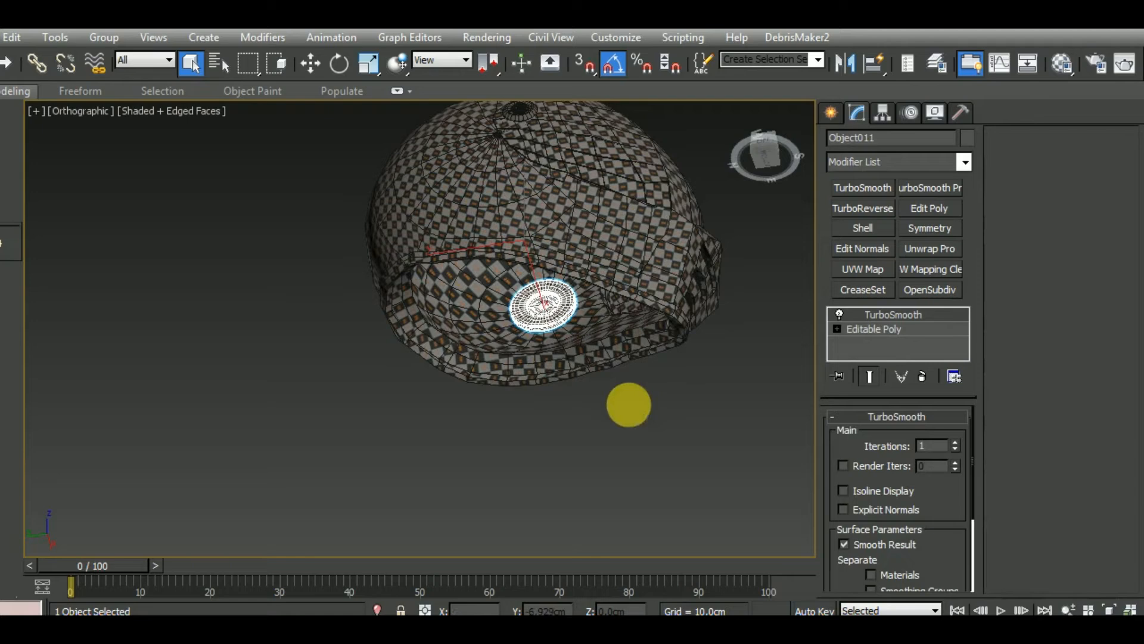
pyautogui.click(378, 609)
pyautogui.rightClick(924, 314)
pyautogui.click(942, 287)
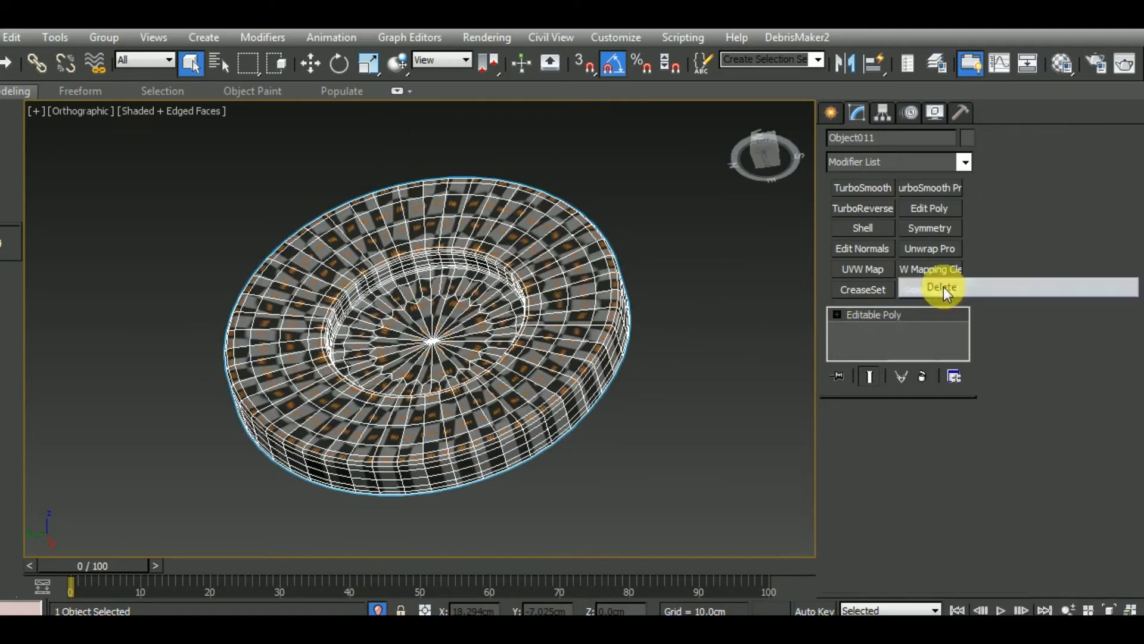
pyautogui.moveTo(718, 430); pyautogui.dragTo(743, 357, button='middle')
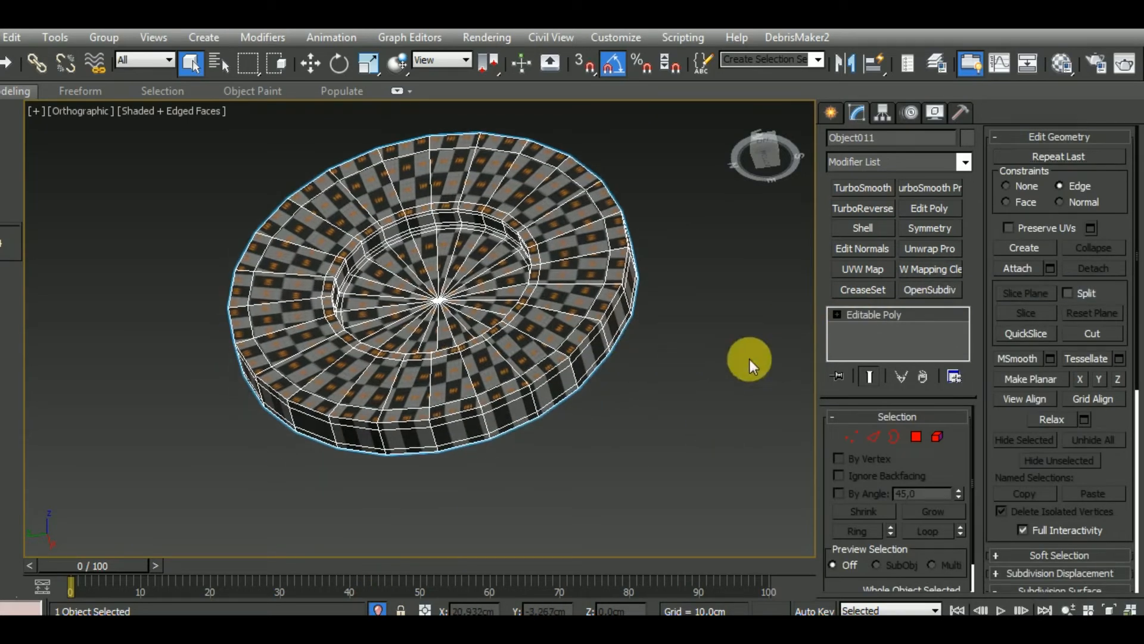
# Select the supporting edge loops around the disc's outer rim and inner recess and remove them
pyautogui.click(874, 436)
pyautogui.moveTo(678, 419); pyautogui.dragTo(696, 442, button='middle')
pyautogui.doubleClick(562, 411)
pyautogui.keyDown('ctrl'); pyautogui.click(570, 425); pyautogui.keyUp('ctrl')
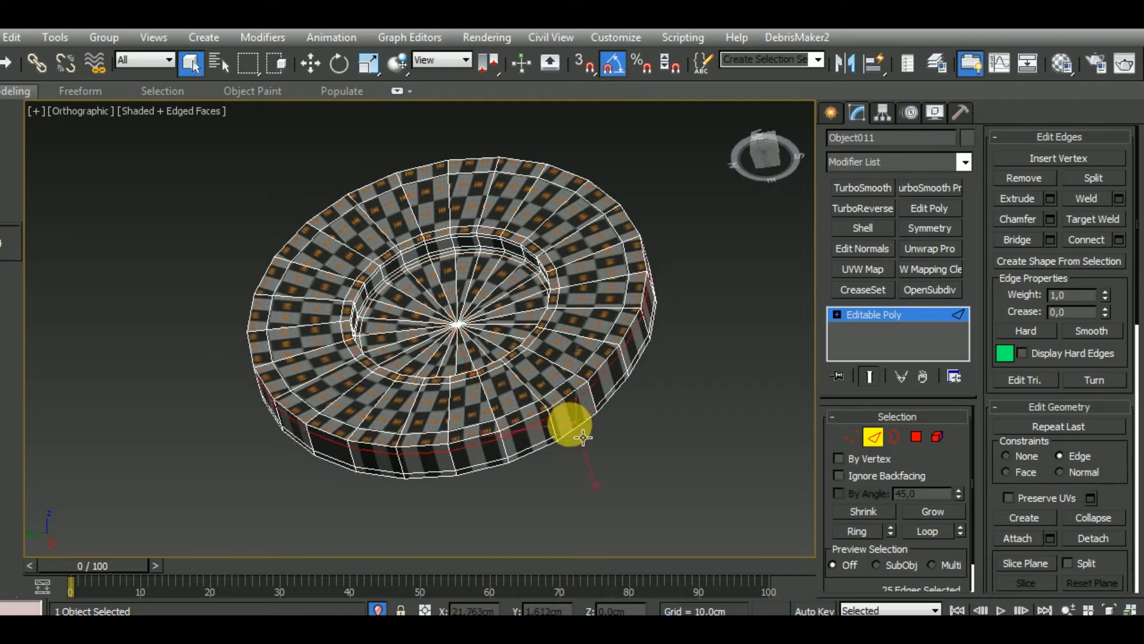
pyautogui.scroll(5, 529, 346)
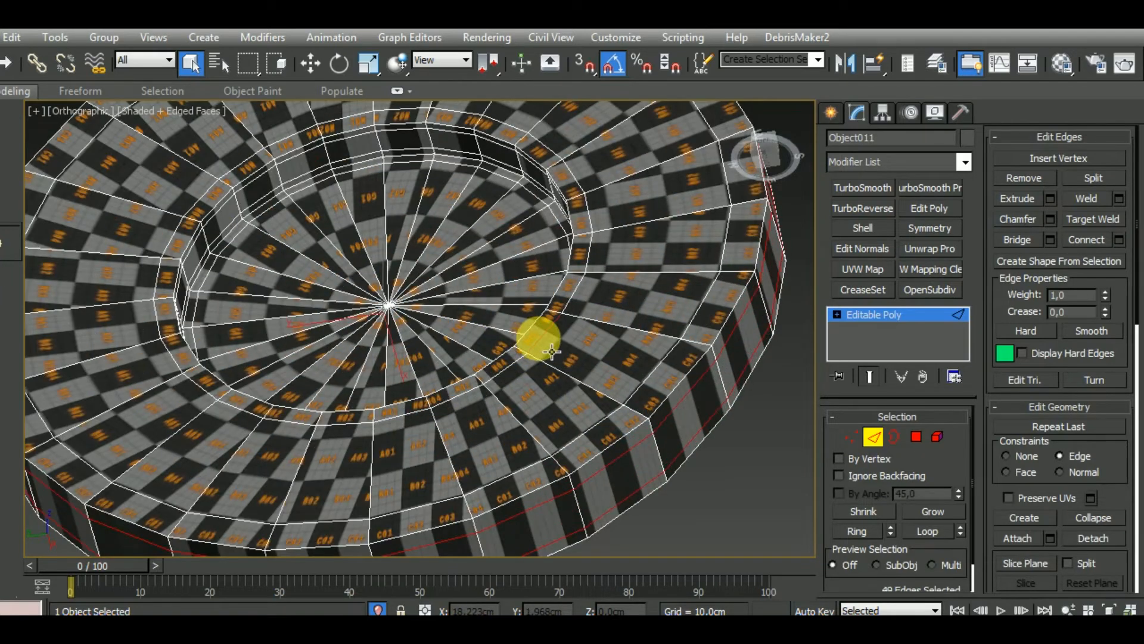
pyautogui.keyDown('ctrl'); pyautogui.doubleClick(551, 351); pyautogui.keyUp('ctrl')
pyautogui.keyDown('ctrl'); pyautogui.doubleClick(541, 196); pyautogui.keyUp('ctrl')
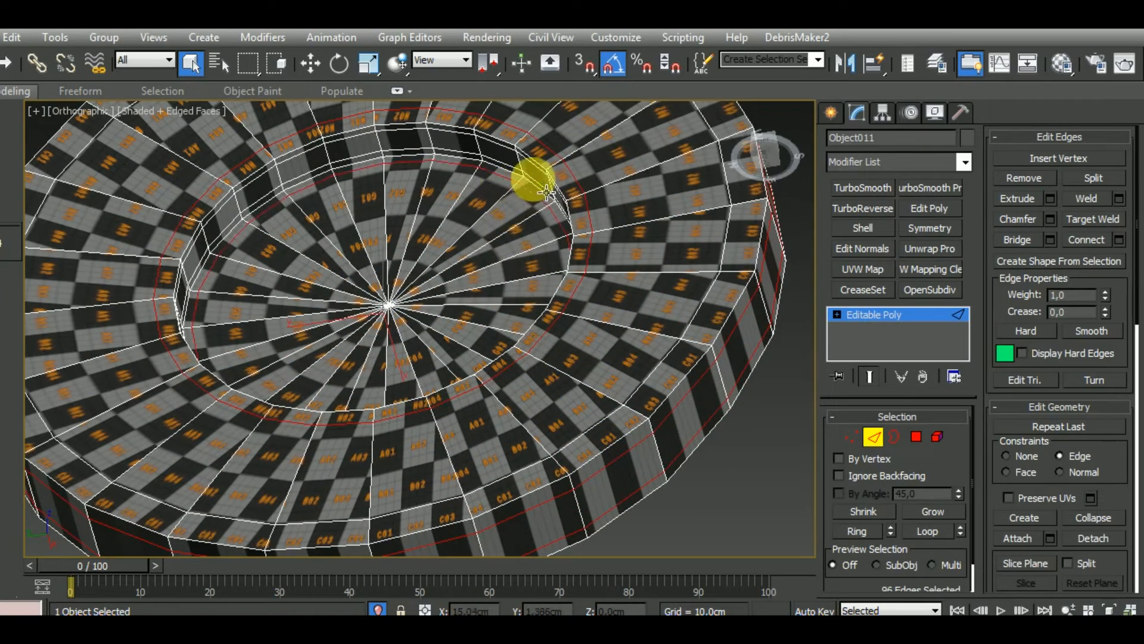
pyautogui.keyDown('ctrl'); pyautogui.doubleClick(547, 191); pyautogui.keyUp('ctrl')
pyautogui.keyDown('ctrl'); pyautogui.click(549, 181); pyautogui.keyUp('ctrl')
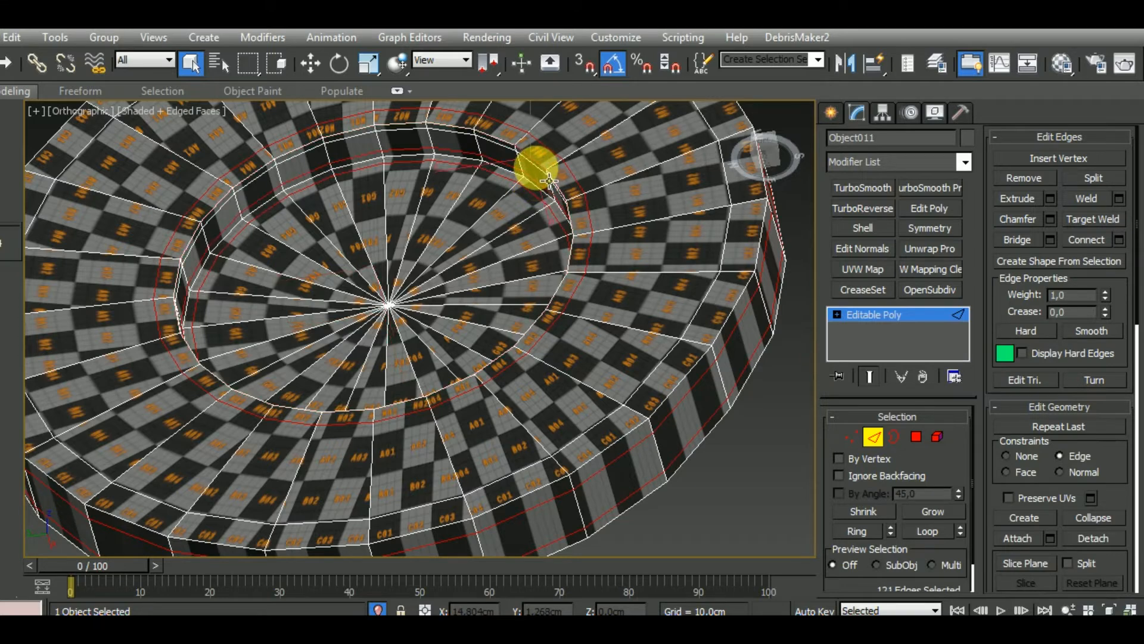
pyautogui.keyDown('alt'); pyautogui.click(546, 180); pyautogui.keyUp('alt')
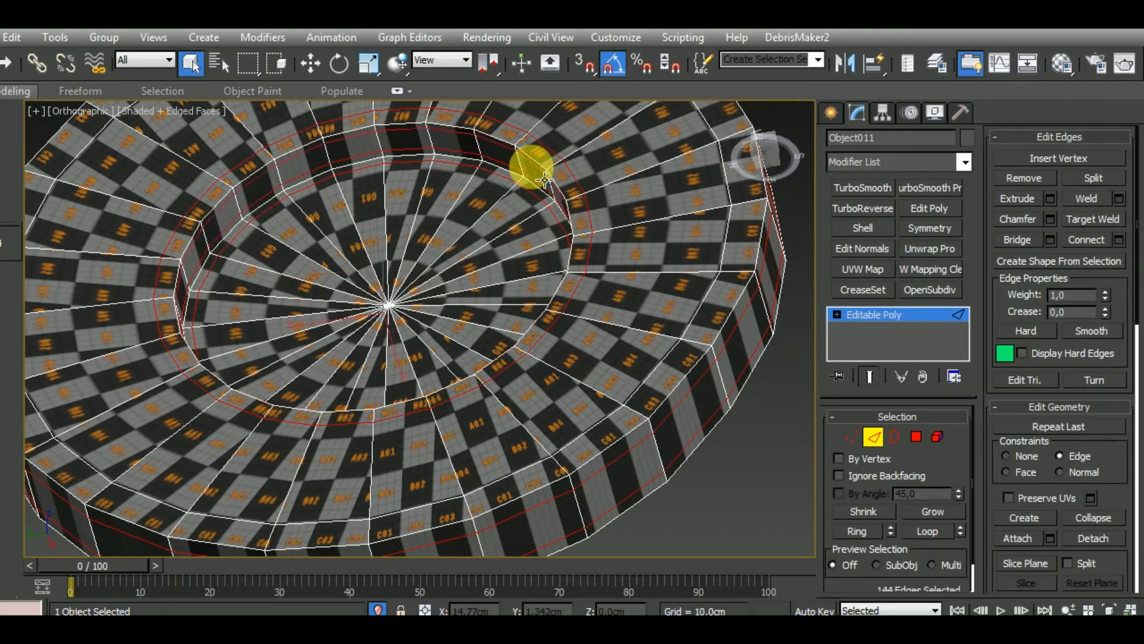
pyautogui.scroll(-3, 544, 179)
pyautogui.keyDown('alt'); pyautogui.moveTo(640, 260); pyautogui.dragTo(695, 383, button='middle'); pyautogui.keyUp('alt')
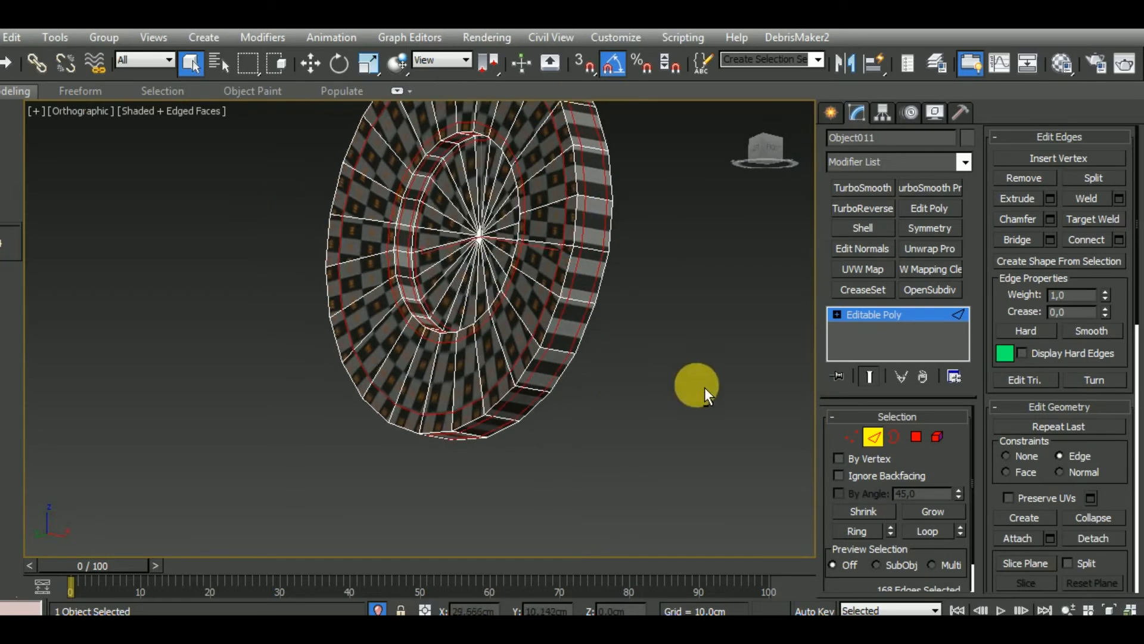
pyautogui.click(1023, 178)
pyautogui.keyDown('alt'); pyautogui.moveTo(592, 343); pyautogui.dragTo(619, 452, button='middle'); pyautogui.keyUp('alt')
pyautogui.click(875, 433)
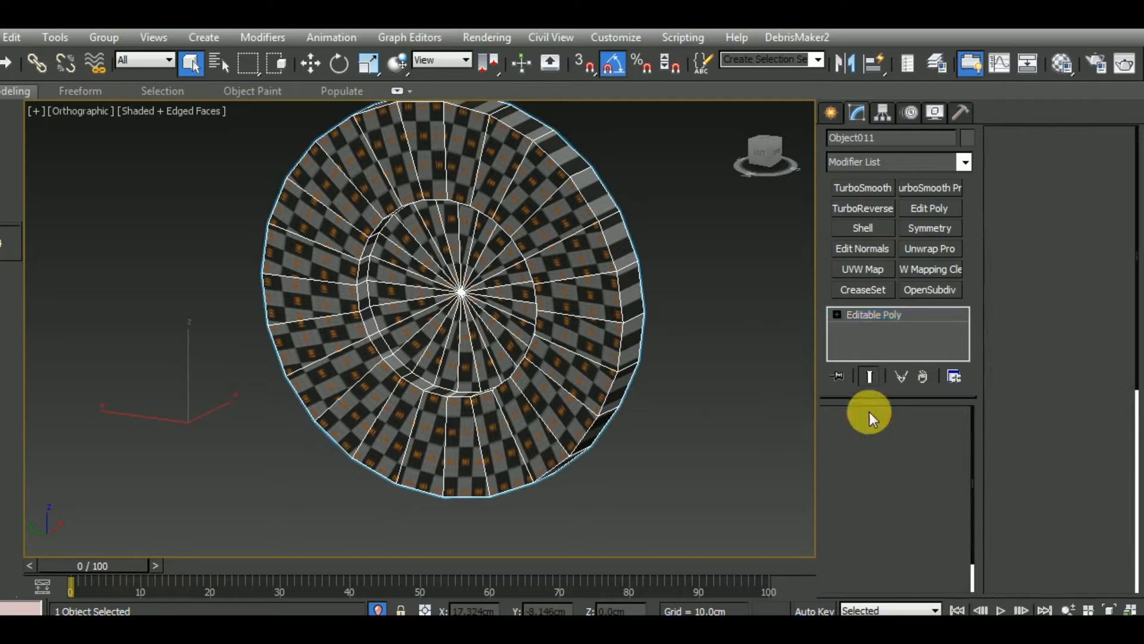
# Add an Unwrap UVW modifier to the disc and open its UV editor
pyautogui.click(930, 248)
pyautogui.click(1054, 479)
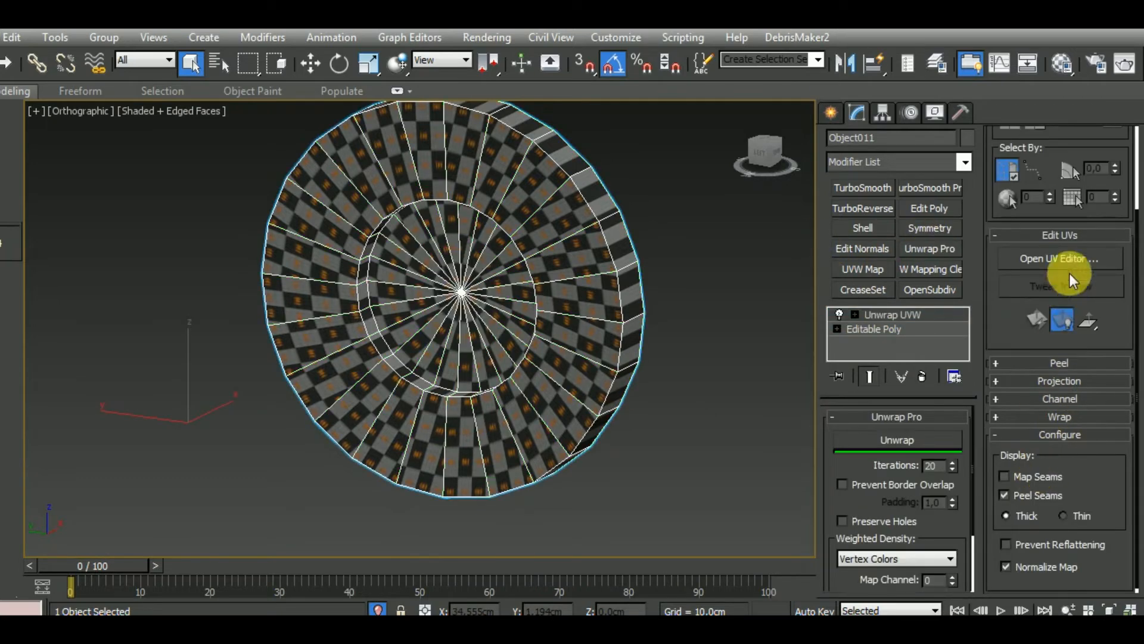
pyautogui.click(1061, 258)
pyautogui.moveTo(674, 377); pyautogui.dragTo(870, 442, button='middle')
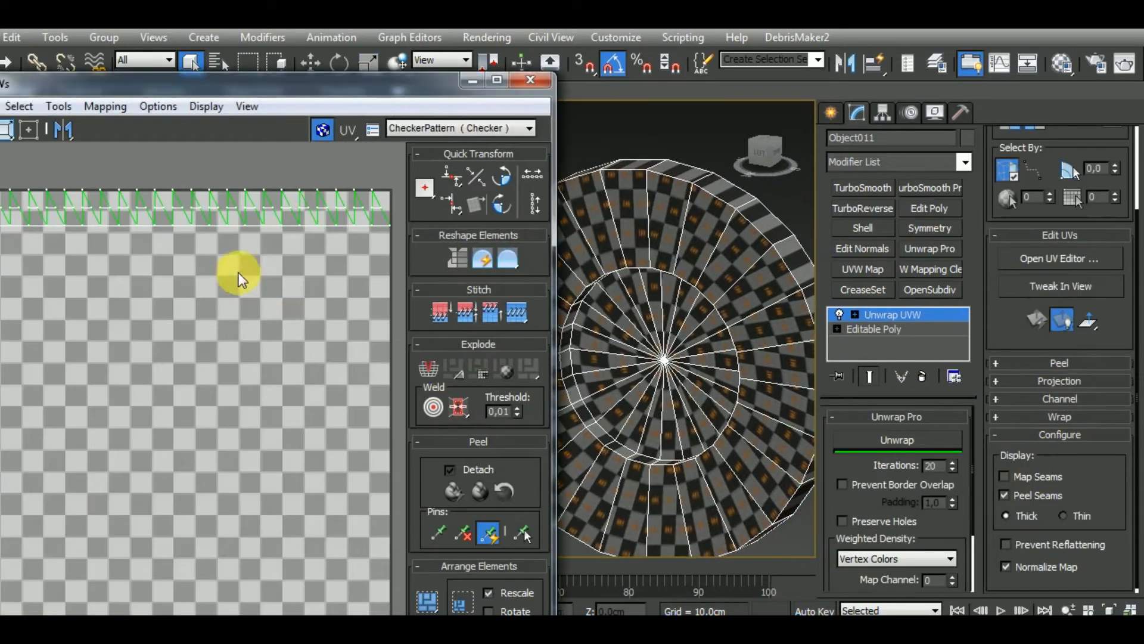
# Move the UV editor fully into view and select all of the disc's UV polygons
pyautogui.moveTo(239, 273); pyautogui.dragTo(272, 264, button='middle')
pyautogui.moveTo(330, 88); pyautogui.dragTo(402, 86)
pyautogui.scroll(-3, 289, 325)
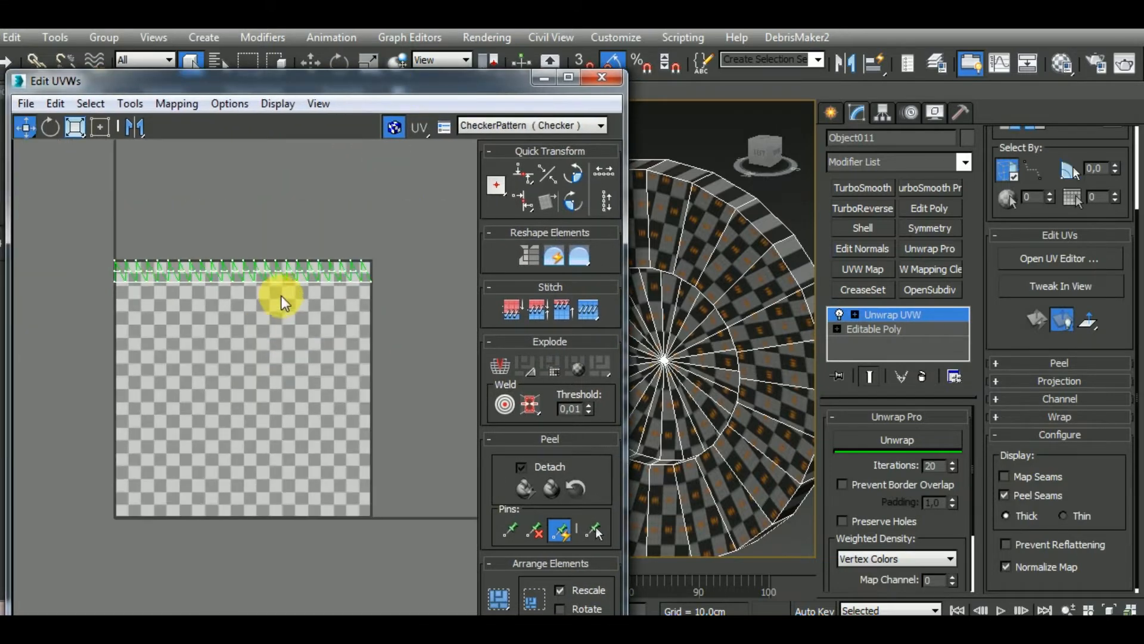
pyautogui.moveTo(275, 70); pyautogui.dragTo(290, 180)
pyautogui.moveTo(291, 192); pyautogui.dragTo(309, 90)
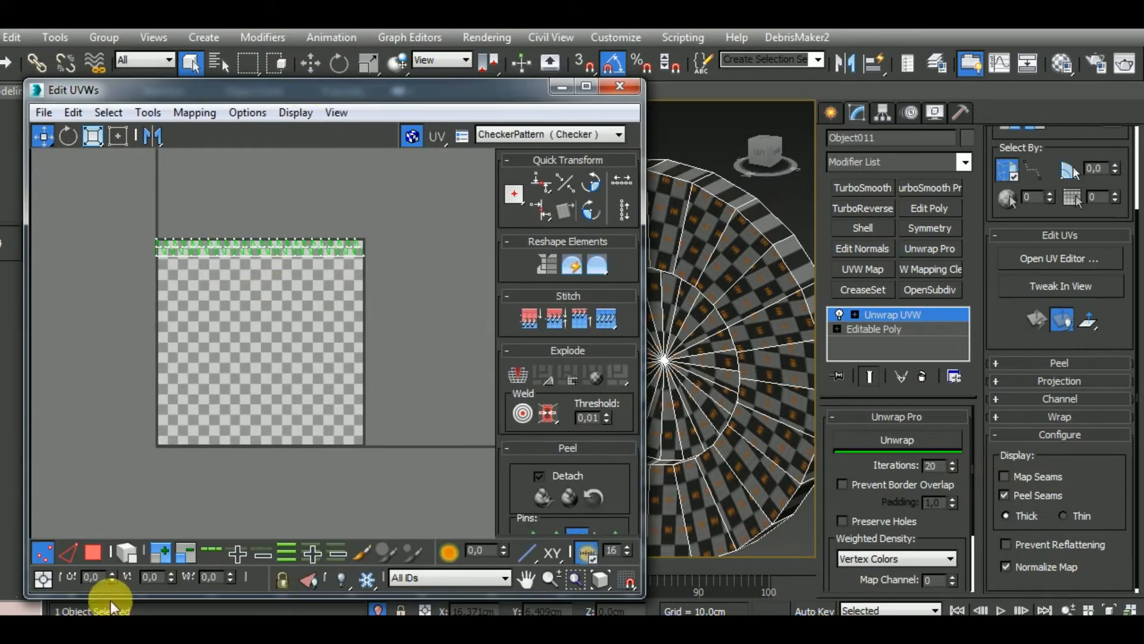
pyautogui.click(87, 558)
pyautogui.hotkey('ctrl', 'a')
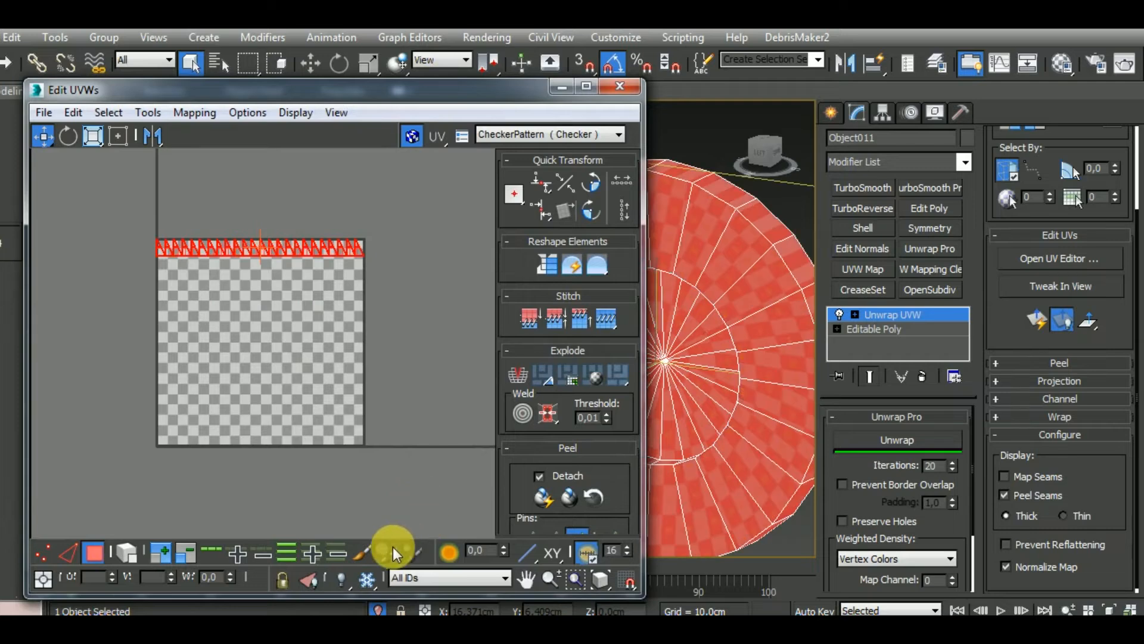
# Try to relax the selected UVs with the Relax By Polygon Angles method
pyautogui.click(147, 113)
pyautogui.click(179, 418)
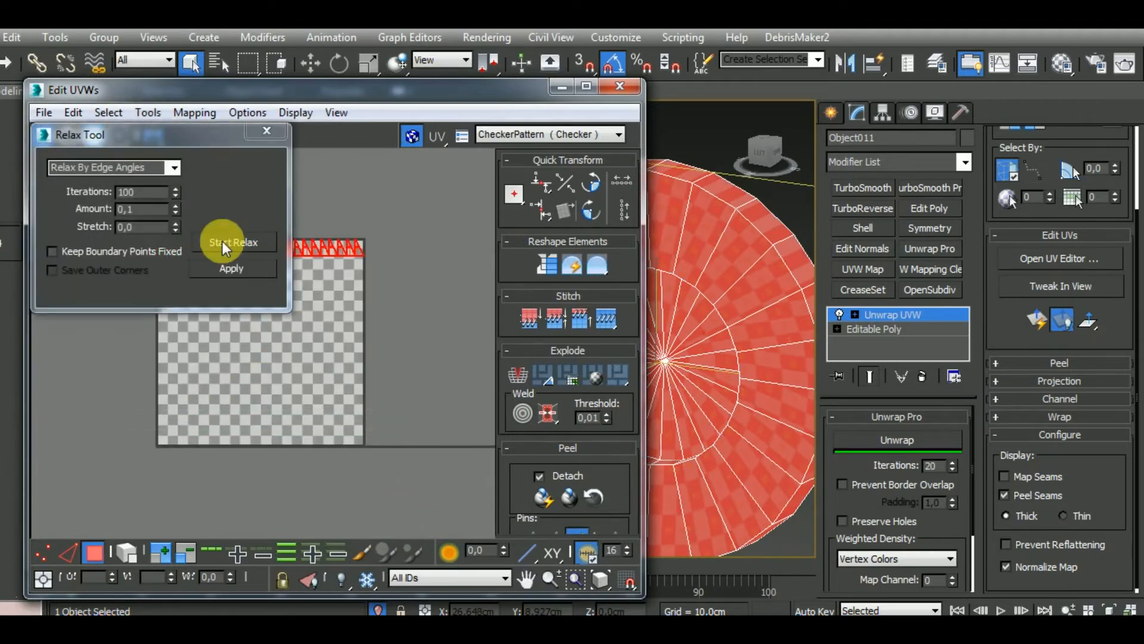
pyautogui.click(173, 168)
pyautogui.click(163, 190)
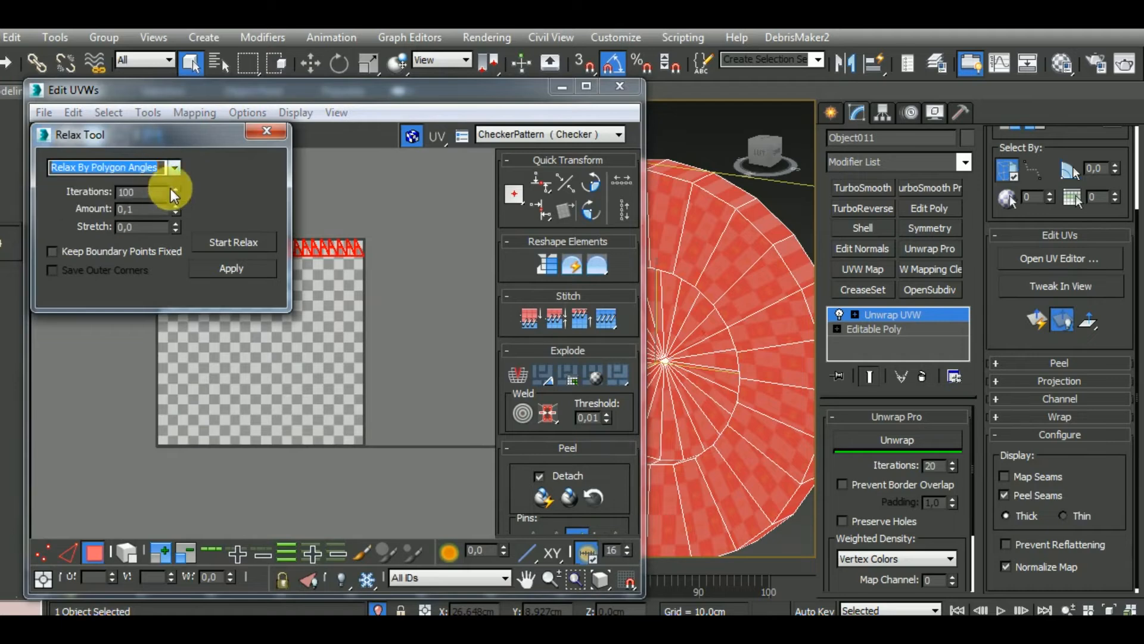
pyautogui.click(239, 242)
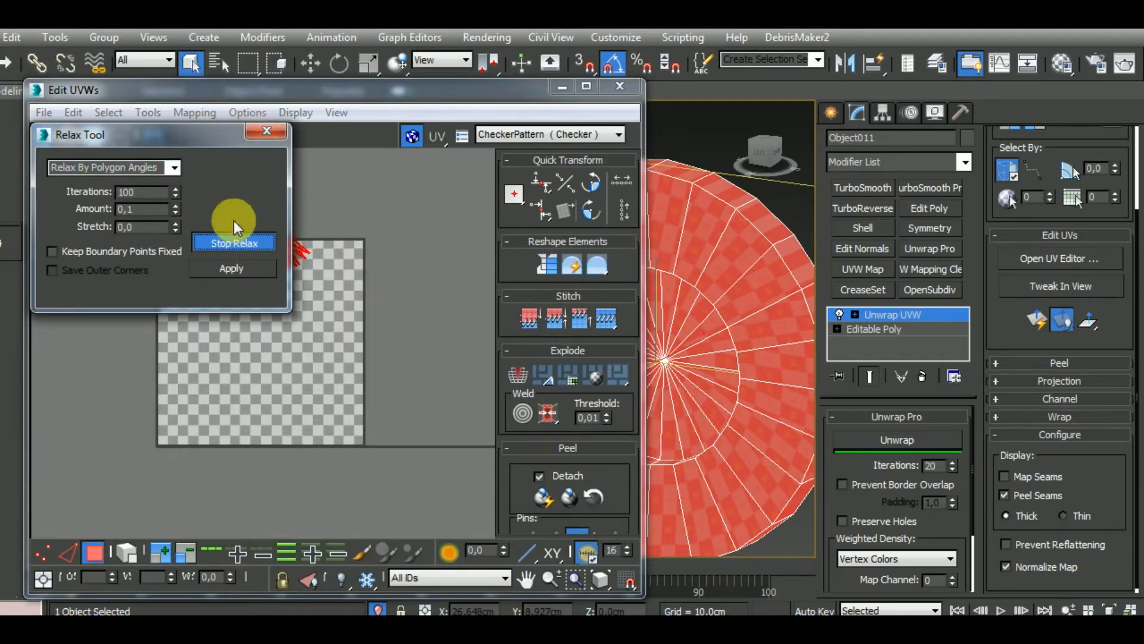
pyautogui.click(237, 244)
pyautogui.moveTo(201, 131); pyautogui.dragTo(287, 338)
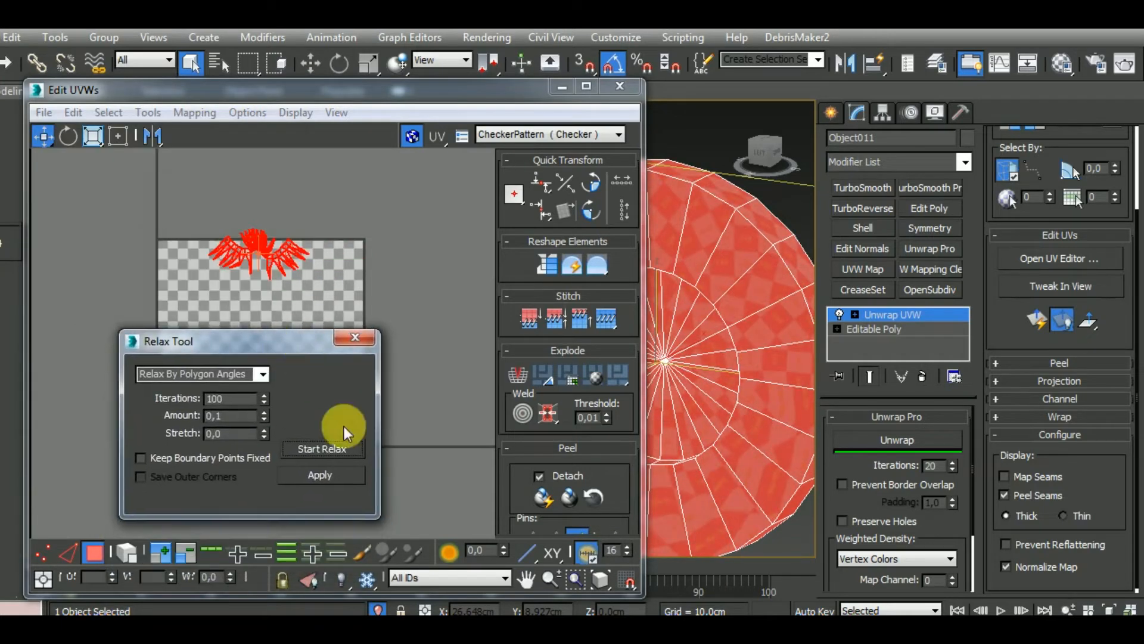
pyautogui.click(356, 338)
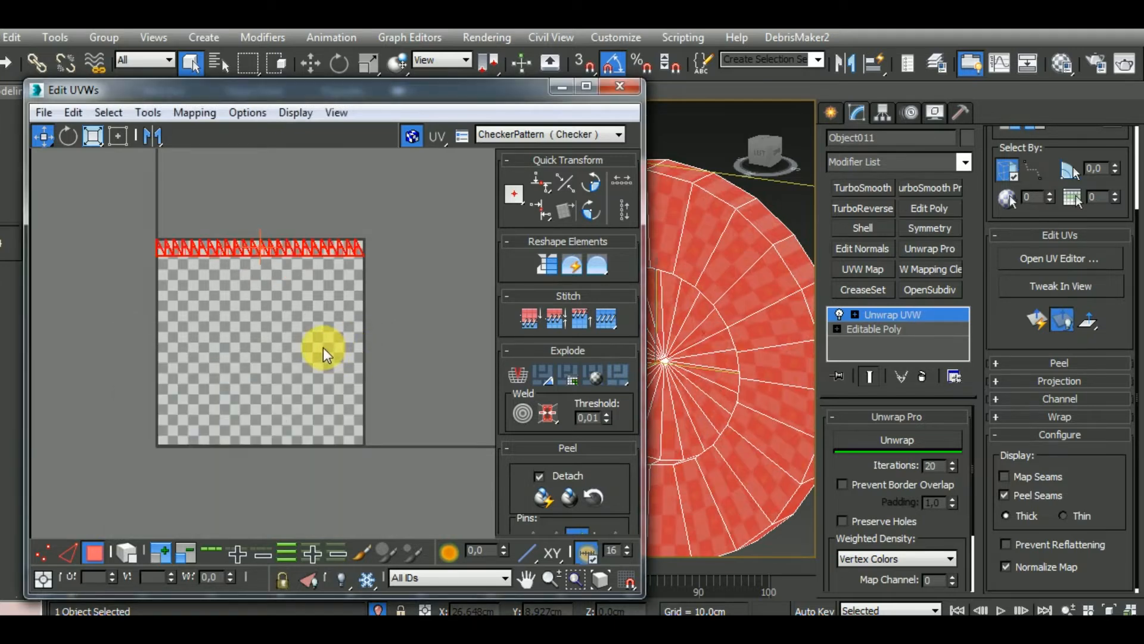
# Apply Normal Mapping with the Box Mapping option to the selected polygons and enable Prevent Border Overlap
pyautogui.click(194, 113)
pyautogui.click(217, 157)
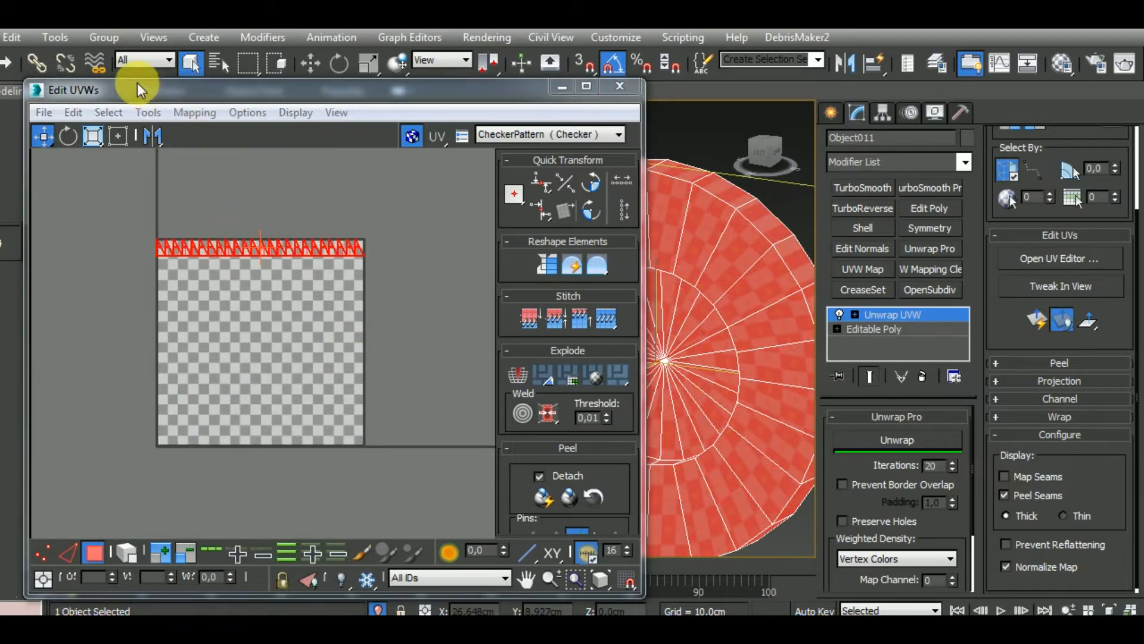
pyautogui.moveTo(114, 31); pyautogui.dragTo(192, 119)
pyautogui.click(168, 129)
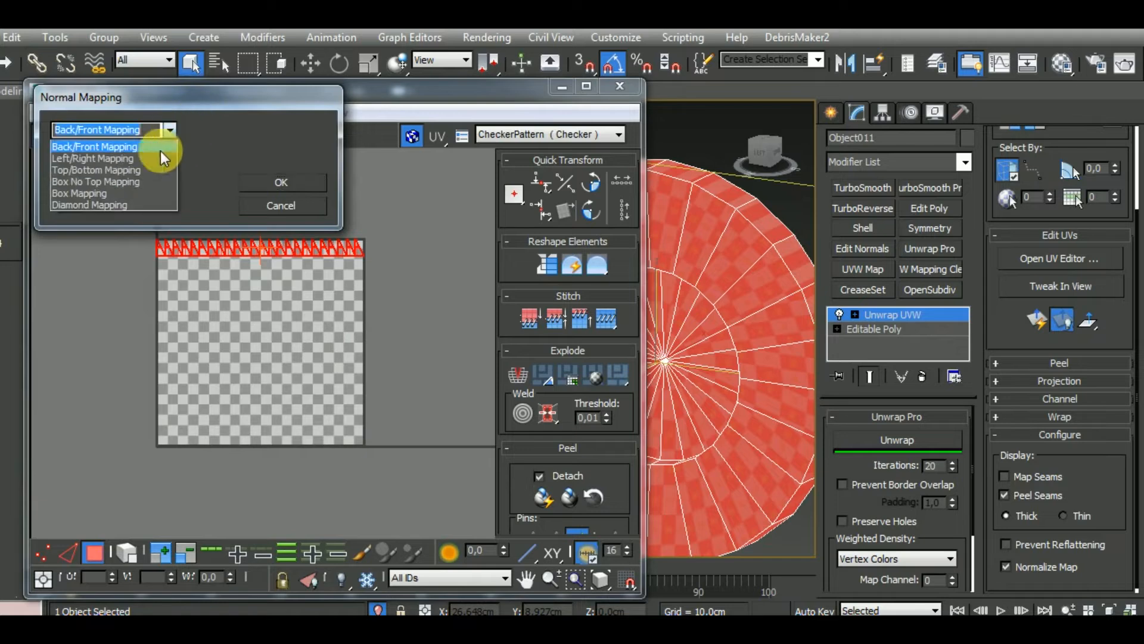
pyautogui.click(128, 194)
pyautogui.click(268, 176)
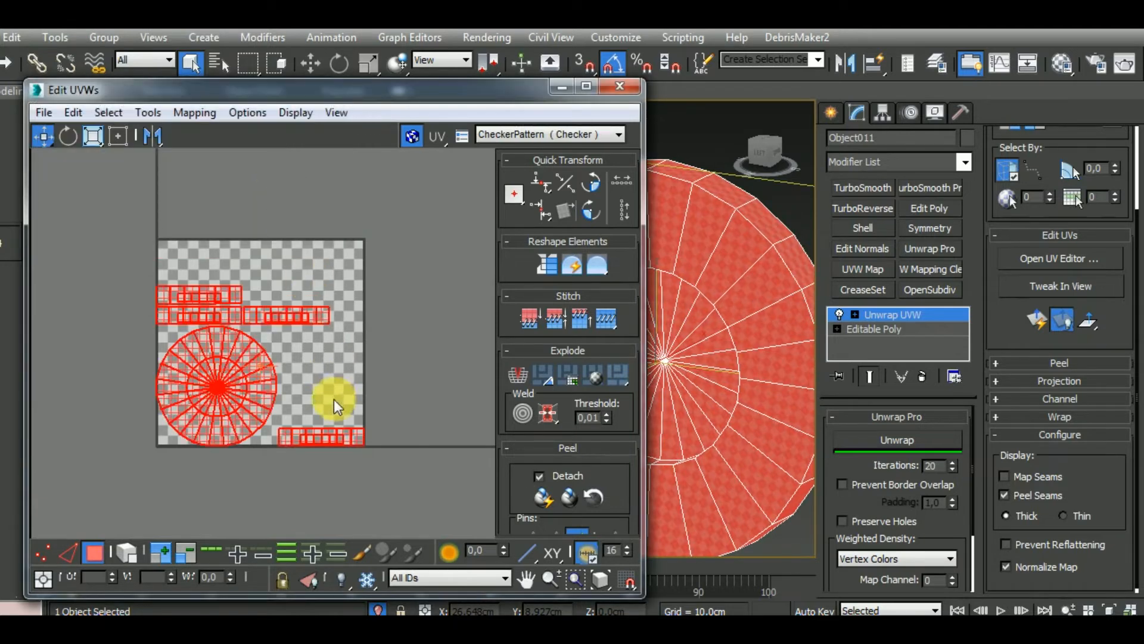
pyautogui.moveTo(334, 399); pyautogui.dragTo(332, 348, button='middle')
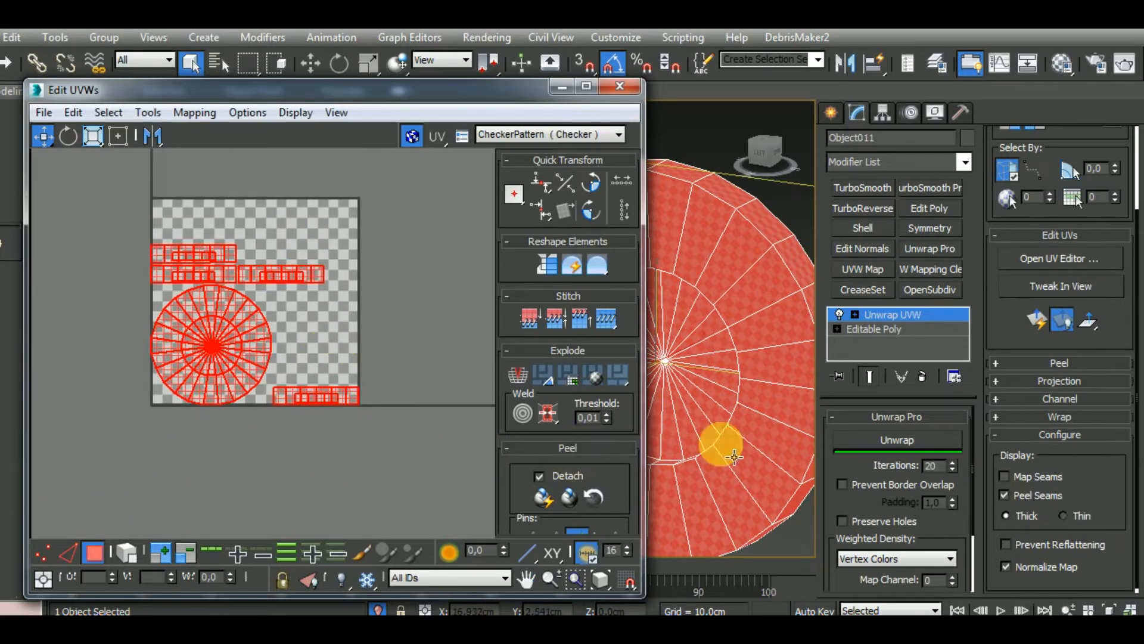
pyautogui.click(842, 485)
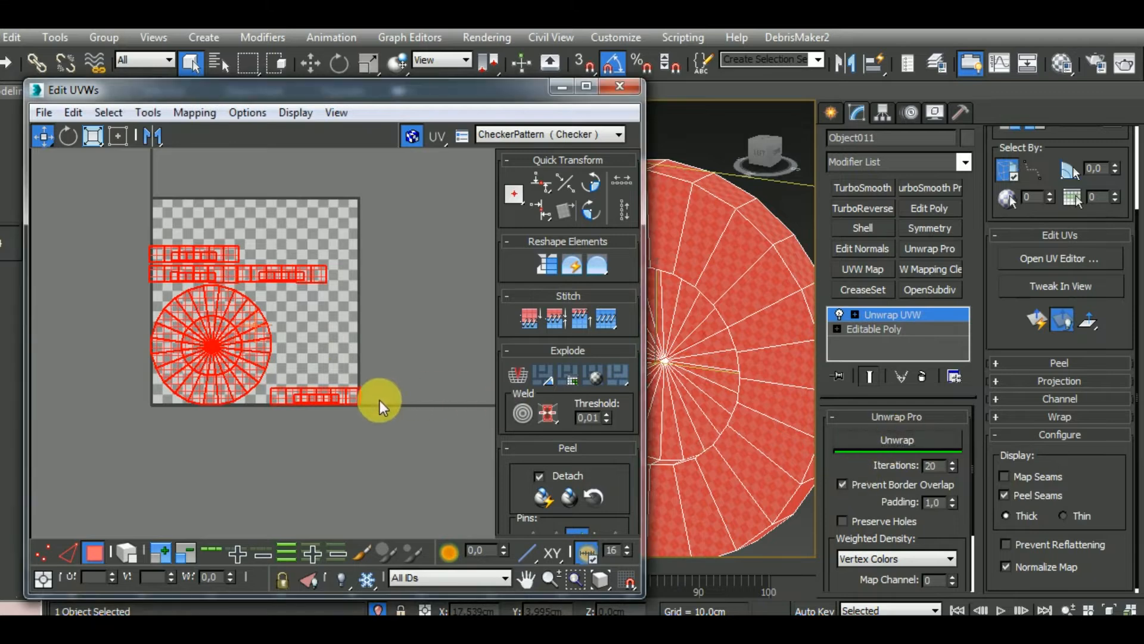
pyautogui.moveTo(334, 422); pyautogui.dragTo(341, 430, button='middle')
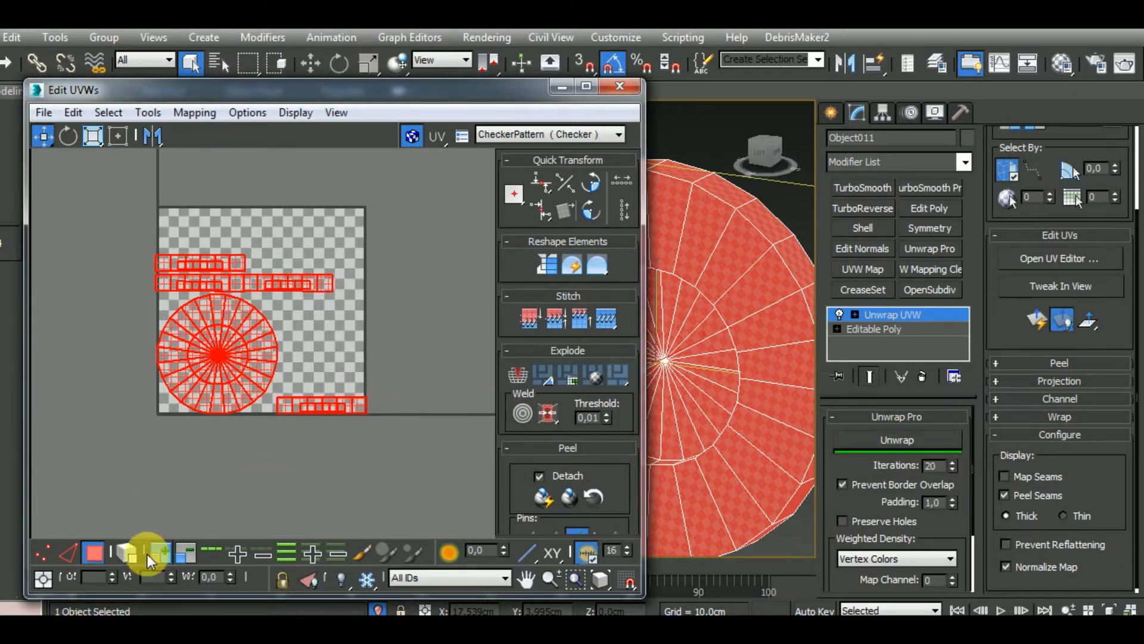
# Select by whole UV element and move one outer rim strip and one inner wall strip away from the overlapping shells
pyautogui.click(298, 481)
pyautogui.moveTo(339, 406); pyautogui.dragTo(346, 480)
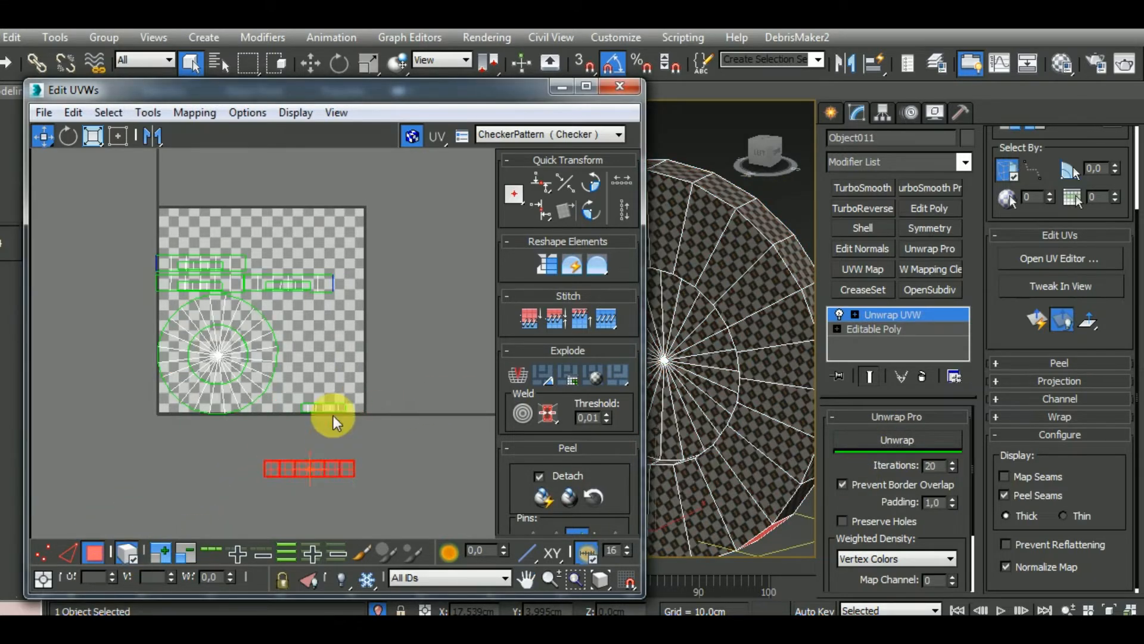
pyautogui.moveTo(333, 409); pyautogui.dragTo(383, 392)
pyautogui.scroll(-5, 761, 379)
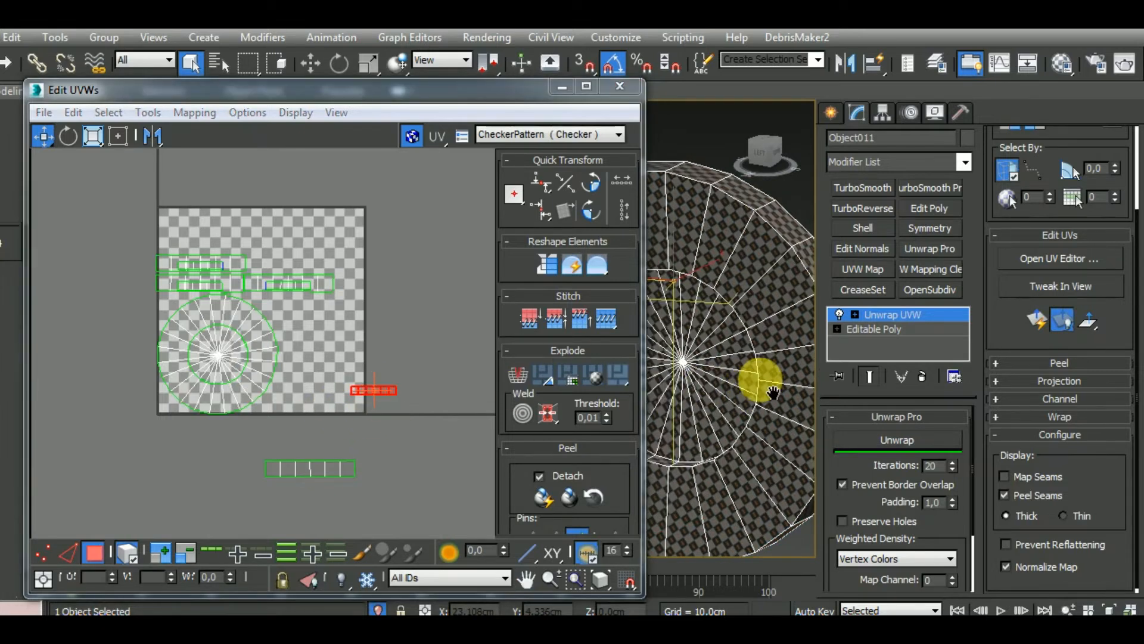
pyautogui.moveTo(761, 379); pyautogui.dragTo(673, 357, button='middle')
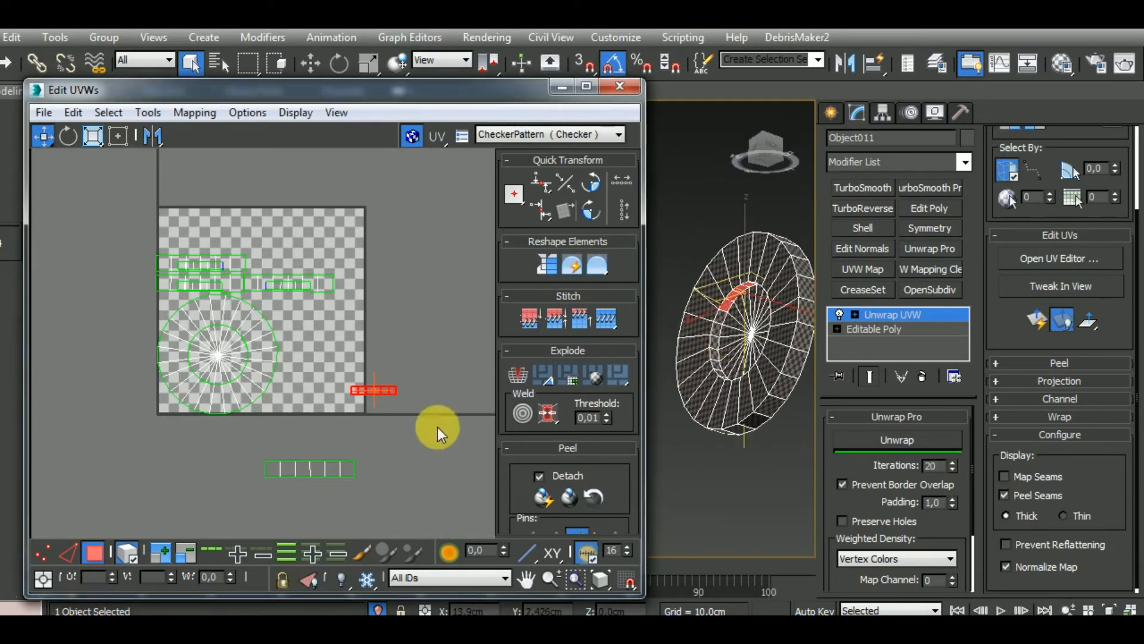
# Turn off element selection and stitch the disc's inner wall pieces end to end into one long UV strip by their edges
pyautogui.click(128, 555)
pyautogui.click(73, 554)
pyautogui.moveTo(316, 422); pyautogui.dragTo(323, 438, button='middle')
pyautogui.scroll(4, 304, 424)
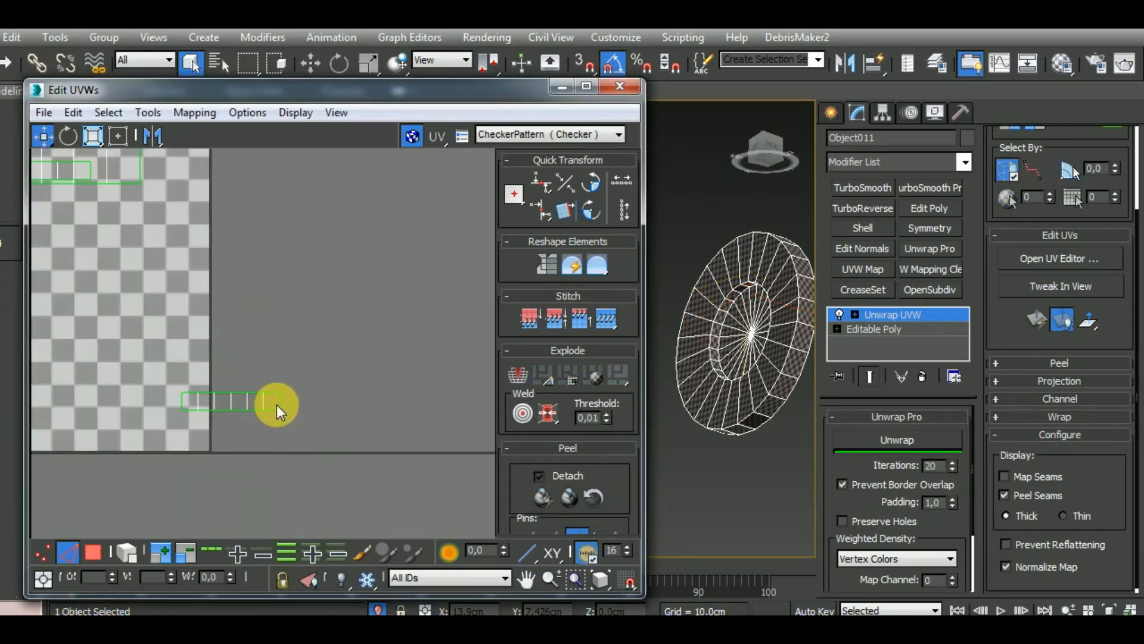
pyautogui.moveTo(280, 405); pyautogui.dragTo(368, 403)
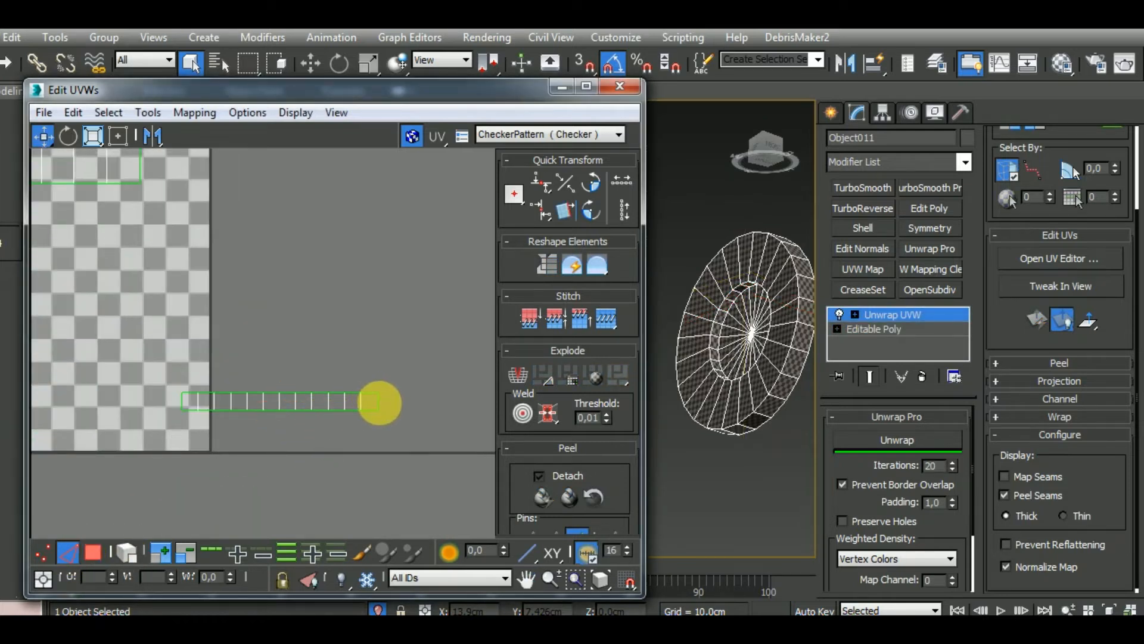
pyautogui.press('s')
pyautogui.moveTo(422, 415); pyautogui.dragTo(277, 417, button='middle')
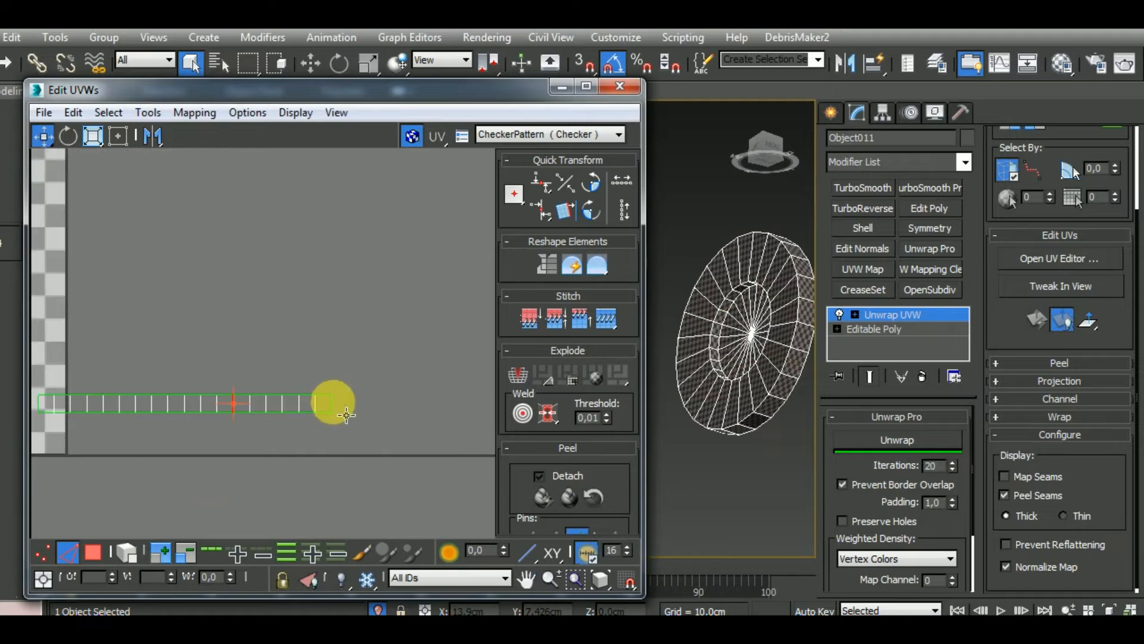
pyautogui.click(334, 402)
pyautogui.press('s')
pyautogui.click(430, 403)
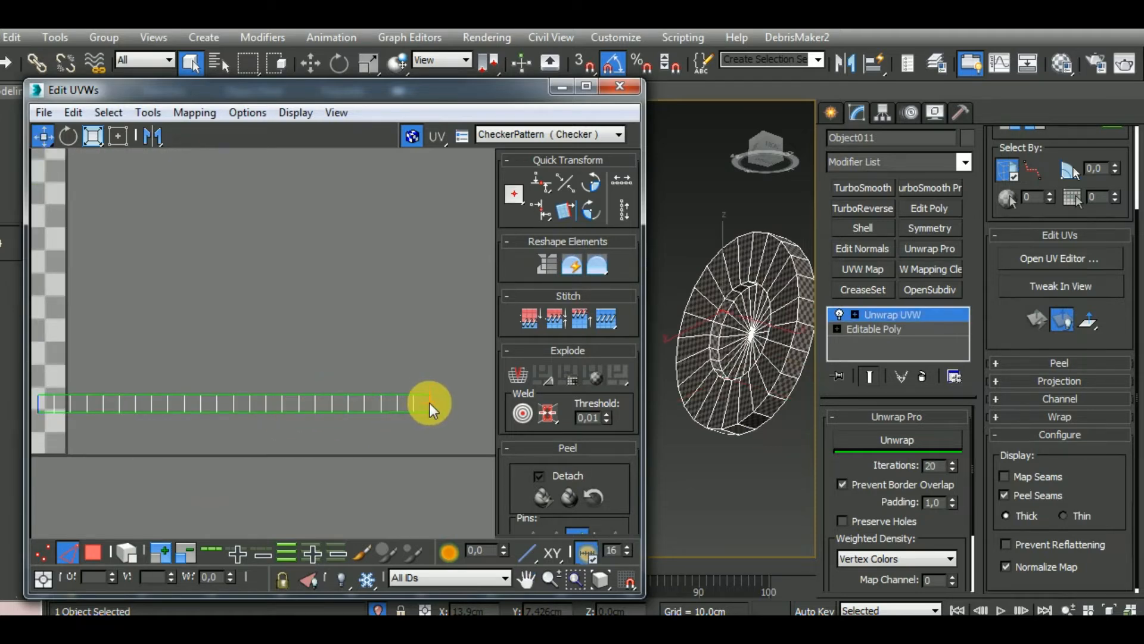
# Stitch the disc's outer rim pieces end to end into one long UV strip by their end edges
pyautogui.scroll(-4, 443, 400)
pyautogui.scroll(4, 294, 321)
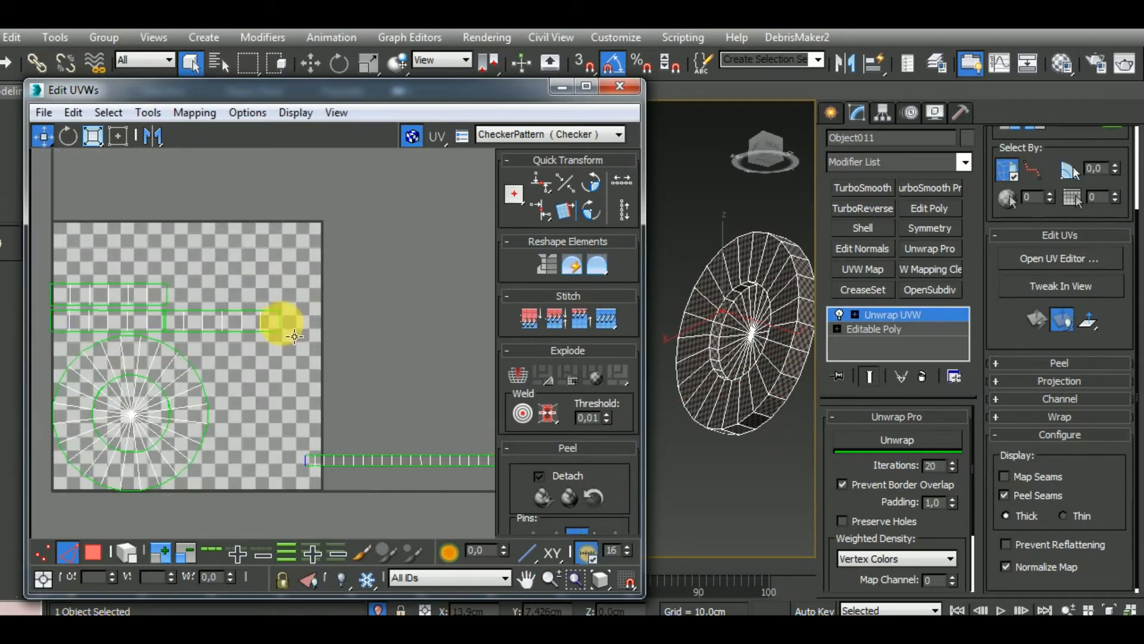
pyautogui.click(396, 321)
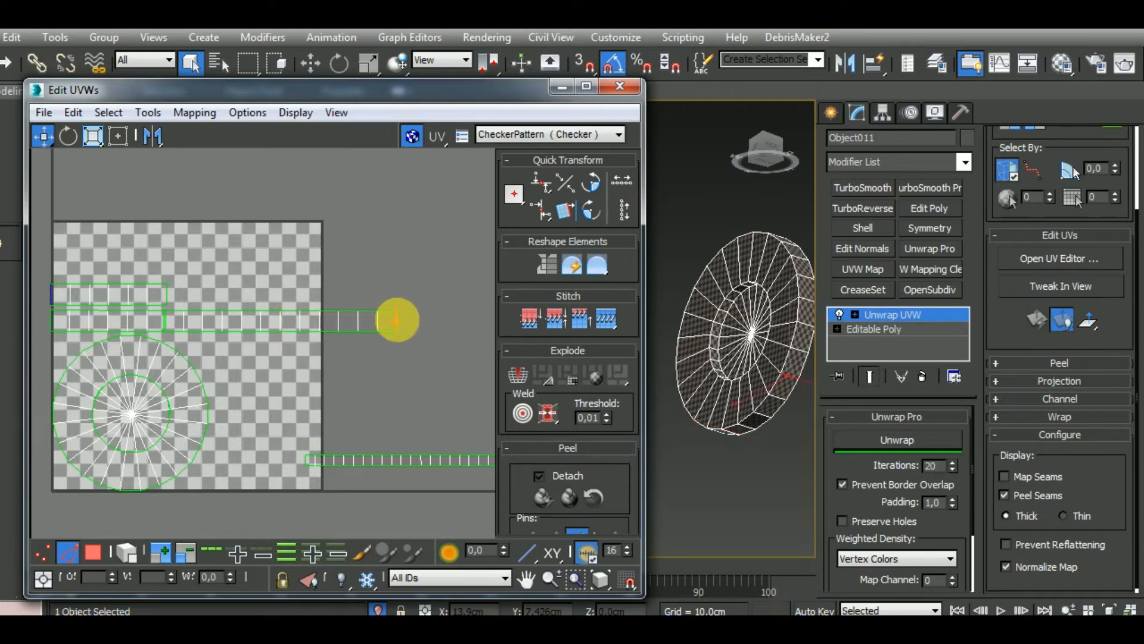
pyautogui.press('s')
pyautogui.moveTo(473, 344); pyautogui.dragTo(348, 363, button='middle')
pyautogui.scroll(-2, 399, 354)
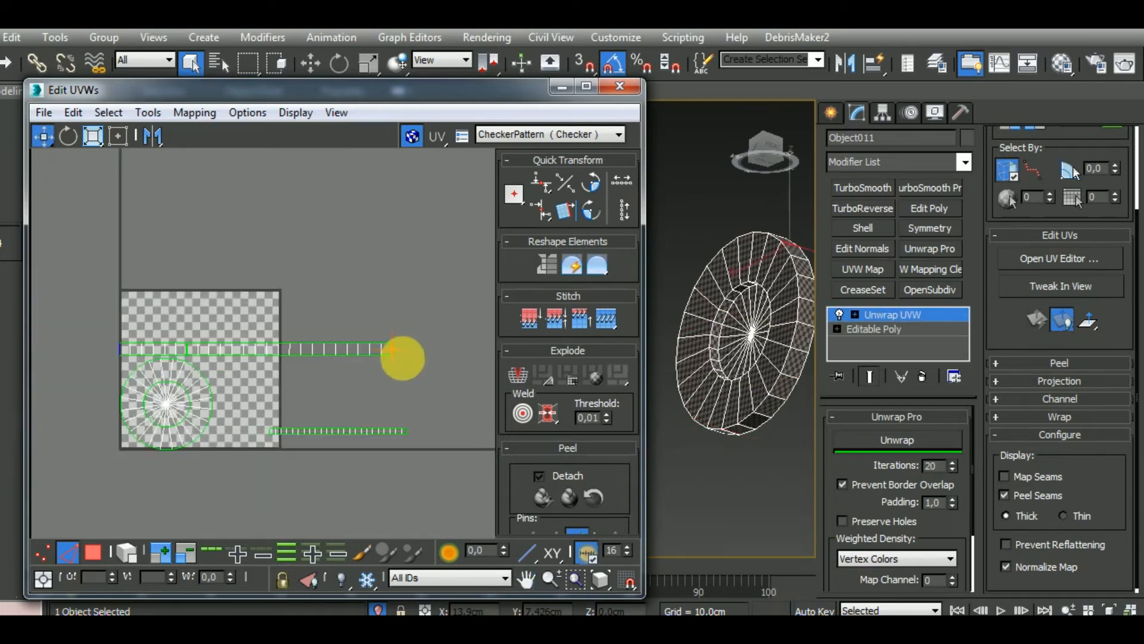
pyautogui.scroll(-5, 411, 361)
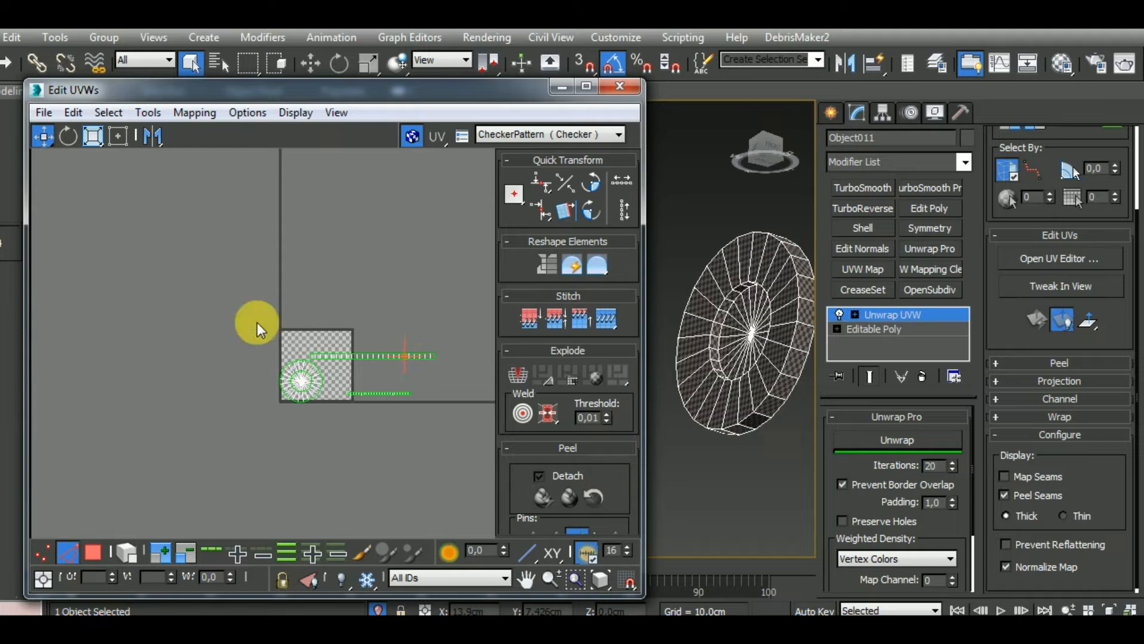
# Enable polygon and whole-element selection and move the small central disc shell out of the ring, below the UV tile
pyautogui.scroll(4, 298, 375)
pyautogui.click(127, 552)
pyautogui.click(93, 552)
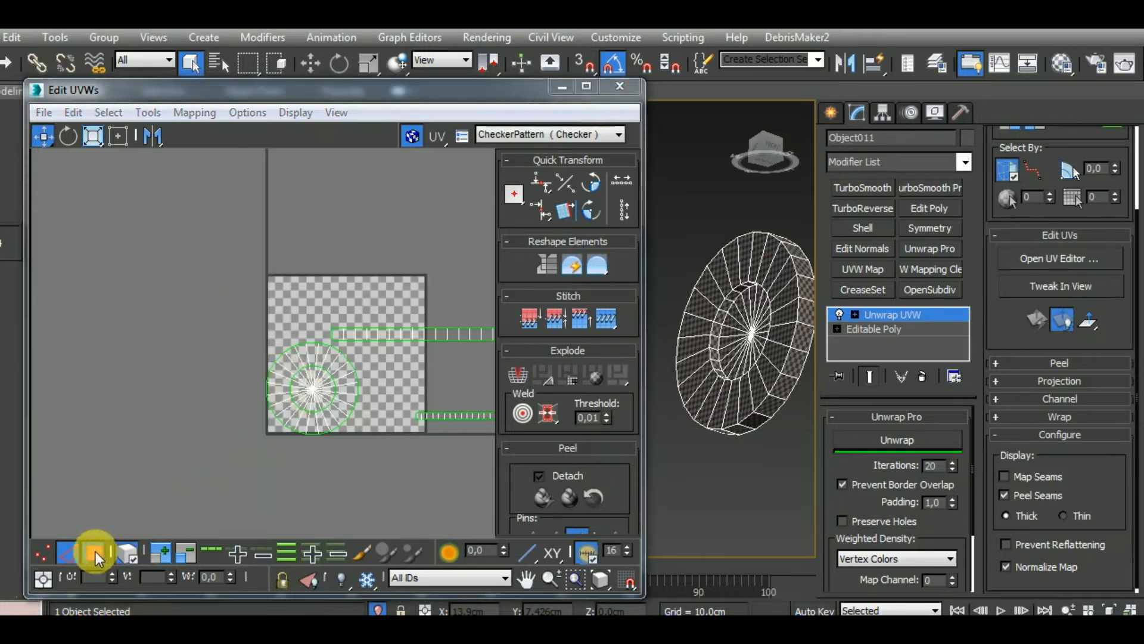
pyautogui.click(329, 404)
pyautogui.moveTo(329, 404); pyautogui.dragTo(328, 495)
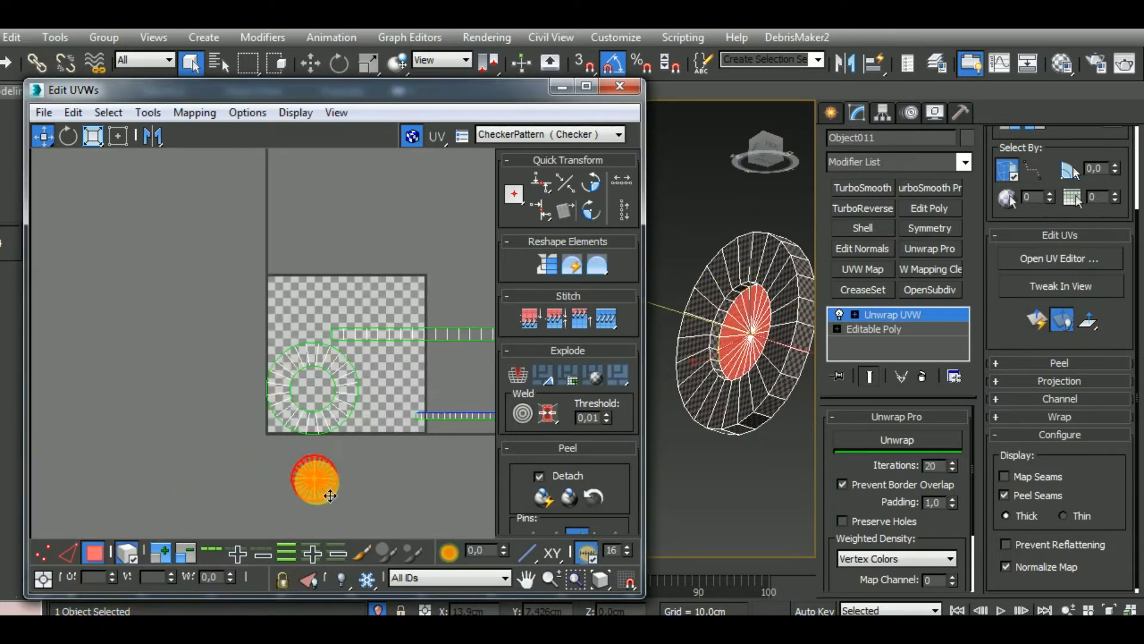
# Select all UV shells and pack them into the UV tile with Rescale enabled and 0,02 padding
pyautogui.moveTo(733, 370); pyautogui.dragTo(830, 401, button='middle')
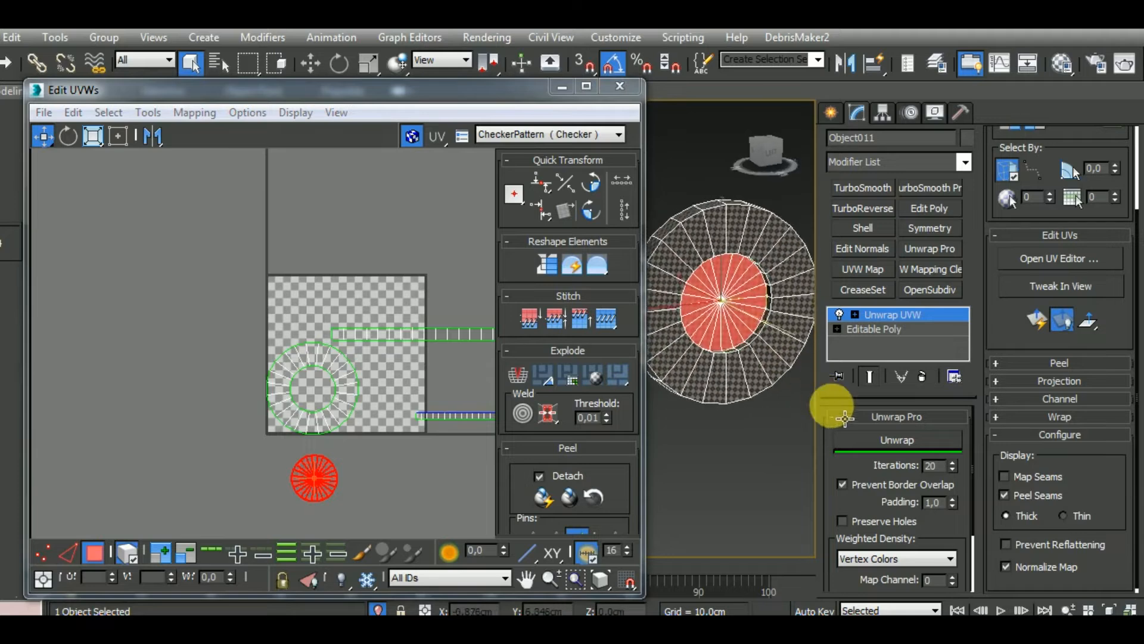
pyautogui.scroll(-3, 327, 401)
pyautogui.moveTo(205, 267); pyautogui.dragTo(489, 495)
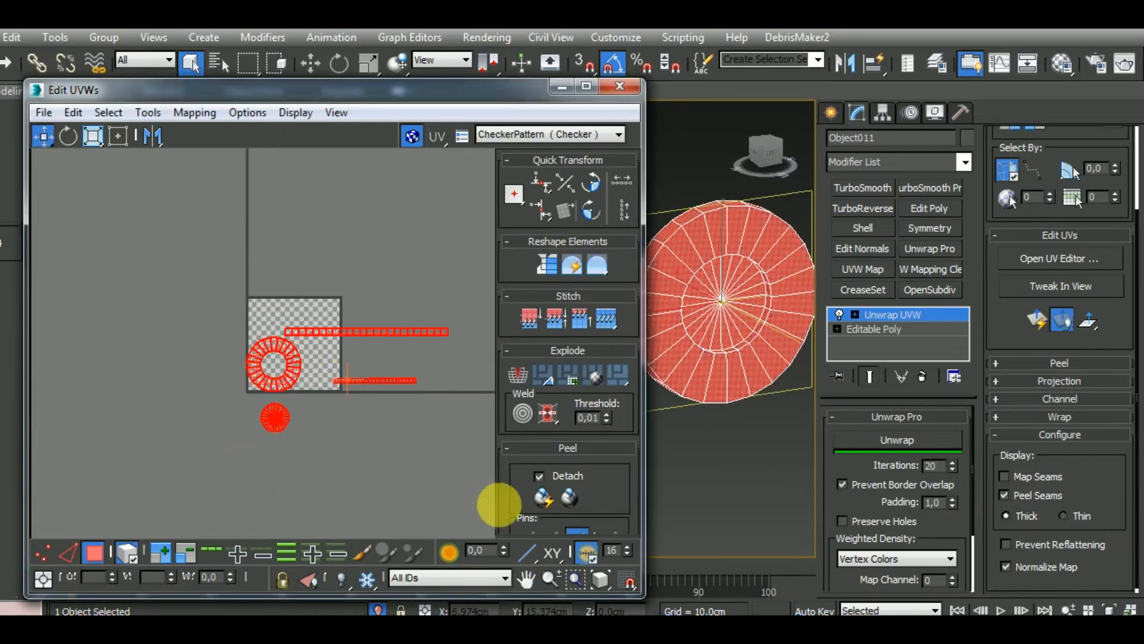
pyautogui.scroll(-5, 626, 472)
pyautogui.click(517, 477)
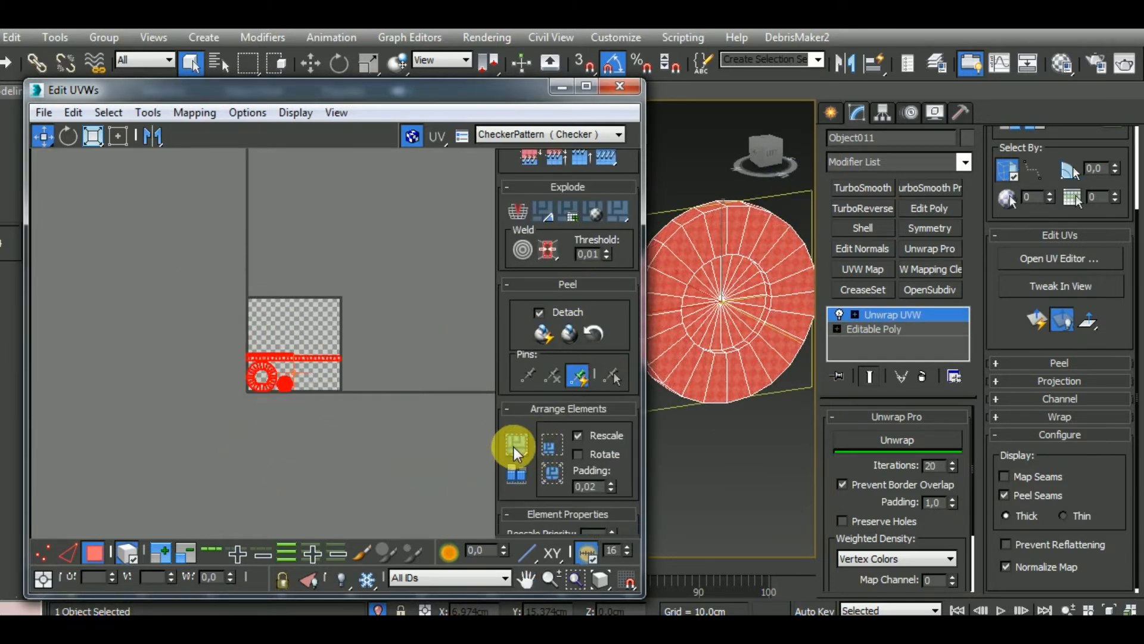
pyautogui.scroll(5, 301, 395)
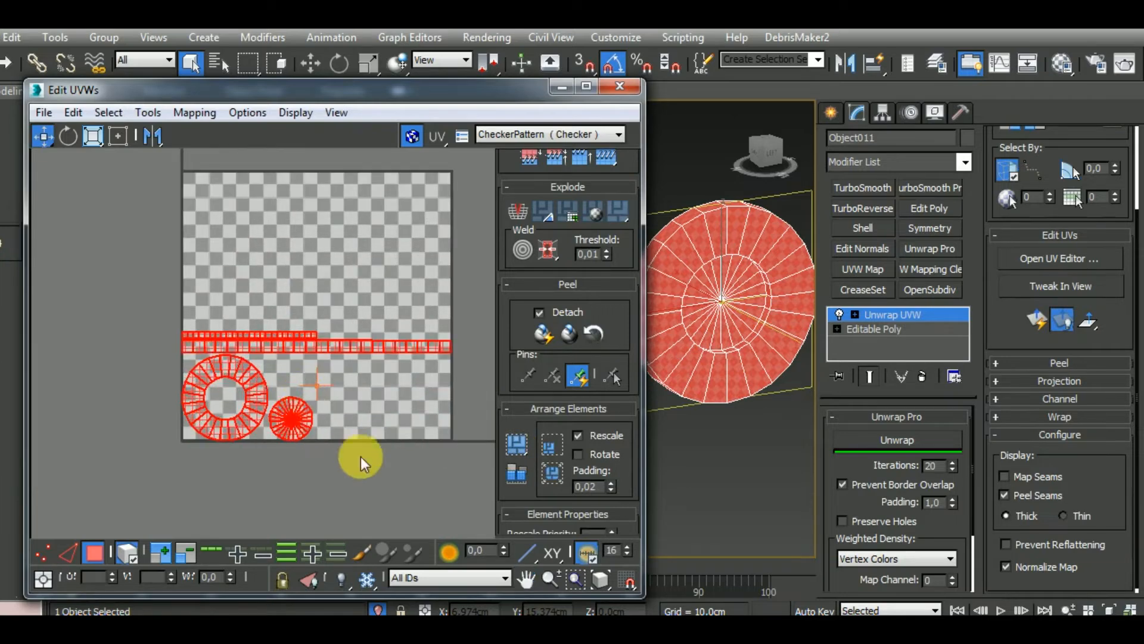
# Move the ring and small disc shells above the strips, and scale the whole UV layout down to less than half size
pyautogui.moveTo(180, 393); pyautogui.dragTo(182, 389)
pyautogui.moveTo(288, 422); pyautogui.dragTo(269, 304)
pyautogui.scroll(-3, 271, 305)
pyautogui.moveTo(192, 243); pyautogui.dragTo(440, 429)
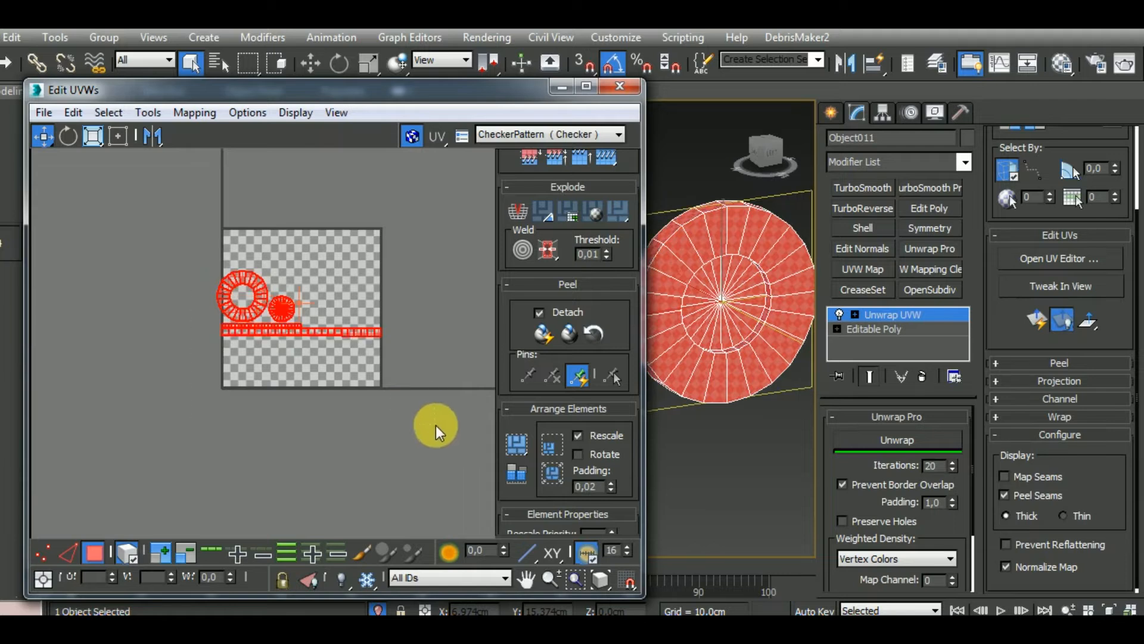
pyautogui.click(94, 137)
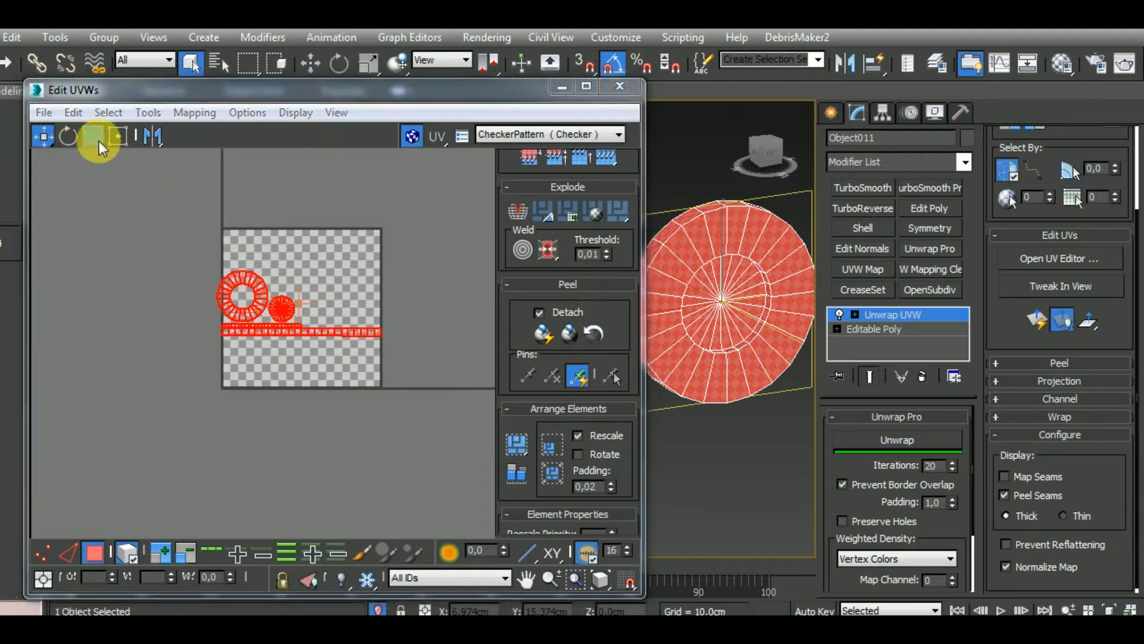
pyautogui.moveTo(263, 293); pyautogui.dragTo(272, 395)
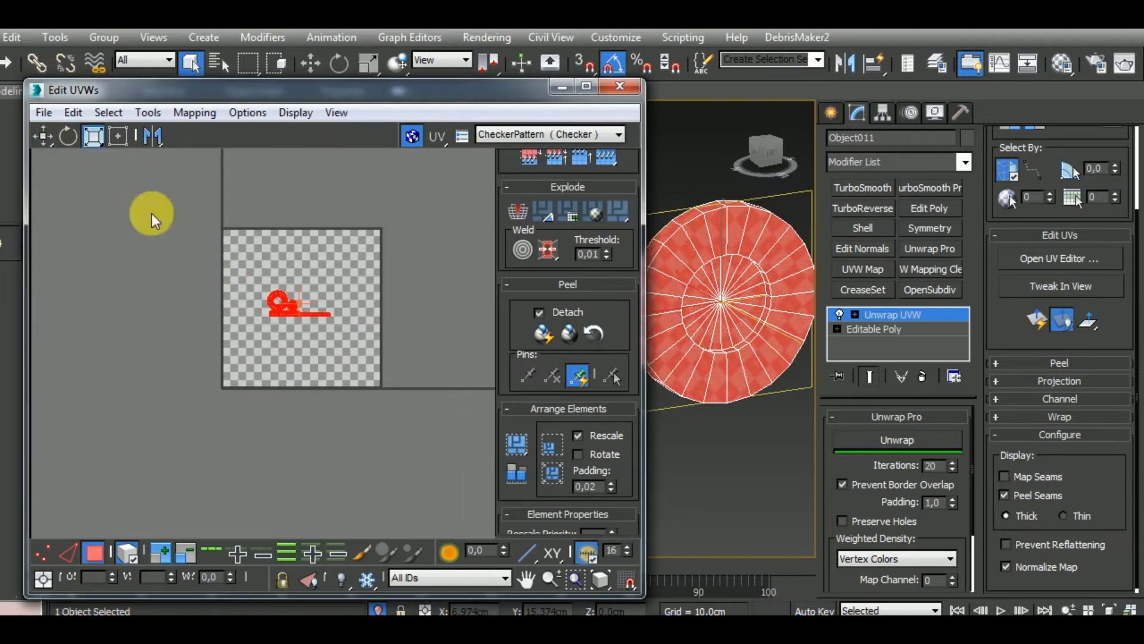
pyautogui.click(43, 136)
pyautogui.click(93, 552)
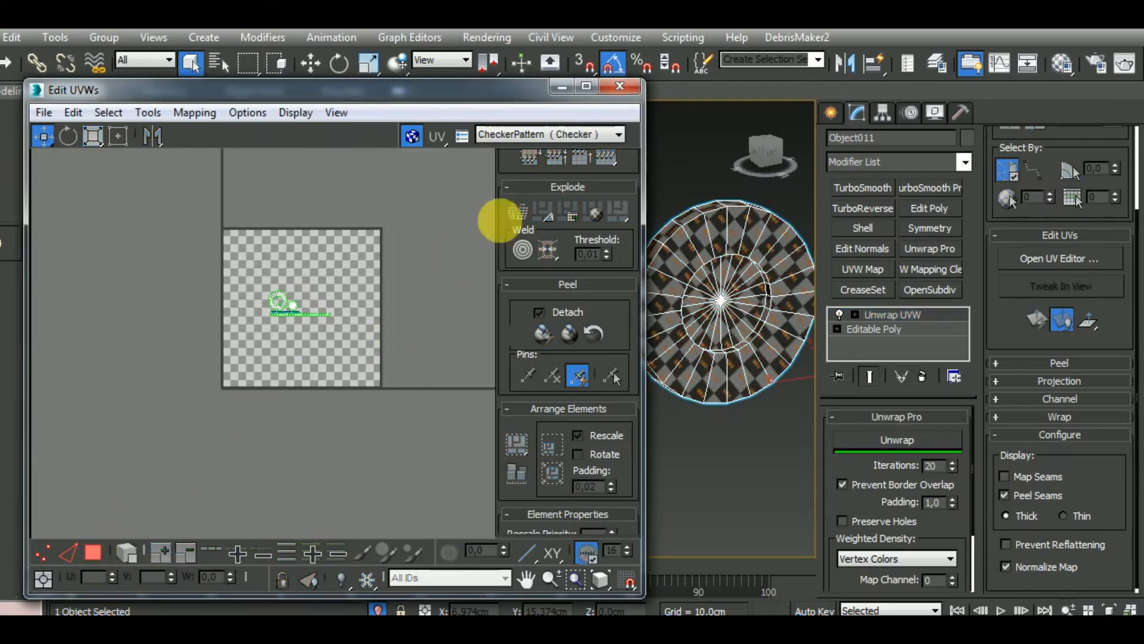
# Close the UV editor, leave isolation mode and copy the disc's Unwrap UVW modifier
pyautogui.click(623, 87)
pyautogui.moveTo(728, 395); pyautogui.dragTo(669, 391, button='middle')
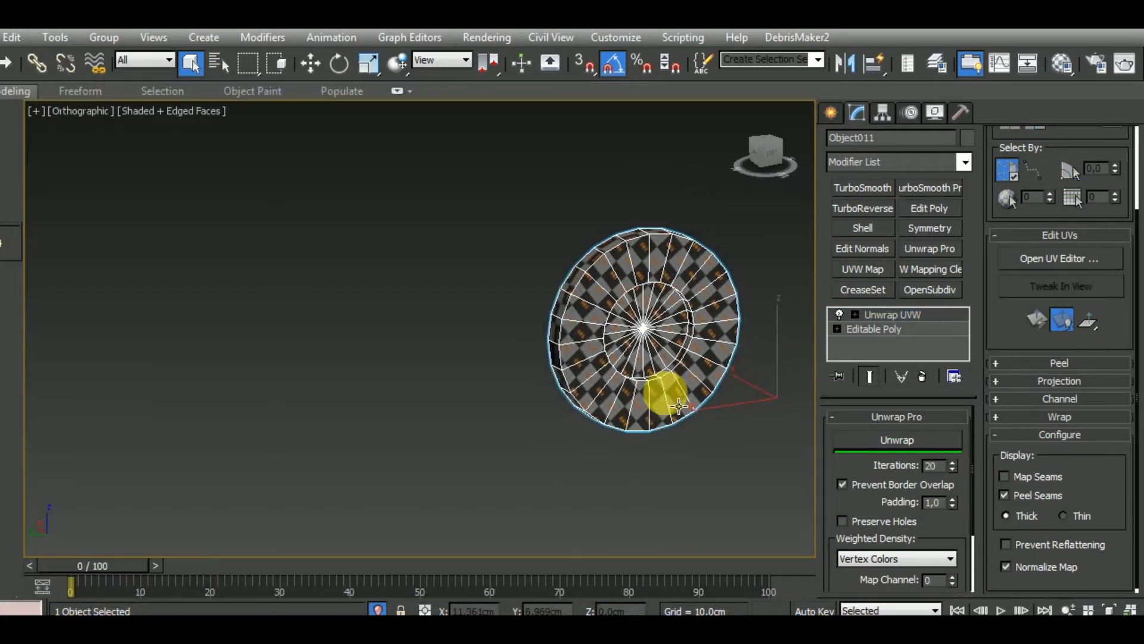
pyautogui.scroll(4, 687, 394)
pyautogui.scroll(-3, 679, 387)
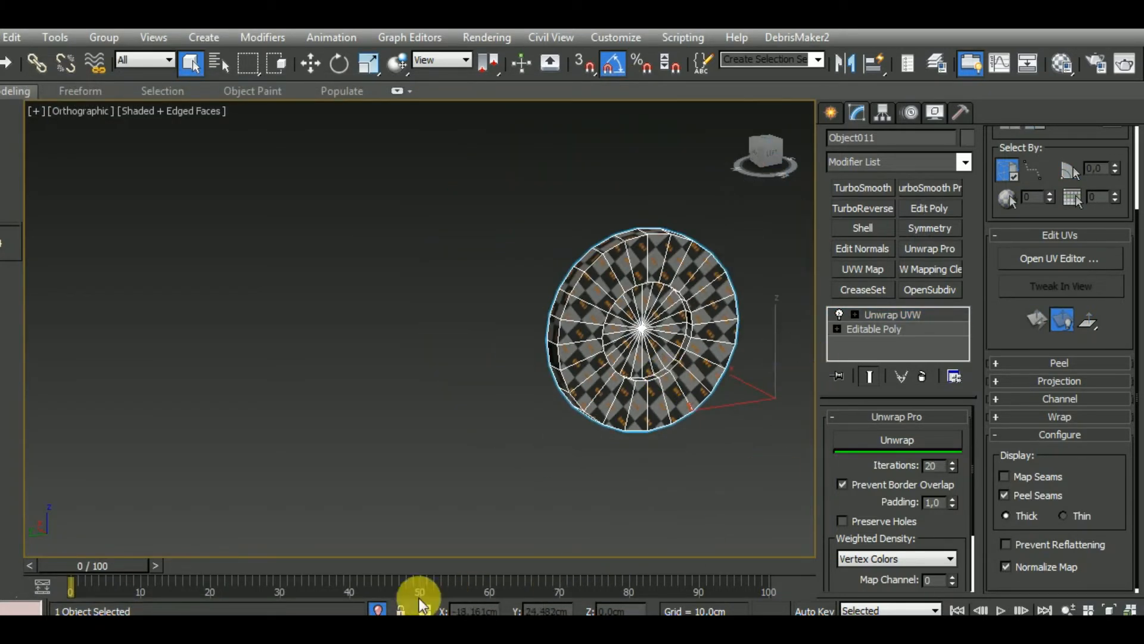
pyautogui.click(379, 609)
pyautogui.rightClick(940, 315)
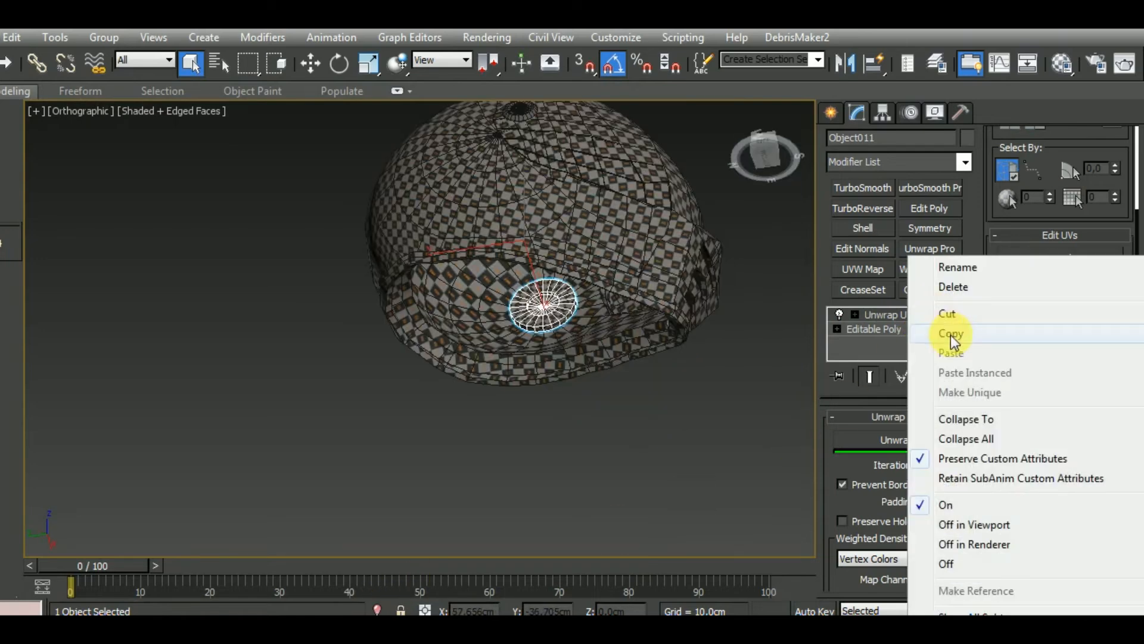
pyautogui.click(950, 334)
# Select the matching disc on the opposite side of the helmet and delete its TurboSmooth modifier
pyautogui.keyDown('alt'); pyautogui.moveTo(623, 382); pyautogui.dragTo(388, 391, button='middle'); pyautogui.keyUp('alt')
pyautogui.click(440, 453)
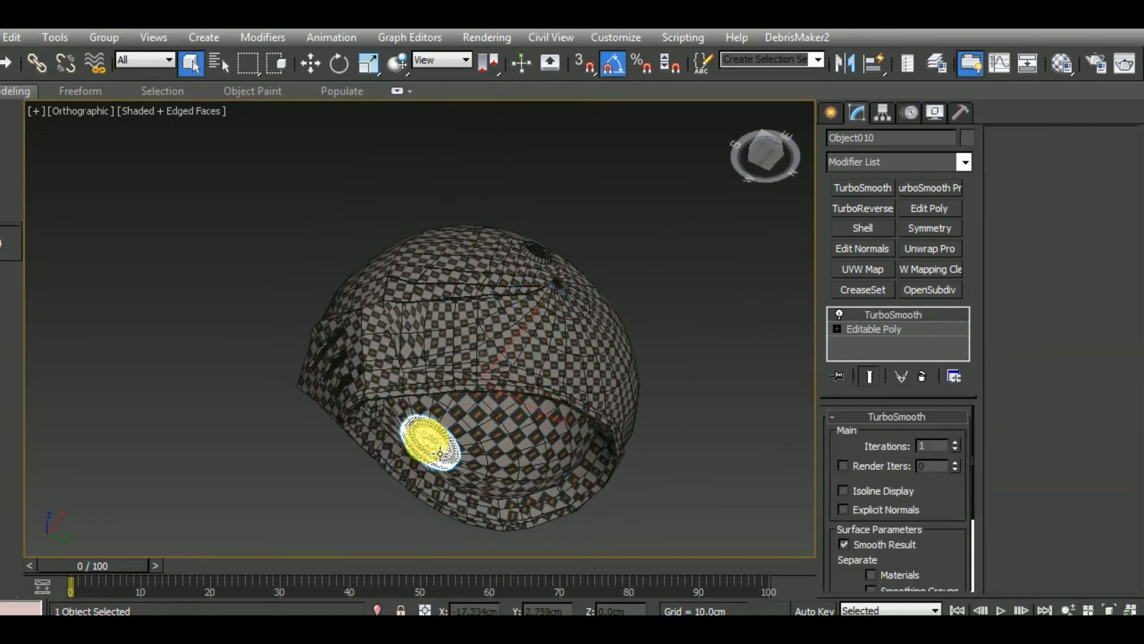
pyautogui.rightClick(907, 328)
pyautogui.click(953, 288)
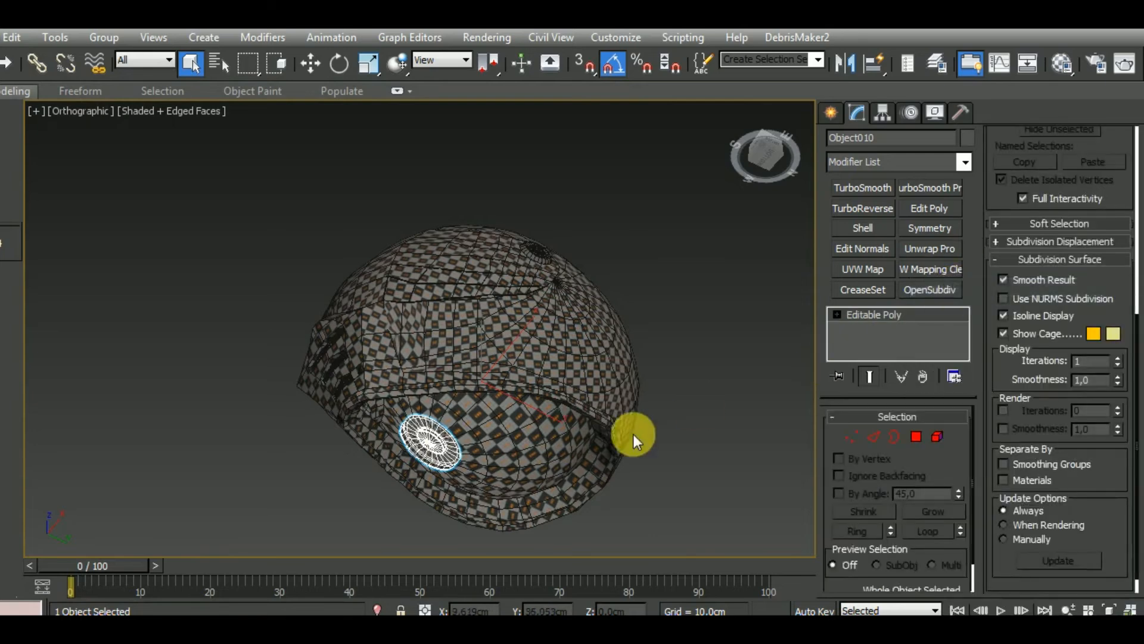
# Isolate this disc and remove the supporting edge loops around its inner recess and outer rim
pyautogui.hotkey('alt', 'q')
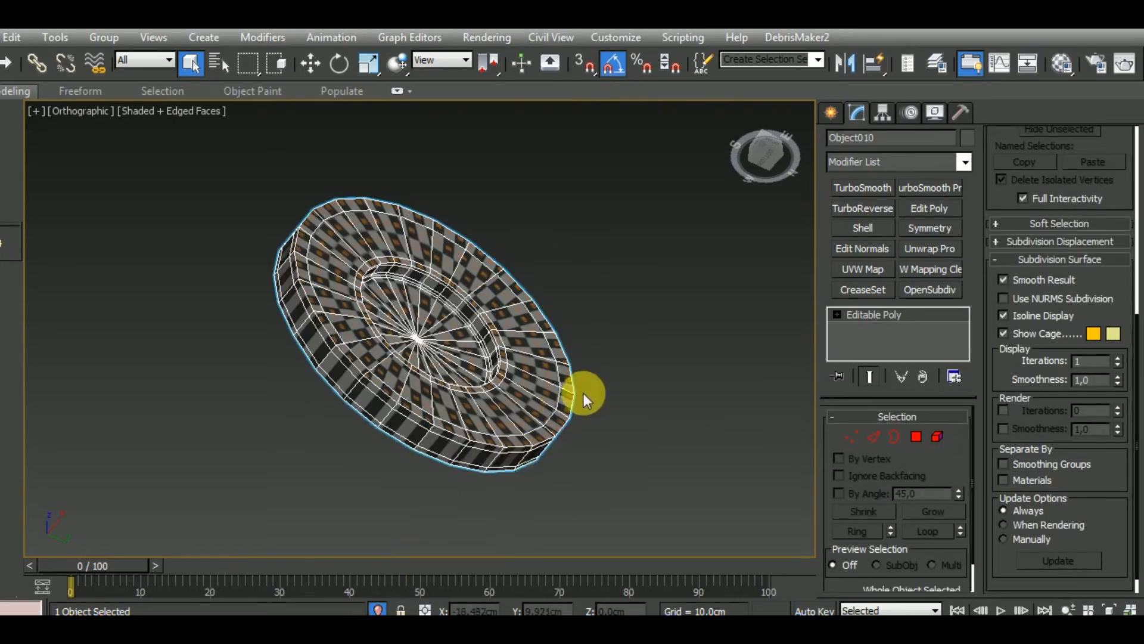
pyautogui.click(873, 436)
pyautogui.doubleClick(489, 336)
pyautogui.scroll(4, 489, 339)
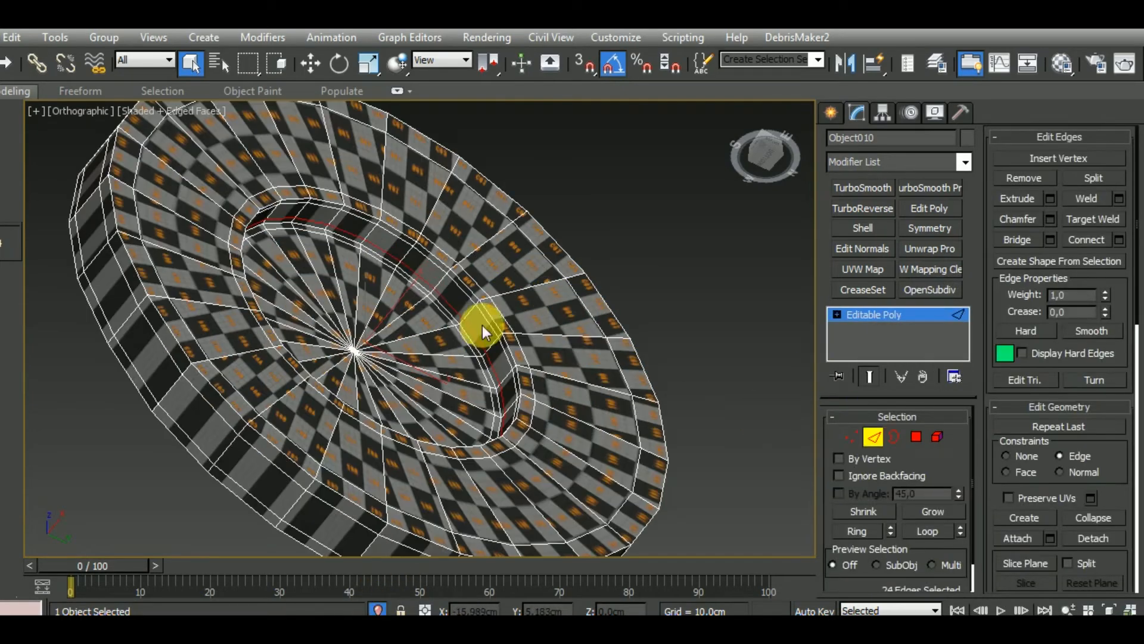
pyautogui.keyDown('ctrl'); pyautogui.doubleClick(500, 334); pyautogui.keyUp('ctrl')
pyautogui.keyDown('ctrl'); pyautogui.doubleClick(524, 311); pyautogui.keyUp('ctrl')
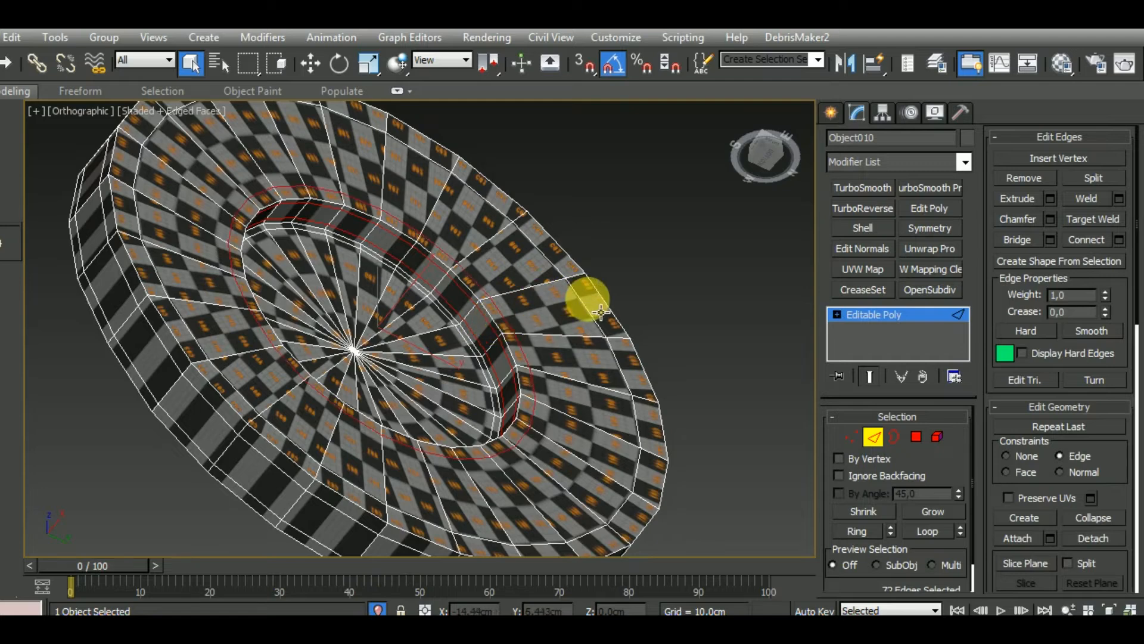
pyautogui.keyDown('ctrl'); pyautogui.doubleClick(561, 310); pyautogui.keyUp('ctrl')
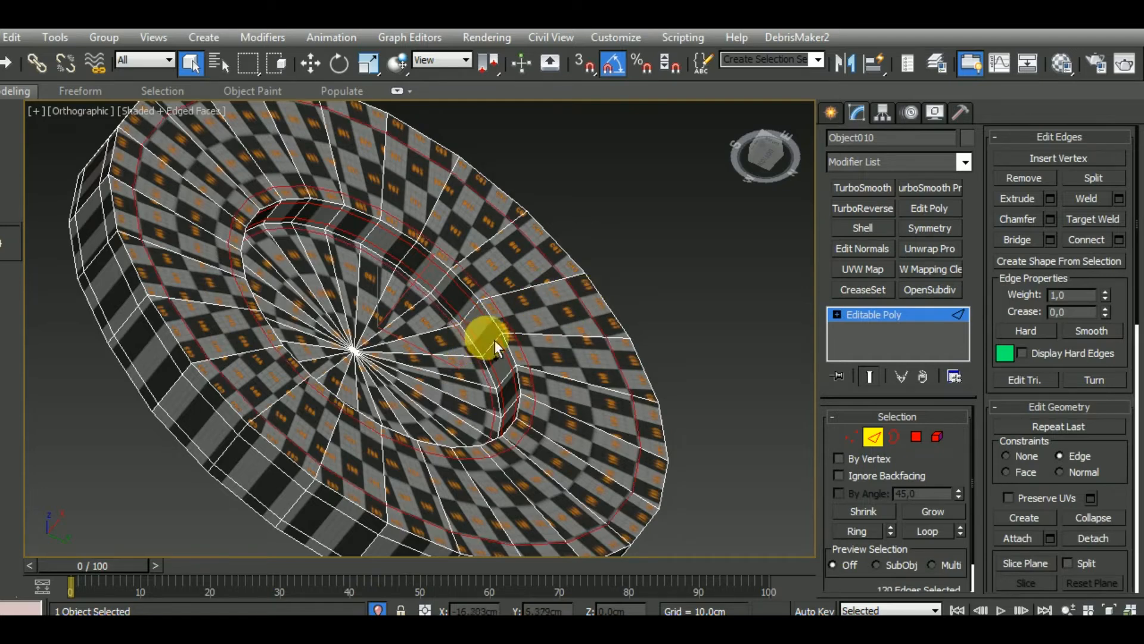
pyautogui.scroll(-3, 495, 340)
pyautogui.keyDown('ctrl'); pyautogui.doubleClick(287, 414); pyautogui.keyUp('ctrl')
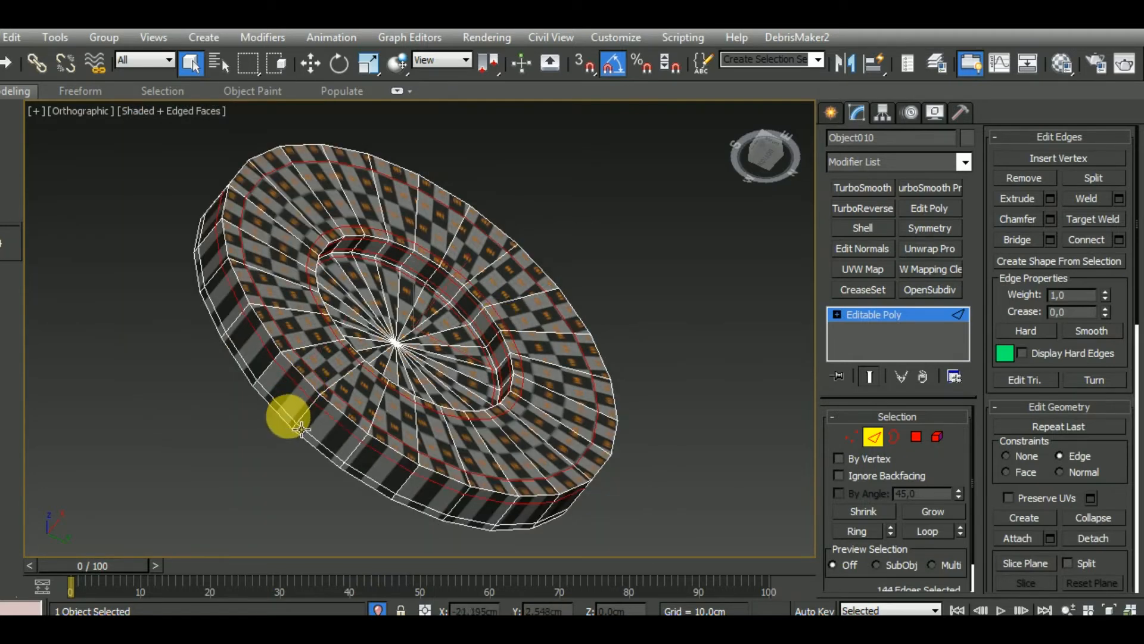
pyautogui.keyDown('ctrl'); pyautogui.doubleClick(301, 428); pyautogui.keyUp('ctrl')
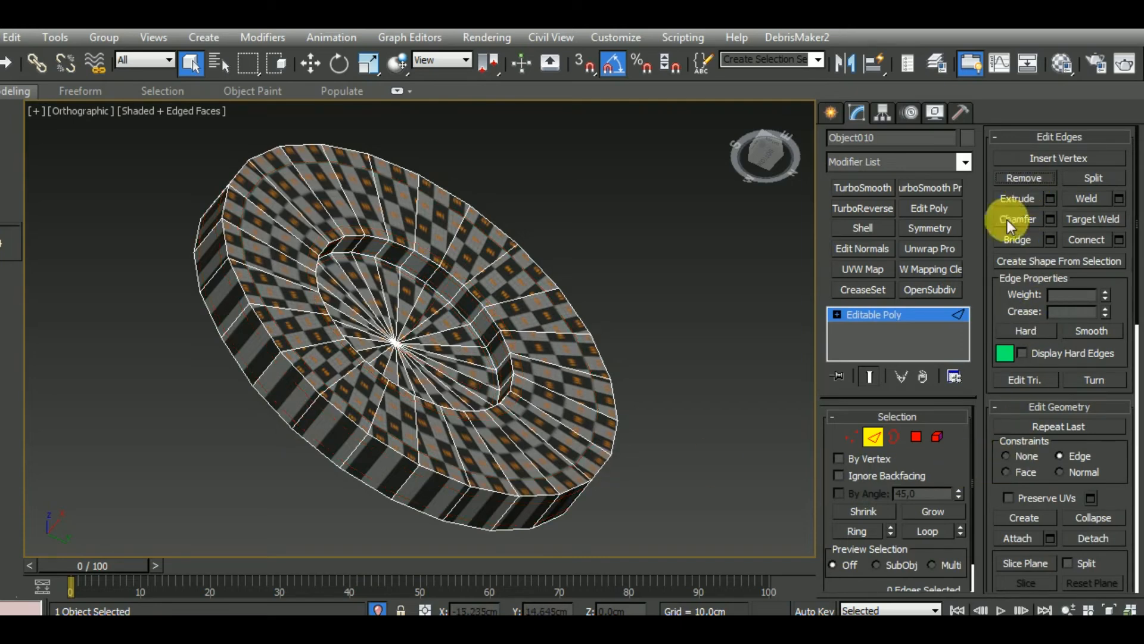
pyautogui.click(876, 438)
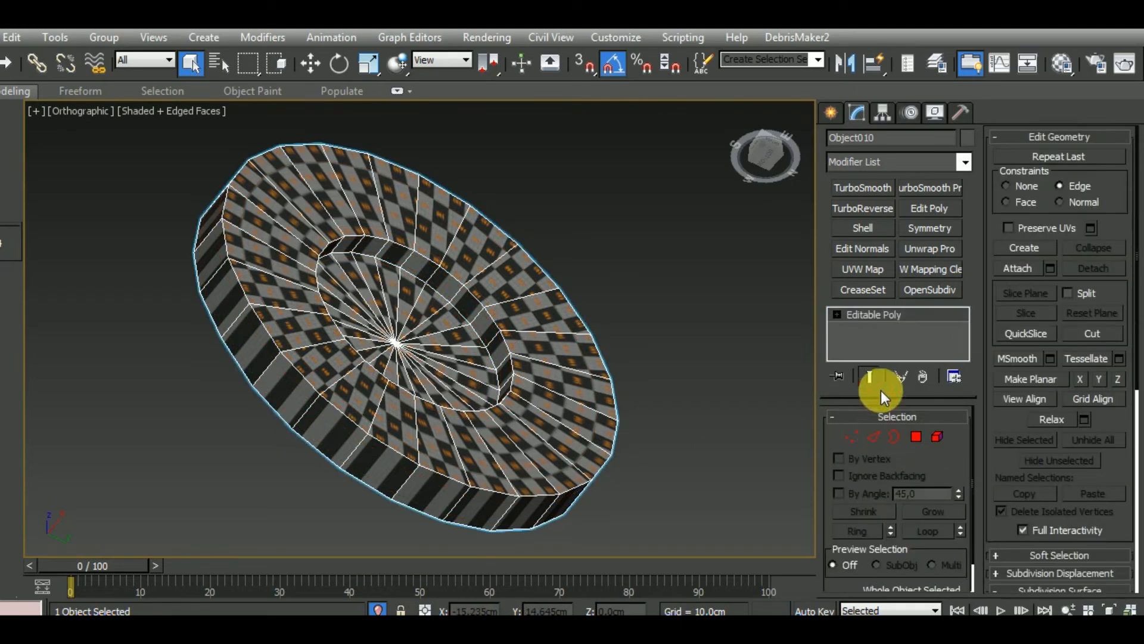
# Paste the copied Unwrap UVW modifier onto the simplified disc and leave isolation mode
pyautogui.rightClick(917, 326)
pyautogui.click(956, 319)
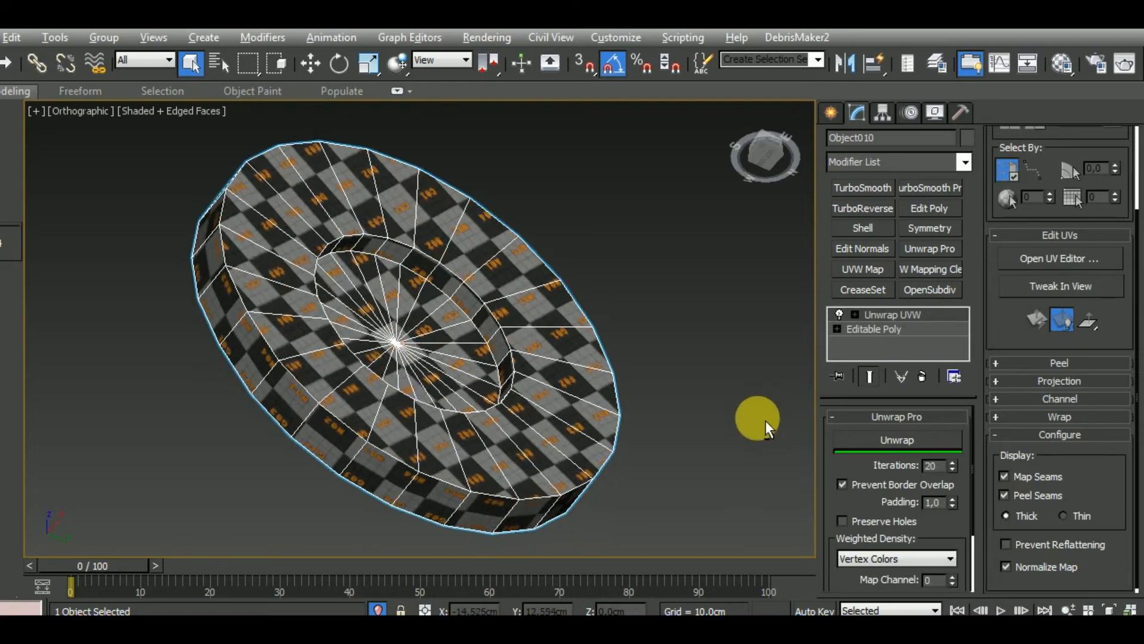
pyautogui.keyDown('alt'); pyautogui.moveTo(766, 420); pyautogui.dragTo(739, 477, button='middle'); pyautogui.keyUp('alt')
pyautogui.click(377, 602)
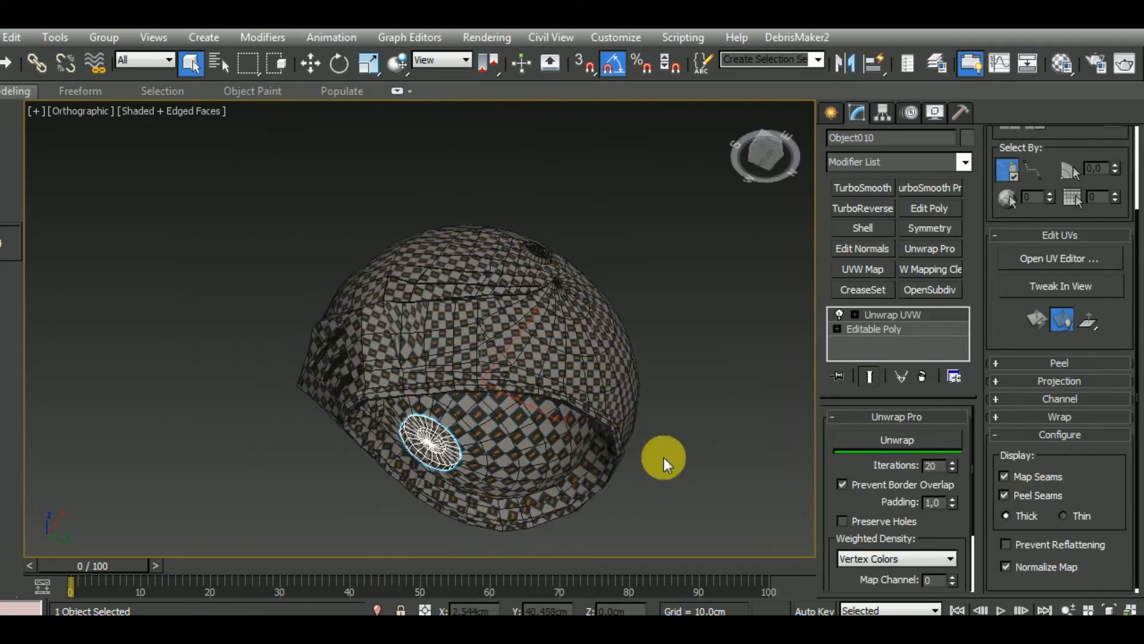
# Switch to the front view and isolate the perforated grille plane at the helmet's mouth
pyautogui.moveTo(664, 458); pyautogui.dragTo(628, 428, button='middle')
pyautogui.scroll(-2, 587, 417)
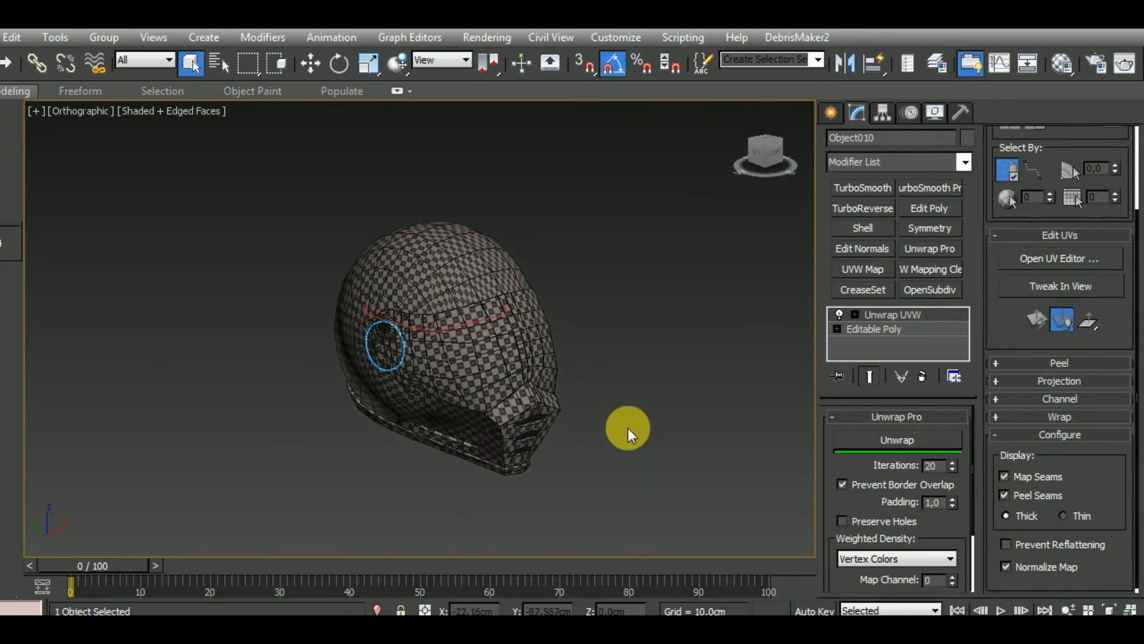
pyautogui.scroll(2, 628, 428)
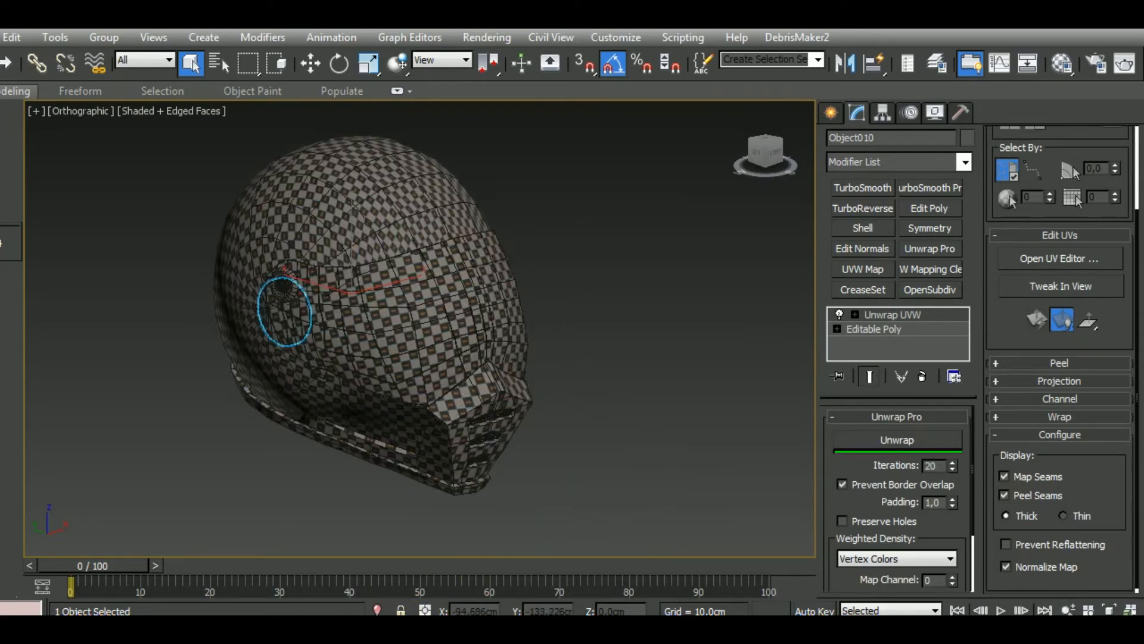
pyautogui.click(556, 481)
pyautogui.press('f')
pyautogui.scroll(3, 567, 368)
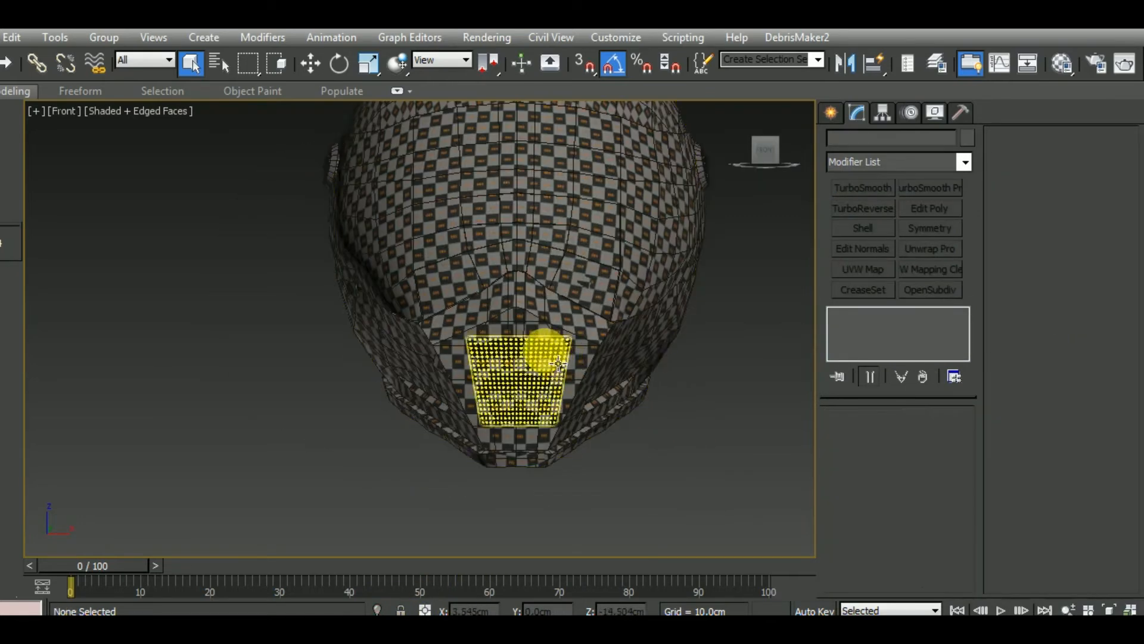
pyautogui.click(558, 364)
pyautogui.press('z')
pyautogui.rightClick(935, 312)
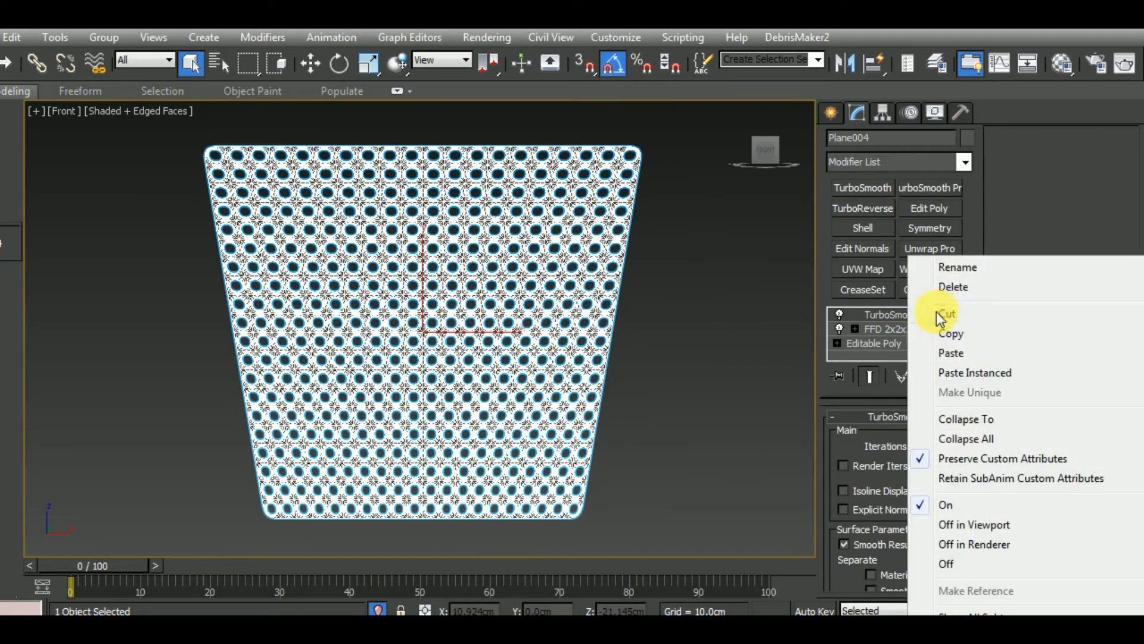
pyautogui.click(959, 288)
pyautogui.hotkey('ctrl', 'z')
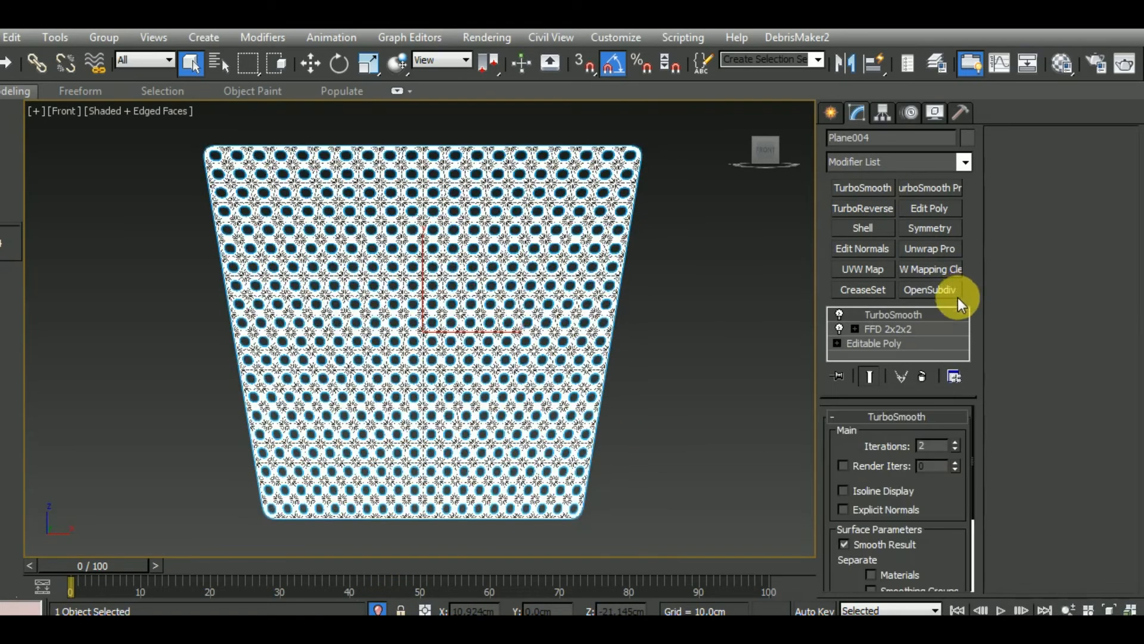
# Set the grille's TurboSmooth iterations to 1
pyautogui.click(956, 450)
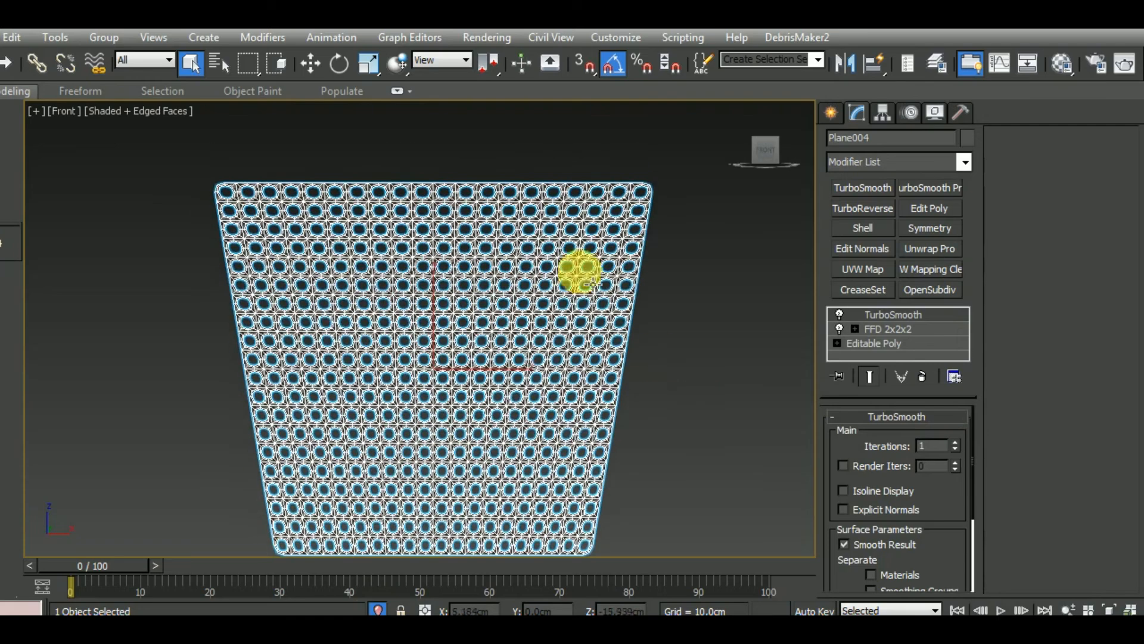
pyautogui.scroll(5, 513, 202)
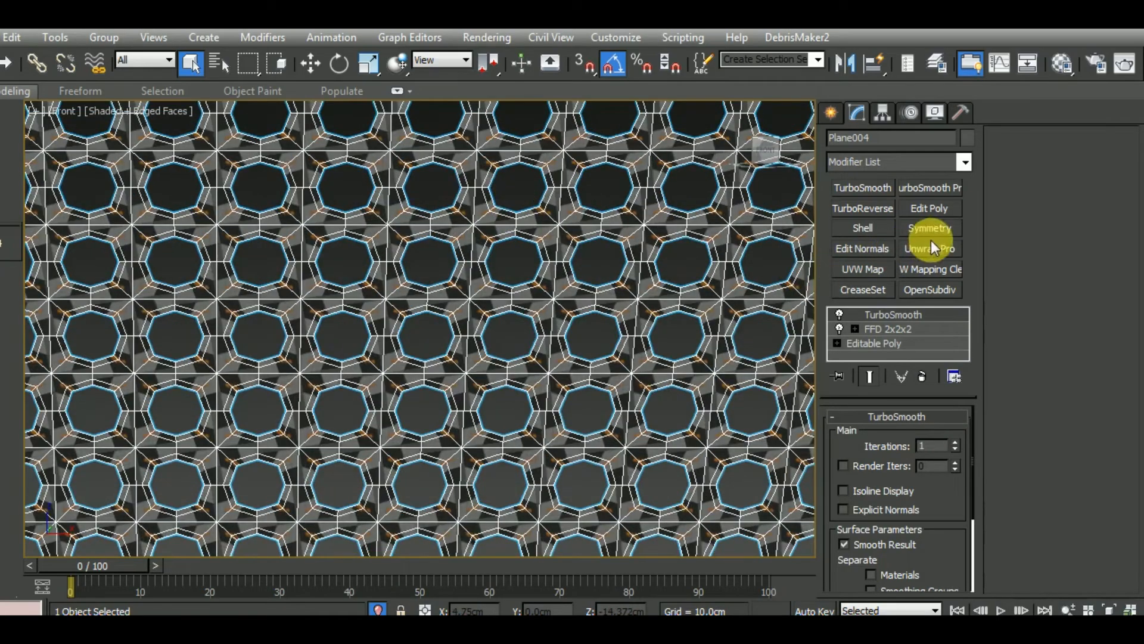
# Add an Edit Poly modifier to the grille and select the middle edge loops around three neighbouring holes
pyautogui.click(933, 210)
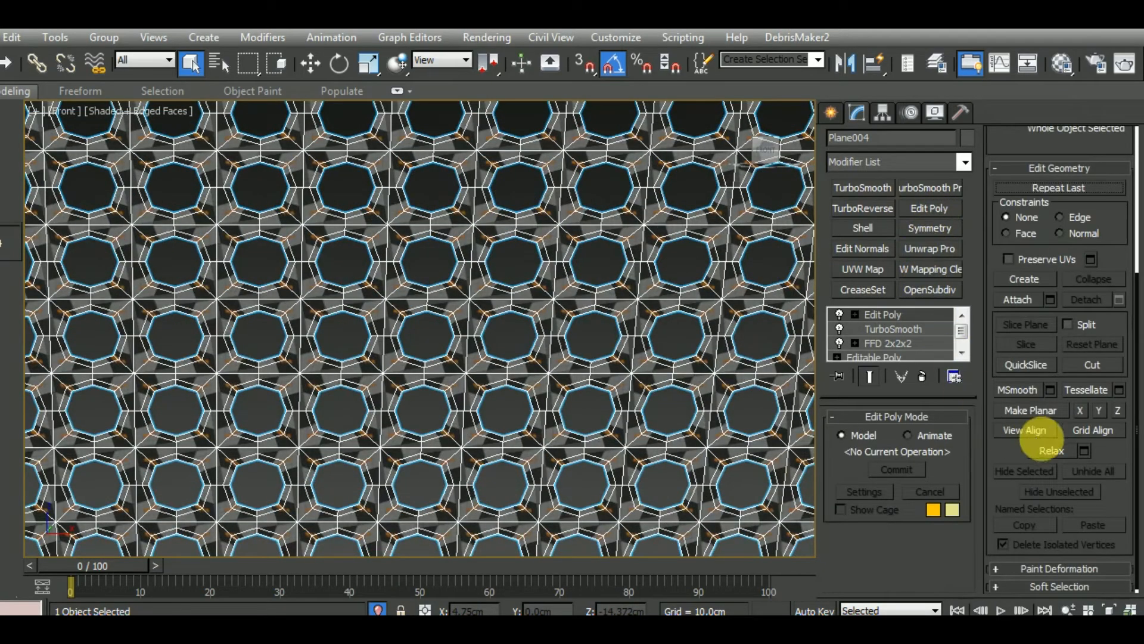
pyautogui.moveTo(675, 357); pyautogui.dragTo(652, 384, button='middle')
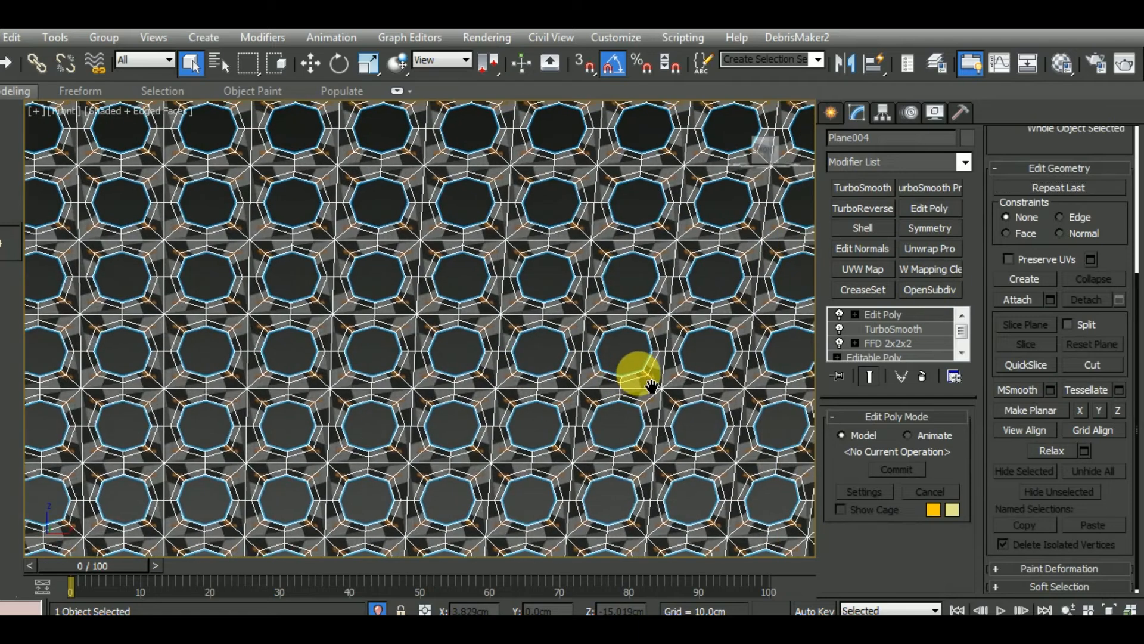
pyautogui.moveTo(582, 378); pyautogui.dragTo(593, 388, button='middle')
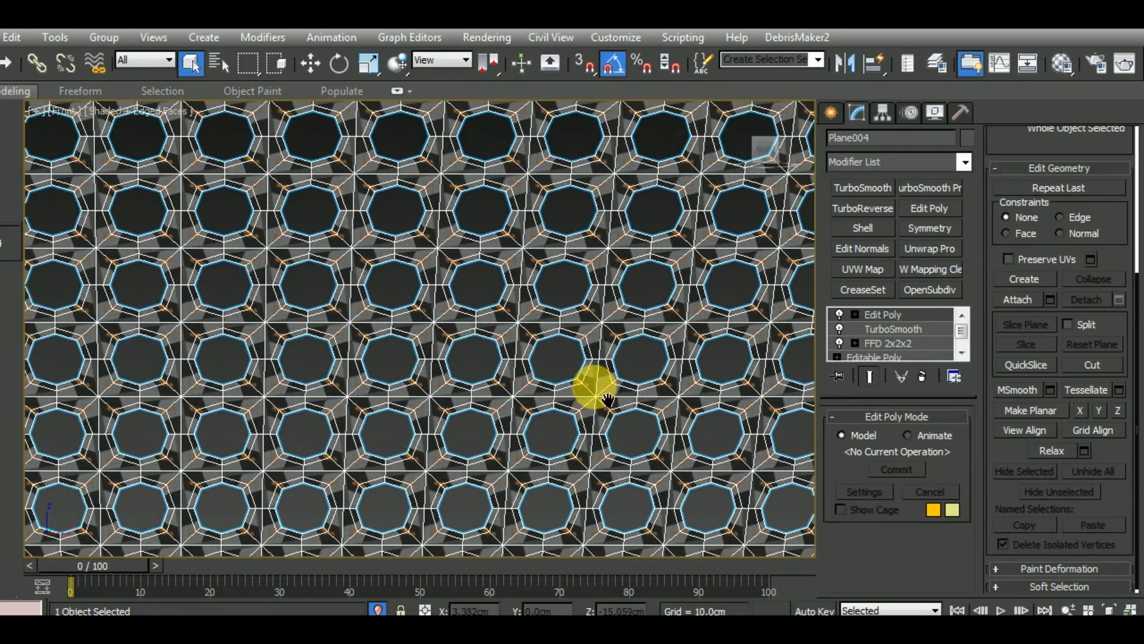
pyautogui.press('2')
pyautogui.scroll(4, 565, 356)
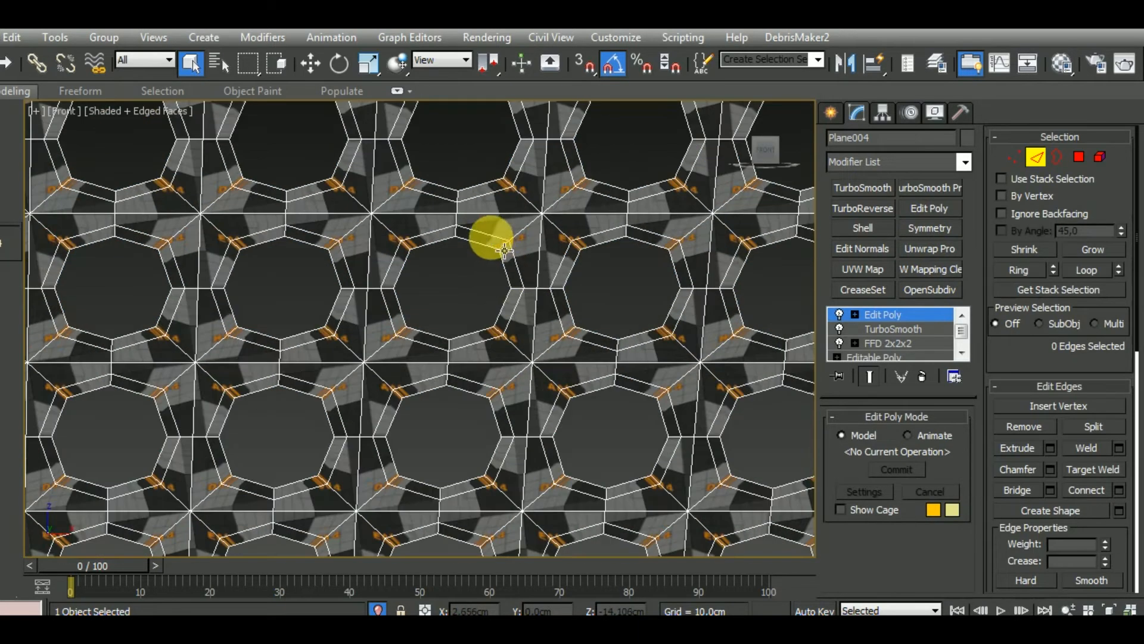
pyautogui.doubleClick(485, 235)
pyautogui.doubleClick(626, 242)
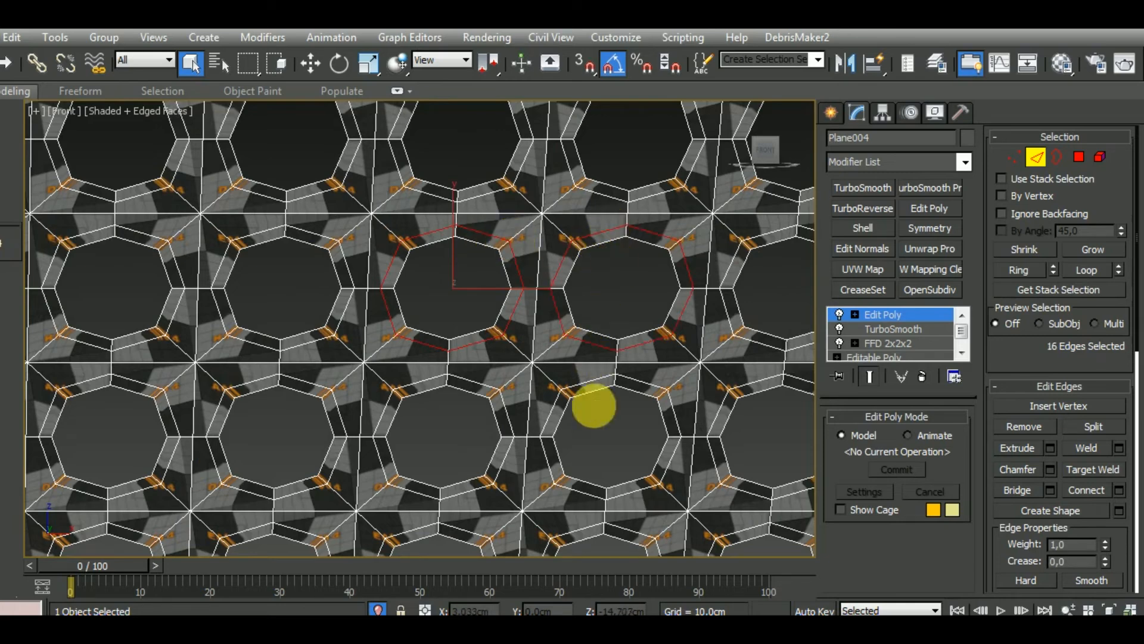
pyautogui.doubleClick(601, 374)
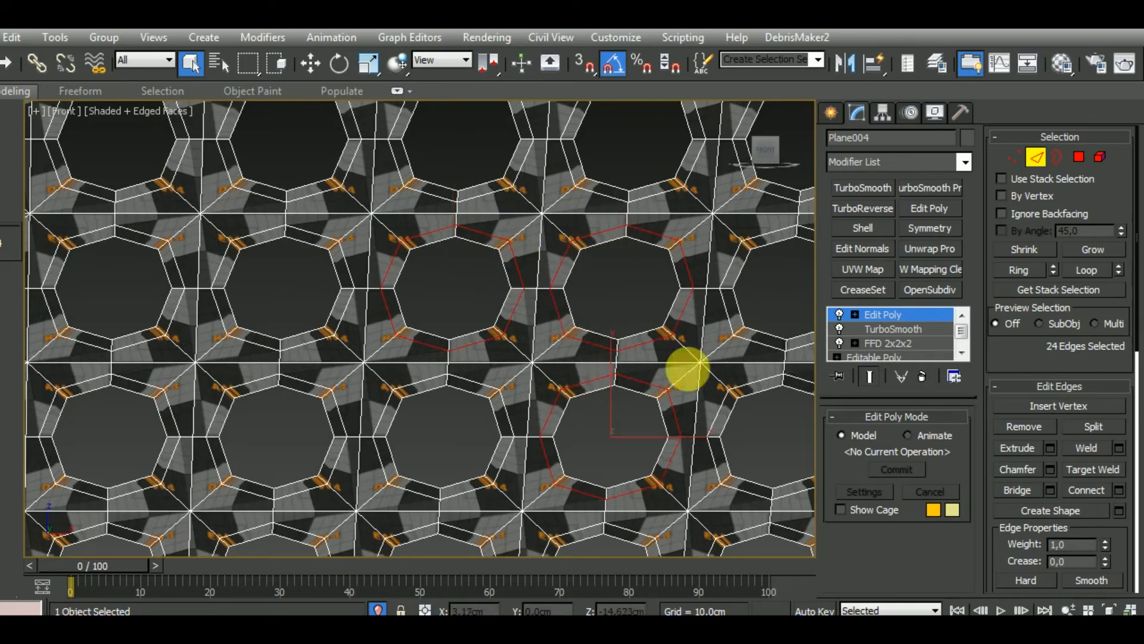
# Extend the selection to similar edges around the grille's other holes, then try removing them and undo the removal
pyautogui.click(17, 92)
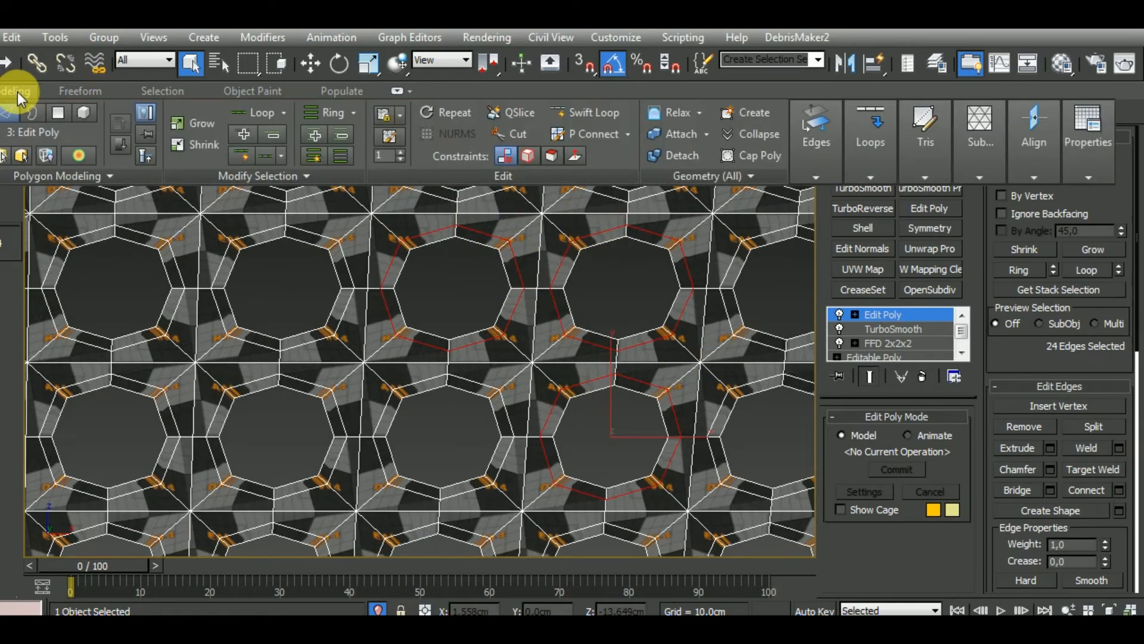
pyautogui.click(316, 177)
pyautogui.click(232, 221)
pyautogui.scroll(-4, 513, 387)
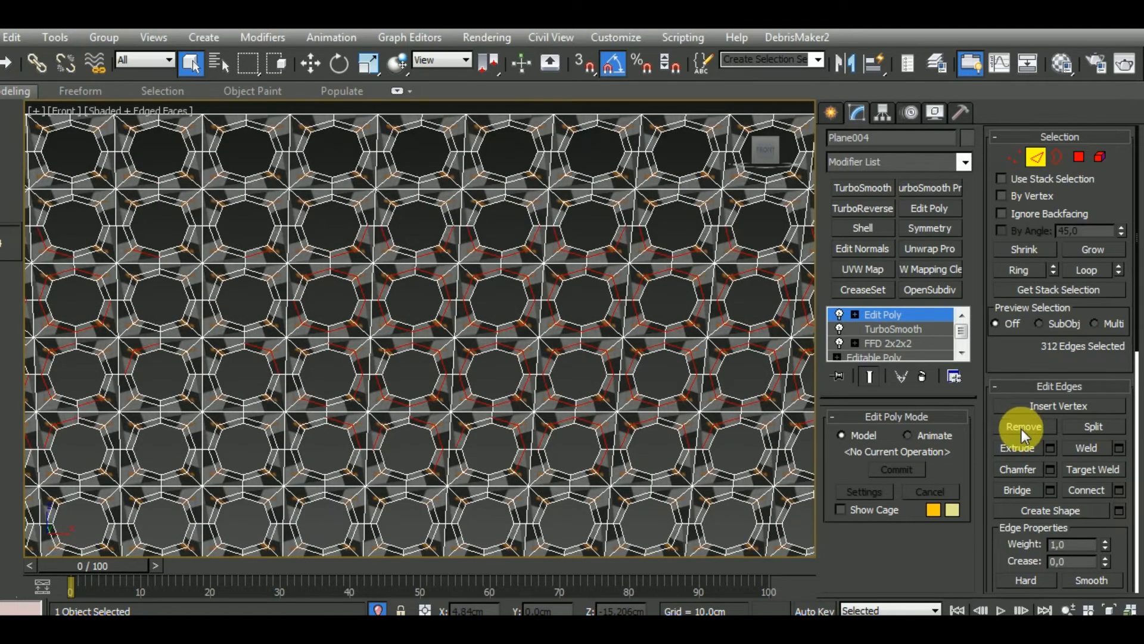
pyautogui.click(1022, 428)
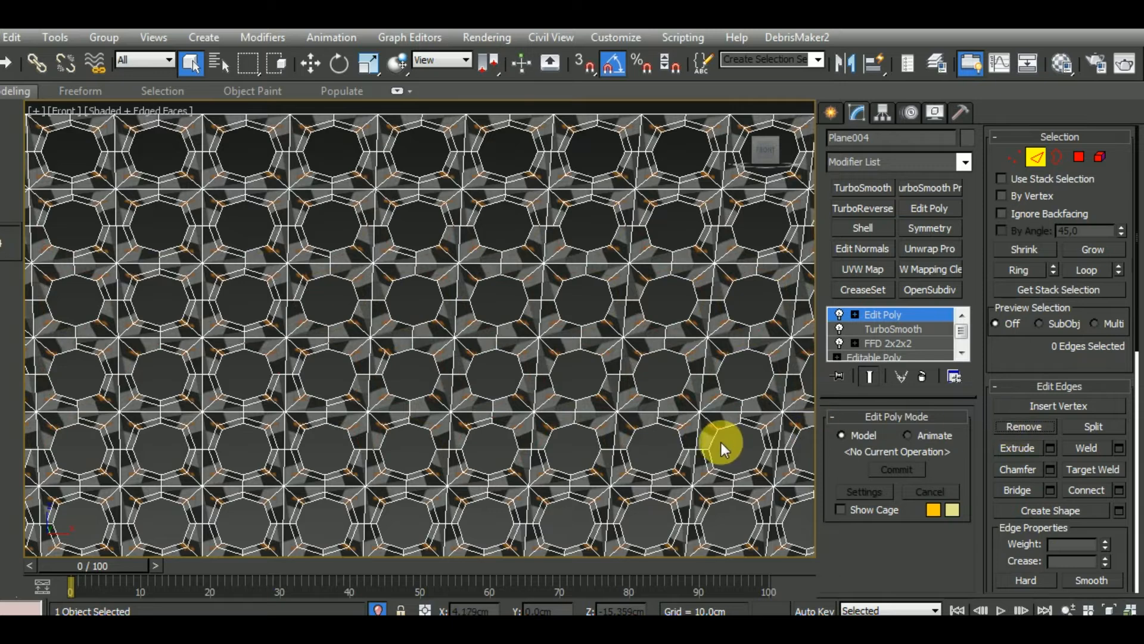
pyautogui.hotkey('ctrl', 'z')
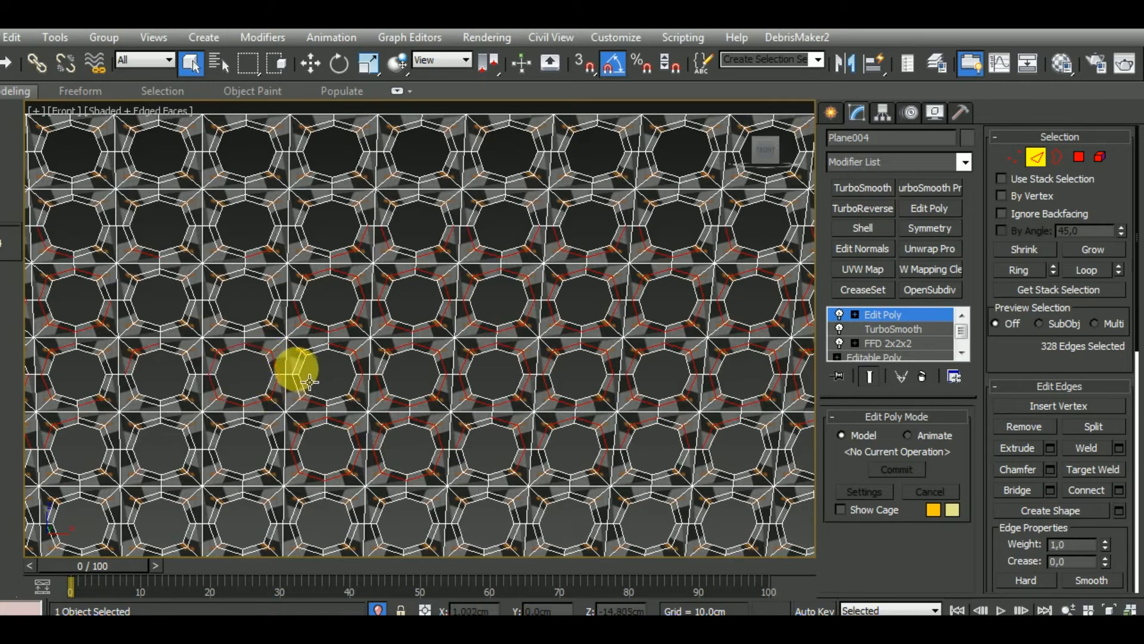
# Add the missed middle loops around the holes in the grille's central rows and extend the selection to similar edges
pyautogui.keyDown('ctrl'); pyautogui.doubleClick(192, 387); pyautogui.keyUp('ctrl')
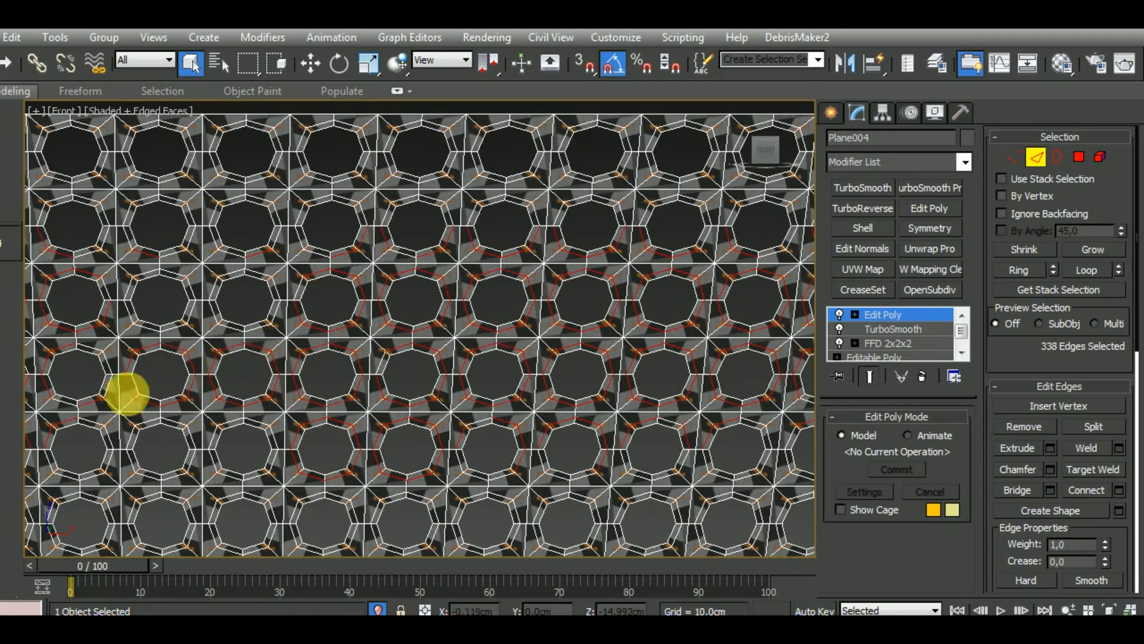
pyautogui.click(22, 93)
pyautogui.click(270, 173)
pyautogui.click(232, 216)
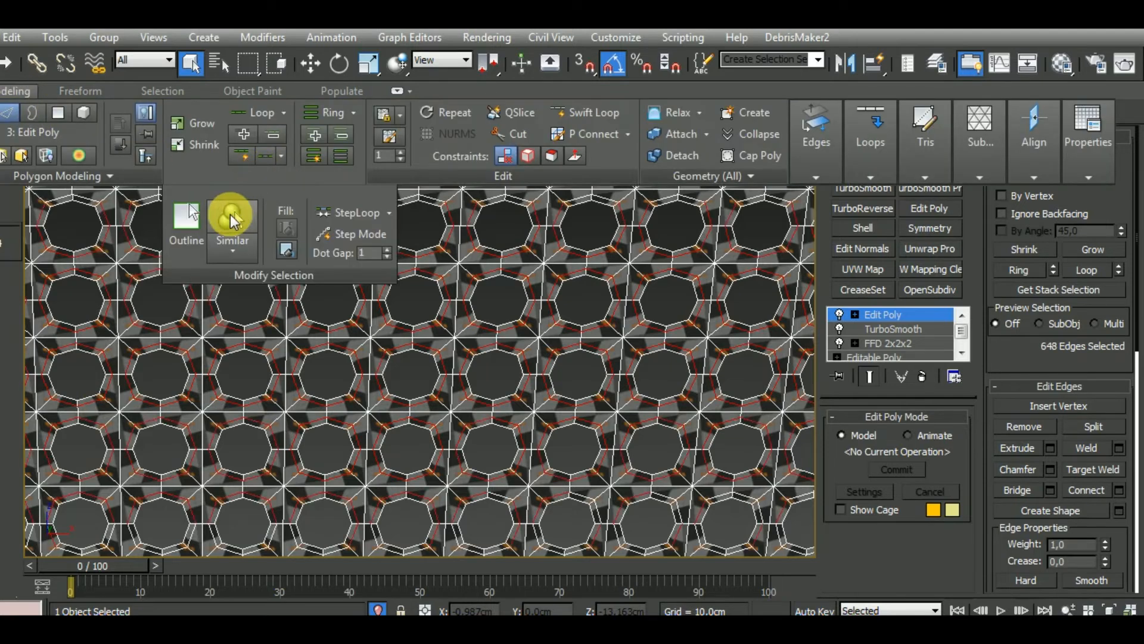
# Add the middle loops around several holes in the grille's uppermost row and select similar edges again
pyautogui.moveTo(570, 407); pyautogui.dragTo(586, 486, button='middle')
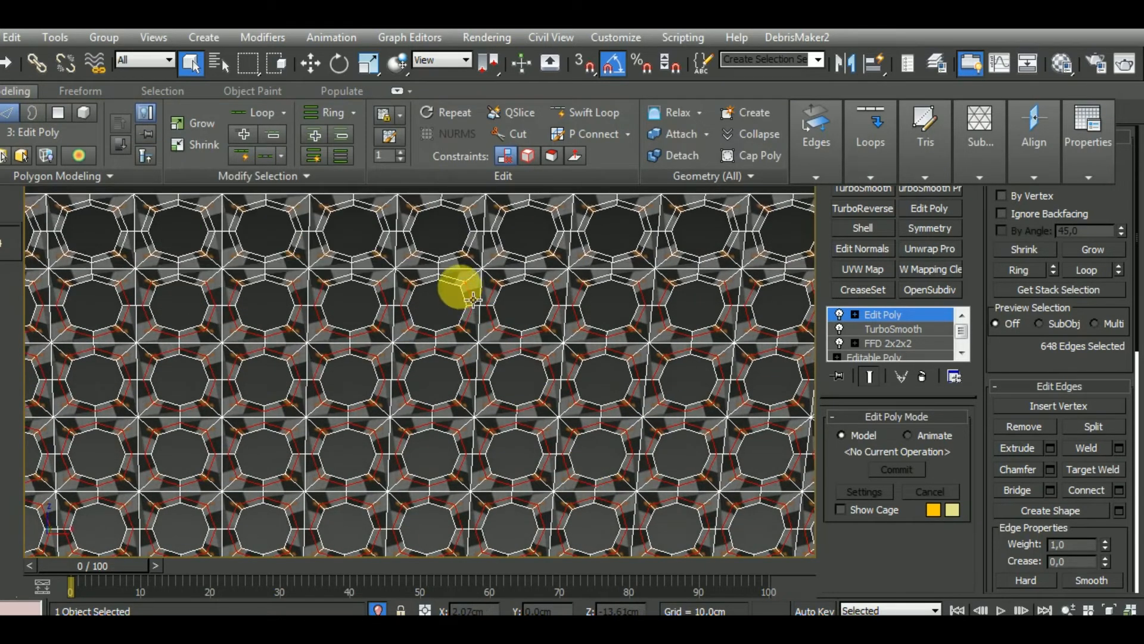
pyautogui.keyDown('ctrl'); pyautogui.doubleClick(467, 269); pyautogui.keyUp('ctrl')
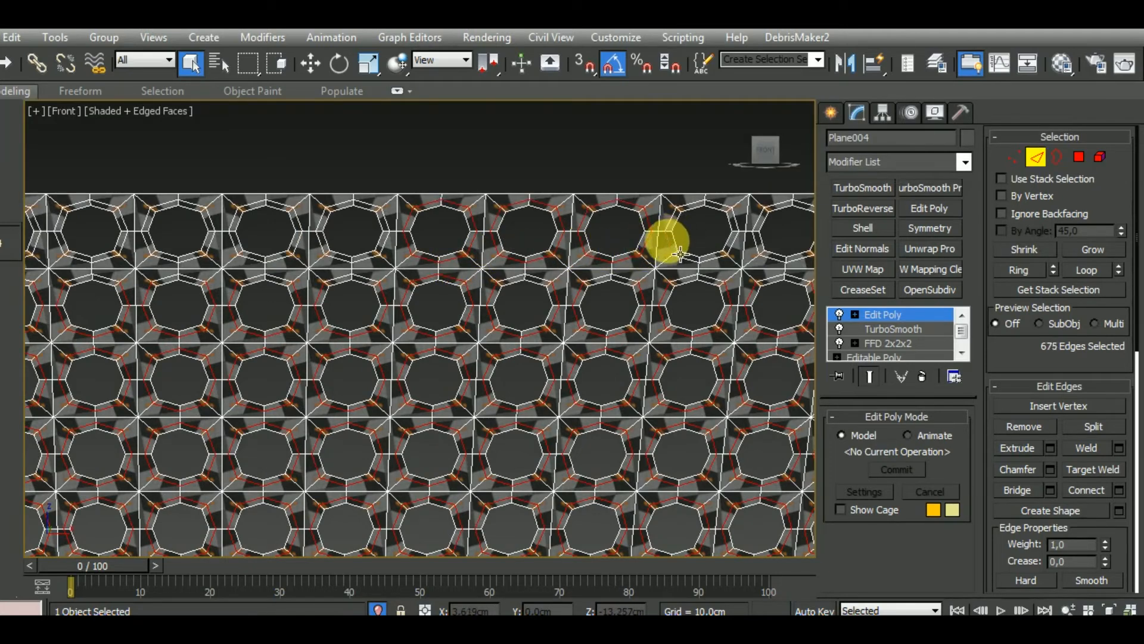
pyautogui.keyDown('ctrl'); pyautogui.doubleClick(681, 254); pyautogui.keyUp('ctrl')
pyautogui.click(31, 91)
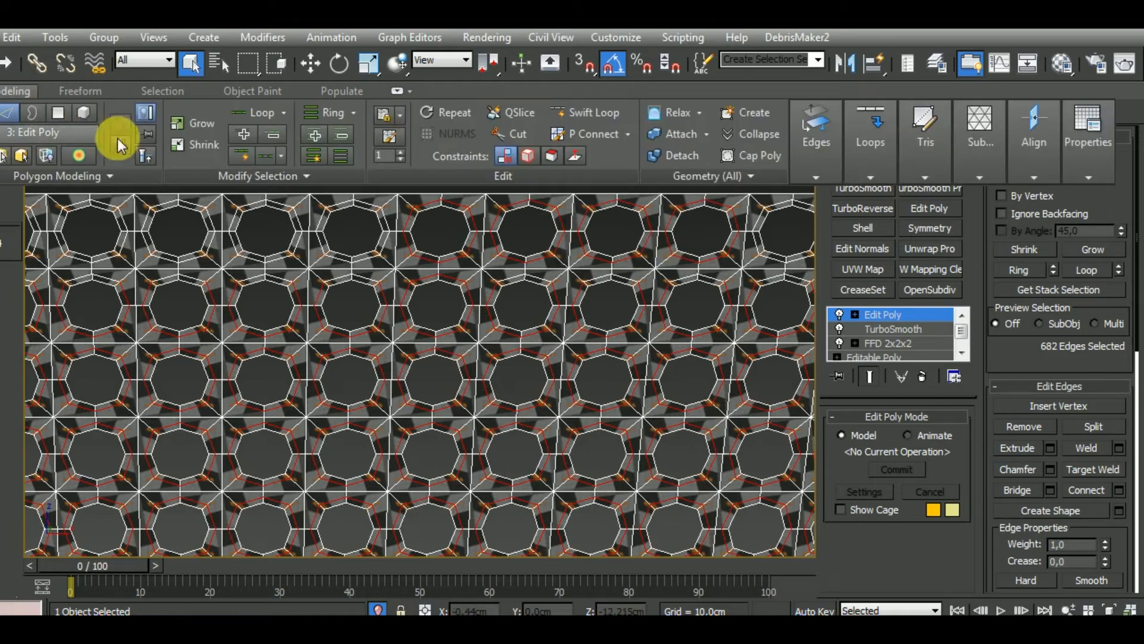
pyautogui.click(280, 177)
pyautogui.click(230, 221)
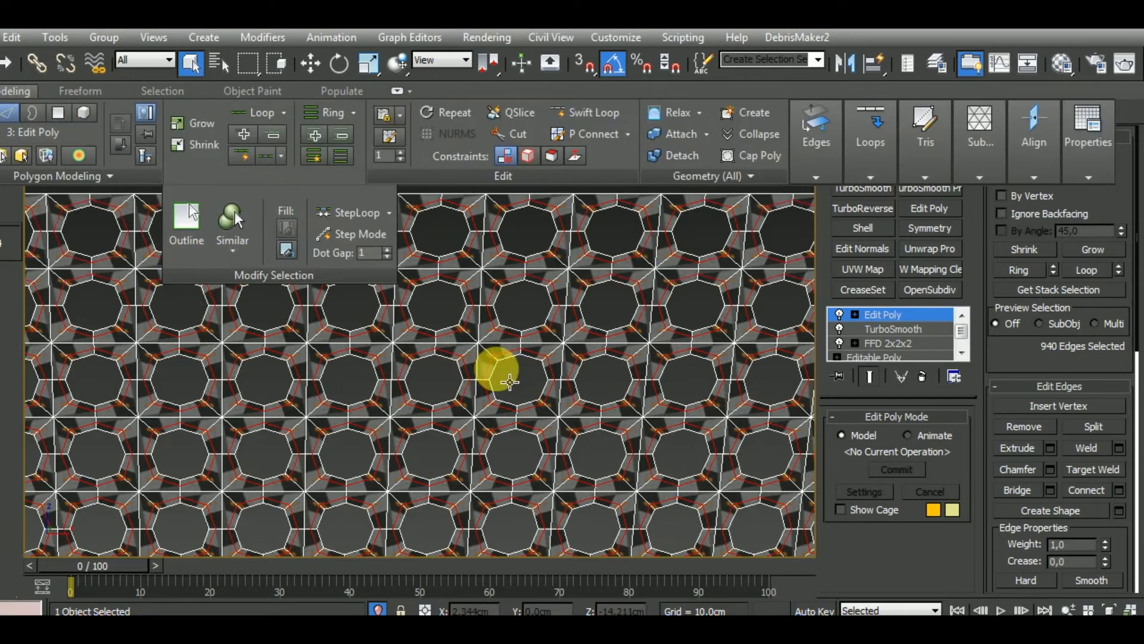
# Add the remaining middle-loop edges around the holes near the grille's upper right corner to the selection
pyautogui.moveTo(492, 382); pyautogui.dragTo(411, 352, button='middle')
pyautogui.scroll(-2, 420, 347)
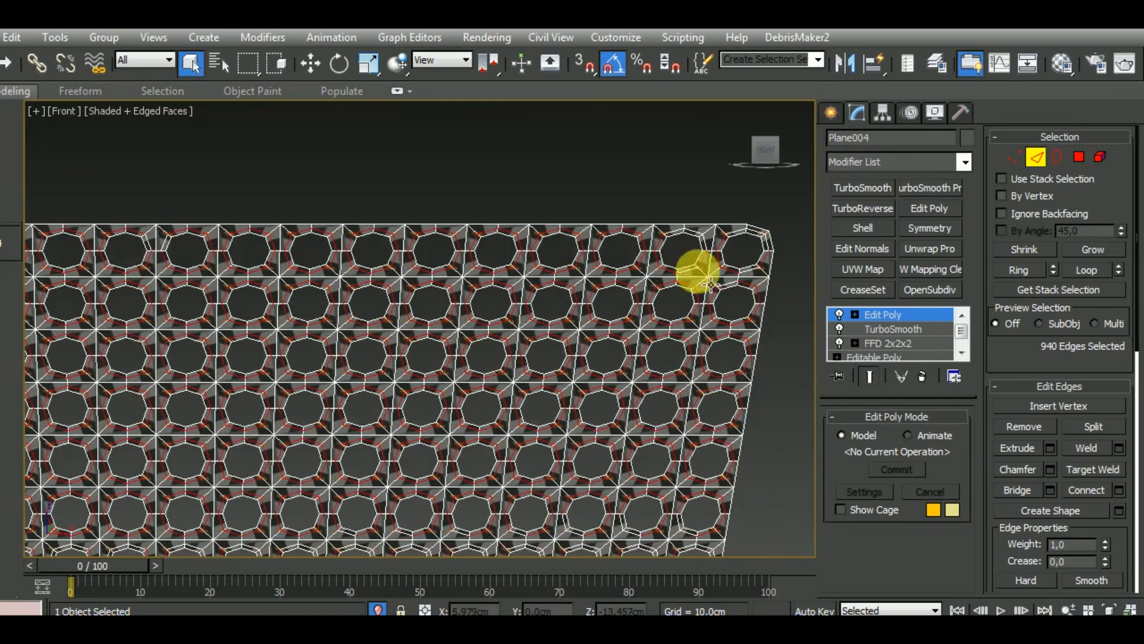
pyautogui.scroll(4, 697, 271)
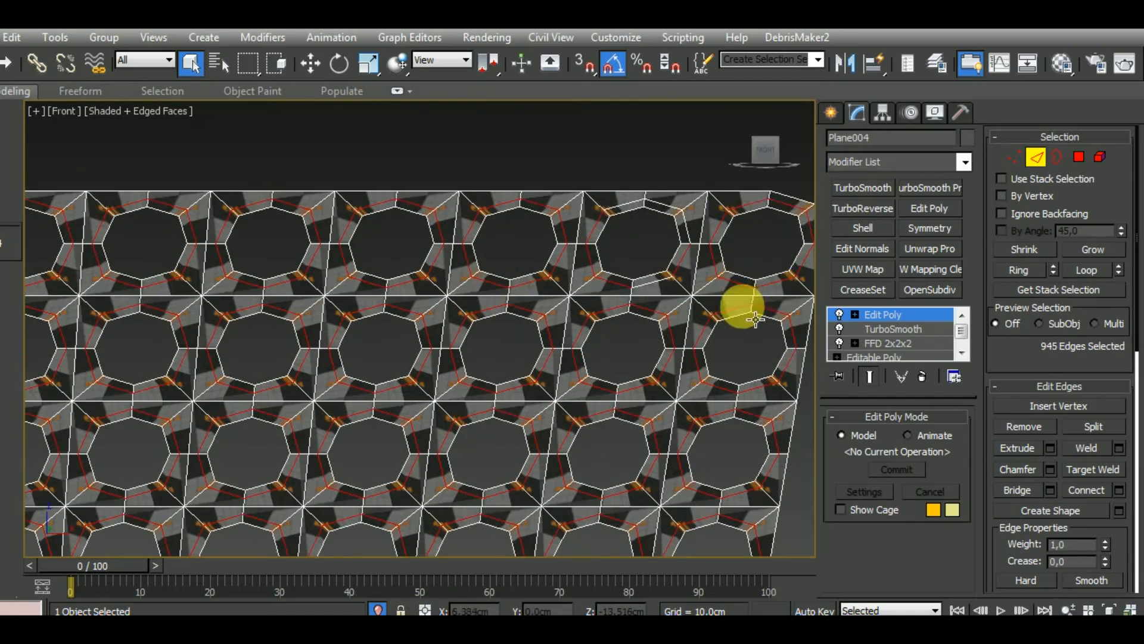
pyautogui.keyDown('ctrl'); pyautogui.doubleClick(658, 284); pyautogui.keyUp('ctrl')
pyautogui.moveTo(596, 441); pyautogui.dragTo(645, 288, button='middle')
pyautogui.moveTo(586, 469); pyautogui.dragTo(632, 307, button='middle')
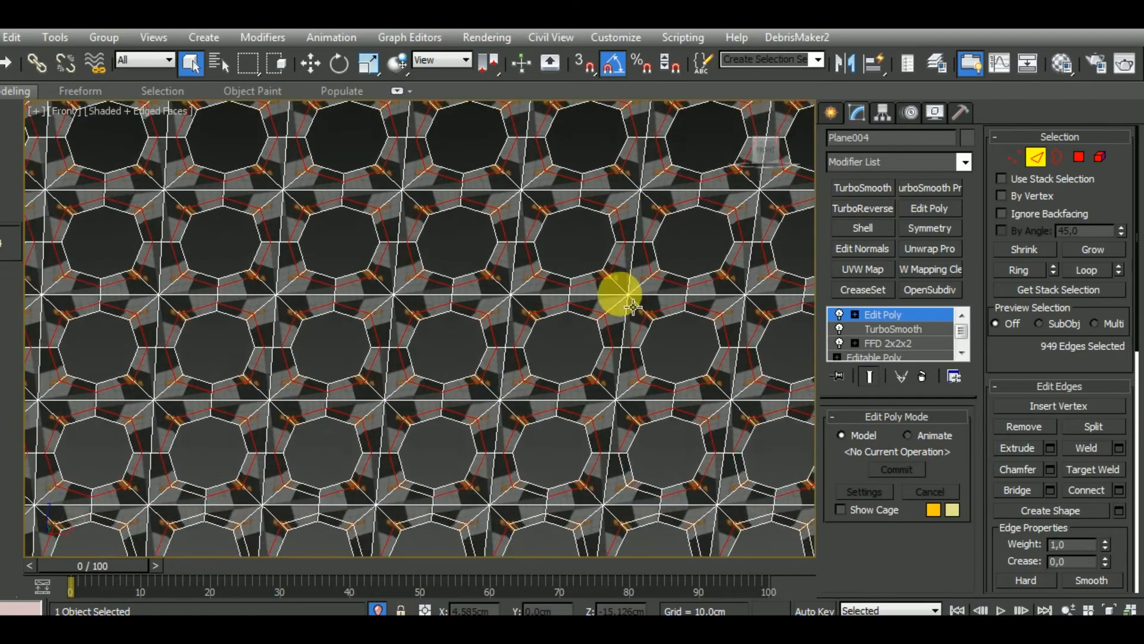
# Add missed middle-loop edges along the border of the selected area in the grille's lower left part
pyautogui.scroll(-2, 633, 307)
pyautogui.scroll(-1, 326, 351)
pyautogui.moveTo(168, 413); pyautogui.dragTo(540, 326, button='middle')
pyautogui.scroll(2, 253, 332)
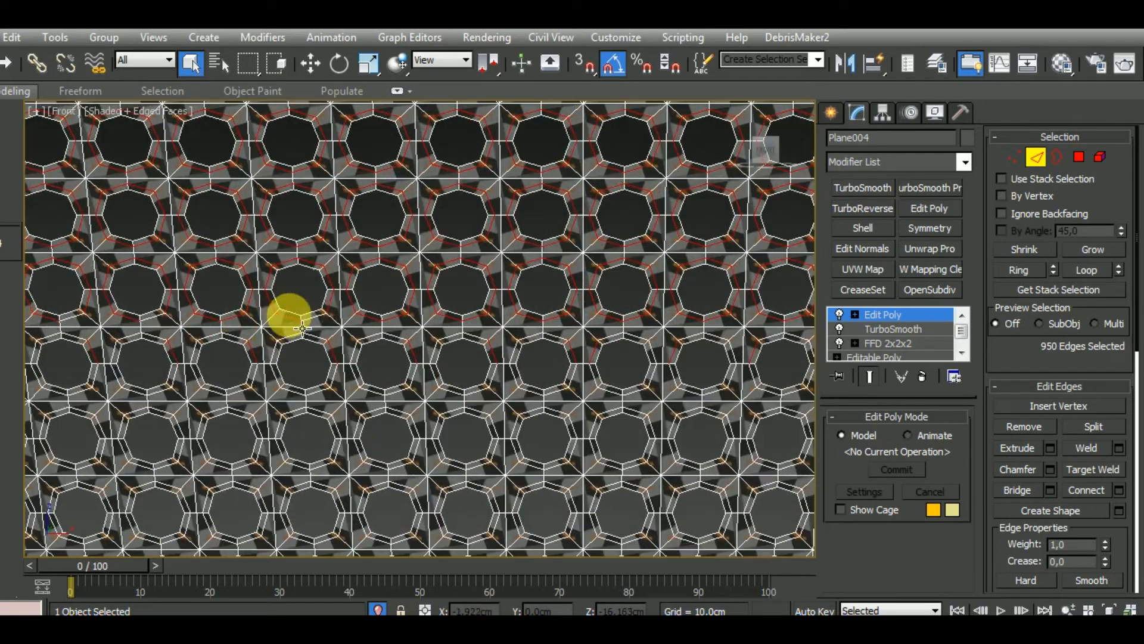
pyautogui.keyDown('ctrl'); pyautogui.click(358, 353); pyautogui.keyUp('ctrl')
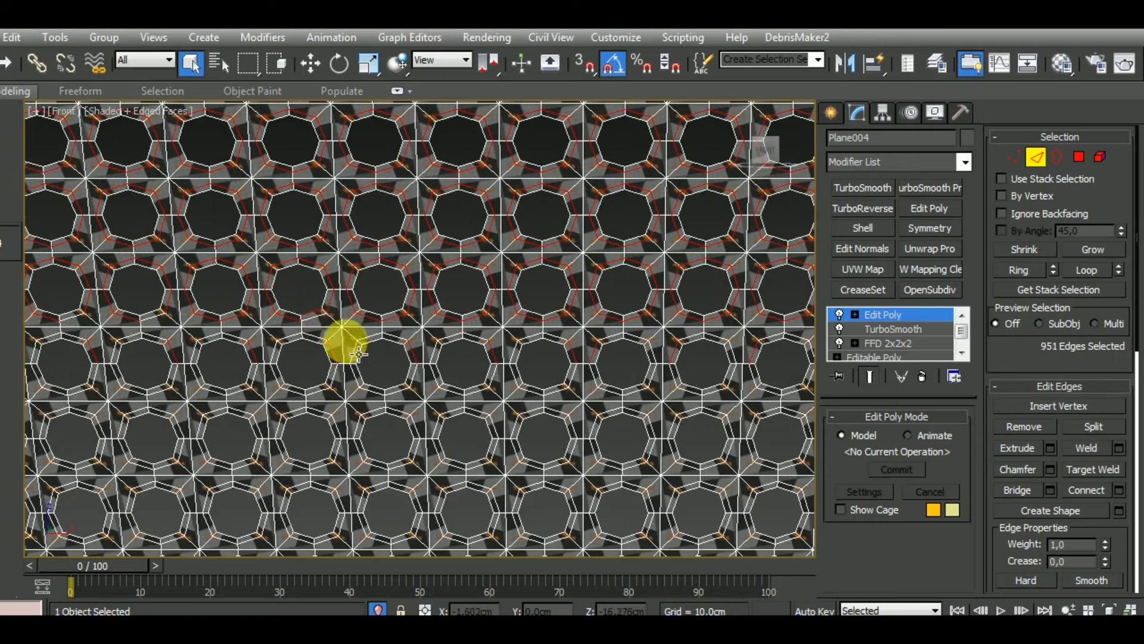
pyautogui.keyDown('ctrl'); pyautogui.click(331, 330); pyautogui.keyUp('ctrl')
pyautogui.scroll(-2, 537, 341)
pyautogui.scroll(3, 364, 394)
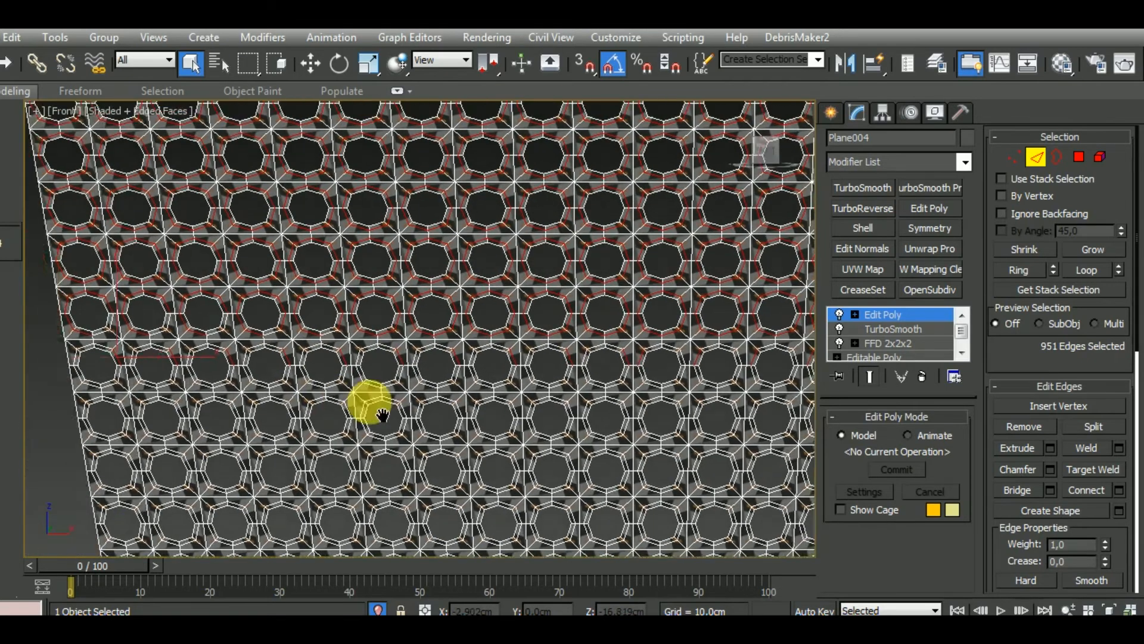
pyautogui.keyDown('ctrl'); pyautogui.click(419, 364); pyautogui.keyUp('ctrl')
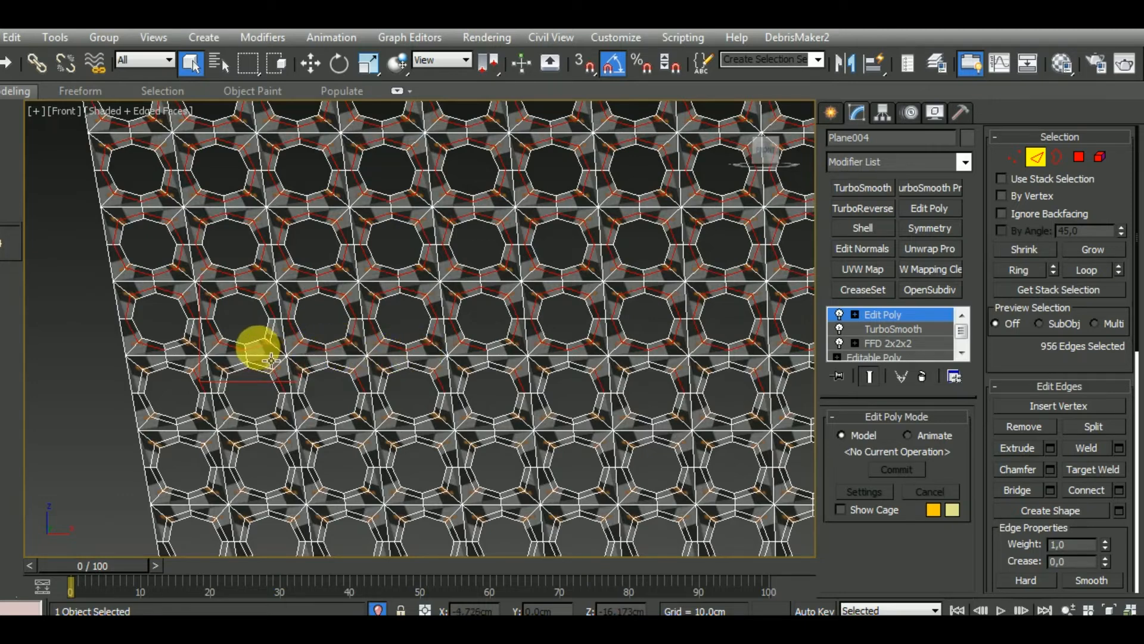
# Add the middle loops around the first holes of the next row at the grille's left edge and select similar edges
pyautogui.keyDown('ctrl'); pyautogui.click(196, 375); pyautogui.keyUp('ctrl')
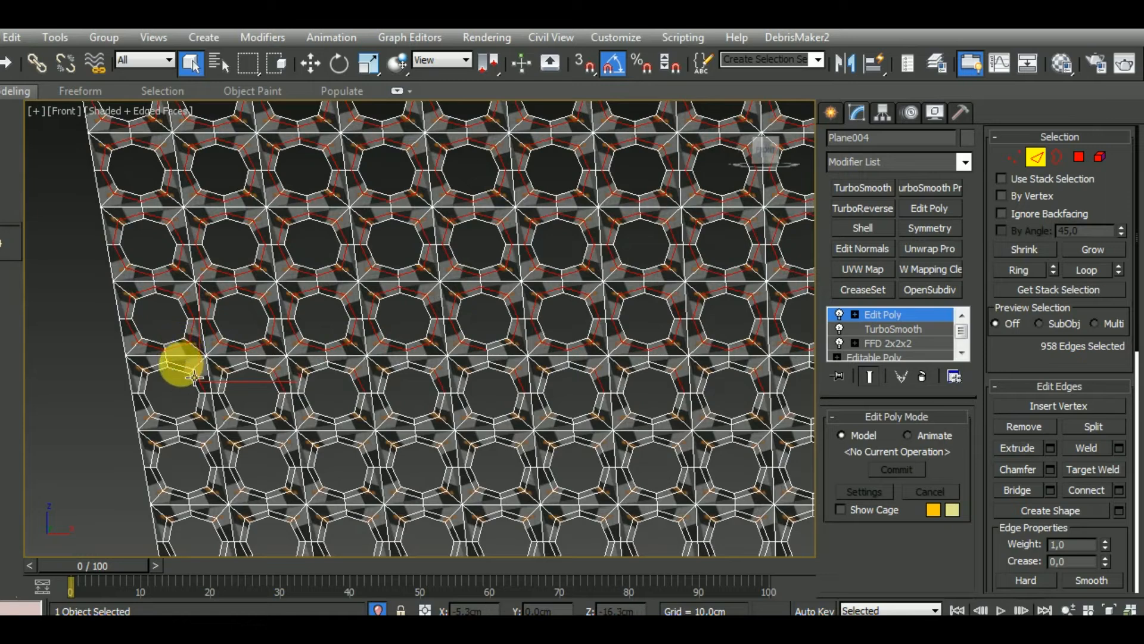
pyautogui.keyDown('shift'); pyautogui.click(183, 366); pyautogui.keyUp('shift')
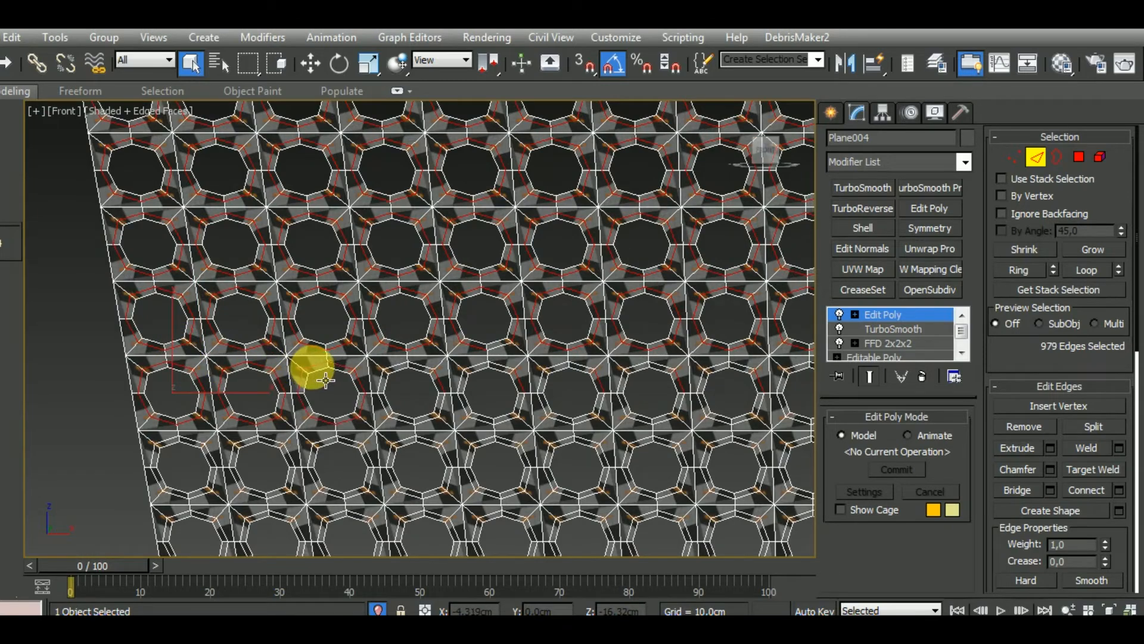
pyautogui.click(25, 91)
pyautogui.click(241, 179)
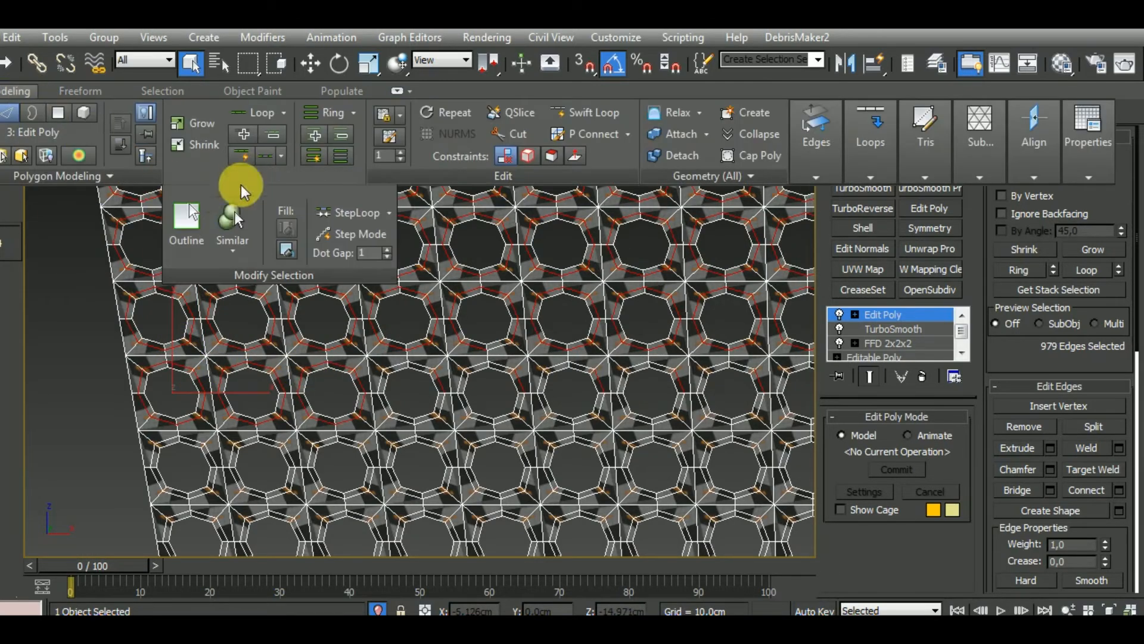
pyautogui.click(225, 208)
# Add unselected middle-loop edges beneath several holes along the lower boundary of the selected area and extend to similar edges
pyautogui.moveTo(513, 446); pyautogui.dragTo(459, 402, button='middle')
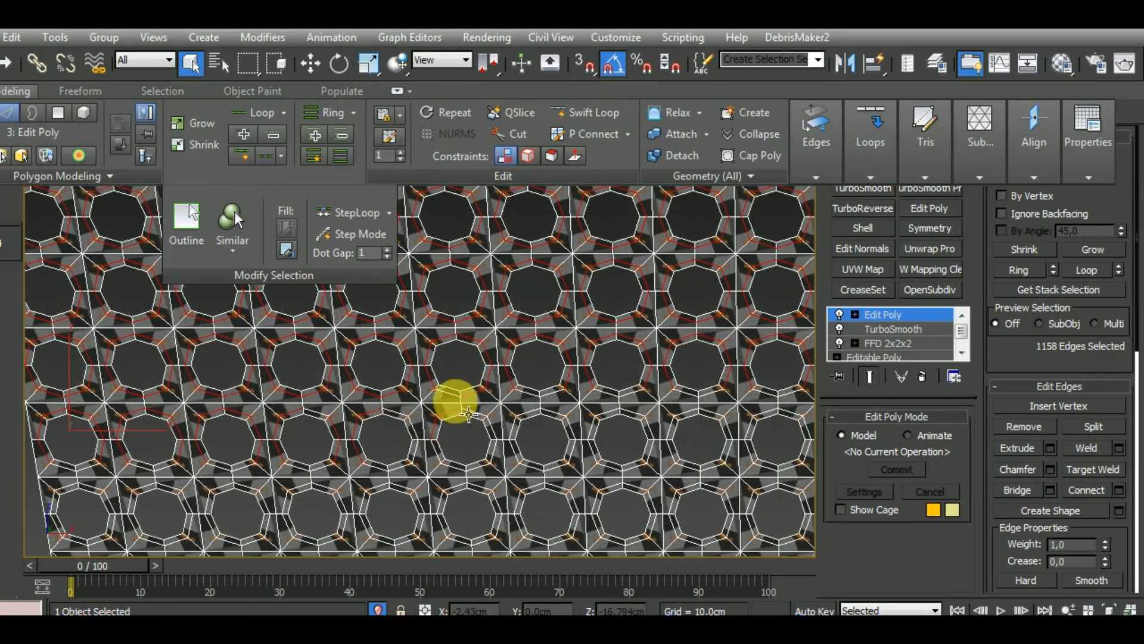
pyautogui.keyDown('ctrl'); pyautogui.click(562, 417); pyautogui.keyUp('ctrl')
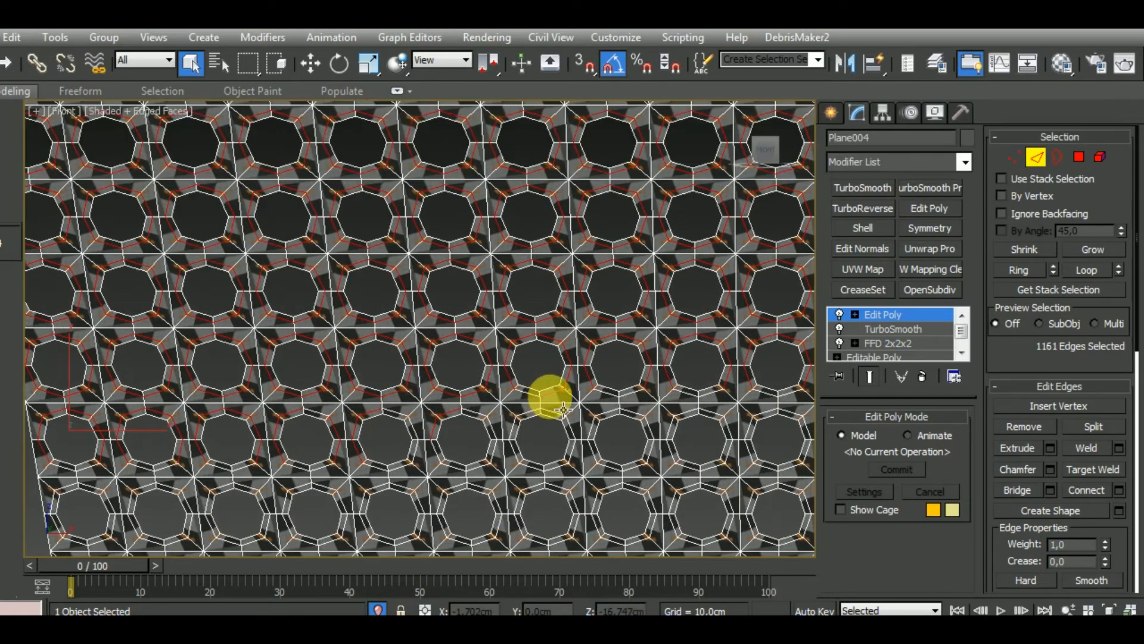
pyautogui.keyDown('ctrl'); pyautogui.click(603, 396); pyautogui.keyUp('ctrl')
pyautogui.keyDown('ctrl'); pyautogui.click(632, 397); pyautogui.keyUp('ctrl')
pyautogui.moveTo(651, 413); pyautogui.dragTo(436, 422, button='middle')
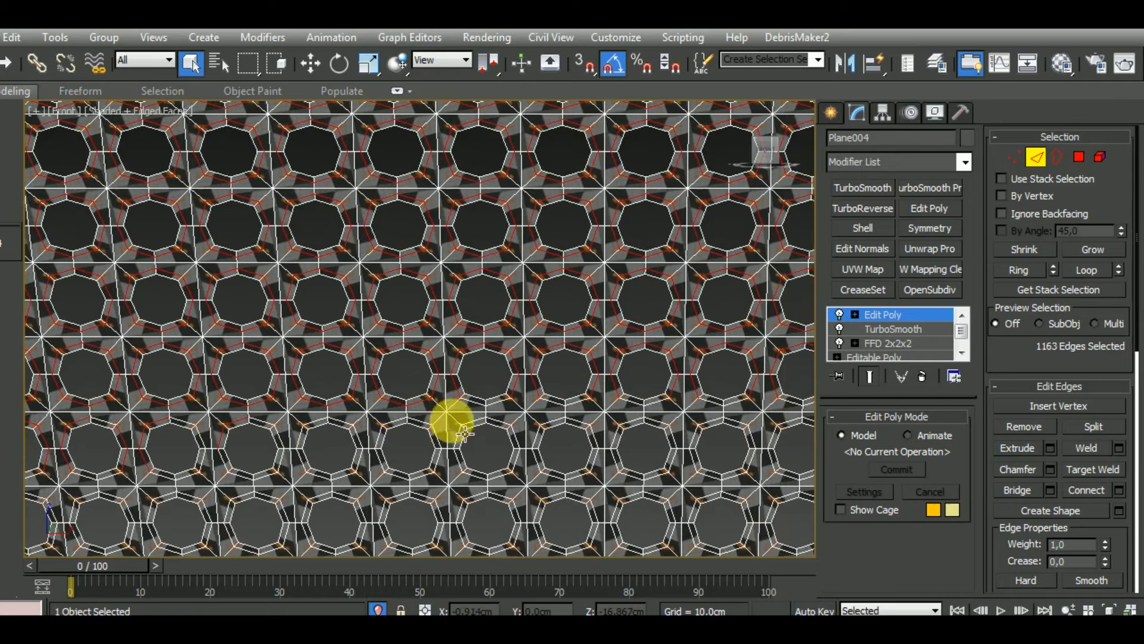
pyautogui.keyDown('ctrl'); pyautogui.click(506, 412); pyautogui.keyUp('ctrl')
pyautogui.click(34, 91)
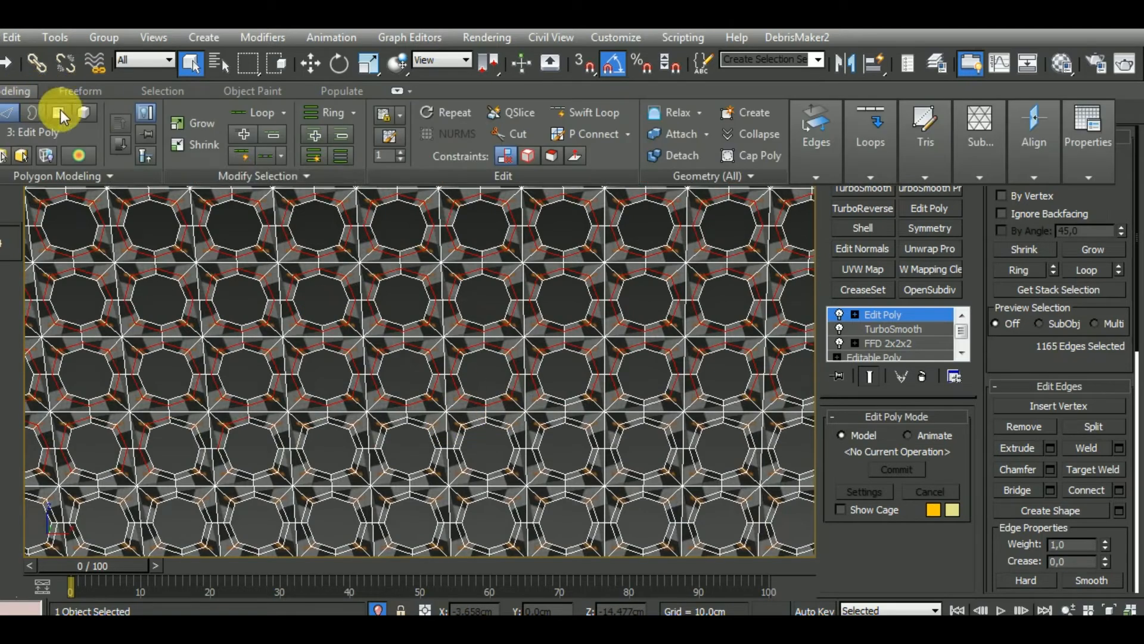
pyautogui.click(256, 180)
pyautogui.click(229, 228)
# Add the unselected middle-loop edges beneath the central holes on the selection's lower boundary and extend the selection to similar edges
pyautogui.moveTo(598, 442); pyautogui.dragTo(536, 390, button='middle')
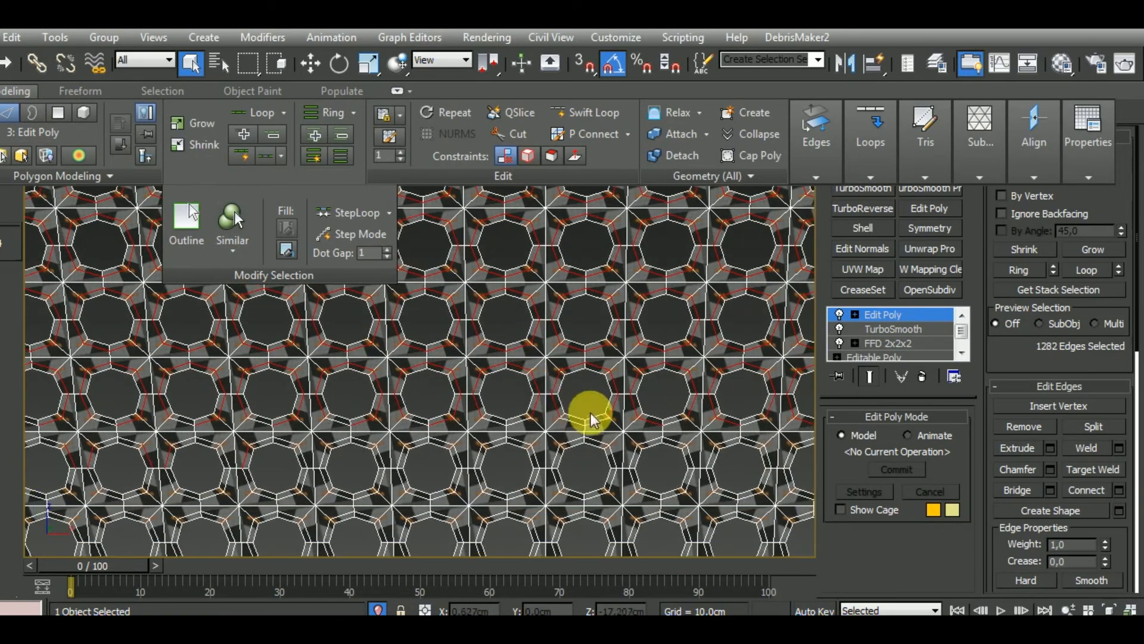
pyautogui.keyDown('ctrl'); pyautogui.doubleClick(576, 418); pyautogui.keyUp('ctrl')
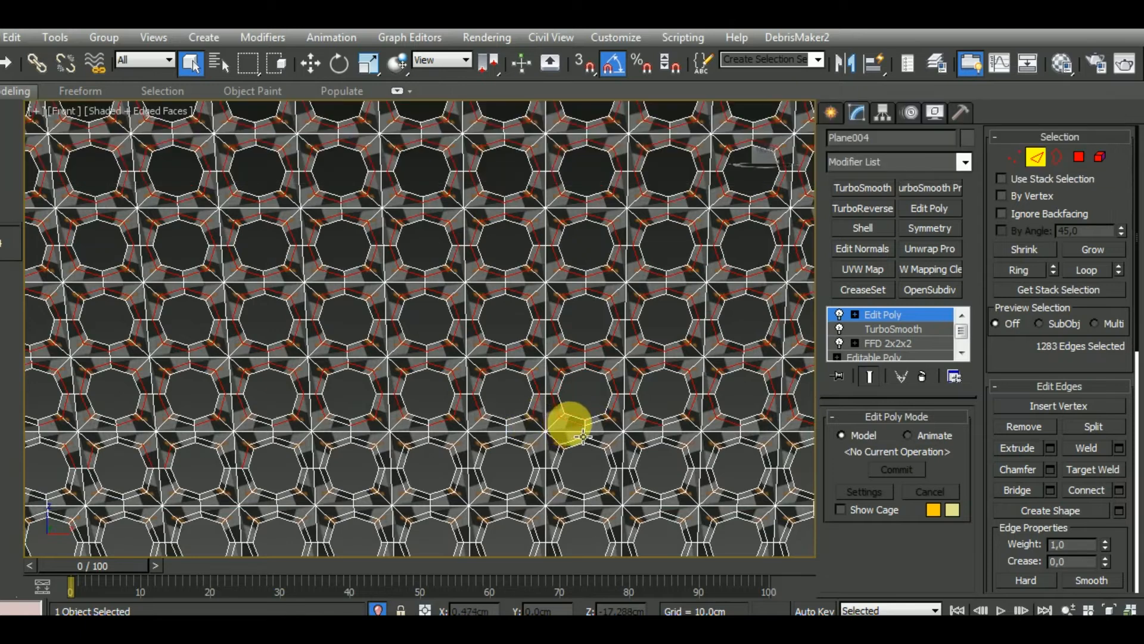
pyautogui.keyDown('ctrl'); pyautogui.click(506, 439); pyautogui.keyUp('ctrl')
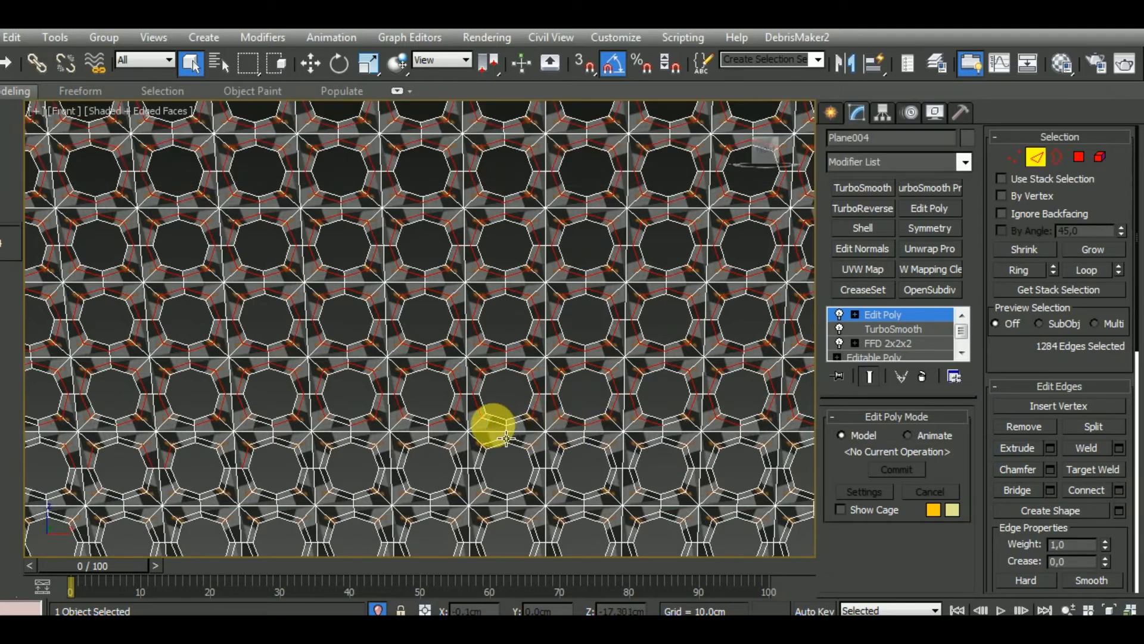
pyautogui.keyDown('ctrl'); pyautogui.click(419, 423); pyautogui.keyUp('ctrl')
pyautogui.keyDown('ctrl'); pyautogui.click(341, 422); pyautogui.keyUp('ctrl')
pyautogui.keyDown('alt'); pyautogui.click(337, 428); pyautogui.keyUp('alt')
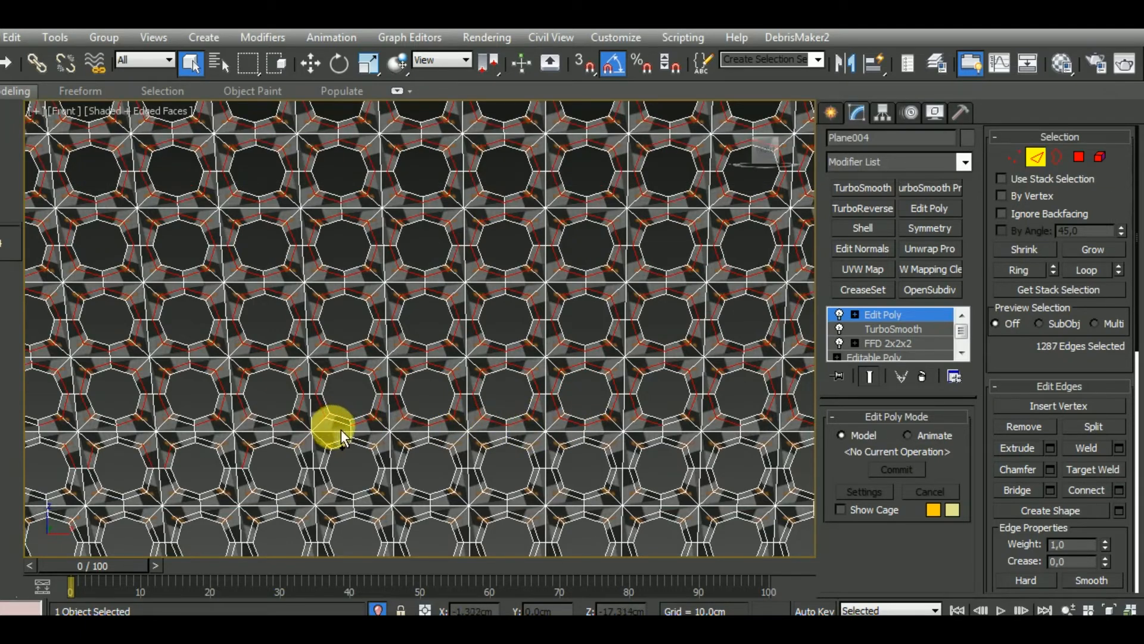
pyautogui.click(19, 91)
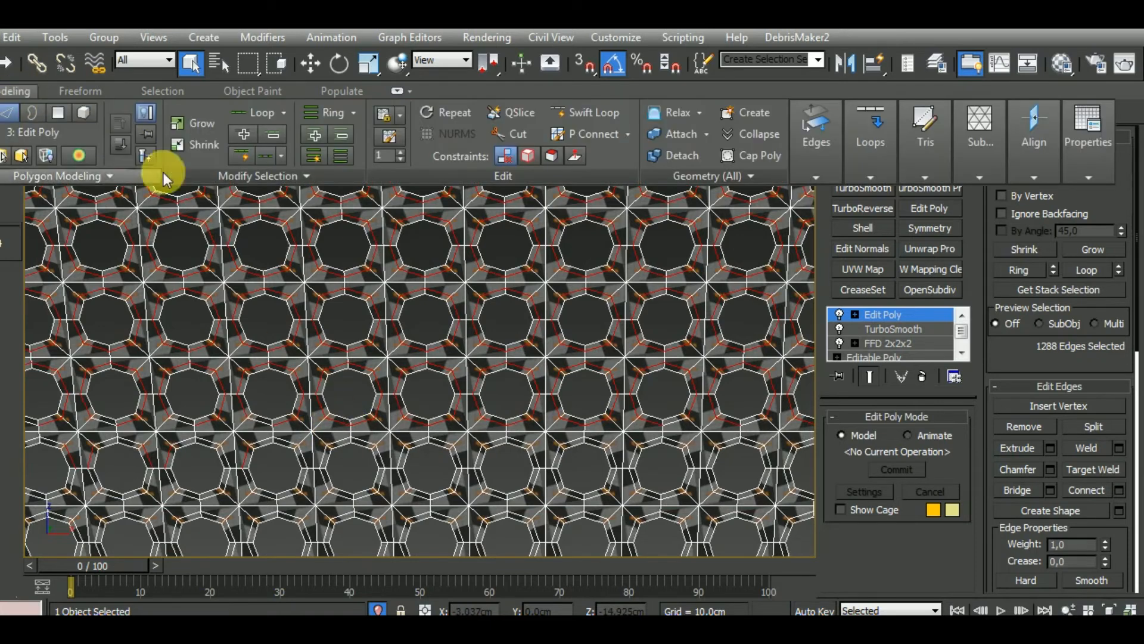
pyautogui.click(217, 181)
pyautogui.click(231, 225)
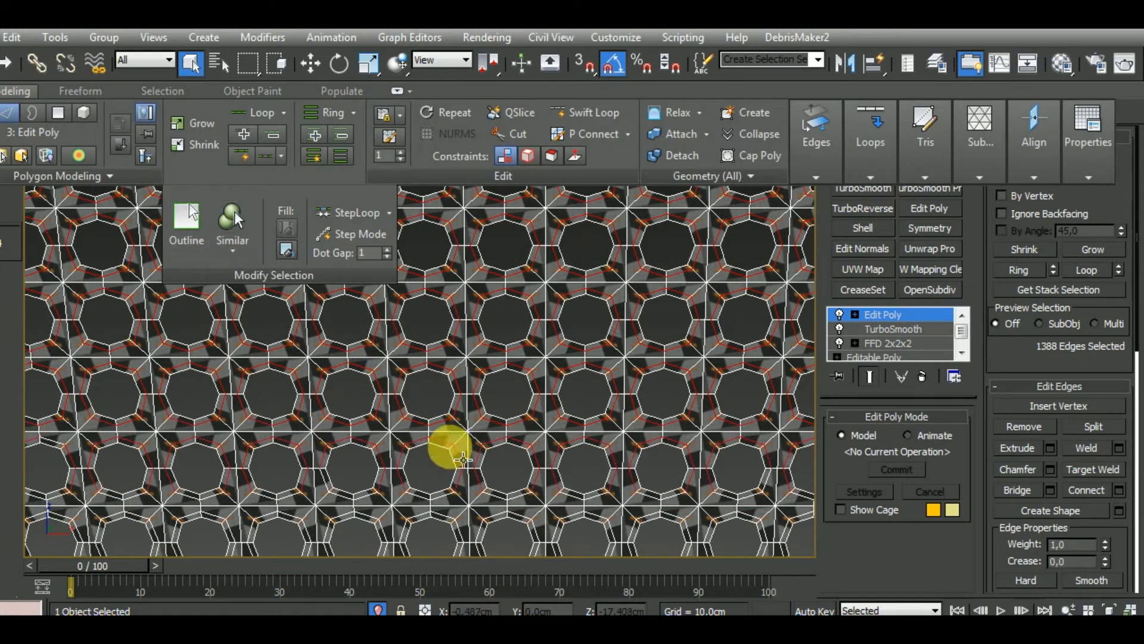
# Add the missing middle-loop edges beneath the left-hand holes of the next row down and select similar edges
pyautogui.moveTo(498, 451); pyautogui.dragTo(508, 412, button='middle')
pyautogui.keyDown('ctrl'); pyautogui.doubleClick(383, 457); pyautogui.keyUp('ctrl')
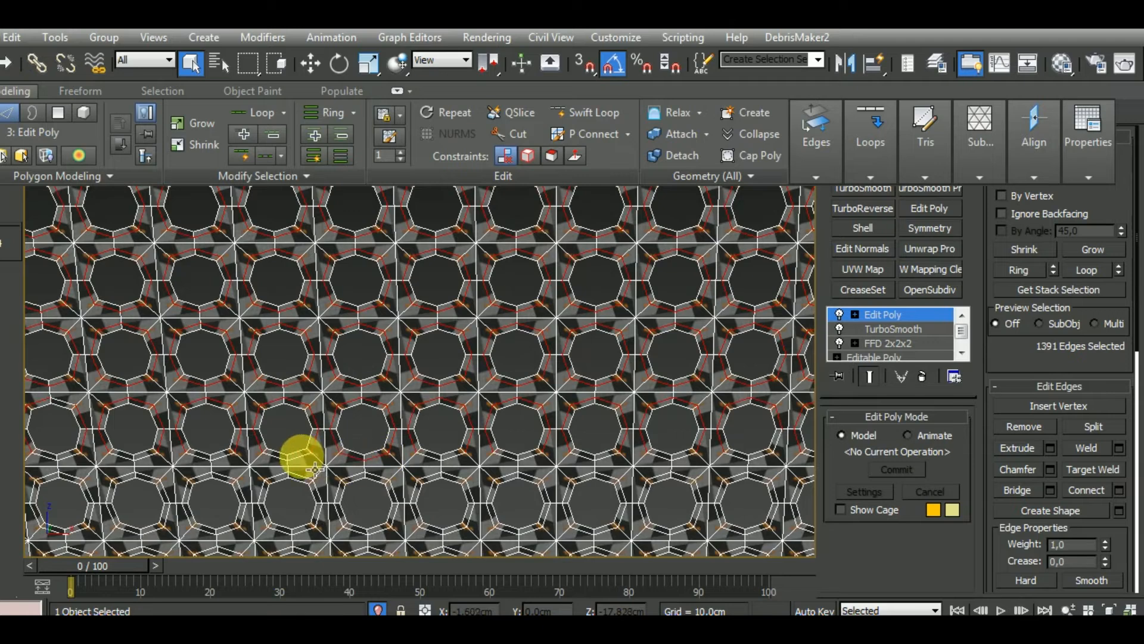
pyautogui.keyDown('ctrl'); pyautogui.click(301, 457); pyautogui.keyUp('ctrl')
pyautogui.keyDown('ctrl'); pyautogui.click(283, 459); pyautogui.keyUp('ctrl')
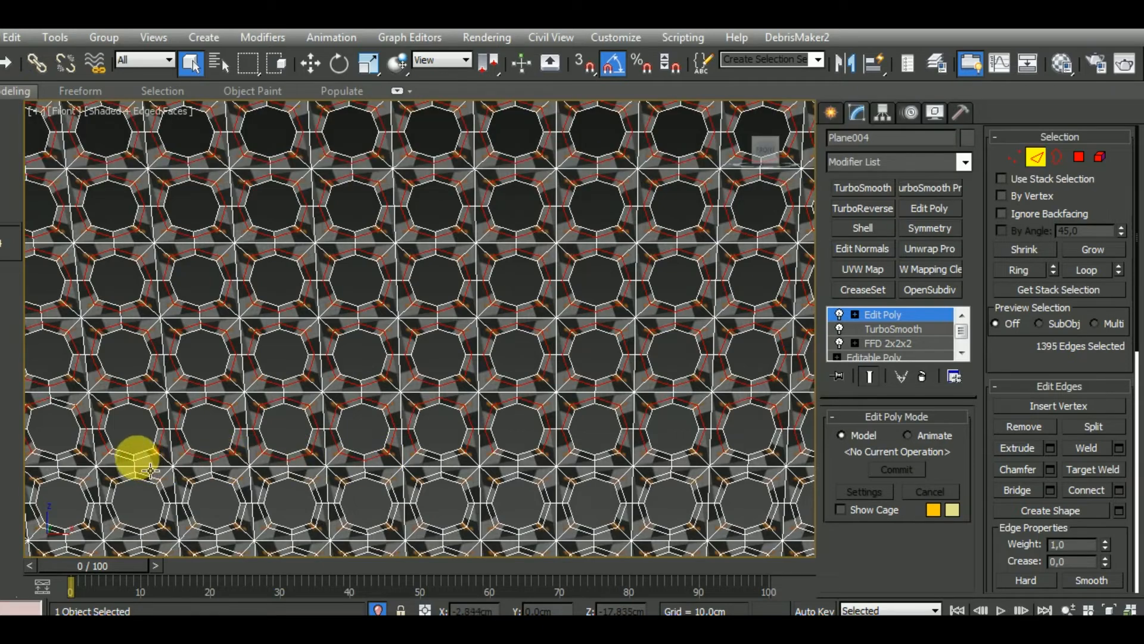
pyautogui.moveTo(21, 91)
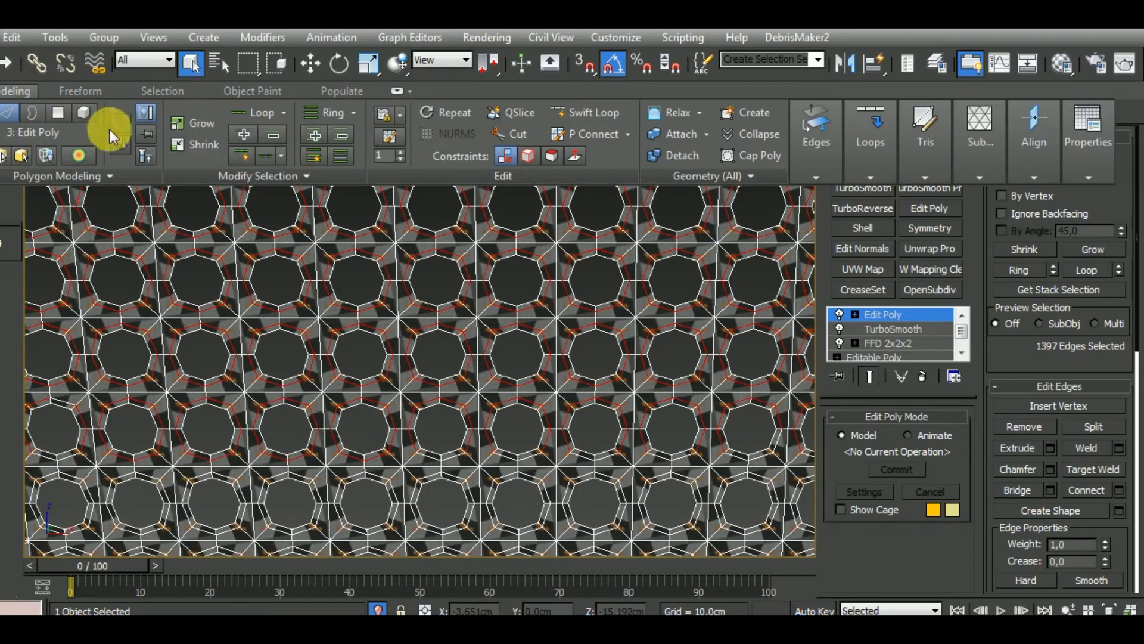
pyautogui.moveTo(236, 173)
pyautogui.click(226, 230)
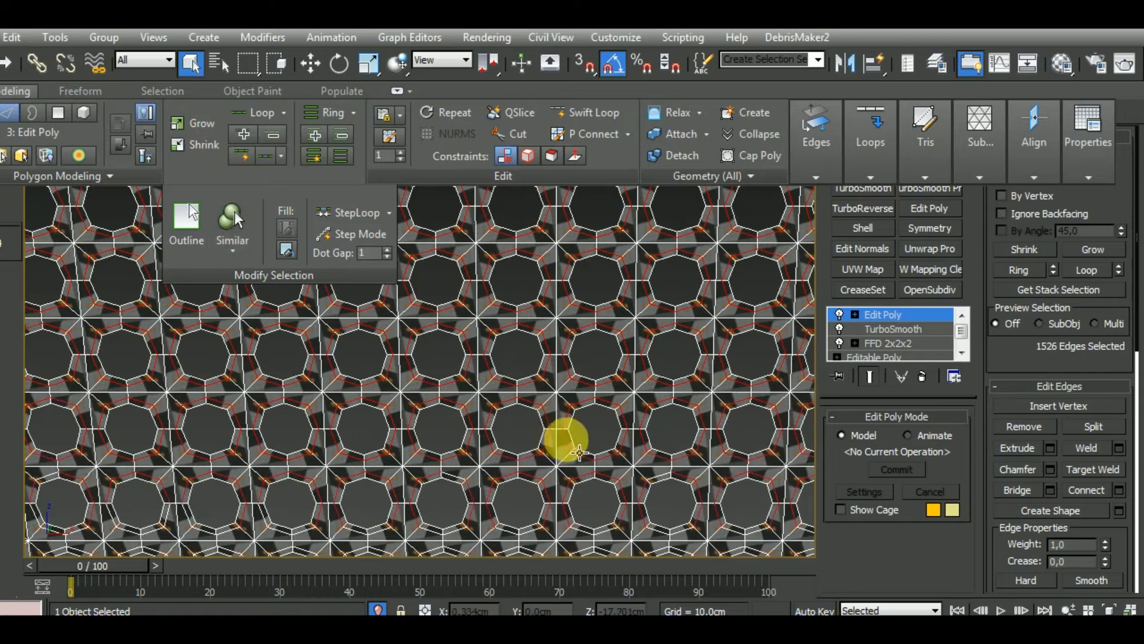
# Add the open middle-loop edges under the centre-right holes of the following row and extend to similar edges
pyautogui.moveTo(577, 449); pyautogui.dragTo(520, 400, button='middle')
pyautogui.keyDown('ctrl'); pyautogui.click(545, 482); pyautogui.keyUp('ctrl')
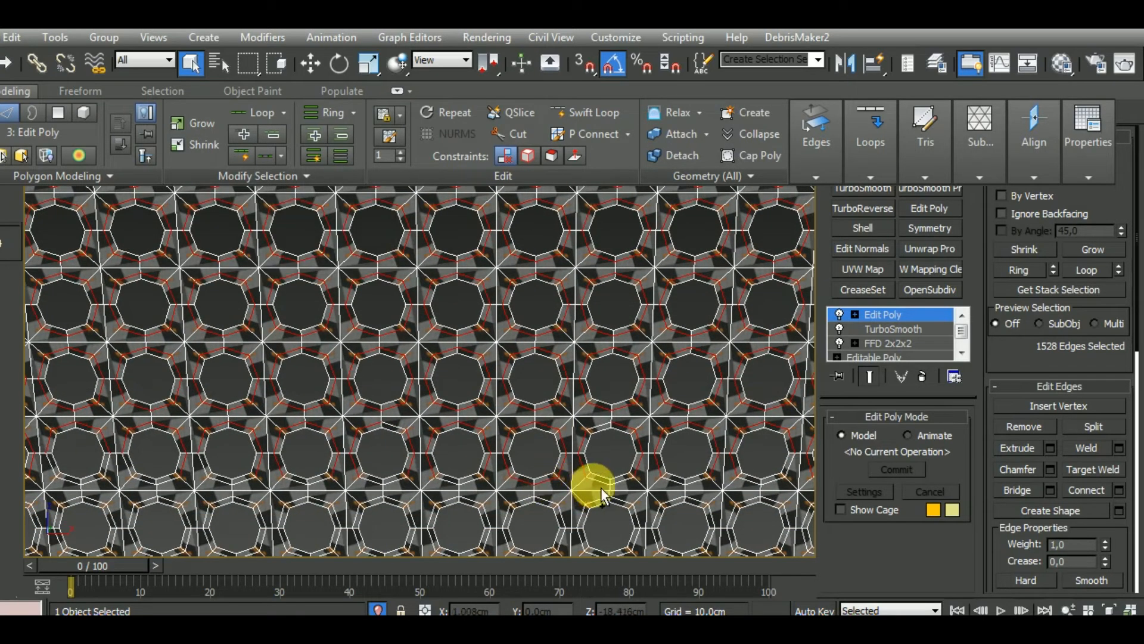
pyautogui.keyDown('ctrl'); pyautogui.click(594, 482); pyautogui.keyUp('ctrl')
pyautogui.keyDown('ctrl'); pyautogui.click(623, 481); pyautogui.keyUp('ctrl')
pyautogui.keyDown('ctrl'); pyautogui.click(674, 483); pyautogui.keyUp('ctrl')
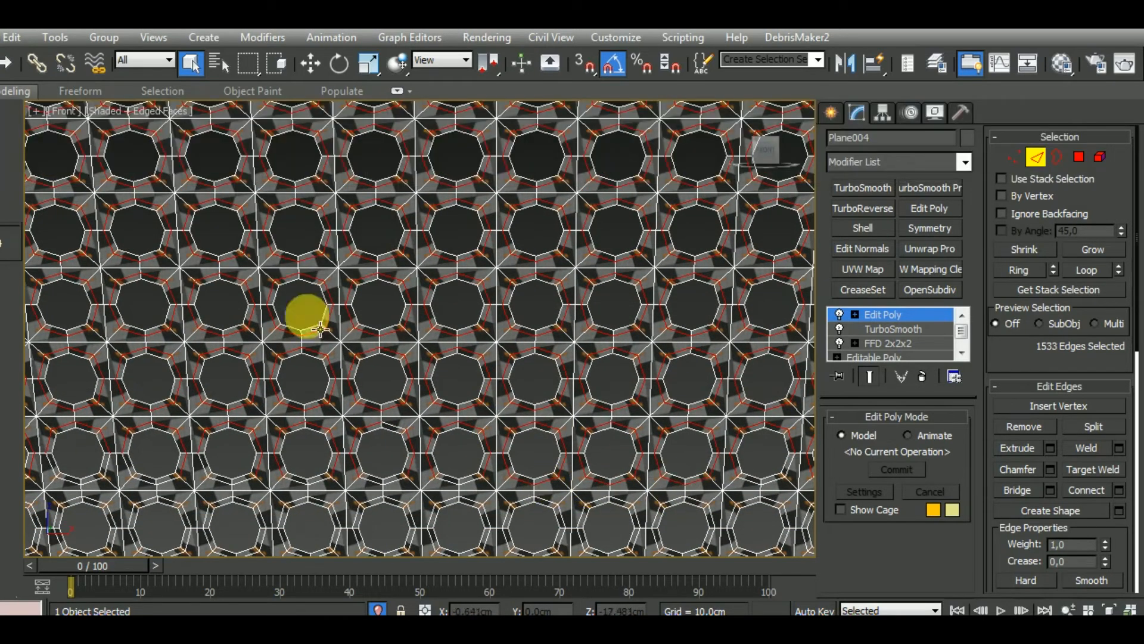
pyautogui.click(20, 91)
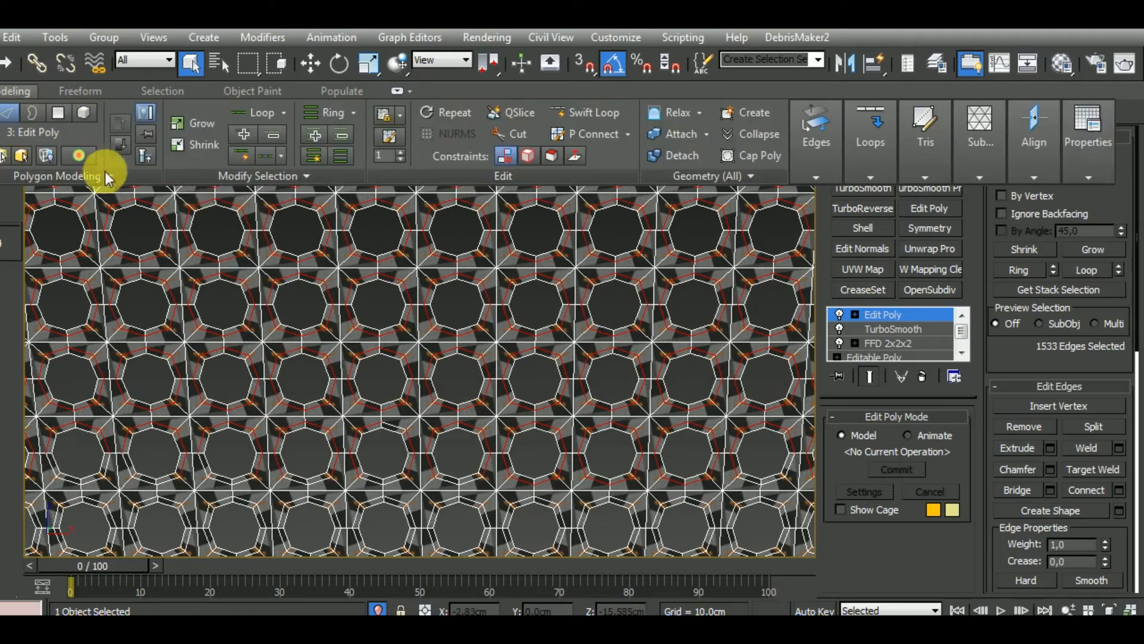
pyautogui.click(210, 175)
pyautogui.click(238, 244)
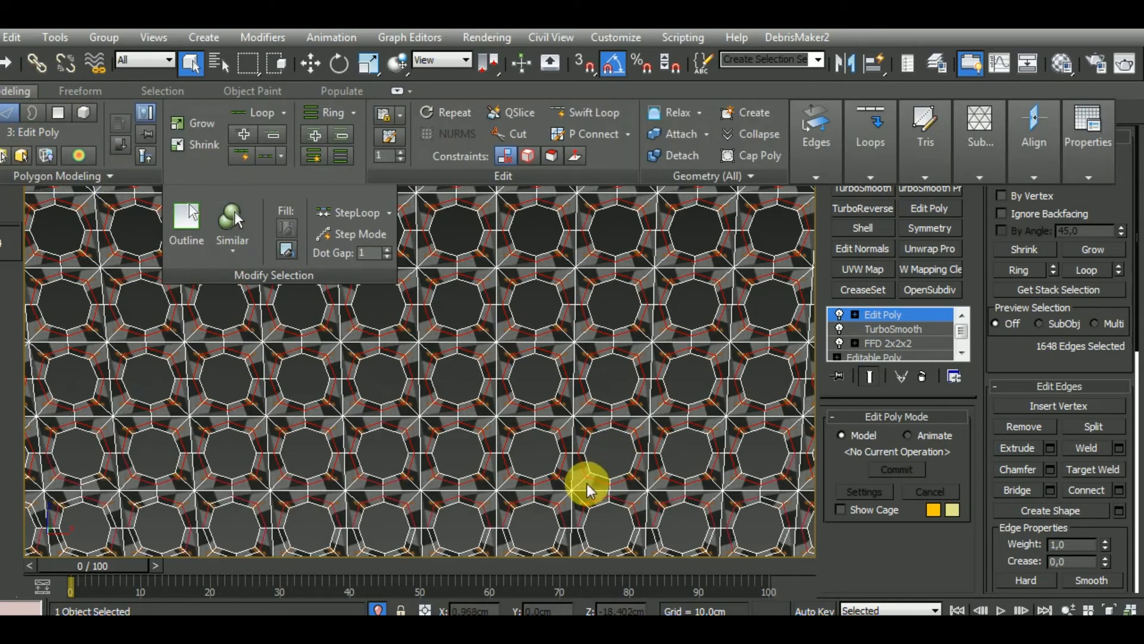
# Complete the middle loops around several holes in the next boundary row, include one hole below it, and select similar edges
pyautogui.moveTo(588, 485); pyautogui.dragTo(524, 417, button='middle')
pyautogui.keyDown('ctrl'); pyautogui.doubleClick(519, 440); pyautogui.keyUp('ctrl')
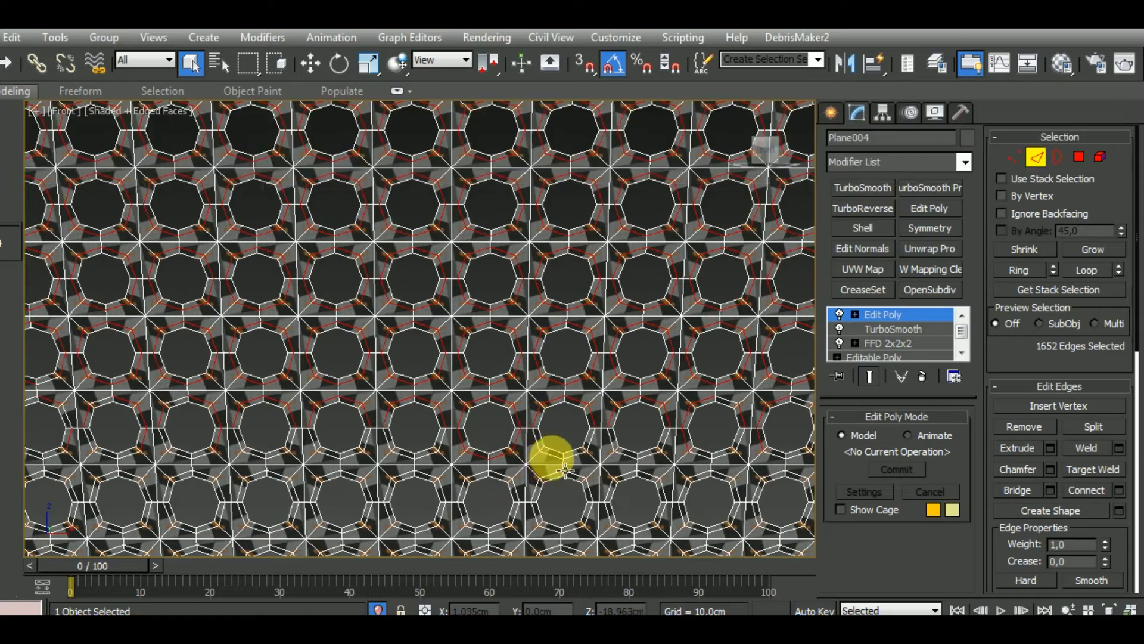
pyautogui.keyDown('ctrl'); pyautogui.doubleClick(552, 457); pyautogui.keyUp('ctrl')
pyautogui.keyDown('ctrl'); pyautogui.doubleClick(562, 486); pyautogui.keyUp('ctrl')
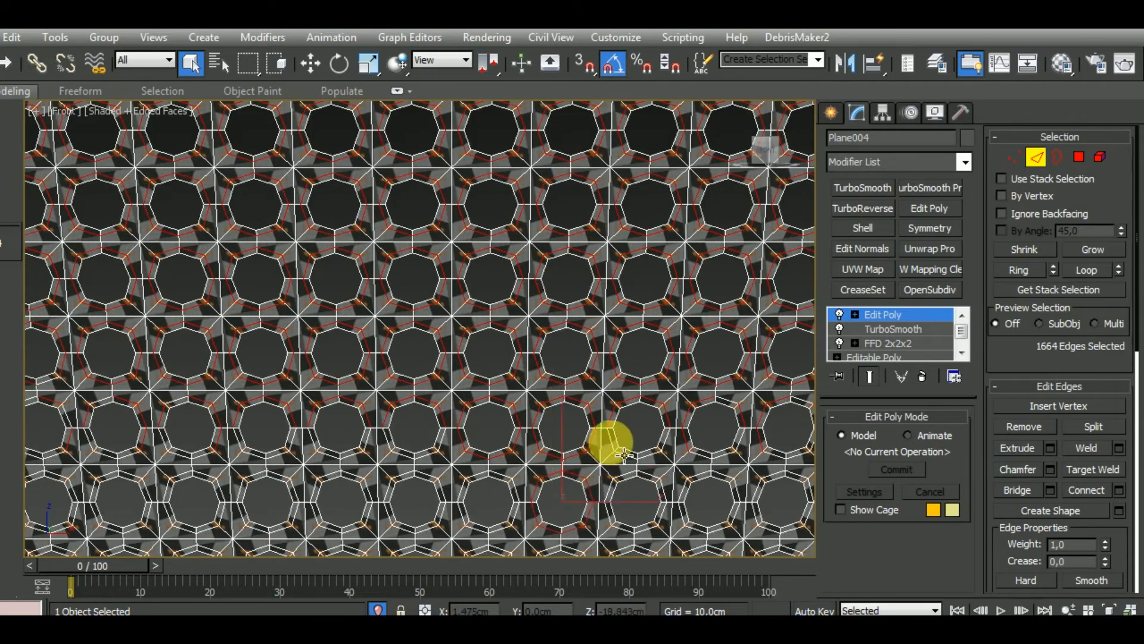
pyautogui.keyDown('ctrl'); pyautogui.doubleClick(429, 457); pyautogui.keyUp('ctrl')
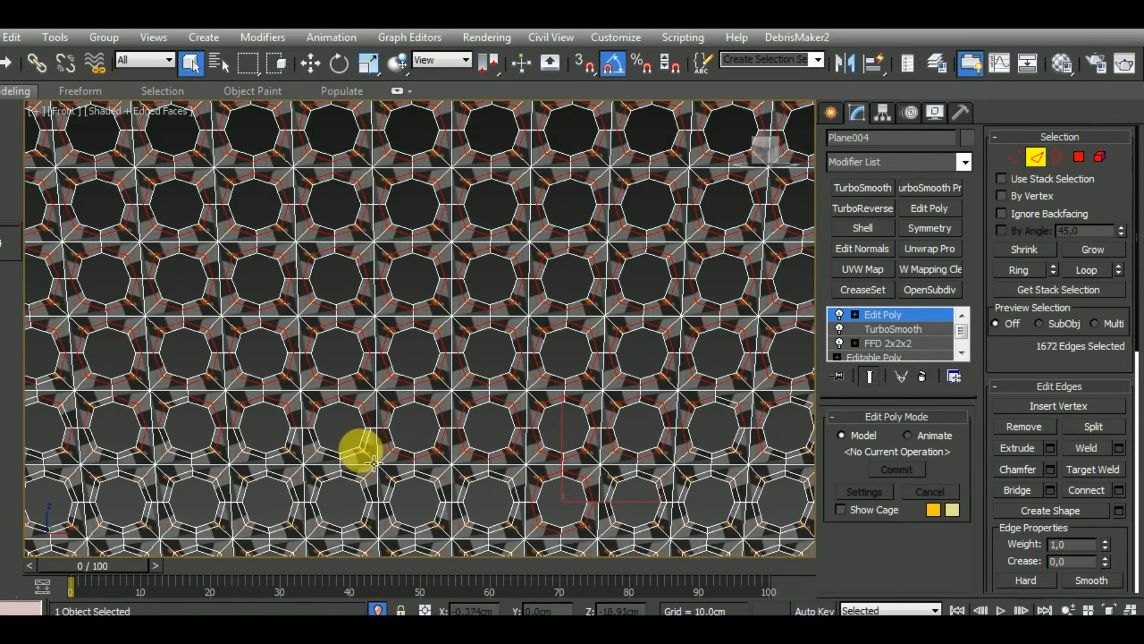
pyautogui.click(13, 91)
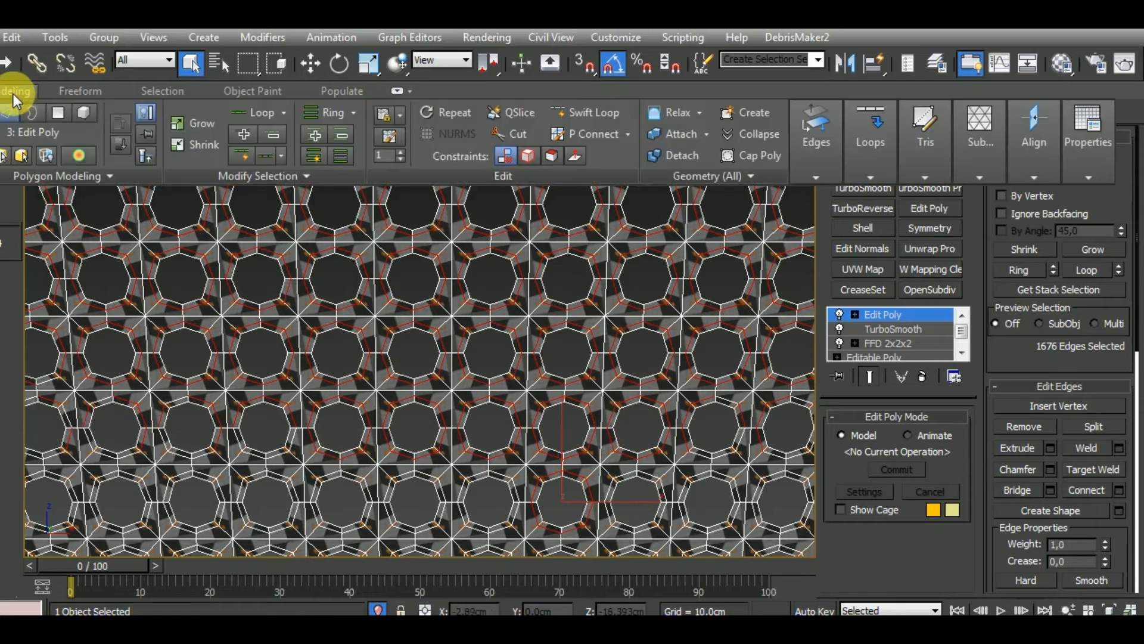
pyautogui.click(230, 174)
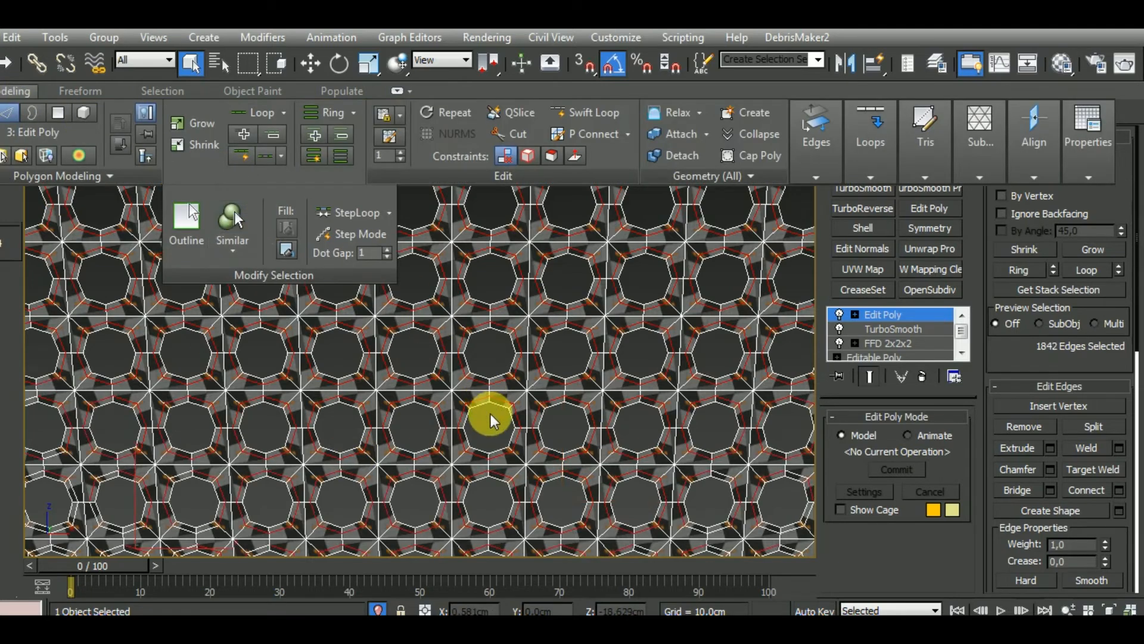
# Add missed middle-loop edges around the boundary holes toward the grille's right side, leaving the hole's inner rim unselected
pyautogui.moveTo(491, 414); pyautogui.dragTo(505, 375, button='middle')
pyautogui.scroll(-2, 504, 375)
pyautogui.moveTo(674, 437); pyautogui.dragTo(584, 358, button='middle')
pyautogui.scroll(2, 626, 384)
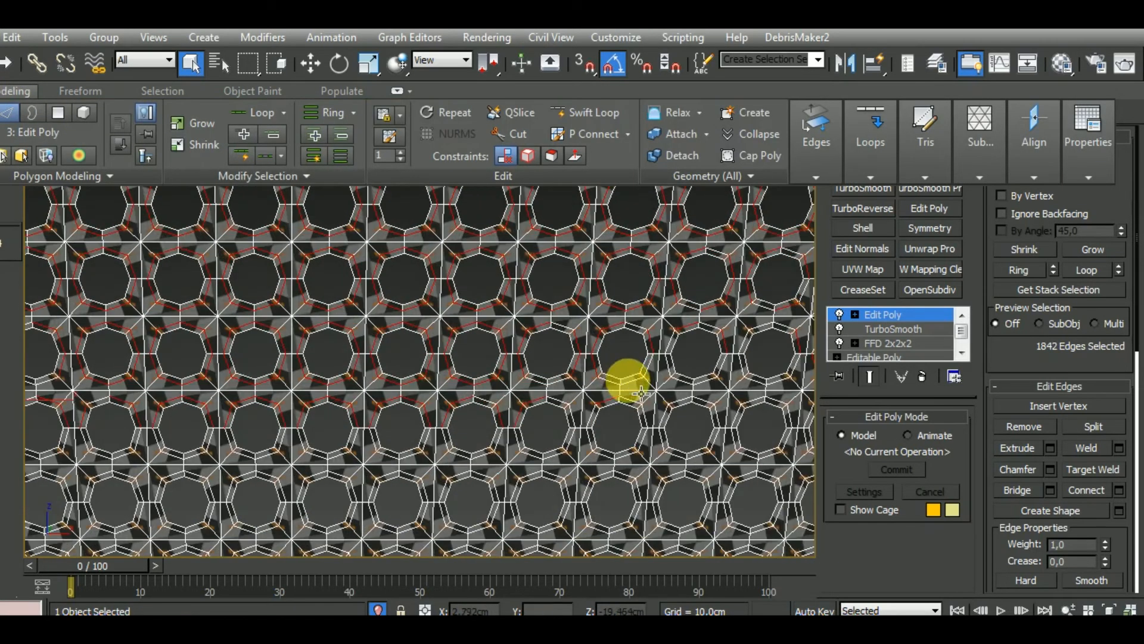
pyautogui.keyDown('ctrl'); pyautogui.click(686, 383); pyautogui.keyUp('ctrl')
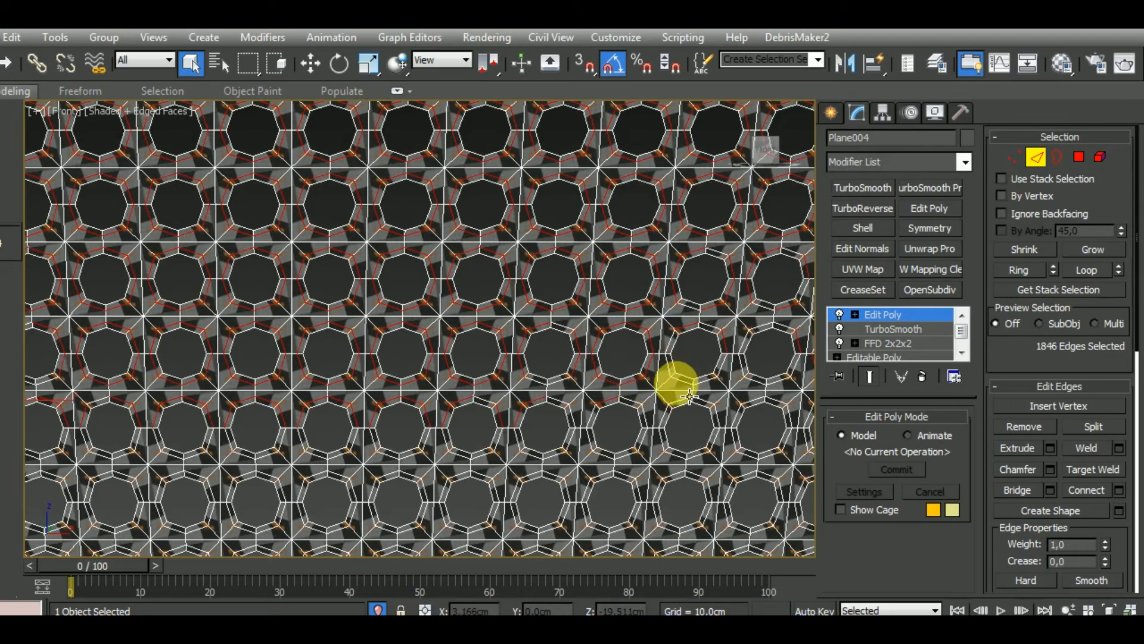
pyautogui.keyDown('alt'); pyautogui.doubleClick(704, 325); pyautogui.keyUp('alt')
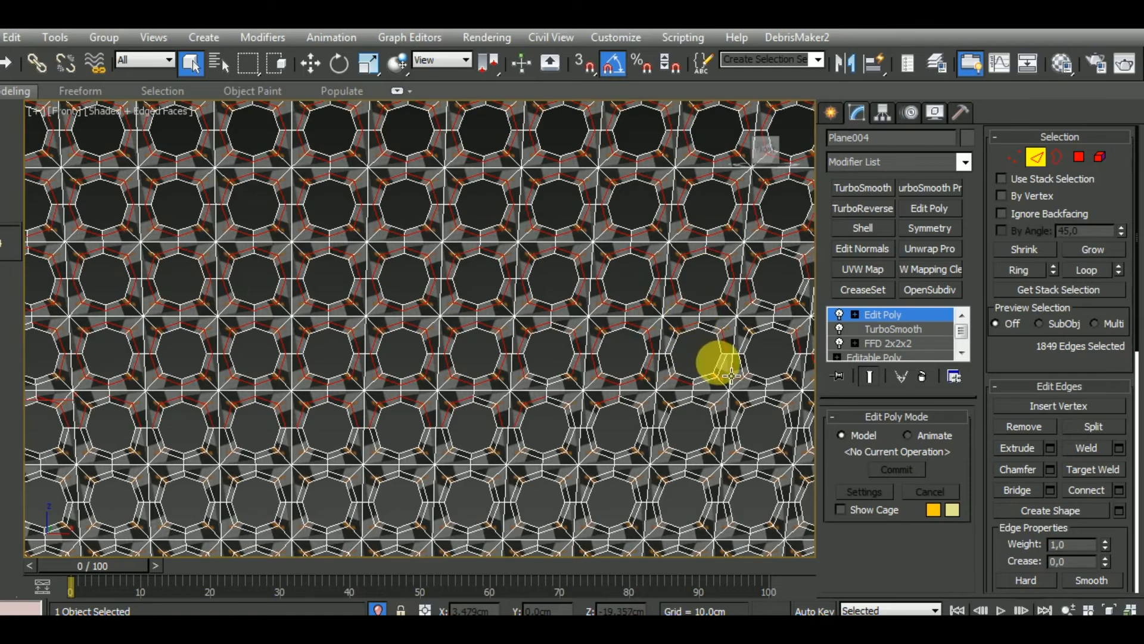
# Add the unselected middle-loop edges around the boundary holes along the grille's slanted right edge and extend to similar edges
pyautogui.keyDown('alt'); pyautogui.moveTo(718, 363); pyautogui.dragTo(475, 375, button='middle'); pyautogui.keyUp('alt')
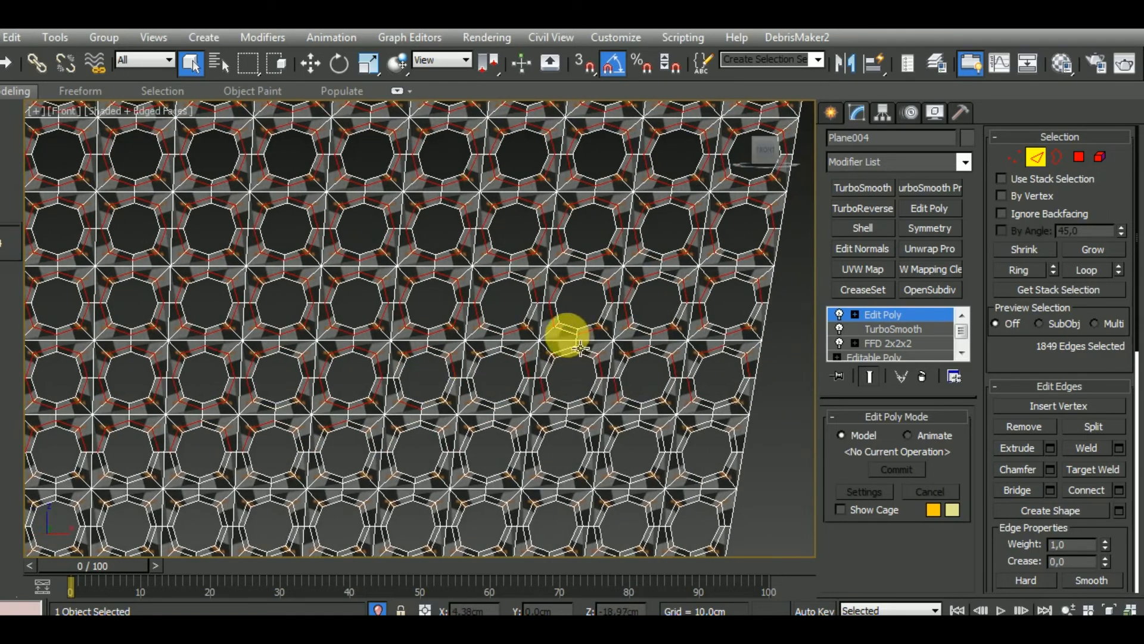
pyautogui.keyDown('ctrl'); pyautogui.doubleClick(660, 344); pyautogui.keyUp('ctrl')
pyautogui.keyDown('ctrl'); pyautogui.click(734, 346); pyautogui.keyUp('ctrl')
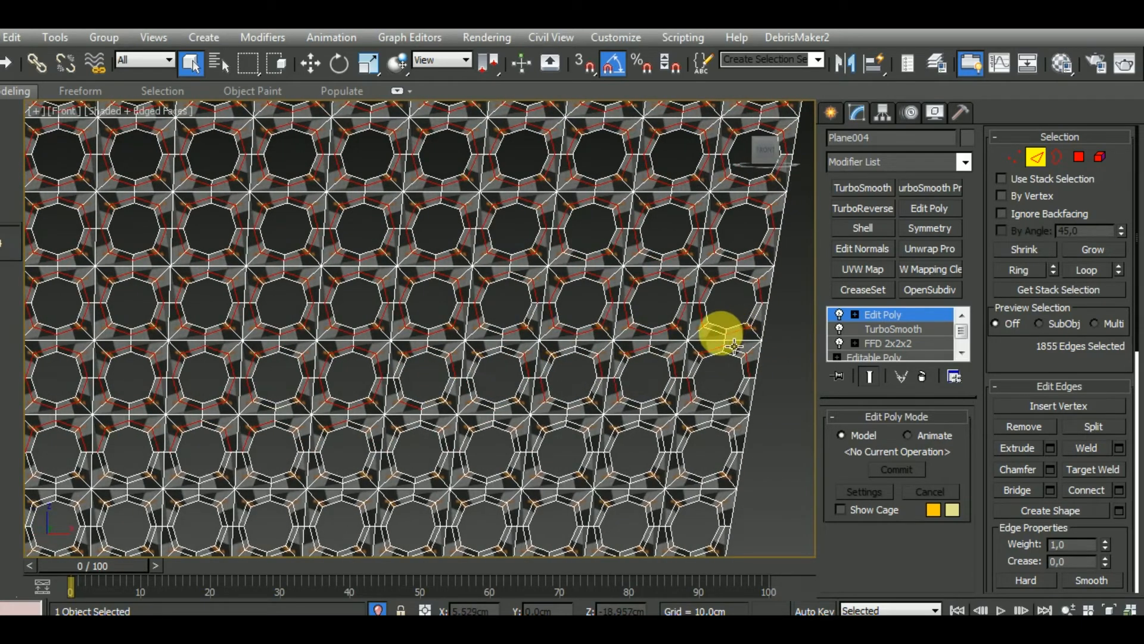
pyautogui.keyDown('ctrl'); pyautogui.click(720, 376); pyautogui.keyUp('ctrl')
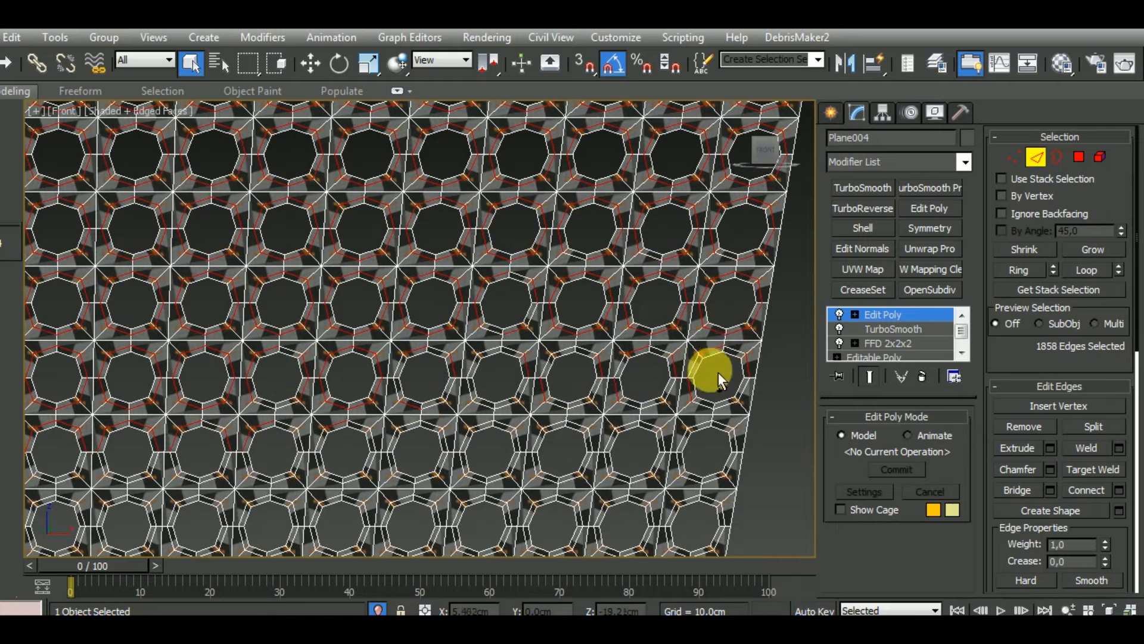
pyautogui.keyDown('ctrl'); pyautogui.click(691, 405); pyautogui.keyUp('ctrl')
pyautogui.keyDown('ctrl'); pyautogui.click(680, 408); pyautogui.keyUp('ctrl')
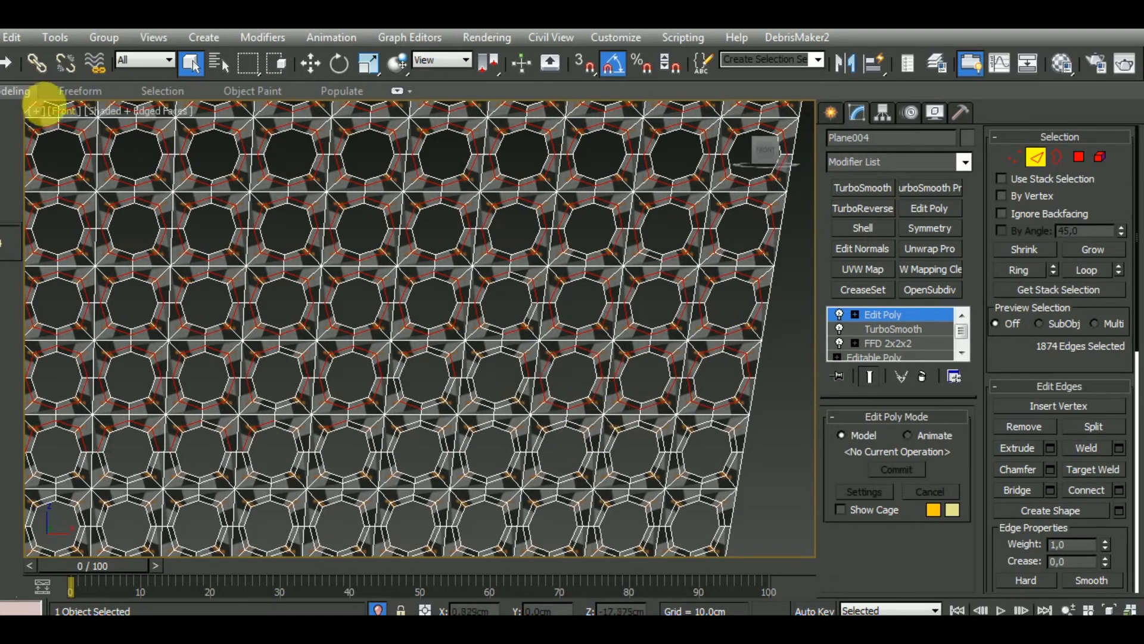
pyautogui.click(14, 91)
pyautogui.click(235, 175)
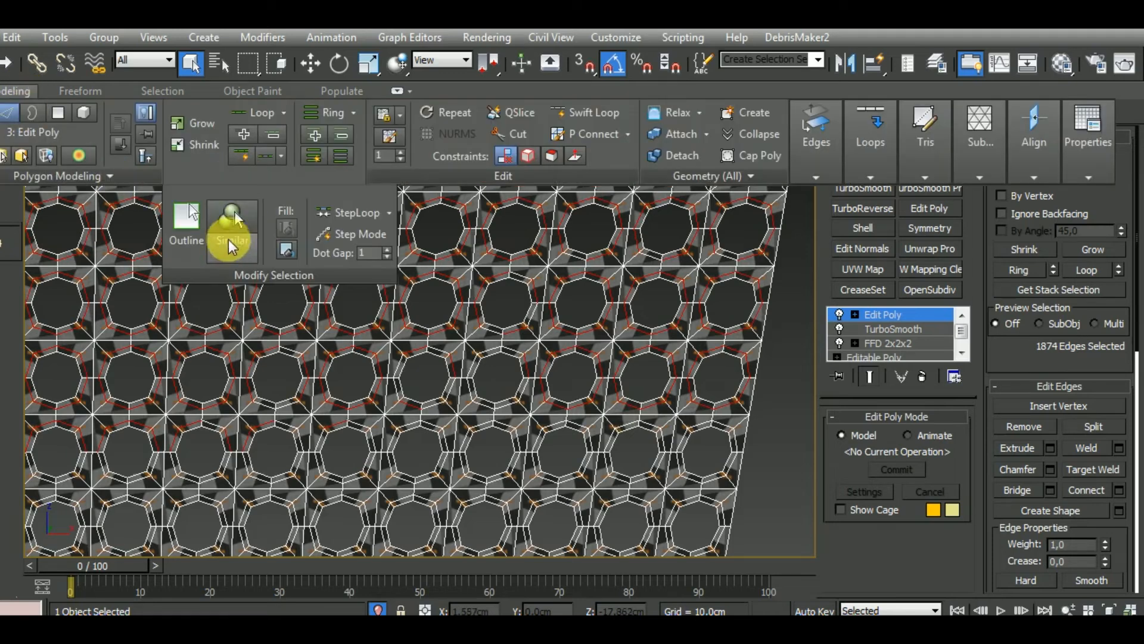
pyautogui.click(229, 223)
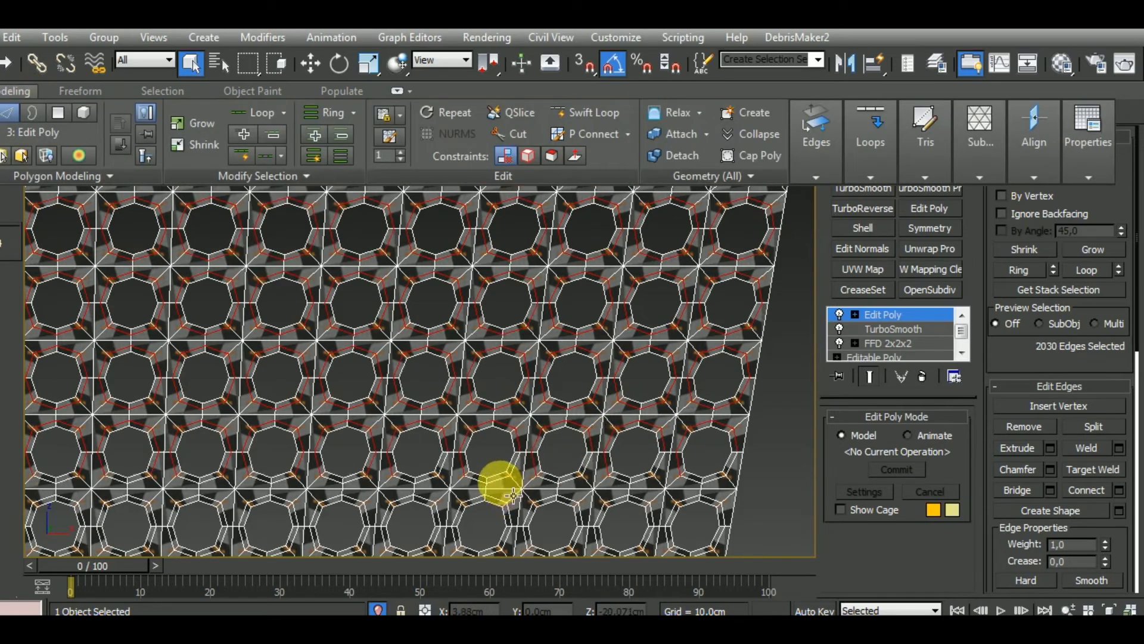
# Add the middle-loop edges beneath the right-hand holes of the next row down and select similar edges
pyautogui.keyDown('ctrl'); pyautogui.doubleClick(502, 482); pyautogui.keyUp('ctrl')
pyautogui.keyDown('ctrl'); pyautogui.doubleClick(549, 481); pyautogui.keyUp('ctrl')
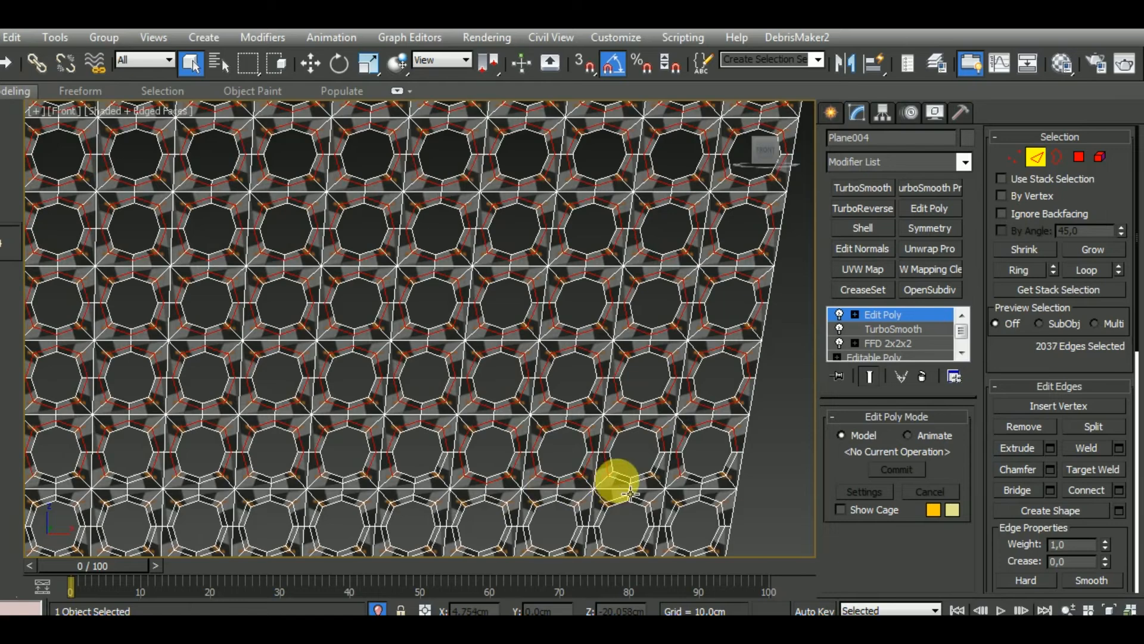
pyautogui.click(27, 90)
pyautogui.moveTo(242, 199)
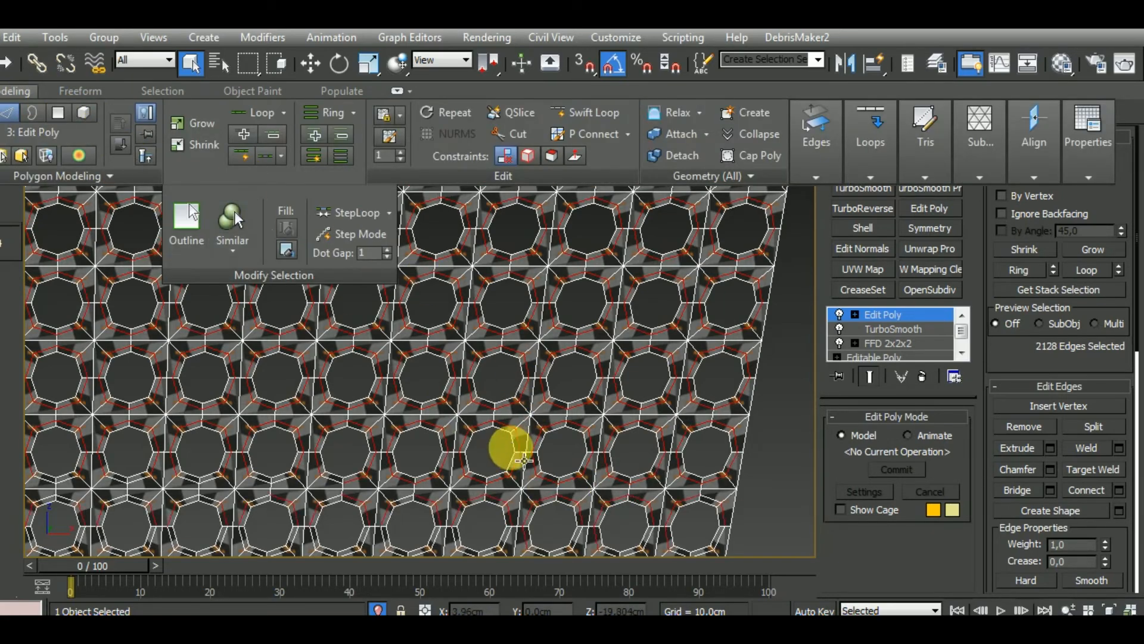
# Add the middle loops around three adjacent holes in the row below, near the grille's right edge, and extend to similar edges
pyautogui.moveTo(511, 469); pyautogui.dragTo(581, 325, button='middle')
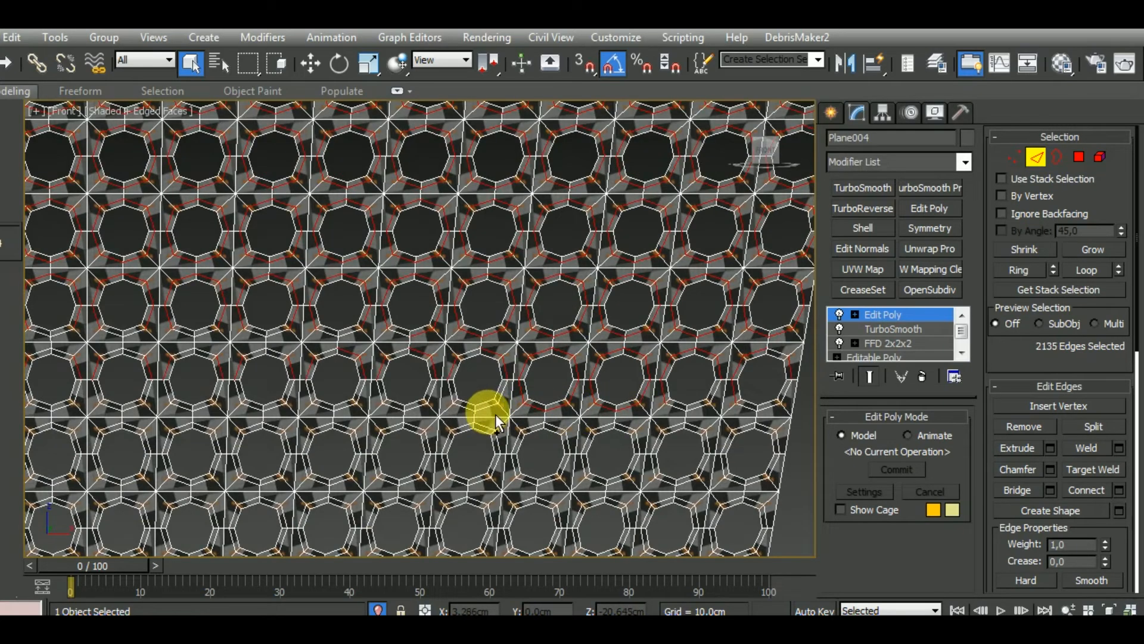
pyautogui.click(25, 94)
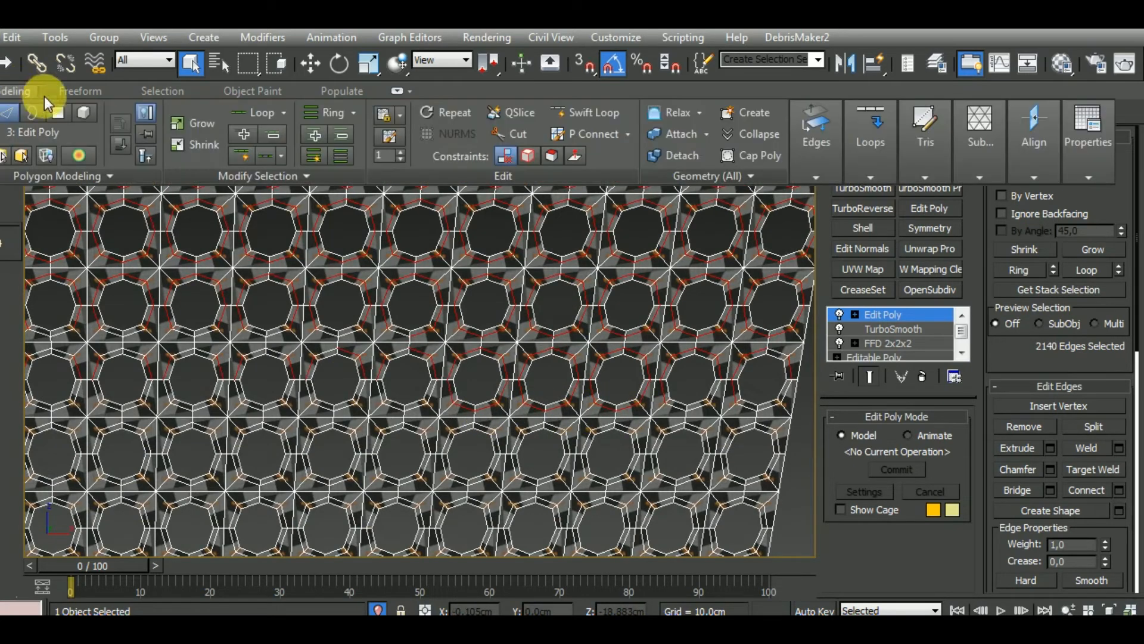
pyautogui.click(241, 177)
pyautogui.click(238, 220)
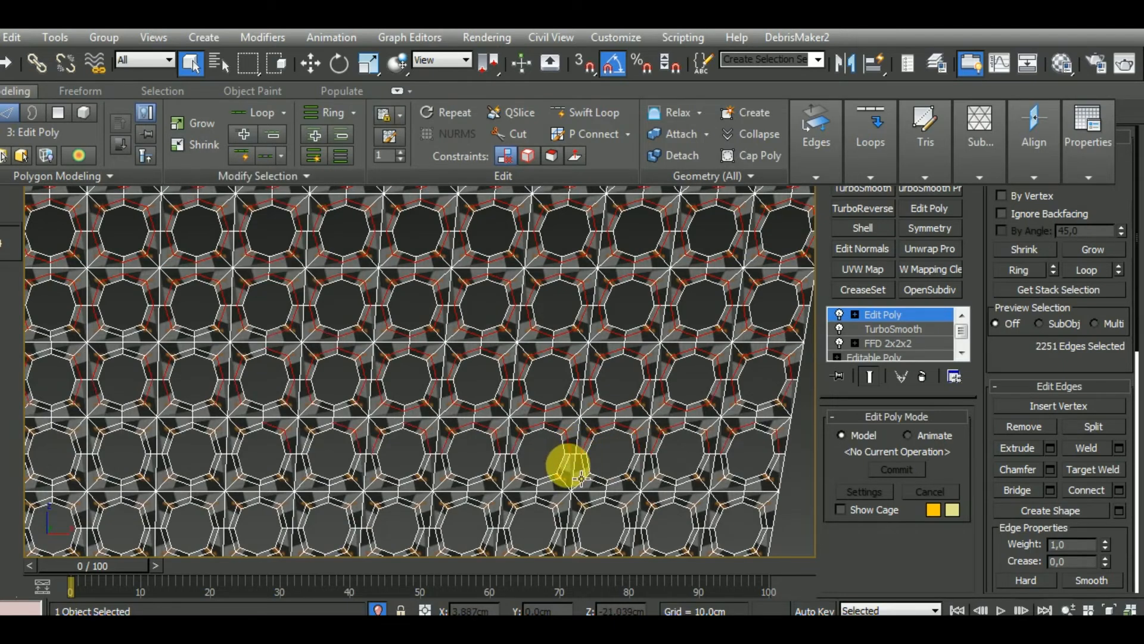
# Add the remaining middle loops around holes by the slanted right edge and between the left-hand rows, and select similar edges
pyautogui.keyDown('ctrl'); pyautogui.doubleClick(568, 465); pyautogui.keyUp('ctrl')
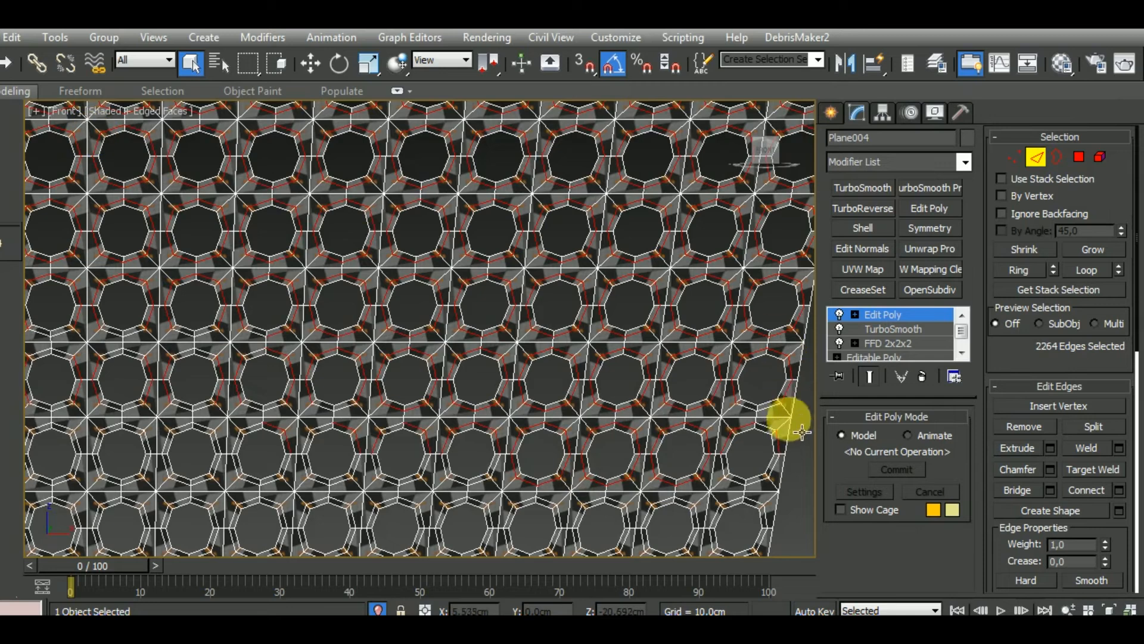
pyautogui.keyDown('ctrl'); pyautogui.click(781, 420); pyautogui.keyUp('ctrl')
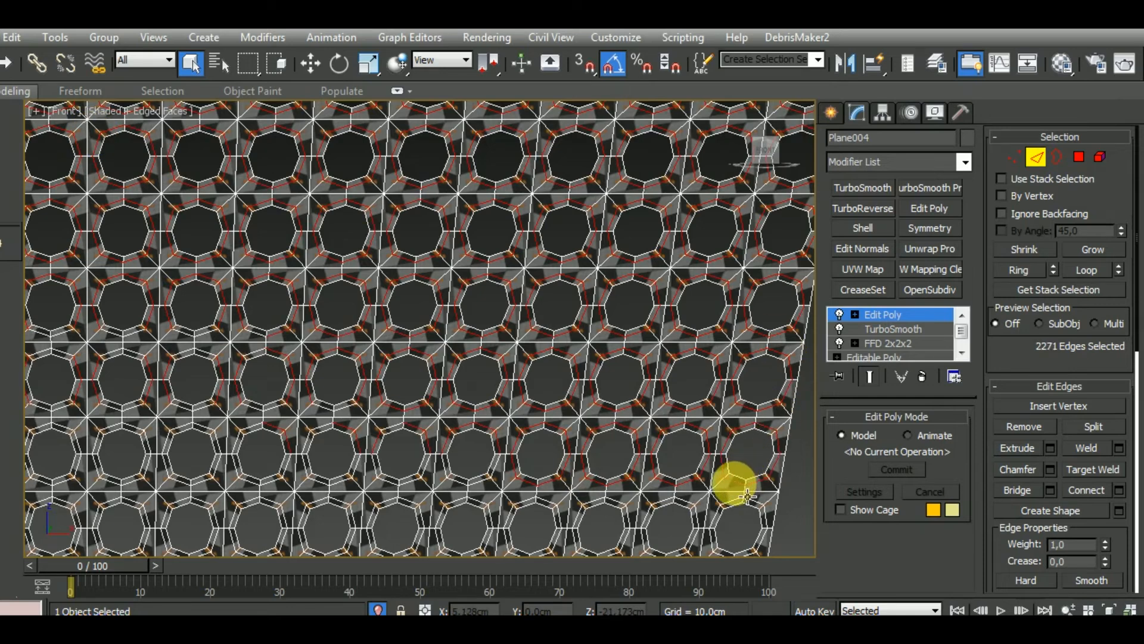
pyautogui.keyDown('ctrl'); pyautogui.click(218, 349); pyautogui.keyUp('ctrl')
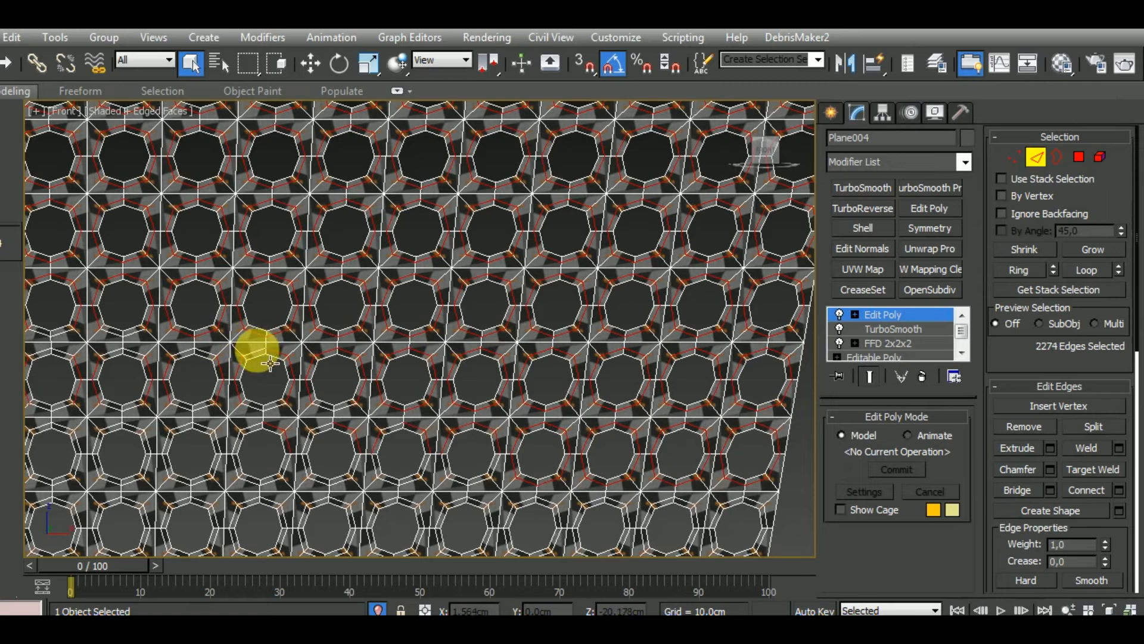
pyautogui.keyDown('ctrl'); pyautogui.click(257, 351); pyautogui.keyUp('ctrl')
pyautogui.click(18, 90)
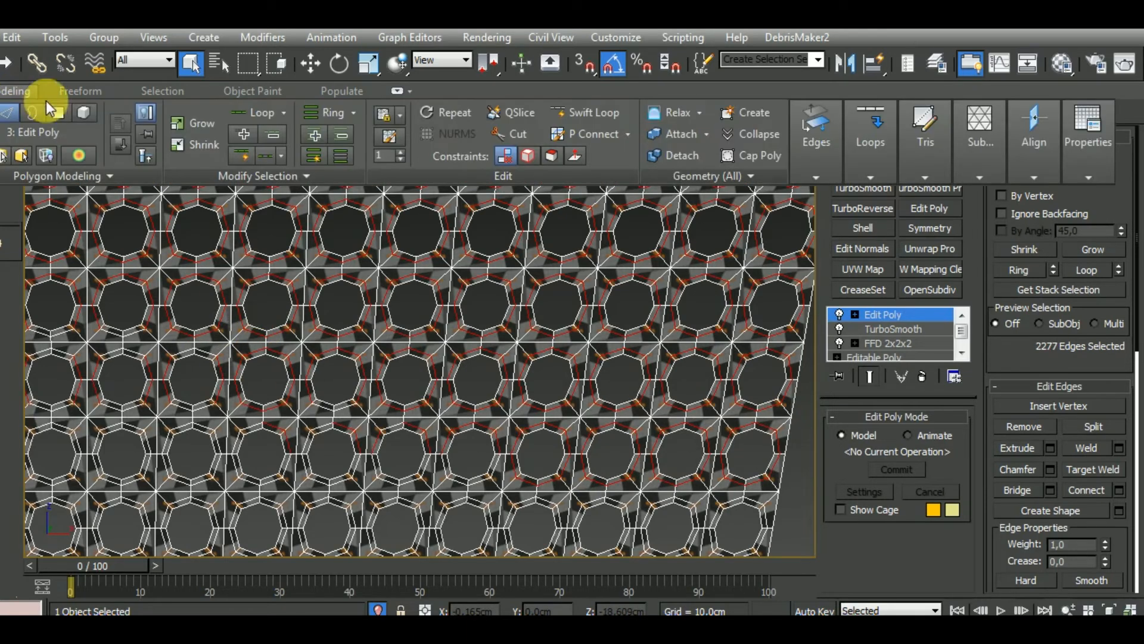
pyautogui.click(209, 176)
pyautogui.click(232, 215)
# Extend the middle-loop selection to similar edges around the holes farther left in the lower rows
pyautogui.moveTo(238, 450); pyautogui.dragTo(434, 440, button='middle')
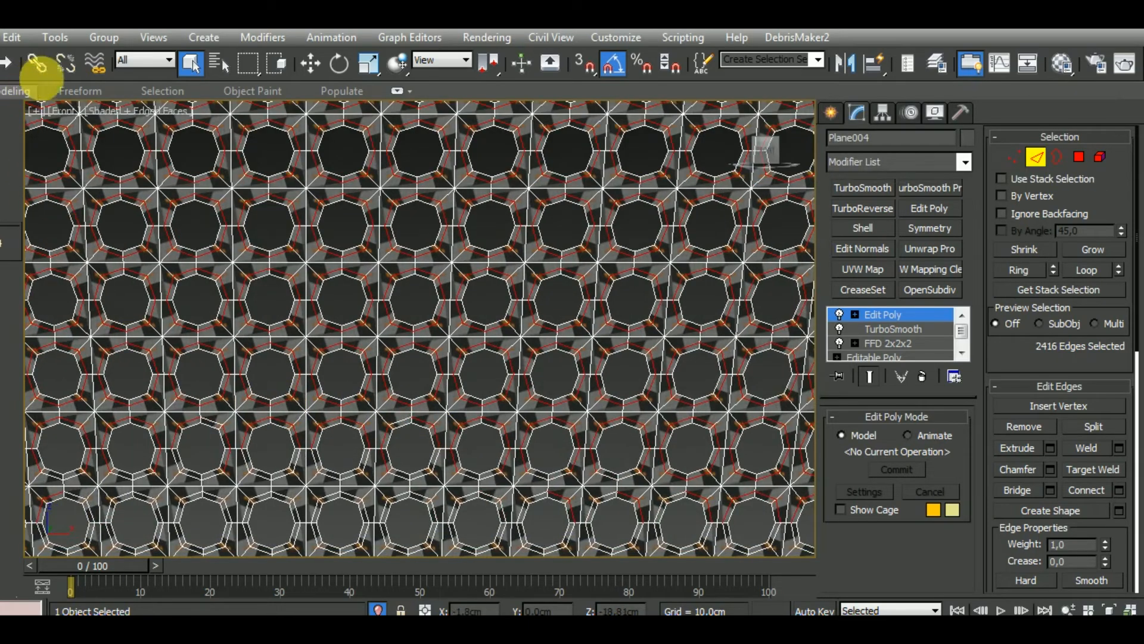
pyautogui.moveTo(83, 106)
pyautogui.click(238, 178)
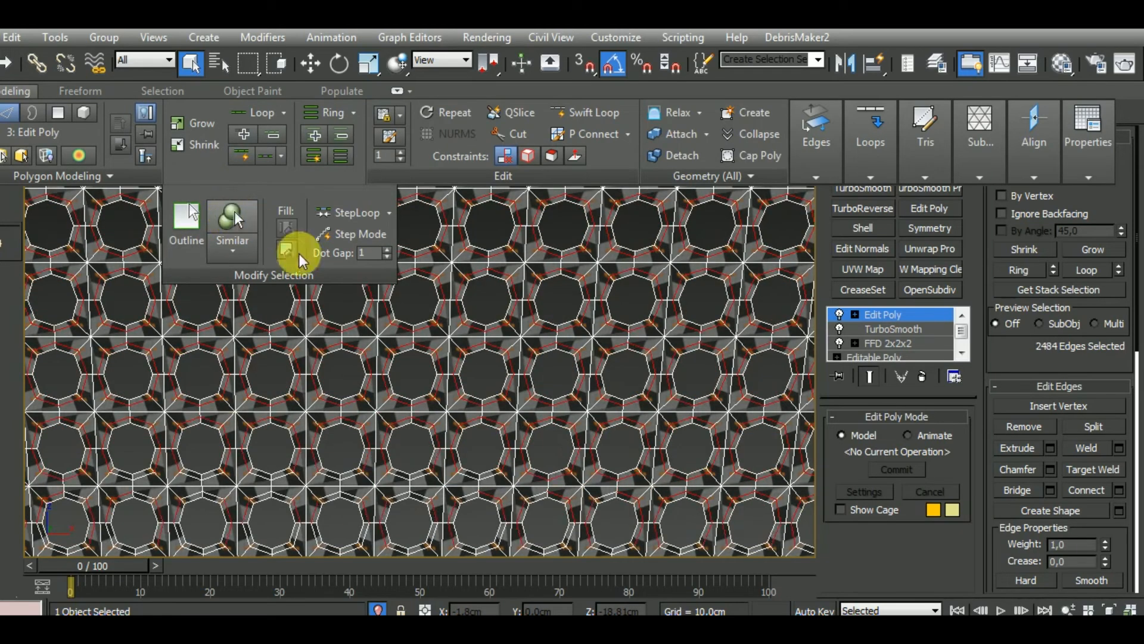
pyautogui.click(297, 488)
pyautogui.doubleClick(297, 489)
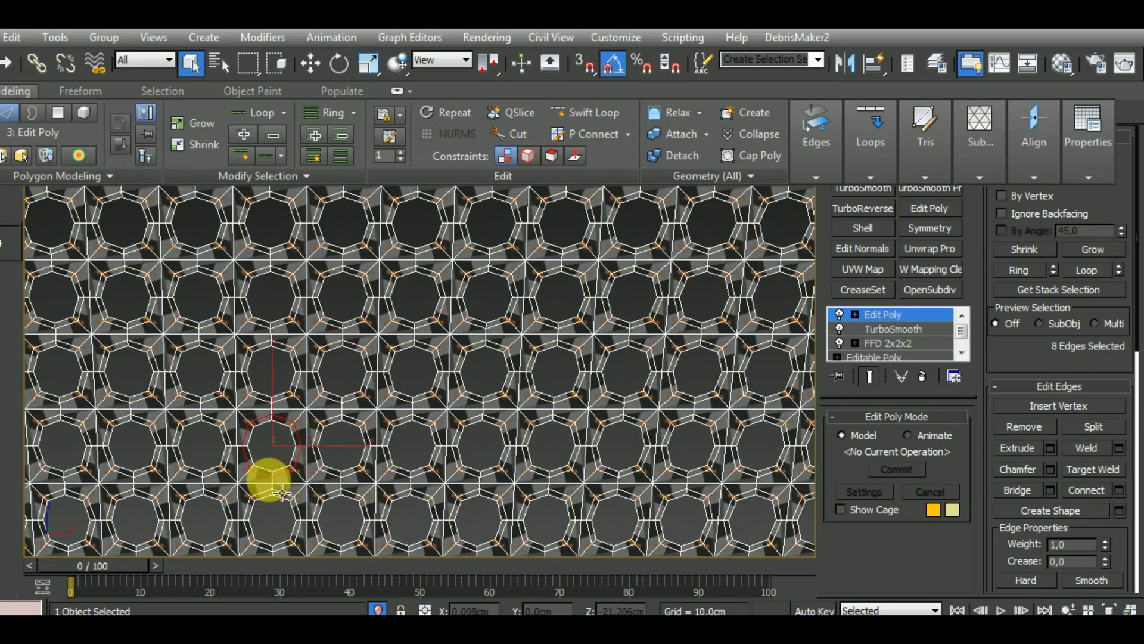
pyautogui.hotkey('ctrl', 'z')
pyautogui.hotkey('ctrl', 'z')
# Add the missed middle-loop edges beneath four neighbouring holes in the row below and extend the selection to similar edges
pyautogui.keyDown('ctrl'); pyautogui.doubleClick(265, 479); pyautogui.keyUp('ctrl')
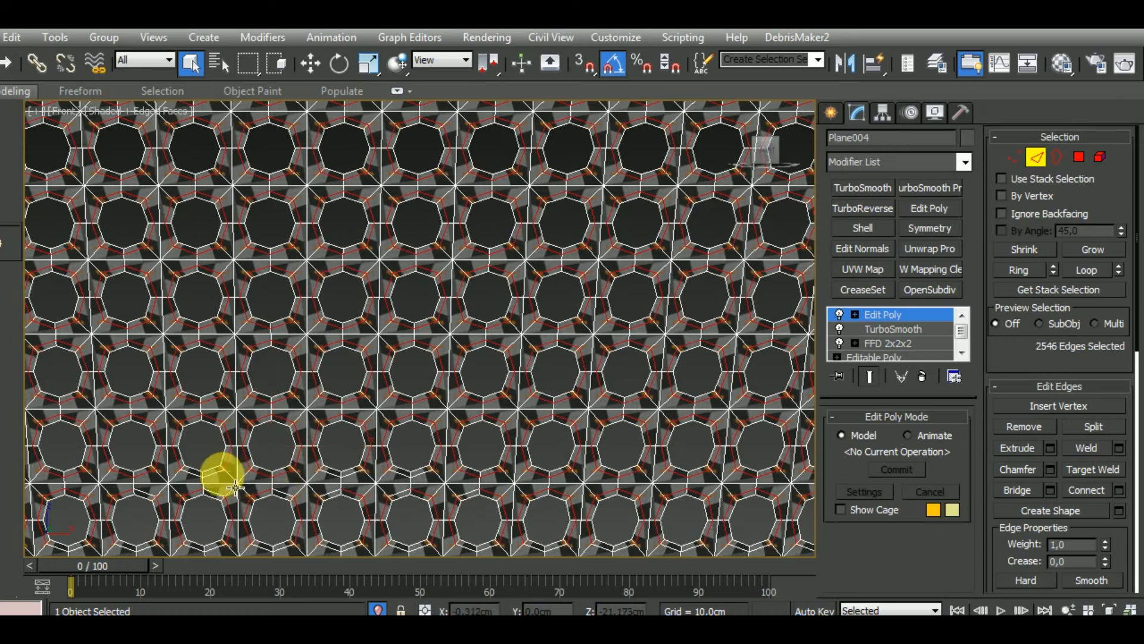
pyautogui.keyDown('ctrl'); pyautogui.click(228, 487); pyautogui.keyUp('ctrl')
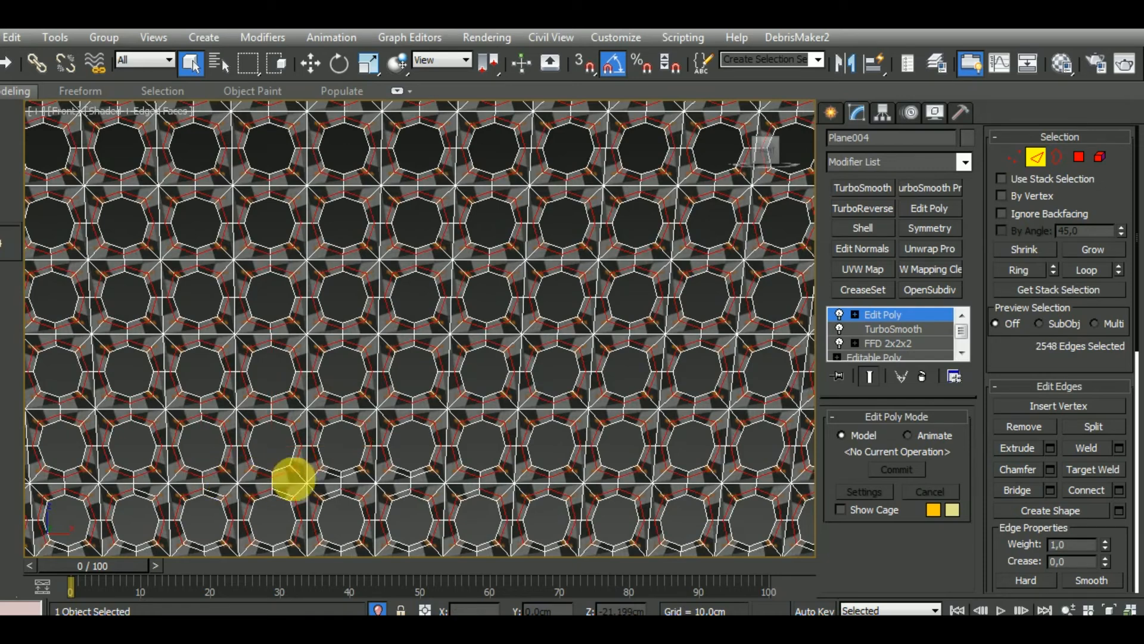
pyautogui.keyDown('ctrl'); pyautogui.doubleClick(330, 476); pyautogui.keyUp('ctrl')
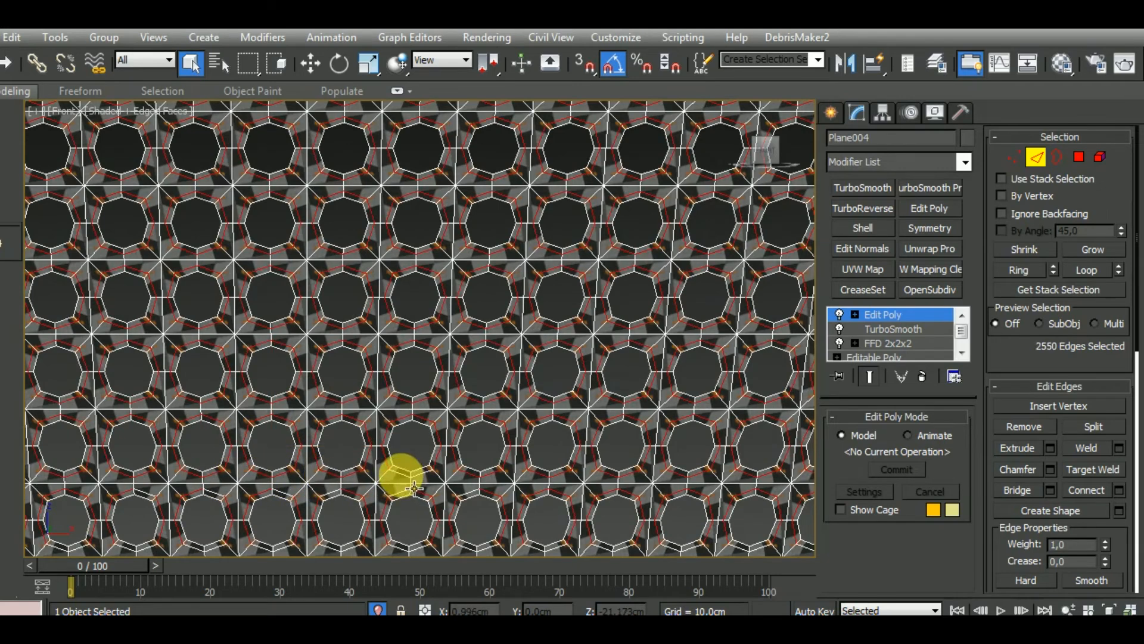
pyautogui.keyDown('ctrl'); pyautogui.doubleClick(401, 476); pyautogui.keyUp('ctrl')
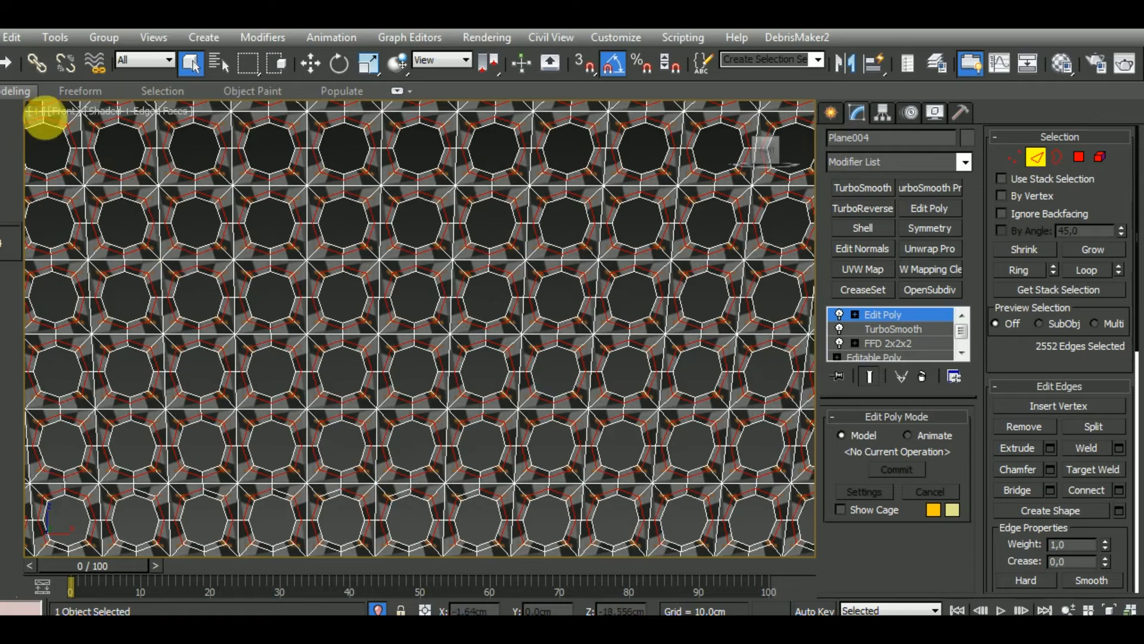
pyautogui.click(23, 98)
pyautogui.click(227, 174)
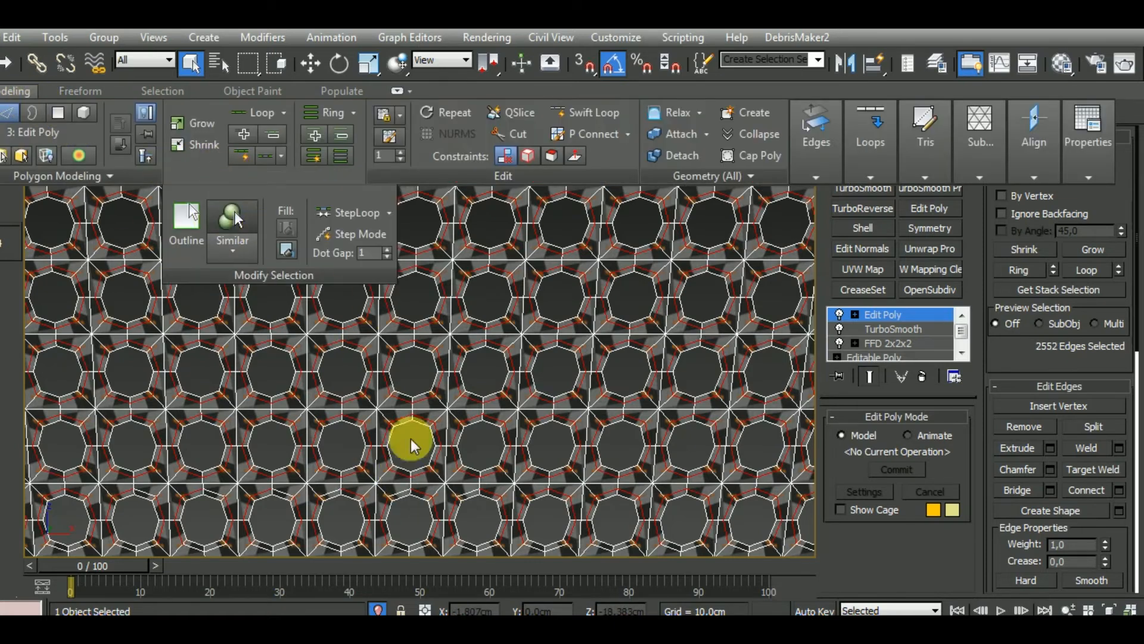
# Add the middle loops around neighbouring holes in the next two rows down and select similar edges
pyautogui.moveTo(413, 467); pyautogui.dragTo(408, 383, button='middle')
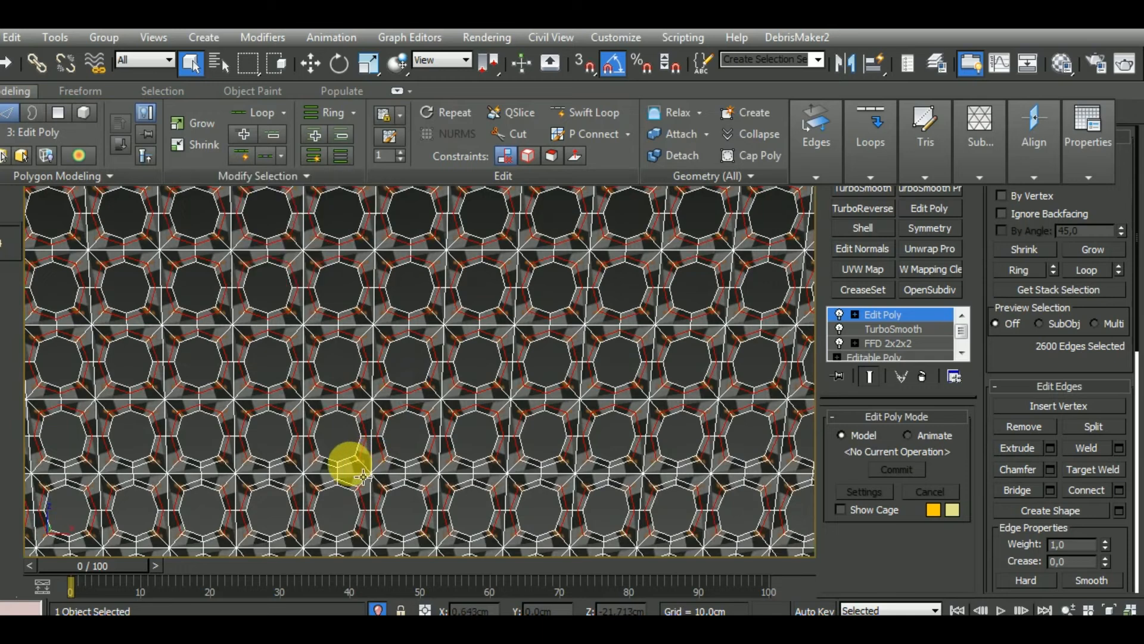
pyautogui.keyDown('ctrl'); pyautogui.click(404, 477); pyautogui.keyUp('ctrl')
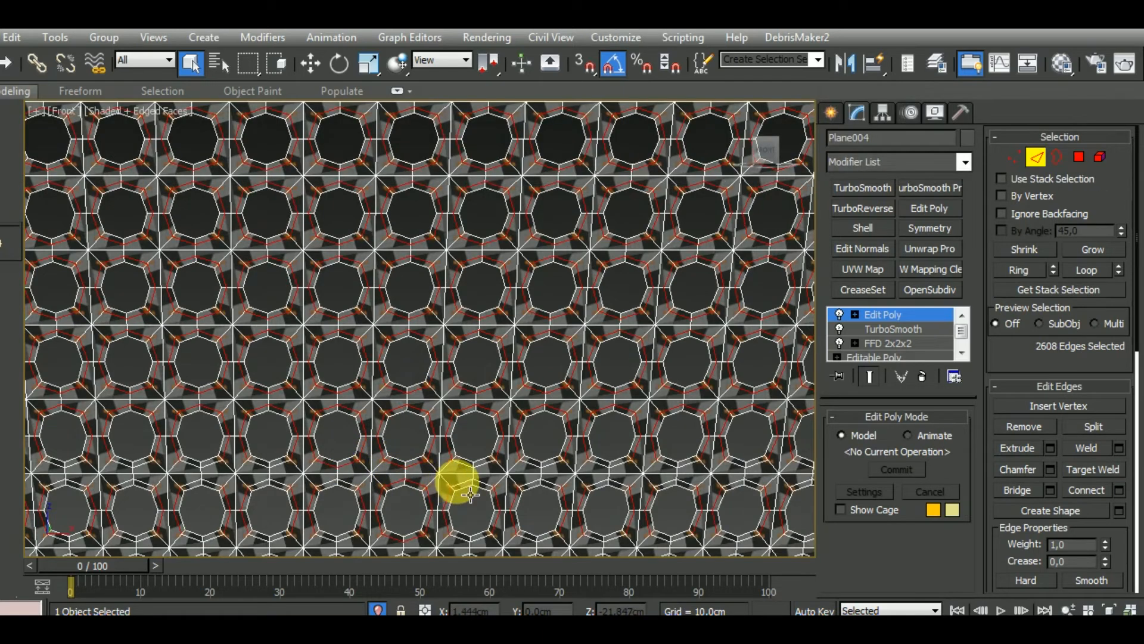
pyautogui.keyDown('ctrl'); pyautogui.doubleClick(457, 482); pyautogui.keyUp('ctrl')
pyautogui.click(13, 91)
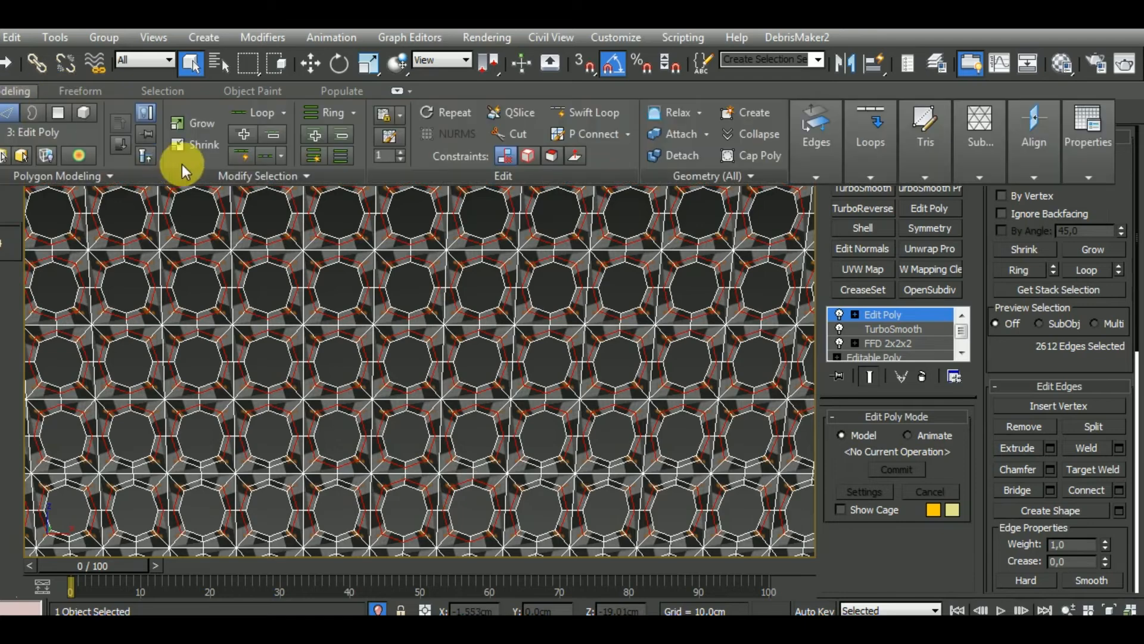
pyautogui.click(221, 175)
pyautogui.click(230, 218)
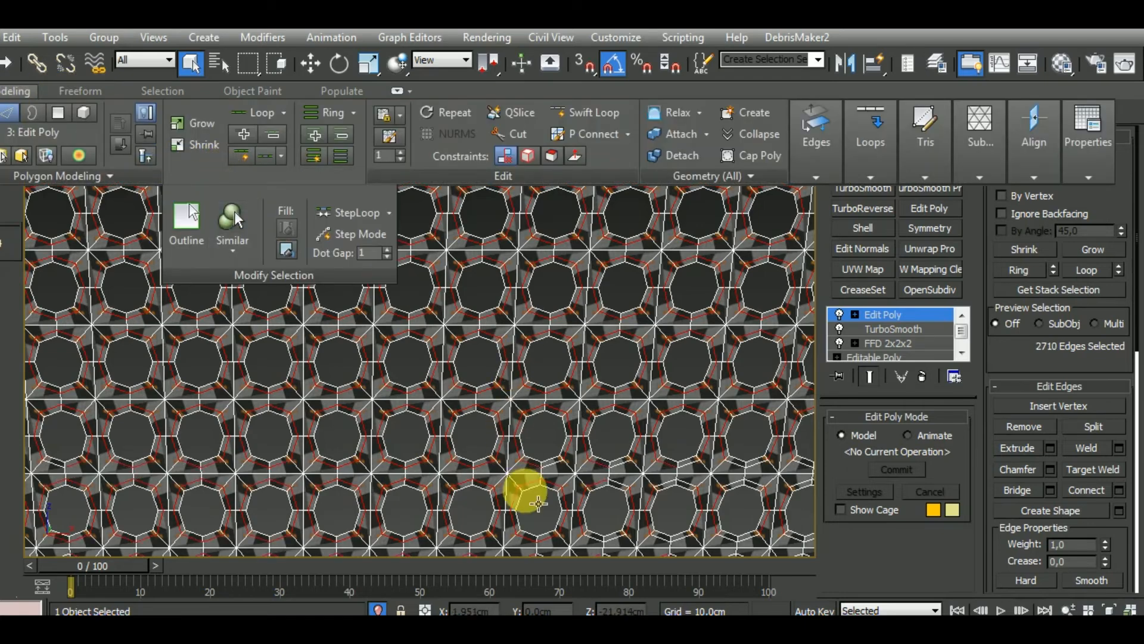
# Add the middle loops around the next unselected holes toward the grille's right side and extend to similar edges
pyautogui.moveTo(518, 475); pyautogui.dragTo(515, 428, button='middle')
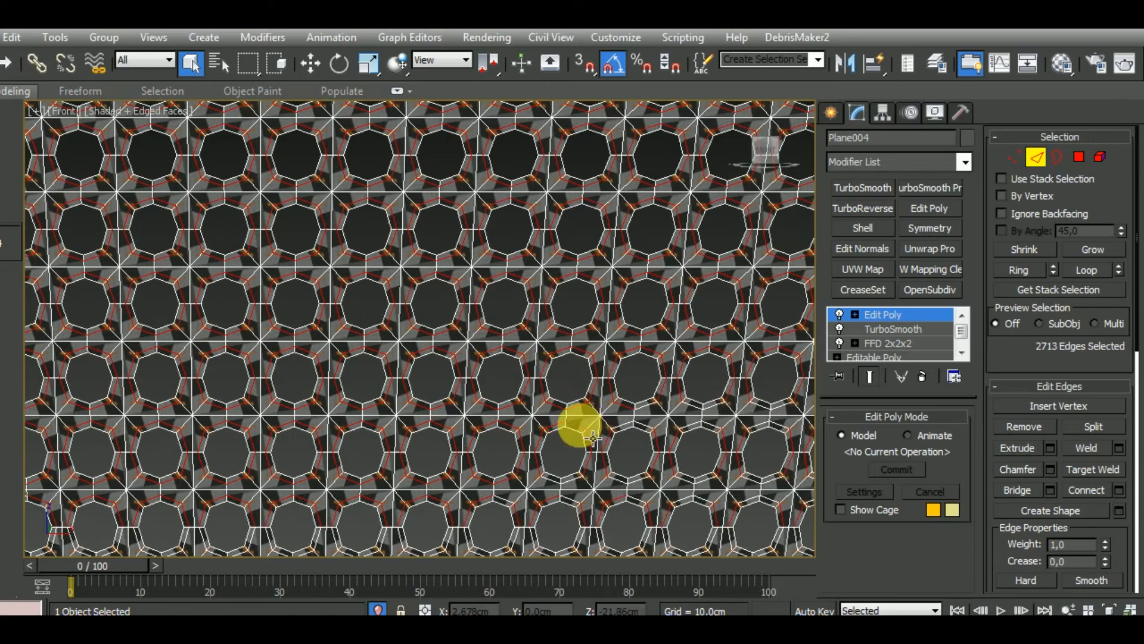
pyautogui.keyDown('ctrl'); pyautogui.click(635, 439); pyautogui.keyUp('ctrl')
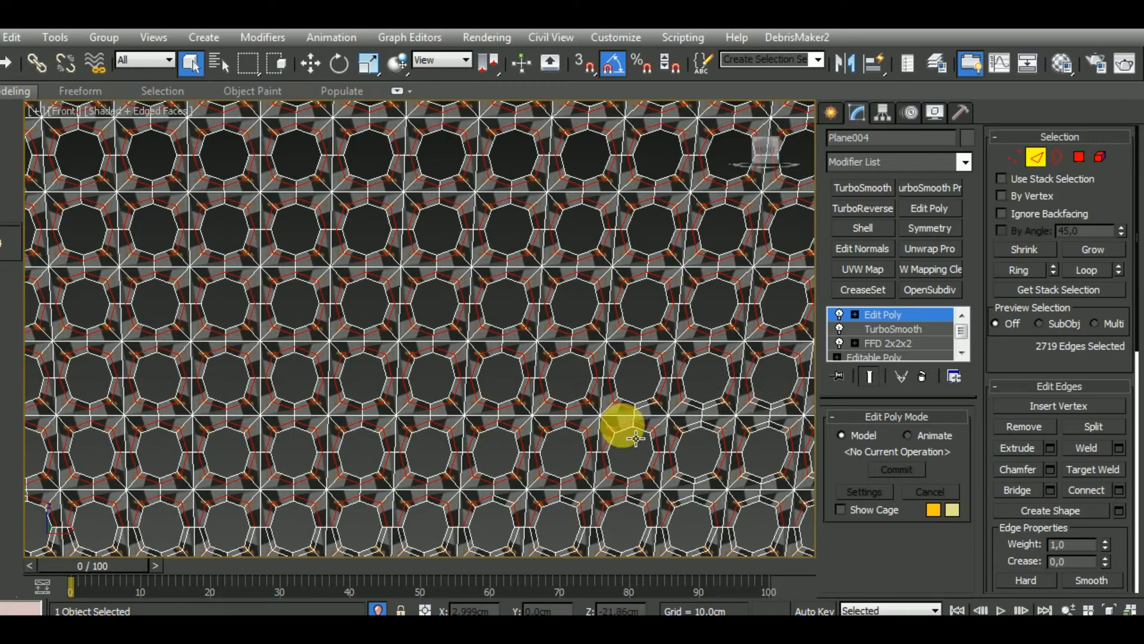
pyautogui.click(20, 95)
pyautogui.click(229, 175)
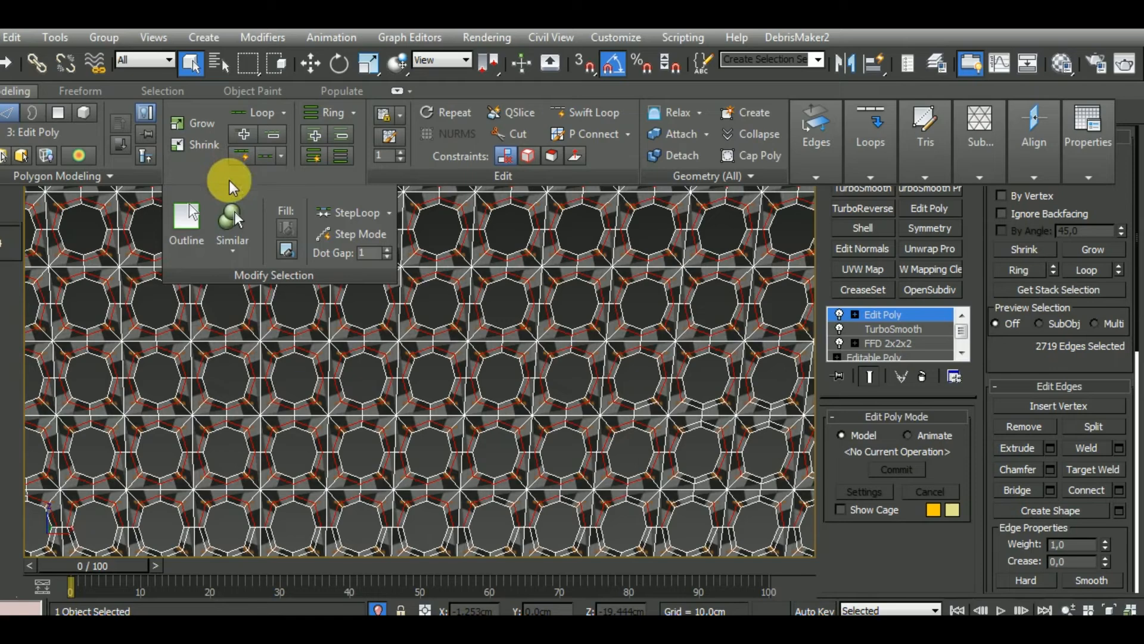
pyautogui.click(233, 217)
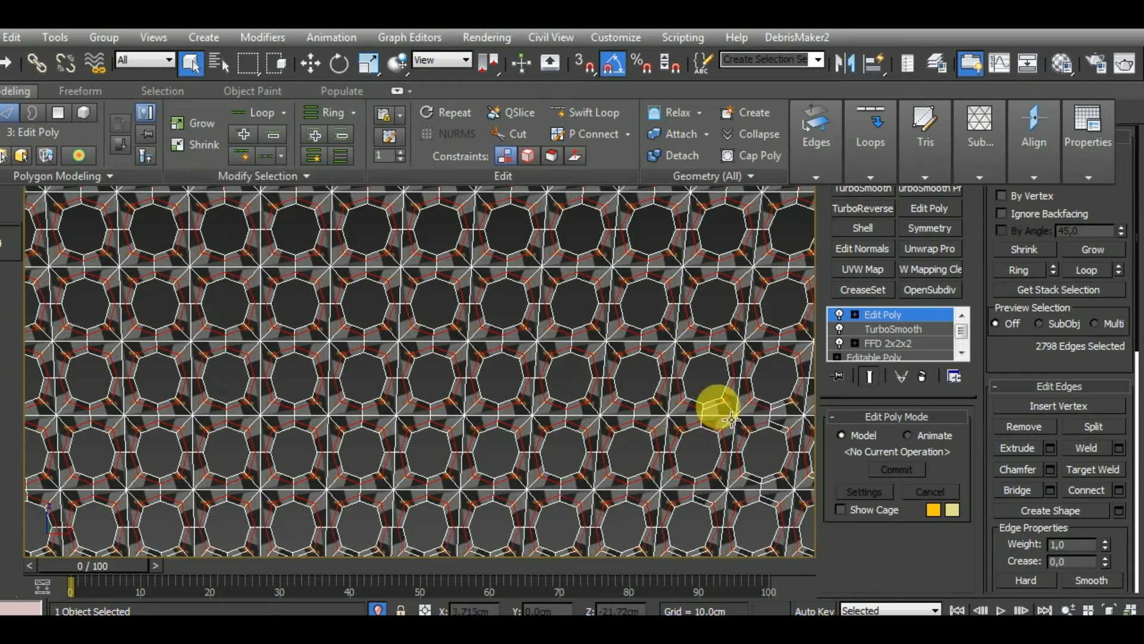
# Add the missed middle-loop edges around the last holes before the slanted right edge in two lower rows and select similar edges
pyautogui.keyDown('ctrl'); pyautogui.click(718, 409); pyautogui.keyUp('ctrl')
pyautogui.moveTo(721, 441); pyautogui.dragTo(405, 410, button='middle')
pyautogui.keyDown('ctrl'); pyautogui.click(462, 377); pyautogui.keyUp('ctrl')
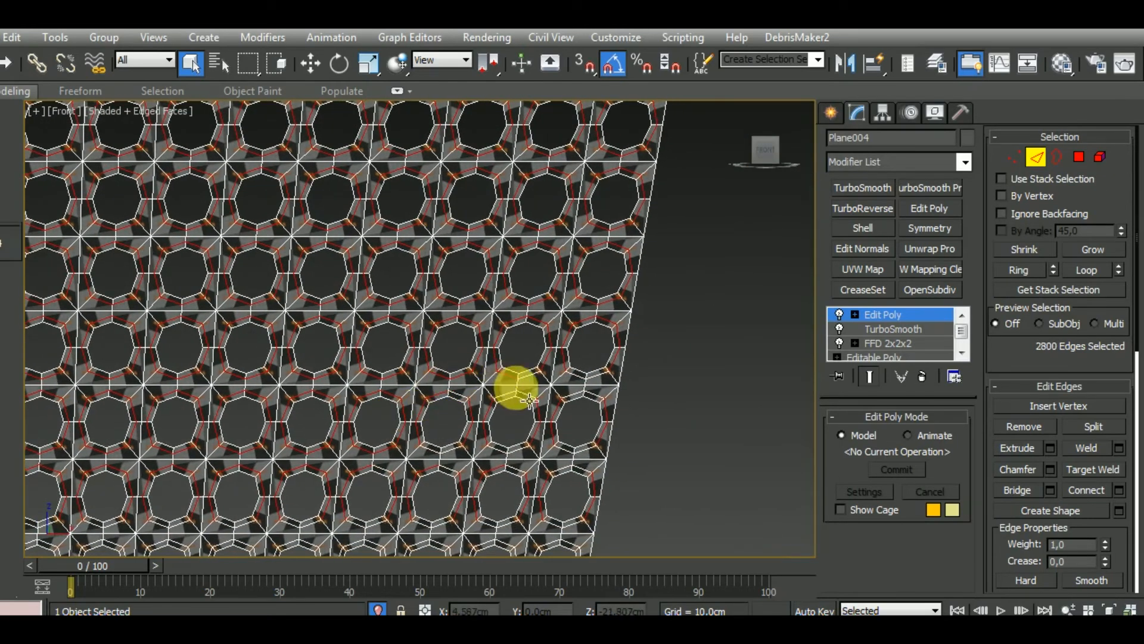
pyautogui.keyDown('ctrl'); pyautogui.click(596, 390); pyautogui.keyUp('ctrl')
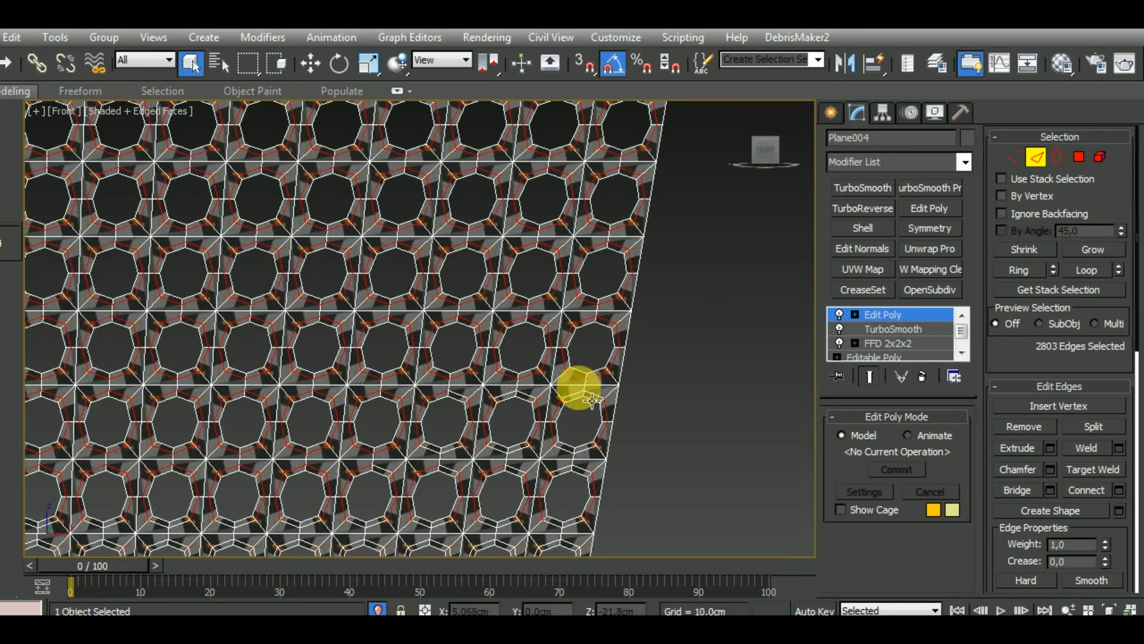
pyautogui.keyDown('ctrl'); pyautogui.click(549, 405); pyautogui.keyUp('ctrl')
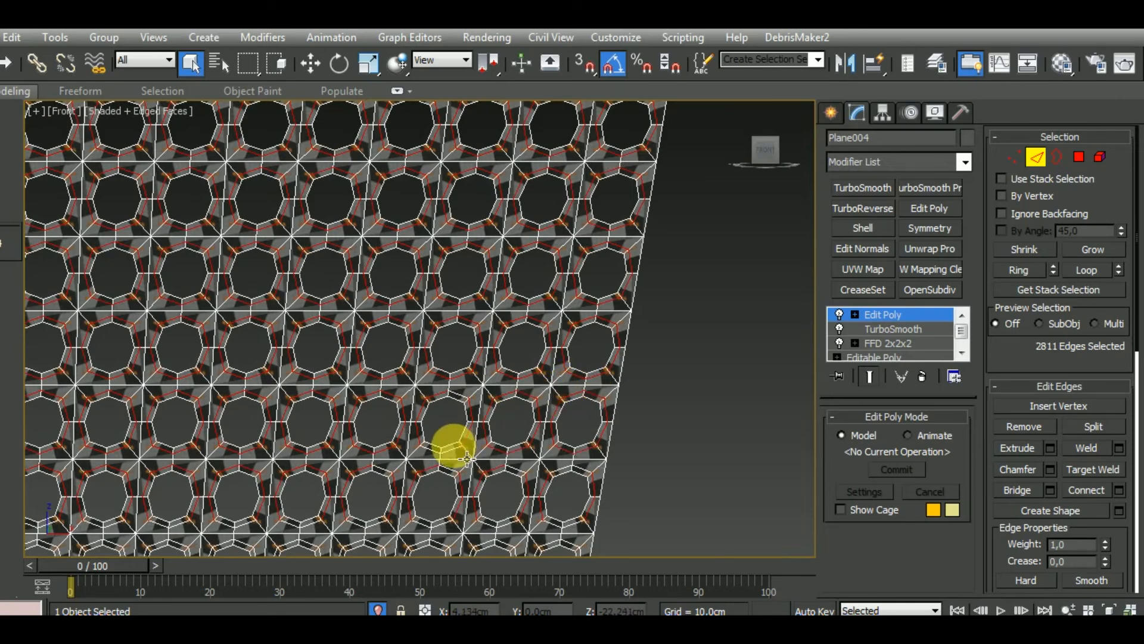
pyautogui.click(19, 89)
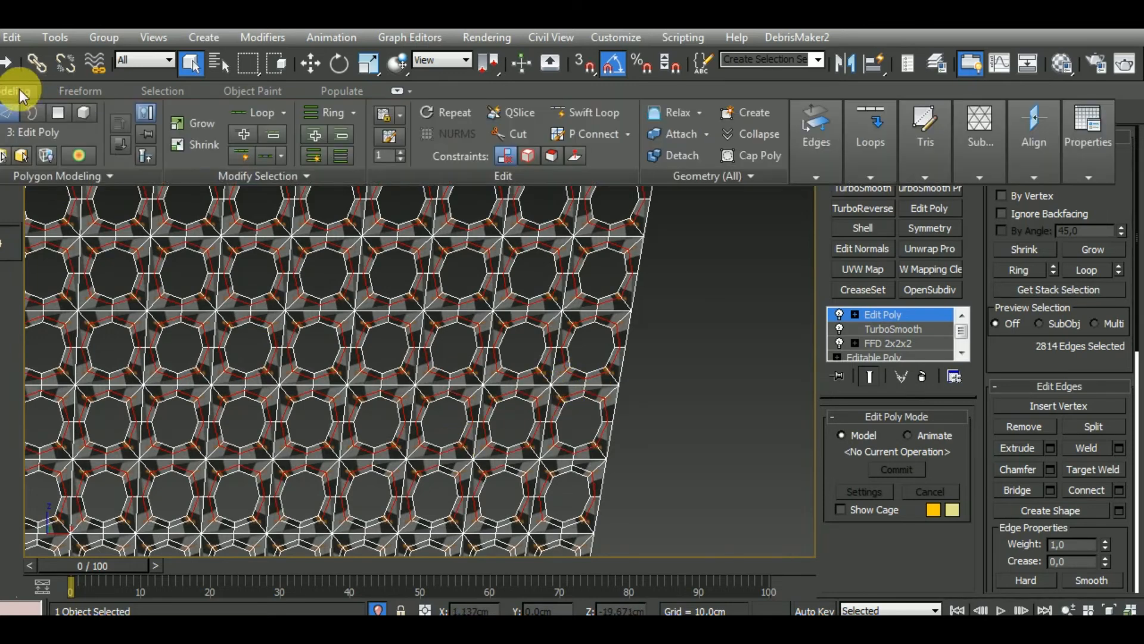
pyautogui.click(245, 175)
pyautogui.click(230, 216)
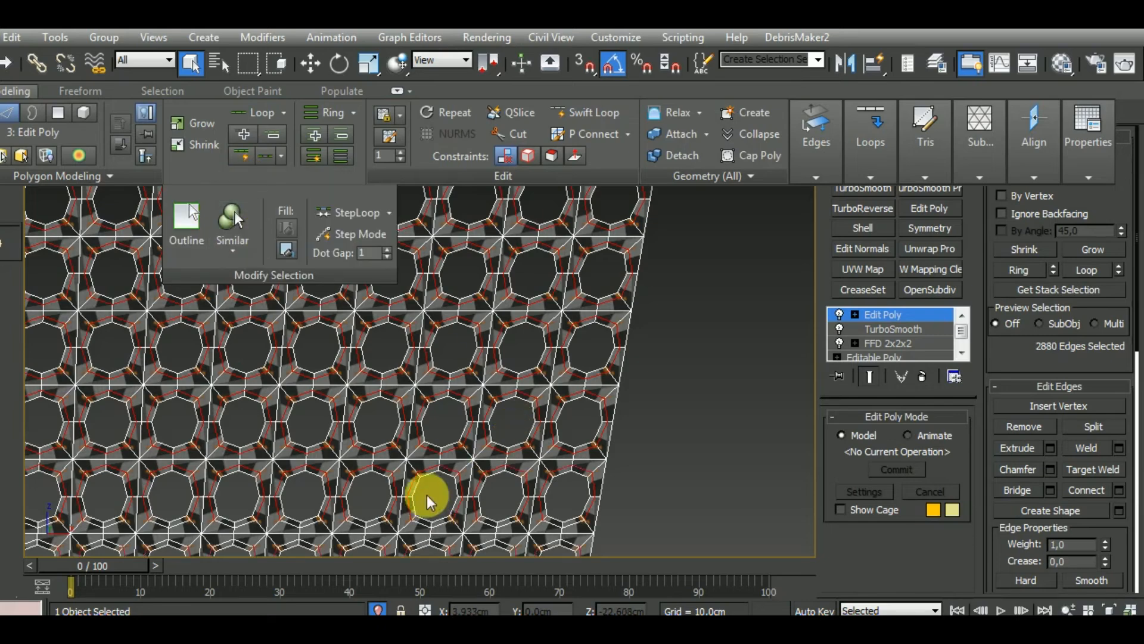
# Add the middle loops around two adjacent holes in the grille's third row from the bottom and extend to similar edges
pyautogui.moveTo(427, 496); pyautogui.dragTo(547, 338, button='middle')
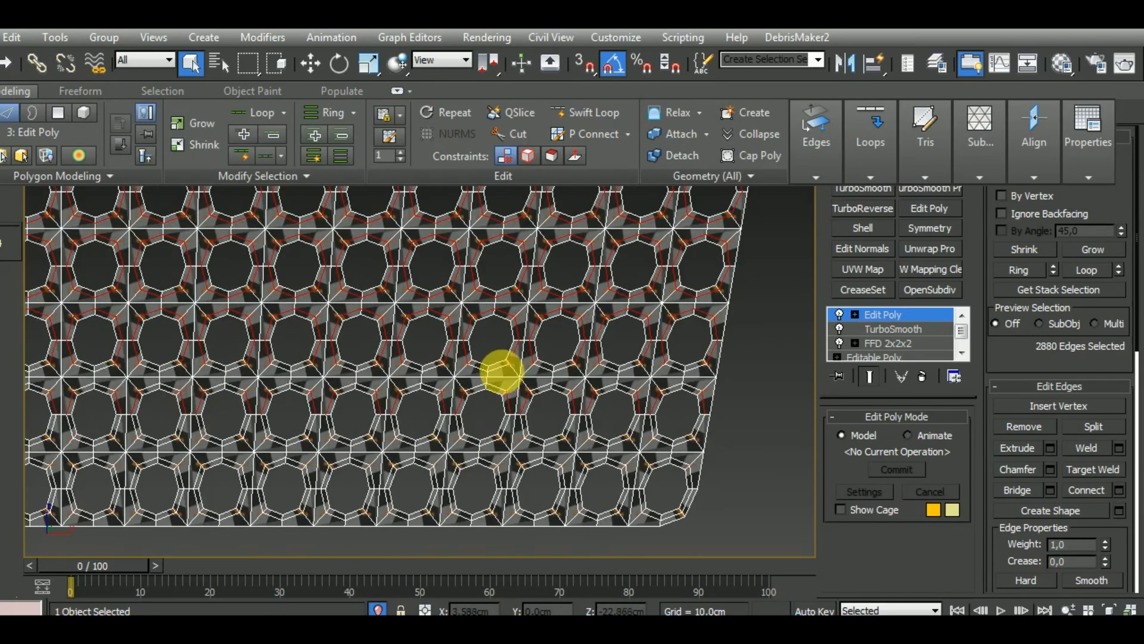
pyautogui.keyDown('ctrl'); pyautogui.click(546, 387); pyautogui.keyUp('ctrl')
pyautogui.keyDown('ctrl'); pyautogui.doubleClick(543, 370); pyautogui.keyUp('ctrl')
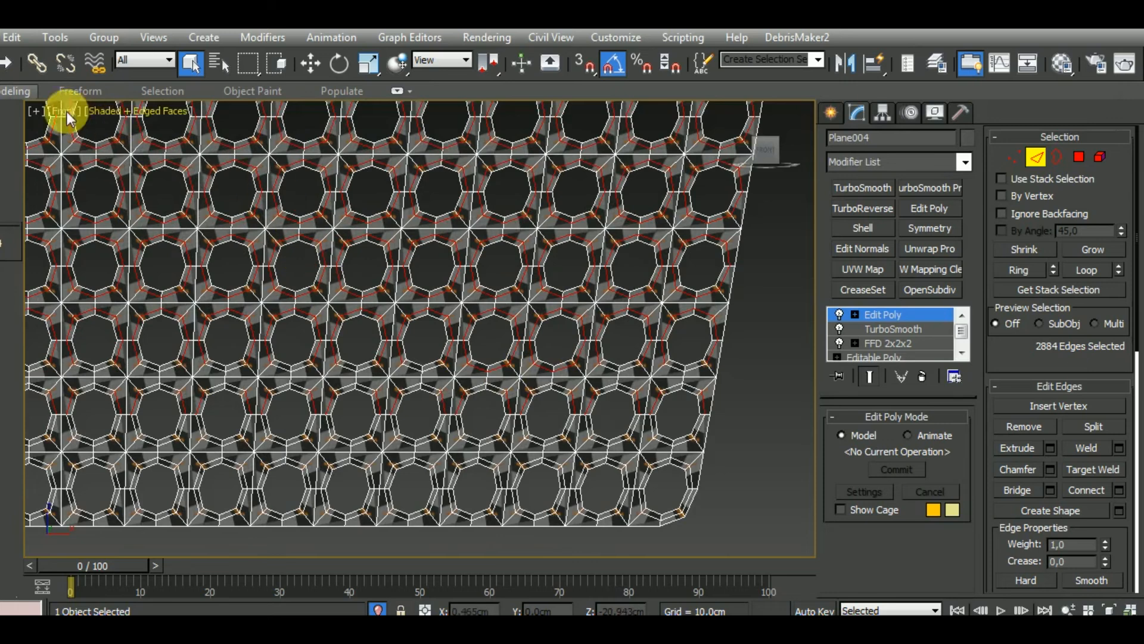
pyautogui.click(25, 94)
pyautogui.click(260, 174)
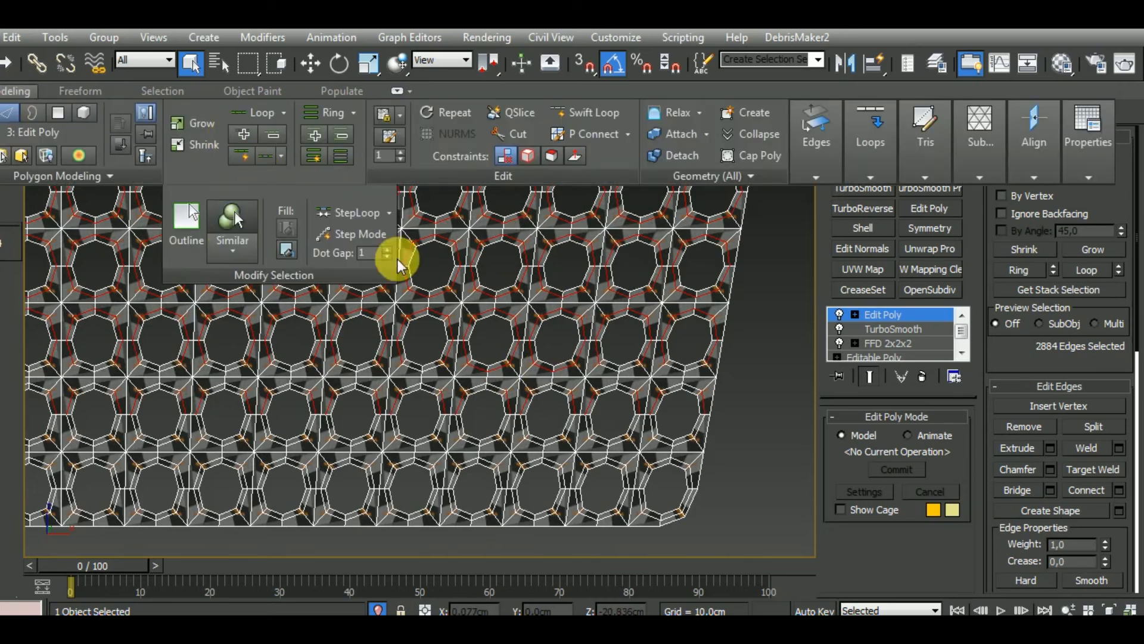
# Add the middle loops around holes in the grille's second row from the bottom and select similar edges
pyautogui.keyDown('ctrl'); pyautogui.doubleClick(508, 451); pyautogui.keyUp('ctrl')
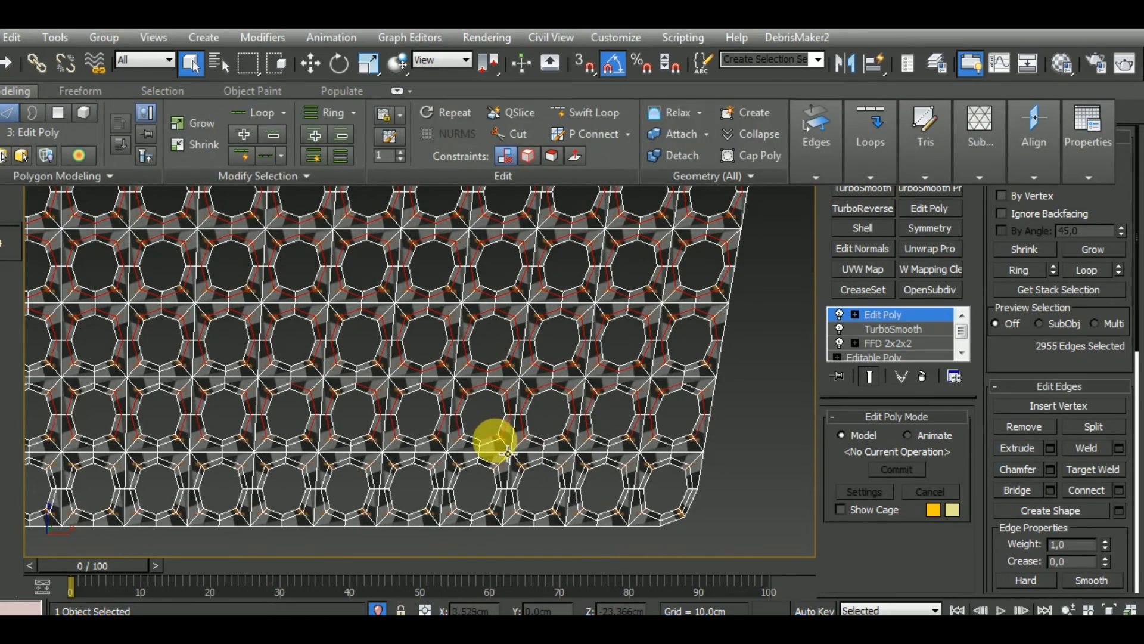
pyautogui.keyDown('ctrl'); pyautogui.doubleClick(508, 453); pyautogui.keyUp('ctrl')
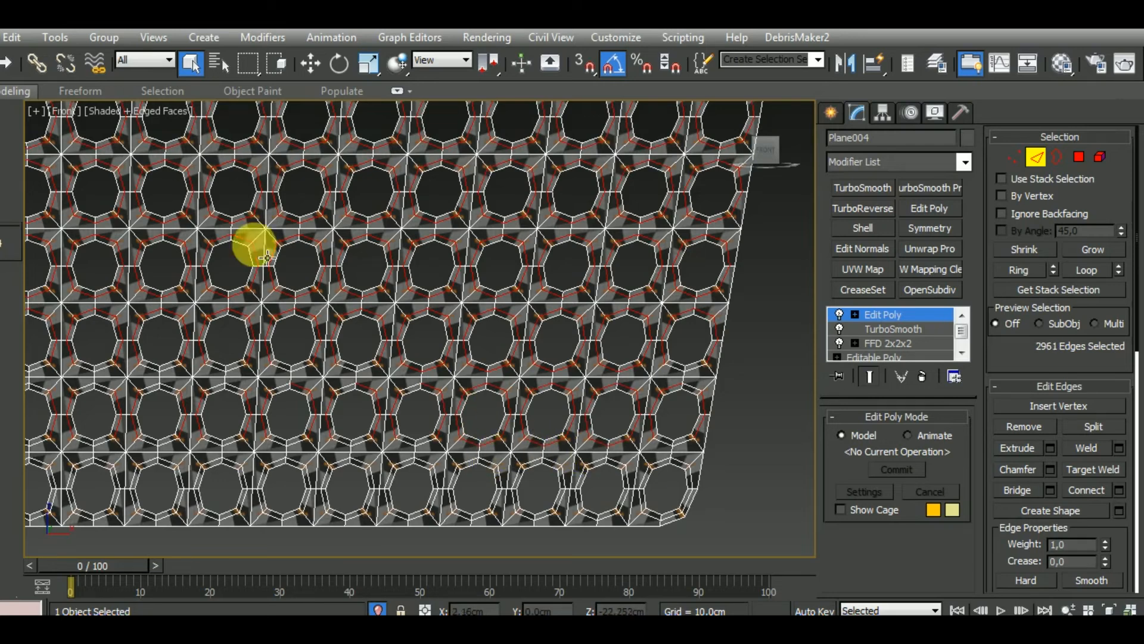
pyautogui.click(20, 93)
pyautogui.click(253, 177)
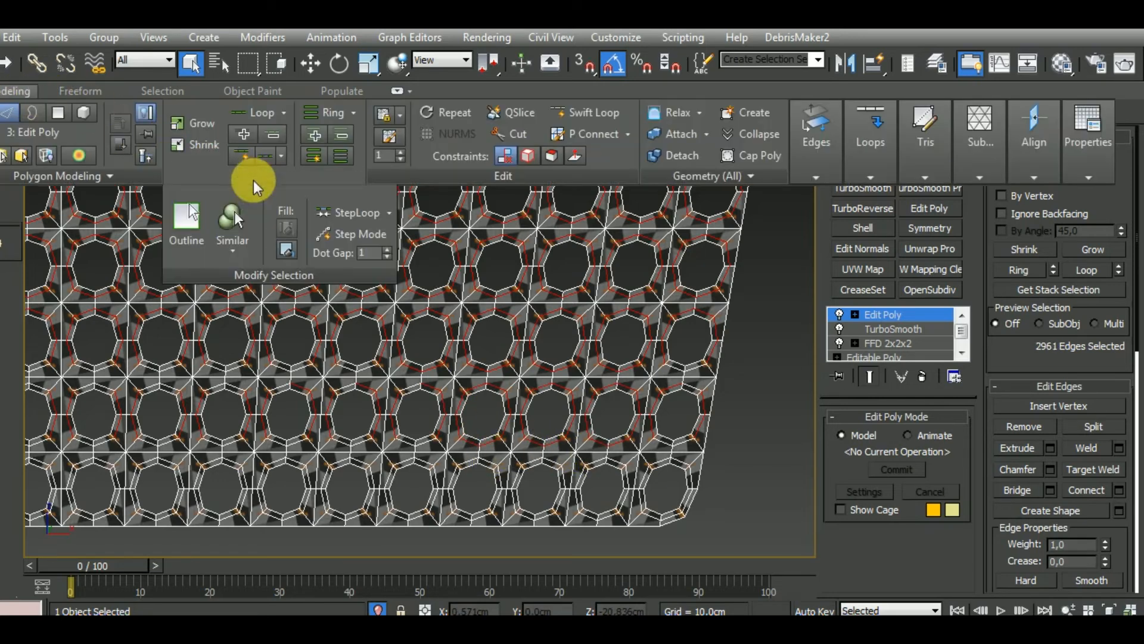
pyautogui.click(238, 212)
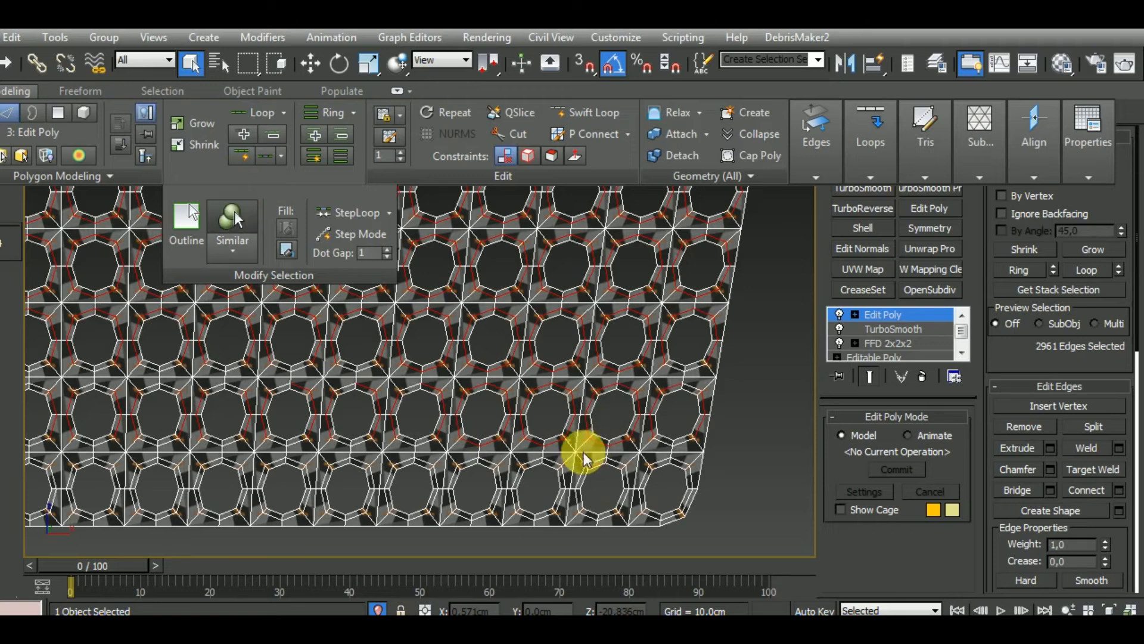
# Add the middle loops around unselected holes in the grille's two lowest rows and select similar edges
pyautogui.keyDown('ctrl'); pyautogui.doubleClick(537, 461); pyautogui.keyUp('ctrl')
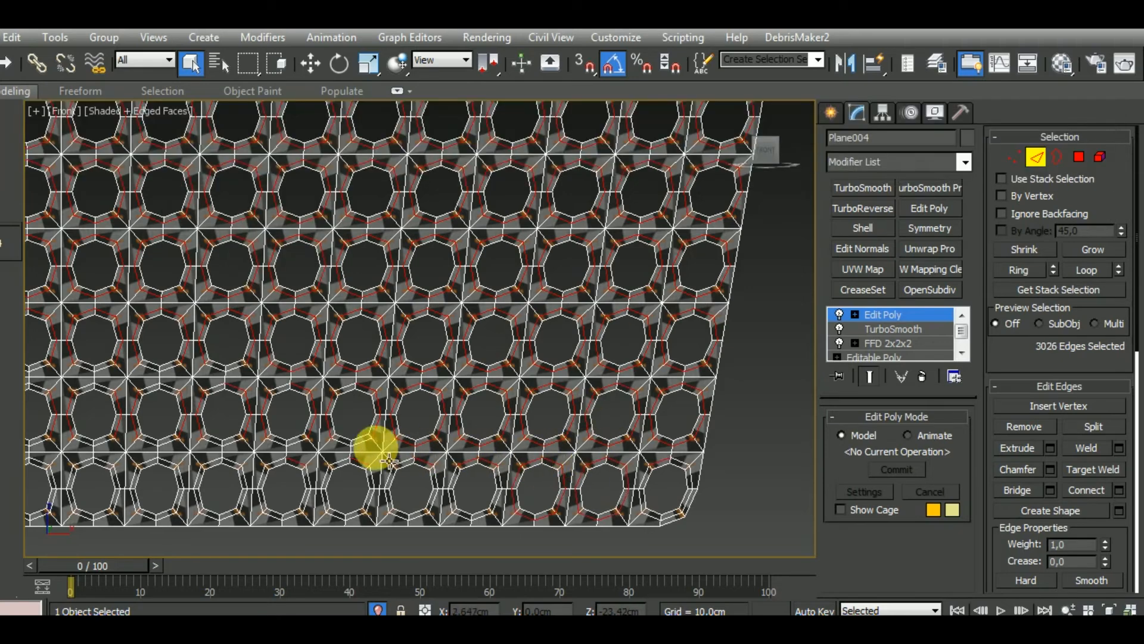
pyautogui.keyDown('ctrl'); pyautogui.doubleClick(363, 444); pyautogui.keyUp('ctrl')
pyautogui.keyDown('ctrl'); pyautogui.doubleClick(301, 443); pyautogui.keyUp('ctrl')
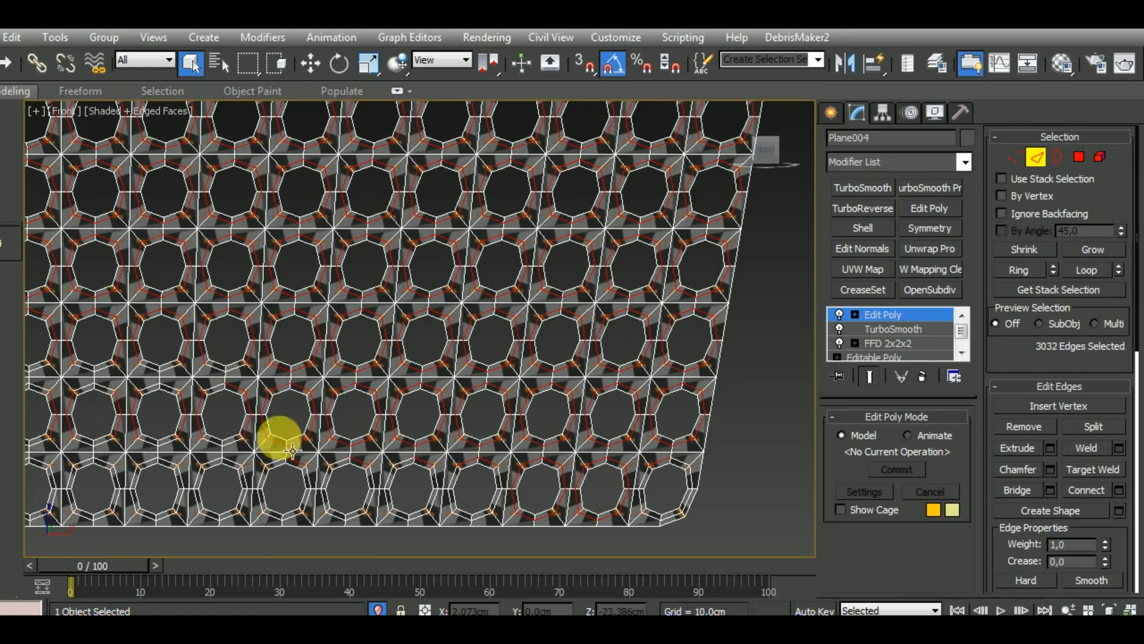
pyautogui.click(17, 95)
pyautogui.click(217, 174)
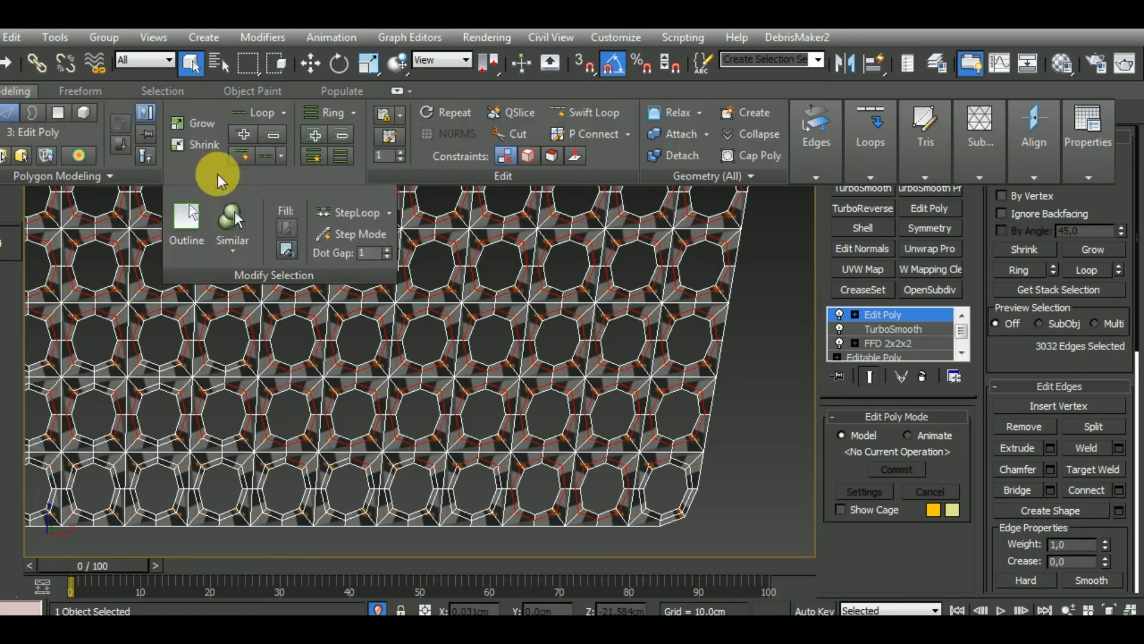
pyautogui.click(226, 217)
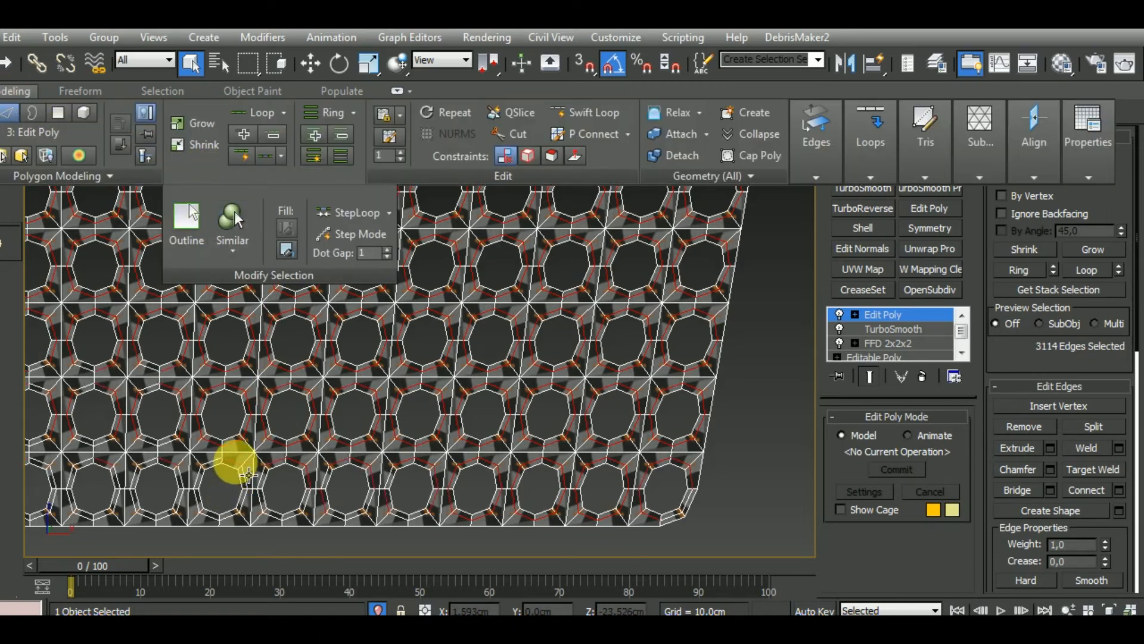
# Add the middle loops around the next holes further left in the two lowest rows and extend to similar edges
pyautogui.keyDown('ctrl'); pyautogui.doubleClick(234, 462); pyautogui.keyUp('ctrl')
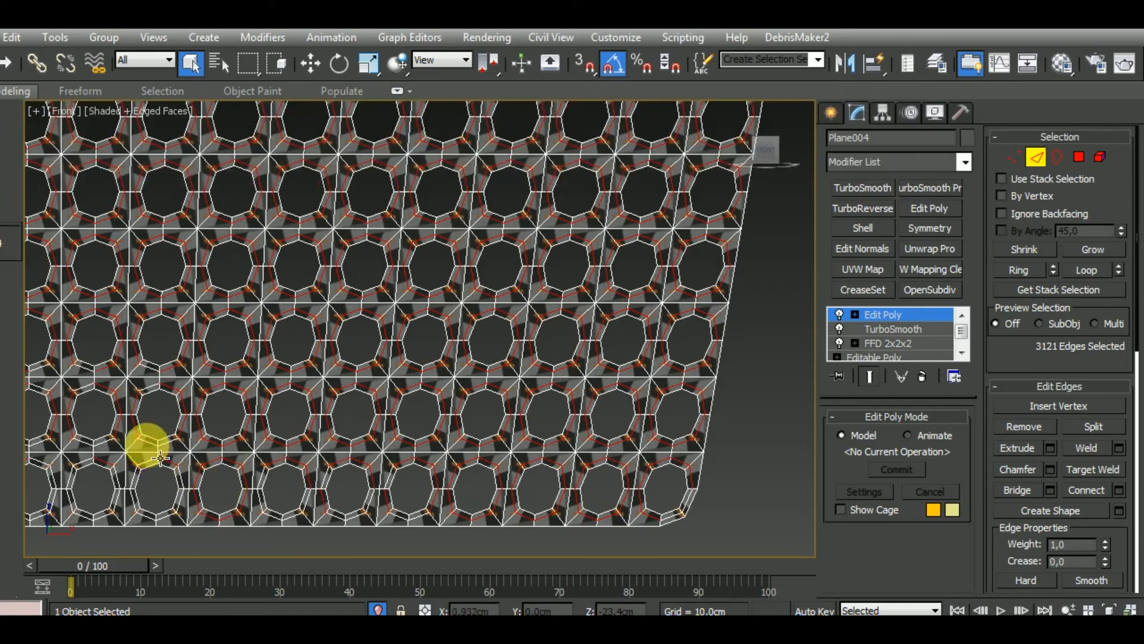
pyautogui.keyDown('ctrl'); pyautogui.doubleClick(136, 461); pyautogui.keyUp('ctrl')
pyautogui.keyDown('ctrl'); pyautogui.doubleClick(104, 444); pyautogui.keyUp('ctrl')
pyautogui.click(18, 90)
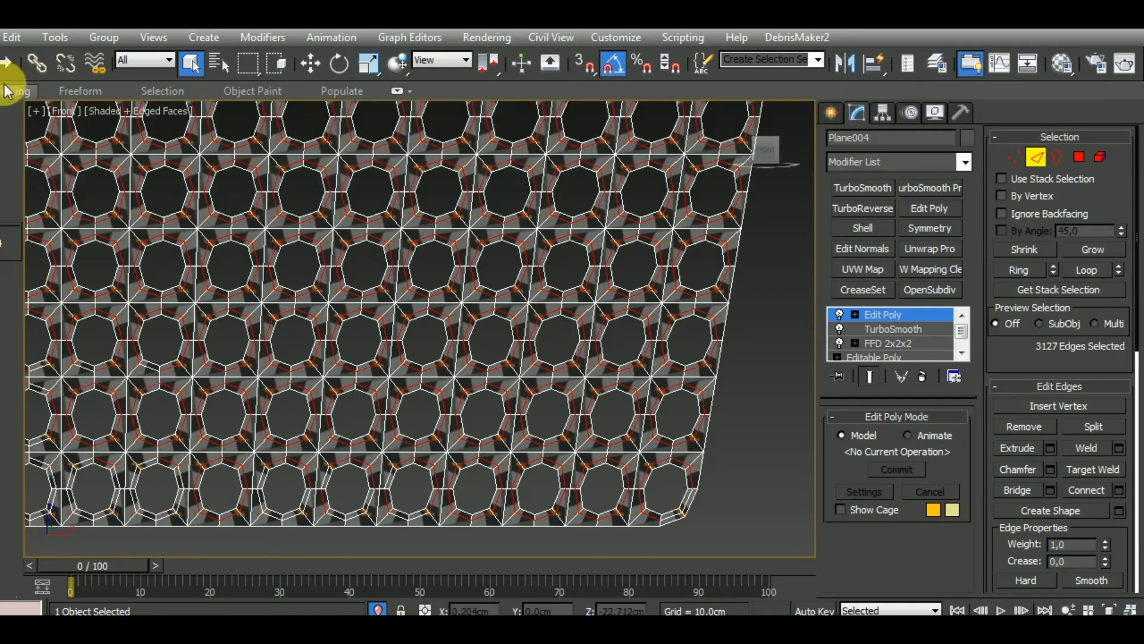
pyautogui.click(206, 175)
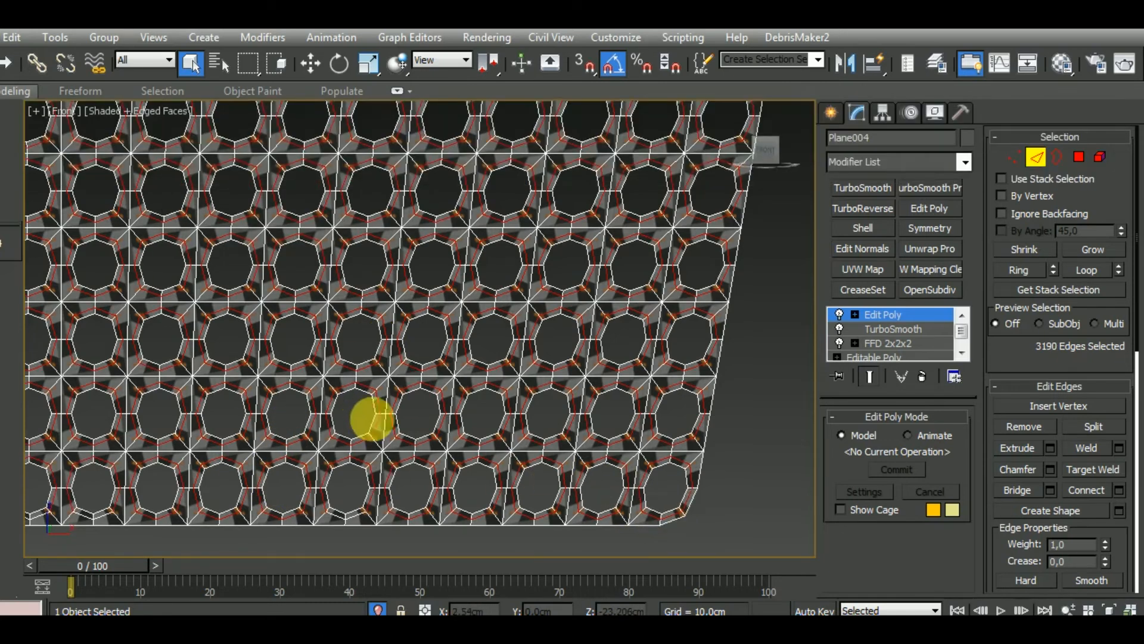
# Add the missed middle-loop edges along the grille's bottom row, including those around its lower-left corner hole
pyautogui.moveTo(376, 414); pyautogui.dragTo(728, 403, button='middle')
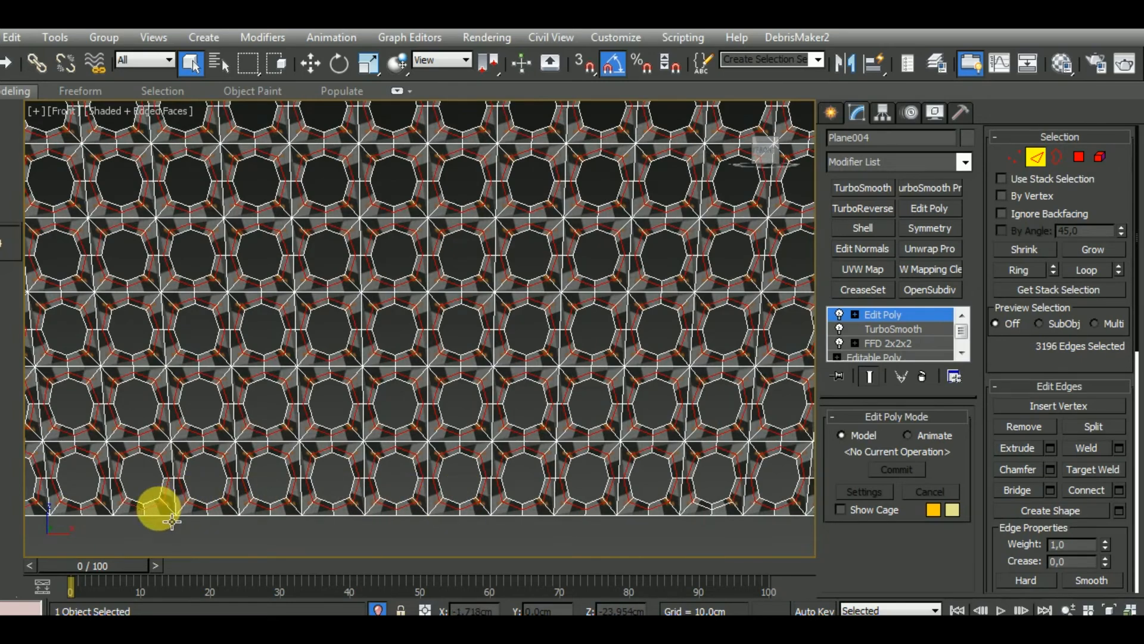
pyautogui.moveTo(409, 452); pyautogui.dragTo(562, 422, button='middle')
pyautogui.scroll(-2, 562, 421)
pyautogui.scroll(5, 183, 460)
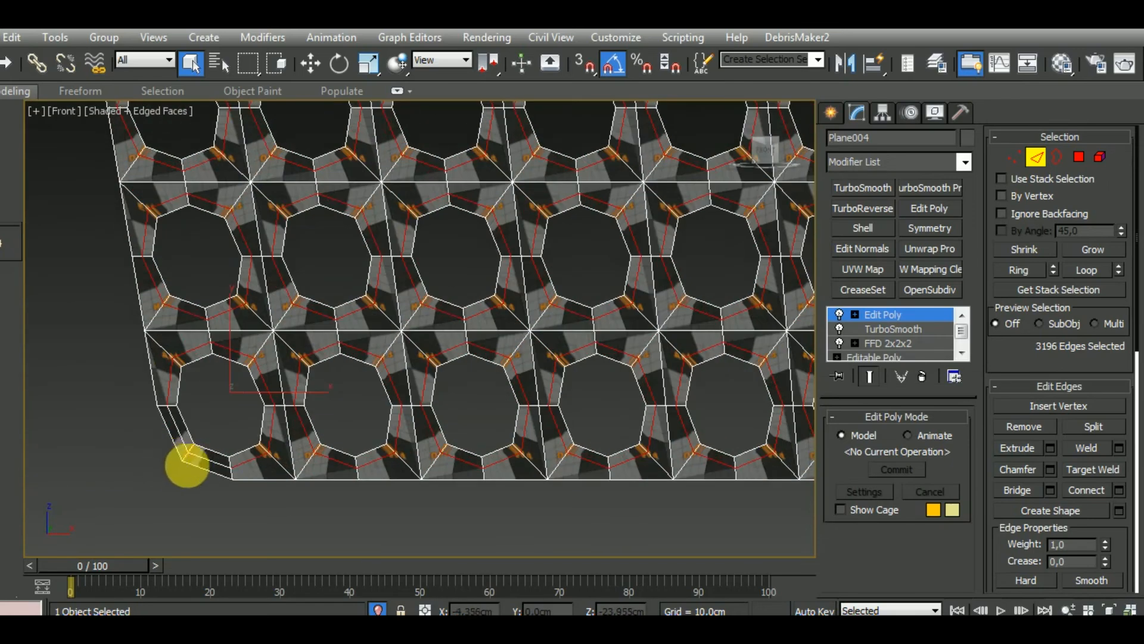
pyautogui.keyDown('ctrl'); pyautogui.click(216, 472); pyautogui.keyUp('ctrl')
# Remove all the selected supporting edge loops from the grille
pyautogui.scroll(-5, 218, 474)
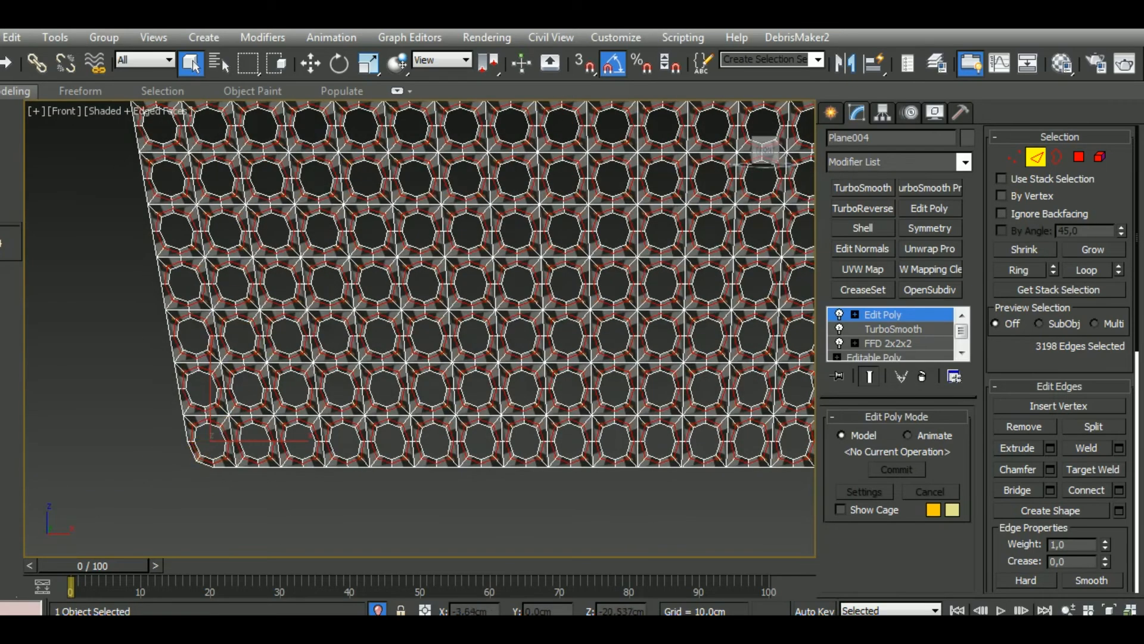
pyautogui.moveTo(379, 419); pyautogui.dragTo(358, 430, button='middle')
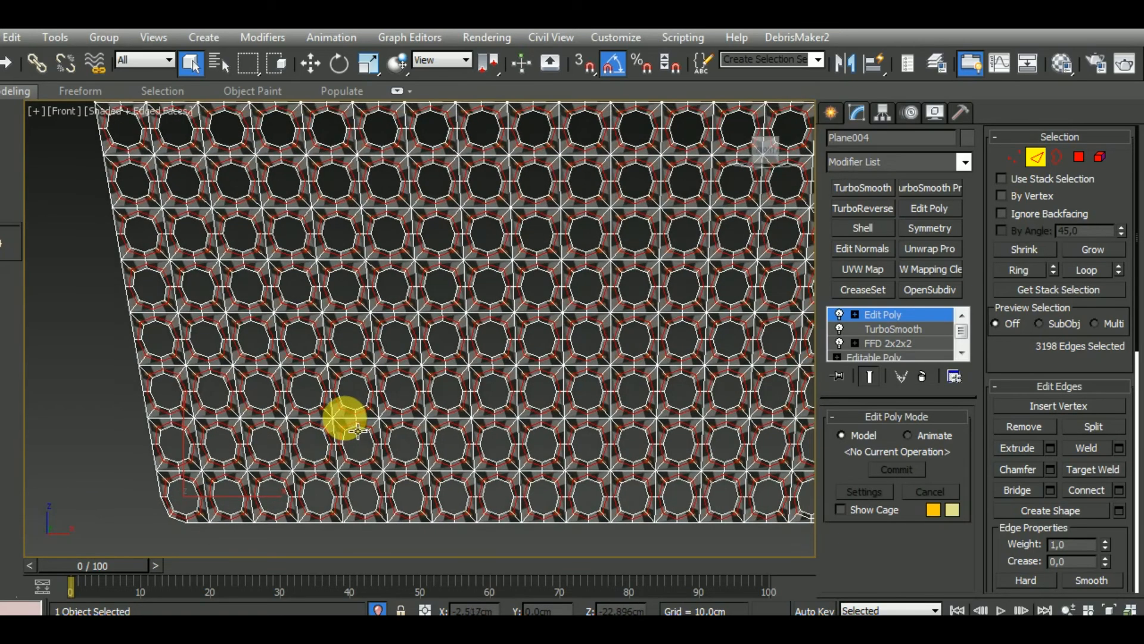
pyautogui.moveTo(623, 316); pyautogui.dragTo(463, 438, button='middle')
pyautogui.scroll(-3, 462, 438)
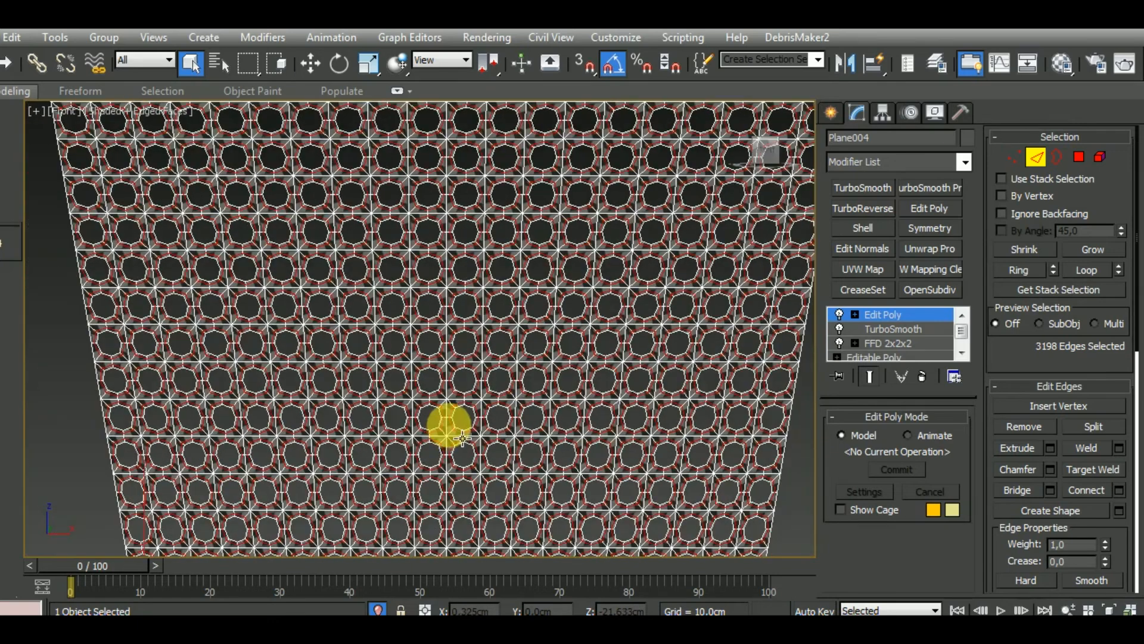
pyautogui.scroll(-2, 463, 438)
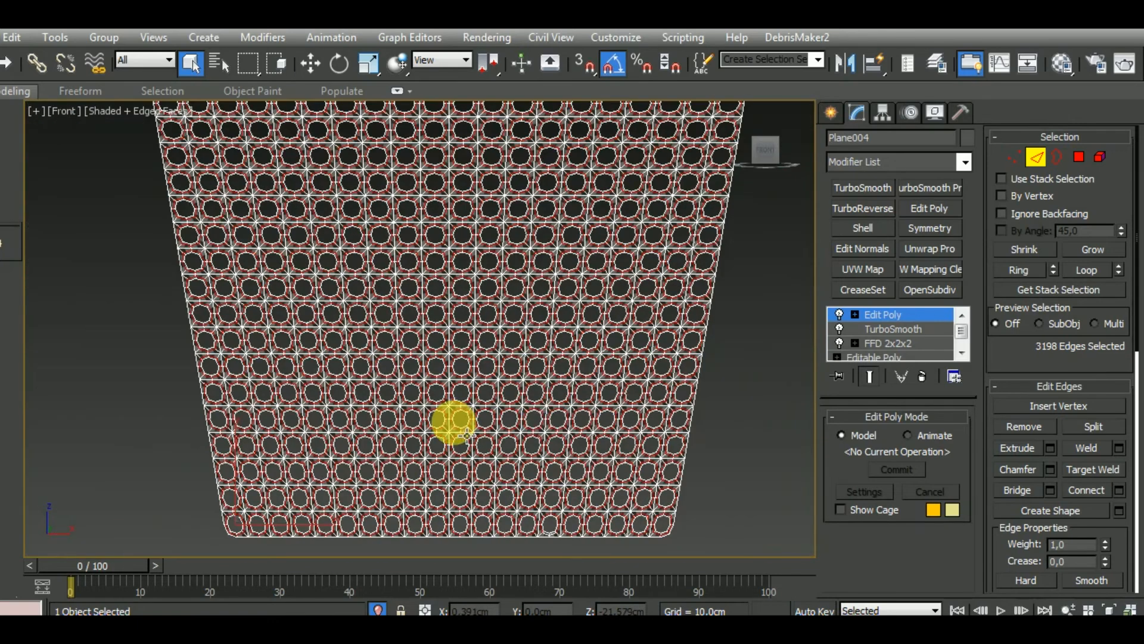
pyautogui.click(1023, 428)
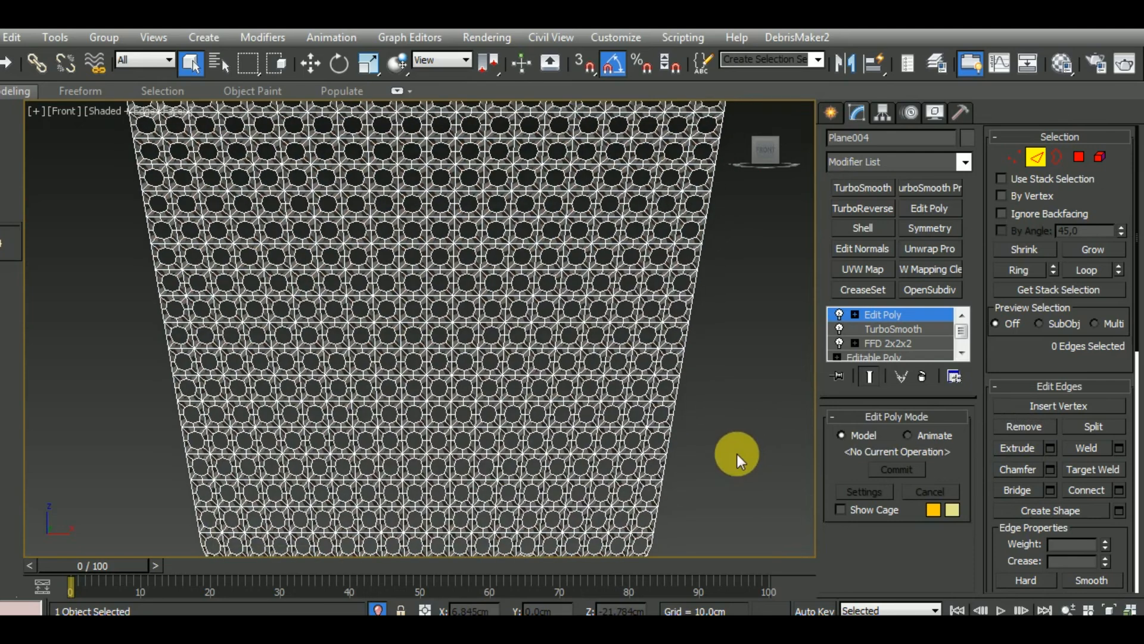
pyautogui.moveTo(731, 298); pyautogui.dragTo(708, 455, button='middle')
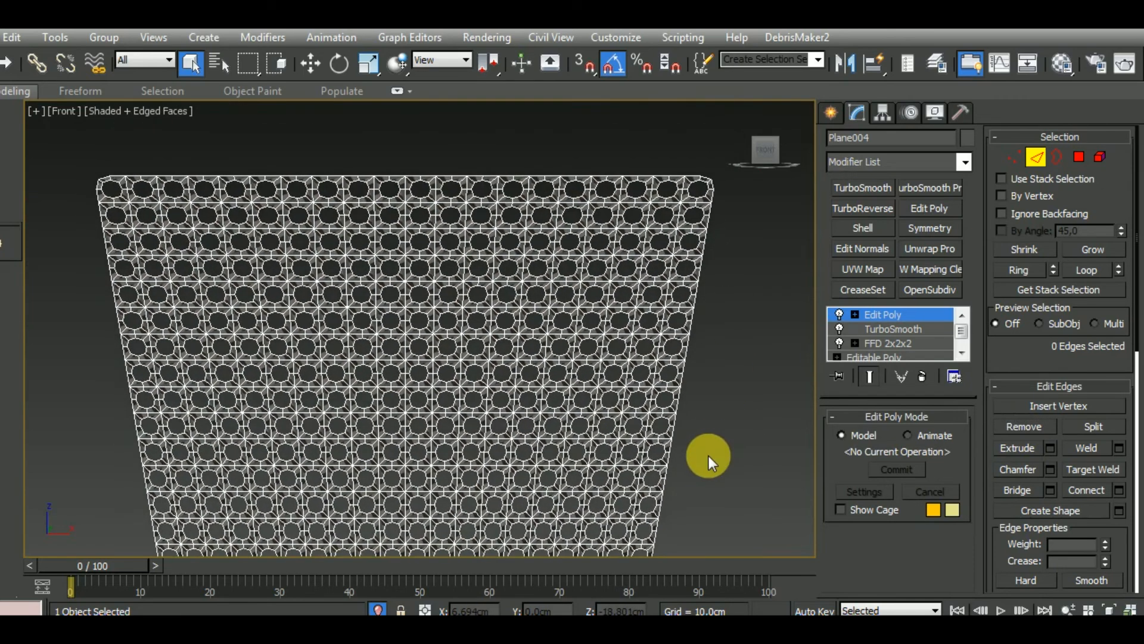
pyautogui.scroll(3, 549, 460)
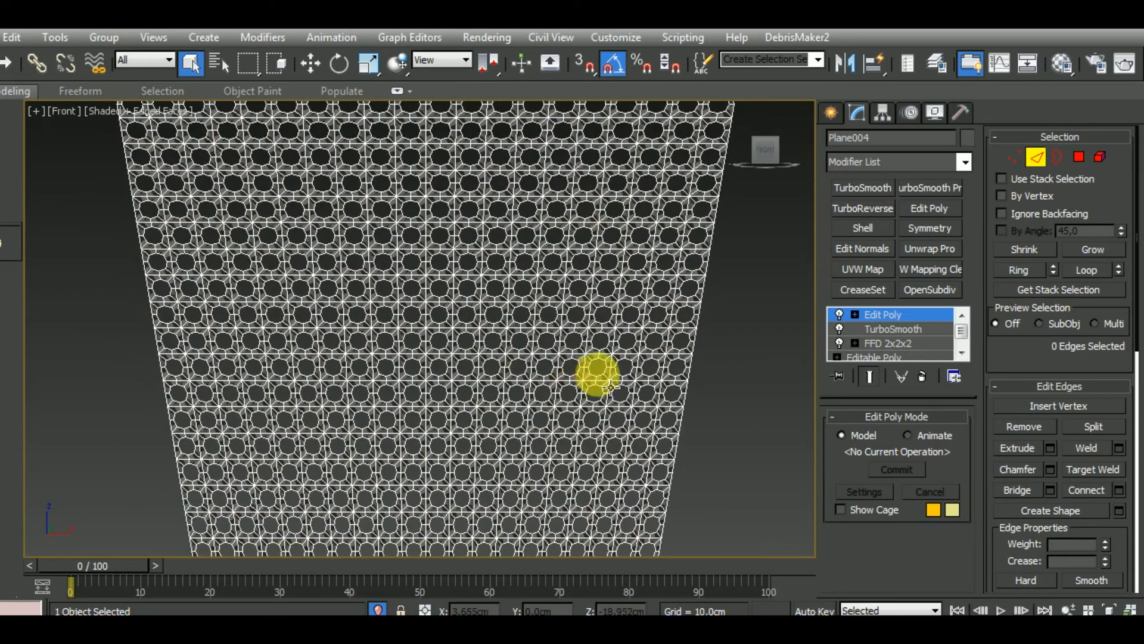
# Apply Unwrap Pro to the simplified grille and open its UVs in the UV editor
pyautogui.click(894, 316)
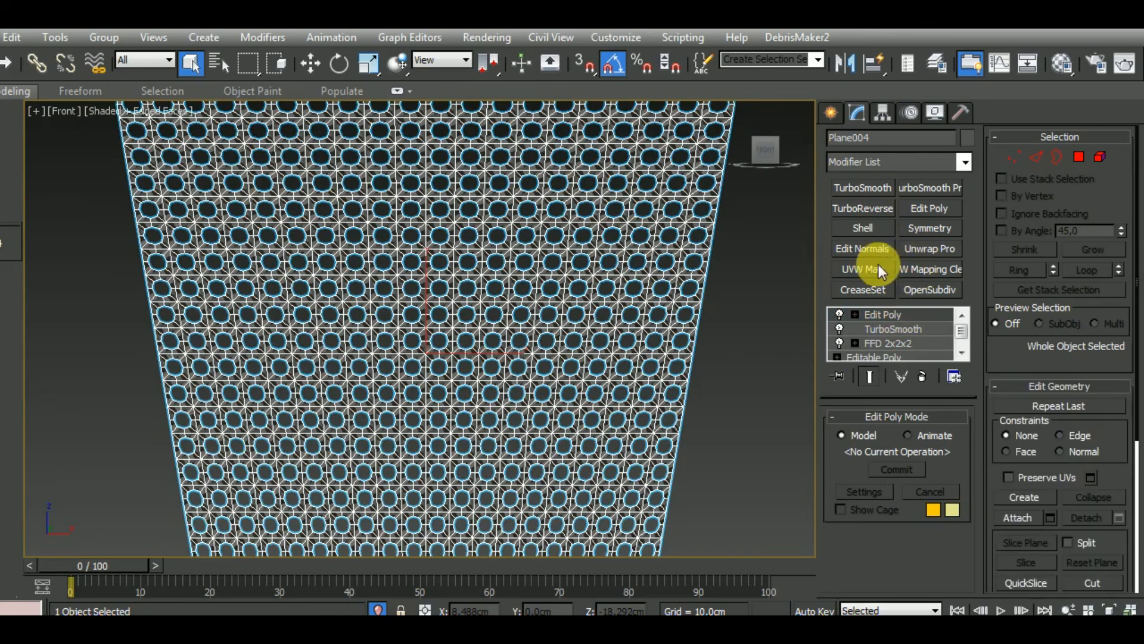
pyautogui.click(929, 250)
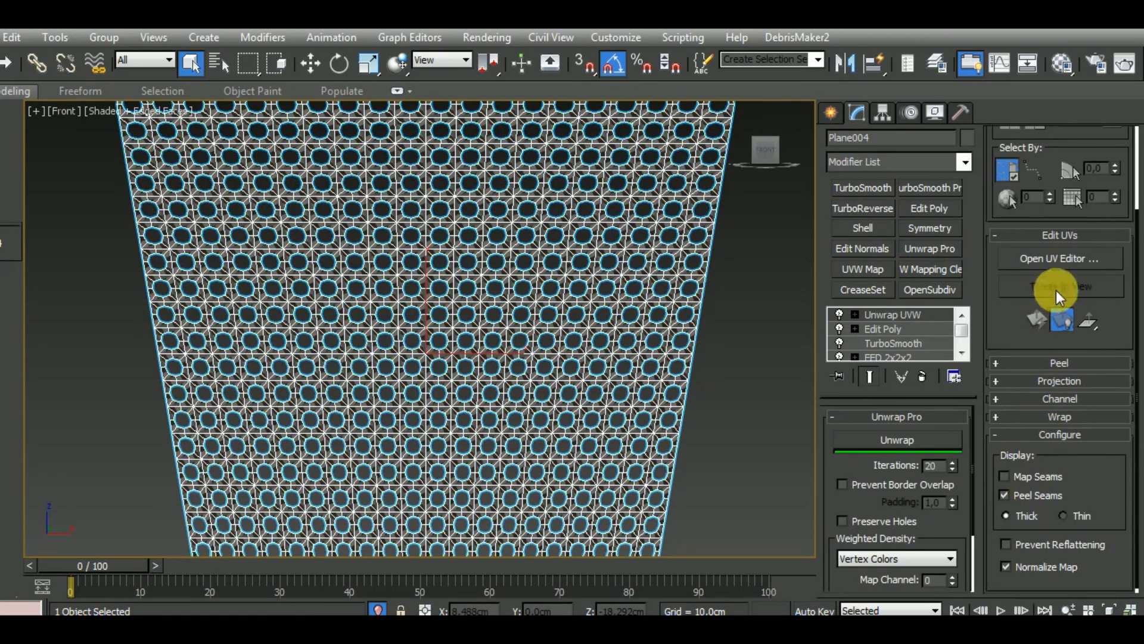
pyautogui.click(1064, 260)
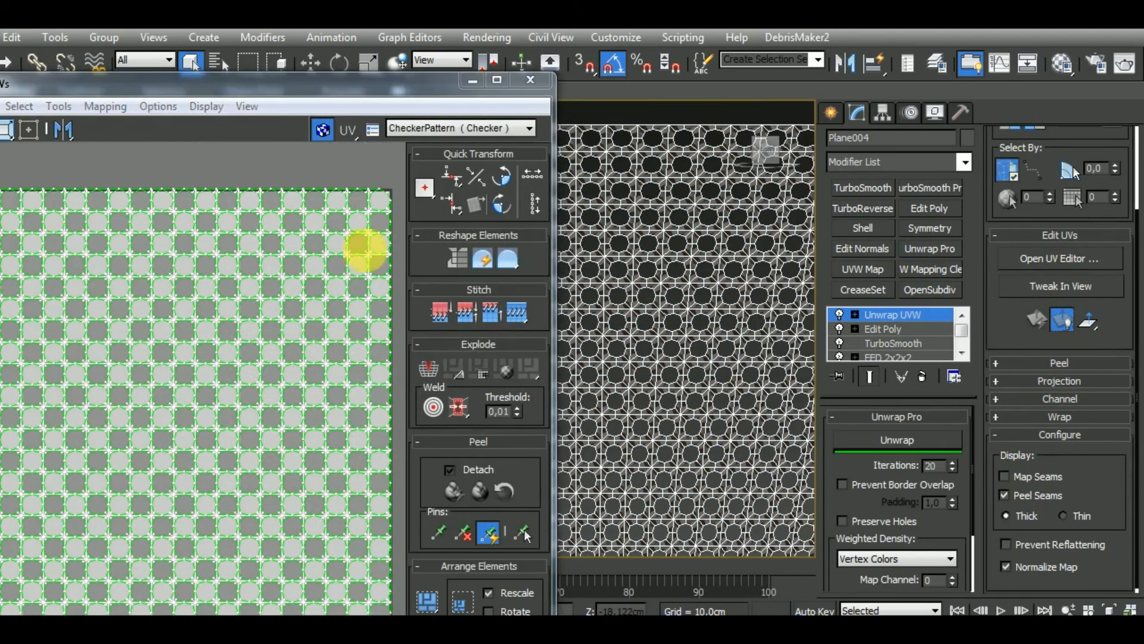
pyautogui.moveTo(309, 85); pyautogui.dragTo(489, 78)
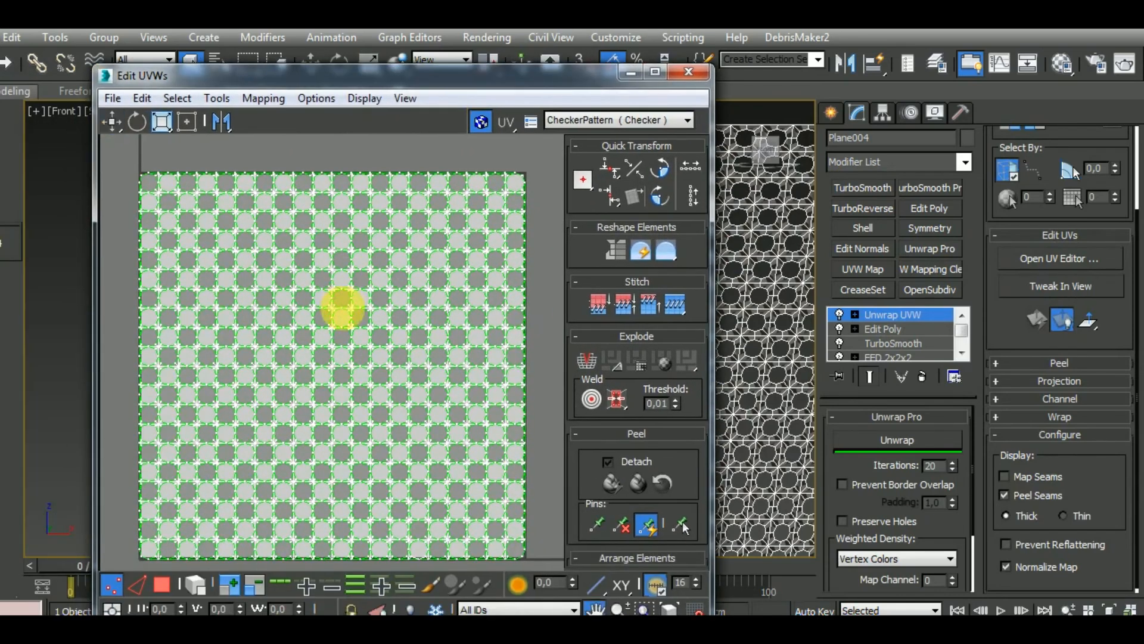
pyautogui.scroll(-3, 280, 403)
# Select all the grille's UV polygons and unwrap them with Prevent Border Overlap enabled
pyautogui.click(162, 584)
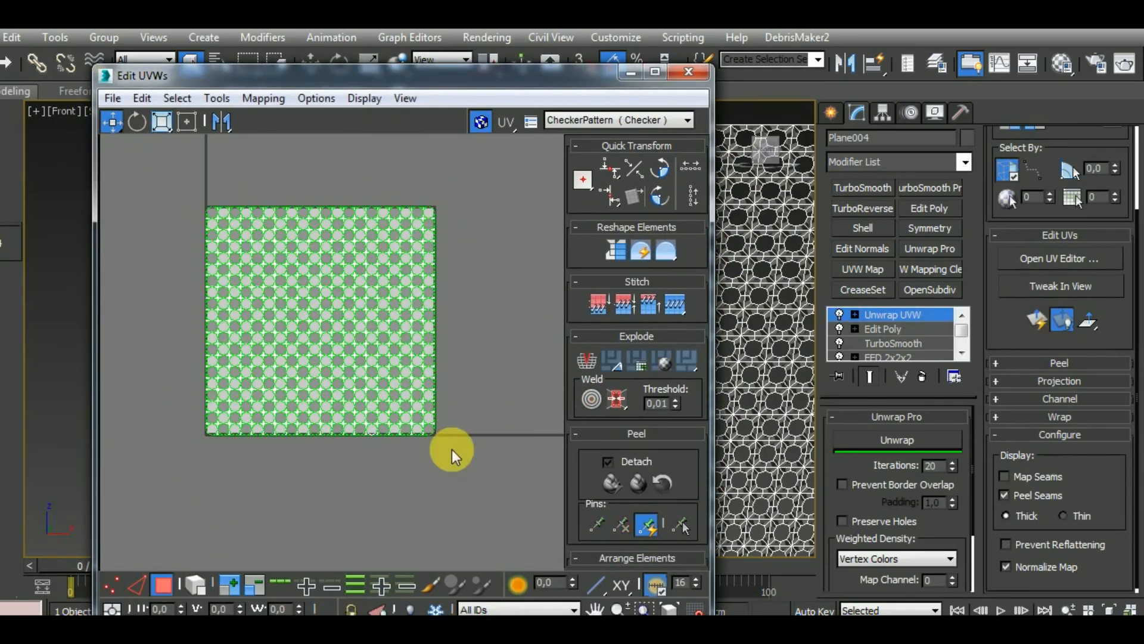
pyautogui.hotkey('ctrl', 'a')
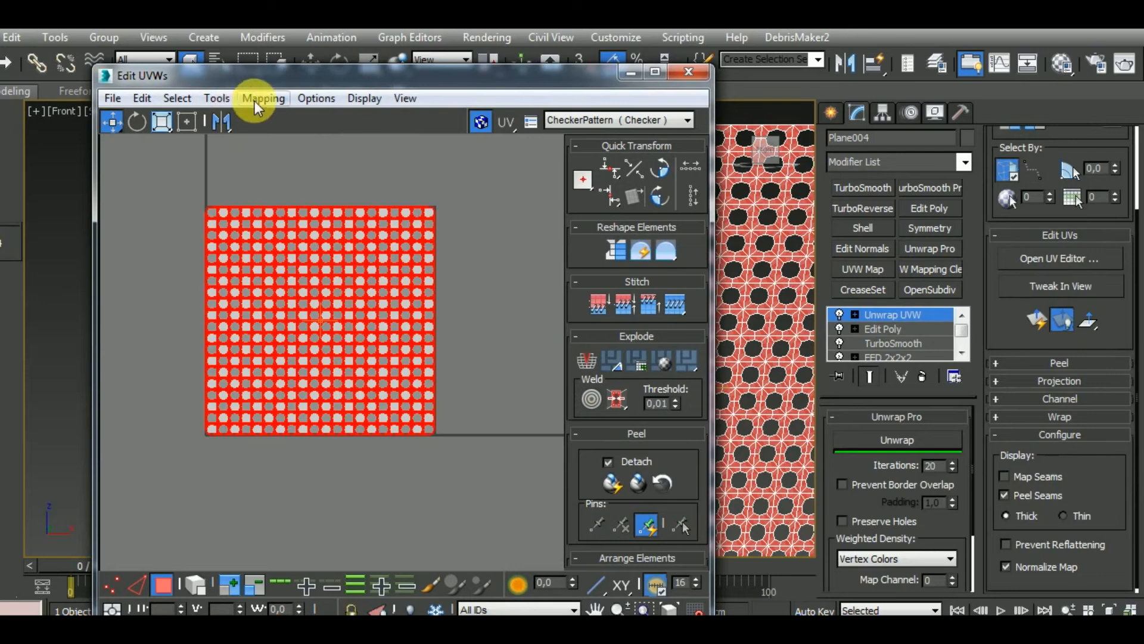
pyautogui.click(842, 484)
pyautogui.click(898, 440)
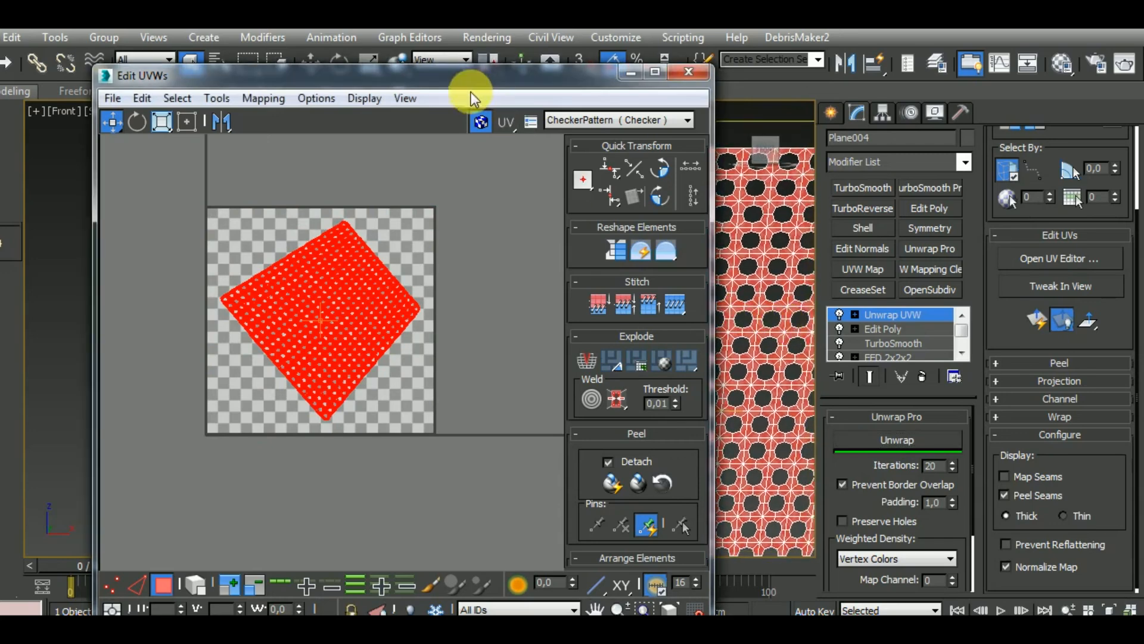
# Rotate the grille's UV shell by -130 degrees so its wide edge lies level at the top
pyautogui.moveTo(473, 78); pyautogui.dragTo(351, 62)
pyautogui.click(15, 106)
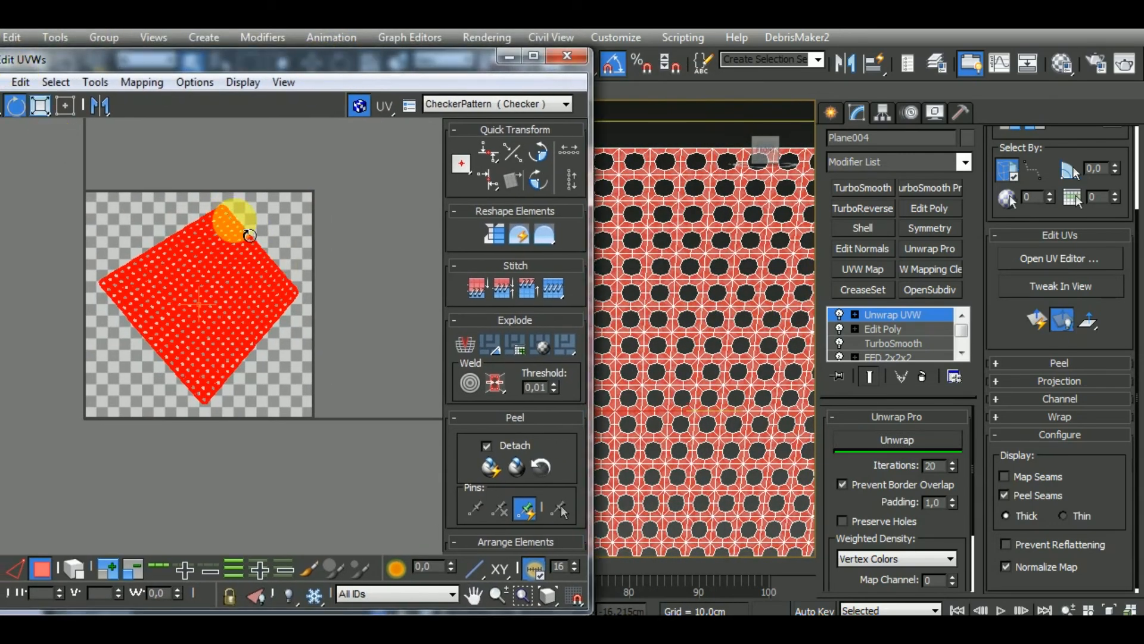
pyautogui.moveTo(249, 236); pyautogui.dragTo(295, 479)
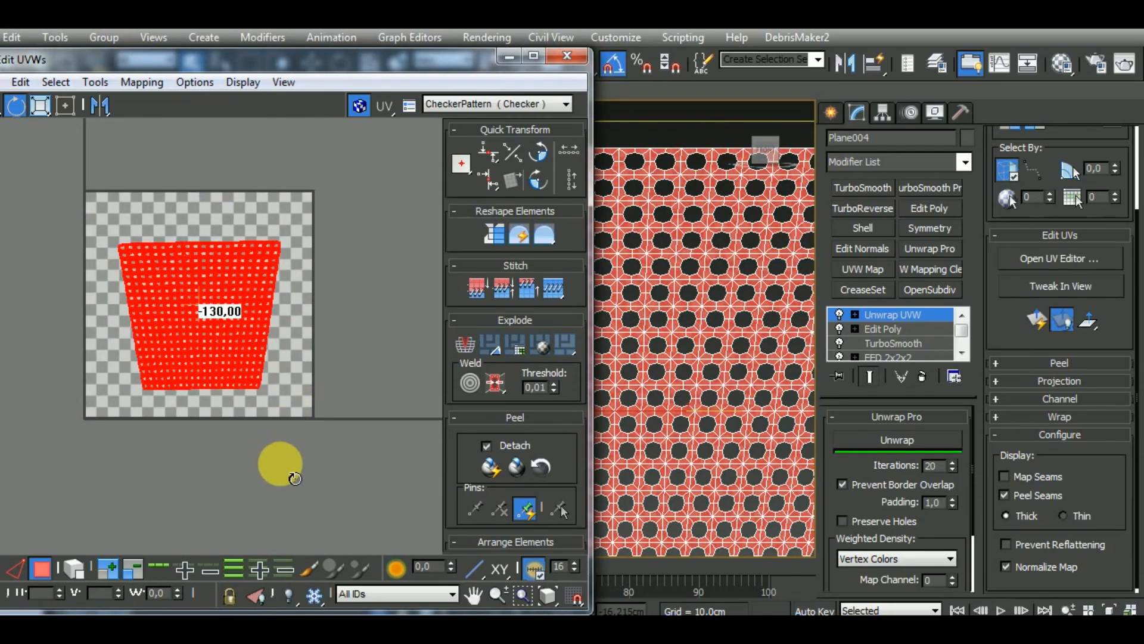
pyautogui.scroll(10, 691, 276)
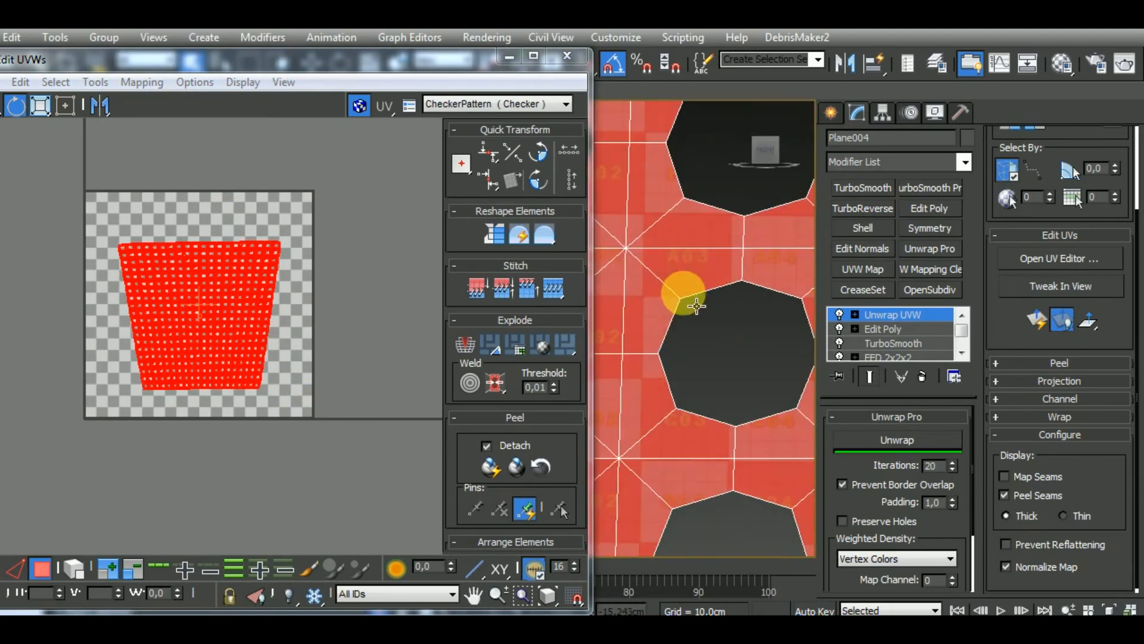
pyautogui.scroll(-5, 696, 305)
pyautogui.moveTo(577, 391); pyautogui.dragTo(576, 257)
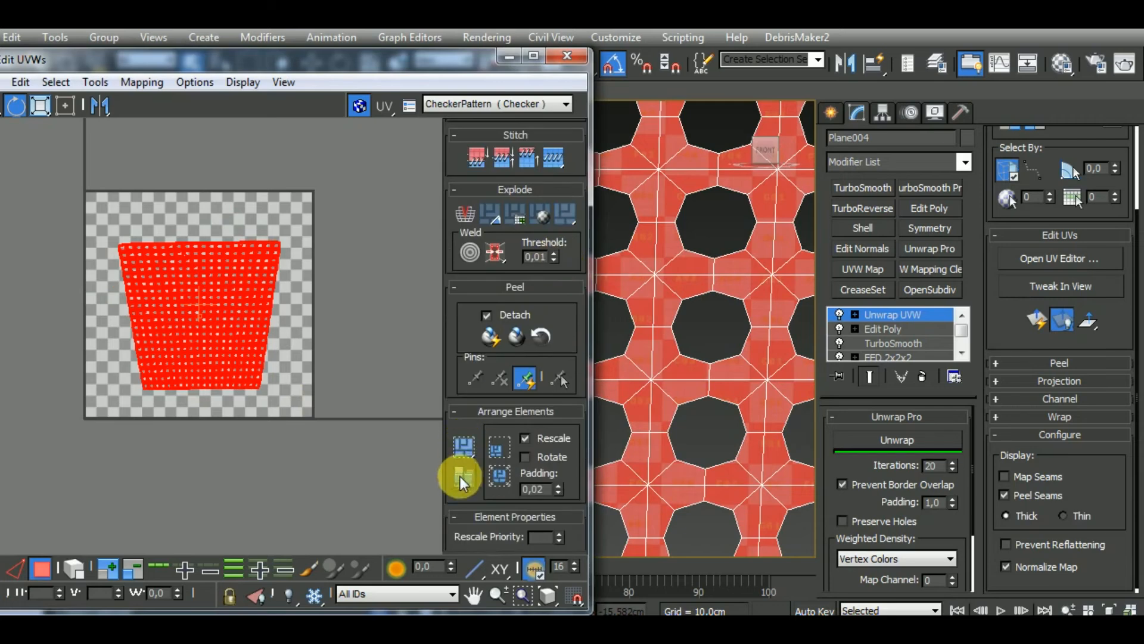
# Rescale and shrink the grille's UV shell to about half the tile's width and move it outside the tile's lower-left corner
pyautogui.click(463, 476)
pyautogui.click(40, 106)
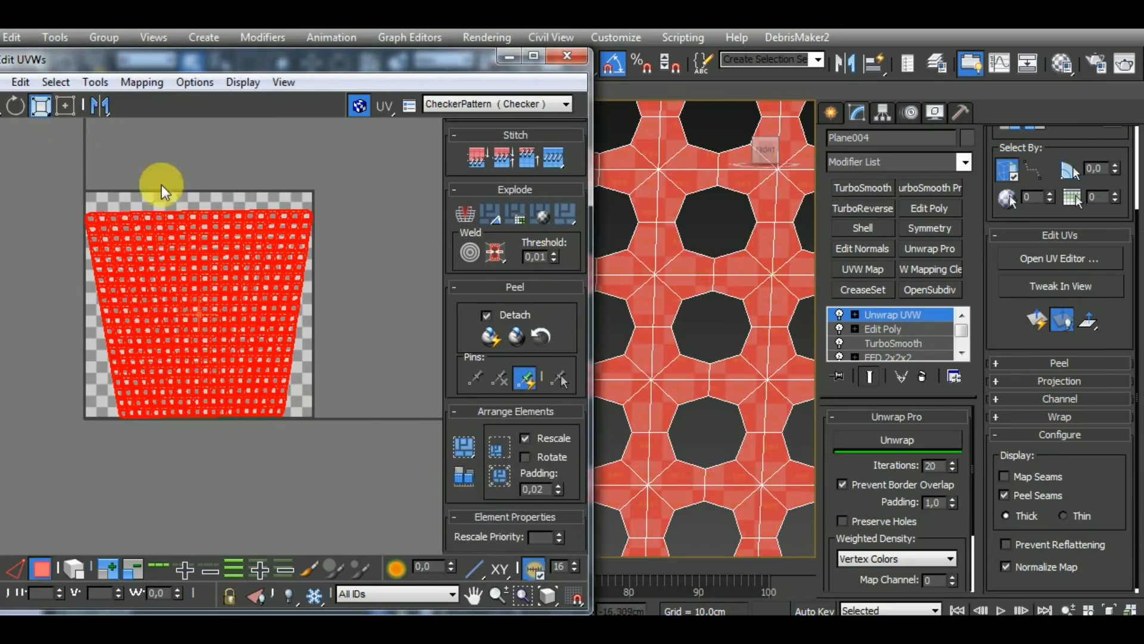
pyautogui.moveTo(214, 225); pyautogui.dragTo(209, 396)
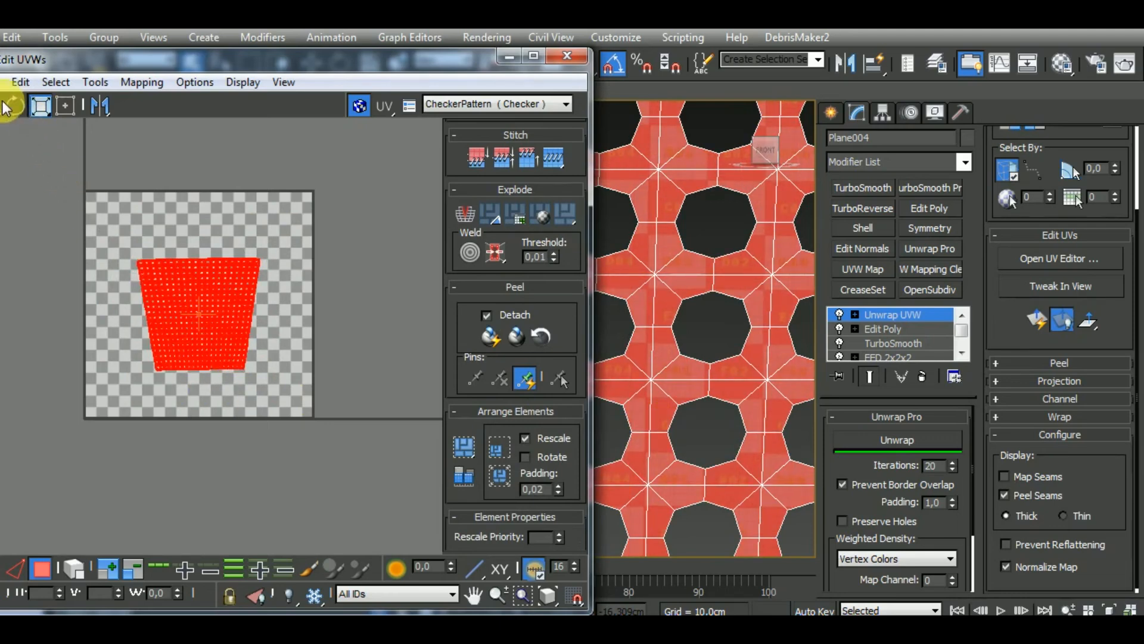
pyautogui.moveTo(203, 302); pyautogui.dragTo(19, 388)
pyautogui.click(30, 569)
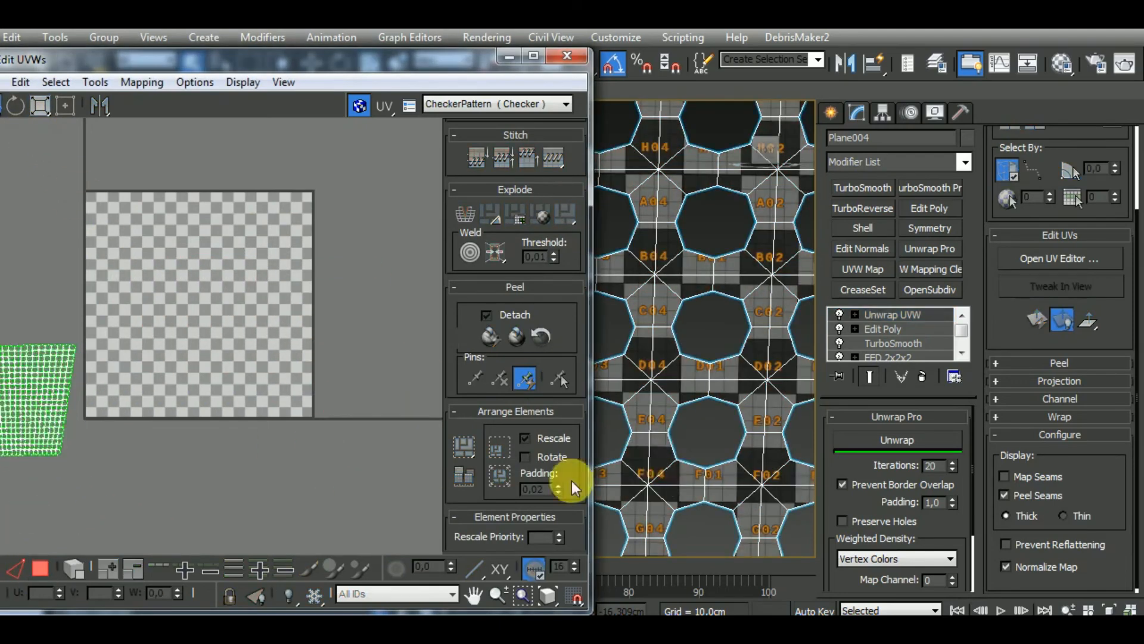
# Close the UV editor, bring back the whole helmet from isolation and deselect the grille
pyautogui.click(568, 55)
pyautogui.moveTo(634, 440); pyautogui.dragTo(615, 426, button='middle')
pyautogui.scroll(-6, 544, 314)
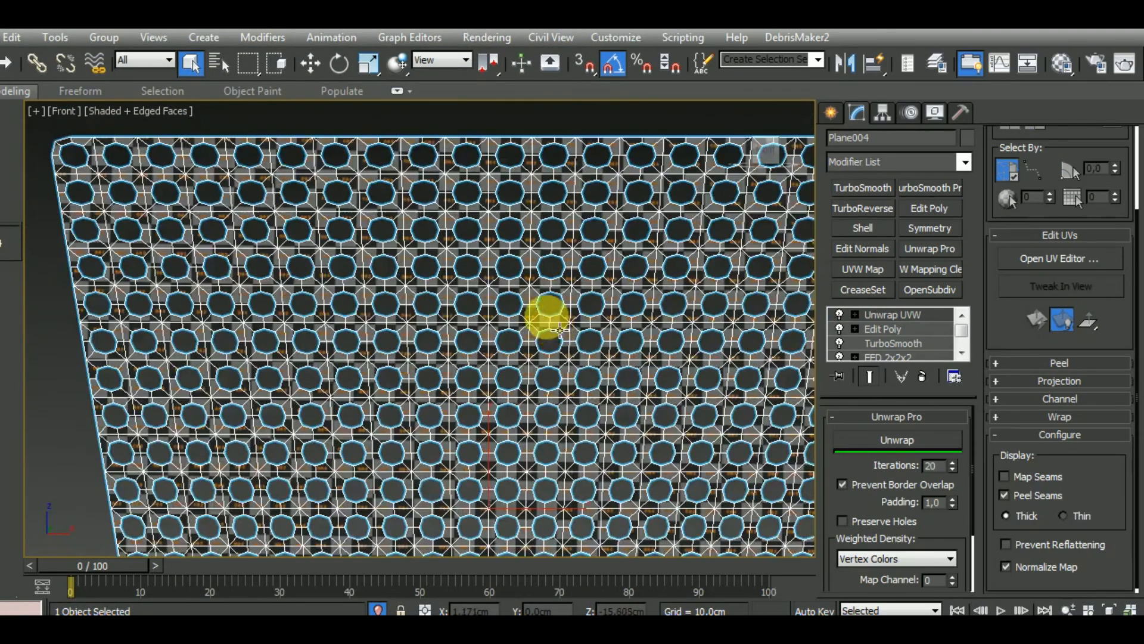
pyautogui.click(378, 609)
pyautogui.keyDown('alt'); pyautogui.moveTo(563, 492); pyautogui.dragTo(630, 476, button='middle'); pyautogui.keyUp('alt')
pyautogui.moveTo(581, 455); pyautogui.dragTo(673, 462, button='middle')
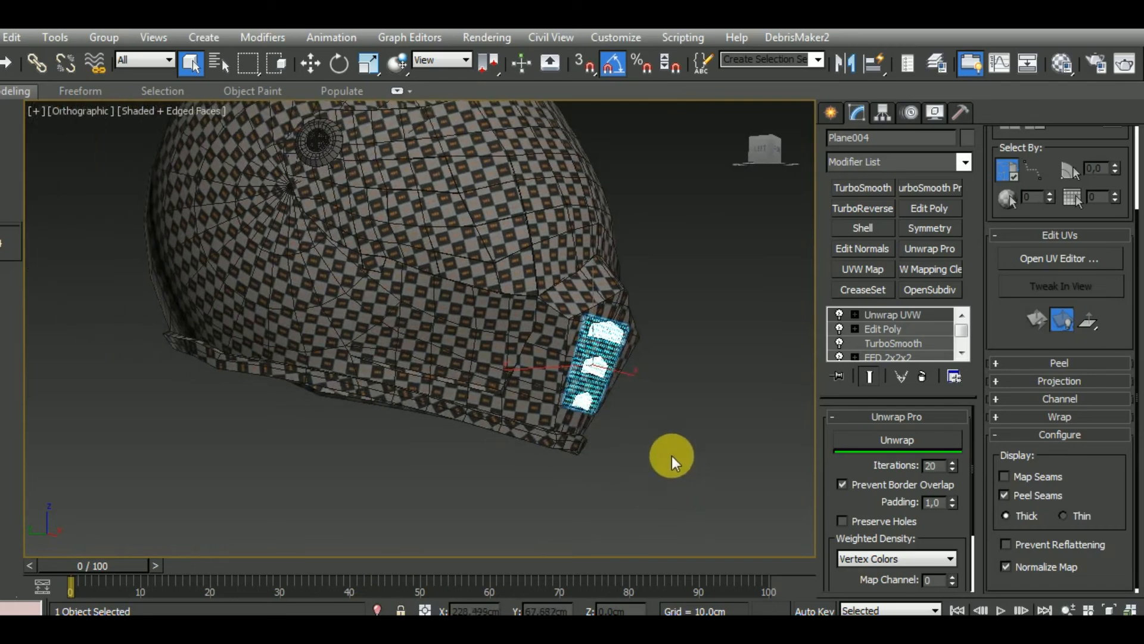
pyautogui.scroll(-3, 673, 463)
pyautogui.click(650, 476)
# Select the round flanged cylinder on the helmet's side and isolate it, showing its inner side
pyautogui.scroll(3, 449, 256)
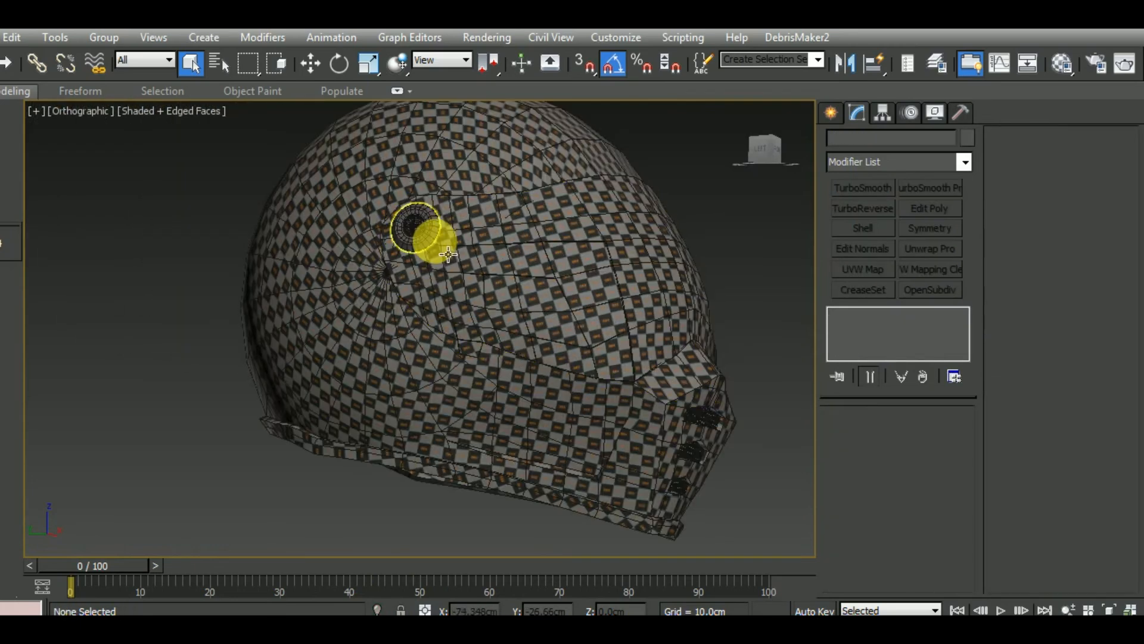
pyautogui.click(447, 249)
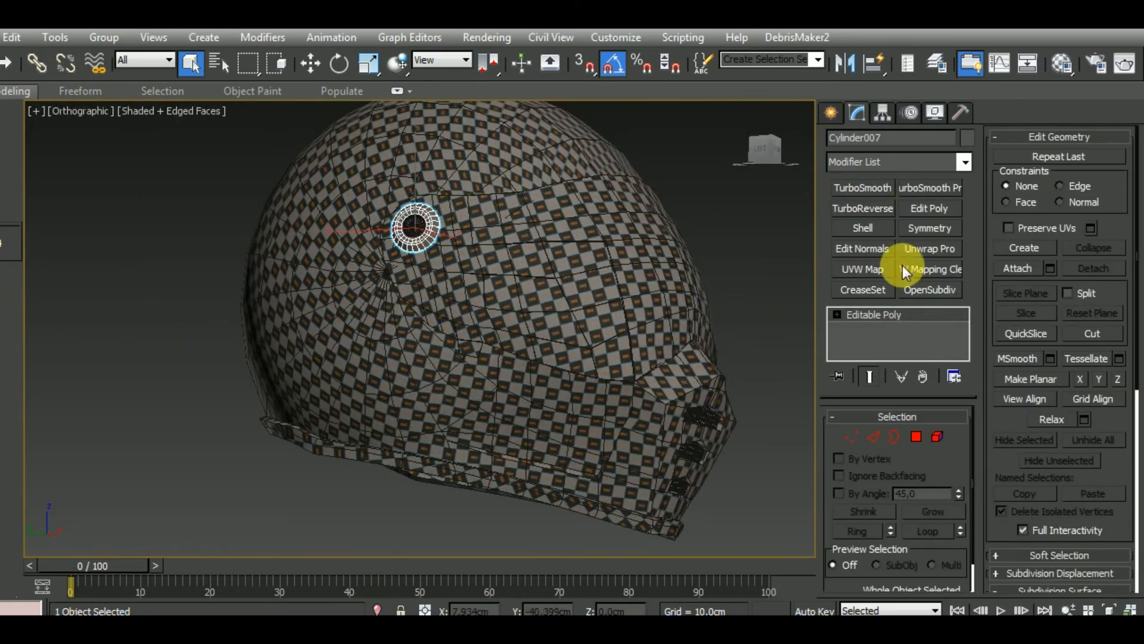
pyautogui.hotkey('alt', 'q')
pyautogui.keyDown('alt'); pyautogui.moveTo(534, 429); pyautogui.dragTo(476, 499, button='middle'); pyautogui.keyUp('alt')
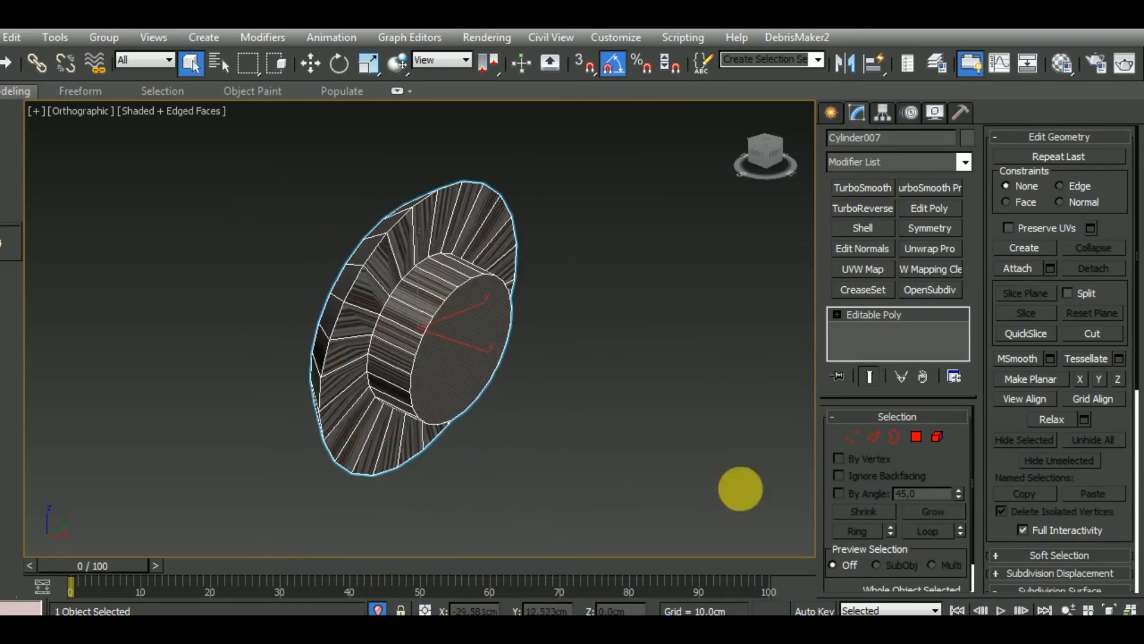
# Delete the cap polygon that closes the inner end of the cylinder
pyautogui.click(916, 436)
pyautogui.click(467, 348)
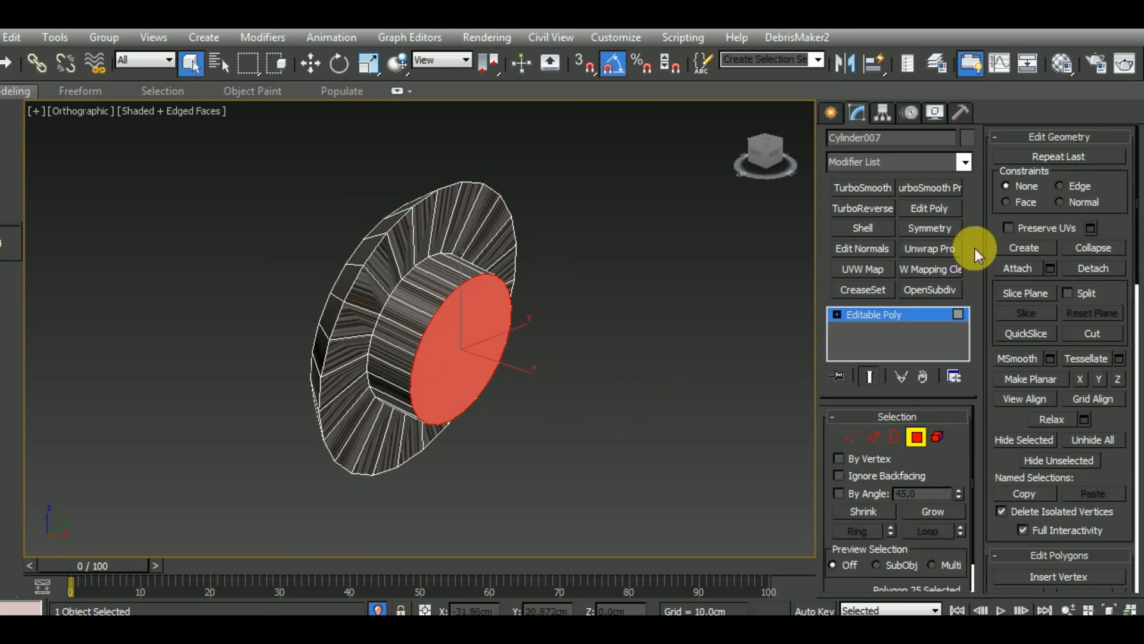
pyautogui.press('Delete')
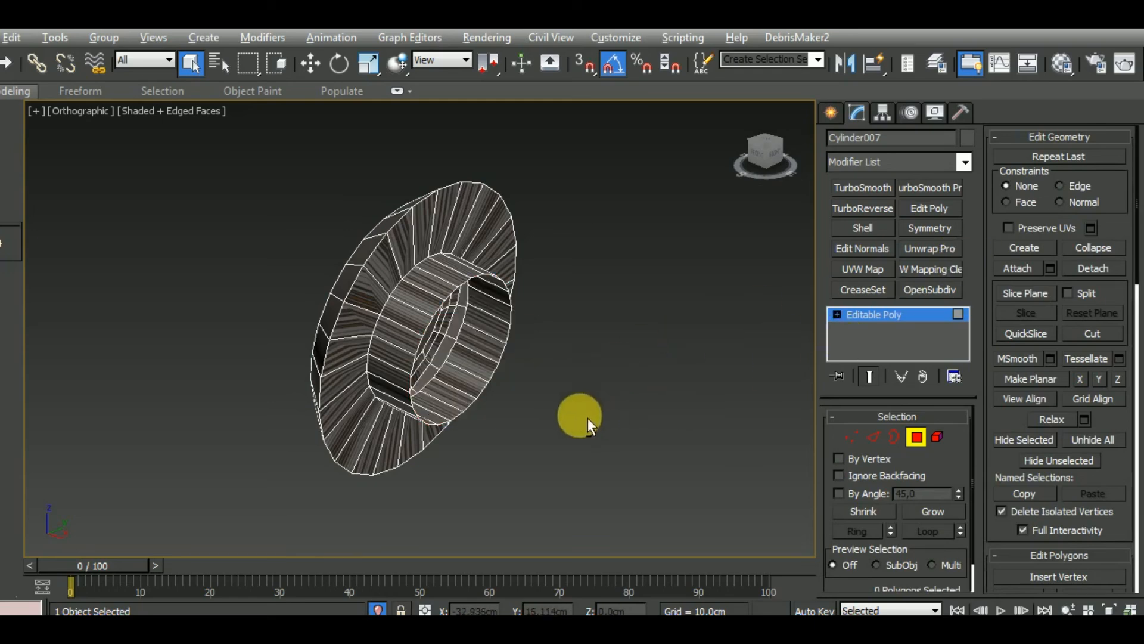
# Leave polygon editing, apply an Unwrap UVW modifier to the cylinder and open its UV editor
pyautogui.keyDown('alt'); pyautogui.moveTo(588, 420); pyautogui.dragTo(748, 410, button='middle'); pyautogui.keyUp('alt')
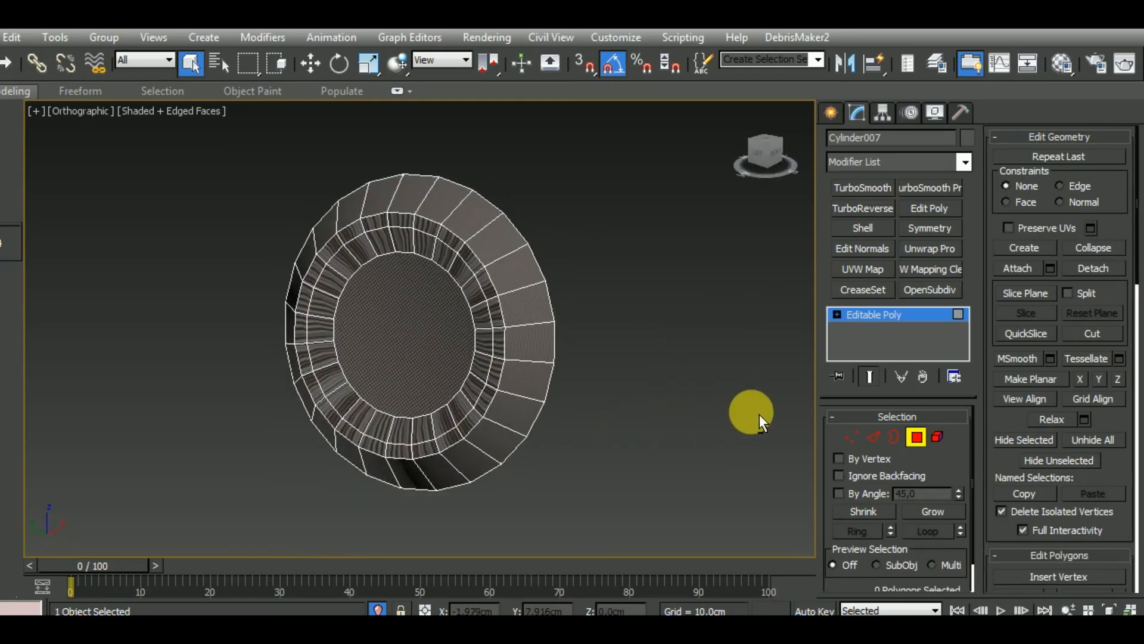
pyautogui.click(917, 436)
pyautogui.click(929, 248)
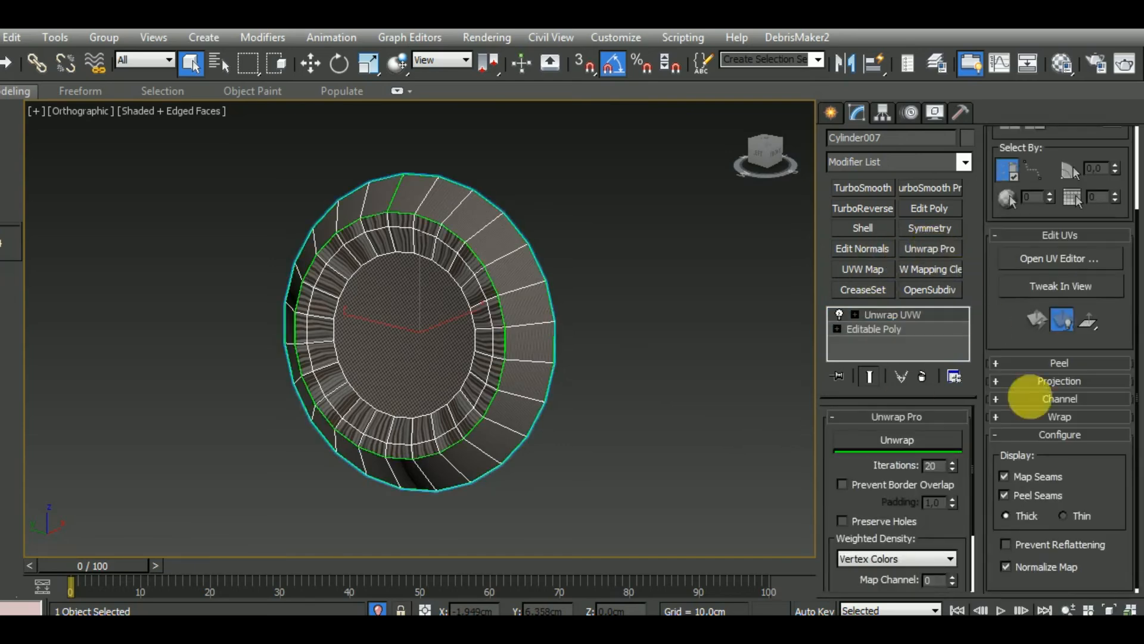
pyautogui.click(1067, 258)
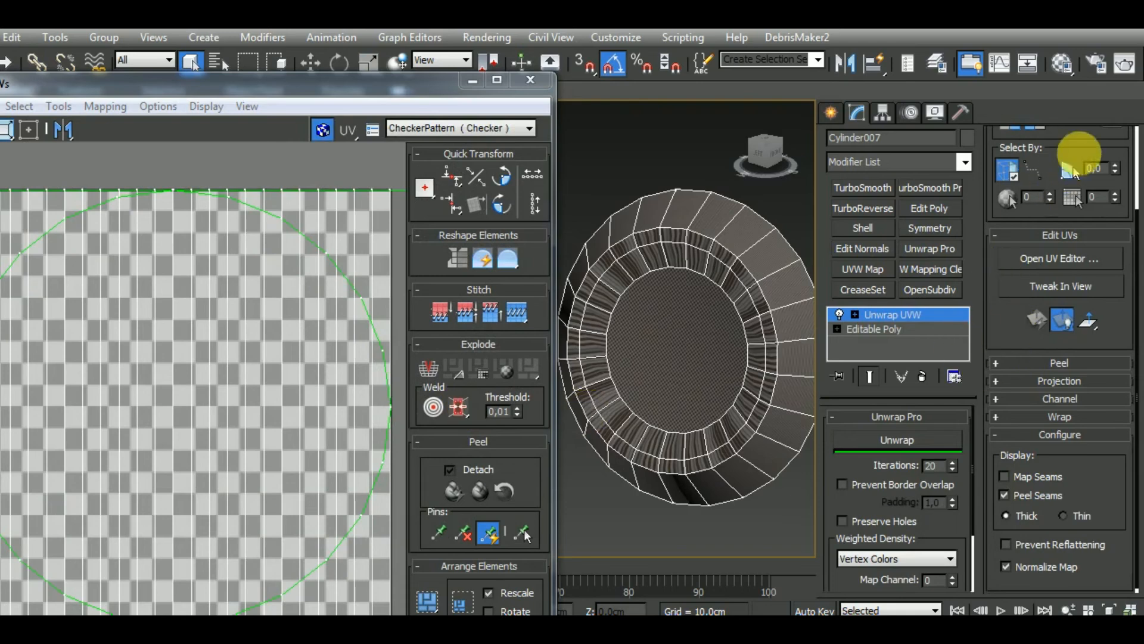
# Select the cylinder's outer round cap face and grow the selection to include the rings around it
pyautogui.scroll(3, 1114, 160)
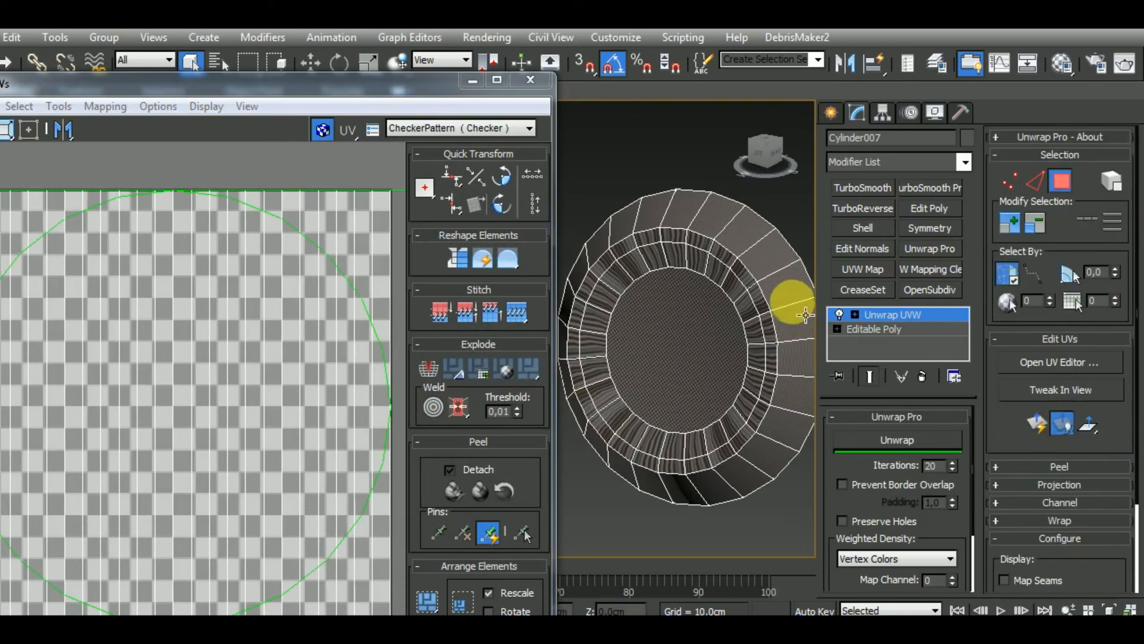
pyautogui.click(781, 281)
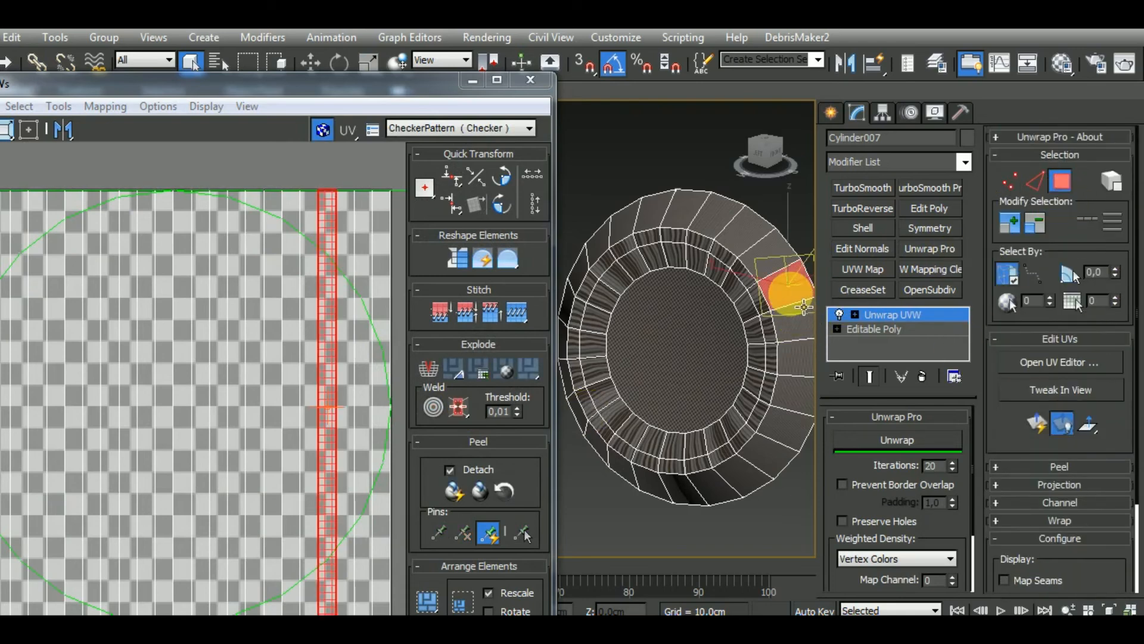
pyautogui.click(1018, 220)
pyautogui.click(703, 361)
pyautogui.click(1037, 230)
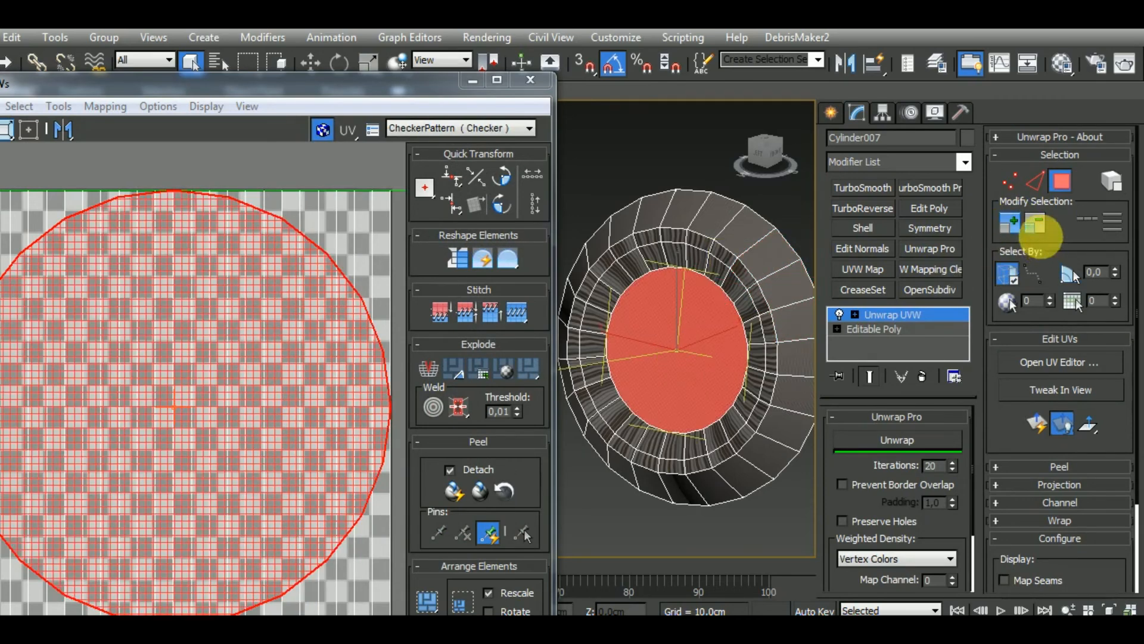
pyautogui.click(1017, 224)
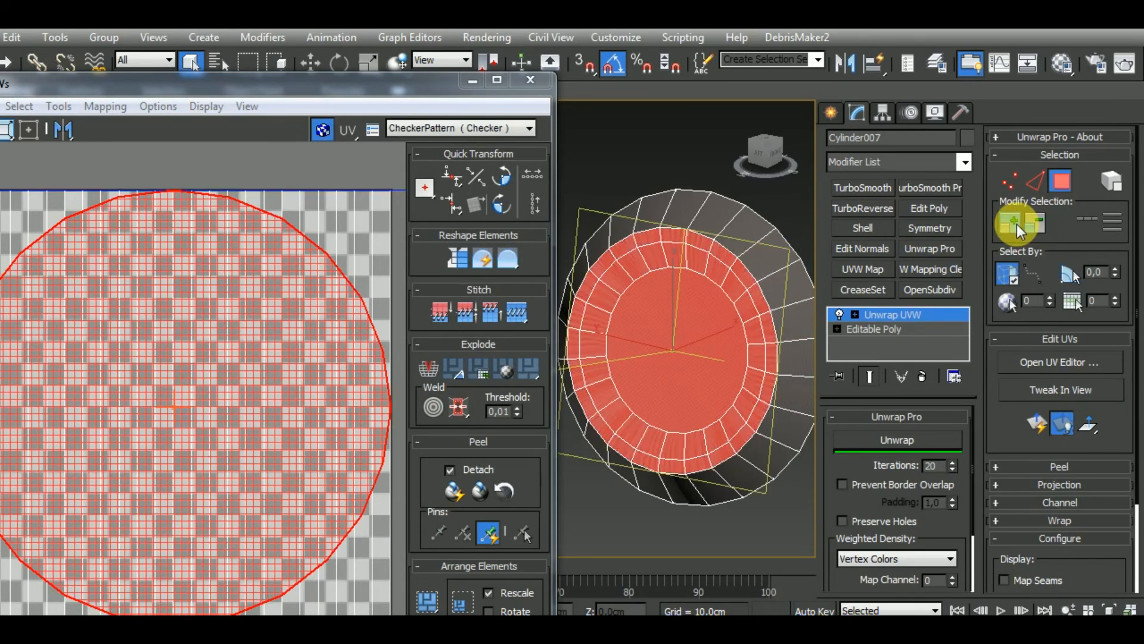
# Apply Normal Mapping with Box Mapping to the selected cap faces and move their round UV shell outside the tile's lower-right corner
pyautogui.scroll(-5, 173, 412)
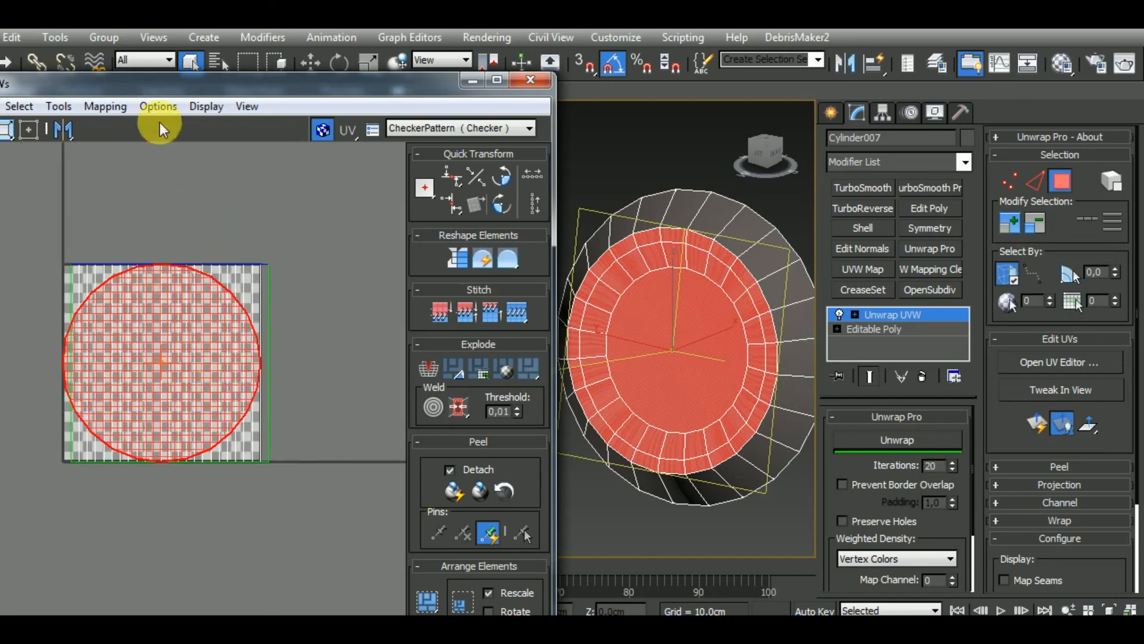
pyautogui.click(105, 107)
pyautogui.click(111, 154)
pyautogui.click(90, 45)
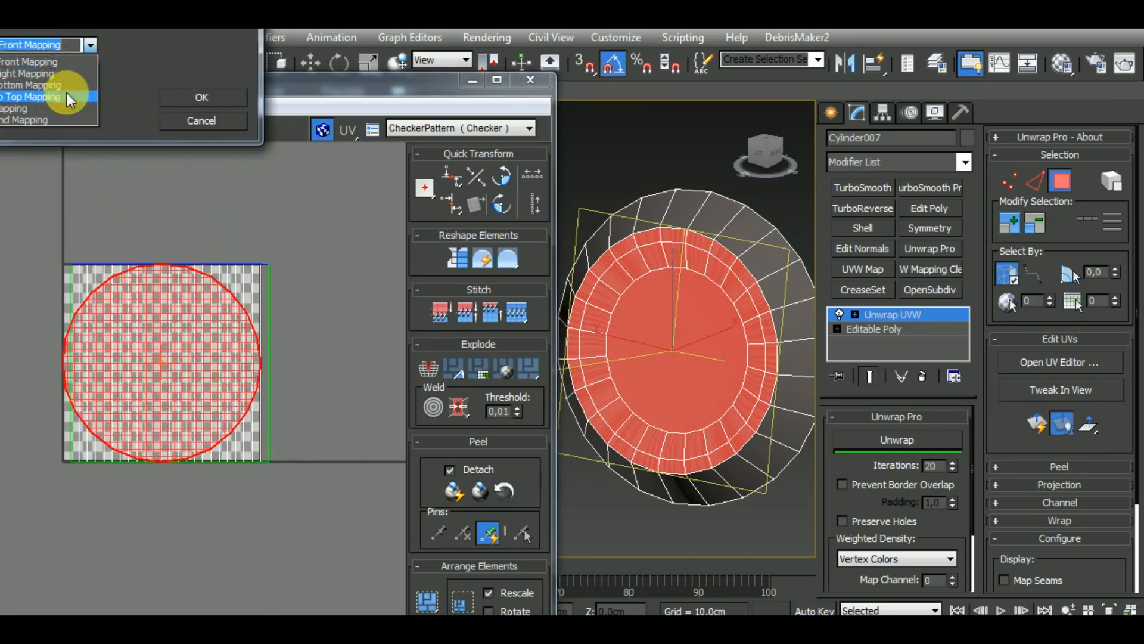
pyautogui.click(66, 108)
pyautogui.moveTo(132, 28); pyautogui.dragTo(179, 94)
pyautogui.click(244, 162)
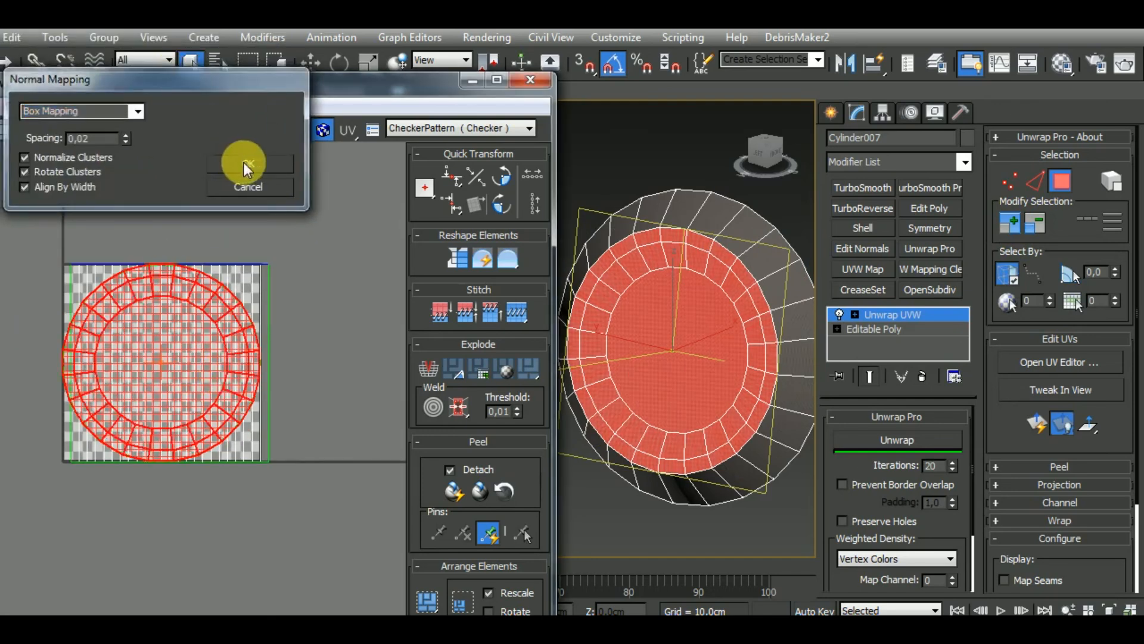
pyautogui.scroll(-4, 274, 382)
pyautogui.moveTo(248, 340); pyautogui.dragTo(404, 504)
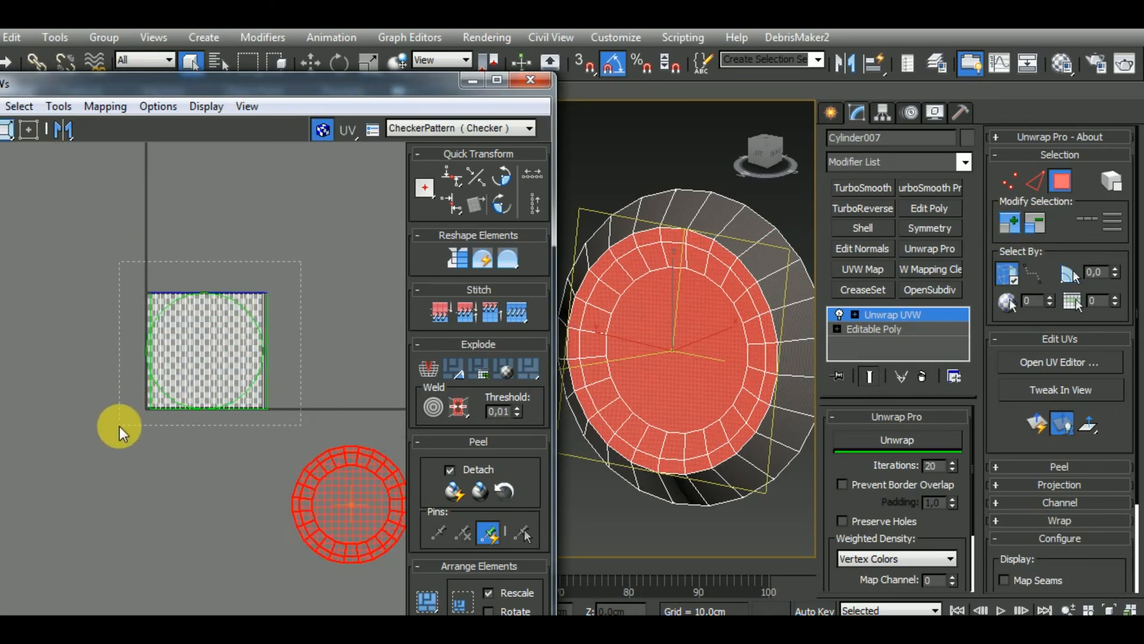
# Select all the remaining UVs in the tile and apply Normal Mapping with Box Mapping to them
pyautogui.moveTo(119, 427); pyautogui.dragTo(119, 426)
pyautogui.click(112, 102)
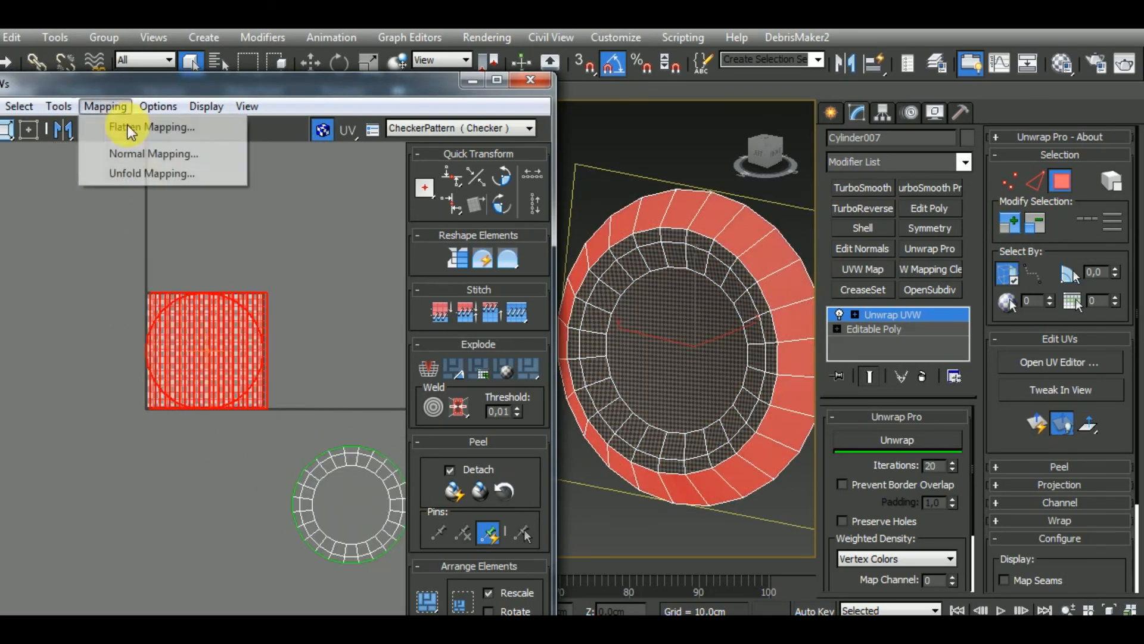
pyautogui.click(142, 158)
pyautogui.click(258, 165)
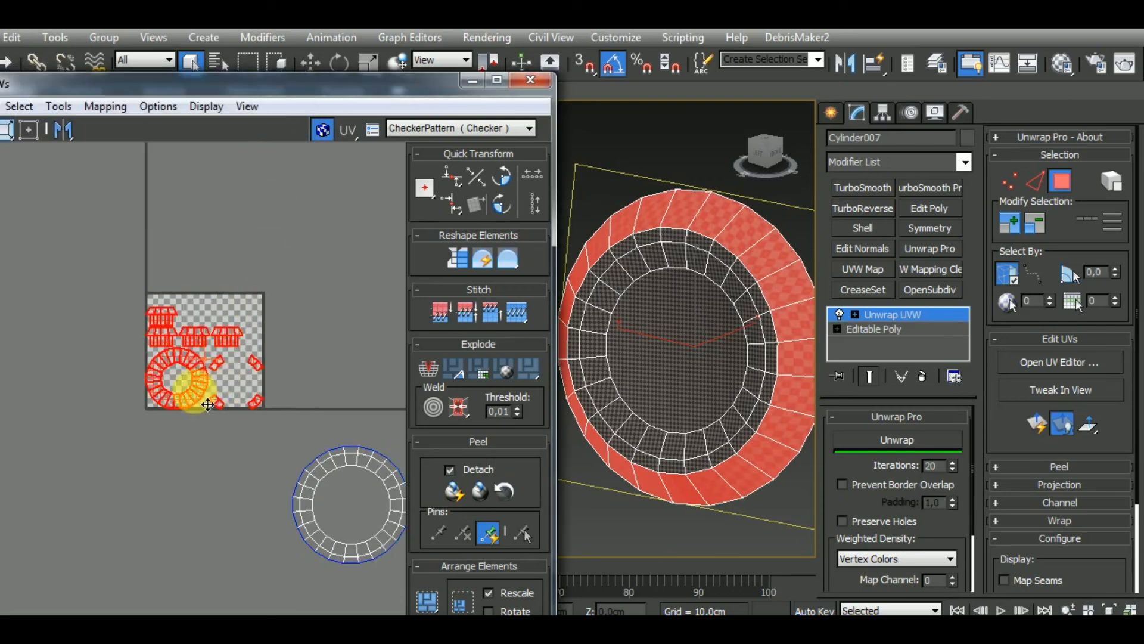
# Turn on element selection and move the small ring-shaped flange shell below the UV tile
pyautogui.moveTo(210, 393); pyautogui.dragTo(248, 351, button='middle')
pyautogui.click(225, 380)
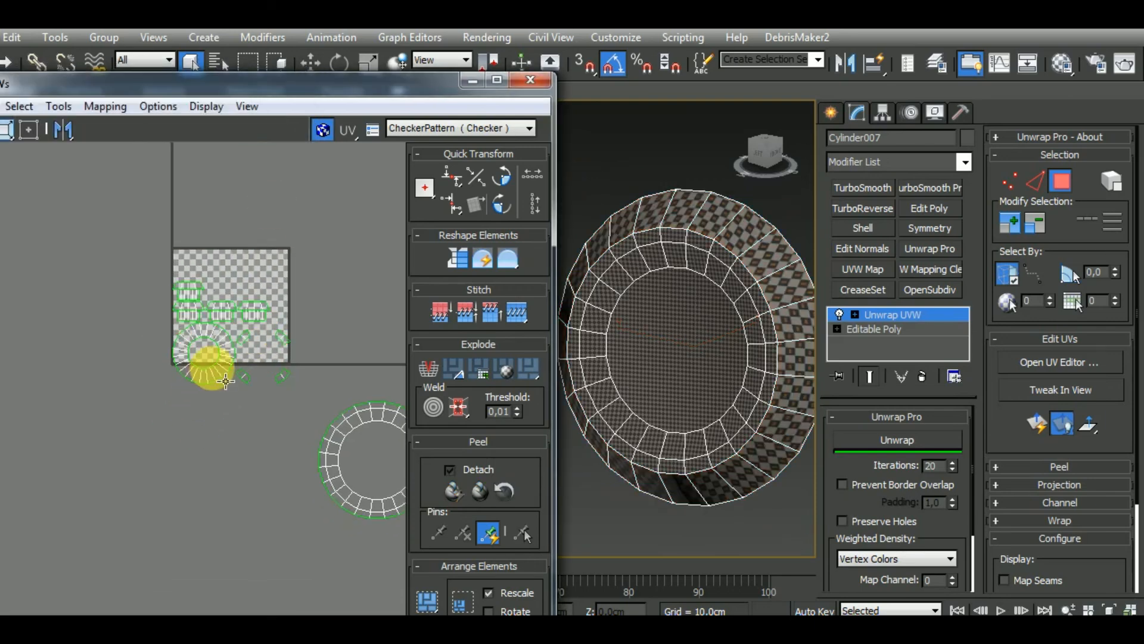
pyautogui.moveTo(255, 81); pyautogui.dragTo(365, 89)
pyautogui.moveTo(274, 394); pyautogui.dragTo(279, 375, button='middle')
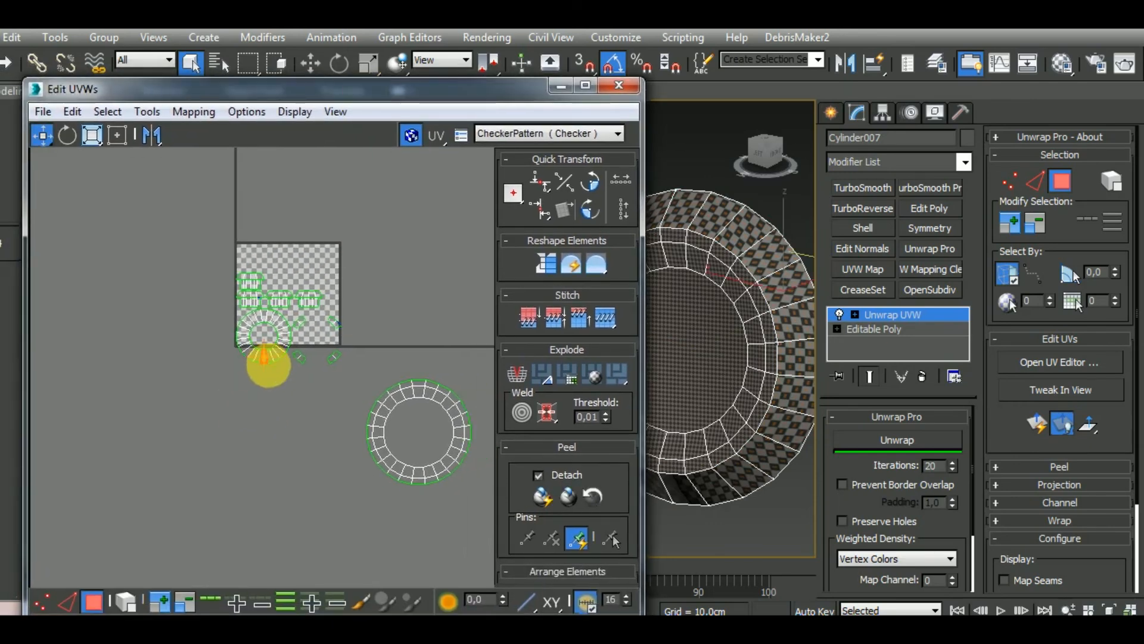
pyautogui.click(126, 602)
pyautogui.click(273, 353)
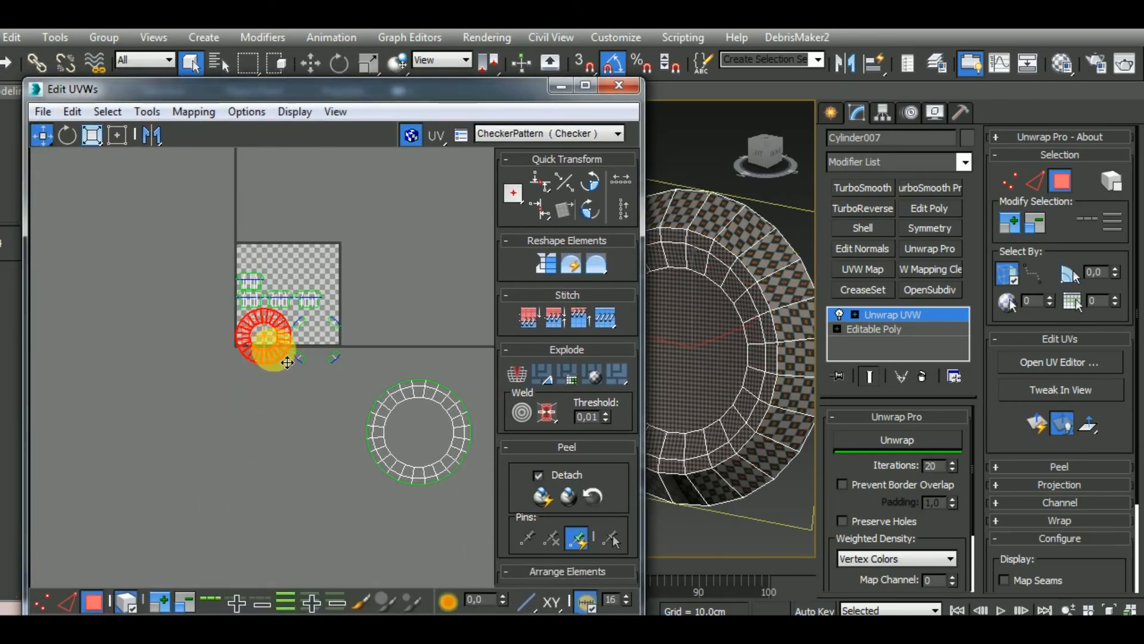
pyautogui.moveTo(287, 362); pyautogui.dragTo(264, 438)
# Enable Prevent Border Overlap for Unwrap Pro, select the round cap's UV shell and run the unwrap
pyautogui.keyDown('alt'); pyautogui.moveTo(777, 414); pyautogui.dragTo(617, 418, button='middle'); pyautogui.keyUp('alt')
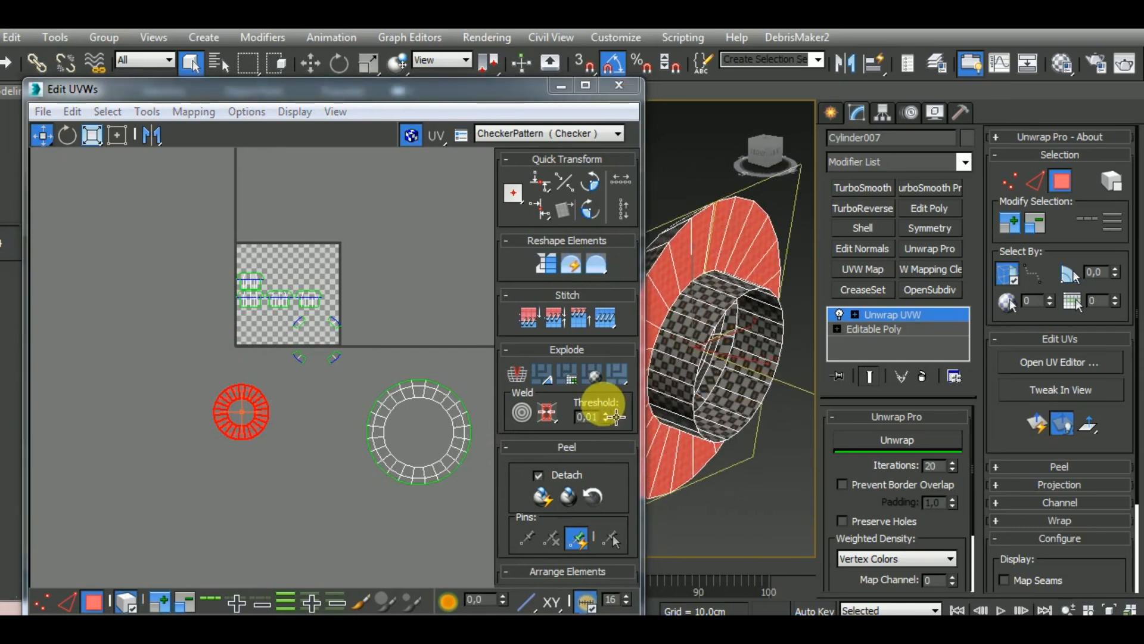
pyautogui.click(864, 483)
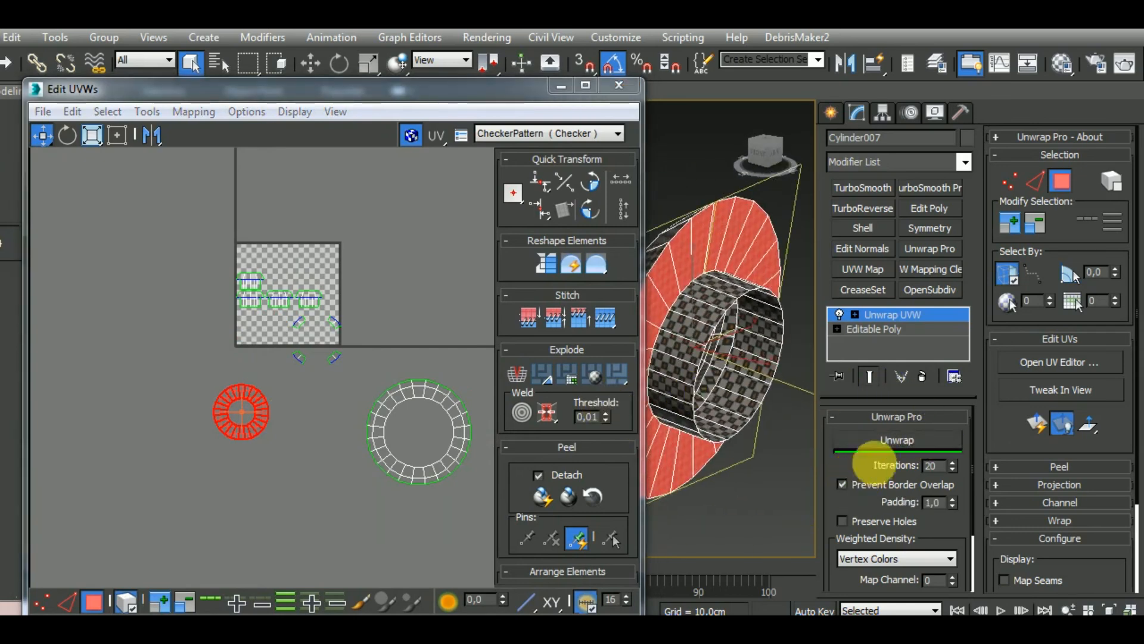
pyautogui.moveTo(360, 337); pyautogui.dragTo(350, 363, button='middle')
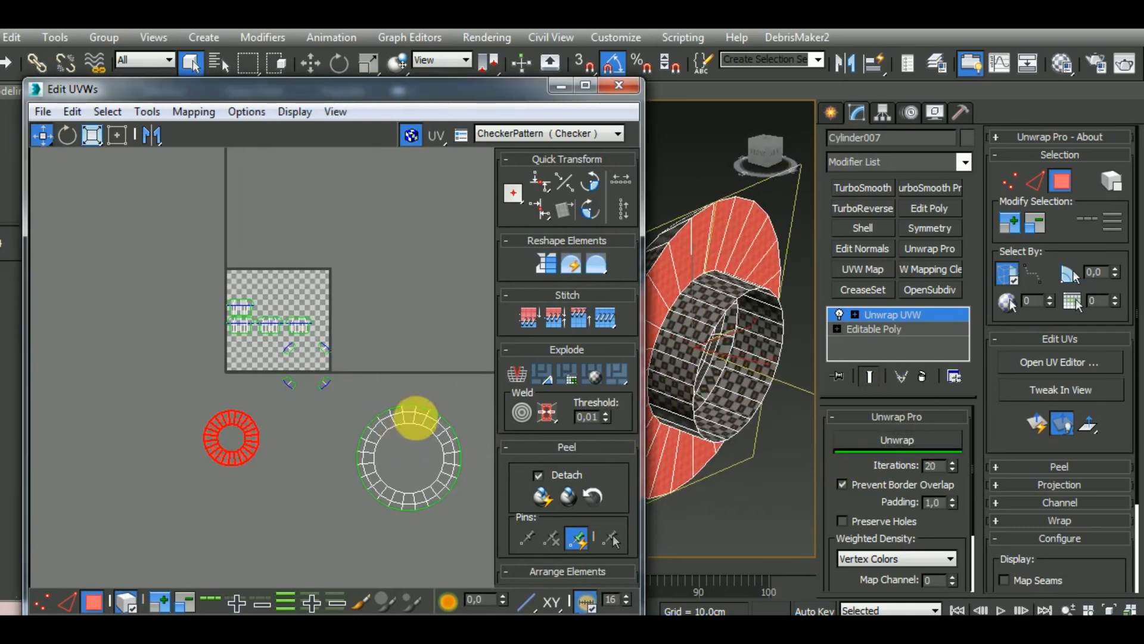
pyautogui.click(416, 418)
pyautogui.keyDown('alt'); pyautogui.moveTo(706, 368); pyautogui.dragTo(894, 352, button='middle'); pyautogui.keyUp('alt')
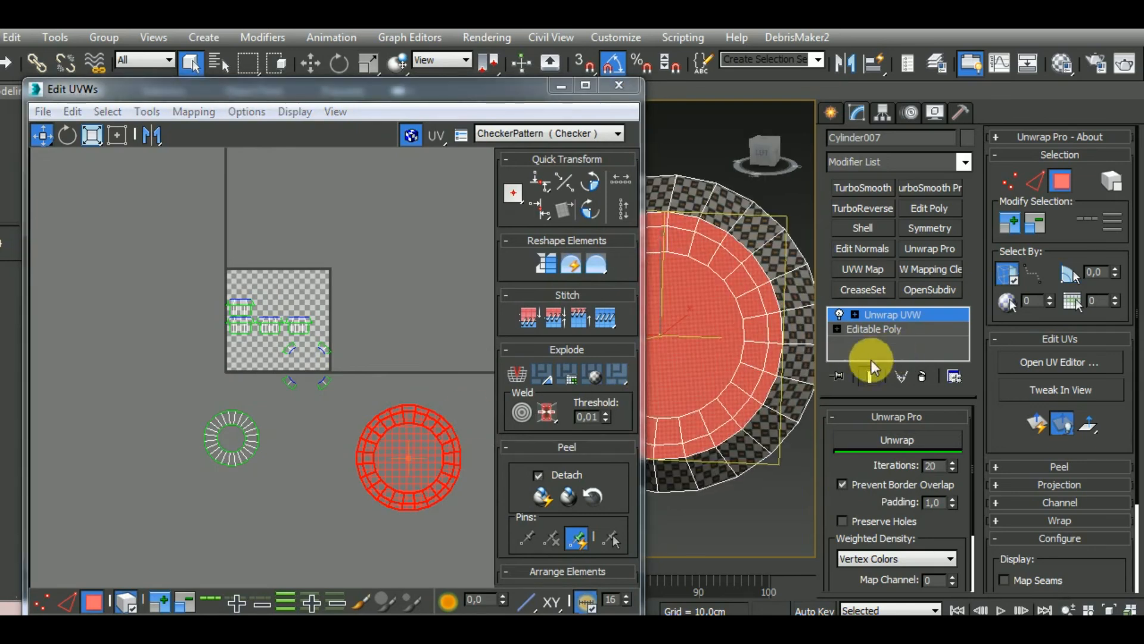
pyautogui.click(899, 442)
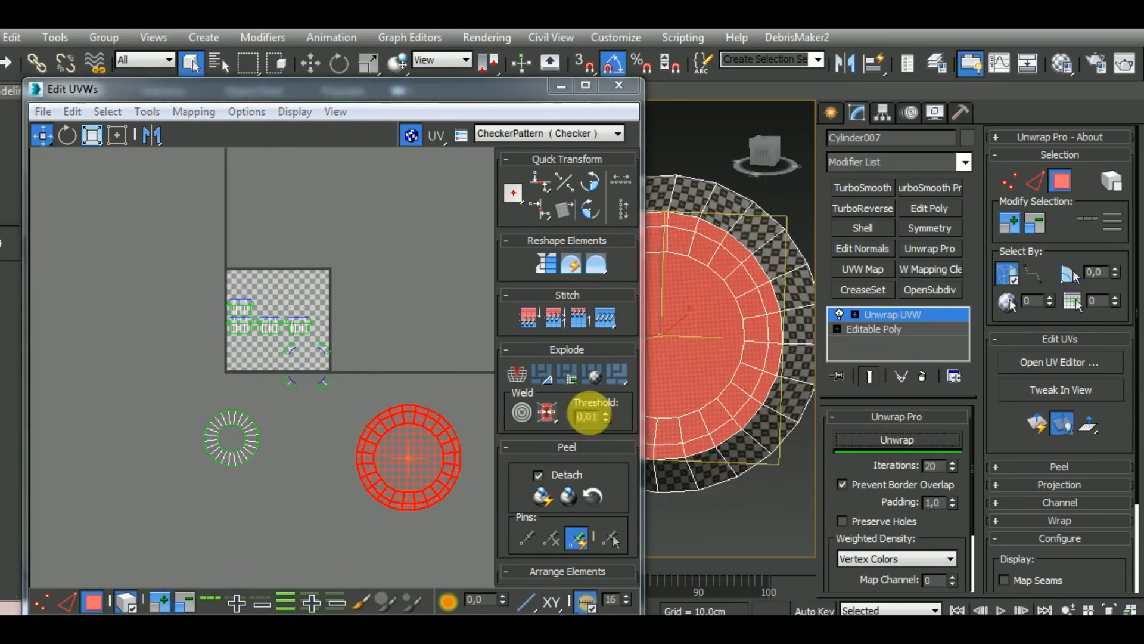
pyautogui.moveTo(333, 382); pyautogui.dragTo(330, 399, button='middle')
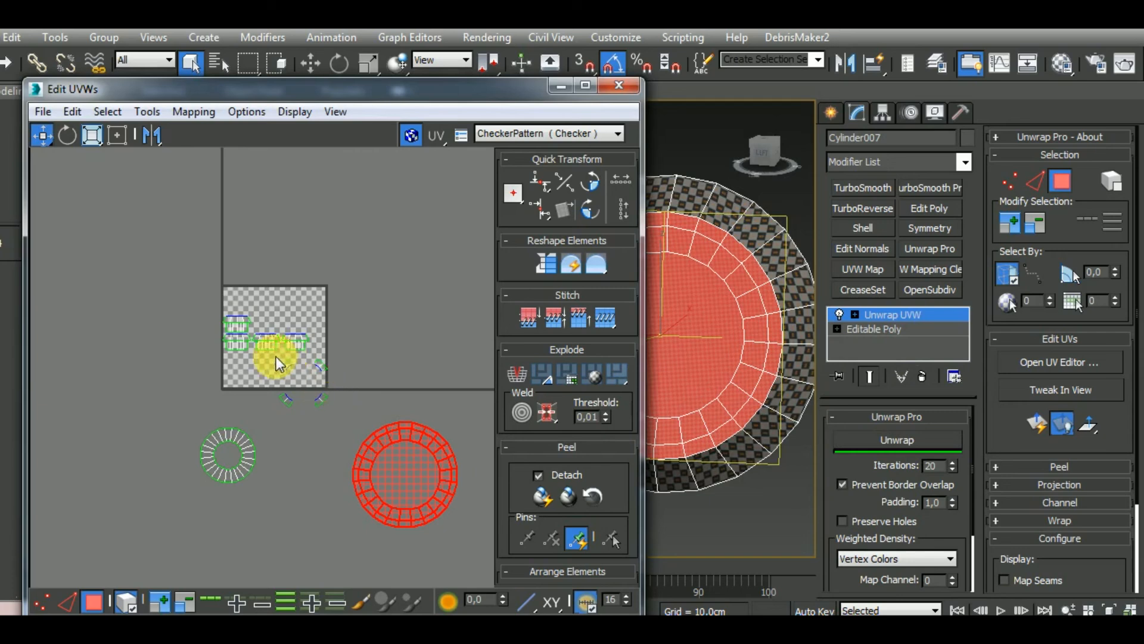
# Examine which parts of the cylinder the corner, ring and strip UV pieces belong to by selecting them and some rim faces
pyautogui.scroll(-5, 835, 401)
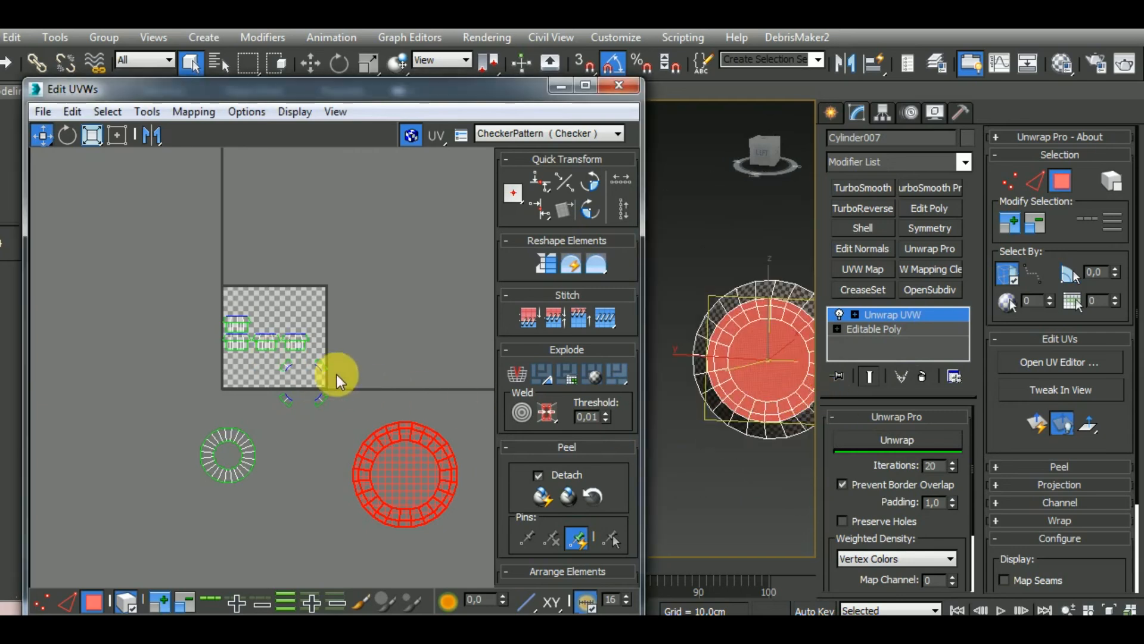
pyautogui.click(284, 395)
pyautogui.moveTo(758, 404); pyautogui.dragTo(718, 452, button='middle')
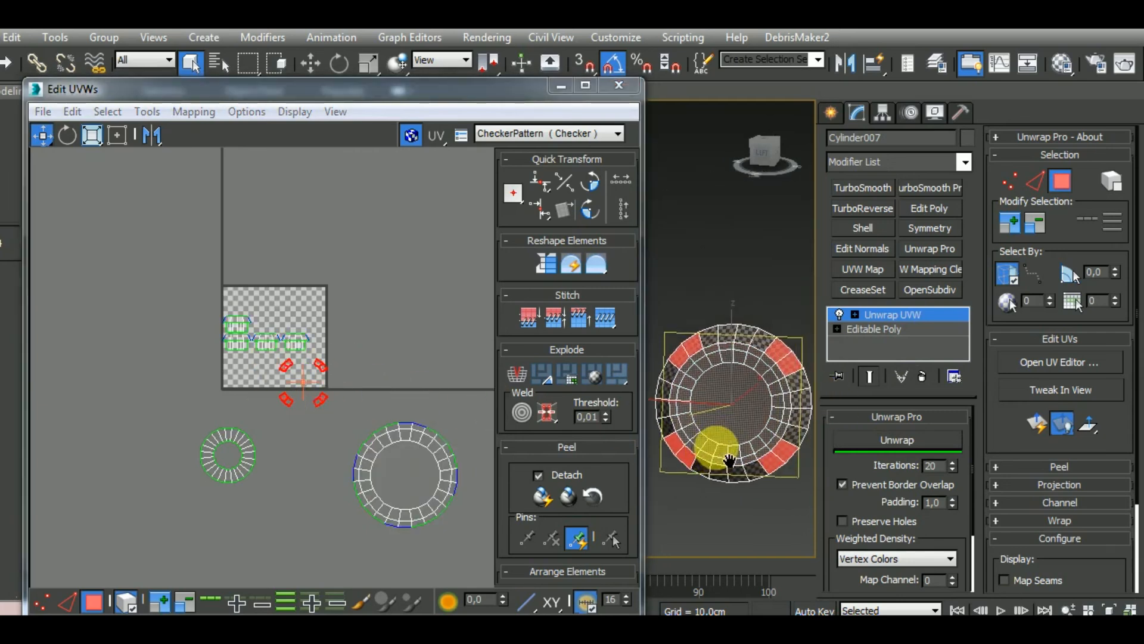
pyautogui.click(260, 470)
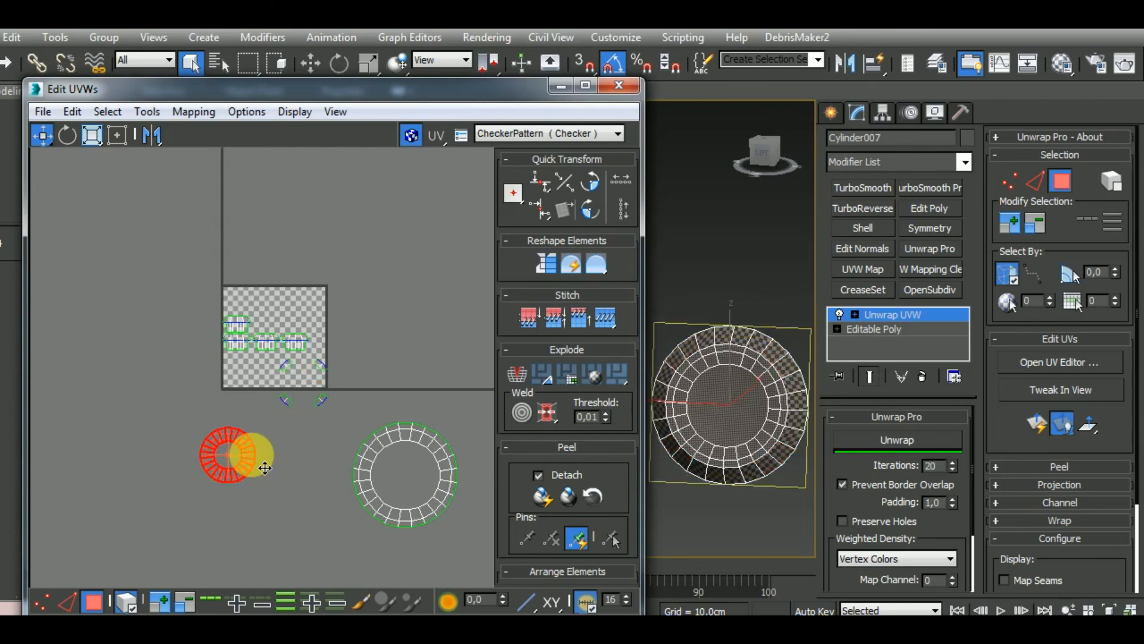
pyautogui.click(295, 344)
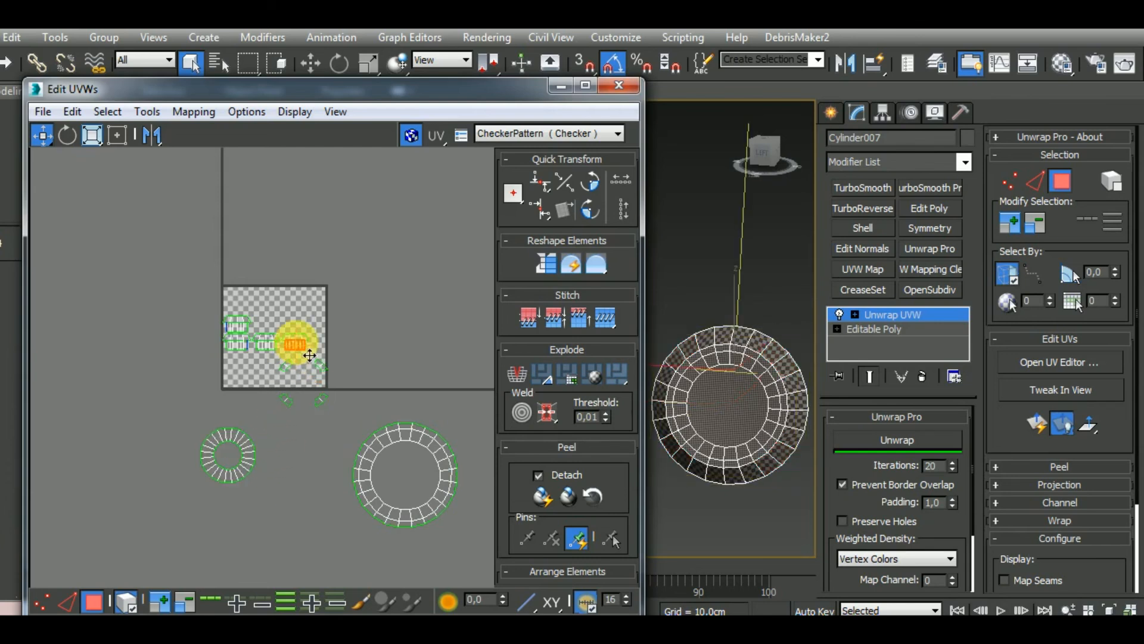
pyautogui.click(766, 353)
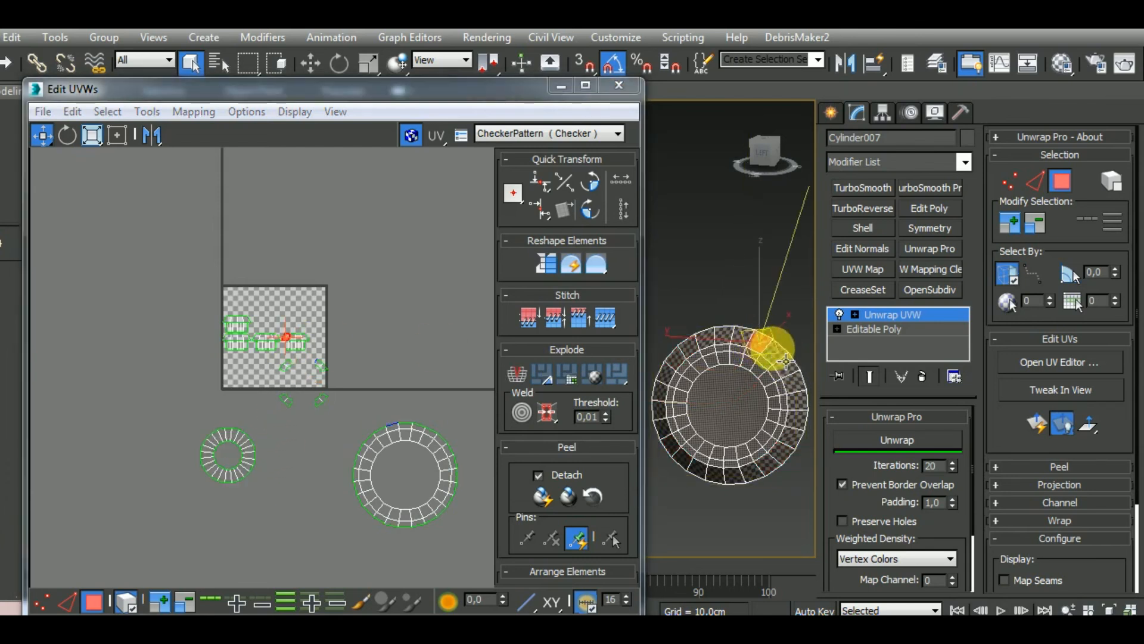
pyautogui.keyDown('ctrl'); pyautogui.click(774, 350); pyautogui.keyUp('ctrl')
pyautogui.keyDown('ctrl'); pyautogui.click(786, 364); pyautogui.keyUp('ctrl')
pyautogui.keyDown('ctrl'); pyautogui.click(792, 378); pyautogui.keyUp('ctrl')
pyautogui.moveTo(311, 348); pyautogui.dragTo(306, 375, button='middle')
pyautogui.scroll(3, 305, 375)
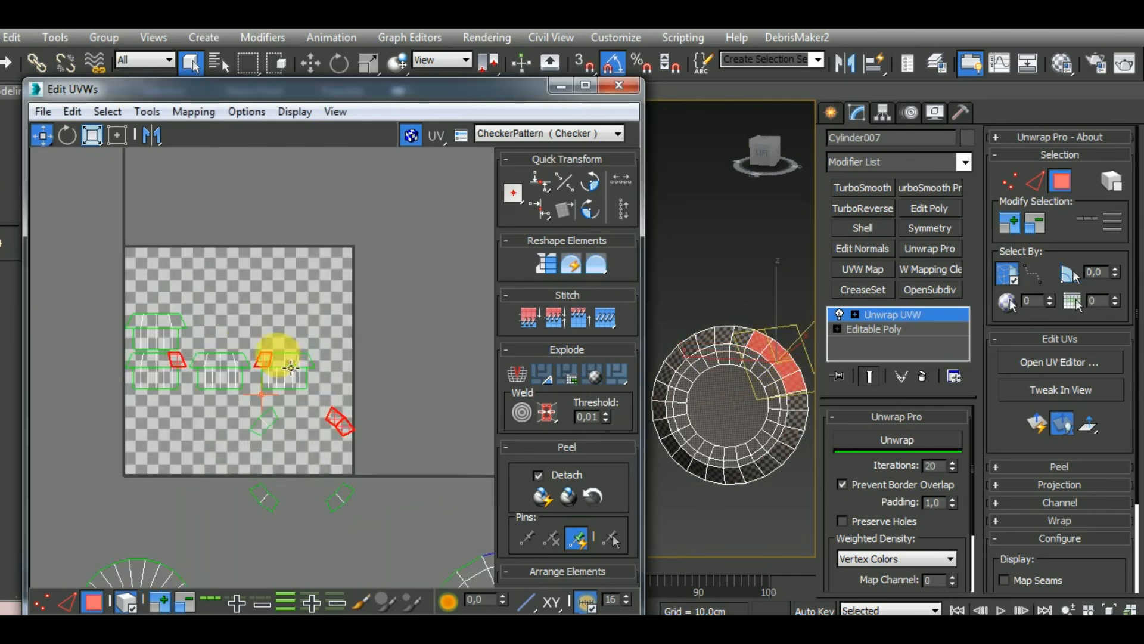
pyautogui.scroll(2, 271, 360)
pyautogui.moveTo(288, 352); pyautogui.dragTo(367, 363)
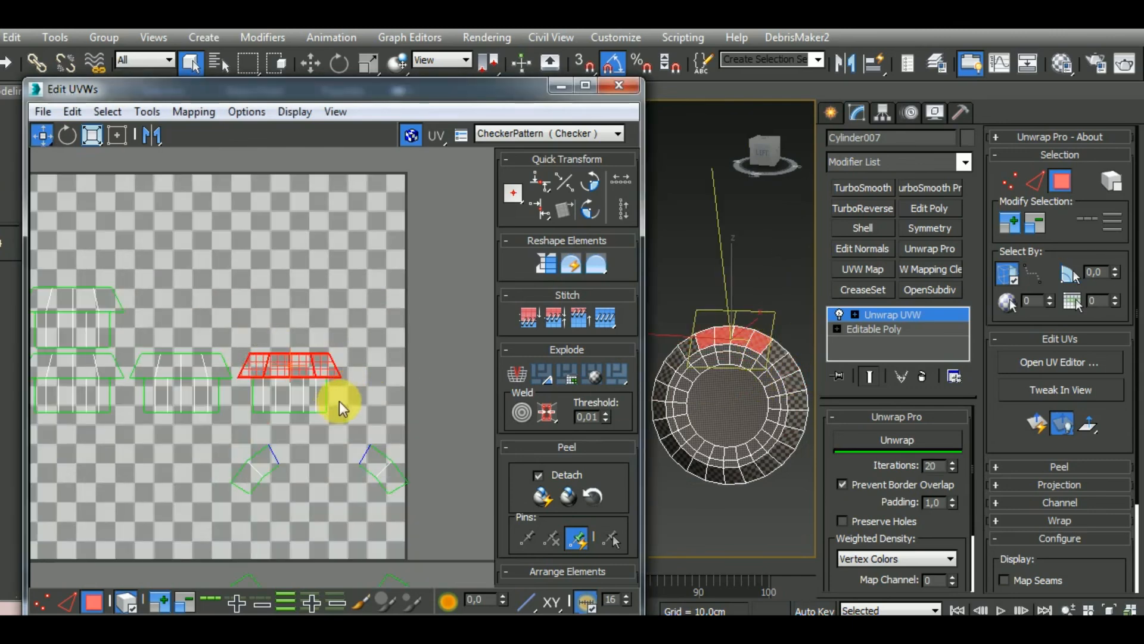
# Select the four rectangular wall shells and move them away from the tapered rim strips, towards the tile's lower-left corner
pyautogui.moveTo(338, 401); pyautogui.dragTo(137, 425)
pyautogui.moveTo(117, 428); pyautogui.dragTo(344, 420, button='middle')
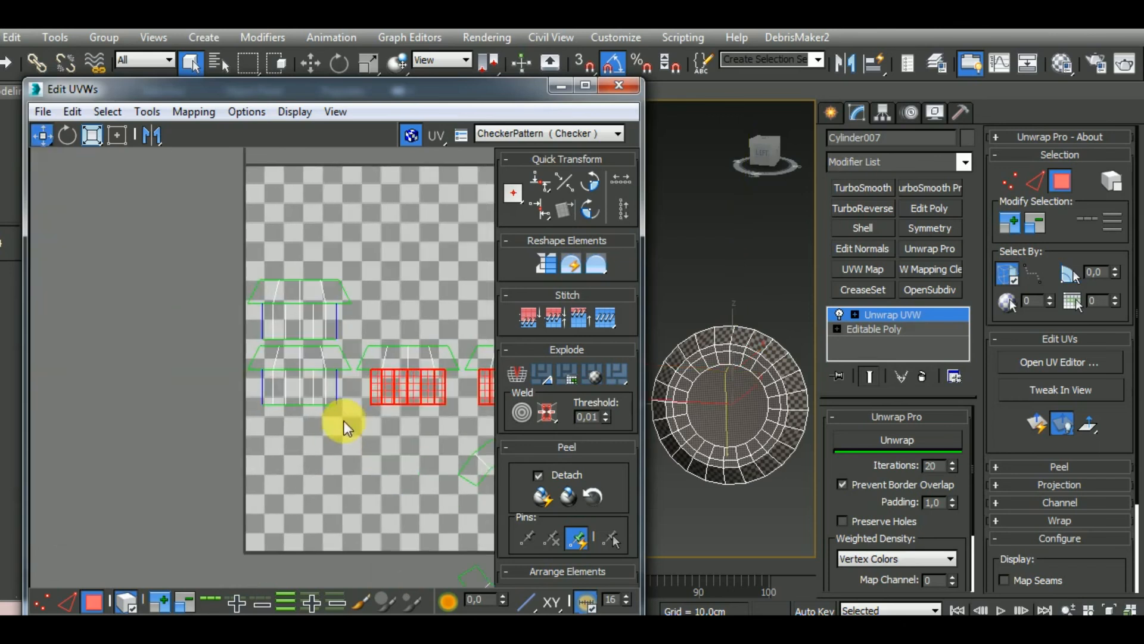
pyautogui.keyDown('ctrl'); pyautogui.moveTo(256, 381); pyautogui.dragTo(255, 381); pyautogui.keyUp('ctrl')
pyautogui.keyDown('ctrl'); pyautogui.moveTo(249, 334); pyautogui.dragTo(375, 324); pyautogui.keyUp('ctrl')
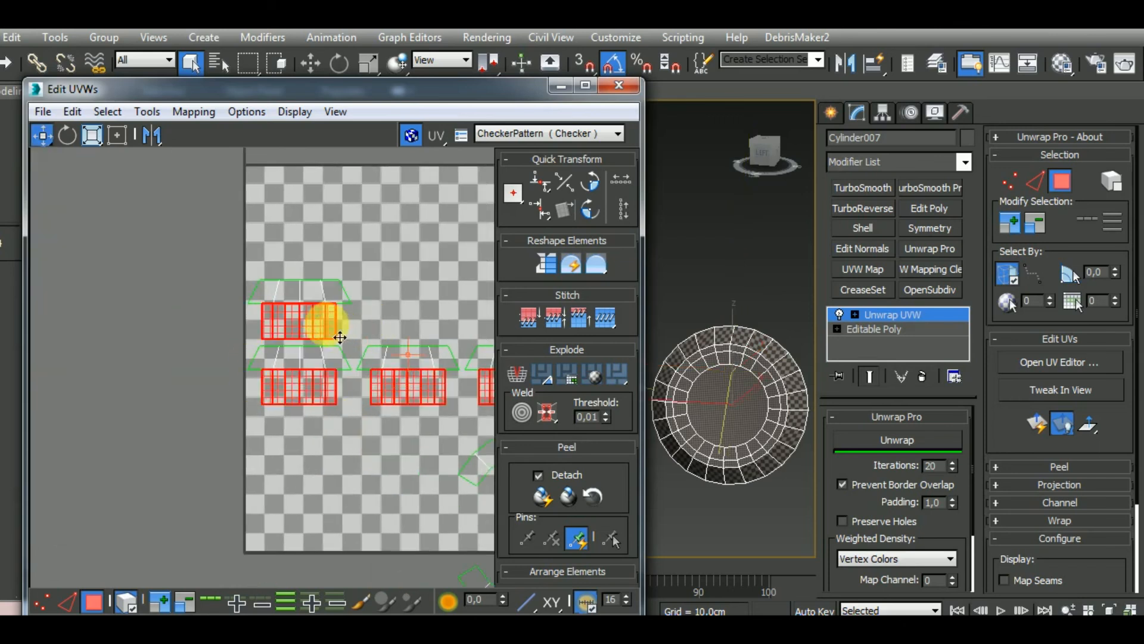
pyautogui.rightClick(317, 317)
pyautogui.click(294, 366)
pyautogui.moveTo(302, 327); pyautogui.dragTo(81, 416)
pyautogui.moveTo(332, 387); pyautogui.dragTo(186, 401, button='middle')
pyautogui.scroll(-2, 186, 401)
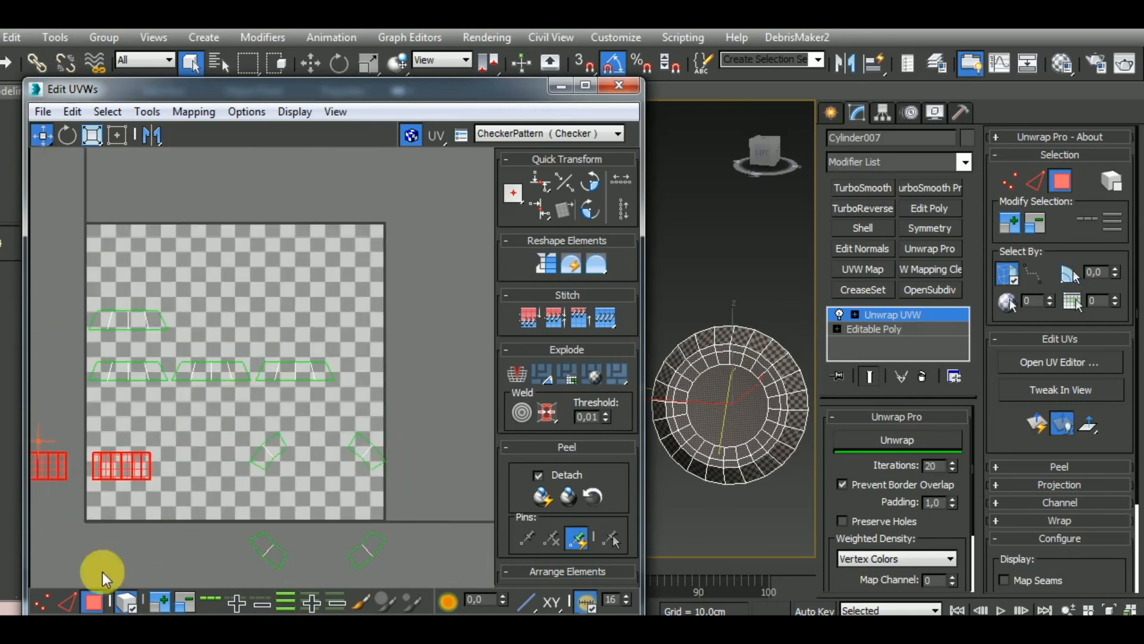
# Stitch the tapered rim strips and corner pieces edge to edge into one open arc and run Unwrap Pro on it
pyautogui.click(68, 600)
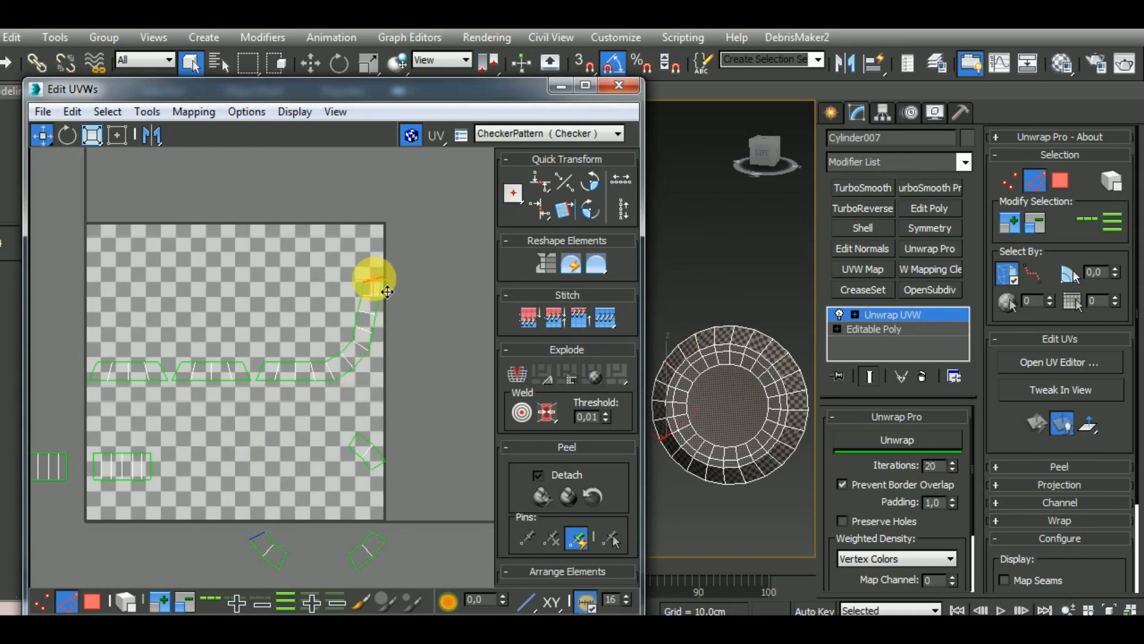
pyautogui.click(356, 243)
pyautogui.press('s')
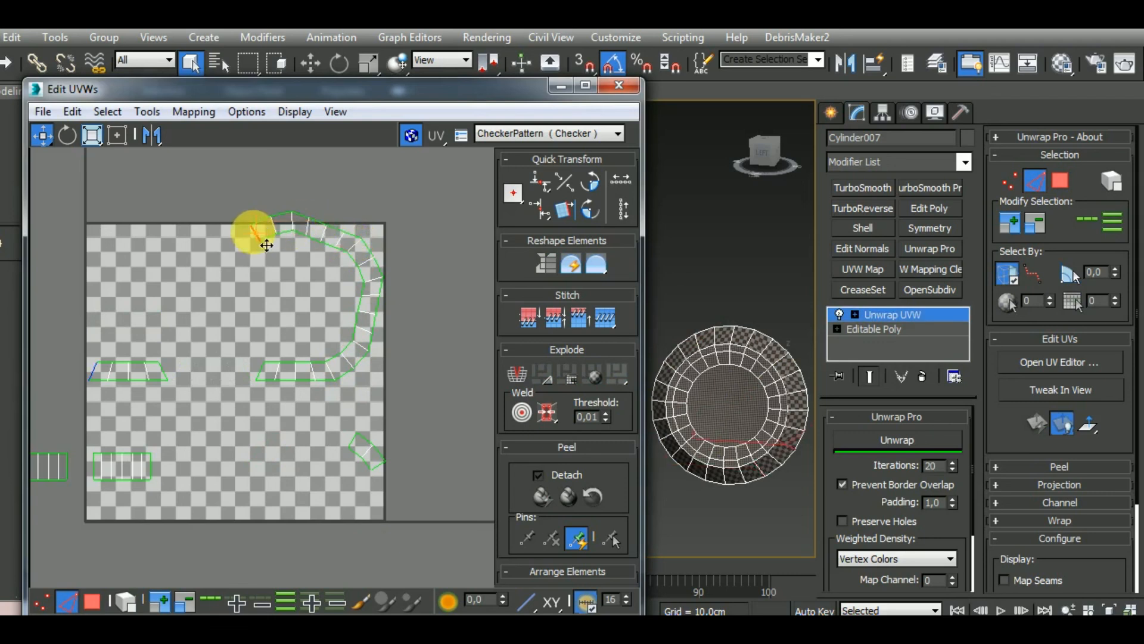
pyautogui.click(234, 302)
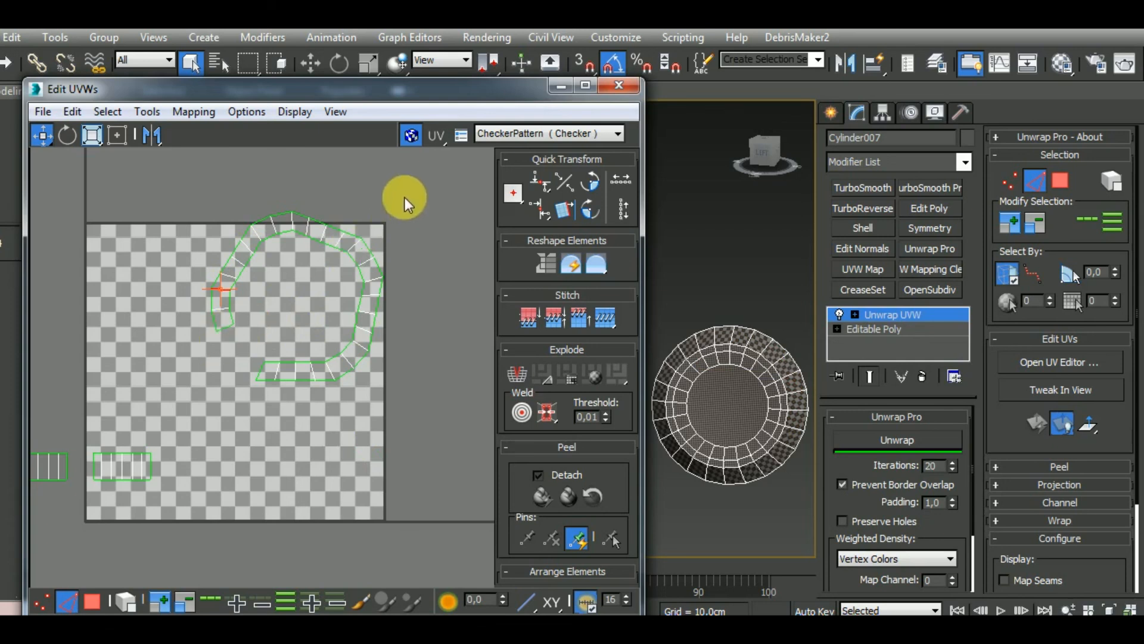
pyautogui.moveTo(199, 445); pyautogui.dragTo(417, 190)
pyautogui.click(916, 442)
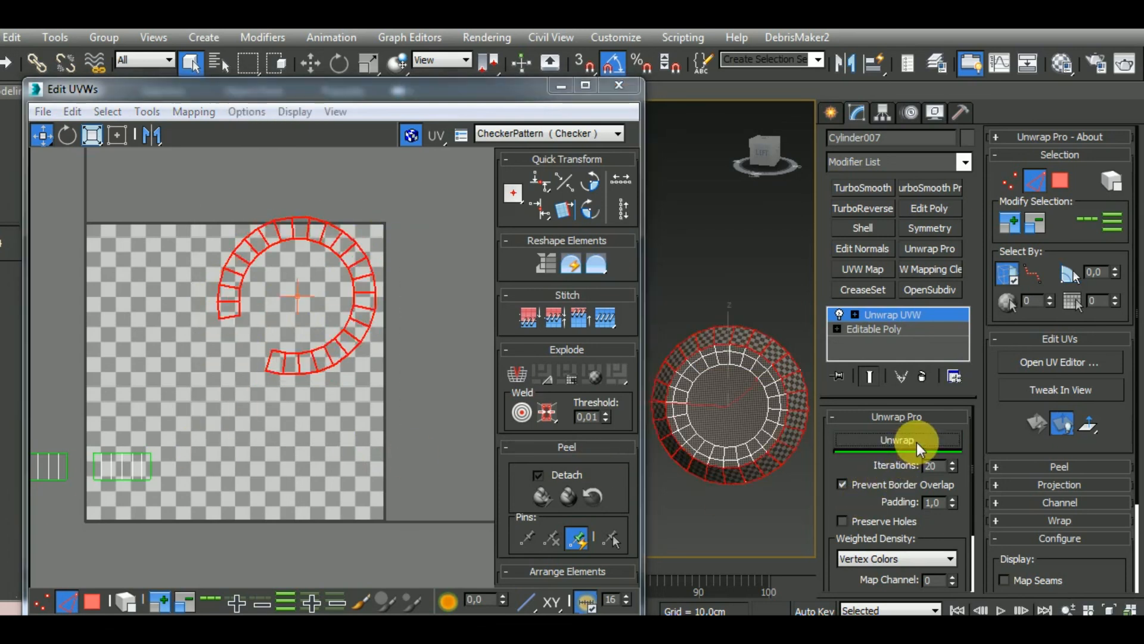
# Stitch the arc's two open ends together and unwrap the shell again as a closed ring
pyautogui.click(234, 320)
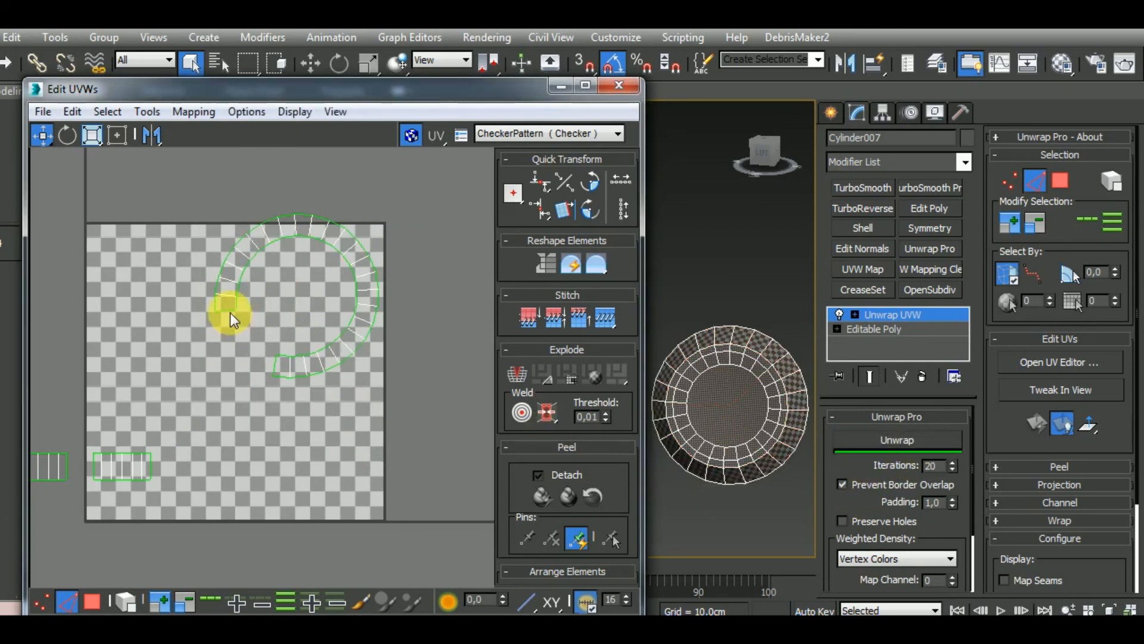
pyautogui.click(230, 313)
pyautogui.moveTo(170, 449); pyautogui.dragTo(406, 196)
pyautogui.click(880, 449)
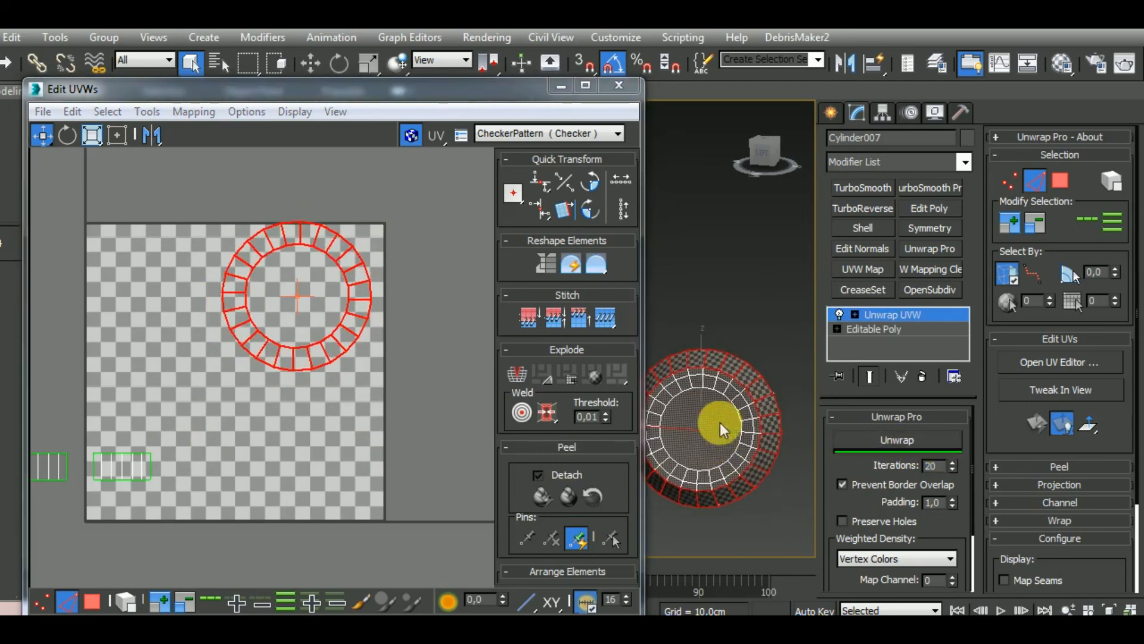
# Stitch the four rectangular wall shells end to end into one long straight strip
pyautogui.scroll(6, 756, 398)
pyautogui.scroll(2, 756, 398)
pyautogui.scroll(-4, 323, 338)
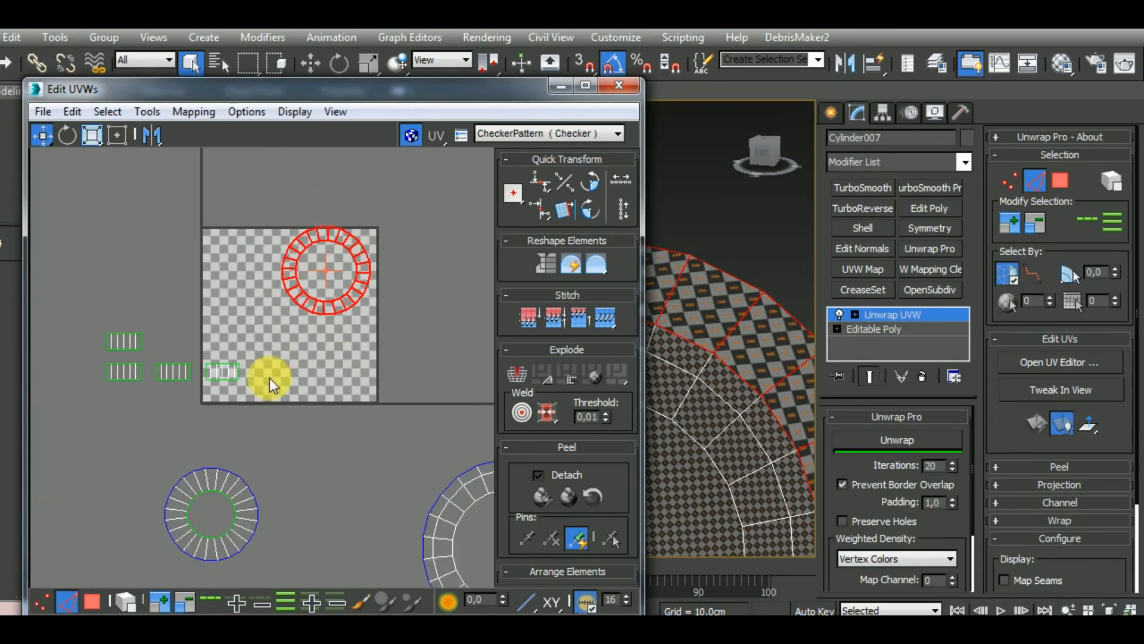
pyautogui.click(240, 372)
pyautogui.press('s')
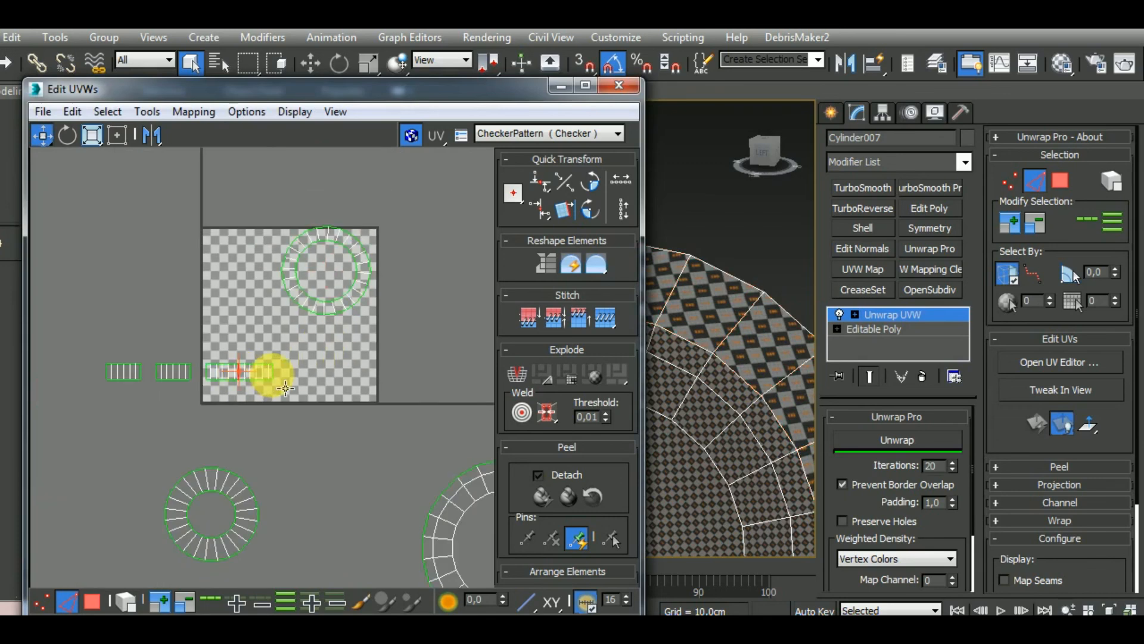
pyautogui.press('s')
pyautogui.click(306, 372)
pyautogui.press('s')
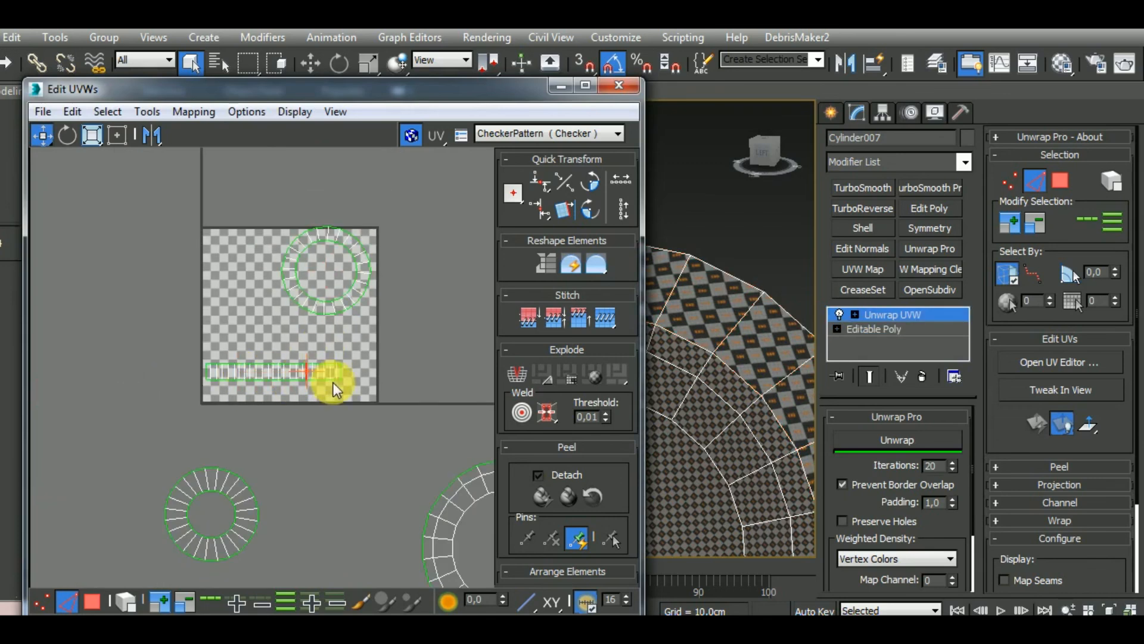
# Select all of the cylinder's UV shells, run Unwrap Pro on them and pack them into the tile with Rescale enabled
pyautogui.scroll(-4, 336, 375)
pyautogui.scroll(-1, 350, 384)
pyautogui.moveTo(222, 296); pyautogui.dragTo(499, 558)
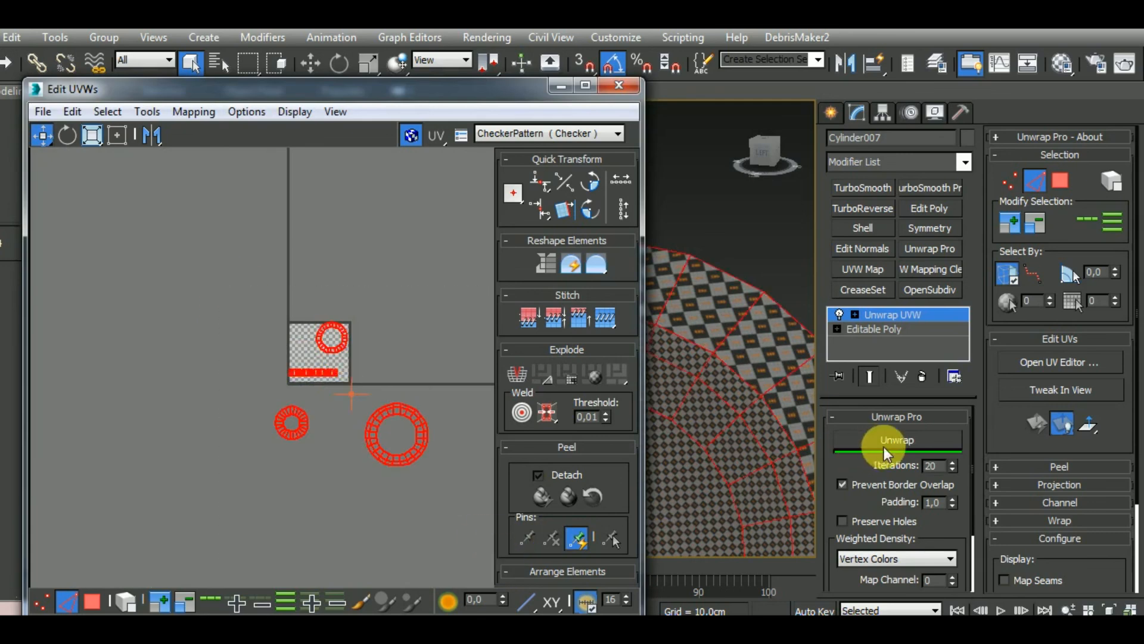
pyautogui.click(912, 440)
pyautogui.scroll(-4, 635, 477)
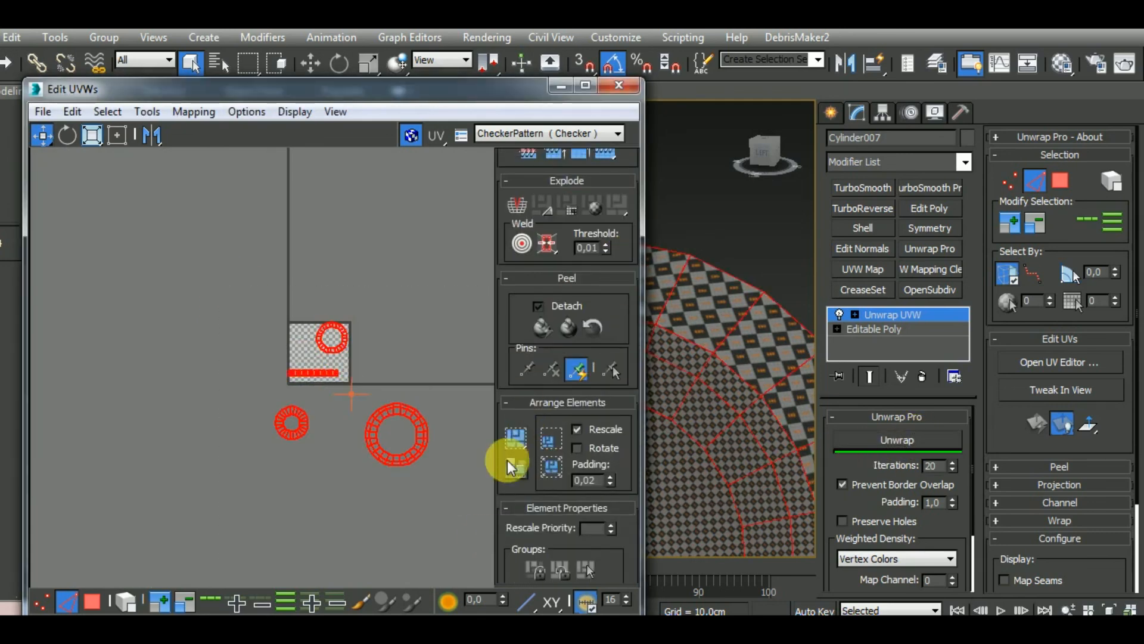
pyautogui.click(516, 440)
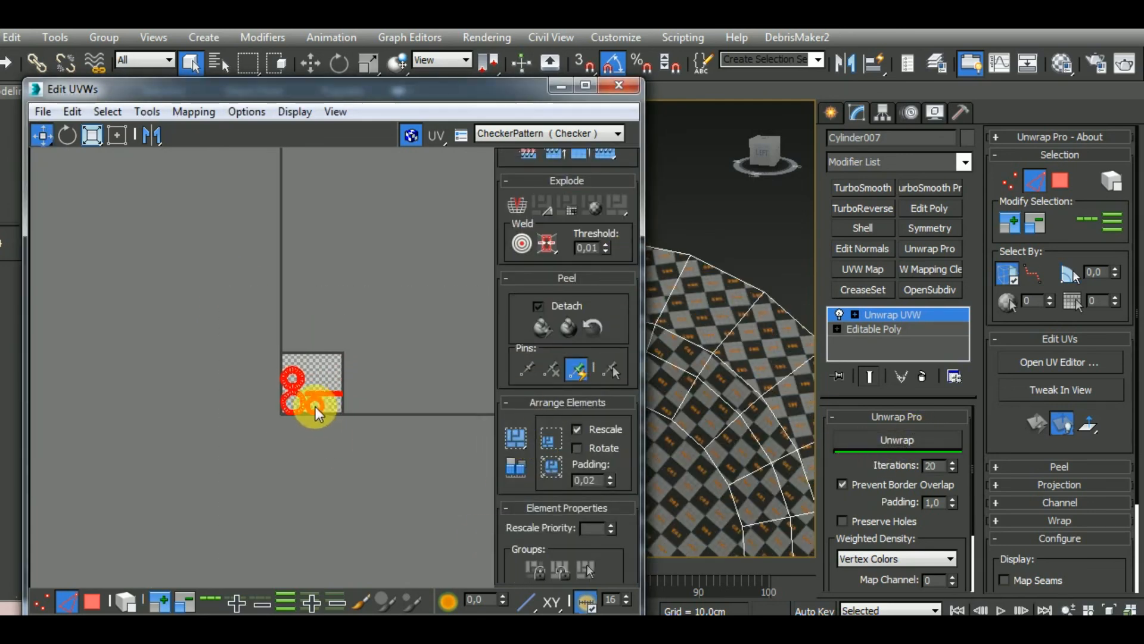
# Move the long strip just below the UV tile and line up the round shells in a row along the tile's lower edge
pyautogui.scroll(5, 315, 381)
pyautogui.click(376, 439)
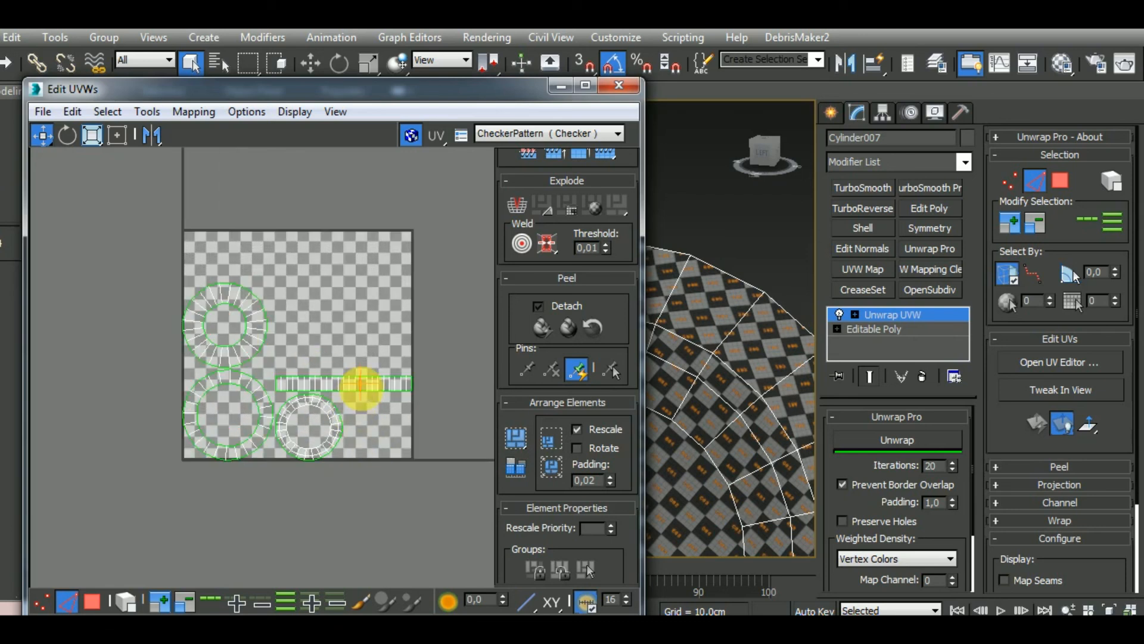
pyautogui.moveTo(388, 383); pyautogui.dragTo(315, 496)
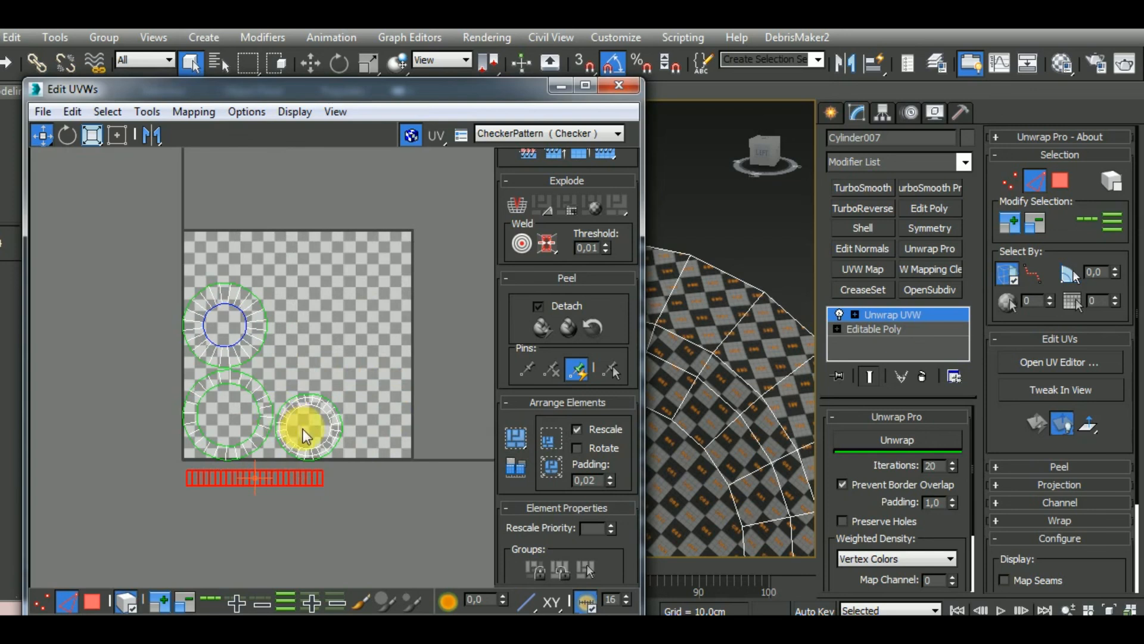
pyautogui.moveTo(272, 350); pyautogui.dragTo(441, 447)
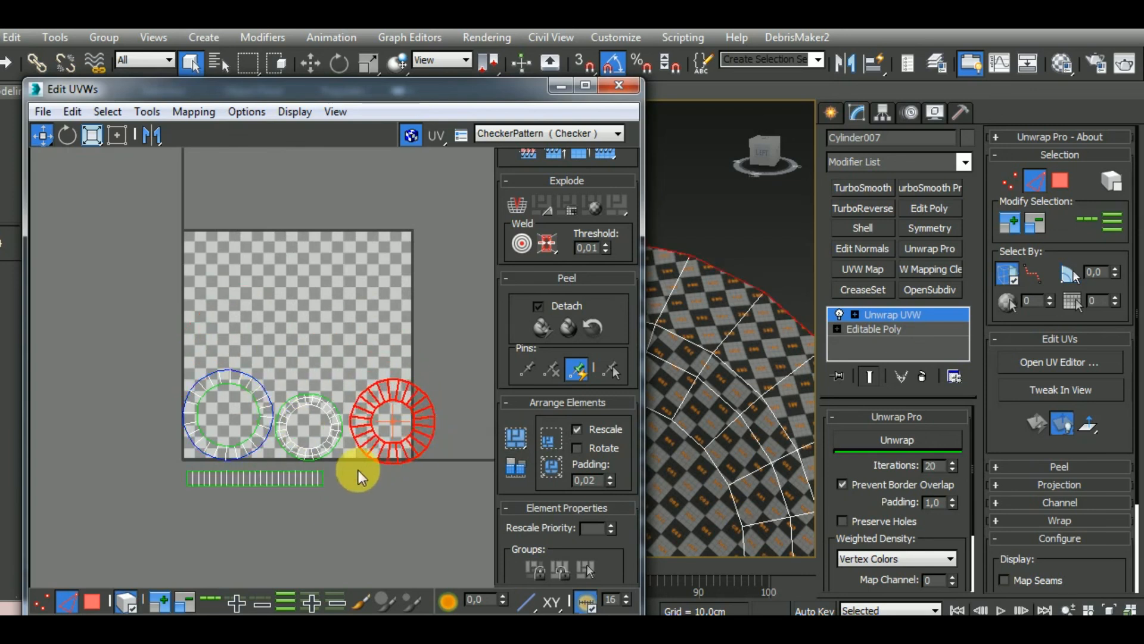
pyautogui.scroll(-3, 363, 472)
pyautogui.moveTo(230, 409); pyautogui.dragTo(491, 531)
pyautogui.click(318, 513)
pyautogui.moveTo(318, 483)
pyautogui.mouseDown()
pyautogui.moveTo(350, 409)
pyautogui.moveTo(331, 490)
pyautogui.mouseUp()
pyautogui.scroll(-3, 352, 478)
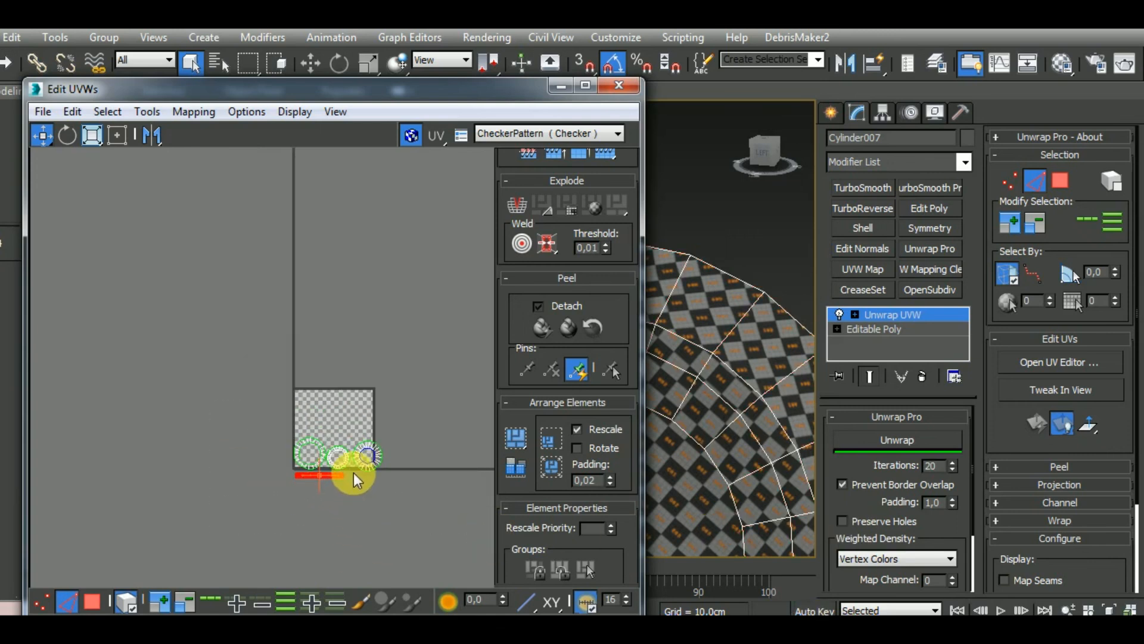
# Select all the UV shells, scale them down together to enlarge the checker pattern and leave sub-object selection
pyautogui.moveTo(256, 423); pyautogui.dragTo(425, 524)
pyautogui.click(91, 141)
pyautogui.moveTo(321, 456); pyautogui.dragTo(357, 565)
pyautogui.click(43, 135)
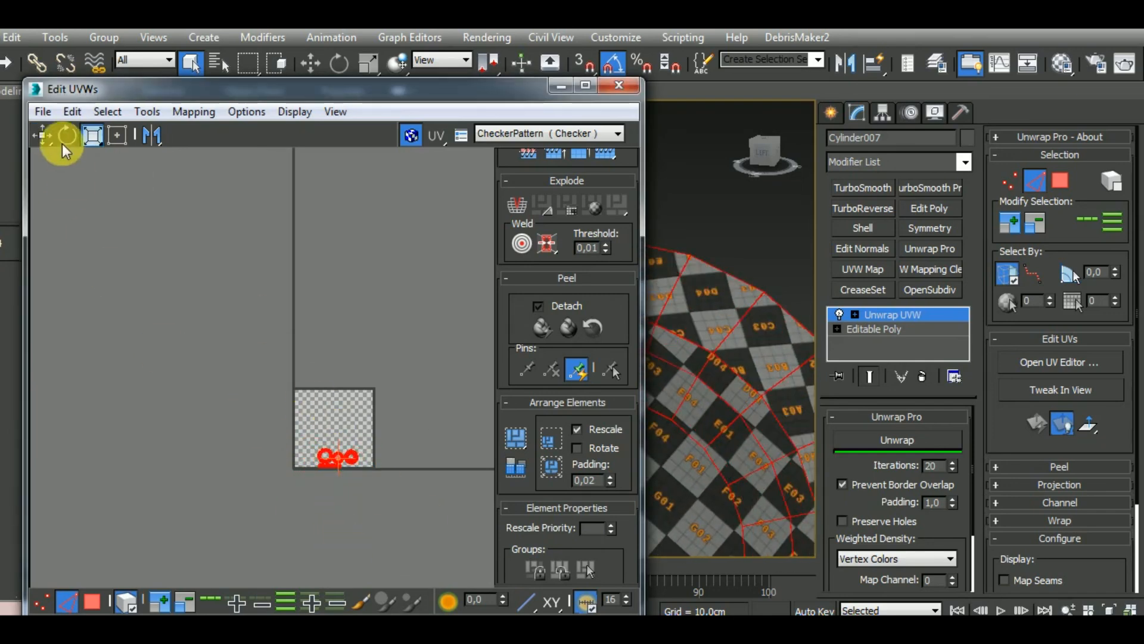
pyautogui.click(88, 603)
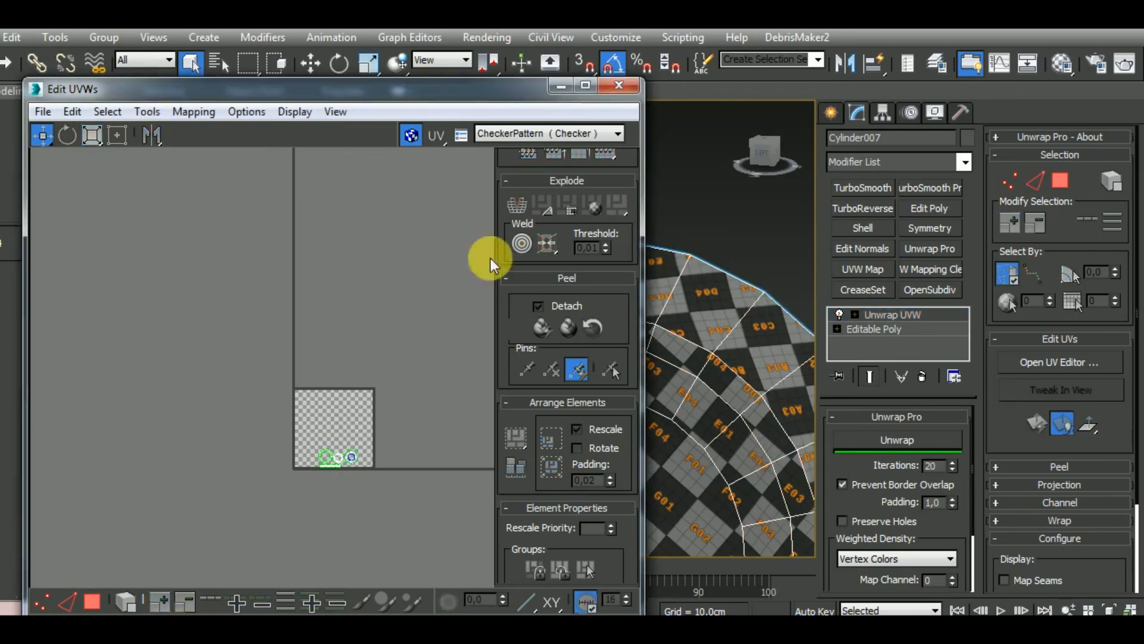
# Close the UV editor and copy the cylinder's Unwrap UVW modifier
pyautogui.click(617, 86)
pyautogui.rightClick(942, 314)
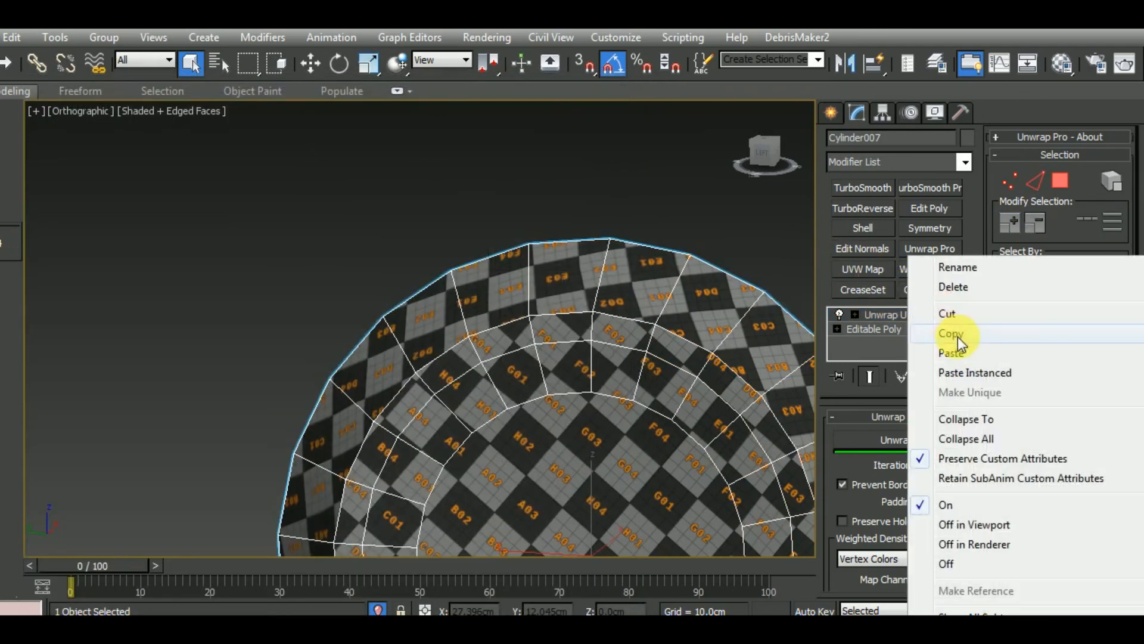
pyautogui.click(950, 334)
# End isolation, select the matching round cylinder on the helmet's other side and isolate it
pyautogui.click(377, 609)
pyautogui.keyDown('alt'); pyautogui.moveTo(437, 542); pyautogui.dragTo(310, 460, button='middle'); pyautogui.keyUp('alt')
pyautogui.click(512, 461)
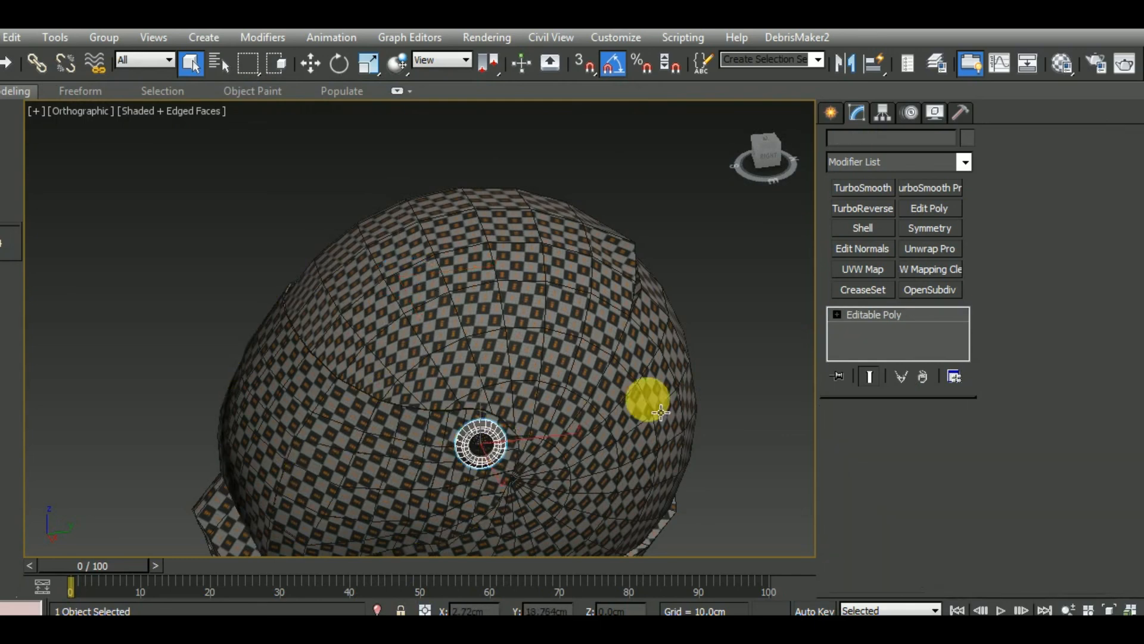
pyautogui.click(377, 609)
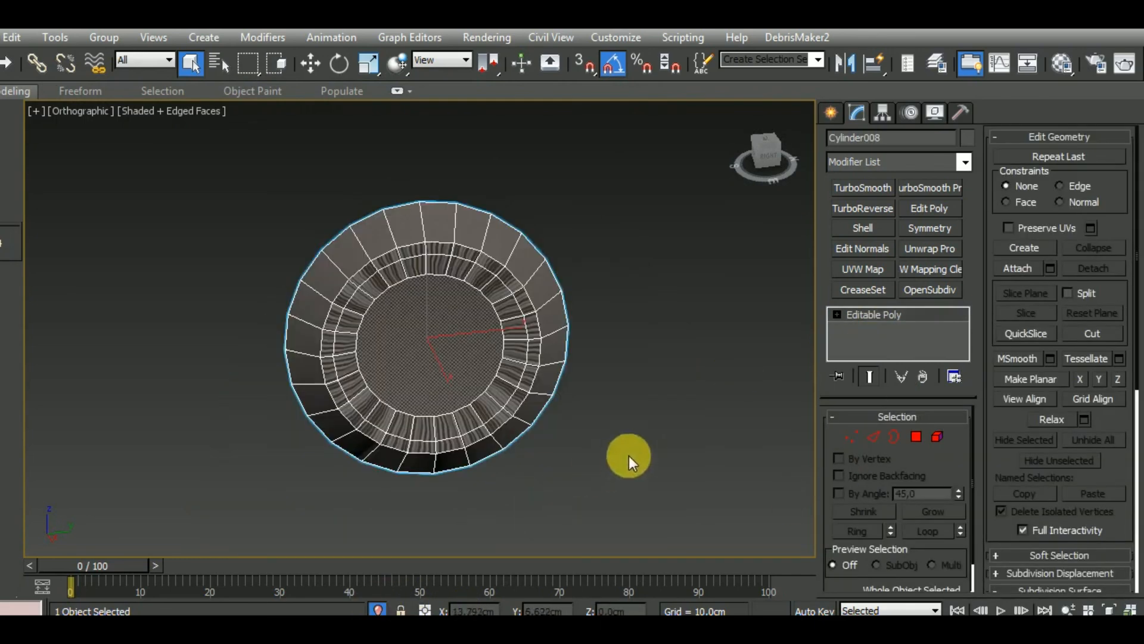
# Delete the flat polygon capping the narrow end of the isolated cylinder and leave polygon mode
pyautogui.keyDown('alt'); pyautogui.moveTo(626, 455); pyautogui.dragTo(388, 475, button='middle'); pyautogui.keyUp('alt')
pyautogui.click(938, 437)
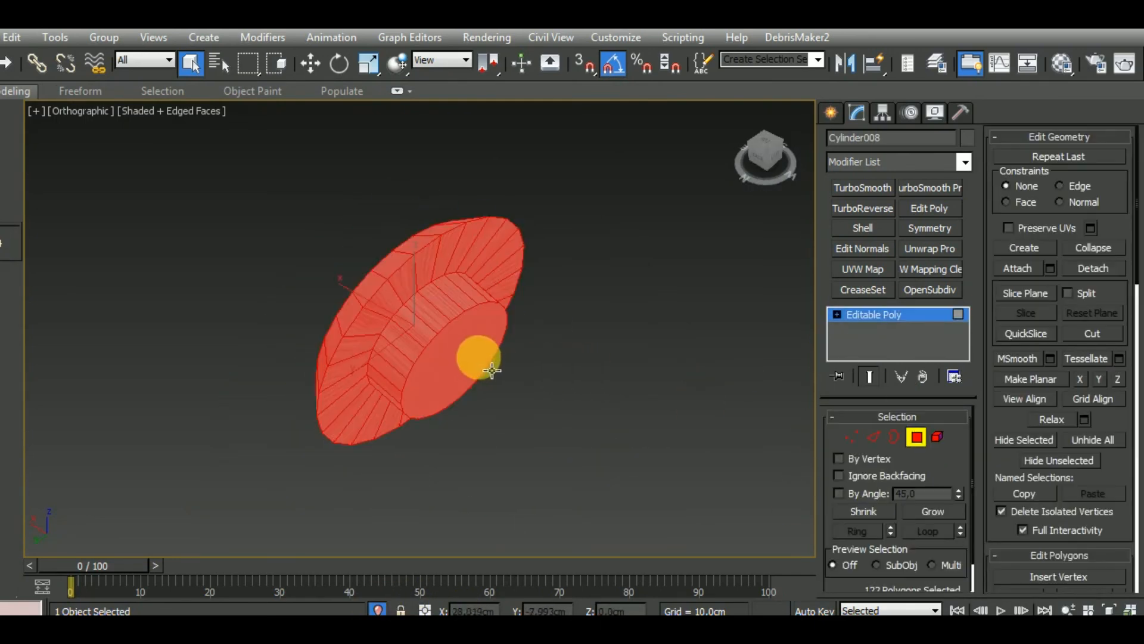
pyautogui.click(478, 357)
pyautogui.press('Delete')
pyautogui.click(920, 435)
# Paste the copied Unwrap UVW modifier onto the cylinder and bring the rest of the helmet back into view
pyautogui.rightClick(904, 318)
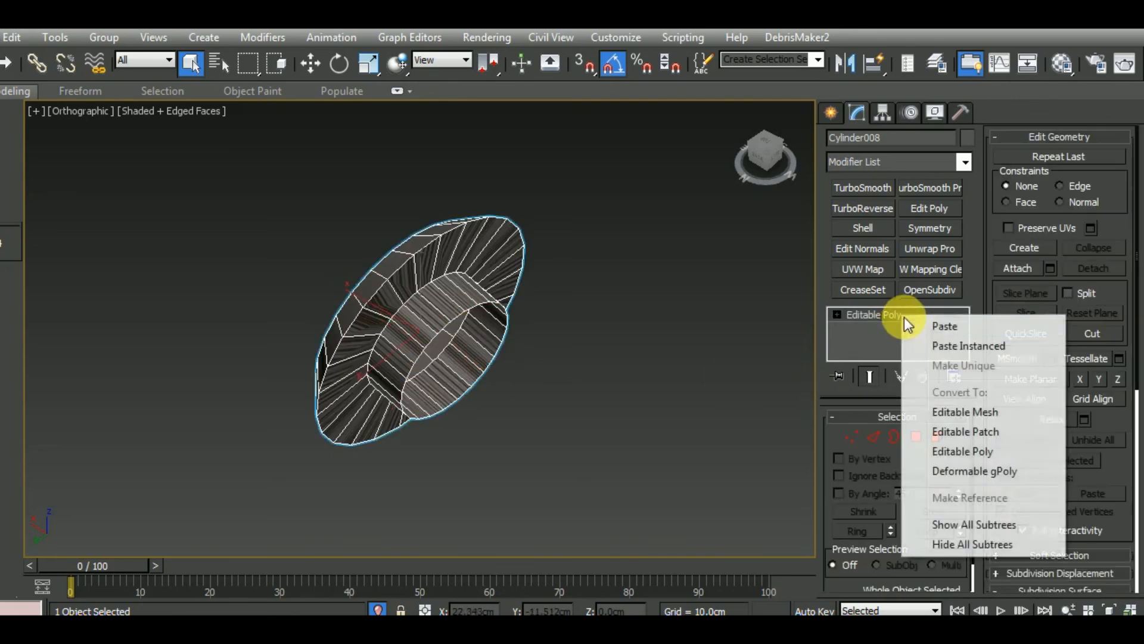
pyautogui.click(930, 329)
pyautogui.keyDown('alt'); pyautogui.moveTo(445, 456); pyautogui.dragTo(717, 432, button='middle'); pyautogui.keyUp('alt')
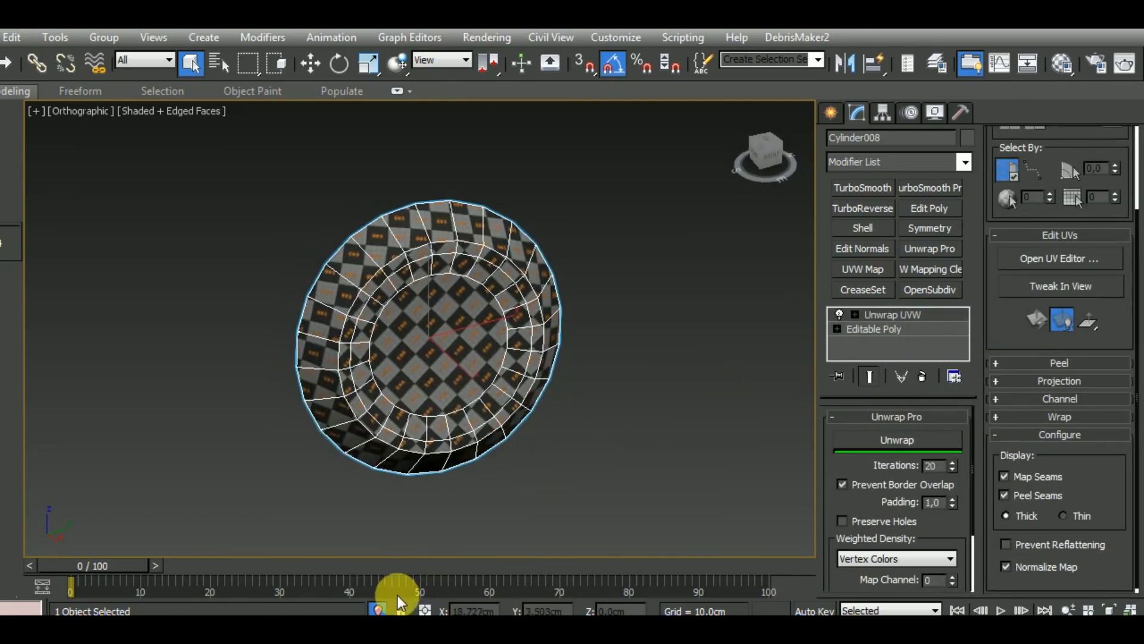
pyautogui.click(378, 610)
pyautogui.keyDown('alt'); pyautogui.moveTo(620, 467); pyautogui.dragTo(499, 429, button='middle'); pyautogui.keyUp('alt')
pyautogui.scroll(4, 498, 429)
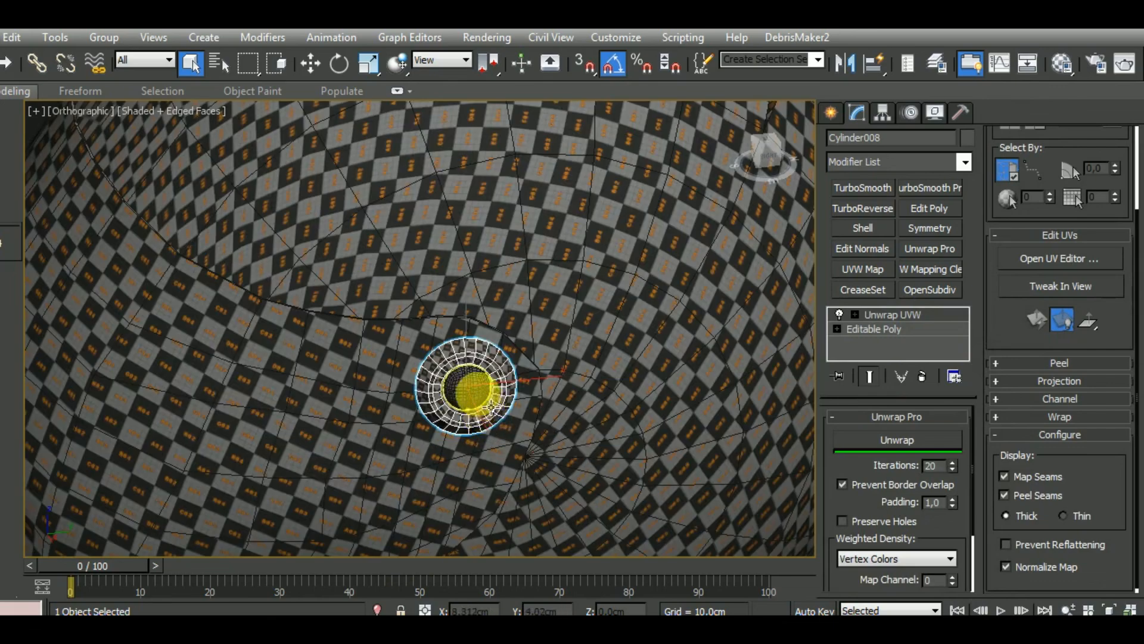
pyautogui.click(475, 394)
pyautogui.scroll(-8, 587, 356)
pyautogui.keyDown('alt'); pyautogui.moveTo(570, 450); pyautogui.dragTo(700, 327, button='middle'); pyautogui.keyUp('alt')
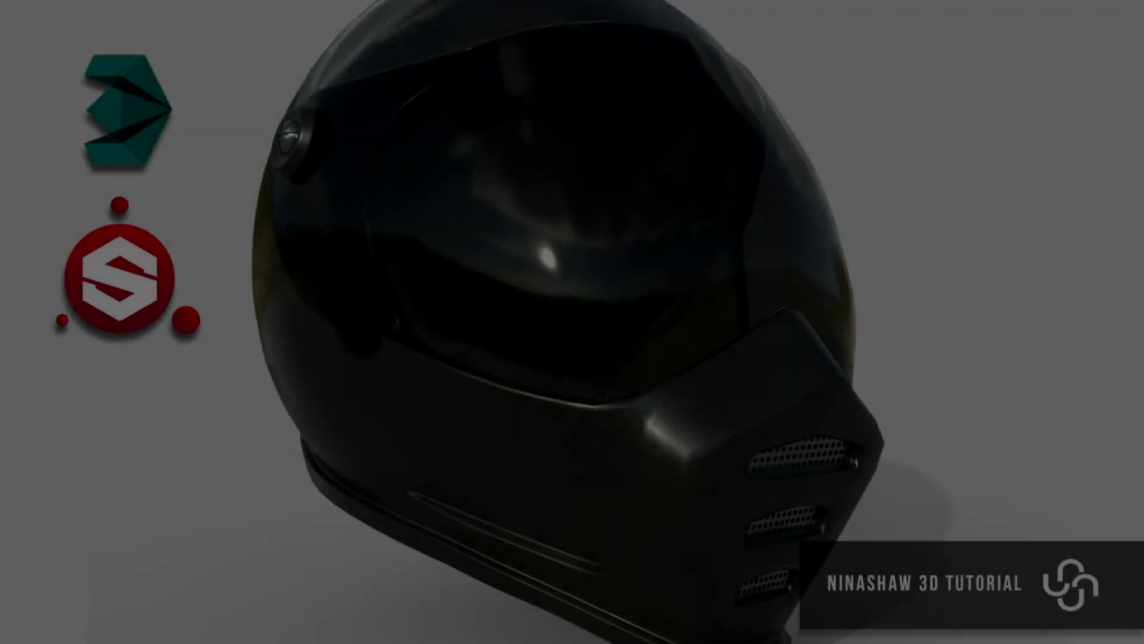